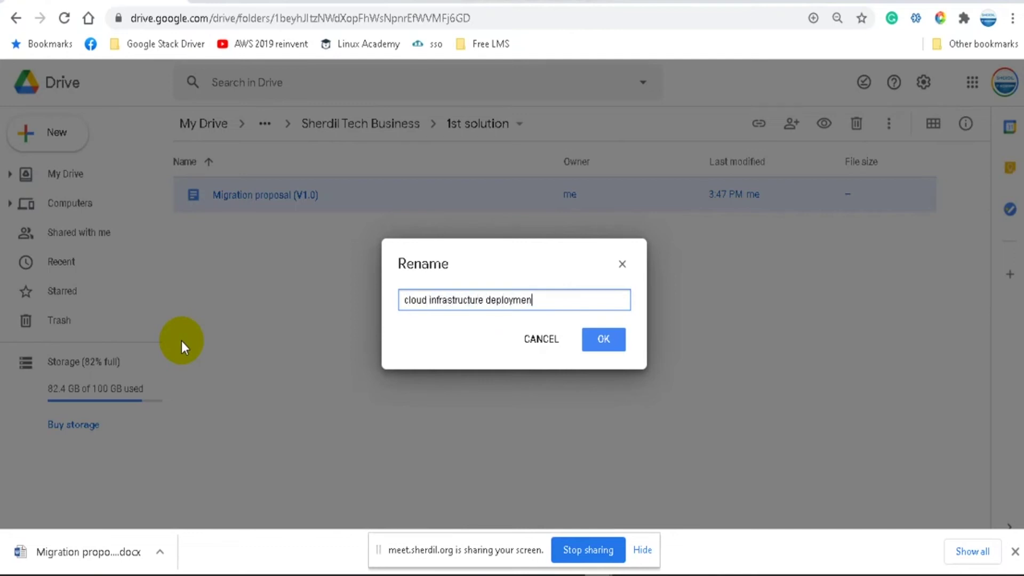
Step: Rename the Migration proposal (V1.0) document as cloud infrastructure deployment
key(Return)
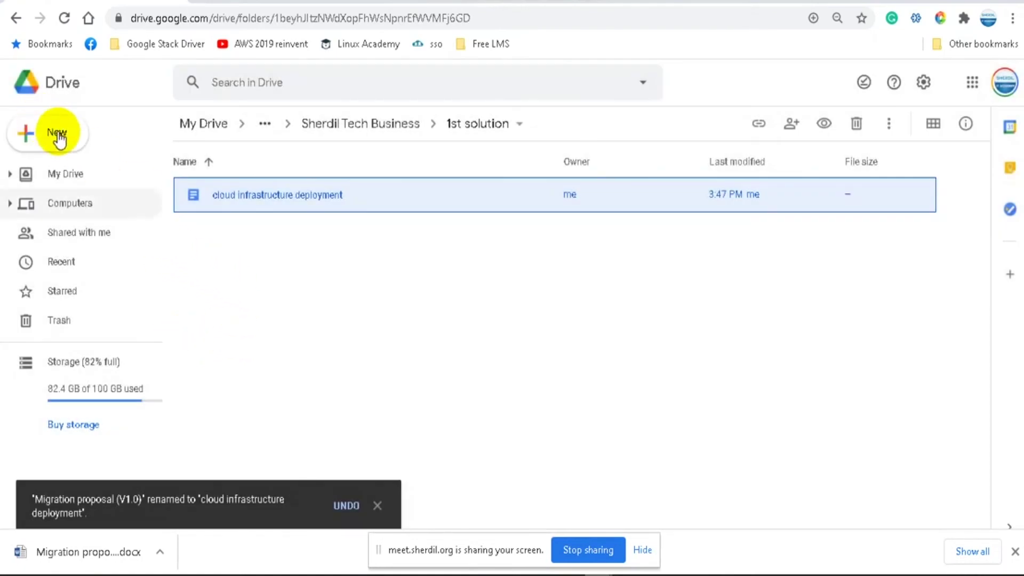
Step: Create a new blank Google Sheets spreadsheet in the 1st solution folder
click(57, 135)
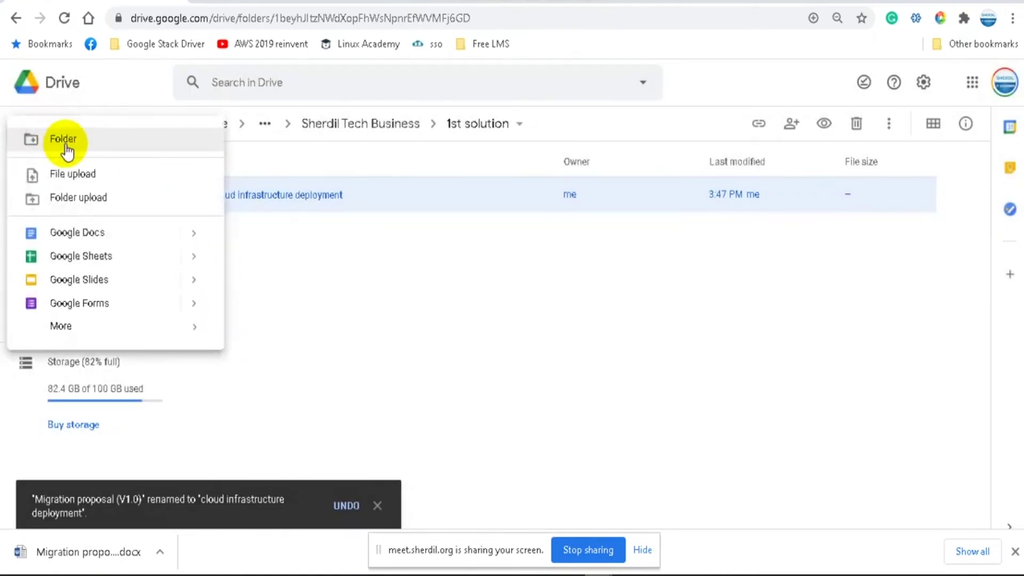
click(369, 321)
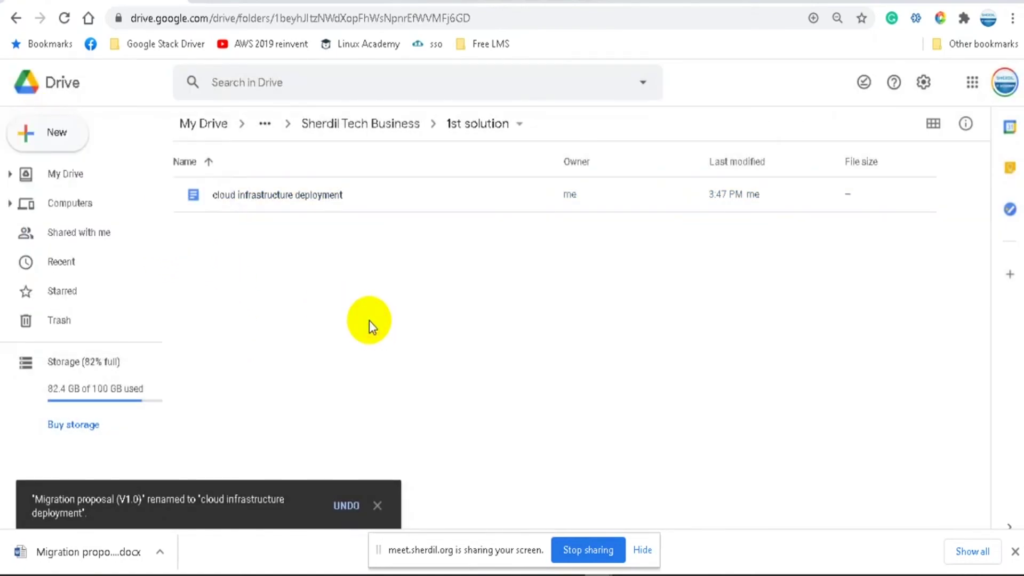
click(53, 132)
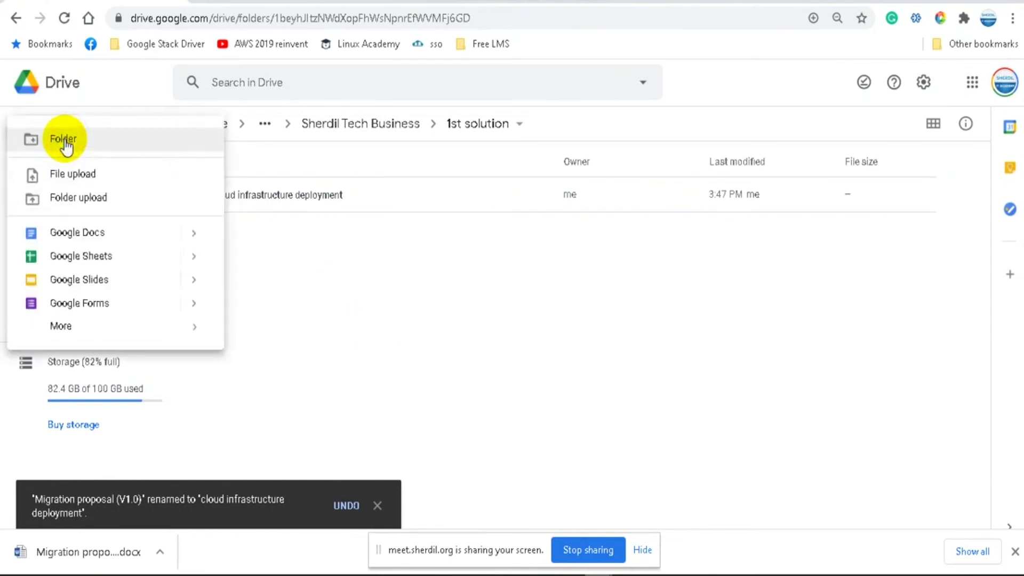
mouse_move(191, 262)
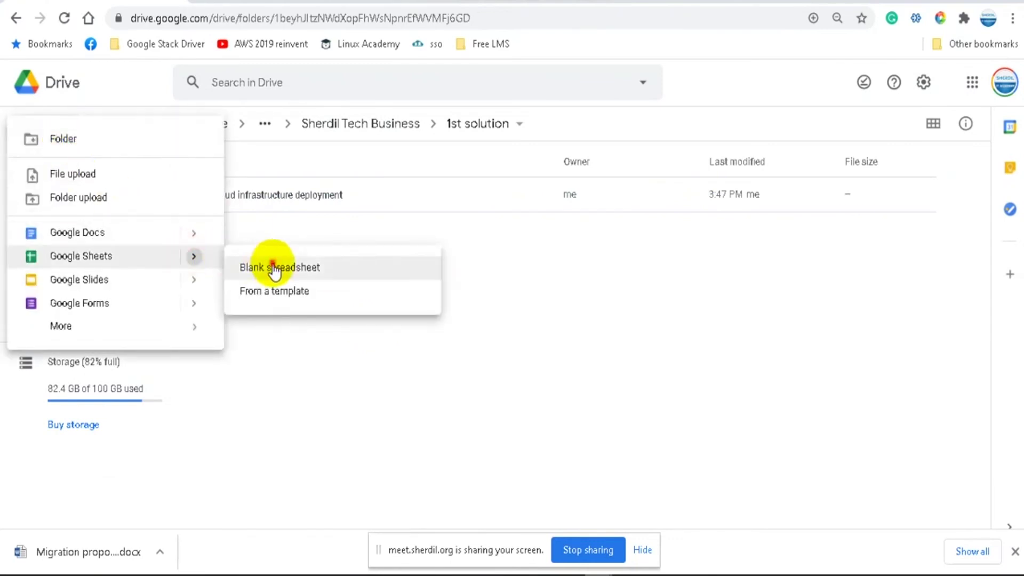
click(272, 265)
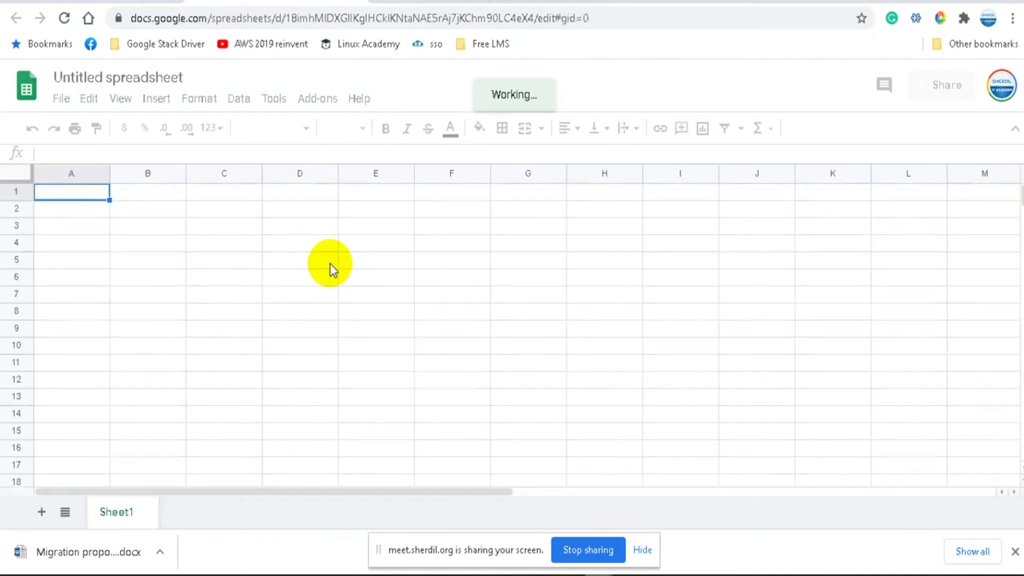
Step: Open the login page of the Cloudcraft site and return to the new spreadsheet
click(454, 3)
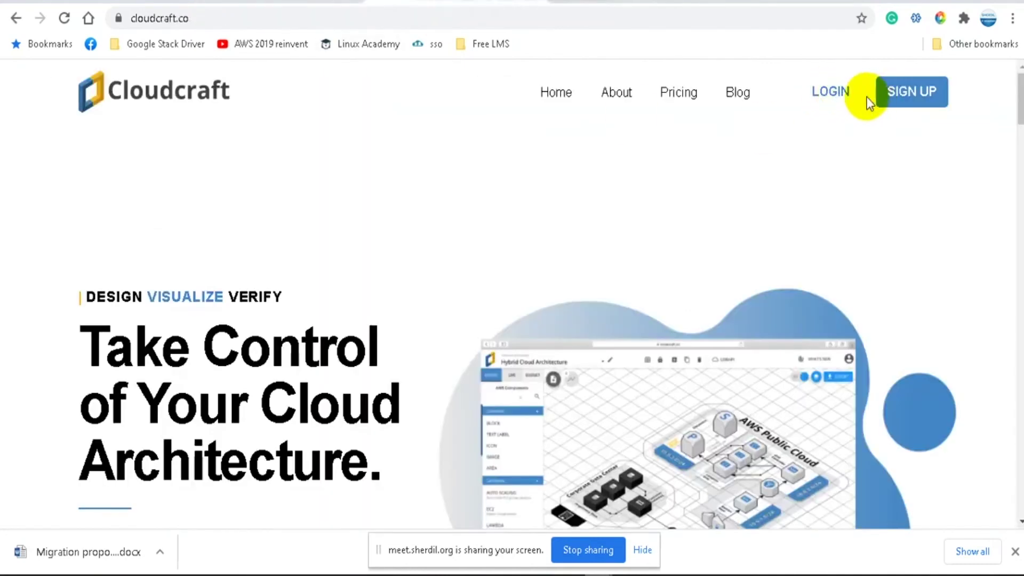
click(833, 96)
click(320, 2)
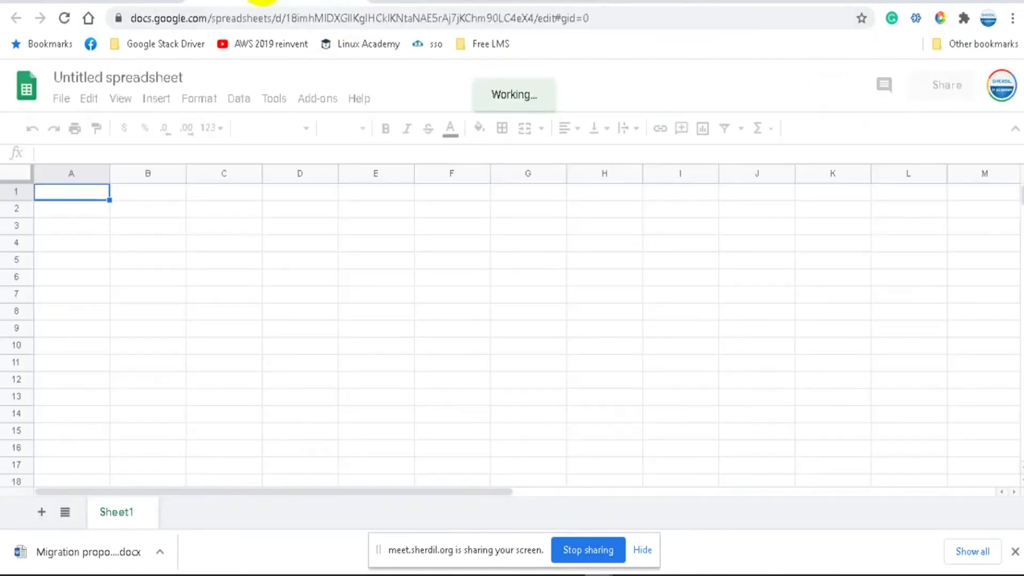
Step: Try to title the spreadsheet AWS & google proposal
click(141, 79)
triple_click(154, 78)
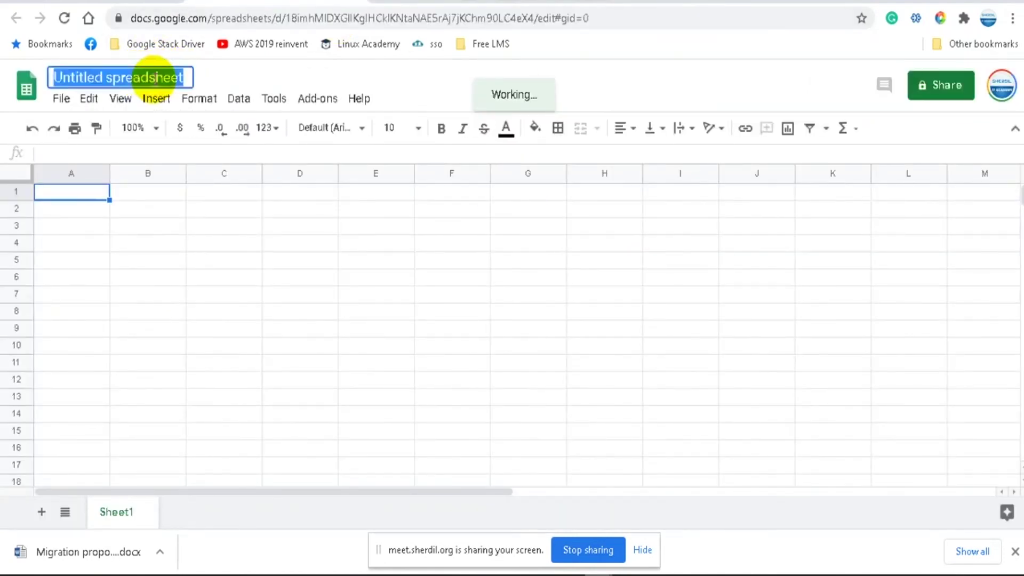
text(AWS )
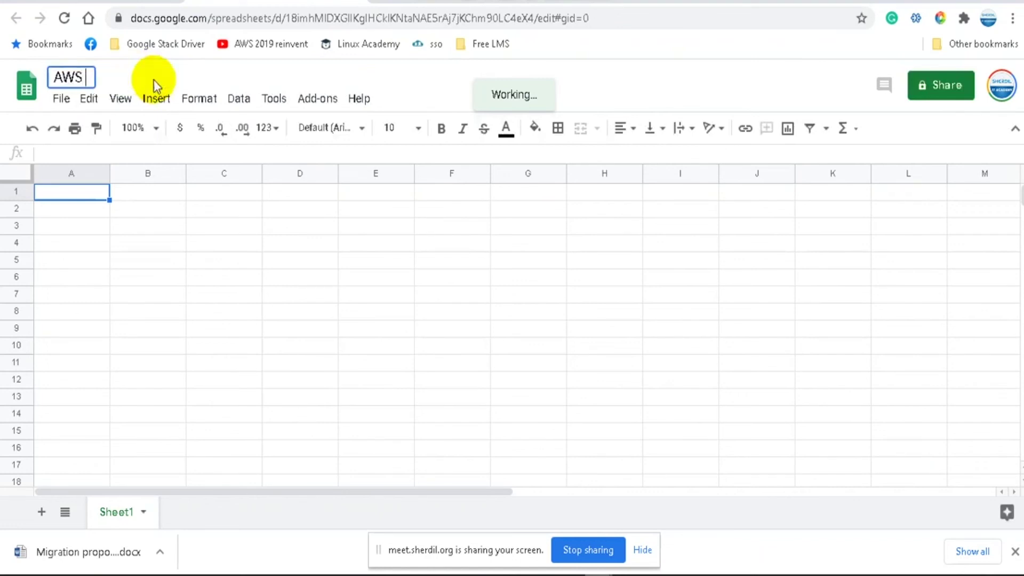
text(& google )
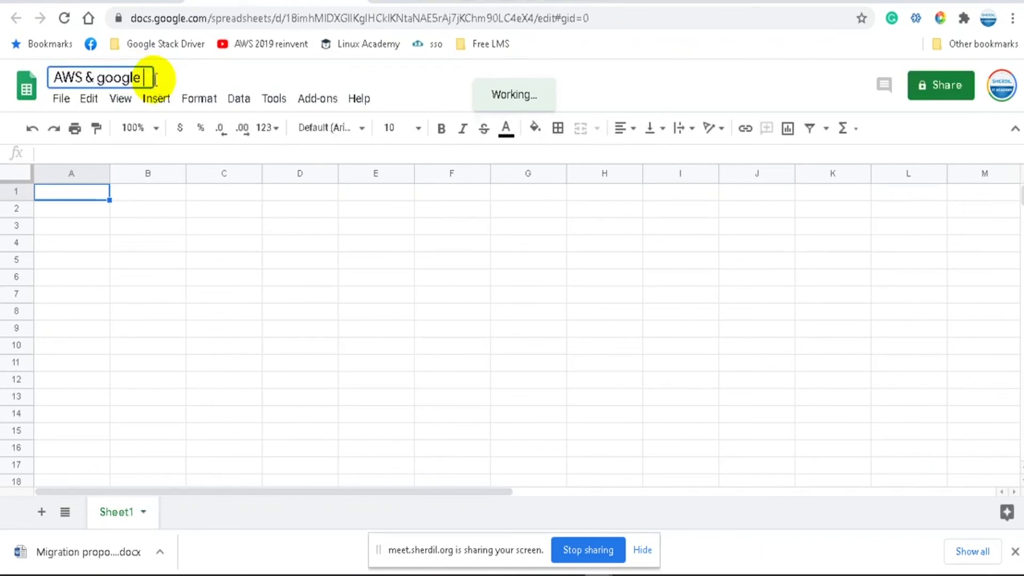
text(prpo)
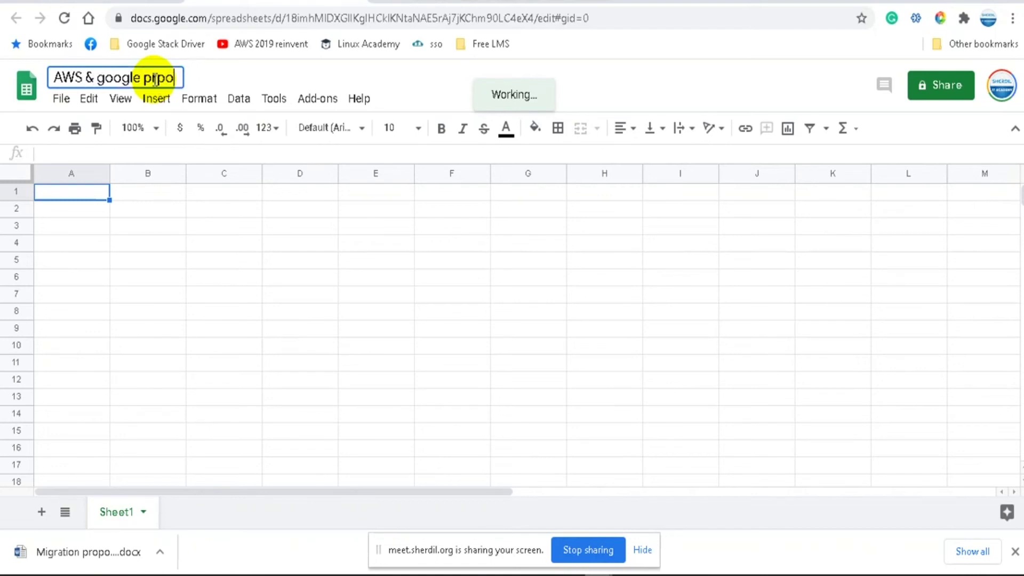
text(oropo)
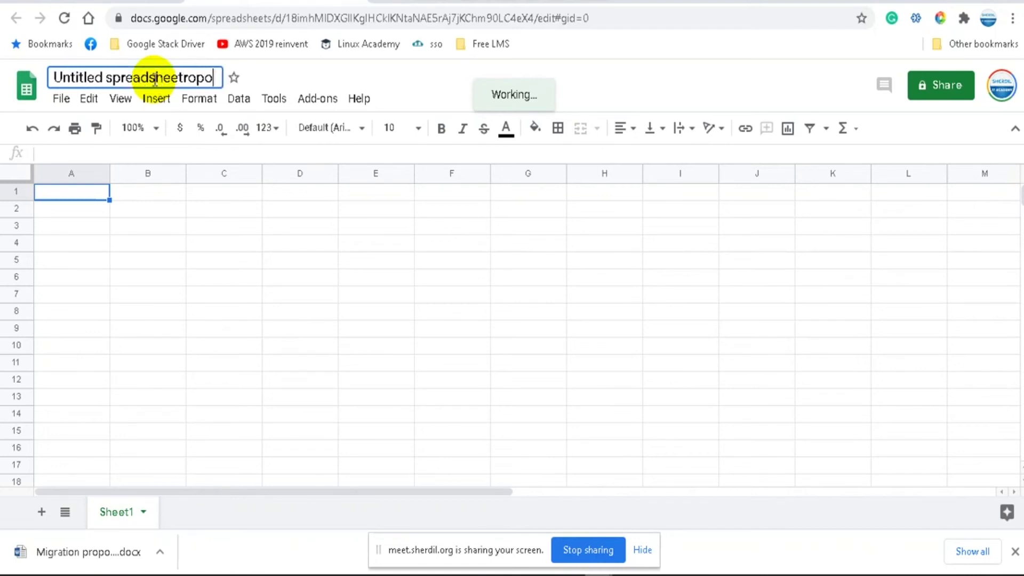
text(sal)
click(277, 291)
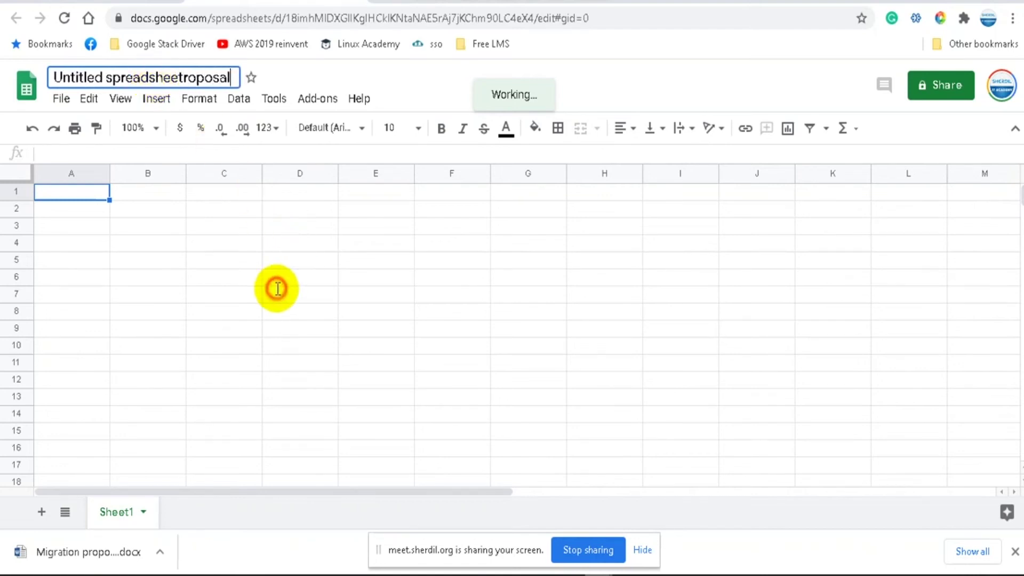
Step: Correct the spreadsheet's title to Untitled spreadsheet Proposal
click(188, 80)
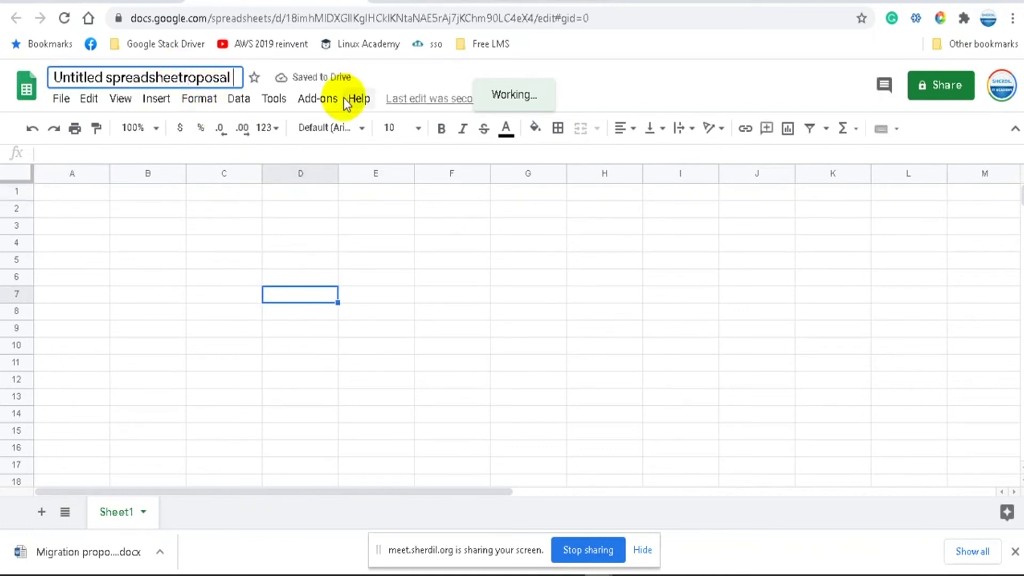
key(Delete)
key(Delete)
key(Delete)
key(Delete)
key(Delete)
key(Delete)
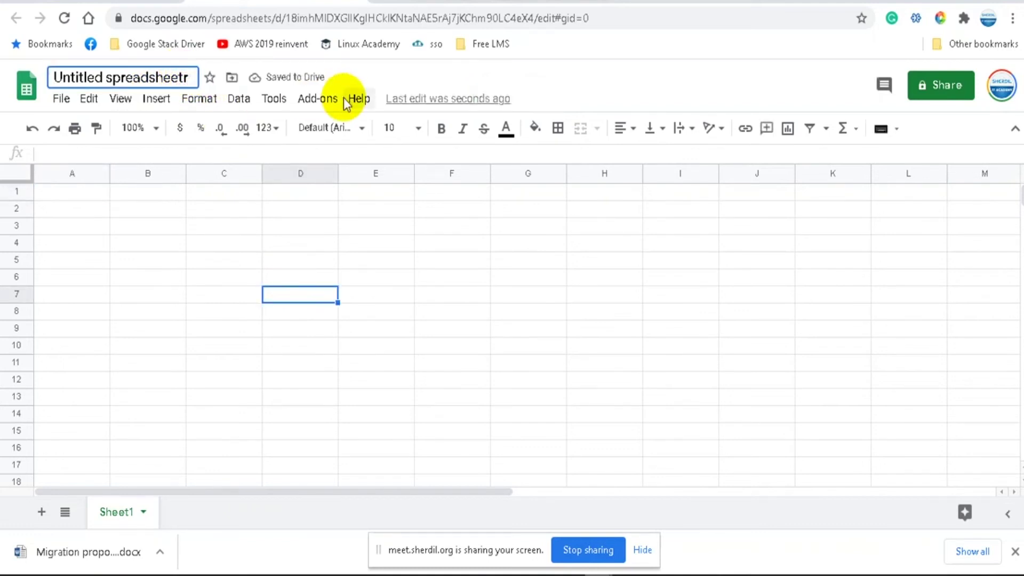
key(BackSpace)
text(Proposa)
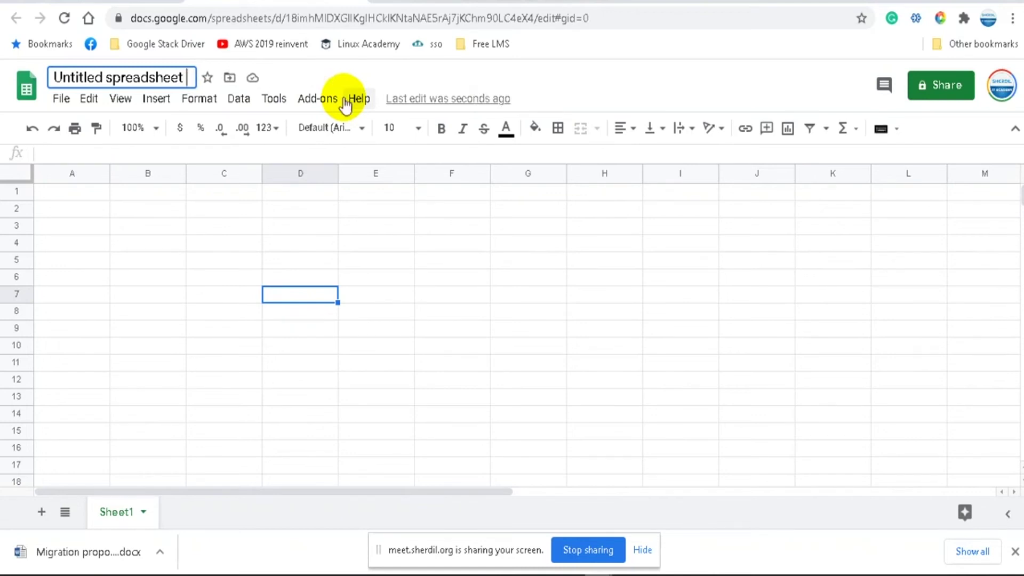
text(l)
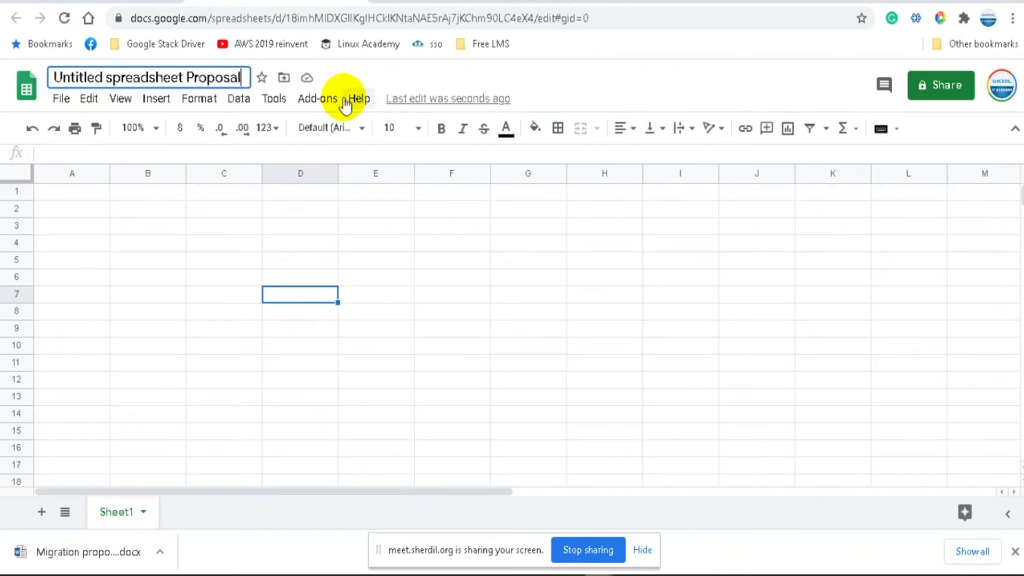
click(246, 242)
click(123, 207)
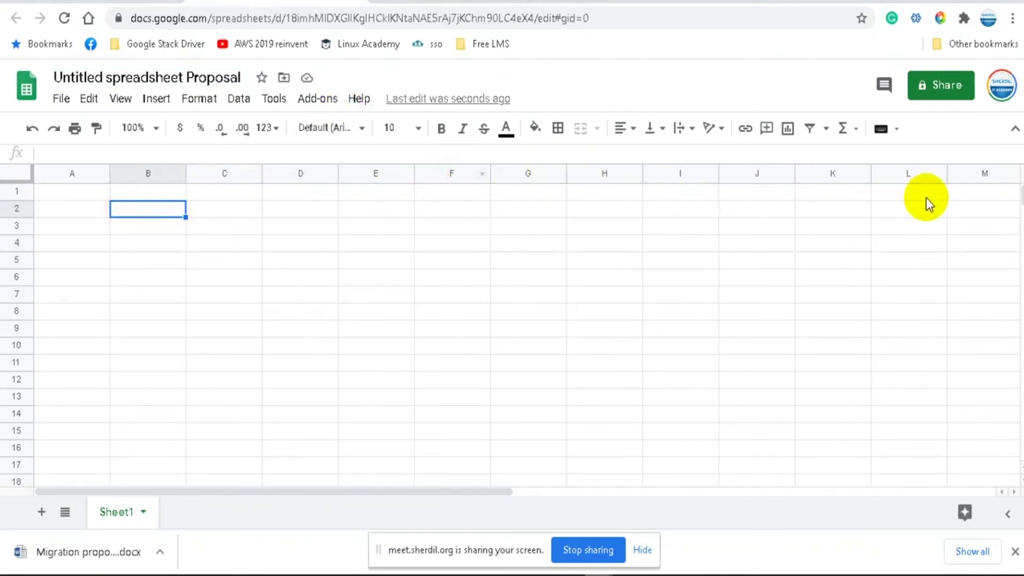
Step: Delete columns F through Z from Sheet1
drag(452, 173, 1022, 203)
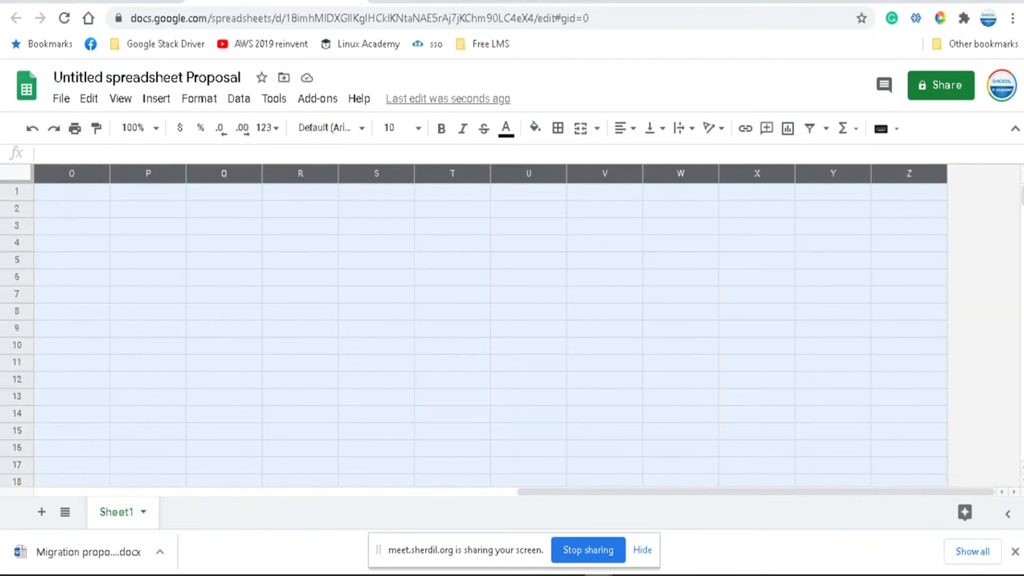
right_click(620, 328)
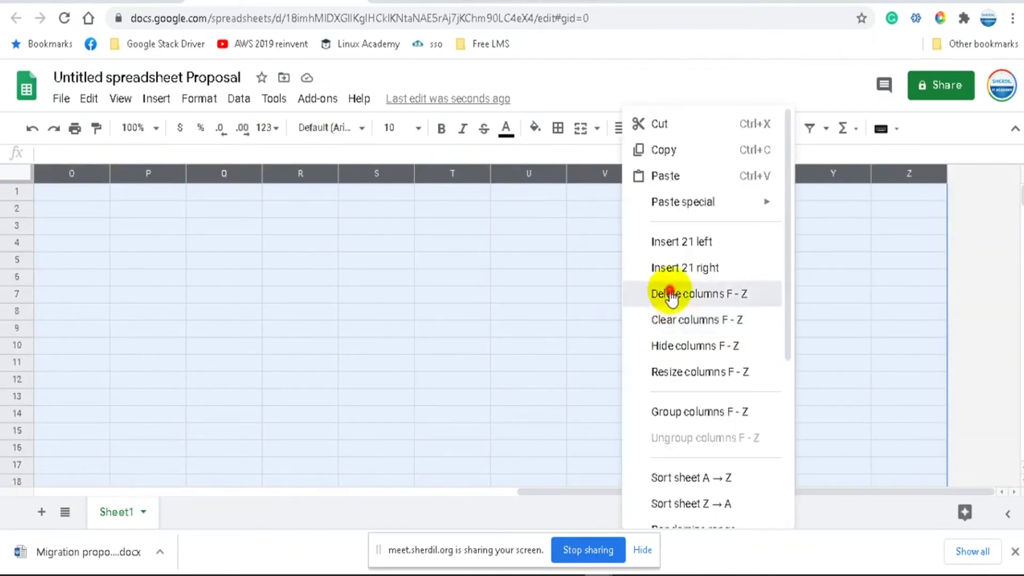
click(670, 293)
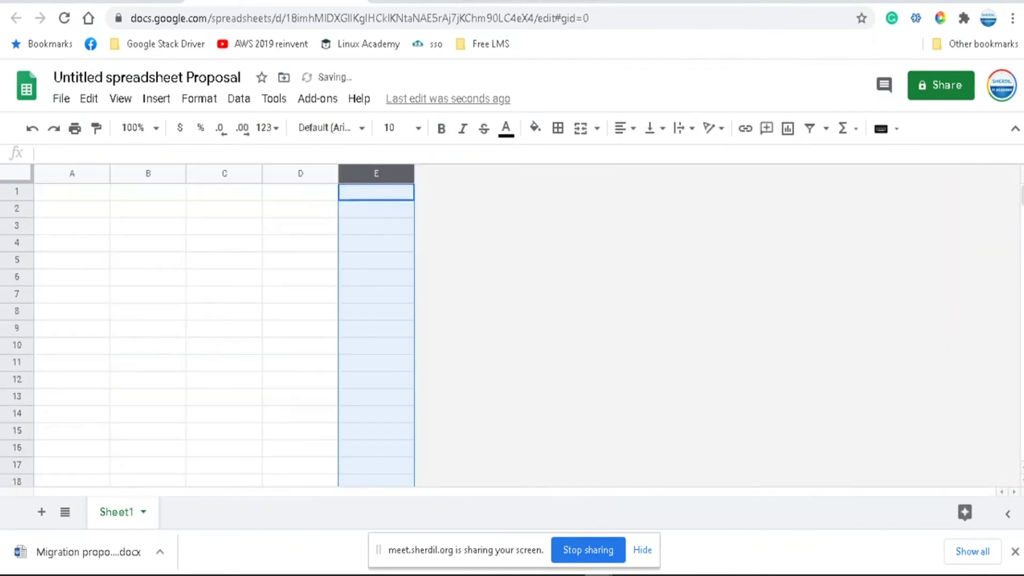
click(231, 330)
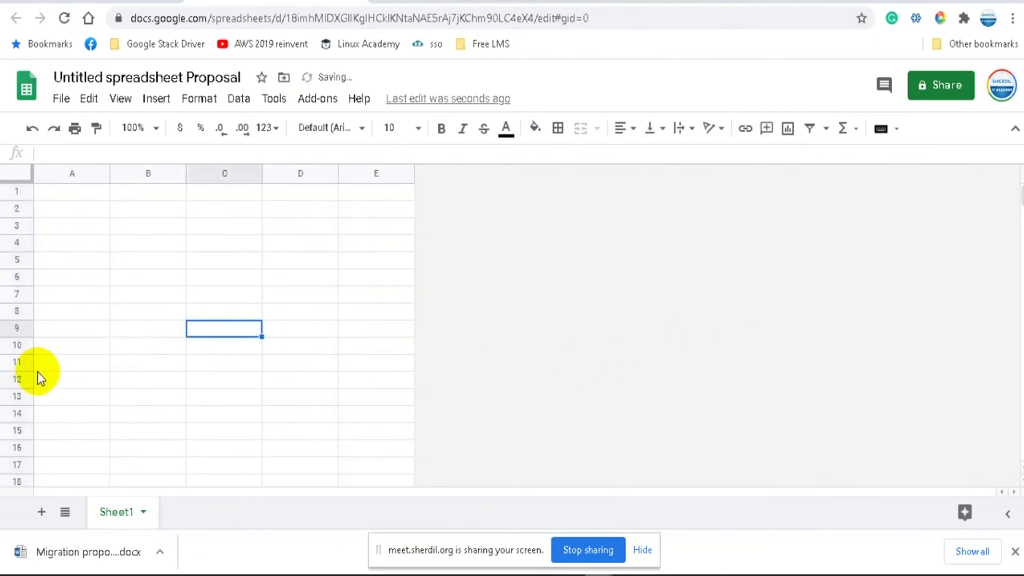
Step: Delete every row from 22 downward, removing the block of rows 22–133 repeatedly and finally rows 22–104
scroll(37, 379, down, 3)
drag(16, 378, 17, 465)
right_click(169, 290)
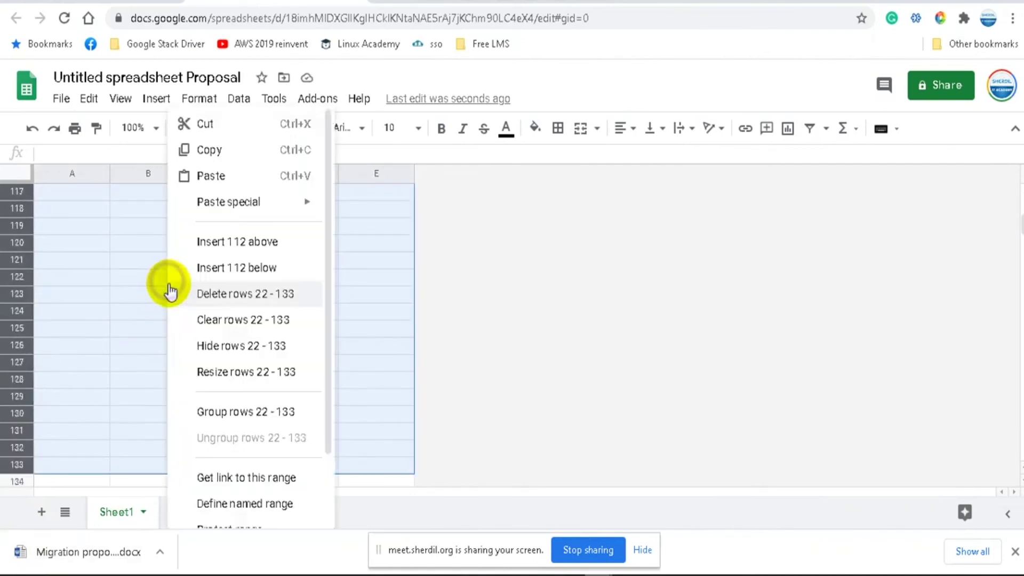
right_click(156, 277)
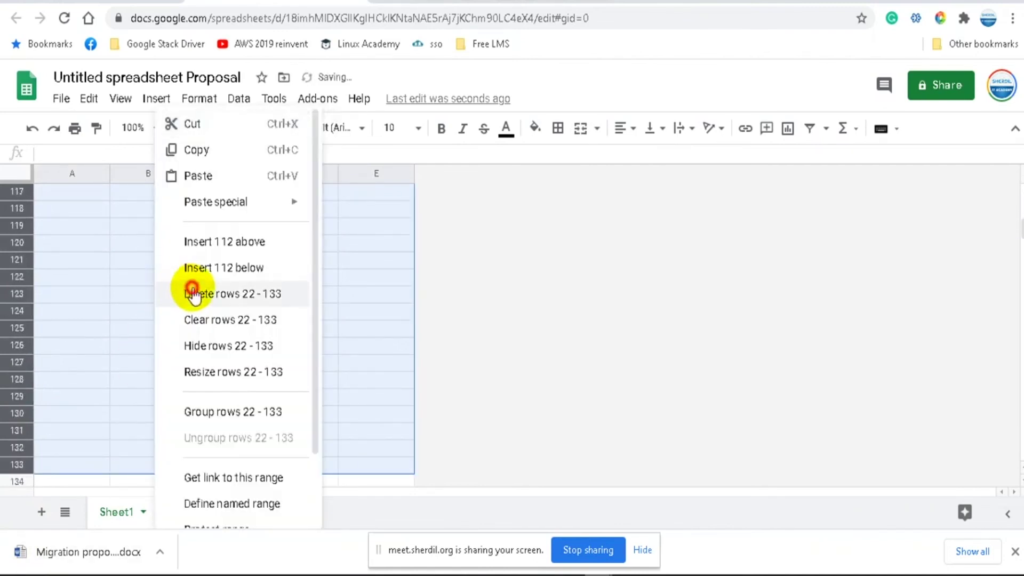
right_click(119, 277)
right_click(107, 283)
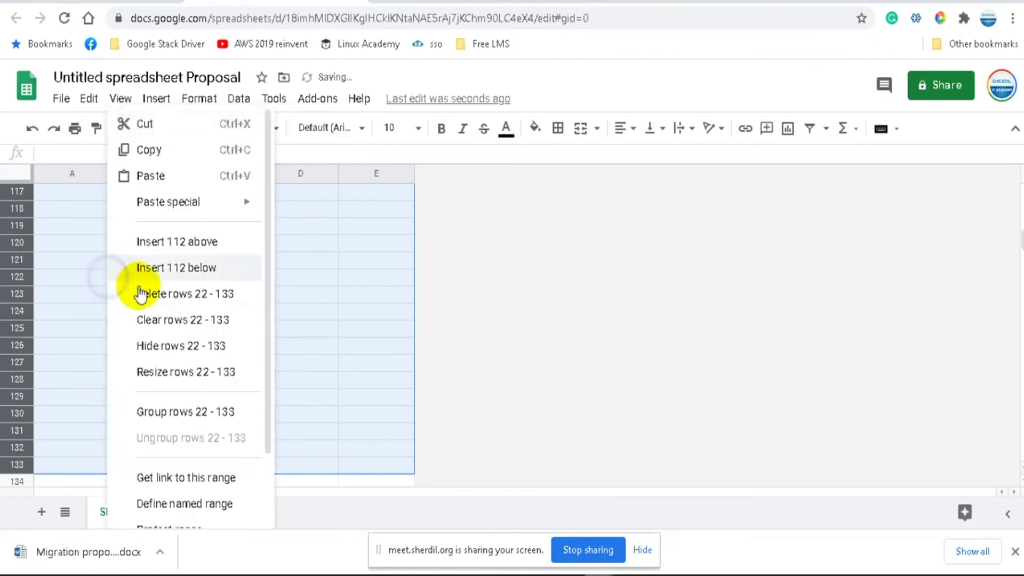
click(143, 293)
right_click(159, 273)
click(198, 294)
right_click(156, 282)
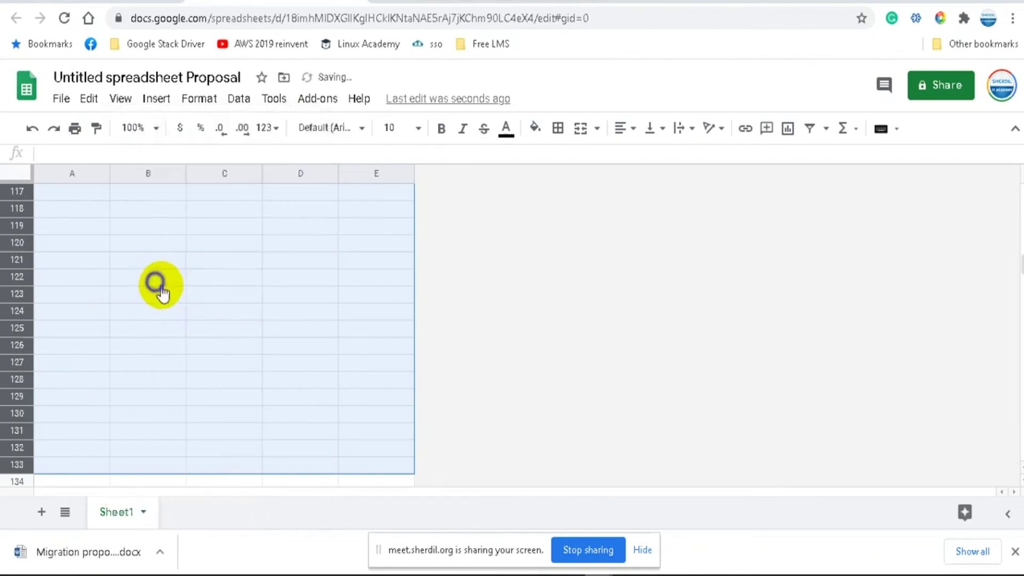
right_click(168, 289)
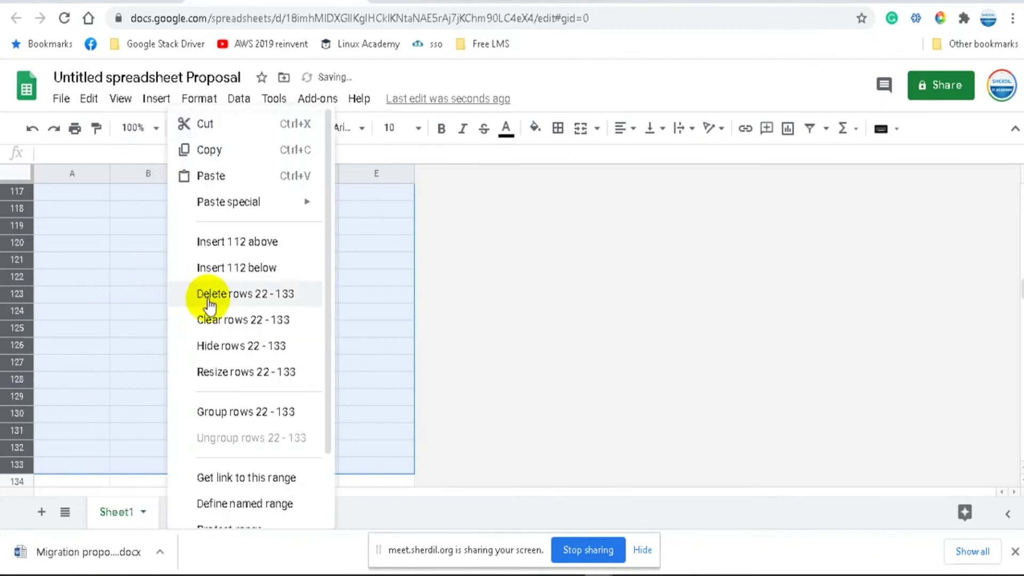
right_click(211, 297)
click(245, 295)
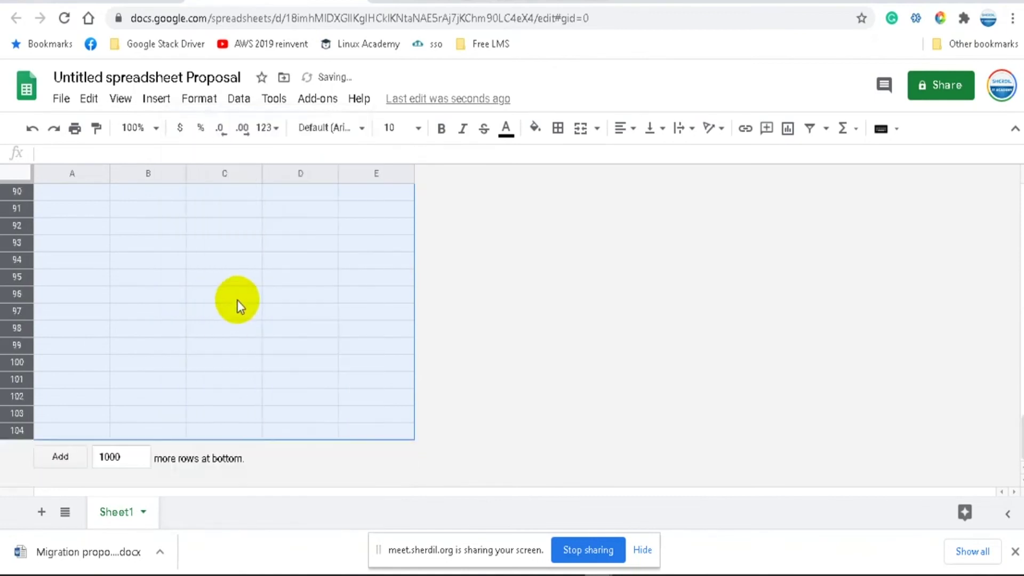
right_click(230, 289)
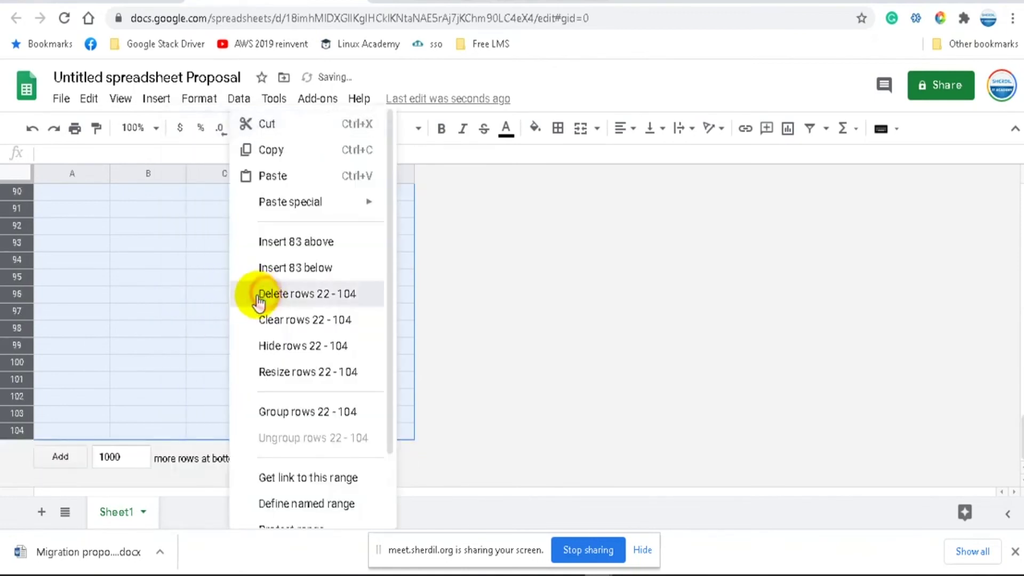
click(257, 294)
scroll(244, 309, up, 2)
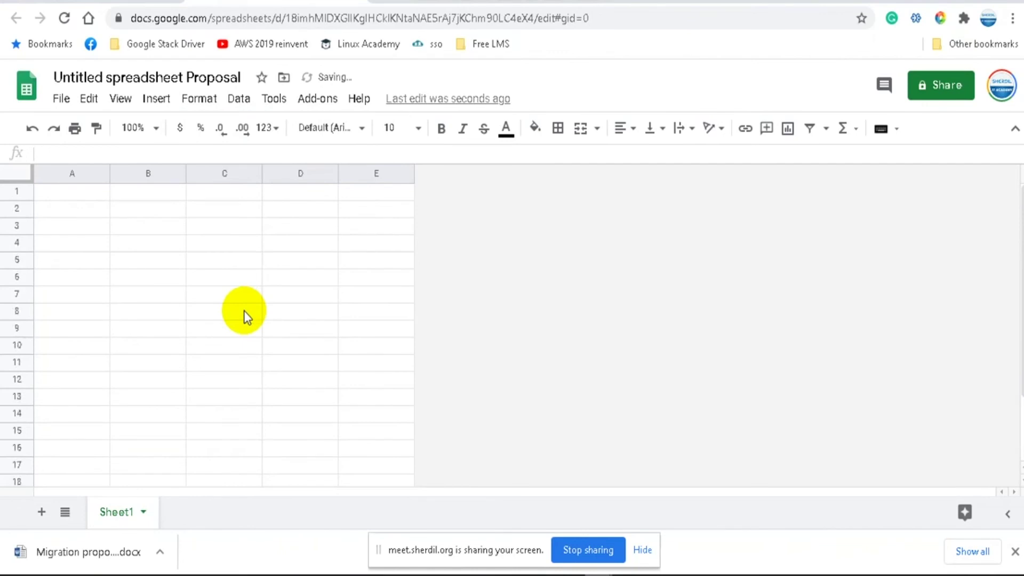
click(78, 216)
drag(64, 187, 309, 189)
click(149, 259)
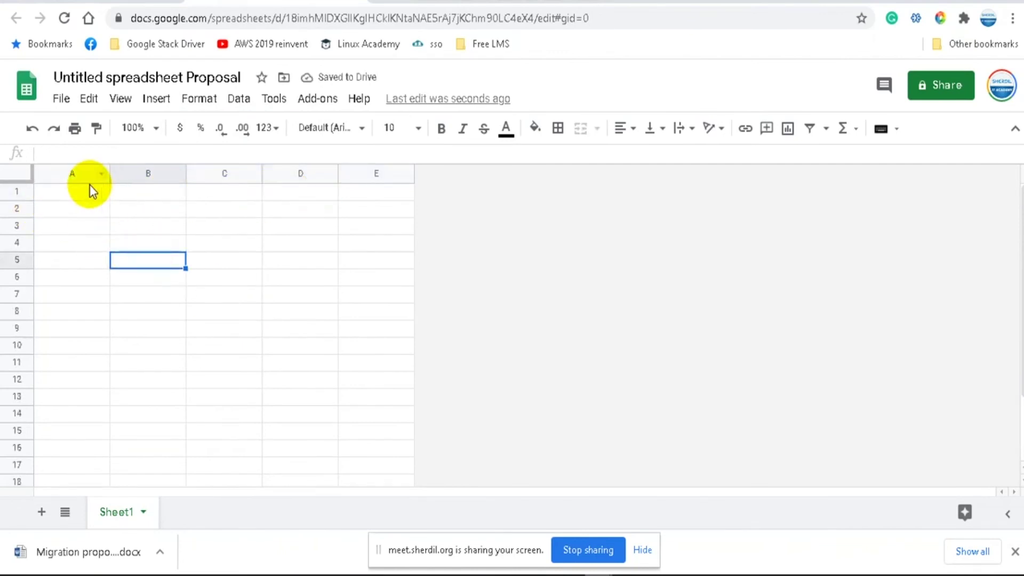
drag(71, 195, 389, 190)
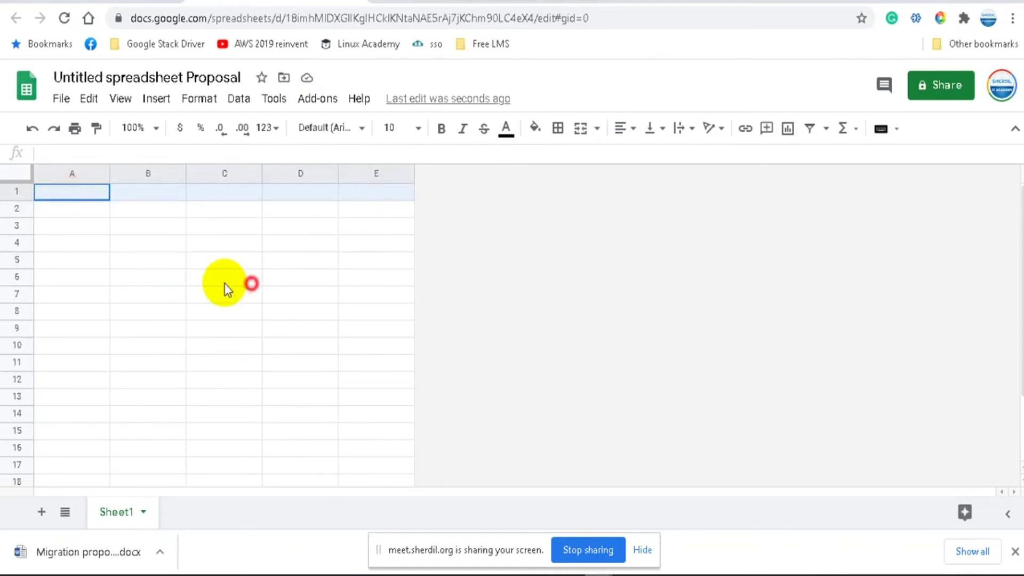
click(79, 214)
click(80, 262)
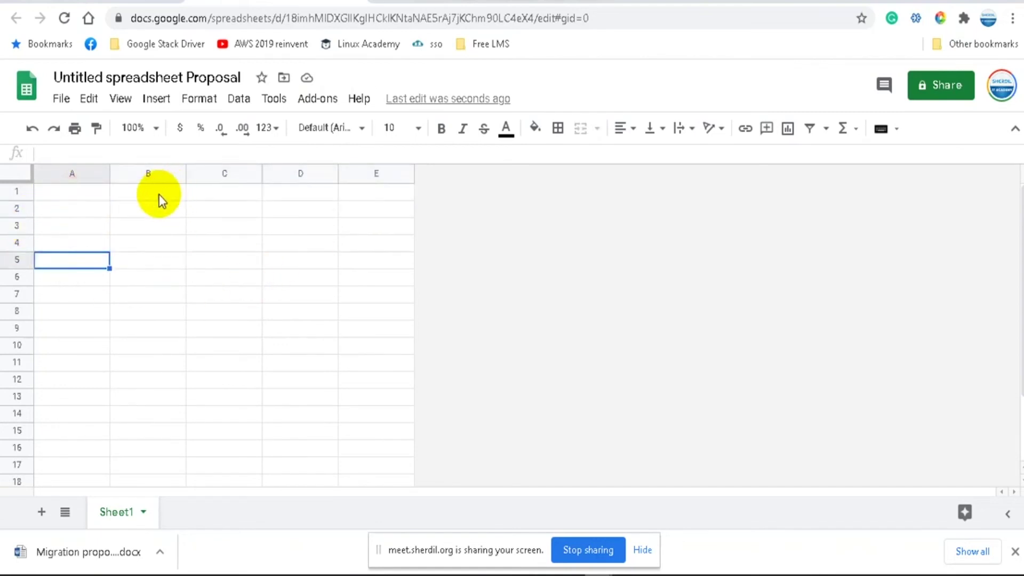
Step: Widen column B to nearly double its width and select cell B1
drag(186, 172, 246, 170)
click(187, 193)
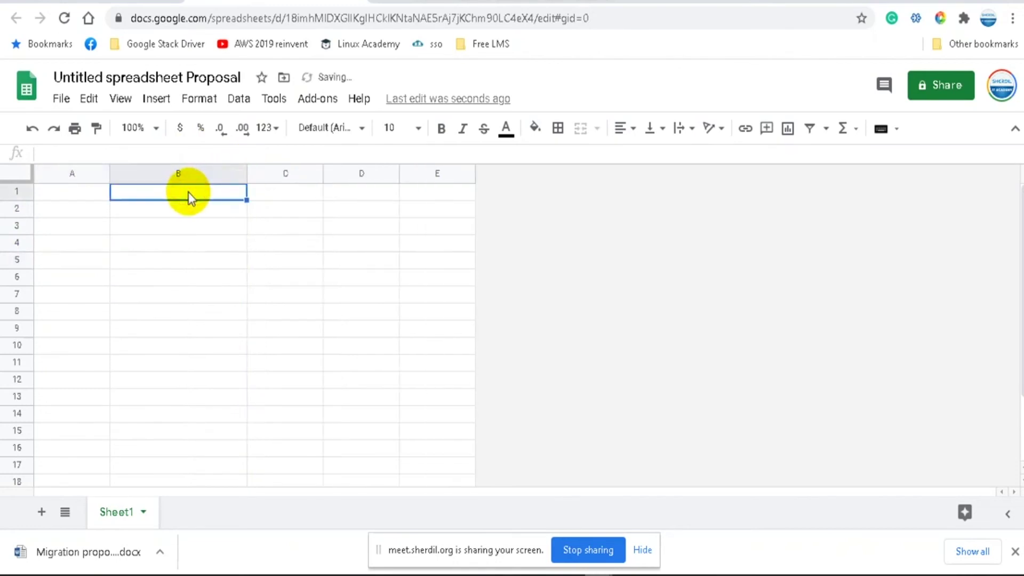
Step: Enter the heading AWS with 8GB RAM in cell B2 and widen column C to about column B's width
click(188, 212)
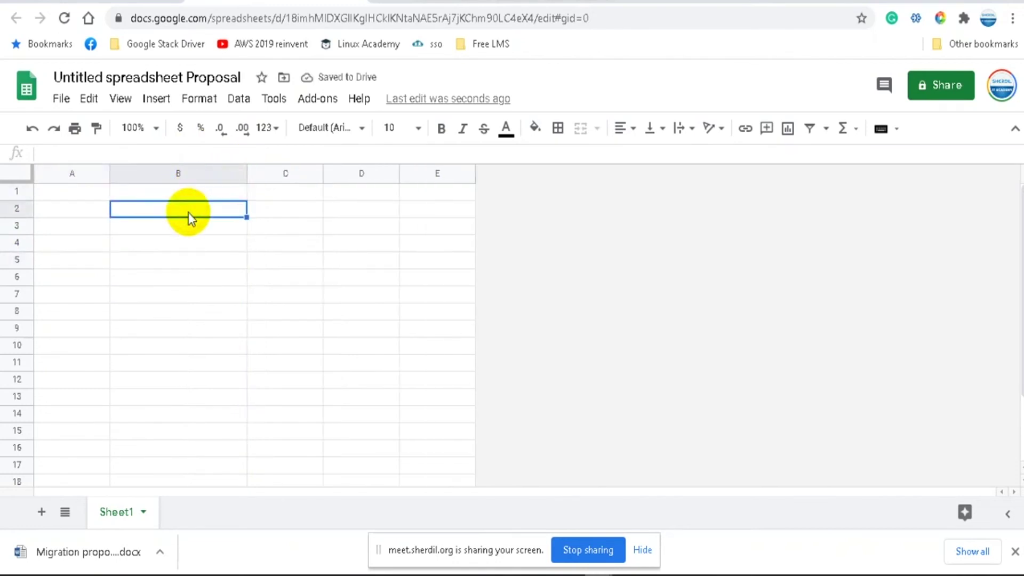
text(AWS with 8GB RAM)
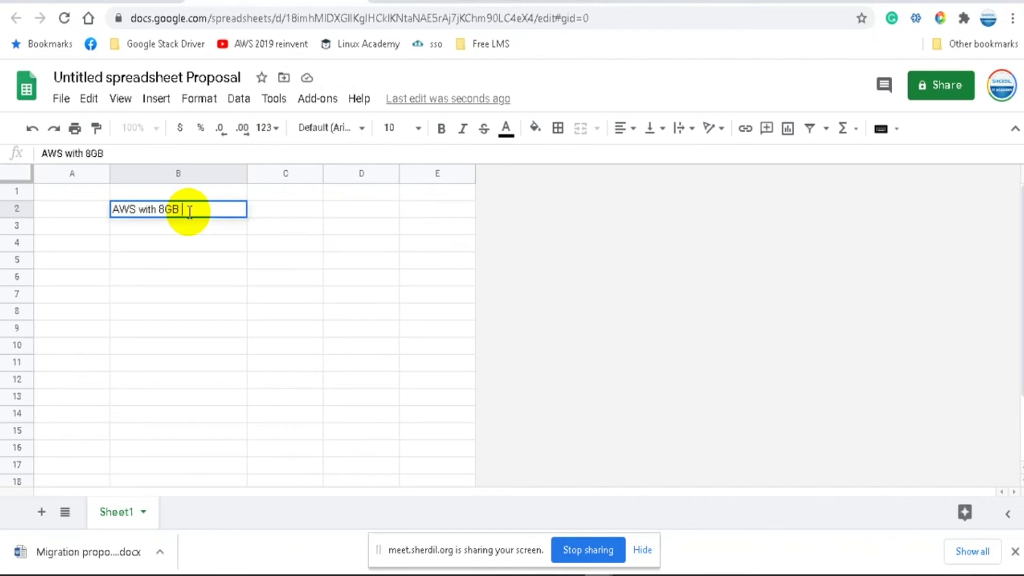
click(322, 175)
drag(363, 174, 385, 174)
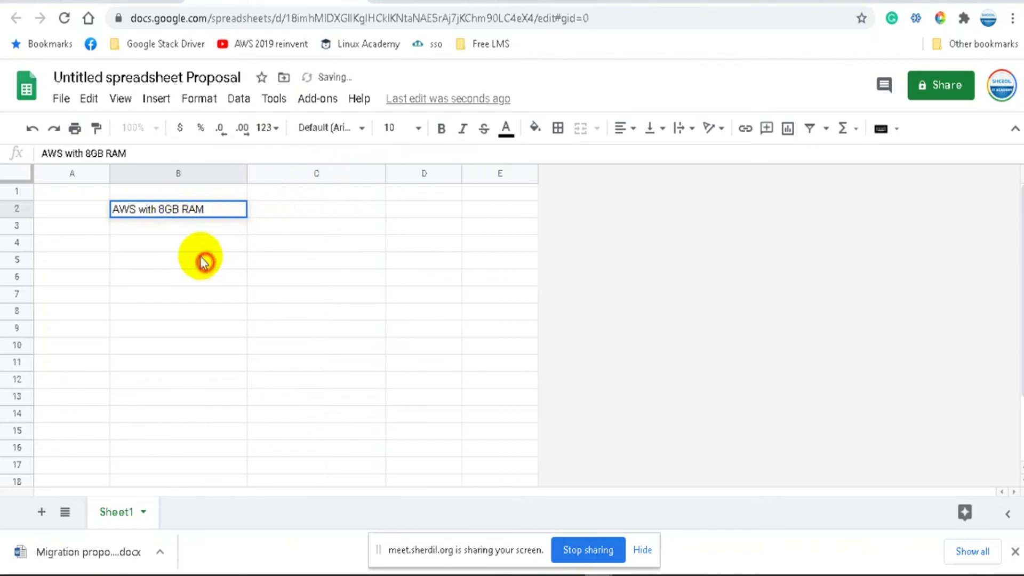
Step: Copy the AWS heading from cell B2 into cell C2
click(206, 259)
click(193, 213)
key(ctrl+c)
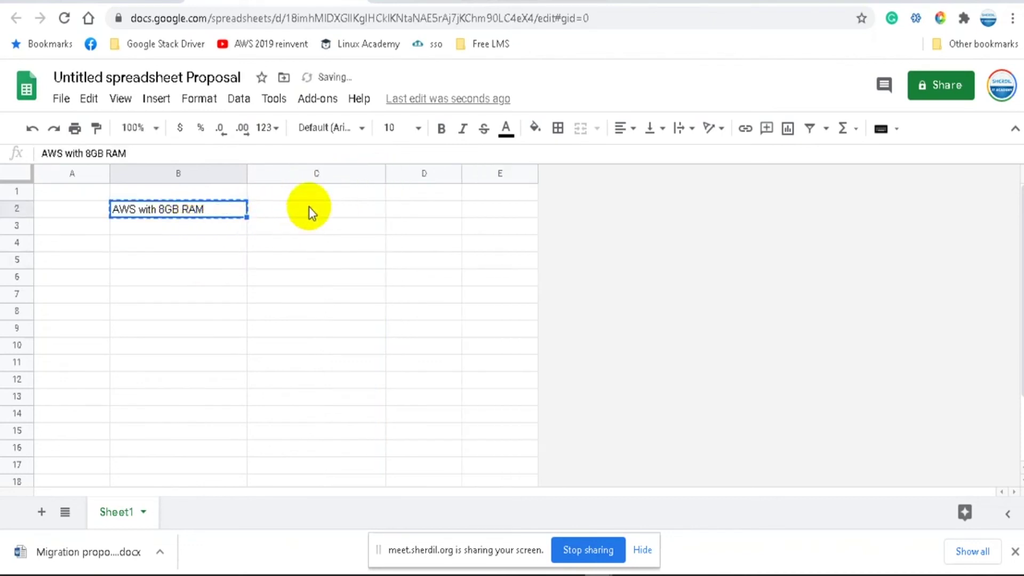
click(309, 207)
key(ctrl+v)
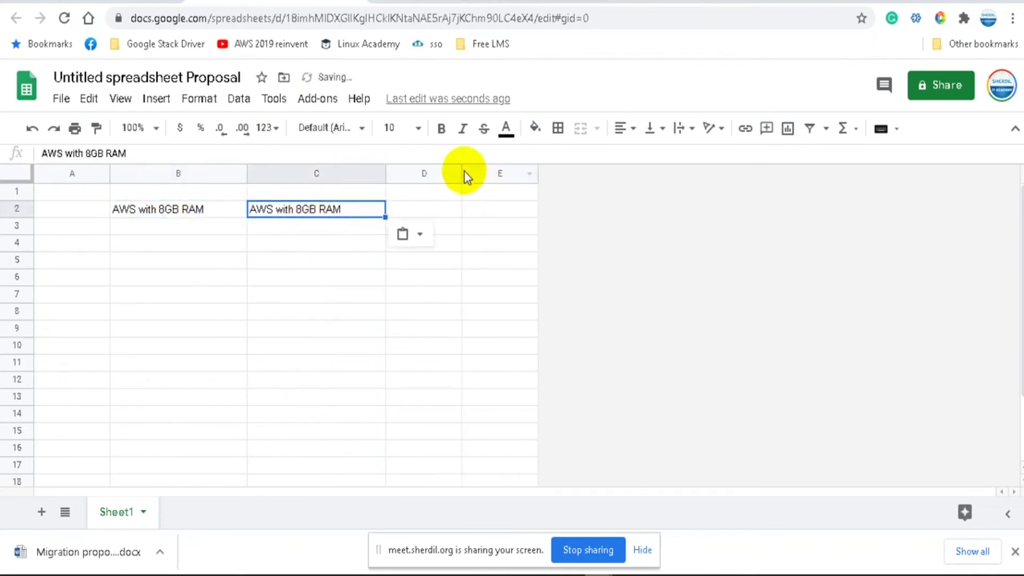
Step: Widen columns D and E and enter the heading GCP with 8GB in cell D2
drag(459, 173, 458, 196)
click(454, 213)
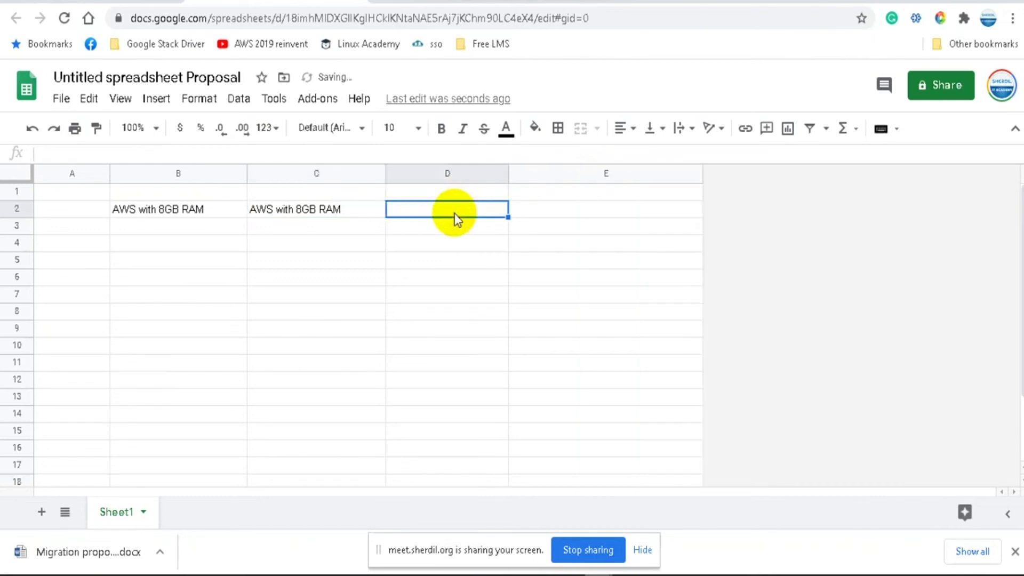
text(GCP with 8GB)
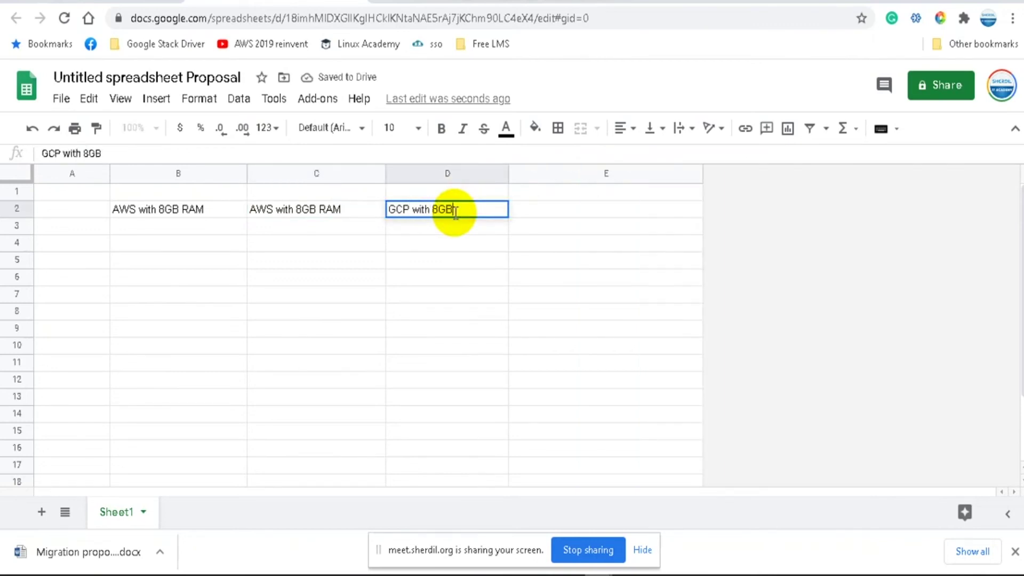
click(462, 261)
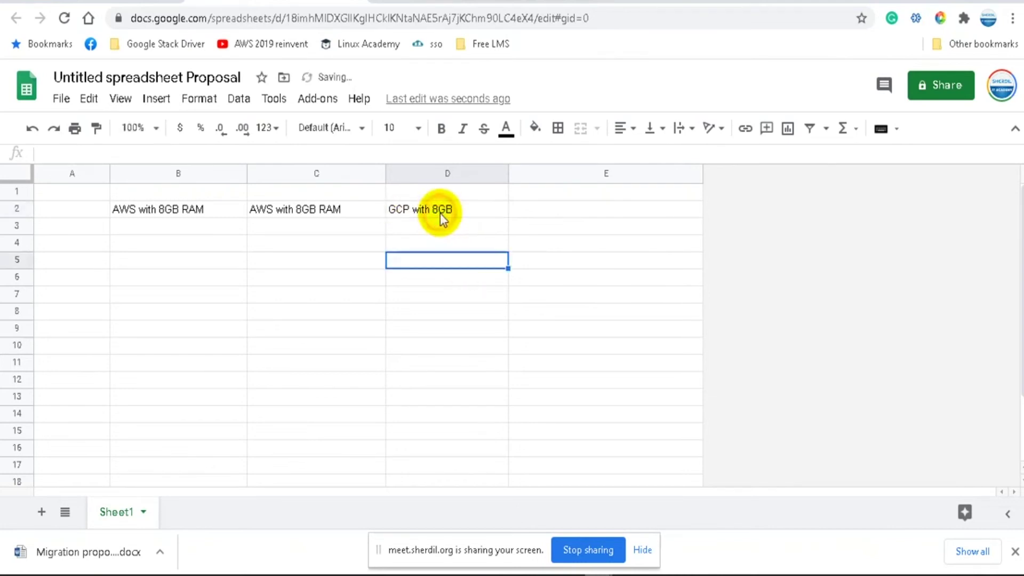
Step: Copy the GCP heading from cell D2 into cell E2
click(440, 213)
key(ctrl+c)
click(601, 210)
key(ctrl+v)
click(468, 265)
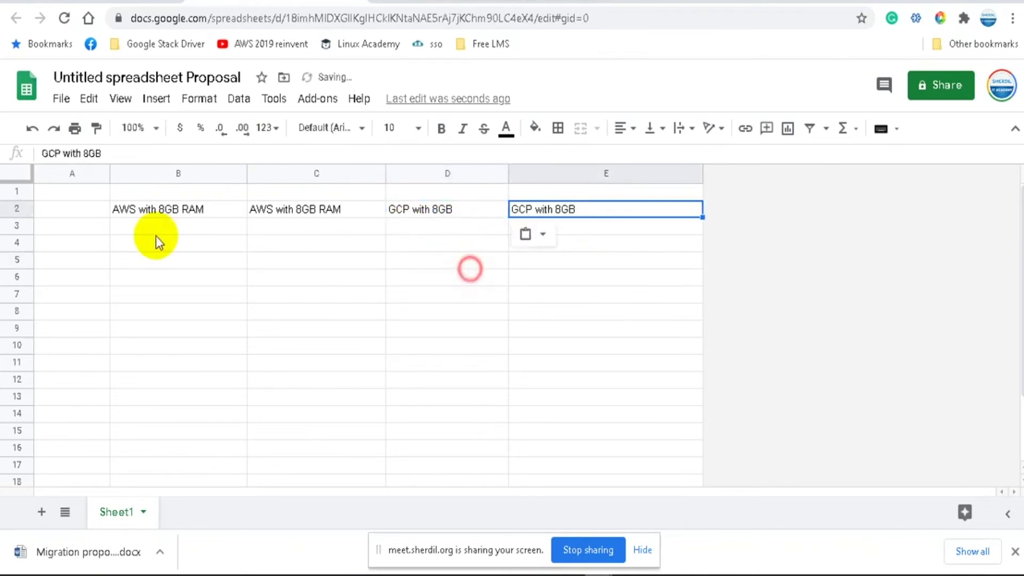
Step: Enter the heading Services in cell A2
click(73, 210)
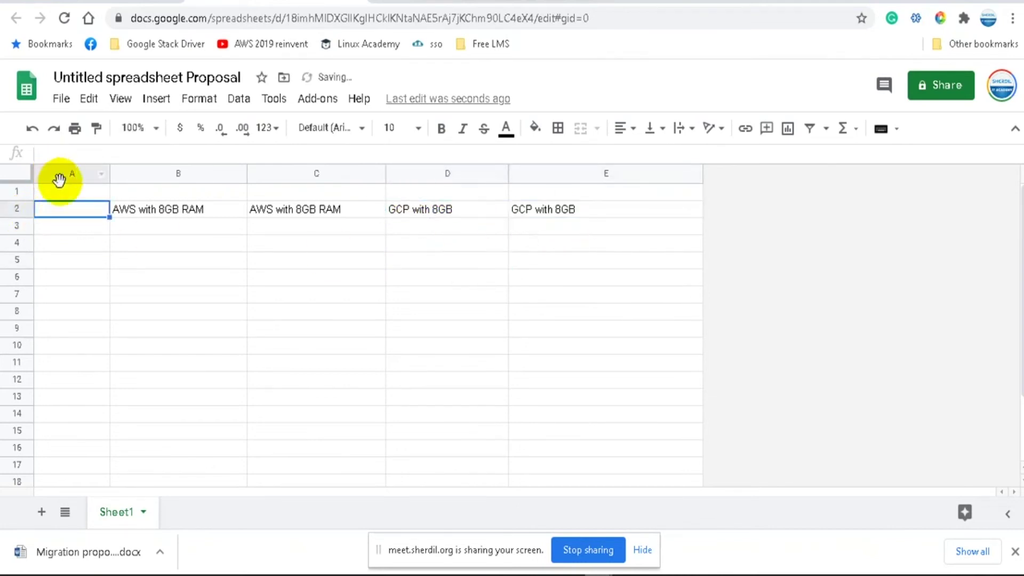
click(75, 273)
click(68, 210)
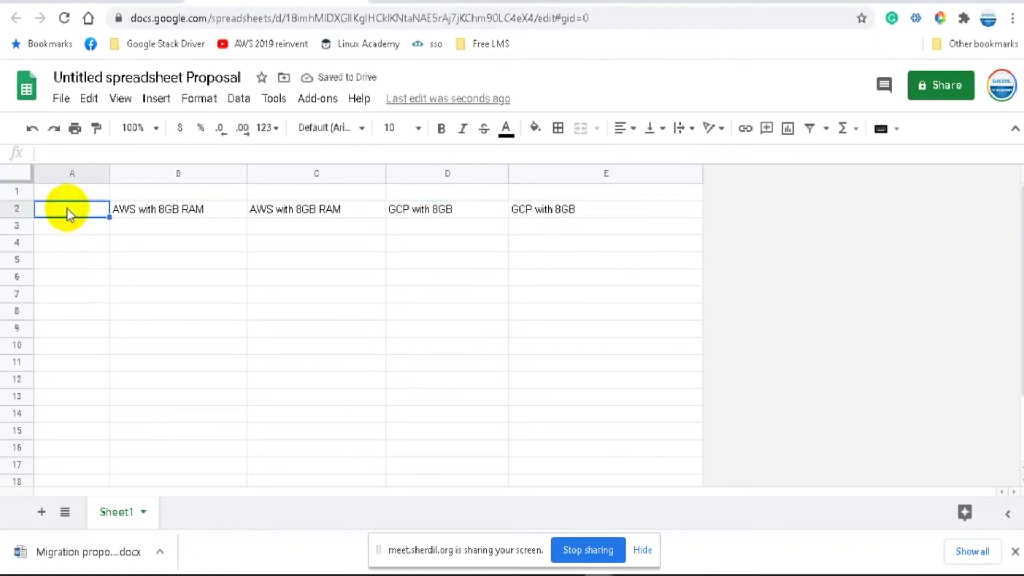
text(Services)
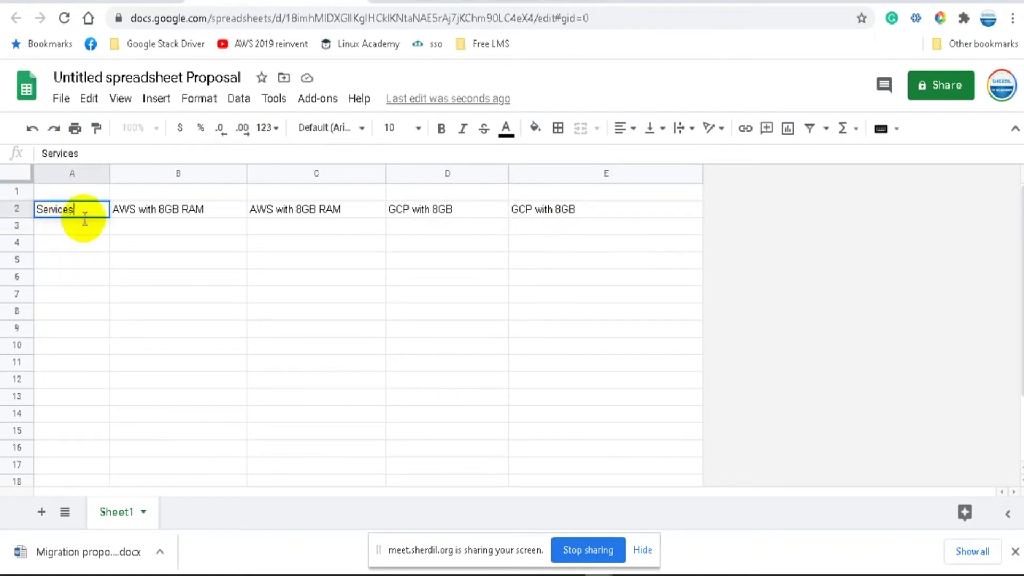
Step: Center-align the headings across the whole of row 2
click(8, 208)
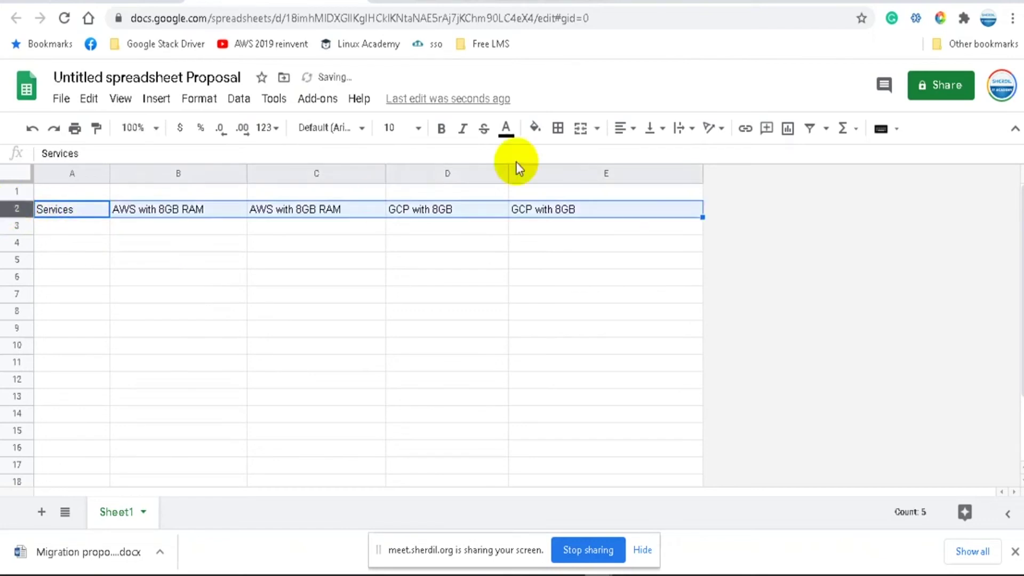
click(634, 129)
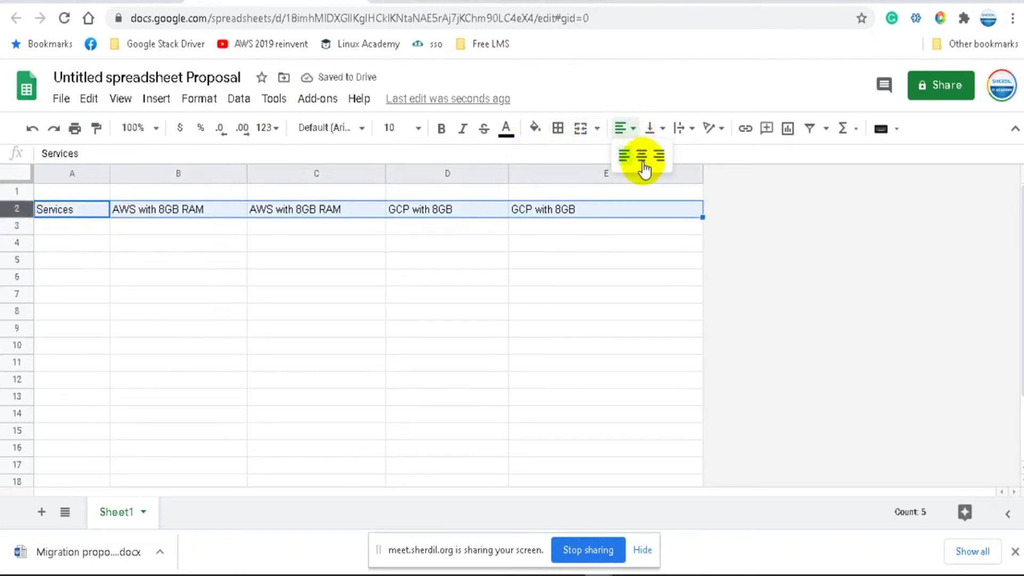
click(642, 156)
Step: Format the row 2 headings in Calibri, size 12, bold
click(418, 133)
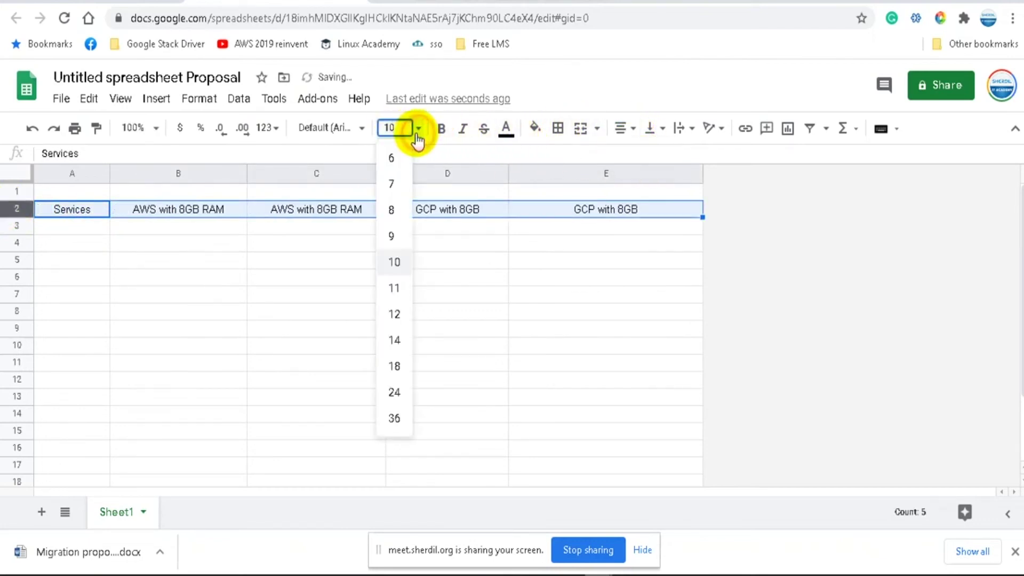
click(331, 128)
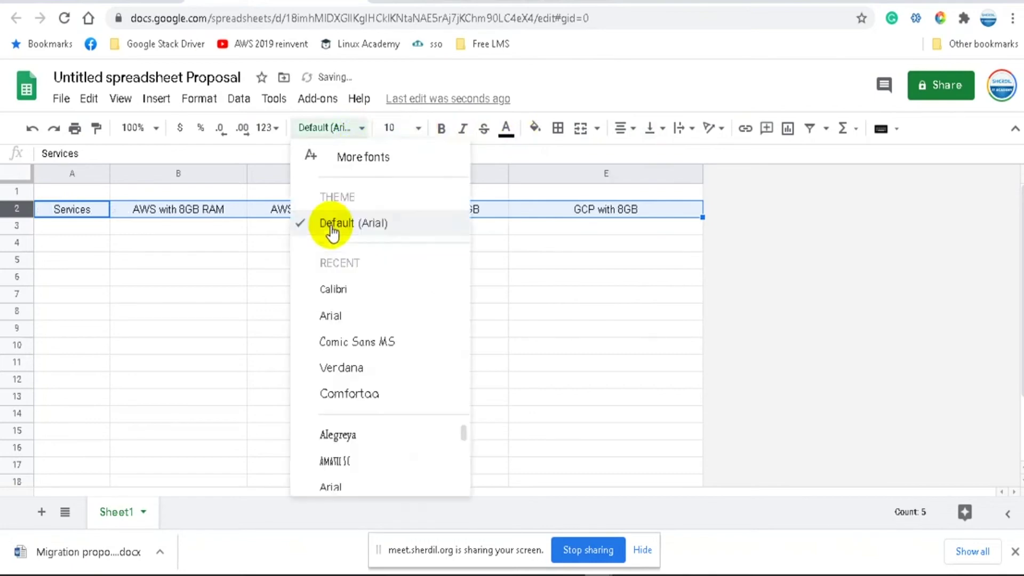
click(333, 290)
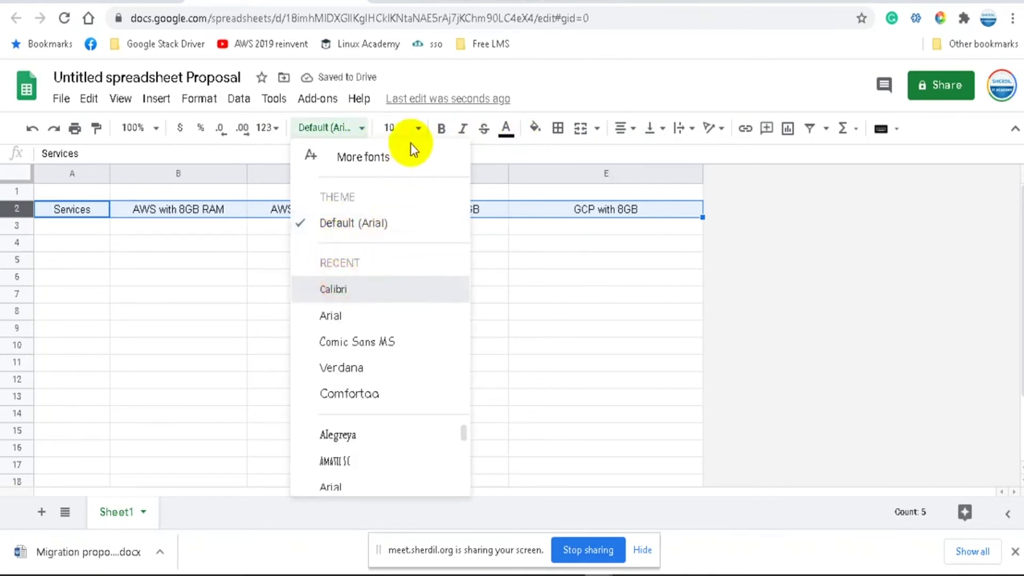
click(420, 133)
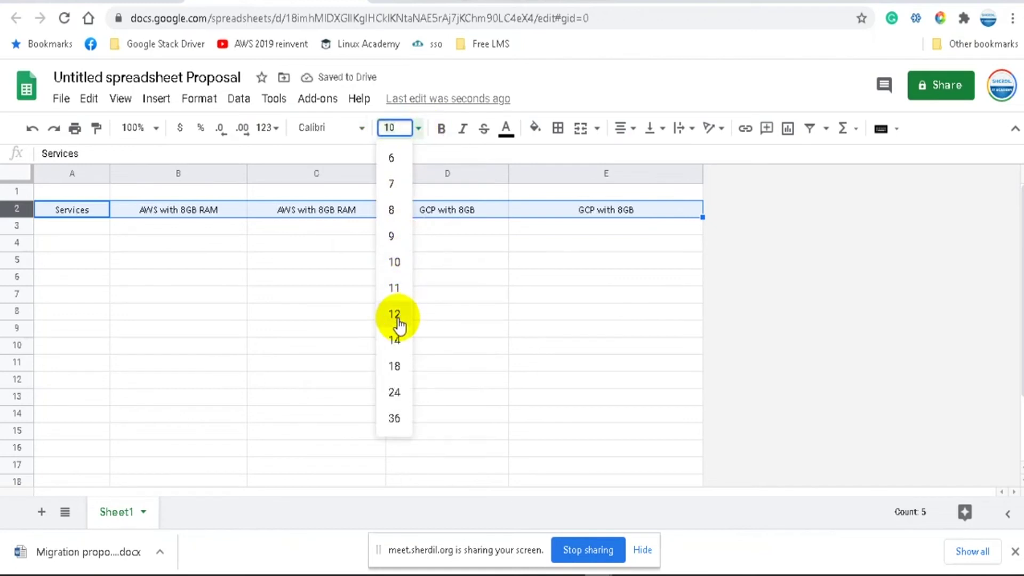
click(397, 319)
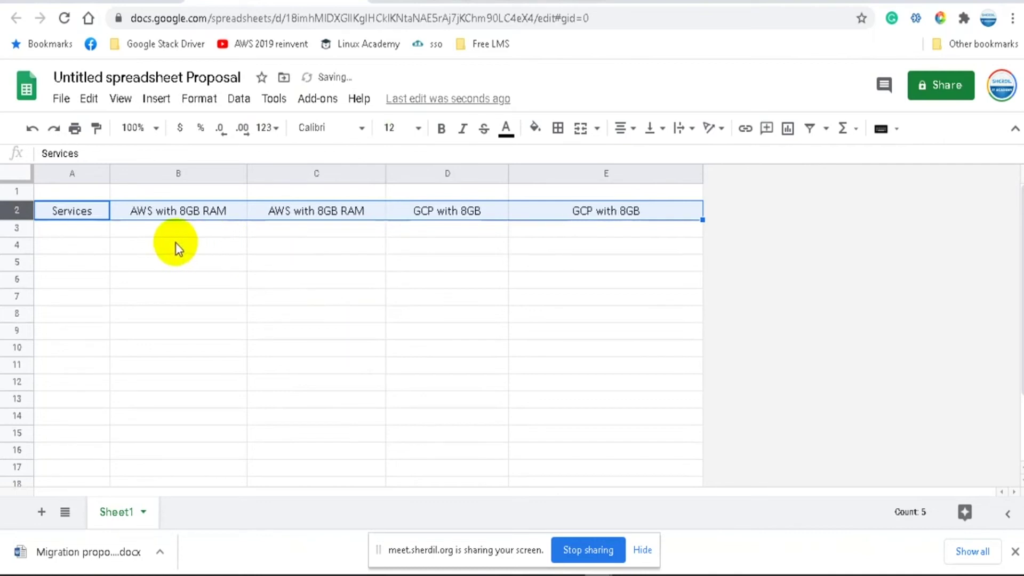
key(ctrl+b)
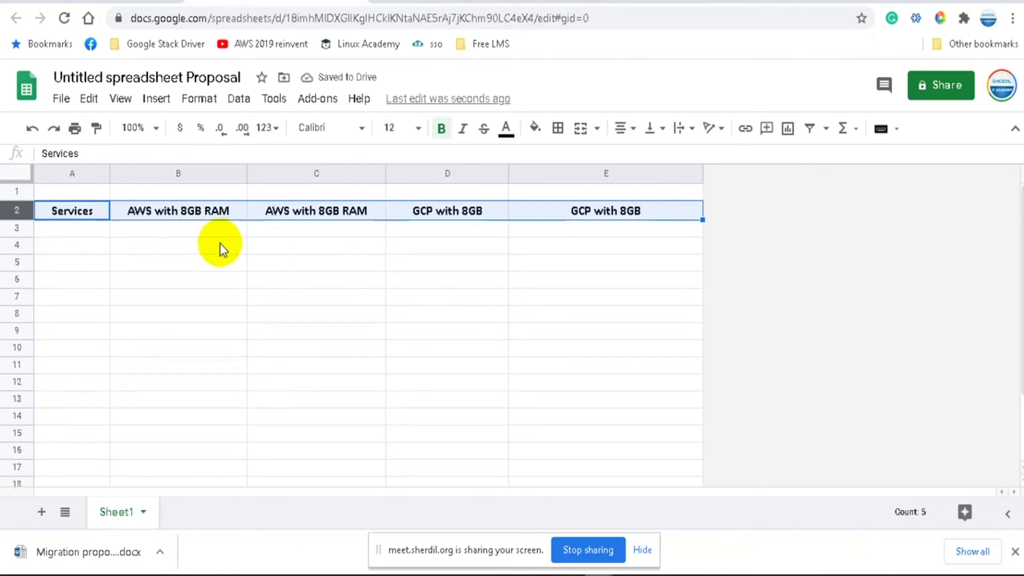
click(220, 244)
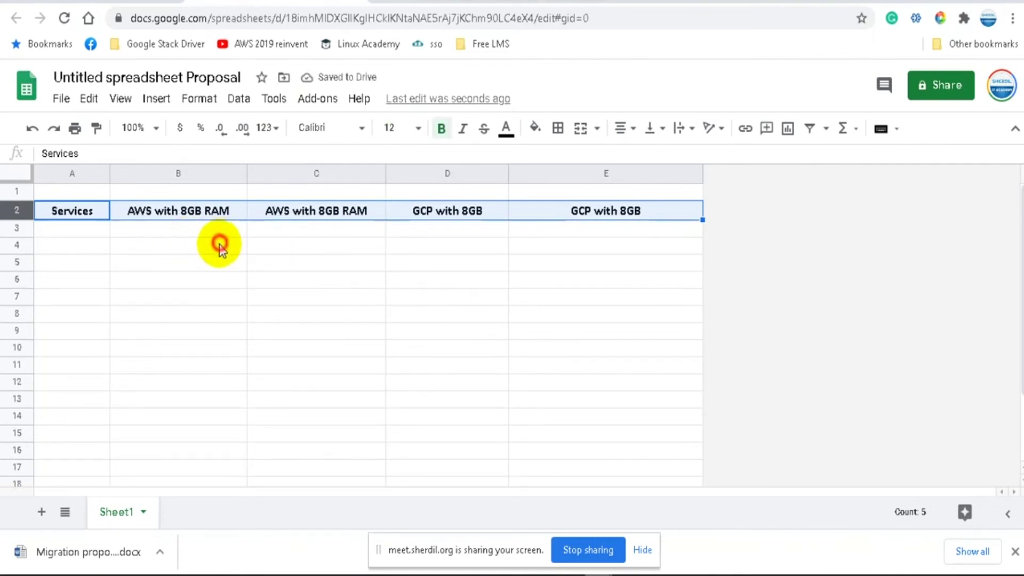
Step: Delete rows 8 through 21 from Sheet1
click(72, 246)
scroll(92, 274, down, 3)
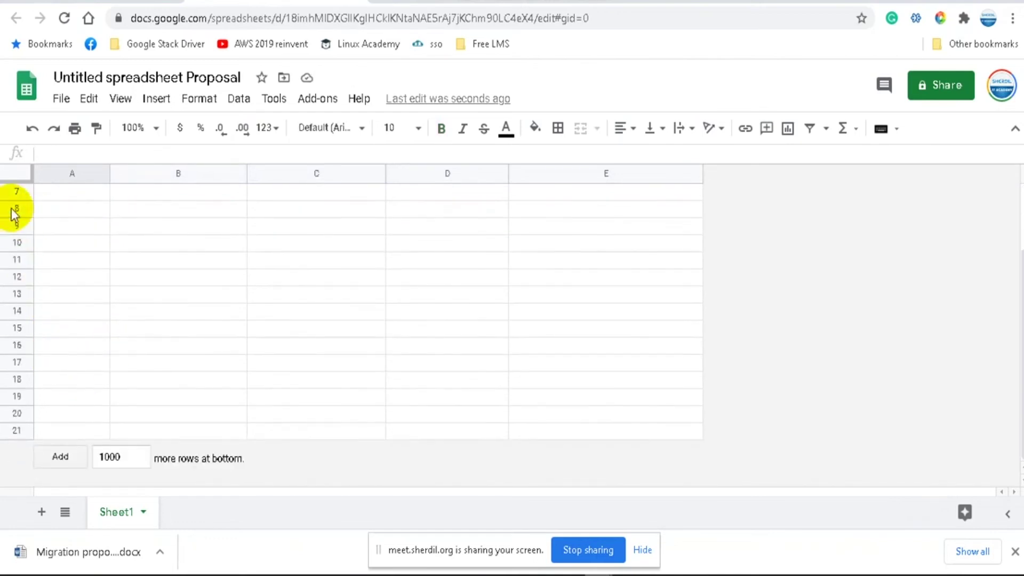
drag(14, 213, 11, 431)
right_click(212, 335)
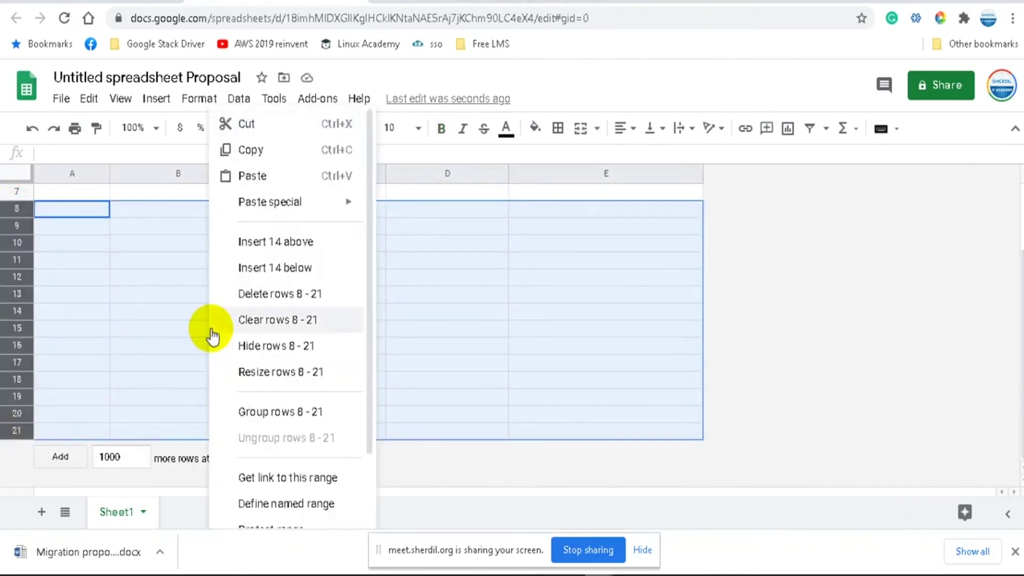
click(250, 295)
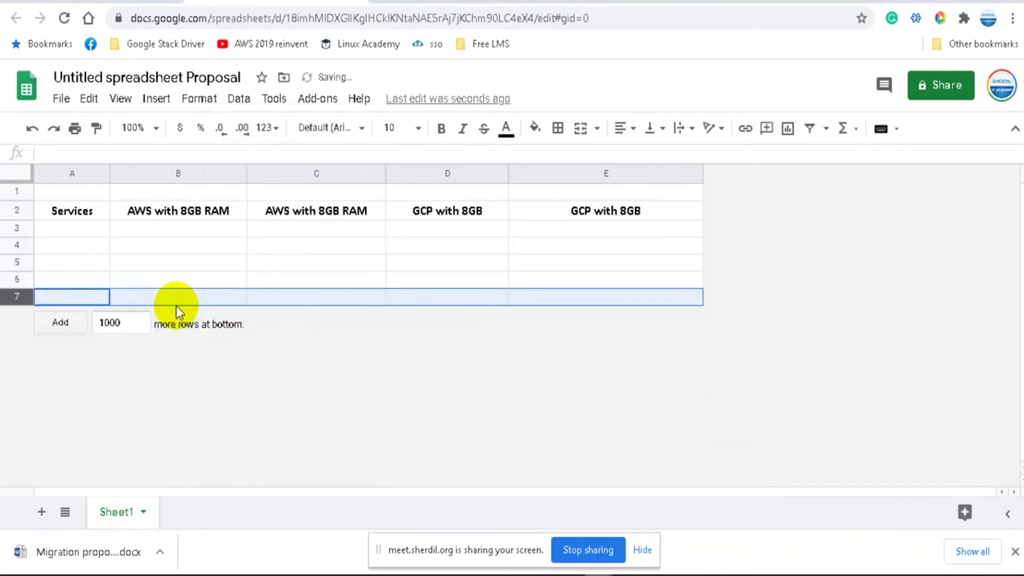
Step: Set the sheet's zoom level to 125%
click(156, 131)
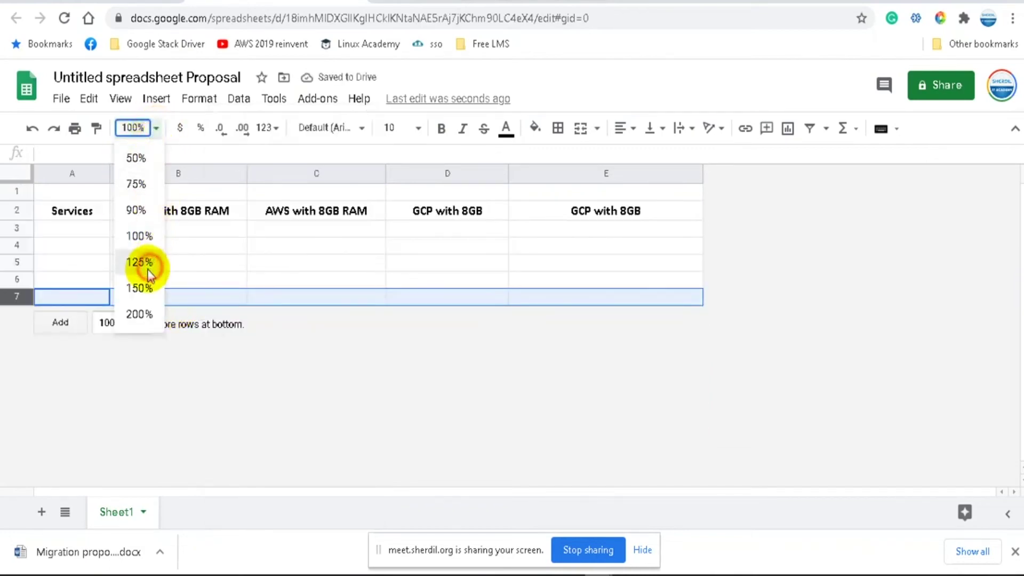
click(140, 262)
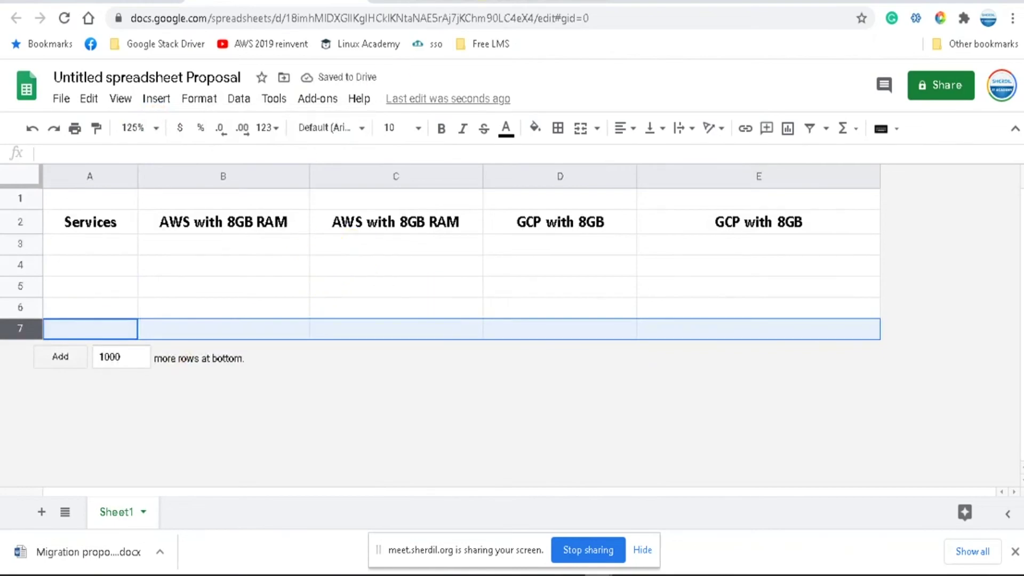
click(440, 299)
Step: Switch to the Cloudcraft sign-in page and sign in with Google using the first listed account
click(438, 1)
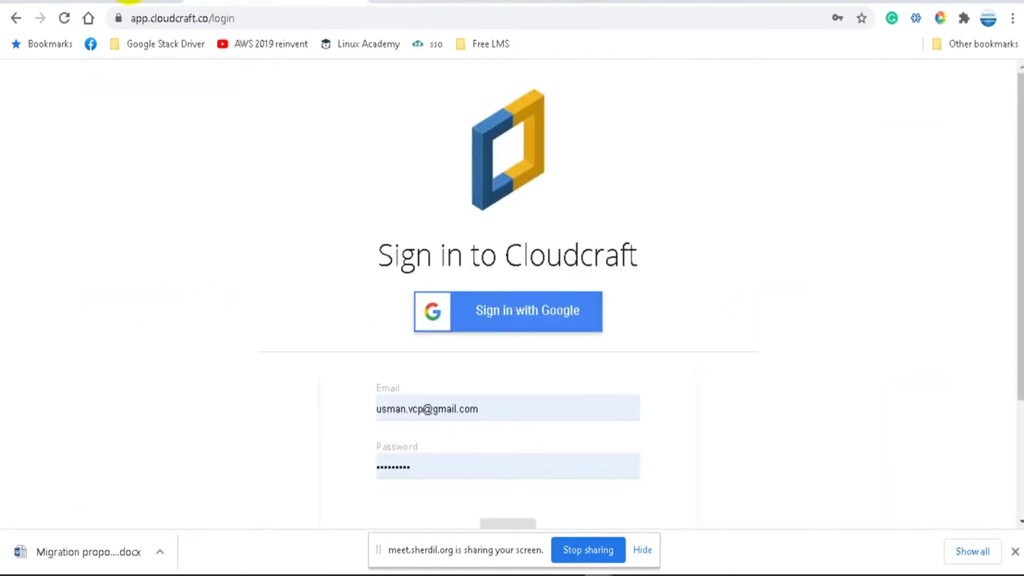
scroll(526, 445, down, 2)
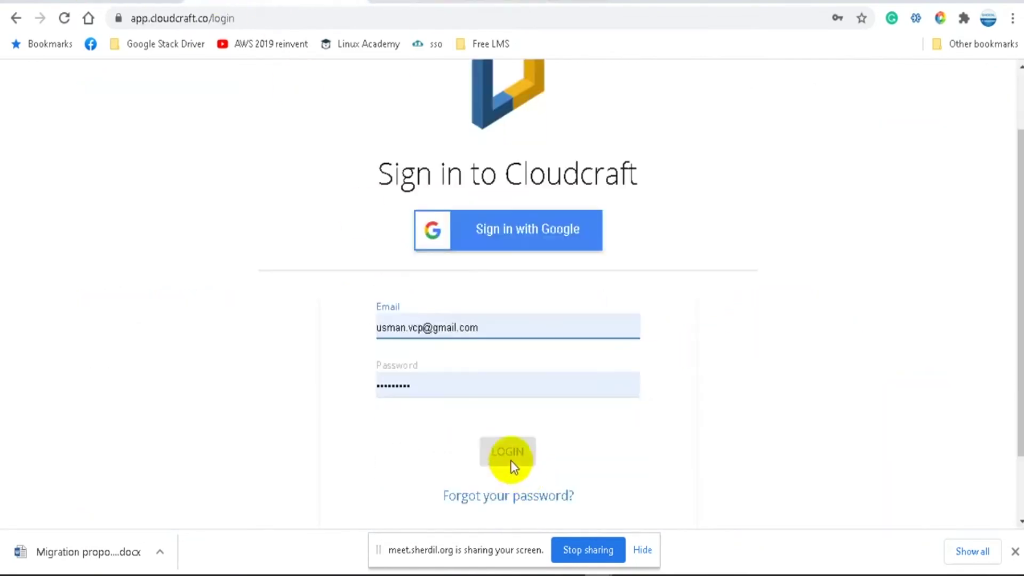
click(512, 247)
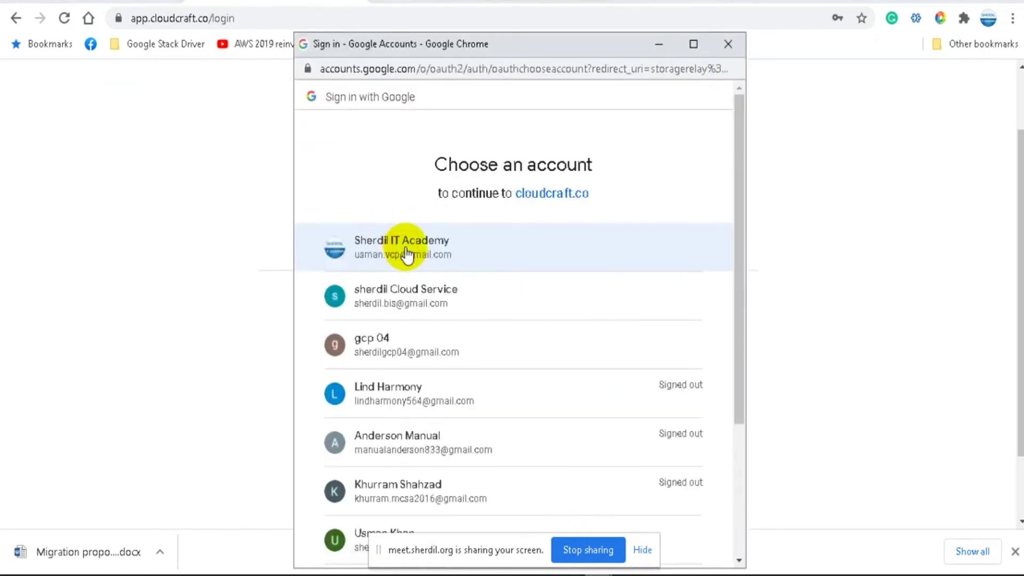
click(418, 240)
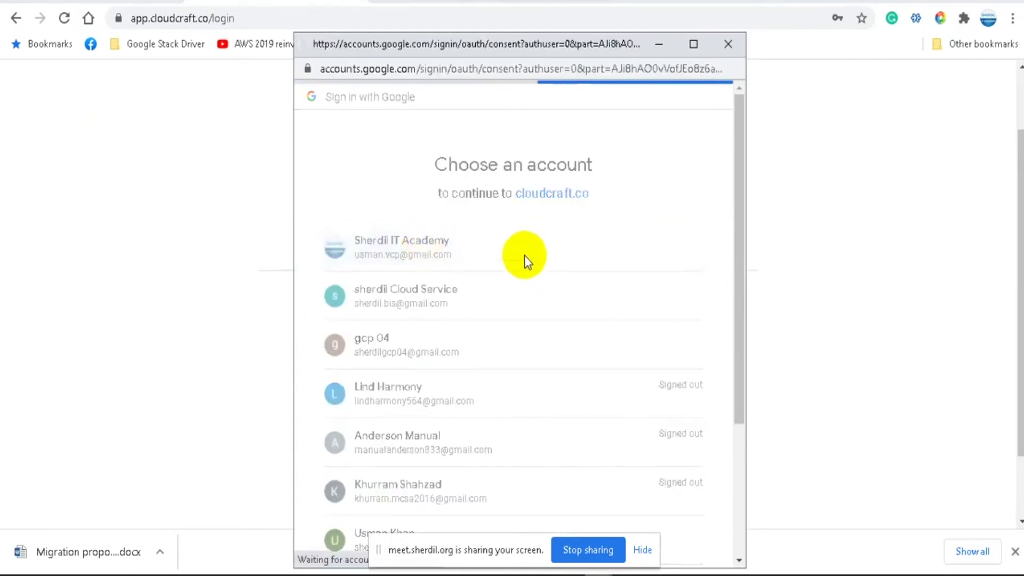
Step: Return to the proposal spreadsheet, select cell C5, and search the web for aws calculator in a new browser tab
click(458, 0)
click(408, 279)
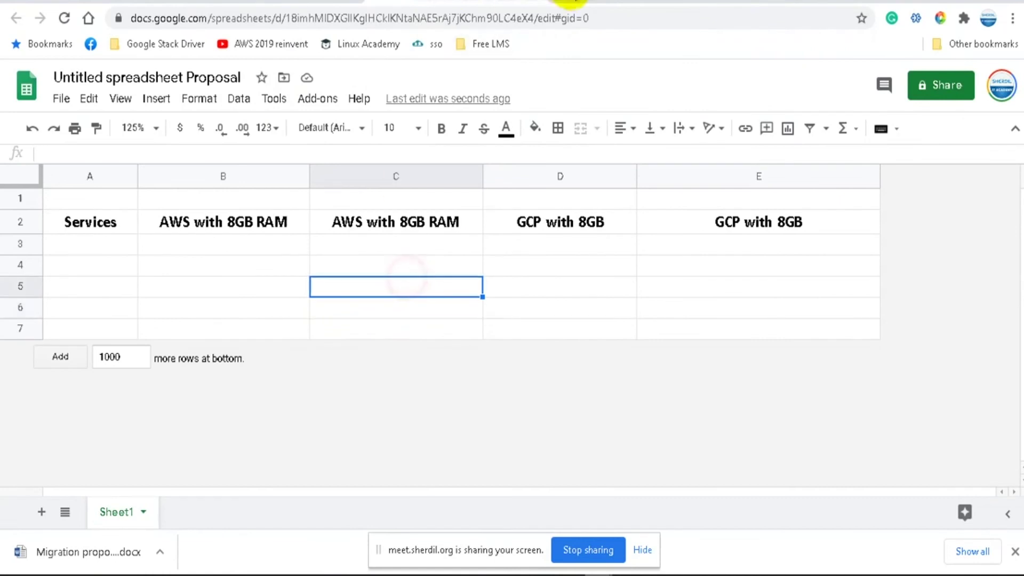
click(572, 1)
text(aws )
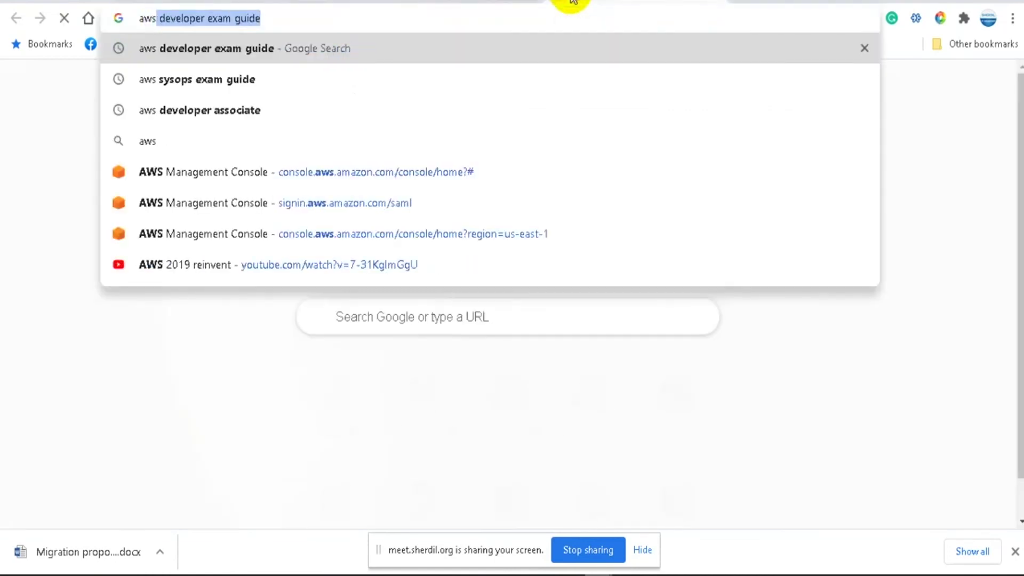
text(calculator)
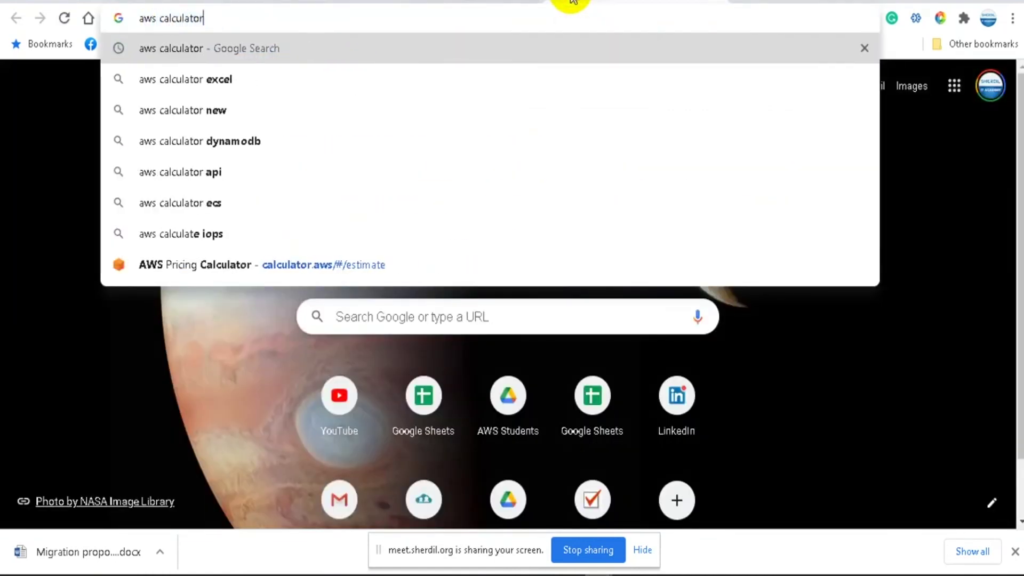
key(Return)
Step: Search the web for google claculator in another new browser tab
key(ctrl+l)
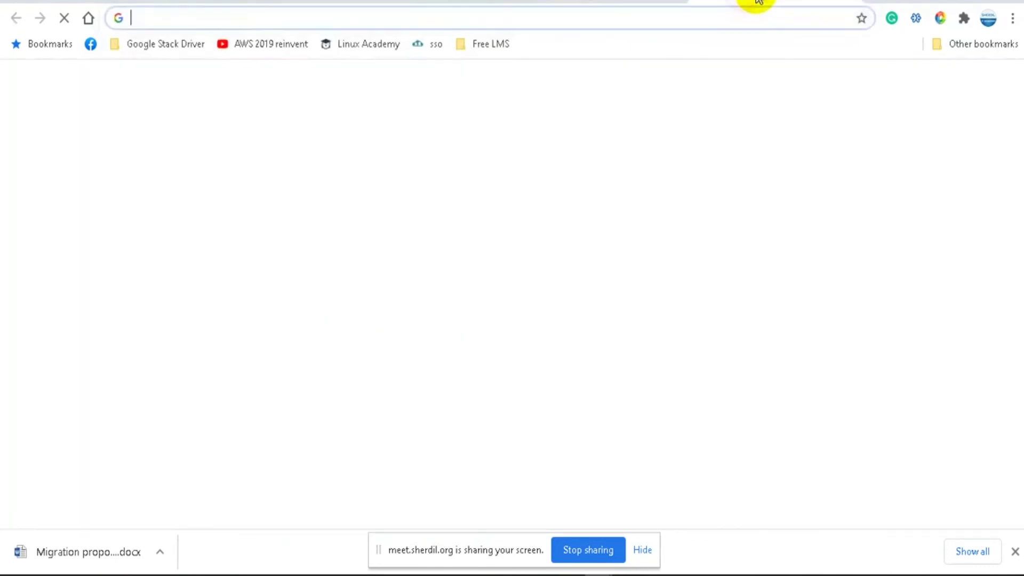
text(google cla)
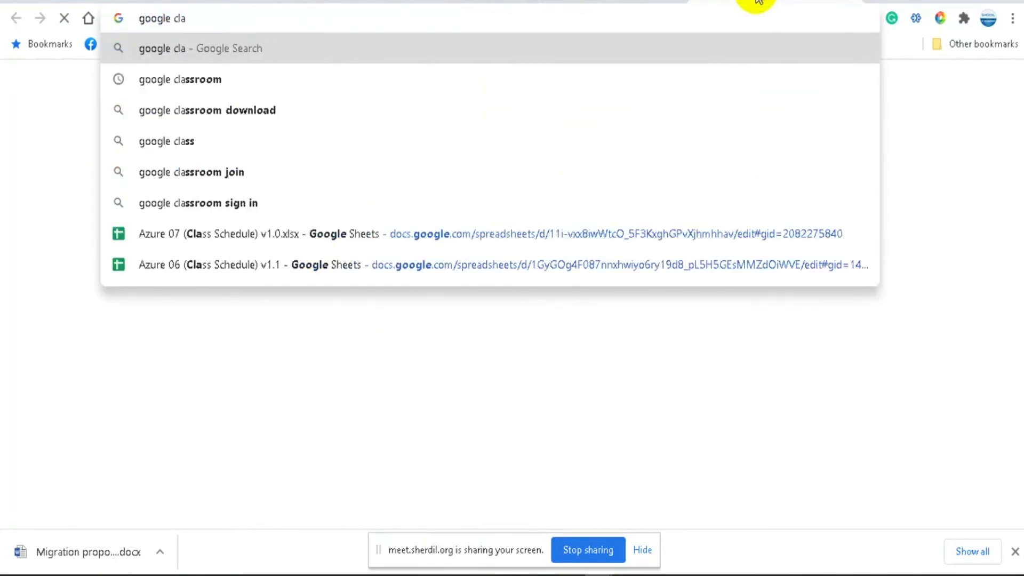
text(culator)
key(Return)
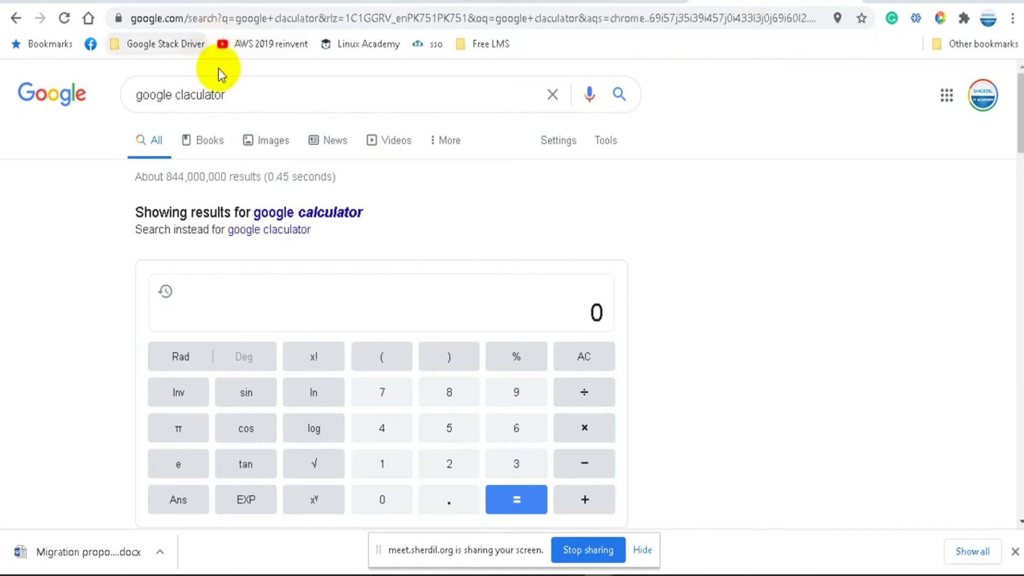
Step: Refine the search to google cloud claculator, open the Google Cloud Platform Pricing Calculator result, and open a result from the aws calculator search
click(176, 99)
text(cloud)
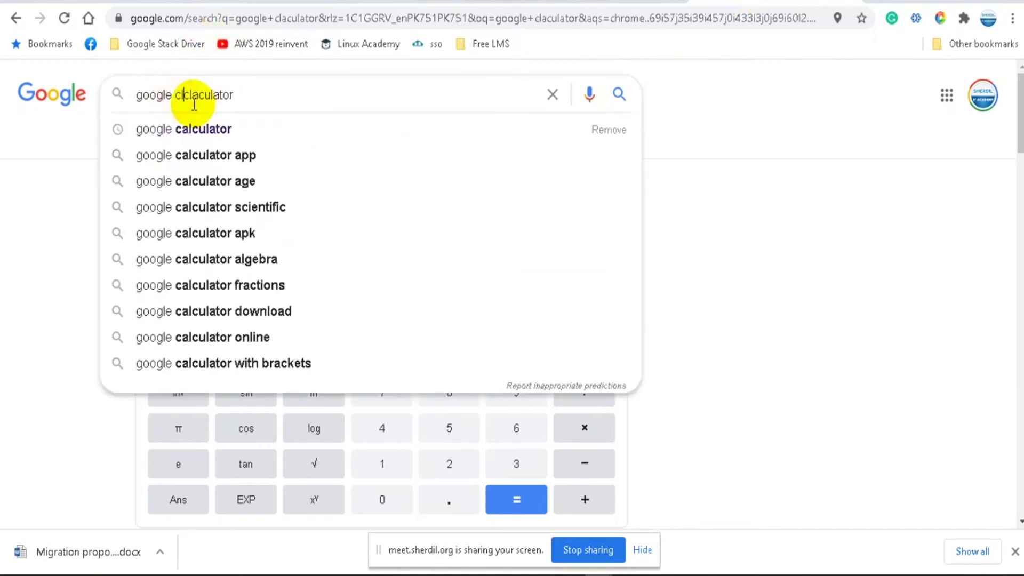
key(Return)
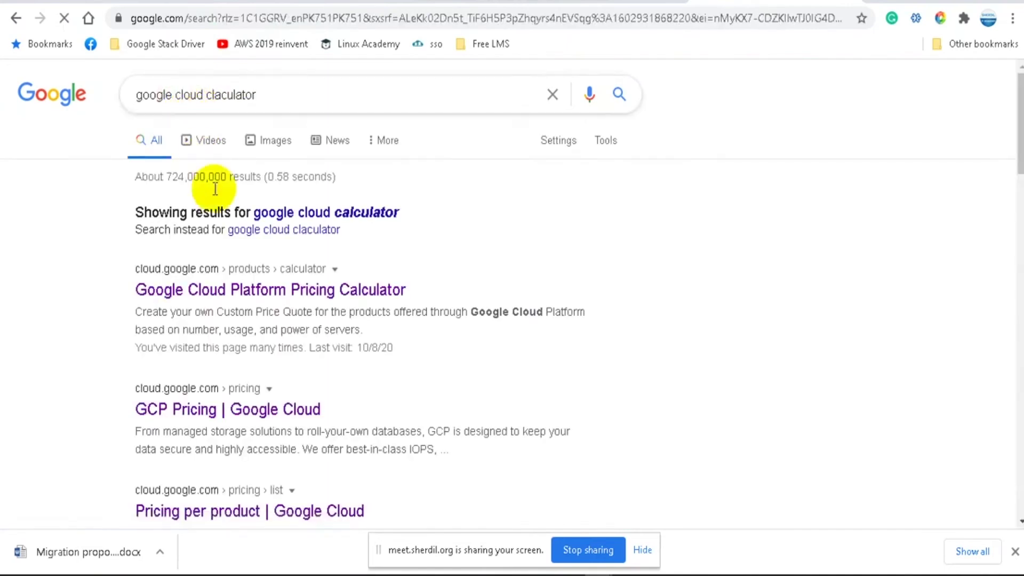
click(225, 293)
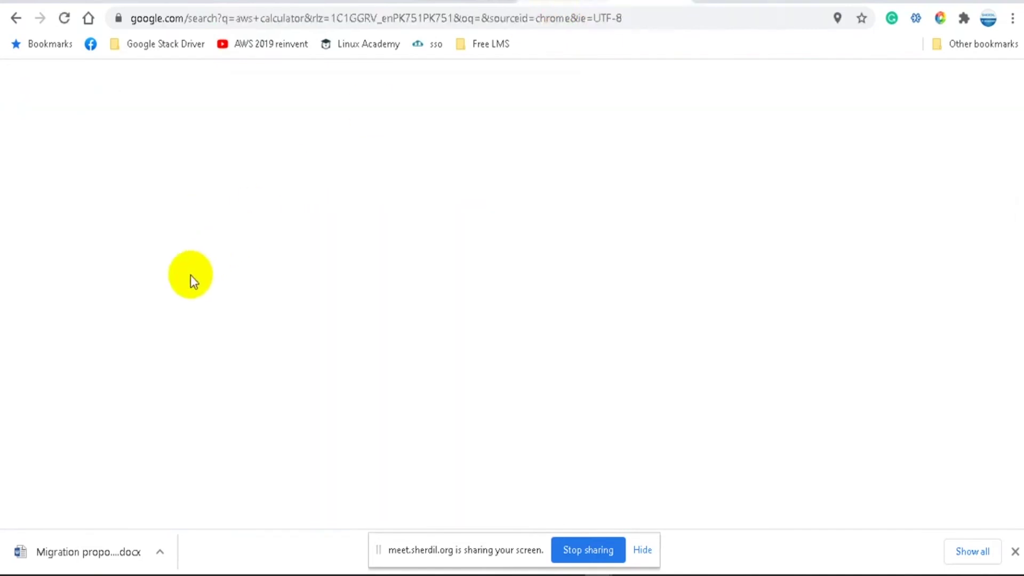
click(223, 229)
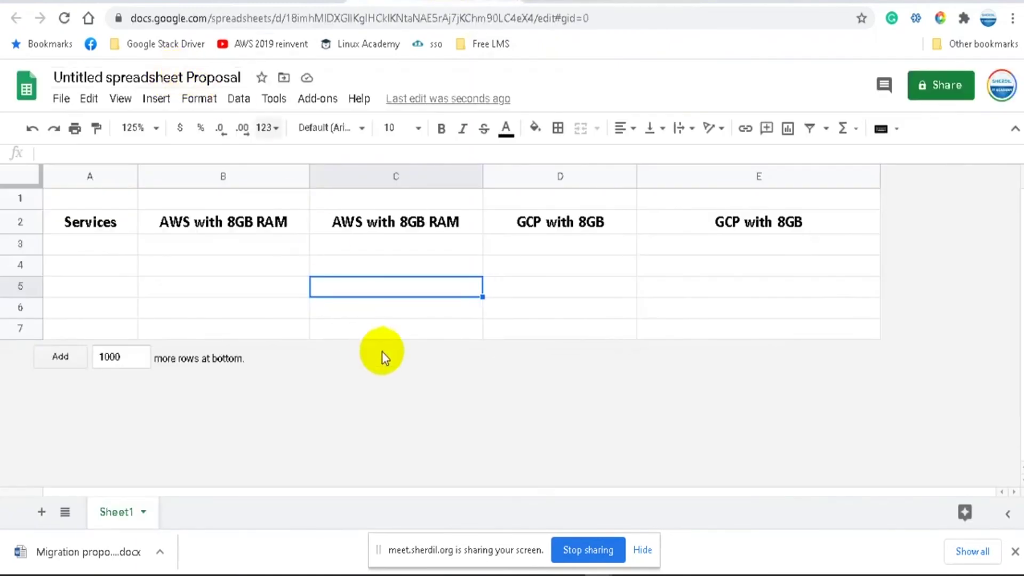
Step: Return to the proposal spreadsheet and rename the file as cloud comparision prices
click(149, 78)
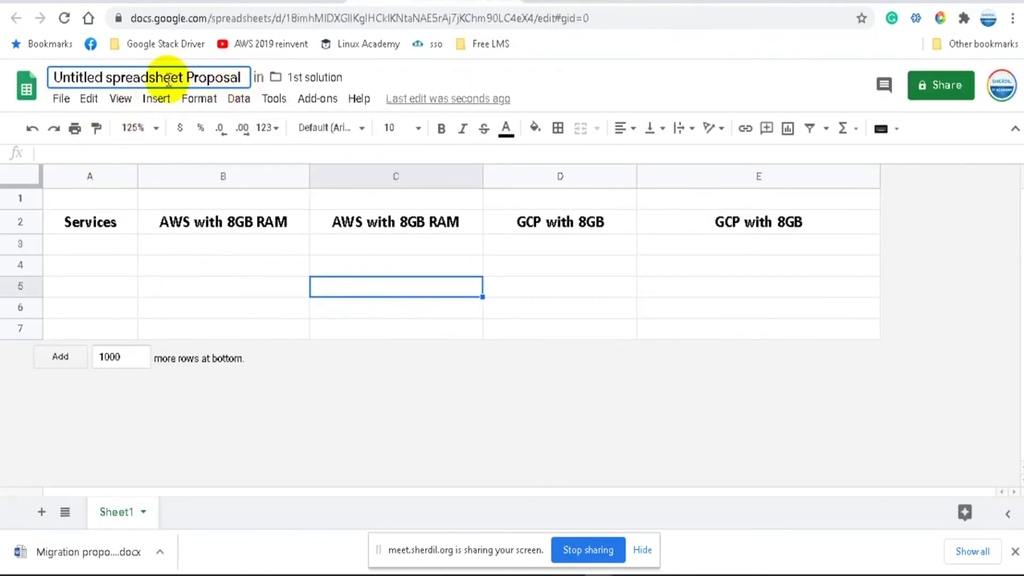
click(244, 80)
drag(245, 80, 48, 80)
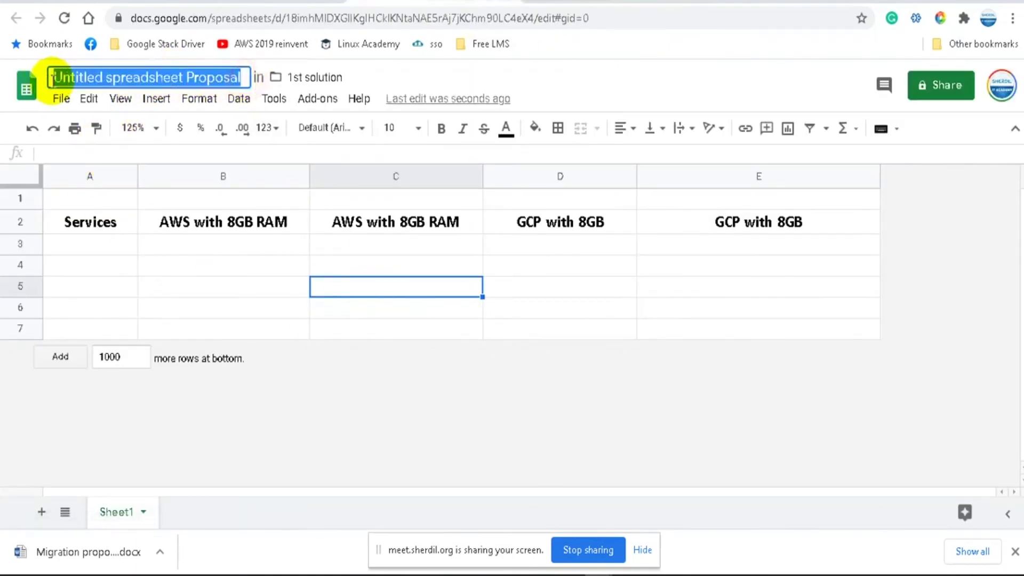
text(client)
key(BackSpace)
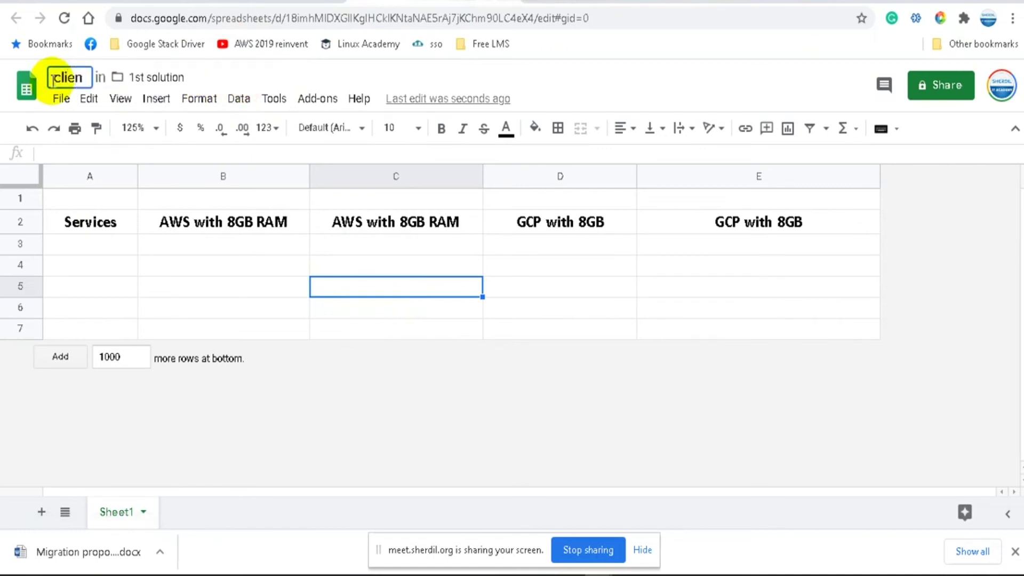
key(BackSpace)
key(BackSpace)
key(BackSpace)
key(BackSpace)
key(BackSpace)
text(cloud )
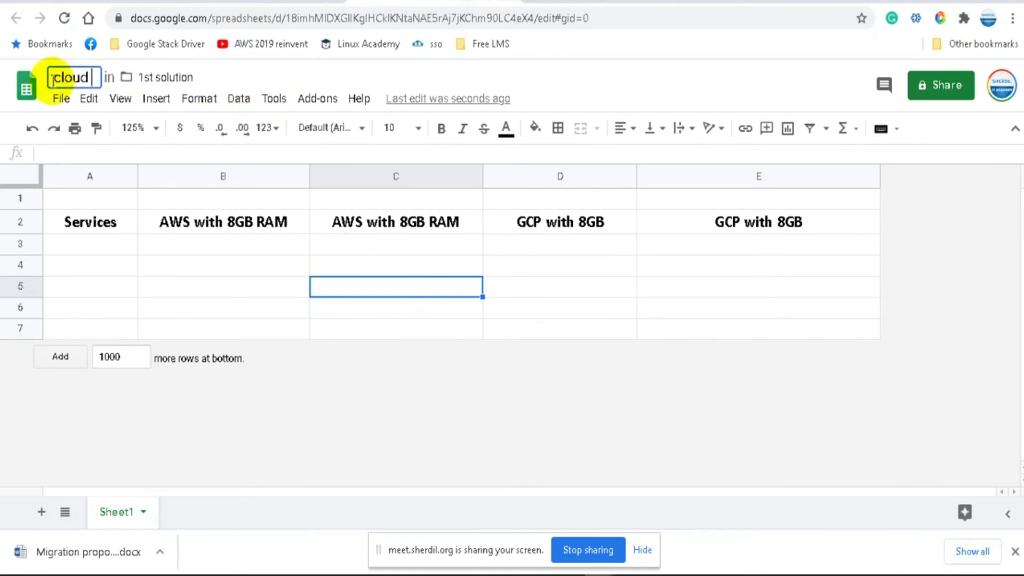
text(comparision)
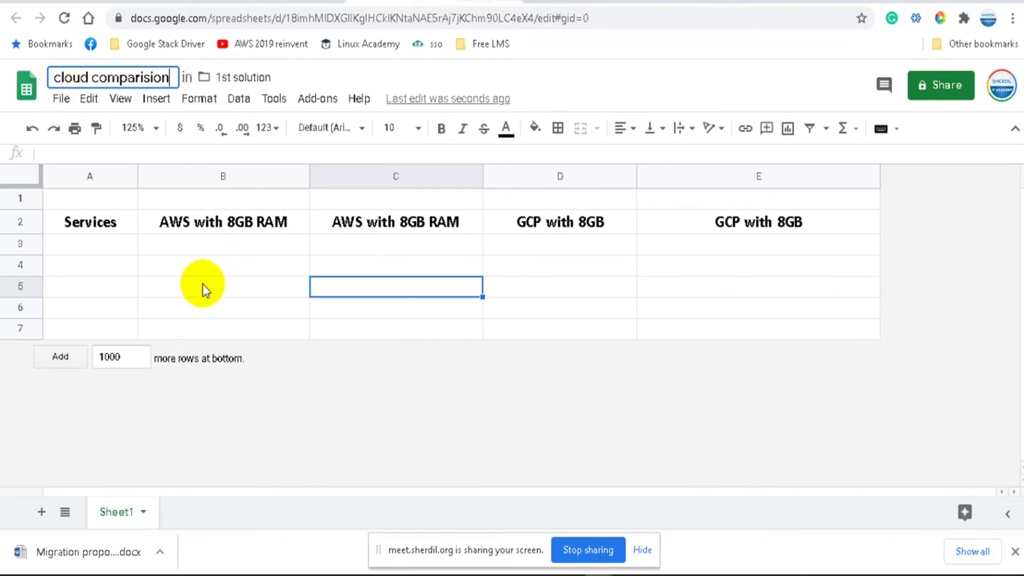
text( pric)
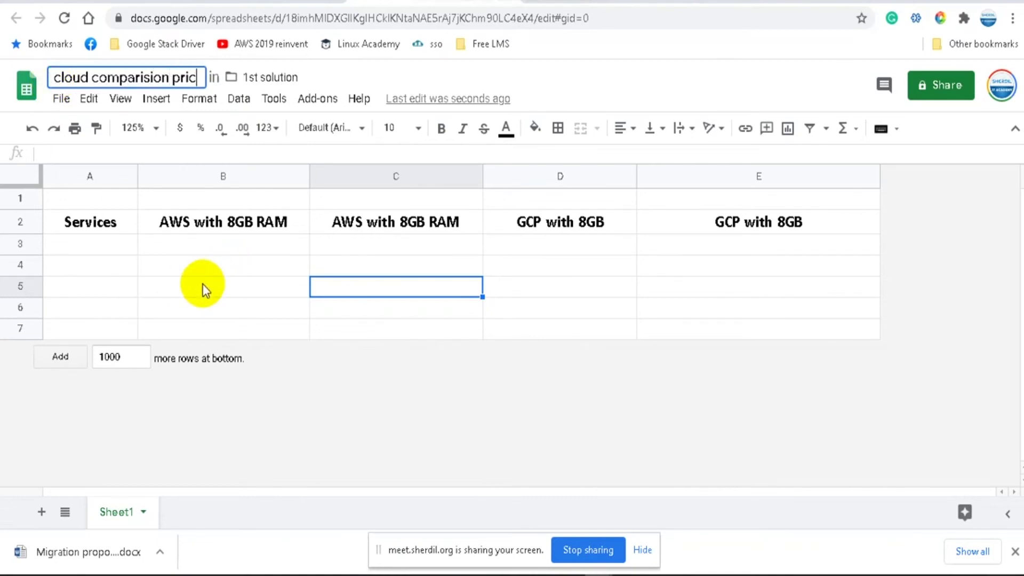
text(es)
key(Return)
Step: Insert five rows below rows 3 through 7 in Sheet1
click(214, 279)
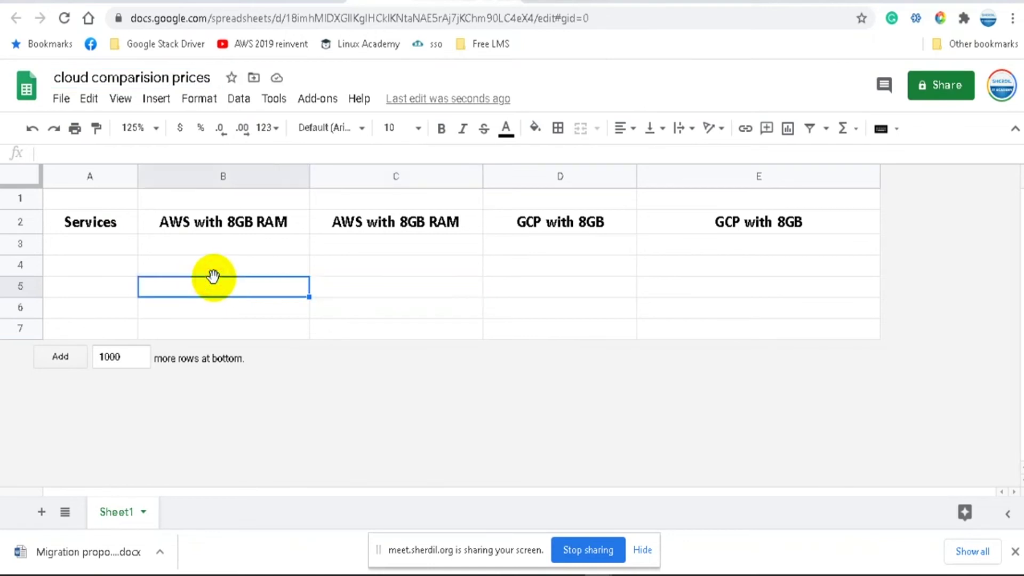
click(95, 246)
drag(97, 271, 97, 279)
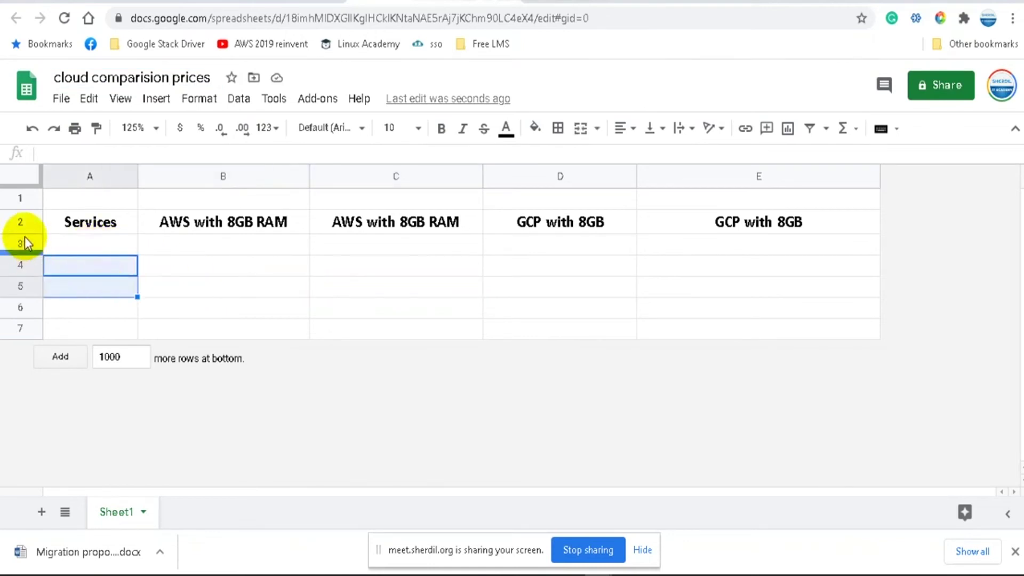
drag(25, 274, 103, 331)
right_click(233, 296)
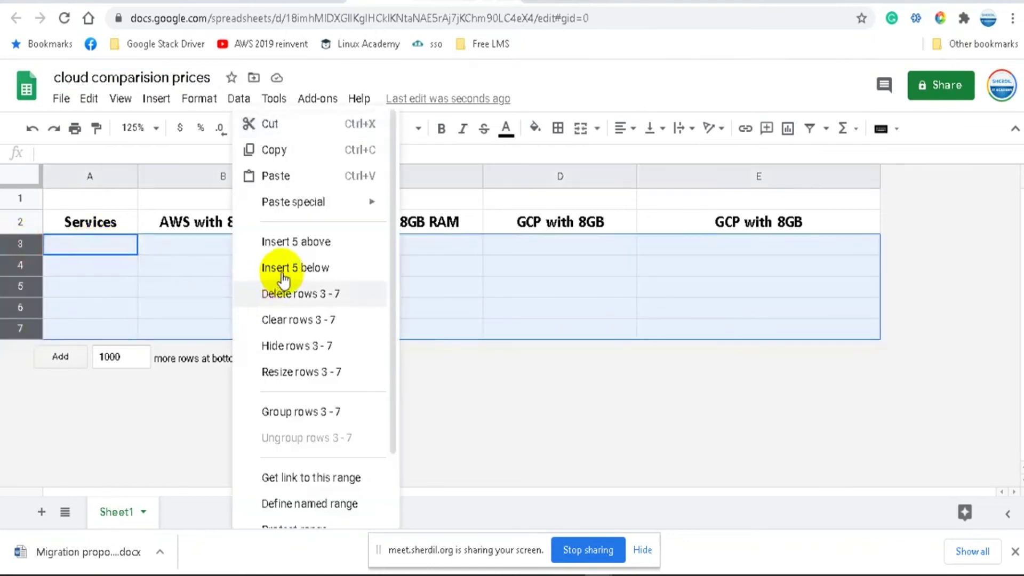
click(284, 269)
click(231, 288)
Step: Enter EC2/ GCE in cell A4 under the Services heading
click(103, 264)
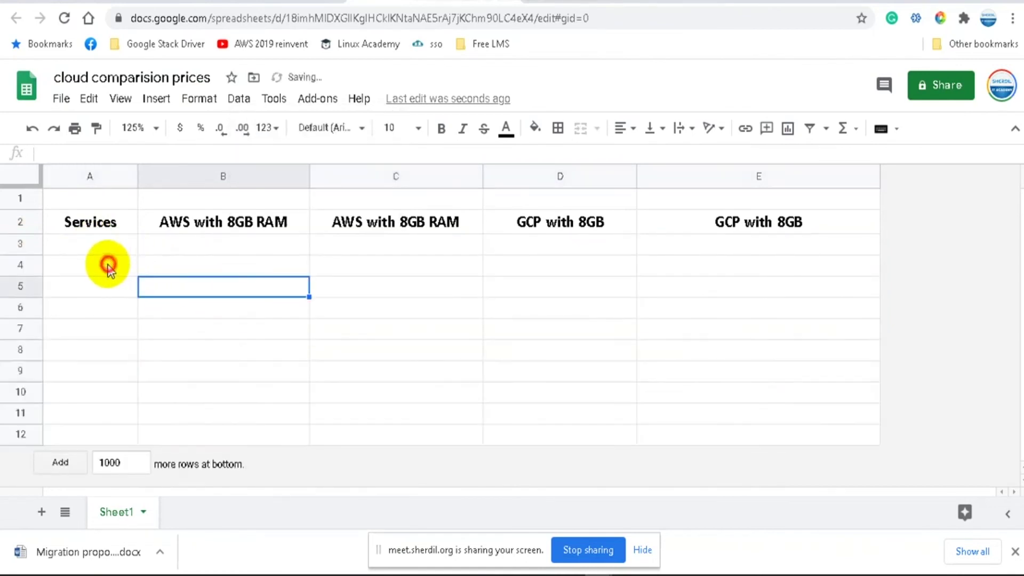
text(EC)
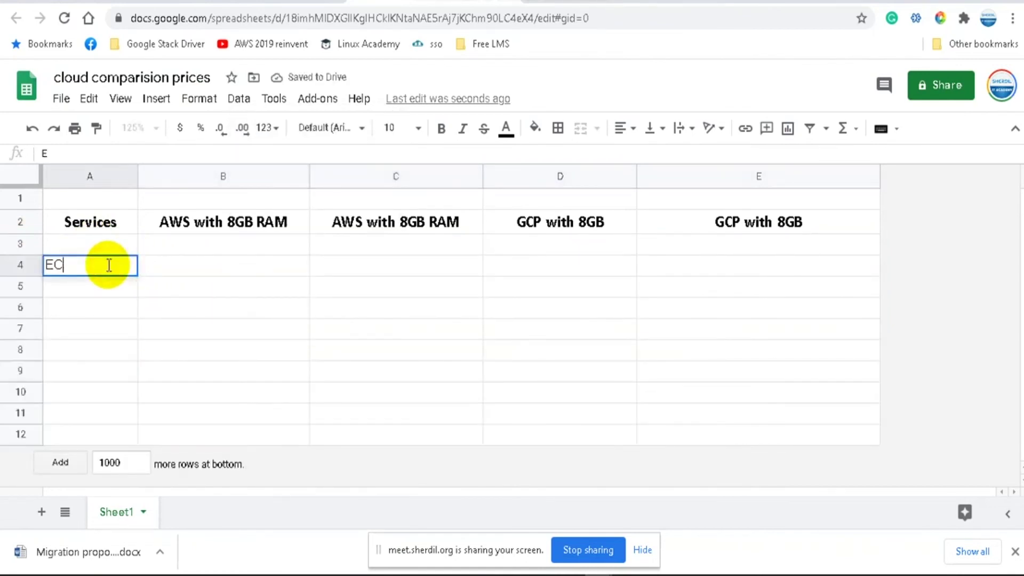
text(S/ )
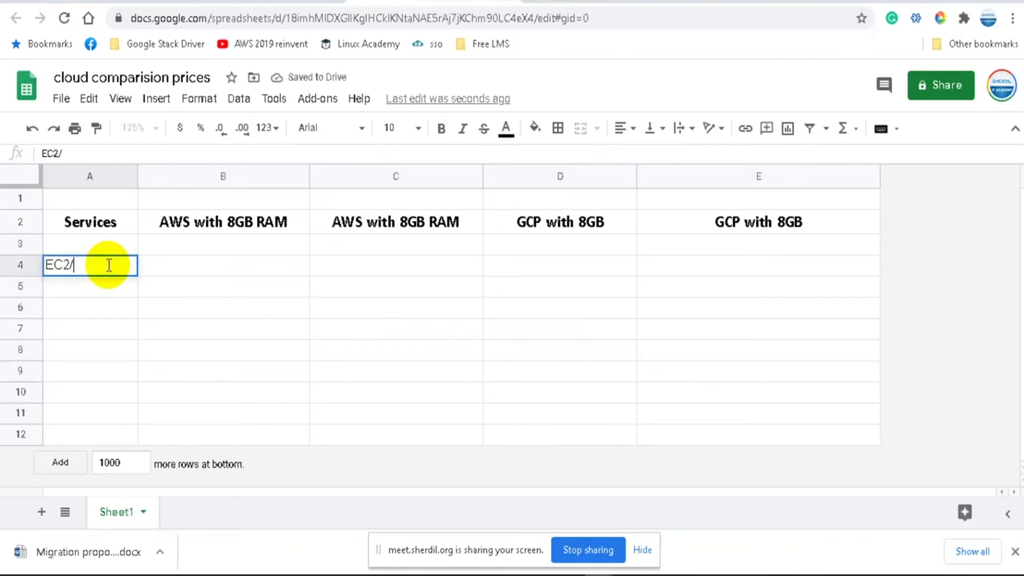
text(GCE)
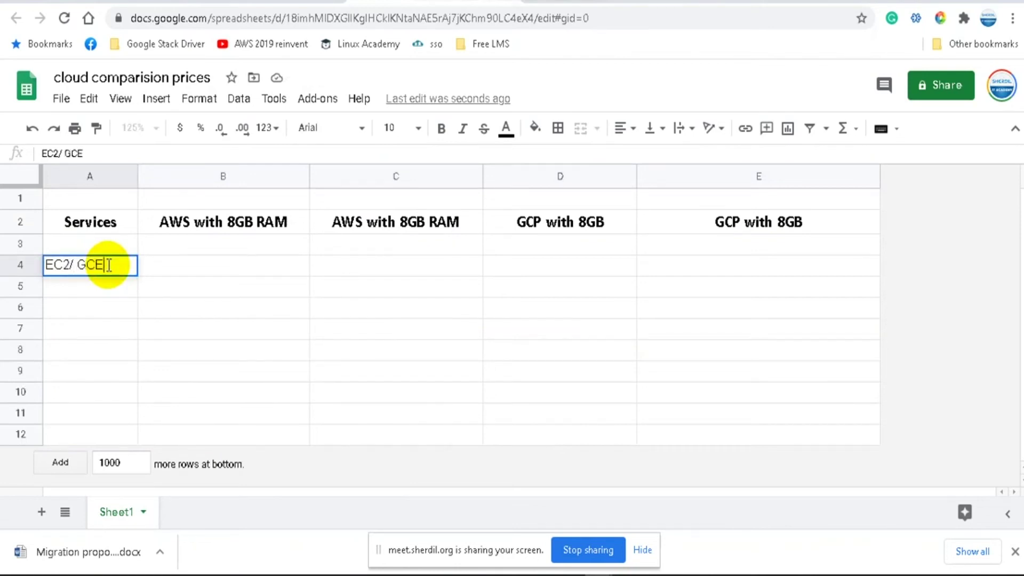
Step: Replace the entry in cell A4 with VMs and enter Storage in cell A5
drag(108, 265, 9, 274)
text(VMs)
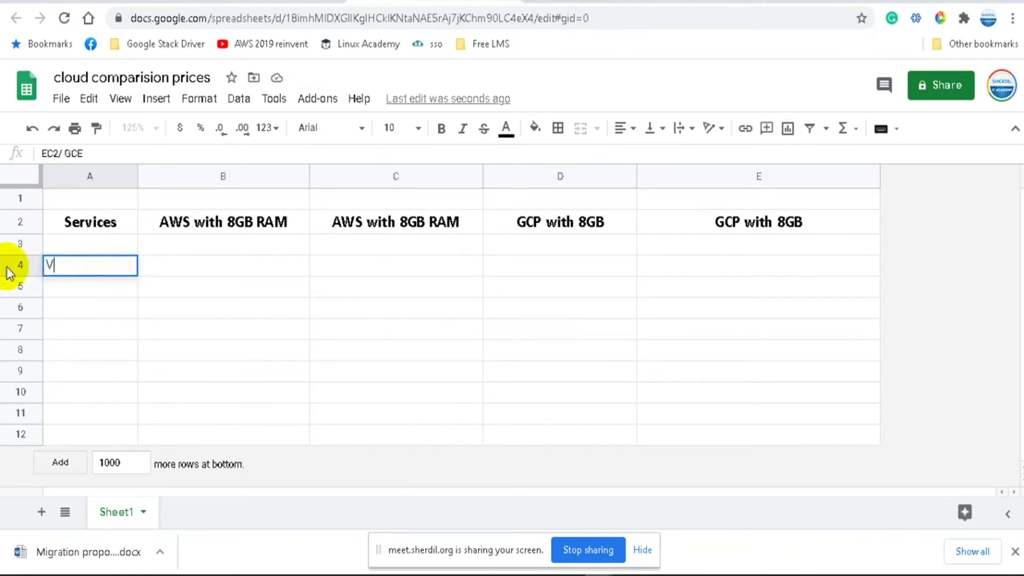
click(72, 293)
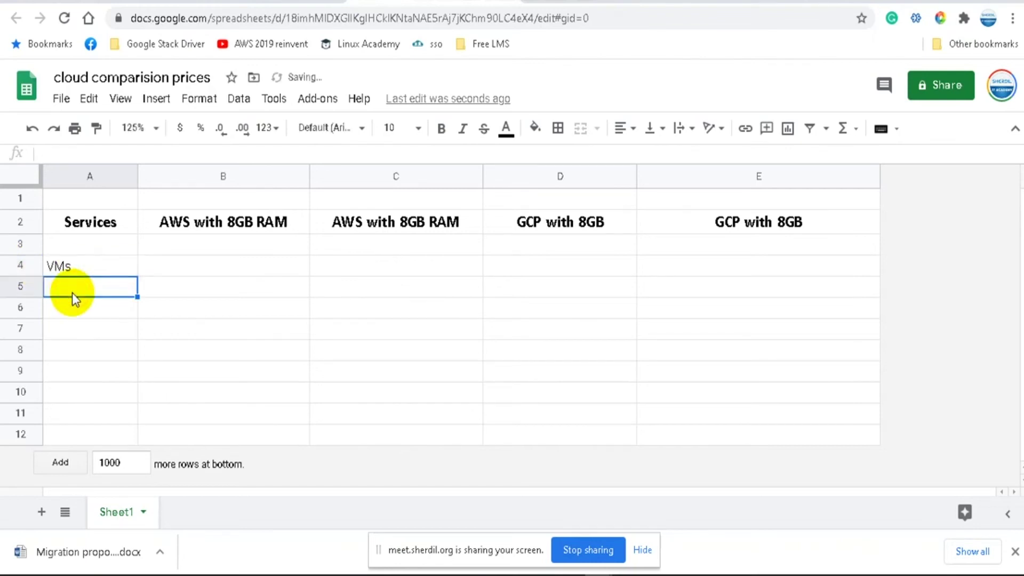
text(Storage)
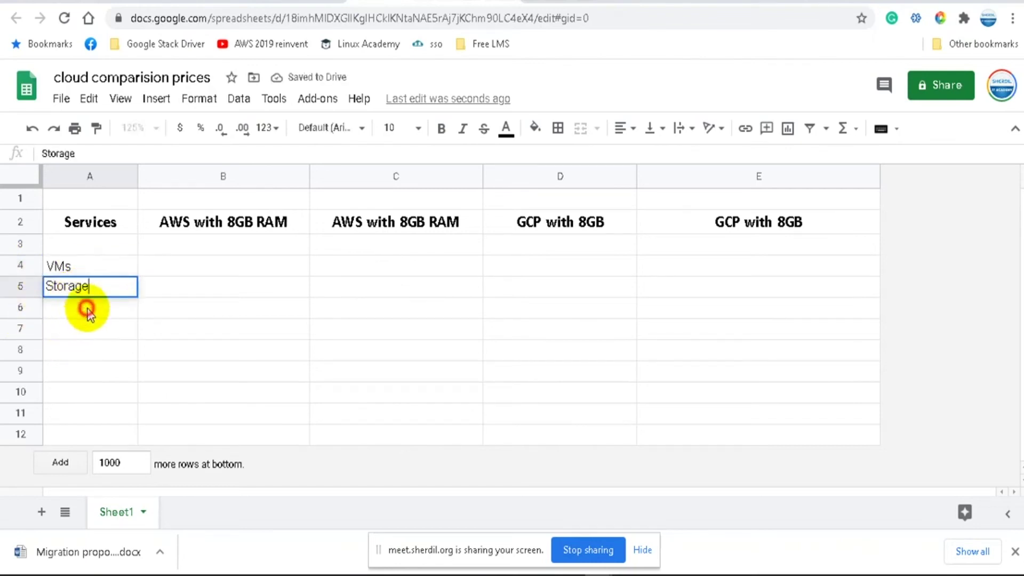
Step: Enter NAt Gateway in cell A6 and Data out in cell A7 of the Services column
click(88, 313)
text(NAt )
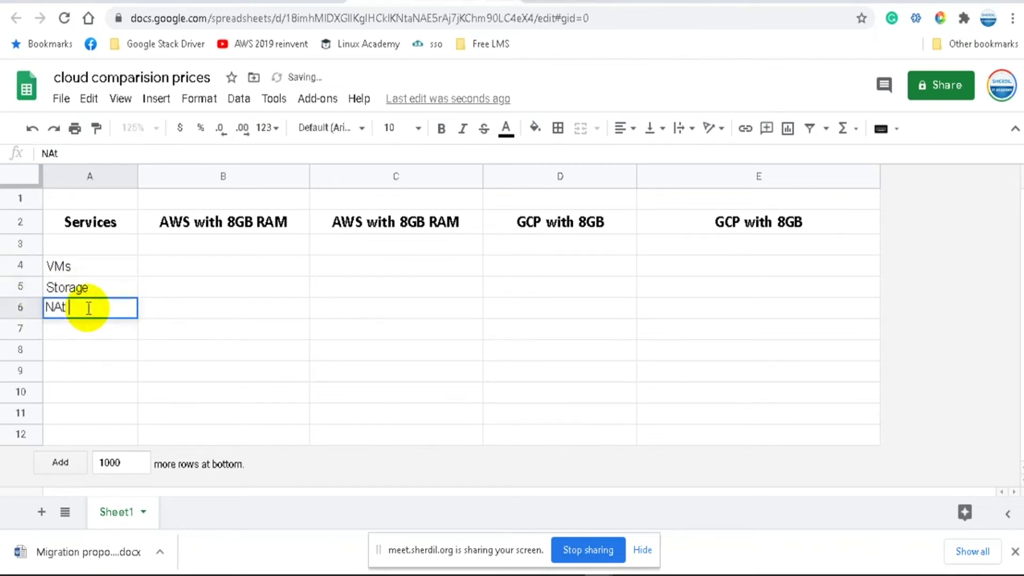
text(Gat)
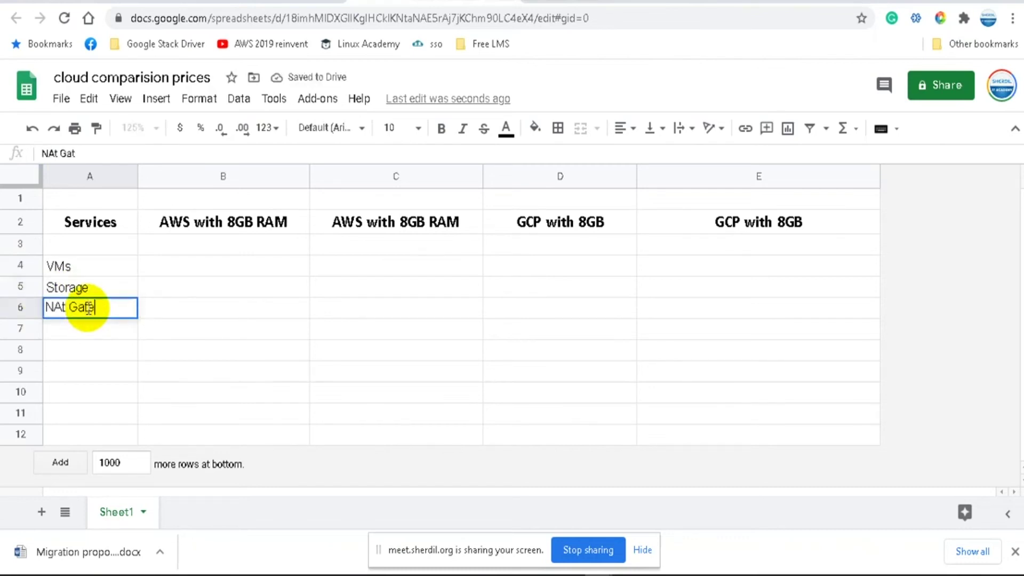
text(eway)
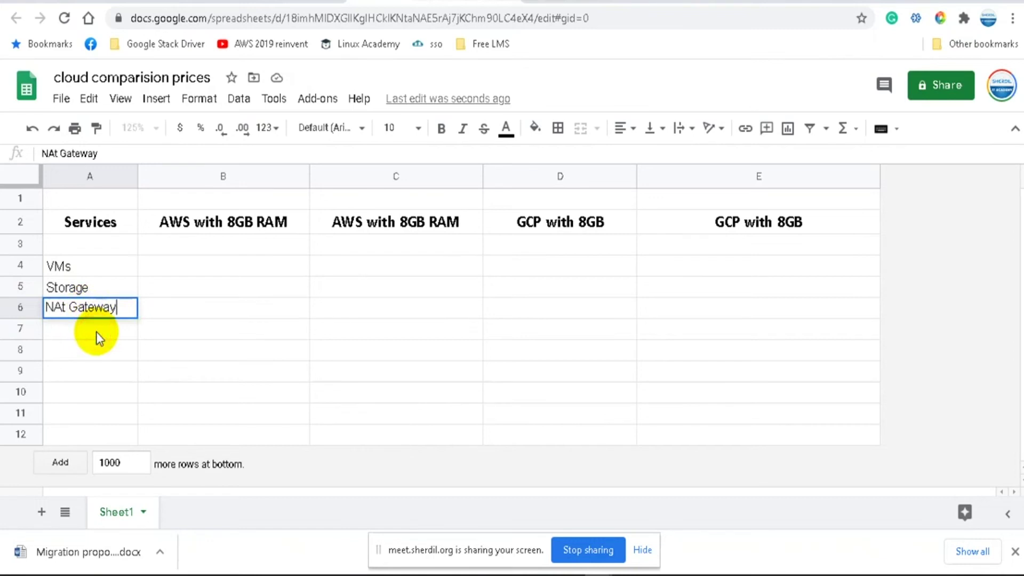
click(96, 332)
text(Data out)
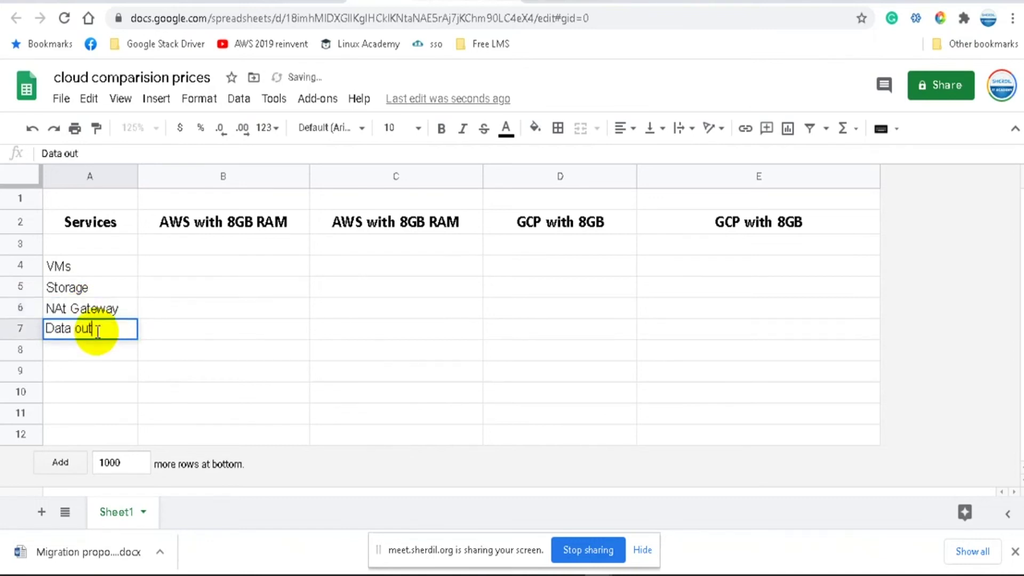
Step: Enter Object storage in cell A8 and CDN in cell A9 of the Services column
click(107, 348)
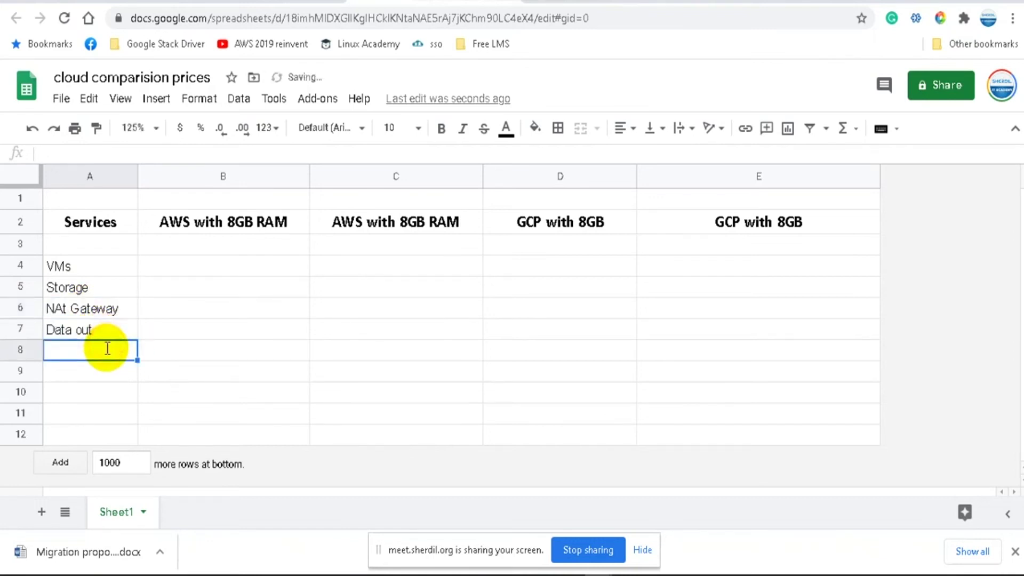
text(Object stor)
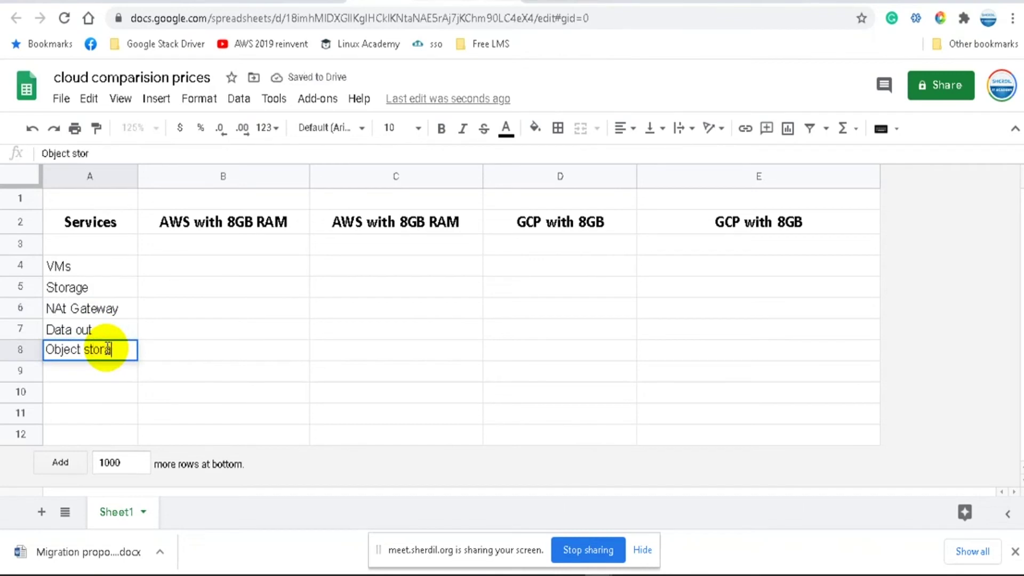
text(age)
click(94, 374)
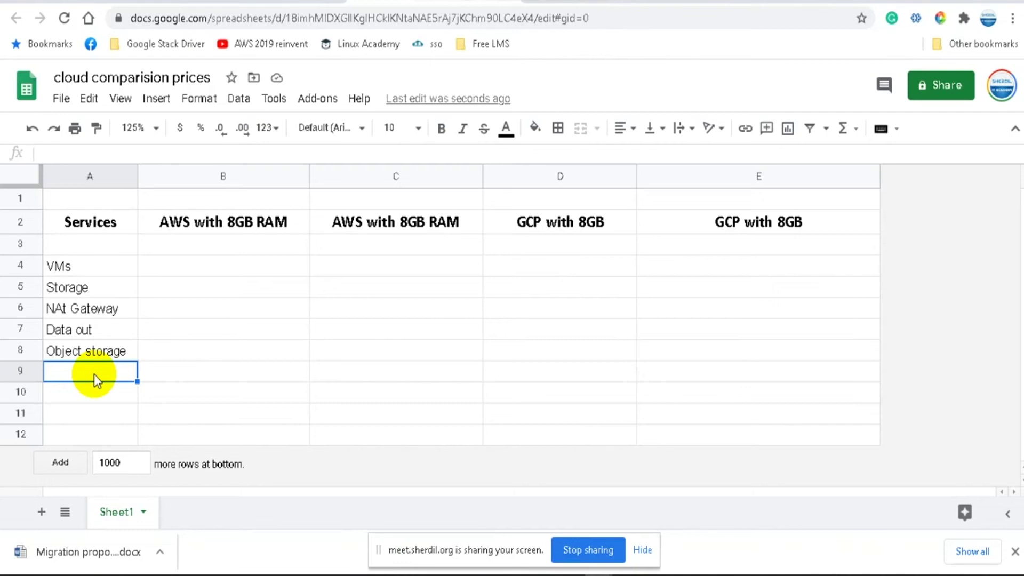
text(CDN)
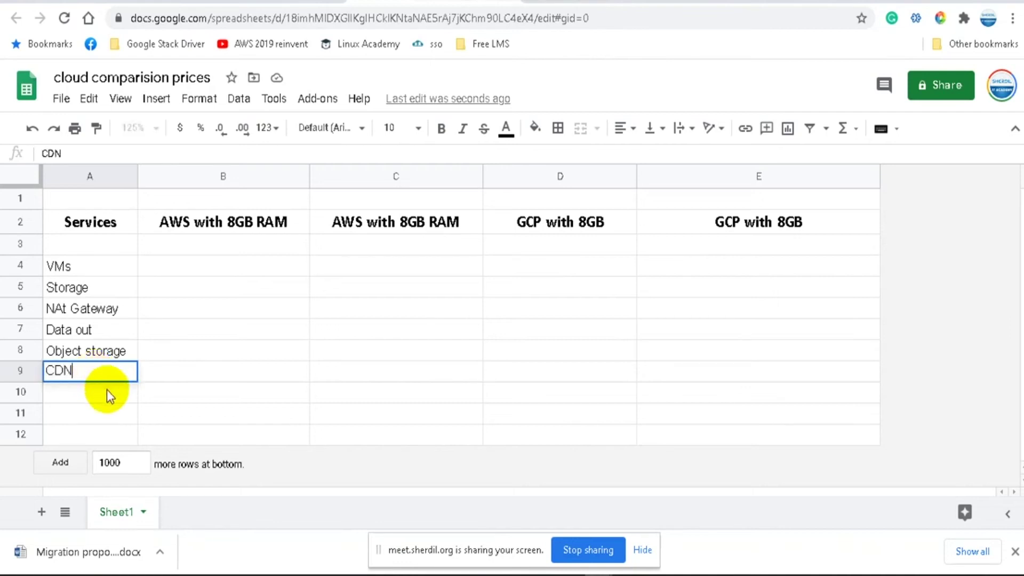
key(Return)
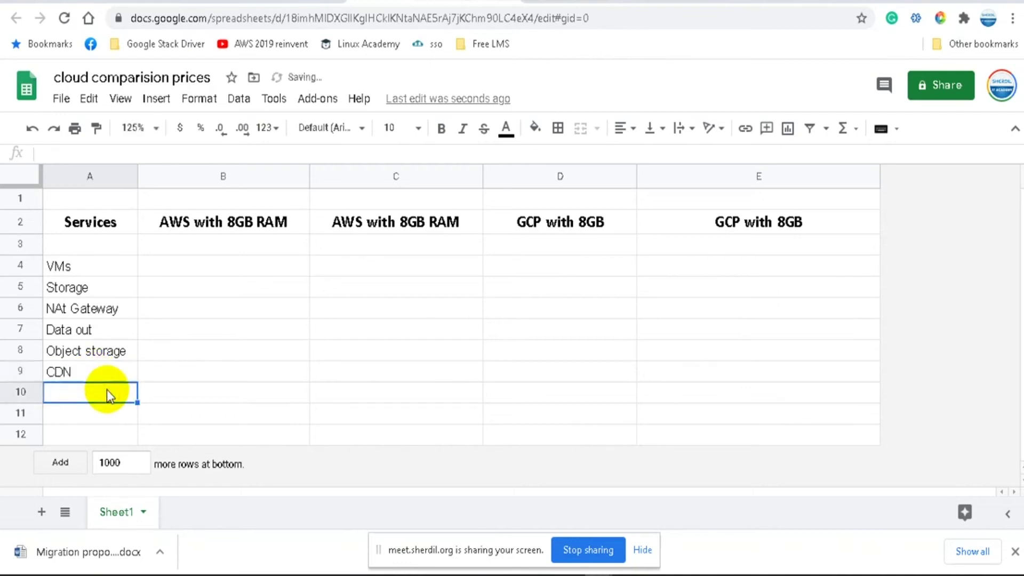
Step: Enter Certificate Manager in cell A10 and widen column A to fit the text
text(ACM)
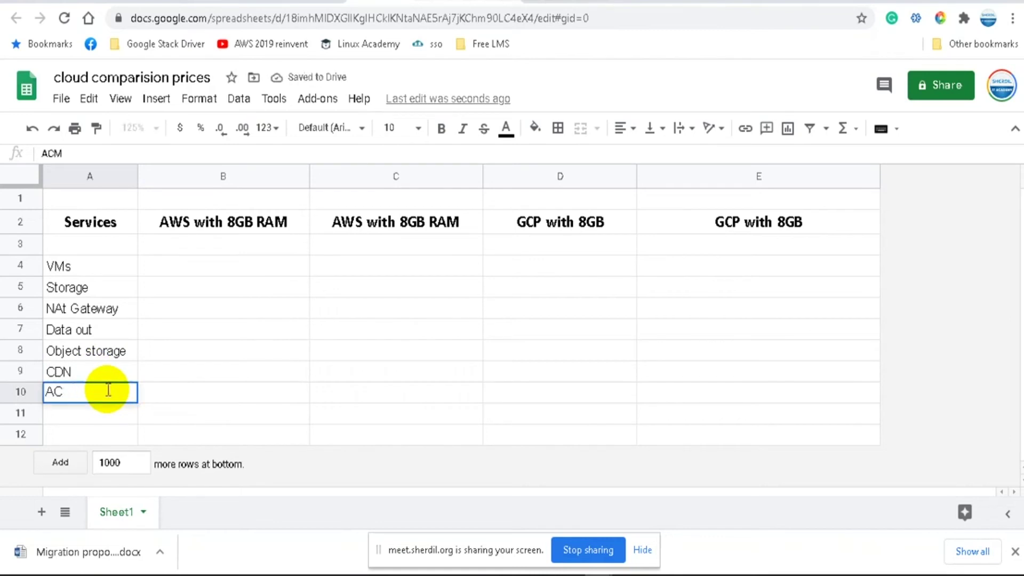
key(BackSpace)
text(SCer)
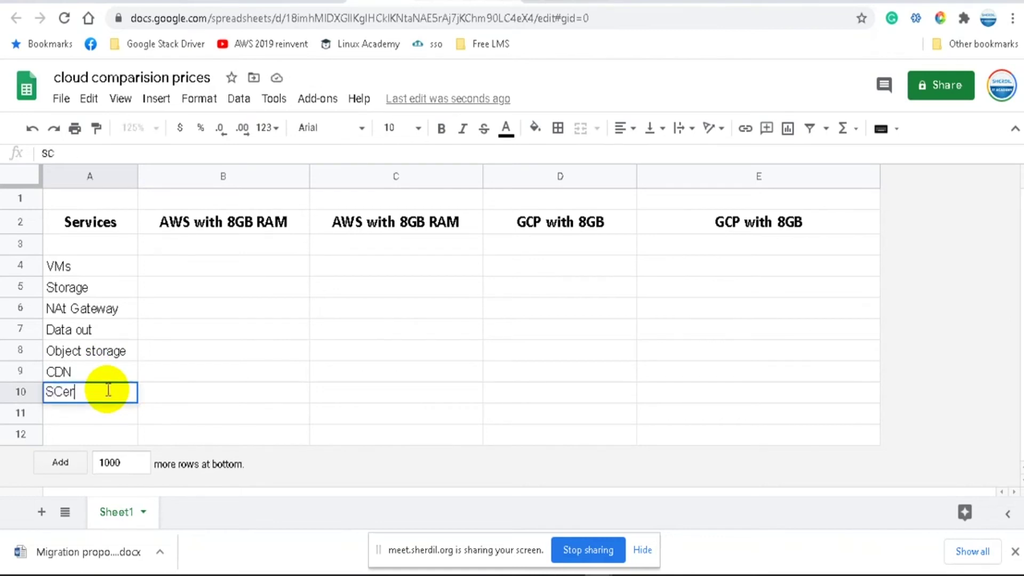
text(tificate Manager)
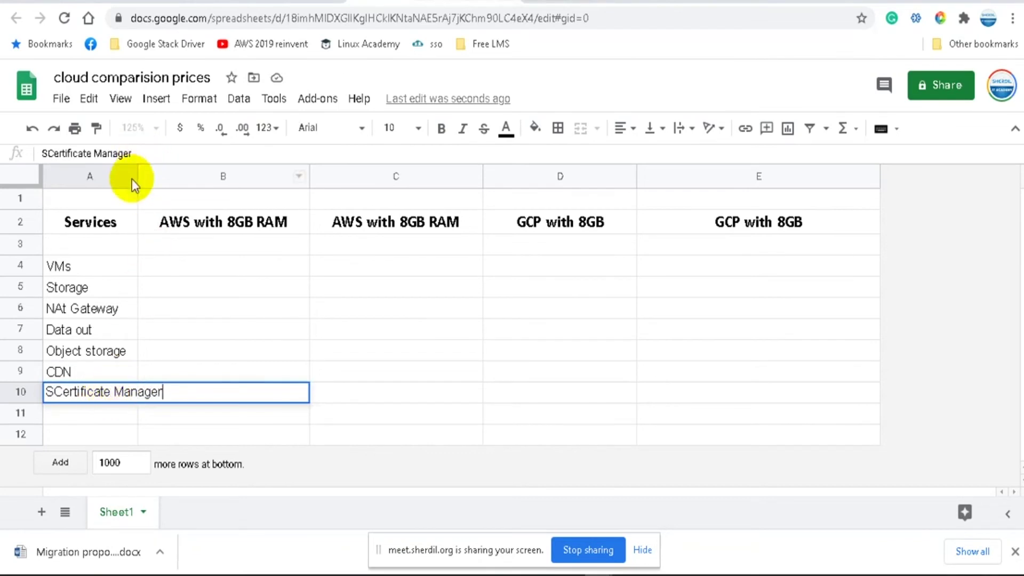
drag(137, 179, 222, 176)
click(55, 393)
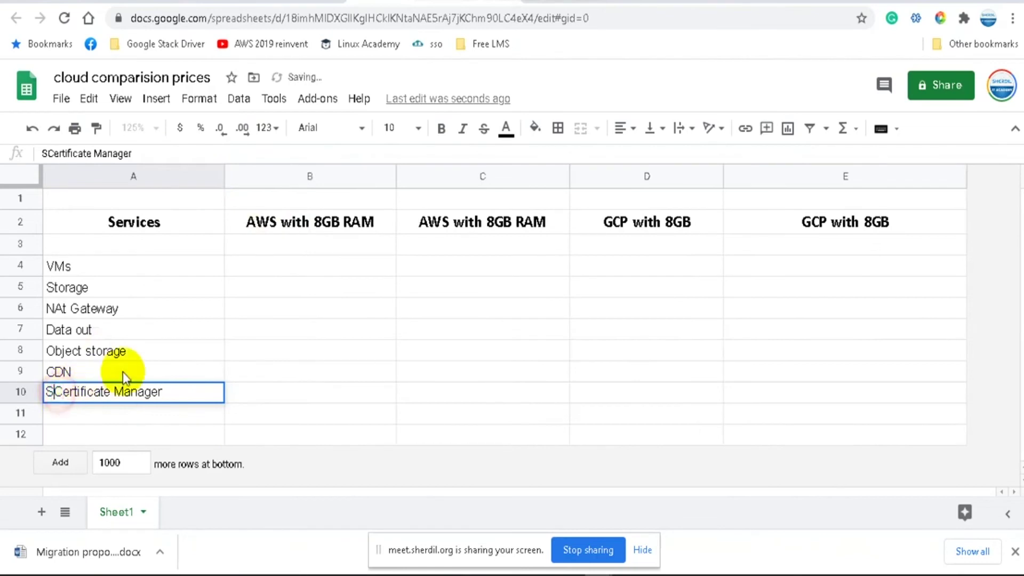
key(BackSpace)
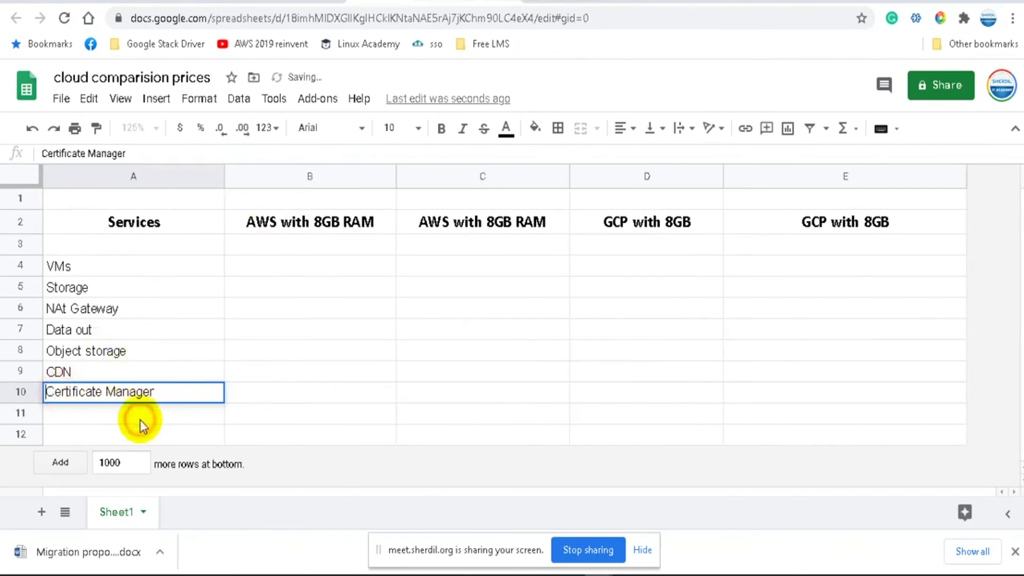
key(Return)
Step: Enter Load balancer in cell A11 and insert an empty row below row 11
text(Load)
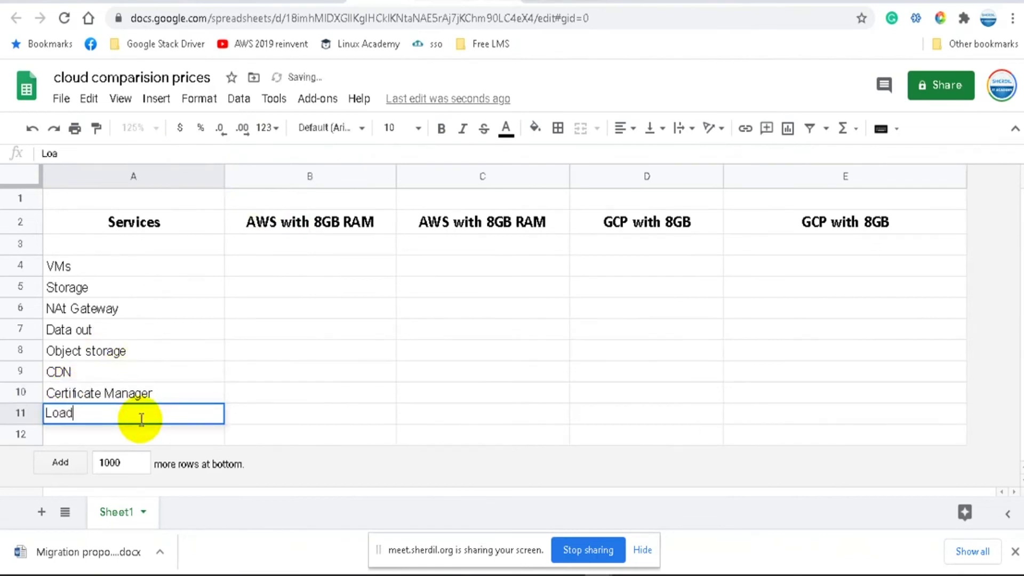
text( balancer)
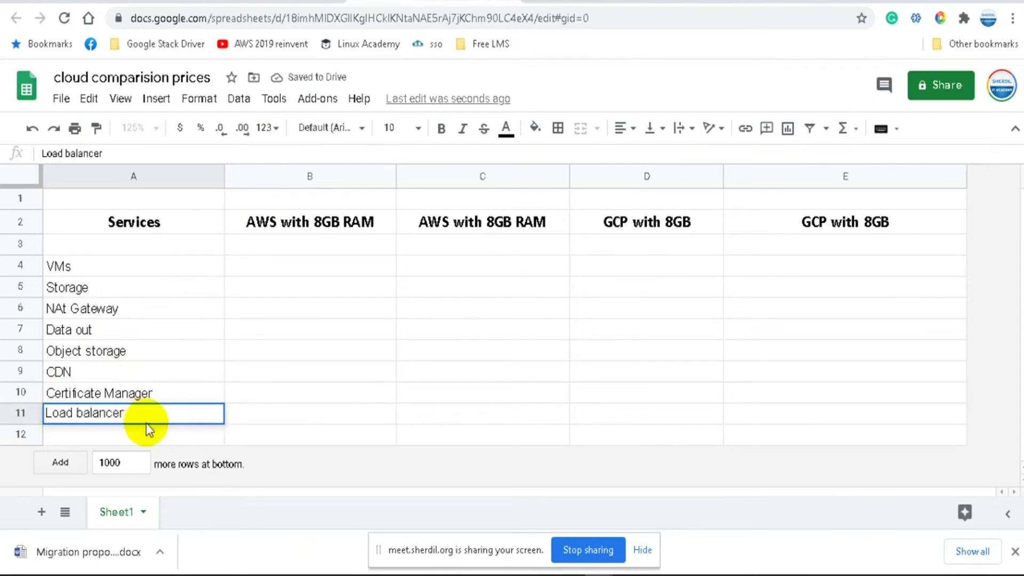
click(306, 351)
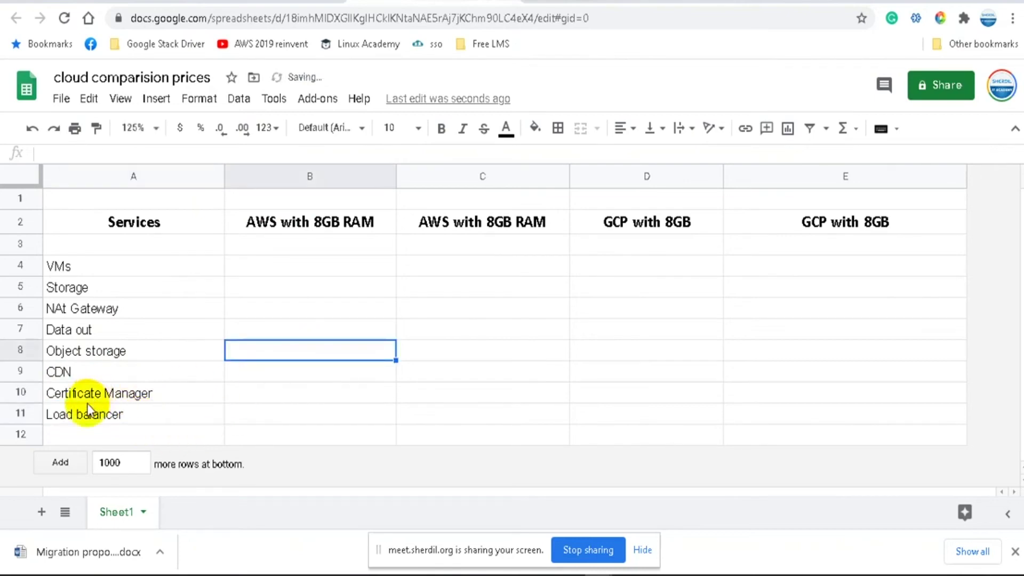
click(15, 414)
right_click(15, 414)
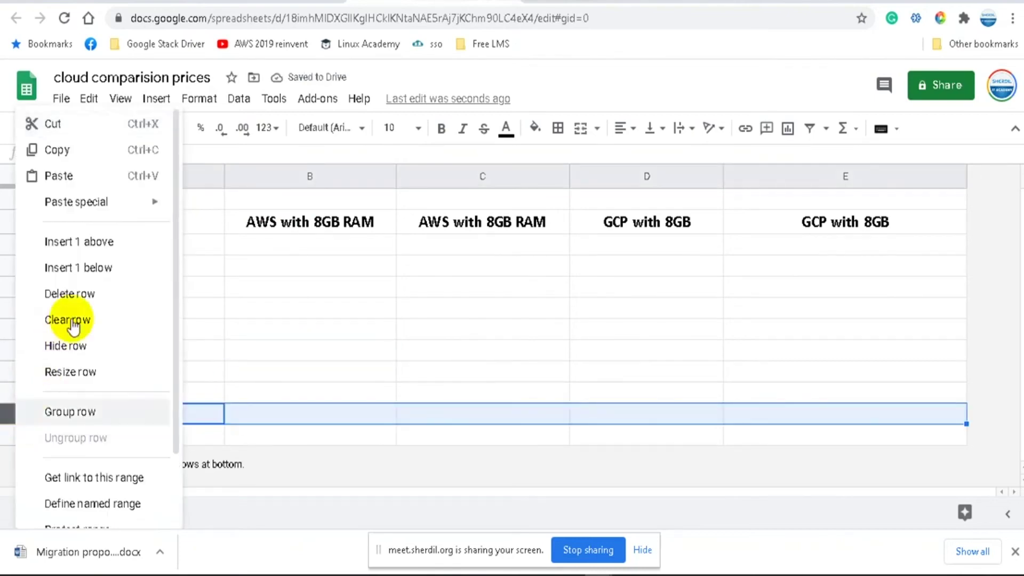
click(85, 267)
Step: Insert a row below VMs in row 4 and enter Bastion Host in its Services cell
click(19, 268)
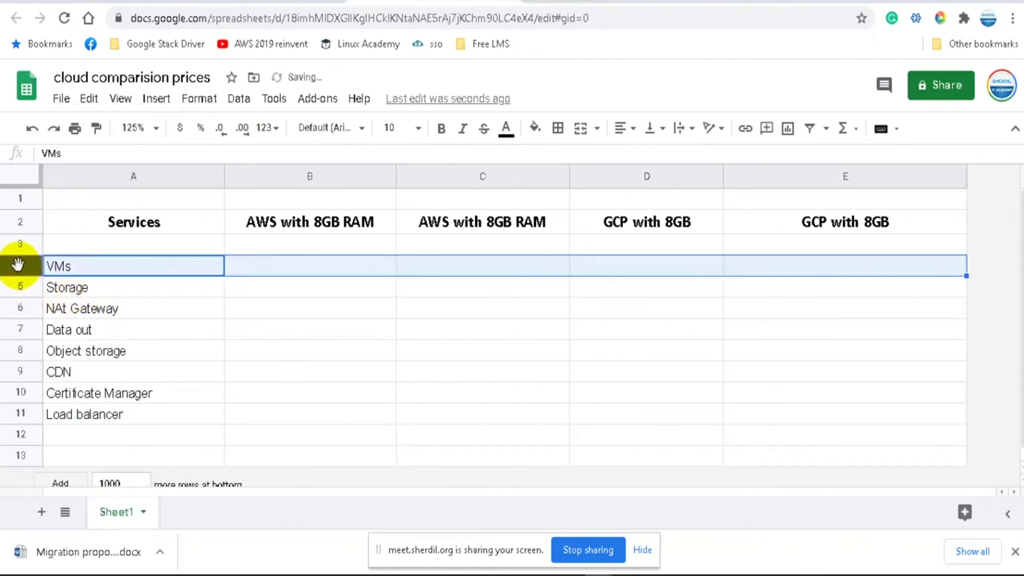
right_click(21, 267)
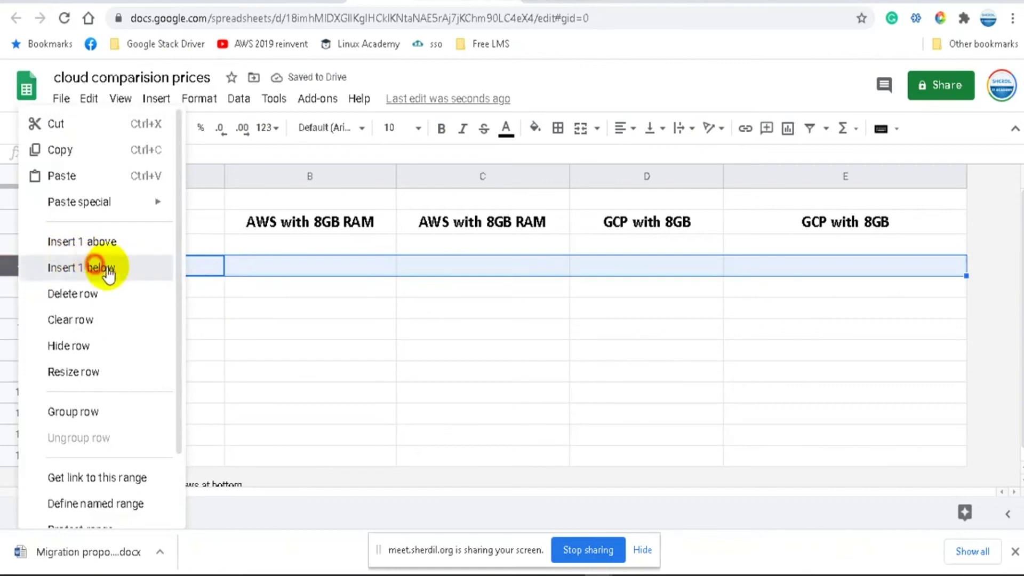
click(94, 268)
click(167, 289)
text(Ba)
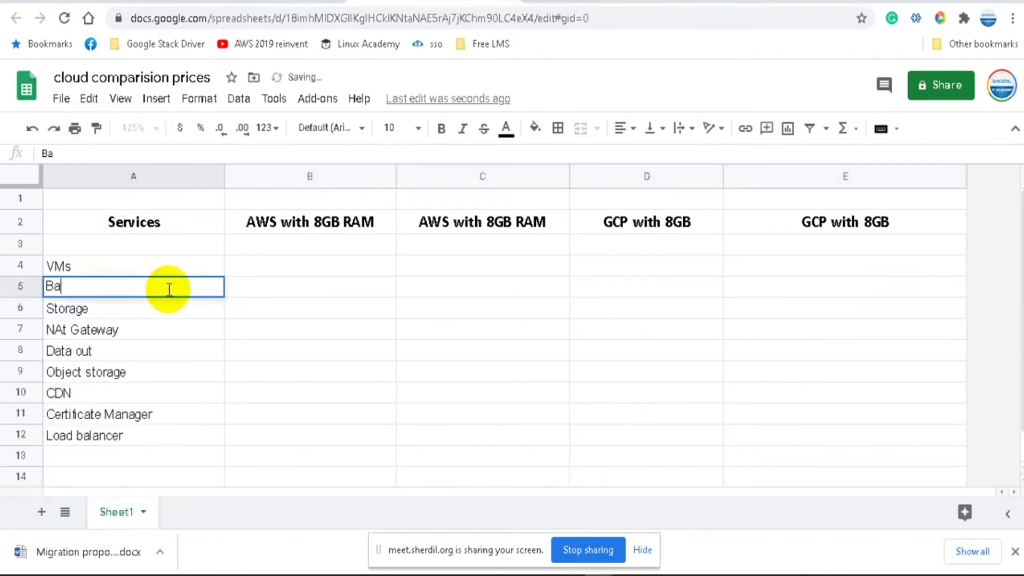
text(stion Host)
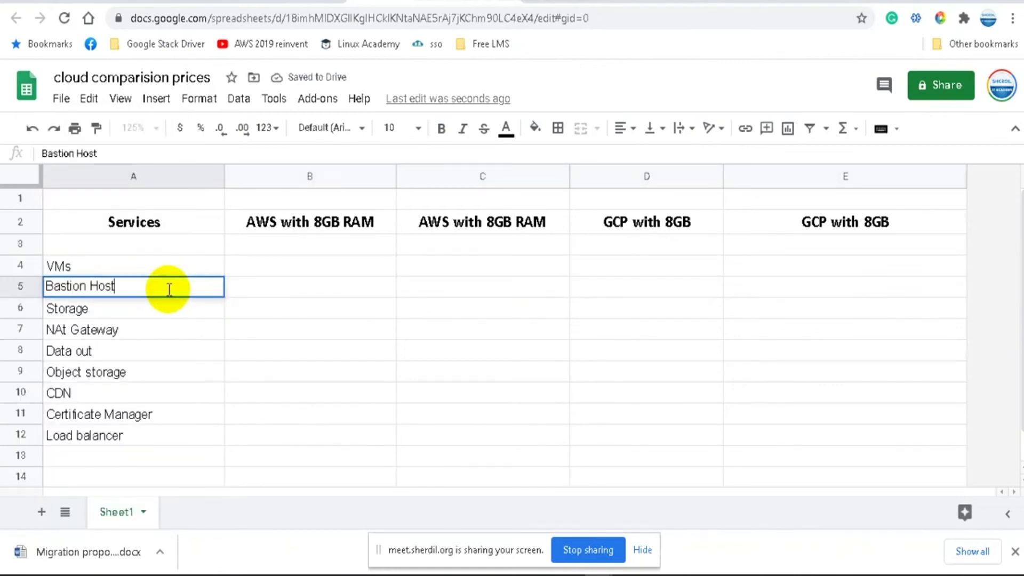
click(299, 292)
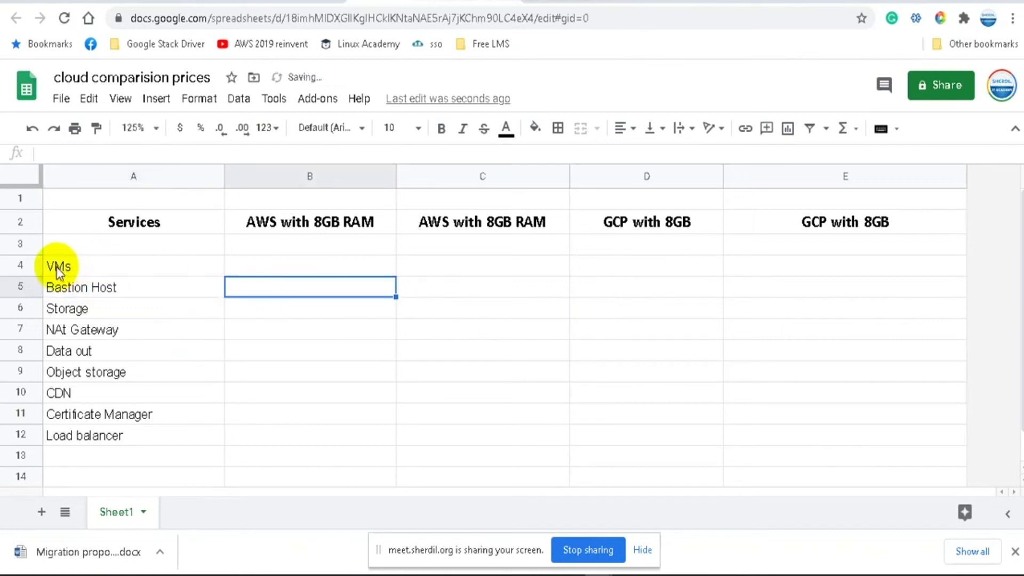
Step: Change the VMs entry in cell A4 to Application VMs
click(56, 267)
double_click(47, 265)
text(Ap)
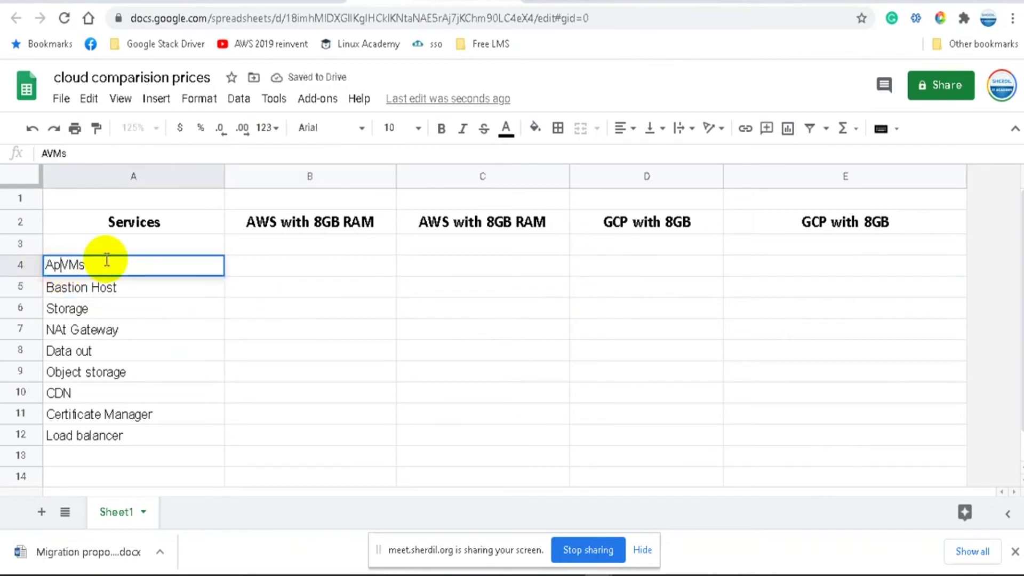
text(plication)
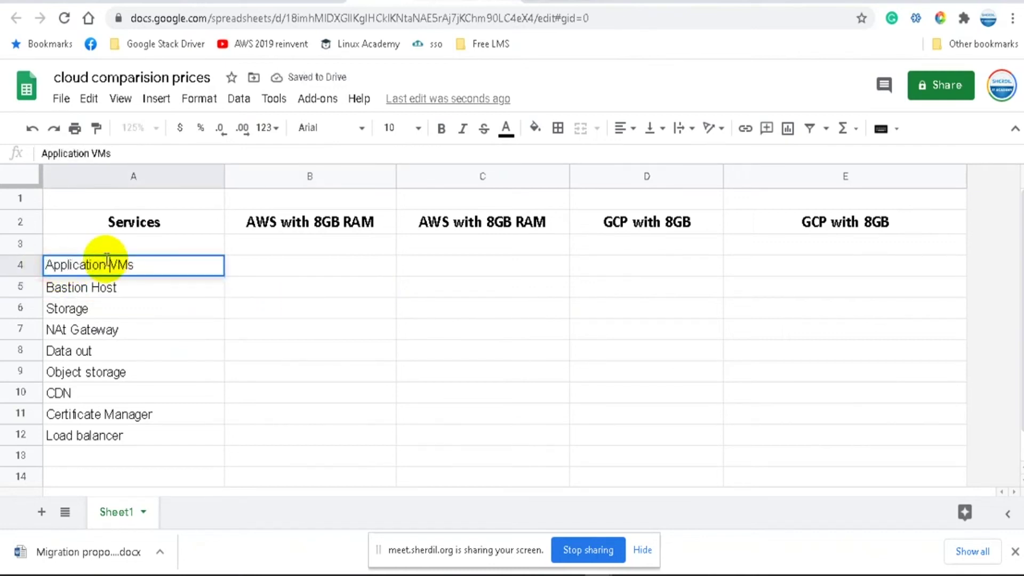
click(328, 302)
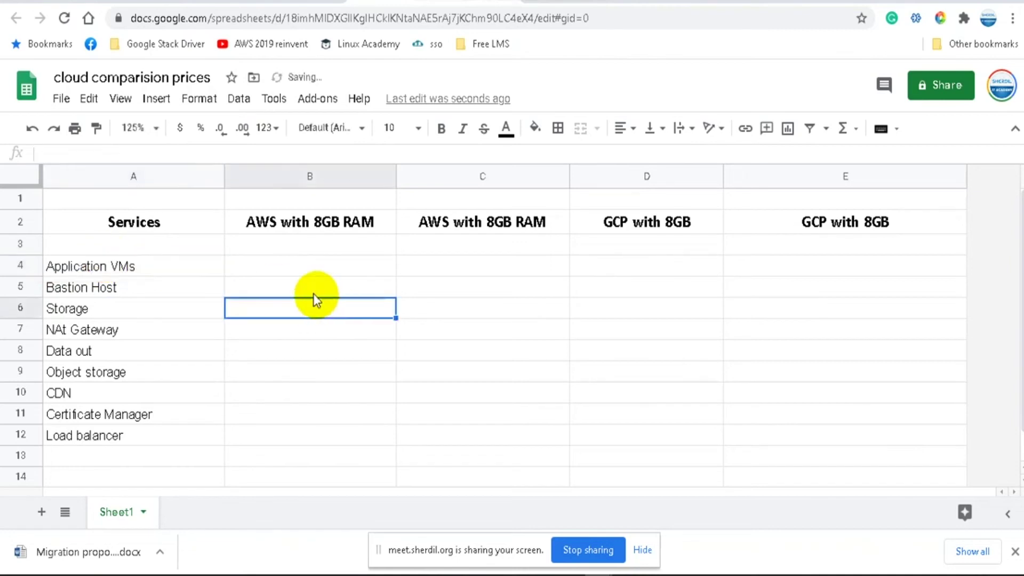
Step: Insert a row below Application VMs and enter Database VM in cell A5
click(296, 267)
click(155, 265)
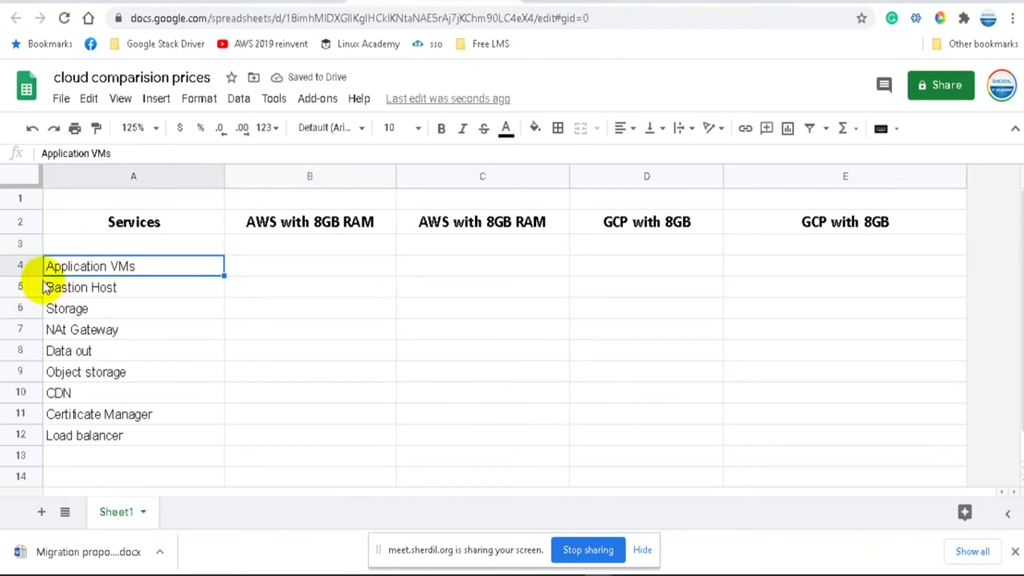
right_click(28, 268)
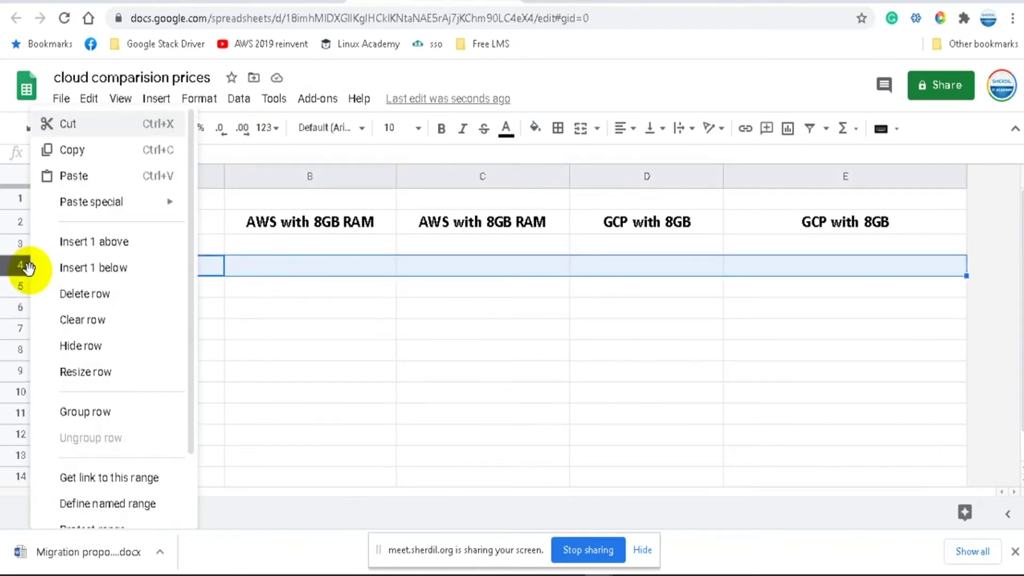
click(99, 271)
click(115, 289)
text(Data base)
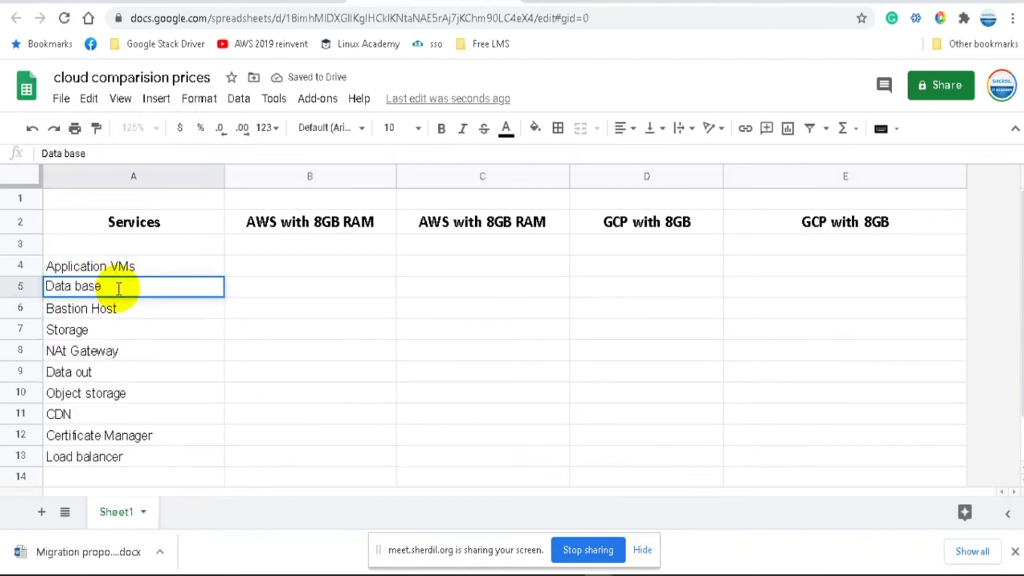
key(BackSpace)
key(BackSpace)
key(BackSpace)
key(BackSpace)
key(BackSpace)
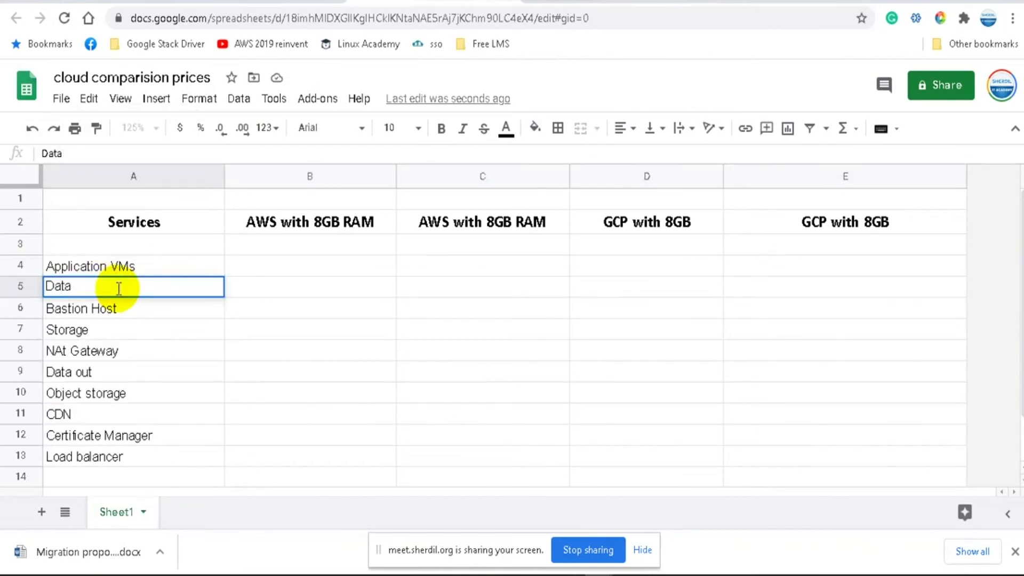
text(base VM)
Step: Change cell A4 to the singular Application VM and narrow column A to fit the service names more closely
double_click(148, 265)
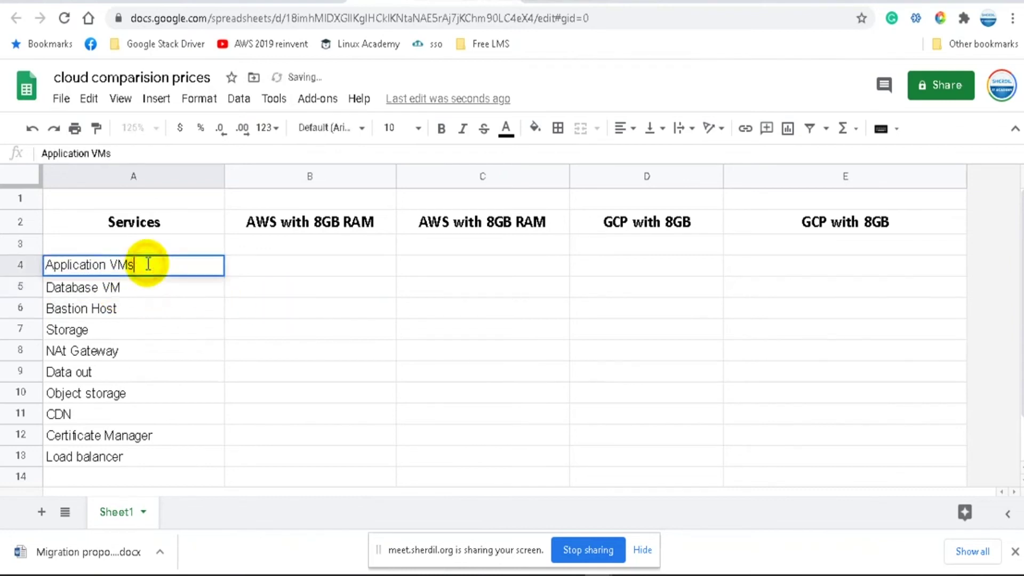
click(306, 311)
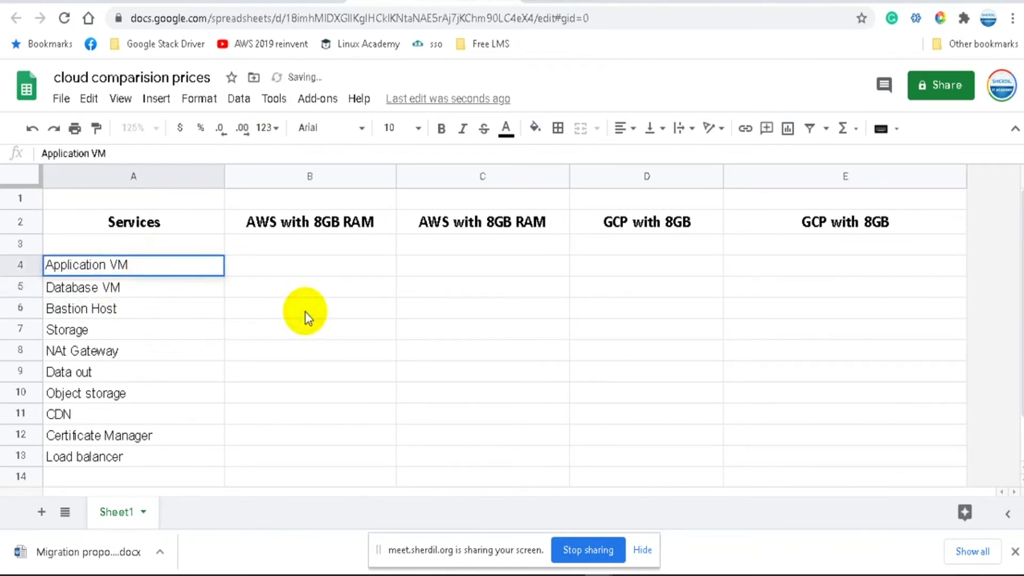
drag(152, 265, 148, 458)
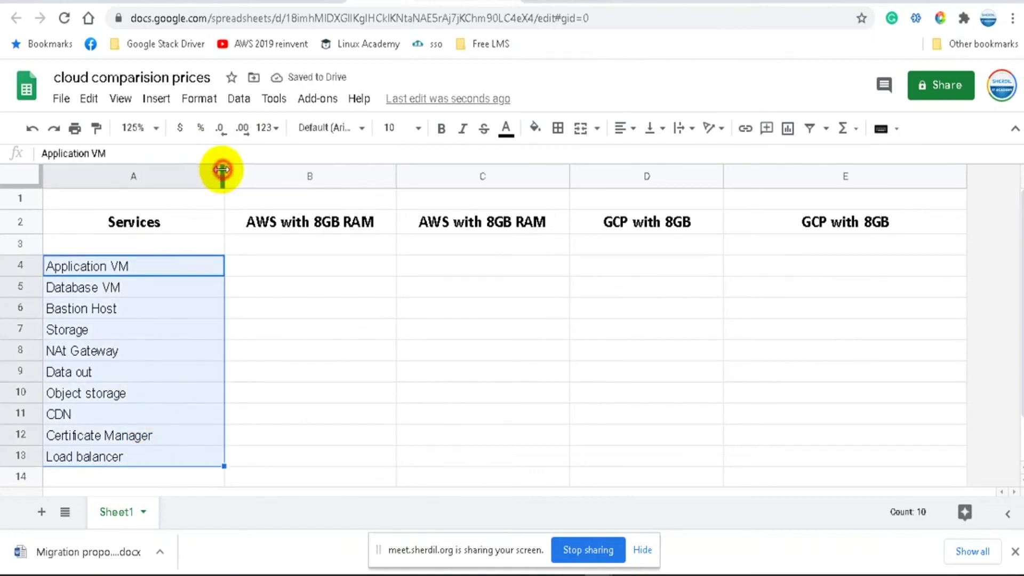
drag(164, 176, 172, 174)
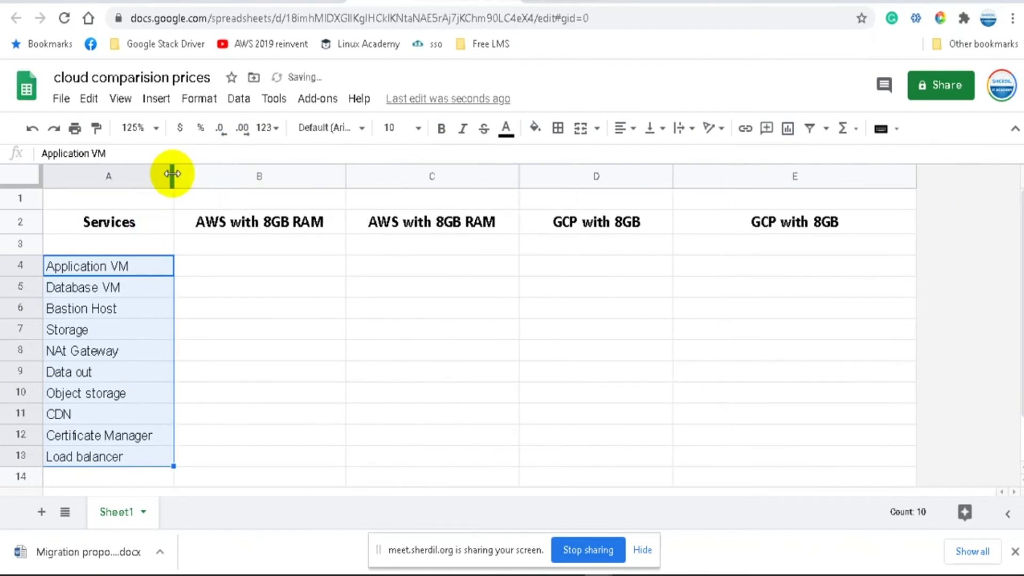
Step: Center the service names in cells A4 to A13 horizontally
click(261, 308)
click(141, 264)
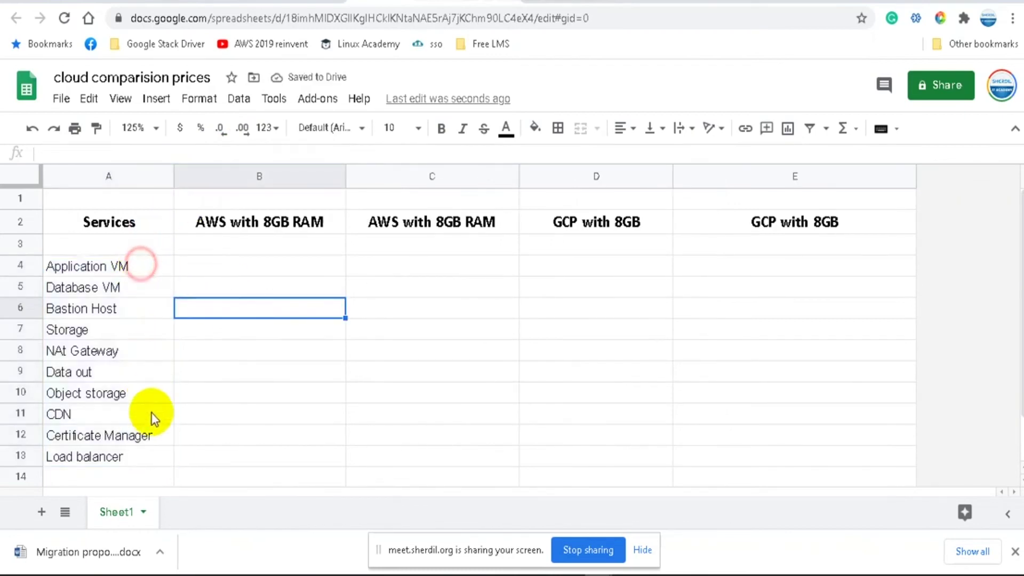
drag(152, 411, 155, 455)
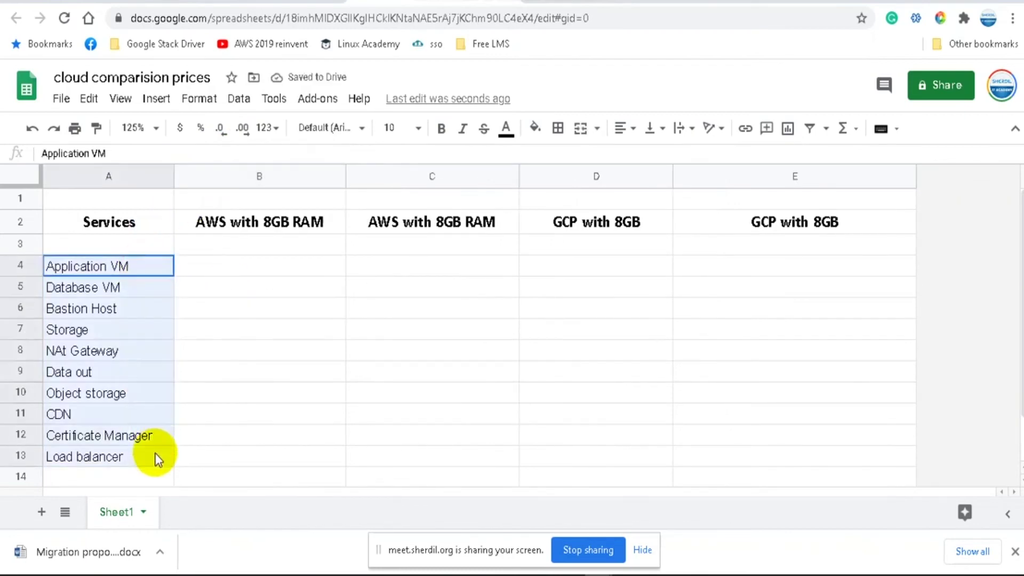
click(625, 128)
click(641, 155)
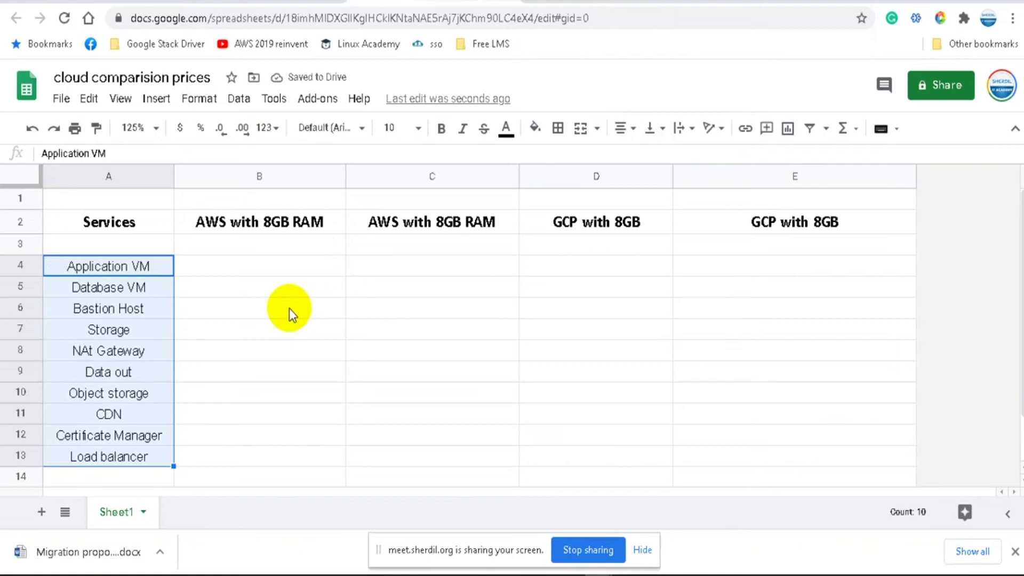
click(125, 290)
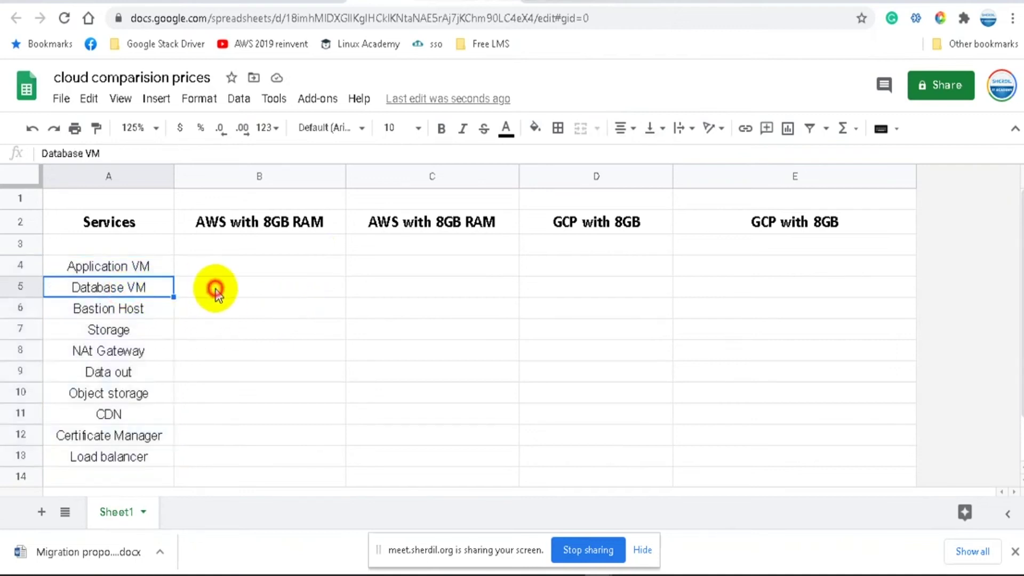
click(216, 289)
drag(388, 290, 544, 293)
click(415, 344)
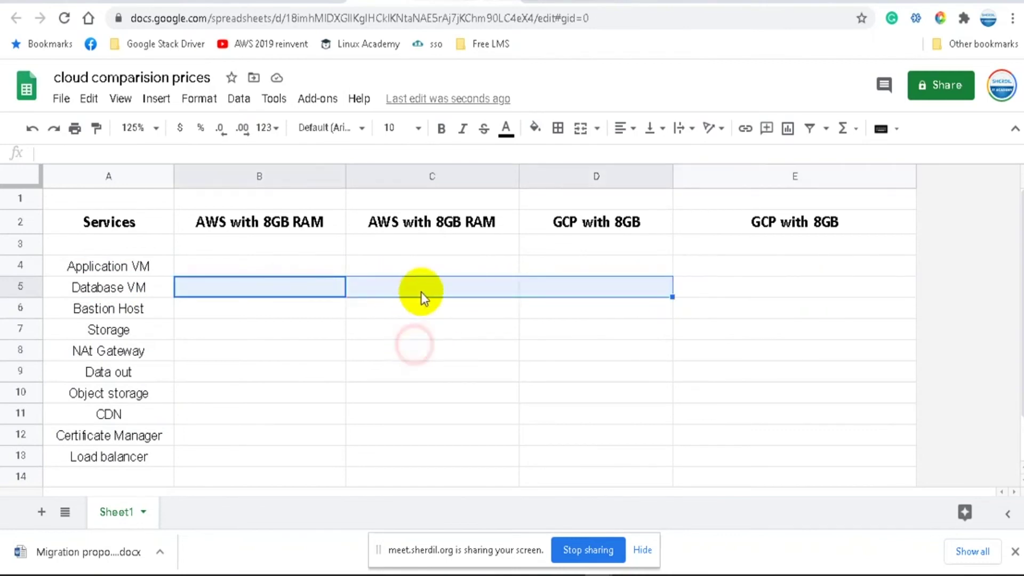
click(589, 288)
click(362, 292)
click(272, 288)
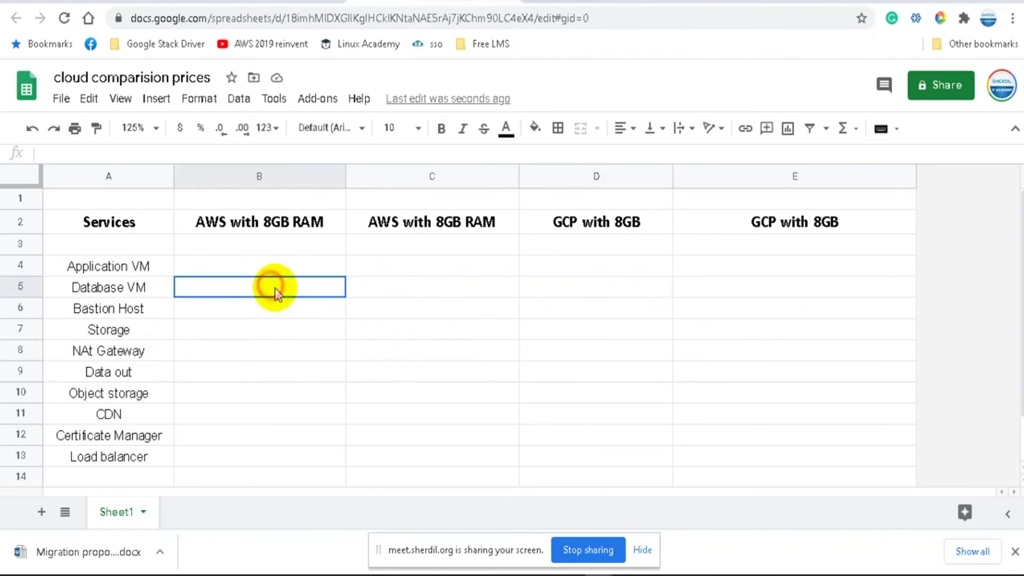
click(373, 283)
click(256, 287)
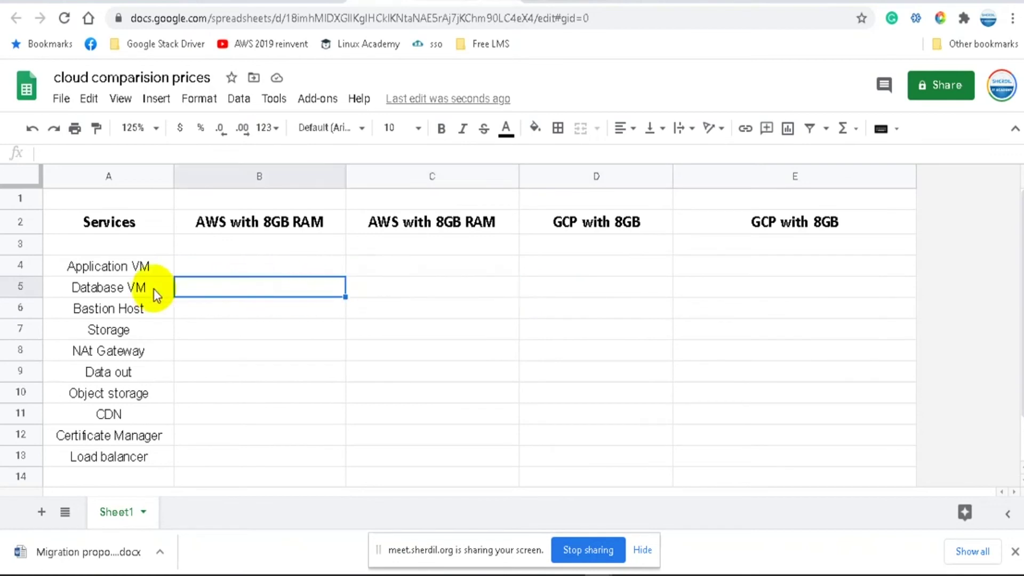
click(154, 289)
drag(256, 292, 768, 299)
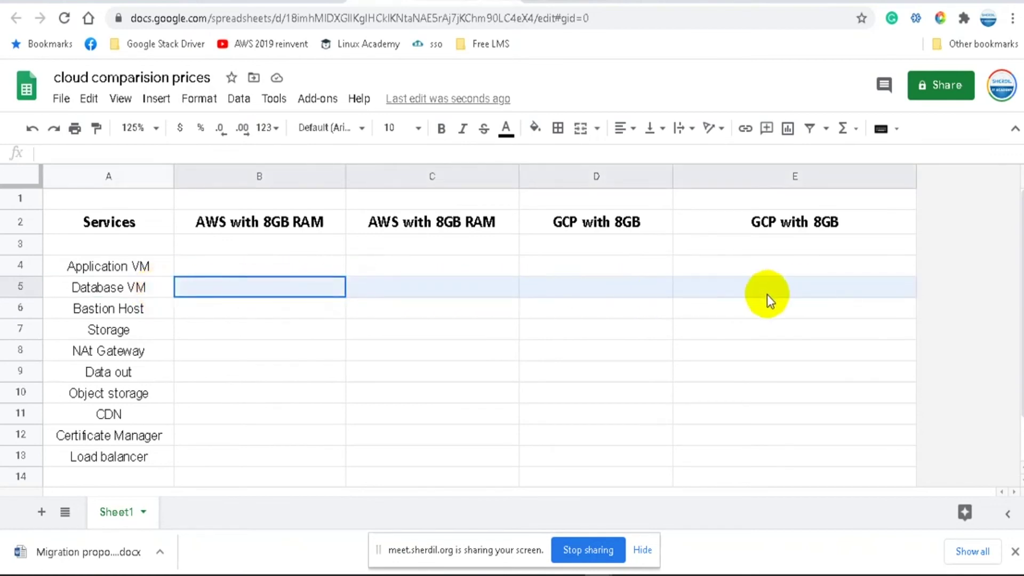
click(359, 286)
click(265, 307)
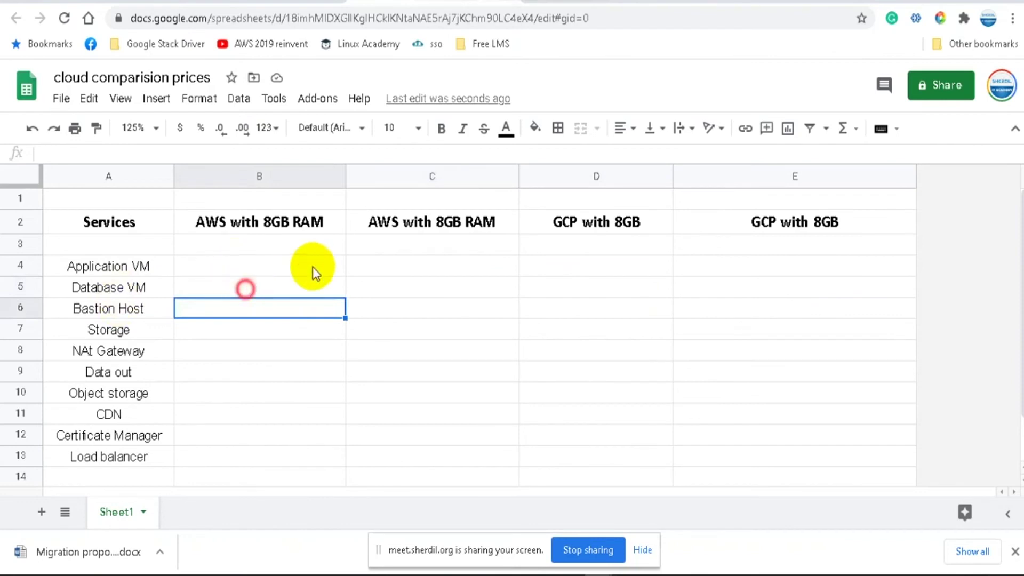
click(385, 226)
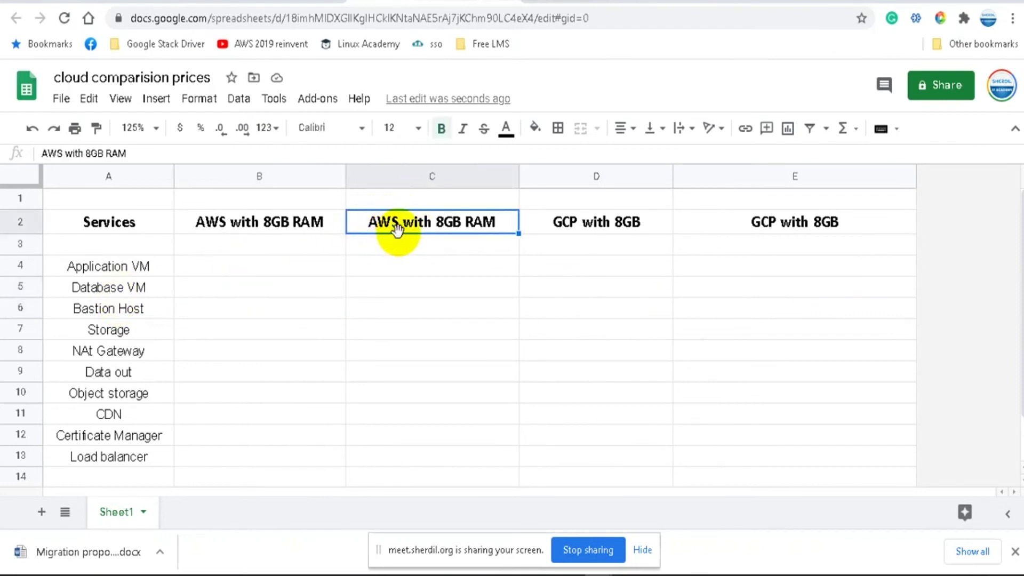
Step: Insert a column after column C and change the header in cell C2 to AWS with 16GB RAM
right_click(408, 177)
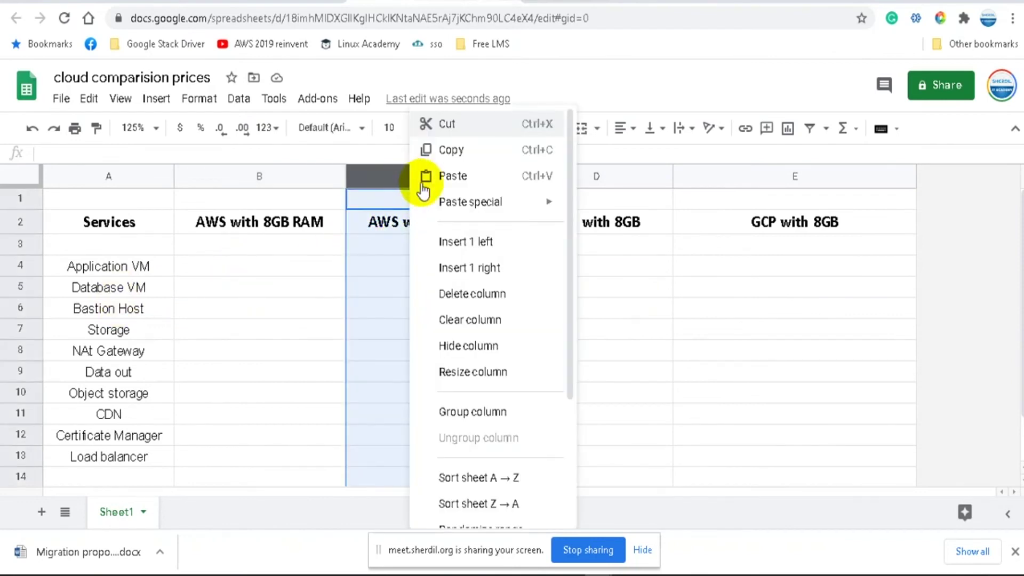
click(469, 267)
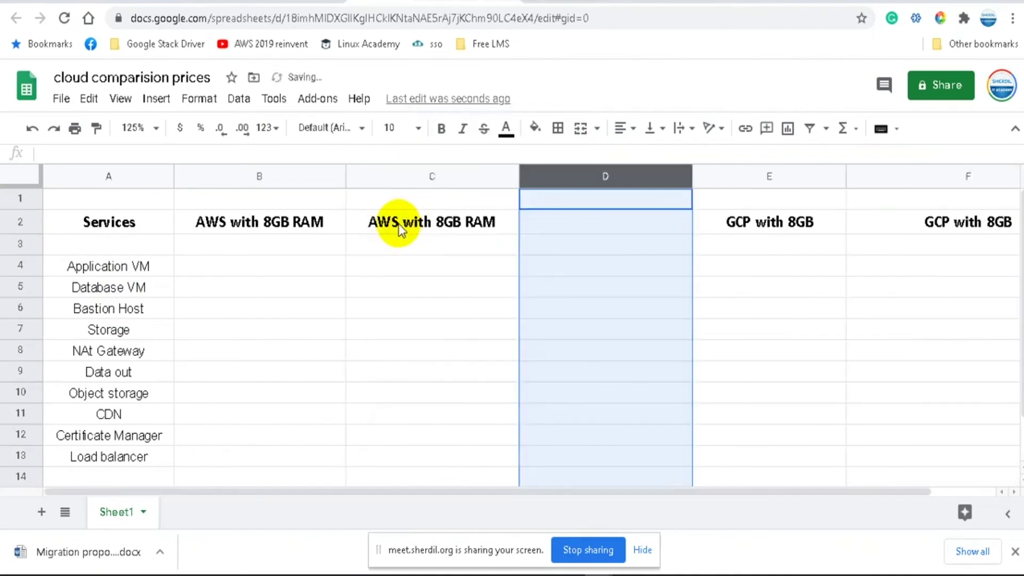
double_click(442, 229)
key(BackSpace)
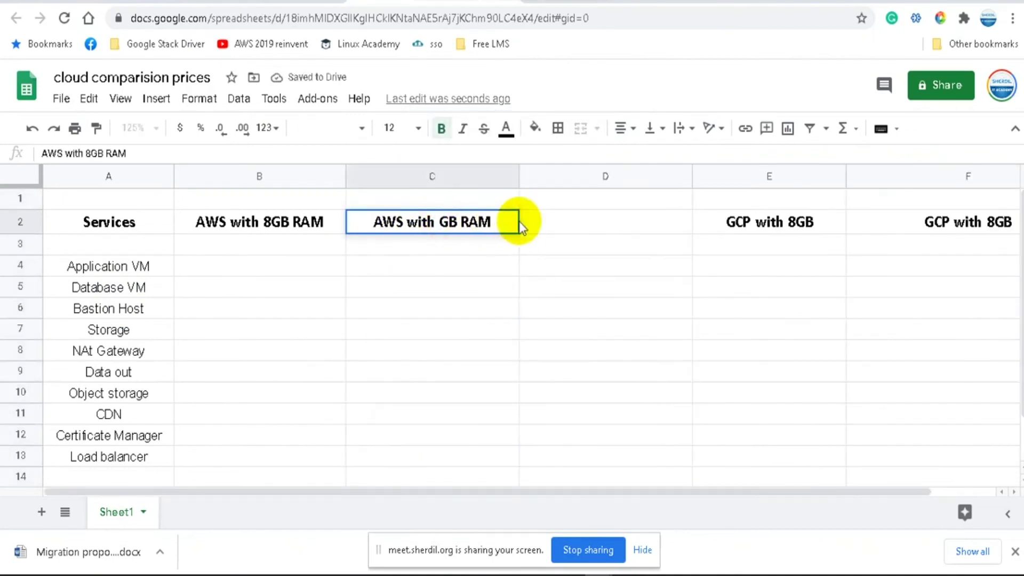
text(16)
click(606, 288)
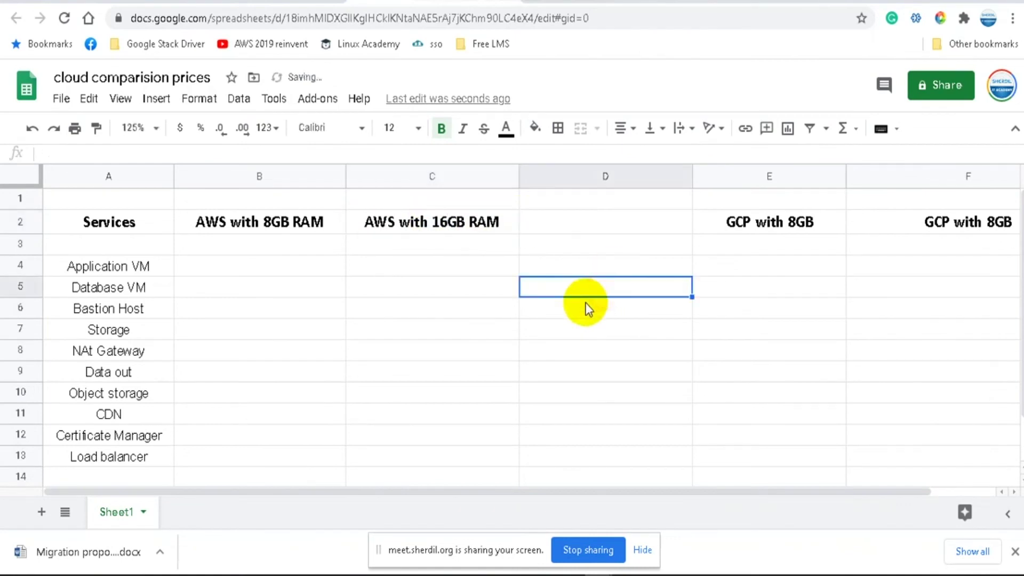
Step: Enter the header AWS with 8GB & RDS in cell D2
click(572, 228)
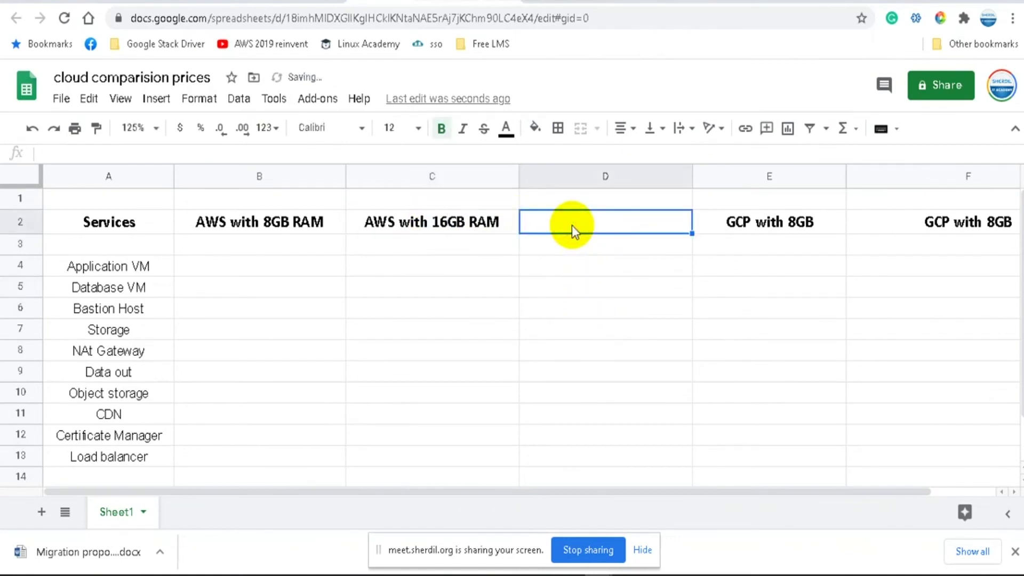
text(AWS)
double_click(574, 225)
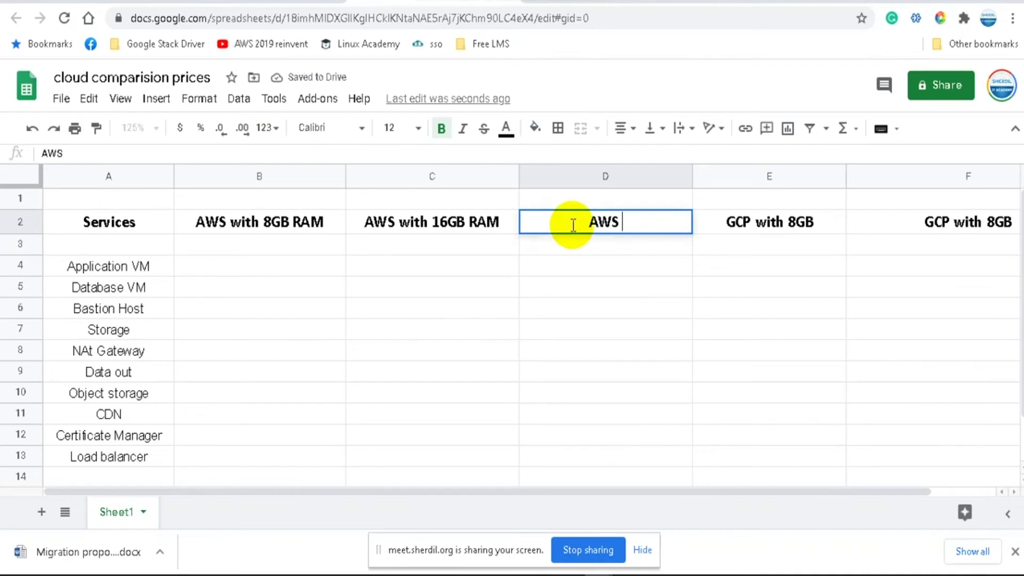
text(with 8)
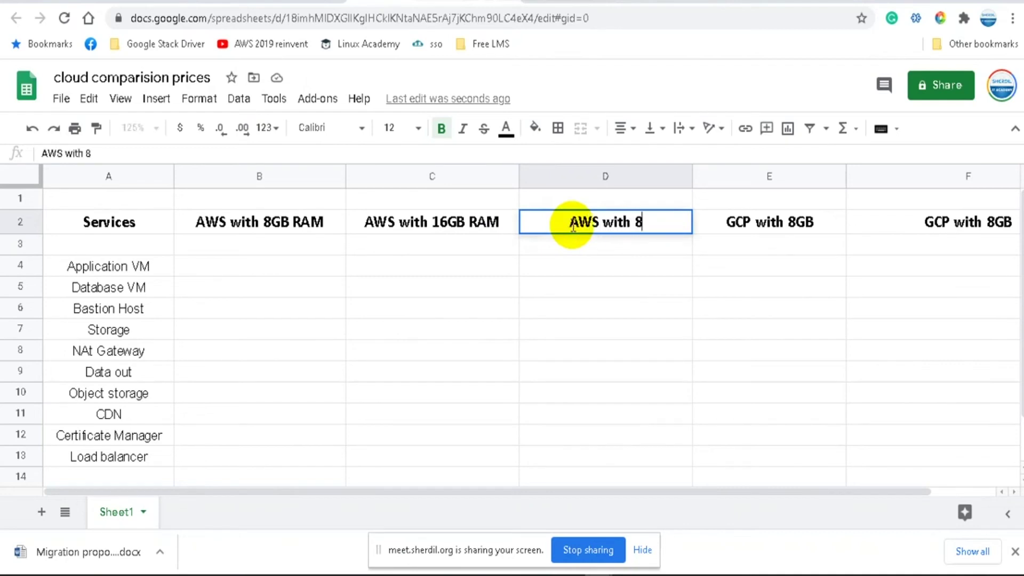
text(GB & RDS)
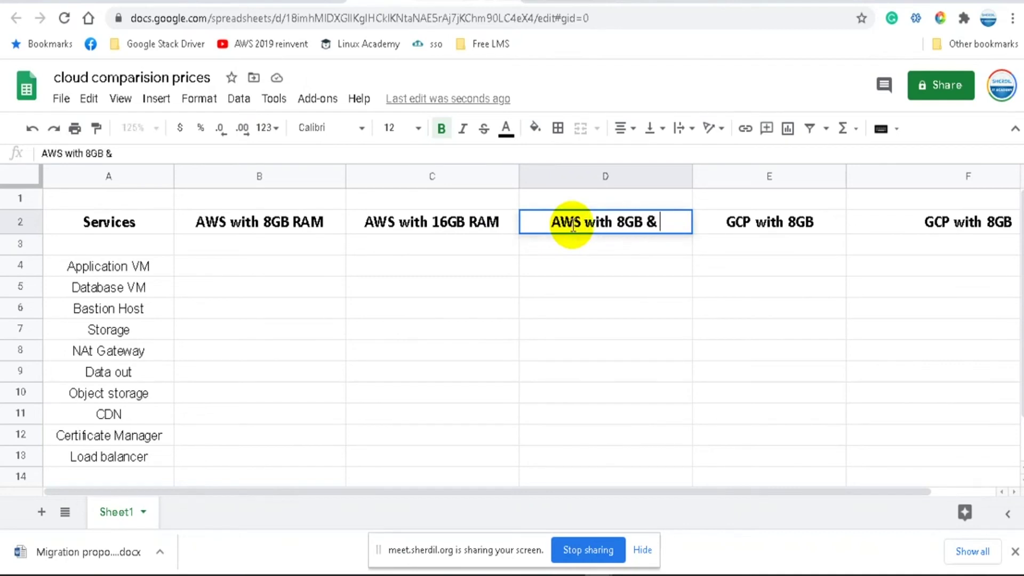
click(715, 289)
Step: Insert a column after column D and enter the header AWS with 16GB & RDS in cell E2
click(565, 177)
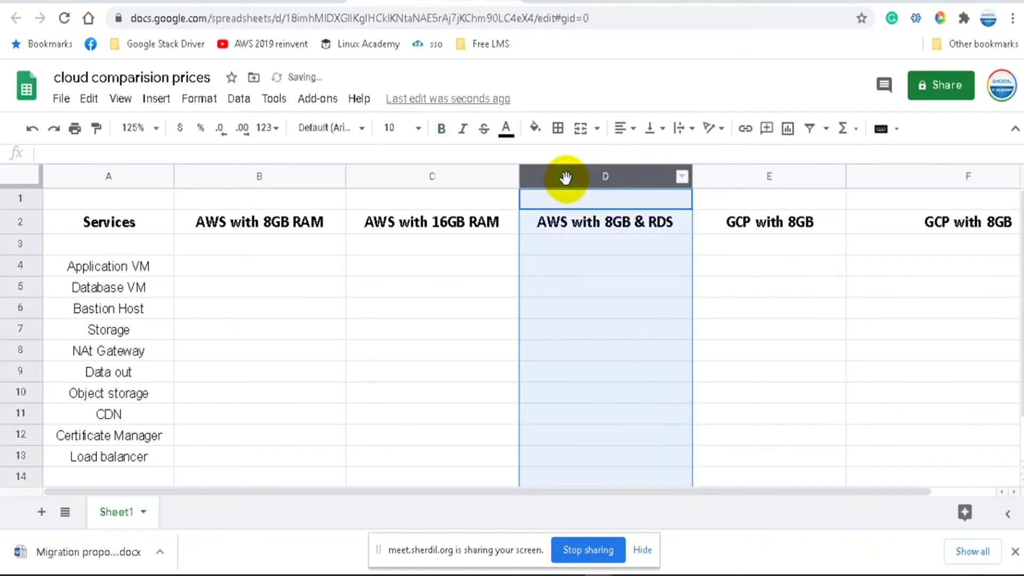
right_click(565, 177)
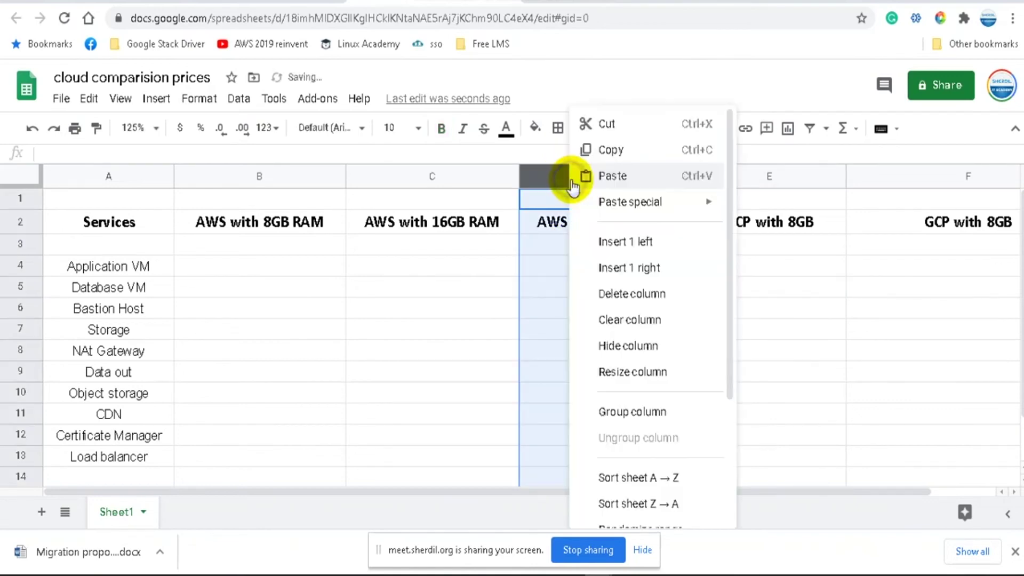
click(661, 272)
click(461, 235)
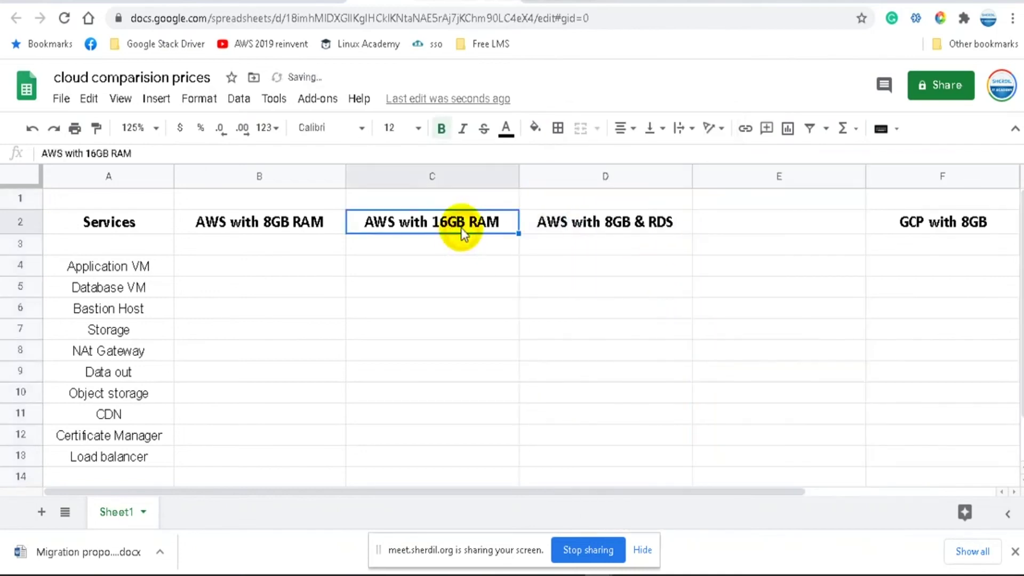
click(721, 225)
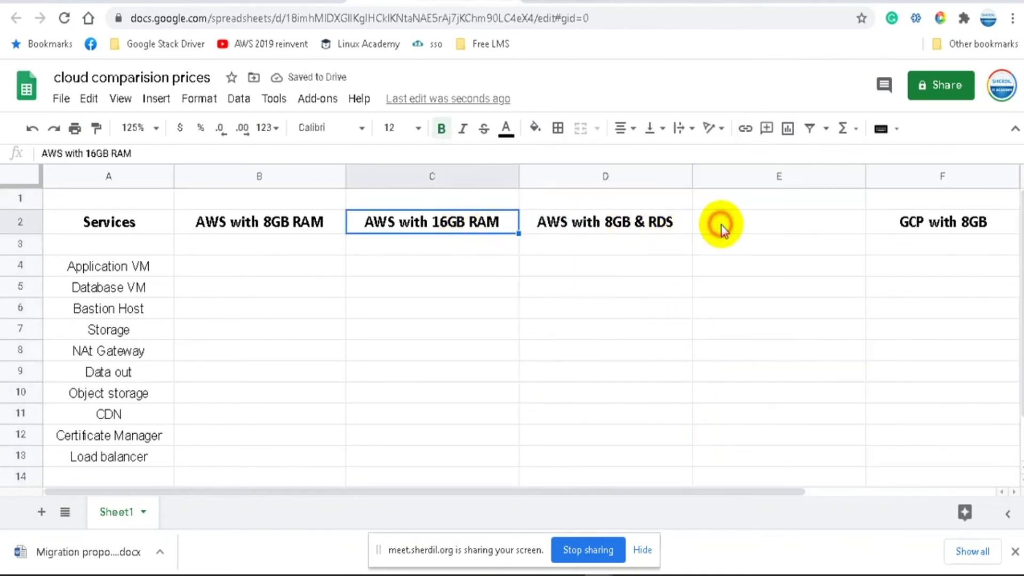
click(760, 223)
text(AWS with 16GB RAM)
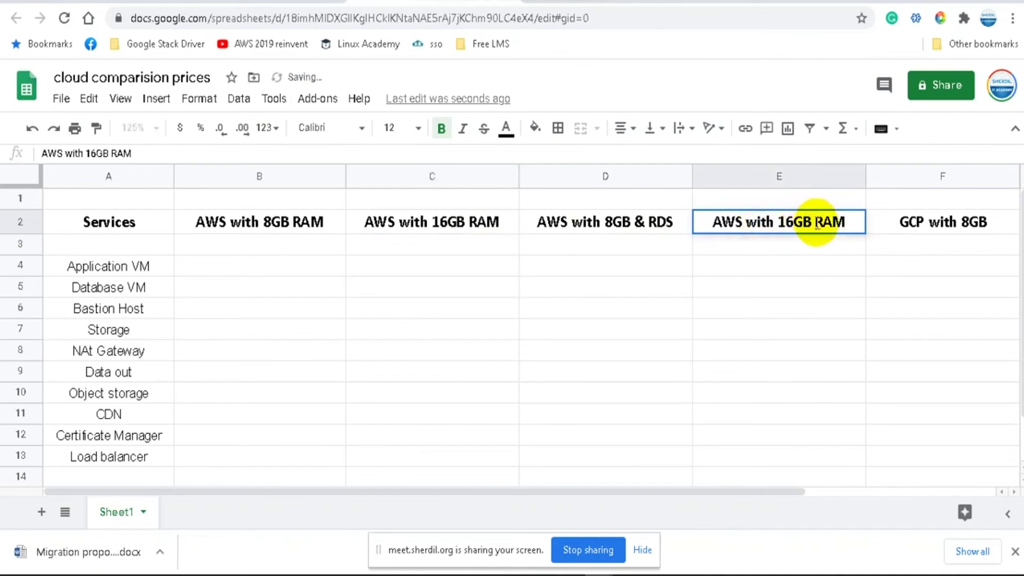
drag(816, 224, 869, 223)
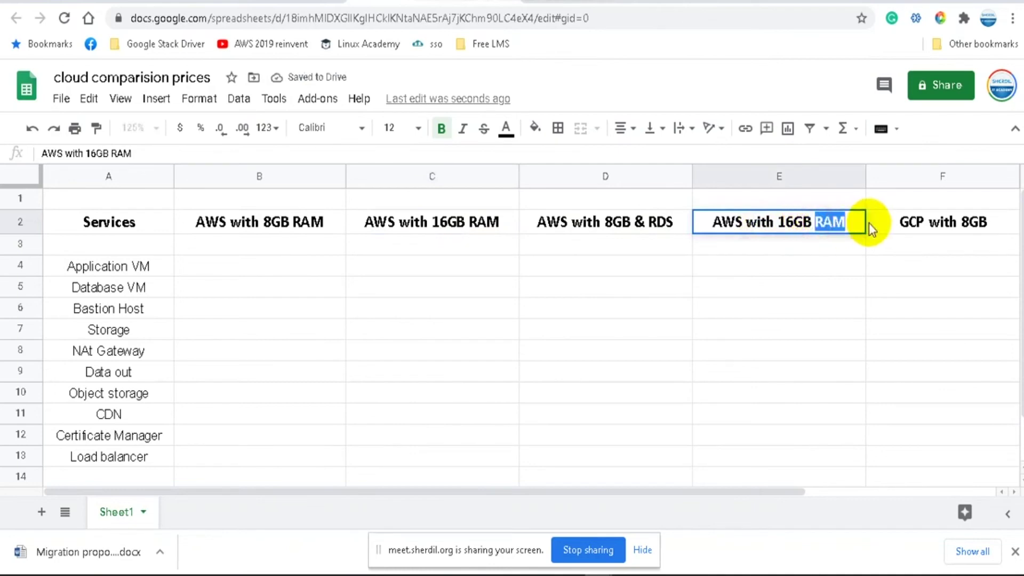
text(& RDS)
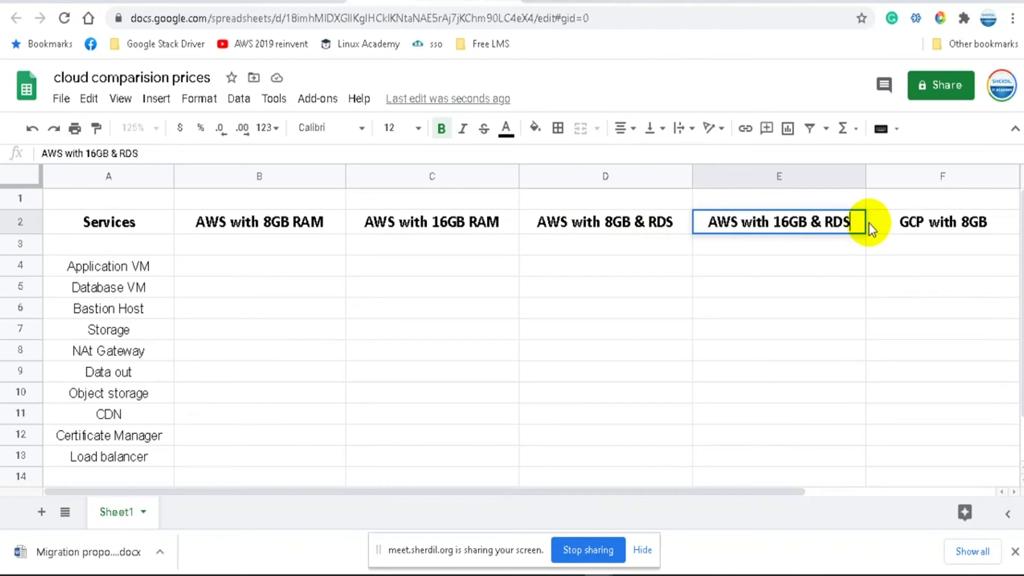
click(727, 321)
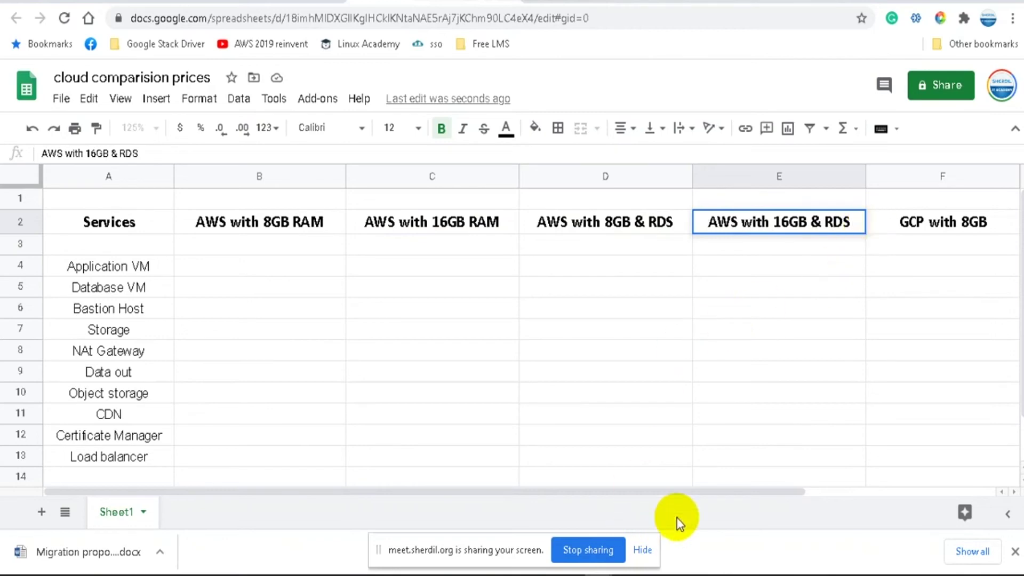
Step: Change the second GCP header, in cell G2, to GCP with 16GB
drag(680, 494, 827, 495)
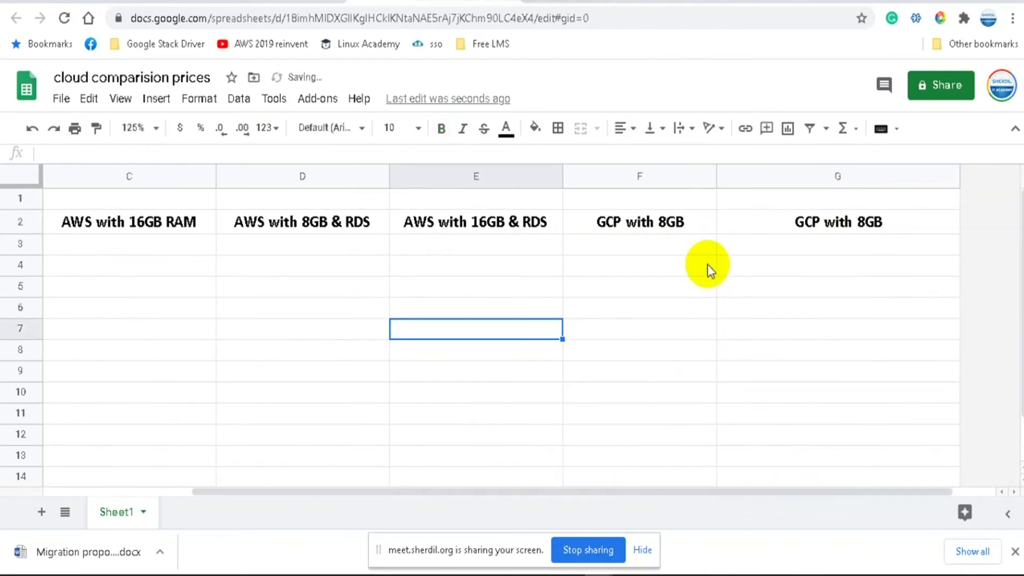
click(677, 230)
click(875, 221)
double_click(865, 221)
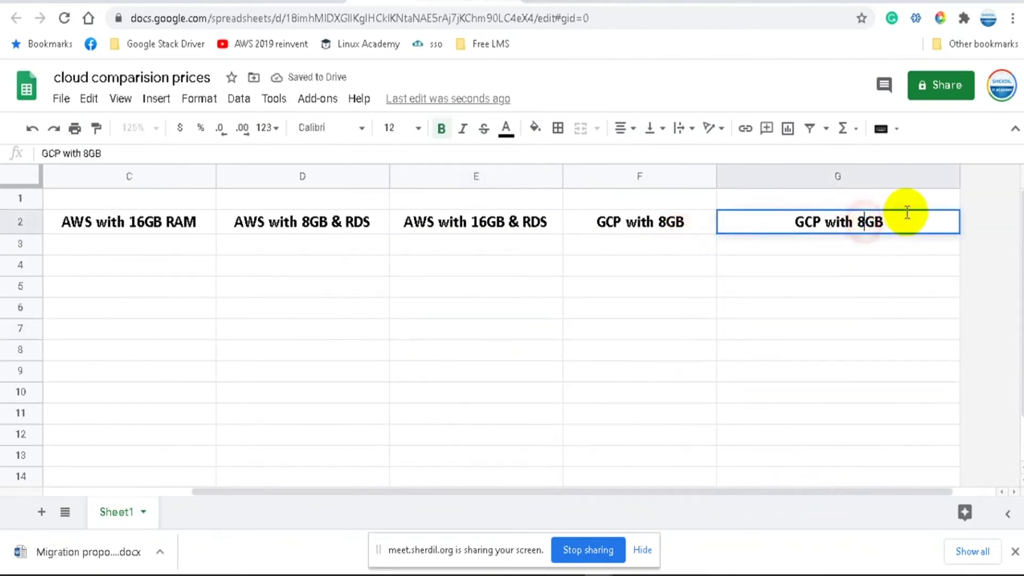
key(Left)
key(Left)
key(BackSpace)
text(16)
click(817, 264)
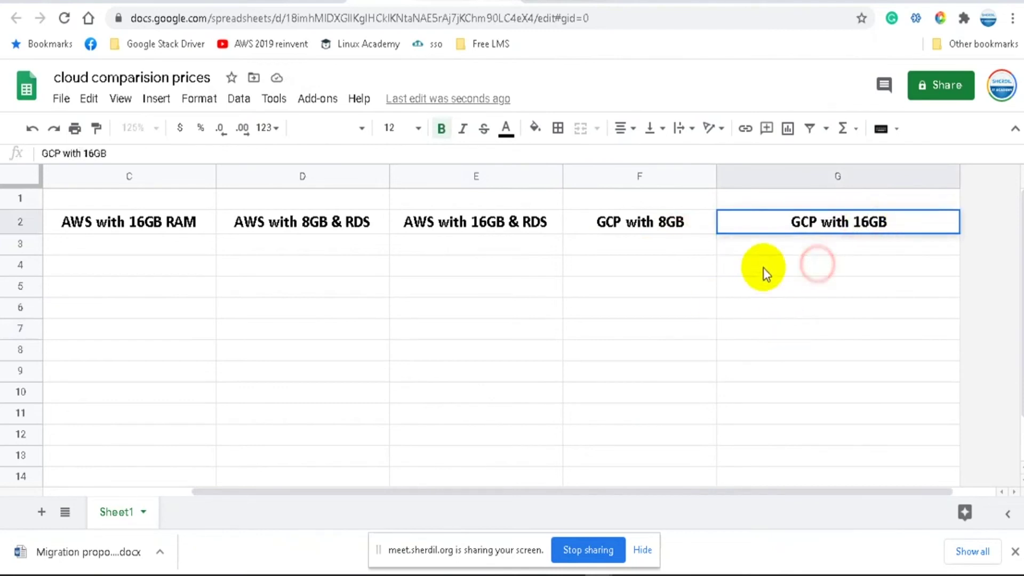
Step: Narrow columns F and G to fit the GCP headers more closely
drag(715, 171, 674, 175)
drag(915, 169, 838, 174)
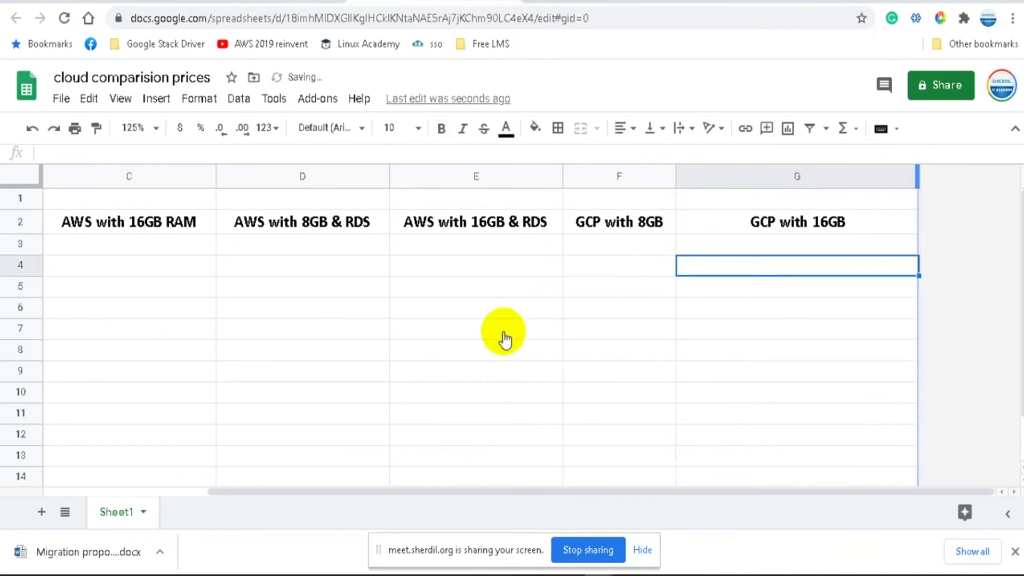
click(469, 338)
drag(497, 492, 293, 485)
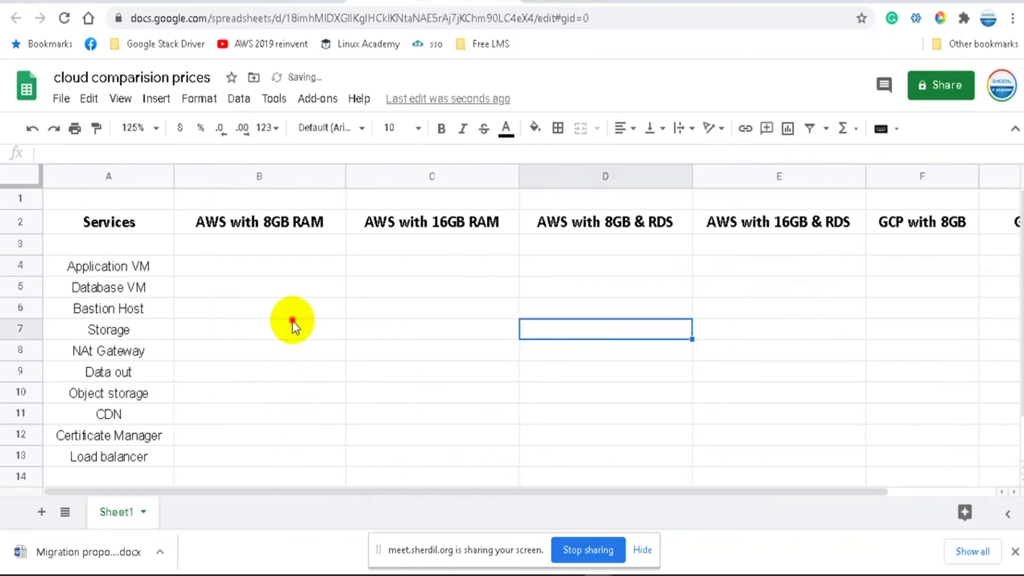
click(263, 320)
scroll(266, 312, down, 1)
scroll(268, 311, up, 1)
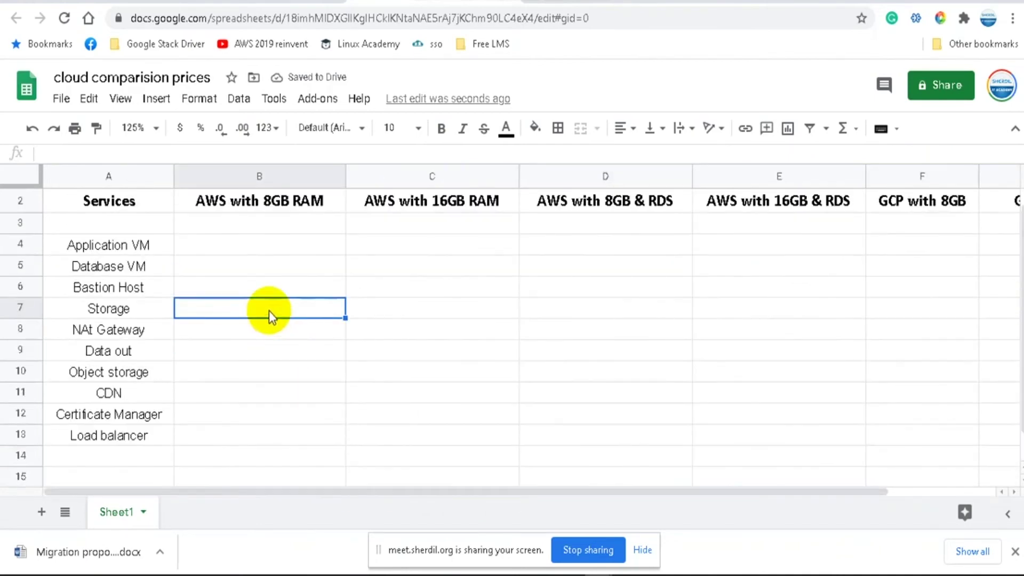
click(638, 2)
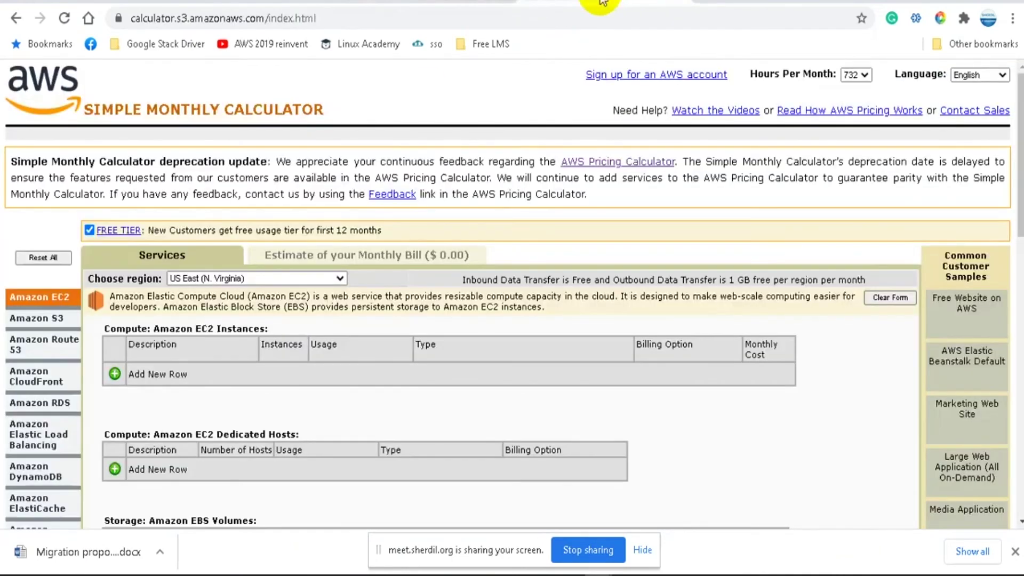
click(427, 2)
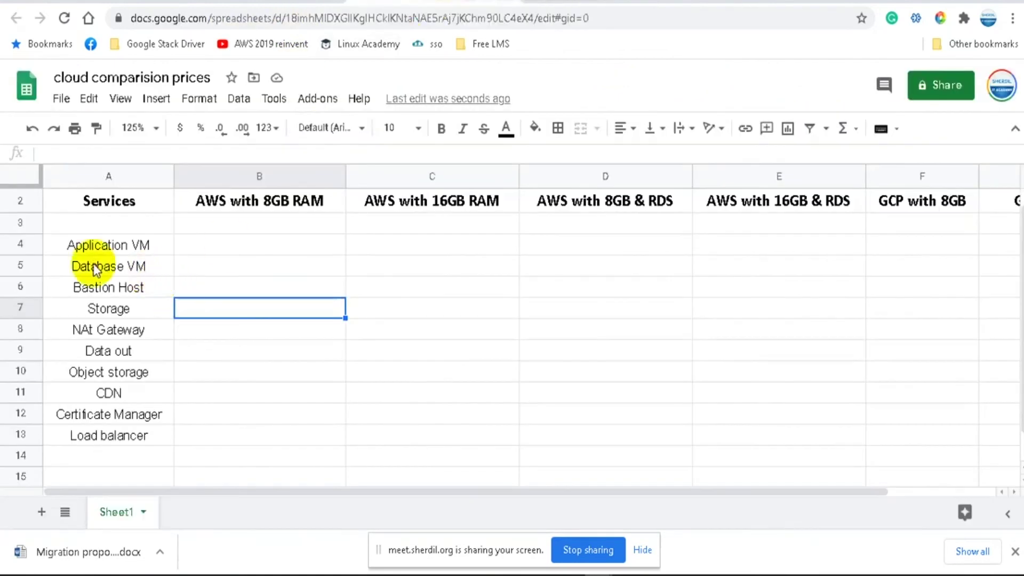
Step: Insert a blank row directly above Application VM and enter Region in cell A4
click(20, 223)
right_click(19, 223)
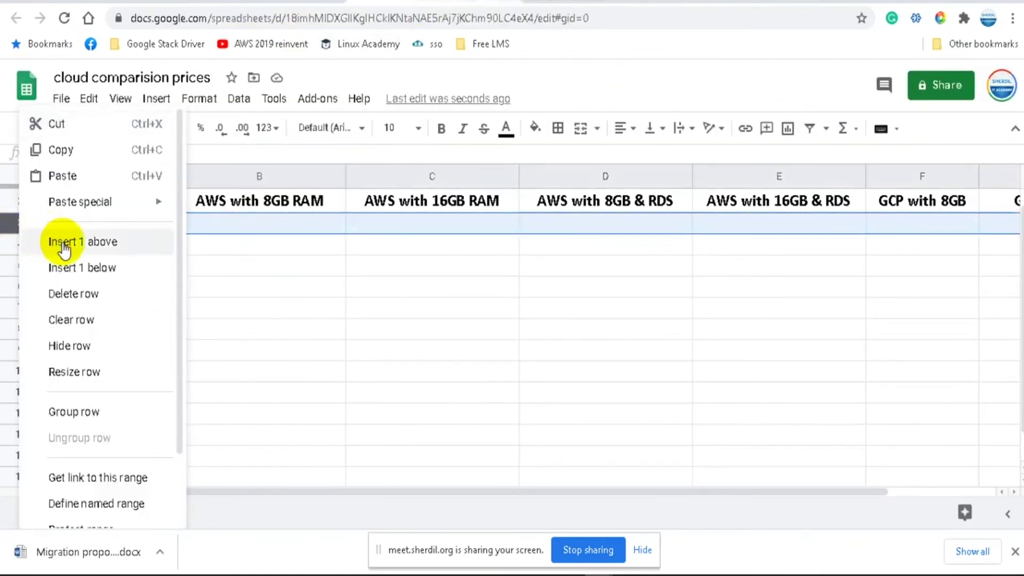
click(110, 246)
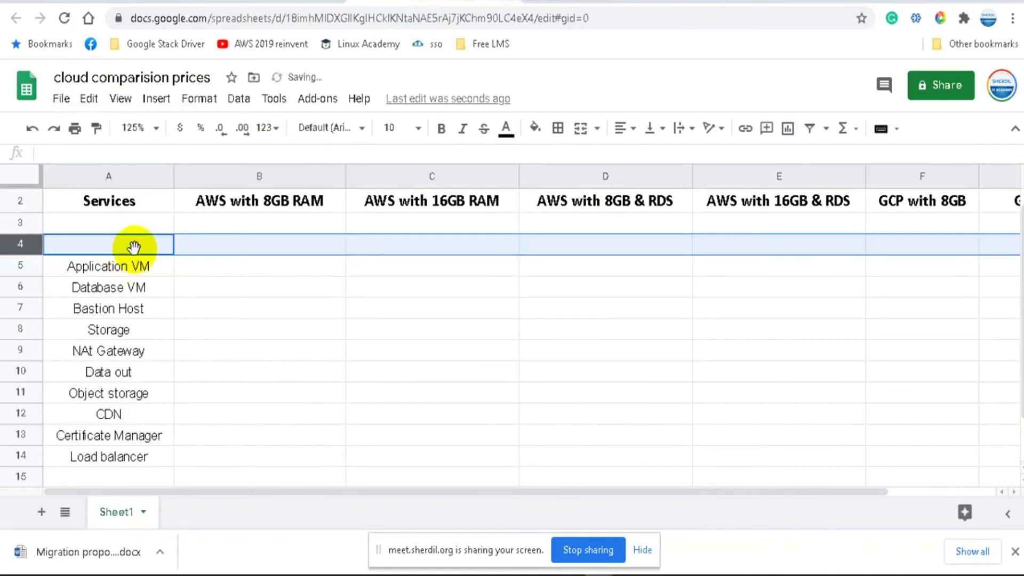
click(144, 247)
text(Region)
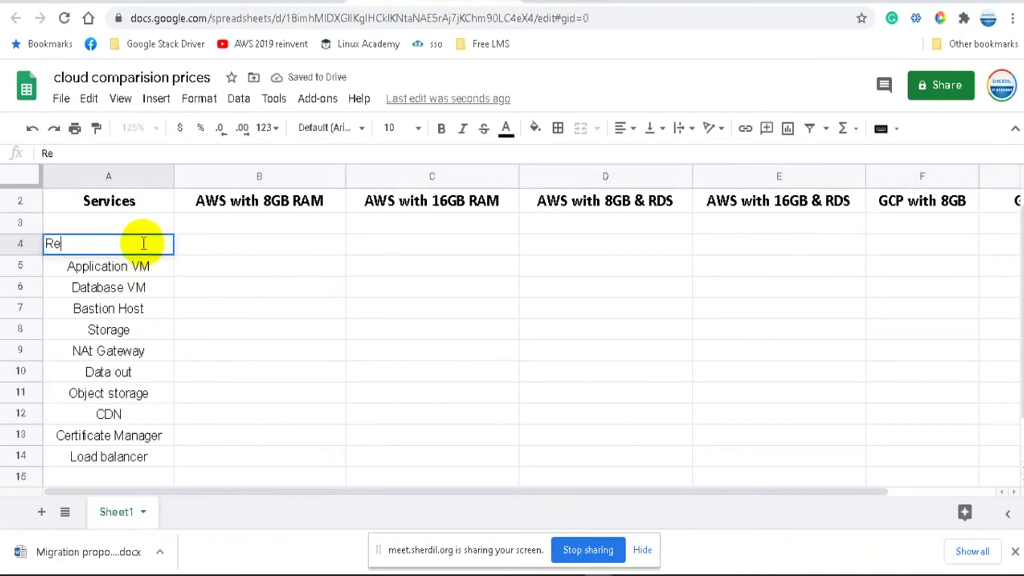
Step: Enter London as the region in cell B4
click(281, 249)
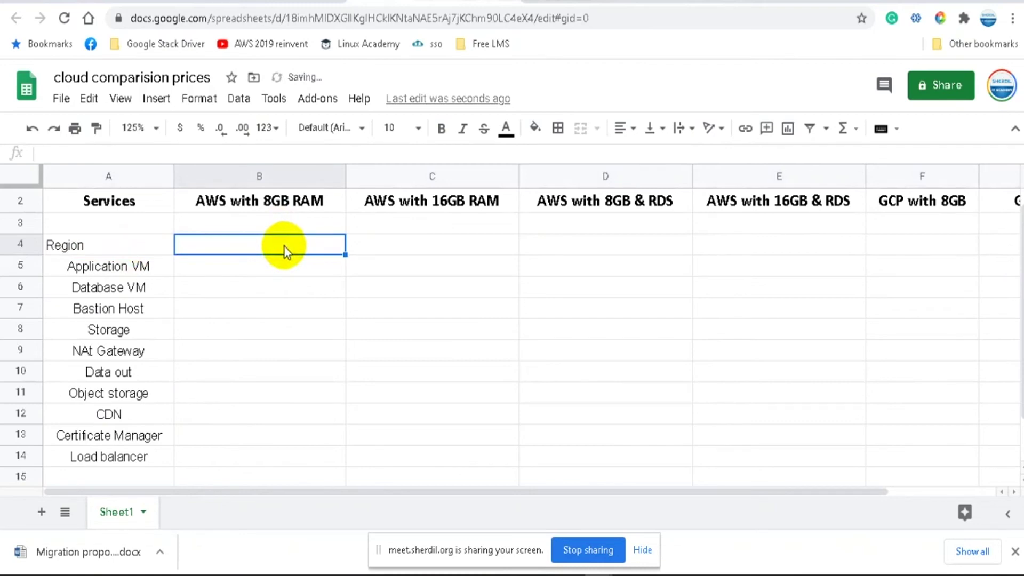
text(London)
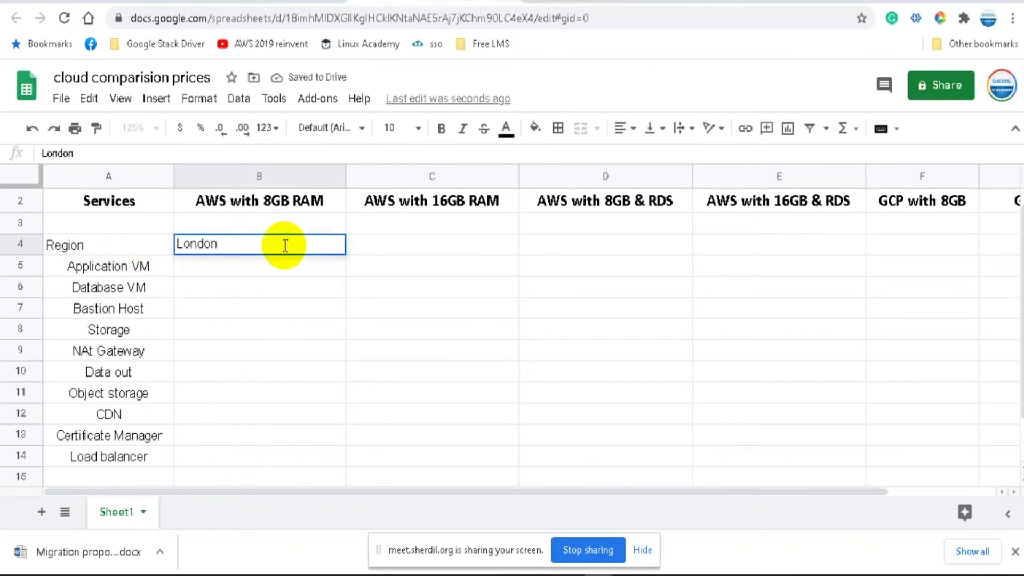
click(325, 303)
Step: Copy the London entry from B4 into cells C4 through G4 for the remaining AWS and GCP options
click(213, 252)
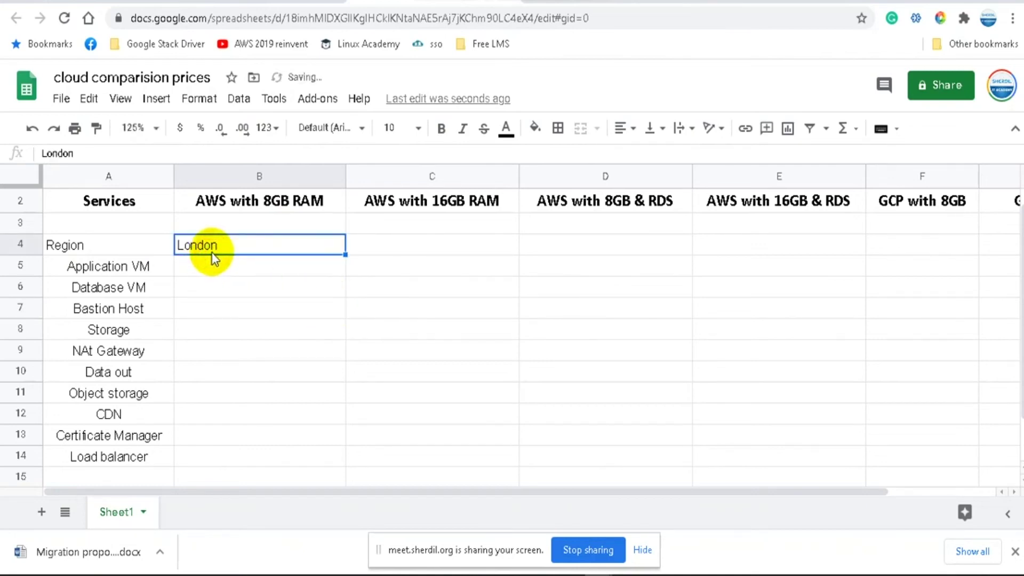
click(402, 246)
key(ctrl+v)
click(587, 248)
key(ctrl+v)
click(766, 250)
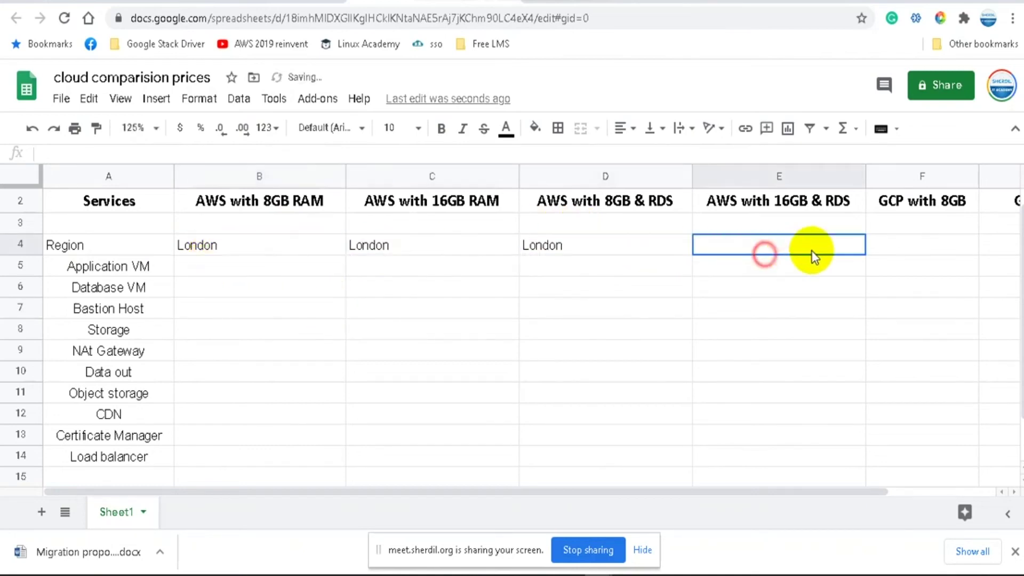
text(London)
click(908, 246)
text(London)
click(995, 247)
text(London)
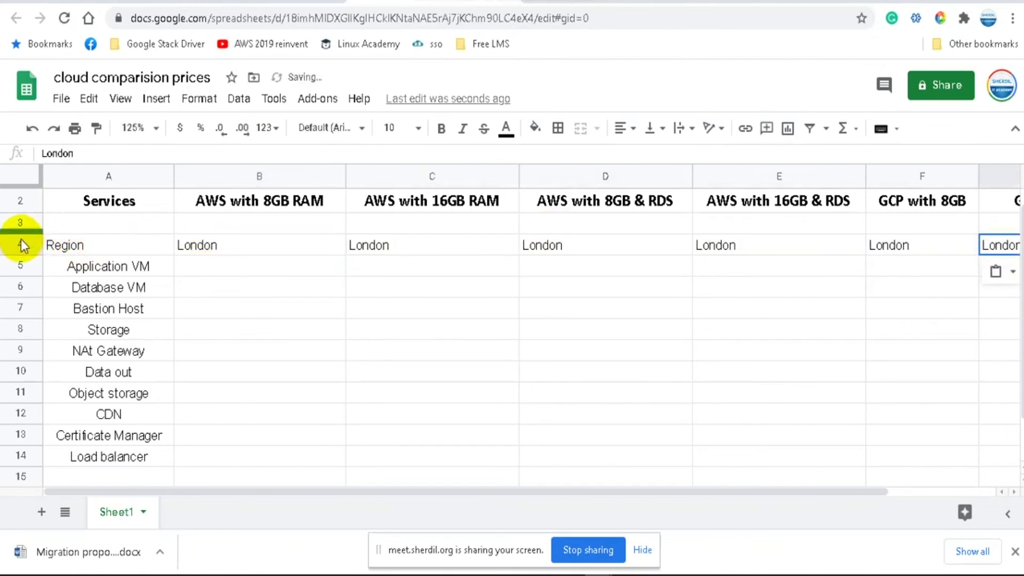
Step: Center the contents of the Region row horizontally
click(20, 245)
click(632, 128)
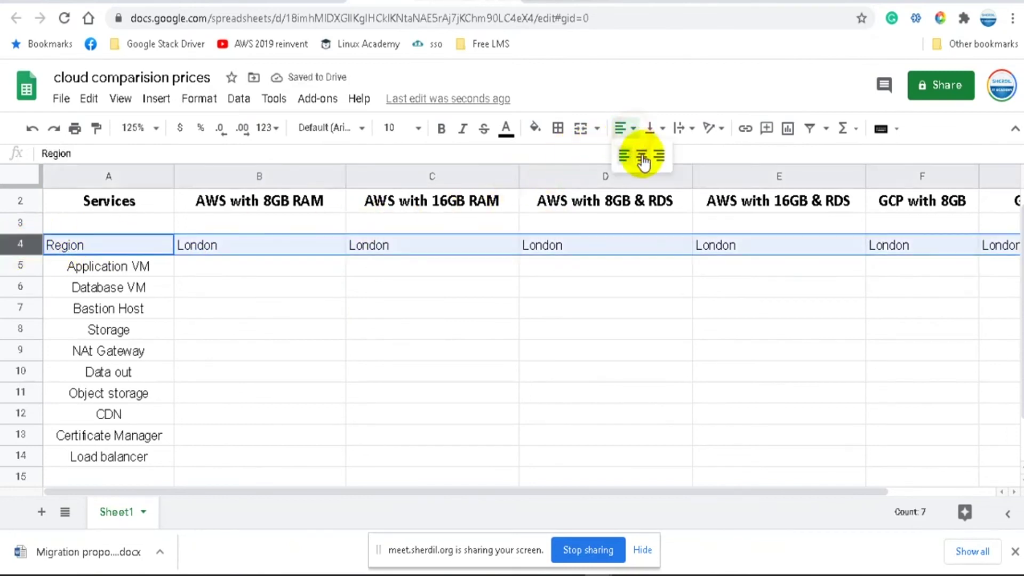
click(643, 156)
click(255, 332)
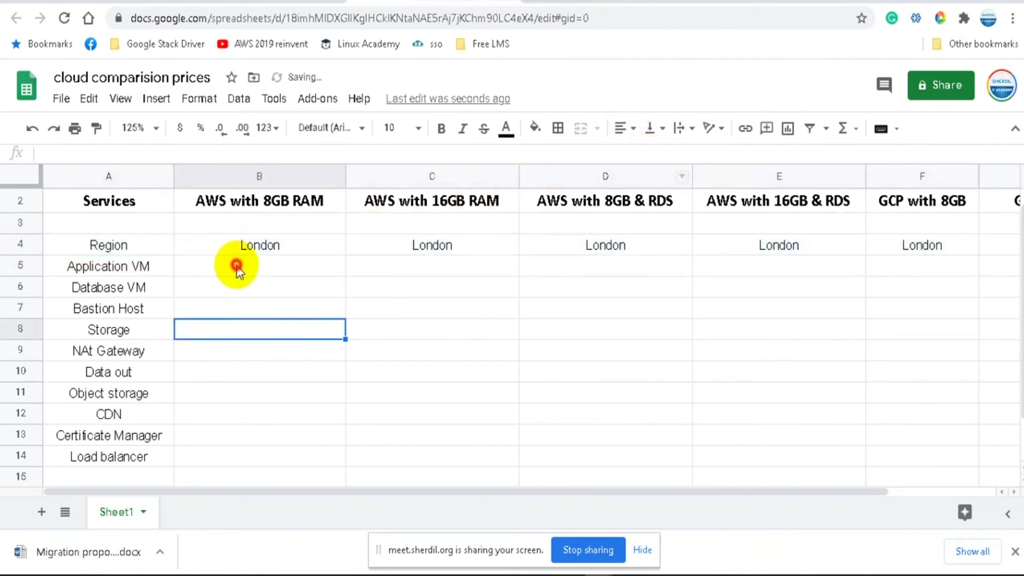
Step: Switch to the AWS Simple Monthly Calculator and set the region to Europe (London)
click(462, 1)
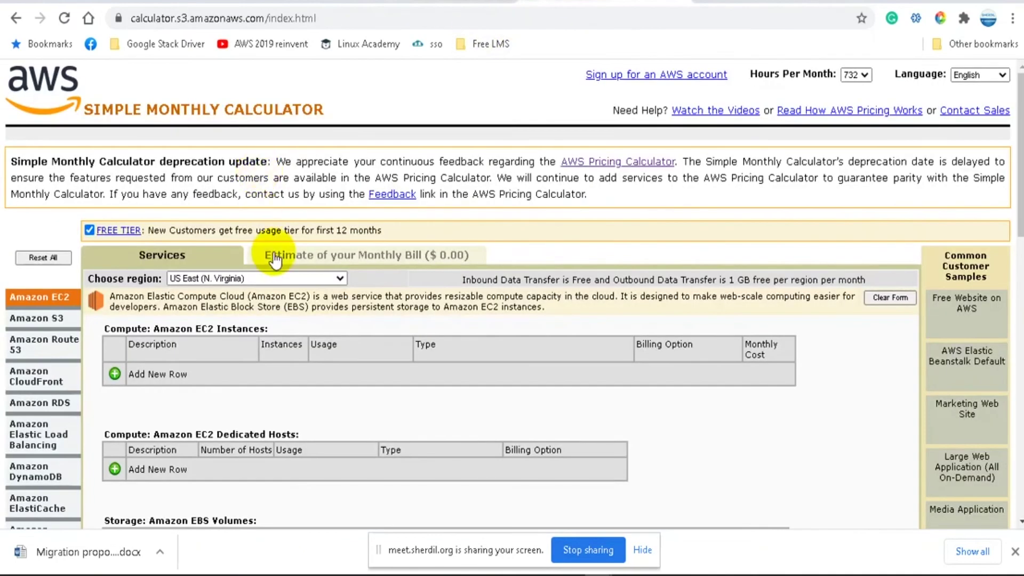
click(276, 278)
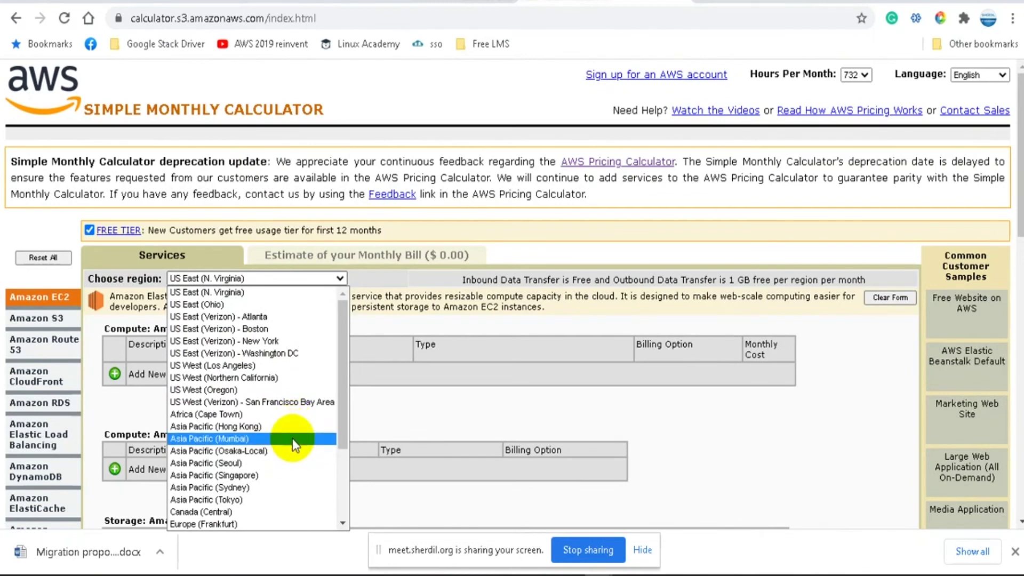
scroll(293, 441, down, 3)
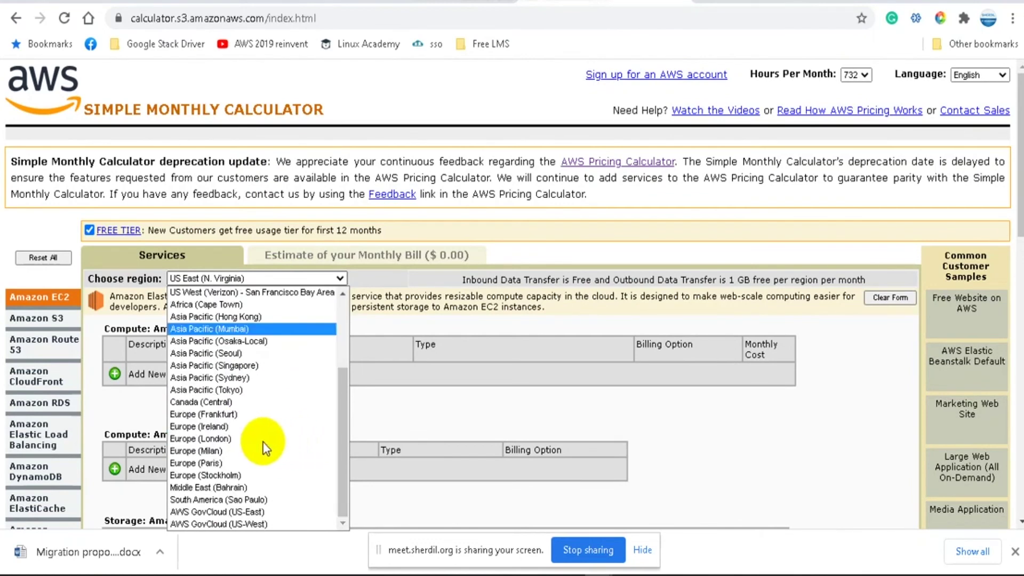
key(Return)
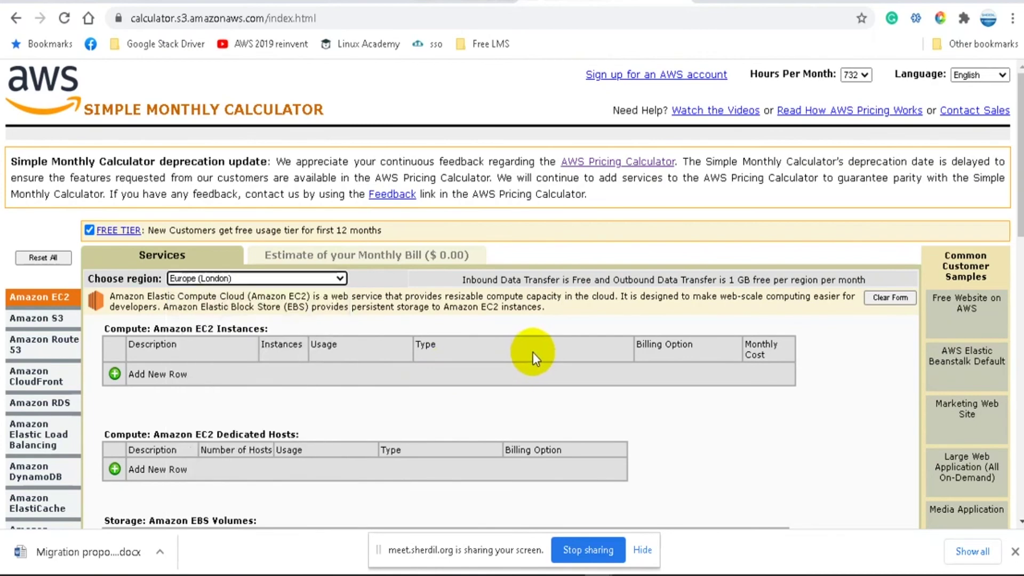
Step: Add an Amazon EC2 instance row described as Application Server with 1 instance
scroll(532, 353, down, 2)
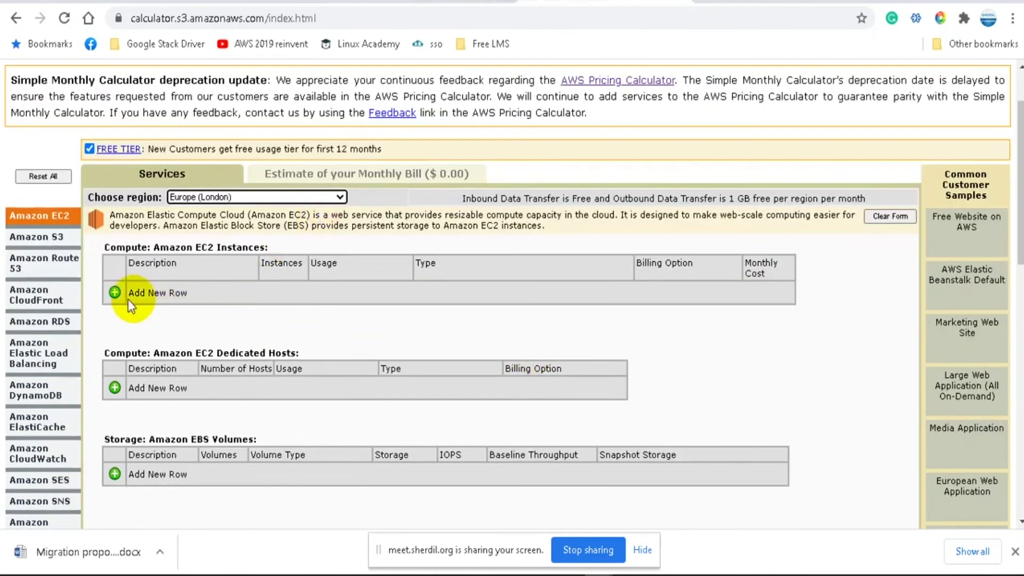
click(115, 292)
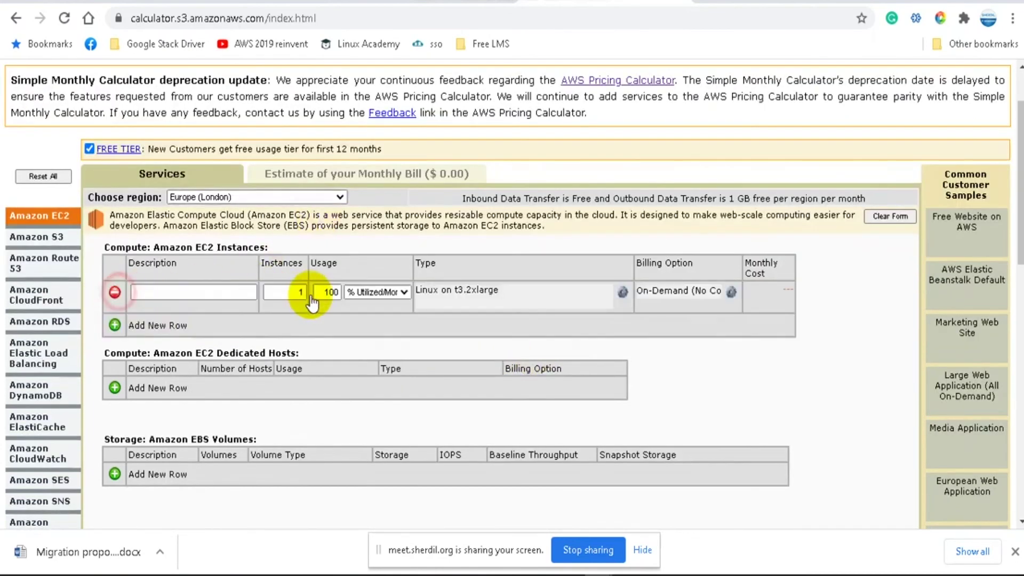
click(199, 291)
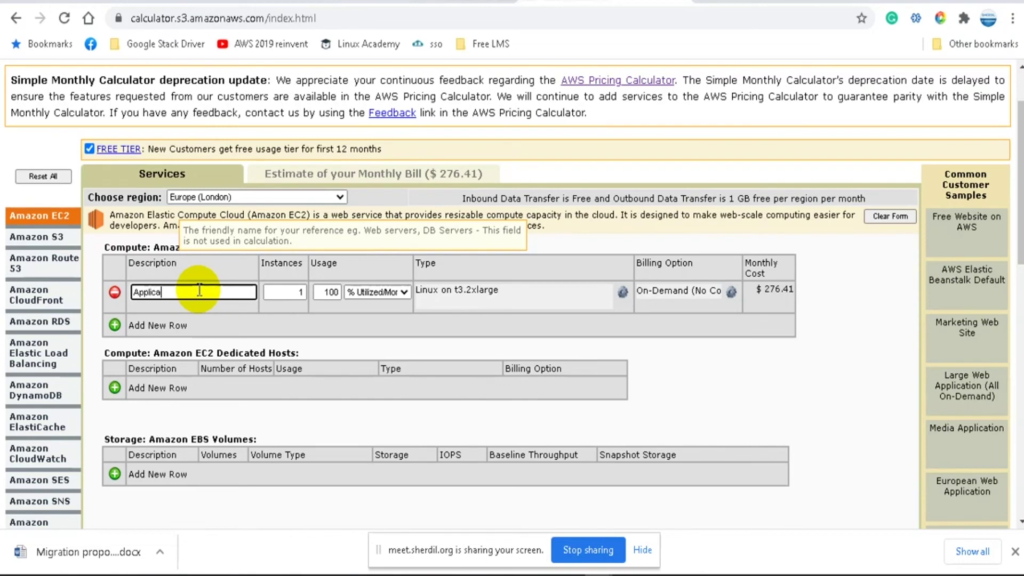
text(tion Server)
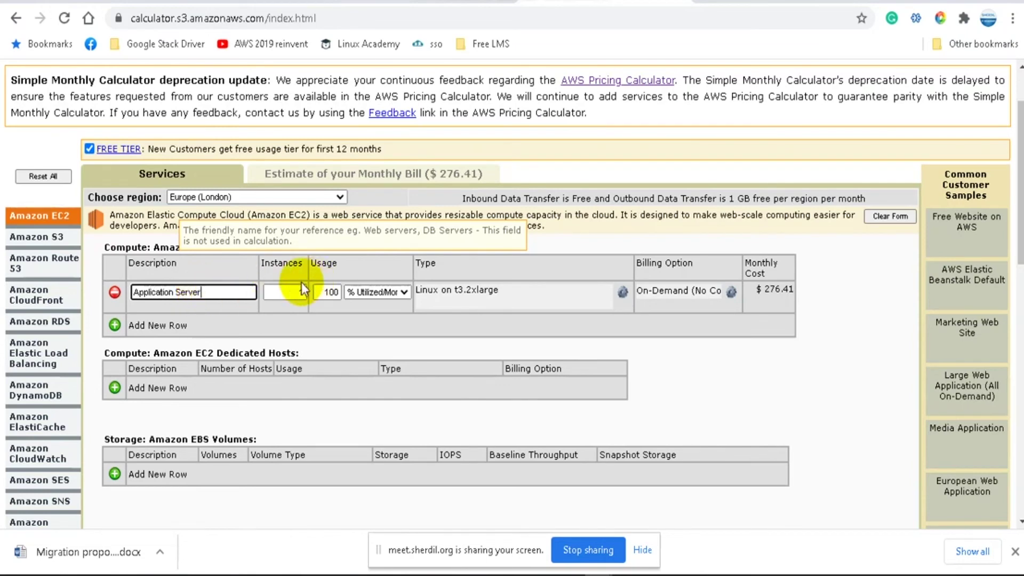
click(297, 291)
text(1)
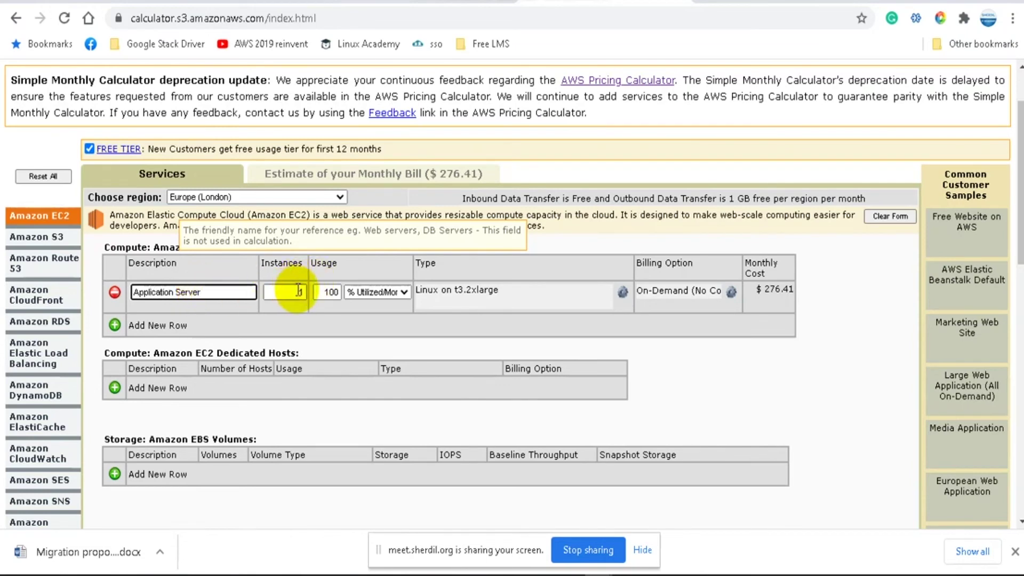
Step: Set the Application Server's instance type to Linux on t2.large and keep its billing option as On-Demand
click(622, 293)
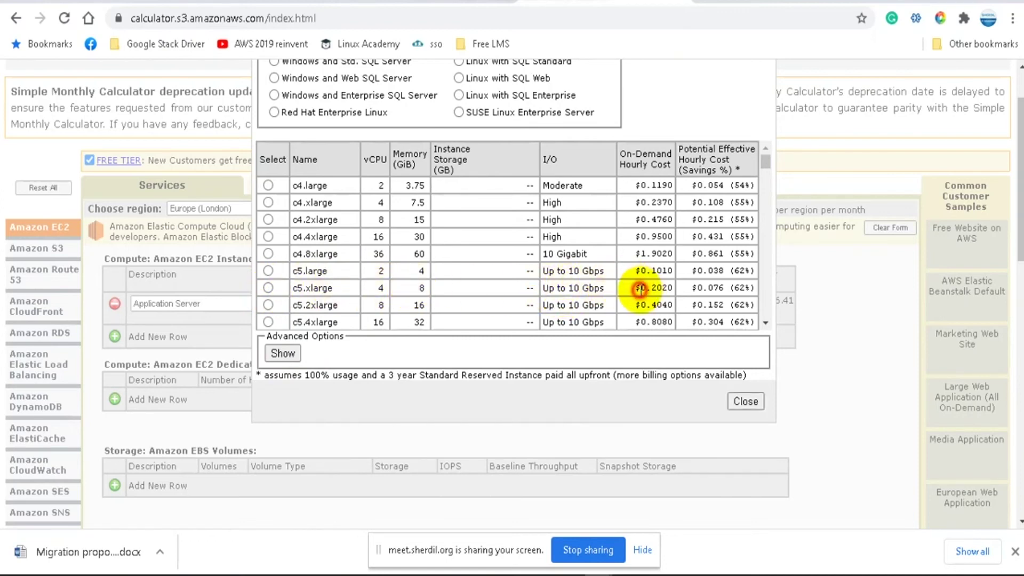
scroll(447, 273, down, 3)
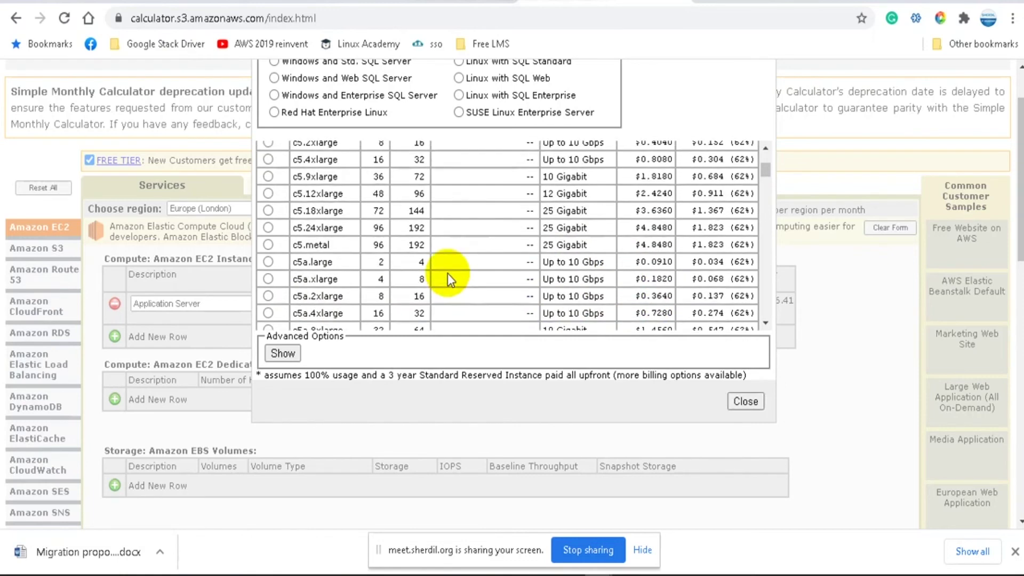
scroll(447, 273, down, 12)
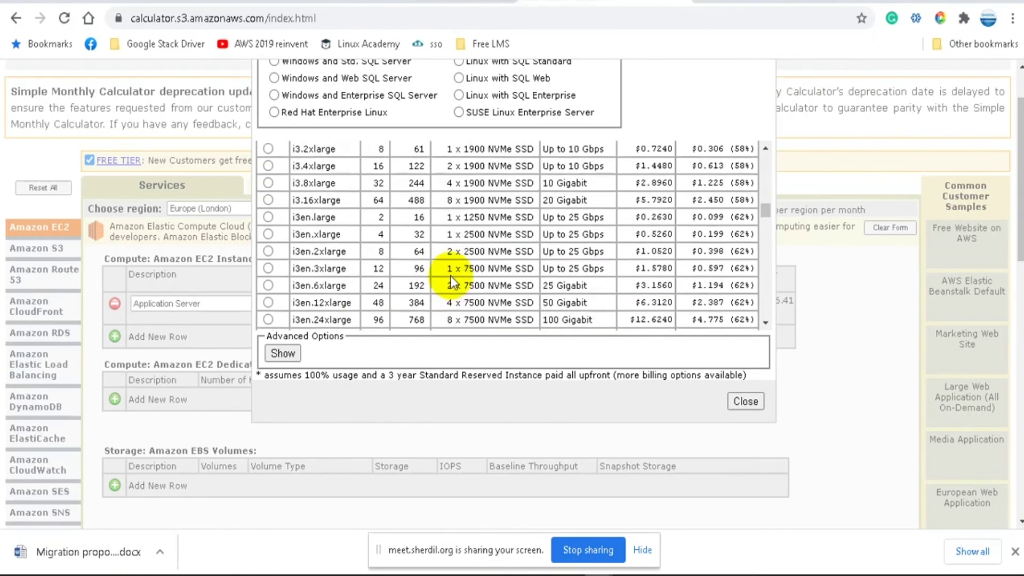
scroll(450, 275, down, 12)
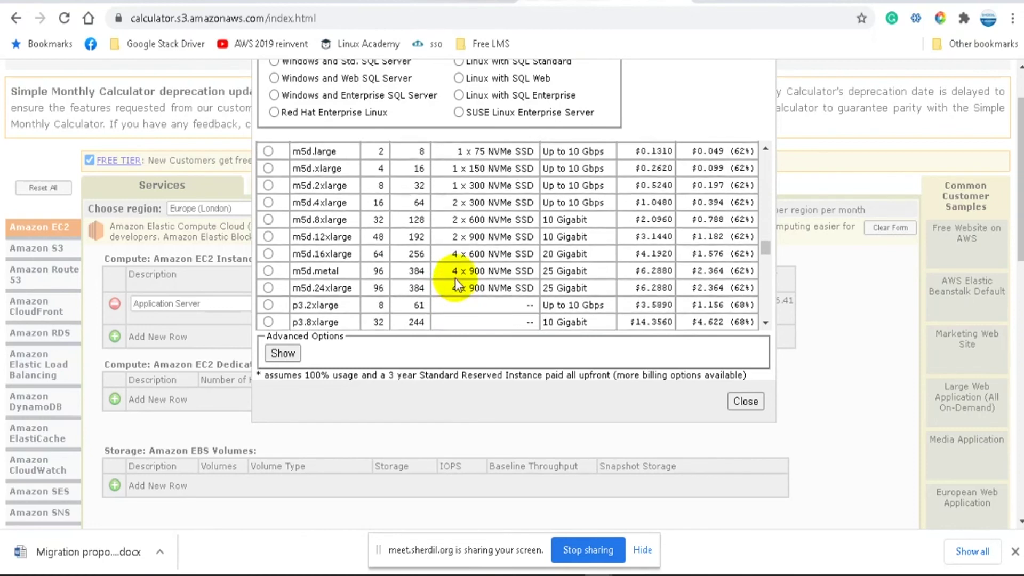
scroll(456, 278, down, 10)
scroll(454, 277, up, 3)
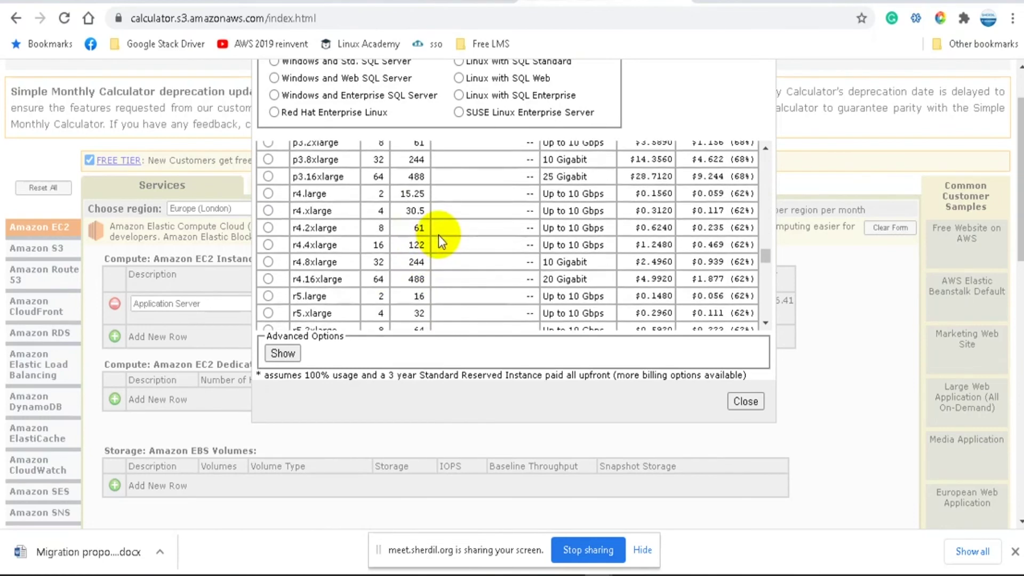
scroll(438, 234, down, 5)
scroll(455, 242, down, 6)
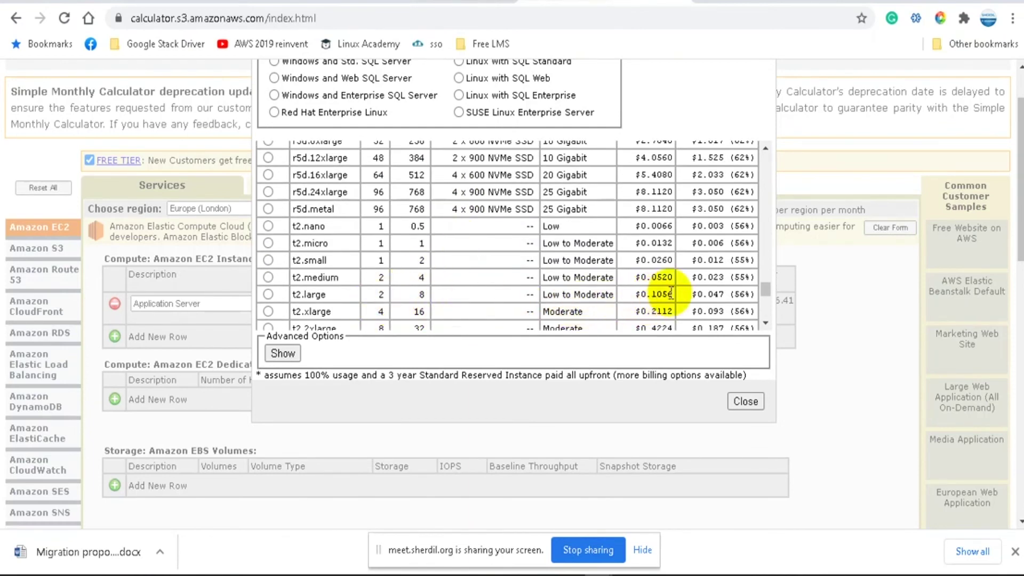
drag(642, 294, 664, 292)
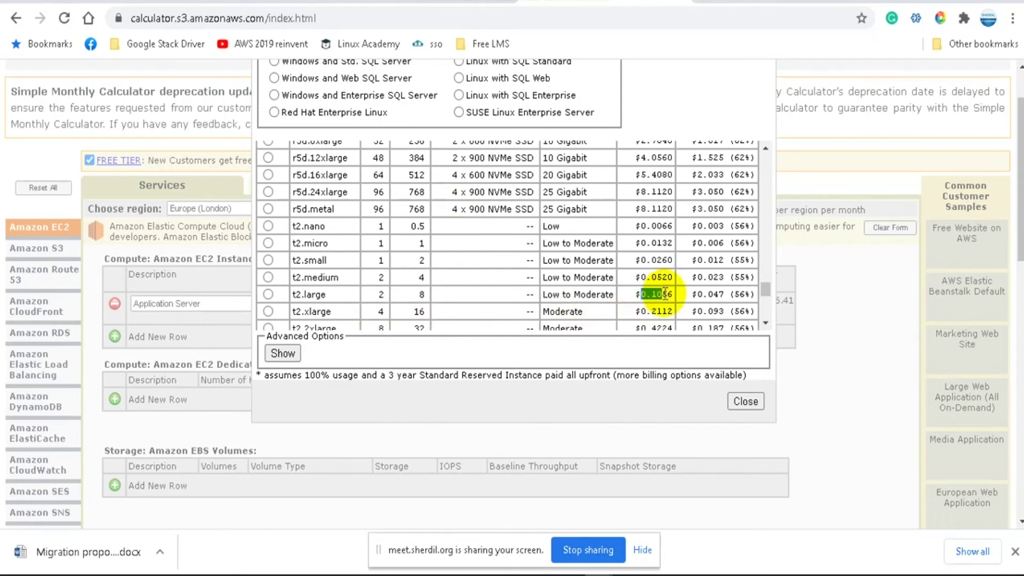
click(270, 294)
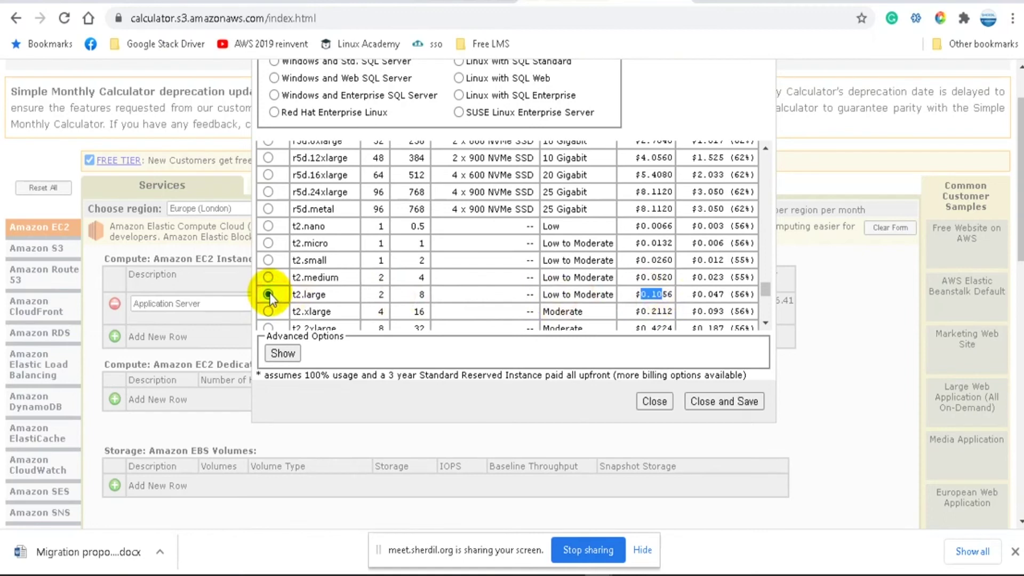
click(711, 402)
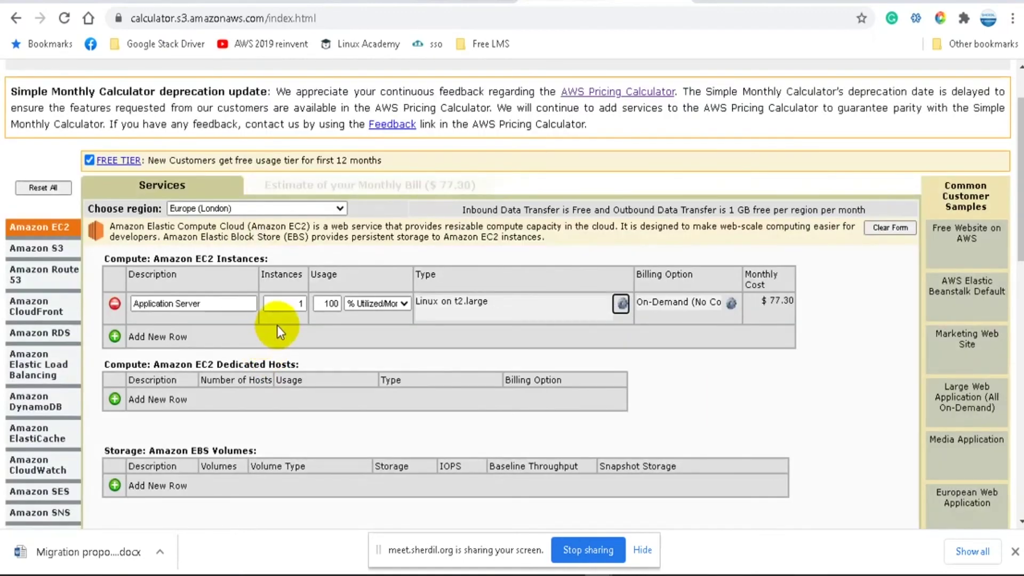
click(732, 303)
click(705, 391)
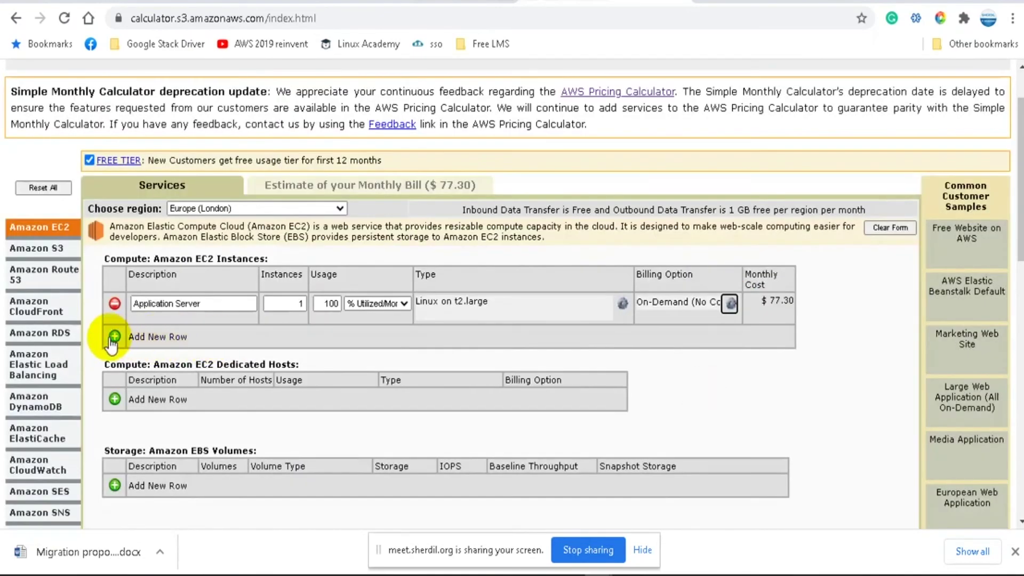
Step: Add a second Amazon EC2 instance row described as Database Server
click(114, 336)
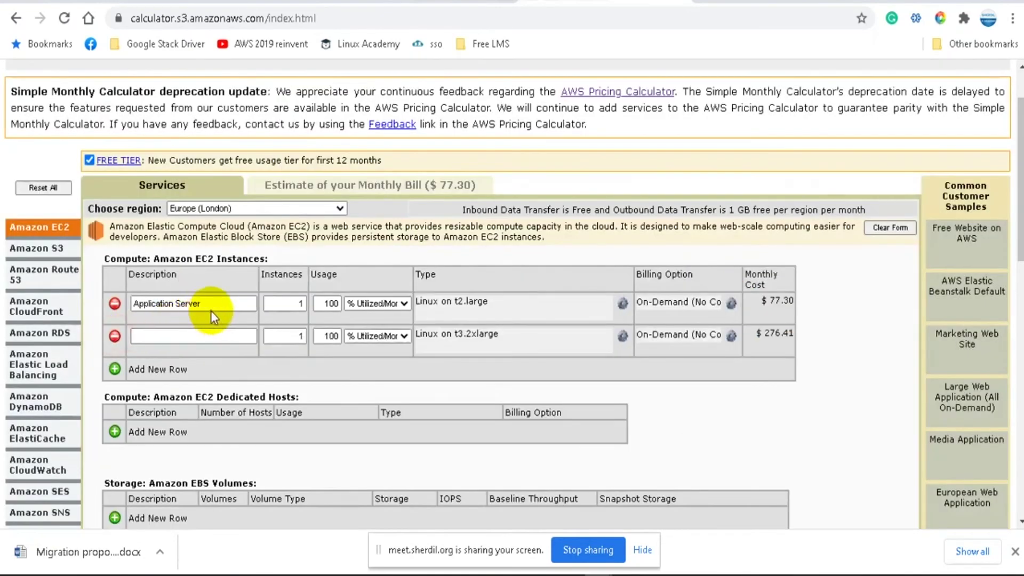
click(184, 336)
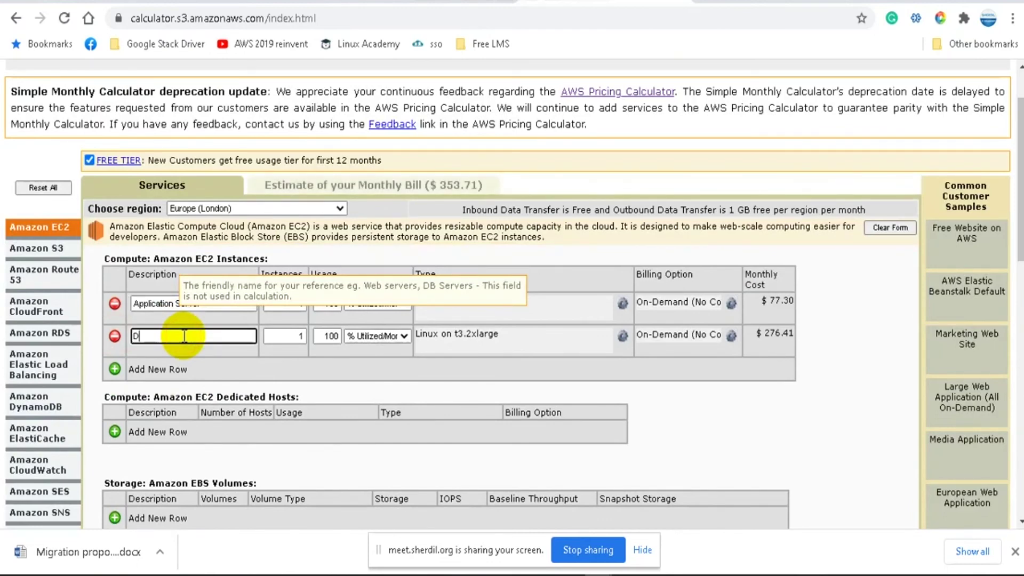
text(Database Server)
click(383, 367)
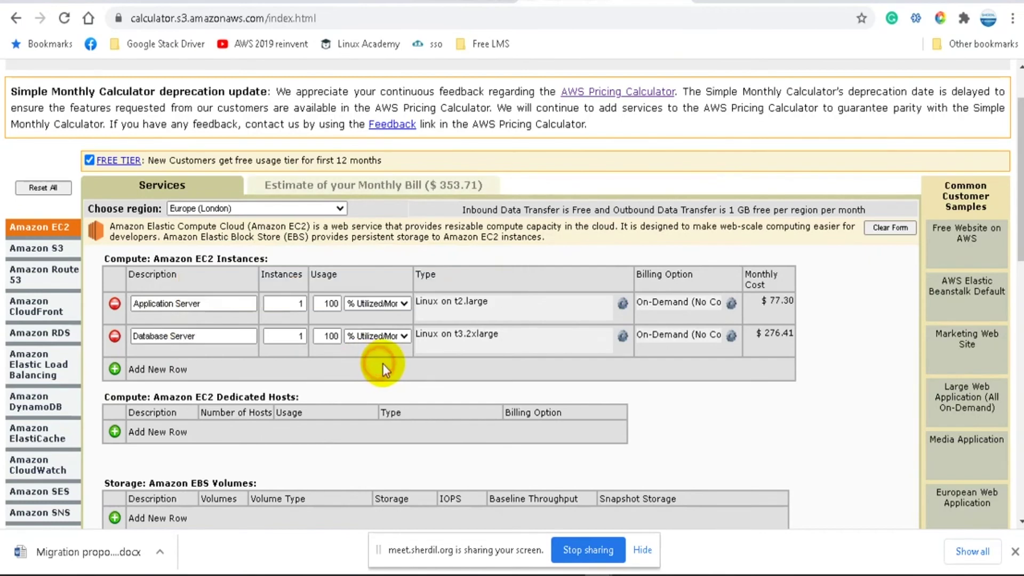
Step: Set the Database Server's operating system to Windows and its instance type to t3.large, and save the selection
click(623, 336)
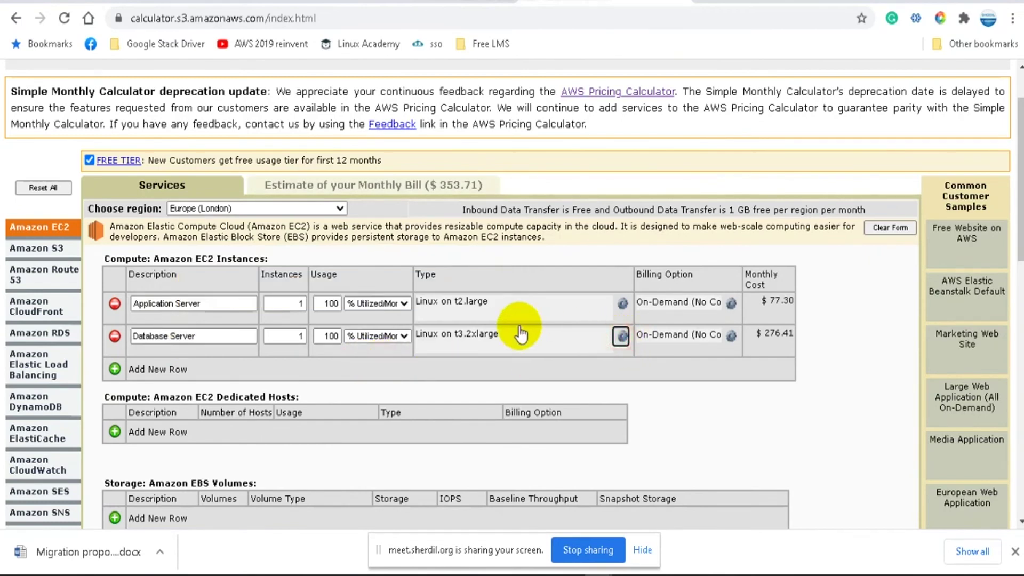
click(620, 336)
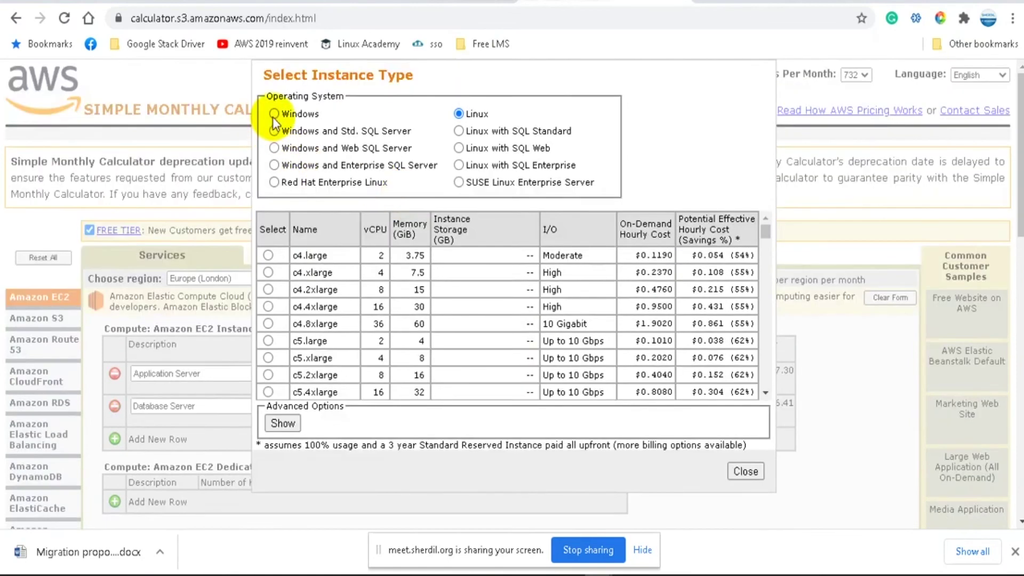
click(273, 115)
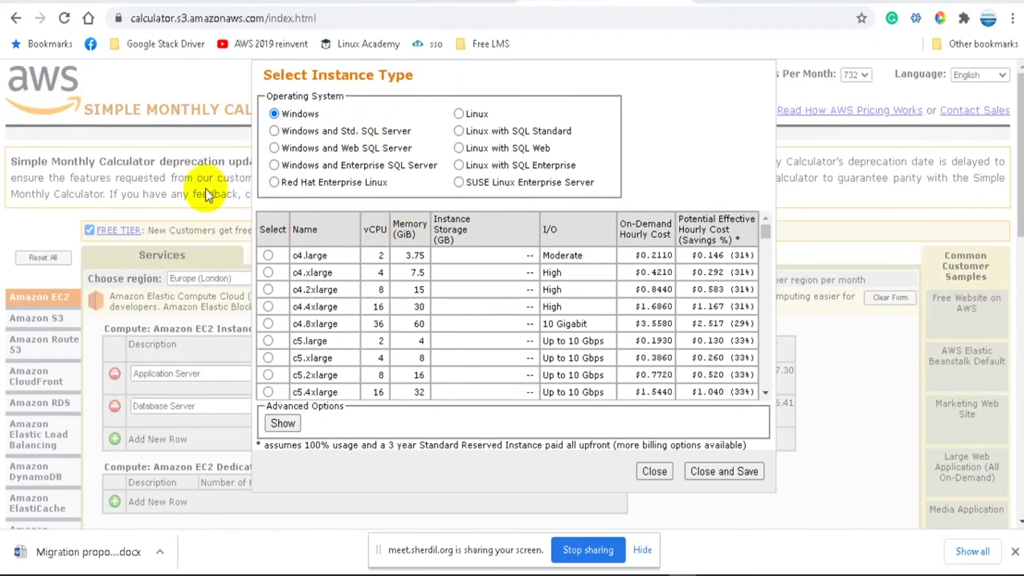
scroll(403, 338, down, 10)
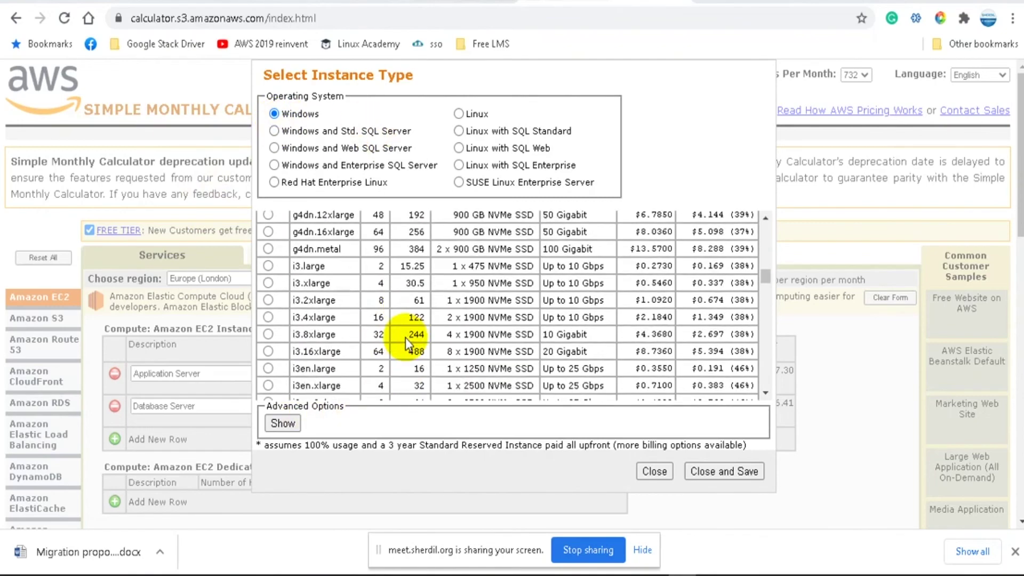
scroll(406, 338, down, 15)
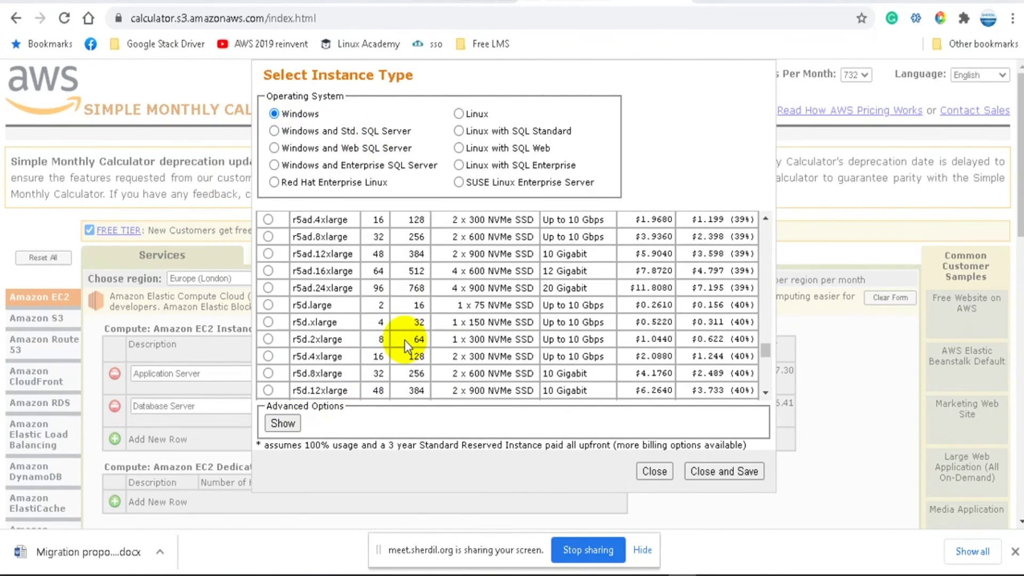
scroll(403, 341, down, 15)
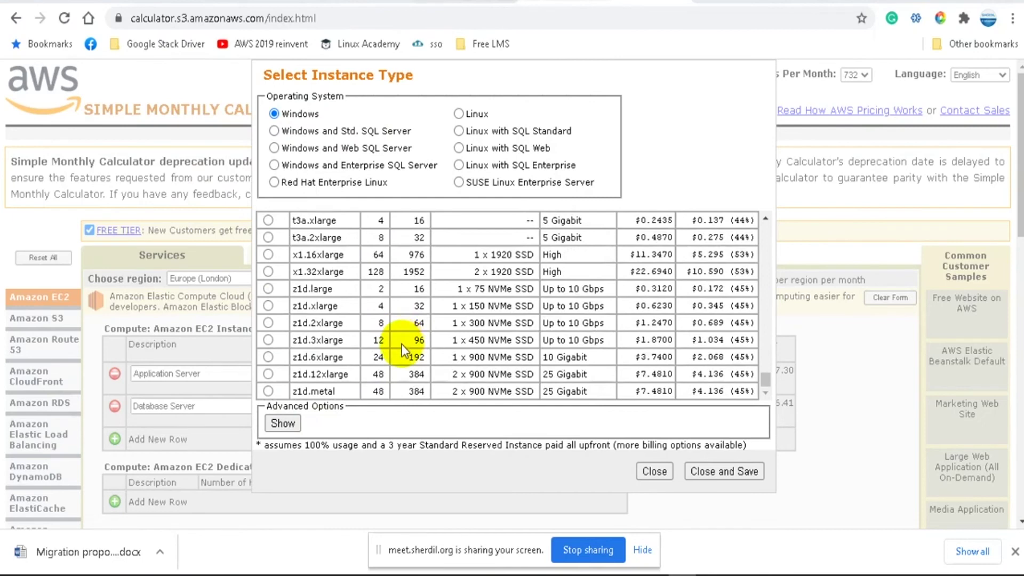
scroll(403, 345, up, 3)
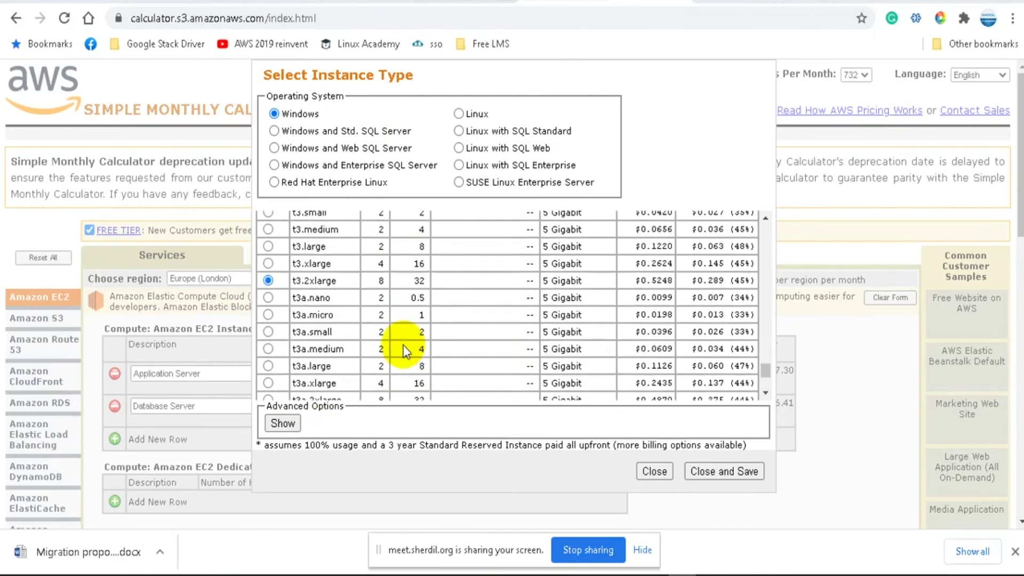
click(320, 283)
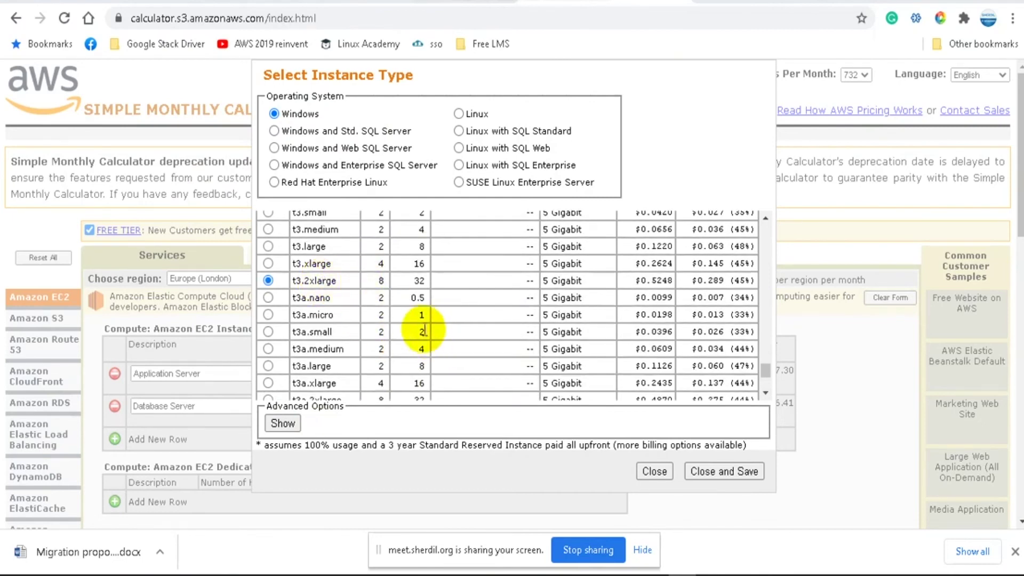
click(267, 247)
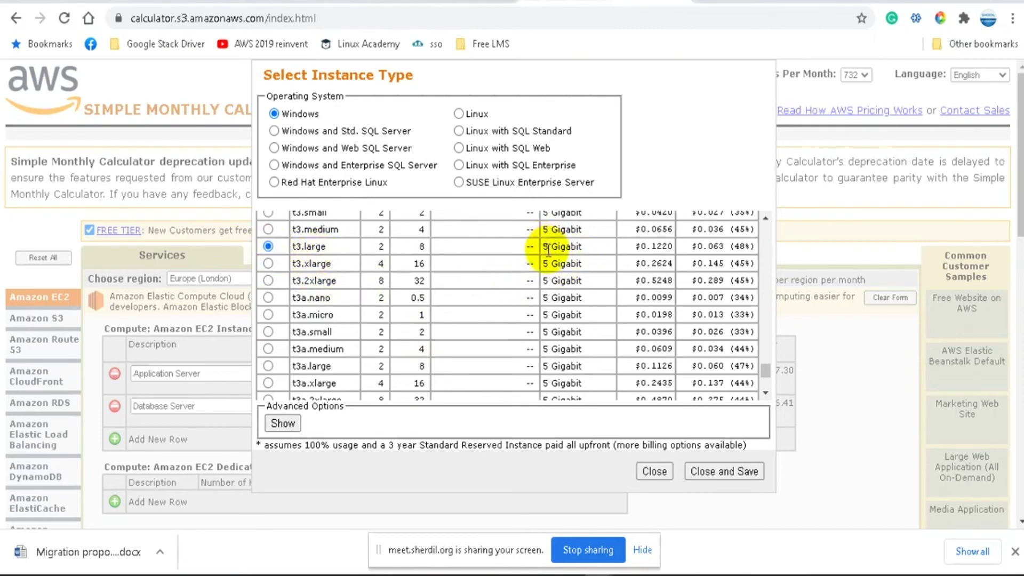
scroll(530, 322, up, 3)
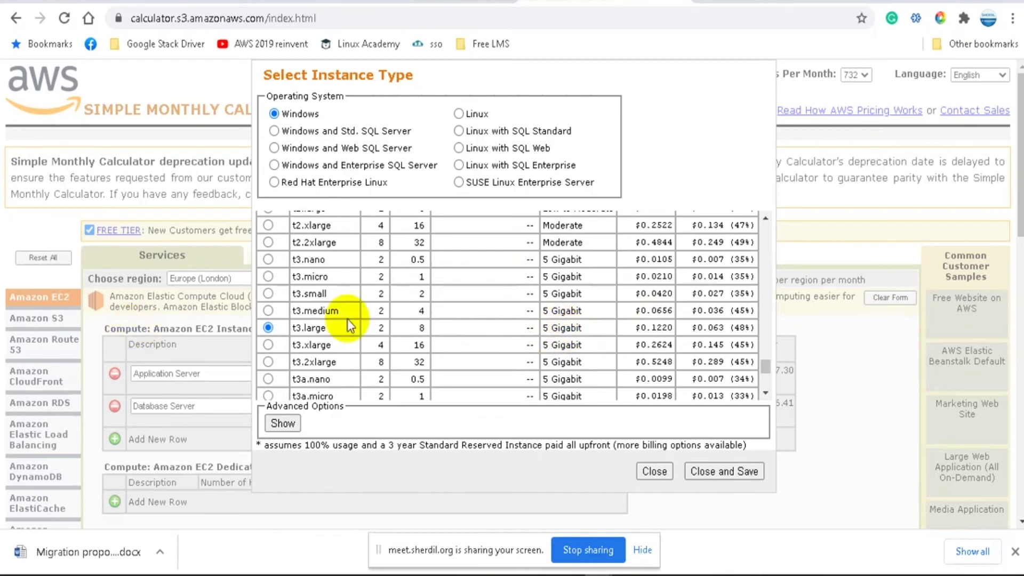
click(725, 472)
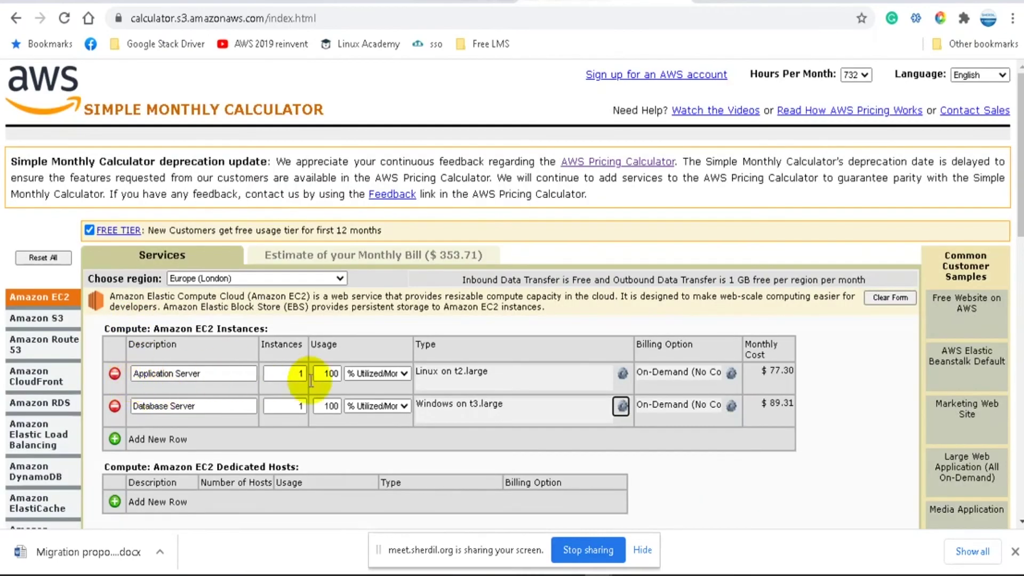
Step: Choose t3.large as the Application Server's instance type, comparing its Linux hourly price with t2.large
click(622, 373)
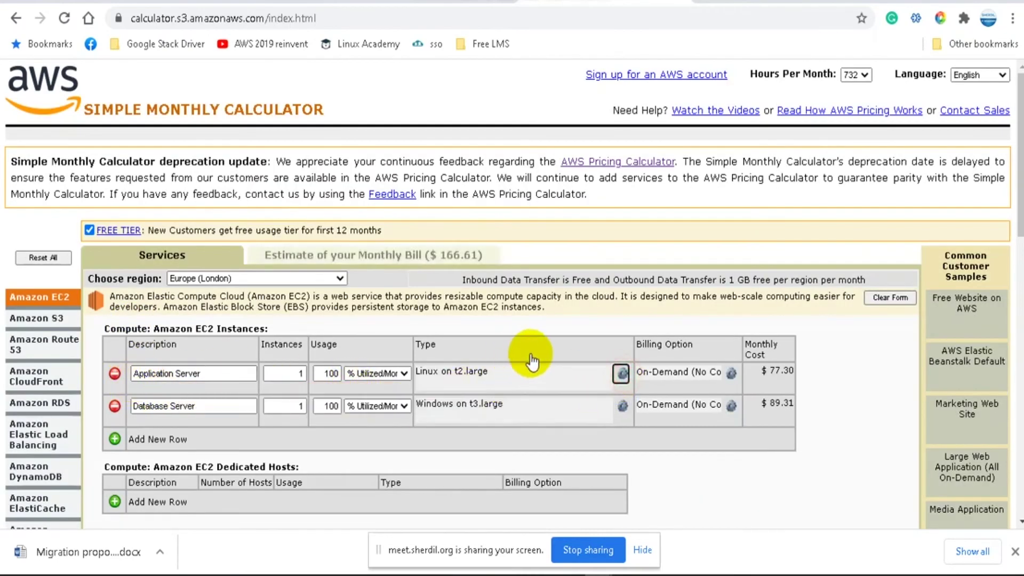
scroll(505, 328, down, 20)
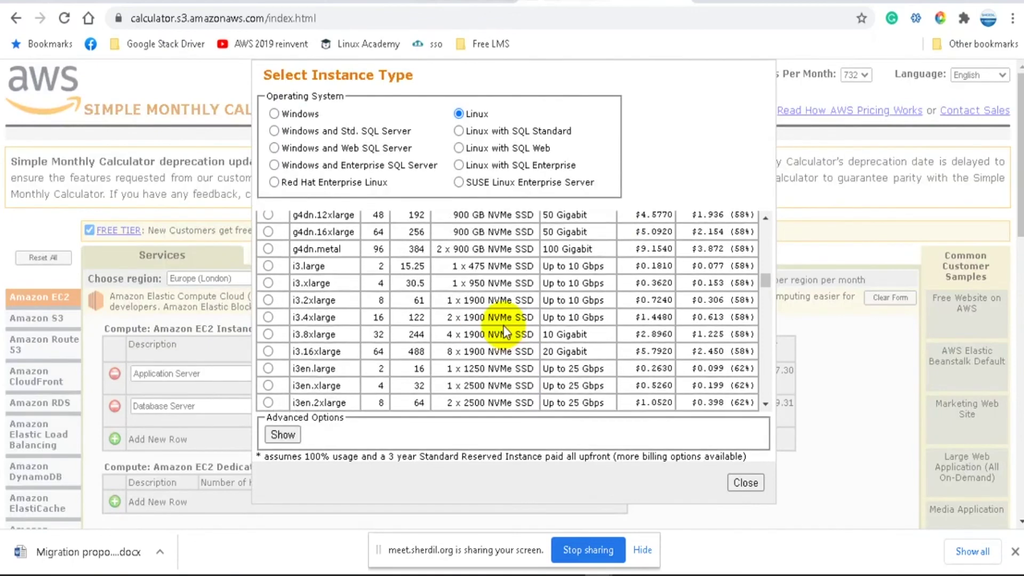
scroll(498, 325, down, 12)
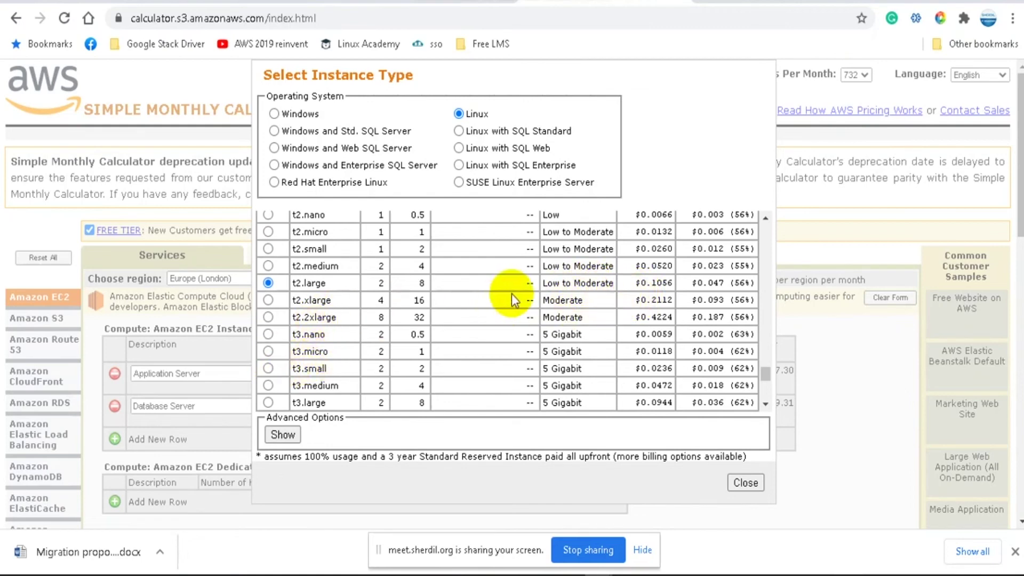
drag(642, 284, 665, 288)
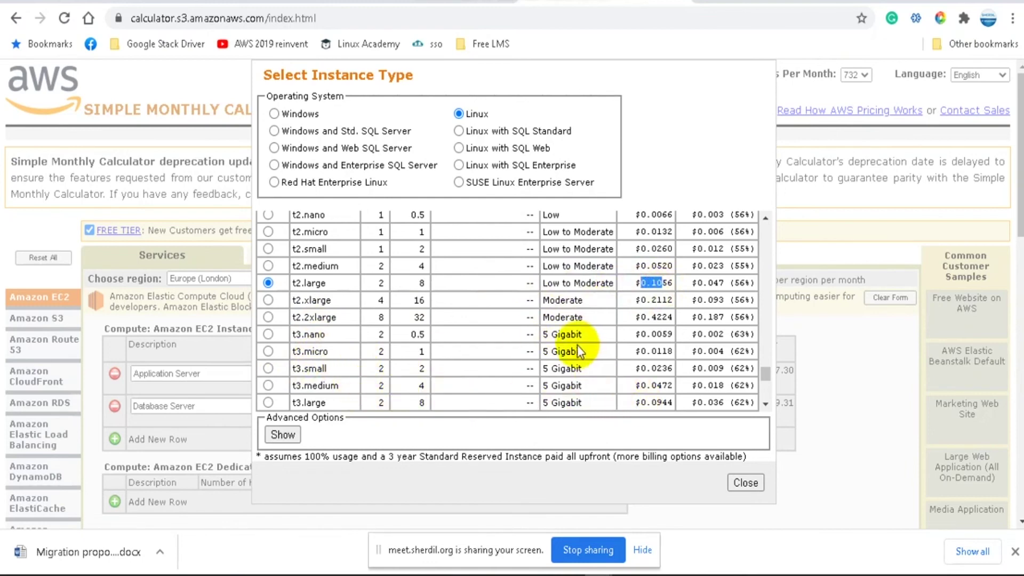
click(267, 403)
scroll(638, 402, down, 2)
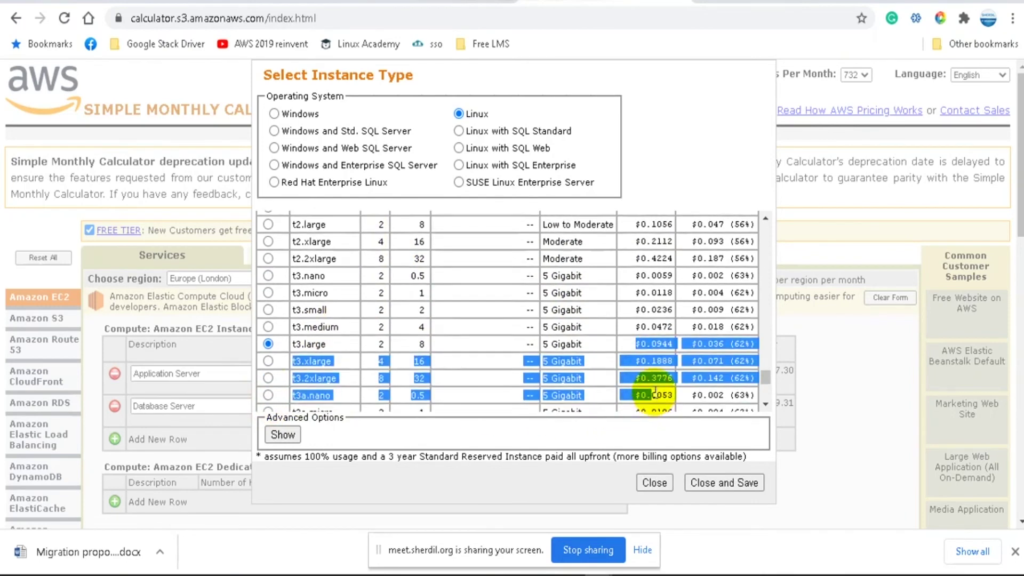
drag(641, 328, 662, 328)
scroll(568, 344, up, 2)
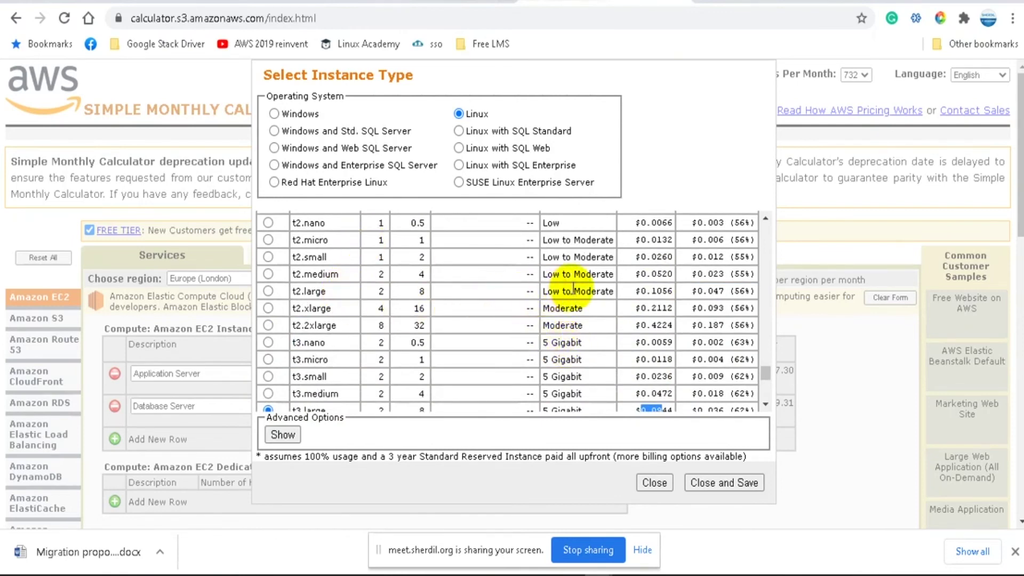
scroll(572, 326, down, 2)
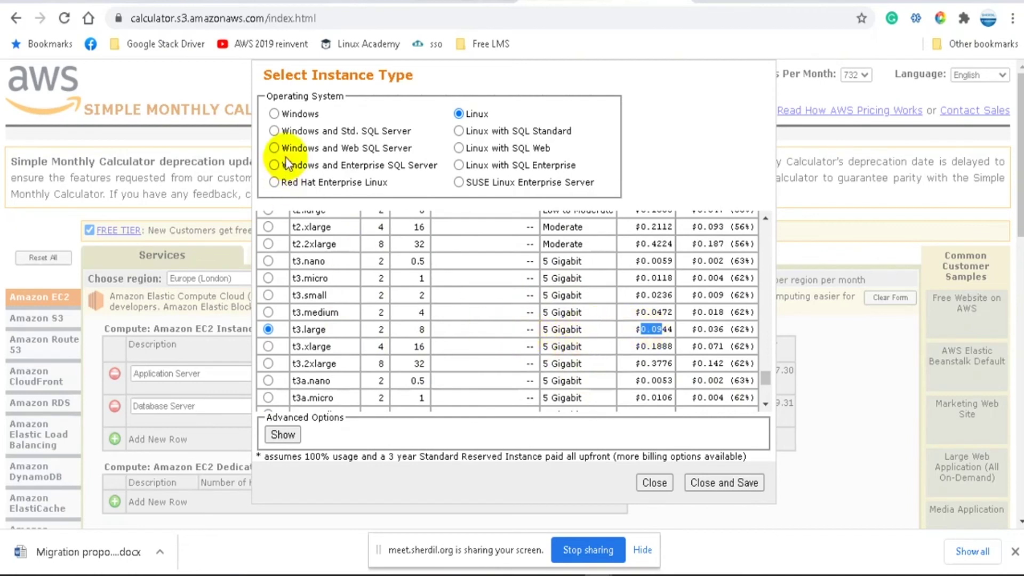
Step: Switch the Application Server's operating system to Windows, check the t2.large price for comparison, and save the t3.large selection
click(275, 115)
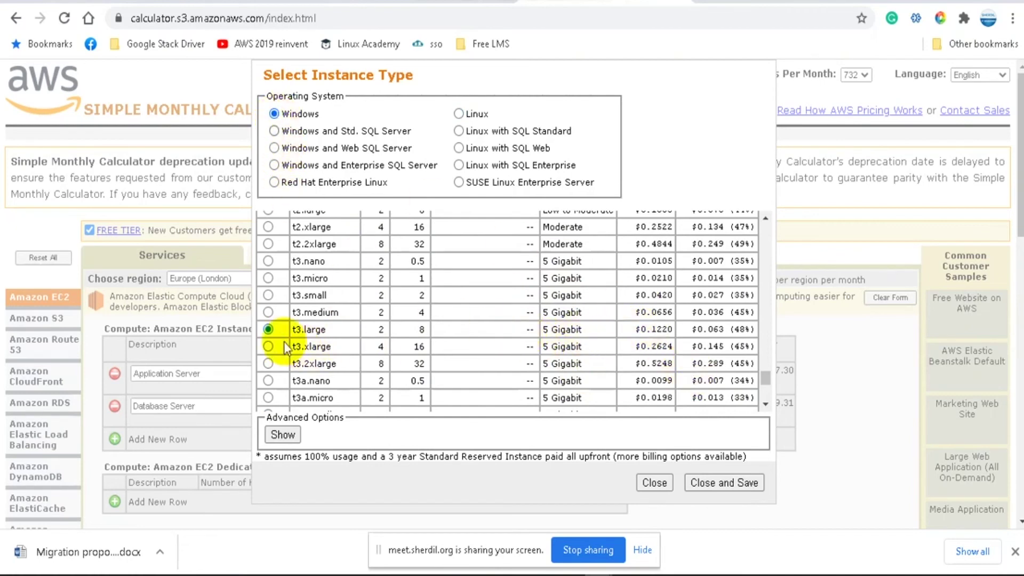
scroll(656, 336, up, 2)
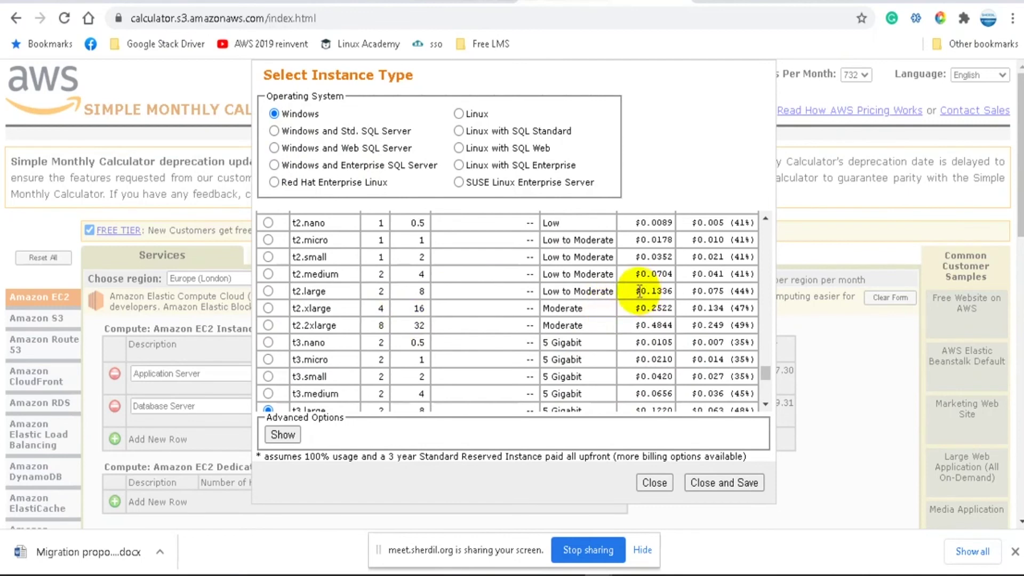
drag(639, 292, 661, 291)
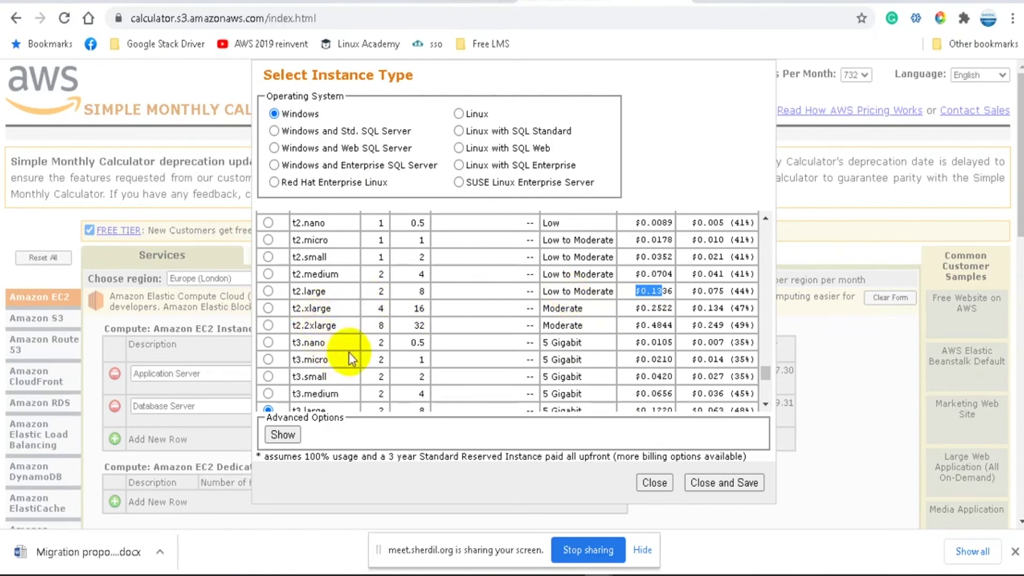
scroll(350, 353, down, 2)
click(718, 484)
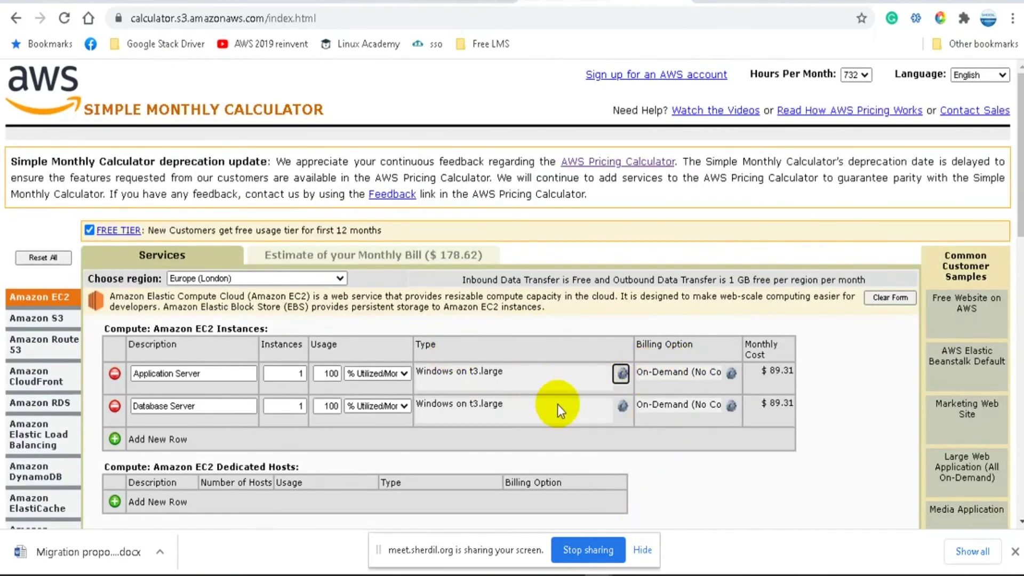
Step: Add an Amazon EBS volume row and copy the Application Server description into it
scroll(719, 431, down, 1)
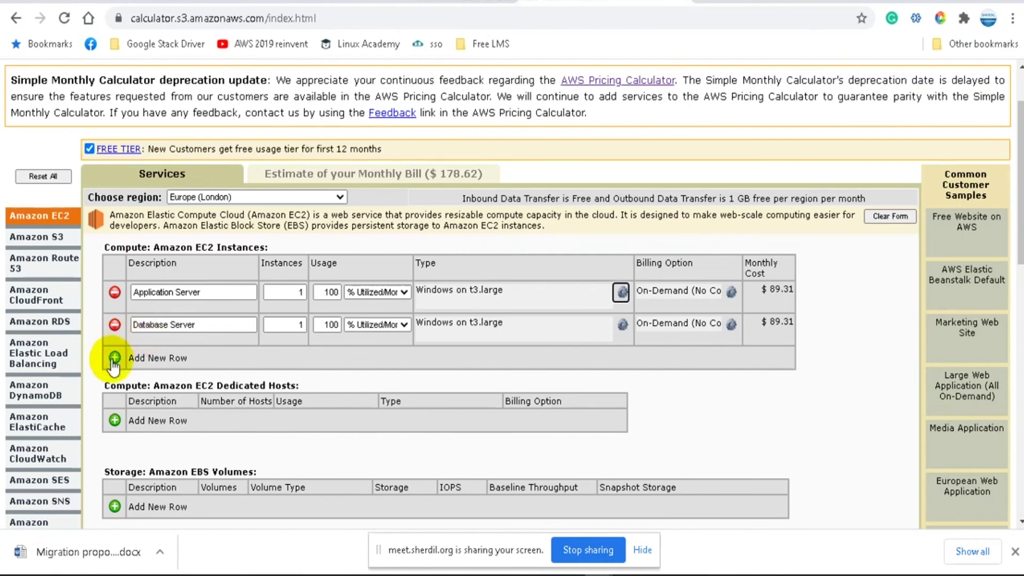
scroll(303, 388, down, 2)
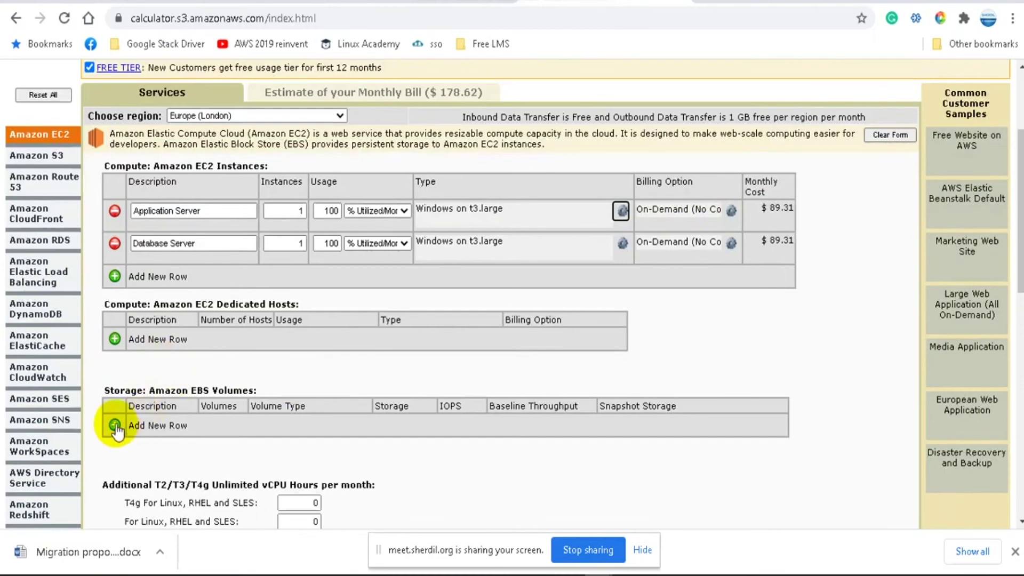
click(160, 425)
scroll(182, 340, down, 3)
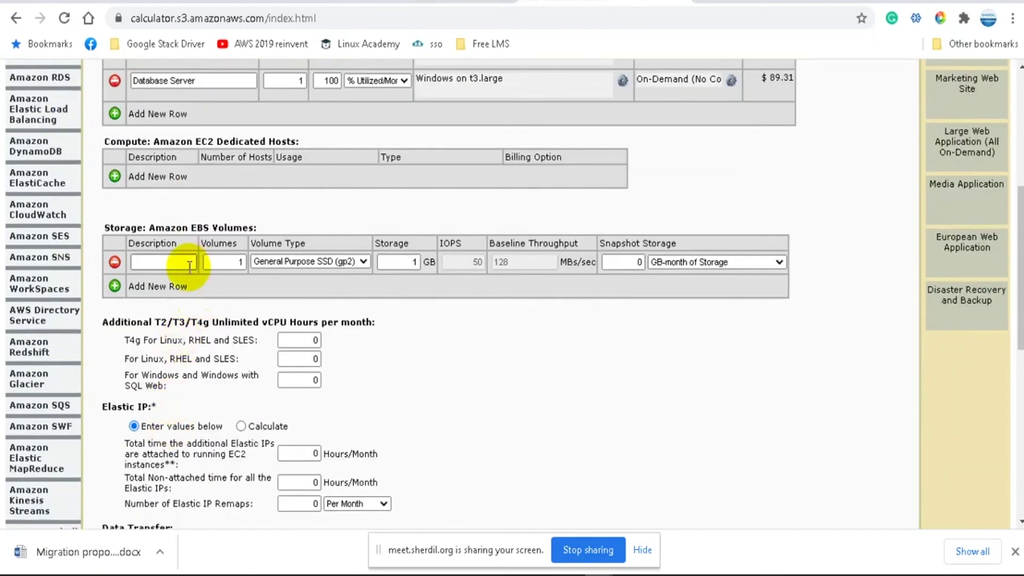
scroll(201, 114, up, 2)
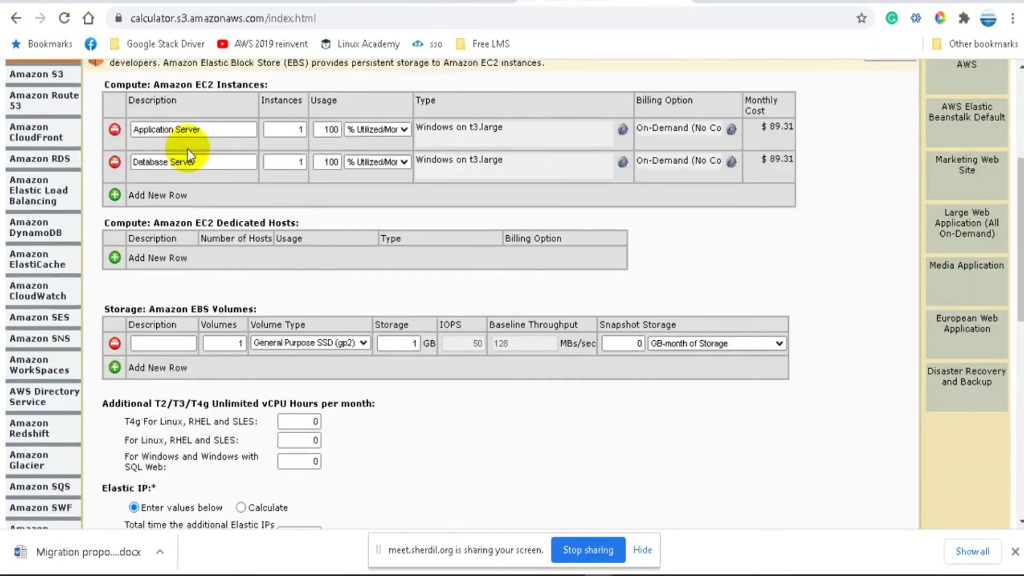
click(205, 130)
drag(206, 130, 107, 139)
key(ctrl+c)
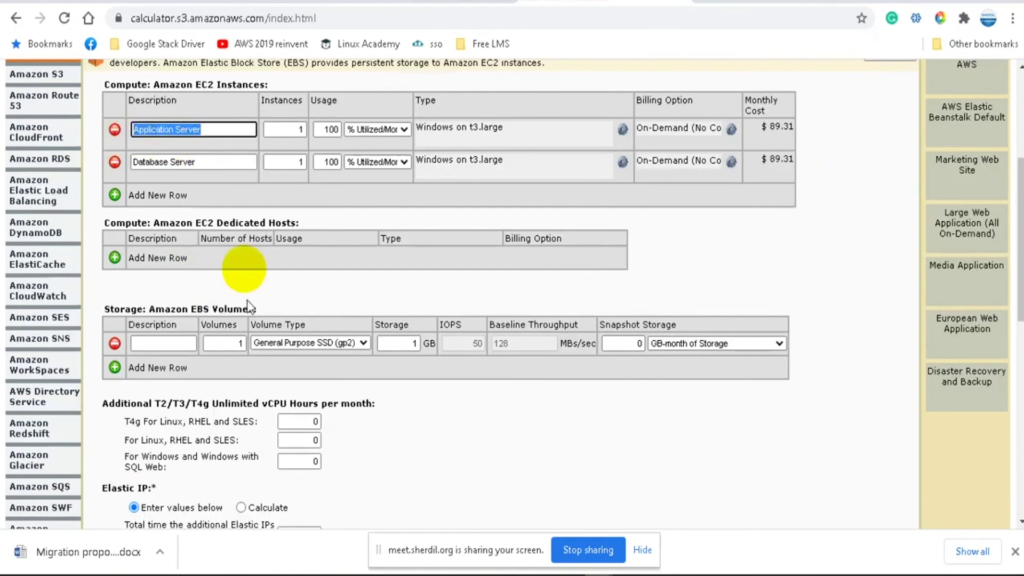
click(152, 348)
key(ctrl+v)
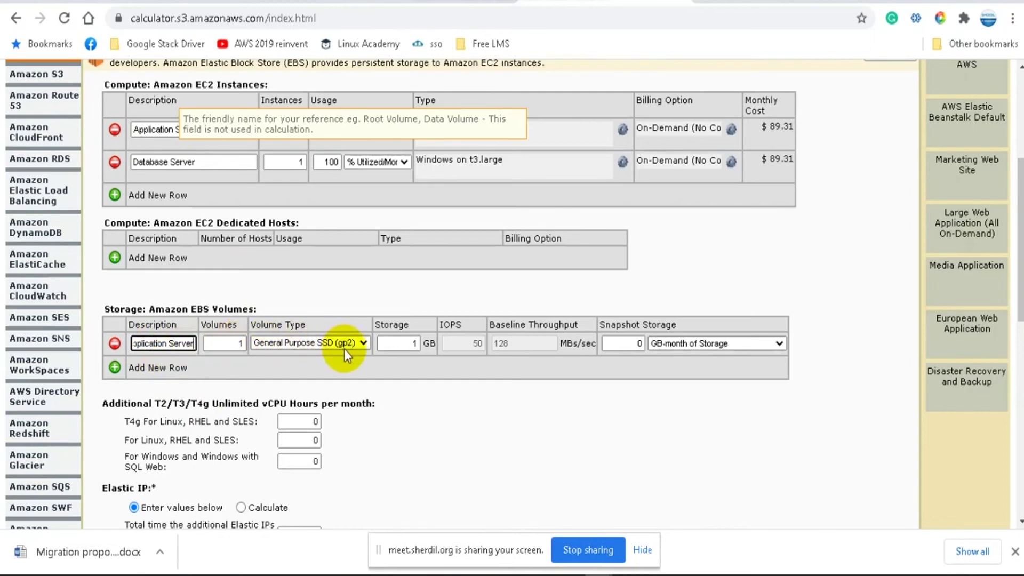
Step: Set the Application Server volume's storage to 1024 GB
double_click(411, 345)
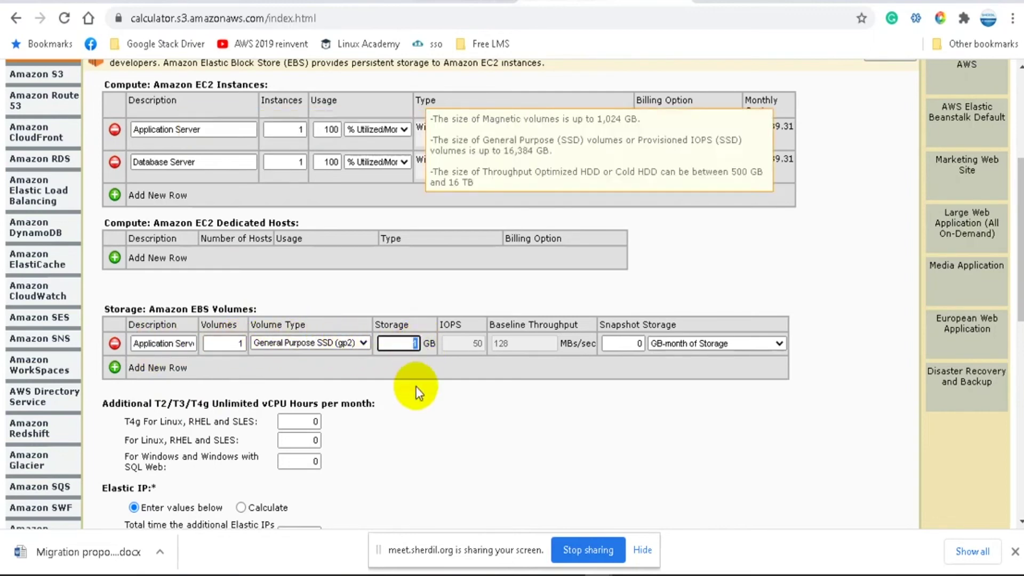
text(1024)
click(465, 297)
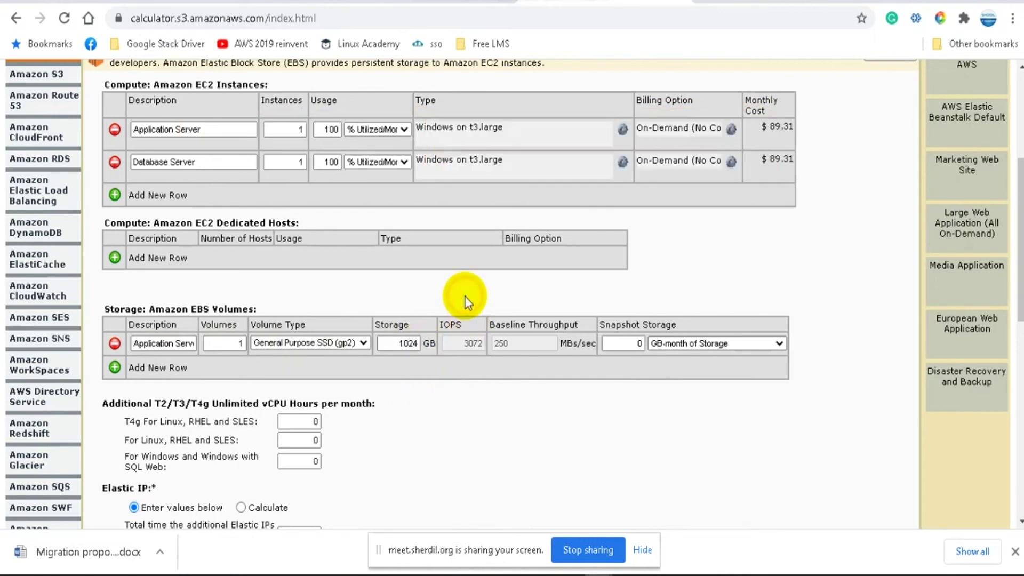
Step: Add a second Amazon EBS volume row described as Database
click(159, 367)
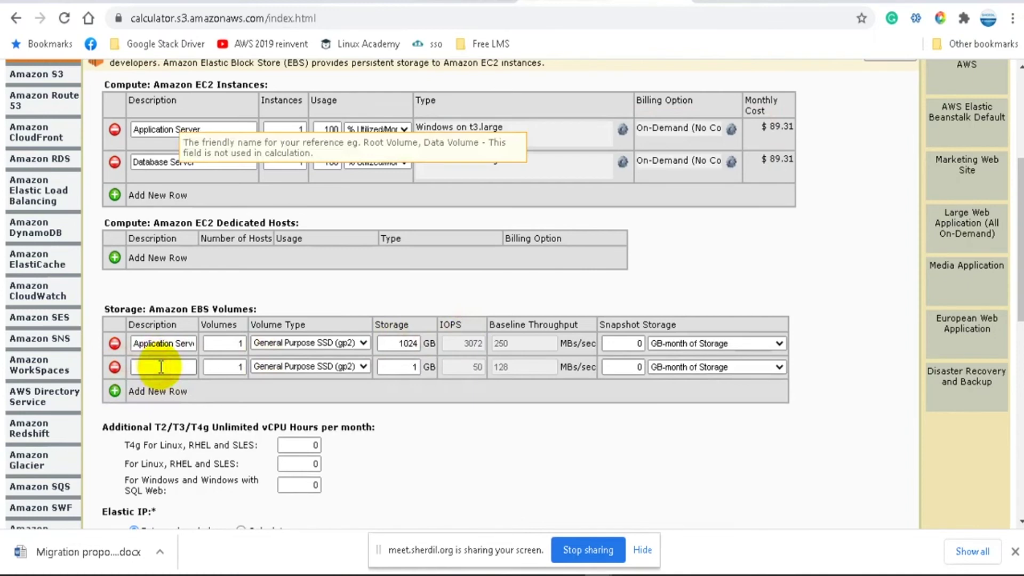
click(160, 367)
text(ase)
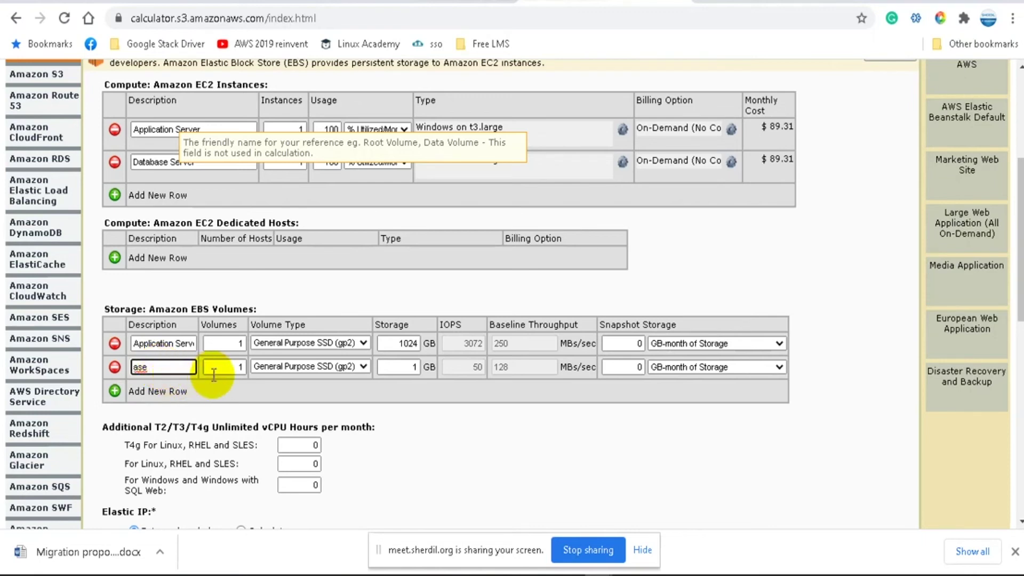
drag(157, 366, 133, 367)
text(Da)
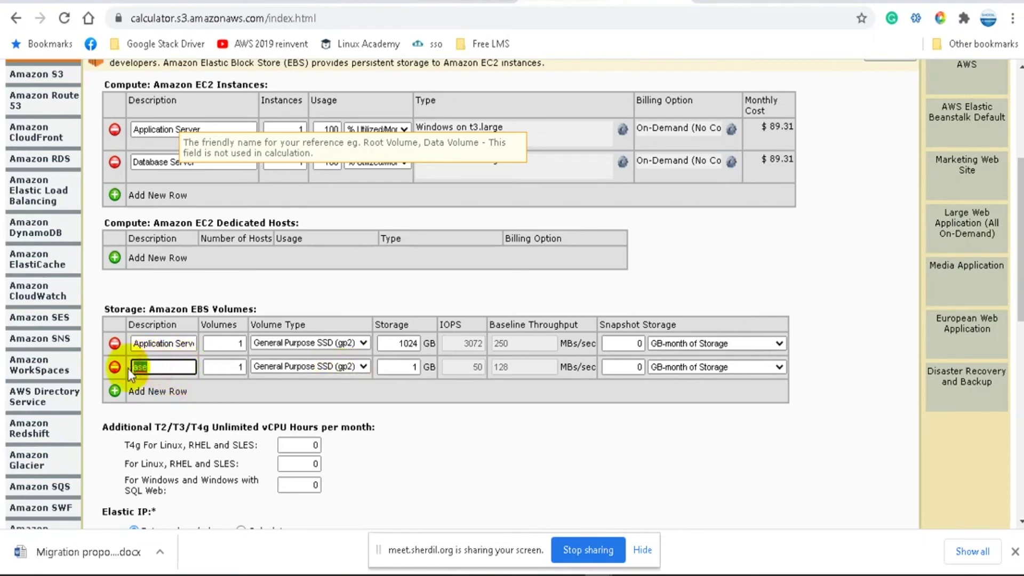
text(tabase)
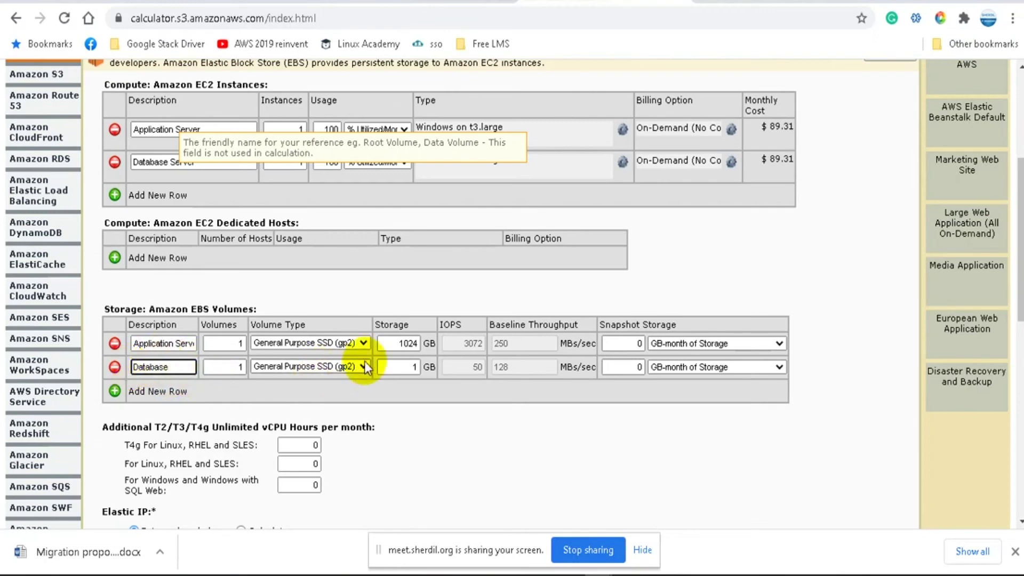
Step: Set the Database volume's storage to 1024 GB
click(405, 367)
text(102)
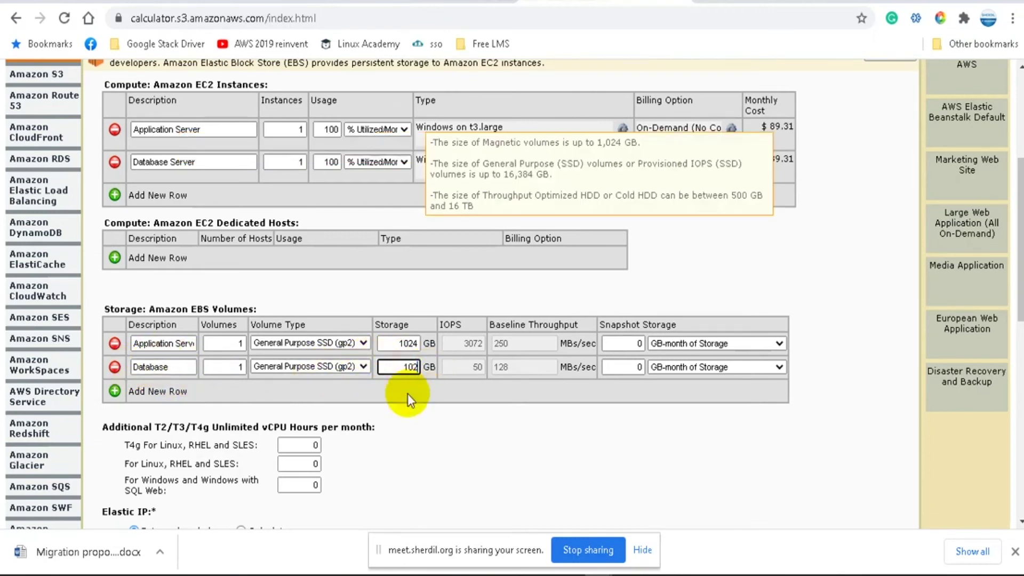
text(4)
click(549, 414)
Step: Set the Amazon EC2 Data Transfer Out to 500 GB/Month
scroll(546, 415, down, 2)
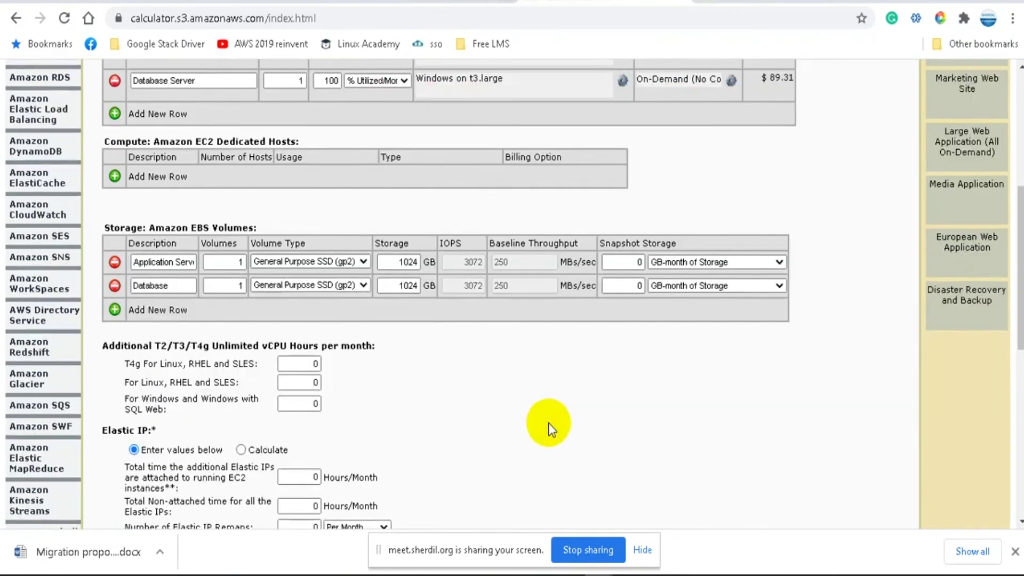
scroll(174, 344, down, 2)
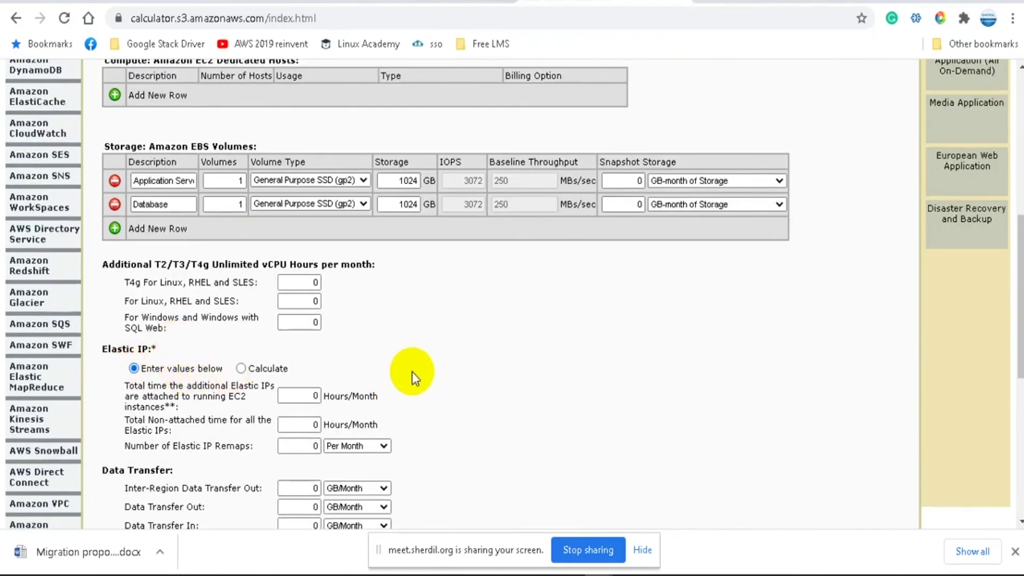
scroll(374, 352, down, 4)
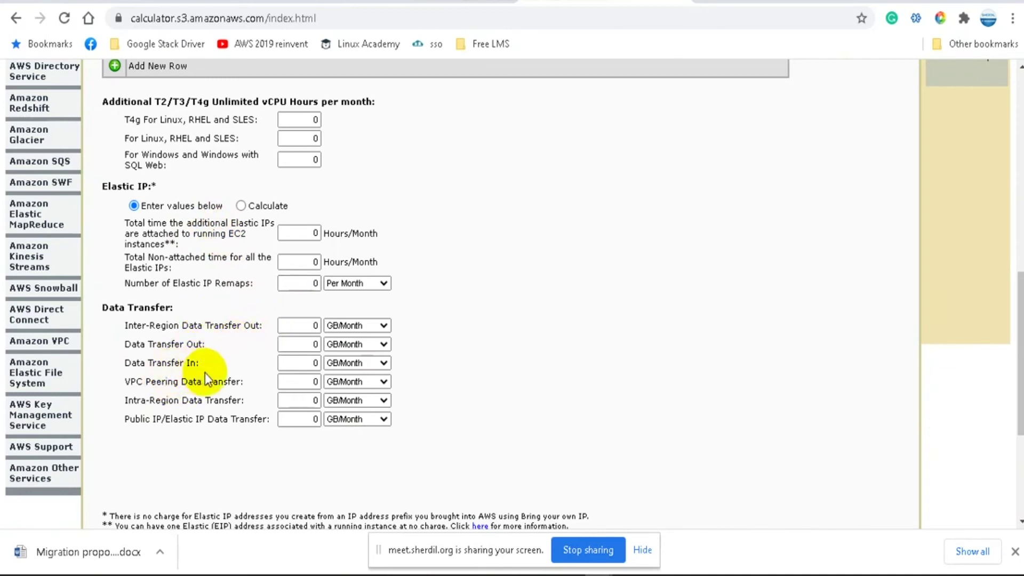
click(303, 344)
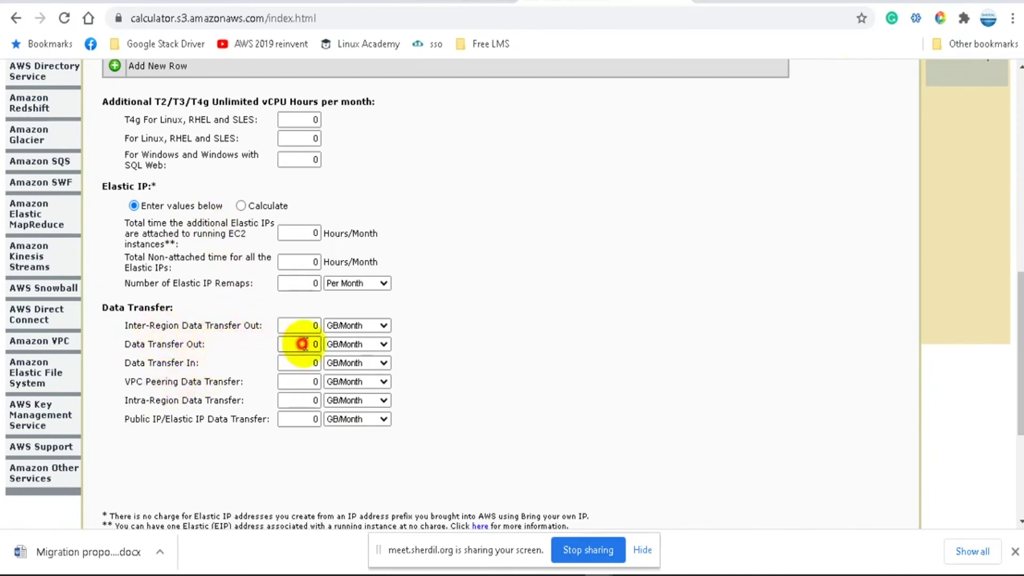
key(BackSpace)
text(500)
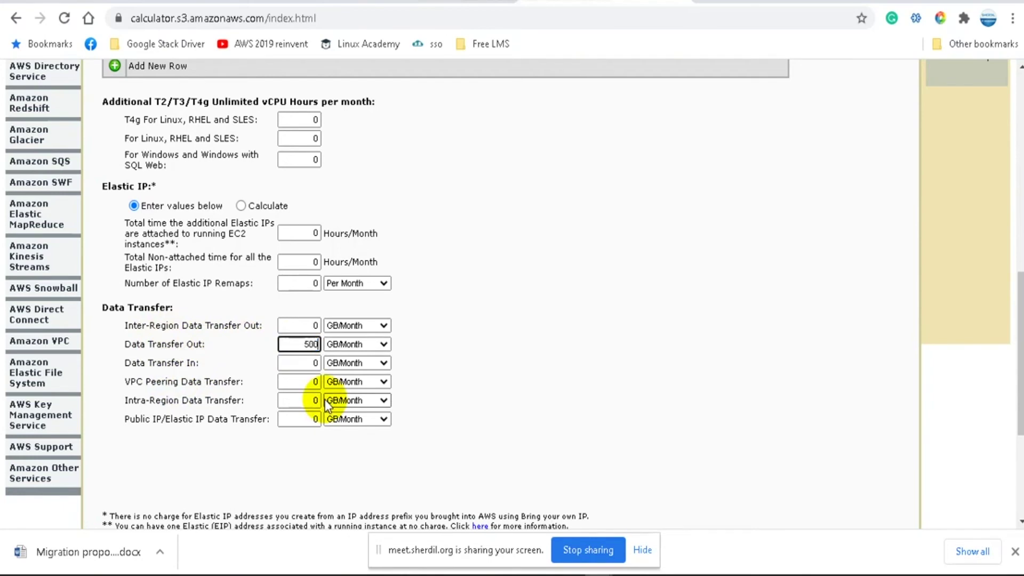
click(495, 307)
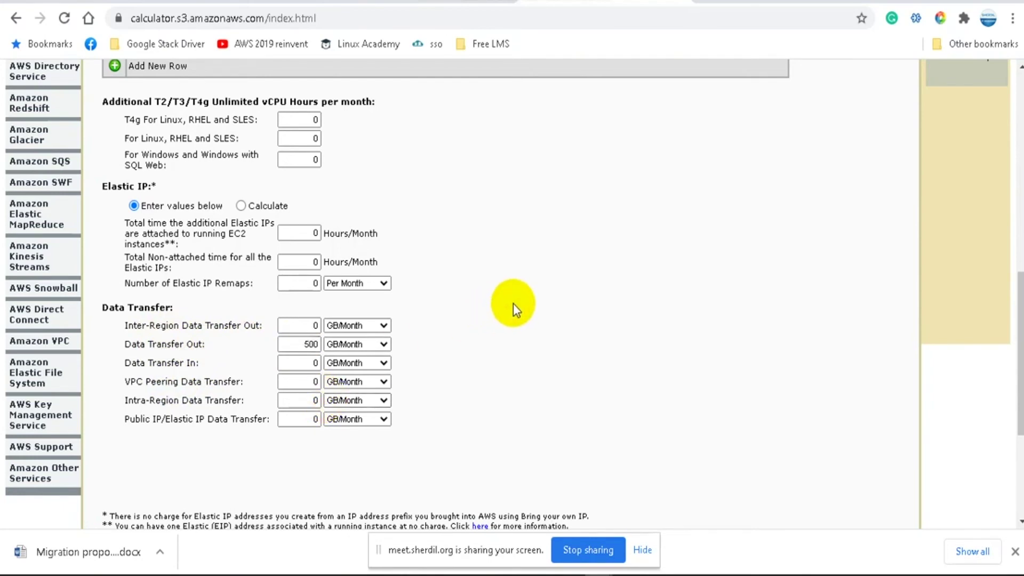
Step: Open the Amazon S3 service and set its S3 Standard storage to 2048 GB
scroll(513, 303, down, 3)
scroll(513, 303, up, 15)
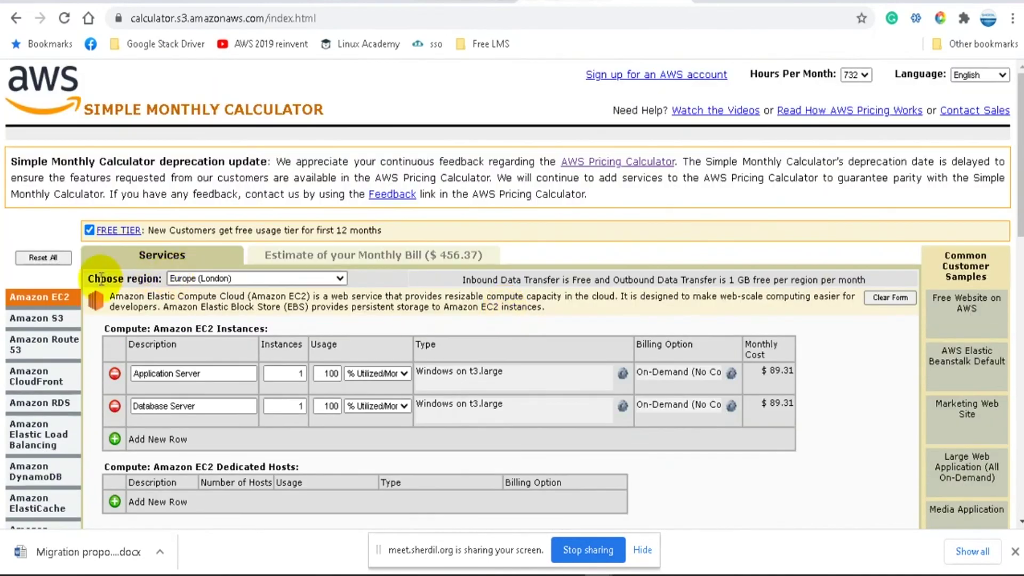
scroll(276, 352, down, 2)
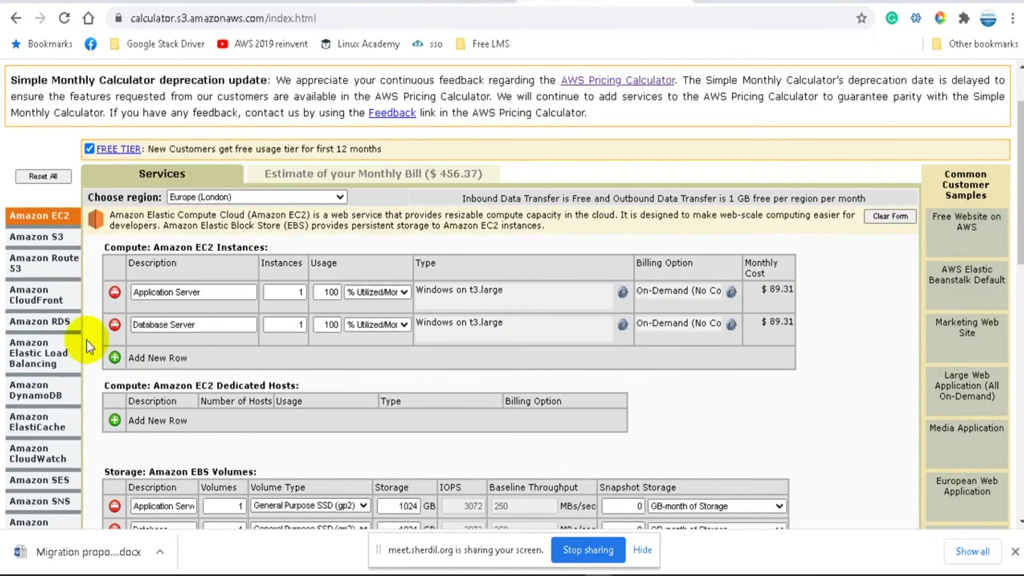
click(36, 238)
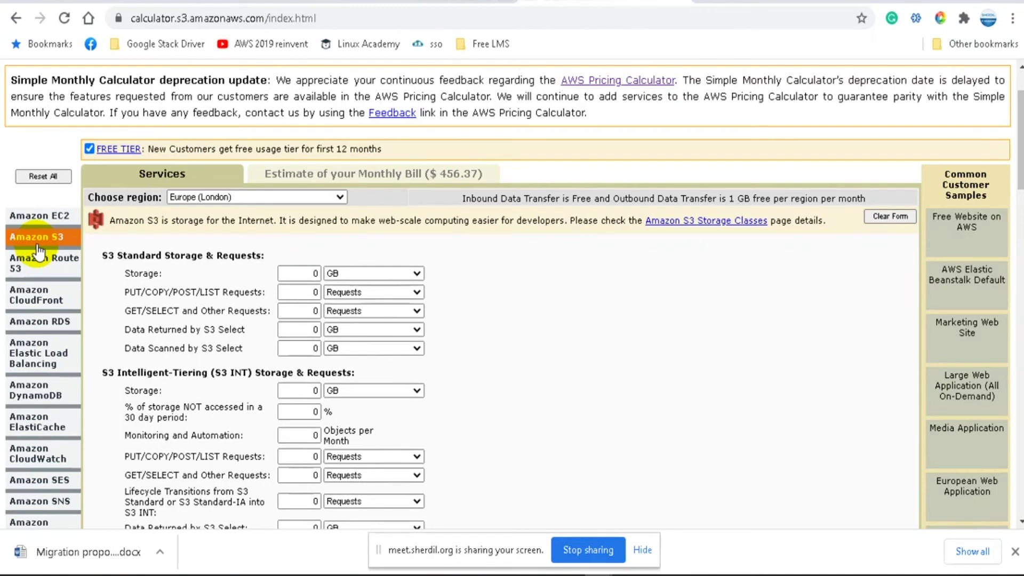
click(316, 273)
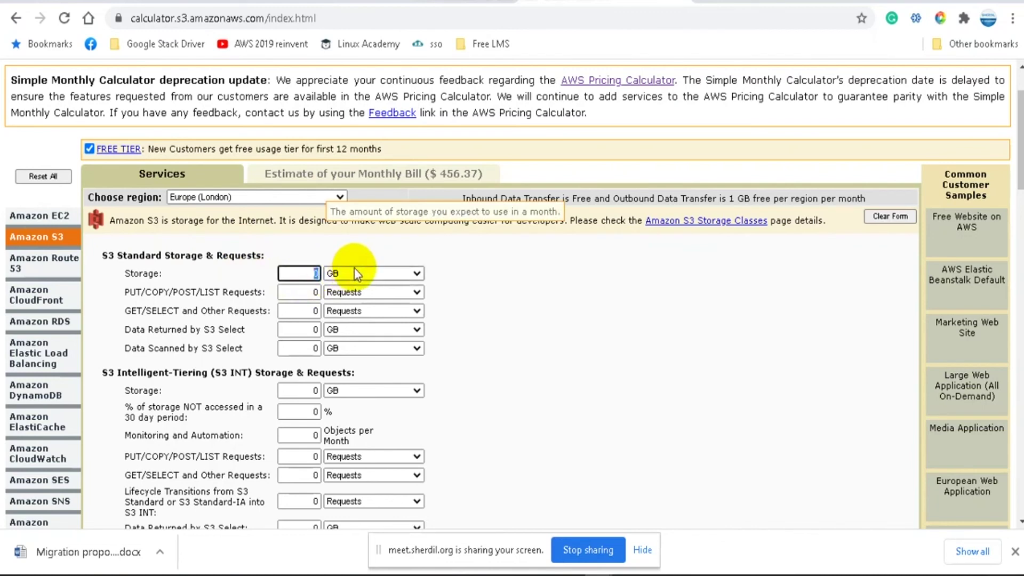
text(2048)
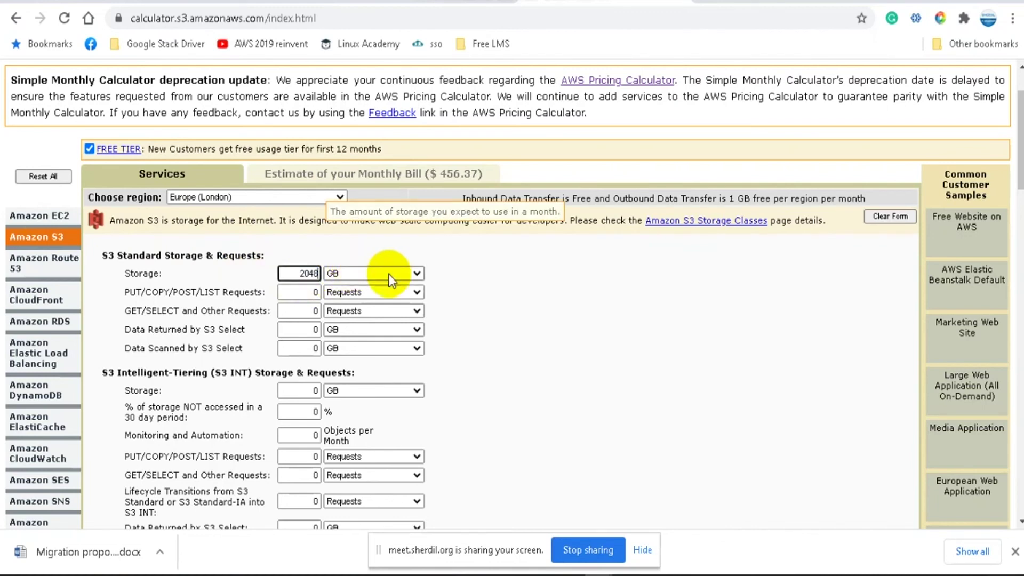
Step: Open the Amazon CloudFront service and set its Data Transfer Out to 500 GB/Month
click(496, 297)
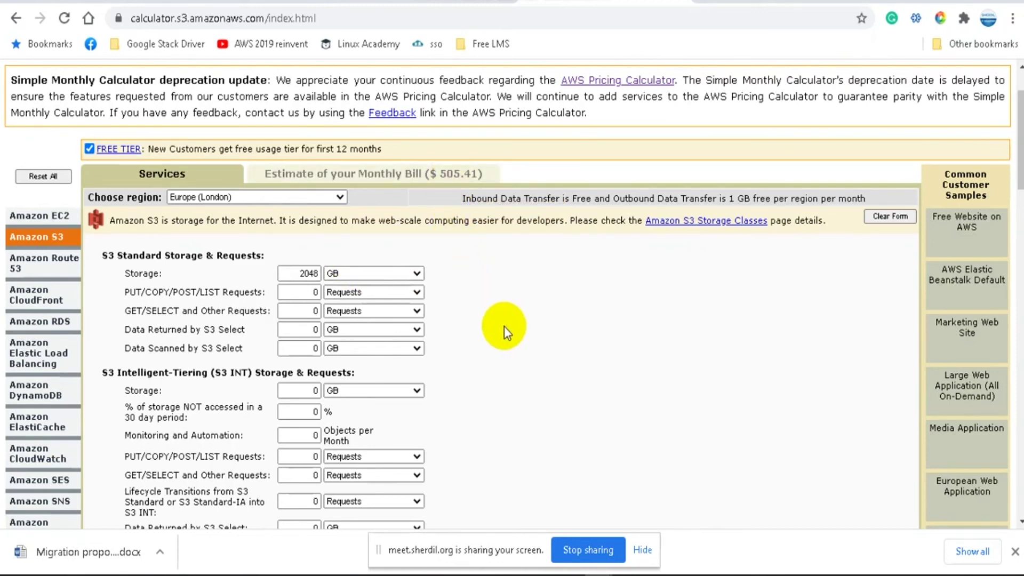
scroll(504, 325, down, 2)
scroll(506, 325, down, 4)
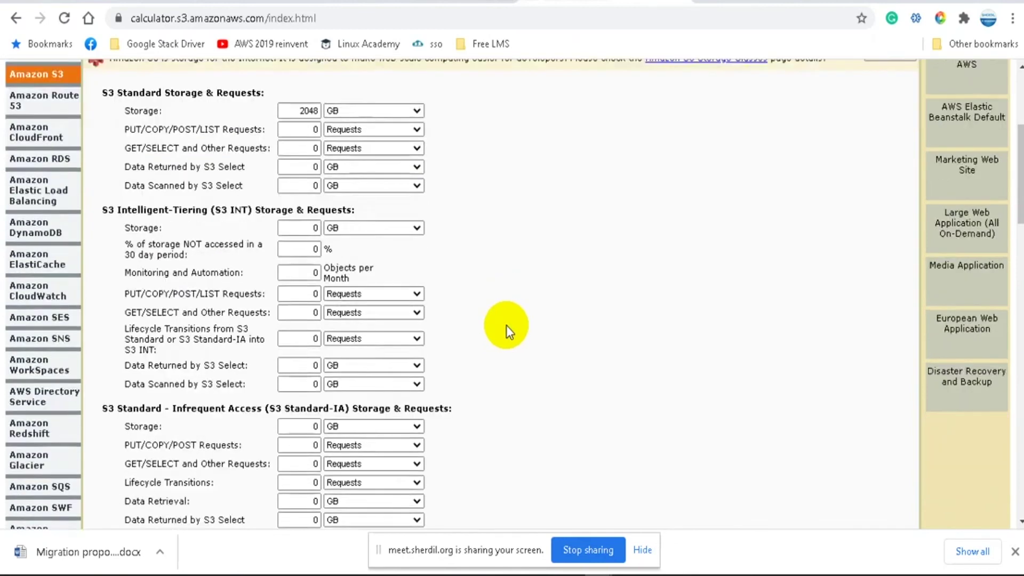
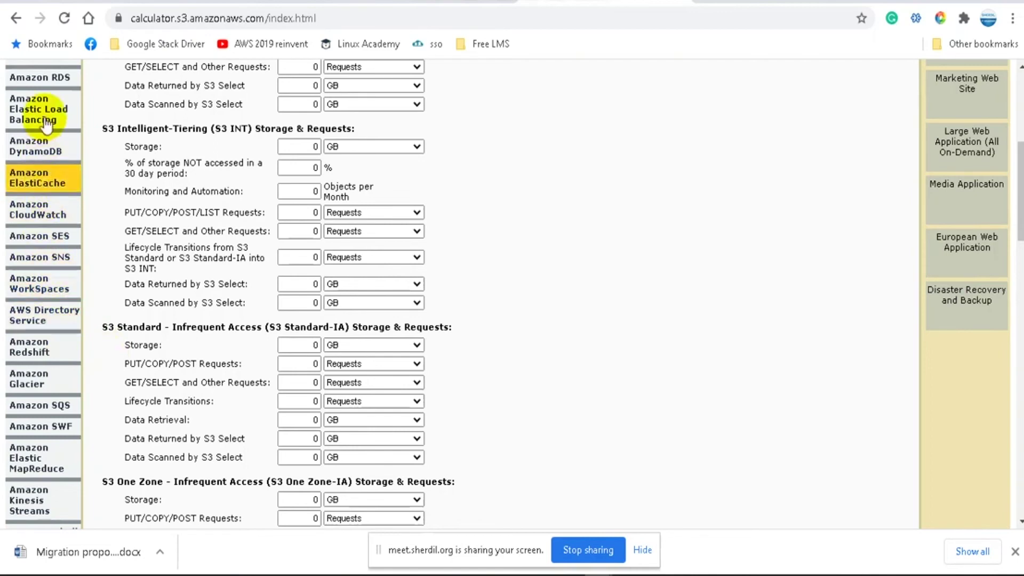
scroll(62, 213, up, 1)
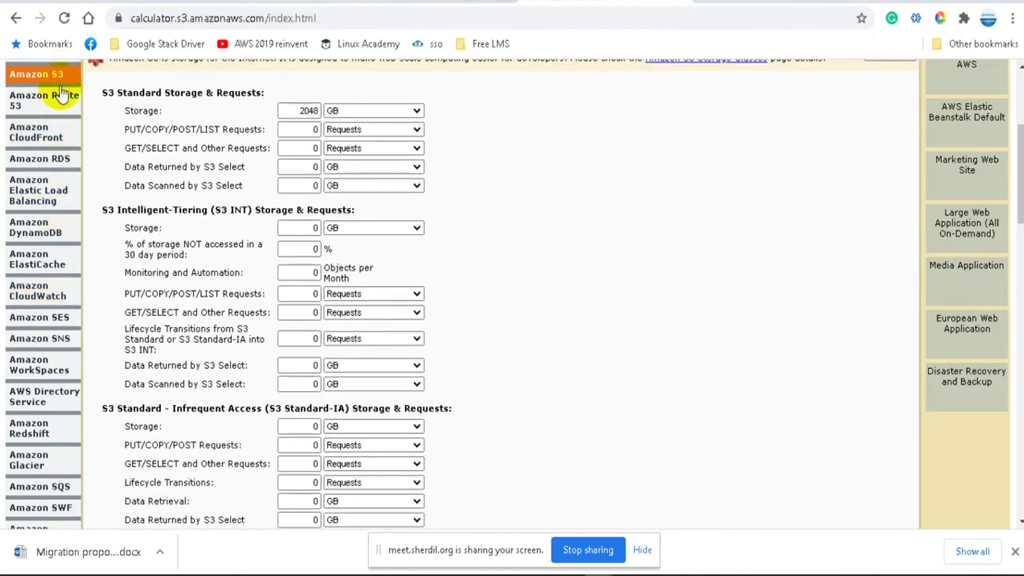
scroll(62, 95, up, 1)
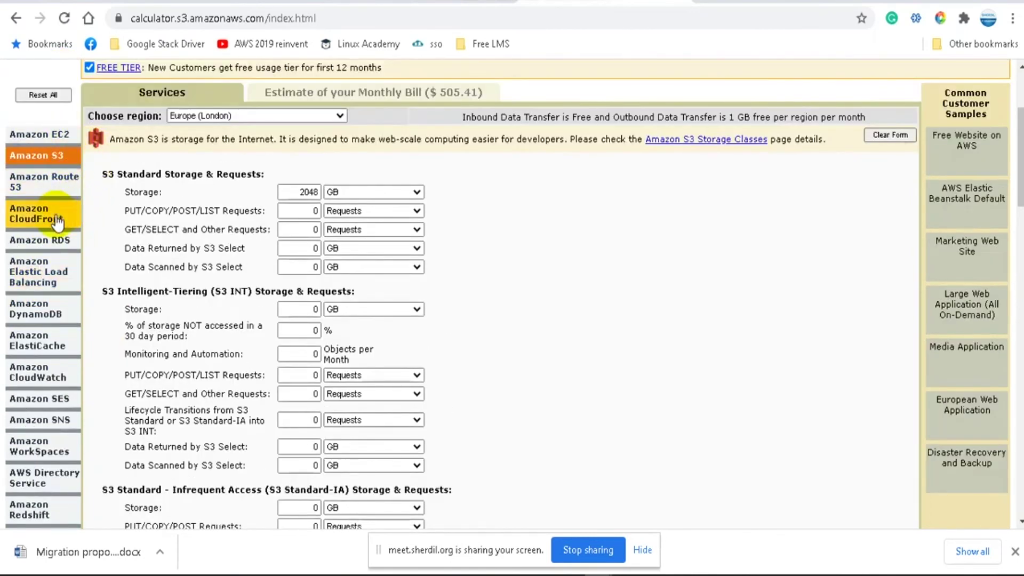
click(57, 222)
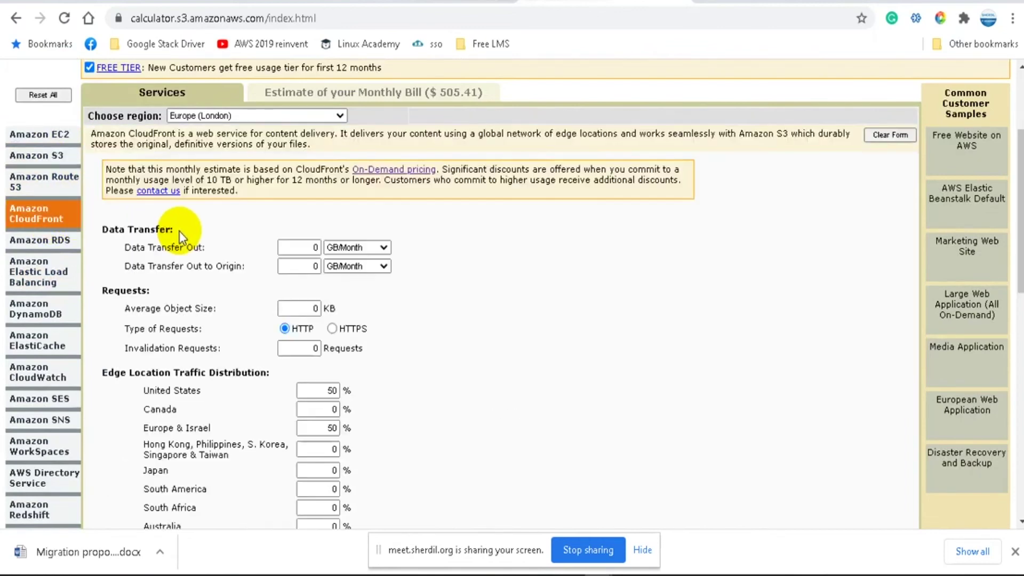
double_click(313, 247)
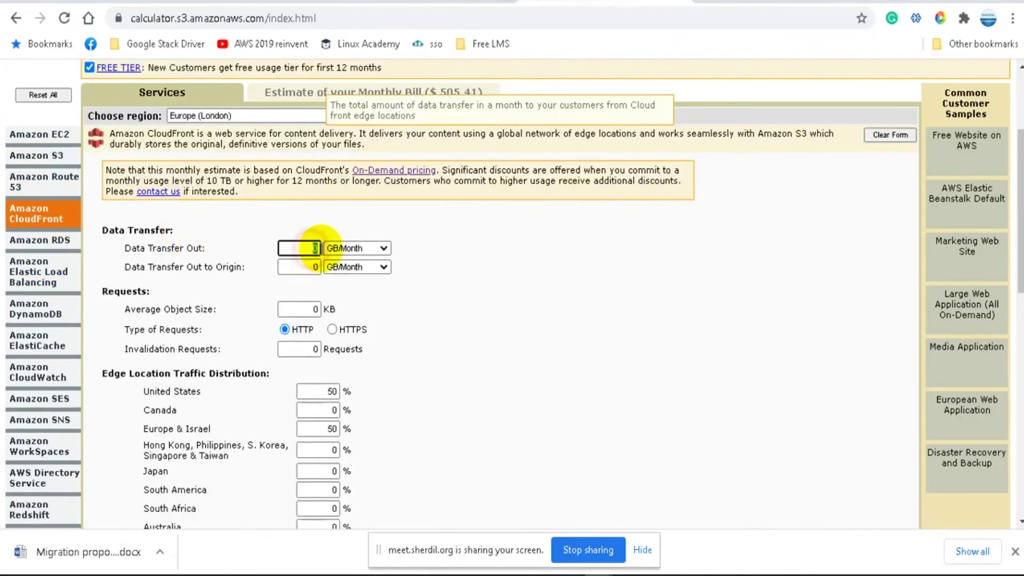
text(500)
click(447, 319)
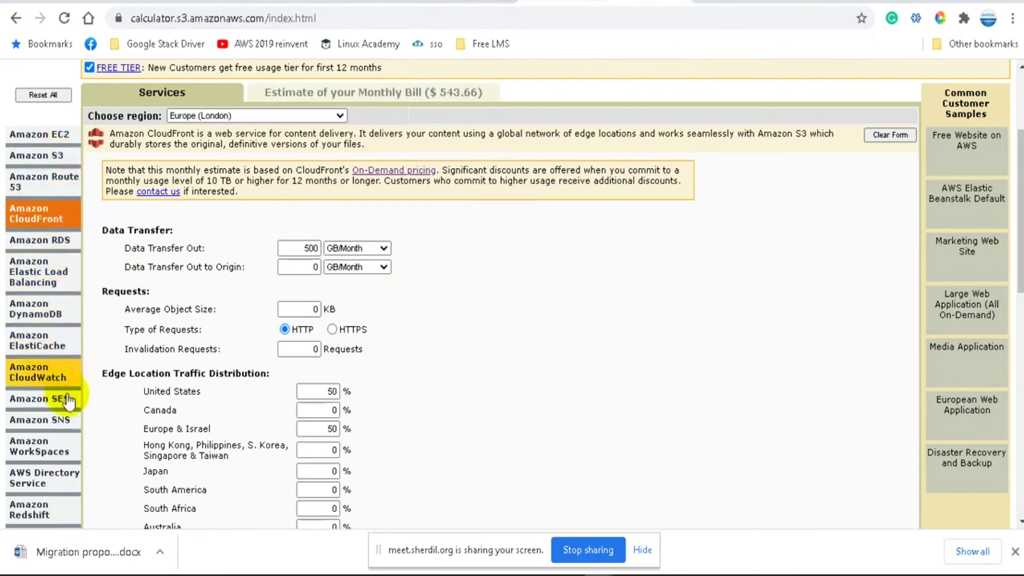
Step: Open the AWS Key Management Service and set the number of customer managed Customer Master Keys to 2
scroll(70, 411, down, 9)
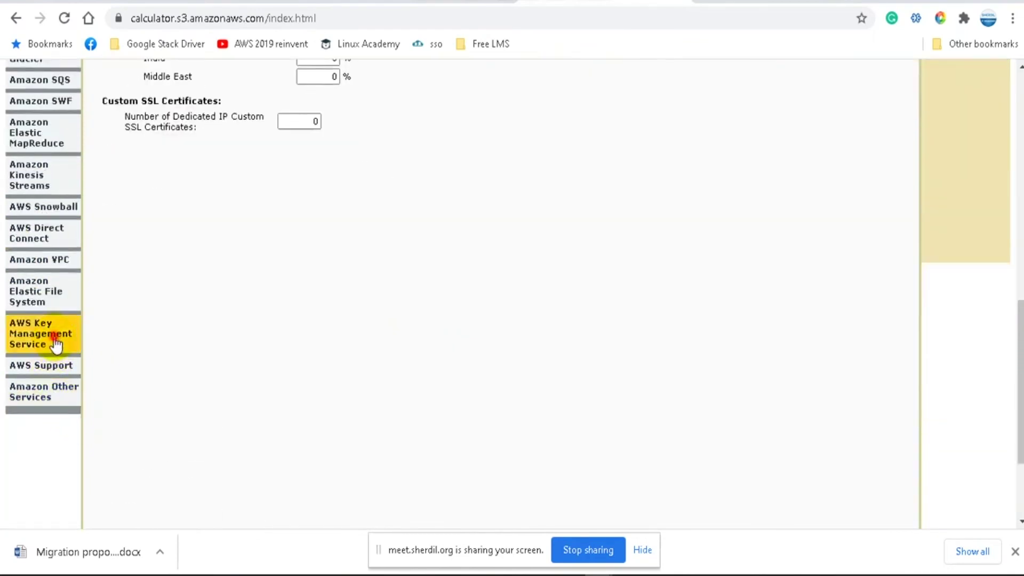
click(24, 340)
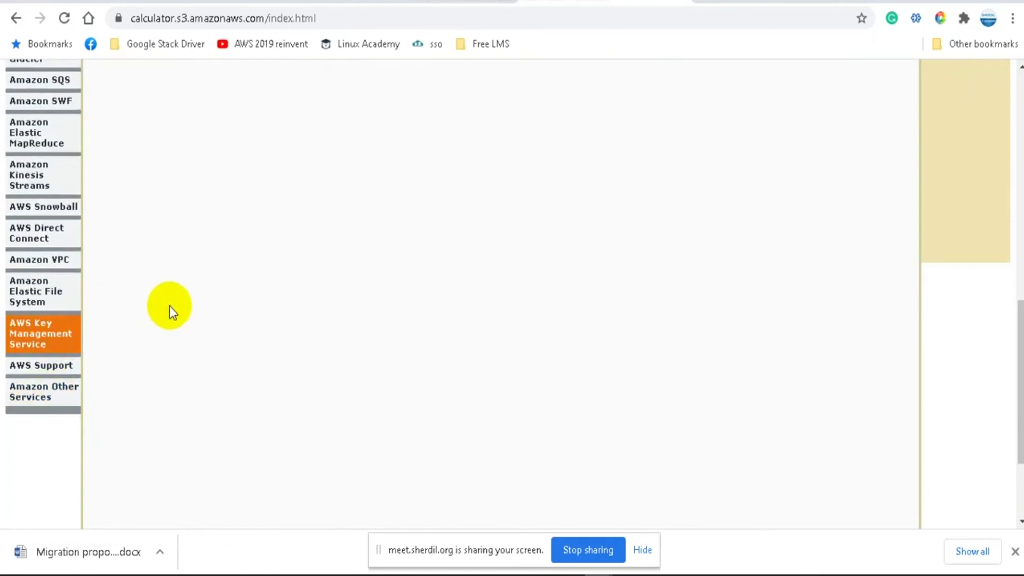
scroll(168, 306, up, 9)
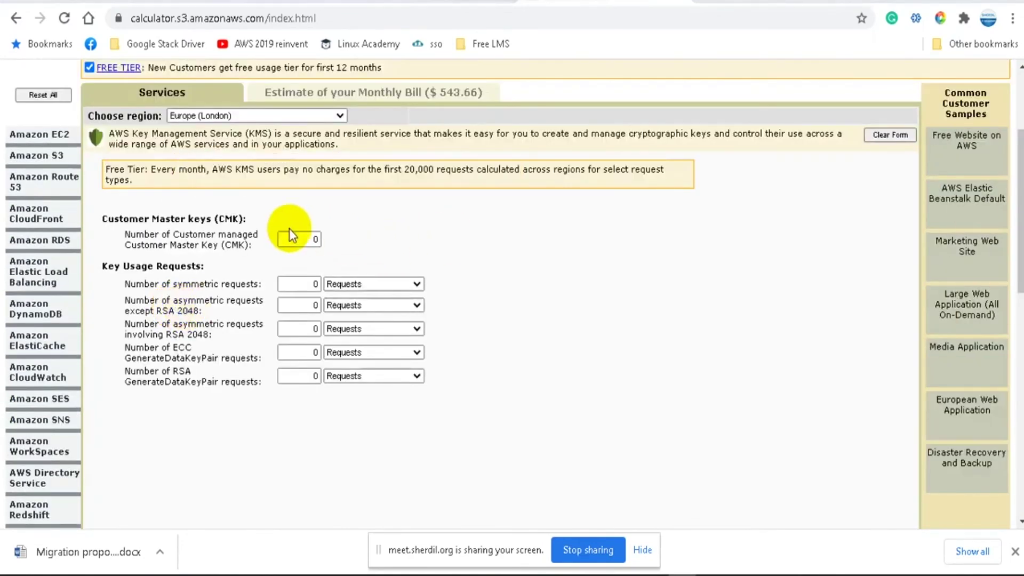
double_click(320, 240)
click(467, 247)
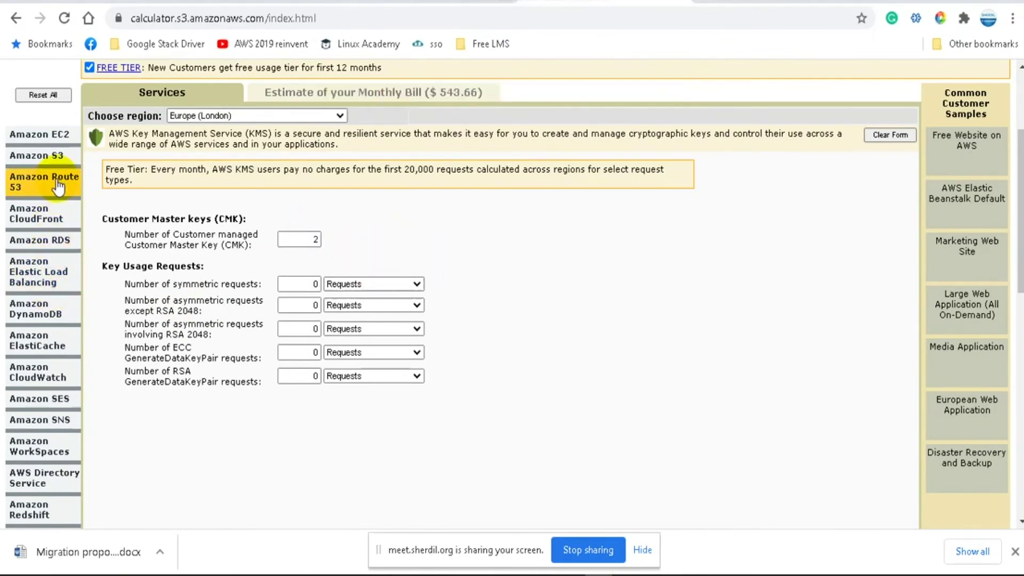
Step: Open the Amazon Elastic Load Balancing service and set the number of Classic LBs to 1
click(46, 270)
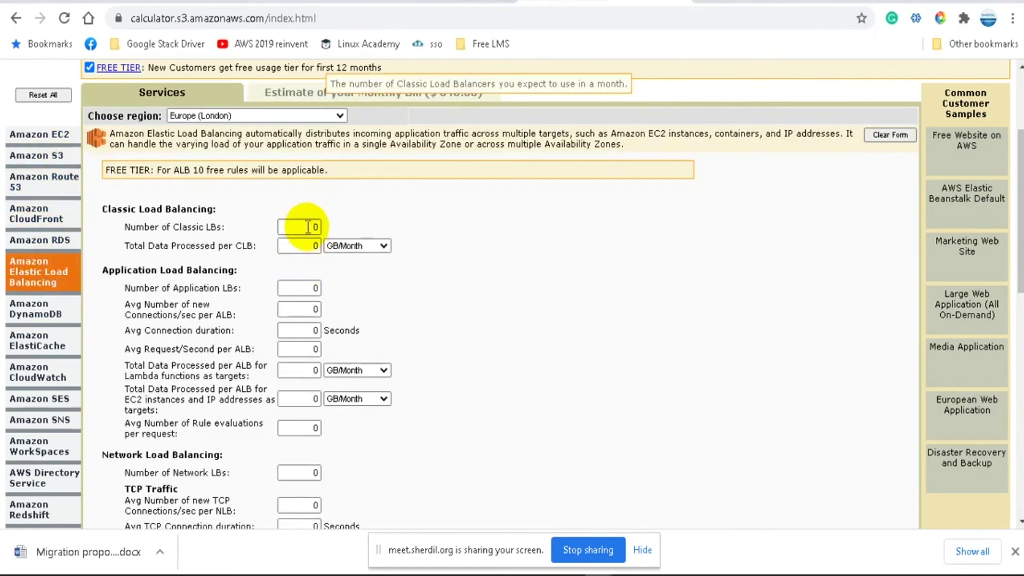
click(313, 228)
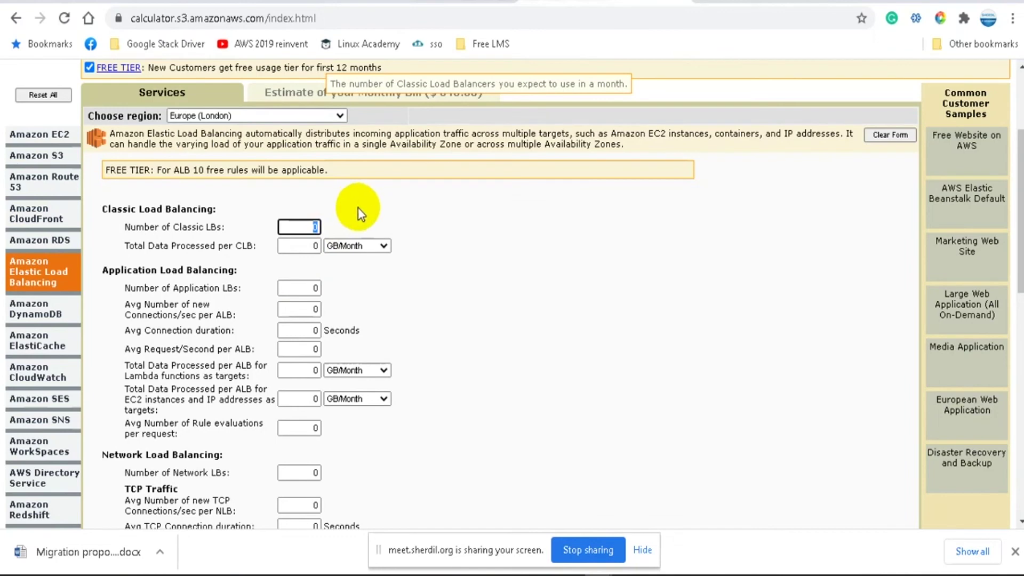
text(1)
click(462, 264)
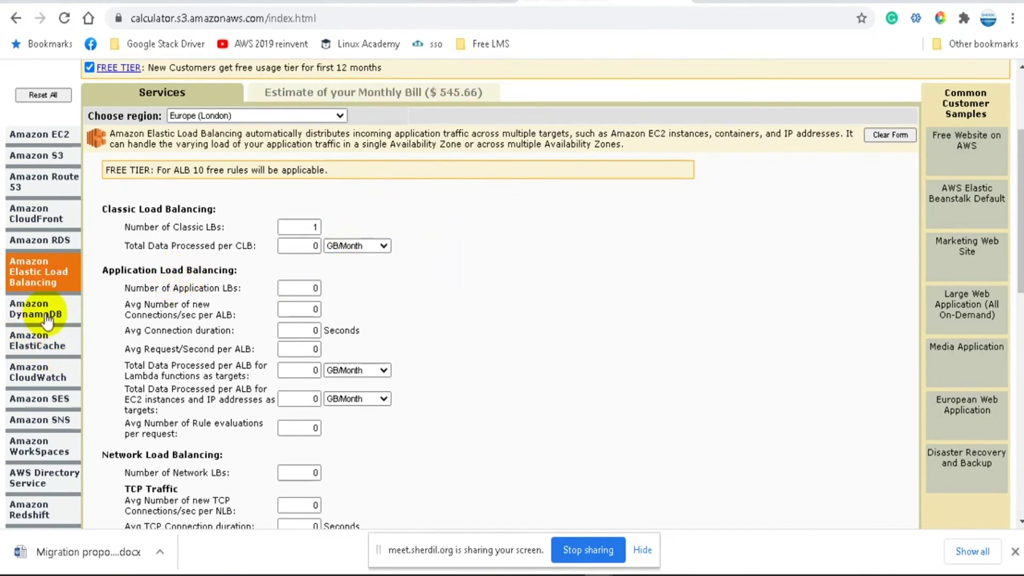
Step: Open the Amazon Route 53 service and set the number of Hosted Zones to 1
click(47, 186)
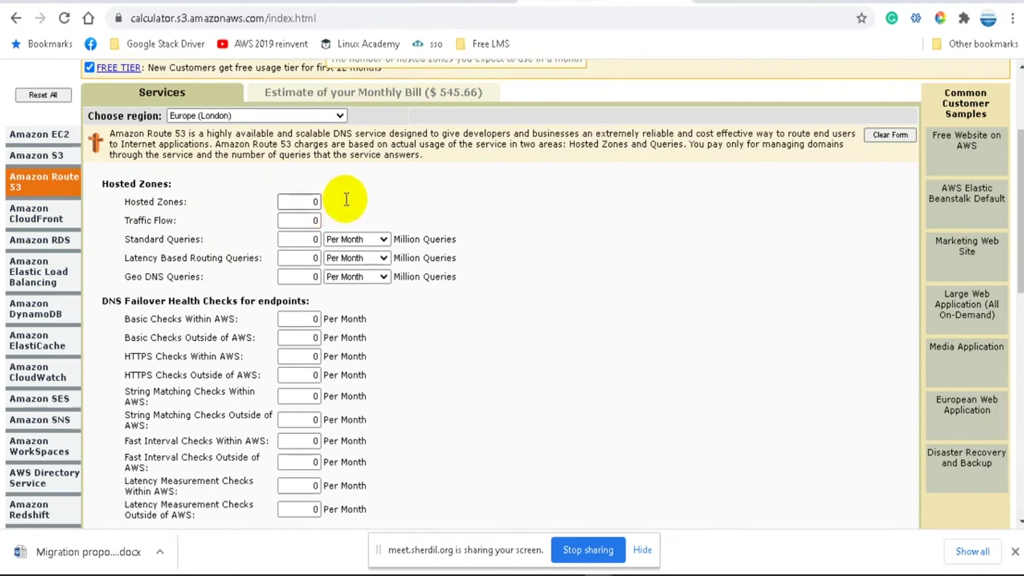
click(315, 202)
click(513, 205)
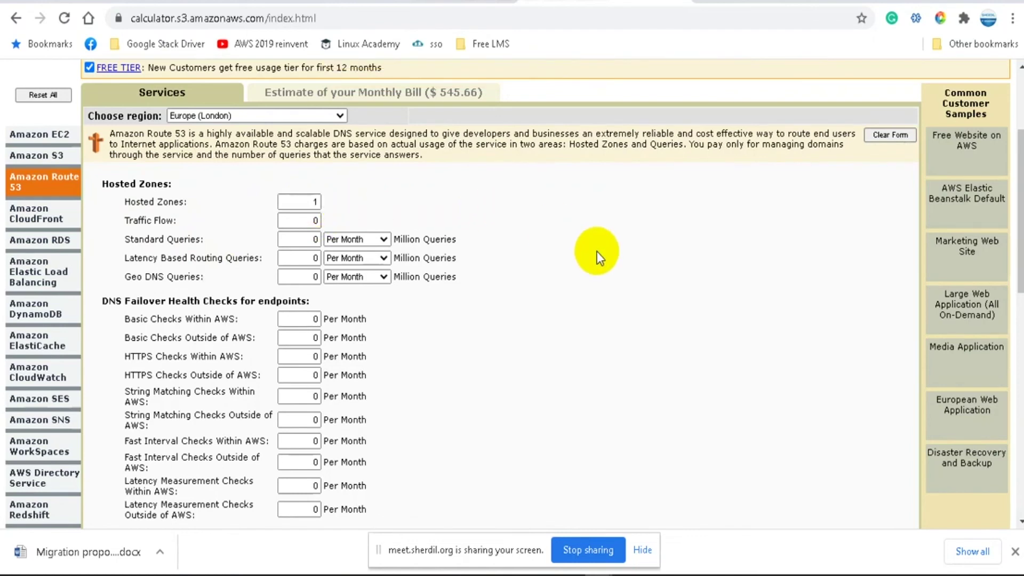
Step: Open the Amazon CloudWatch service and set the number of dashboards to 1 per month
scroll(597, 255, up, 3)
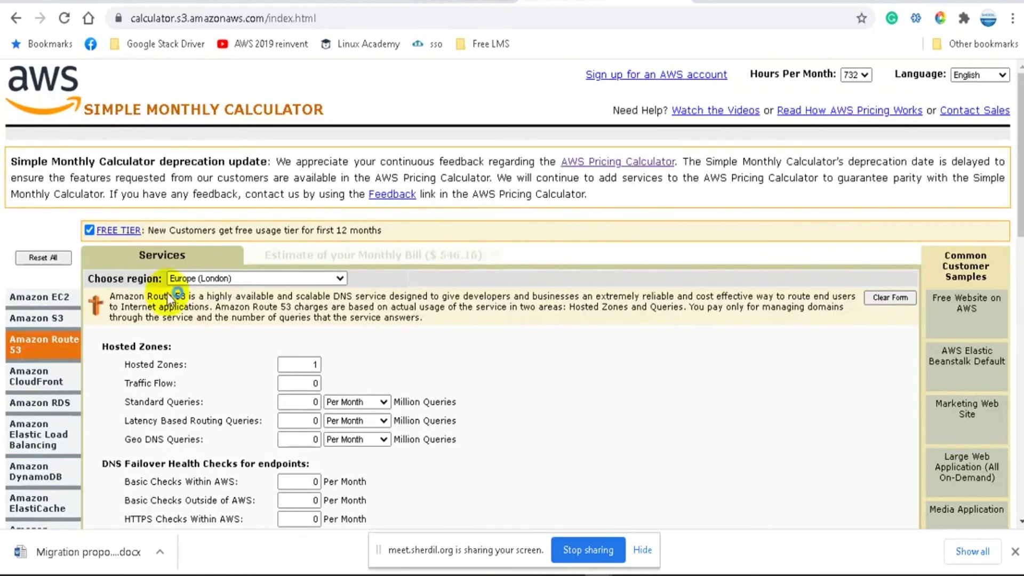
scroll(40, 341, down, 2)
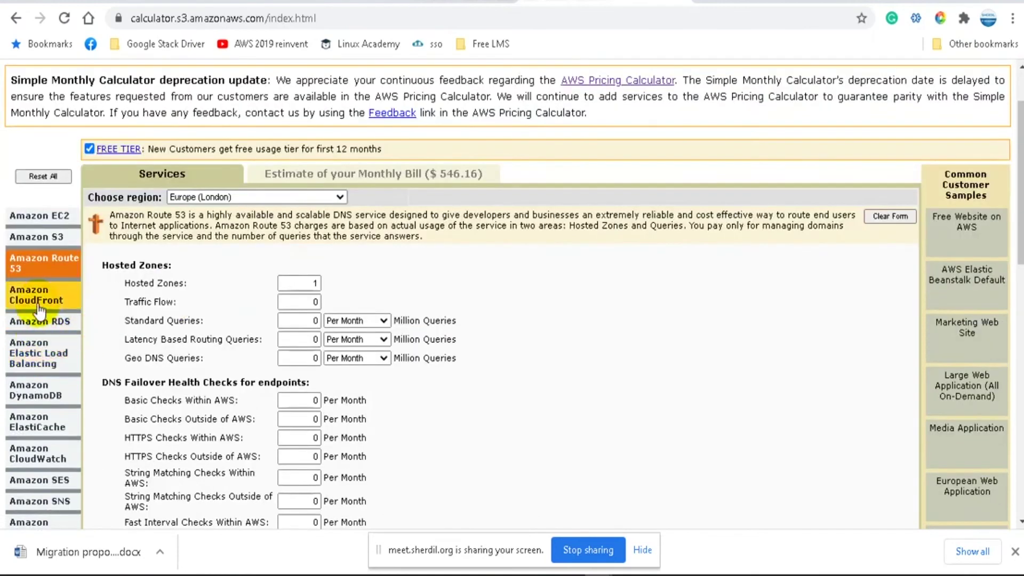
scroll(22, 306, down, 2)
click(61, 379)
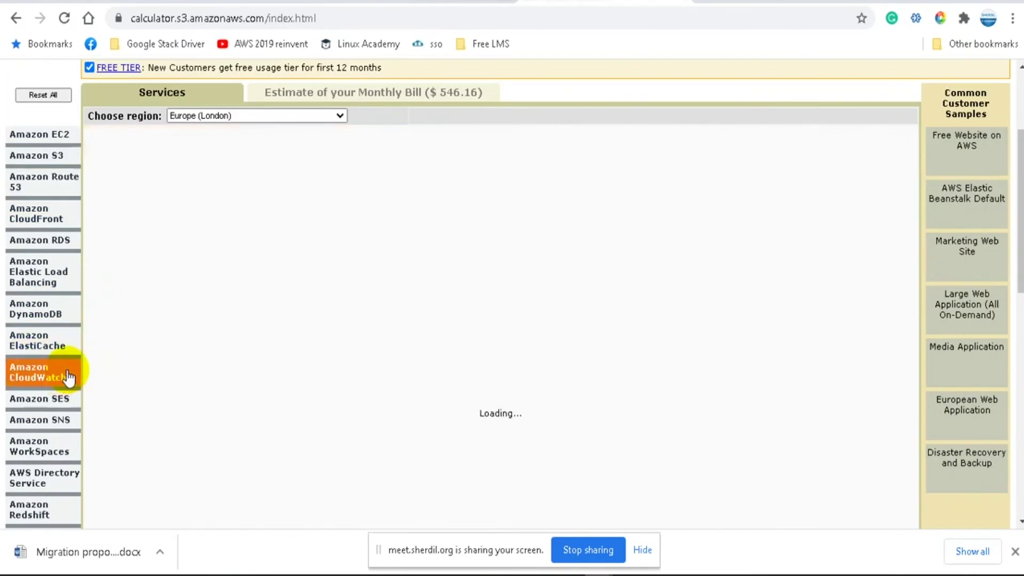
double_click(311, 377)
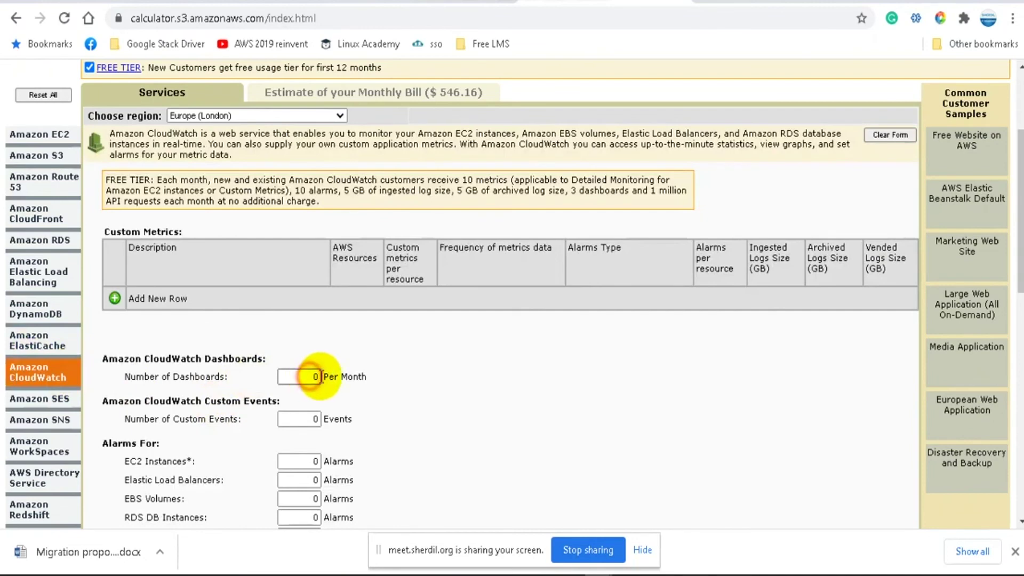
text(1)
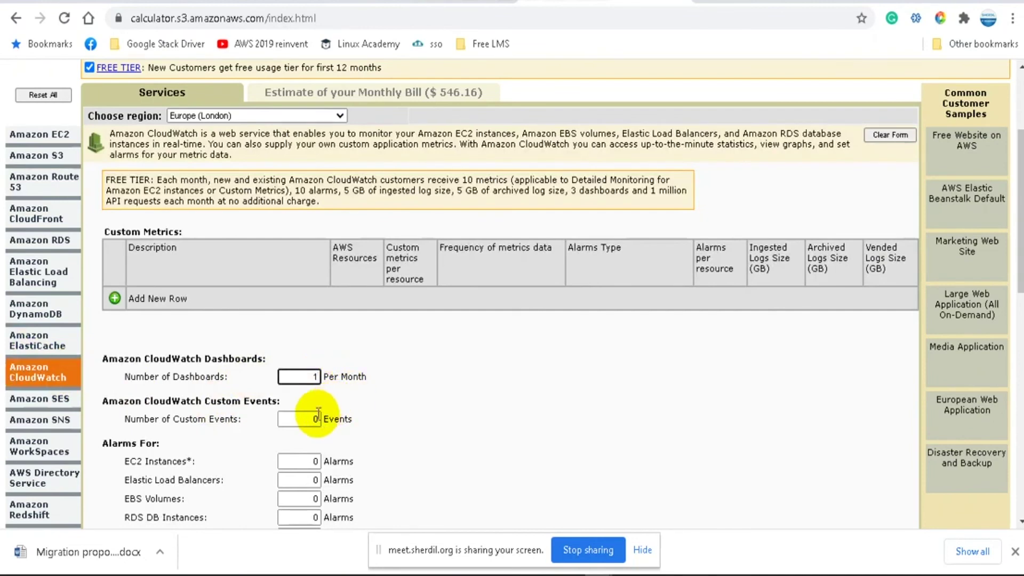
Step: Set the CloudWatch alarms to 2 for EC2 Instances, 1 for Elastic Load Balancers and 3 for EBS Volumes
scroll(404, 400, down, 2)
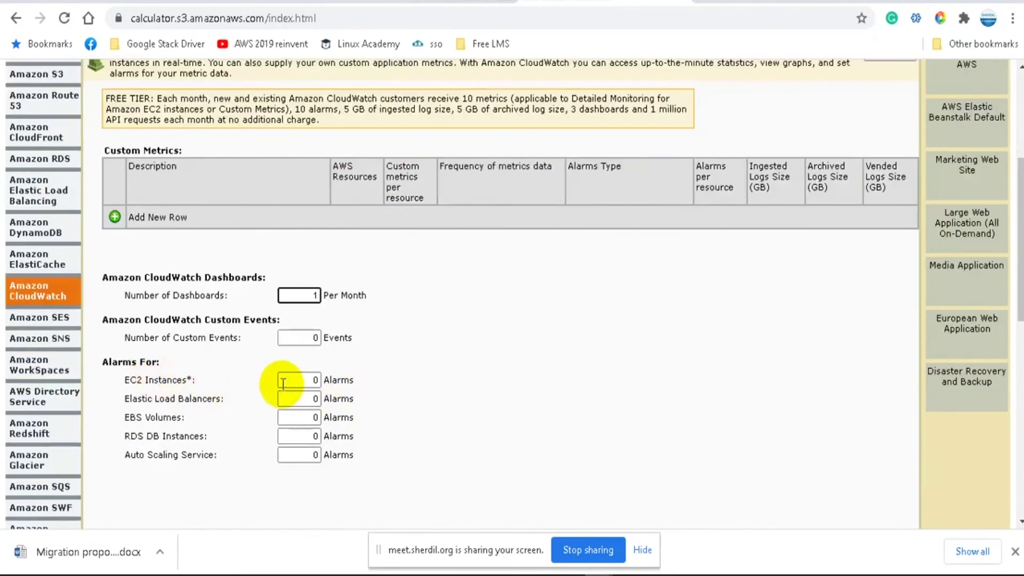
double_click(315, 380)
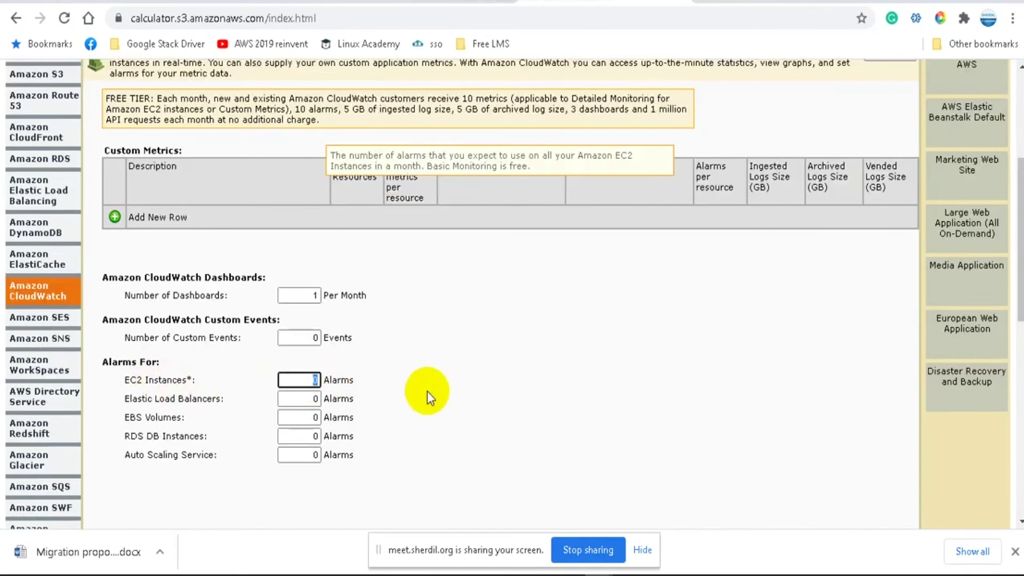
text(2)
click(312, 398)
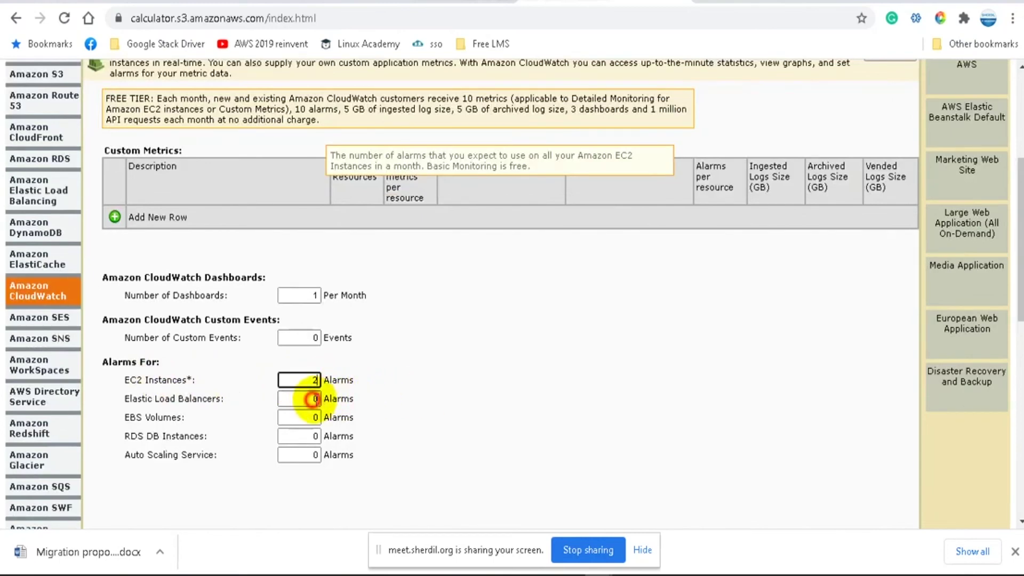
double_click(312, 399)
text(1)
click(314, 417)
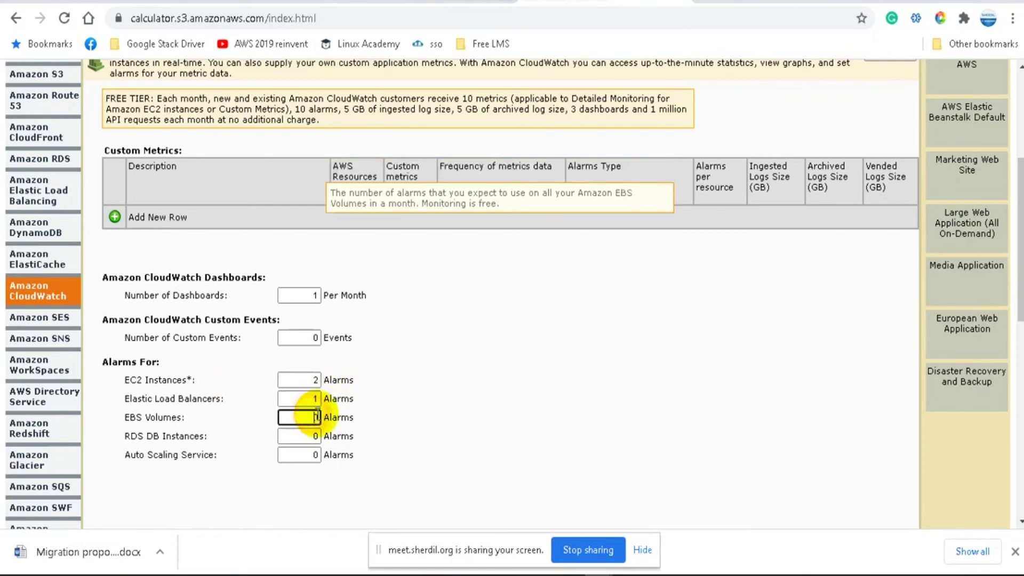
key(Delete)
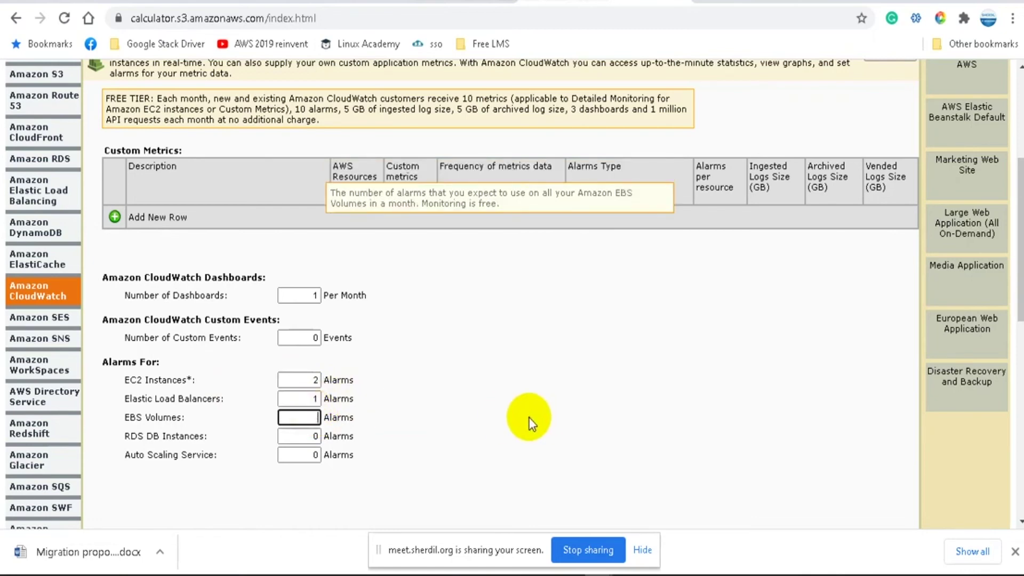
text(3)
click(504, 412)
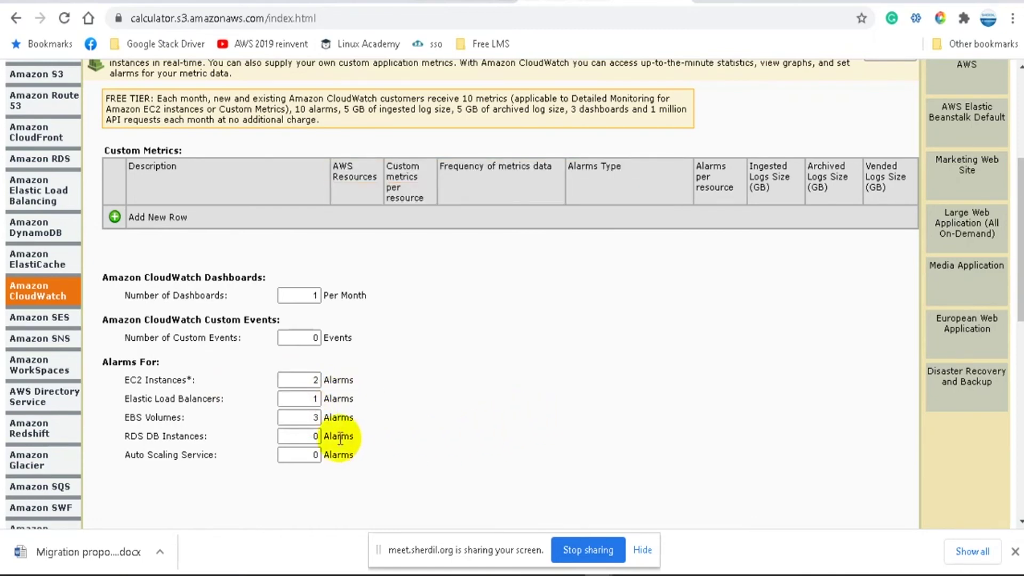
click(315, 455)
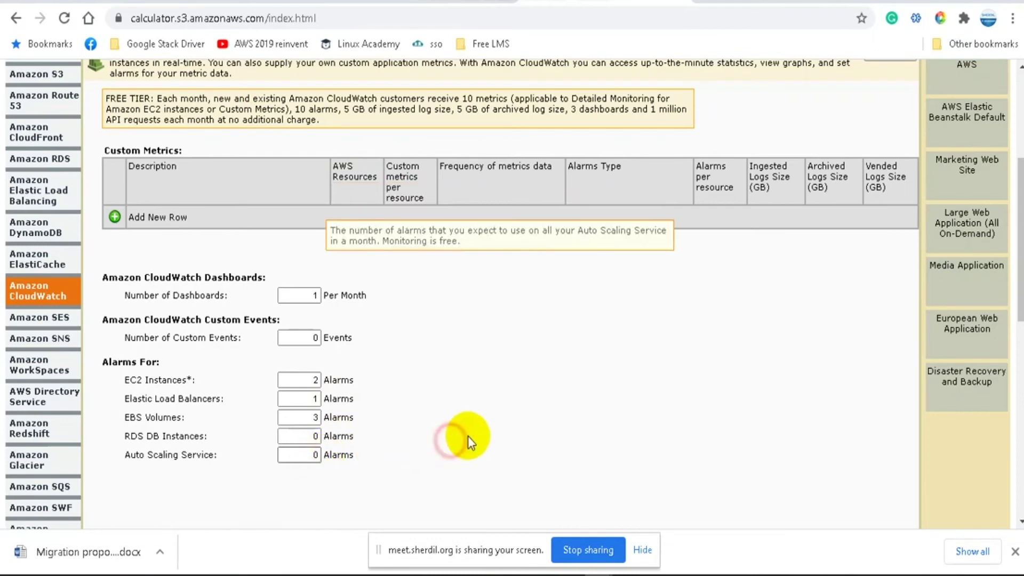
click(469, 437)
Step: Open the Amazon SNS service and set its Notifications to 20 with the EMAIL/EMAIL-JSON type
scroll(468, 437, up, 2)
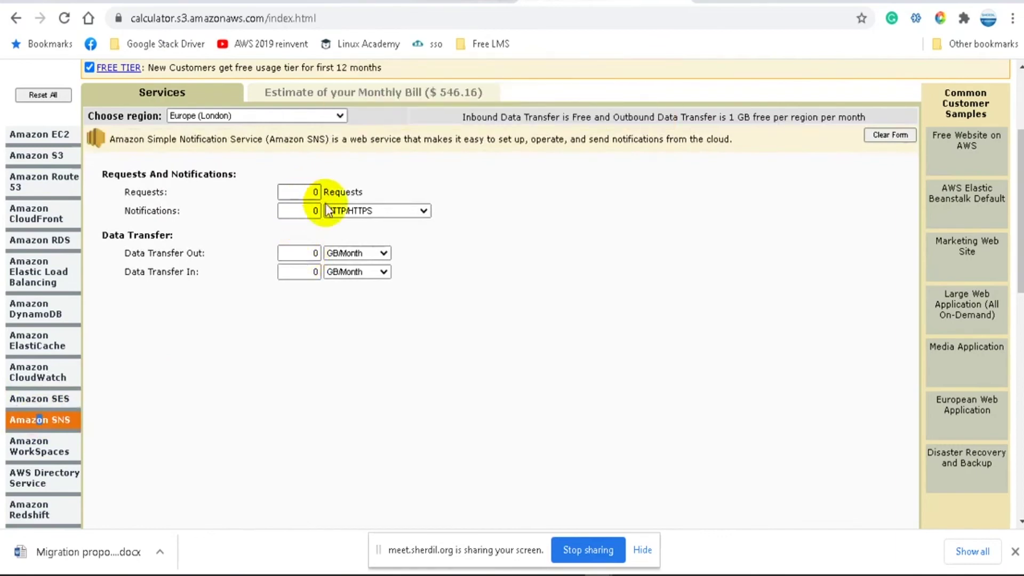
click(370, 211)
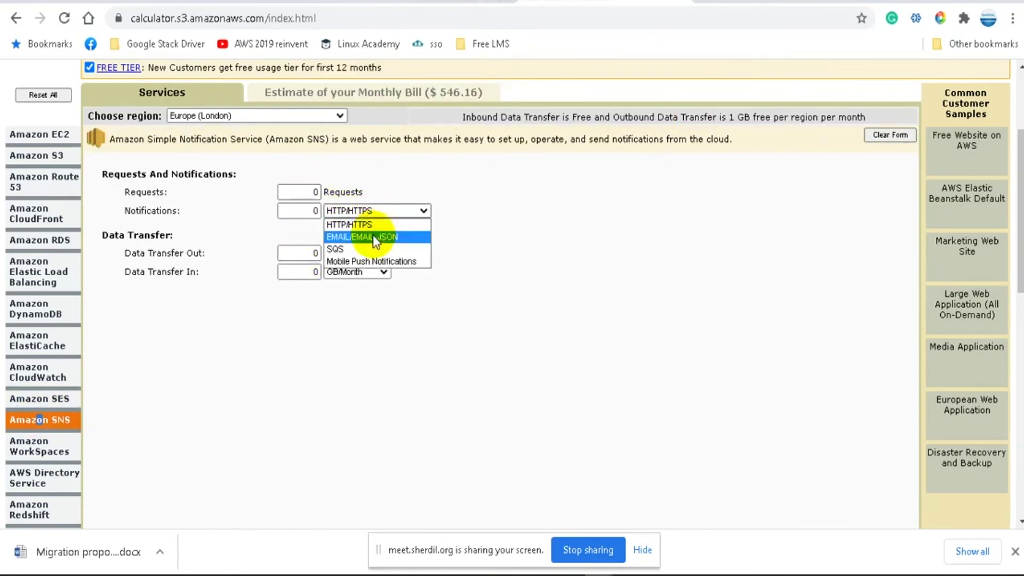
click(380, 237)
click(299, 210)
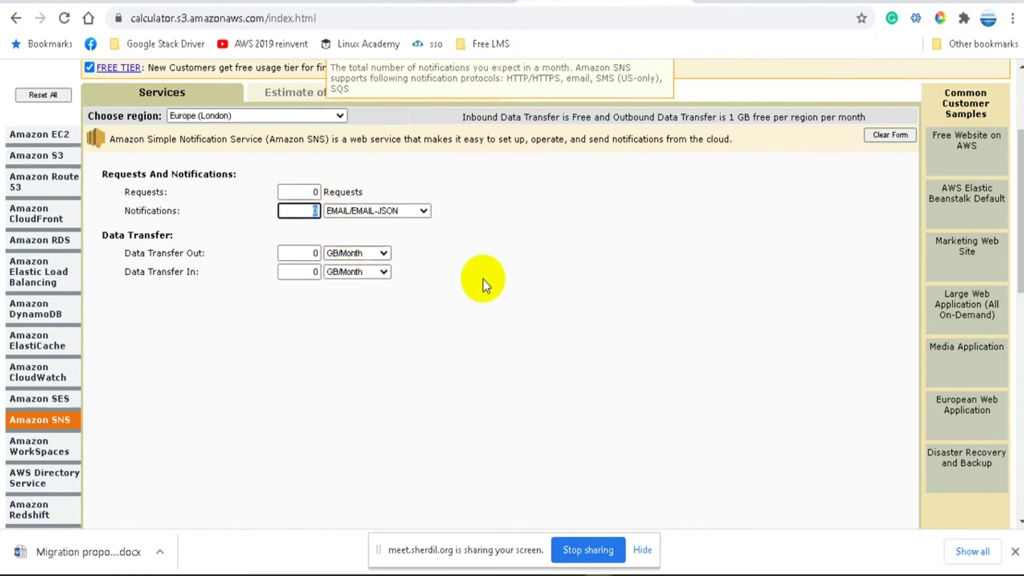
scroll(497, 347, up, 3)
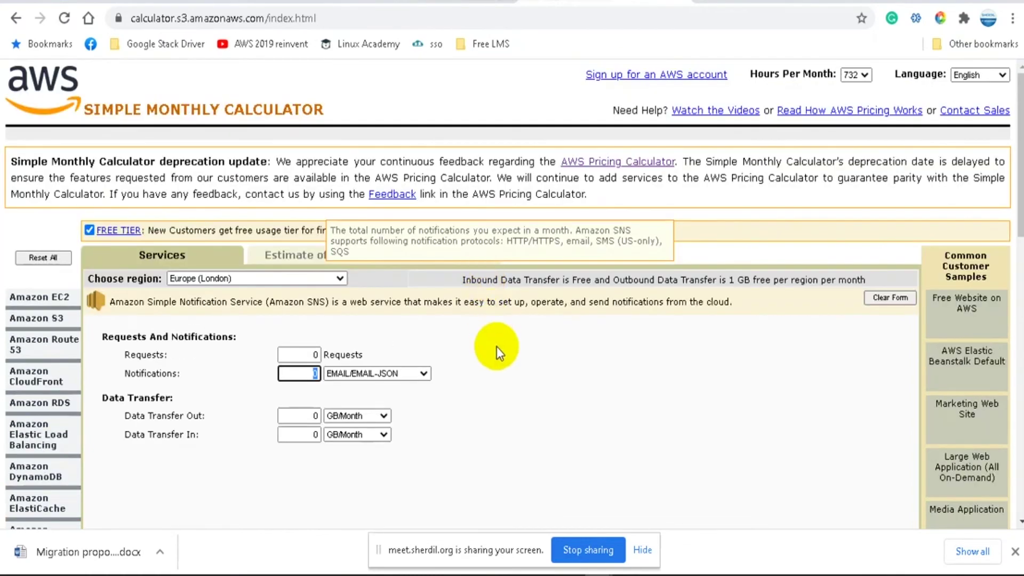
click(315, 374)
double_click(316, 373)
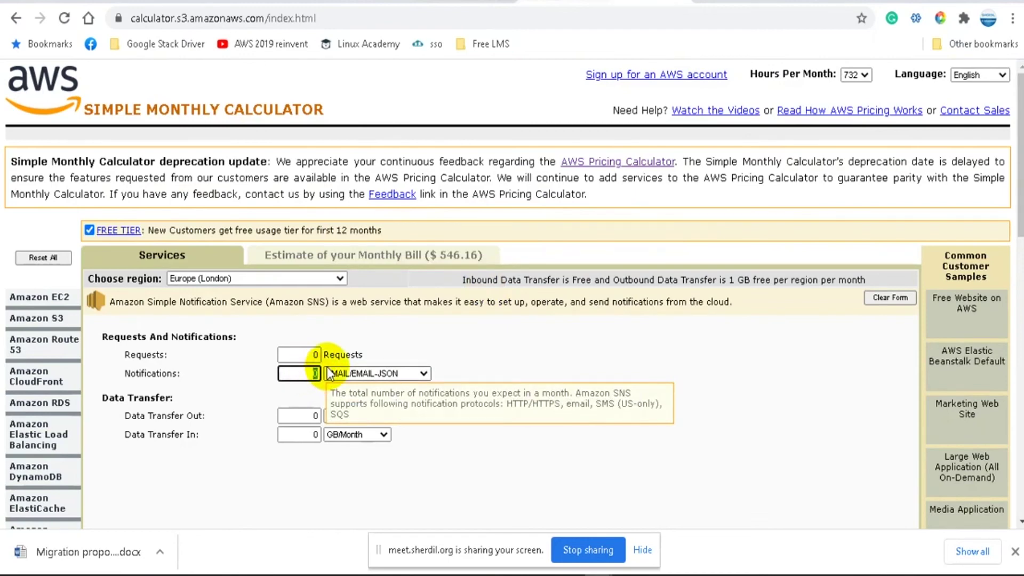
text(20)
click(562, 366)
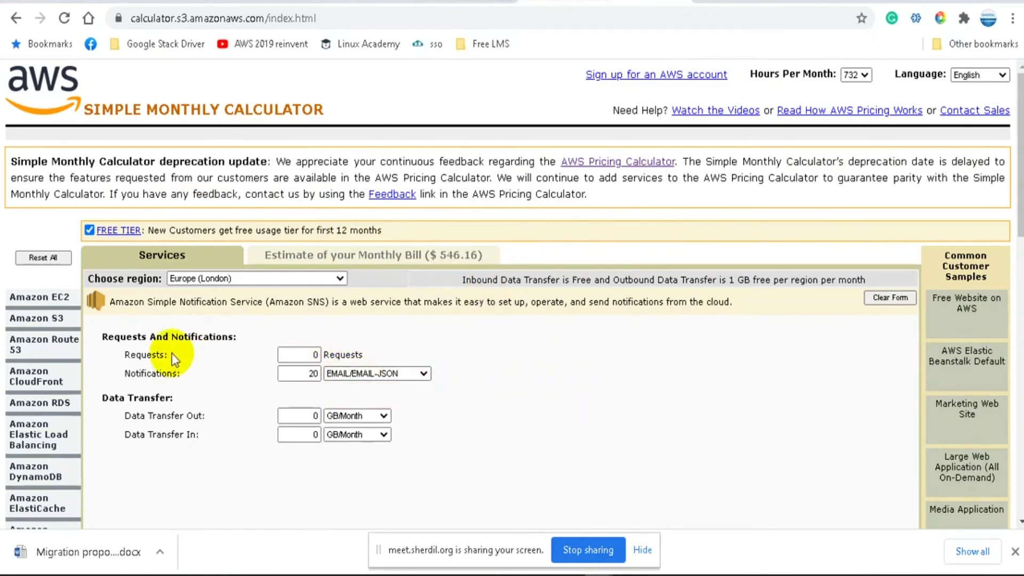
Step: Open the Amazon VPC service and add a NAT Gateway row described as Nat Gateway with 50 GB/Month of data processed
scroll(71, 376, down, 3)
scroll(65, 375, down, 3)
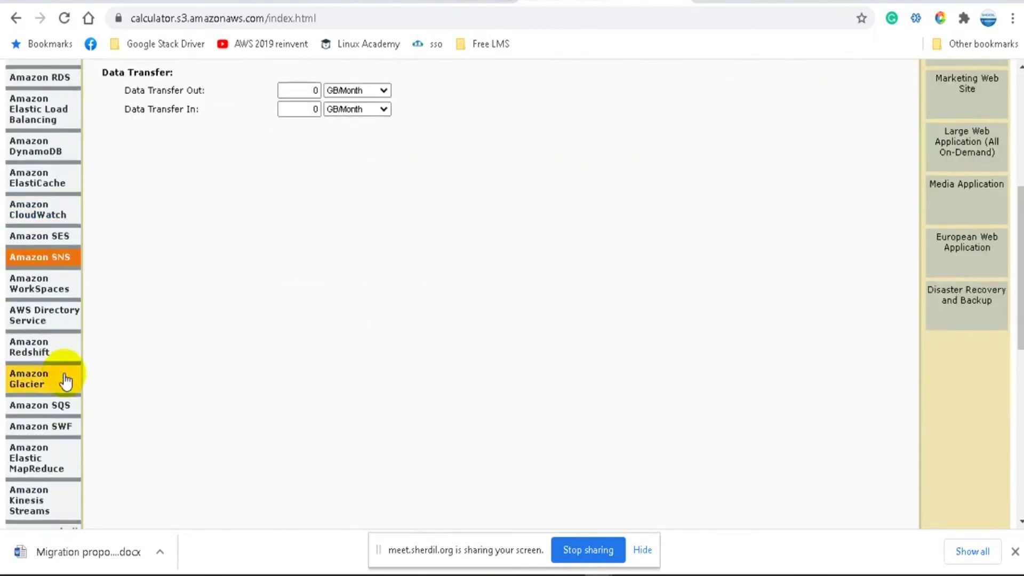
scroll(66, 376, down, 3)
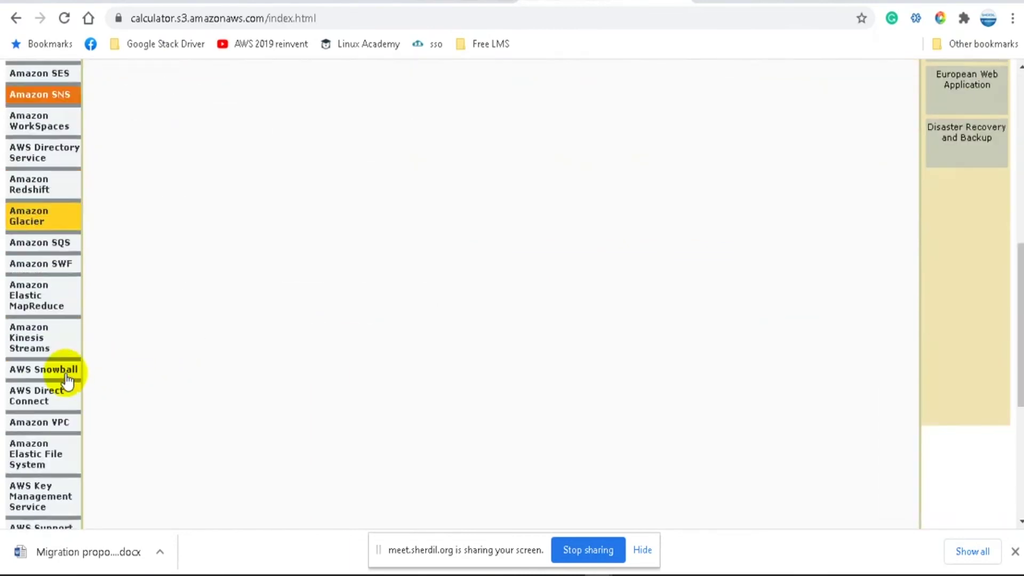
click(58, 424)
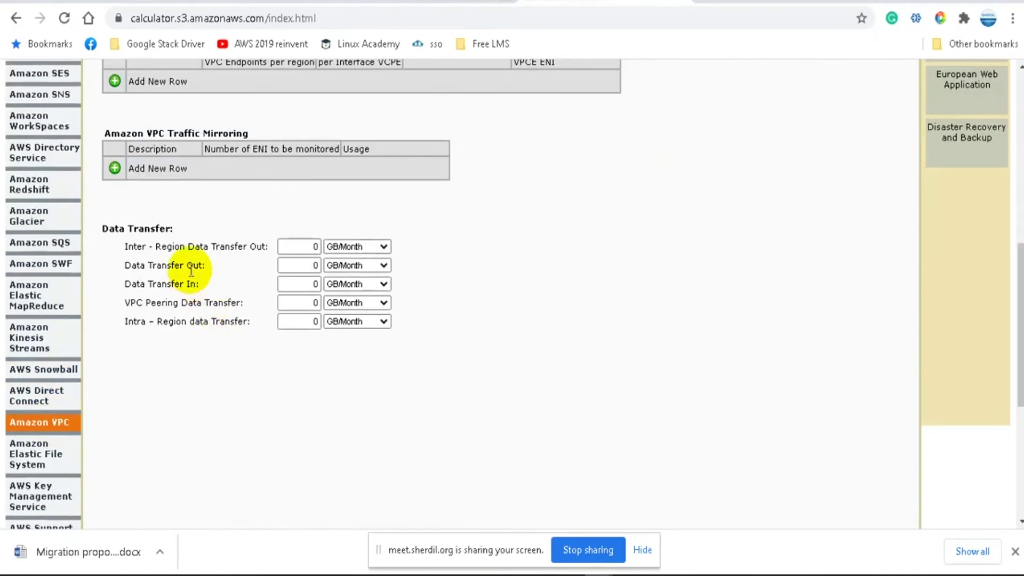
scroll(200, 294, up, 3)
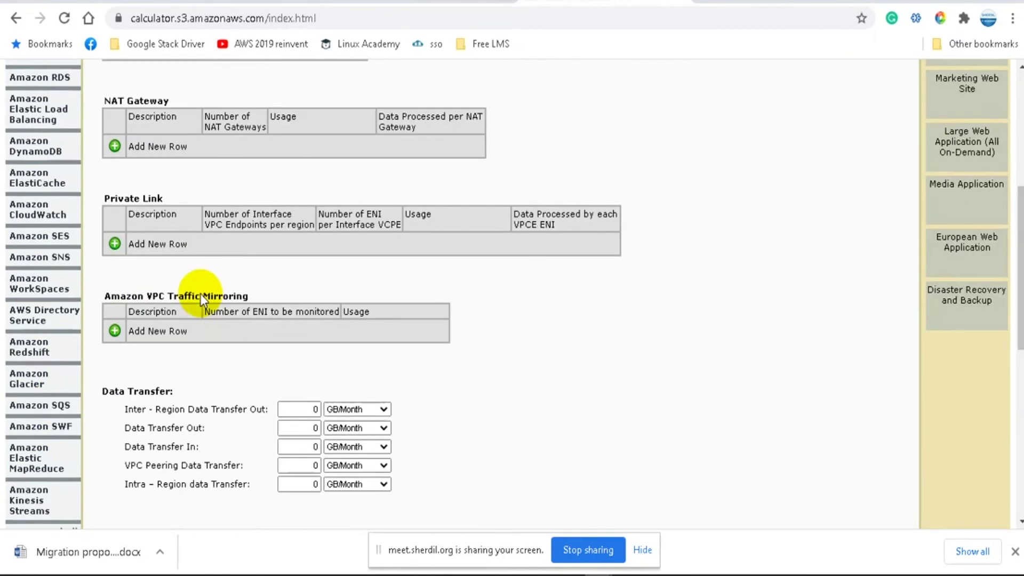
click(115, 146)
click(166, 146)
text(N)
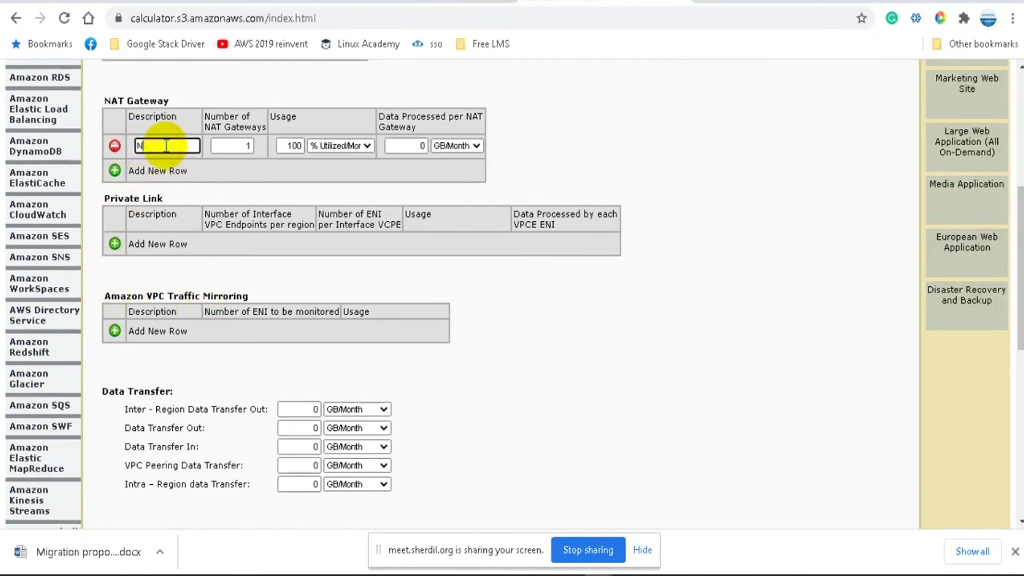
text(at Gateway)
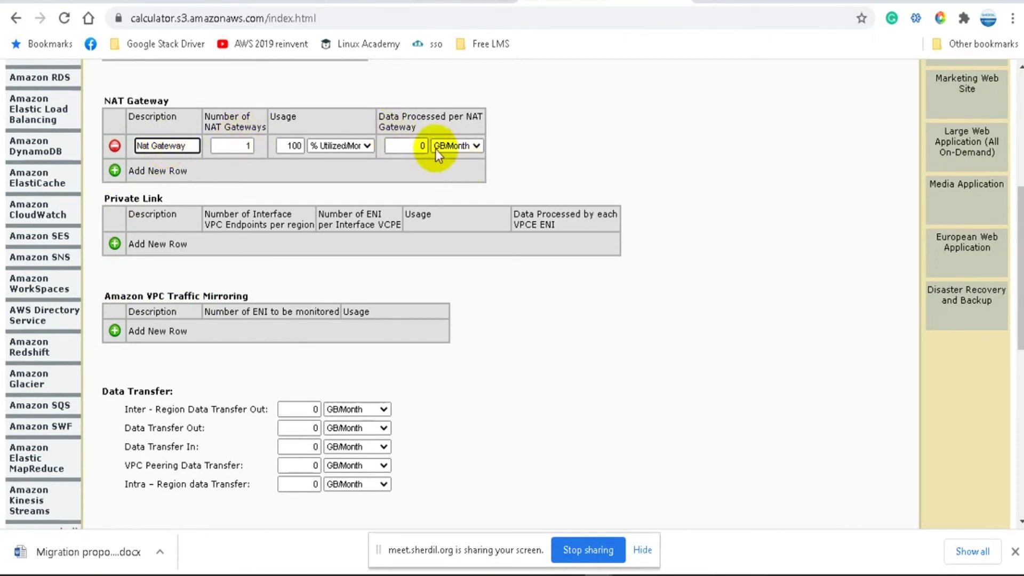
click(412, 146)
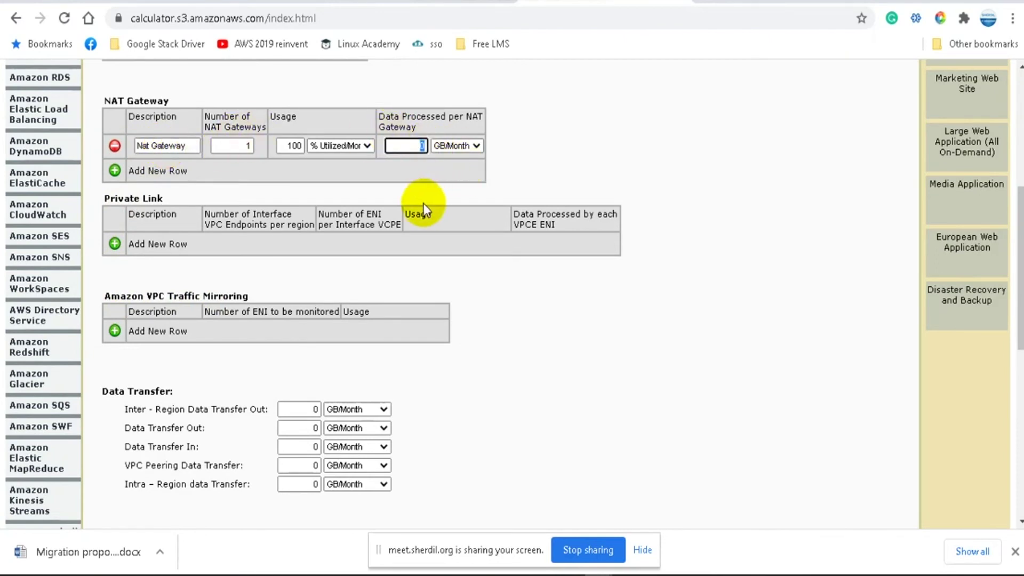
text(50)
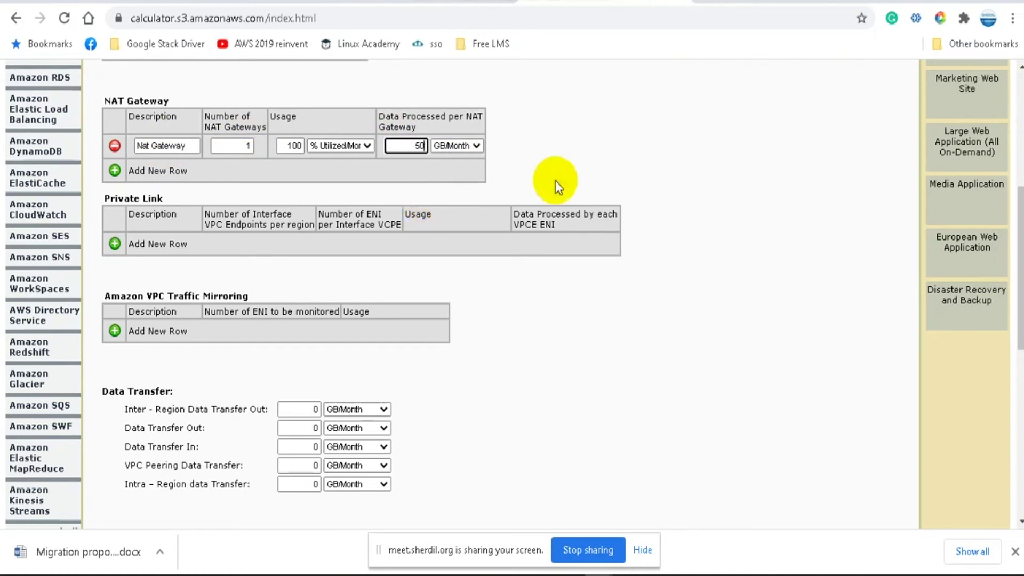
click(561, 166)
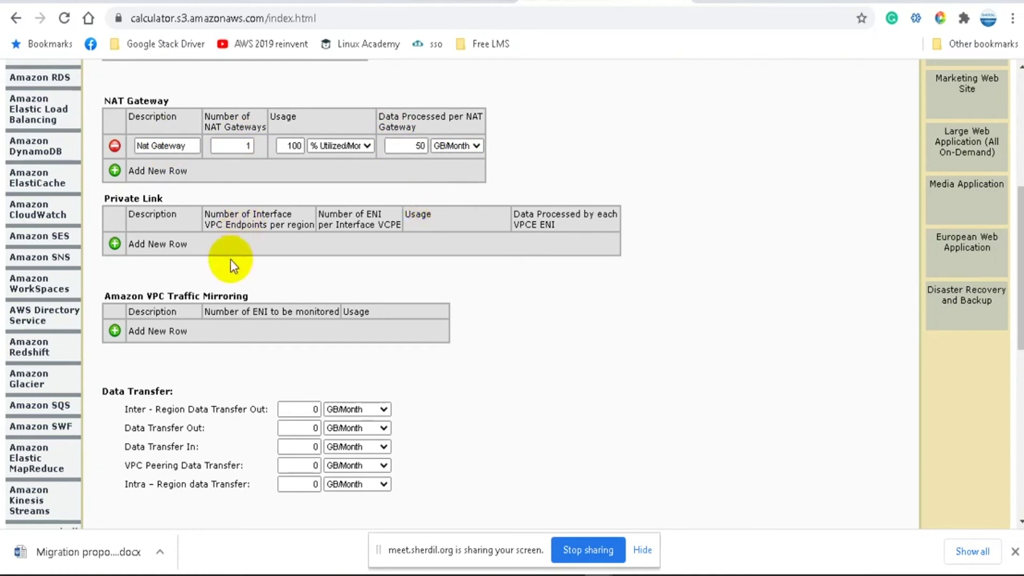
Step: Add a Private Link row described as EC2 to S3 with 2048 GB/Month of data processed by each VPCE ENI
click(113, 243)
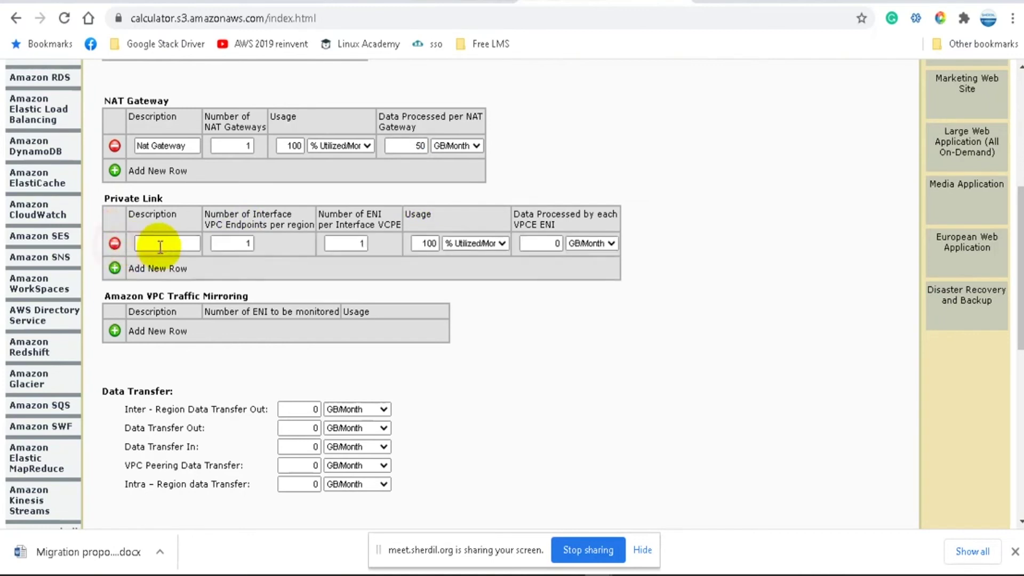
click(160, 244)
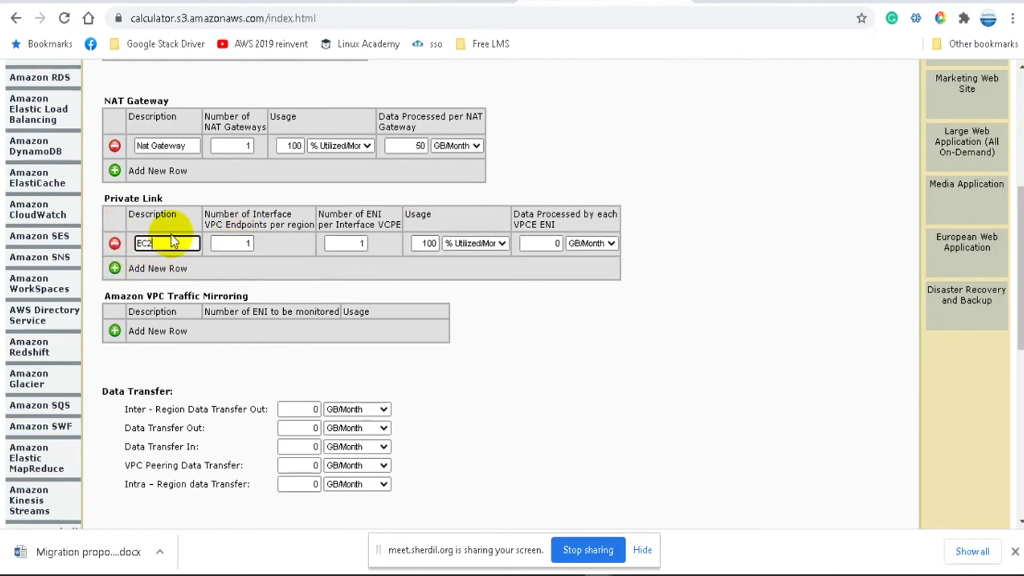
text(EC2 to S3)
click(550, 310)
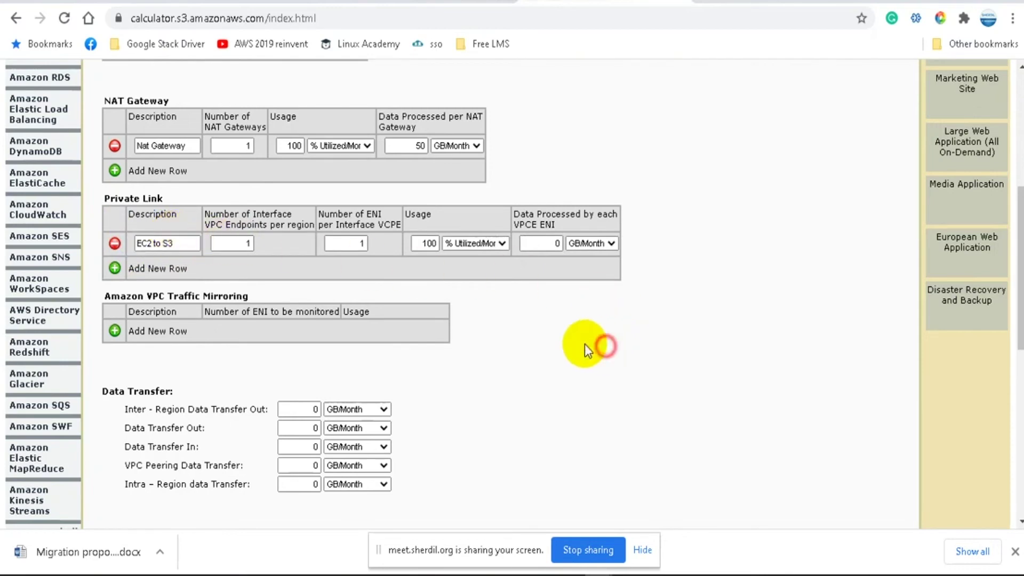
double_click(555, 244)
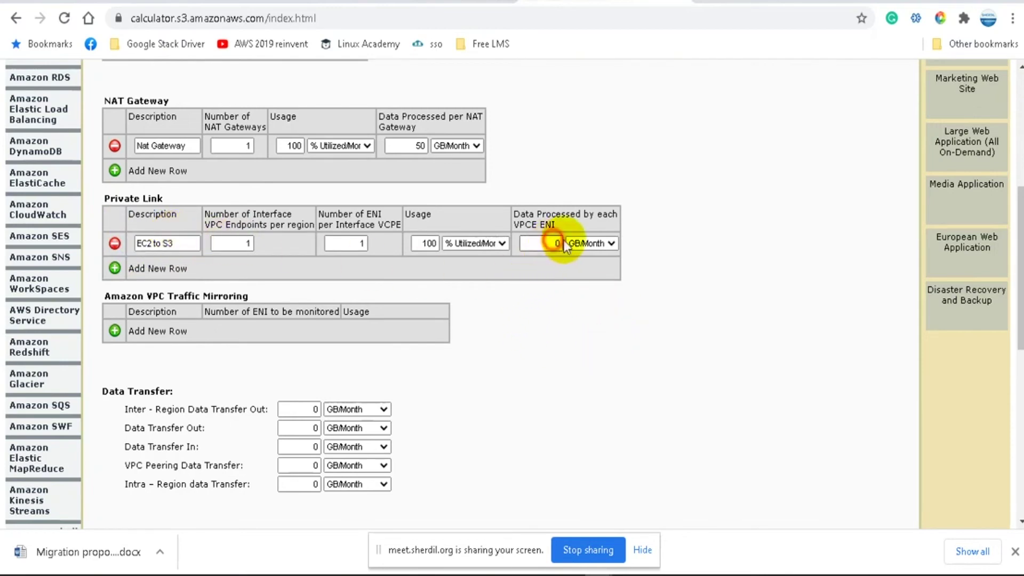
text(2048)
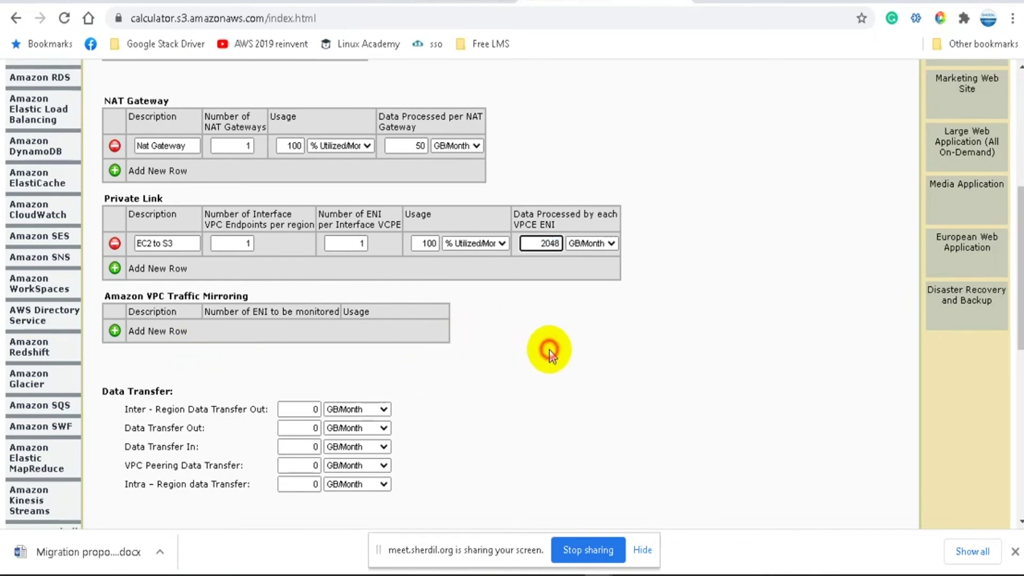
Step: Set the data processed by each VPCE ENI in the Private Link row to 1024 GB/Month
scroll(550, 352, up, 3)
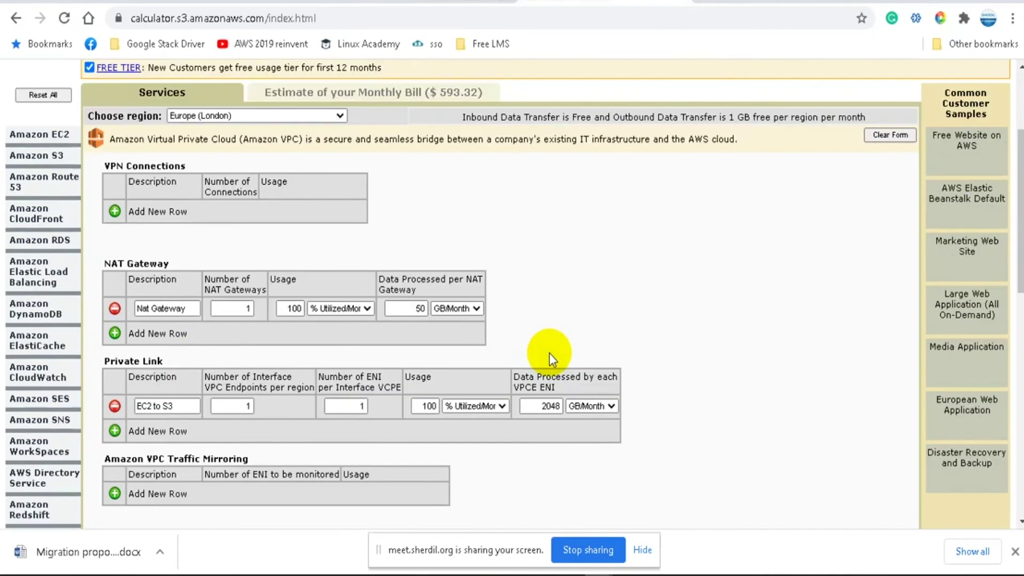
double_click(547, 405)
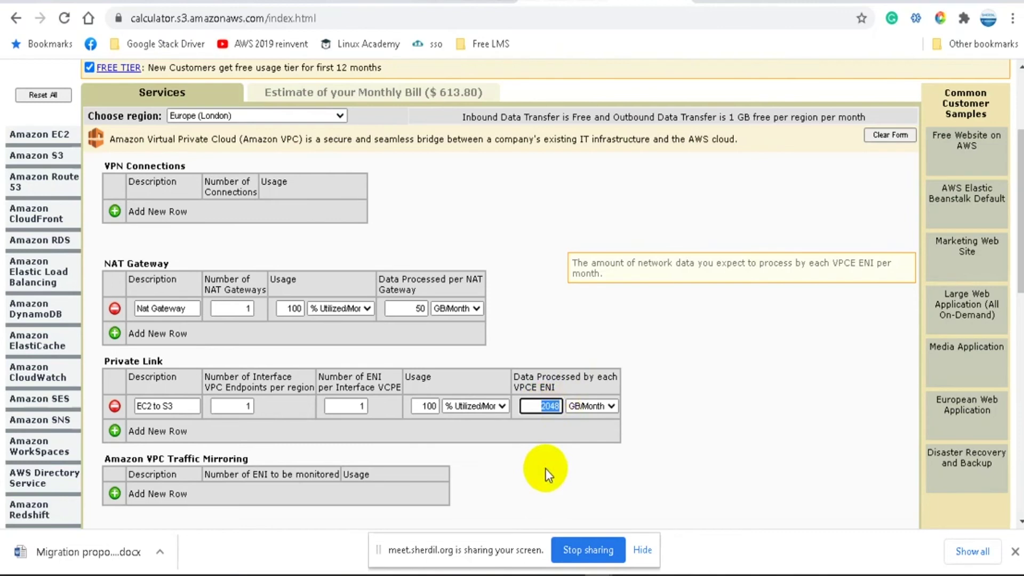
text(1024)
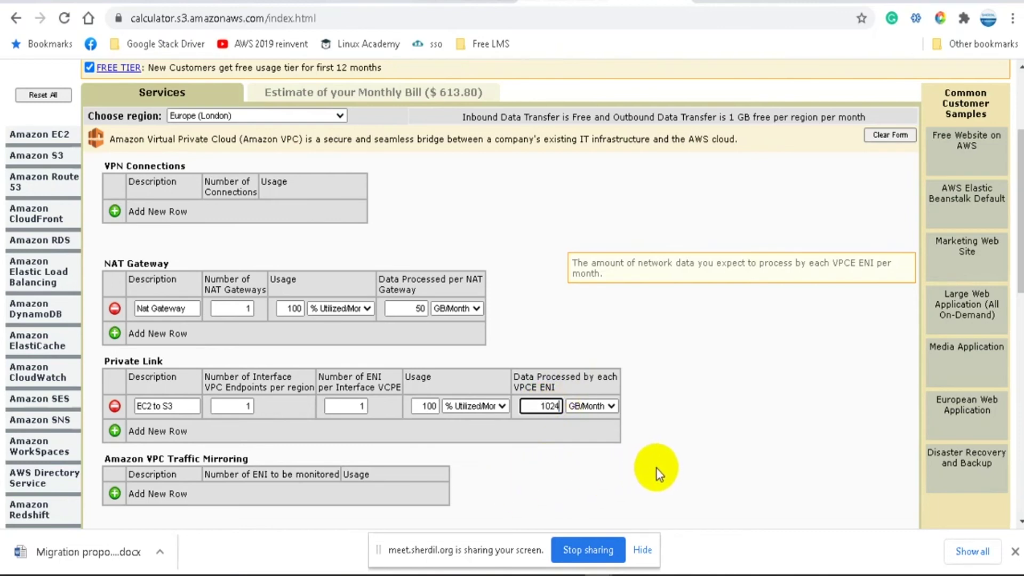
click(656, 470)
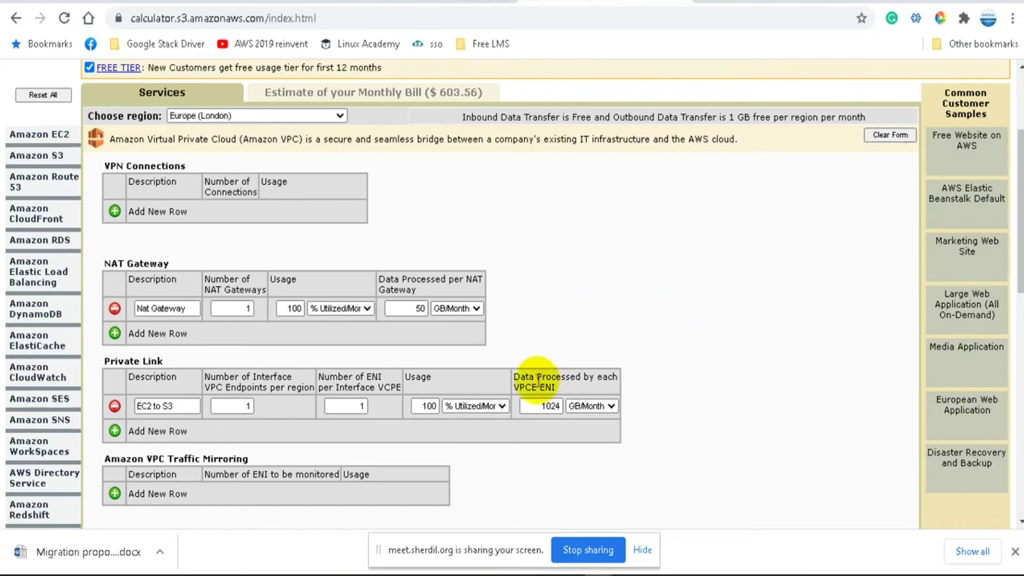
Step: Reduce the Private Link row's data processed by each VPCE ENI to 500 GB/Month
click(536, 406)
drag(537, 406, 563, 409)
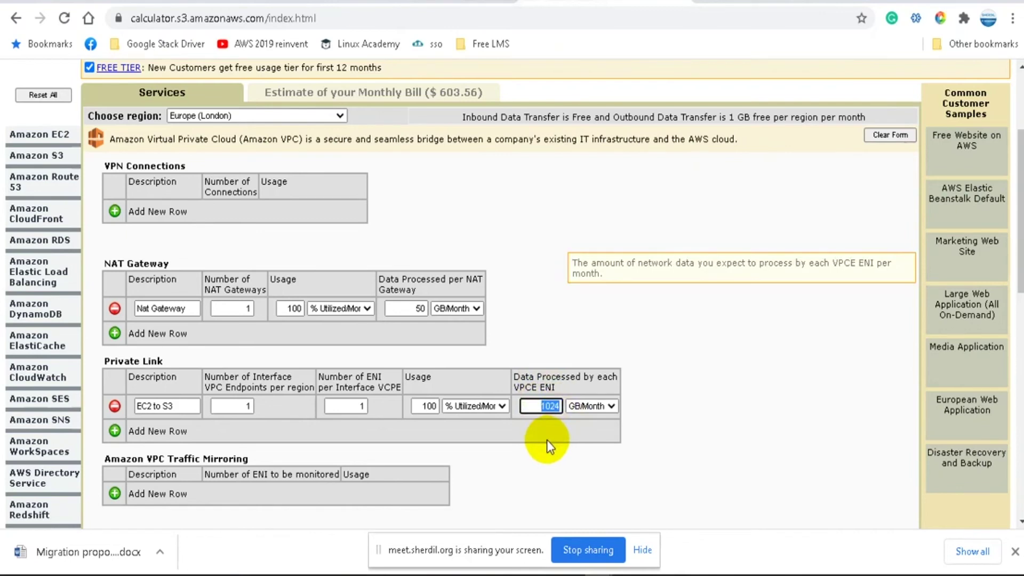
text(500)
click(681, 402)
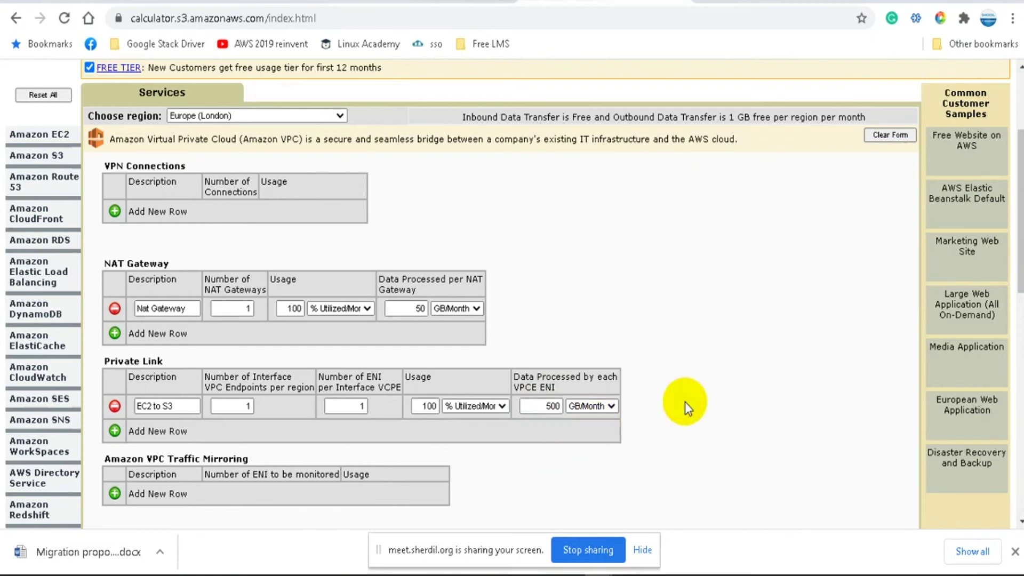
Step: Open the monthly bill estimate and examine the cost per service, expanding the Amazon EC2 breakdown
scroll(443, 322, down, 3)
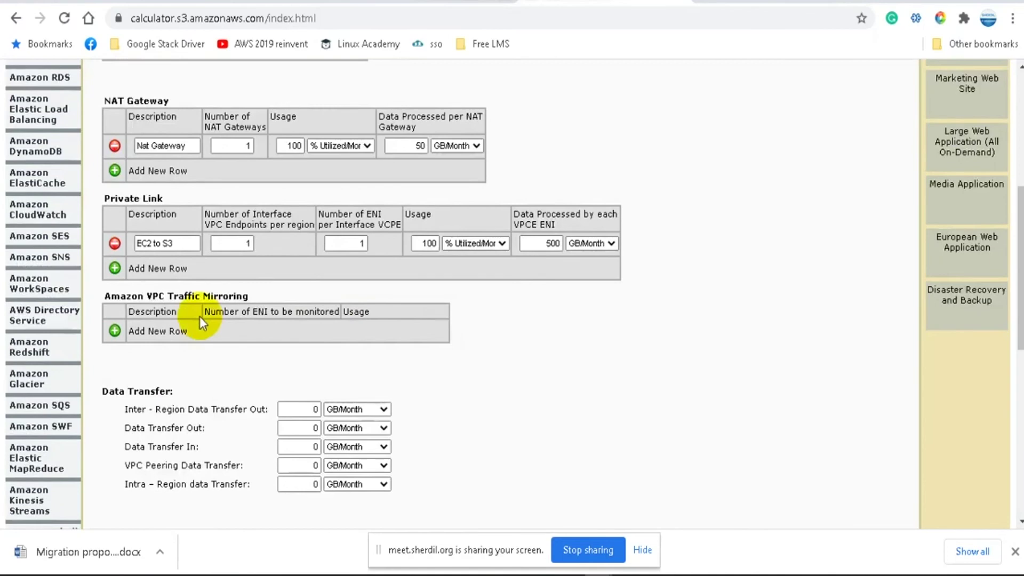
scroll(200, 315, up, 3)
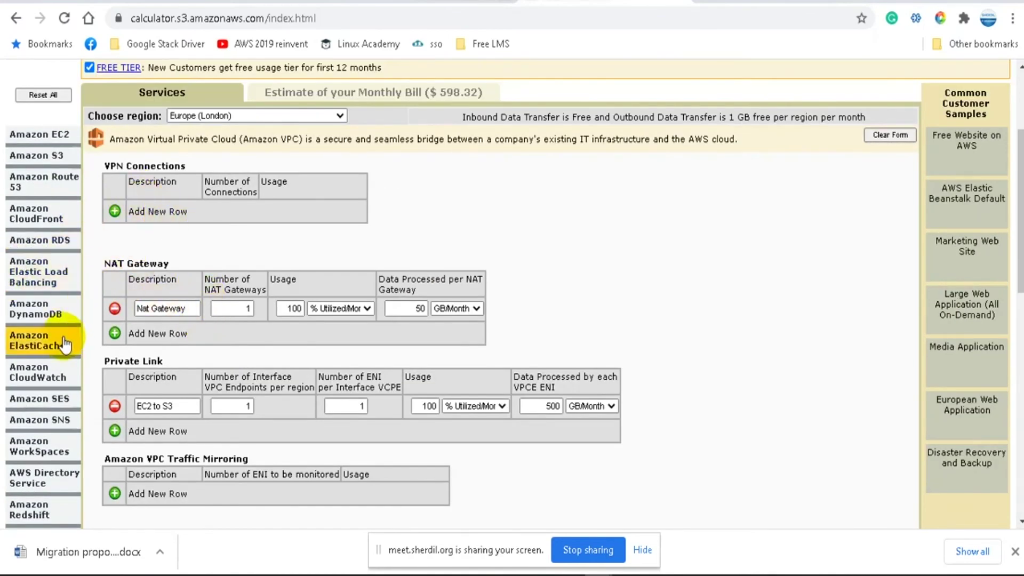
scroll(64, 344, up, 3)
click(393, 254)
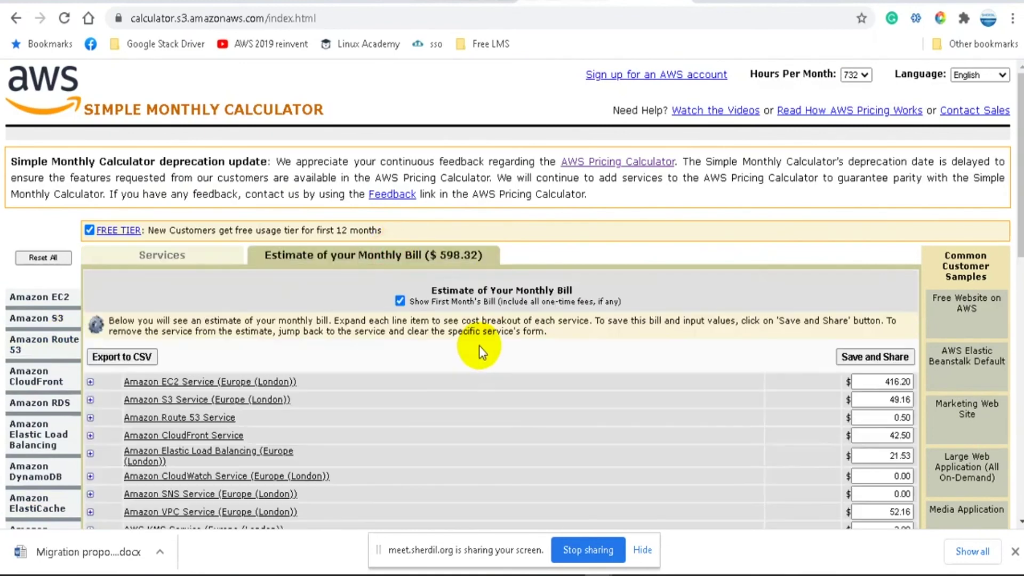
scroll(497, 348, down, 3)
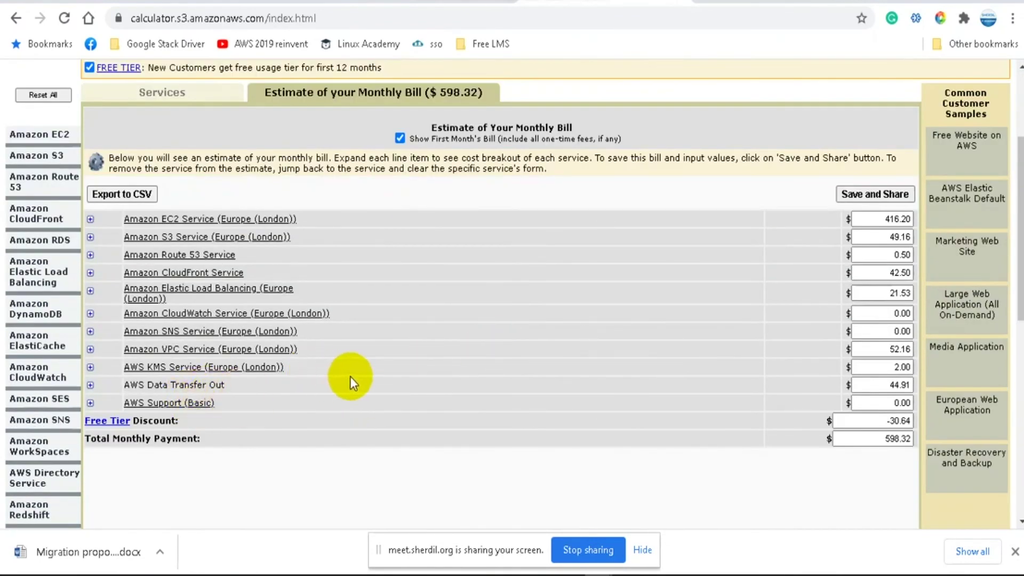
scroll(350, 376, up, 2)
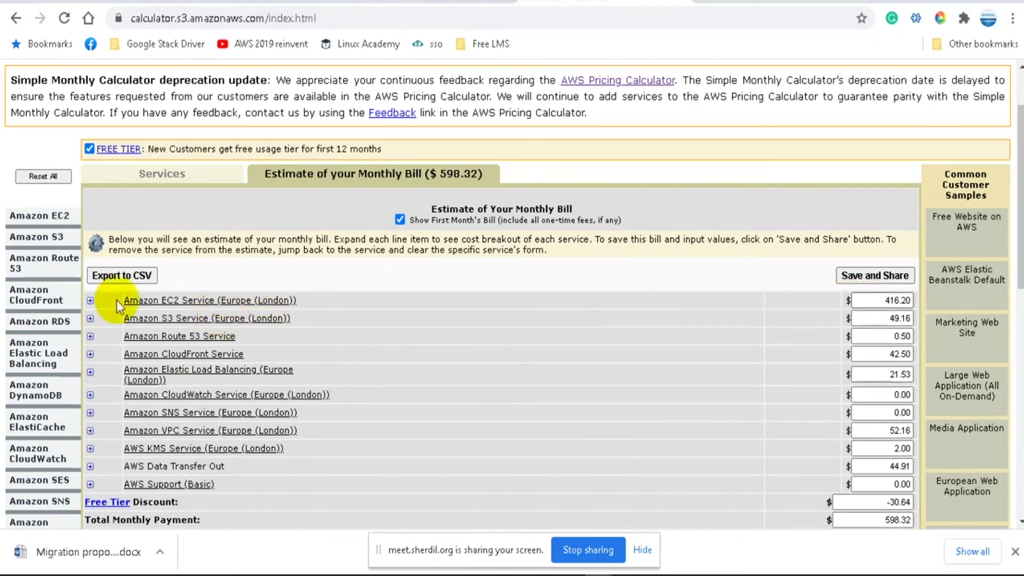
click(91, 299)
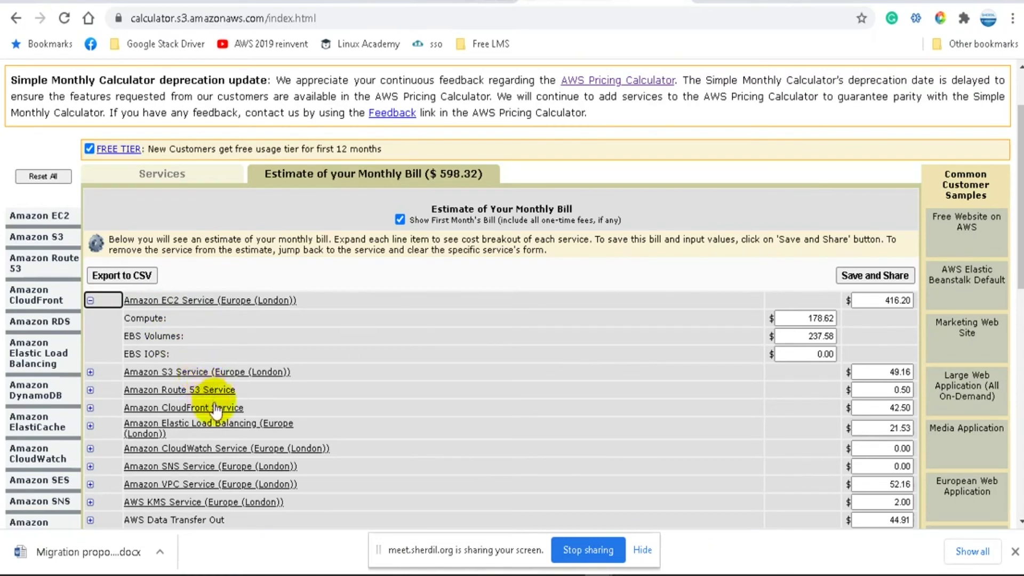
scroll(377, 407, down, 3)
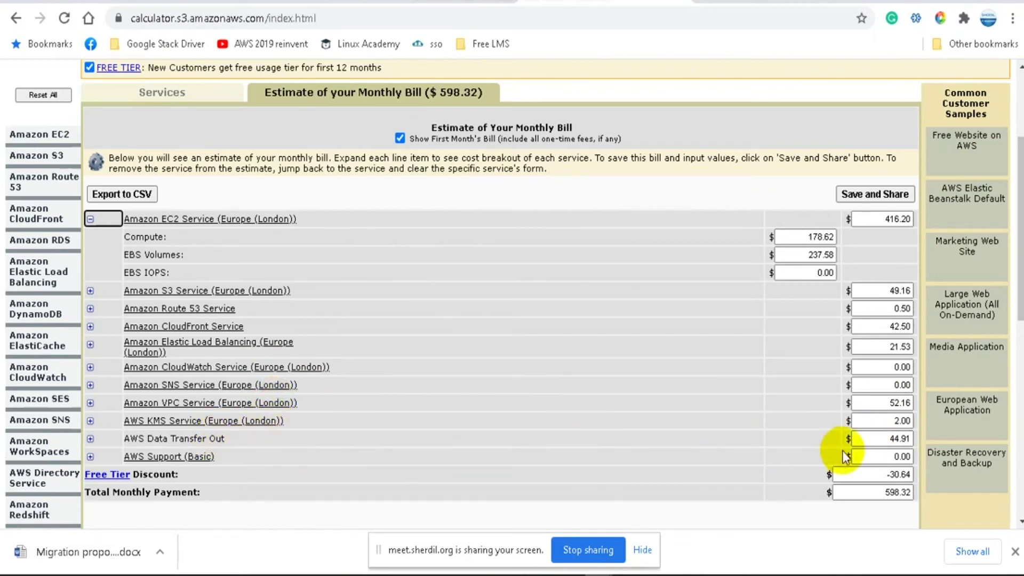
Step: Check the total monthly payment and turn off the first month's bill option that includes one-time fees
click(874, 492)
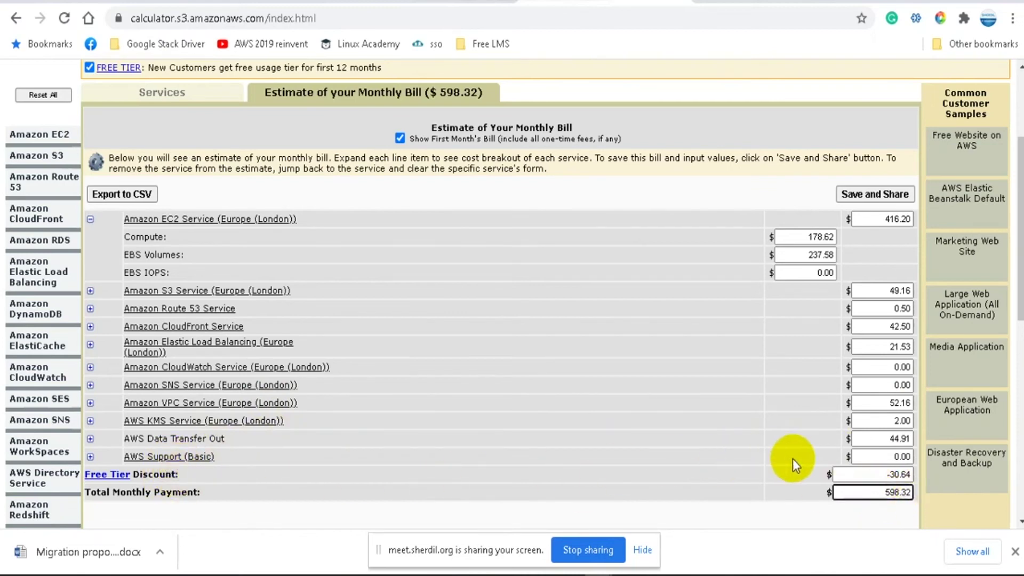
click(401, 137)
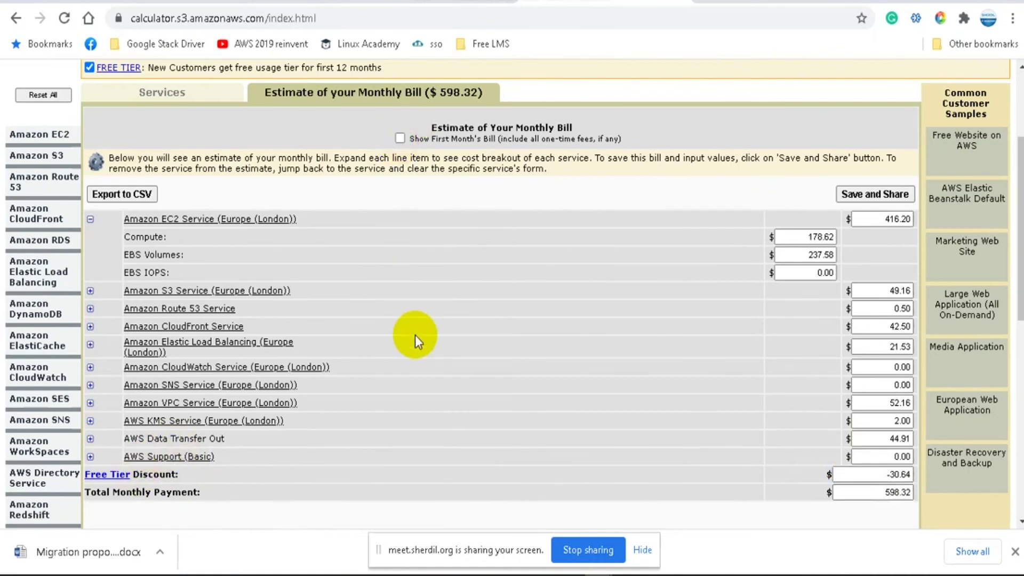
click(736, 521)
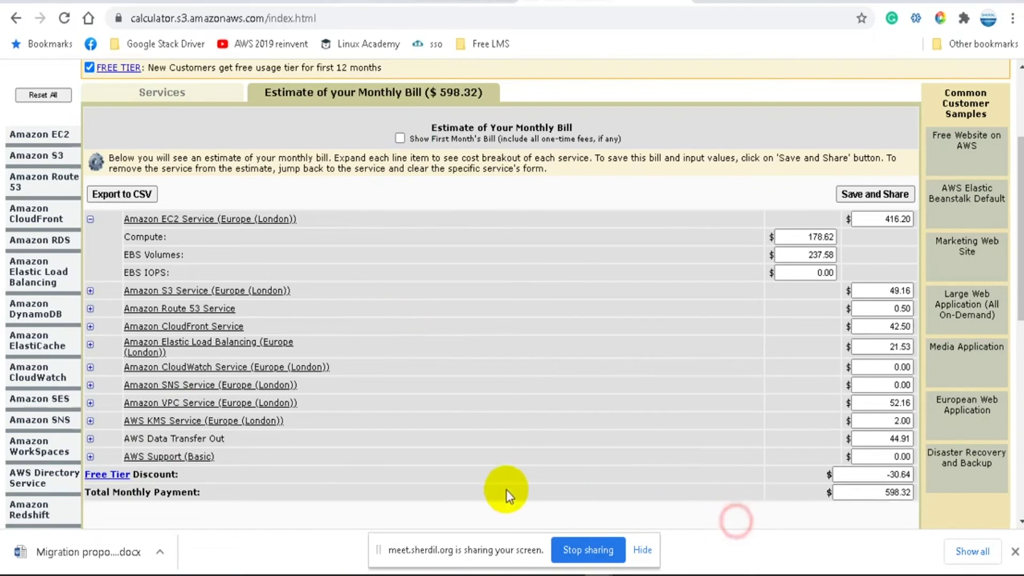
Step: Inspect the Free Tier discount, open the AWS Free Tier page and return to the bill estimate
click(885, 475)
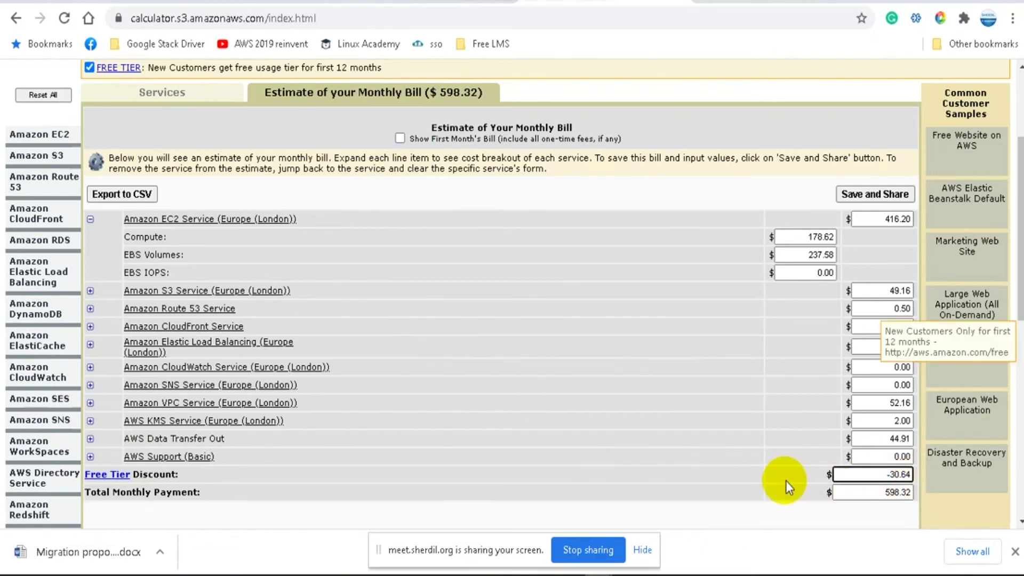
click(115, 475)
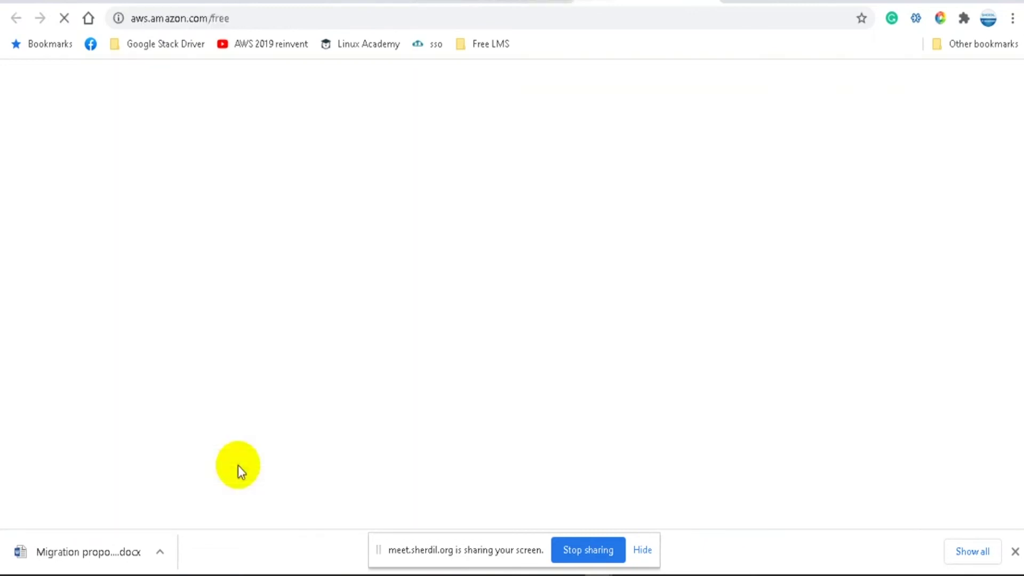
click(677, 3)
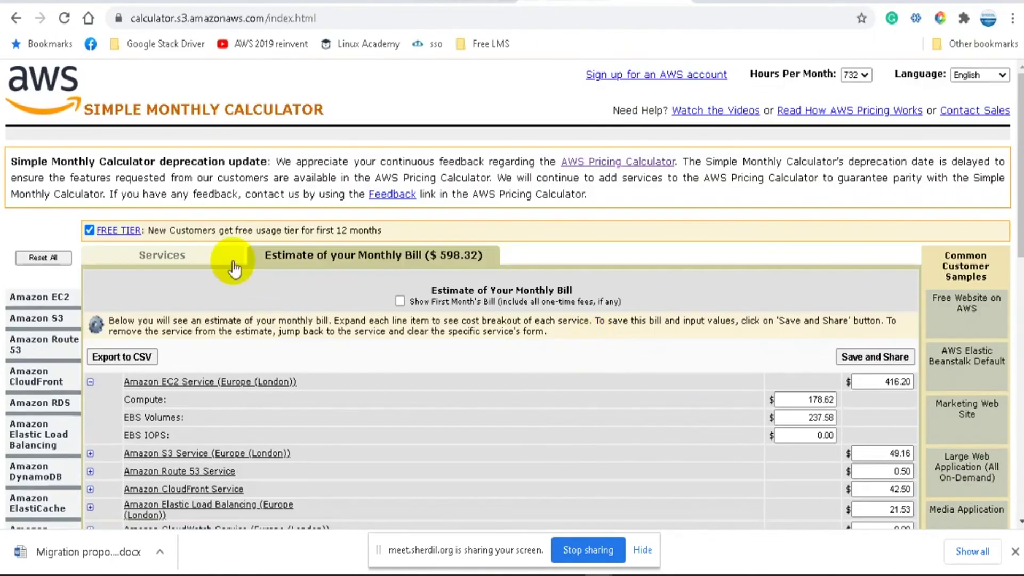
Step: Exclude the Free Tier for new customers from the estimate and review the total monthly payment
click(85, 233)
scroll(409, 337, down, 5)
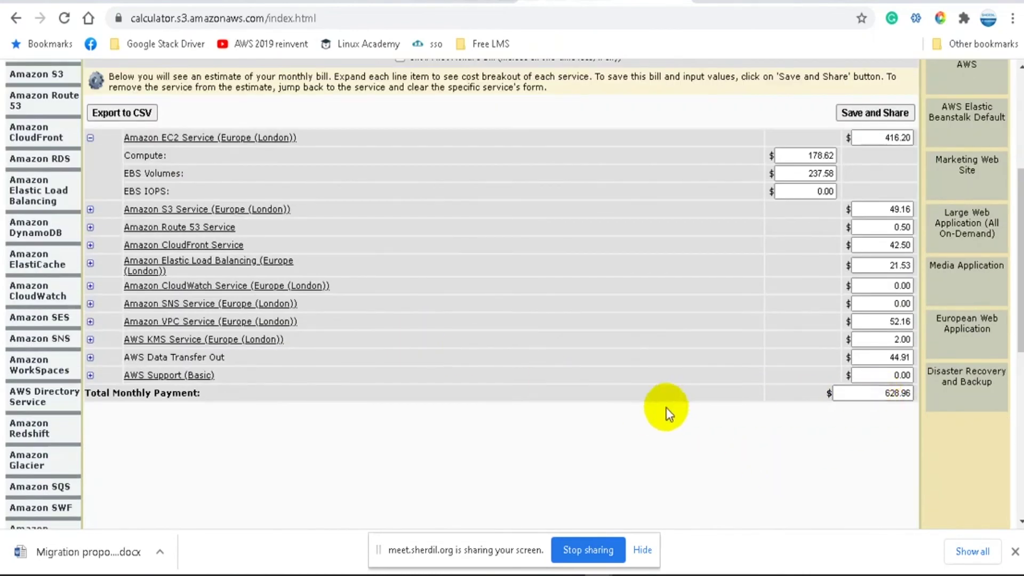
scroll(667, 407, up, 2)
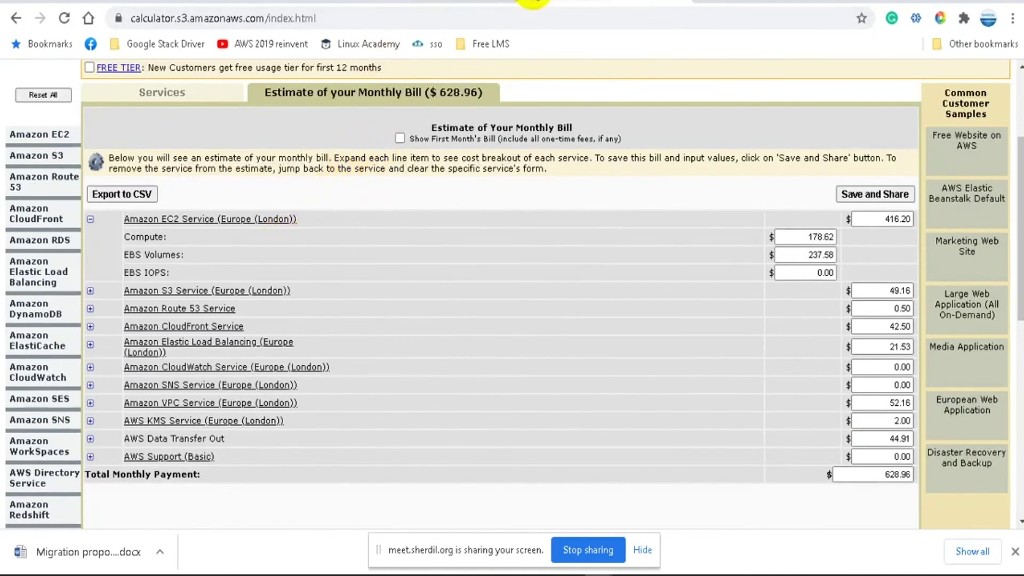
Step: Select the Application VM cell for AWS with 8GB RAM in the price spreadsheet, and look up the EC2 instances' monthly costs in the AWS calculator
click(427, 1)
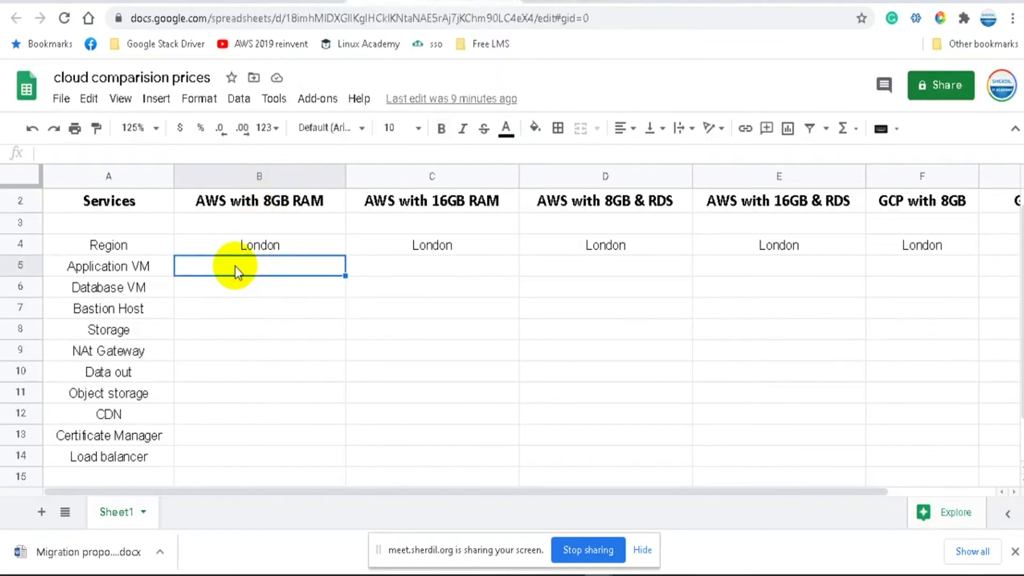
click(435, 273)
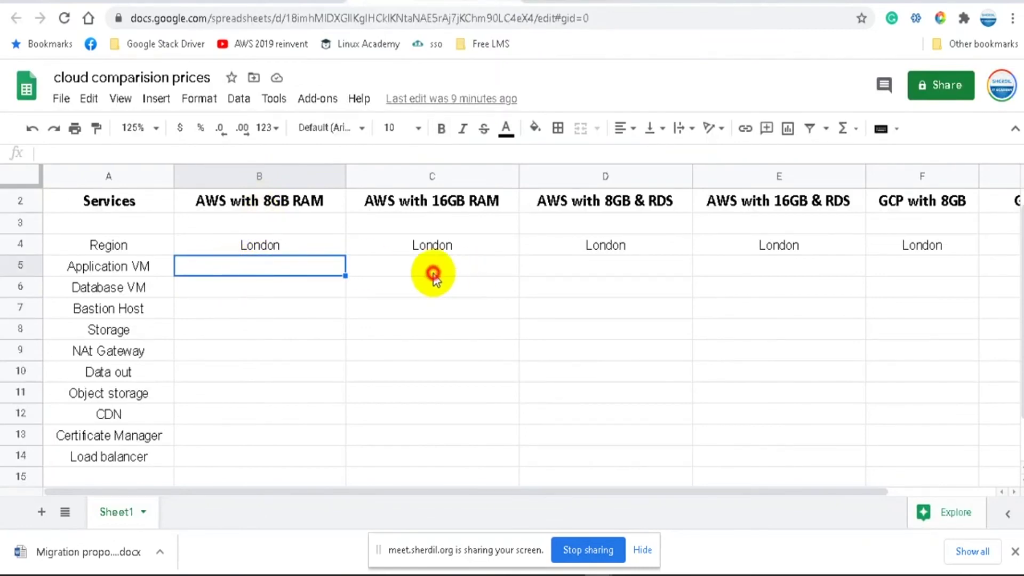
click(304, 263)
click(584, 2)
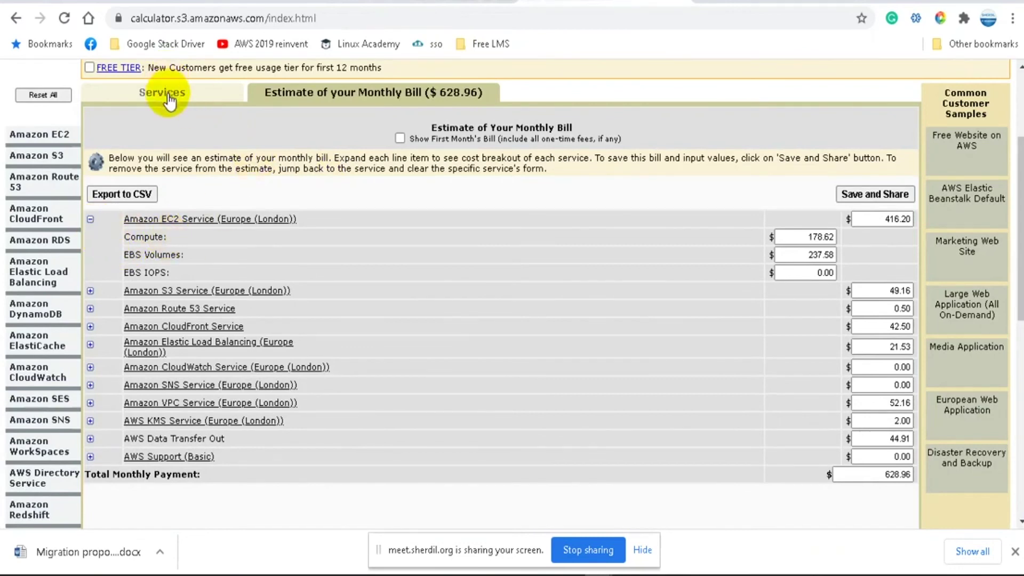
click(37, 138)
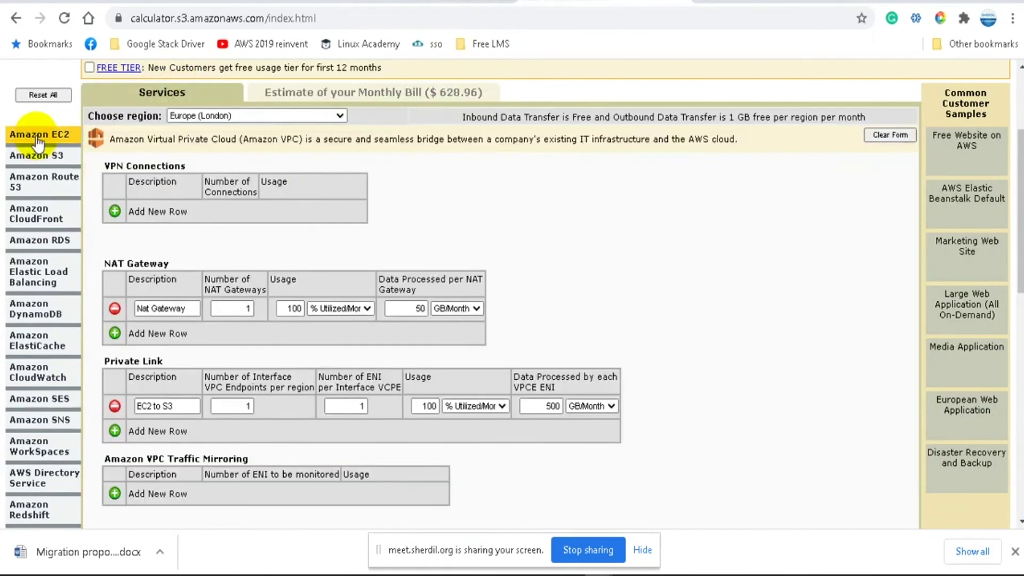
click(37, 140)
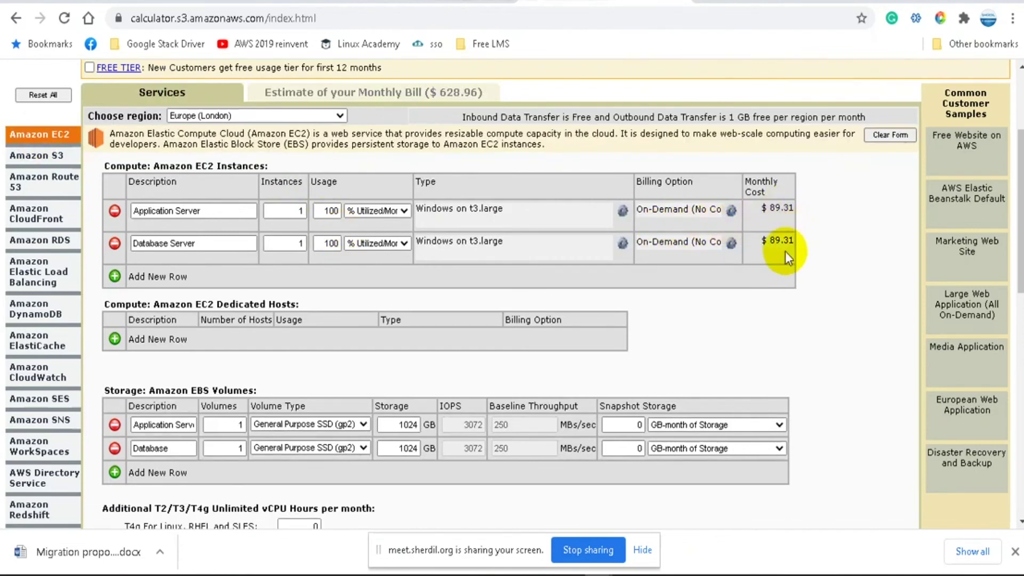
Step: In the price spreadsheet, enter $89.31 as the Application VM cost under AWS with 8GB RAM
key(ctrl+Tab)
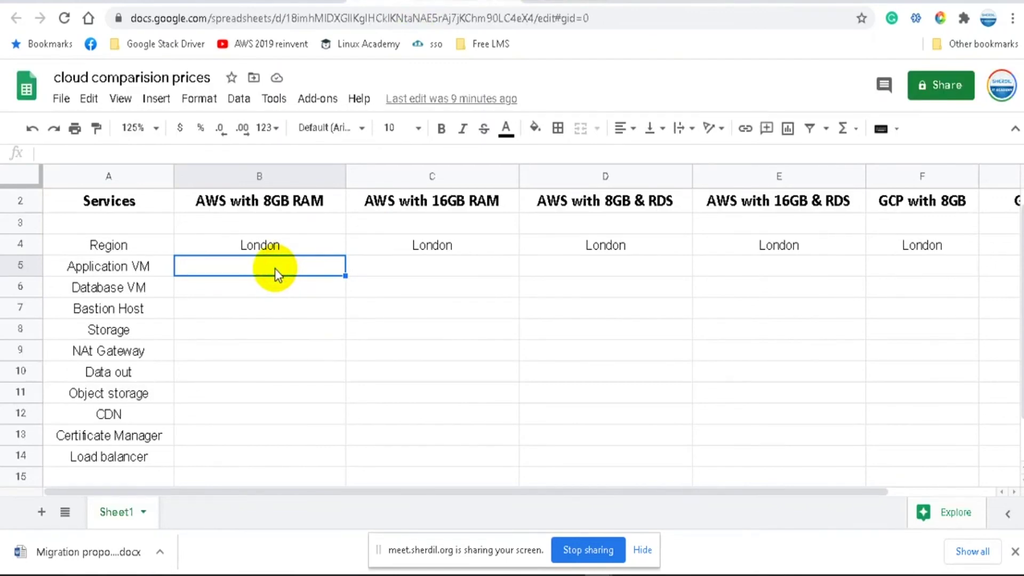
text(89.31)
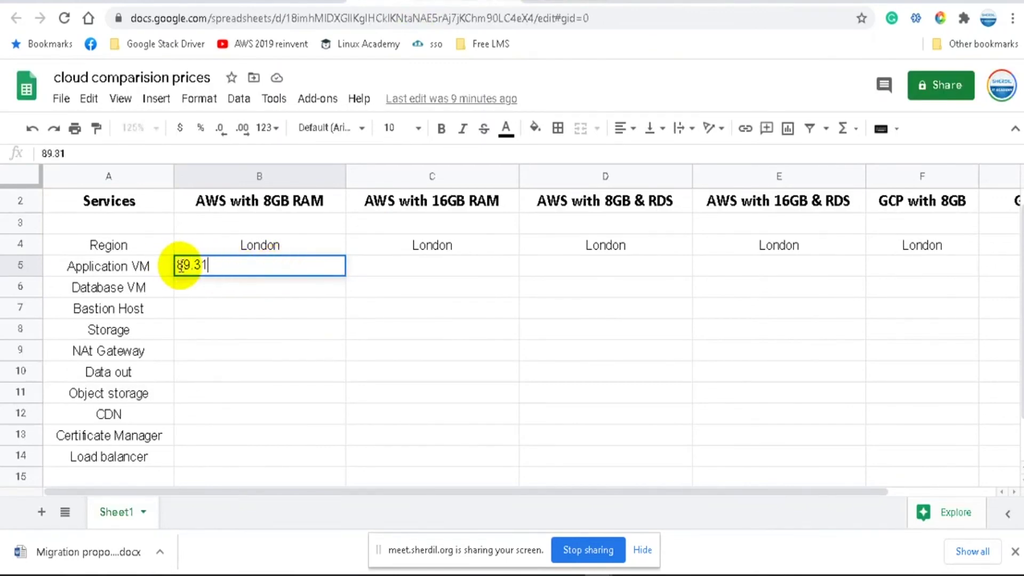
key(Home)
text($)
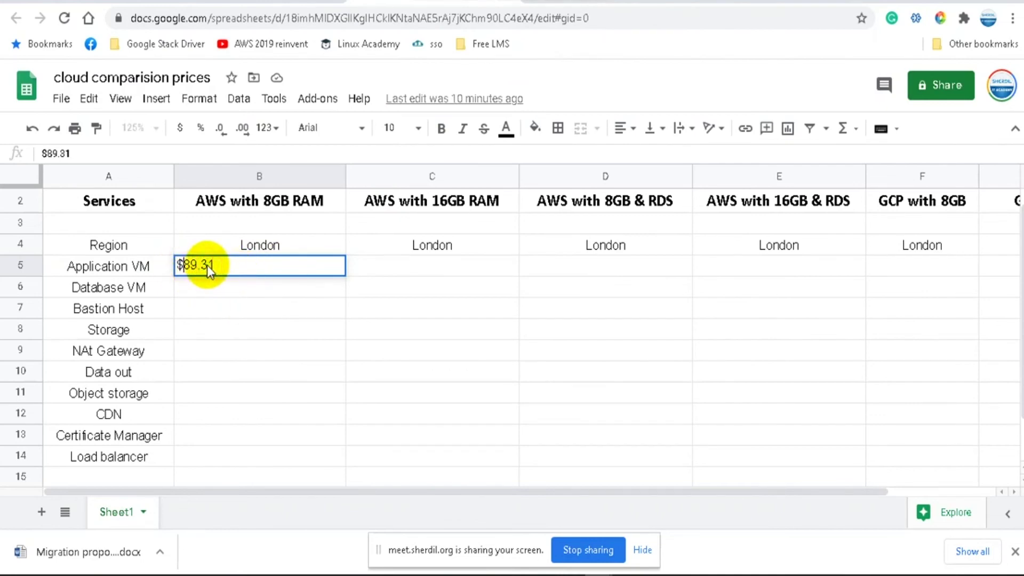
key(Return)
Step: Copy the Application VM price into the Database VM cell under AWS with 8GB RAM, and select the Bastion Host cell below
click(207, 265)
key(ctrl+c)
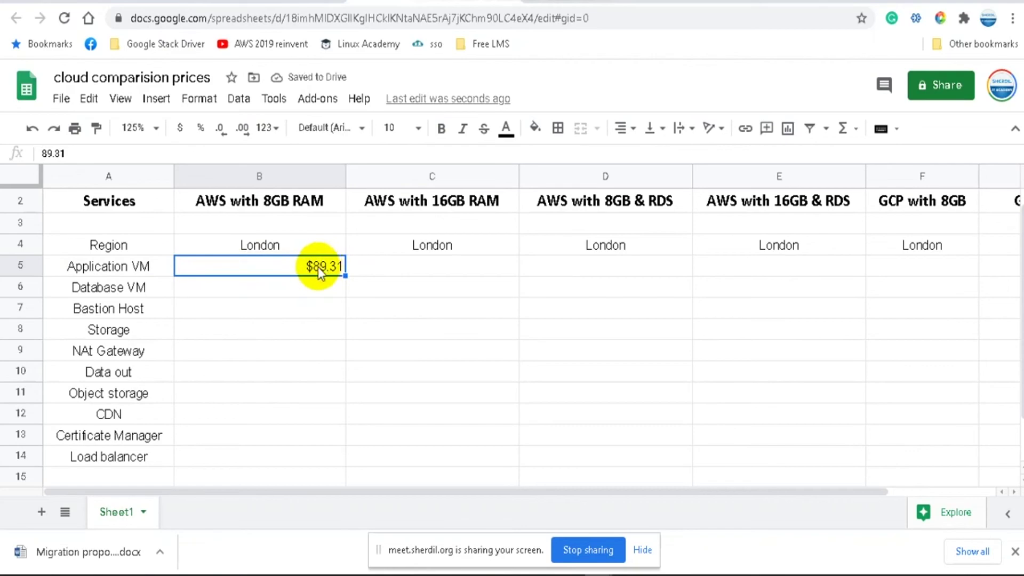
click(304, 283)
key(ctrl+v)
click(285, 313)
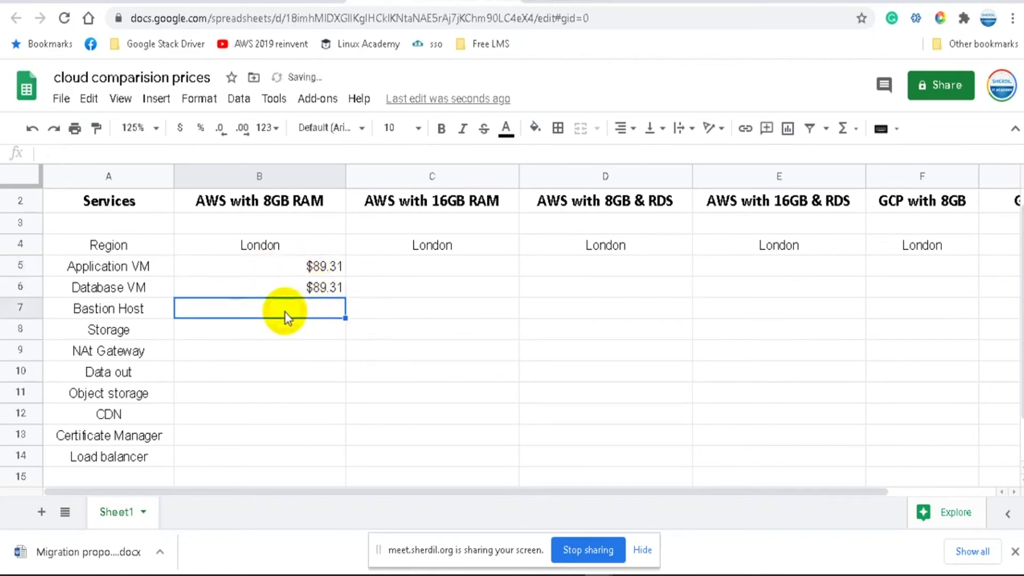
Step: Add a new EC2 instance row in the AWS calculator and enter a description for the bastion host
key(ctrl+Tab)
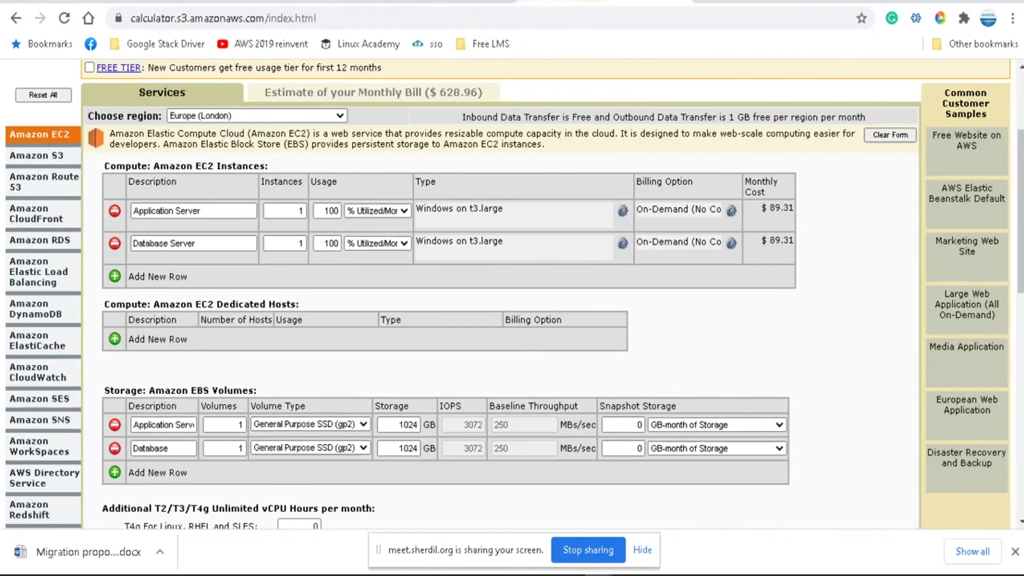
click(113, 277)
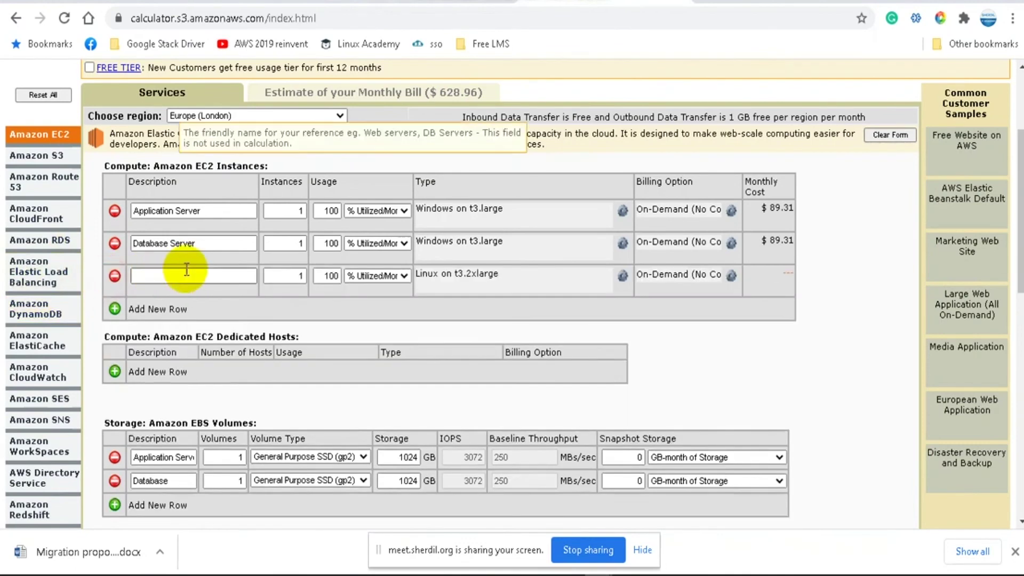
click(184, 277)
text(Bast)
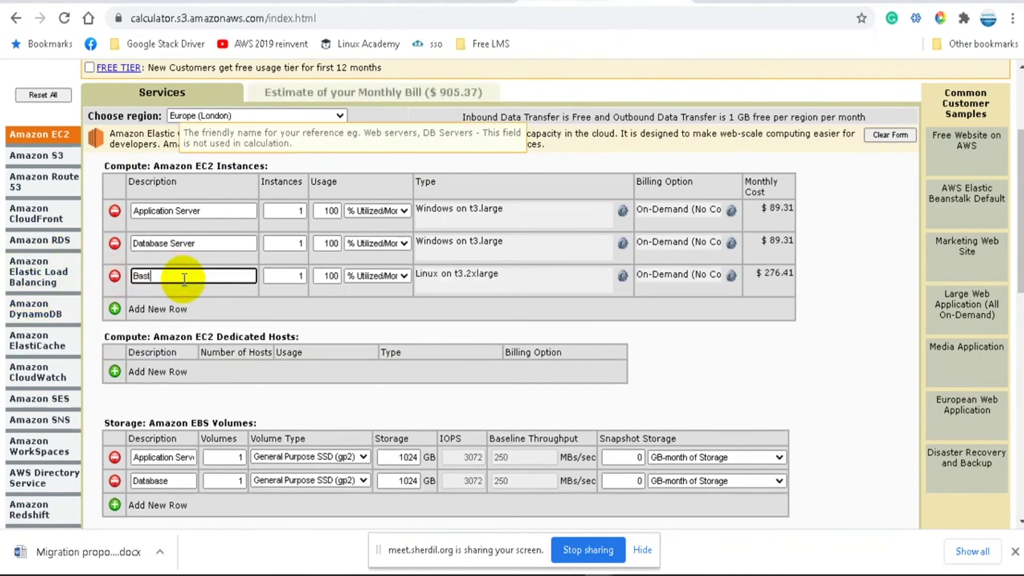
Step: Finish describing the third EC2 instance as Bastion host and set its instance type to t2.micro
text(ion host)
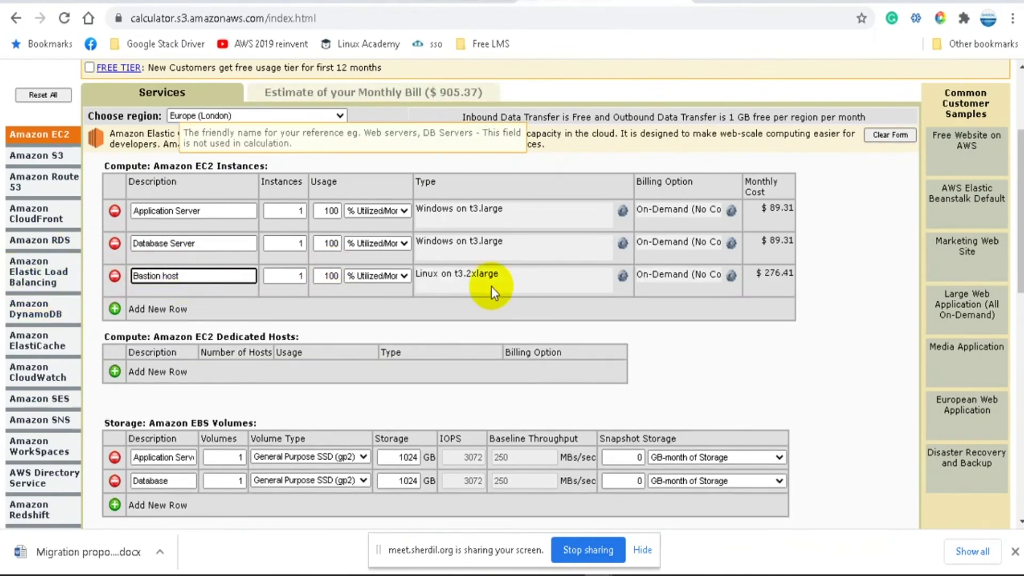
click(621, 275)
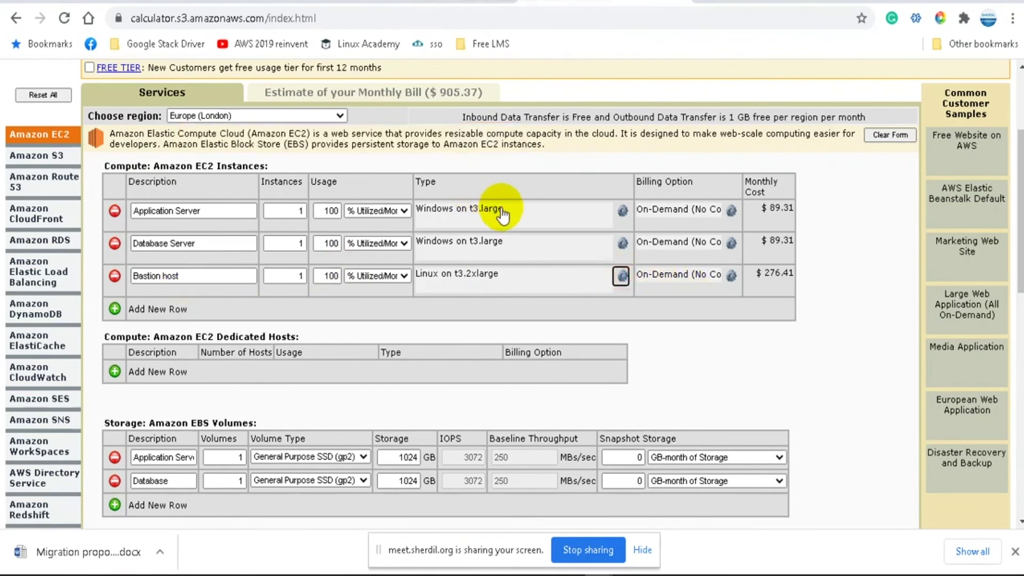
click(621, 276)
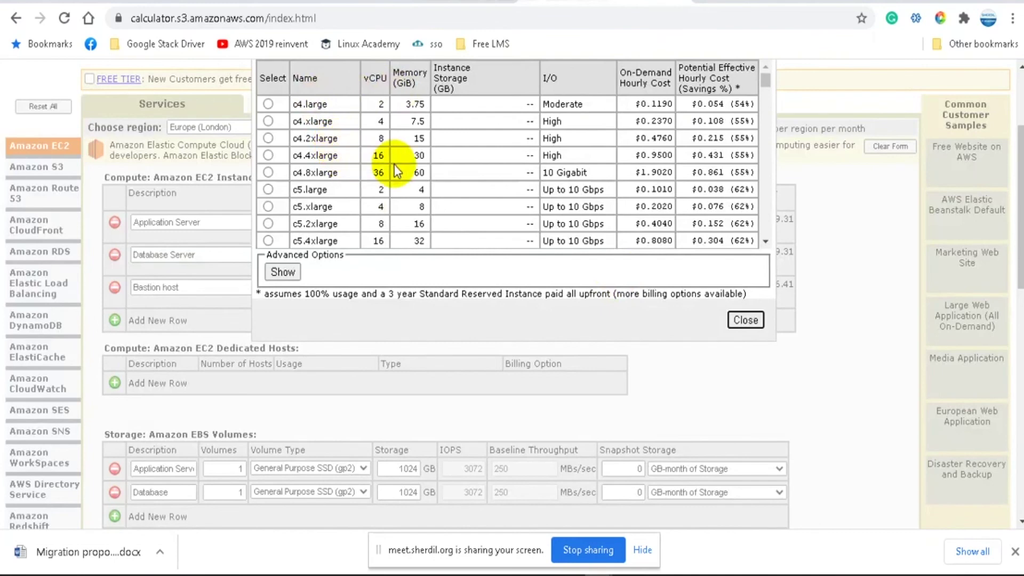
scroll(395, 164, down, 15)
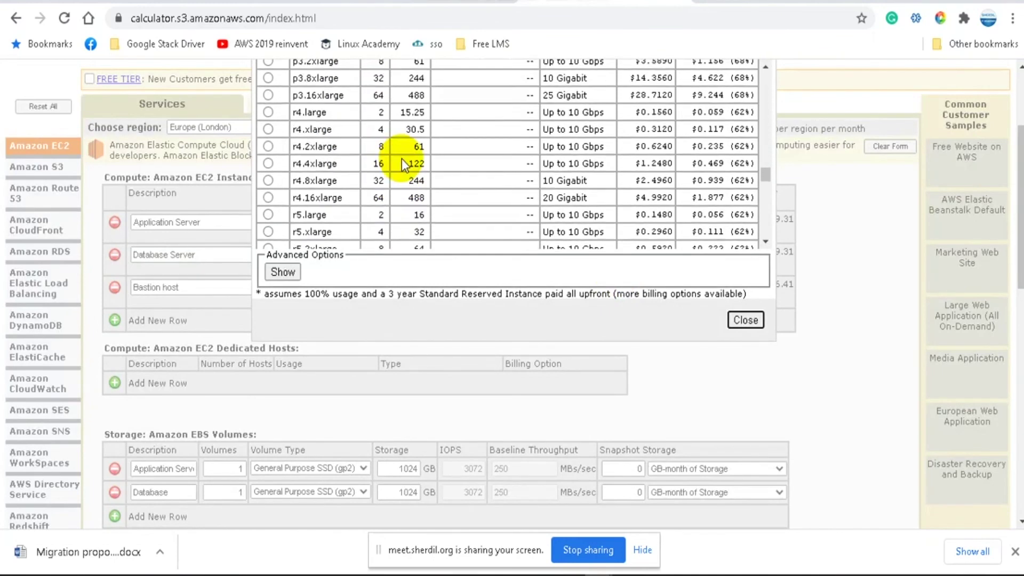
scroll(408, 160, down, 6)
scroll(480, 200, down, 3)
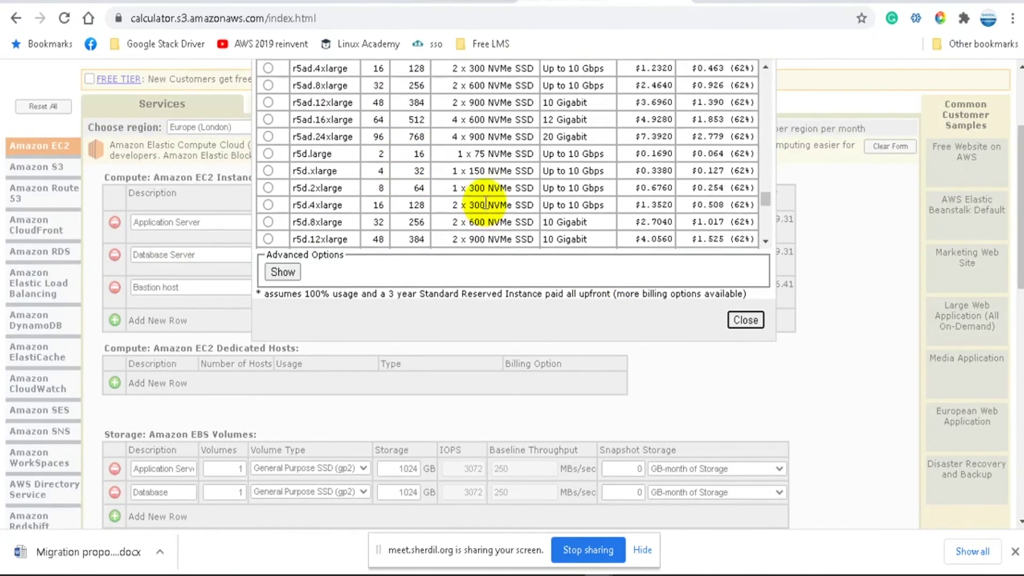
scroll(485, 202, down, 10)
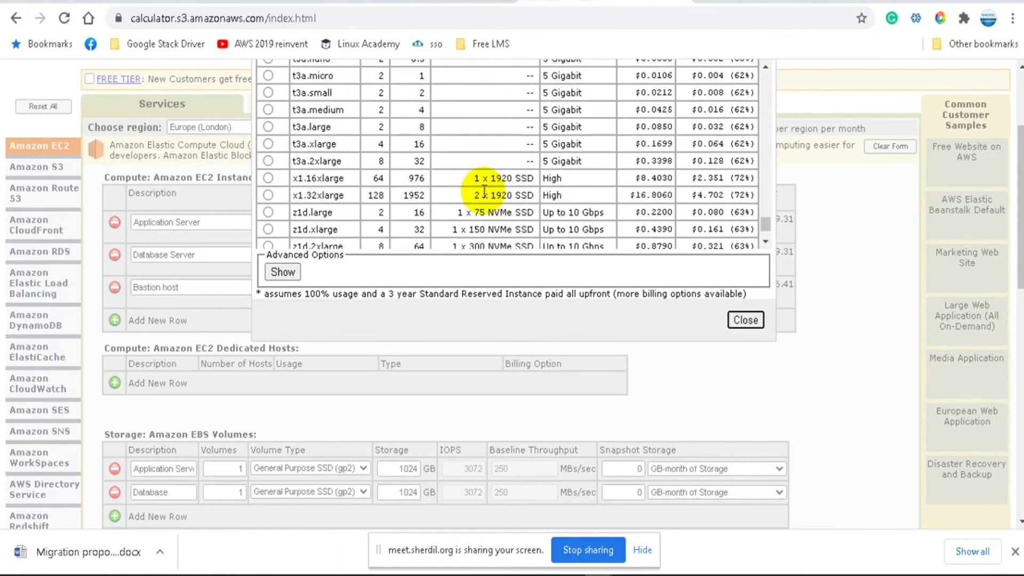
scroll(483, 191, up, 2)
scroll(482, 191, up, 2)
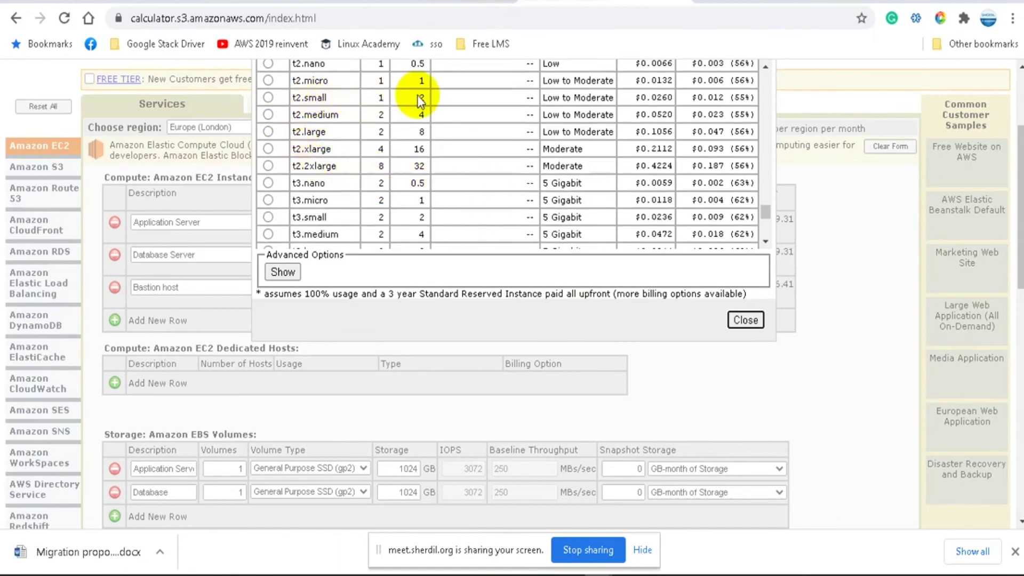
click(267, 82)
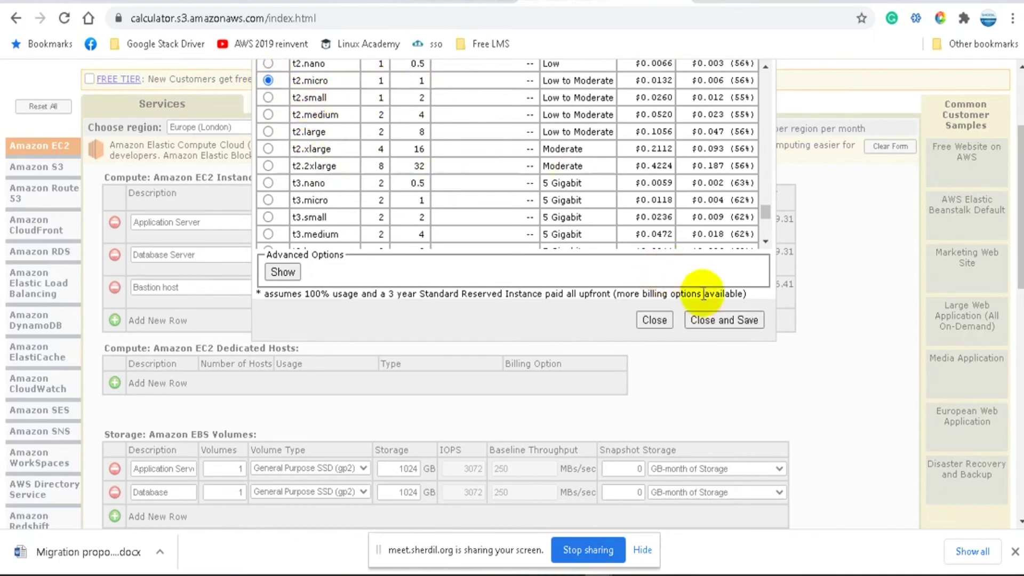
click(725, 321)
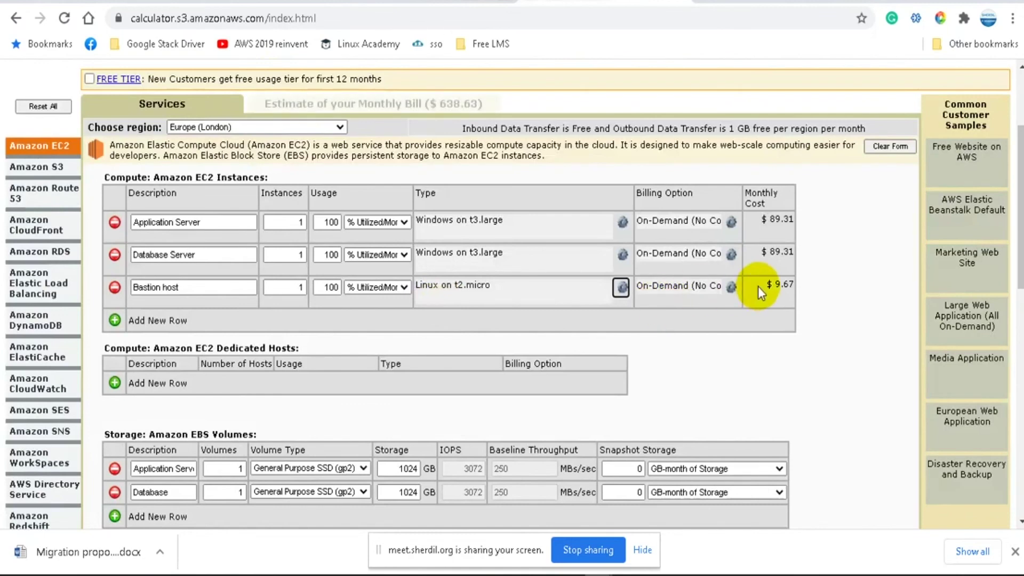
Step: Add a third EBS volume described as Bastion with 30 GB of storage
scroll(162, 399, down, 2)
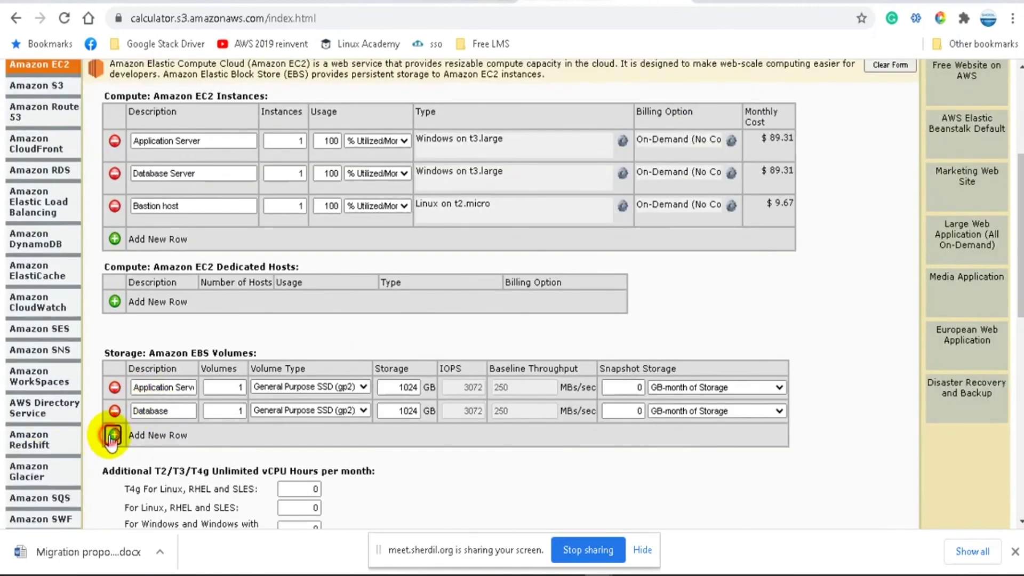
click(113, 435)
click(168, 431)
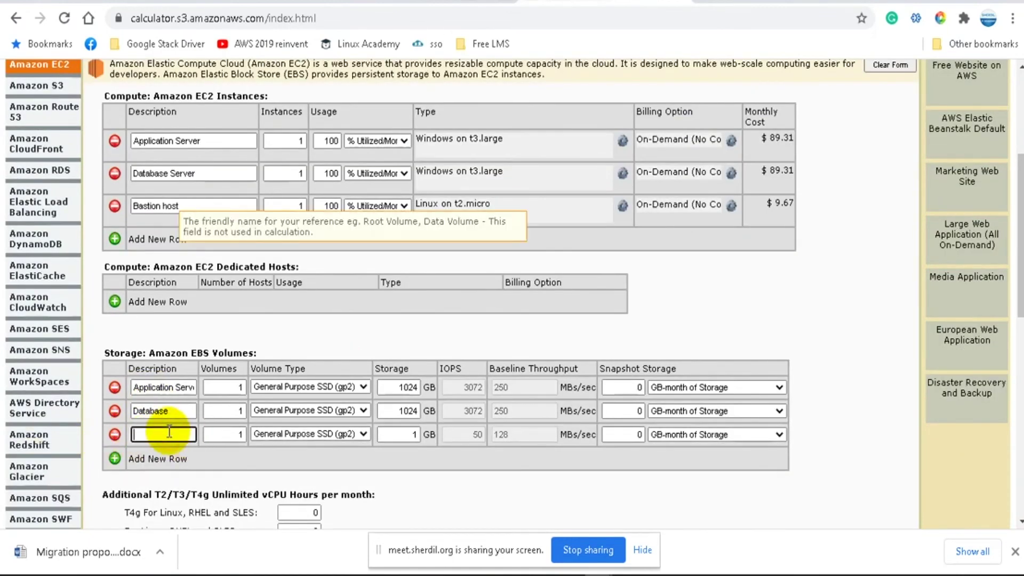
text(Bastion)
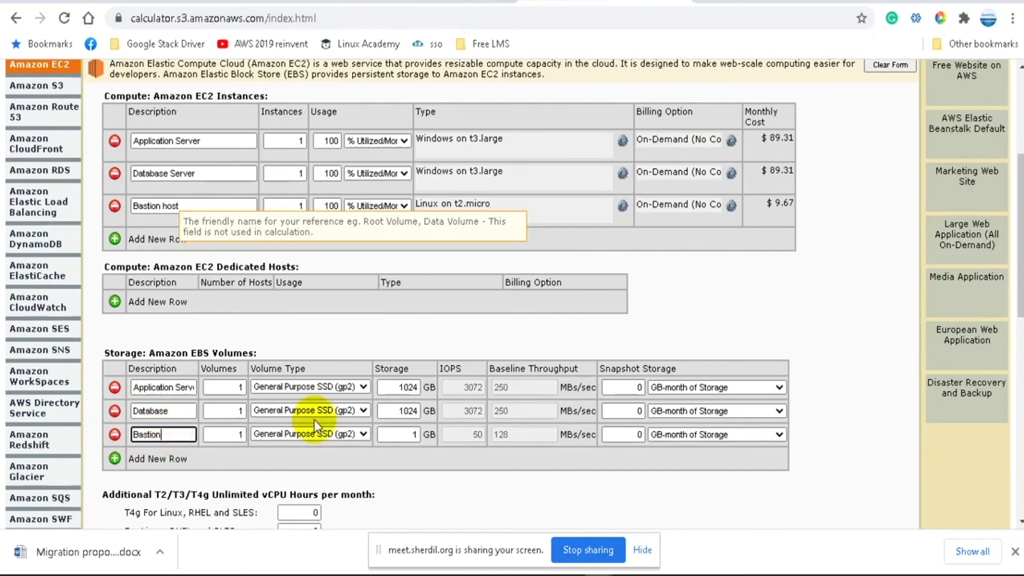
click(414, 435)
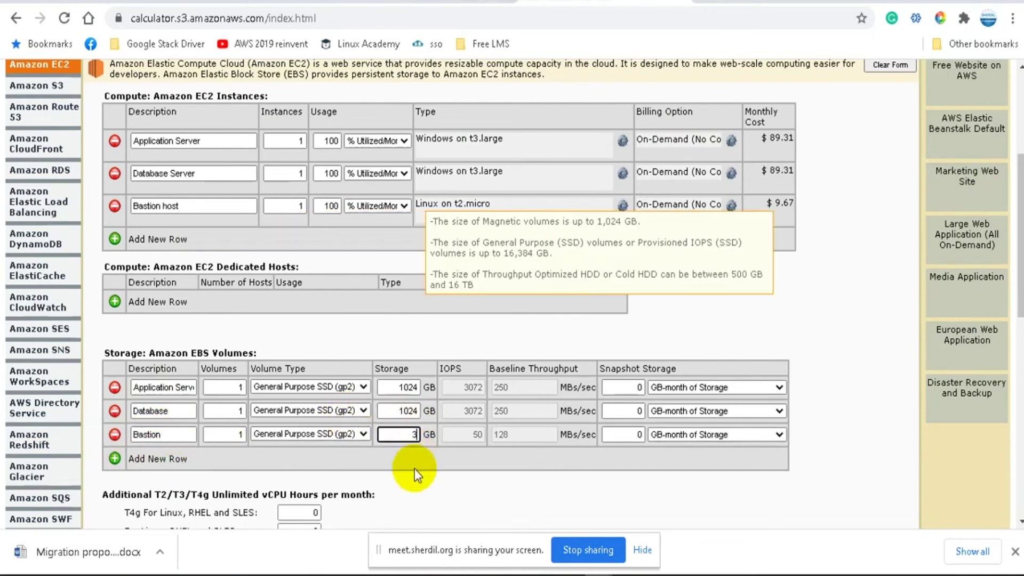
text(30)
click(497, 475)
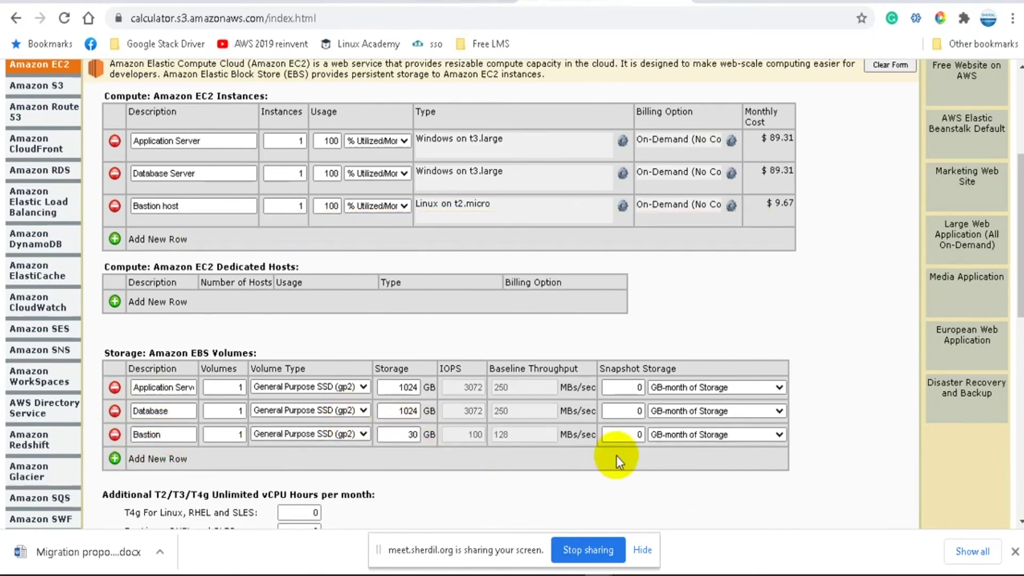
Step: Switch to the cloud comparison spreadsheet and enter $9.67 for Bastion Host under AWS with 8GB RAM
scroll(616, 456, up, 3)
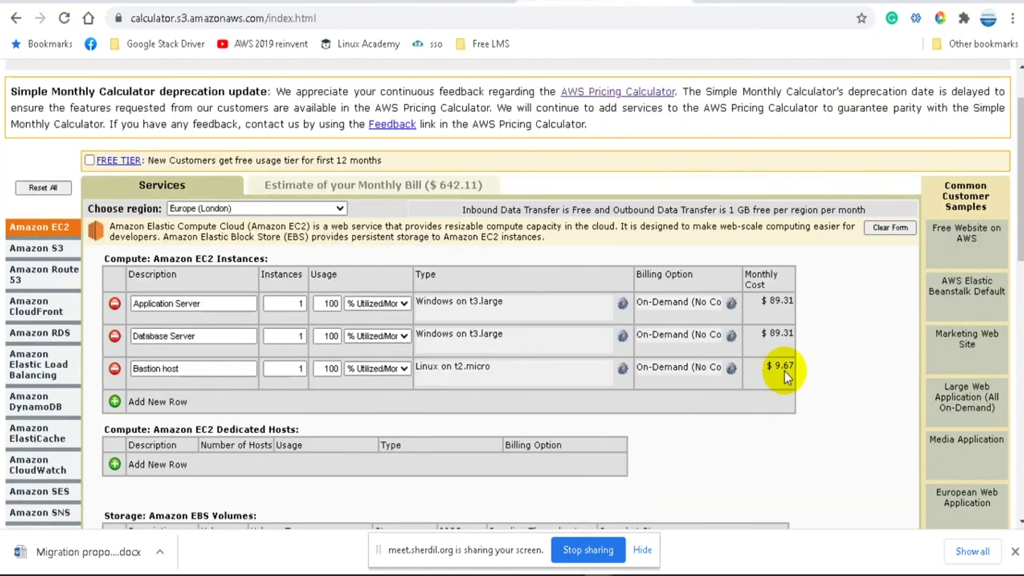
click(431, 3)
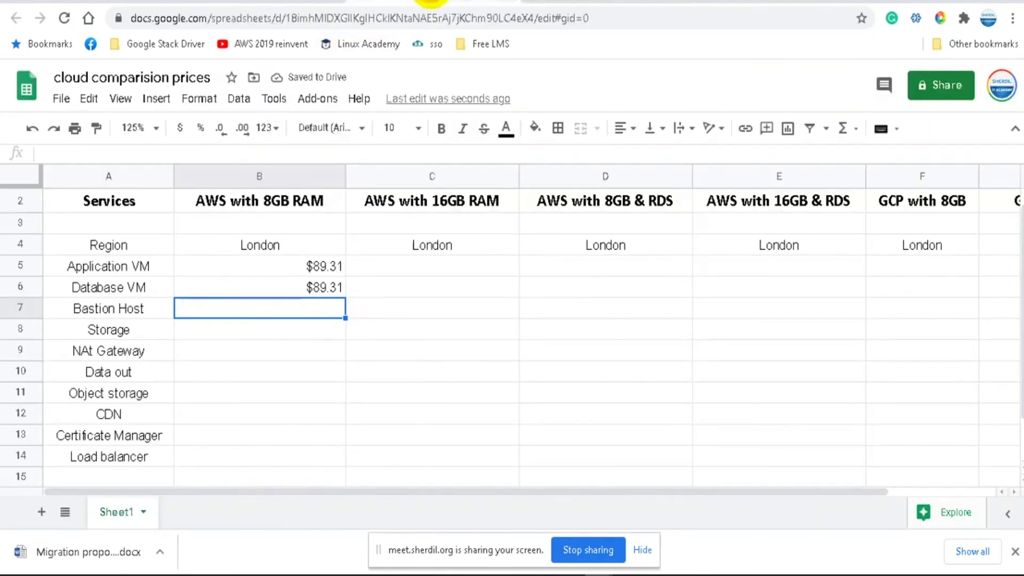
click(280, 348)
click(311, 307)
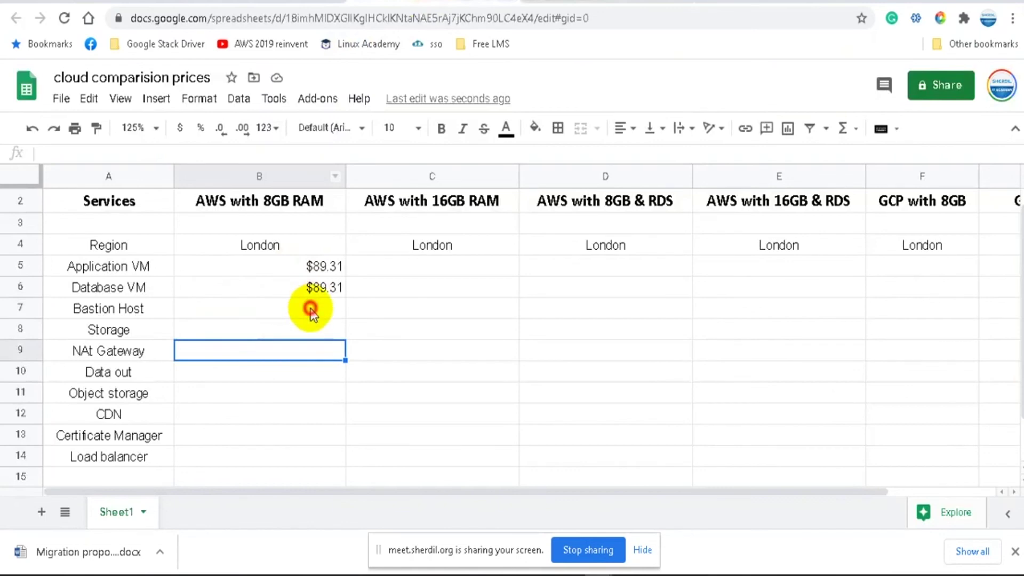
text($9)
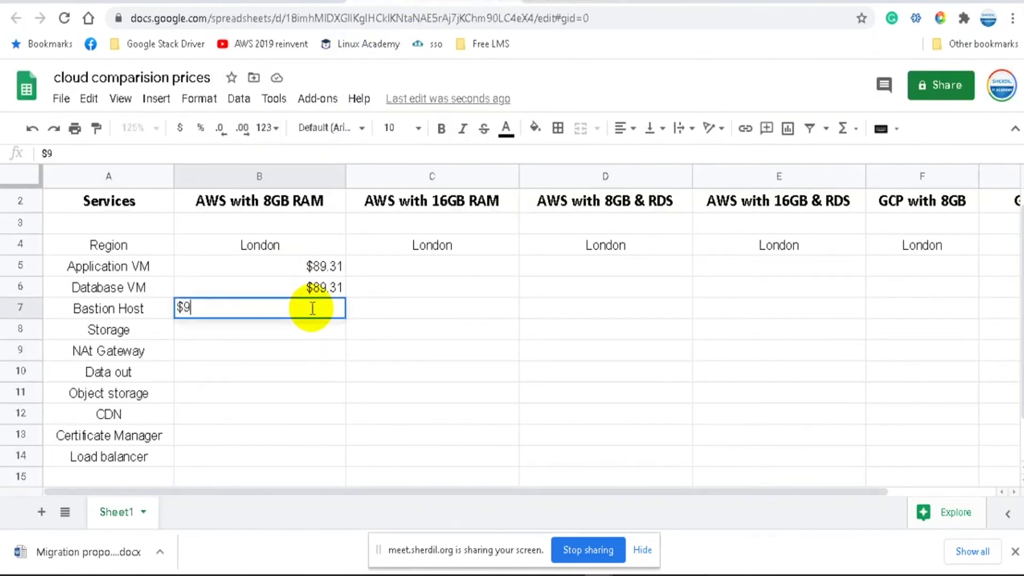
text(.67)
Step: Check the EBS volumes cost in the AWS calculator's monthly bill estimate and enter 241.06$ for Storage in the spreadsheet's AWS with 8GB RAM column
key(ctrl+Tab)
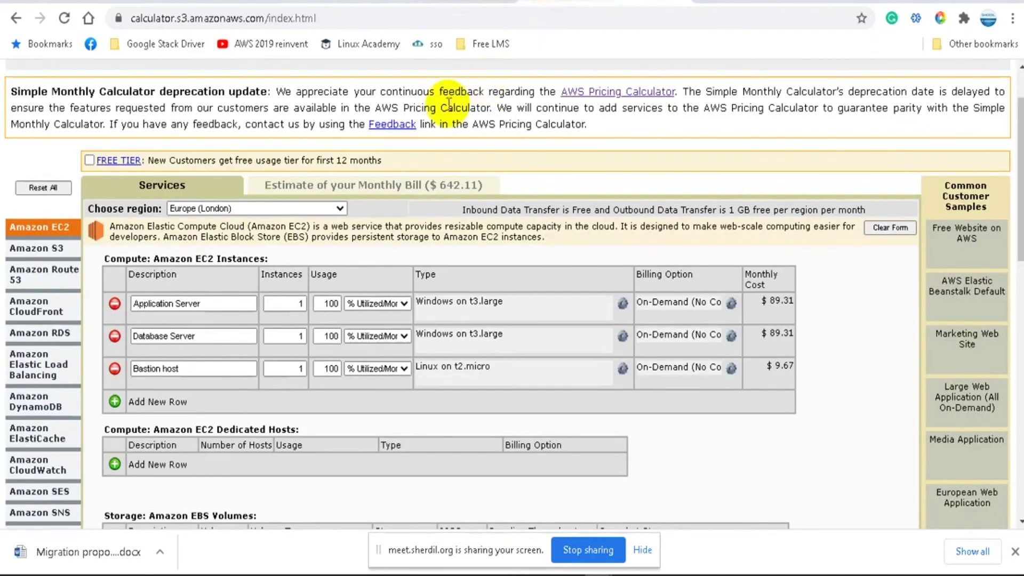
click(297, 187)
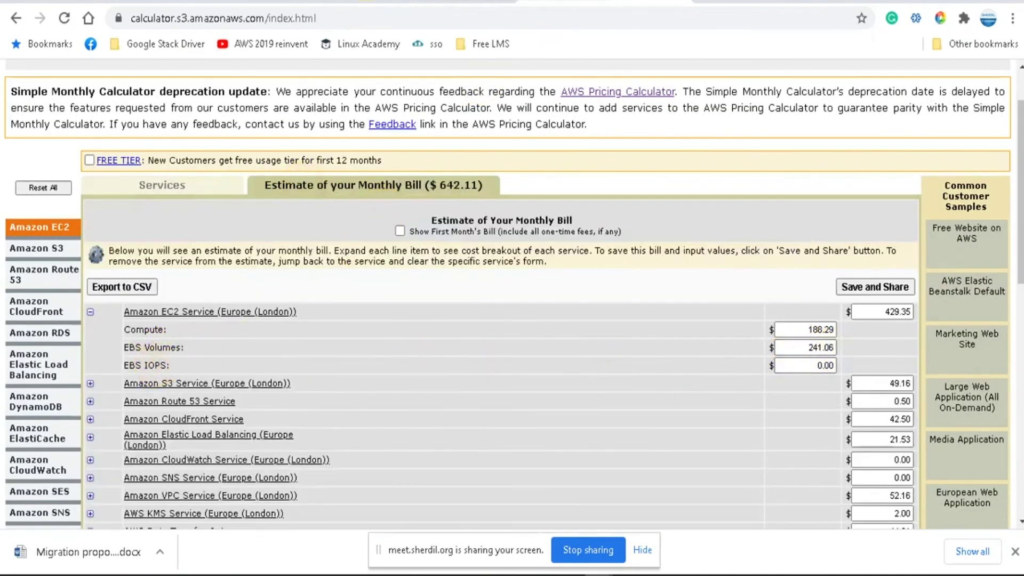
click(400, 4)
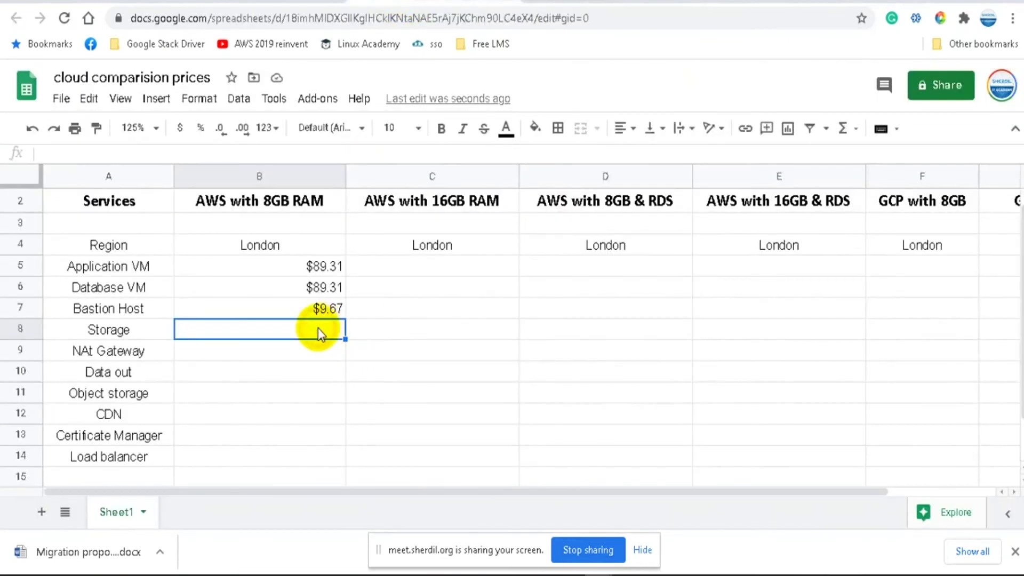
text(241)
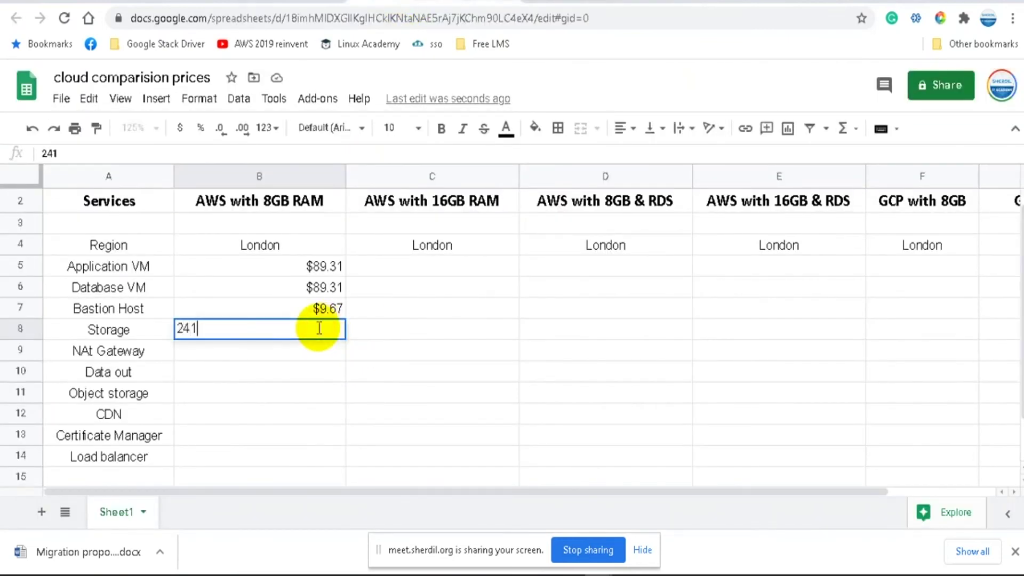
text(.06$)
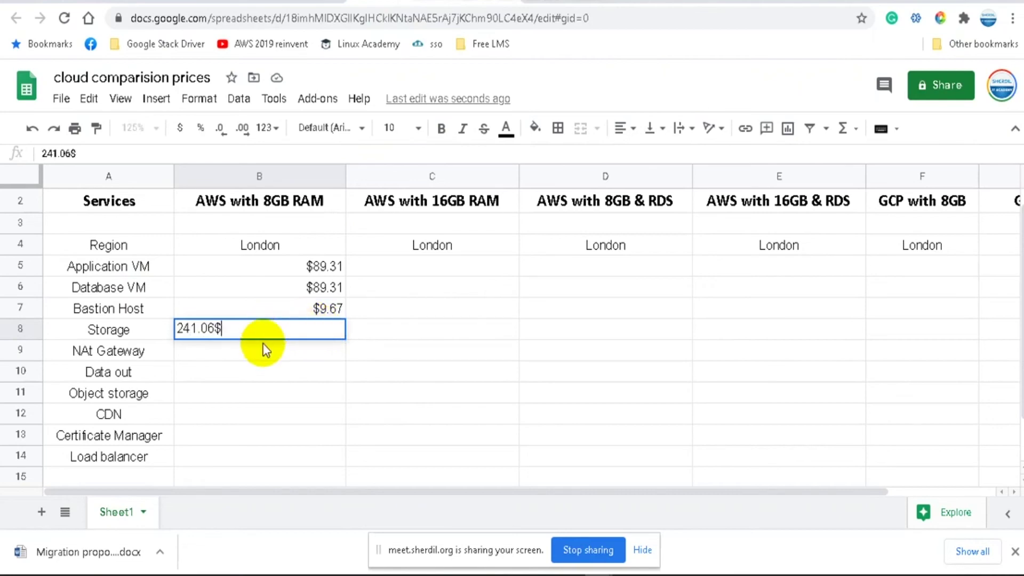
key(Return)
Step: Expand the Amazon VPC costs in the calculator's estimate and enter $40 for NAT Gateway in the spreadsheet's AWS with 8GB RAM column
click(586, 1)
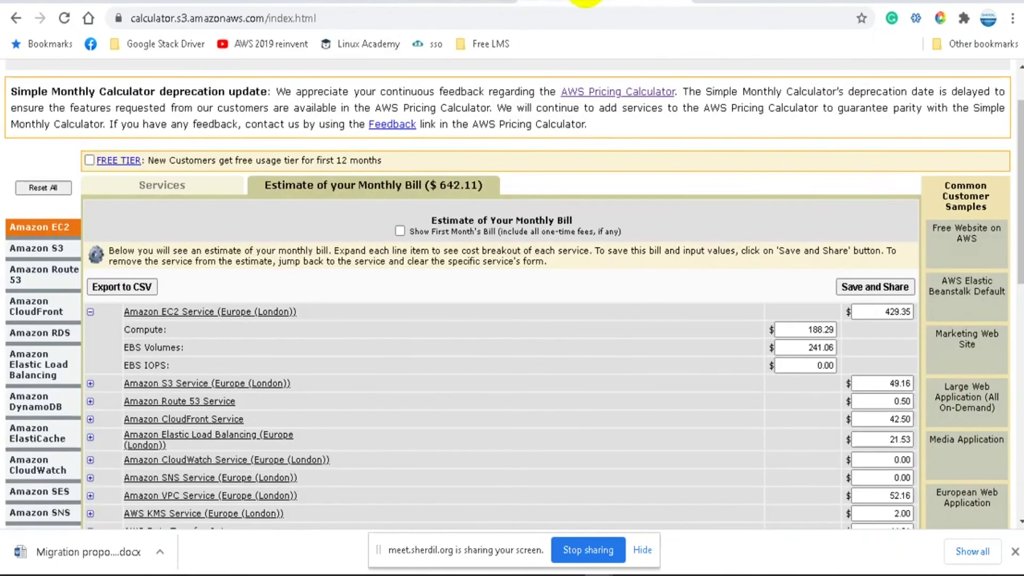
scroll(31, 339, down, 2)
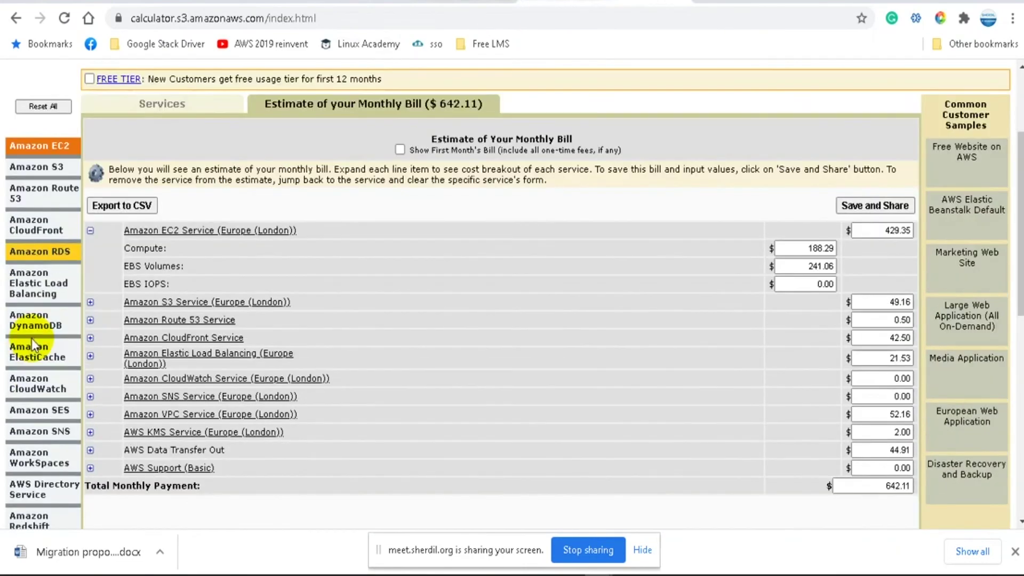
click(90, 414)
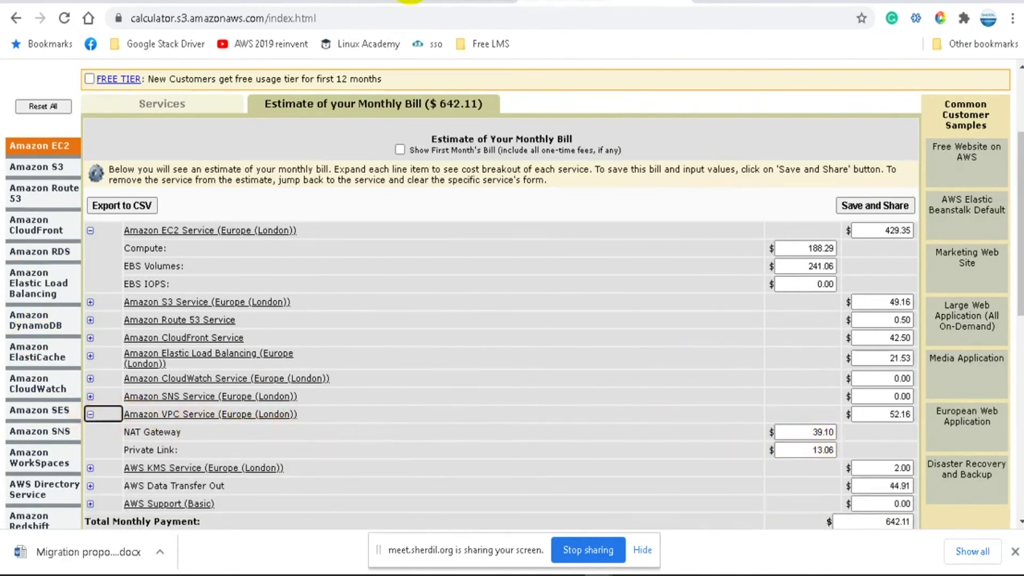
click(408, 2)
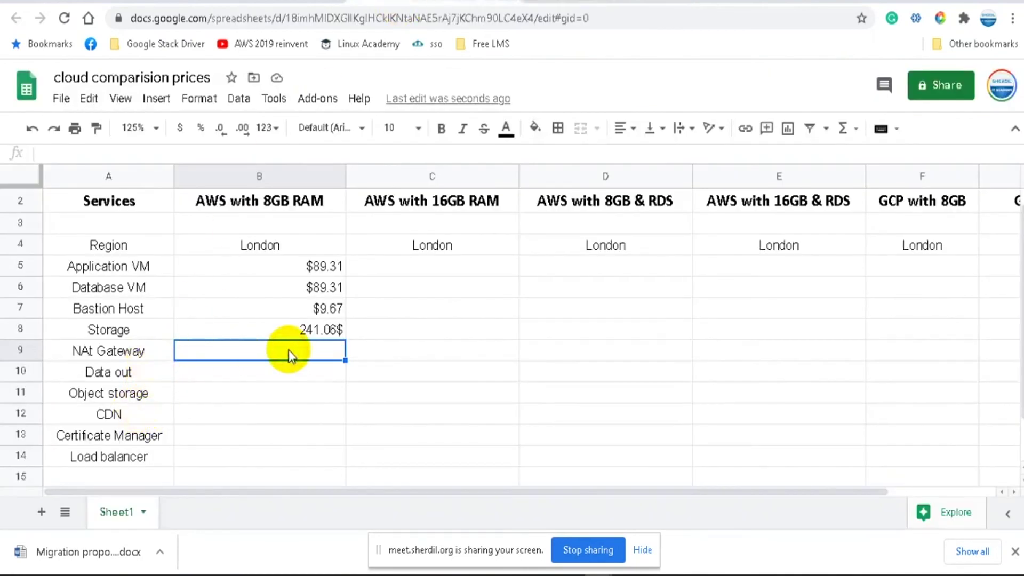
text(39)
key(BackSpace)
key(BackSpace)
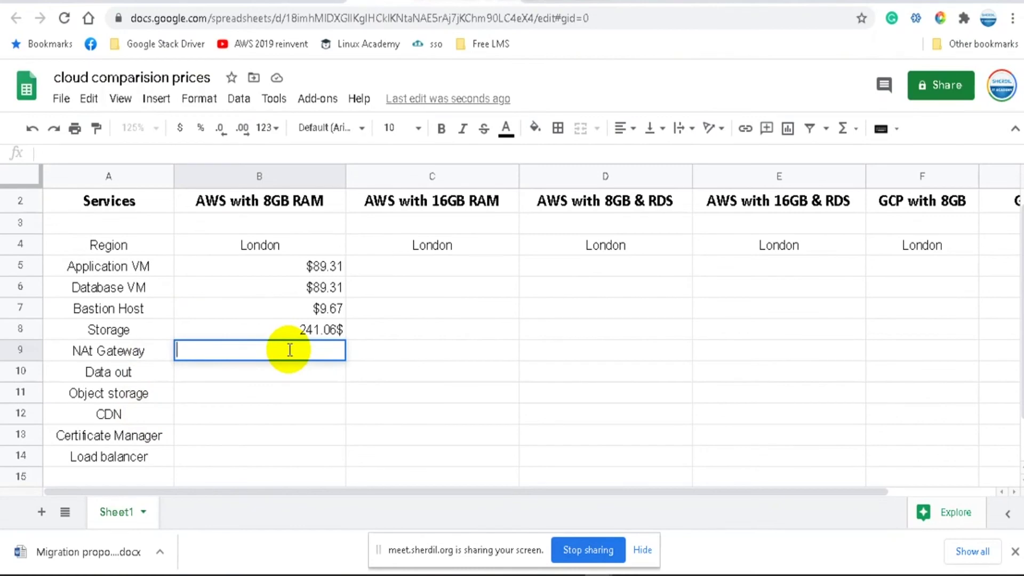
text($40)
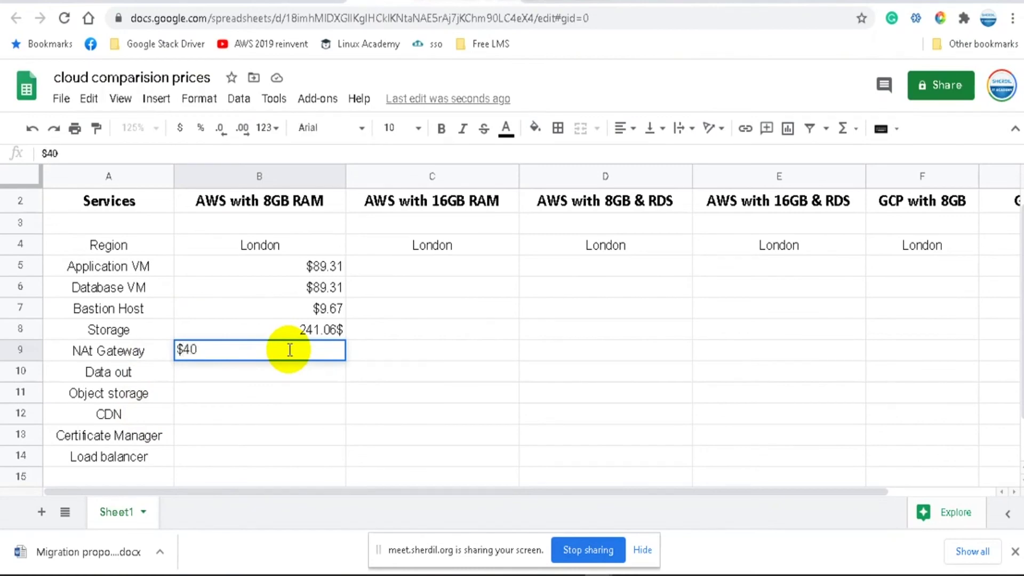
key(Return)
click(94, 349)
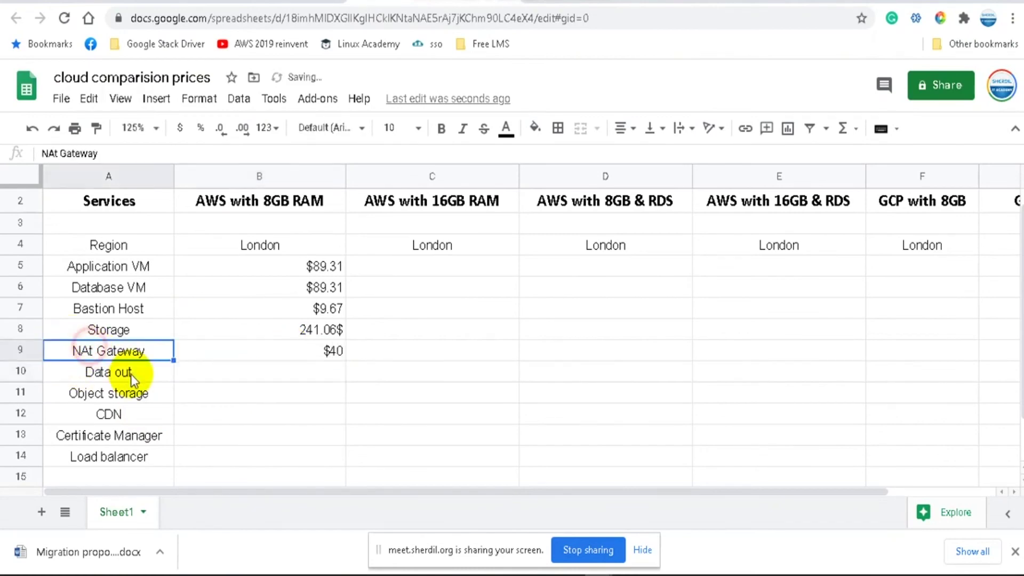
click(130, 374)
double_click(150, 373)
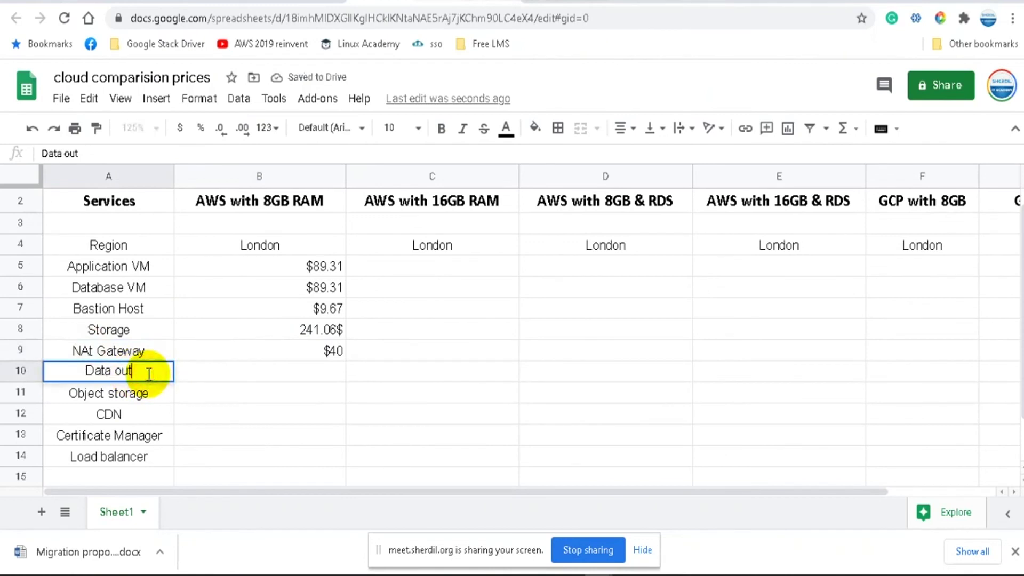
text(+ Pri)
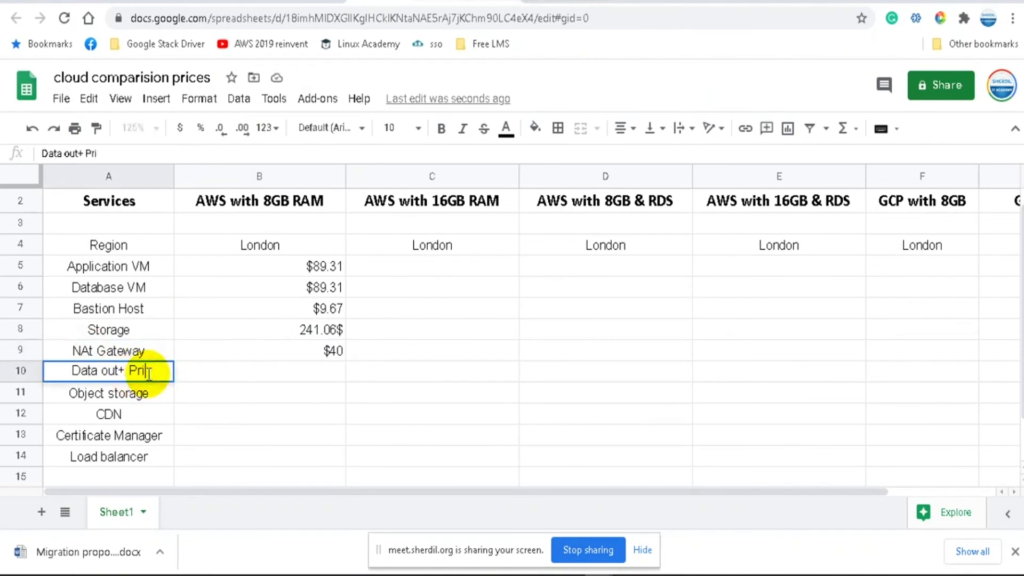
key(BackSpace)
key(BackSpace)
key(BackSpace)
key(BackSpace)
key(BackSpace)
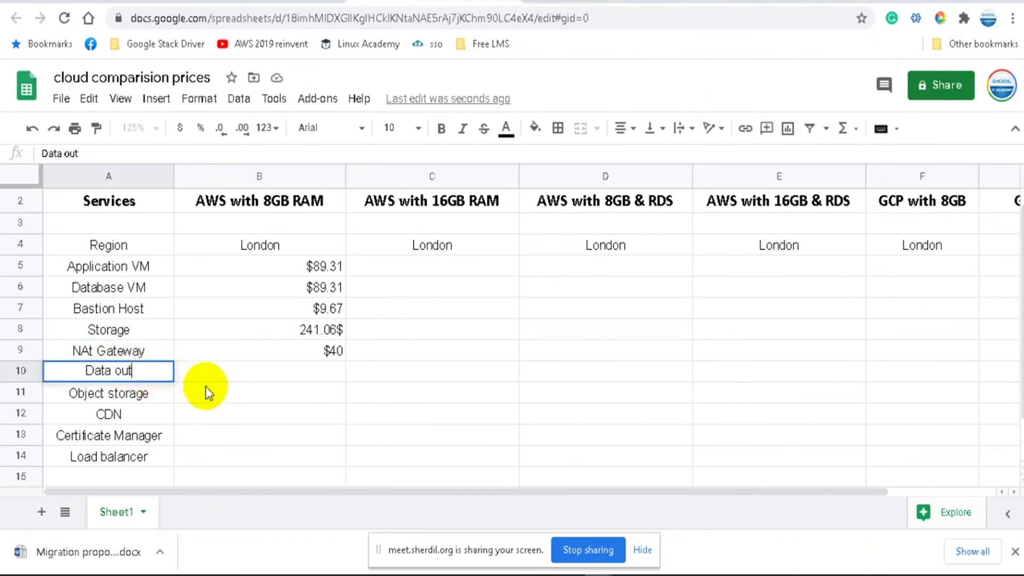
Step: Insert an empty row below the Data out row
click(15, 371)
right_click(15, 370)
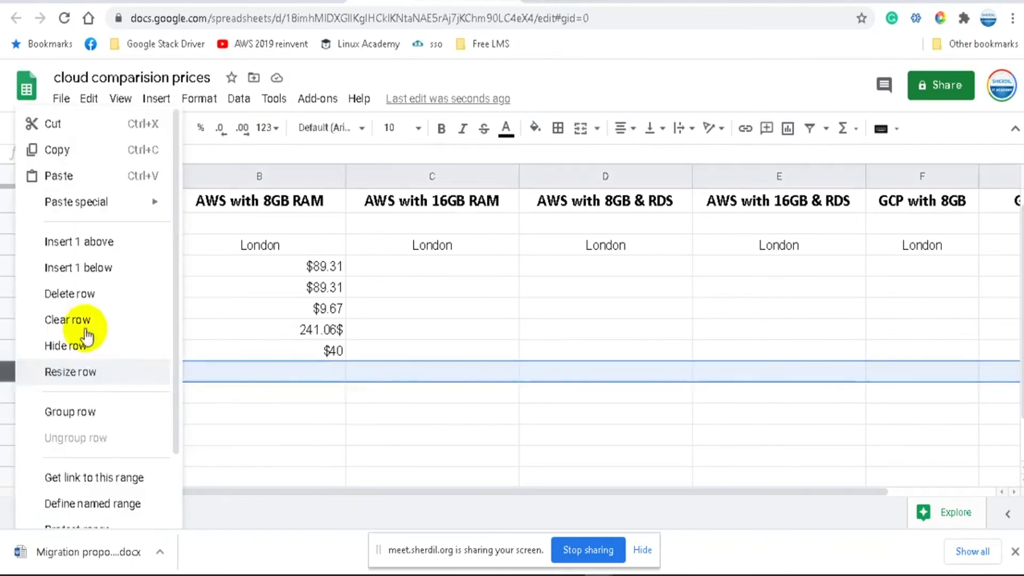
click(107, 267)
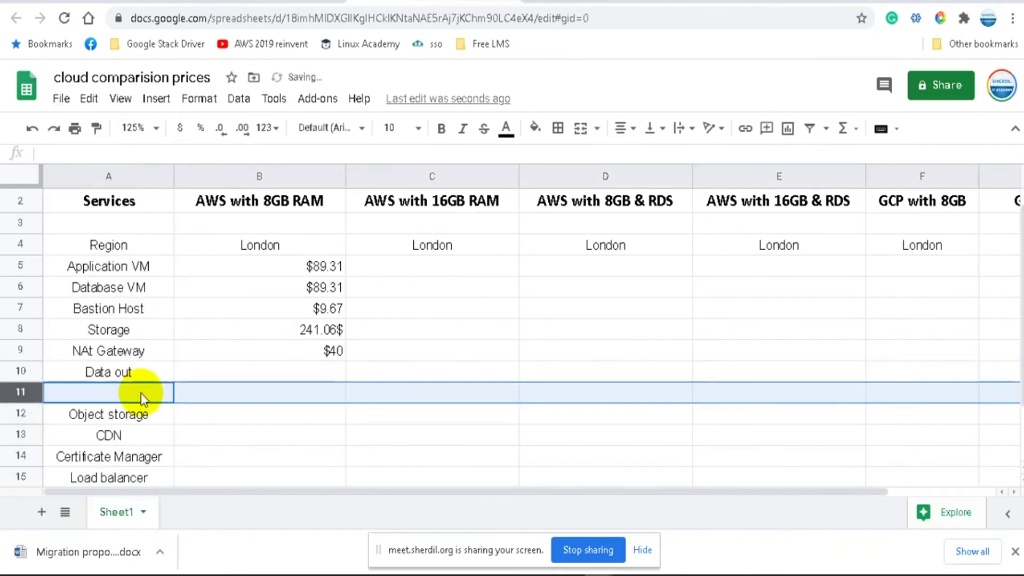
Step: Label the new row below Data out as "Private link" in the Services column
click(141, 393)
text(Private)
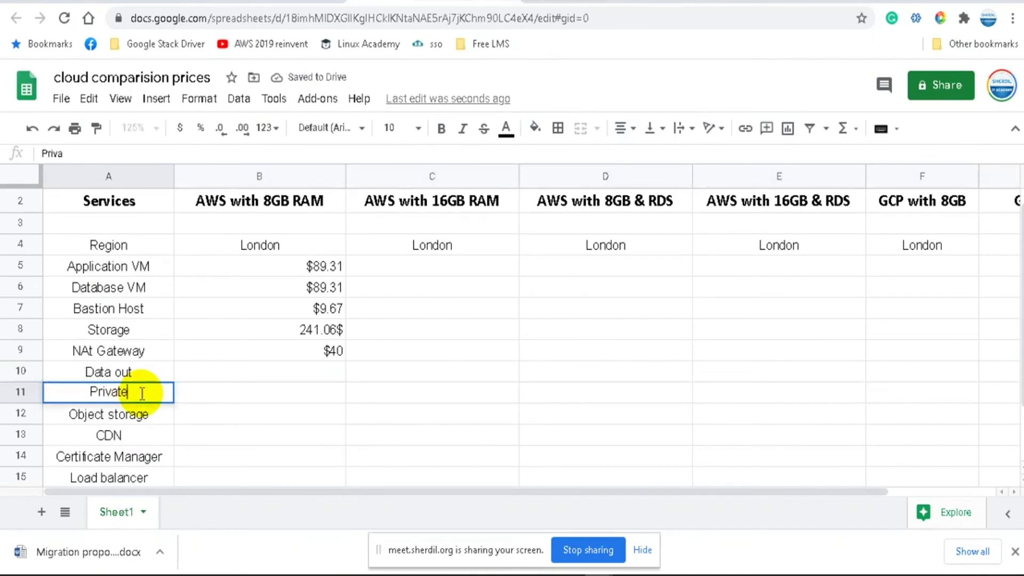
text( Iink)
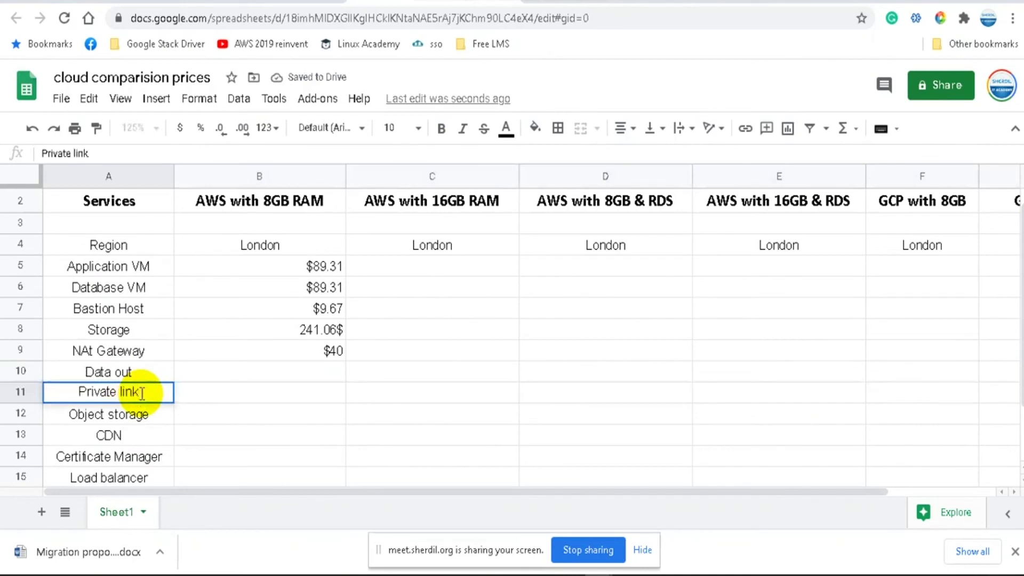
click(309, 404)
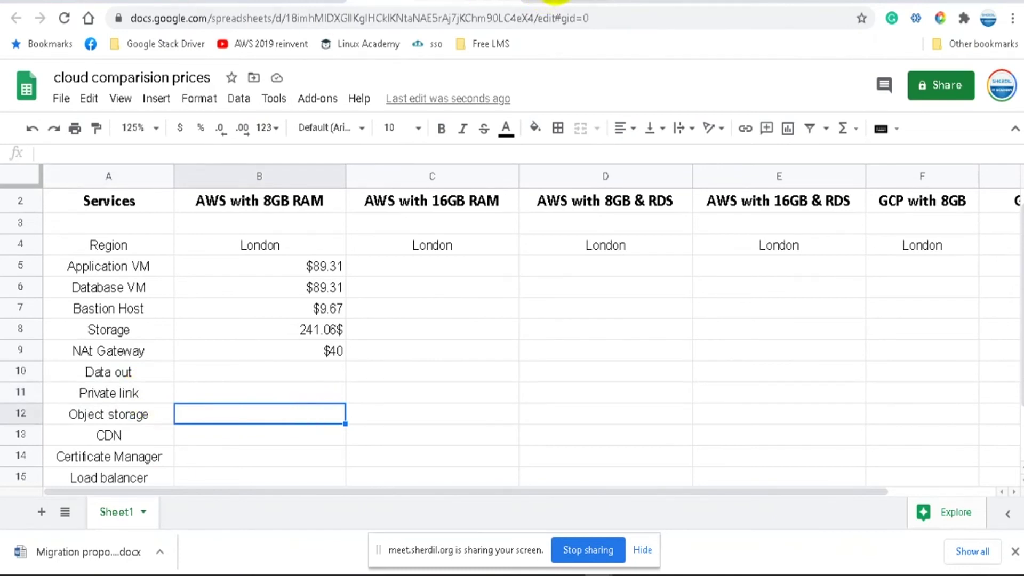
Step: Check the Private Link cost in the AWS calculator's estimate and enter $13.06 for it in the spreadsheet's AWS with 8GB RAM column
click(555, 3)
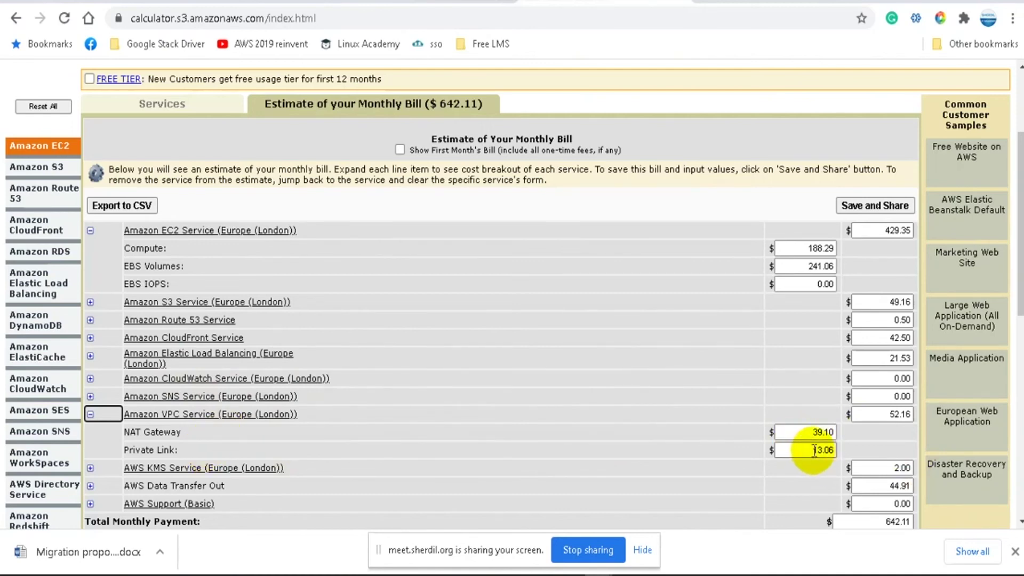
key(ctrl+Tab)
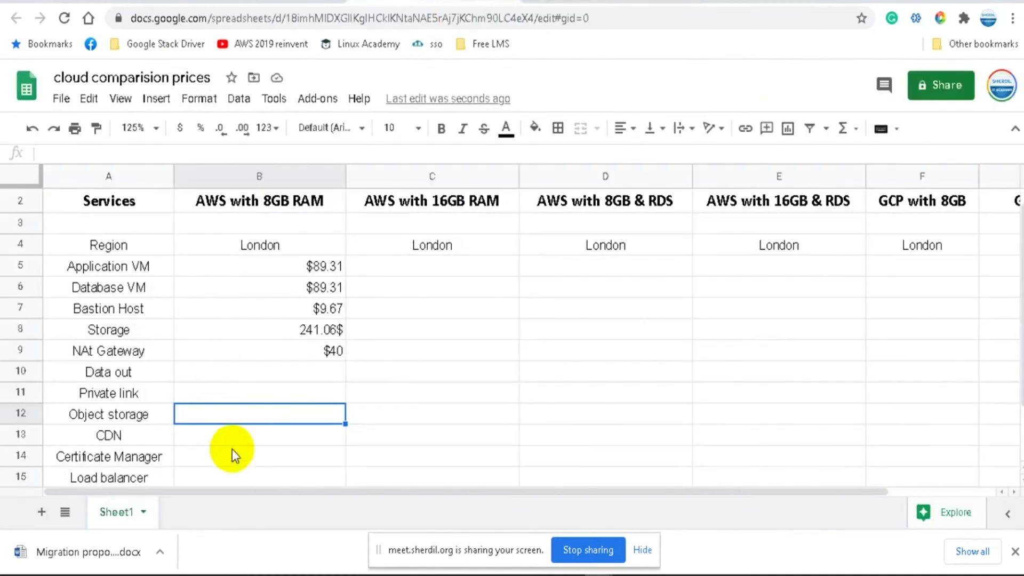
click(286, 448)
click(290, 393)
text(13.06)
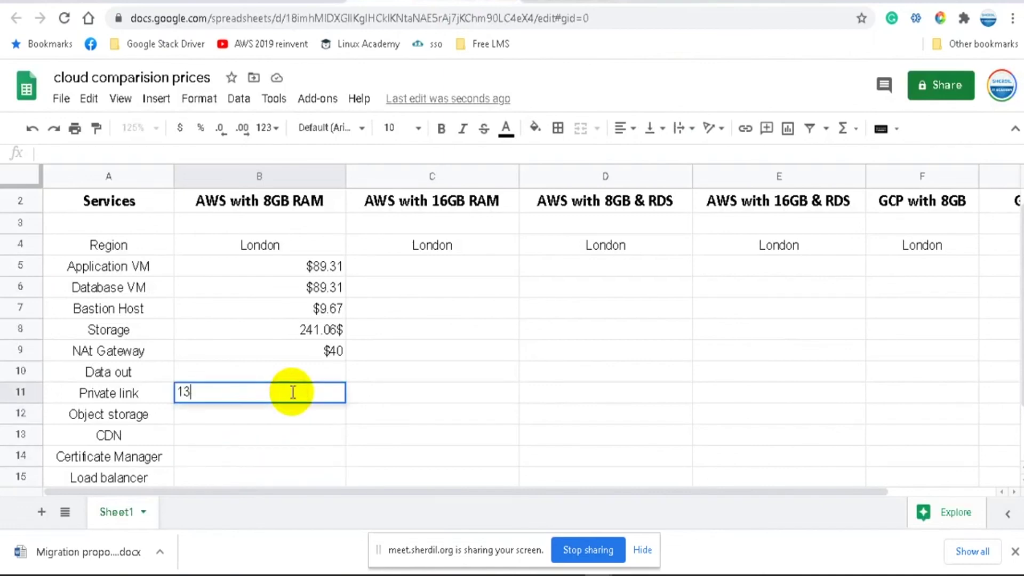
click(180, 392)
text($)
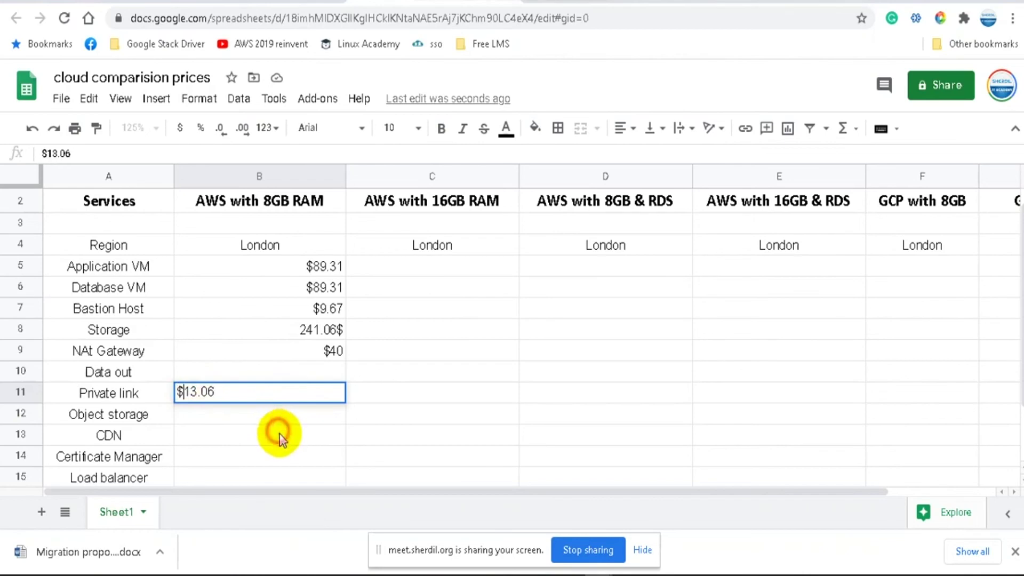
click(281, 439)
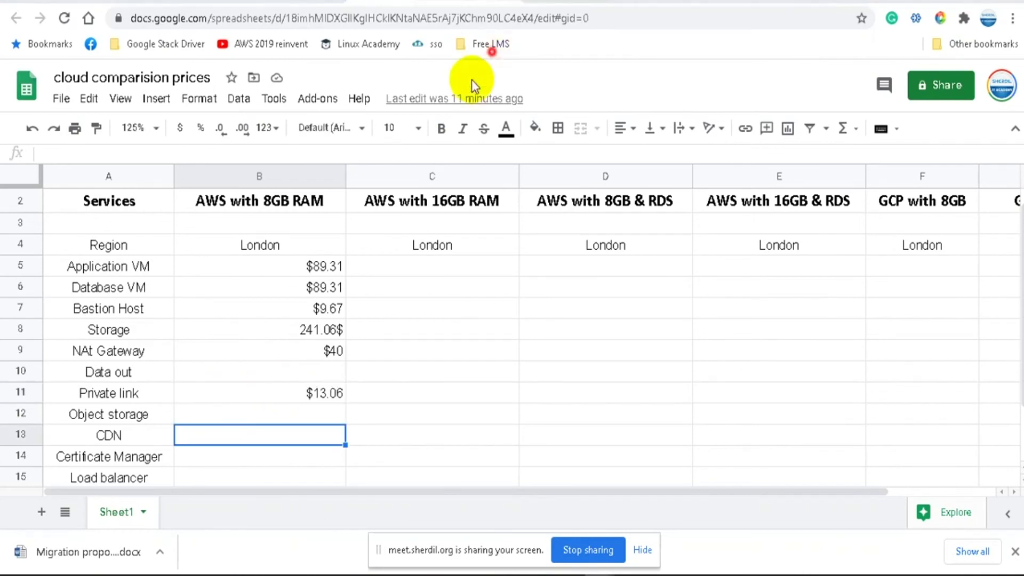
Step: Check the Amazon S3 cost in the calculator's estimate and rename the spreadsheet's Object storage label to "Object storage 2TB"
click(537, 2)
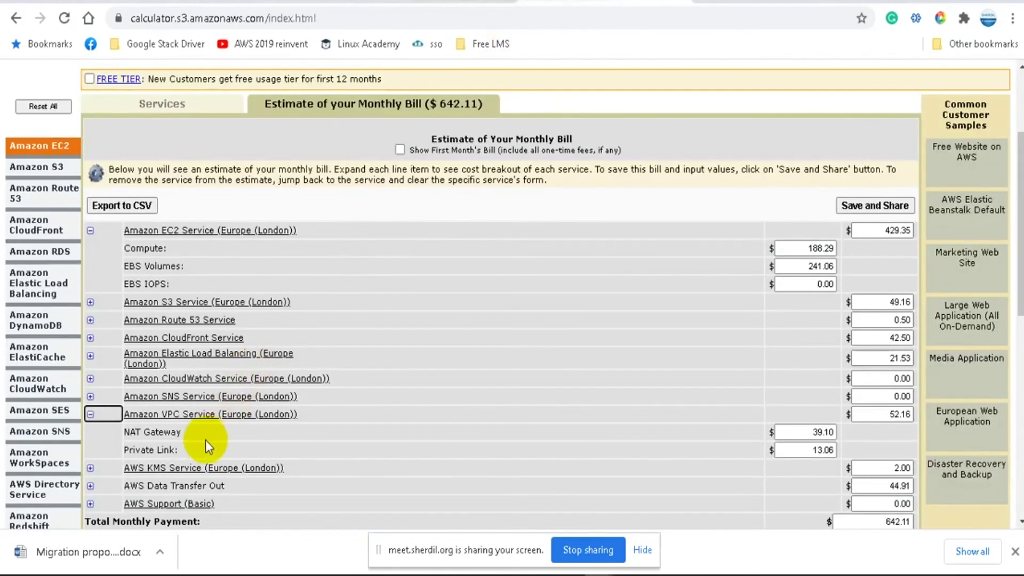
click(396, 2)
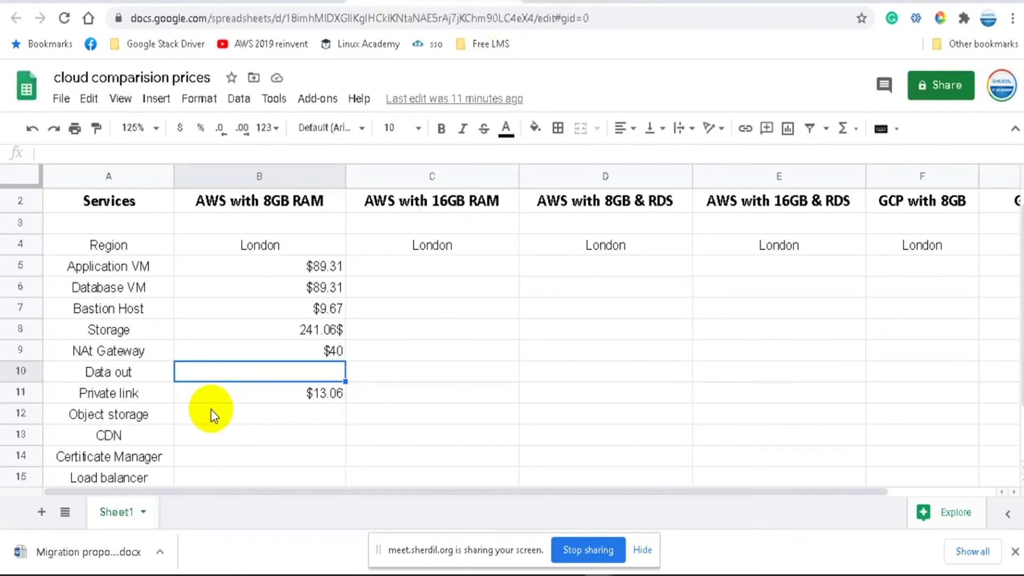
click(267, 421)
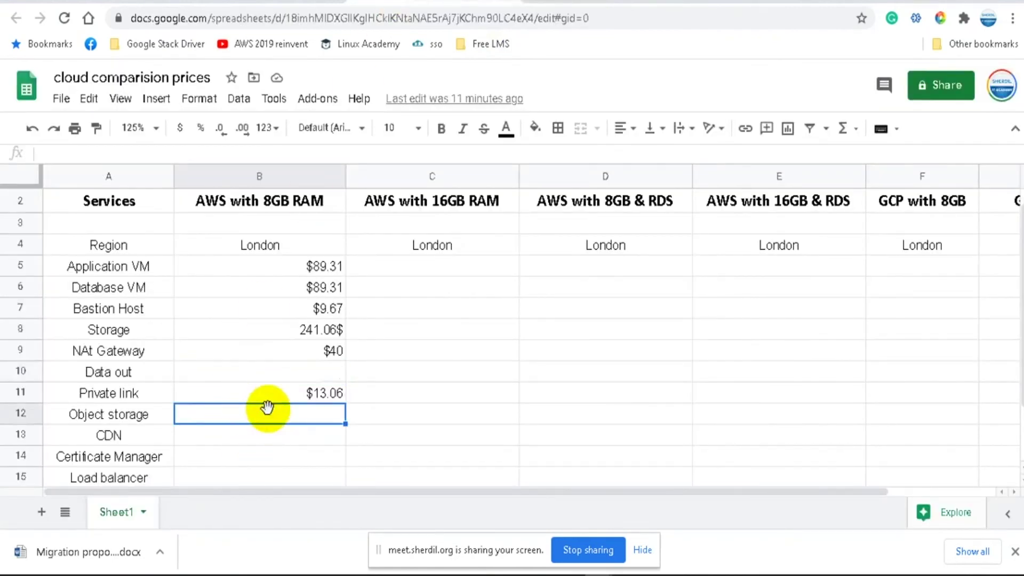
click(536, 2)
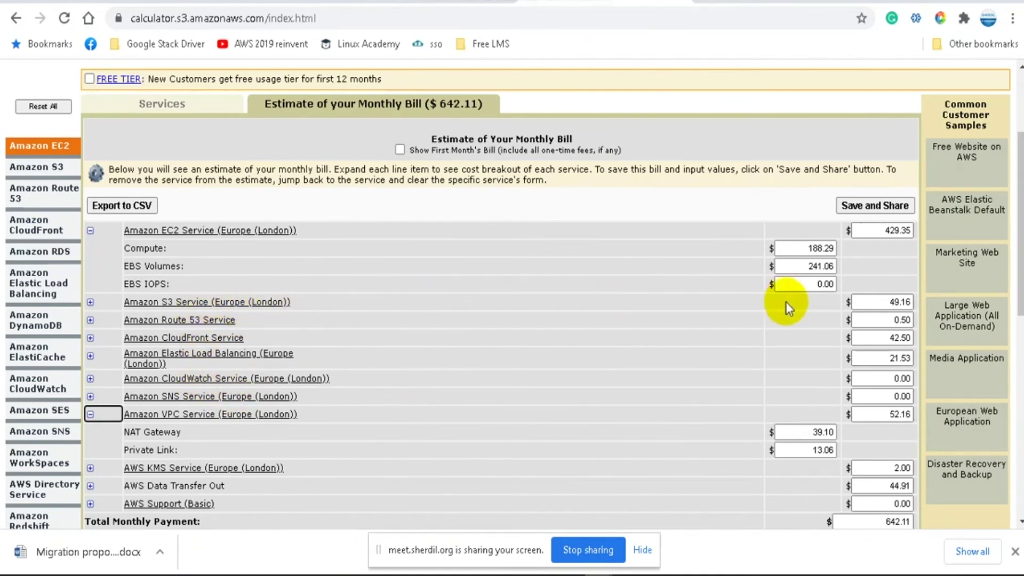
click(427, 5)
double_click(160, 414)
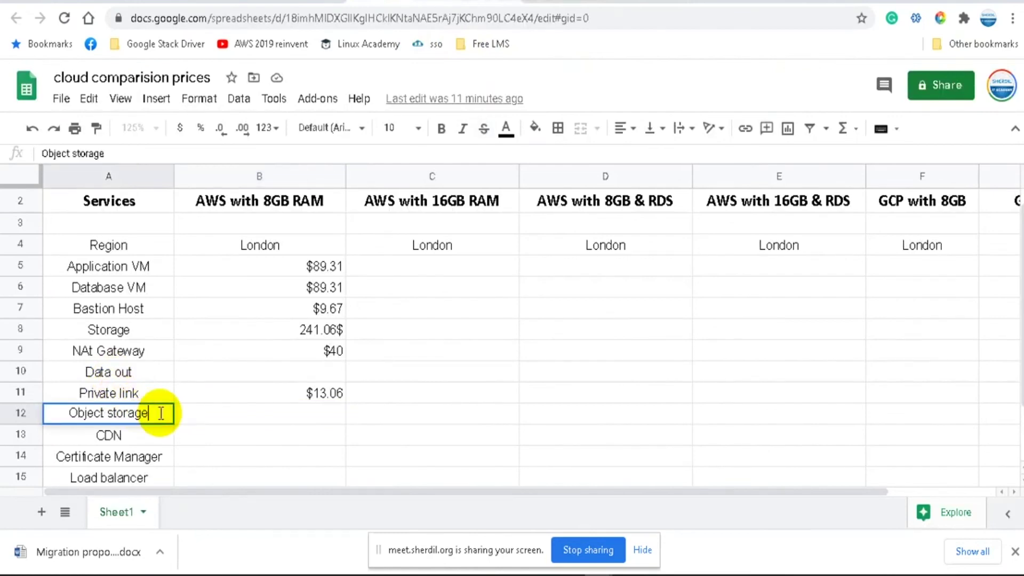
text(2TB)
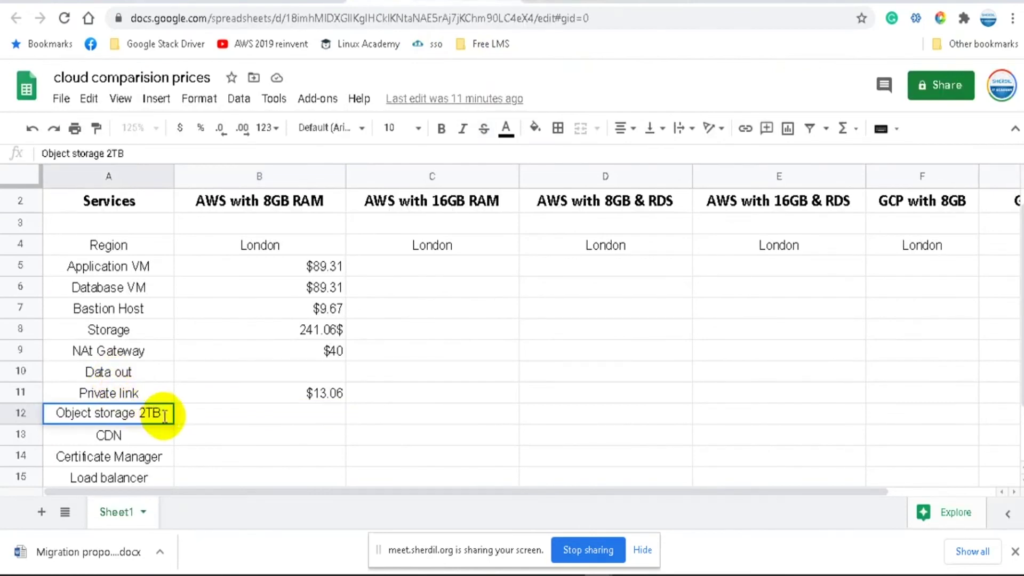
Step: Enter 49.16 for Object storage 2TB in the AWS with 8GB RAM column
click(305, 414)
text(49.16)
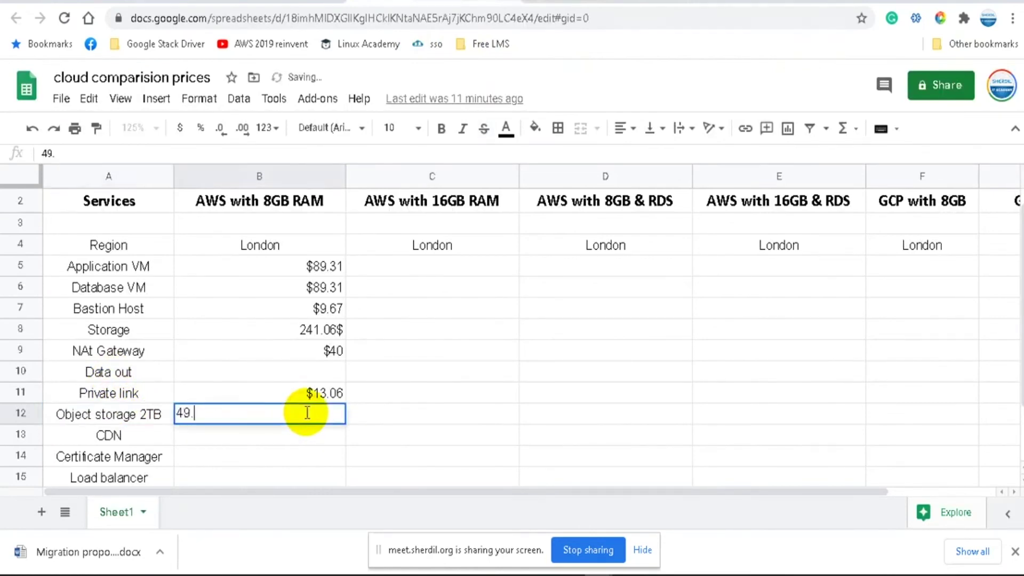
click(304, 435)
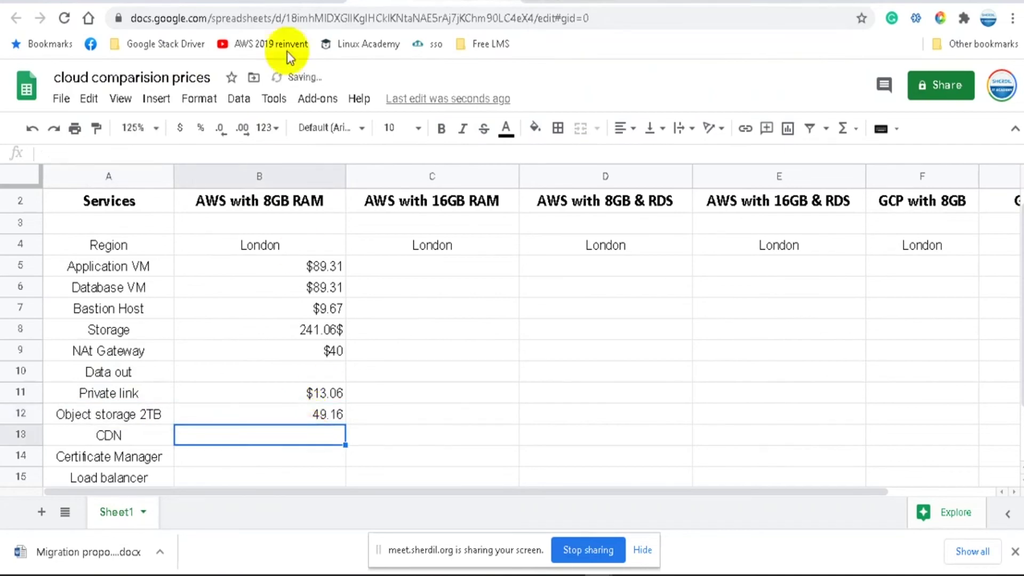
Step: Check the Amazon CloudFront cost in the calculator's estimate and enter $42.50 for CDN in the spreadsheet's AWS with 8GB RAM column
click(281, 2)
click(320, 2)
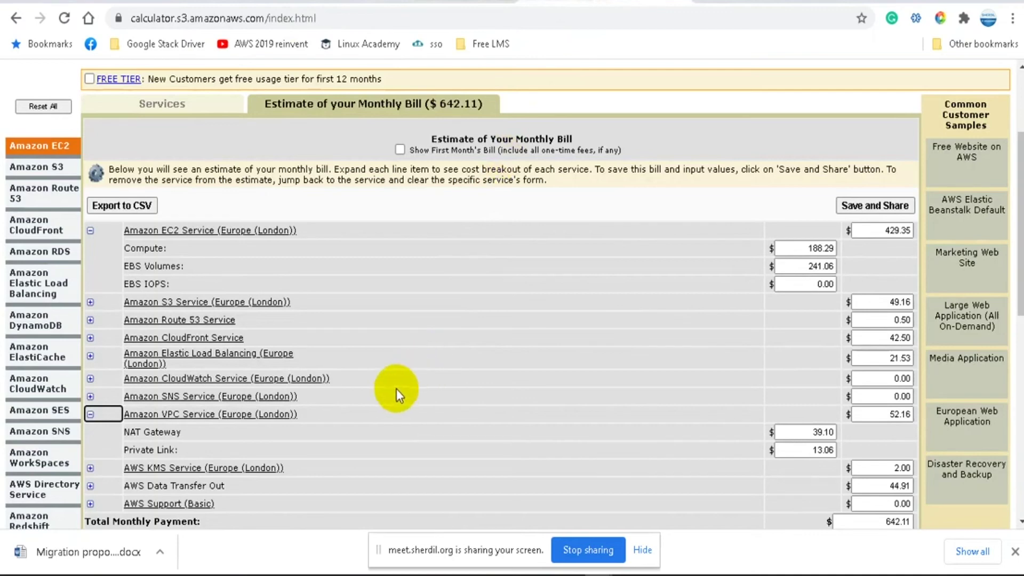
scroll(400, 393, down, 2)
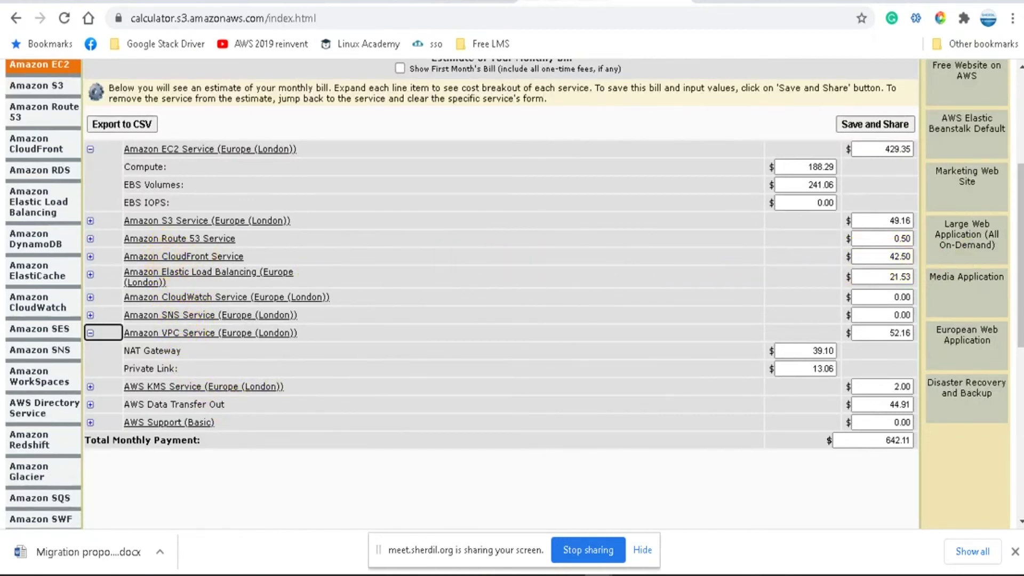
click(392, 1)
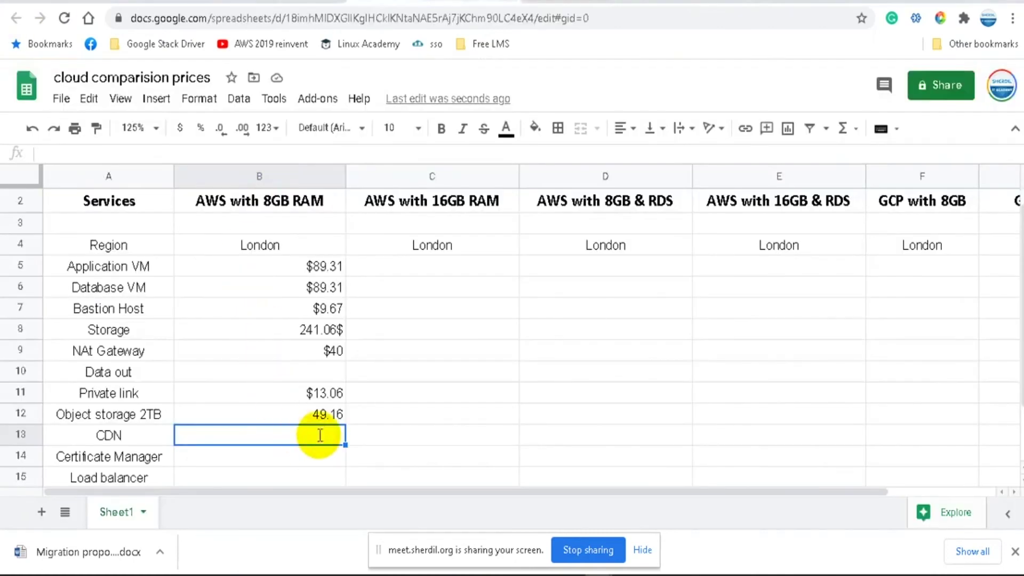
text($42.50)
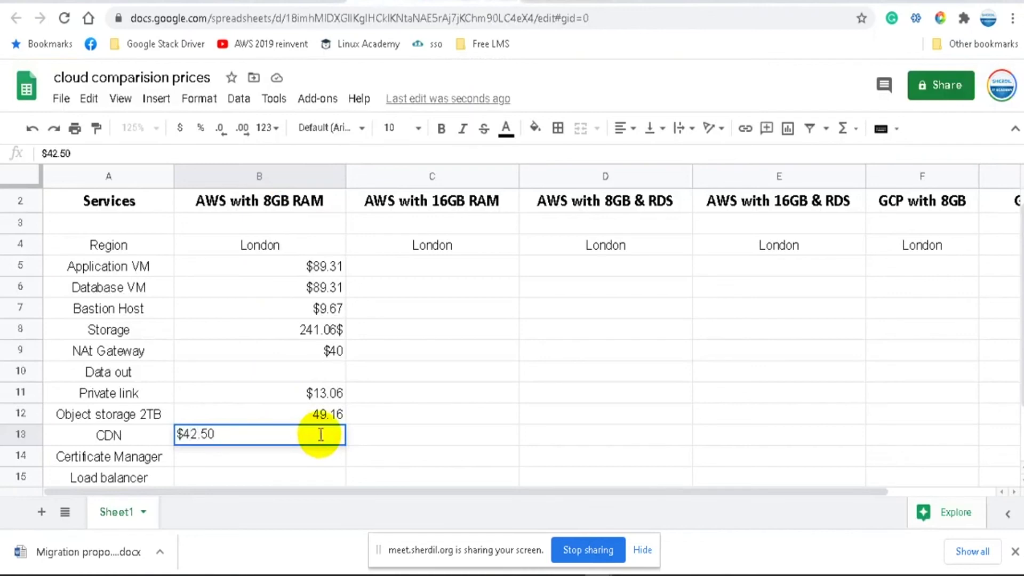
key(Return)
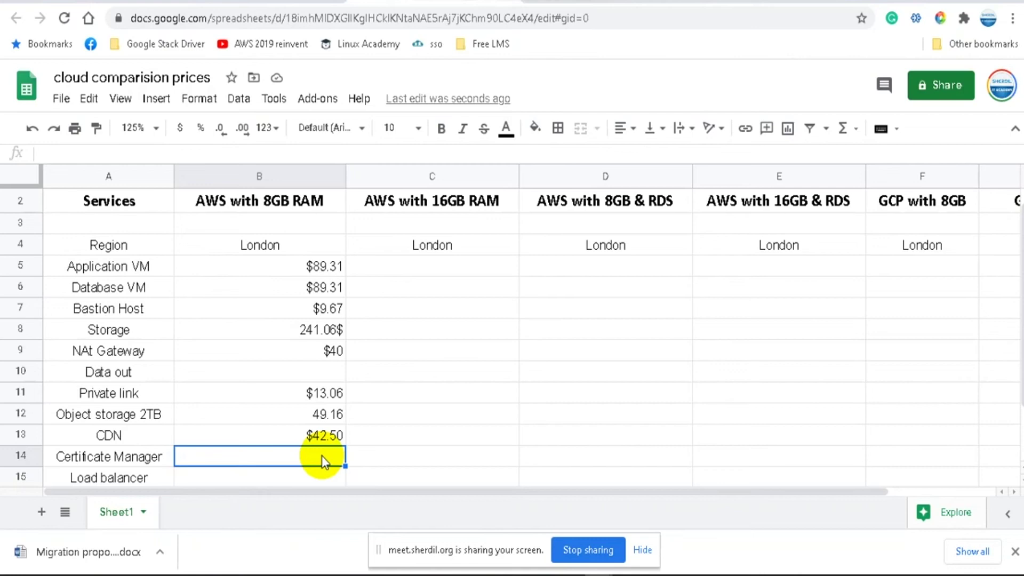
Step: Switch to the AWS calculator and open the Amazon Other Services list
click(661, 1)
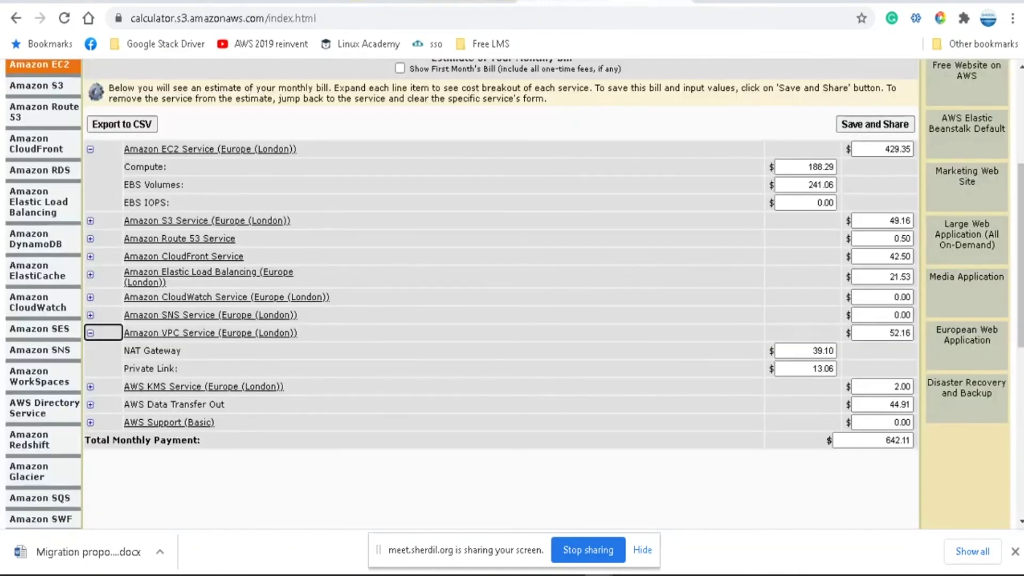
scroll(75, 293, down, 5)
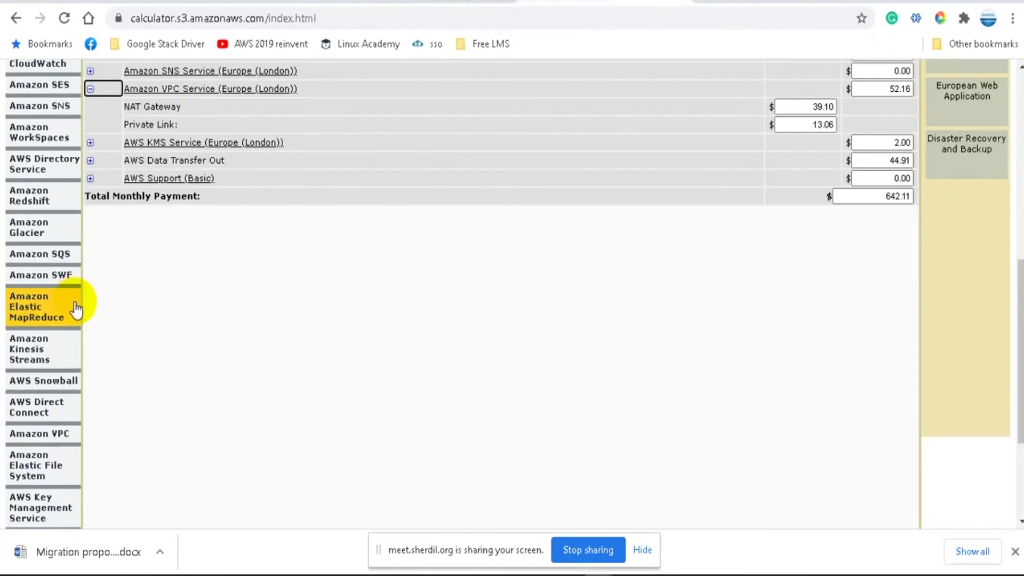
scroll(75, 309, down, 2)
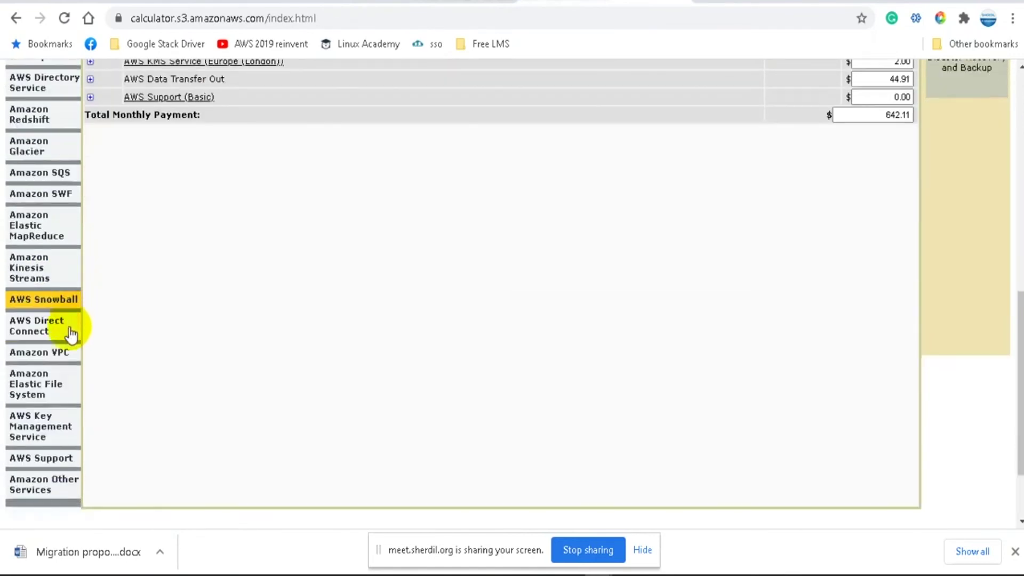
click(59, 494)
scroll(209, 431, up, 8)
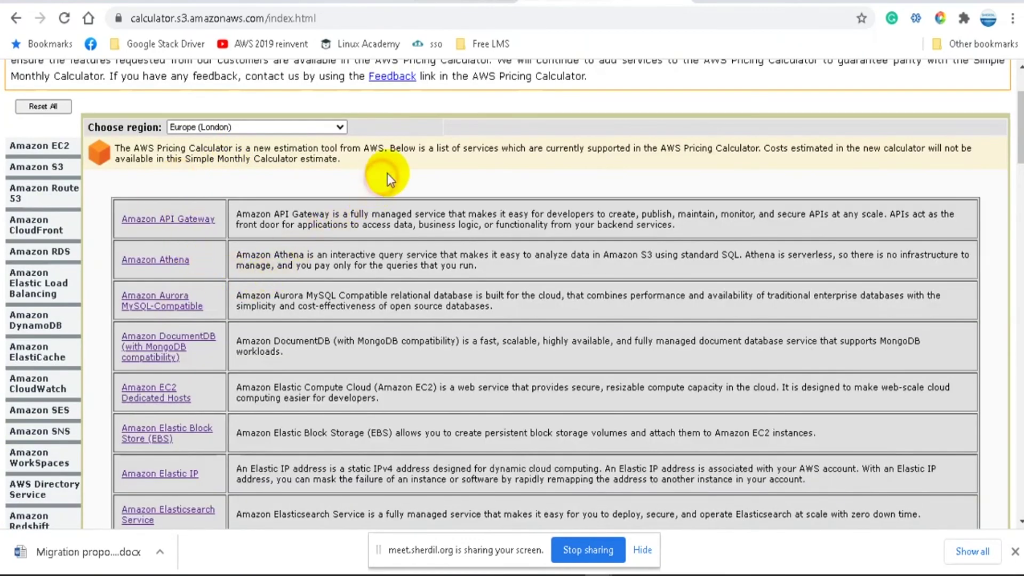
Step: Search the other services page for "cert" and look through the service list for a certificate service
key(ctrl+f)
text(cert)
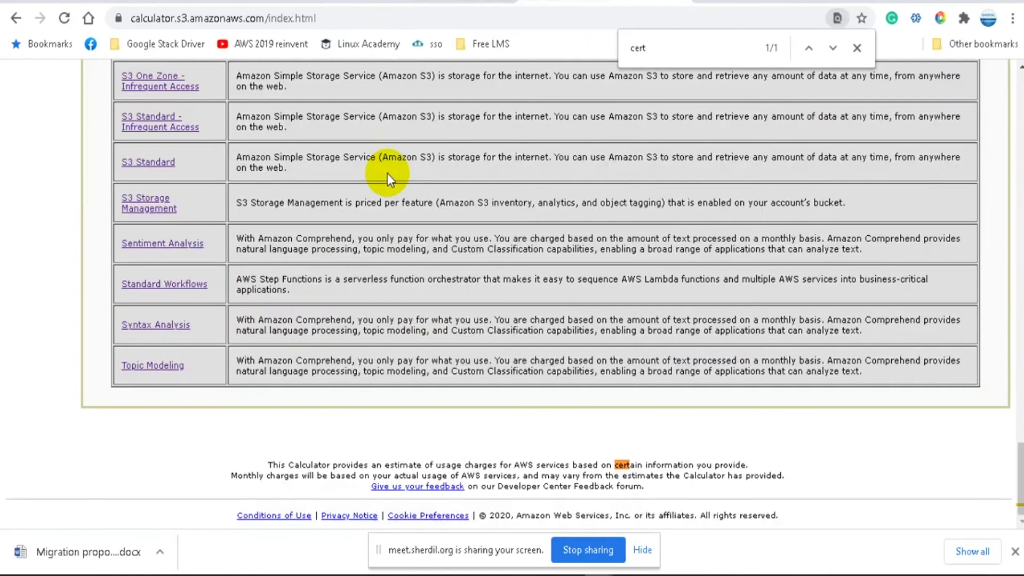
key(BackSpace)
key(BackSpace)
key(BackSpace)
key(BackSpace)
scroll(395, 299, up, 5)
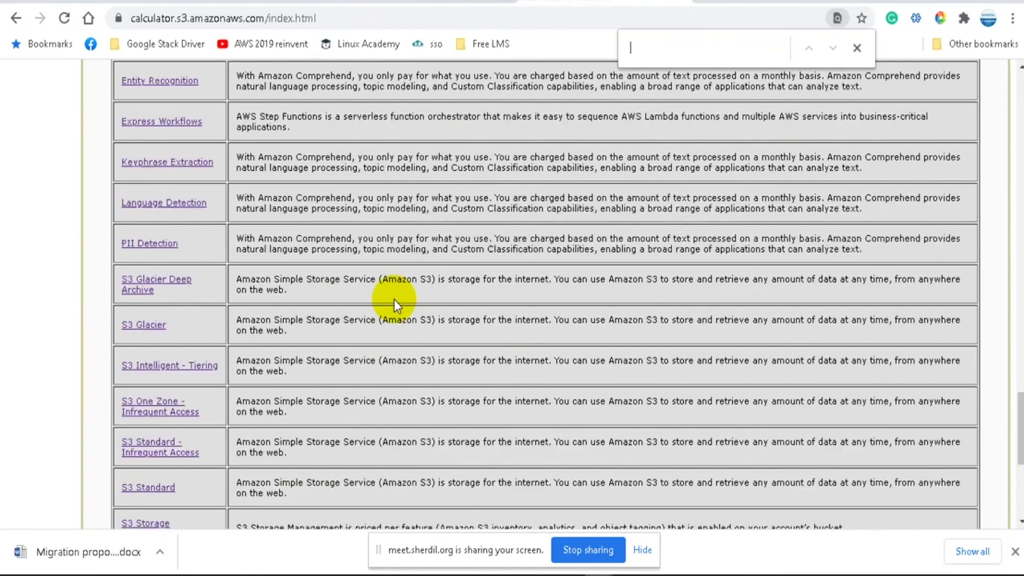
scroll(394, 300, up, 15)
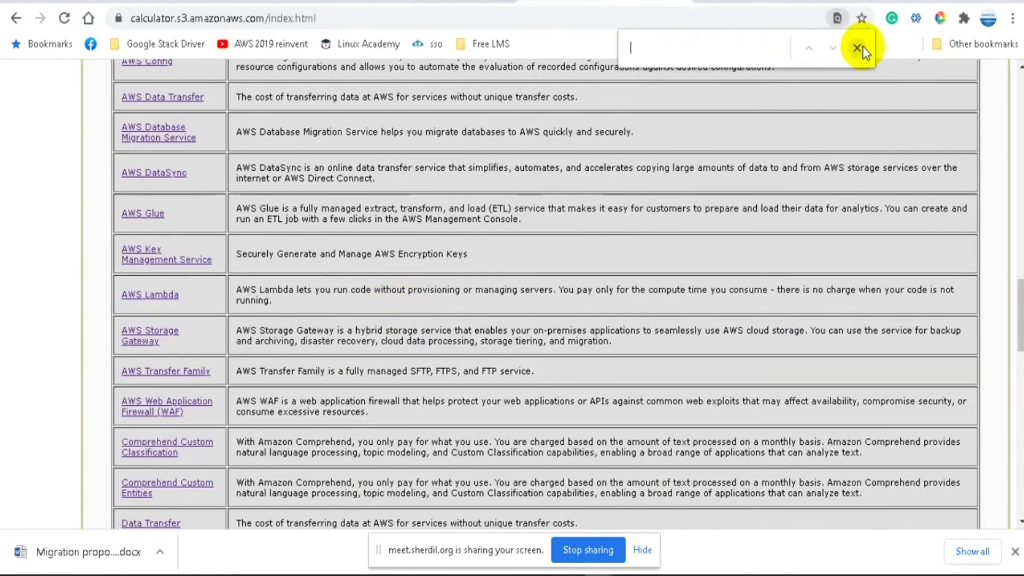
click(862, 49)
scroll(577, 312, up, 20)
scroll(577, 313, up, 8)
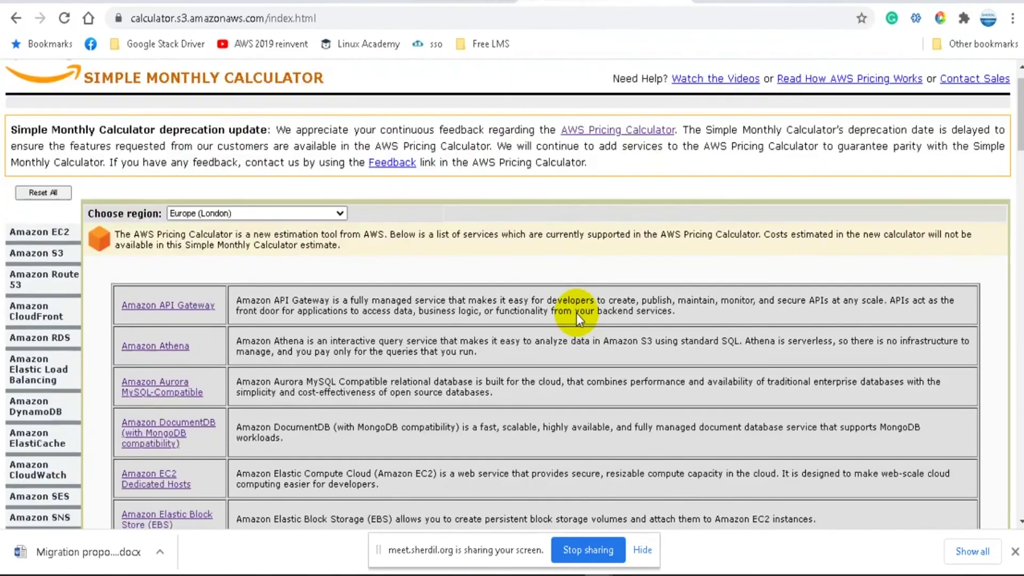
Step: Switch back to the spreadsheet and enter $10 for Certificate Manager in the AWS with 8GB RAM column
click(419, 2)
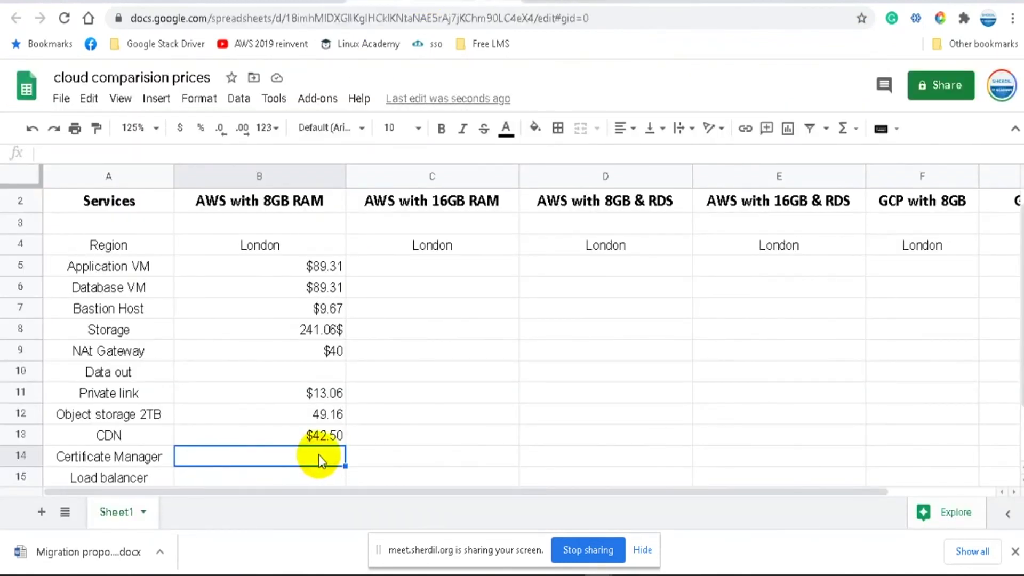
text($10)
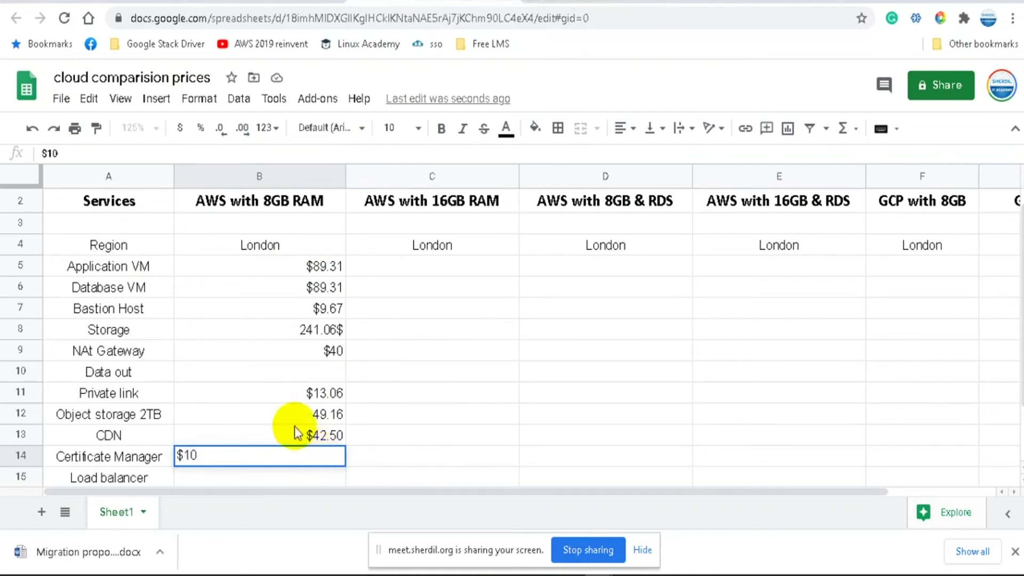
click(265, 400)
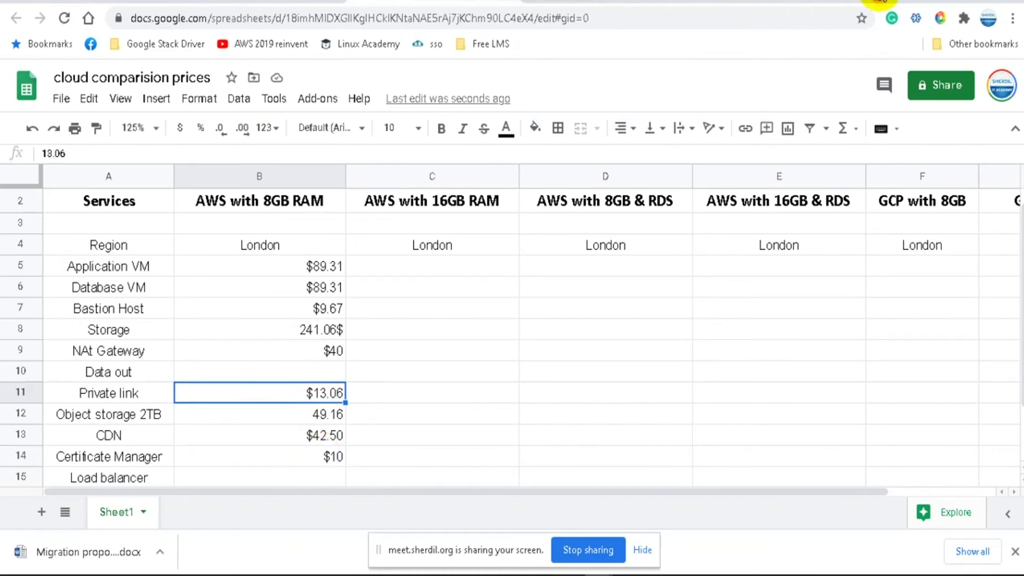
Step: Search the web in a new tab for the AWS Certificate Manager price and open the AWS Certificate Manager pricing page
click(881, 1)
text(certifcaTE)
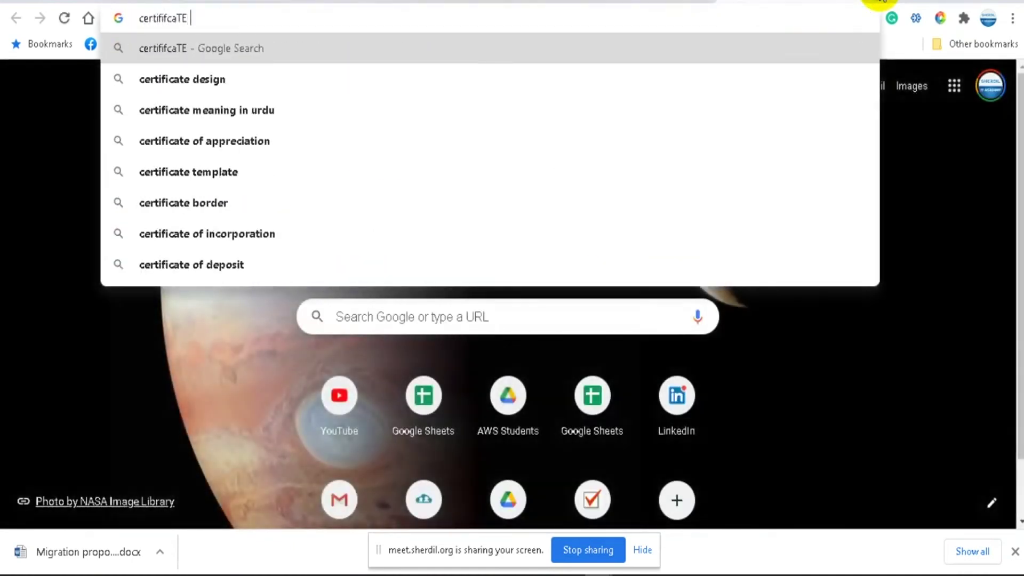
text( MNAG)
key(BackSpace)
key(BackSpace)
key(BackSpace)
text(A)
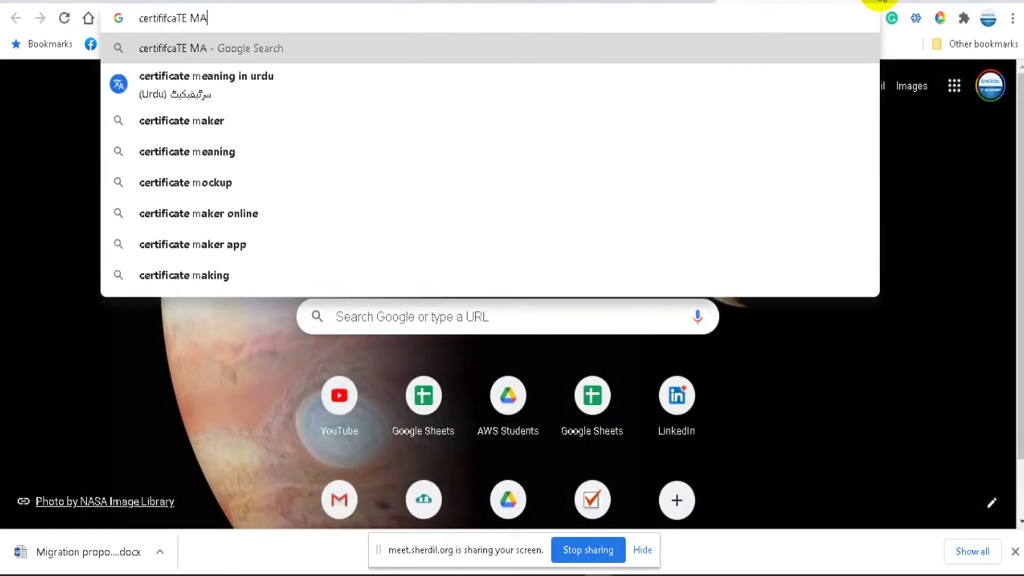
text(N)
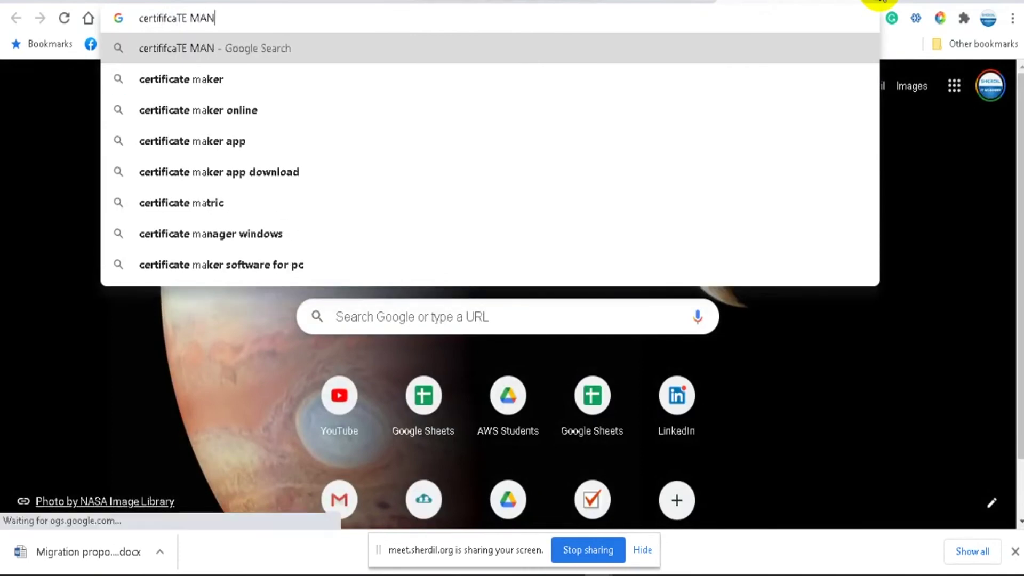
text(AGER AWS PRICE)
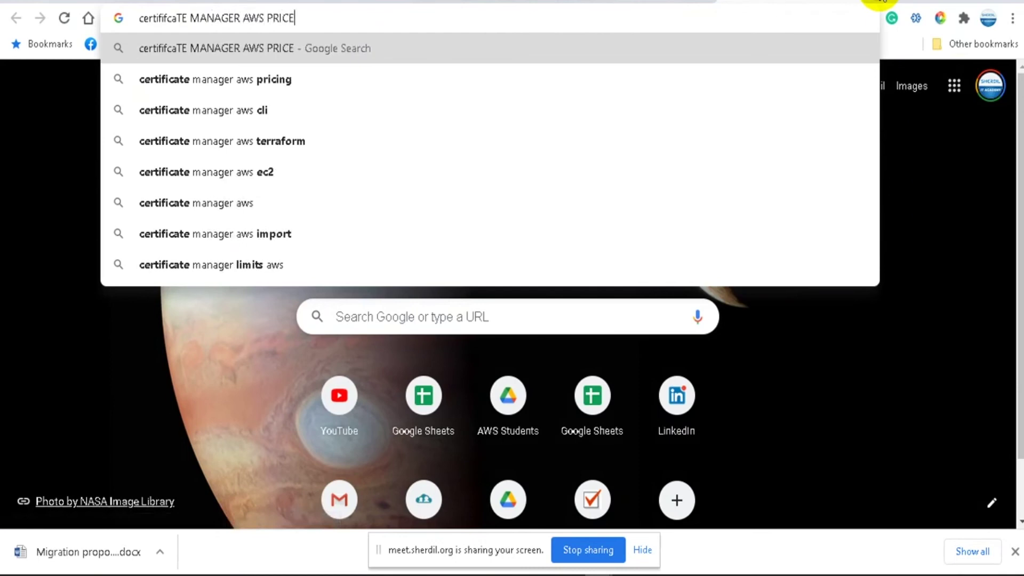
key(Return)
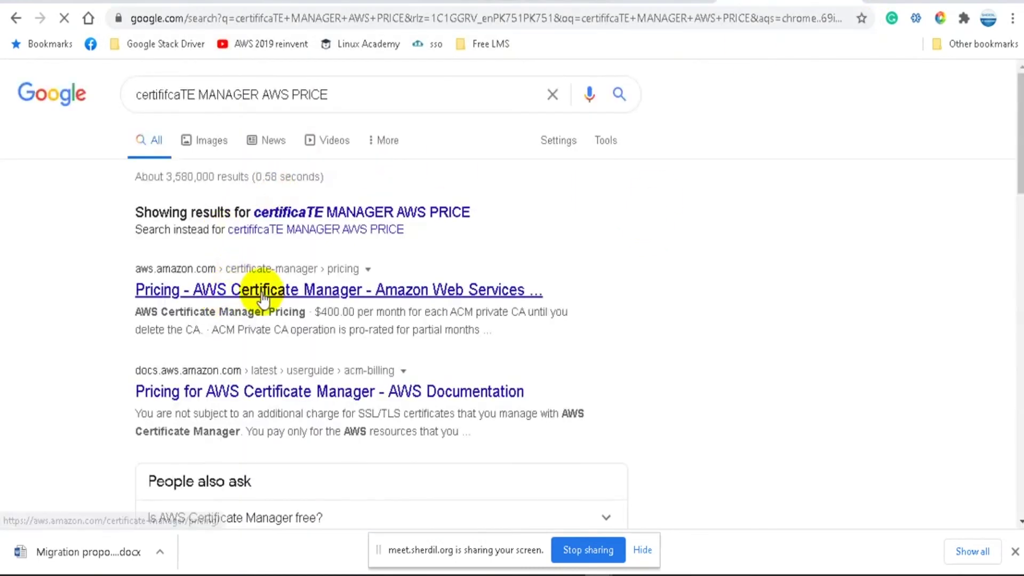
click(284, 302)
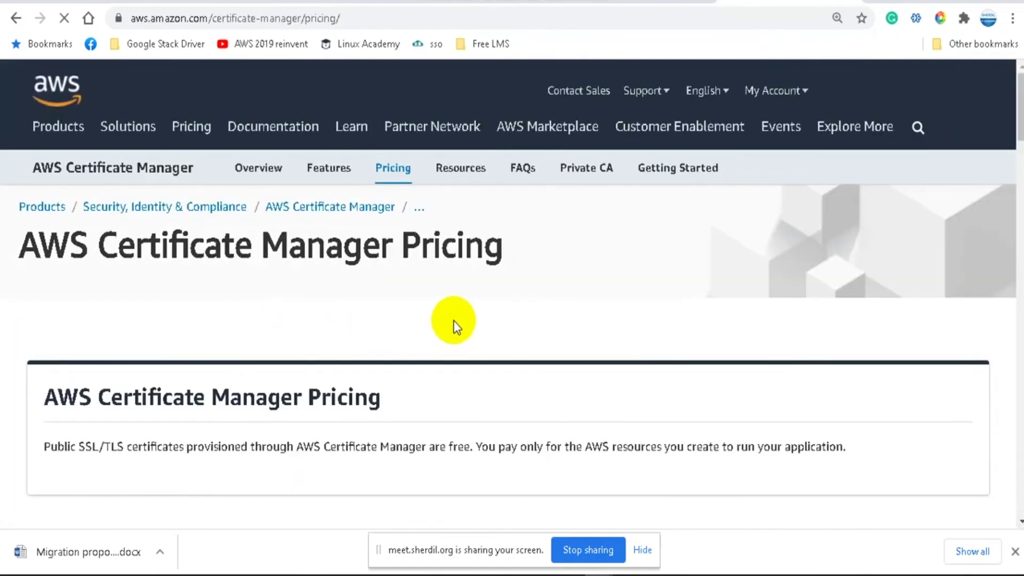
Step: Read through the Certificate Manager pricing page, including the public certificate terms, private CA charges and pricing examples
scroll(453, 321, down, 5)
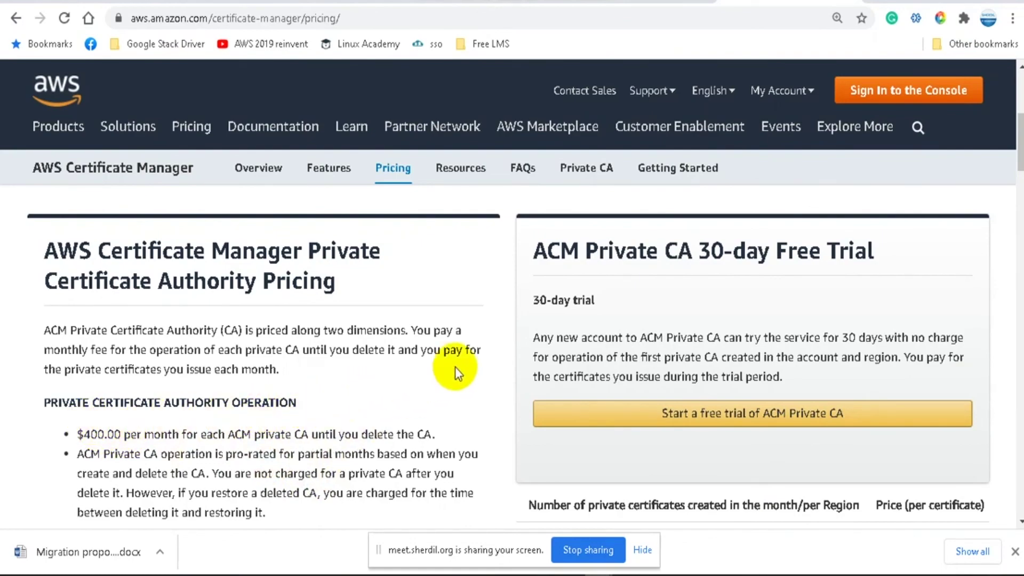
scroll(455, 367, down, 6)
scroll(386, 368, down, 4)
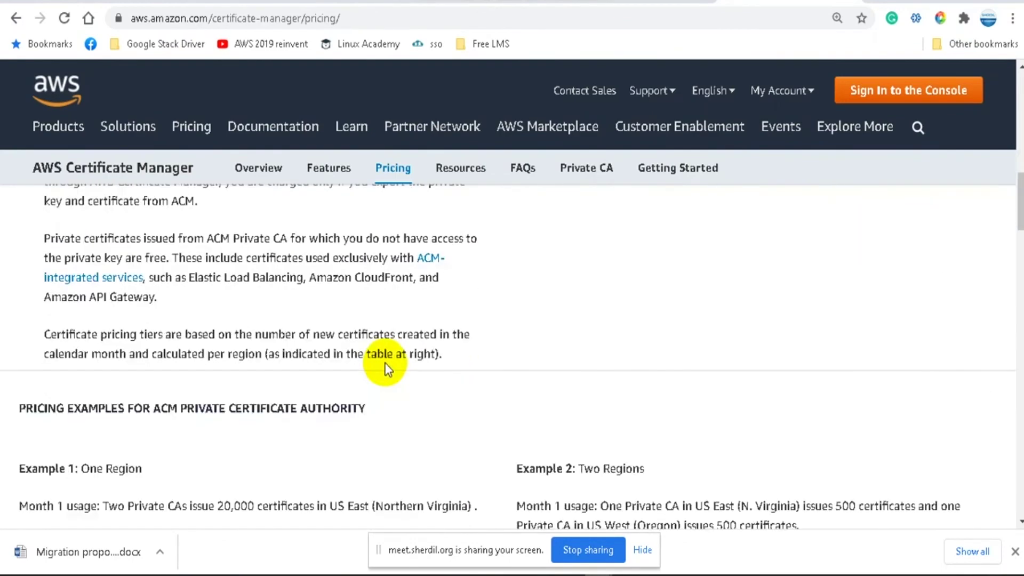
scroll(386, 368, down, 3)
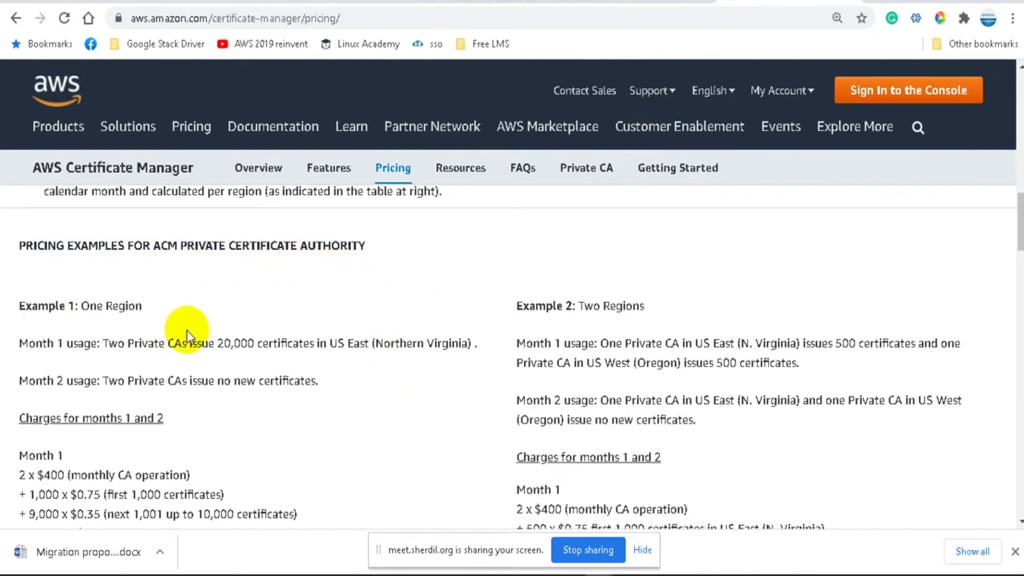
scroll(186, 331, down, 15)
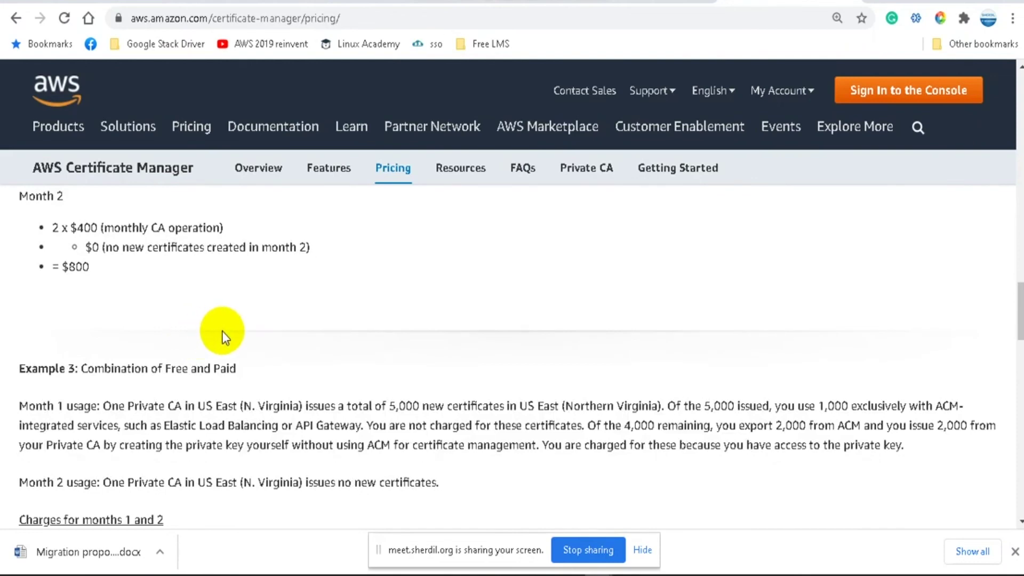
scroll(222, 332, down, 2)
scroll(504, 382, down, 10)
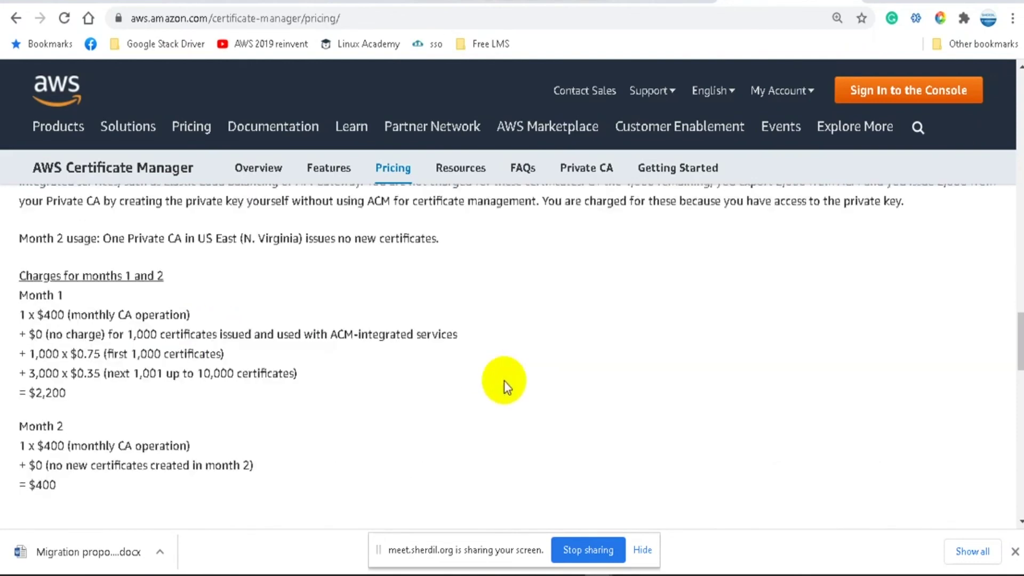
scroll(507, 380, down, 3)
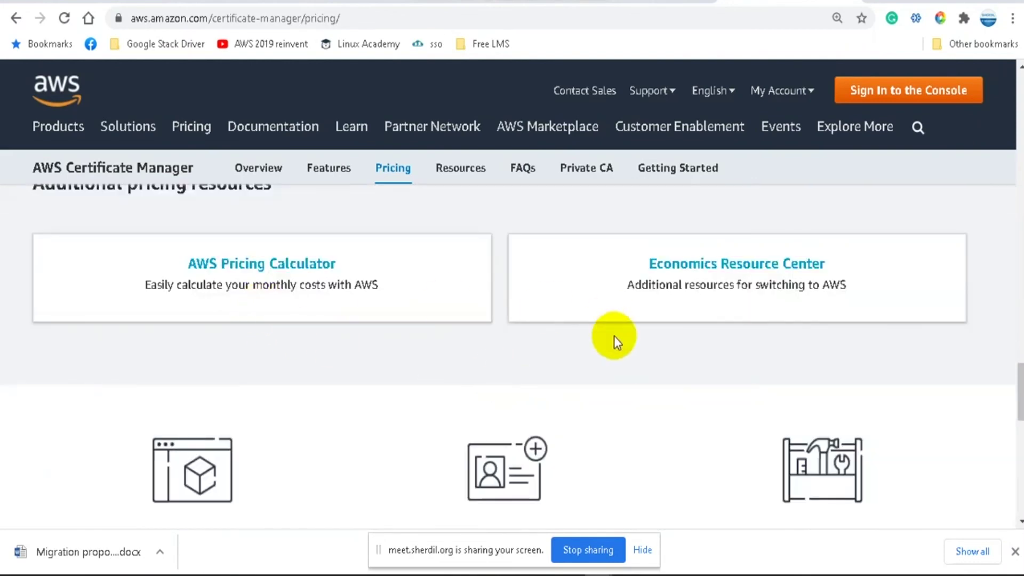
scroll(613, 336, up, 20)
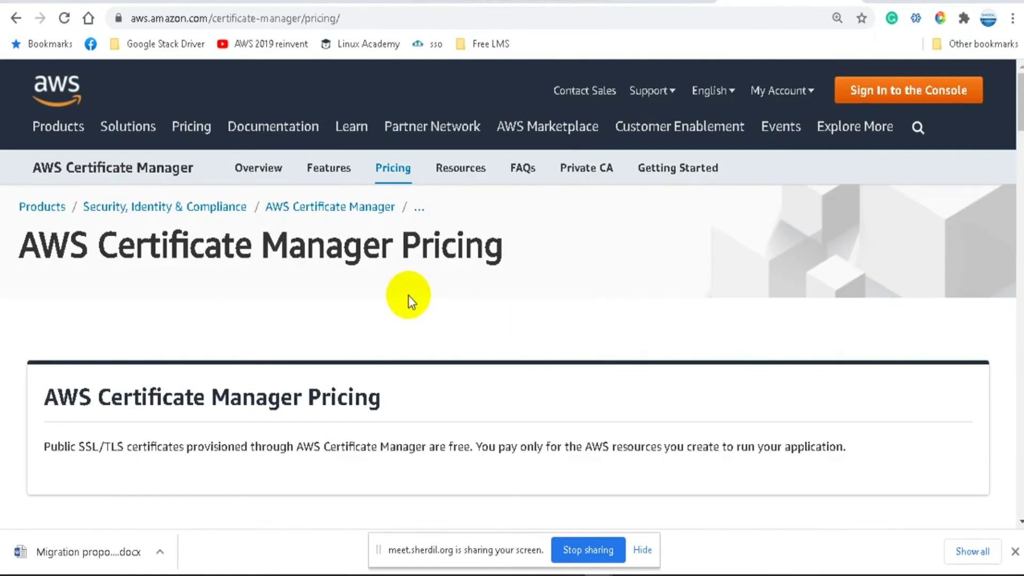
scroll(409, 299, down, 2)
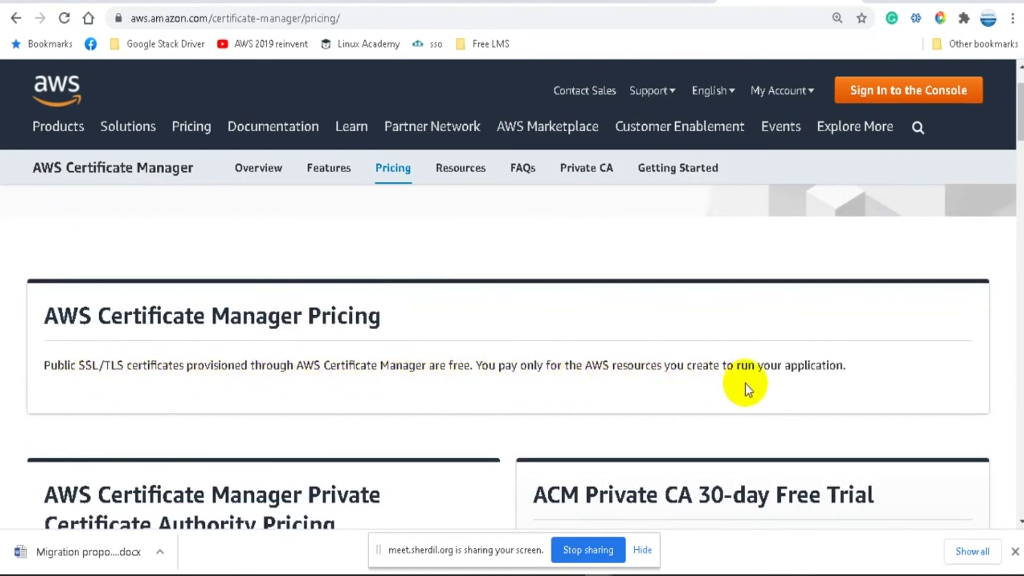
Step: Switch back to the spreadsheet and change the Certificate Manager cost in the AWS with 8GB RAM column to $0
click(637, 1)
click(481, 1)
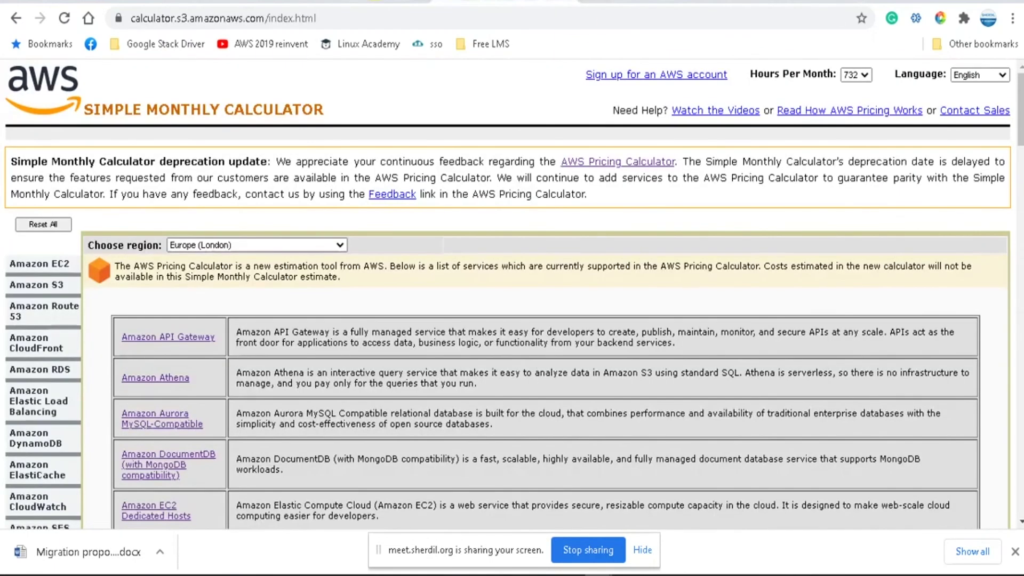
click(313, 2)
scroll(254, 411, down, 1)
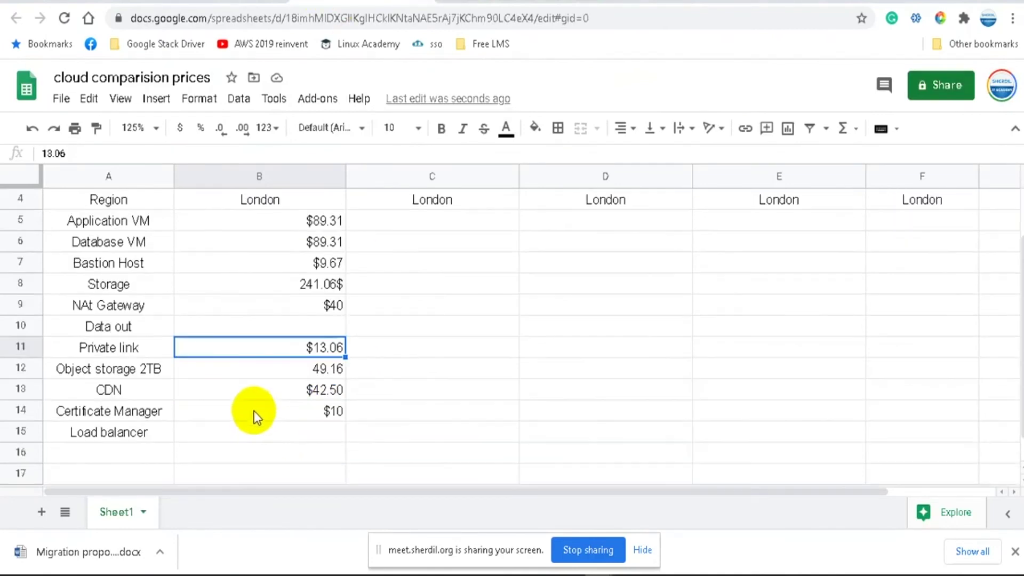
click(255, 412)
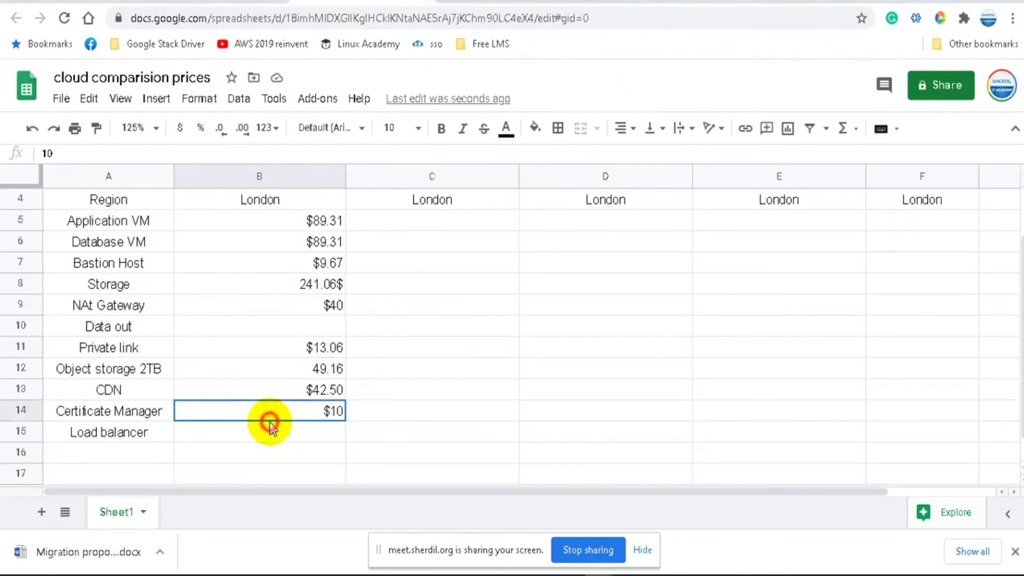
double_click(315, 411)
drag(325, 412, 344, 411)
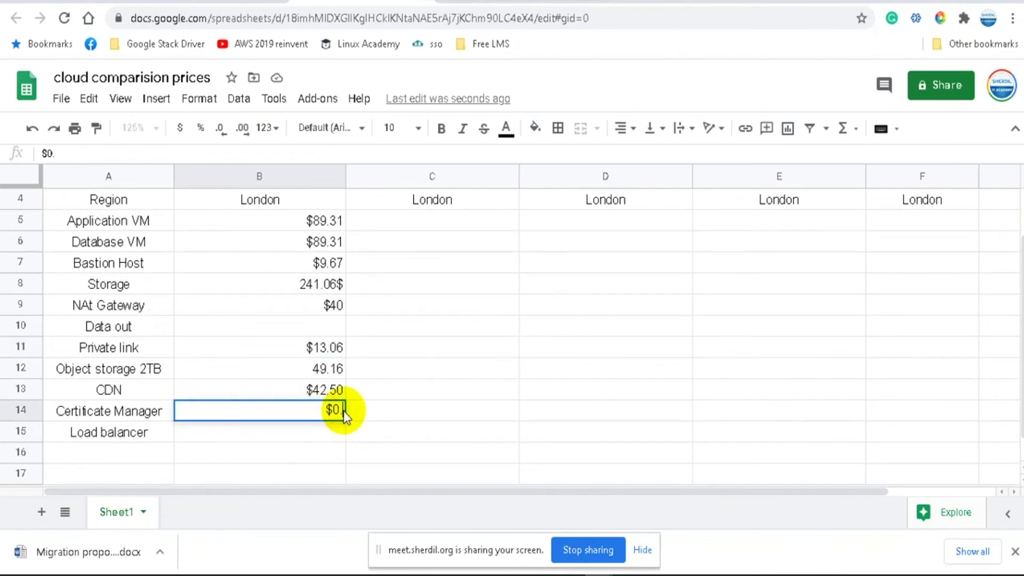
click(459, 353)
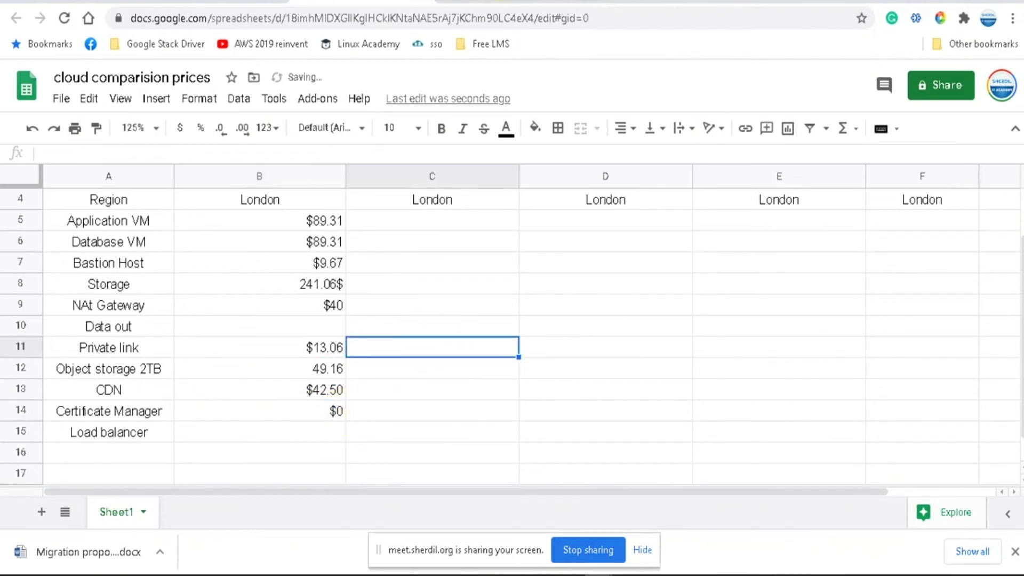
Step: Check the Elastic Load Balancing cost in the calculator's monthly estimate and enter $21.53 for Load balancer in the spreadsheet's AWS with 8GB RAM column
click(475, 2)
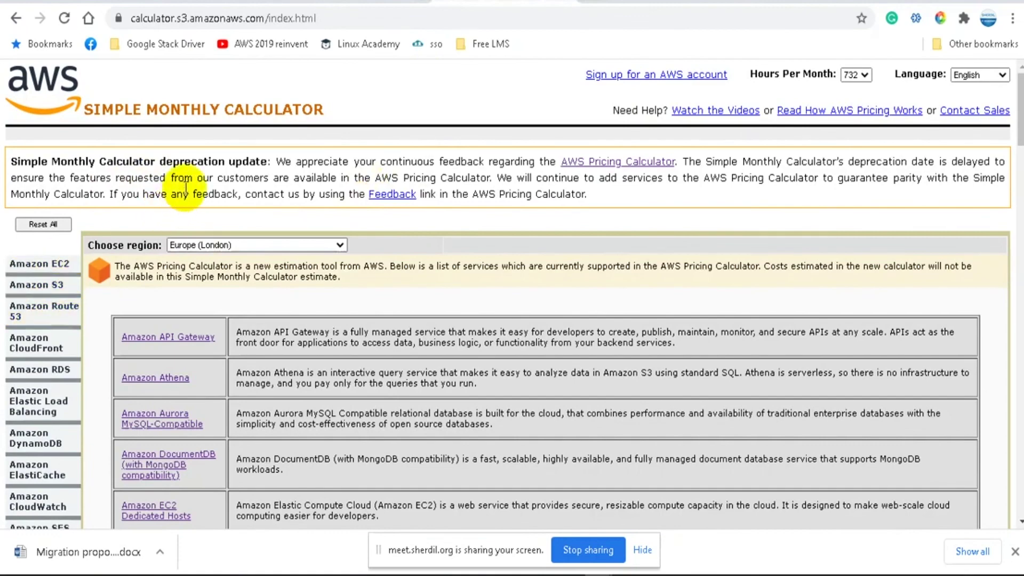
click(52, 273)
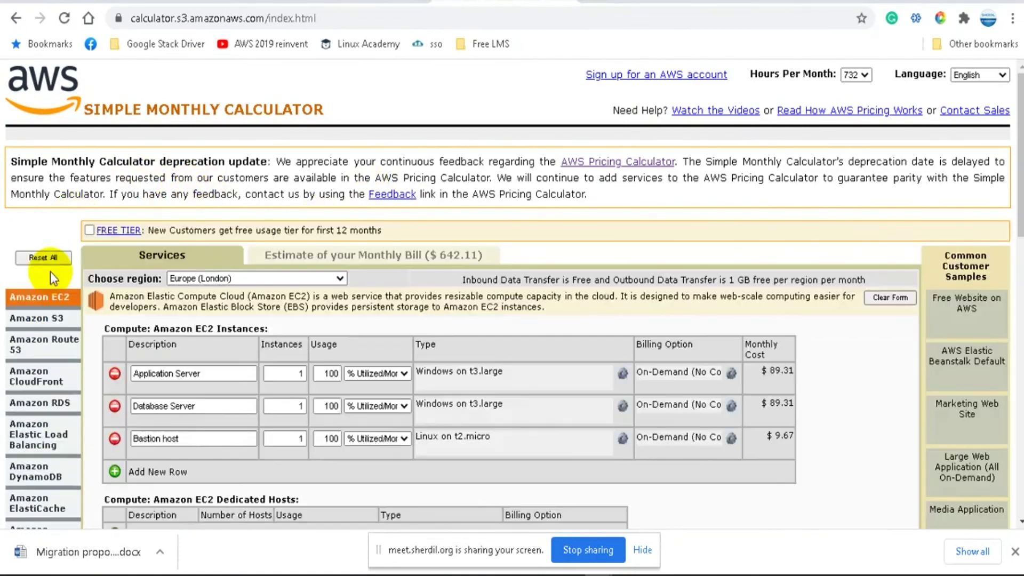
click(297, 256)
scroll(331, 354, down, 5)
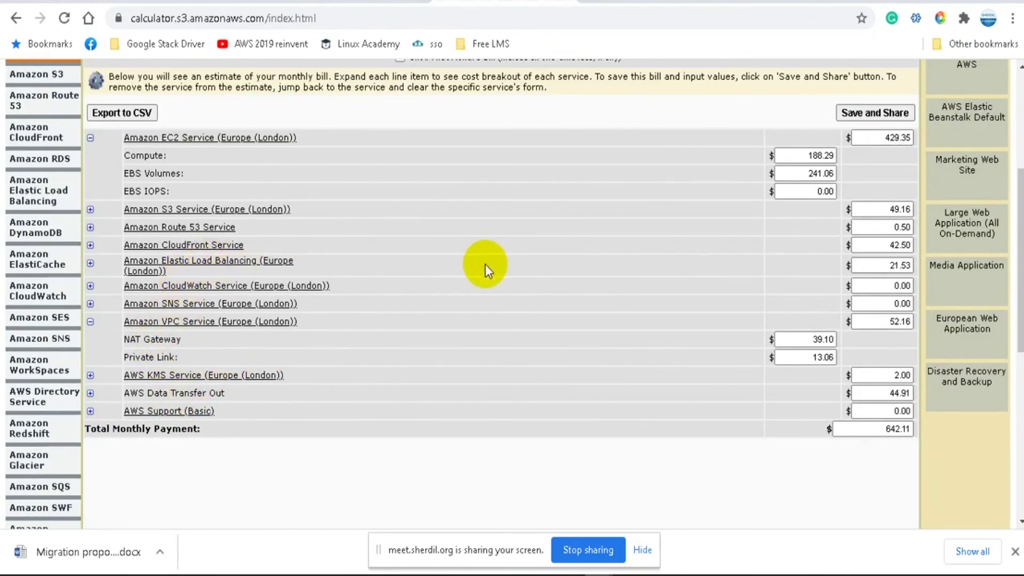
click(352, 4)
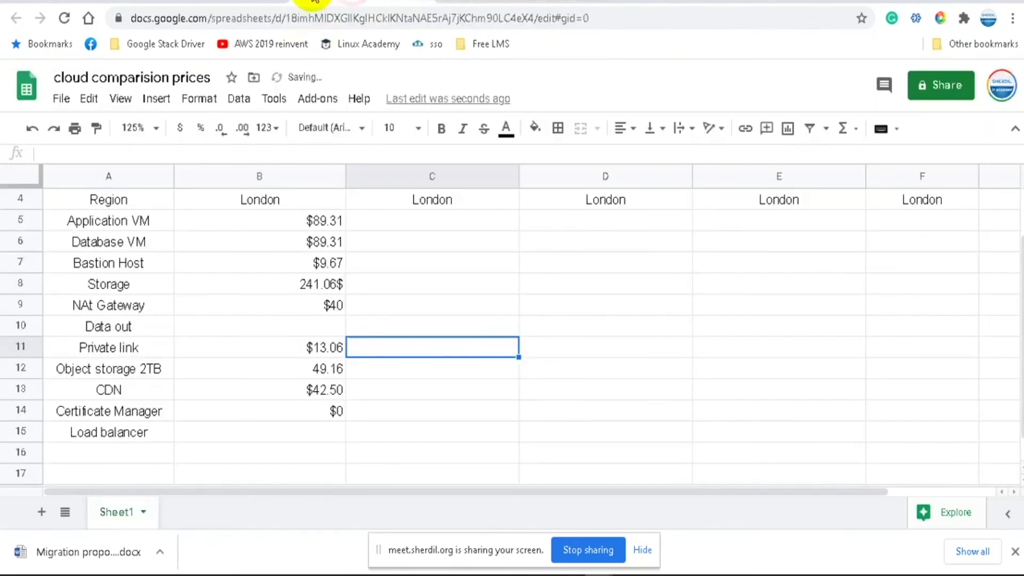
click(263, 430)
text($)
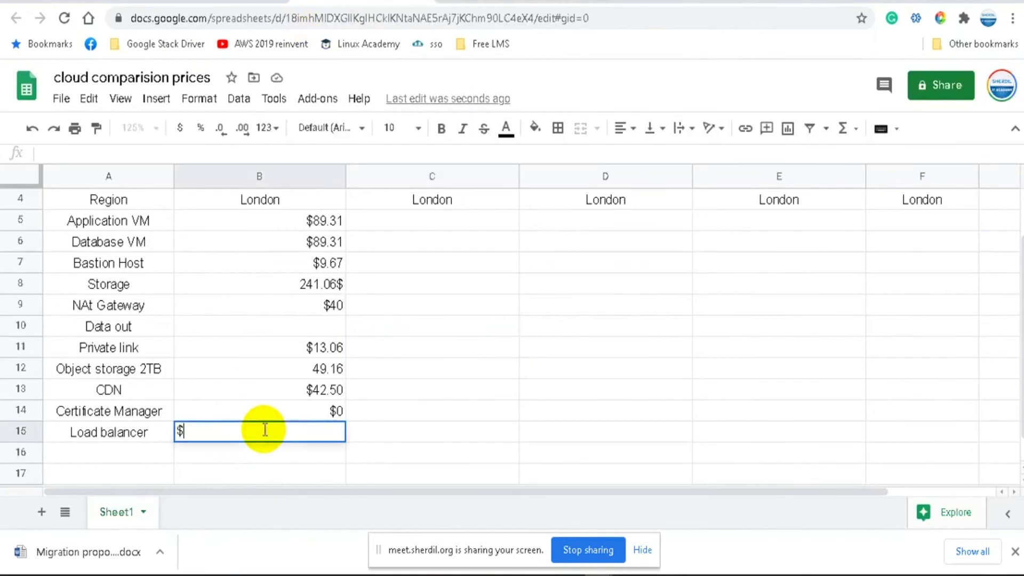
text(21.53)
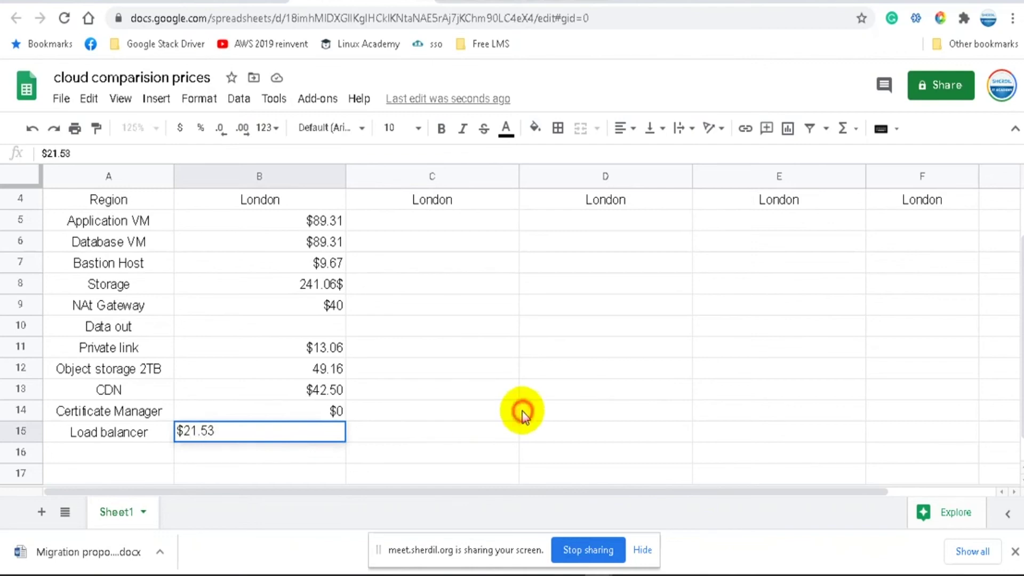
Step: Expand AWS Data Transfer Out in the calculator's estimate, and rename the spreadsheet's Data out row label to "Data out 500GB"
key(ctrl+Tab)
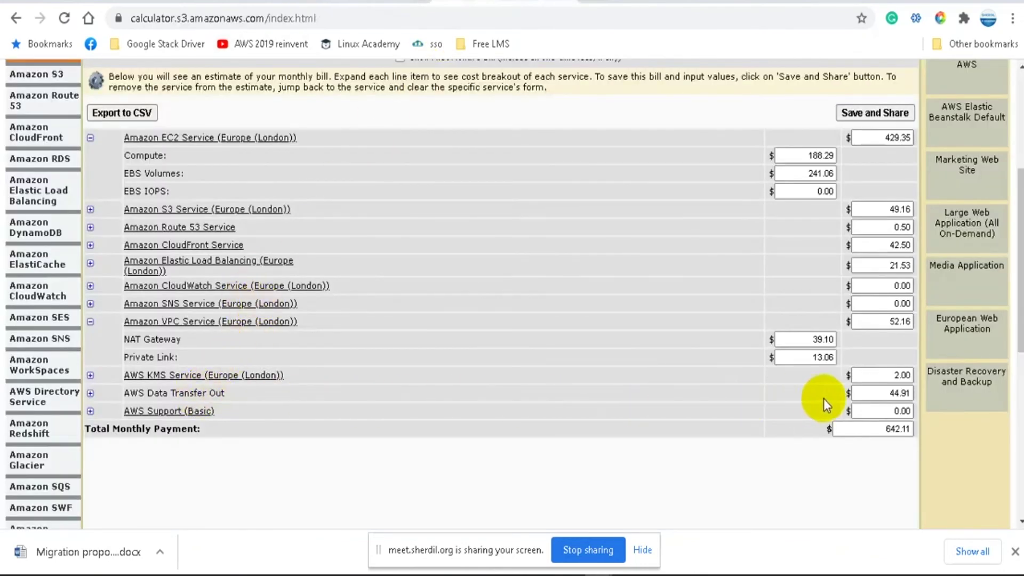
click(91, 394)
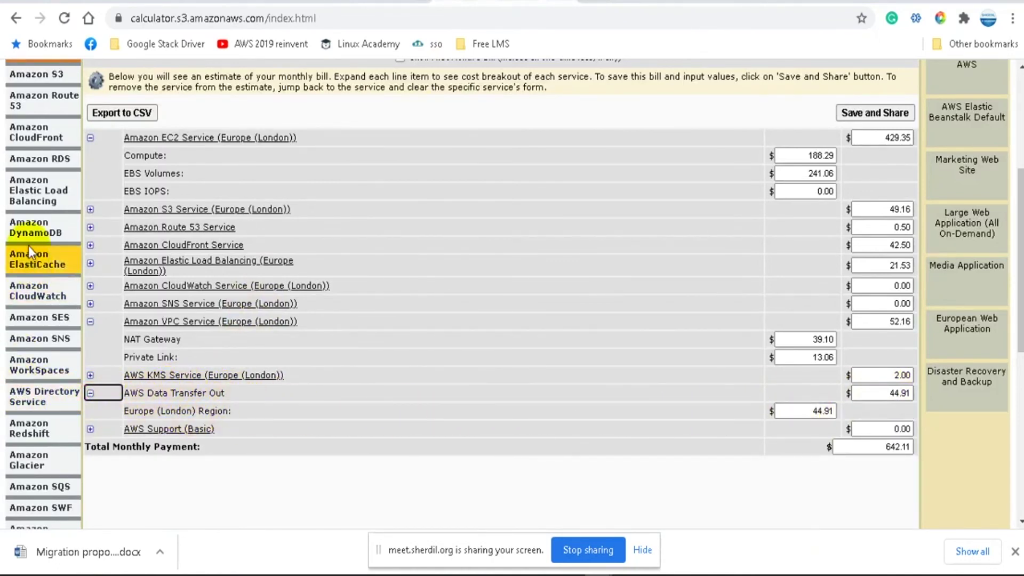
click(346, 2)
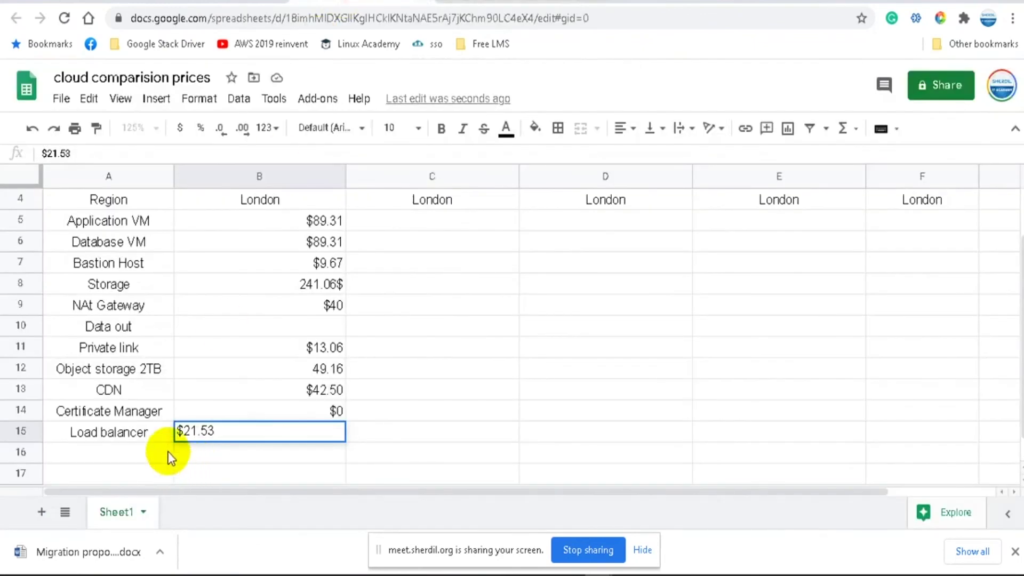
click(184, 326)
double_click(146, 319)
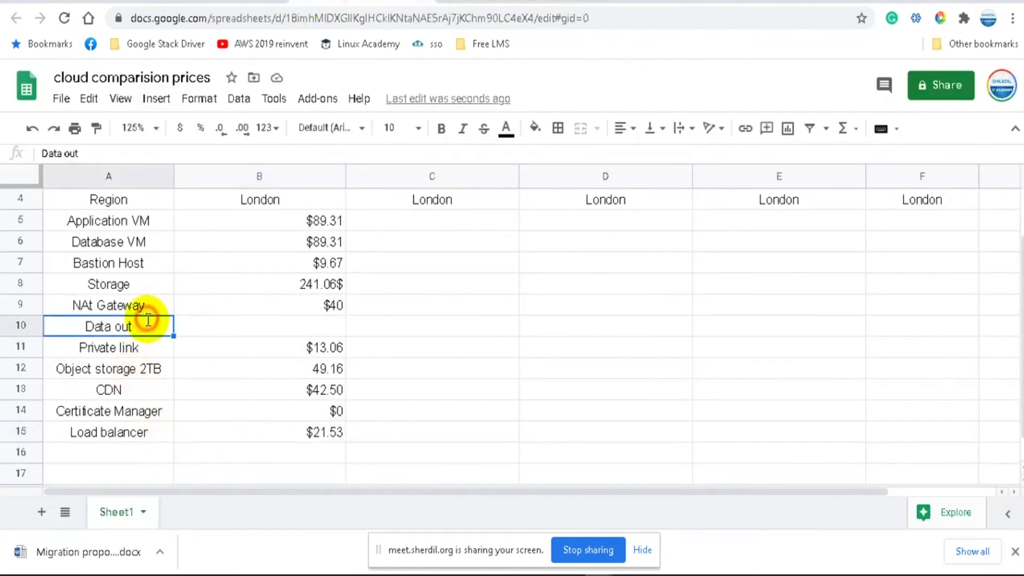
text(500GB)
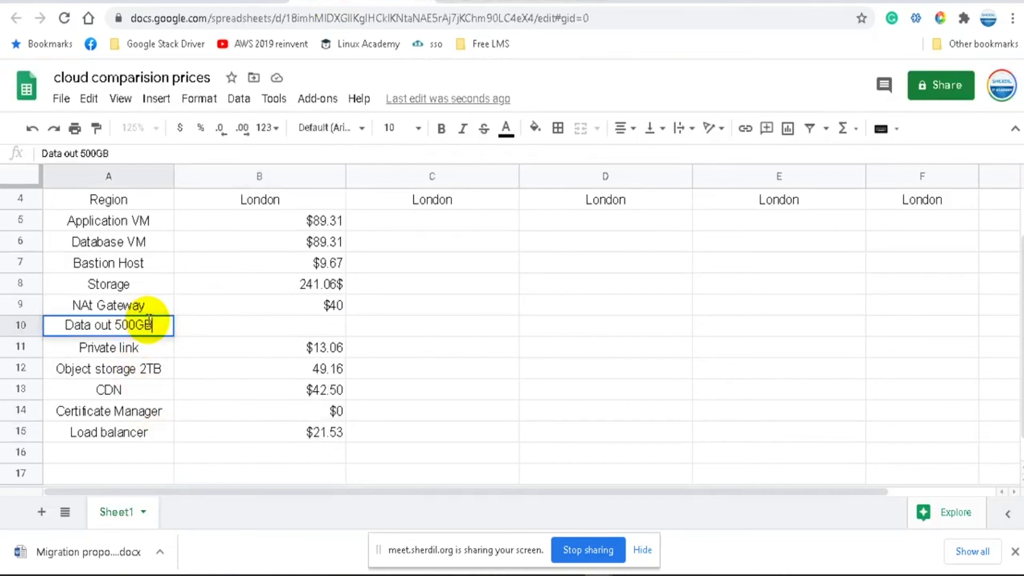
Step: Recheck the data transfer out cost in the calculator and enter $44.91 for Data out 500GB in the AWS with 8GB RAM column
click(475, 1)
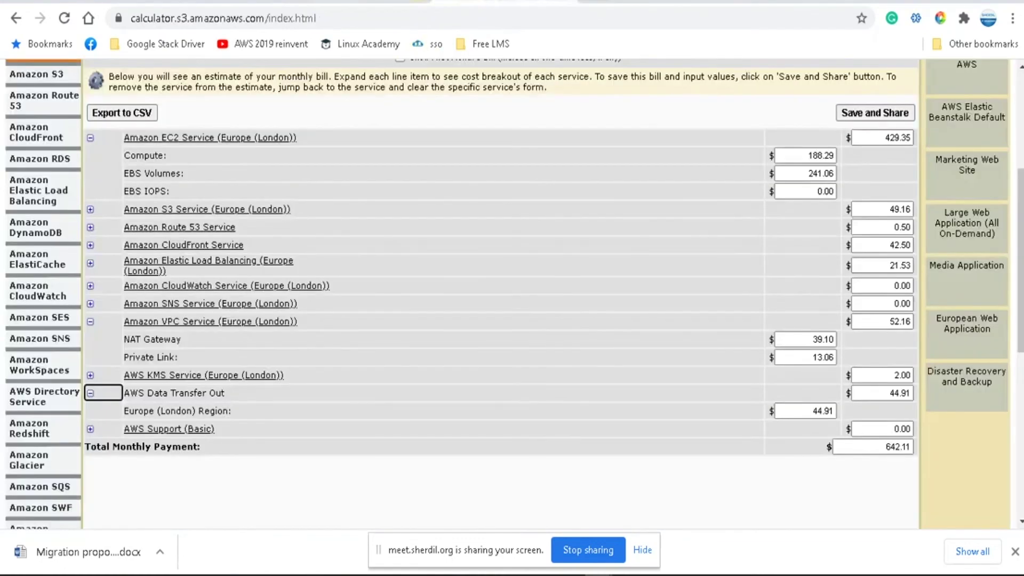
click(347, 1)
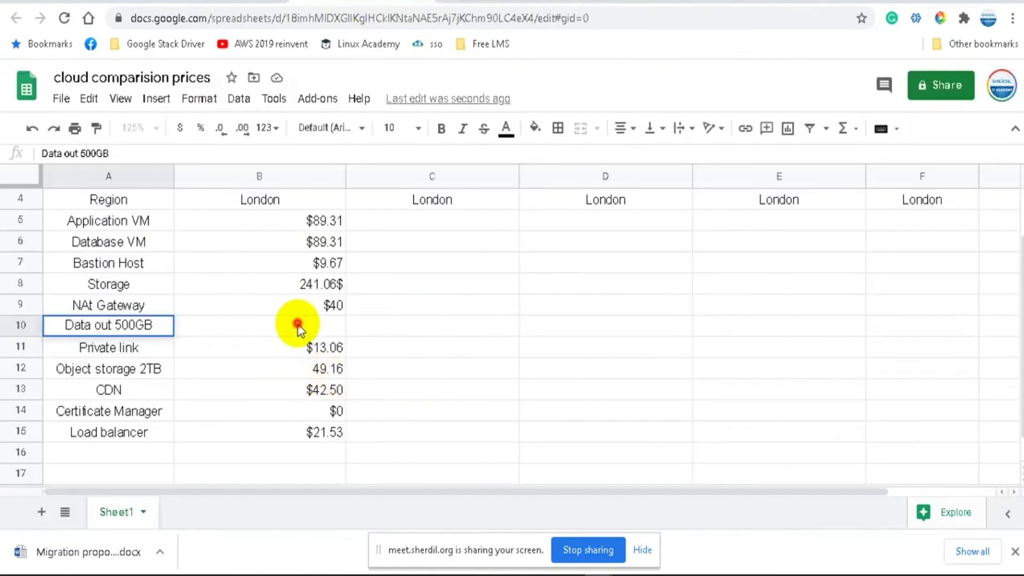
click(304, 327)
text(44.)
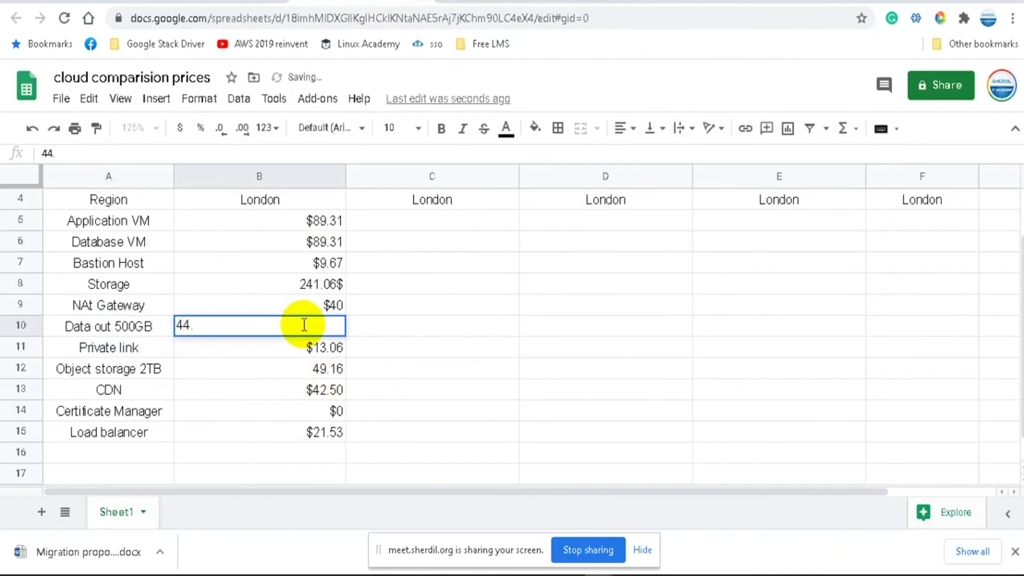
text(91)
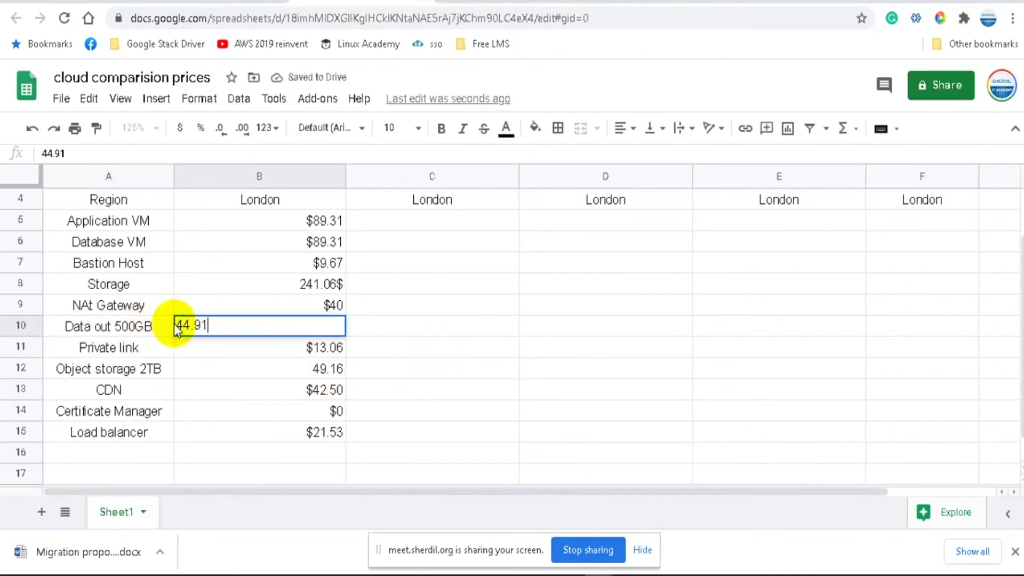
click(178, 326)
text($)
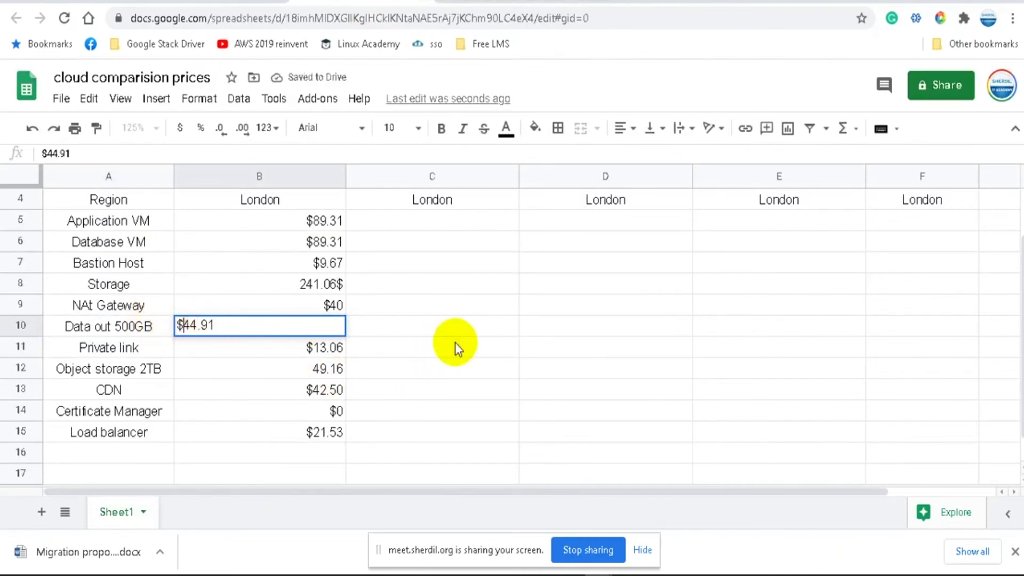
Step: Center the cost values from Application VM to Load balancer in the AWS with 8GB RAM column
click(497, 341)
scroll(262, 321, up, 1)
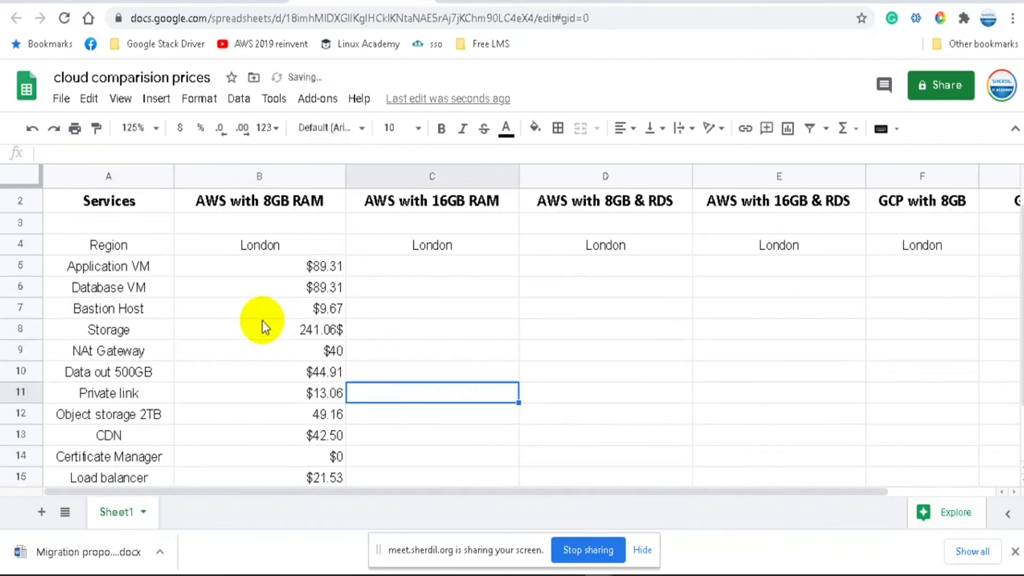
scroll(262, 321, down, 1)
drag(295, 221, 299, 432)
click(634, 138)
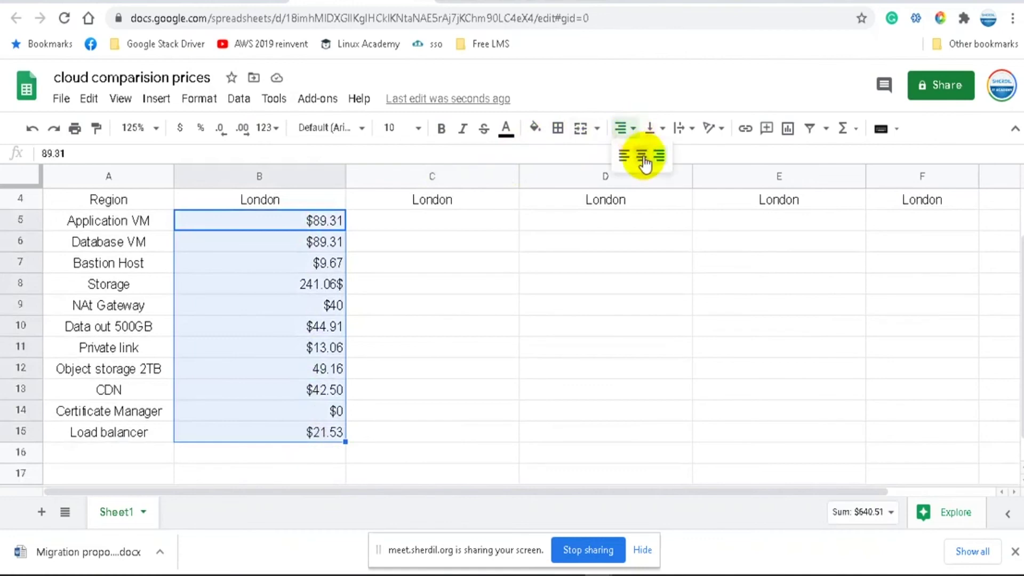
click(645, 155)
click(449, 286)
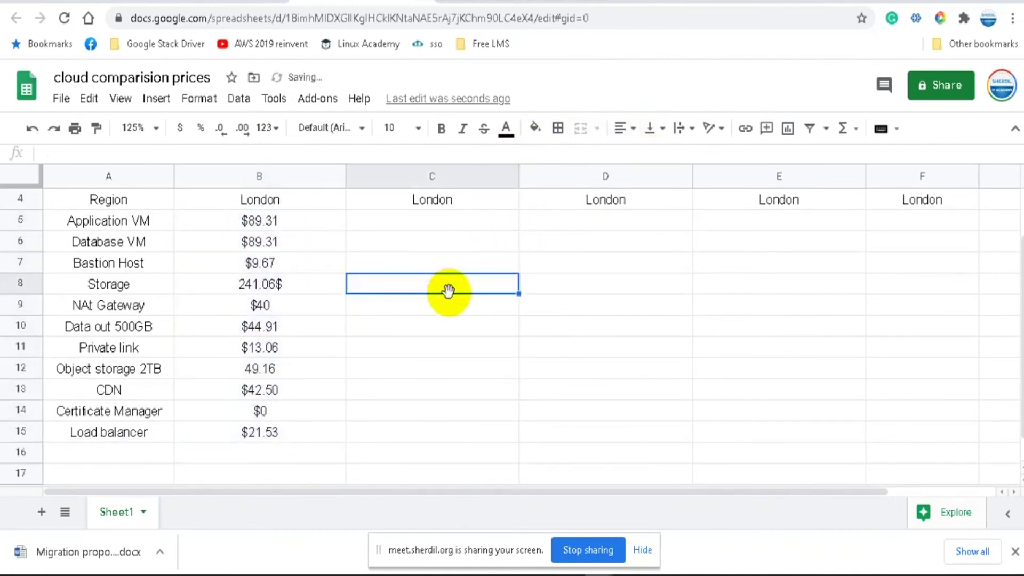
Step: Copy the Bastion Host through Load balancer costs from the AWS with 8GB RAM column into the AWS with 16GB RAM column
click(408, 354)
scroll(405, 353, up, 1)
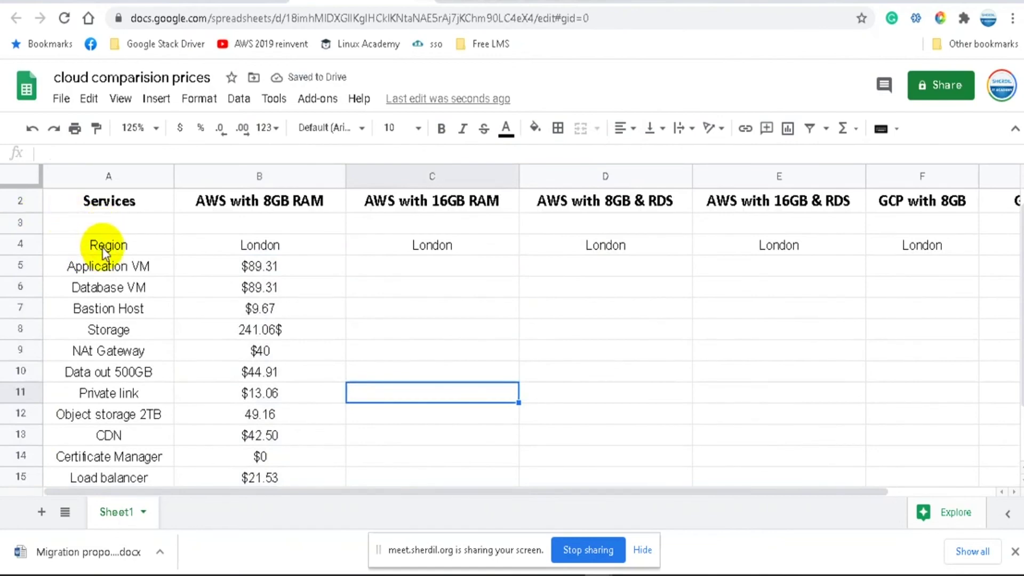
click(459, 350)
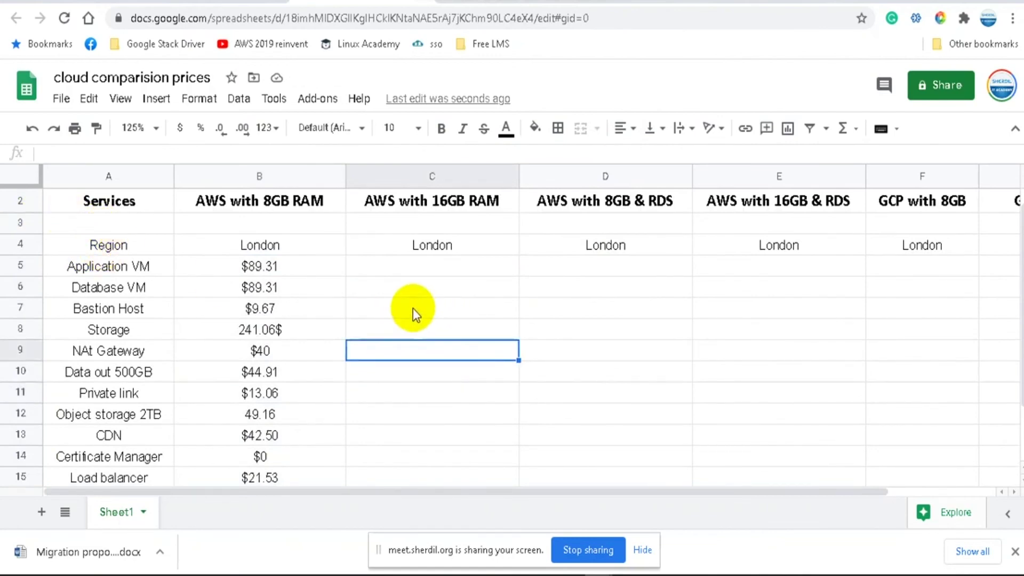
scroll(311, 349, down, 1)
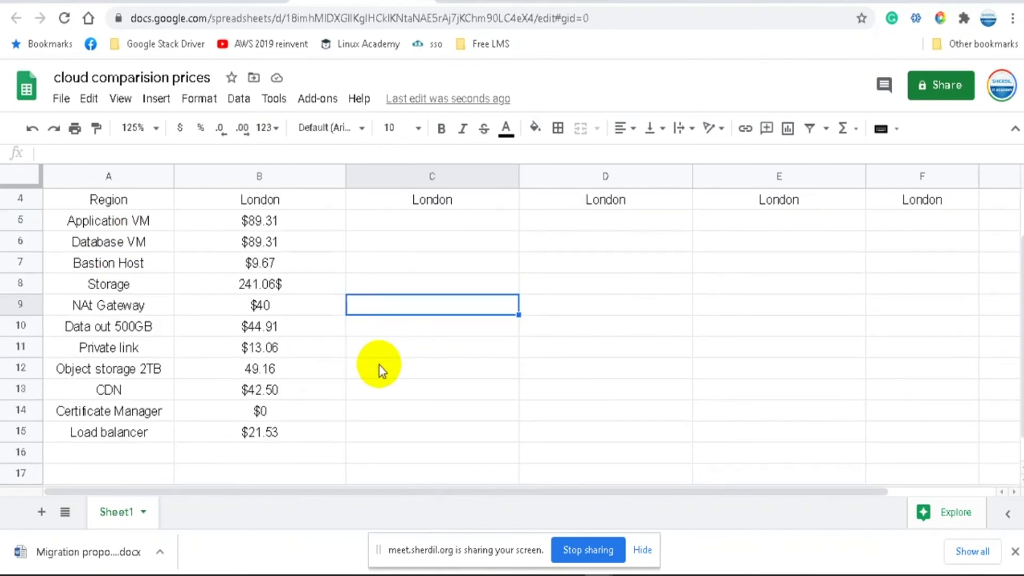
scroll(407, 389, up, 1)
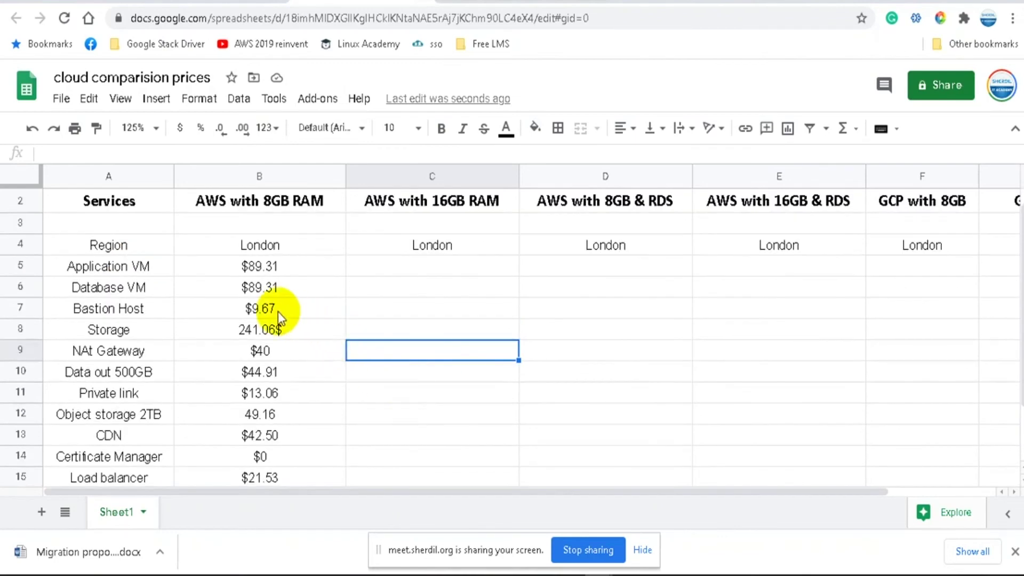
drag(274, 309, 273, 480)
scroll(406, 427, down, 1)
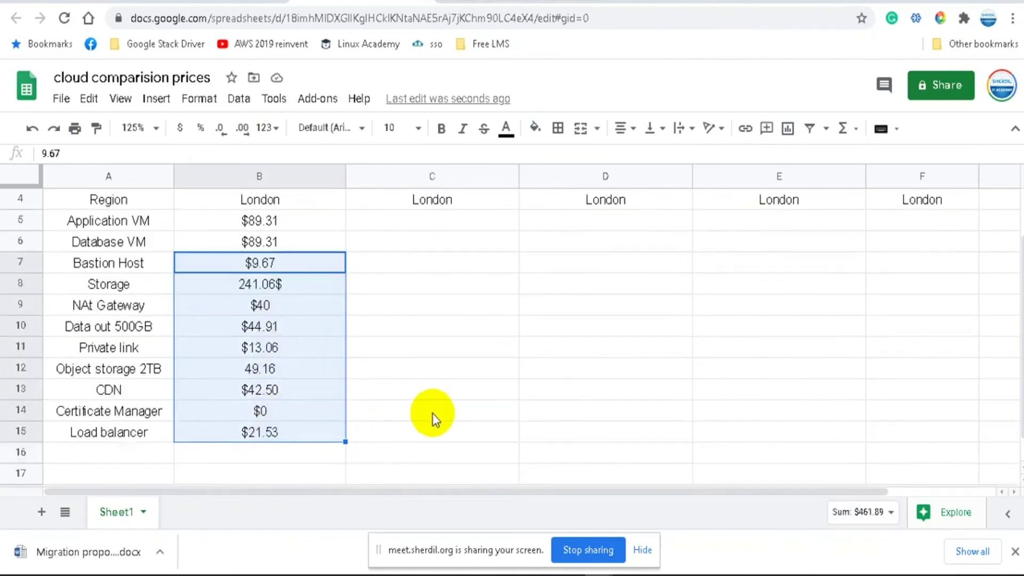
key(ctrl+c)
scroll(411, 316, up, 1)
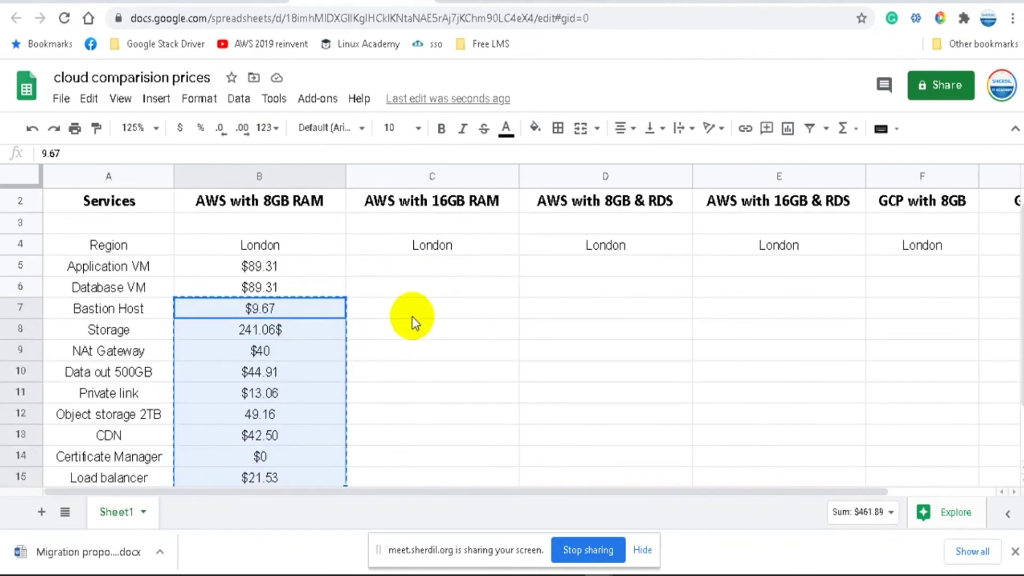
click(410, 306)
key(ctrl+v)
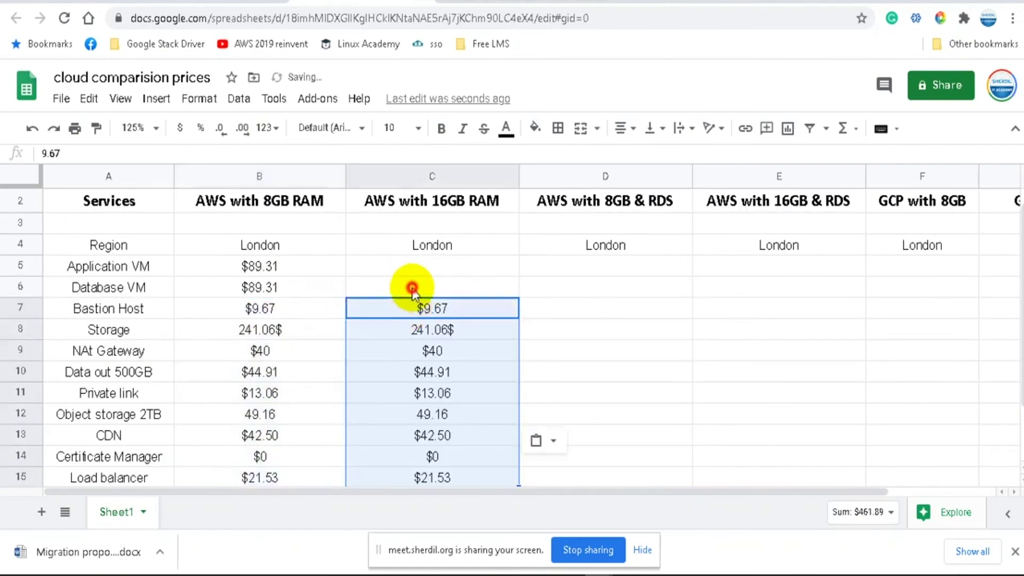
click(411, 287)
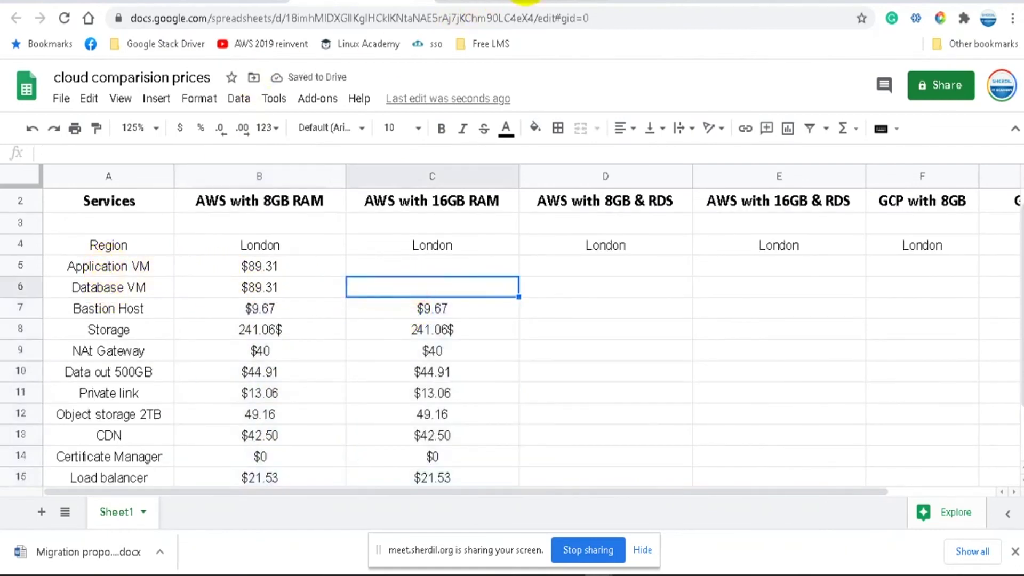
Step: Switch to the AWS Simple Monthly Calculator and change the Application Server's EC2 instance type to Windows on t3.xlarge
click(469, 6)
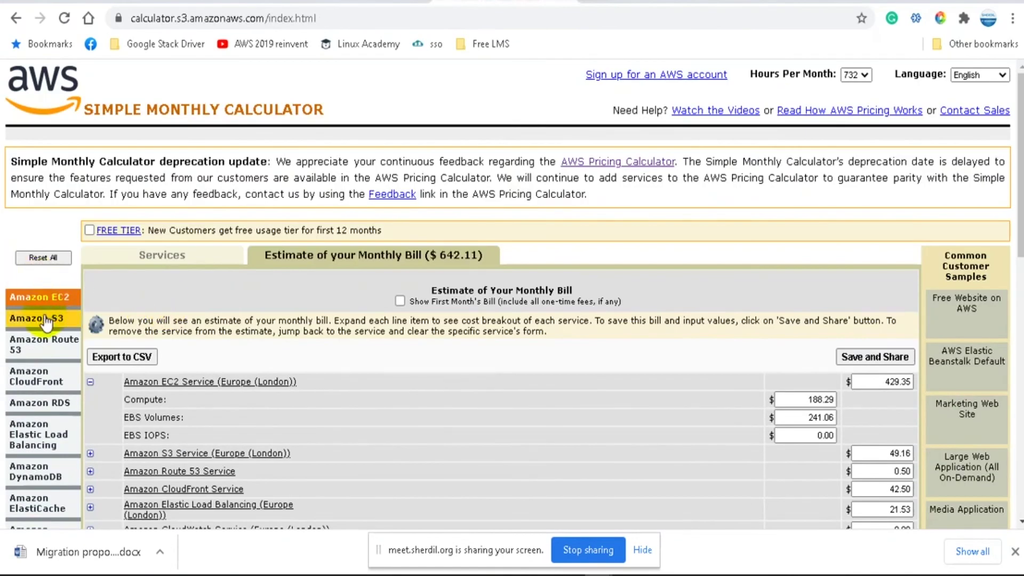
click(183, 254)
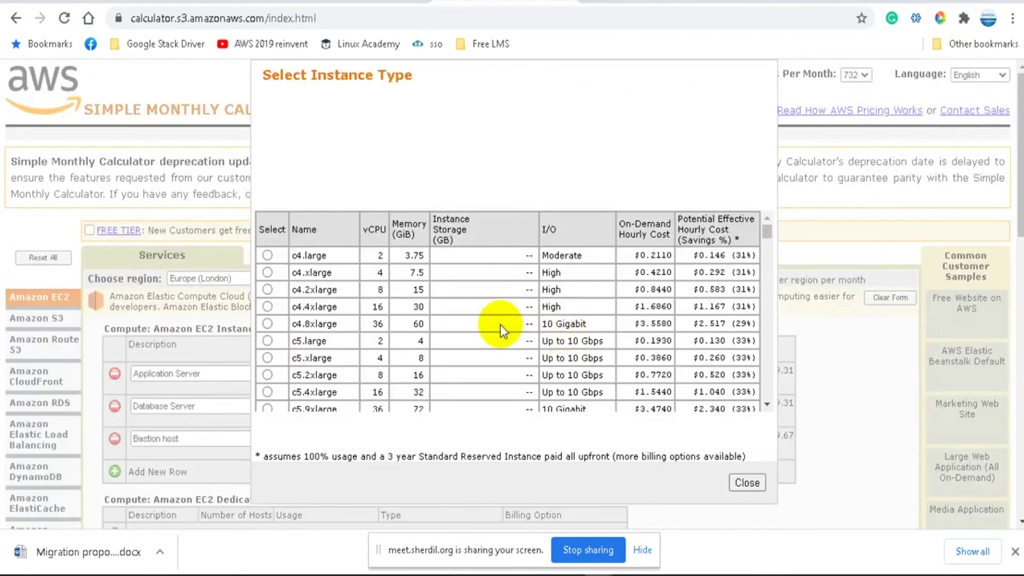
scroll(506, 328, down, 4)
scroll(506, 328, down, 15)
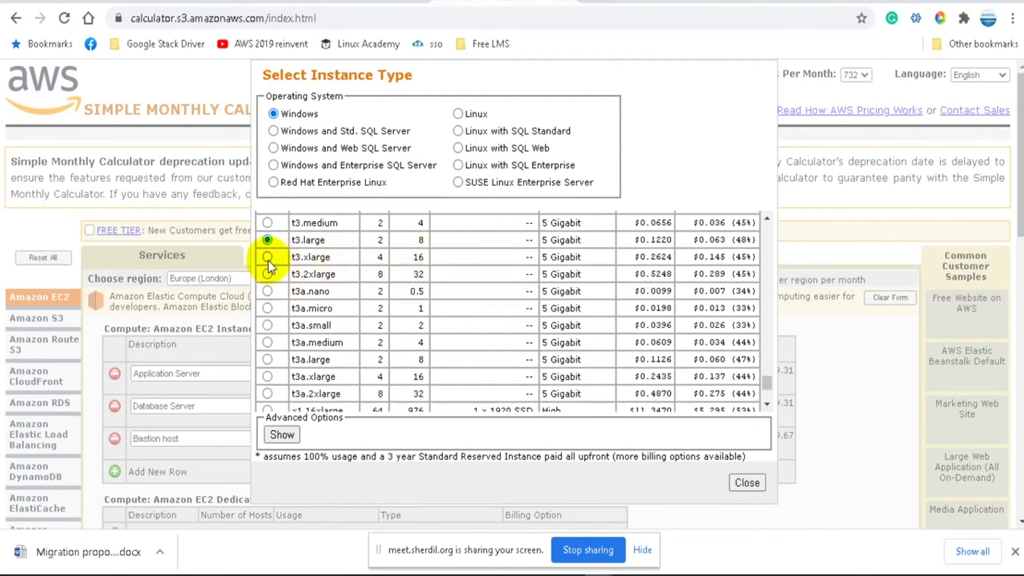
click(267, 257)
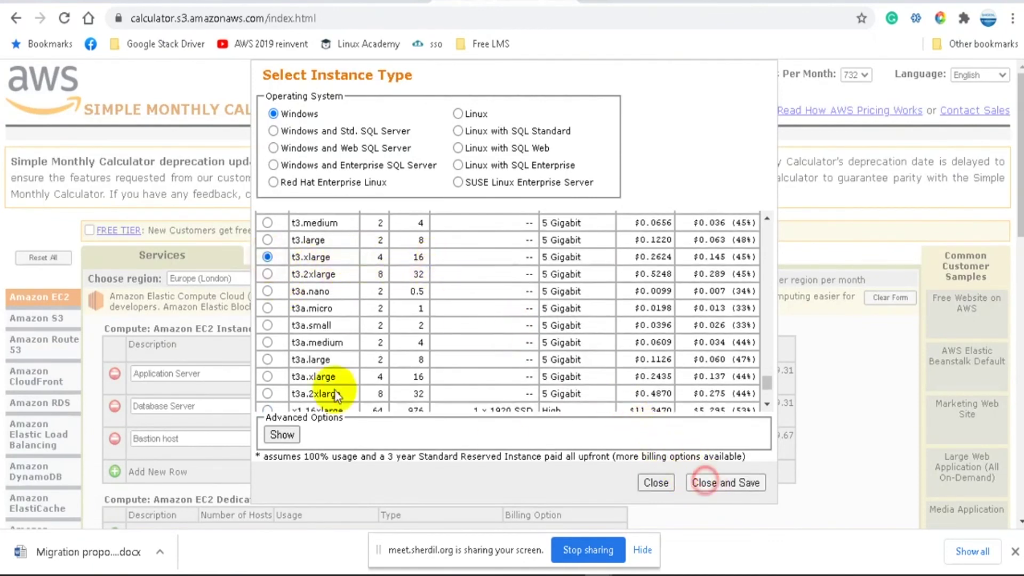
click(694, 482)
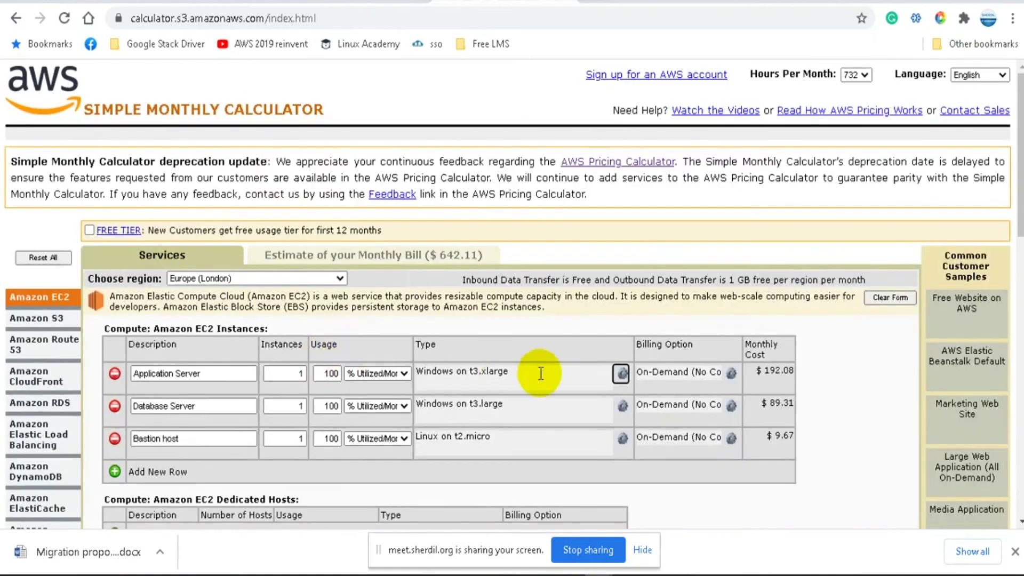
Step: Change the Database Server's EC2 instance type to Windows on t3.xlarge and save the selection
click(621, 407)
scroll(598, 309, down, 10)
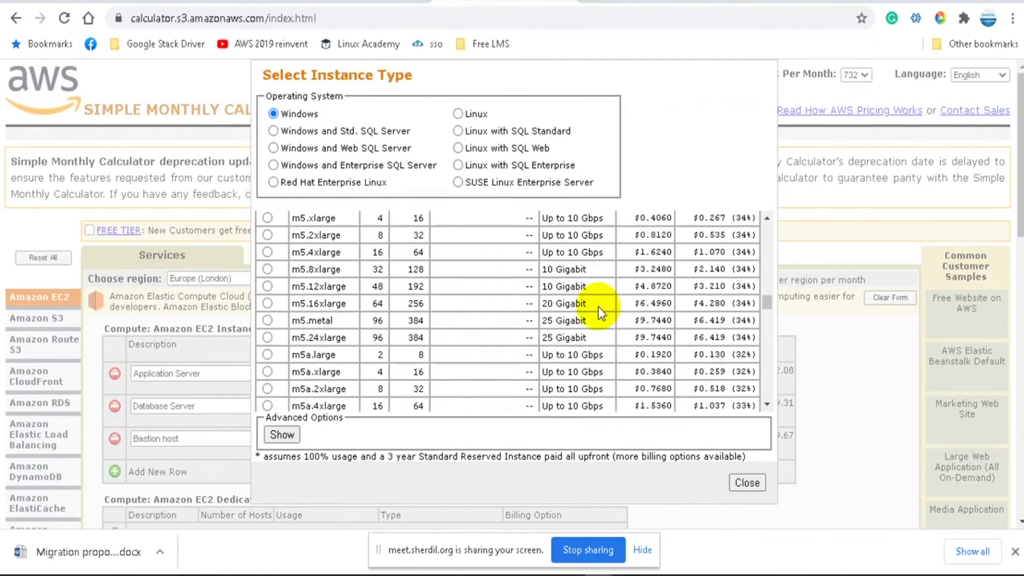
scroll(599, 310, down, 10)
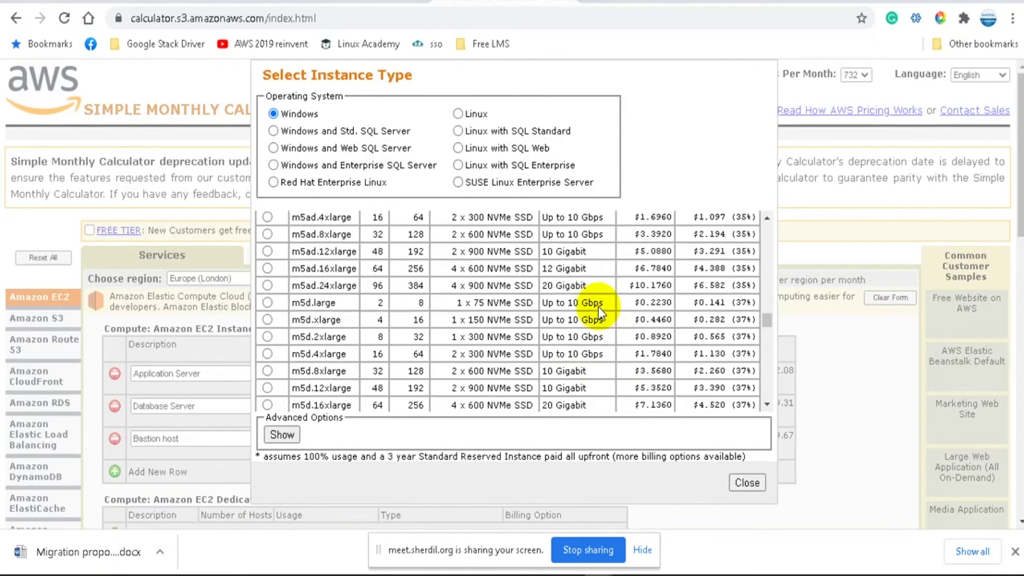
scroll(600, 311, up, 3)
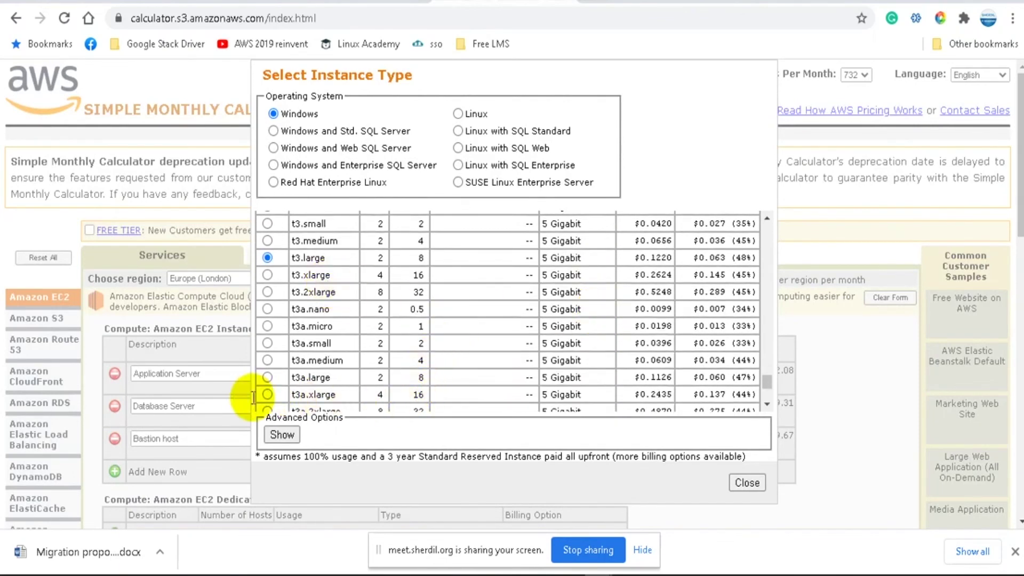
click(268, 396)
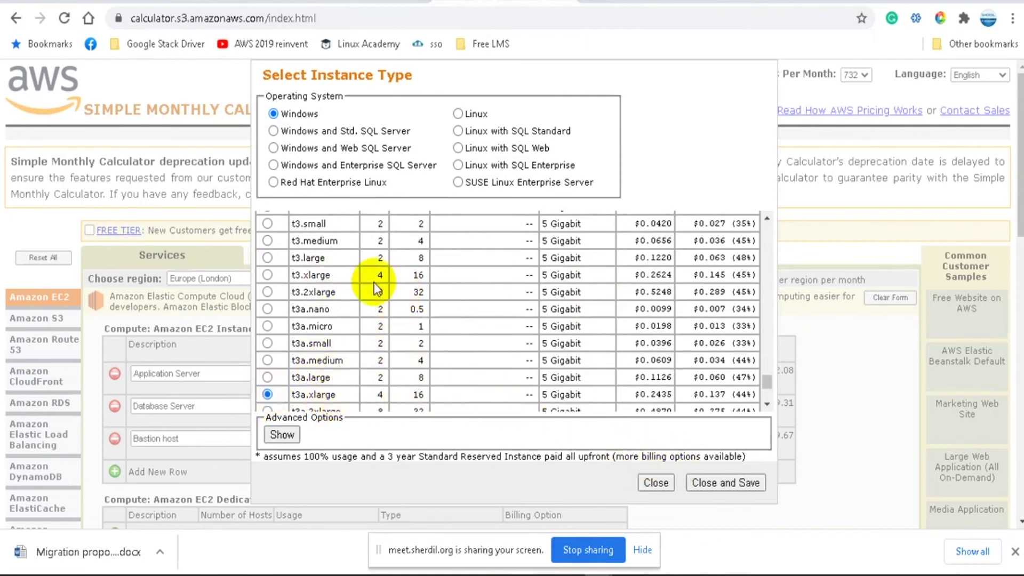
click(269, 275)
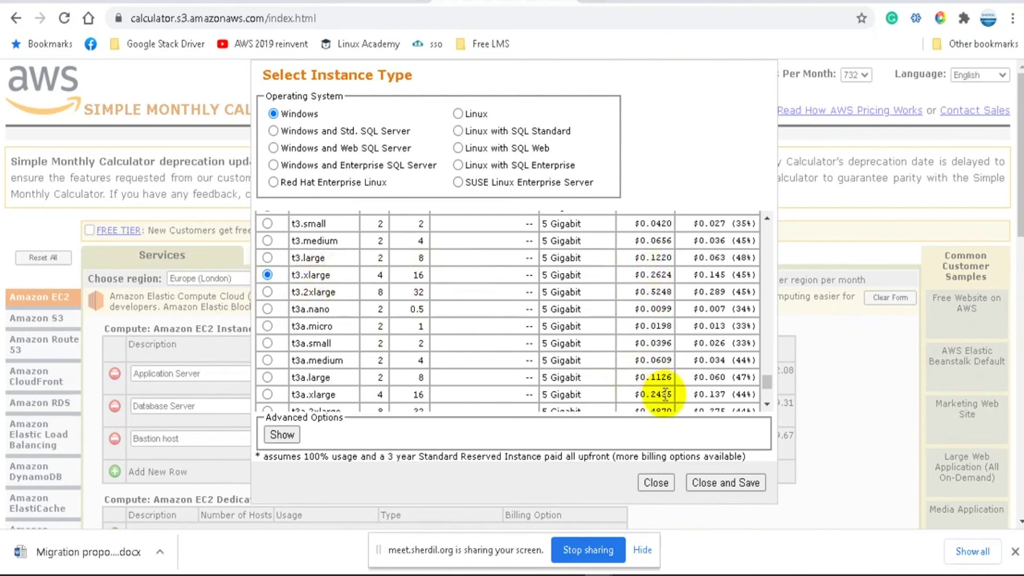
click(718, 482)
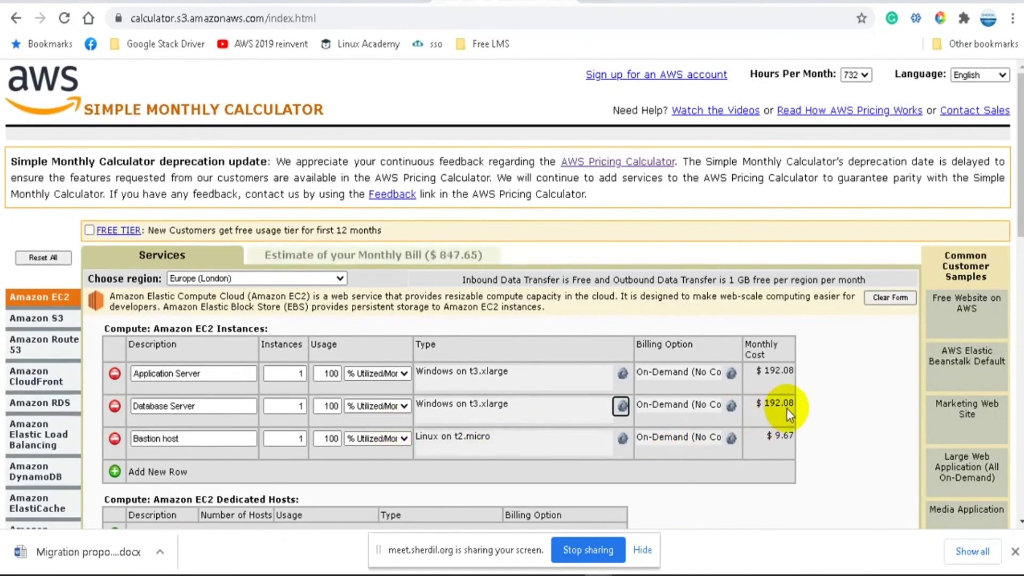
Step: Switch back to the spreadsheet, enter $192.08 for Application VM under AWS with 16GB RAM, and copy it to Database VM
click(632, 2)
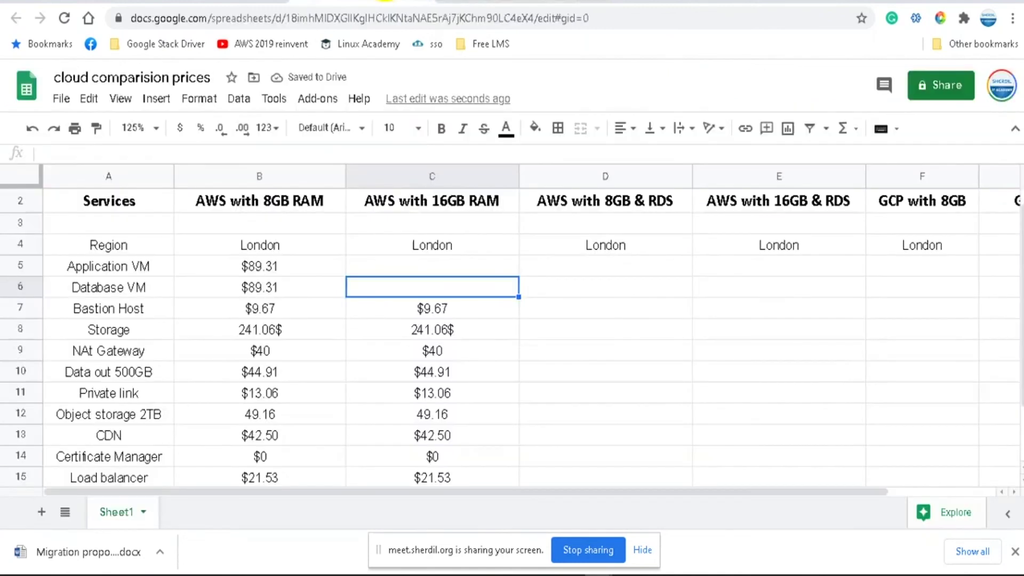
click(431, 267)
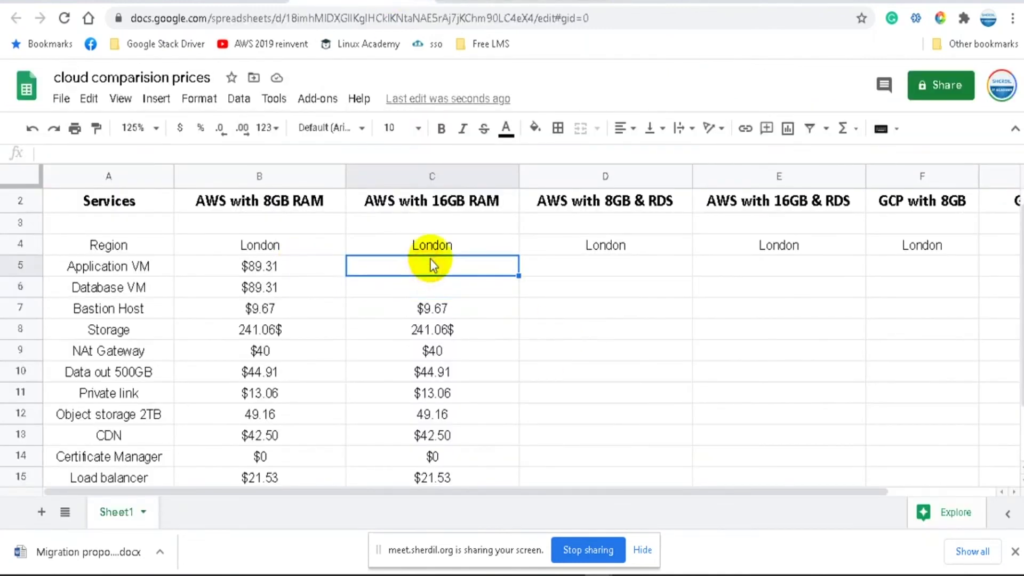
text($19)
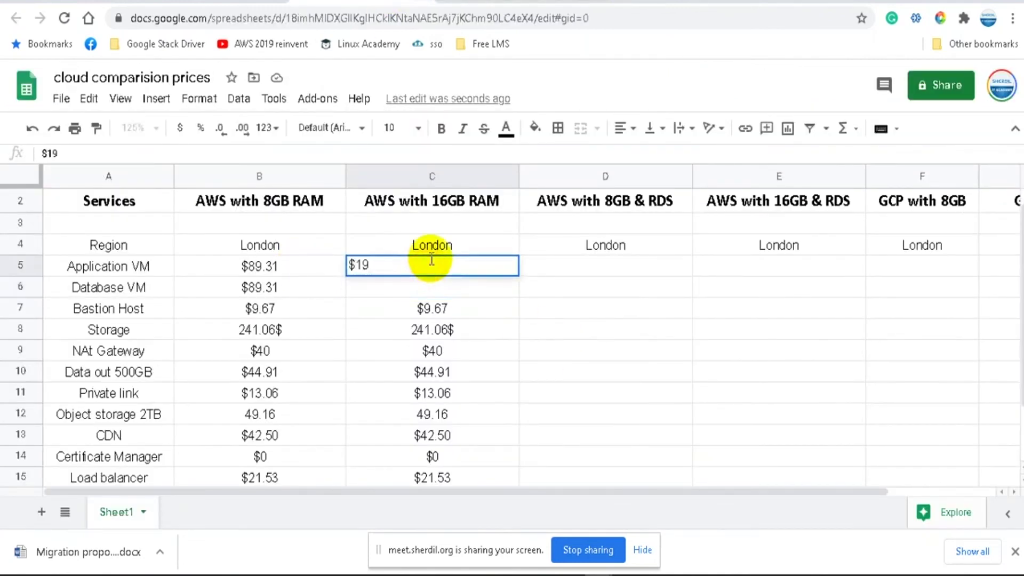
text(2.08)
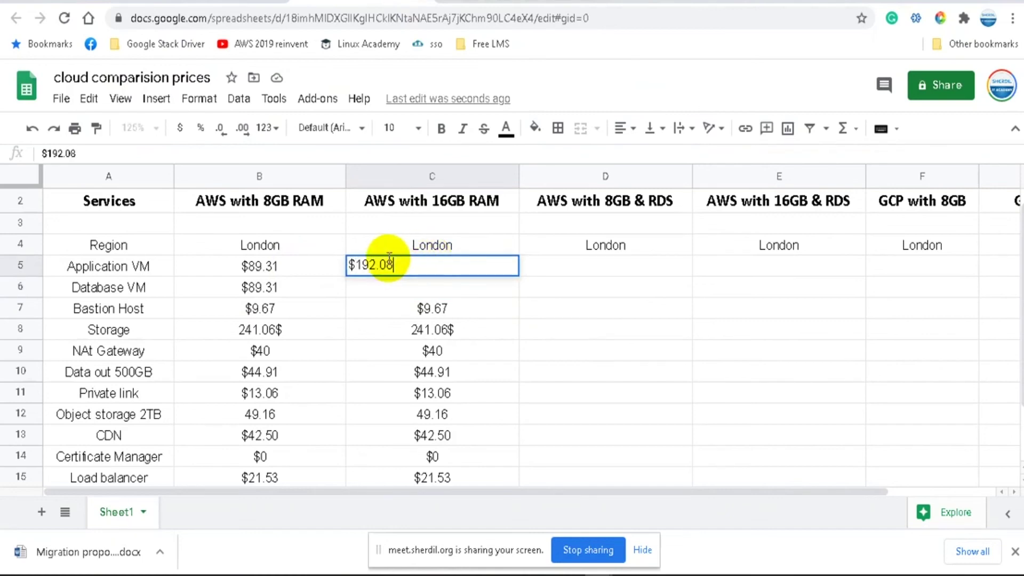
click(575, 337)
click(433, 264)
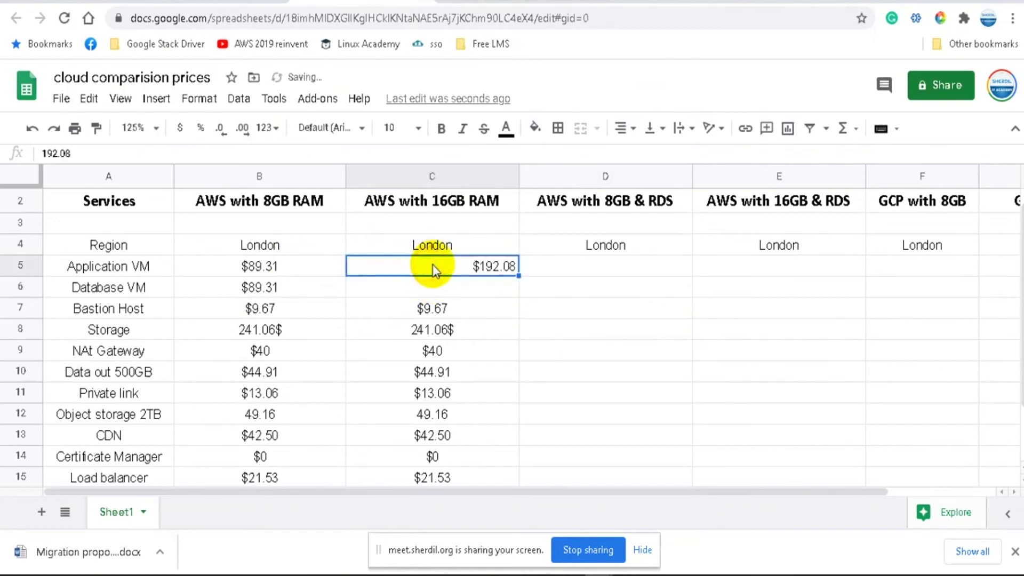
key(ctrl+c)
key(Down)
key(ctrl+v)
Step: Center the Application VM and Database VM costs in the AWS with 16GB RAM column
drag(456, 274, 457, 285)
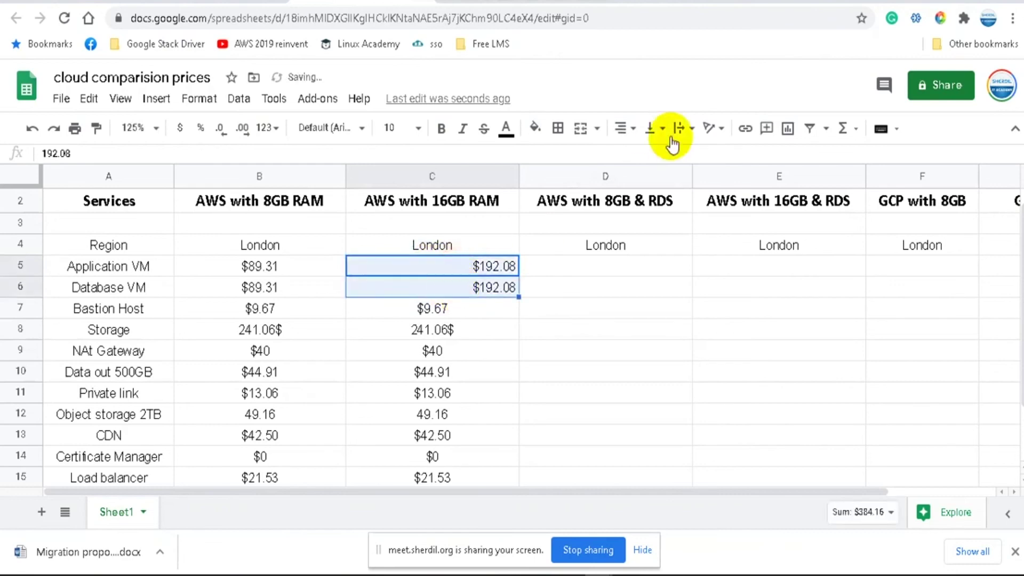
click(624, 129)
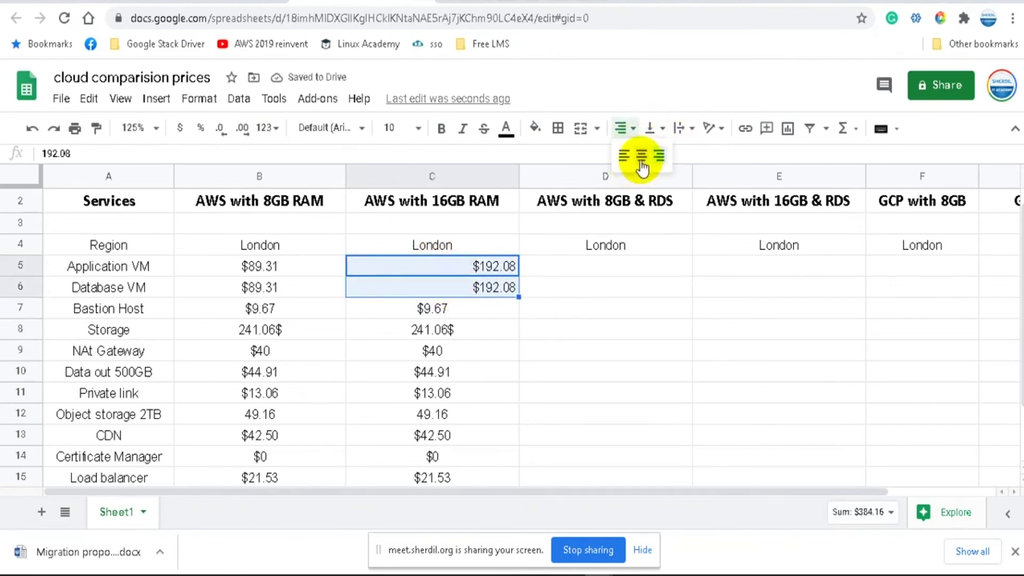
click(641, 167)
click(590, 352)
Step: Add a Total row below Load balancer and enter the AWS with 8GB RAM column's sum as $640.51
scroll(581, 363, down, 1)
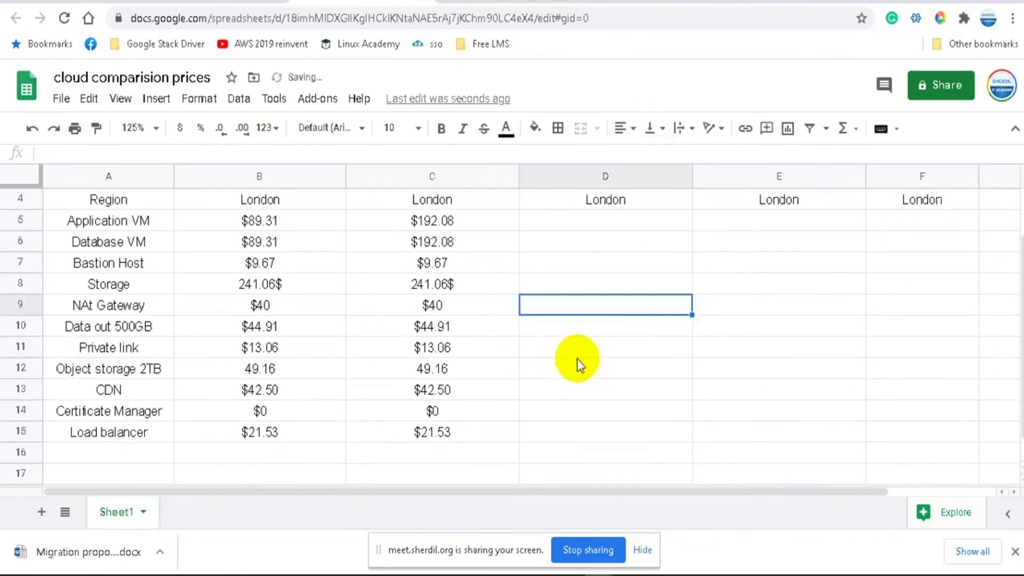
drag(279, 225, 311, 437)
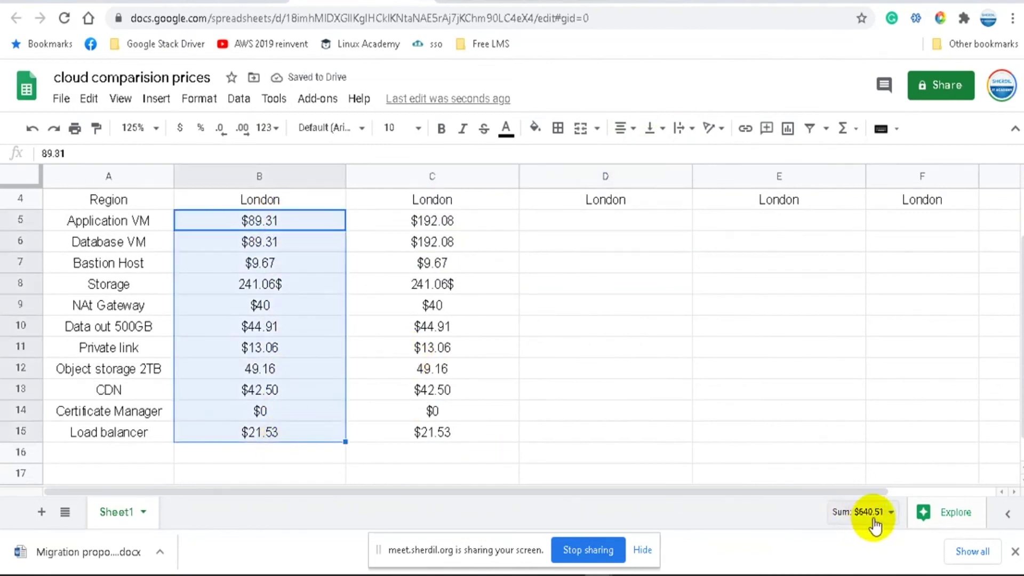
click(273, 453)
click(118, 453)
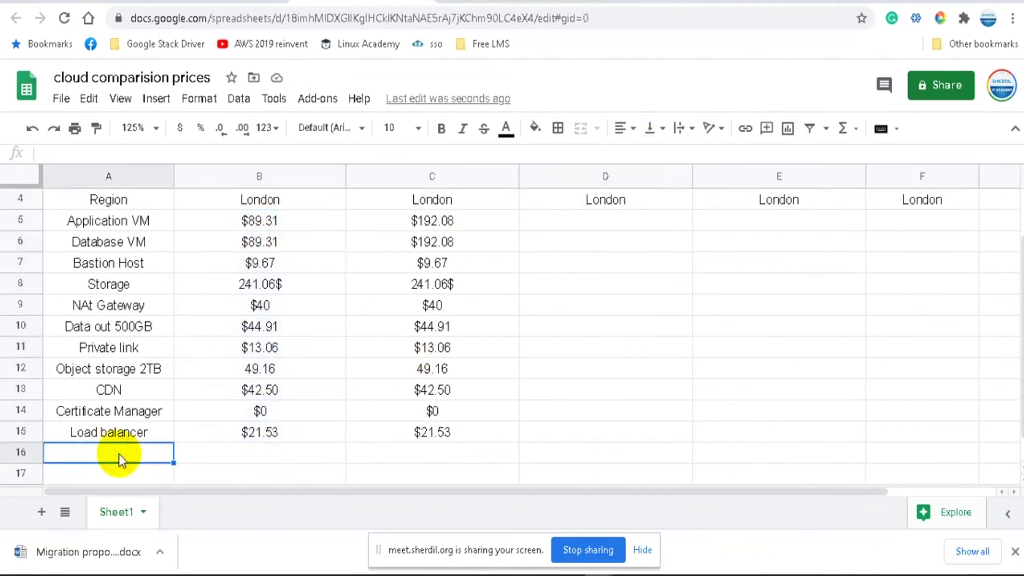
text(Total)
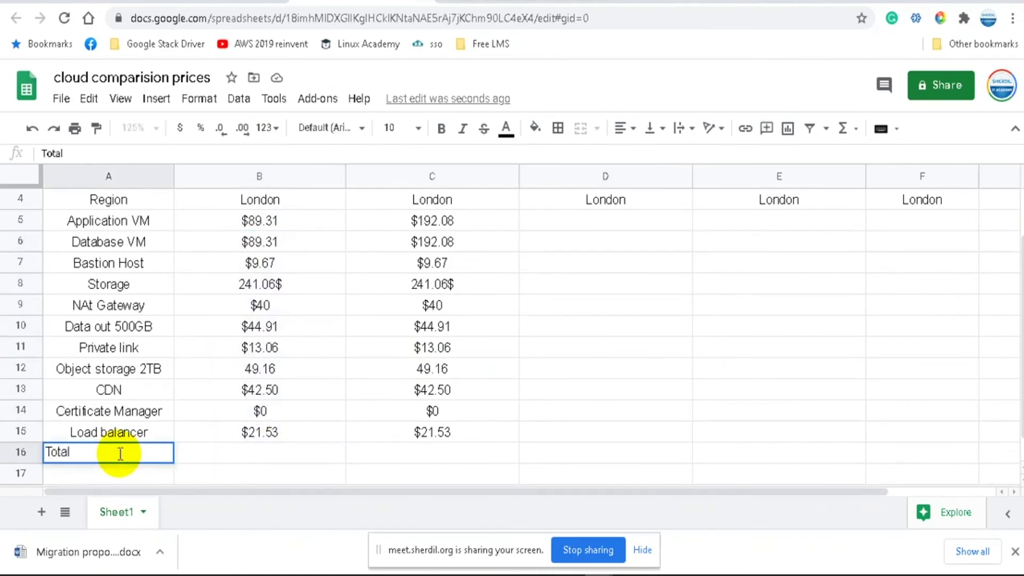
click(279, 458)
text(640.51)
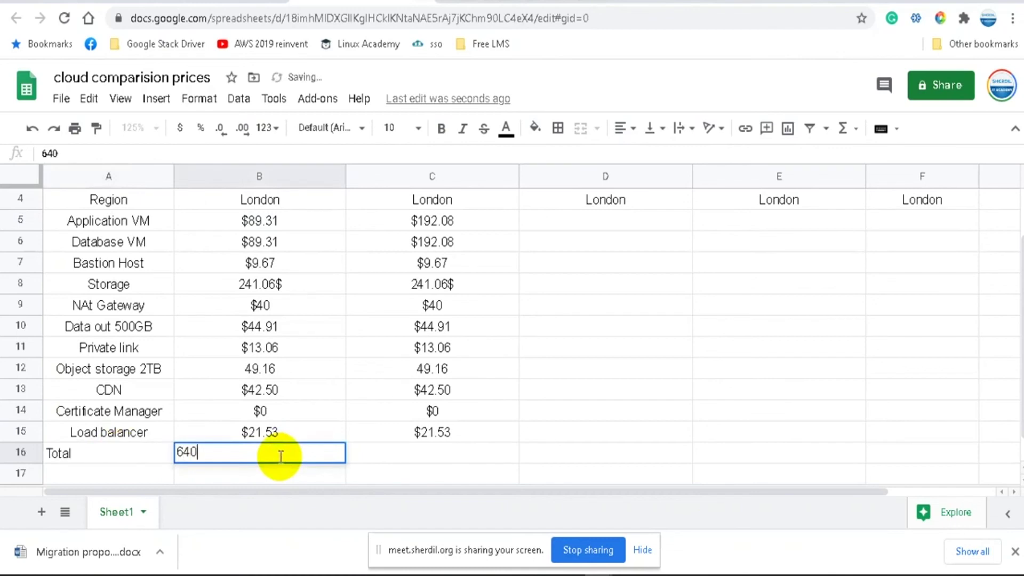
click(178, 453)
text($)
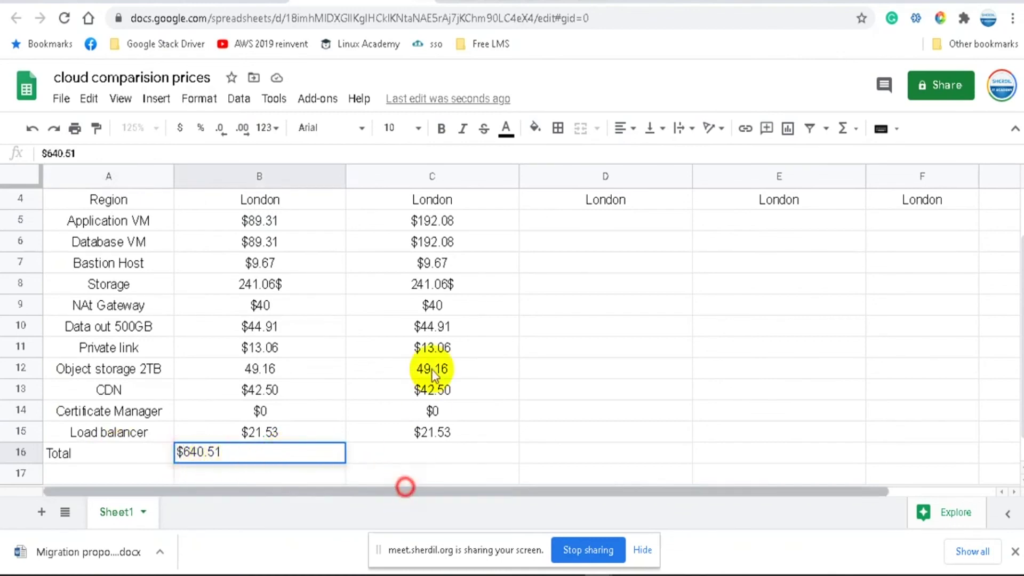
Step: Sum the AWS with 16GB RAM costs from Application VM through Load balancer and enter $846.05 in its Total row
scroll(446, 226, right, 2)
drag(313, 220, 313, 436)
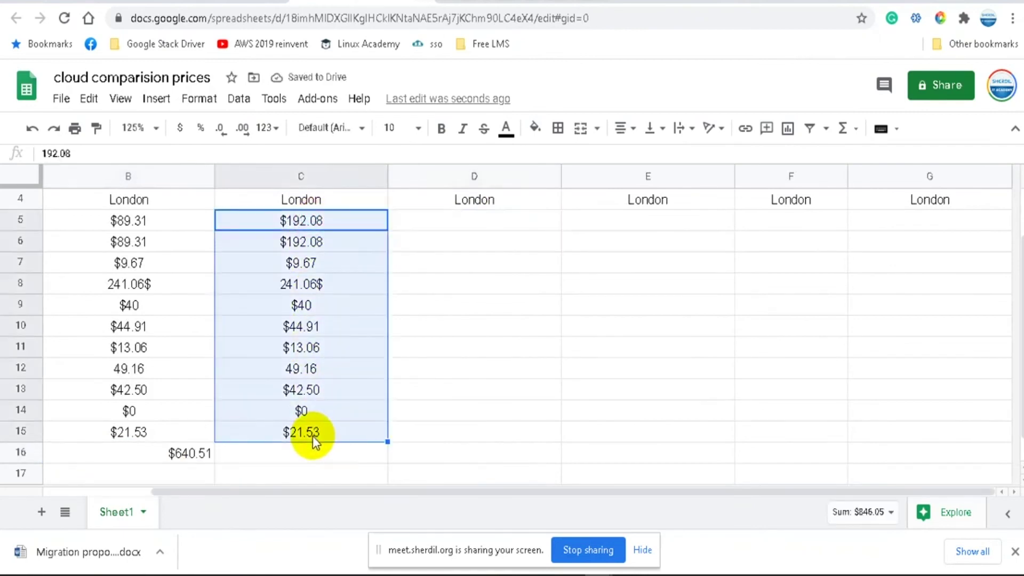
click(284, 458)
text($)
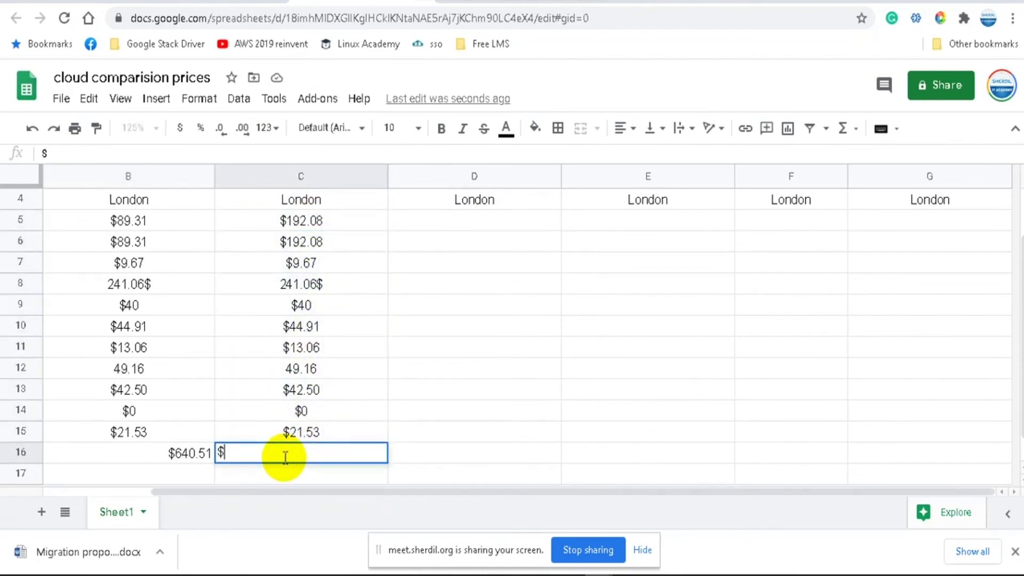
text(846.05)
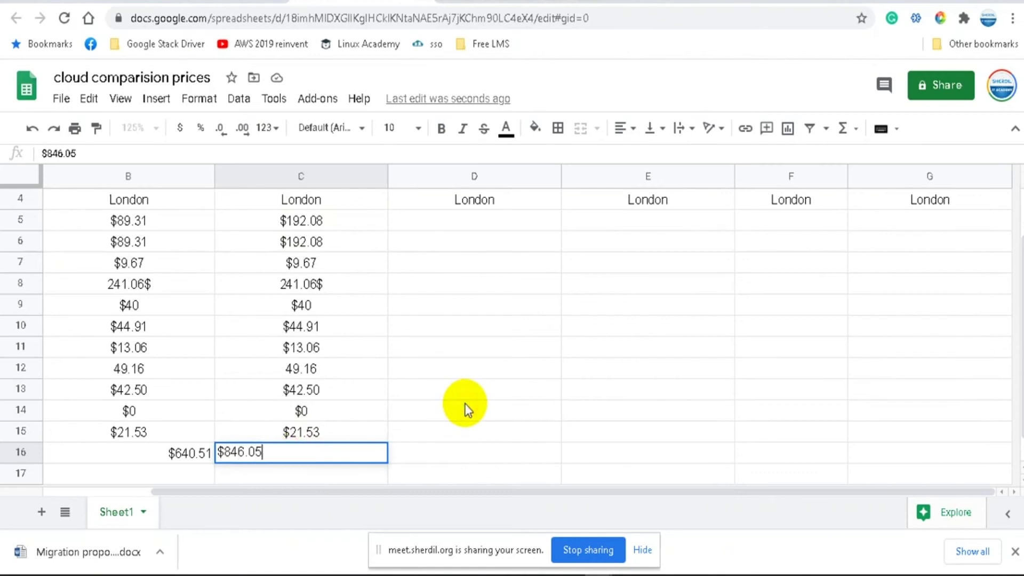
click(466, 403)
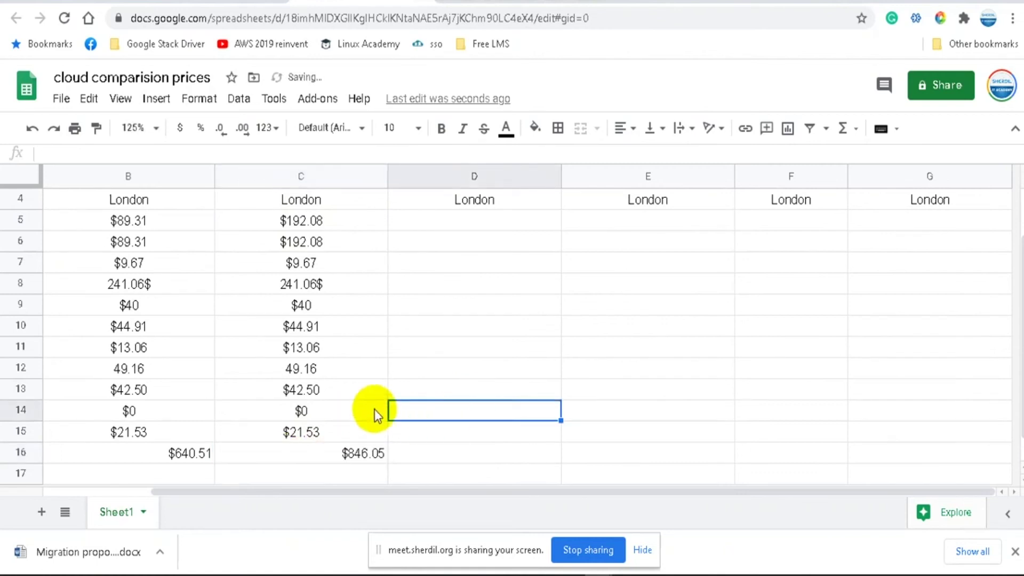
click(468, 343)
scroll(466, 344, up, 2)
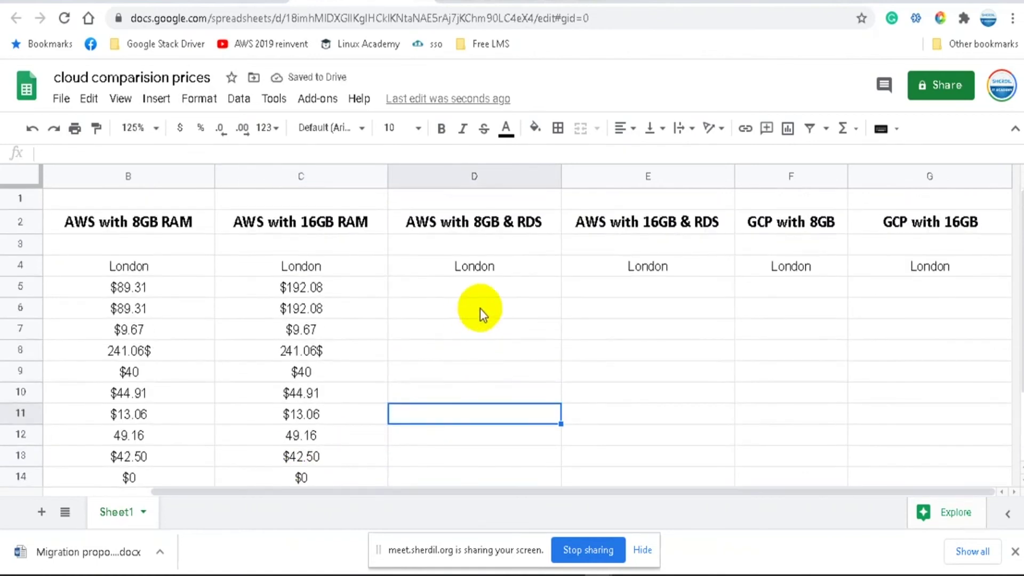
click(503, 301)
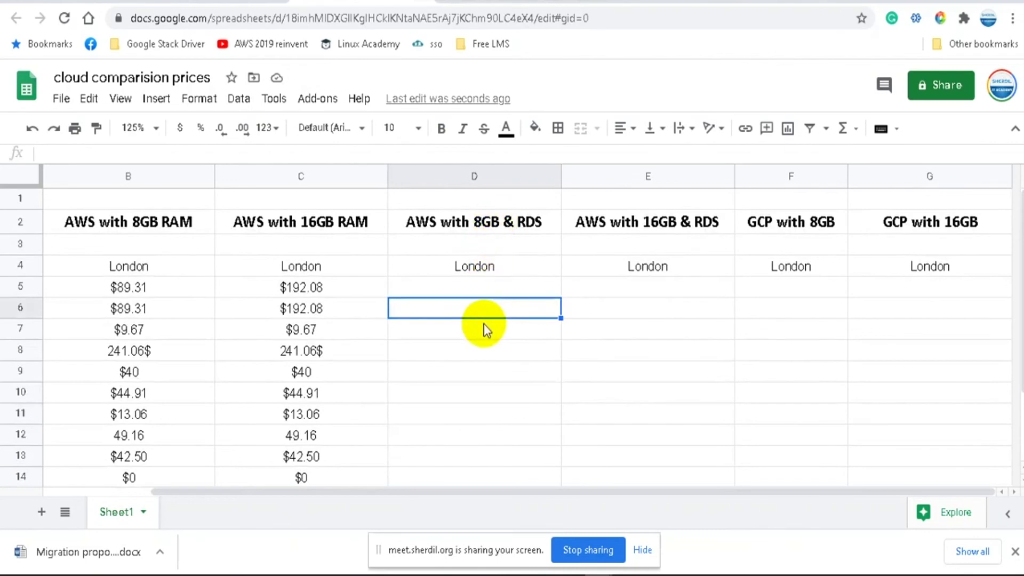
scroll(485, 328, down, 3)
scroll(480, 327, up, 1)
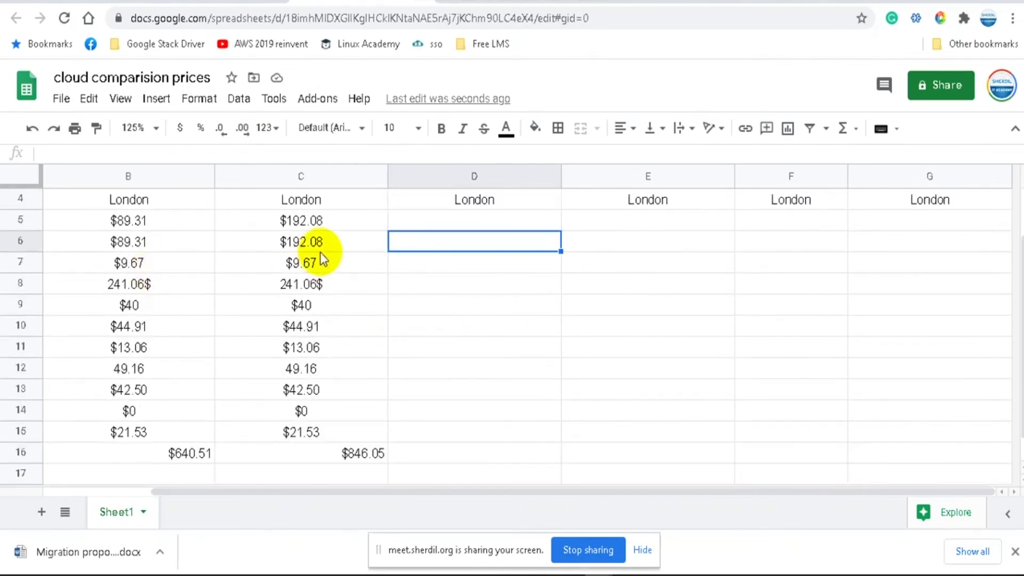
Step: Freeze column A so the service names stay fixed during horizontal scrolling
drag(521, 491, 411, 491)
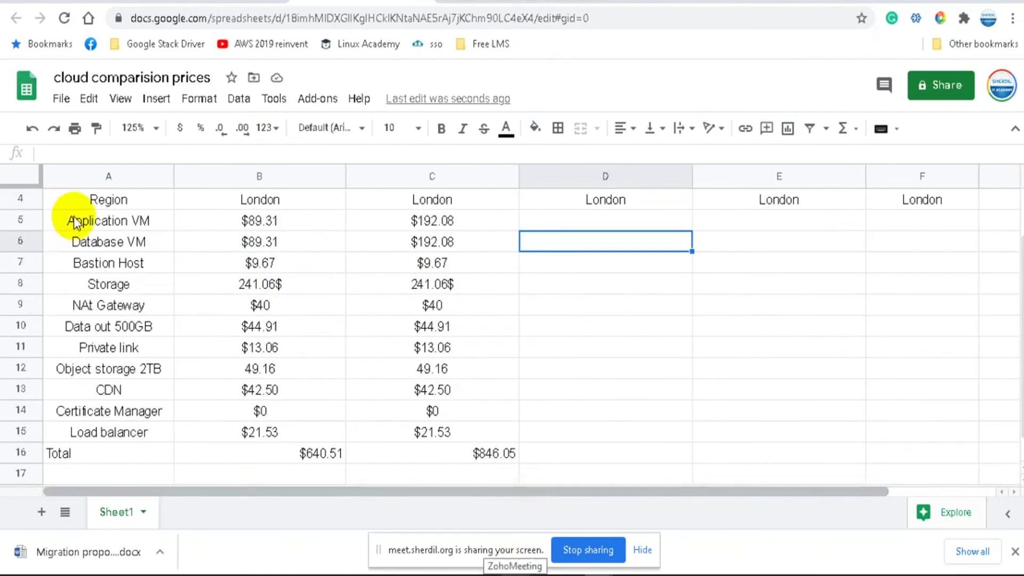
click(87, 177)
click(155, 99)
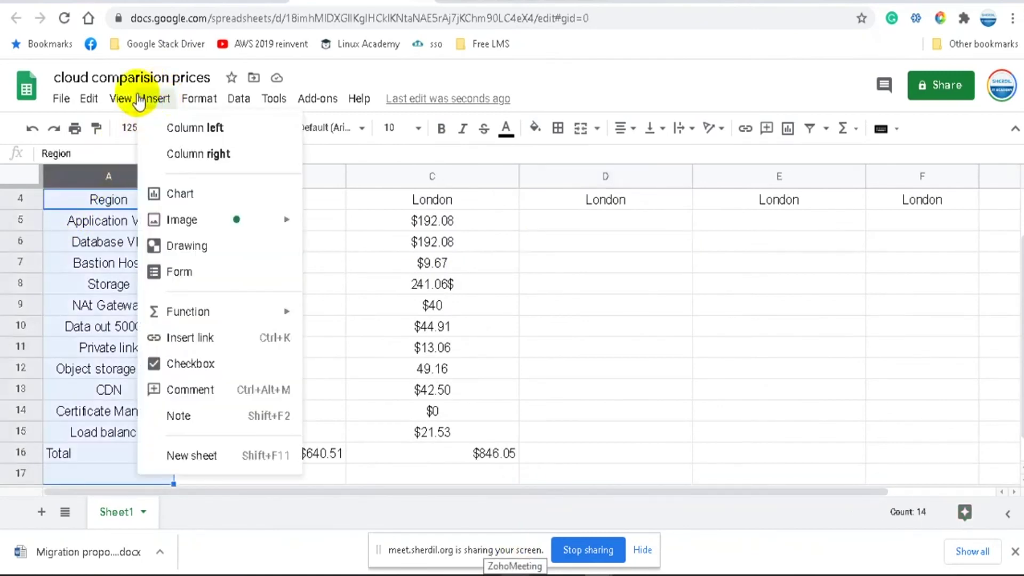
mouse_move(126, 102)
mouse_move(245, 128)
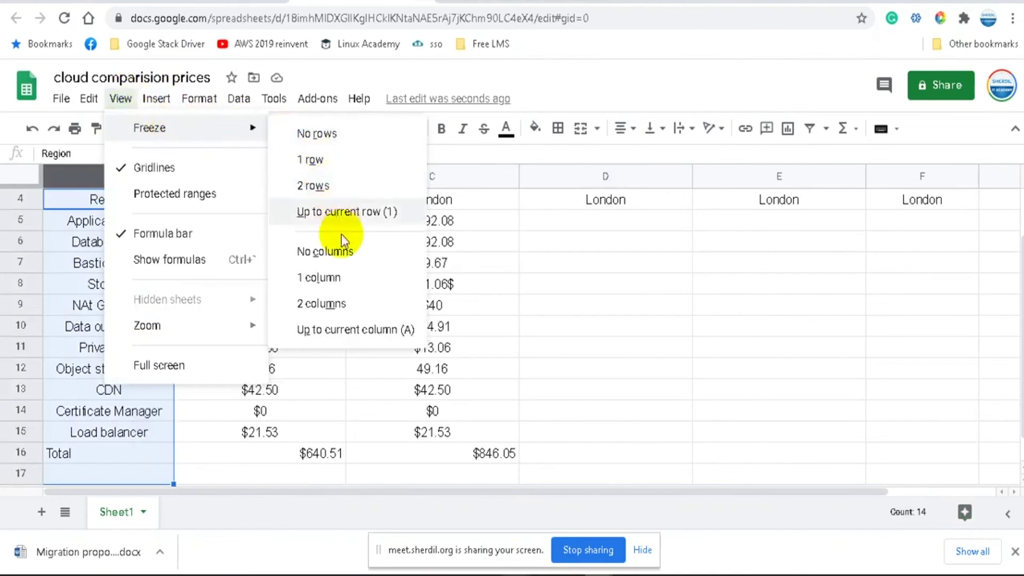
click(395, 491)
mouse_move(395, 491)
mouse_down()
mouse_move(652, 500)
mouse_move(403, 496)
mouse_up()
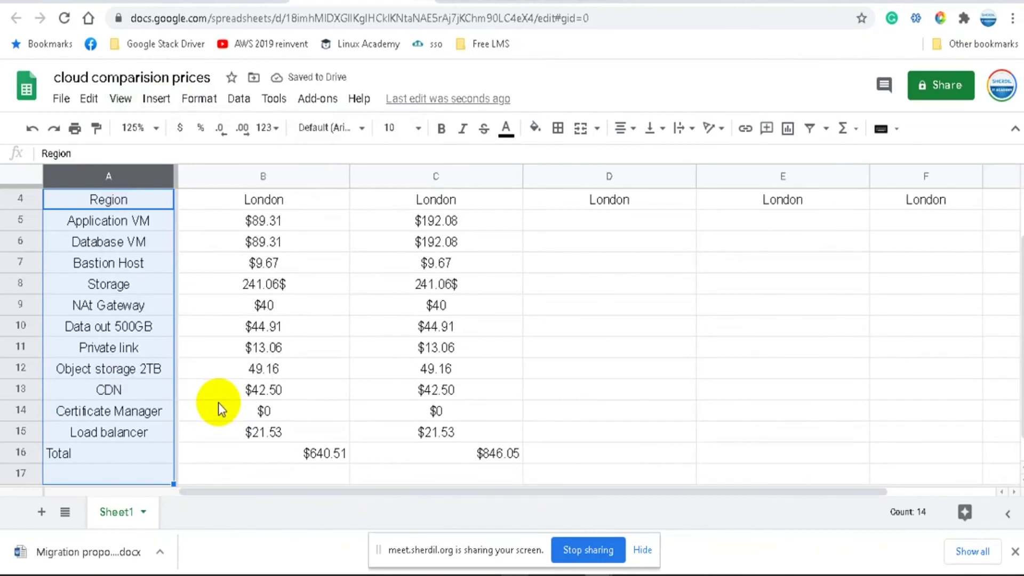
Step: Copy the AWS with 8GB RAM costs through Load balancer into the AWS with 8GB & RDS column and clear its Database VM cost
scroll(219, 402, up, 1)
click(524, 360)
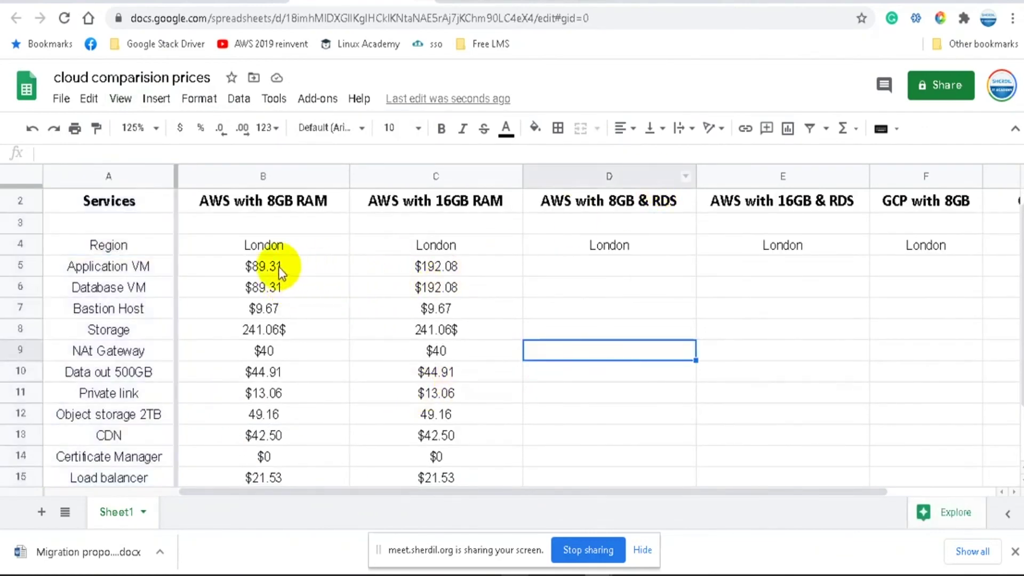
click(279, 270)
drag(277, 264, 290, 393)
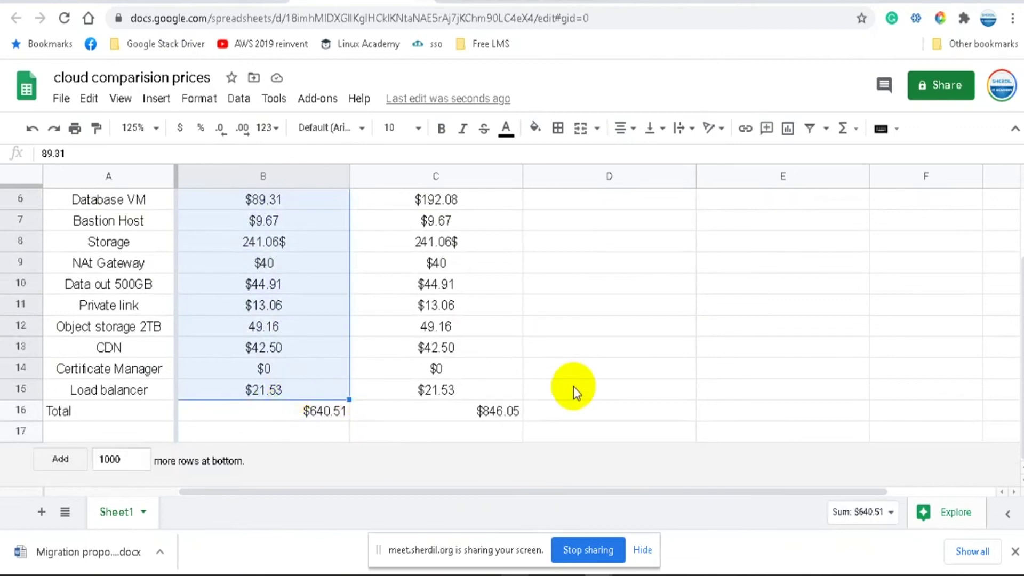
key(ctrl+c)
scroll(540, 293, up, 2)
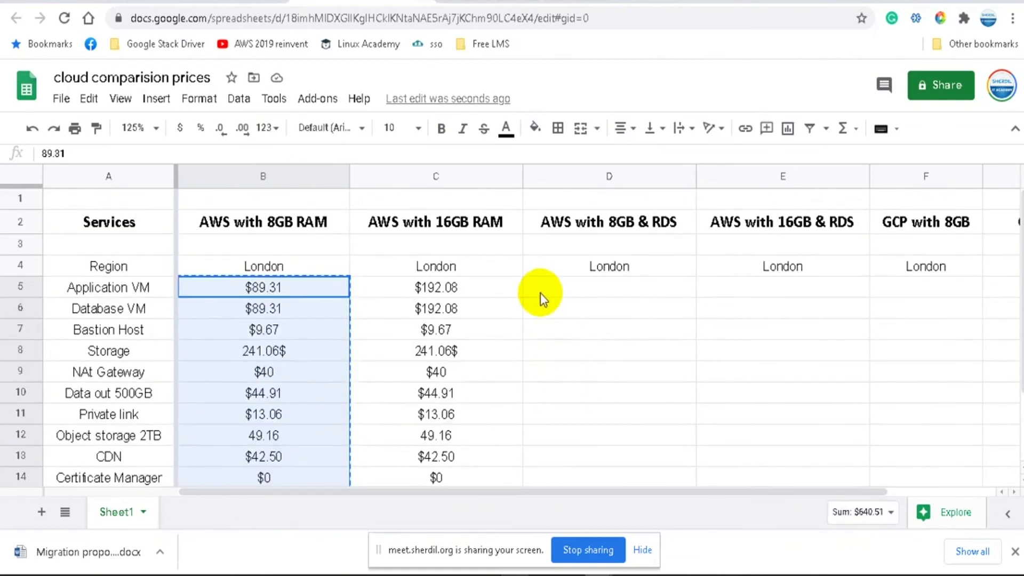
click(587, 296)
key(ctrl+v)
click(592, 309)
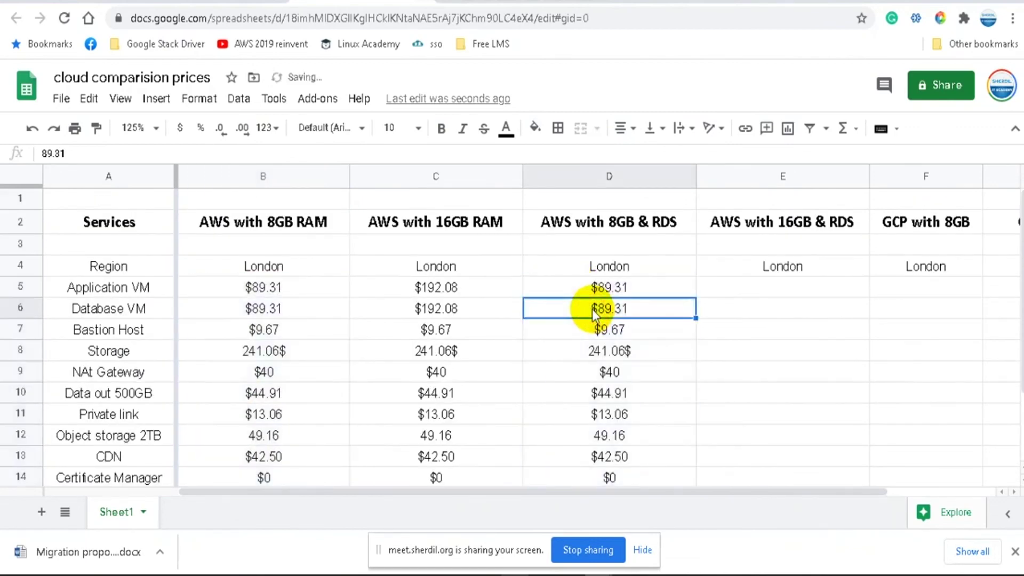
key(Delete)
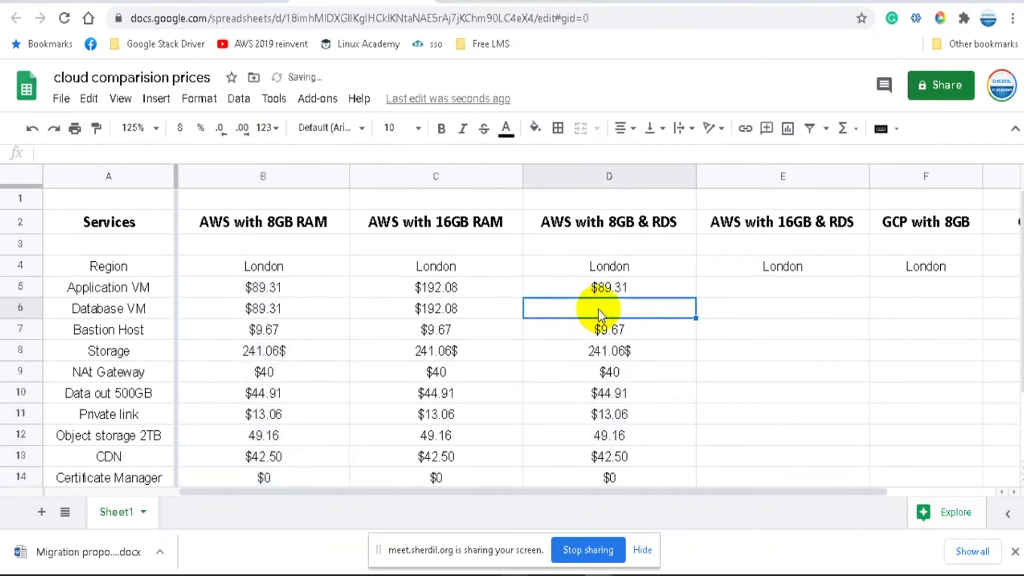
Step: Rename the Database VM row label as Database VM / RDS
click(156, 308)
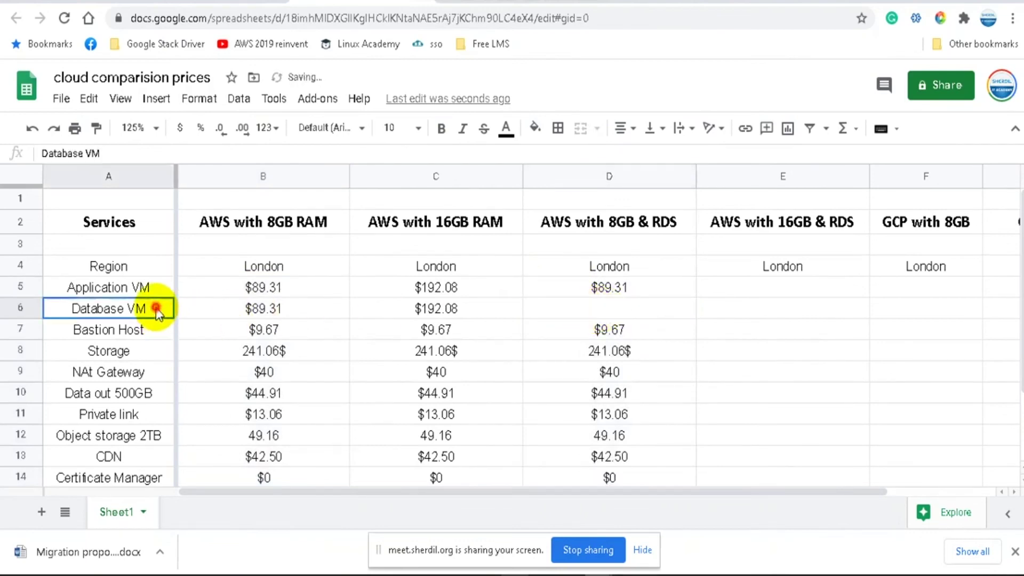
double_click(156, 308)
text(/ RDS)
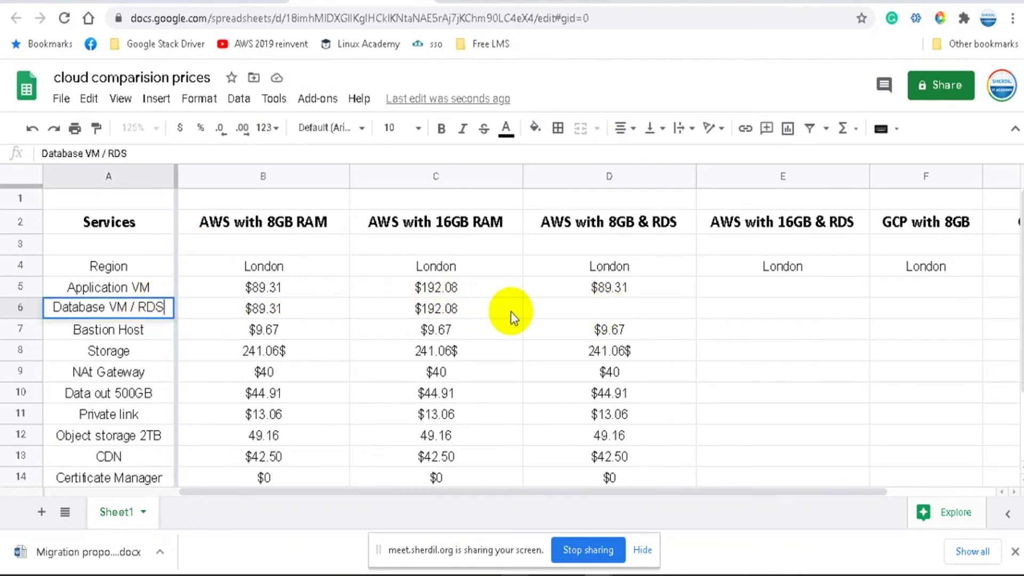
click(391, 310)
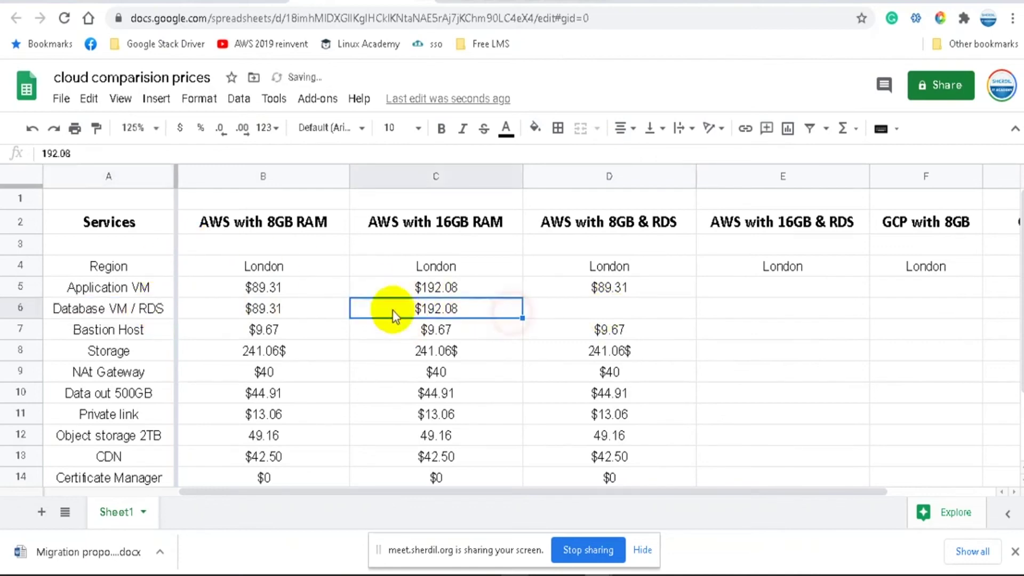
click(326, 283)
click(643, 309)
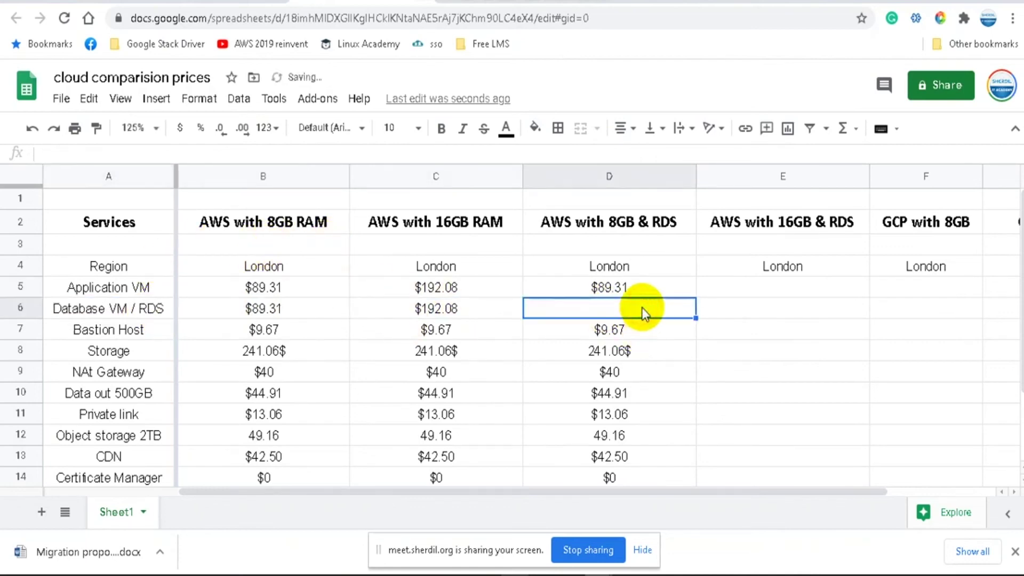
Step: Append VMs to the first two AWS headings, making them AWS with 8GB RAM VMs and AWS with 16GB RAM VMs
click(337, 221)
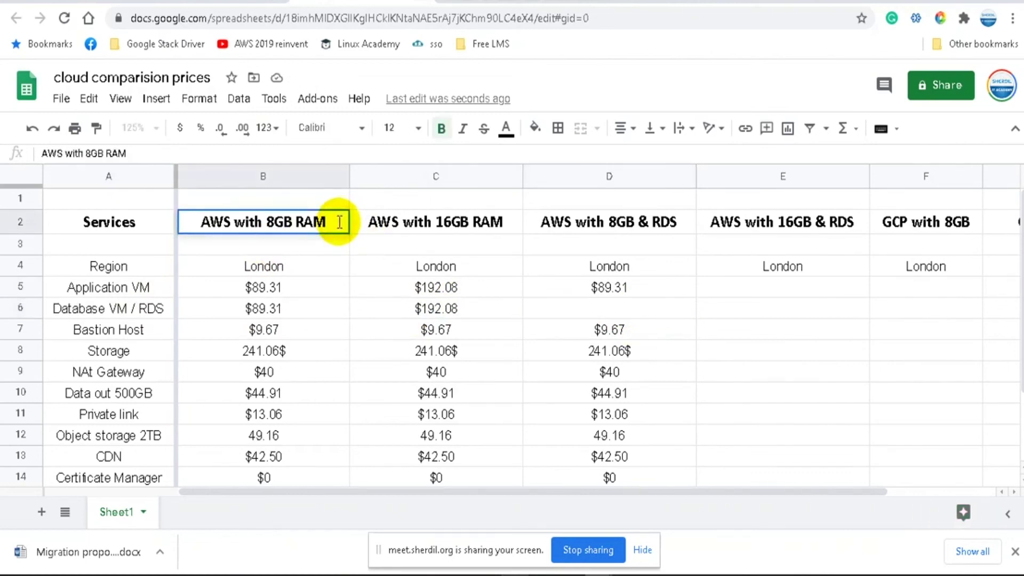
double_click(339, 222)
text(VMs)
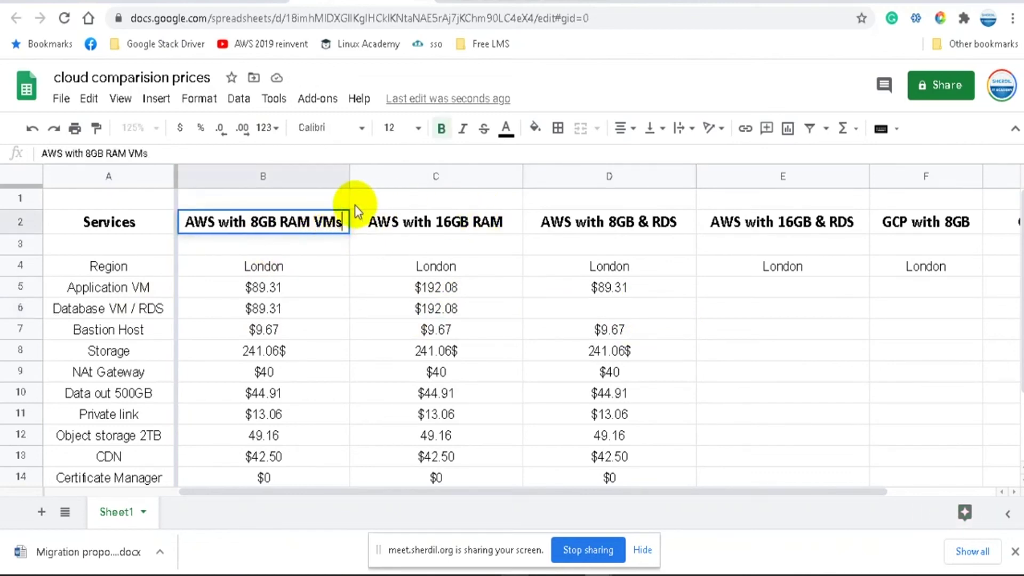
drag(314, 222, 339, 226)
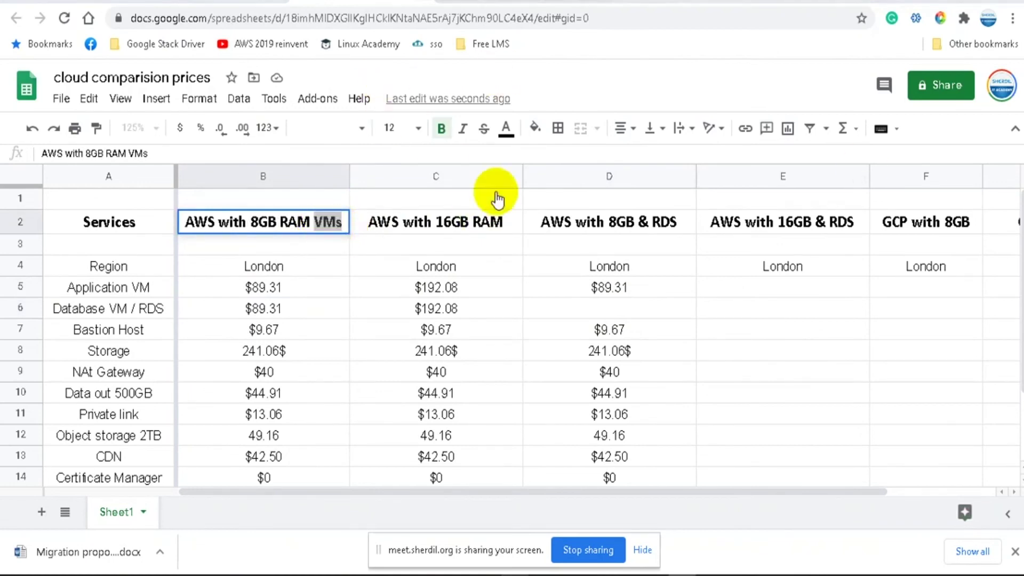
double_click(510, 220)
text(VMs)
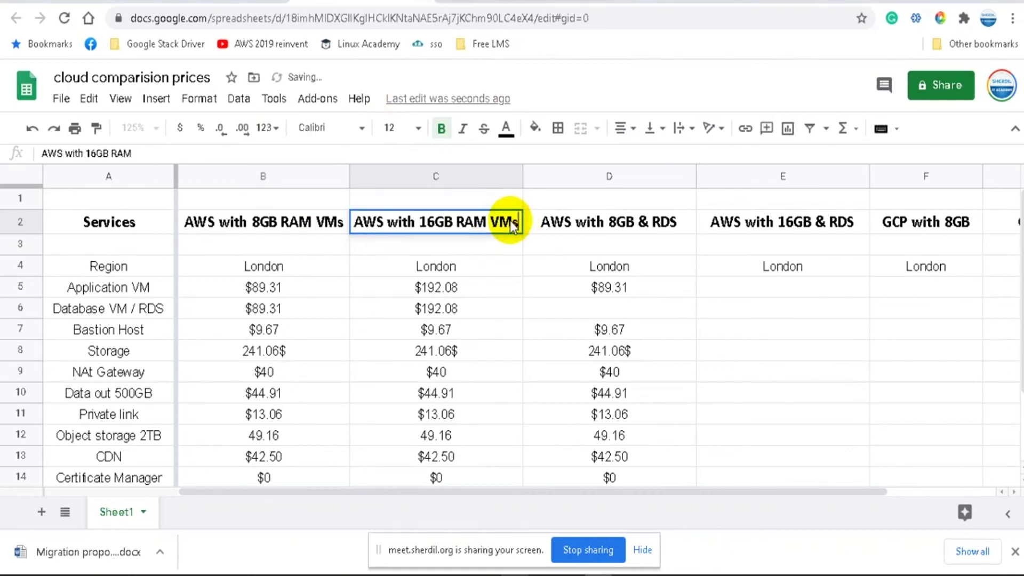
click(661, 303)
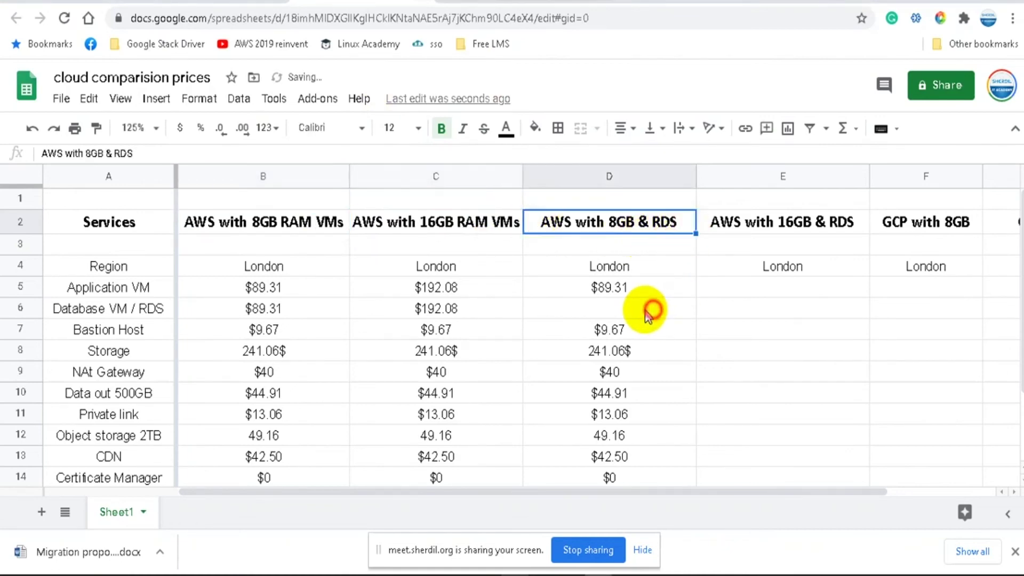
Step: Switch to the AWS Simple Monthly Calculator and add an Amazon RDS On-Demand DB instance described as RDS
key(ctrl+Tab)
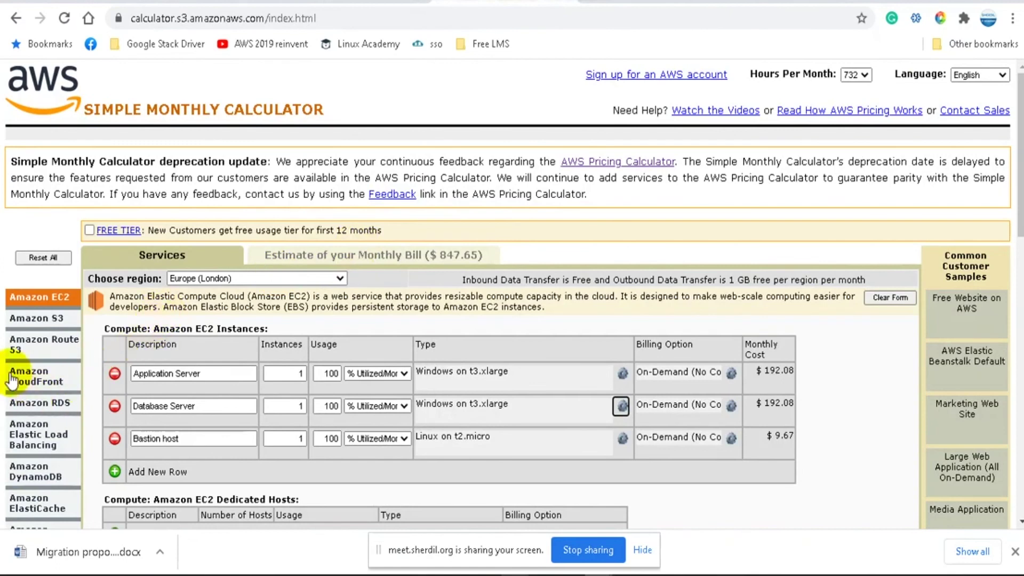
click(40, 402)
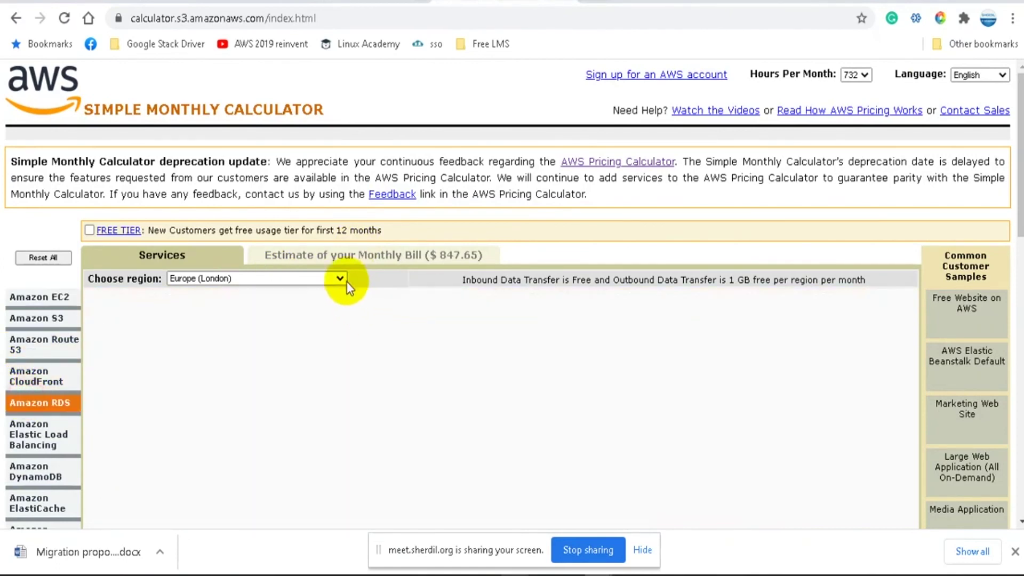
scroll(342, 328, down, 2)
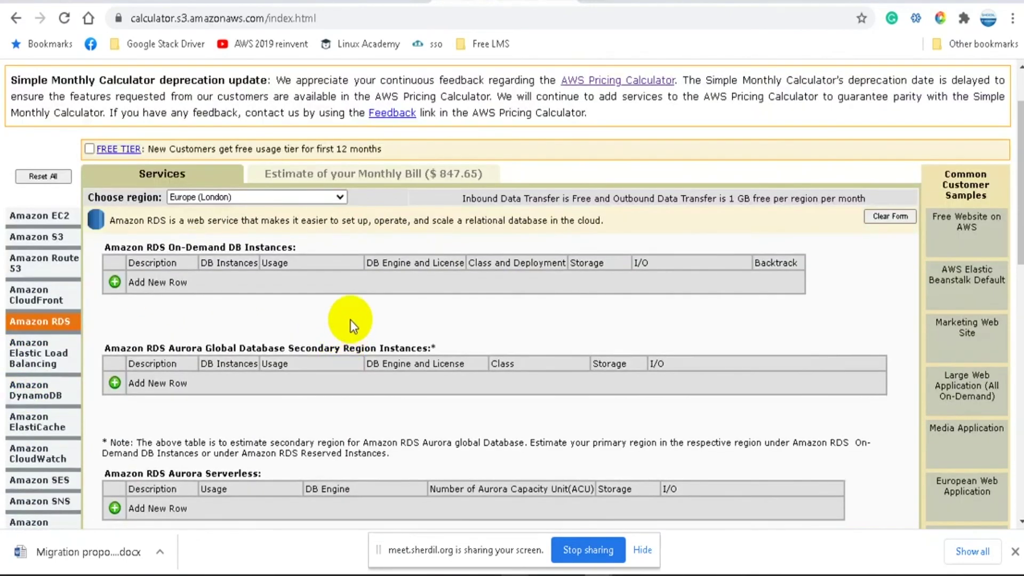
click(114, 282)
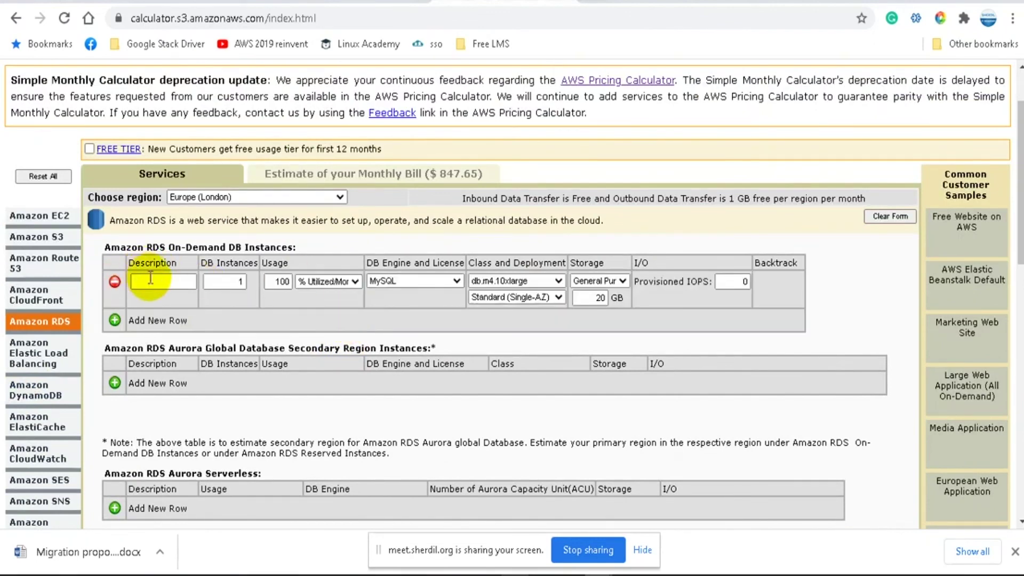
click(151, 278)
text(RDS)
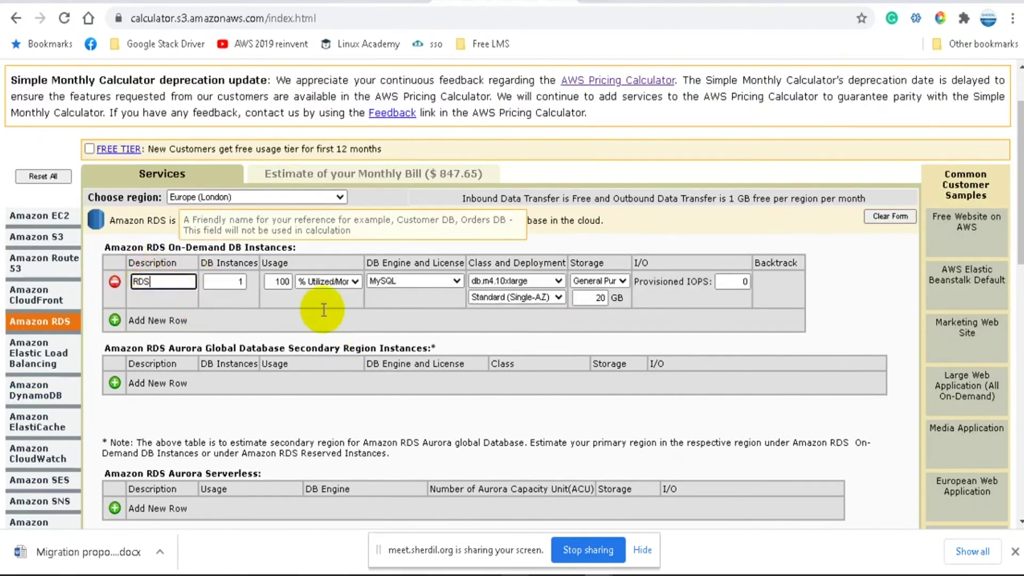
Step: Set the RDS instance's engine to SQL Server (Express License Included) and its class to db.t3.xlarge
click(454, 280)
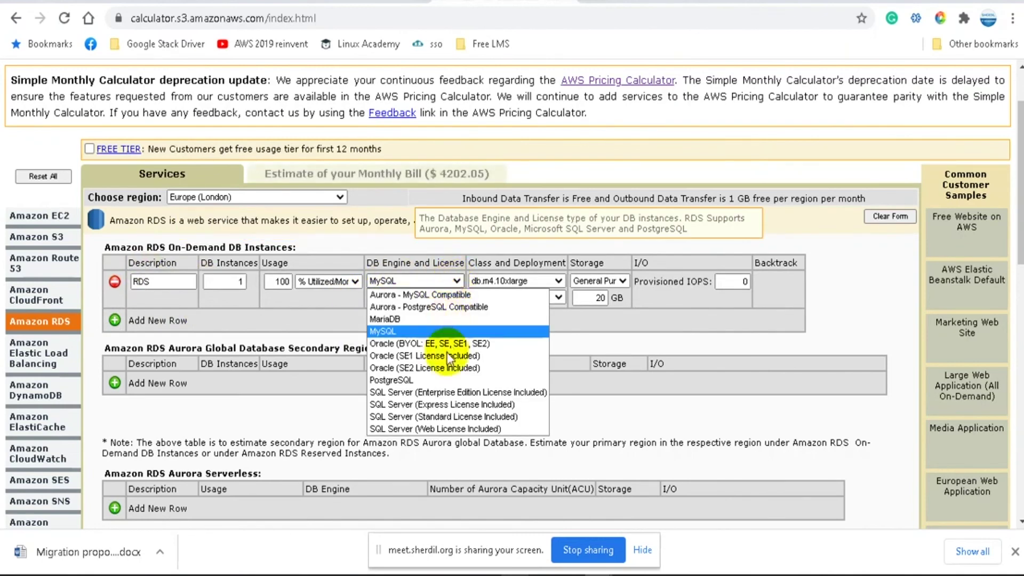
click(469, 405)
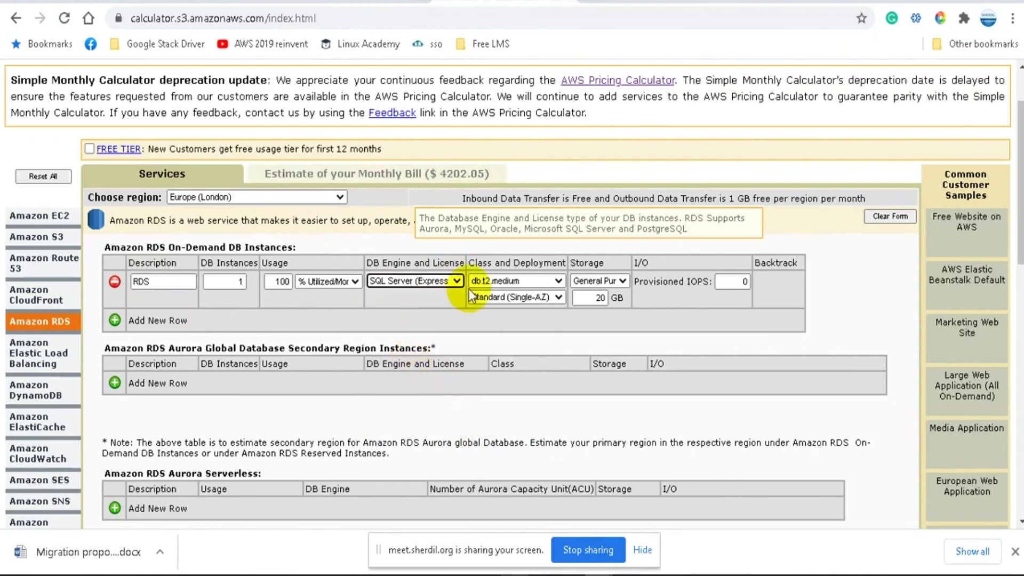
click(534, 283)
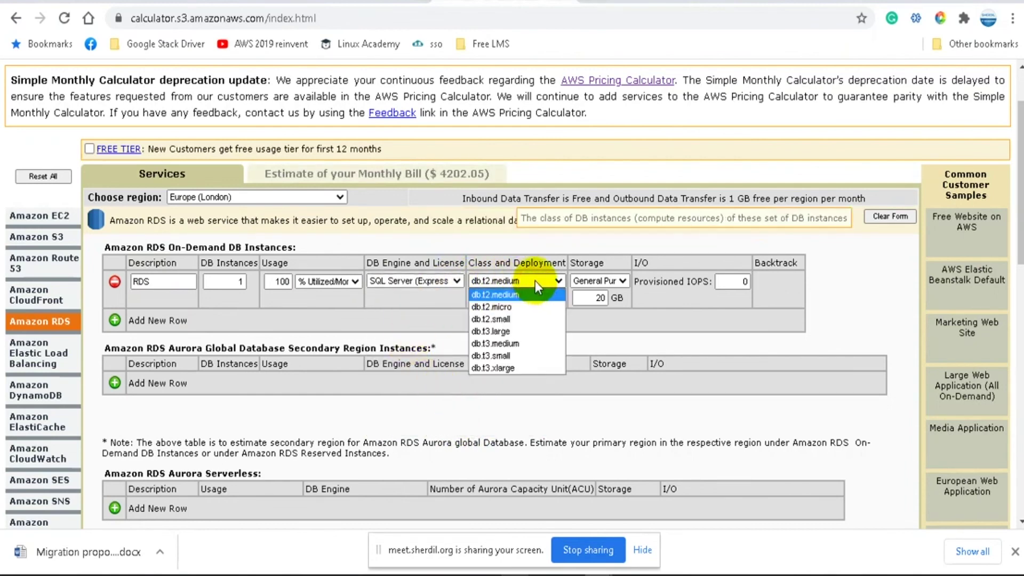
click(512, 368)
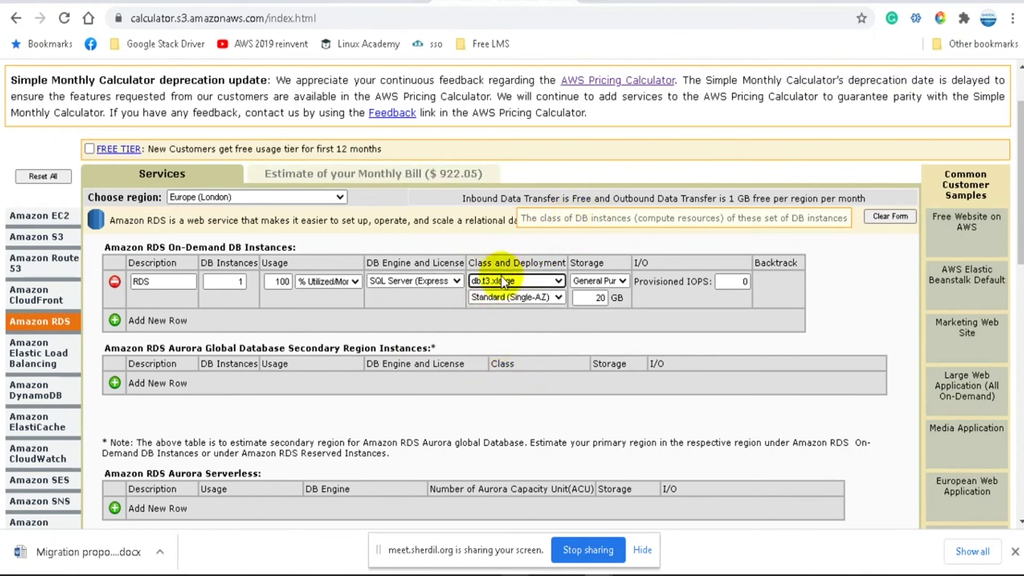
Step: Look up the vCPU and memory of the t3.xlarge type in the Application Server's EC2 instance type list
click(47, 219)
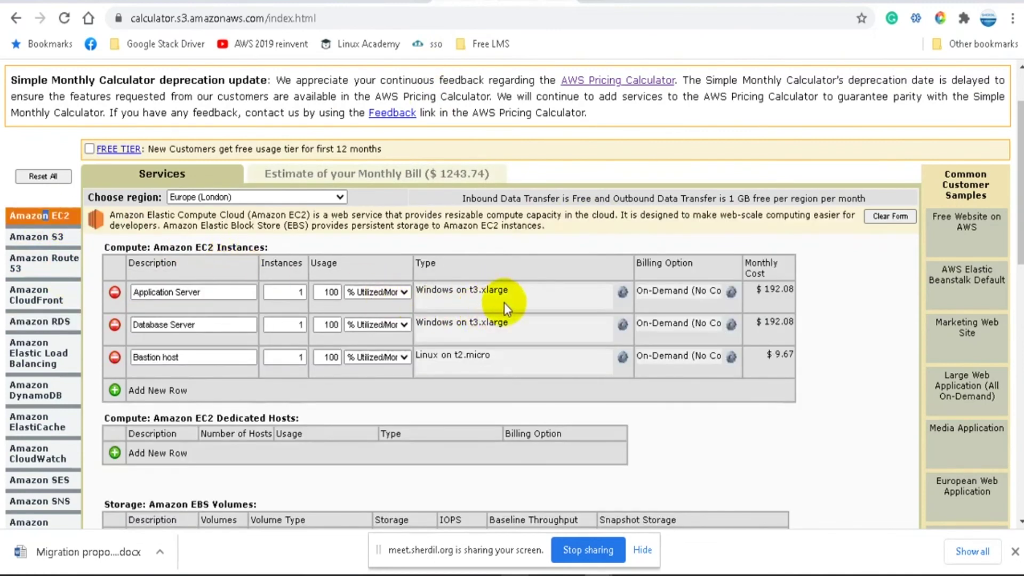
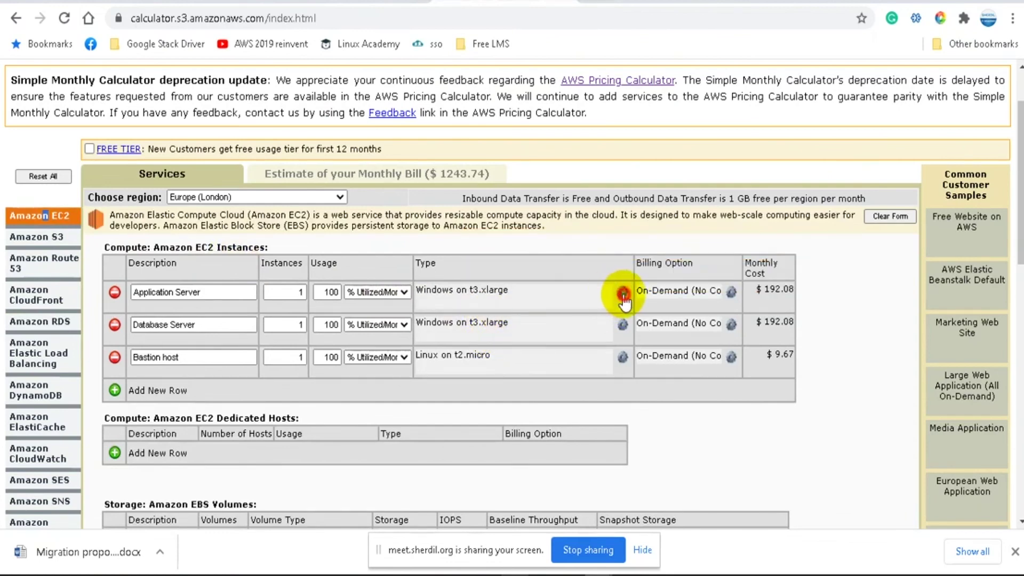
click(549, 299)
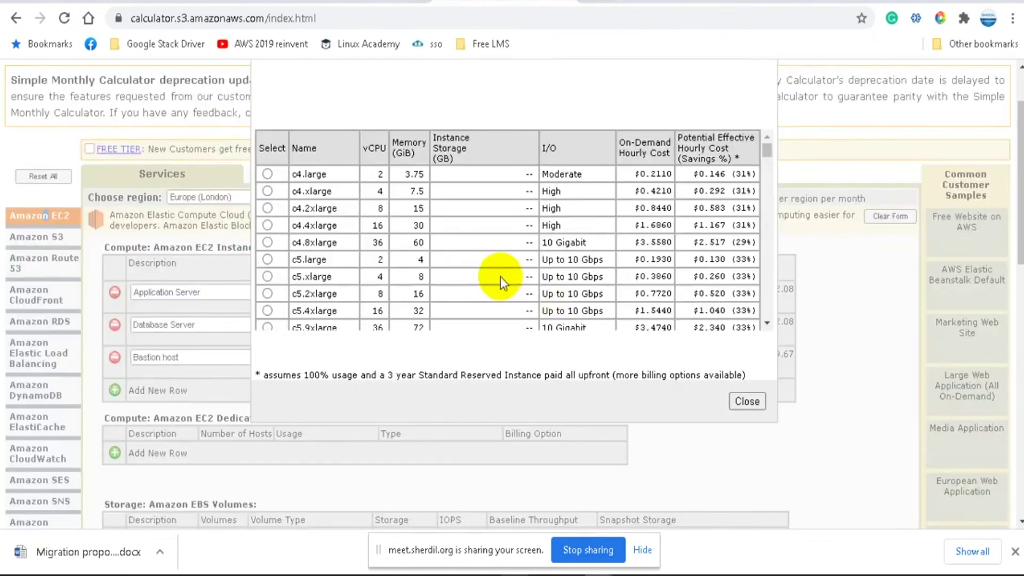
scroll(505, 284, down, 10)
scroll(504, 283, down, 12)
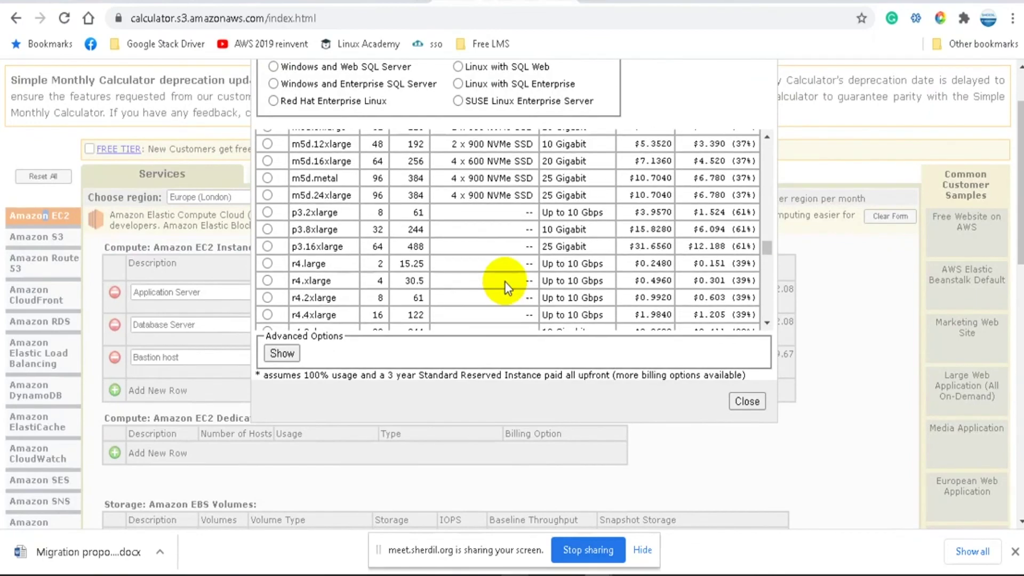
scroll(505, 283, down, 4)
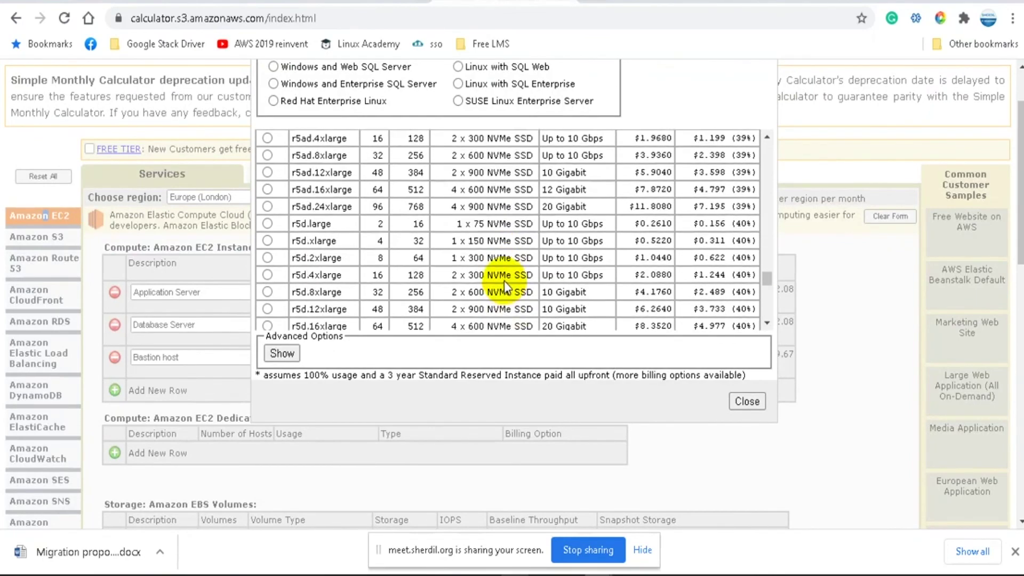
scroll(504, 281, down, 8)
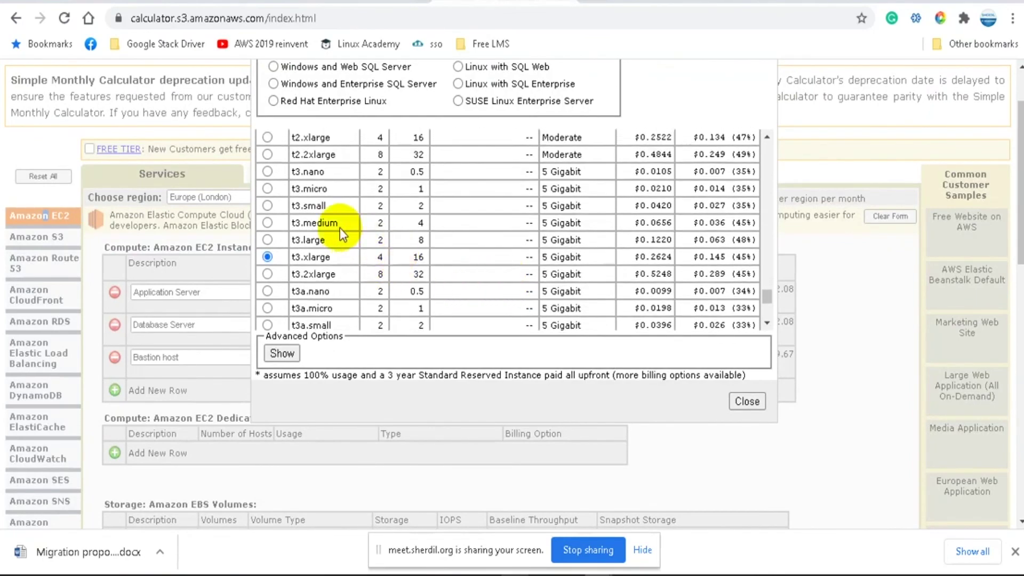
click(747, 401)
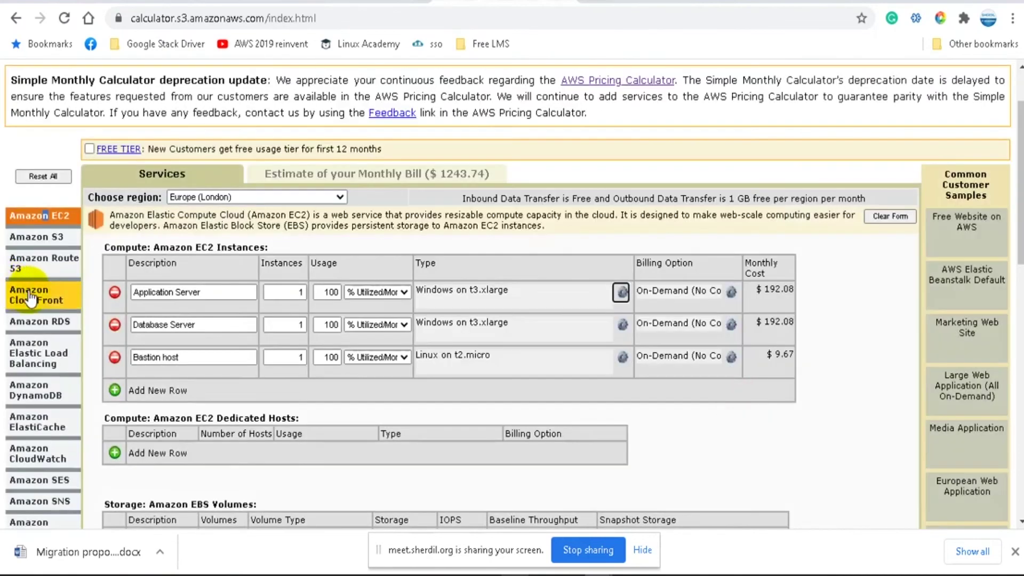
Step: Reselect class db.t3.xlarge for the Amazon RDS On-Demand instance and set its General Purpose storage to 1024 GB
click(49, 321)
click(557, 281)
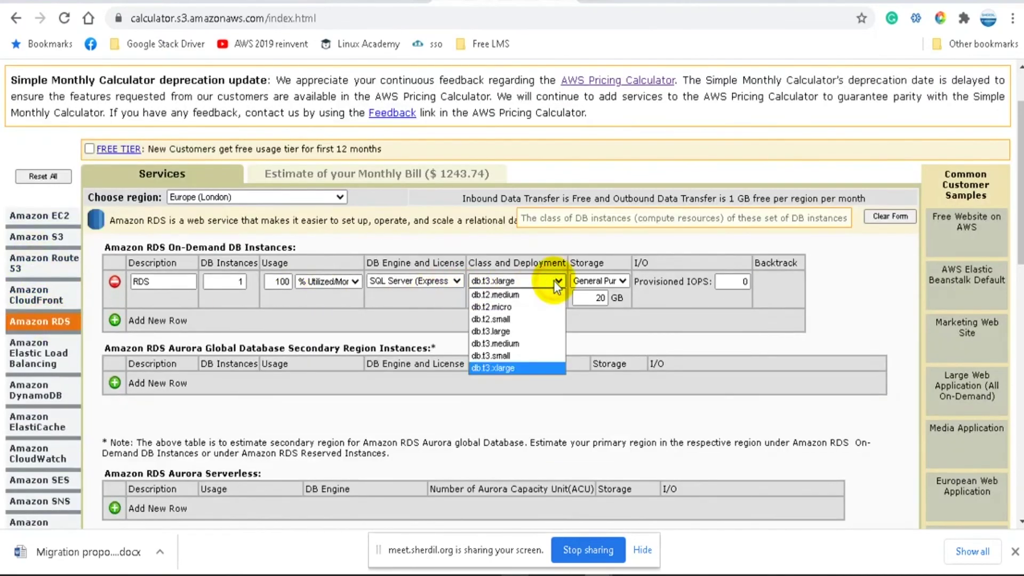
click(521, 369)
double_click(600, 298)
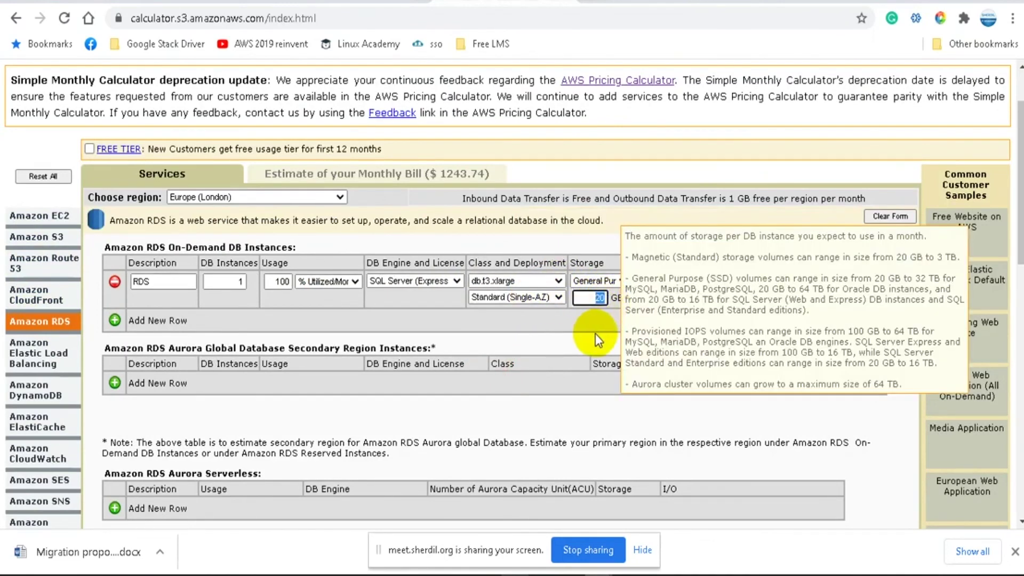
text(1024)
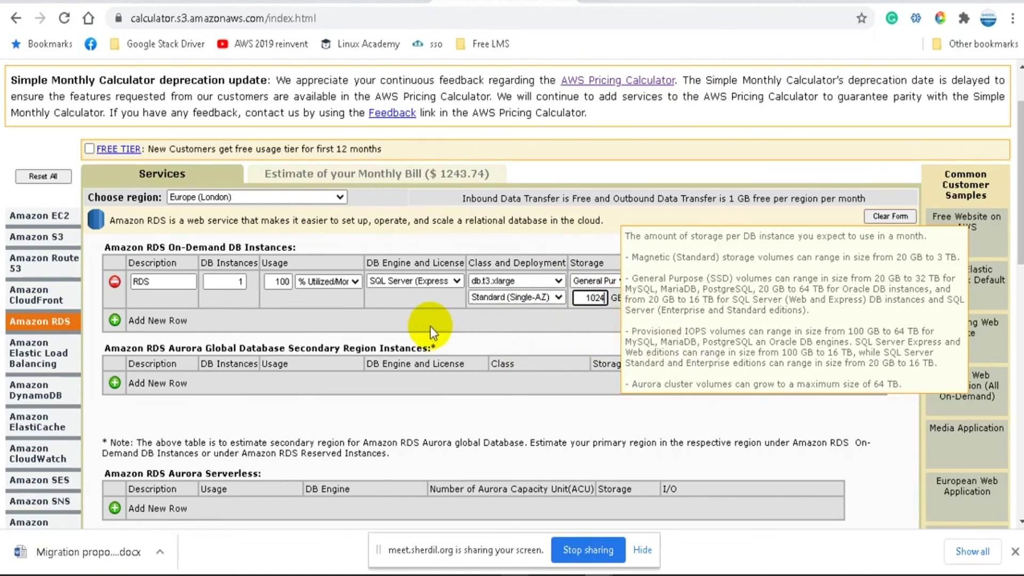
click(426, 321)
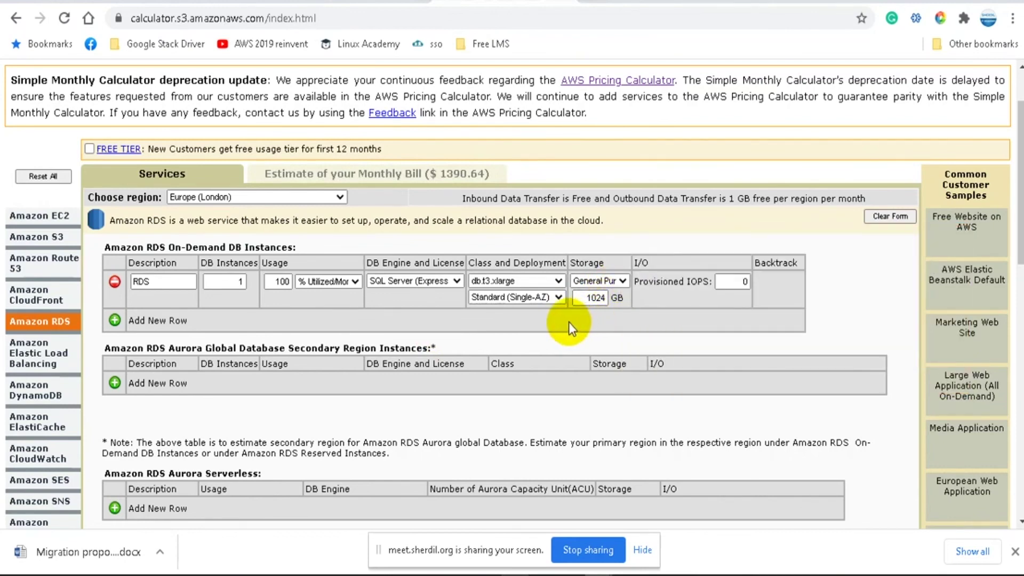
click(608, 282)
click(608, 281)
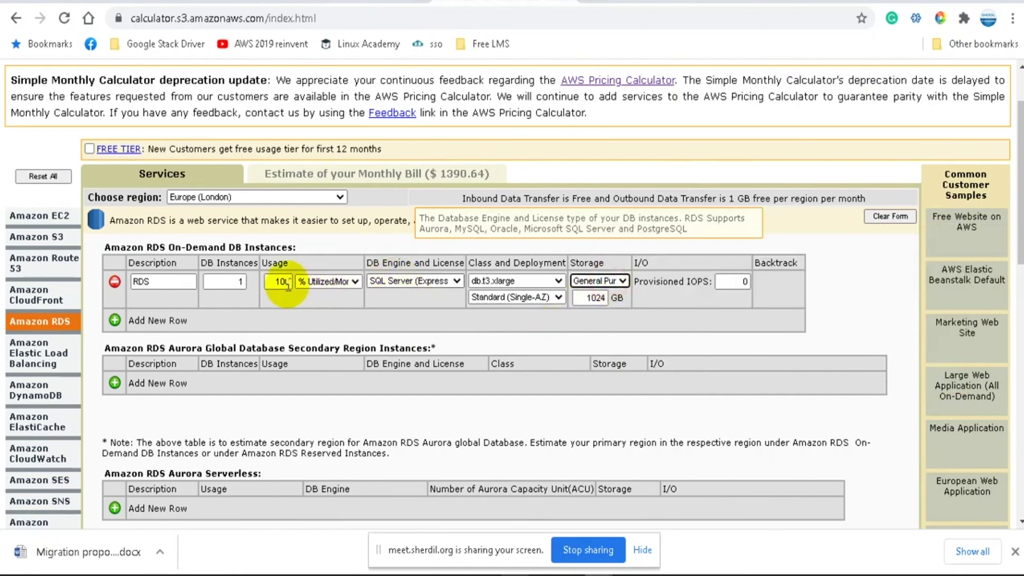
click(860, 292)
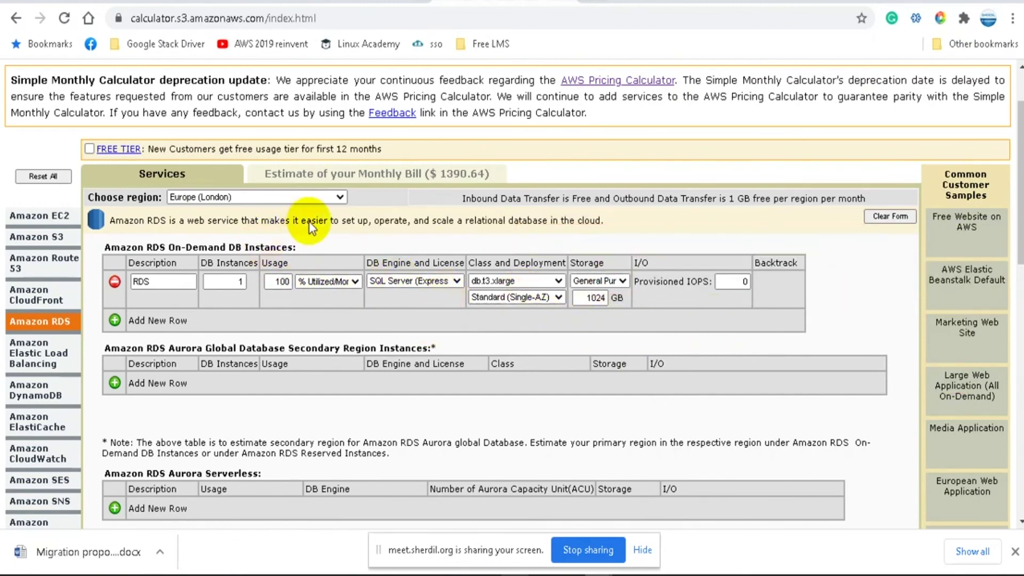
Step: Examine the Amazon RDS cost breakdown in the monthly bill estimate
click(409, 179)
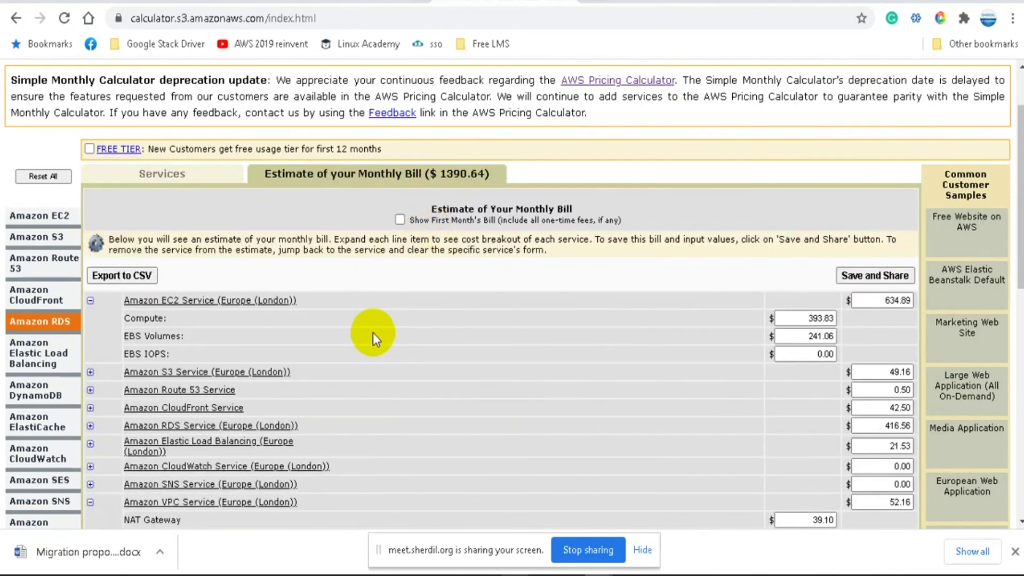
scroll(292, 350, down, 3)
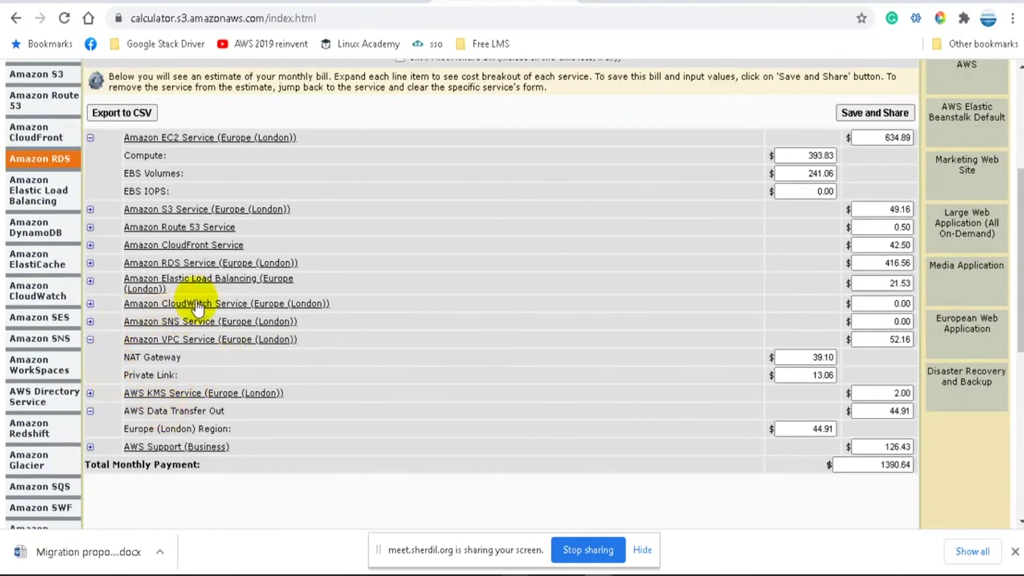
click(90, 263)
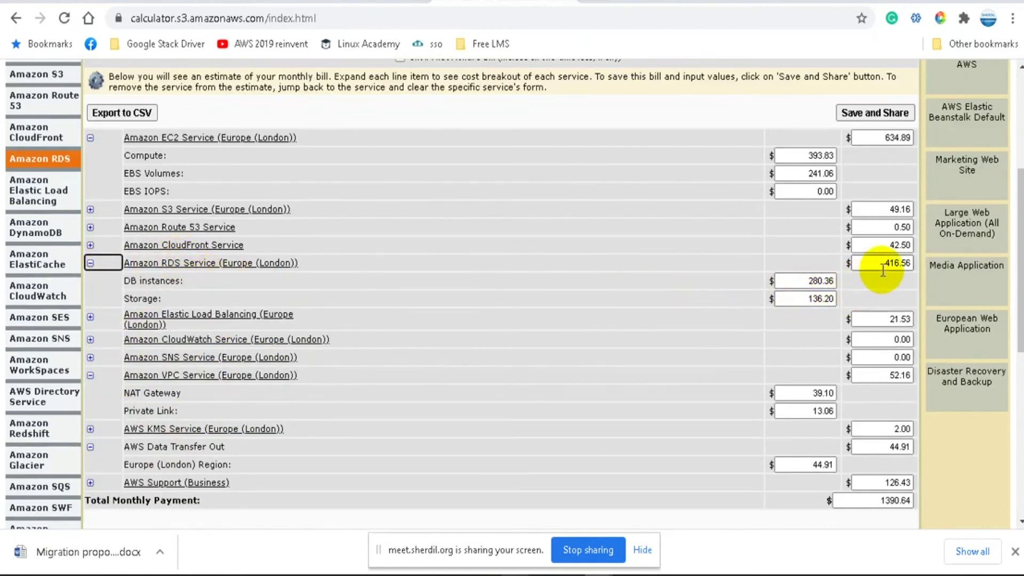
Step: Switch to the comparison spreadsheet and check which RAM size the first RDS column's heading calls for
click(338, 4)
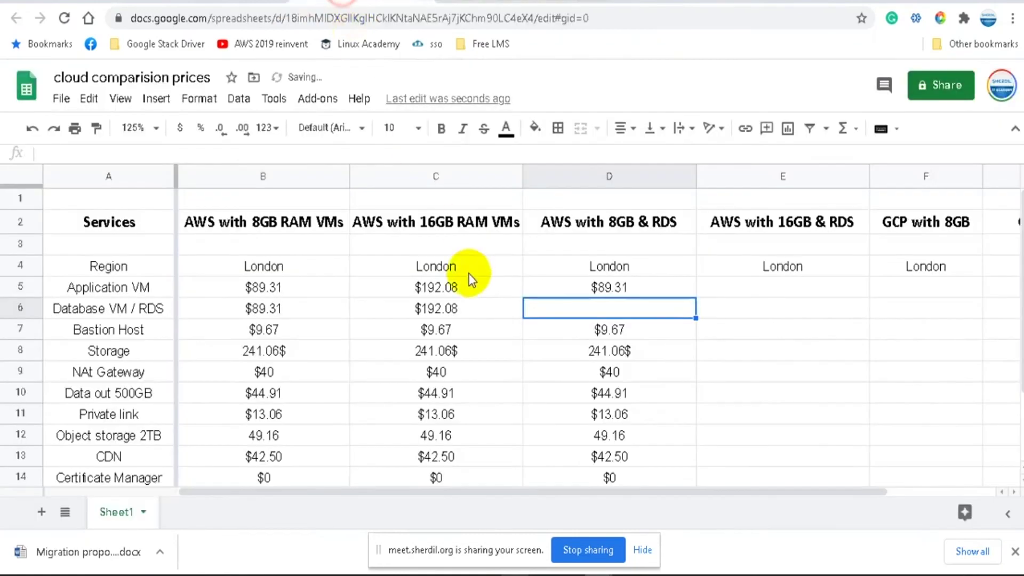
click(622, 337)
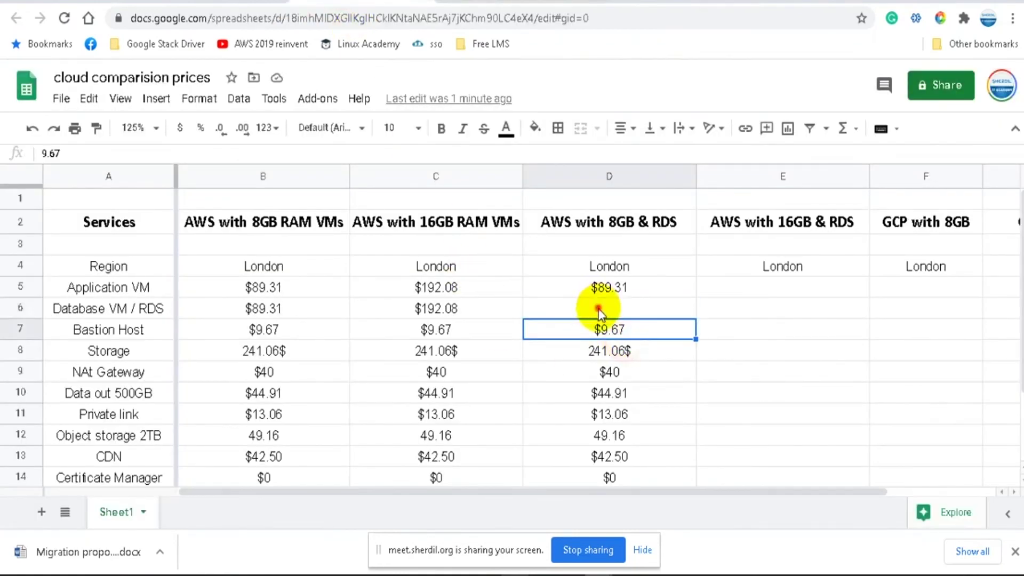
click(599, 309)
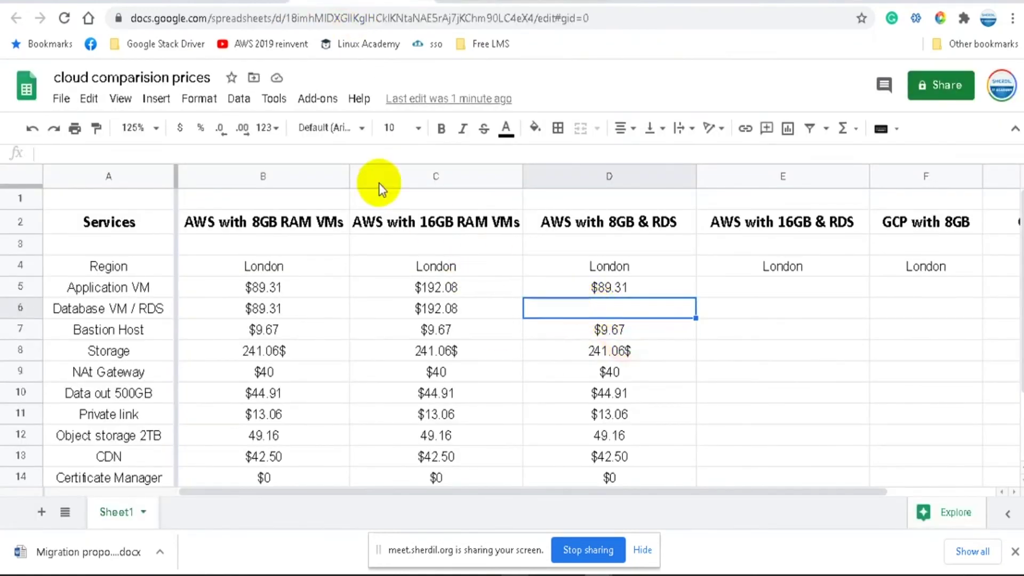
click(435, 222)
click(648, 224)
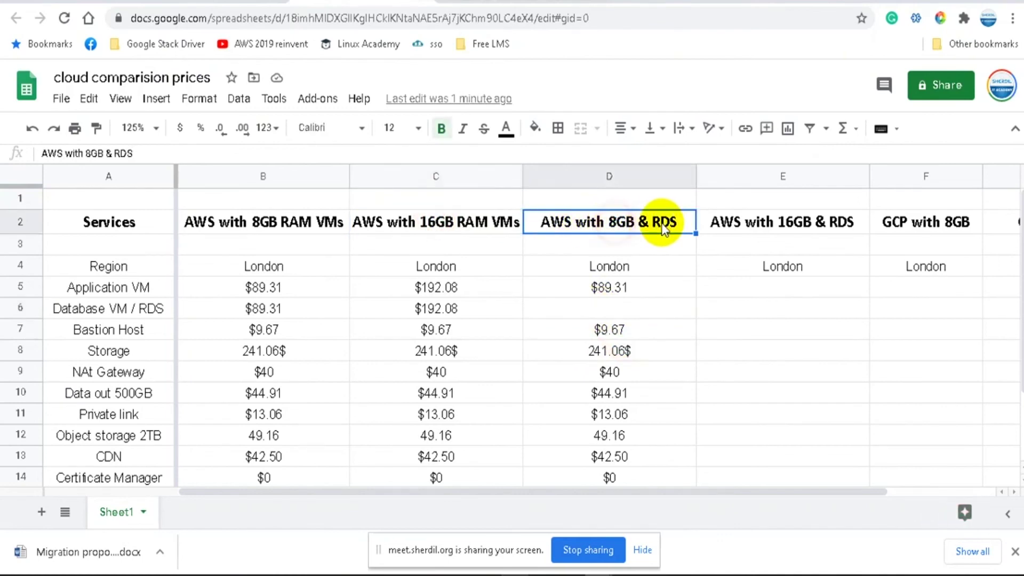
double_click(650, 222)
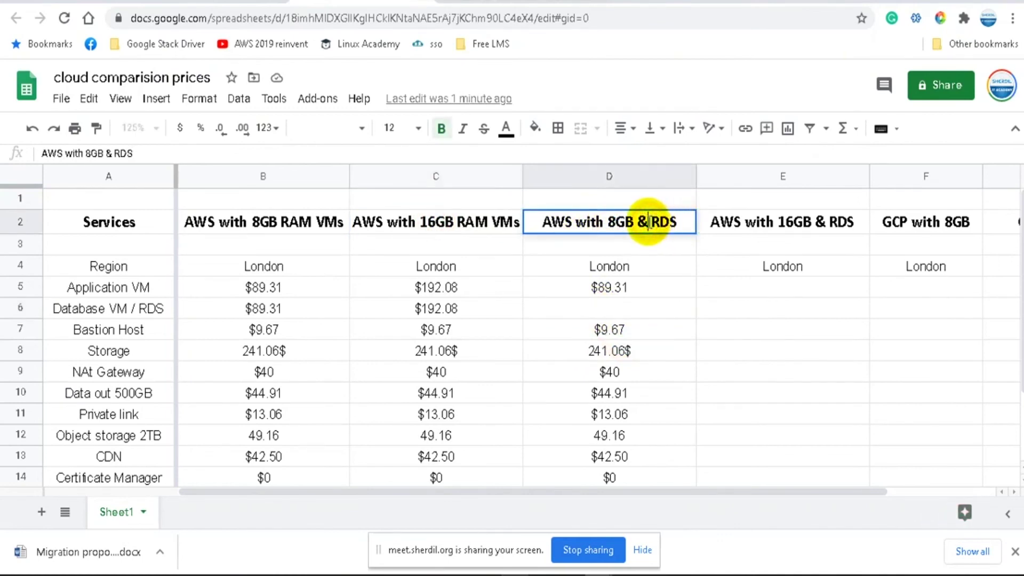
drag(607, 222, 617, 222)
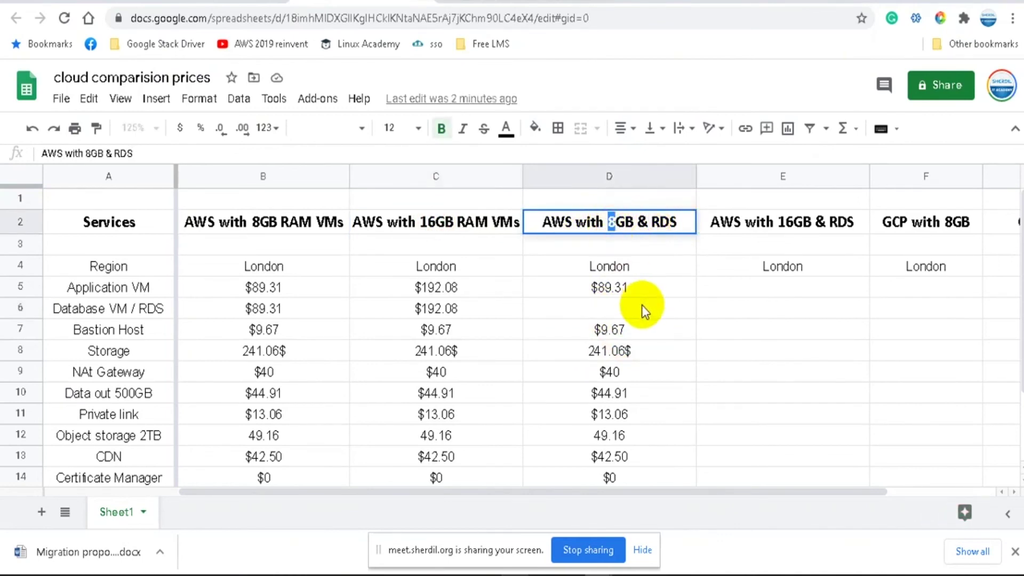
click(651, 223)
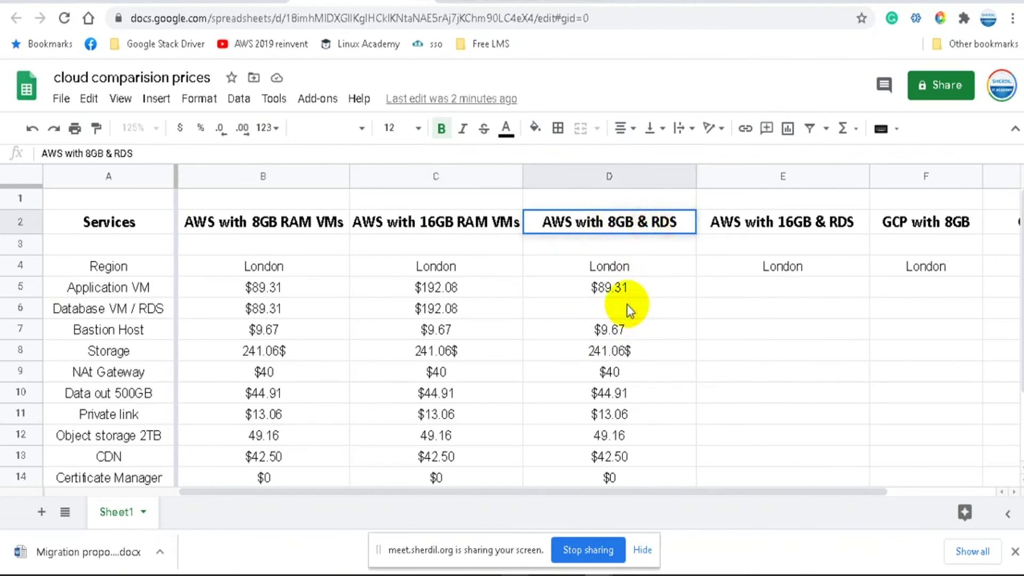
click(633, 310)
Step: Switch to the AWS calculator, set the RDS instance's class to db.t3.large and view its cost in the monthly estimate
click(496, 1)
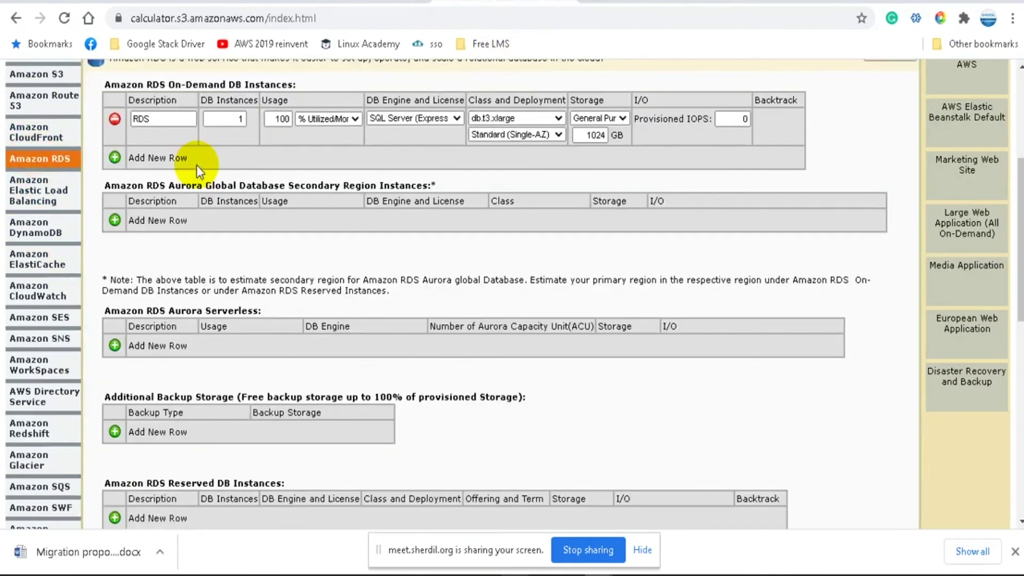
click(544, 118)
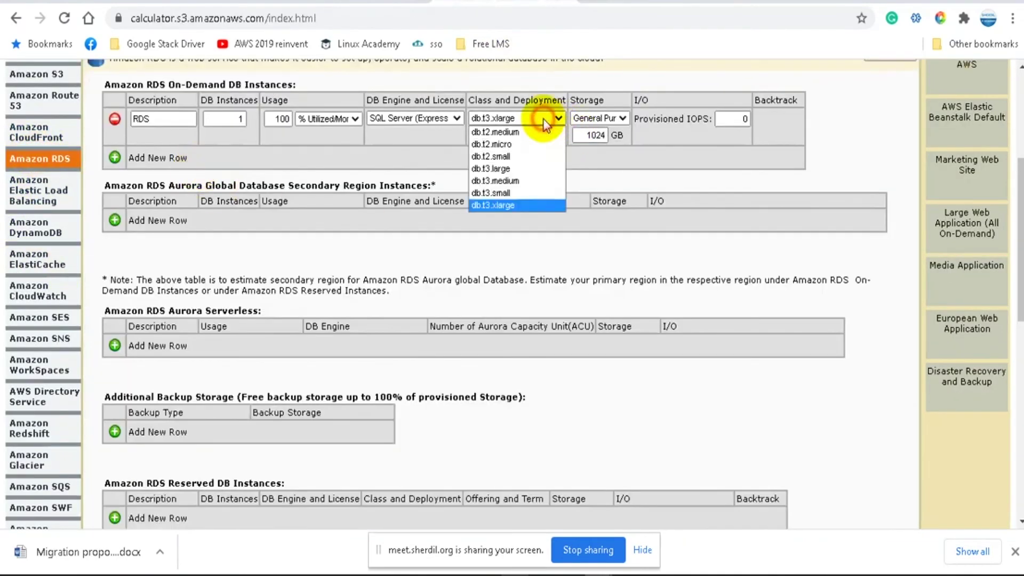
click(520, 169)
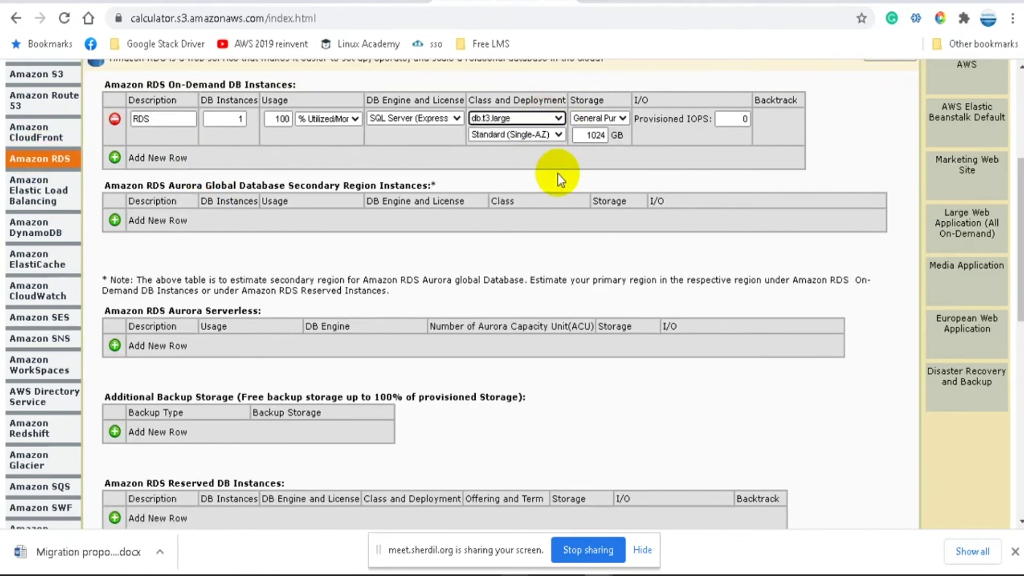
scroll(557, 173, up, 2)
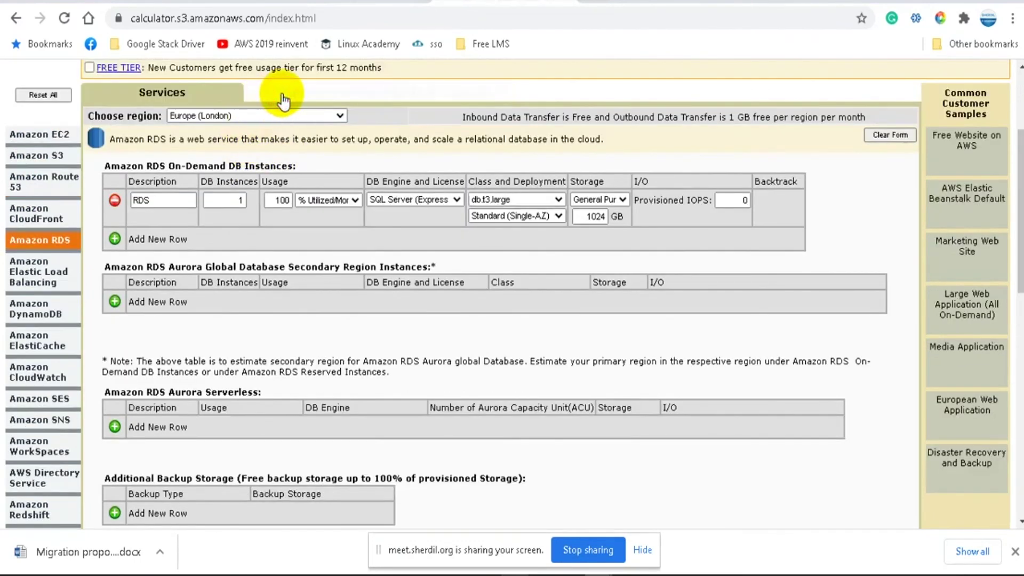
click(283, 96)
scroll(552, 303, down, 3)
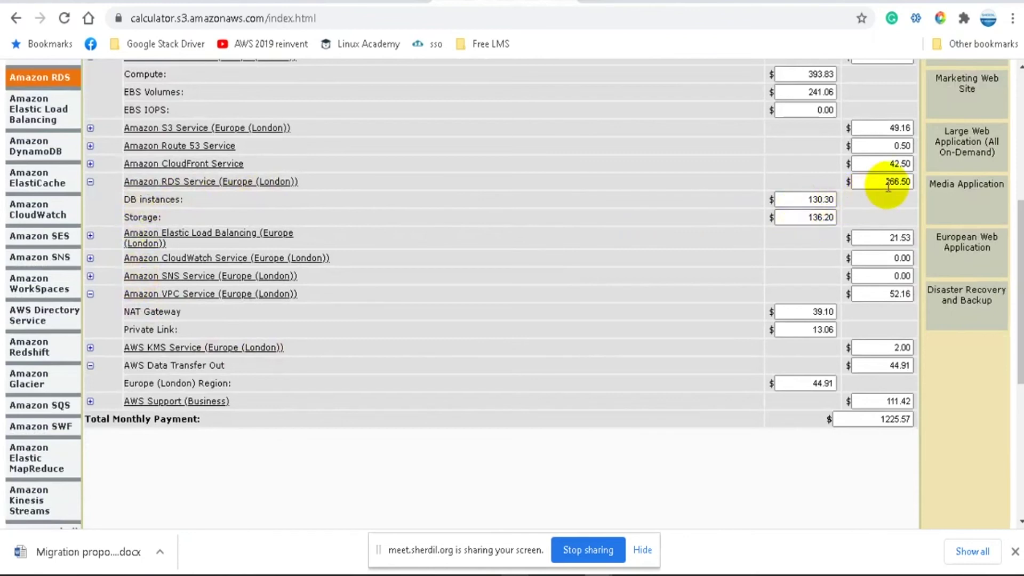
Step: Switch to the spreadsheet and enter $266 as the Database VM / RDS cost for AWS with 8GB & RDS
click(358, 2)
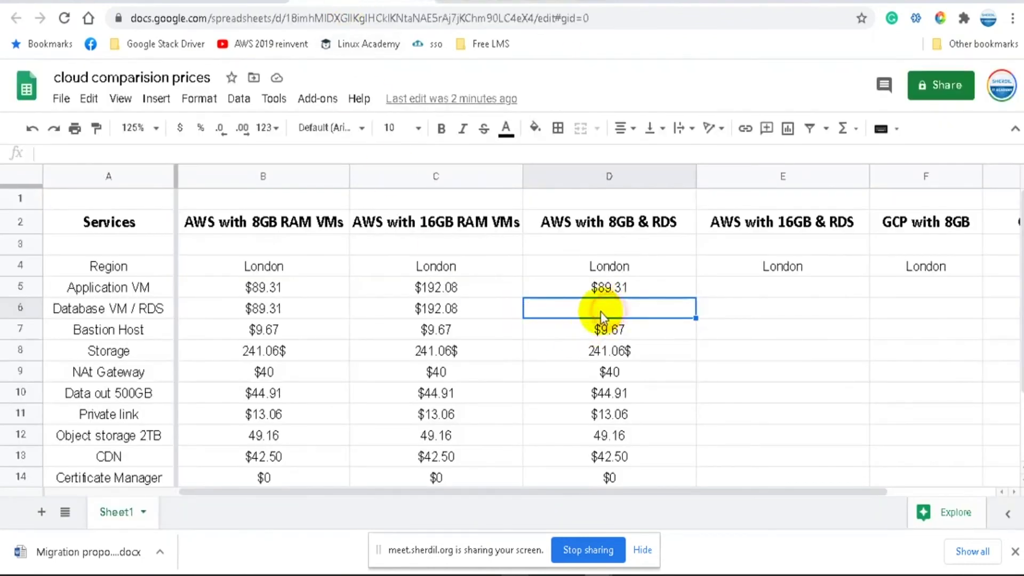
text($26)
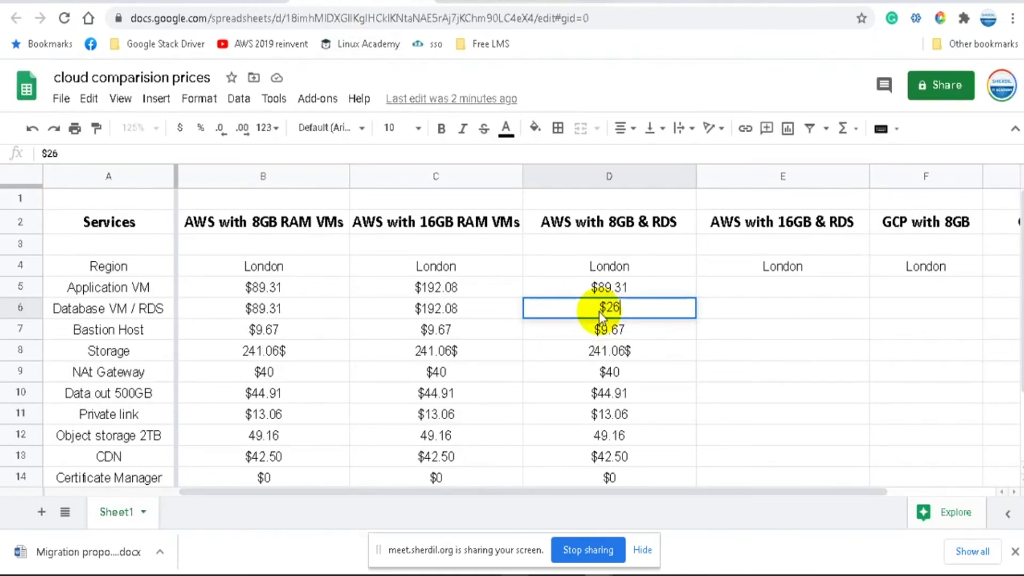
text(6)
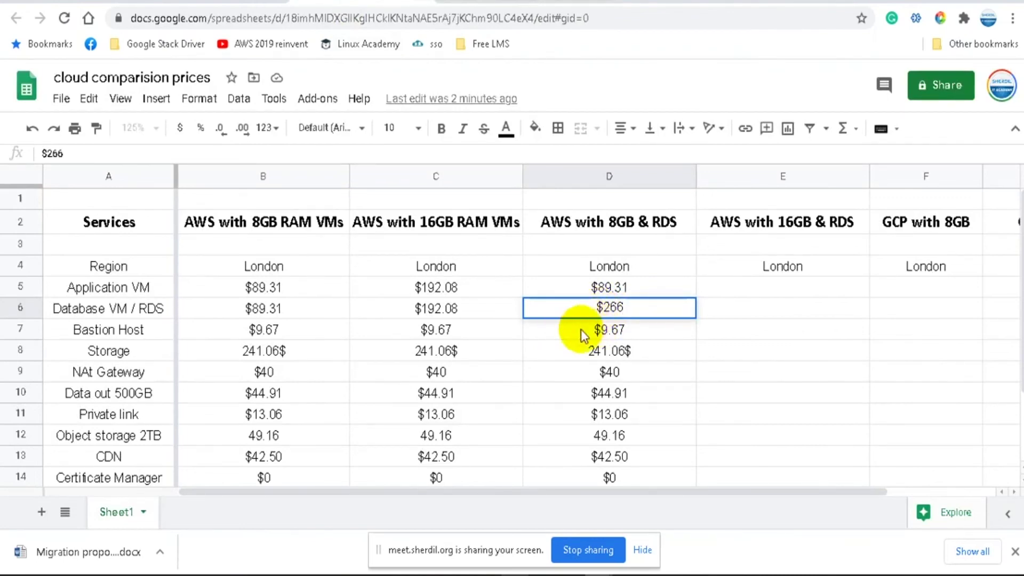
click(777, 358)
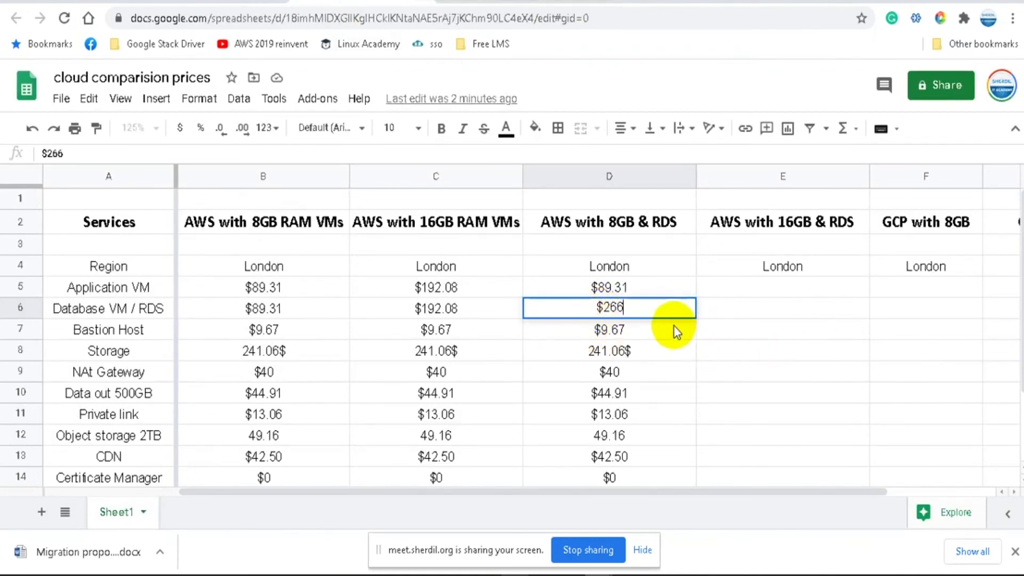
Step: Copy the Application VM through Load balancer costs from AWS with 8GB & RDS into AWS with 16GB & RDS, then clear the latter's Database VM / RDS cost
drag(618, 289, 621, 517)
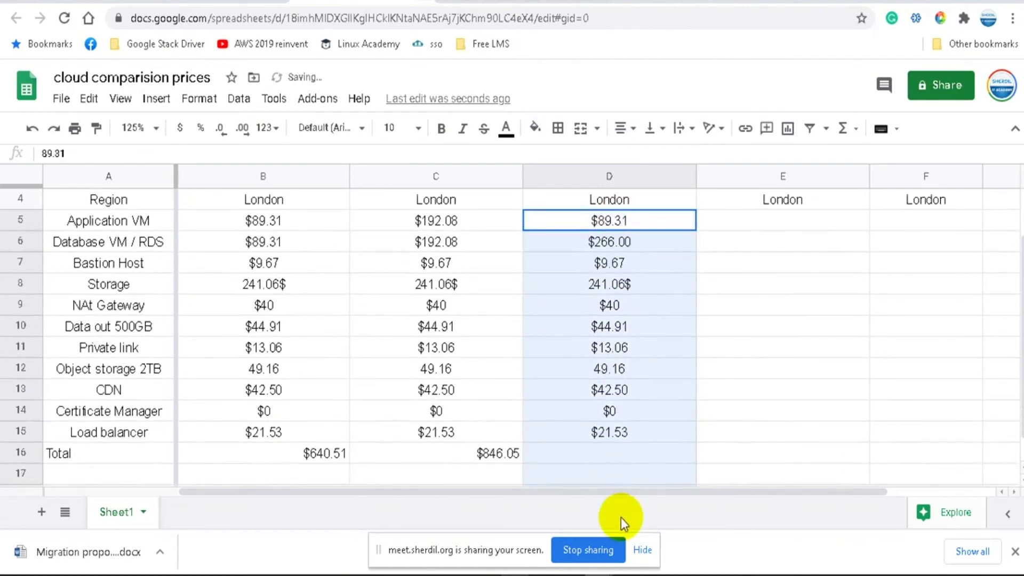
drag(623, 401, 616, 393)
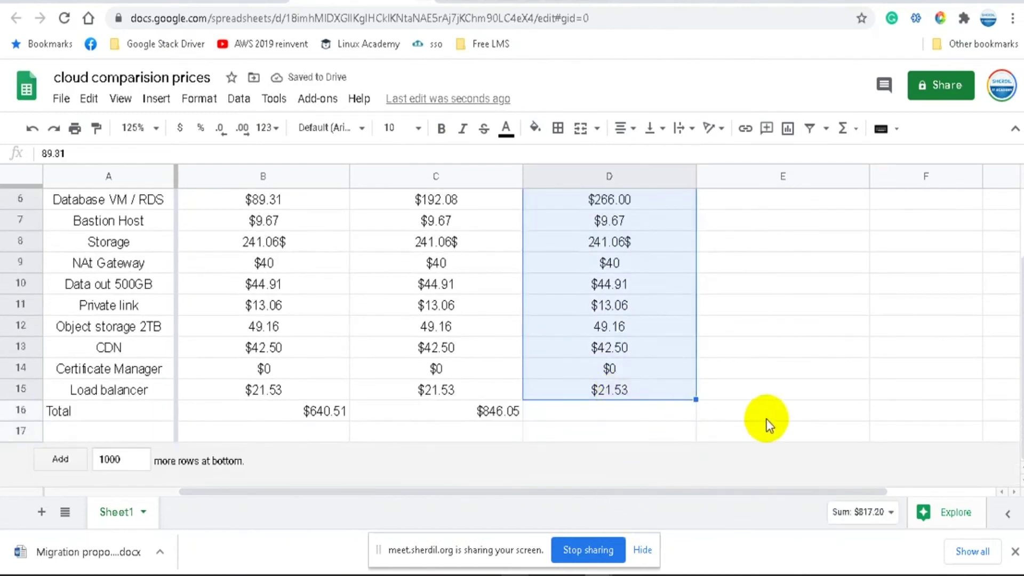
key(ctrl+c)
scroll(760, 420, up, 3)
click(757, 287)
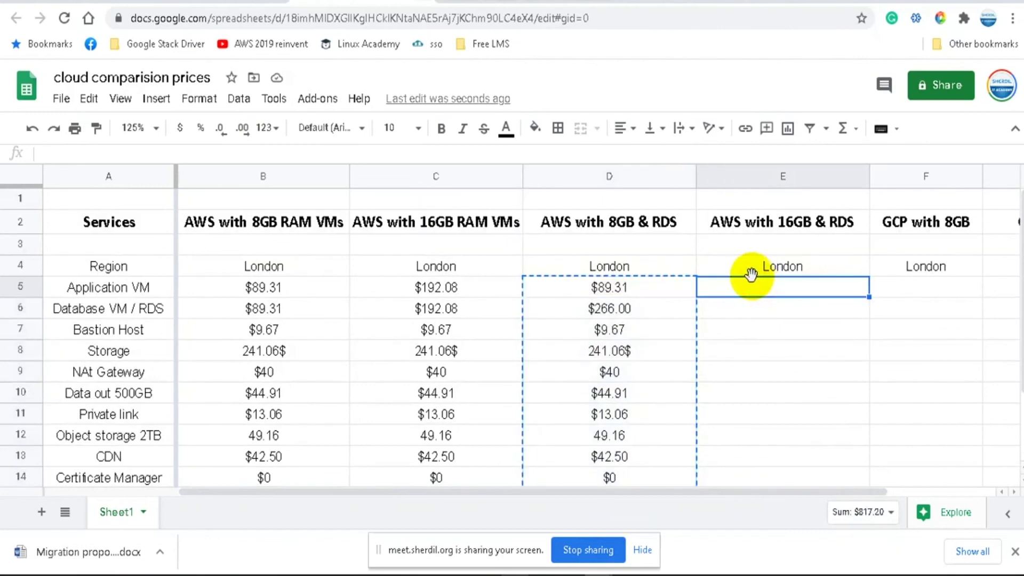
key(ctrl+v)
click(776, 309)
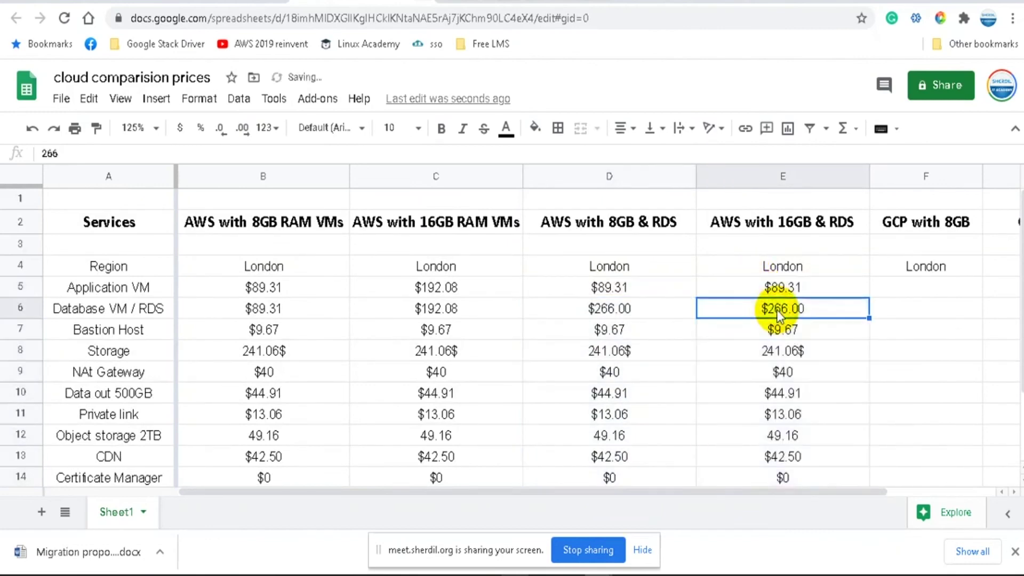
key(Delete)
Step: Switch to the AWS calculator, set the RDS instance's class to db.t3.xlarge and view its cost in the monthly estimate
click(501, 2)
scroll(341, 194, up, 3)
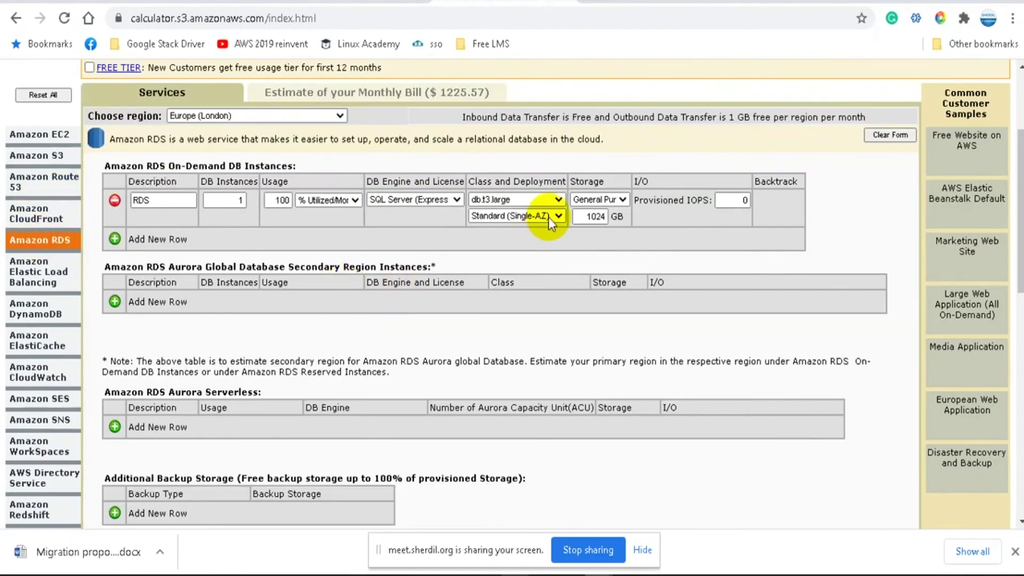
click(531, 200)
click(509, 287)
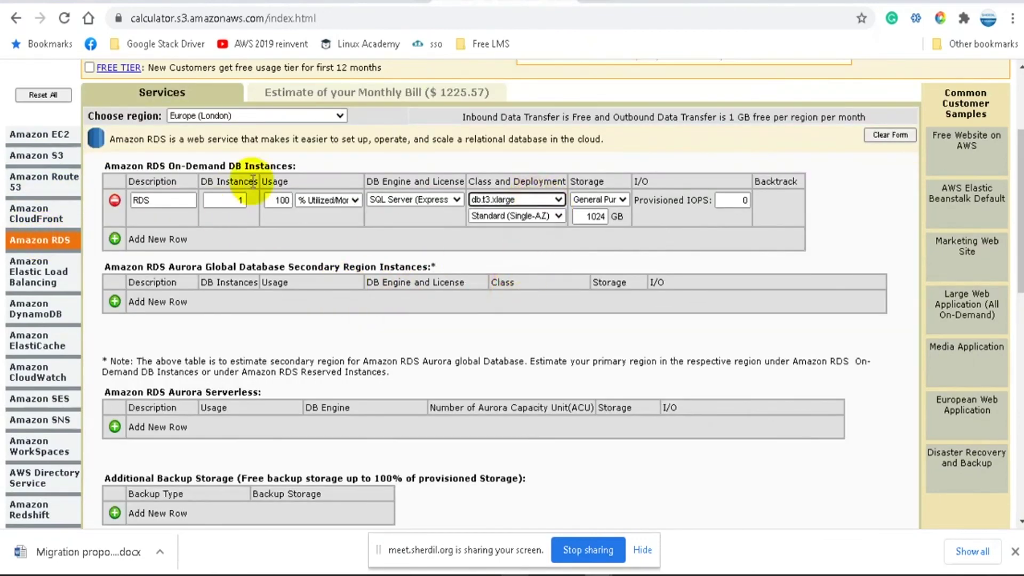
click(365, 98)
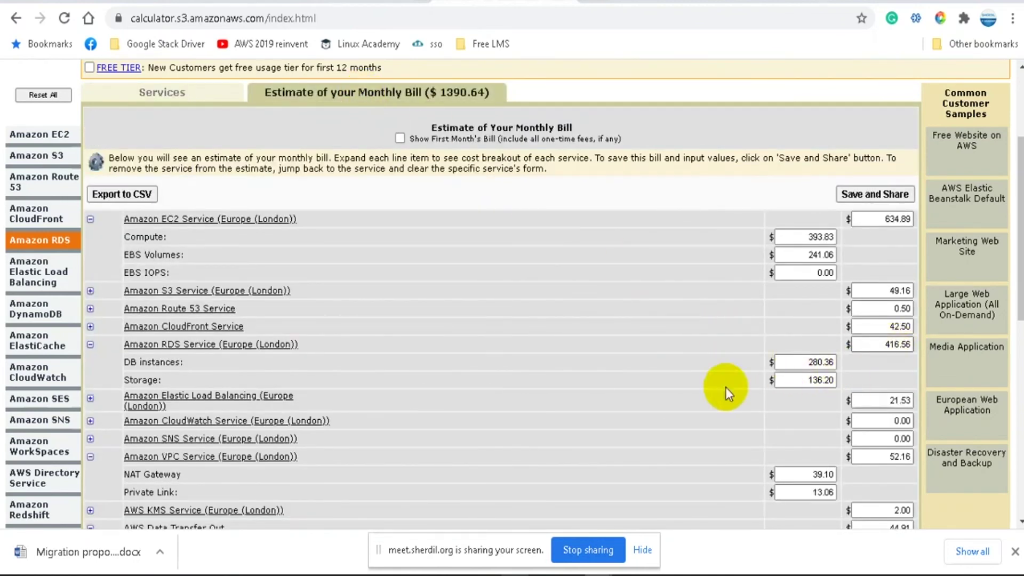
Step: Switch to the spreadsheet and enter $416.0 as the Database VM / RDS cost for AWS with 16GB & RDS
click(330, 2)
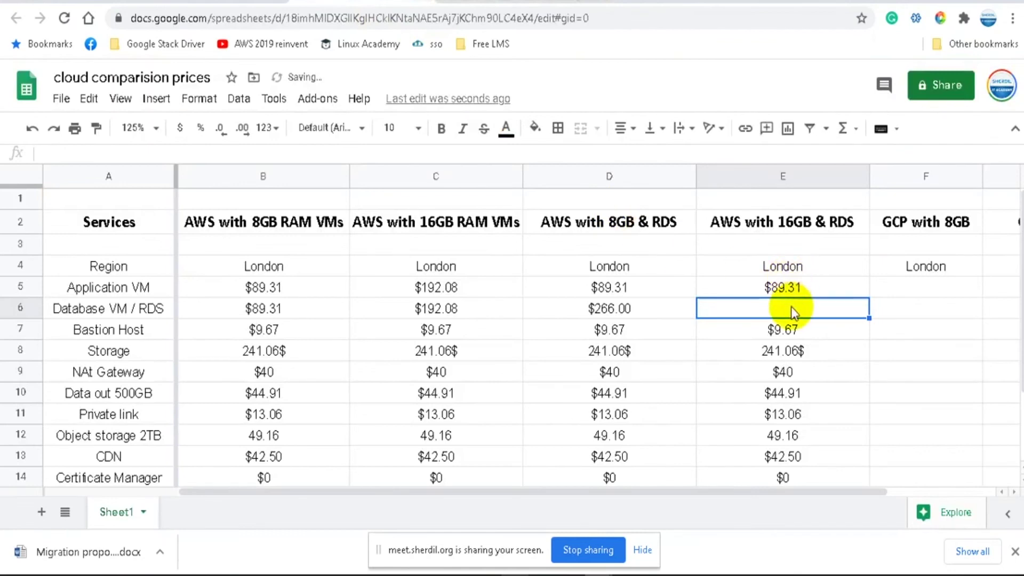
text($4)
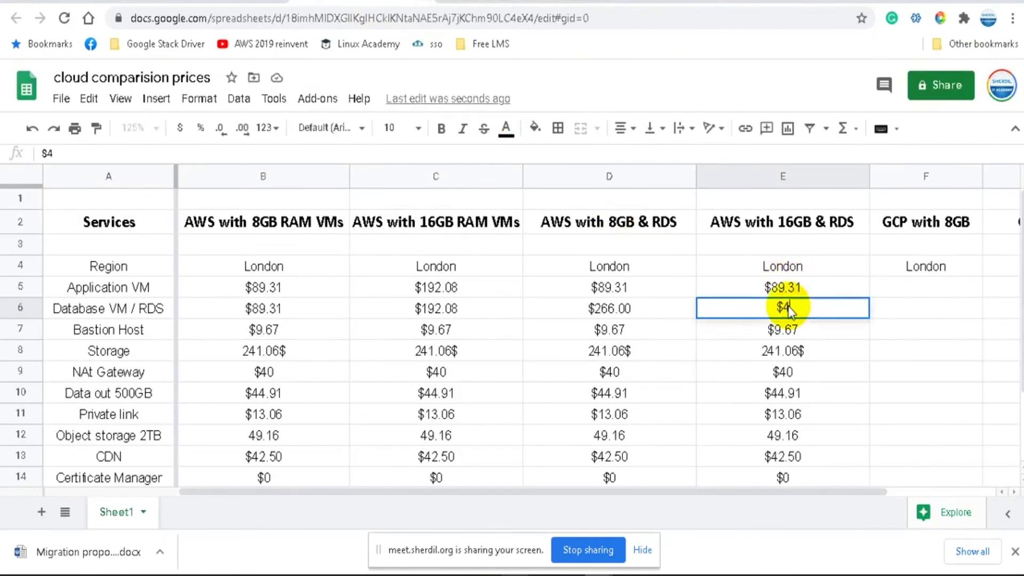
text(16.0)
click(721, 386)
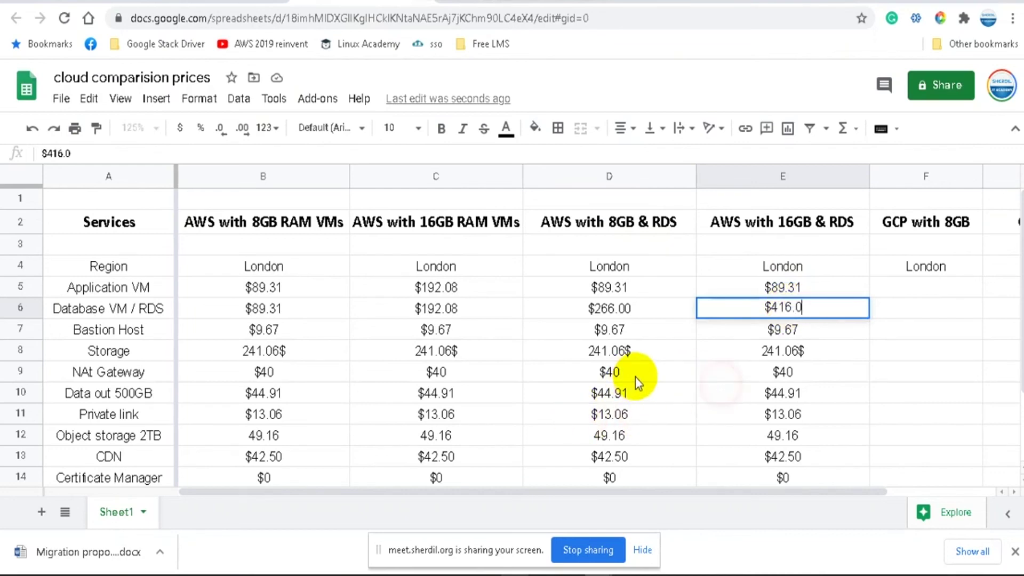
Step: Insert a column after AWS with 8GB RAM VMs and move the AWS with 8GB & RDS column into it
click(295, 176)
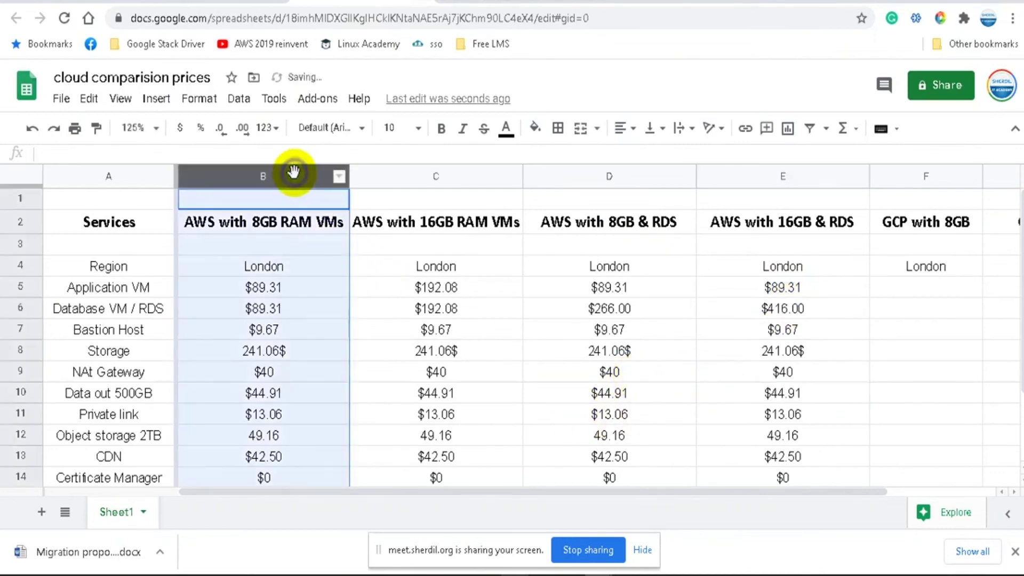
right_click(295, 176)
click(372, 266)
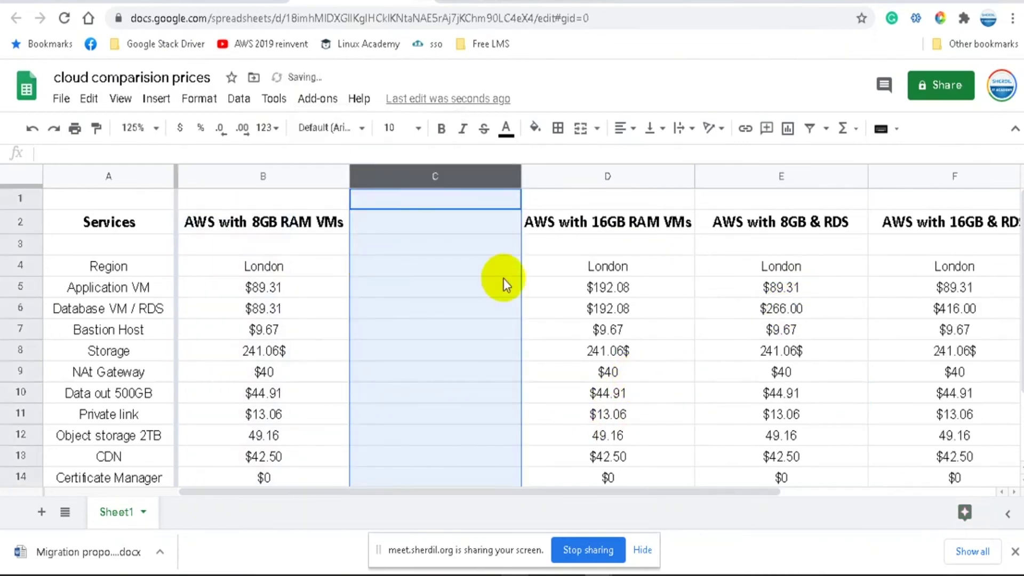
click(662, 267)
click(727, 174)
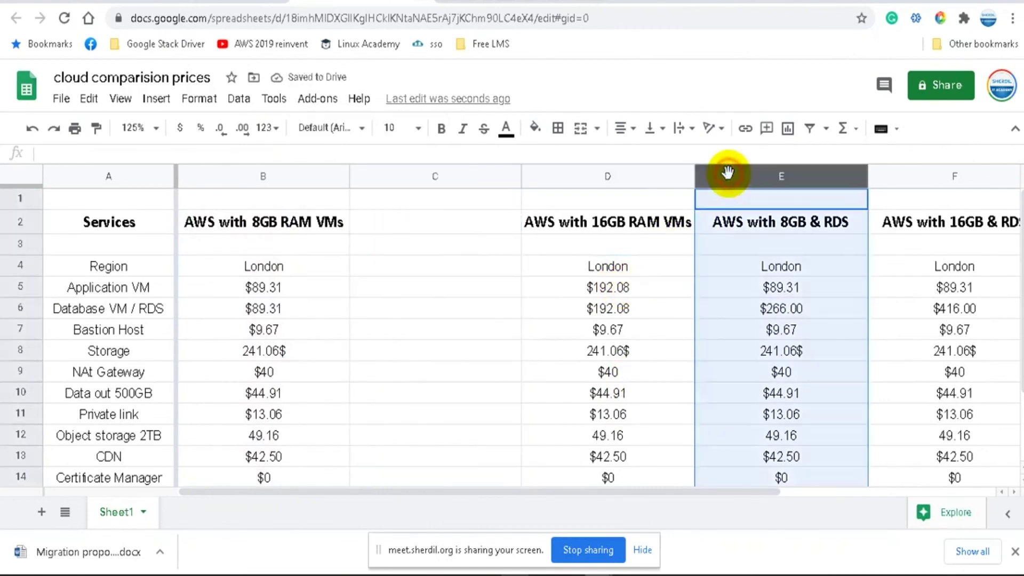
key(ctrl+c)
click(390, 181)
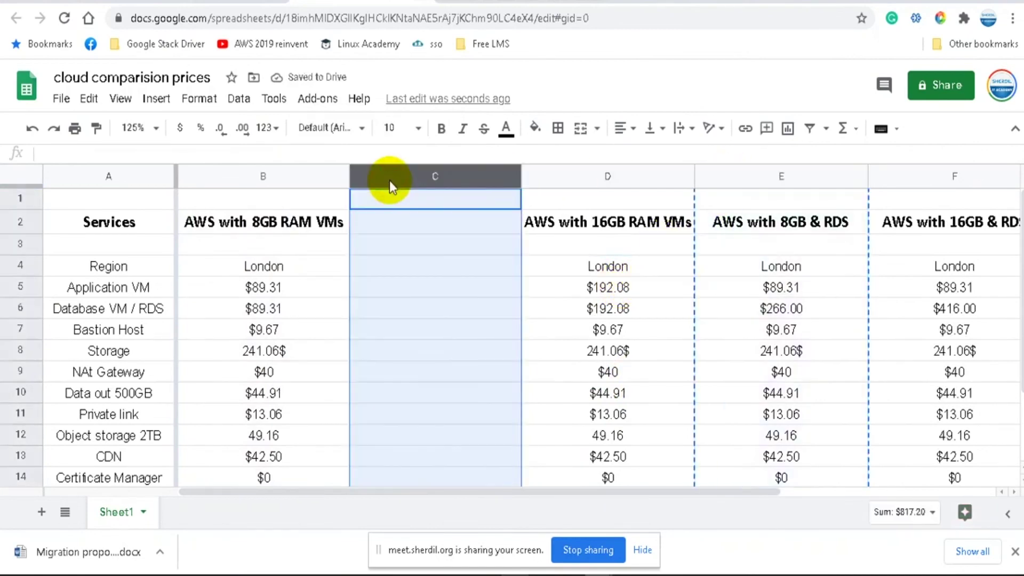
key(ctrl+v)
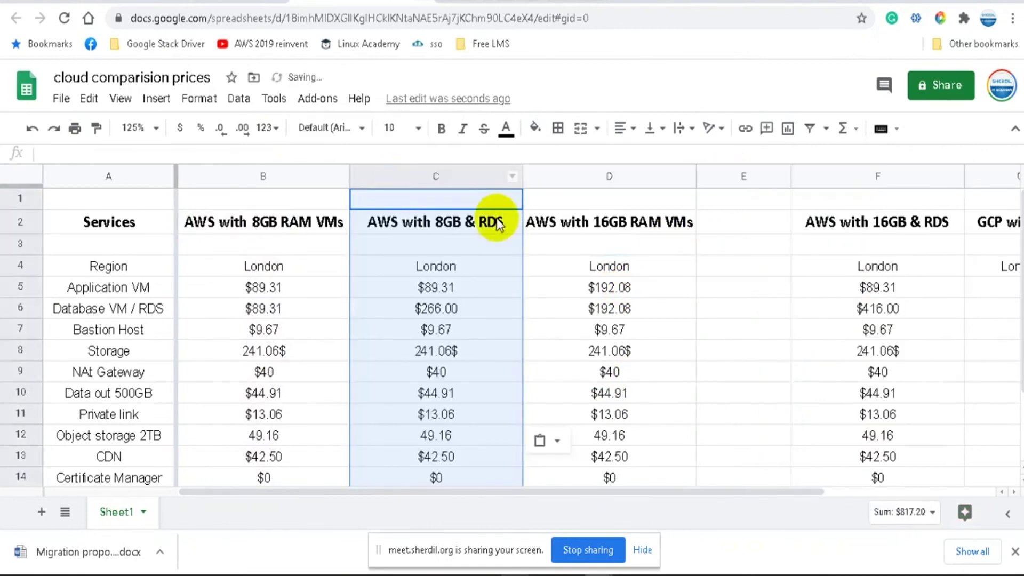
Step: Delete the empty column between AWS with 16GB RAM VMs and AWS with 16GB & RDS
right_click(725, 175)
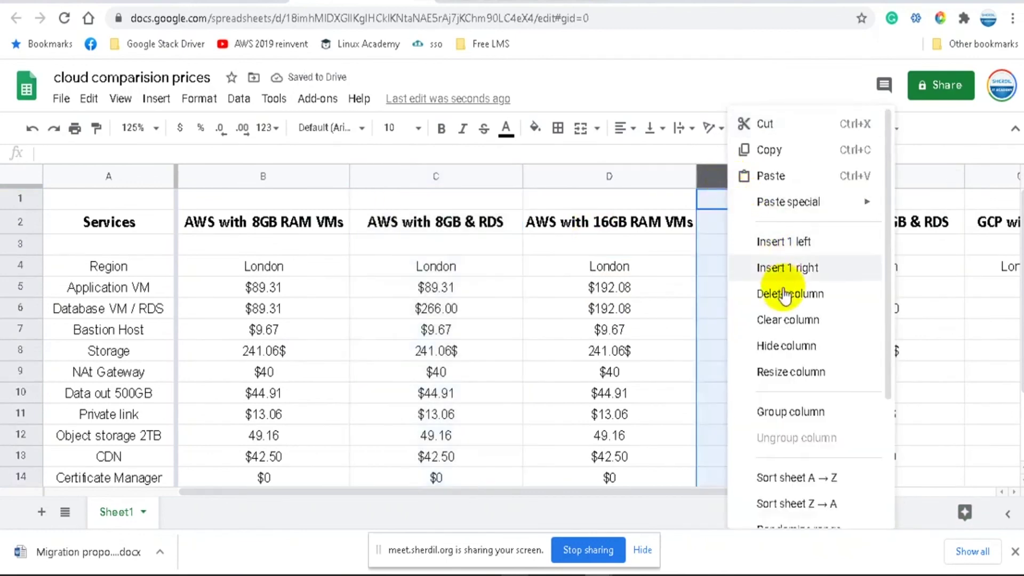
click(783, 293)
click(819, 266)
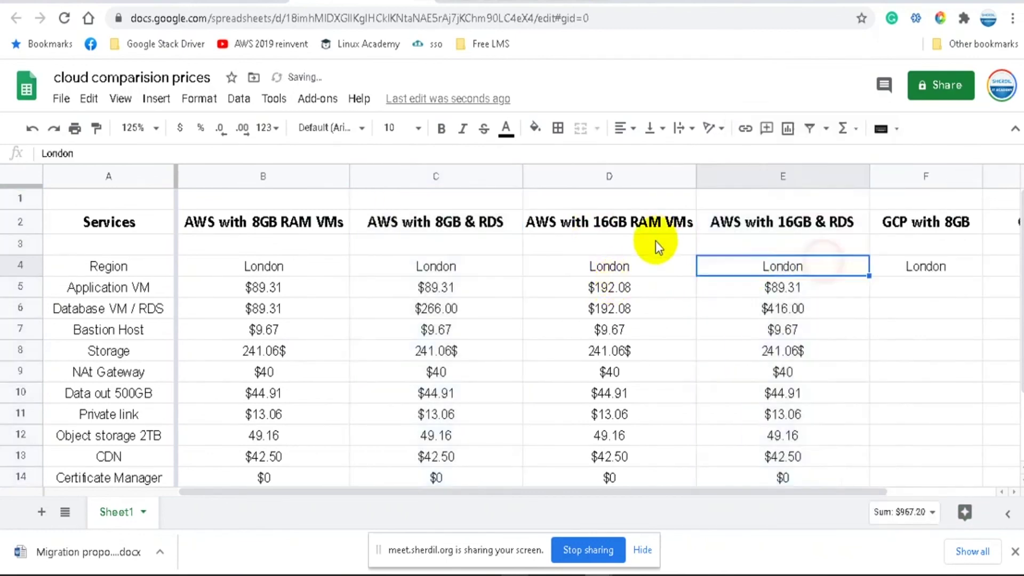
click(655, 243)
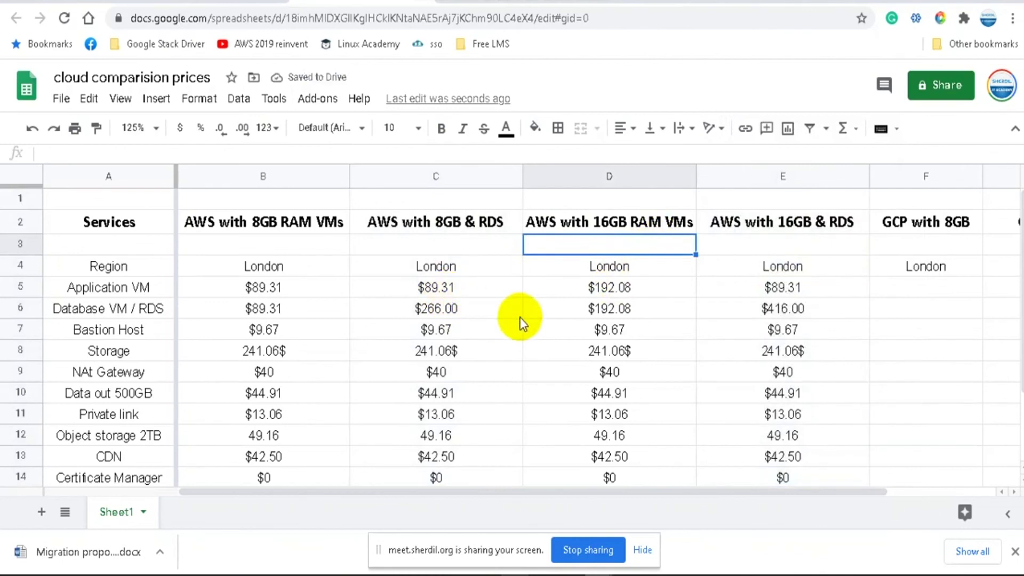
Step: Make the Database VM / RDS cost of AWS with 8GB & RDS bold and blue
scroll(523, 320, down, 3)
scroll(524, 323, up, 3)
click(434, 311)
key(ctrl+b)
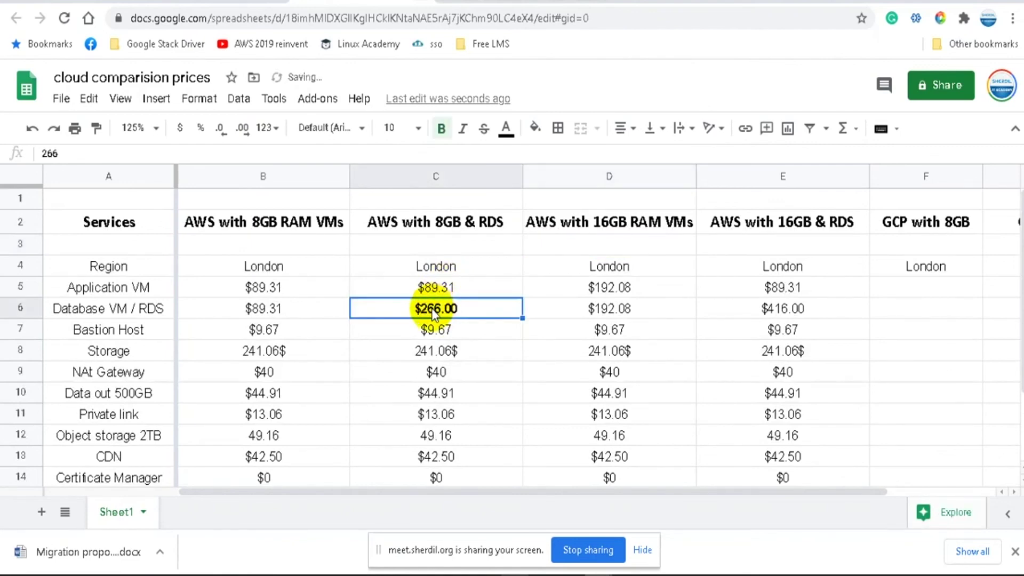
click(508, 132)
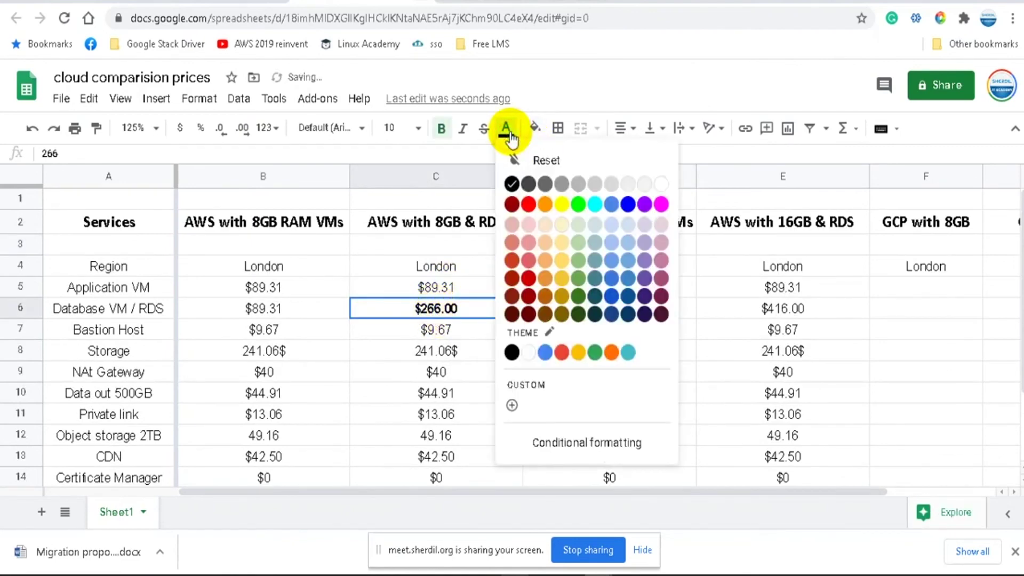
click(614, 281)
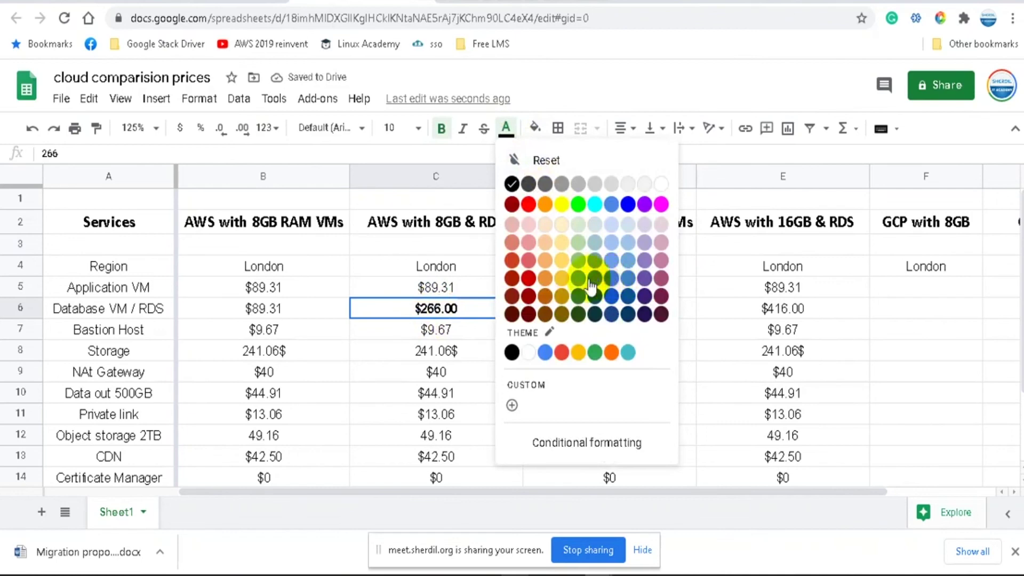
click(471, 337)
click(450, 307)
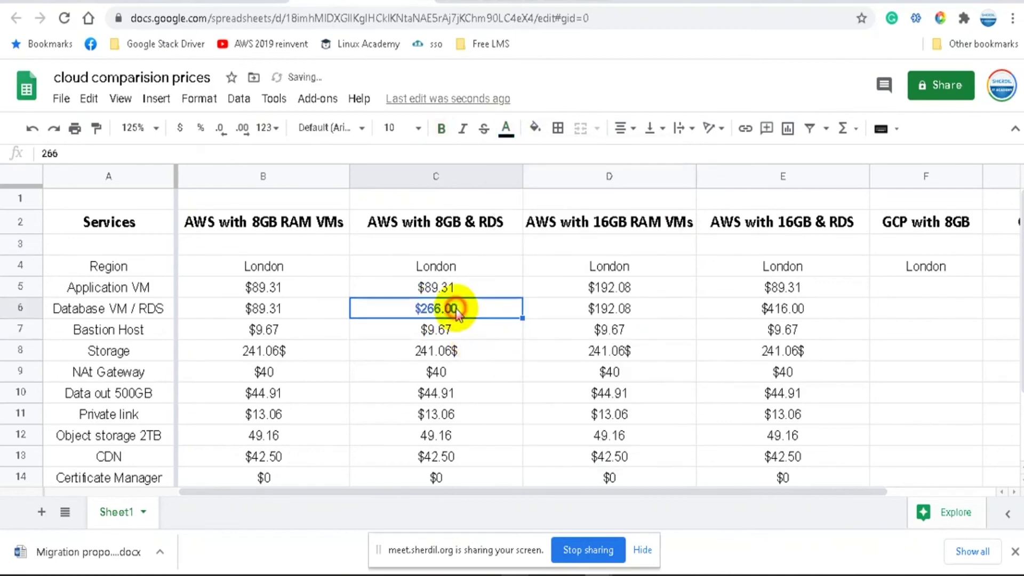
Step: Colour the Database VM / RDS cost of AWS with 16GB & RDS blue as well
click(751, 312)
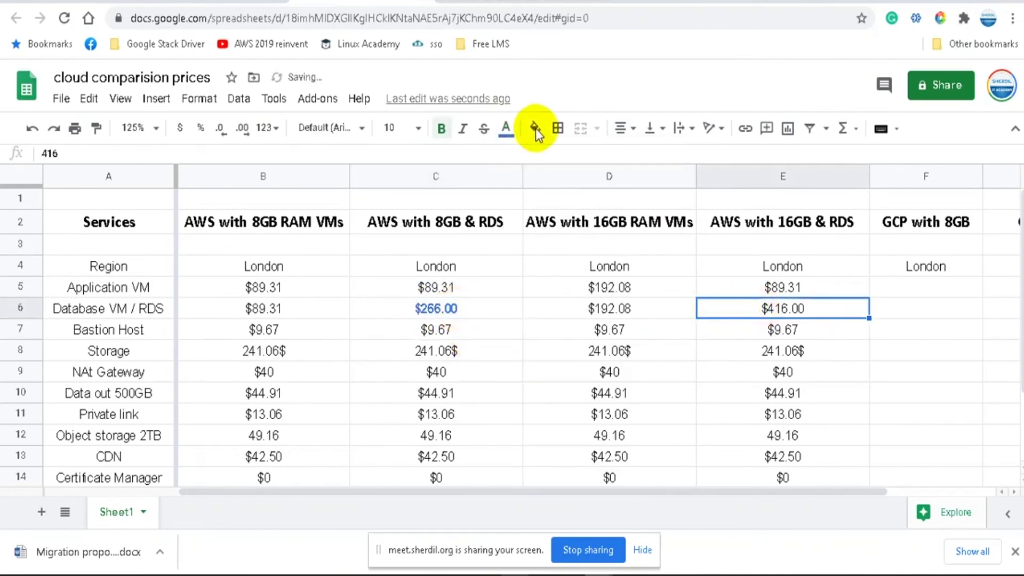
click(505, 129)
click(613, 283)
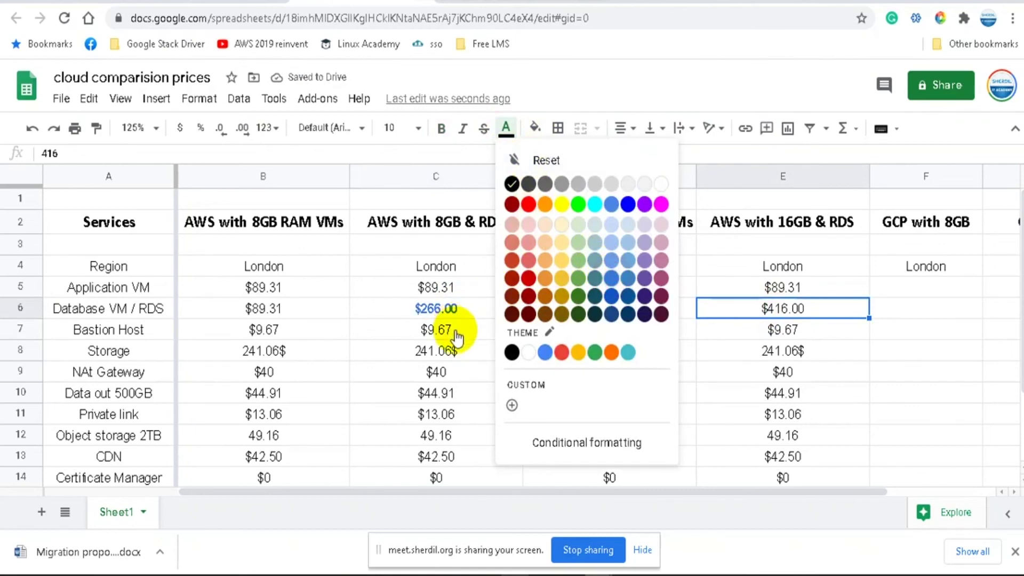
click(470, 330)
Step: Sum the AWS with 8GB & RDS costs and enter $817.20 as that column's Total
scroll(453, 288, down, 1)
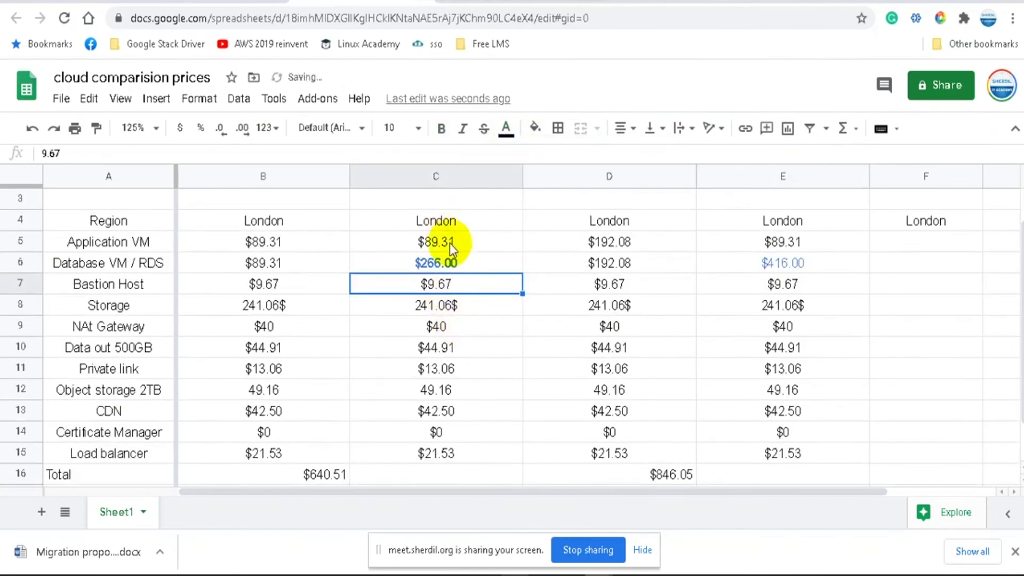
drag(449, 243, 447, 462)
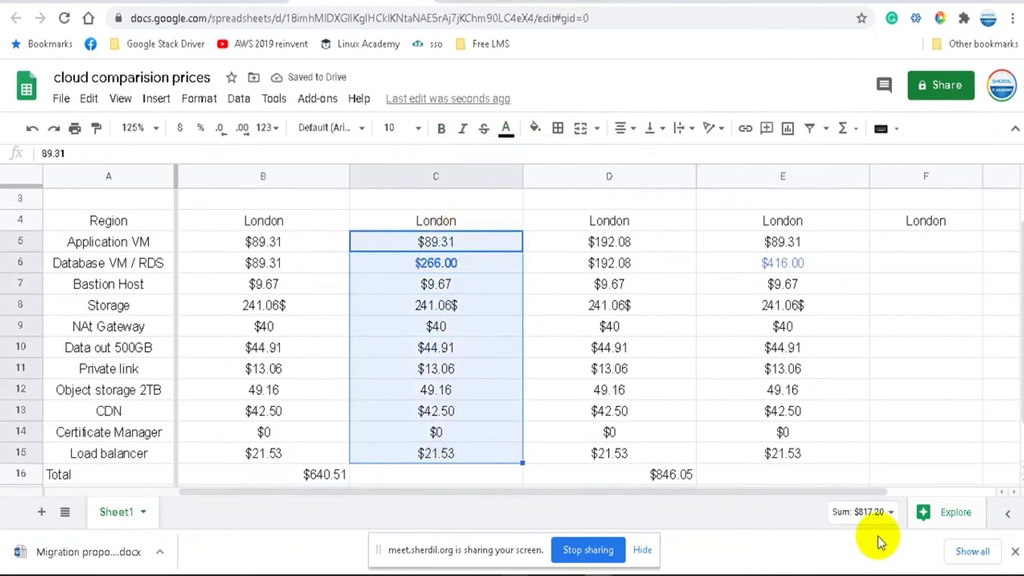
click(439, 479)
text($)
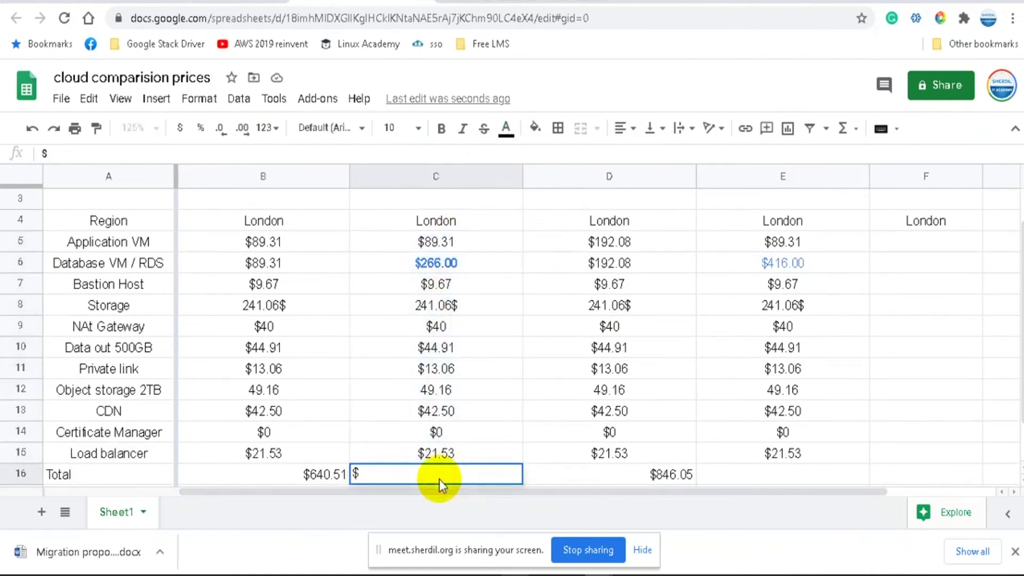
text(917.20)
click(365, 473)
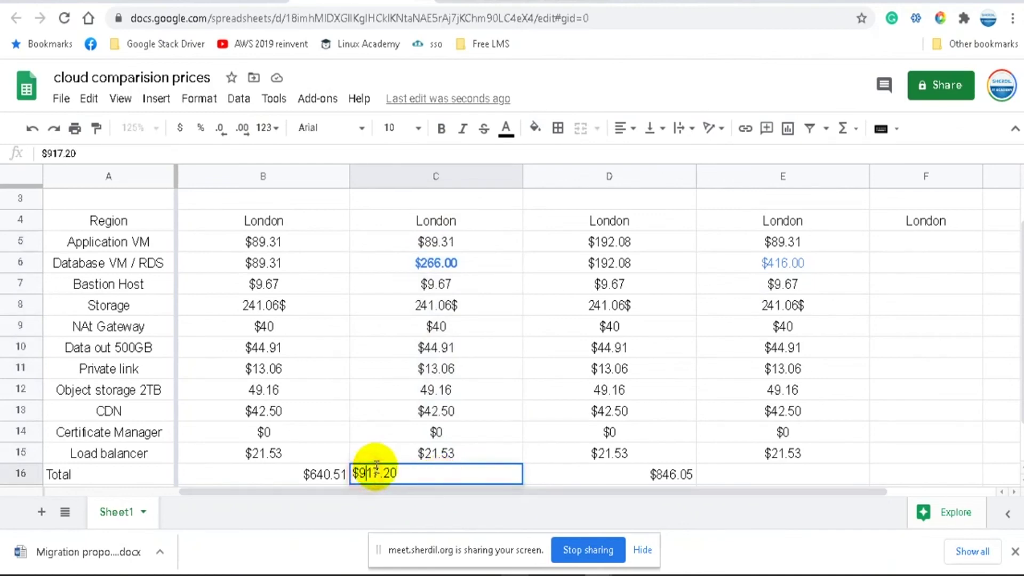
key(BackSpace)
text(8)
click(390, 378)
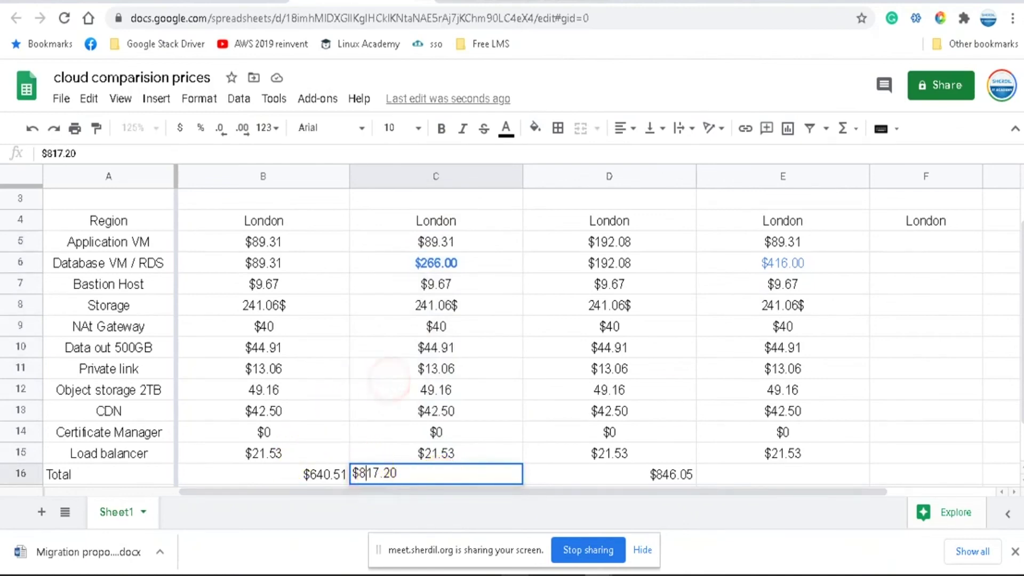
Step: Freeze the sheet's rows down to the column headings in row 2
click(480, 399)
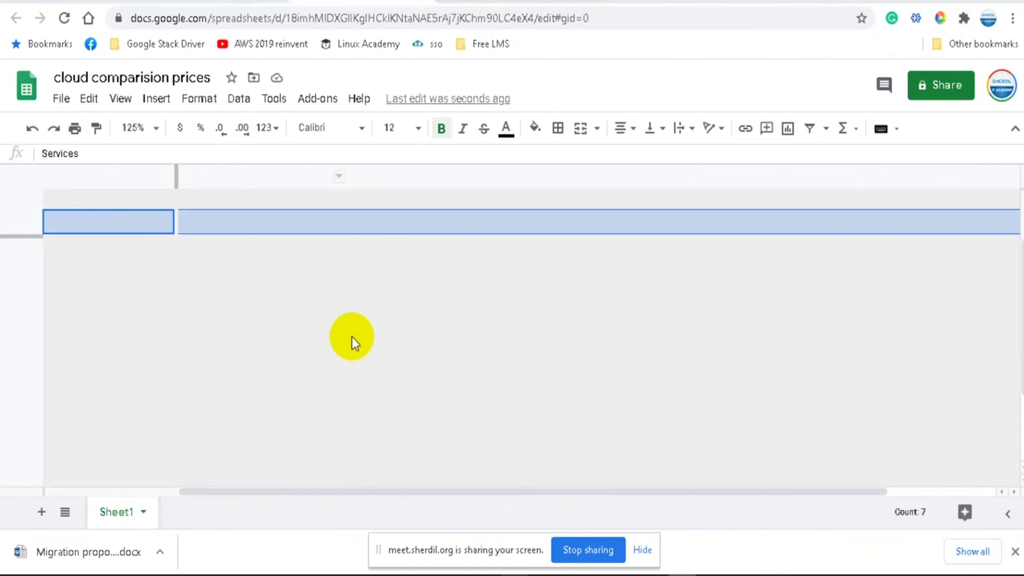
click(352, 330)
click(437, 300)
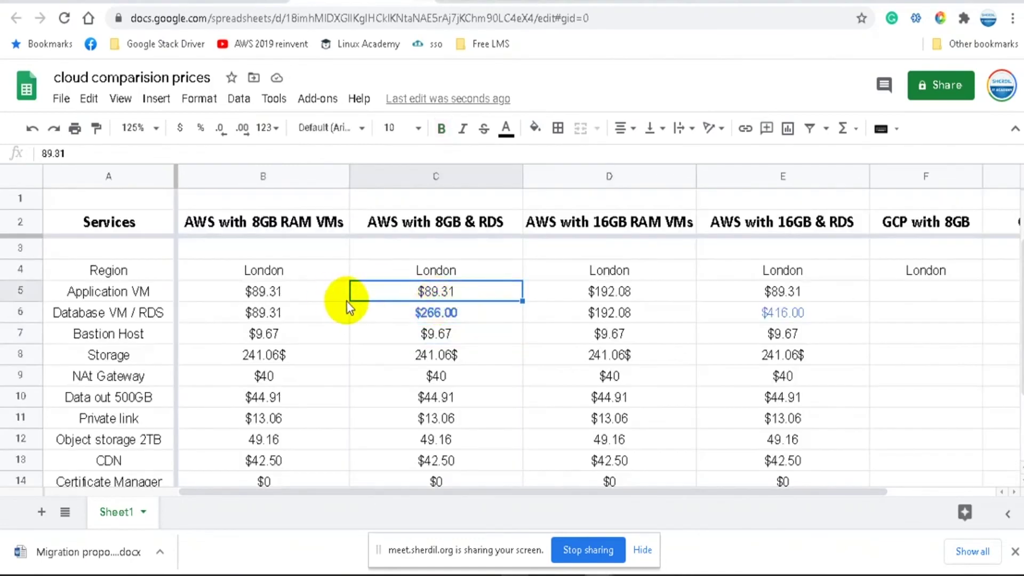
Step: Compare the service costs and totals across the AWS columns down to the Total row
scroll(370, 313, down, 2)
scroll(370, 312, up, 2)
scroll(371, 313, down, 2)
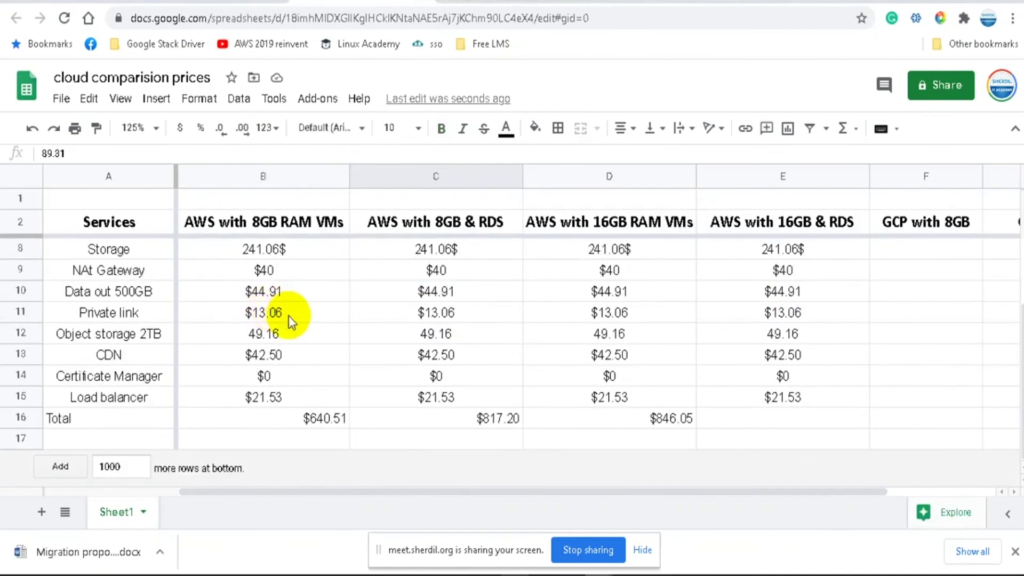
scroll(289, 316, up, 2)
drag(376, 490, 331, 495)
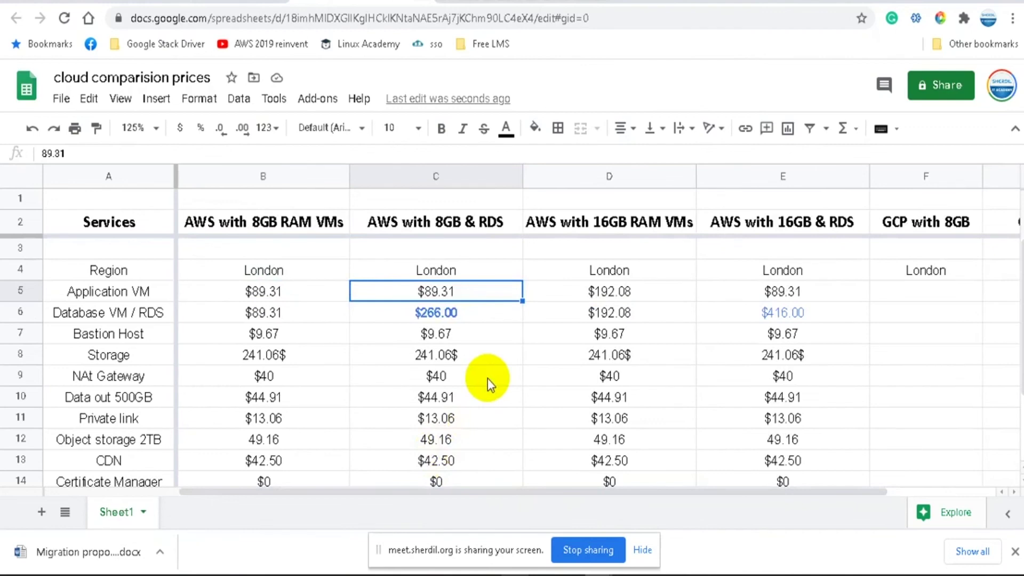
click(504, 352)
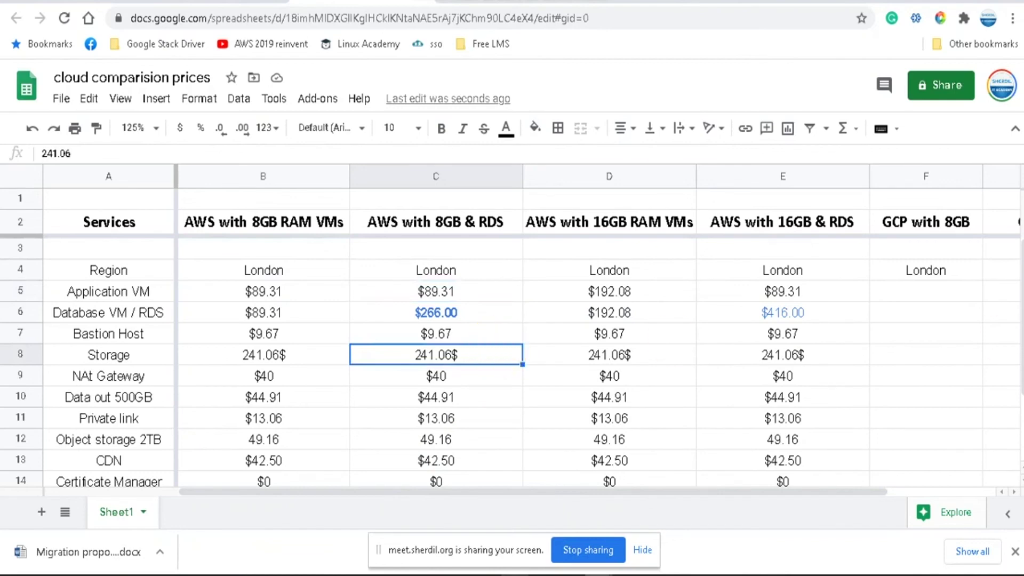
click(498, 396)
click(468, 363)
scroll(493, 370, down, 2)
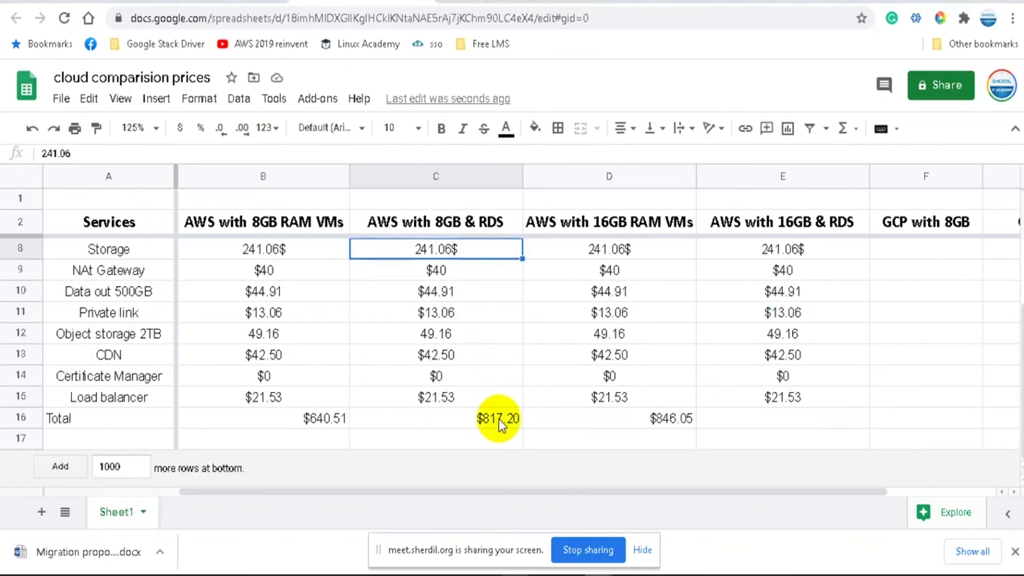
Step: Sum the AWS with 16GB & RDS costs and enter $967.20 as that column's Total
scroll(677, 424, up, 2)
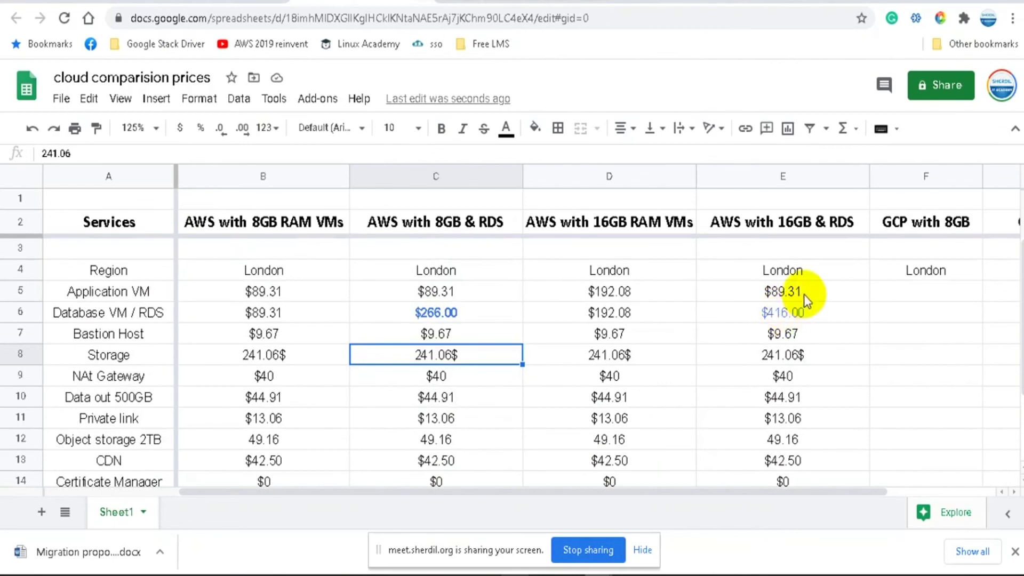
drag(804, 293, 793, 401)
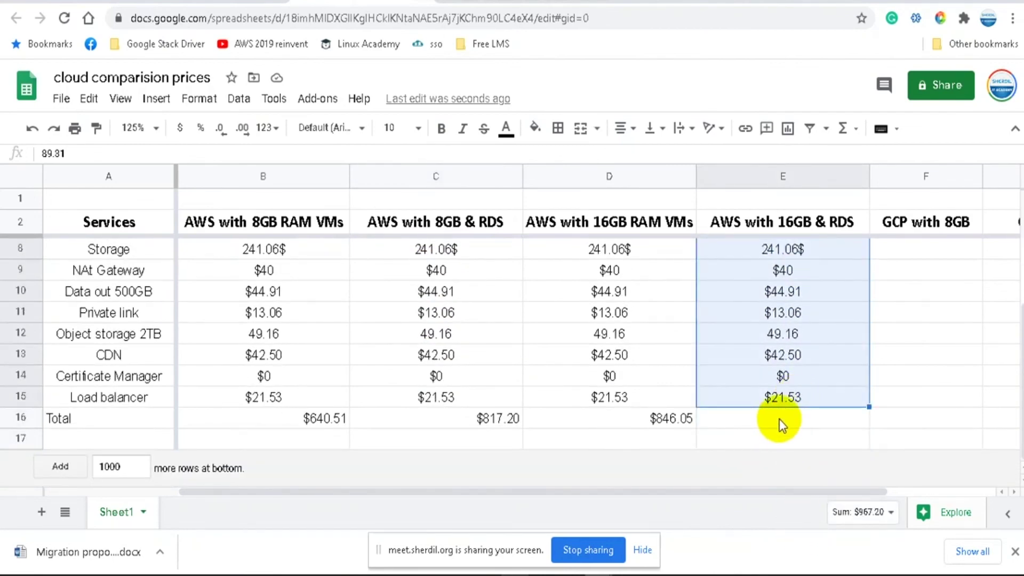
click(779, 418)
text(967.20)
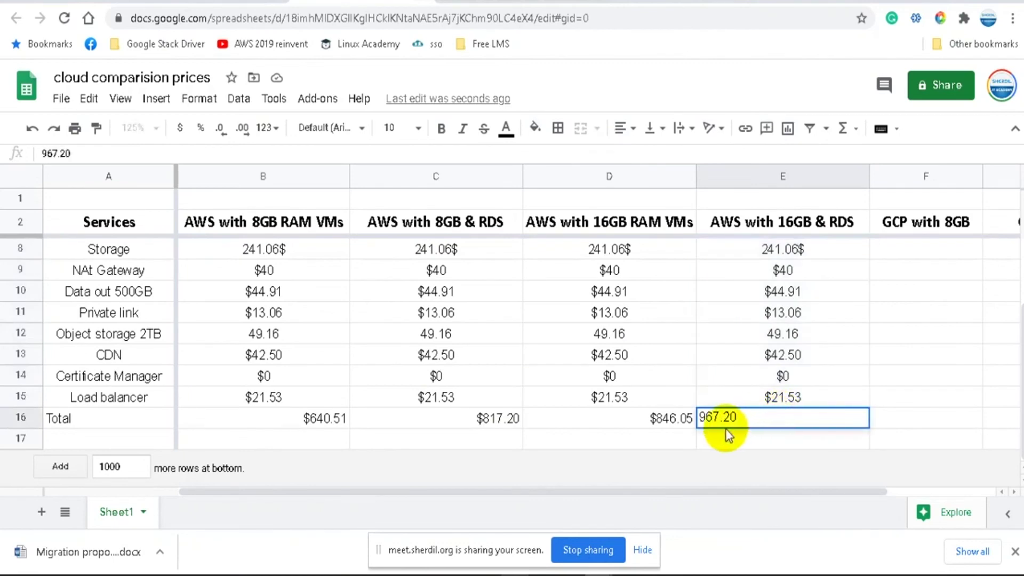
click(700, 422)
text($)
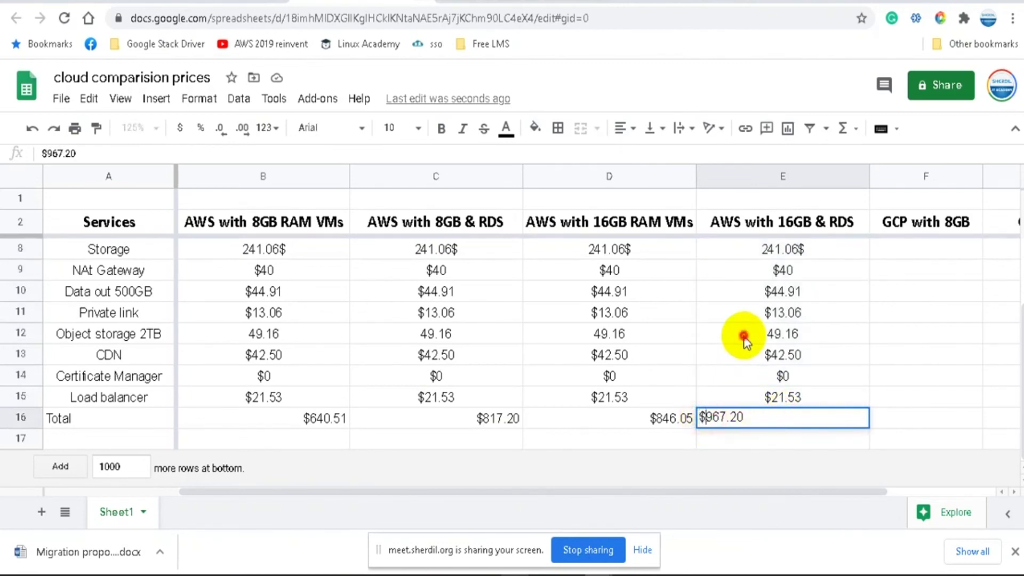
Step: Centre the contents of the whole Total row and make them bold
click(626, 131)
click(639, 155)
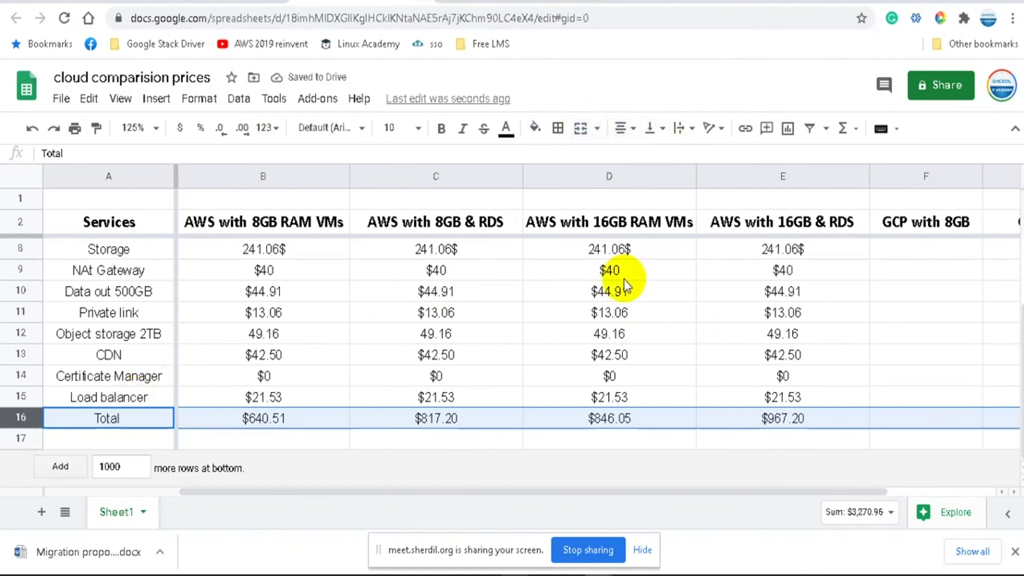
key(ctrl+b)
click(489, 335)
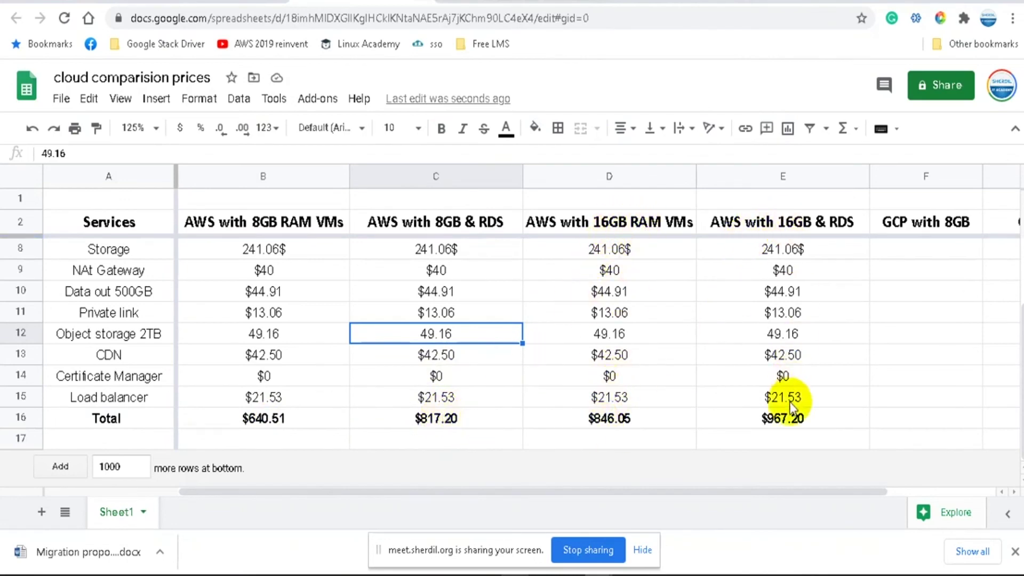
click(783, 424)
click(671, 377)
scroll(671, 377, up, 3)
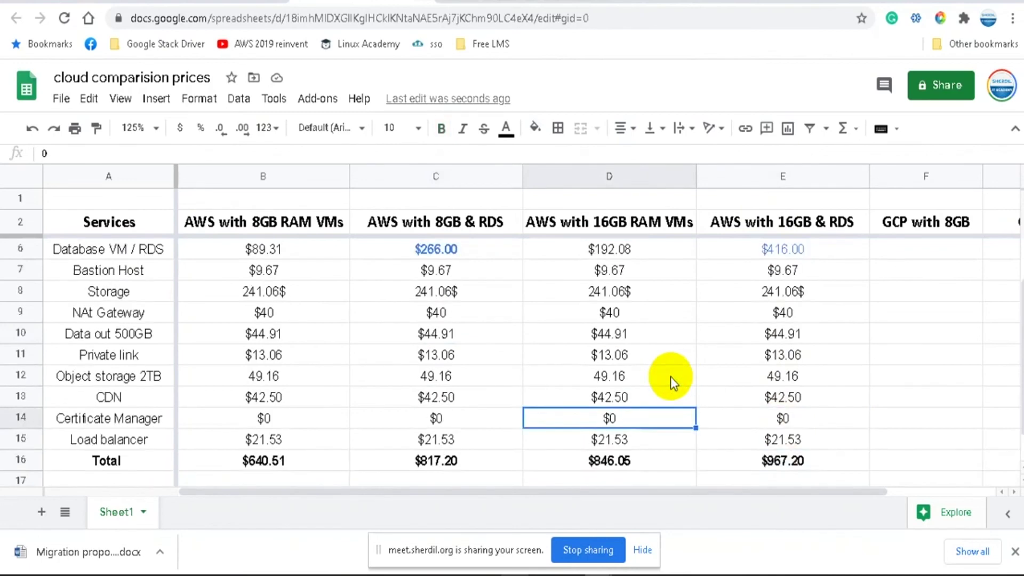
click(109, 355)
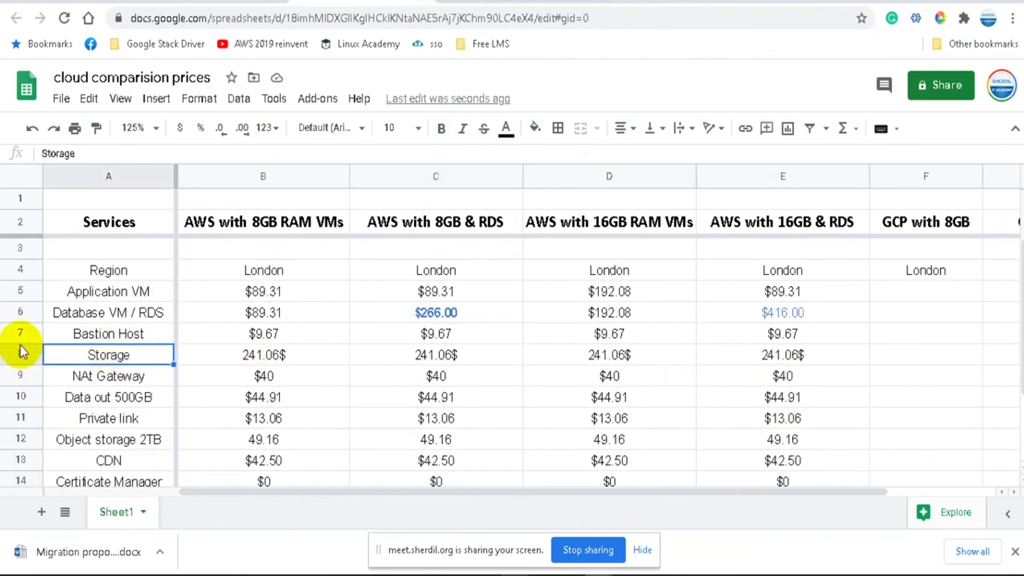
click(19, 355)
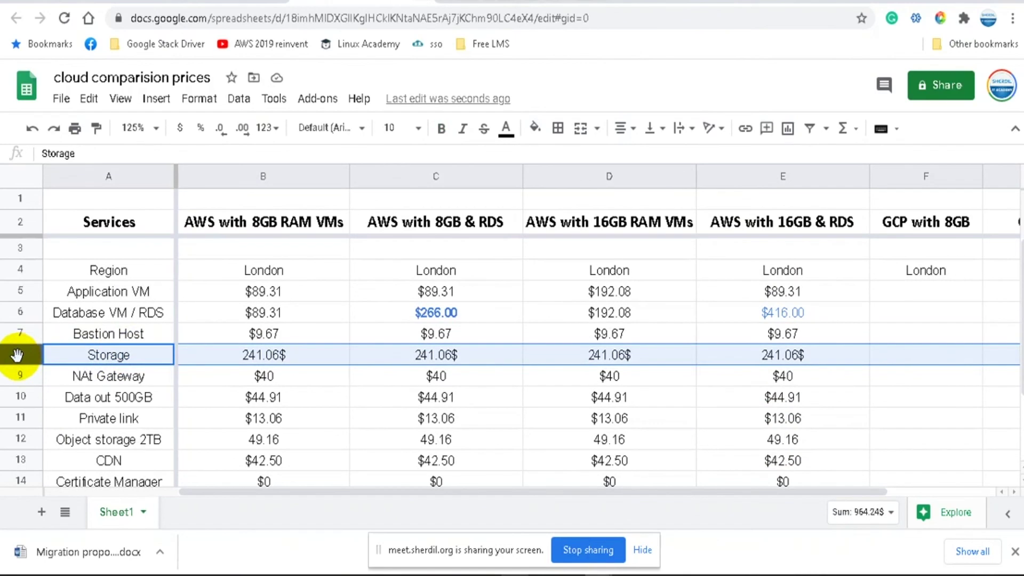
Step: Insert one row directly below the Total row
scroll(450, 354, down, 2)
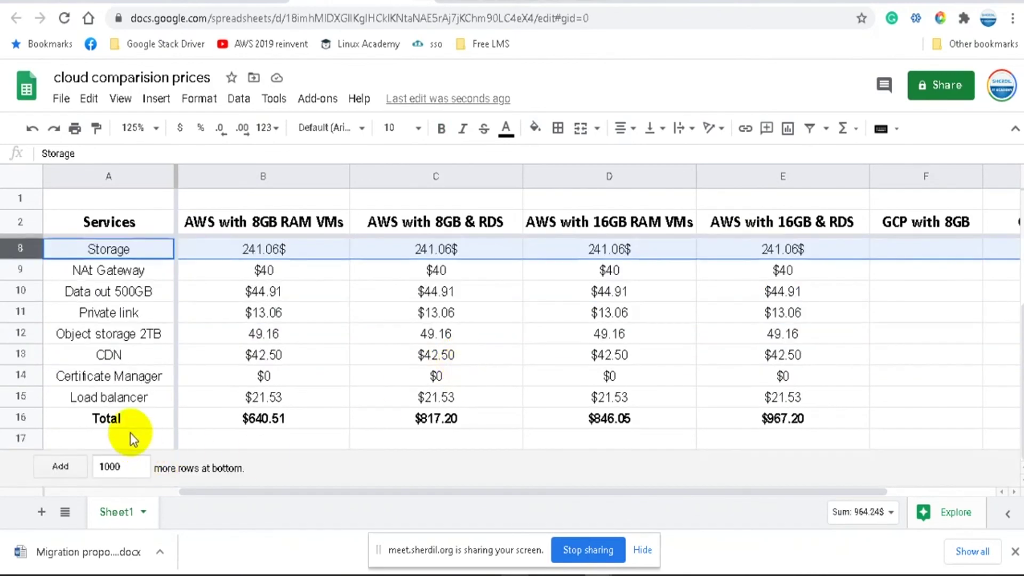
click(21, 417)
right_click(22, 418)
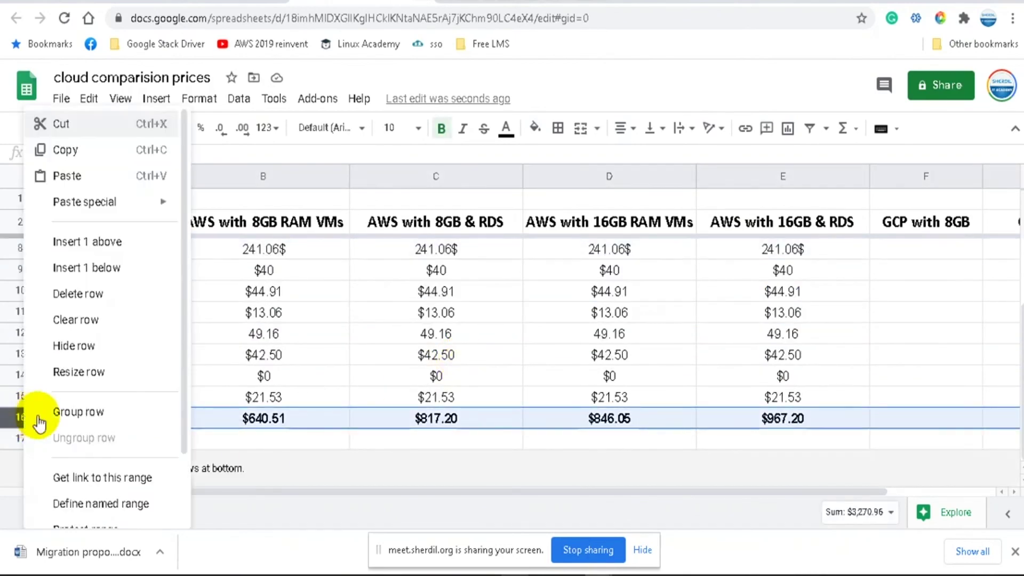
click(110, 269)
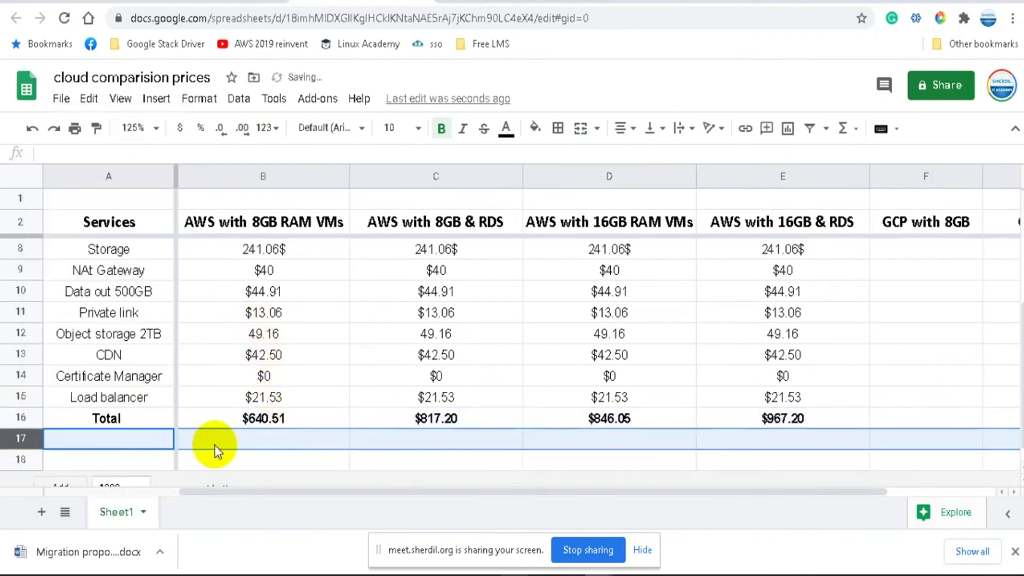
Step: Label the new row below Total as "Total with 10% tolerance" in the Services column
click(260, 442)
click(115, 442)
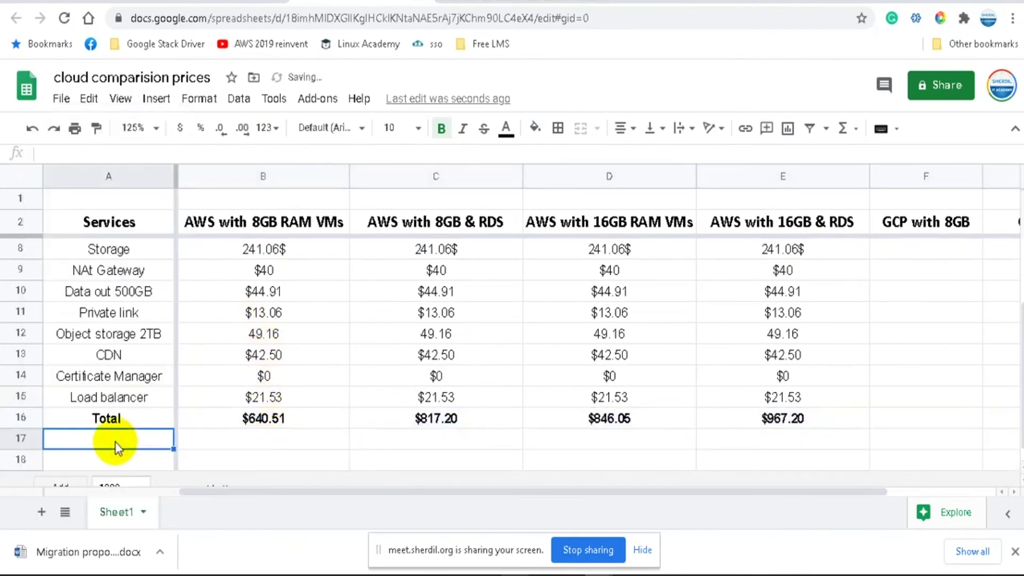
text(Total with )
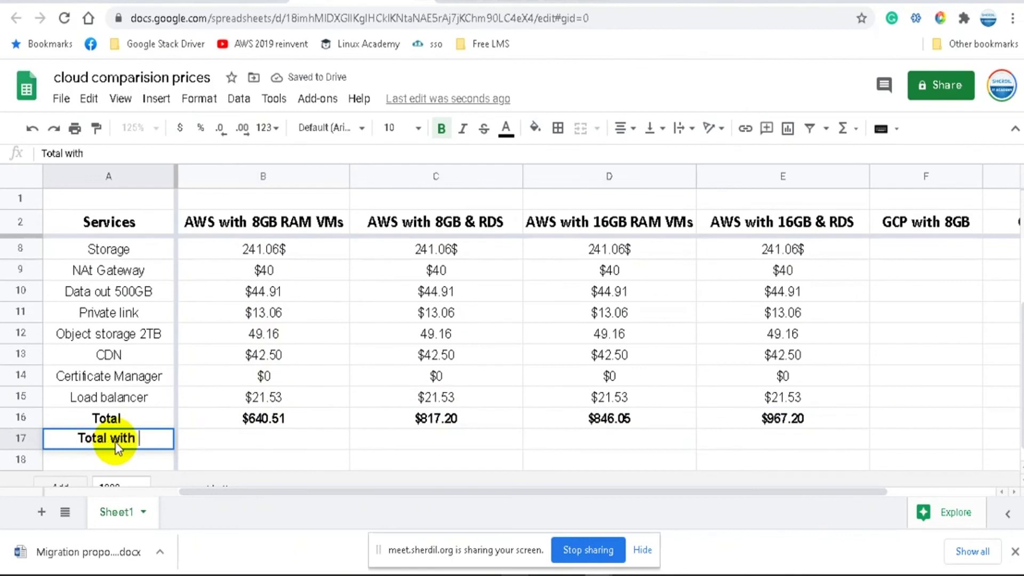
text(10% )
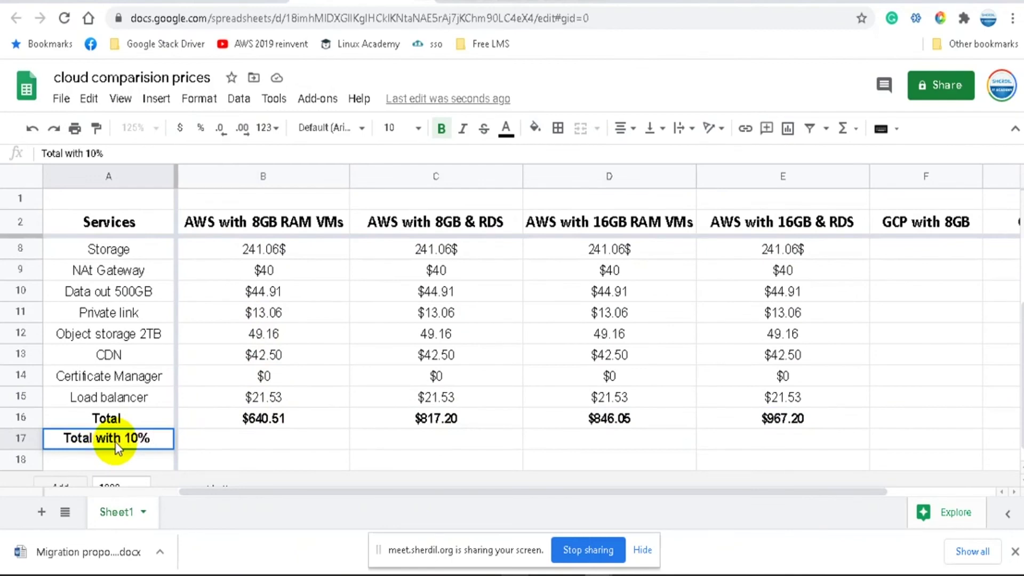
text(tolerance)
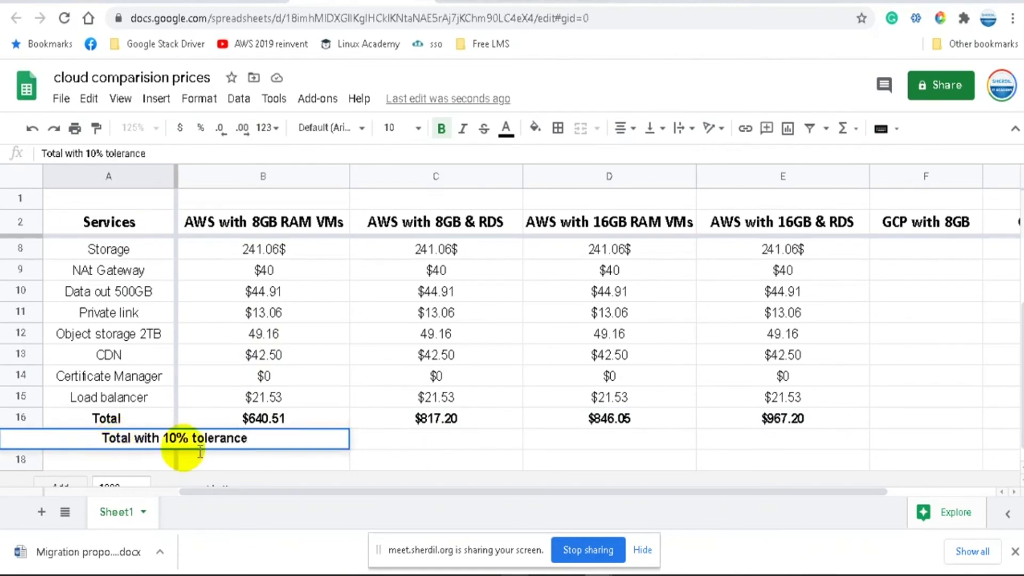
key(Return)
Step: Set the "Total with 10% tolerance" label to Calibri at size 9 so it fits the Services column
click(126, 442)
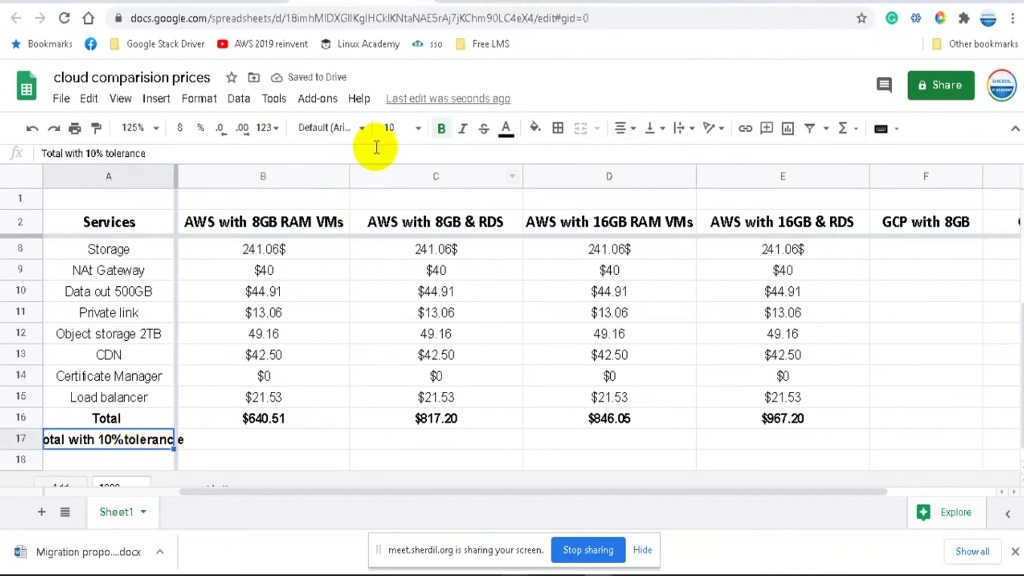
click(361, 128)
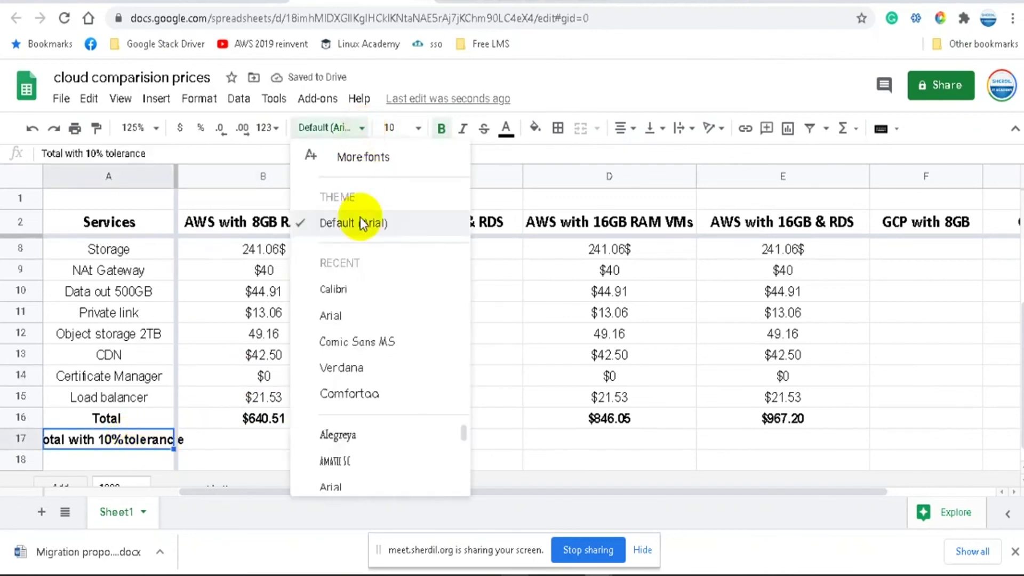
click(347, 289)
click(418, 128)
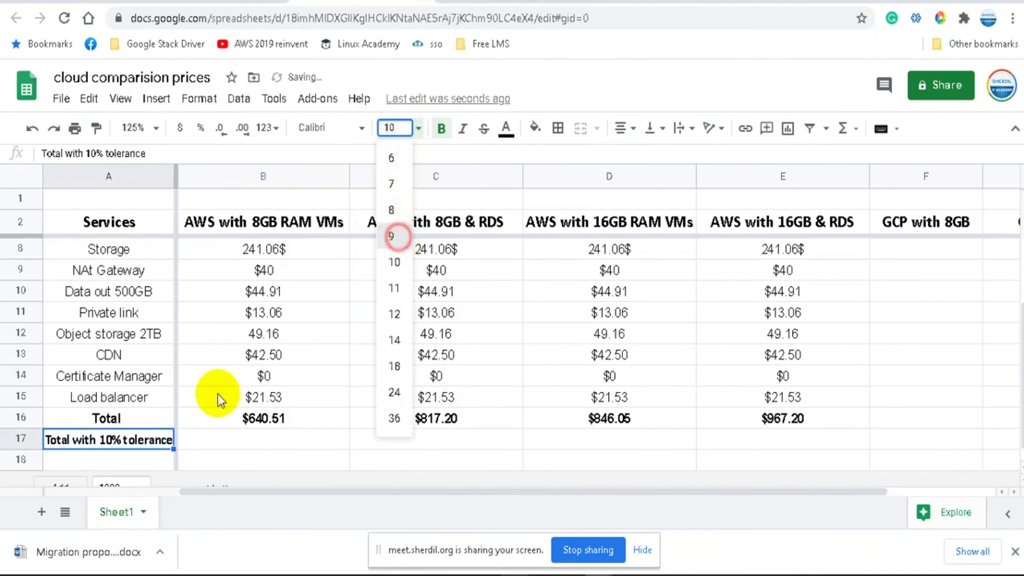
Step: Enter $705.01 as the total with 10% tolerance for AWS with 8GB RAM VMs
click(256, 440)
click(271, 420)
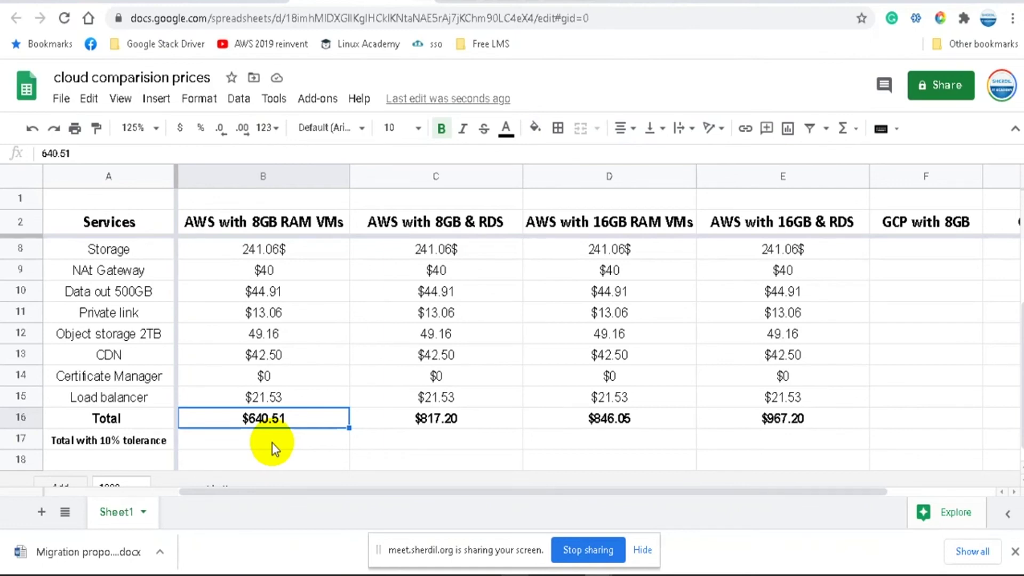
click(309, 440)
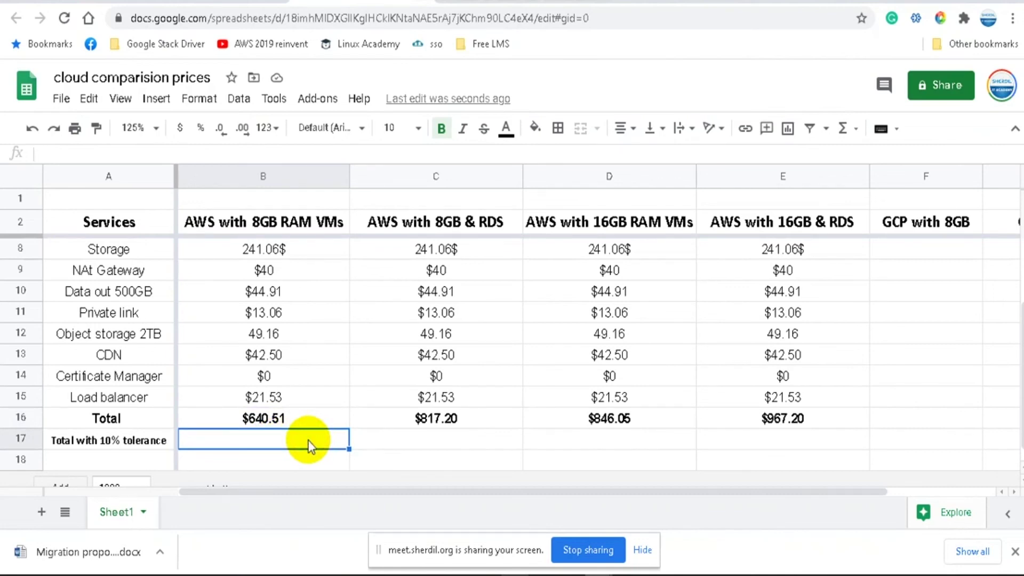
text(705.)
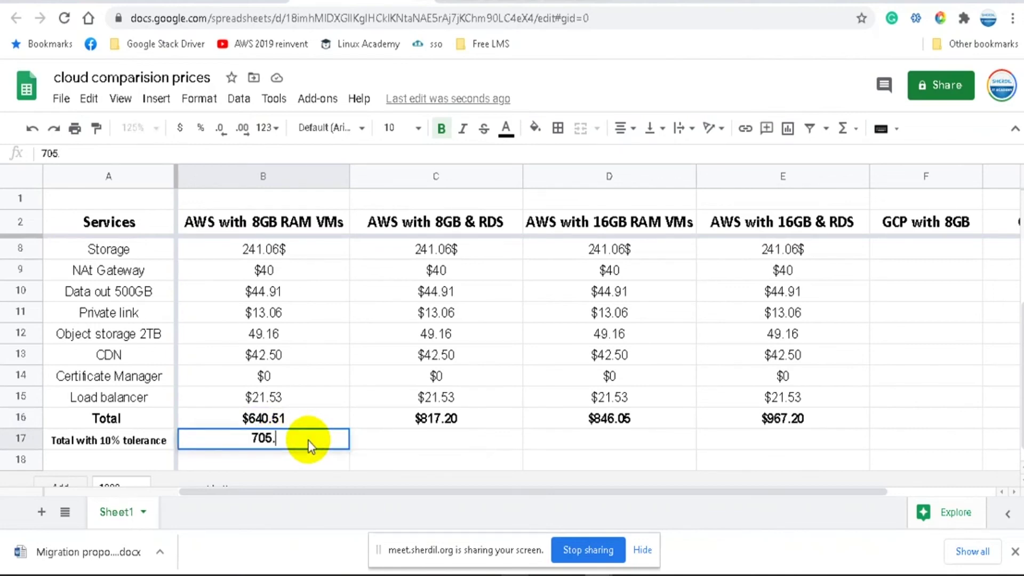
text(01)
click(244, 439)
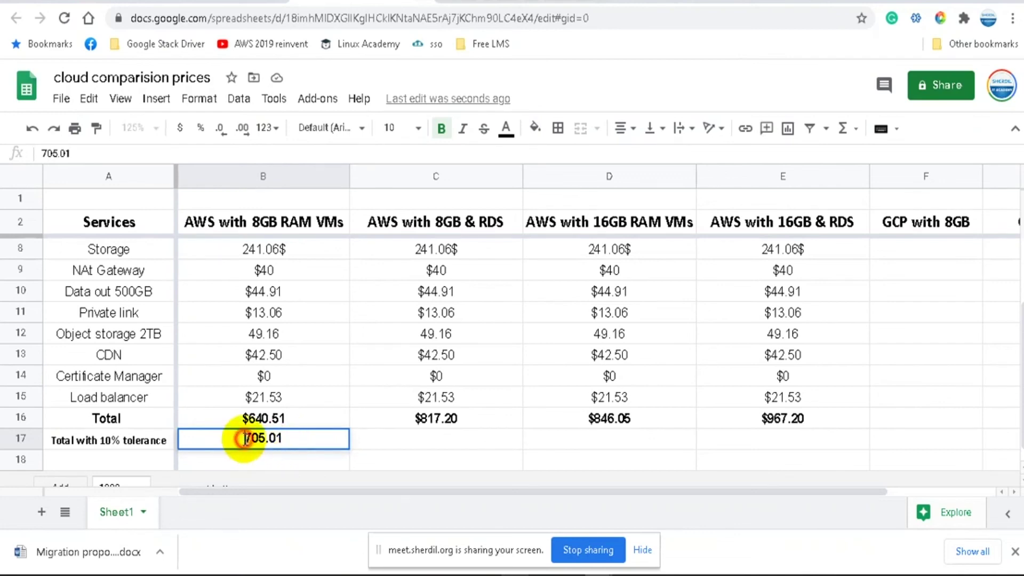
text($)
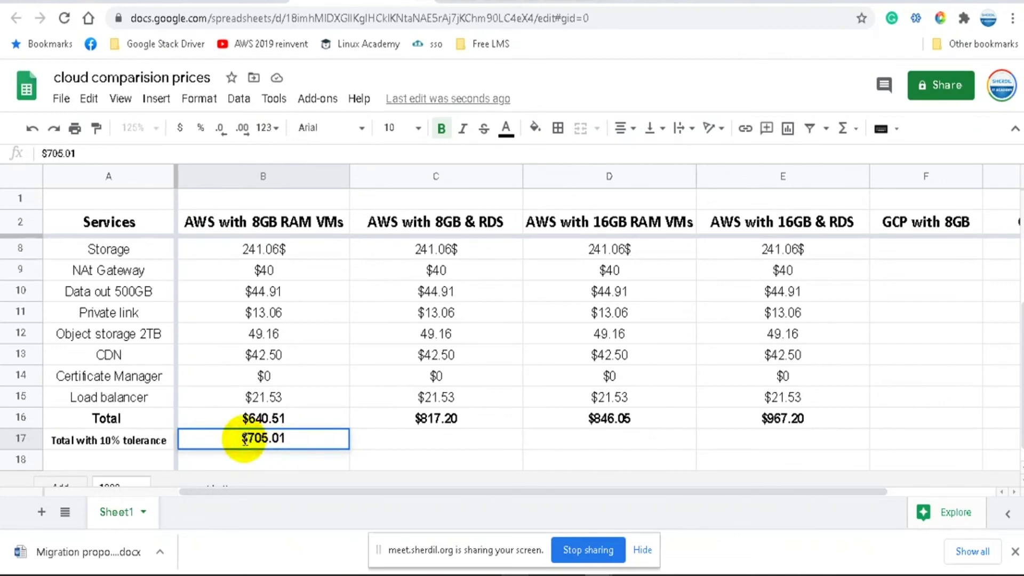
Step: Enter the totals with 10% tolerance: $898.90 for AWS with 8GB & RDS and $930.65 for AWS with 16GB RAM VMs
click(442, 440)
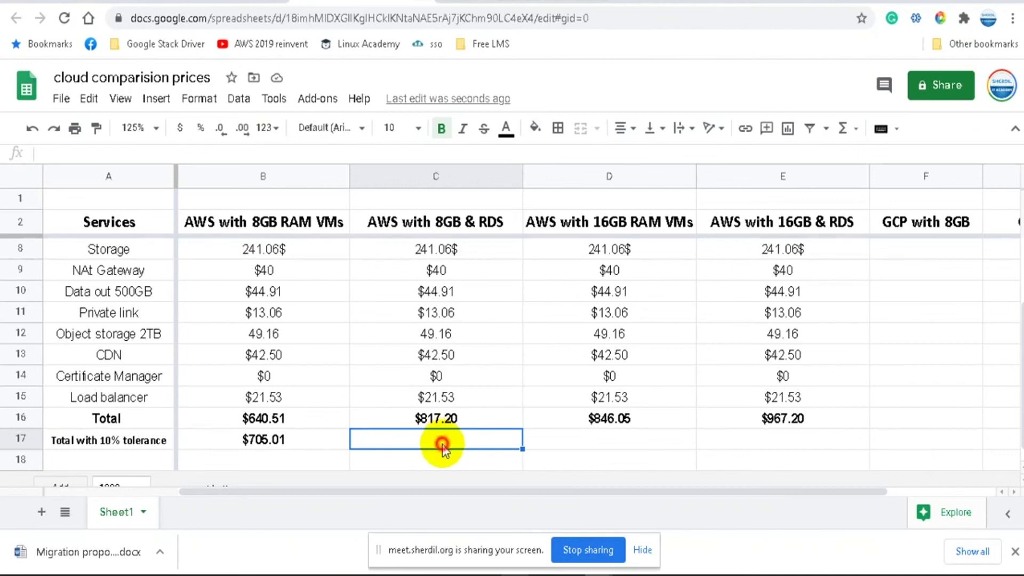
text($898.9)
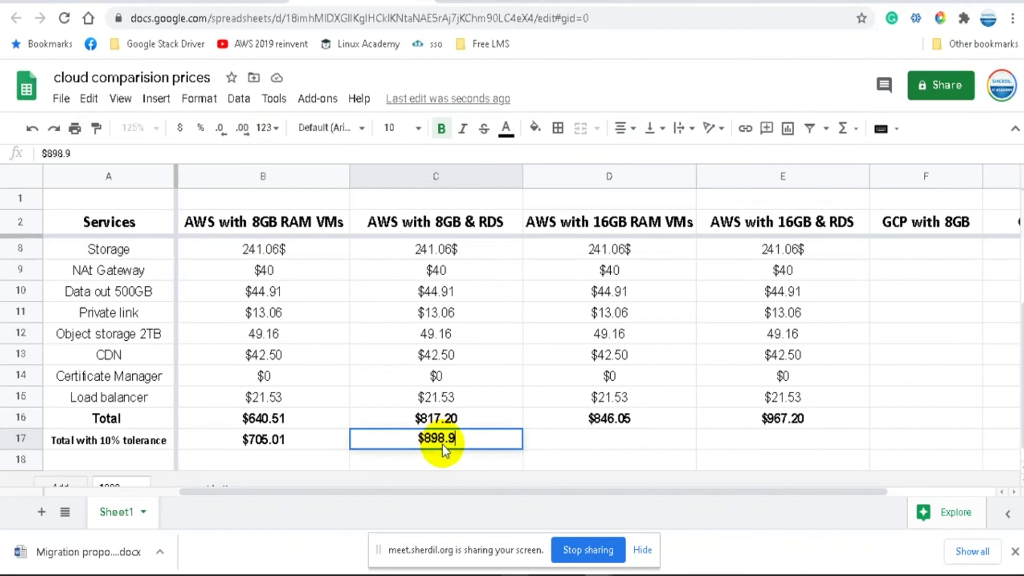
click(610, 443)
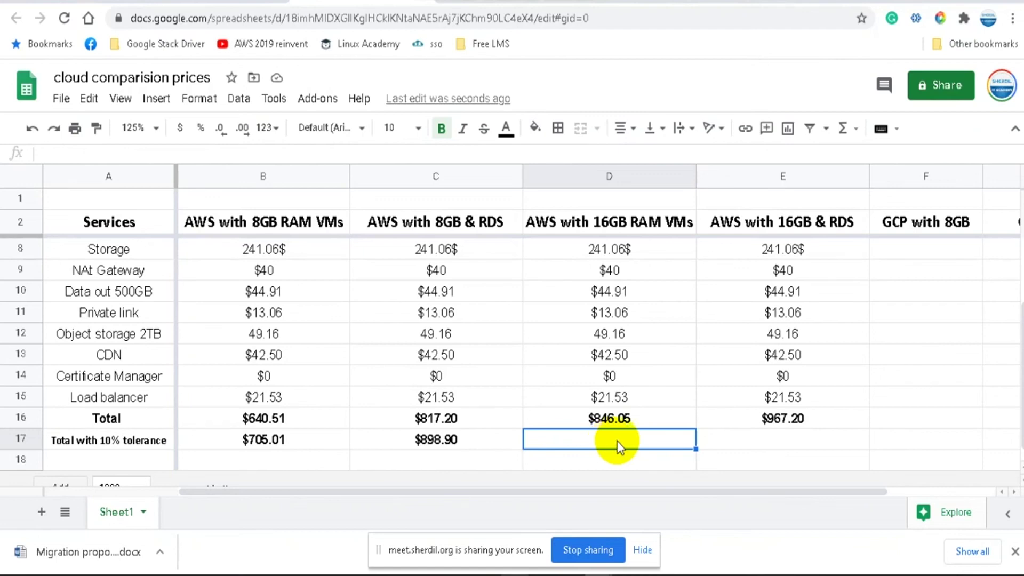
text($930.65)
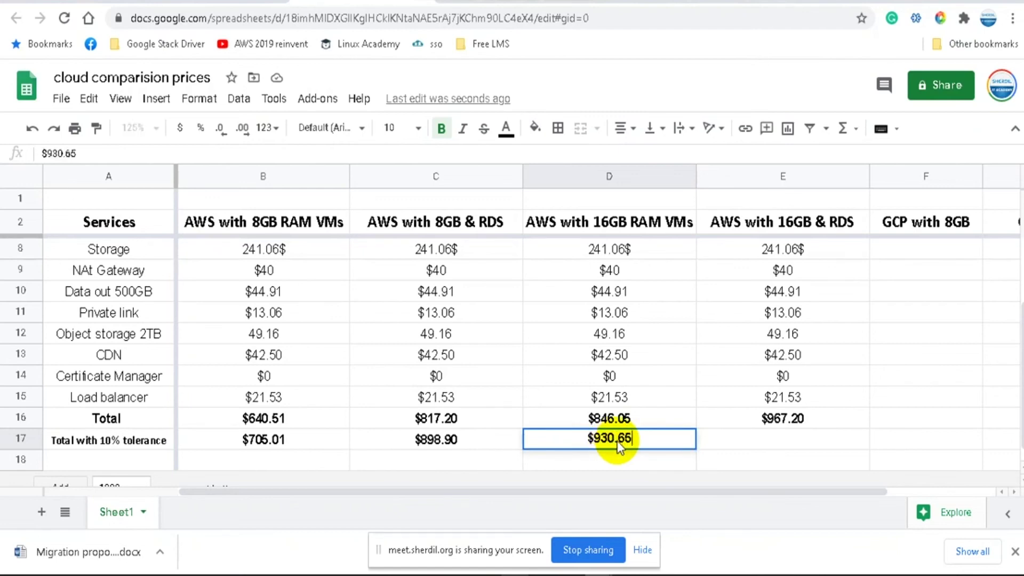
Step: Enter $1,063.90 as the total with 10% tolerance for AWS with 16GB & RDS
click(798, 441)
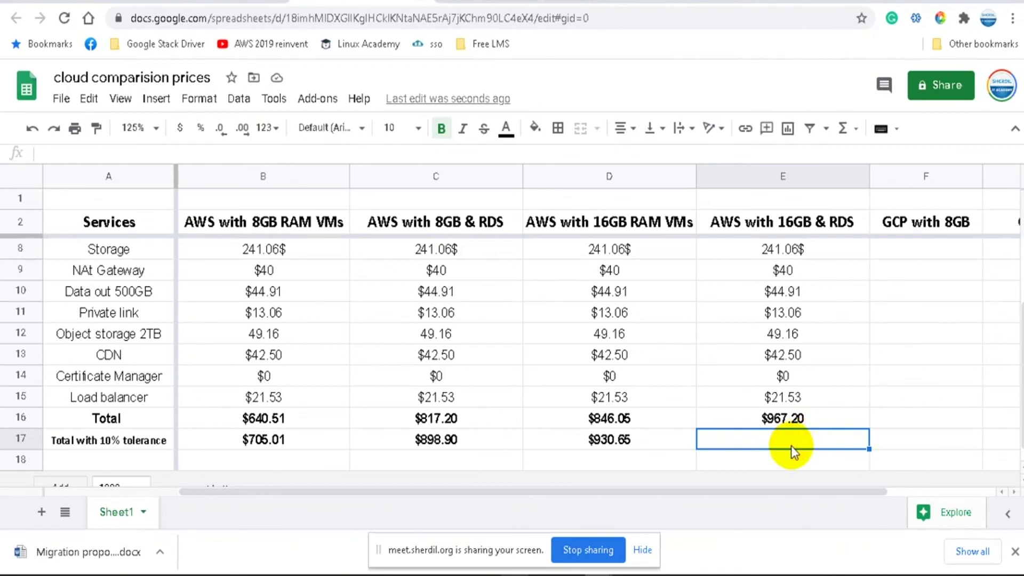
text($1063)
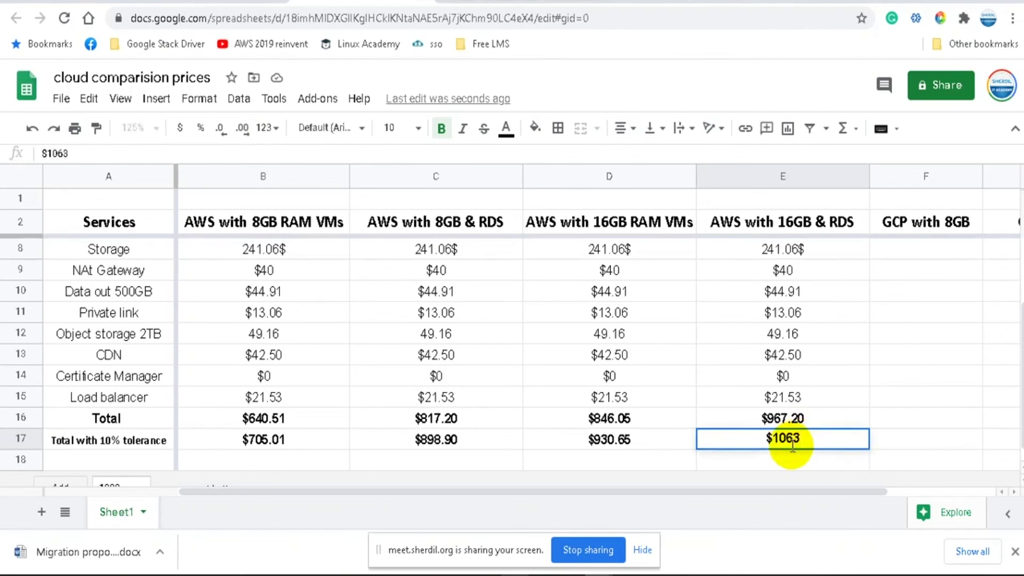
text(.9)
click(899, 416)
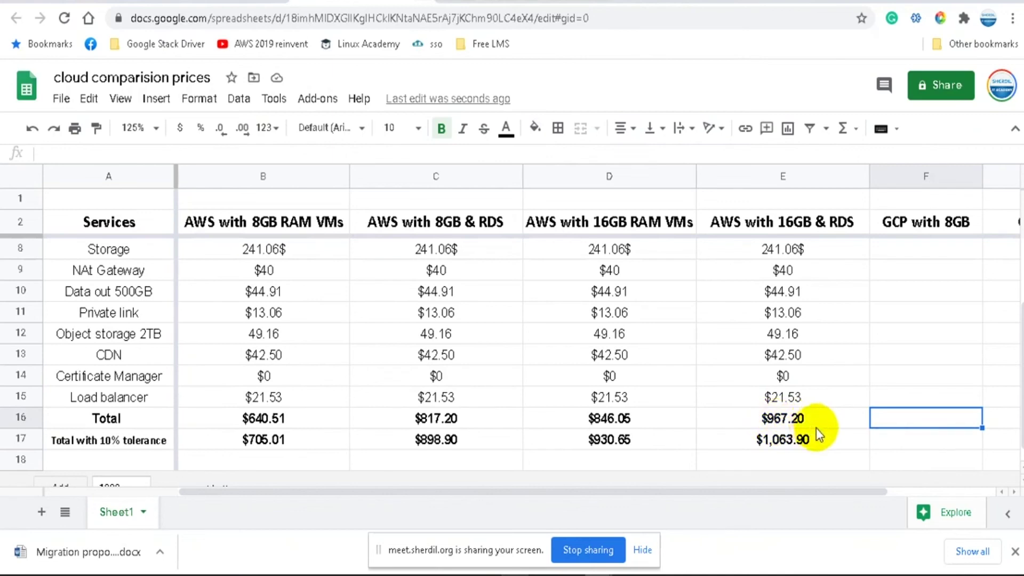
click(783, 445)
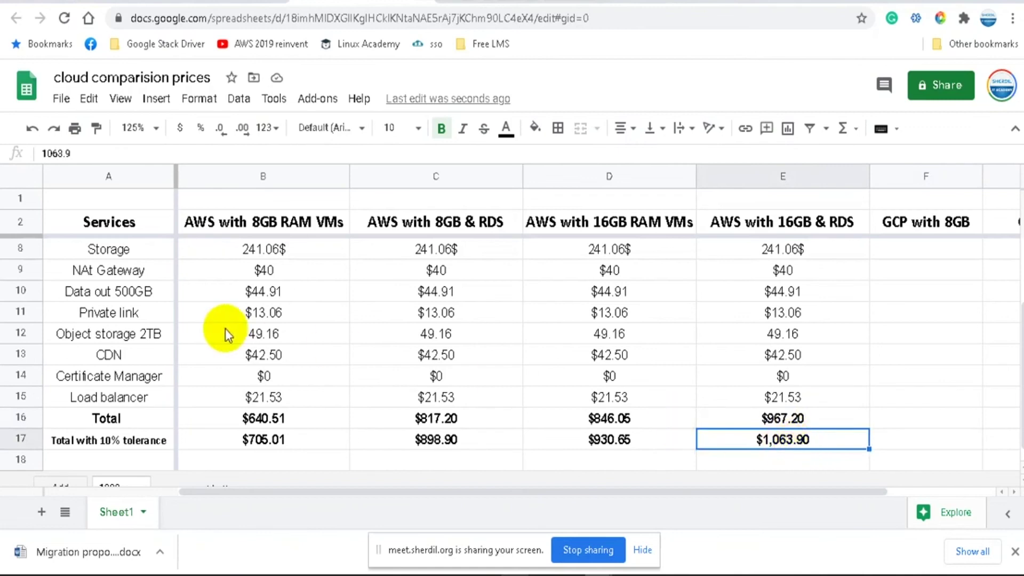
scroll(266, 357, up, 3)
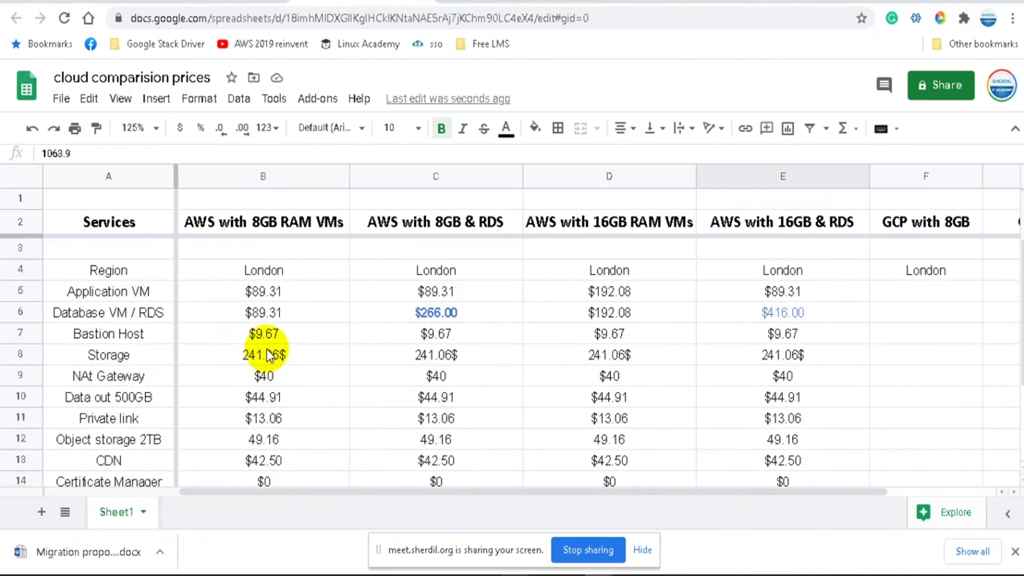
scroll(267, 356, down, 3)
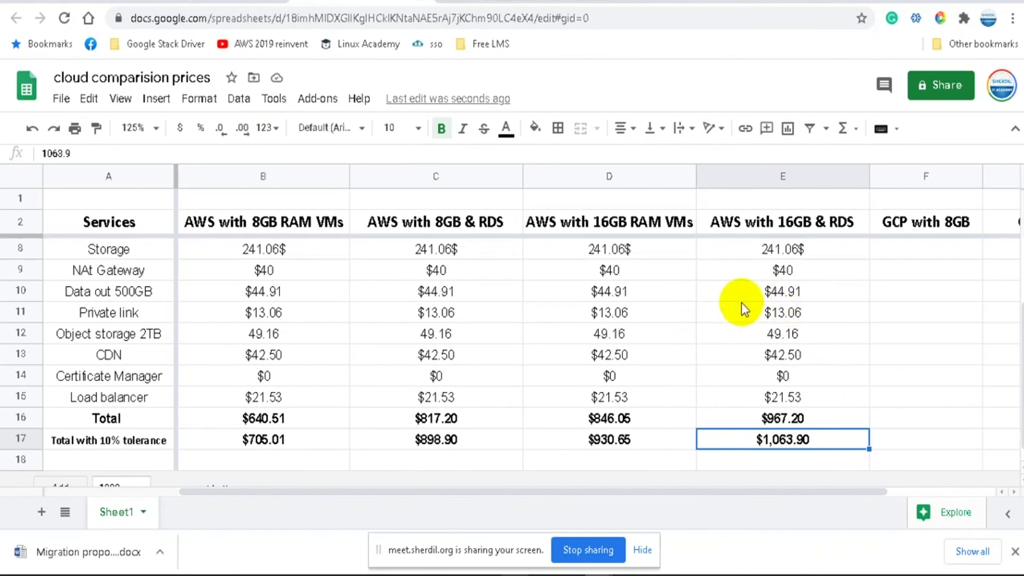
click(728, 328)
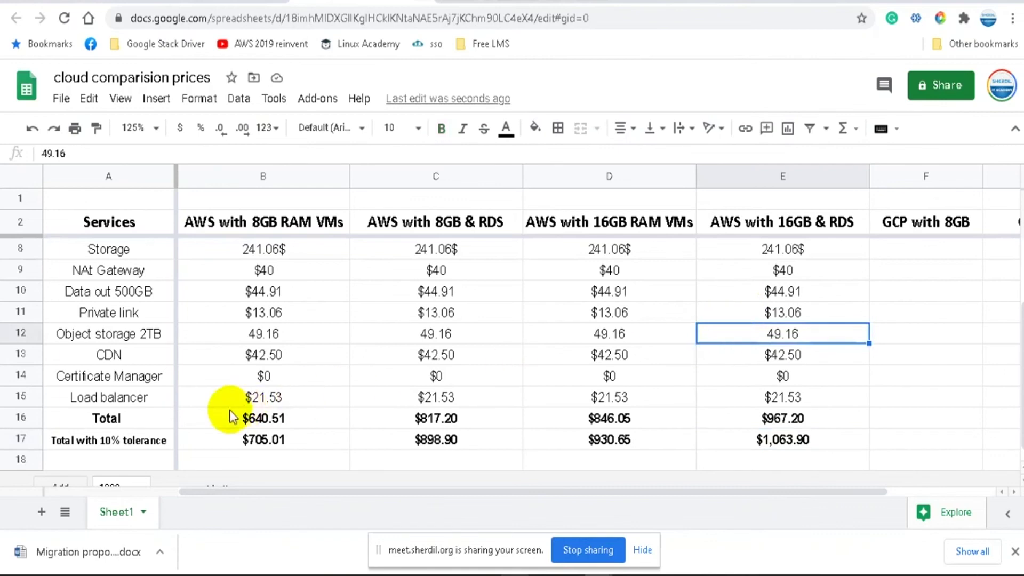
Step: Review the Total and Total with 10% tolerance rows across the four AWS setups
click(98, 440)
click(21, 419)
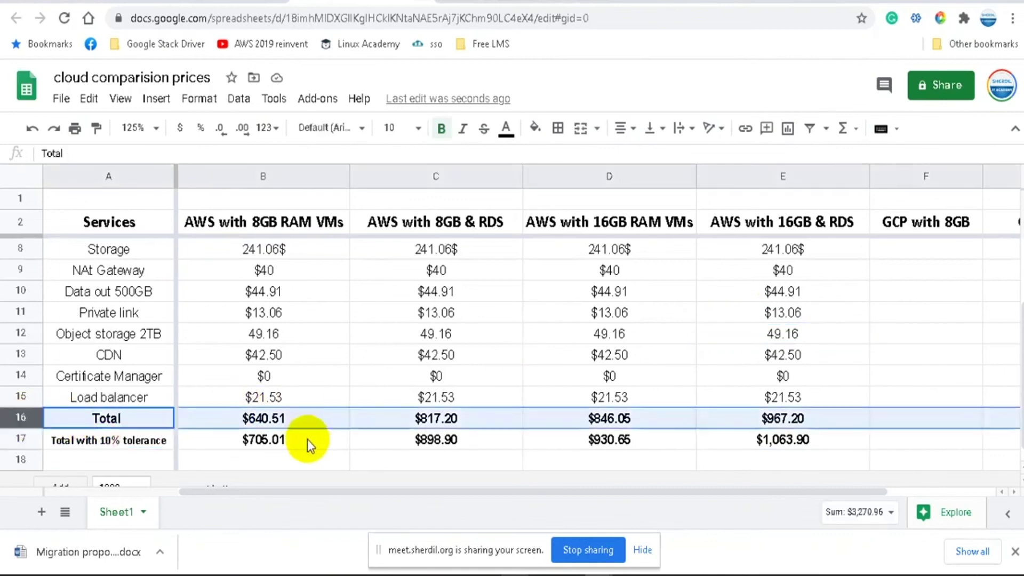
click(319, 441)
click(439, 443)
click(616, 444)
click(755, 442)
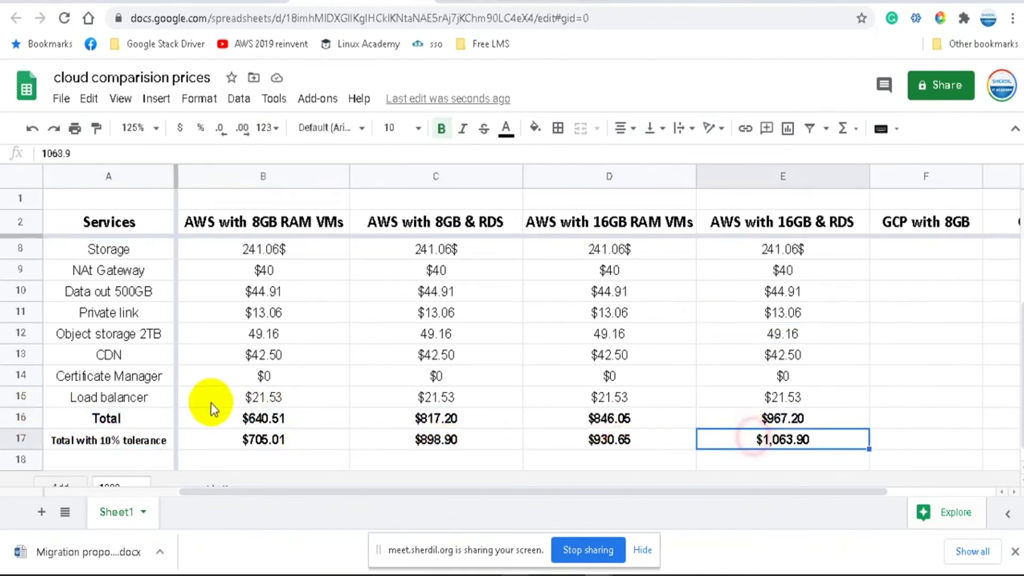
scroll(206, 407, up, 3)
click(150, 362)
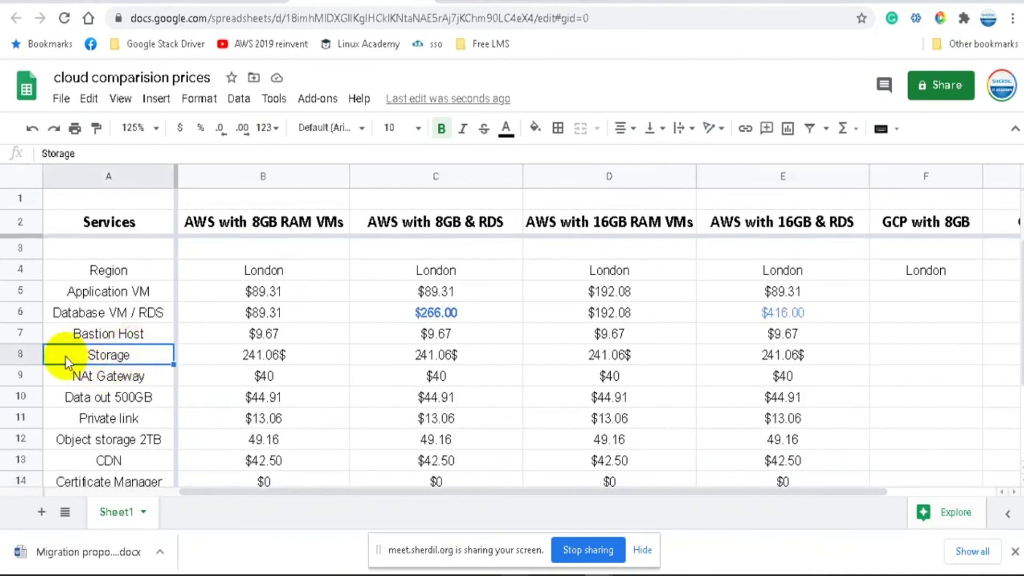
scroll(312, 390, down, 3)
drag(277, 424, 746, 460)
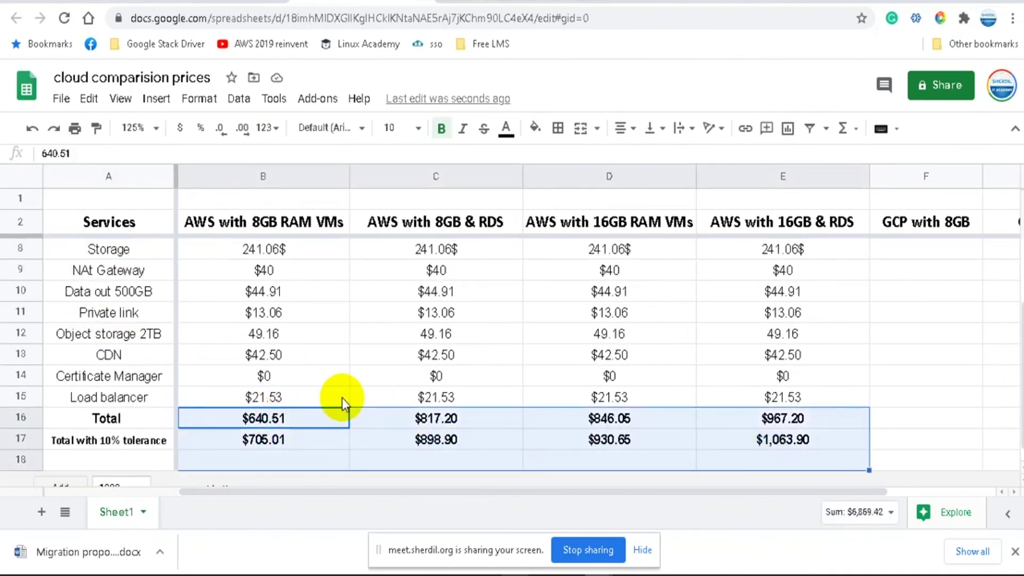
Step: Examine the NAT gateway, application VM and storage costs across the AWS columns, along with the Services column labels
scroll(341, 398, up, 3)
click(306, 377)
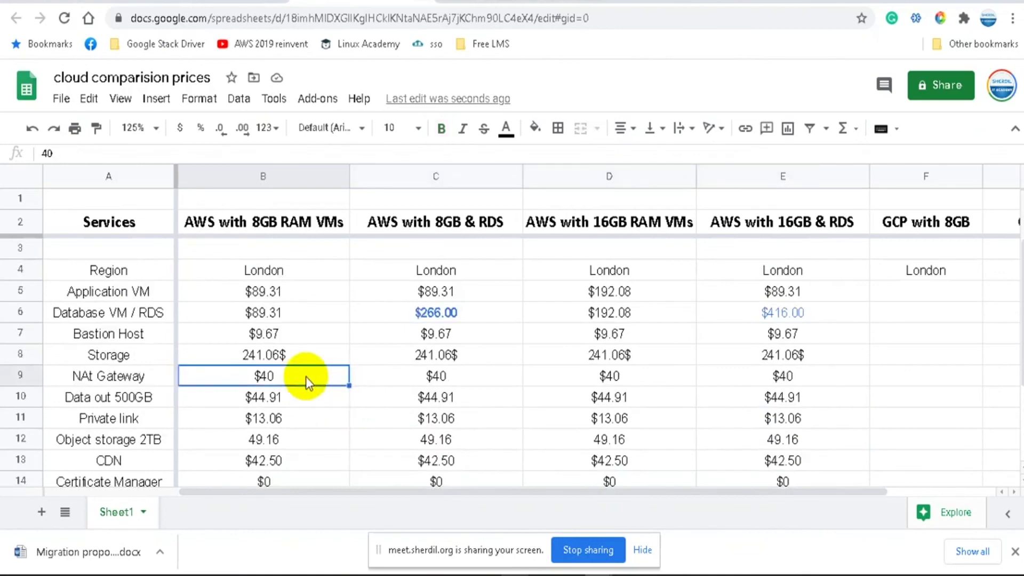
click(292, 299)
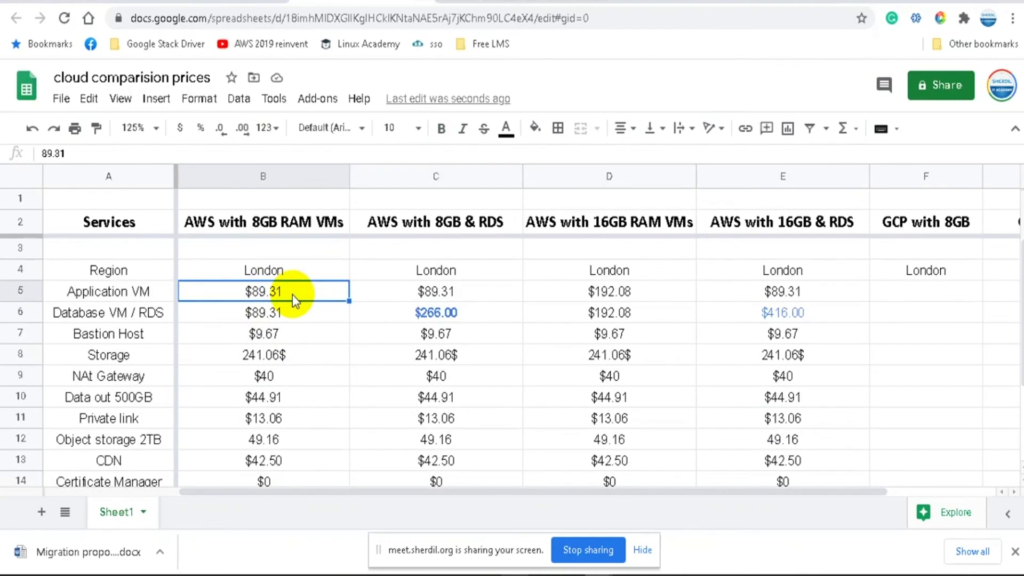
click(344, 352)
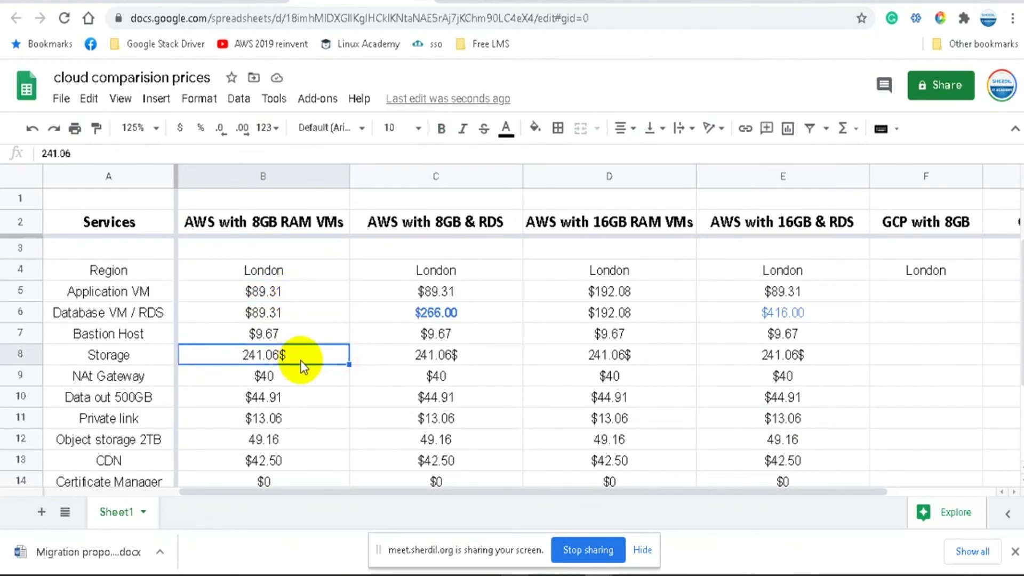
click(420, 359)
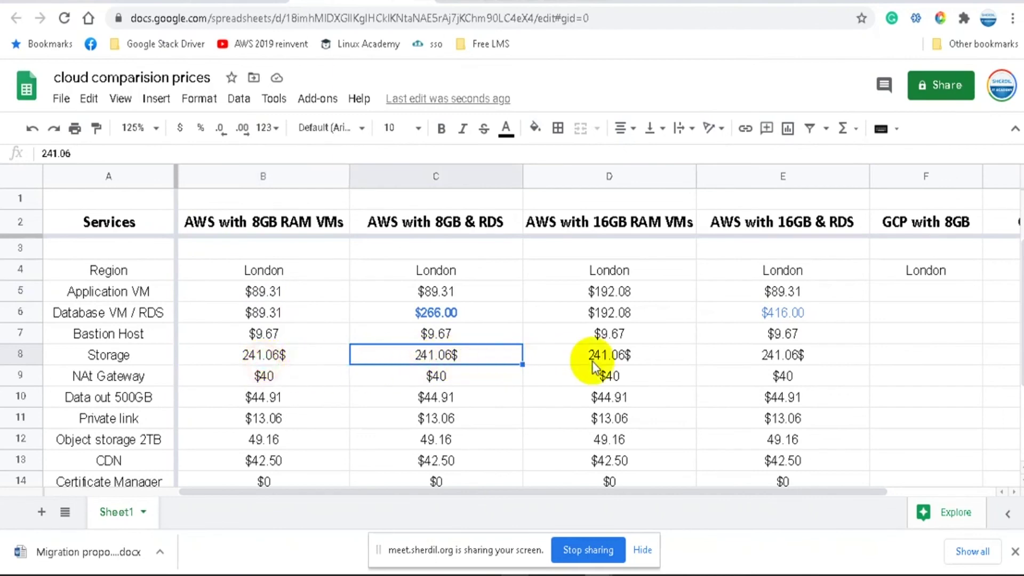
drag(592, 361, 304, 368)
click(150, 359)
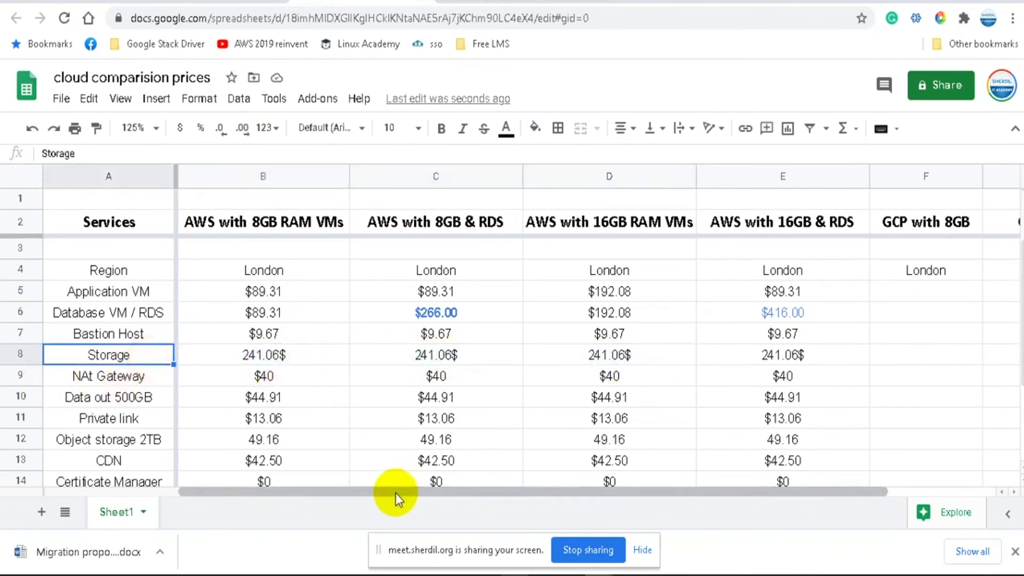
drag(396, 492, 304, 490)
click(140, 348)
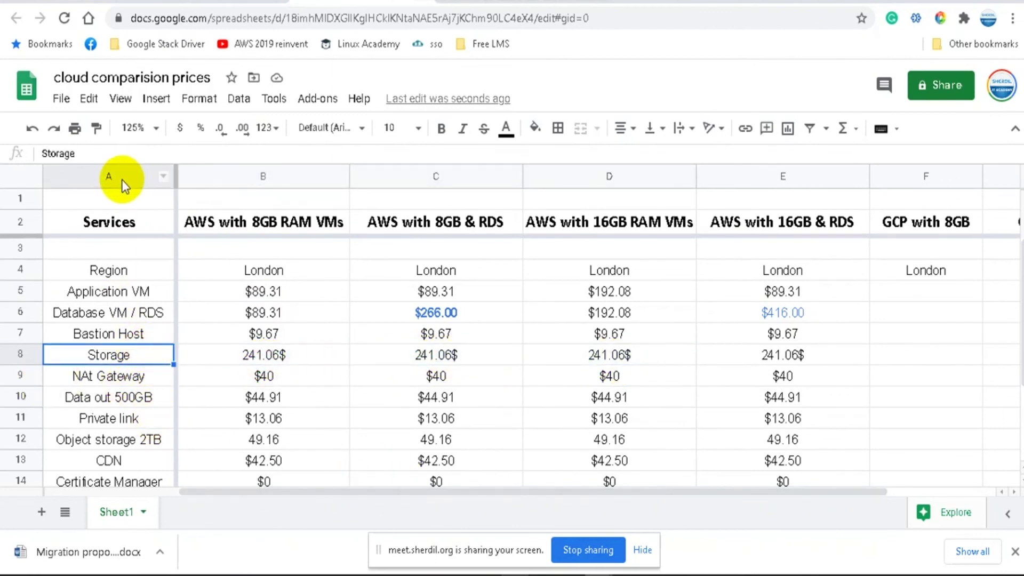
click(119, 180)
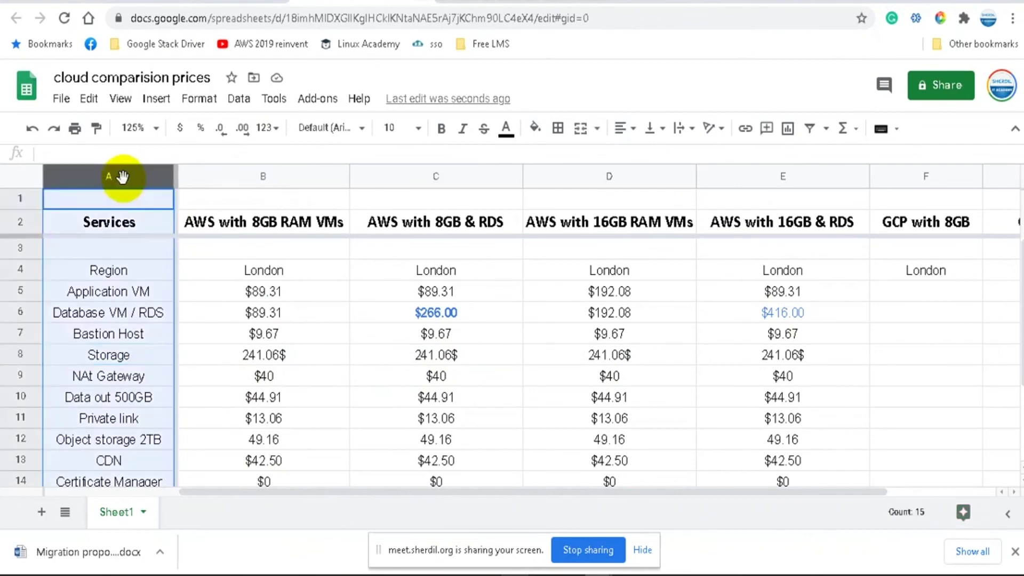
Step: Switch to the AWS monthly calculator and check the EBS volume sizes in the Amazon EC2 service
click(149, 352)
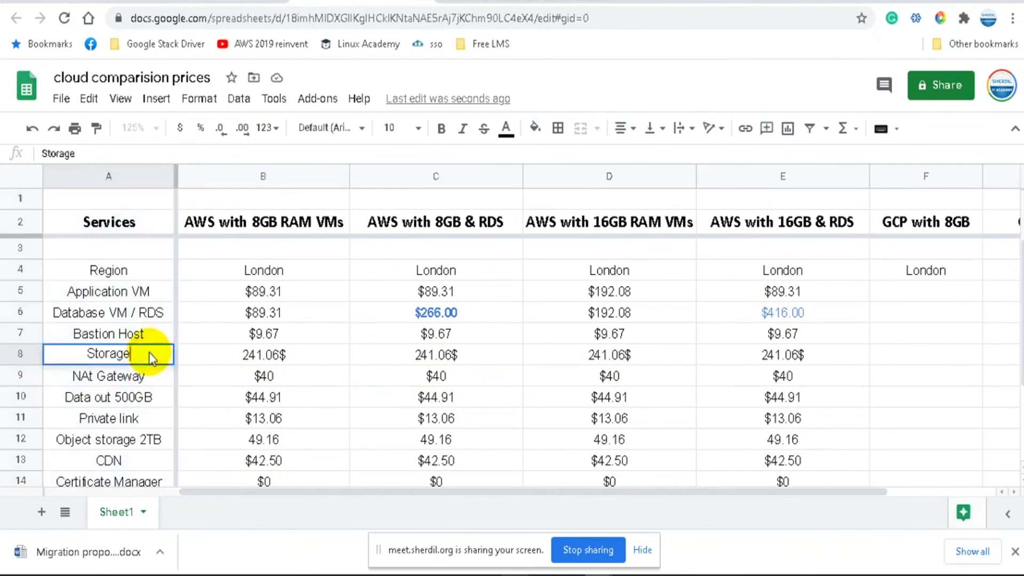
double_click(149, 352)
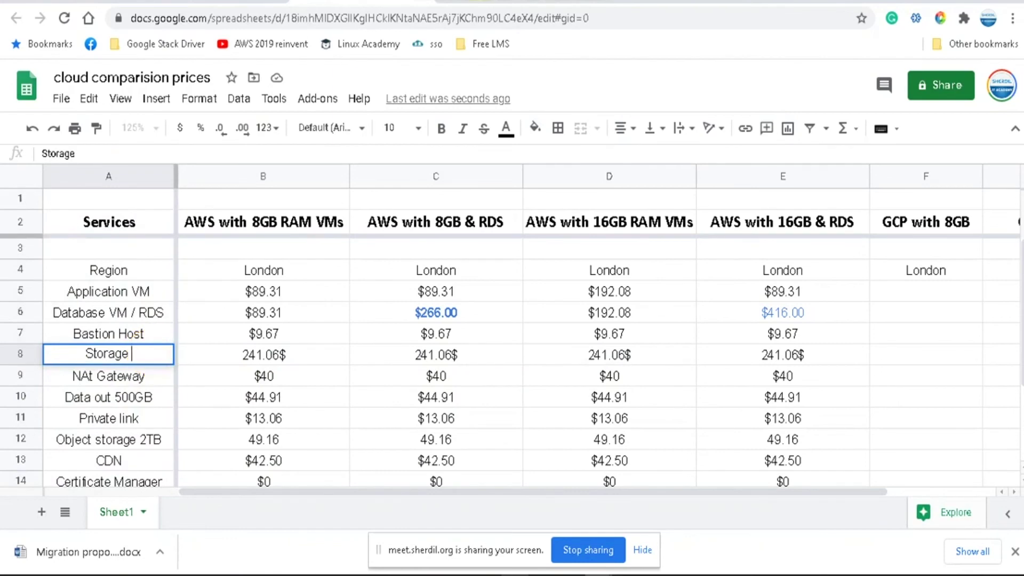
click(448, 1)
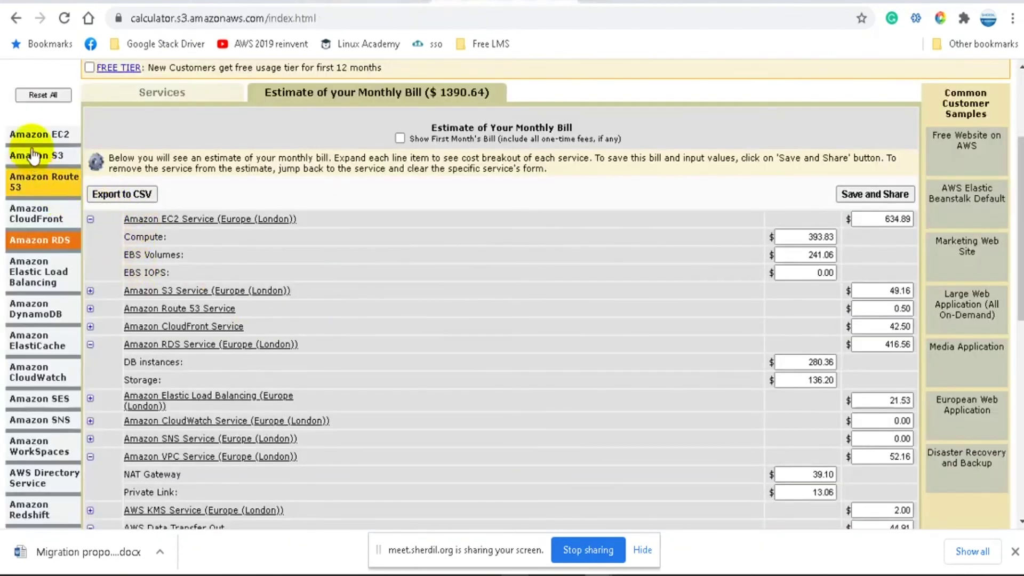
click(47, 142)
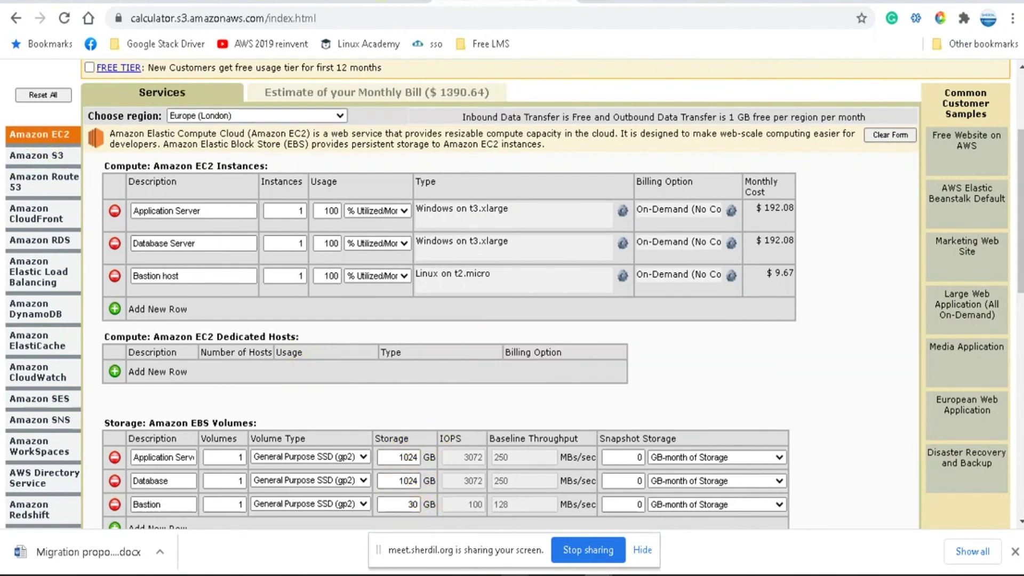
Step: Return to the price comparison sheet and change the Storage label in the Services column to "Storage = 2078GB"
key(ctrl+Tab)
double_click(142, 354)
text(=)
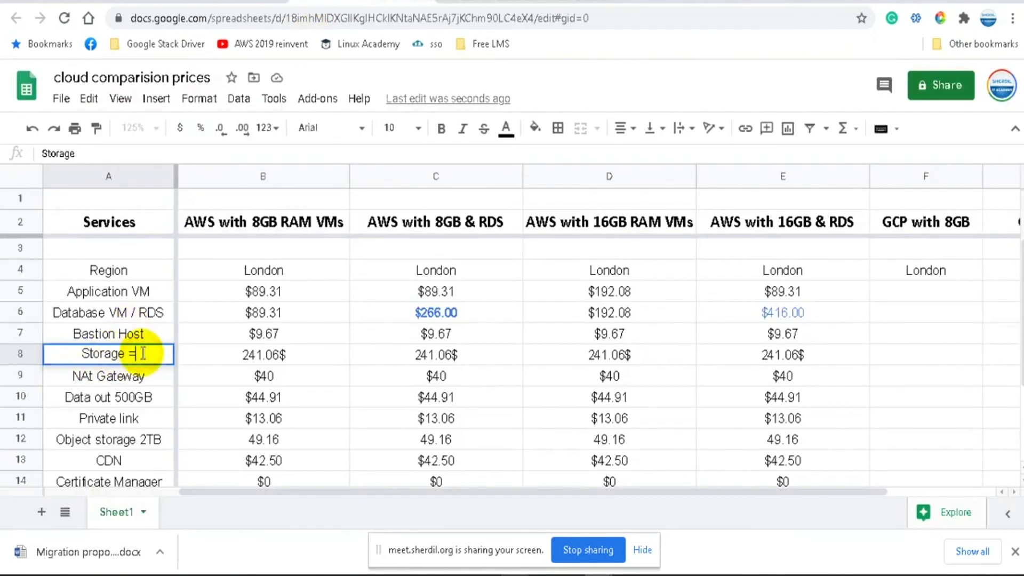
text( 2078G)
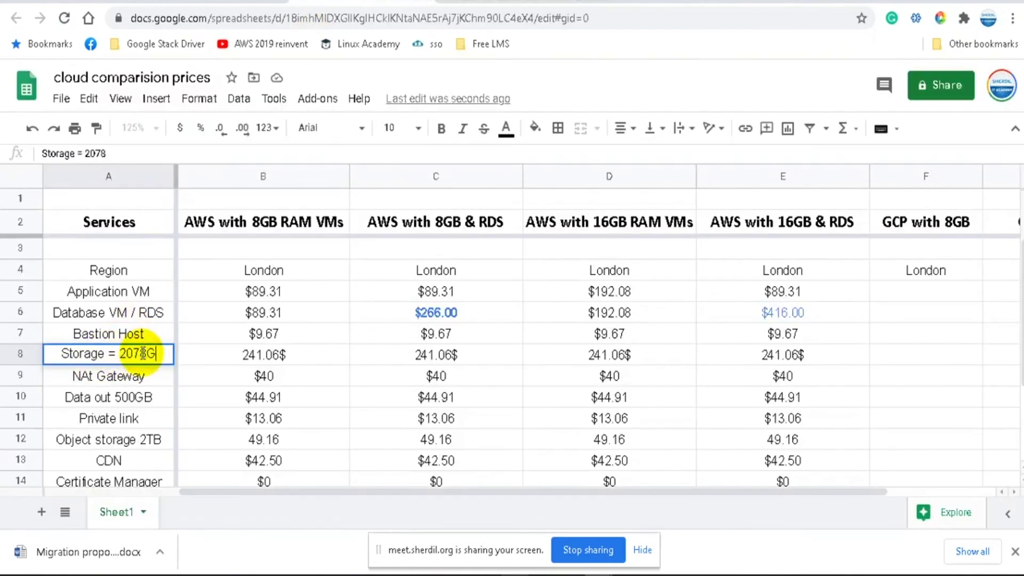
text(B)
click(214, 336)
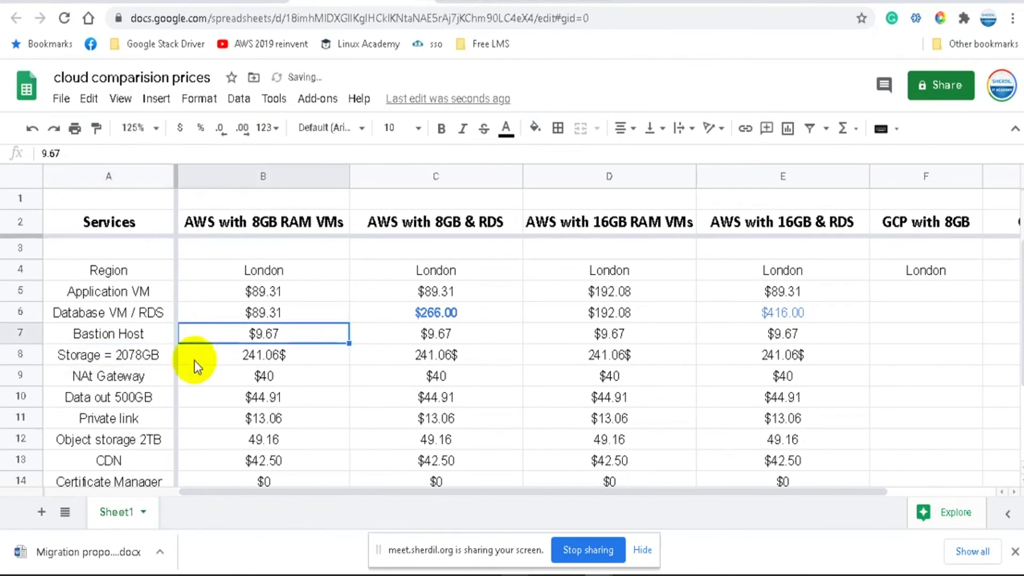
click(280, 383)
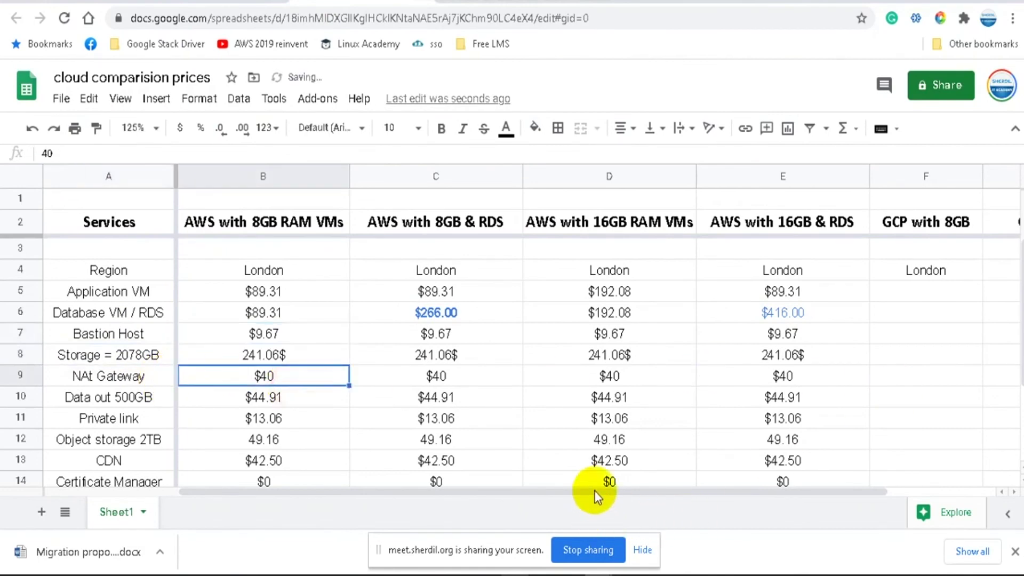
Step: Make the database RDS price for AWS with 16GB & RDS bold
drag(595, 497, 785, 490)
click(780, 373)
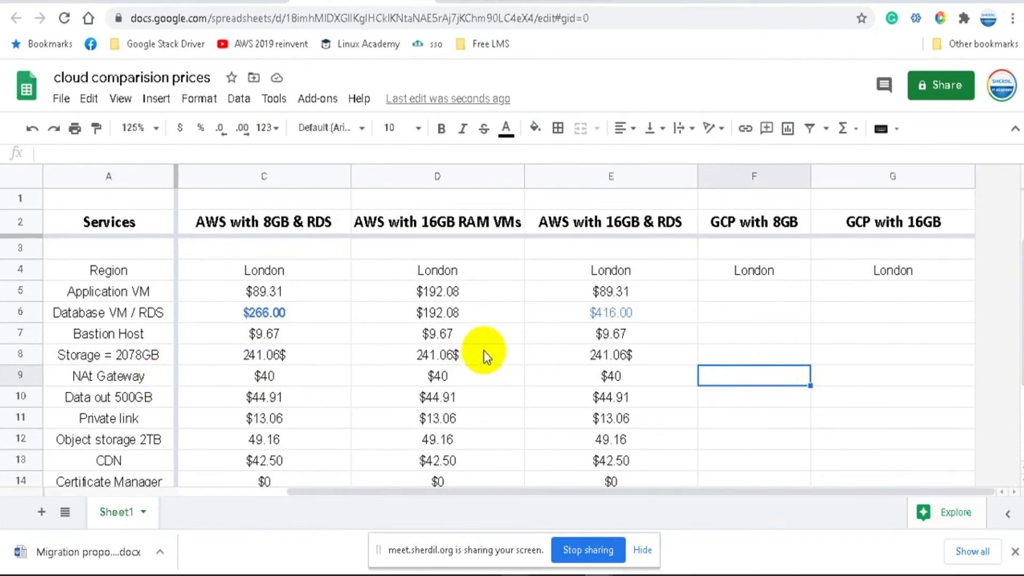
click(441, 314)
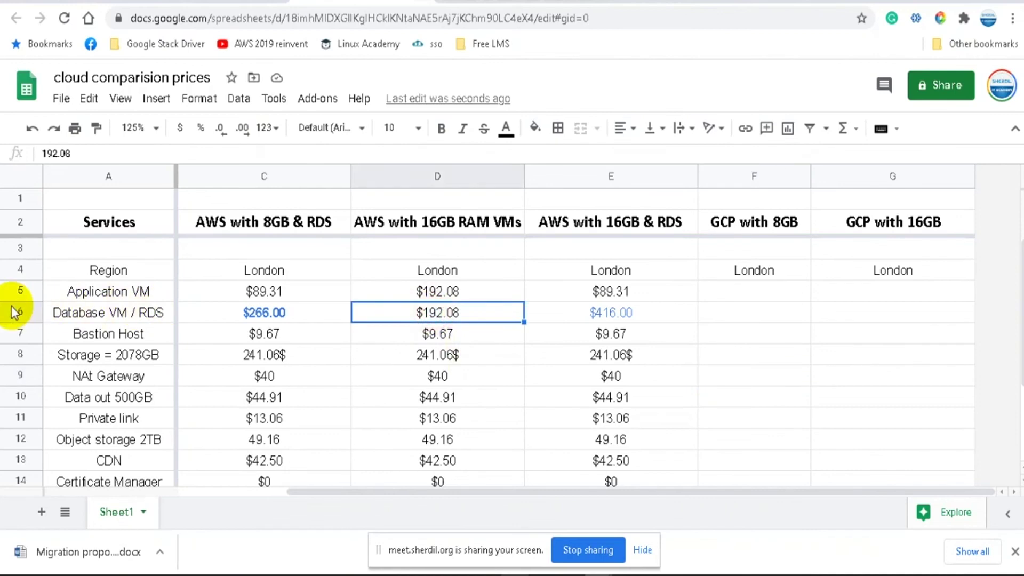
click(611, 316)
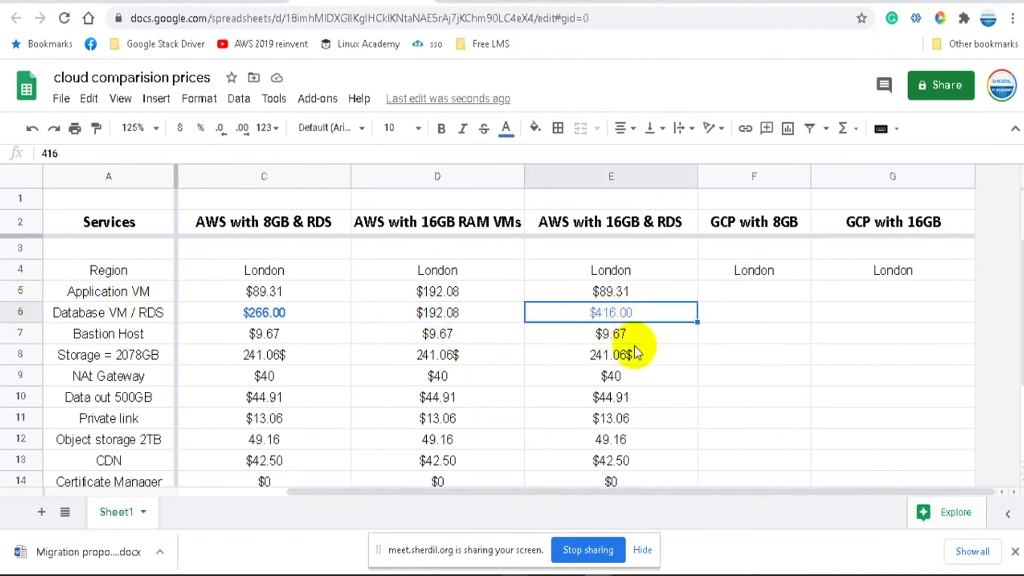
click(673, 372)
click(730, 307)
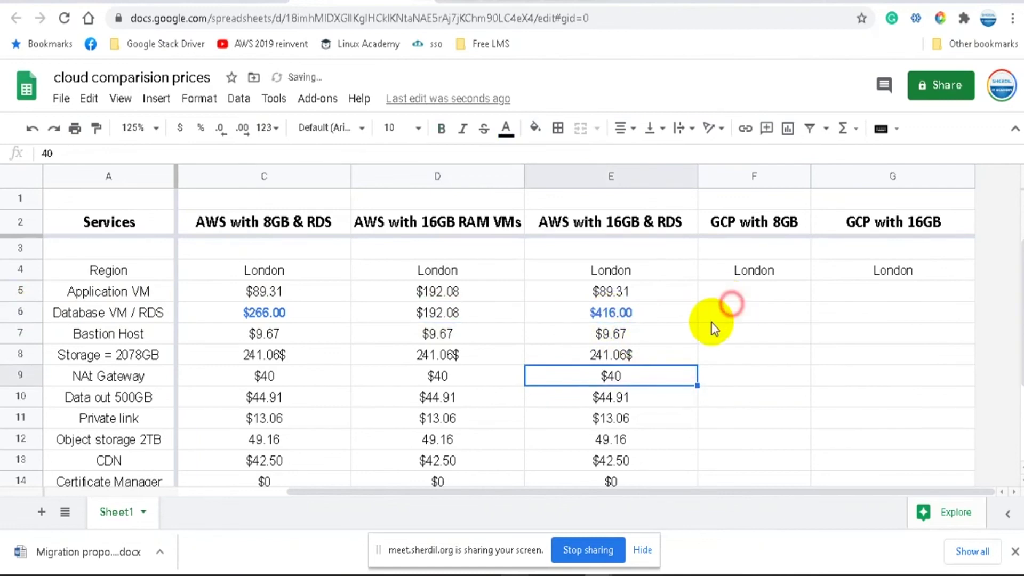
Step: Change the Private link label to "VPC Endpoint /Private link" and widen the Services column to fit it
click(145, 421)
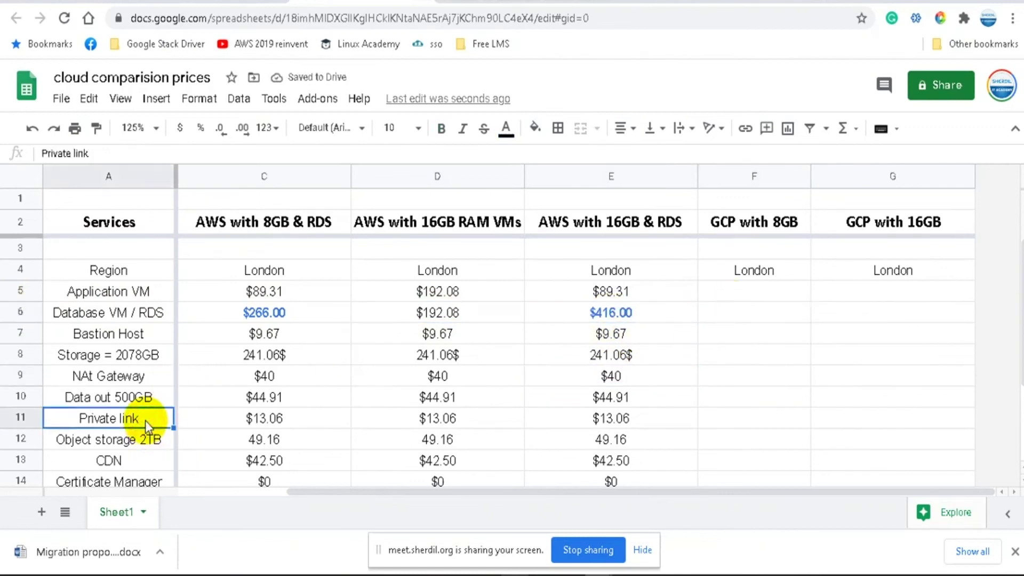
drag(338, 489, 250, 489)
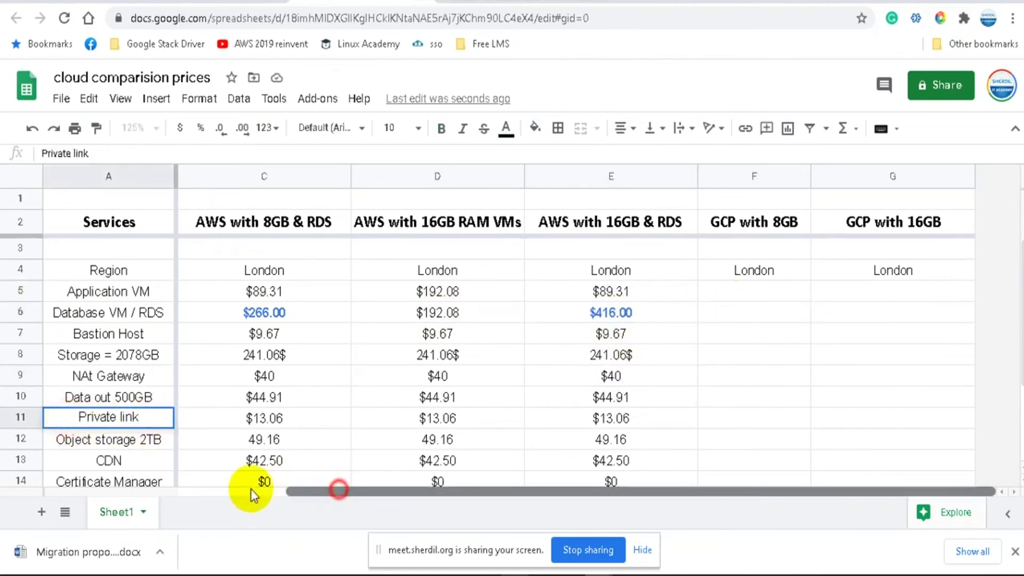
click(75, 418)
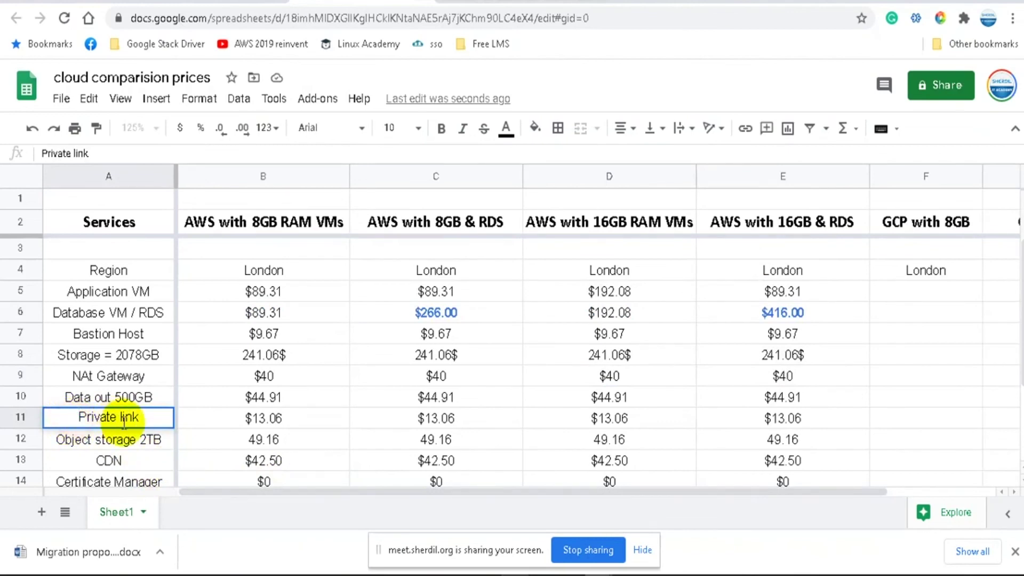
text(VPC Endpoint)
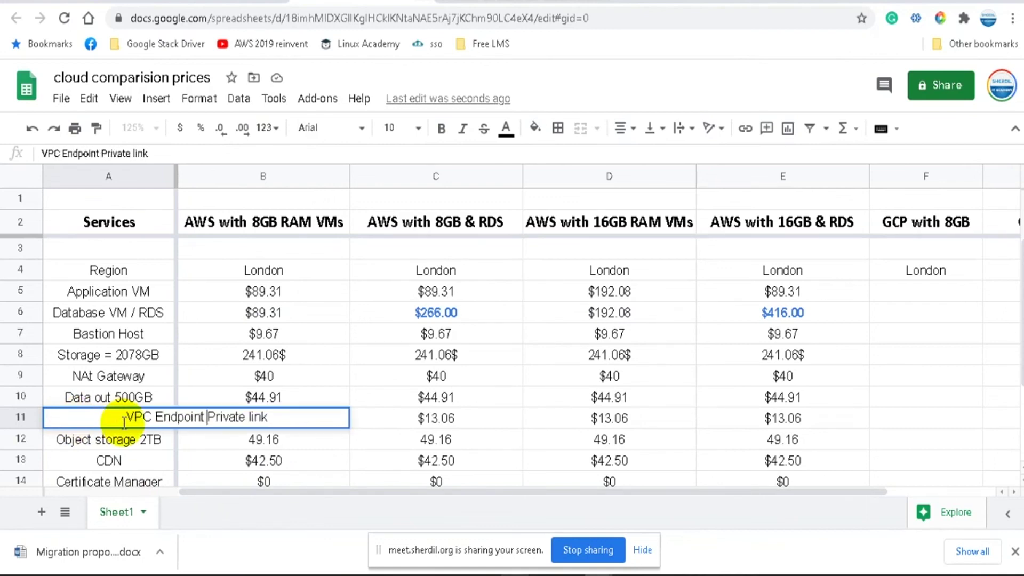
text( /)
key(Return)
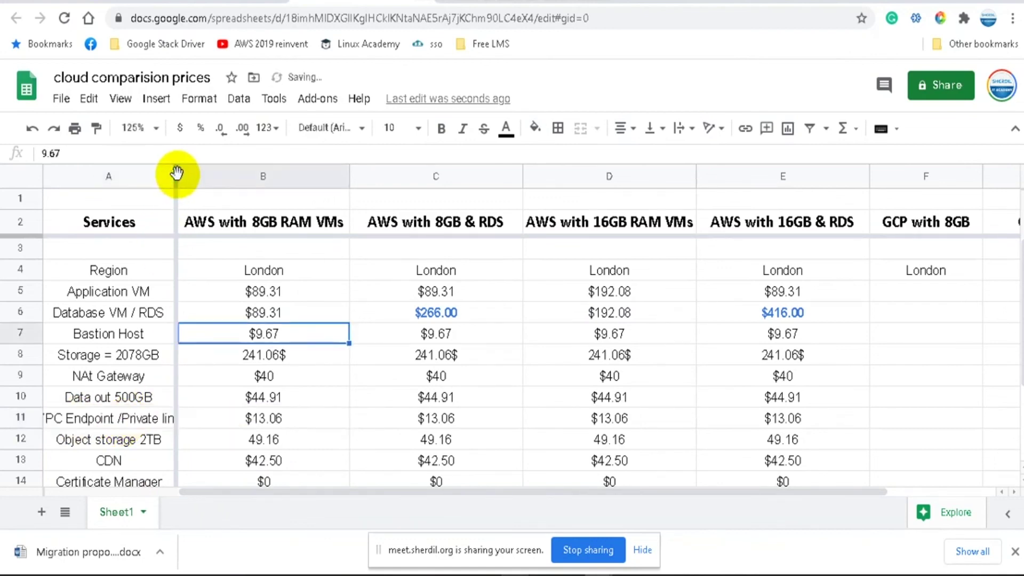
drag(173, 176, 207, 181)
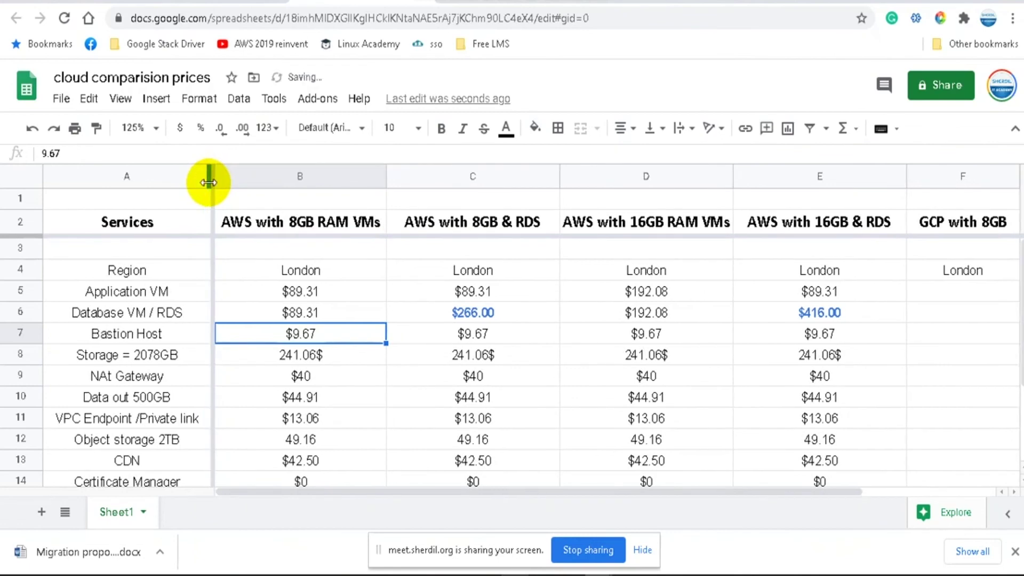
click(418, 404)
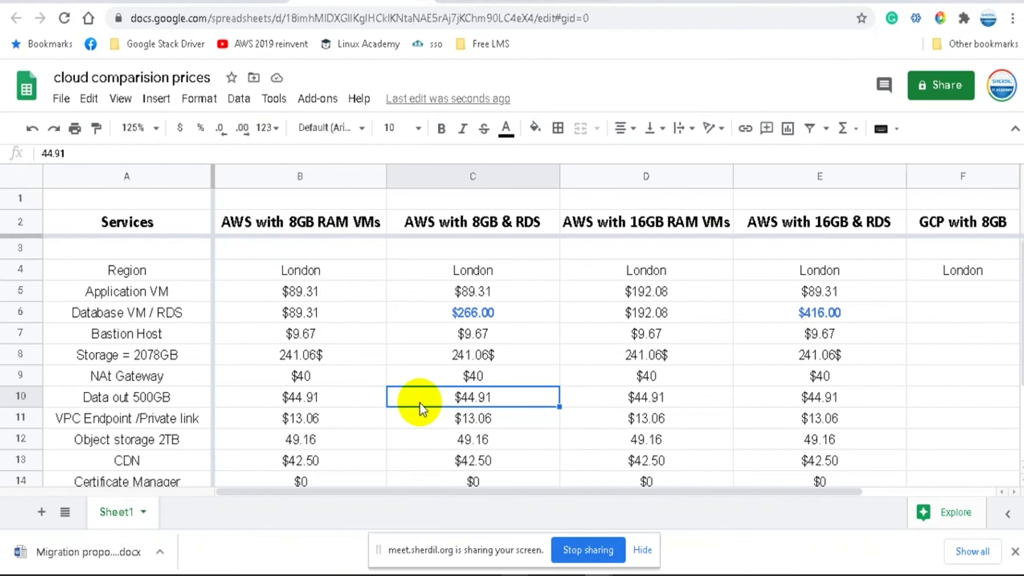
click(512, 322)
key(shift+Down)
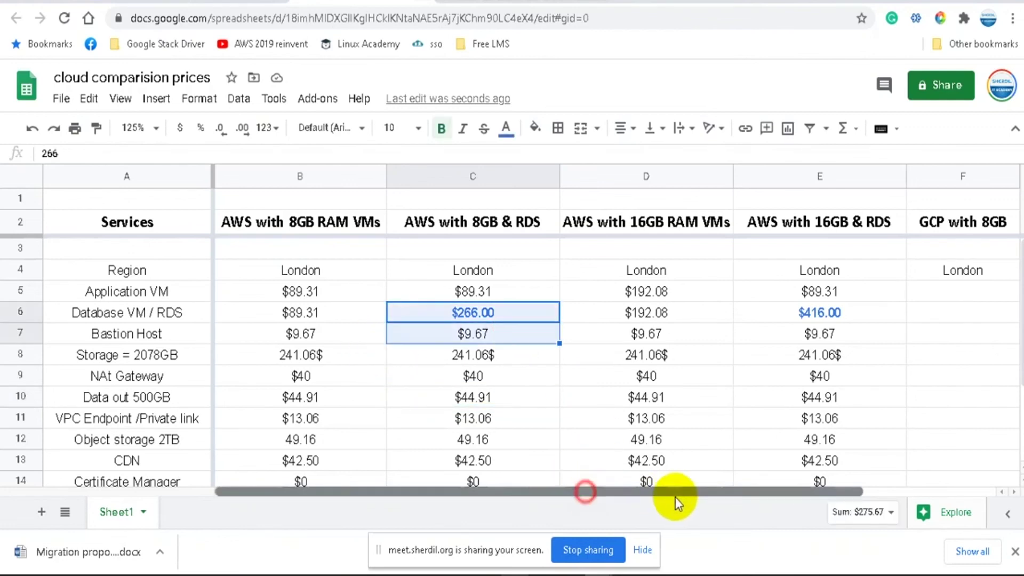
drag(675, 497, 683, 496)
click(770, 314)
Step: Look over the Google Cloud Pricing Calculator page, and switch to the Cloudcraft blueprint of the AWS project
click(661, 3)
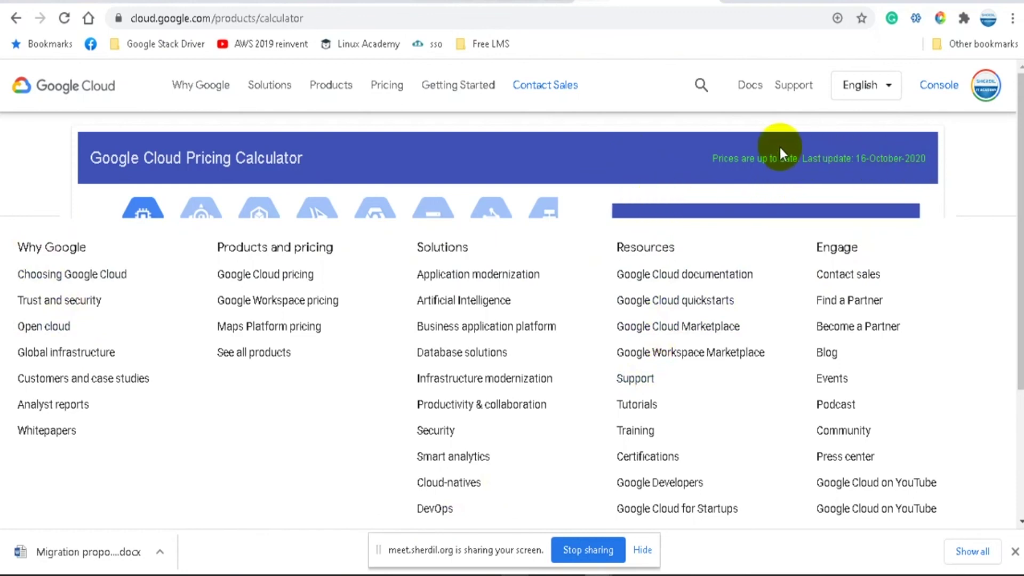
scroll(1008, 192, down, 4)
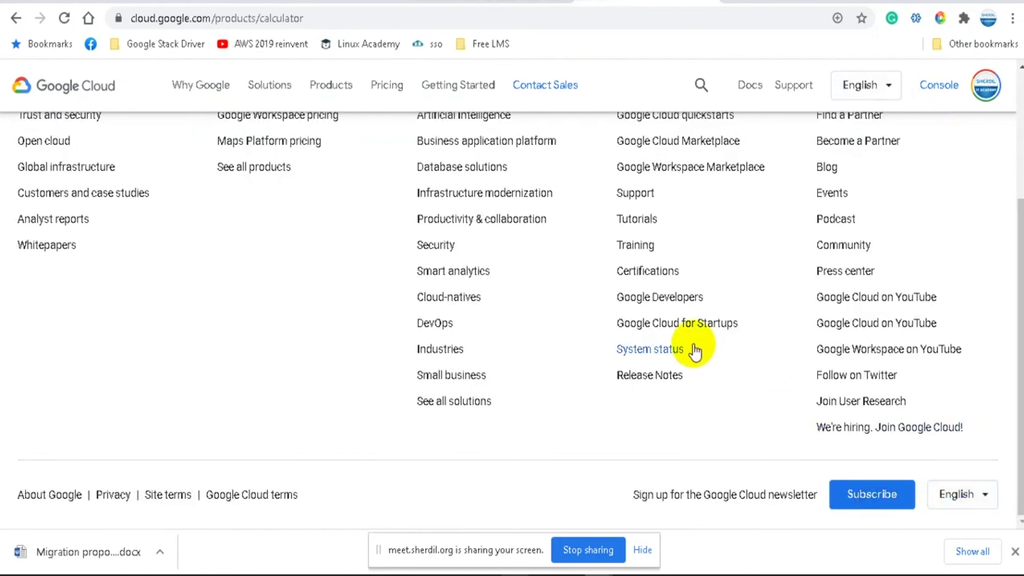
scroll(693, 350, up, 3)
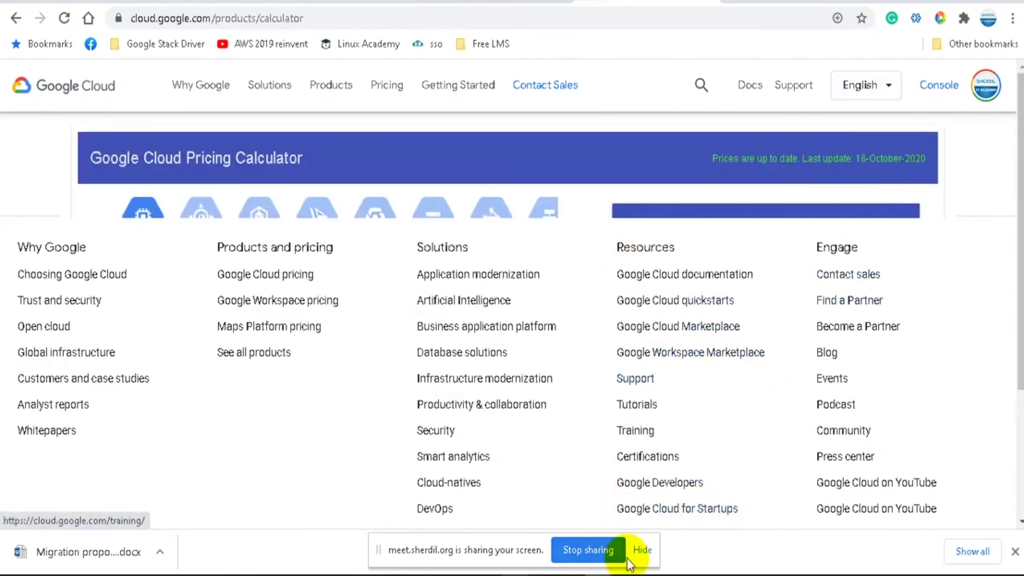
key(ctrl+Tab)
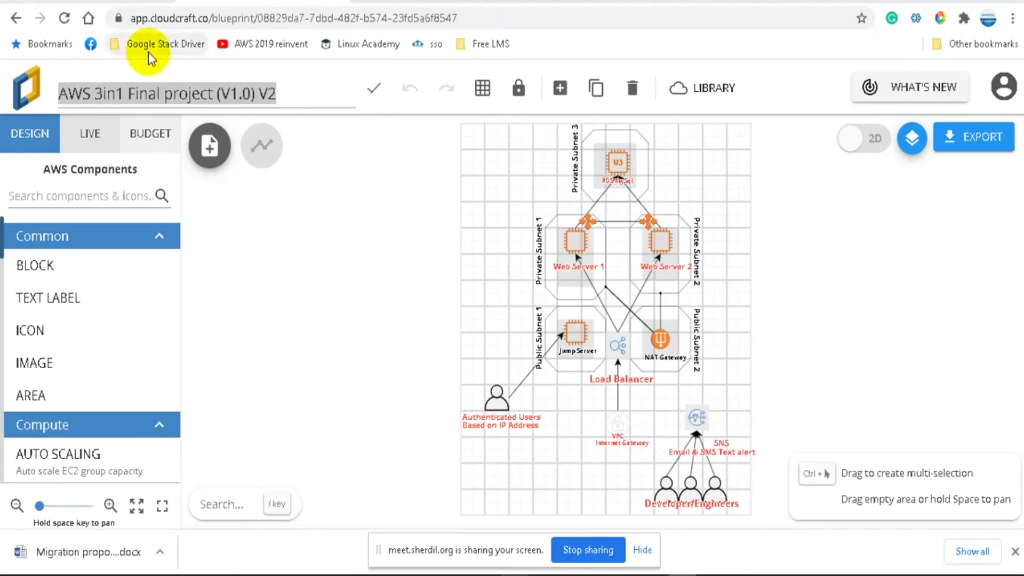
Step: Rename the current Cloudcraft blueprint to "1st Solution Pvt Limited"
drag(274, 91, 55, 85)
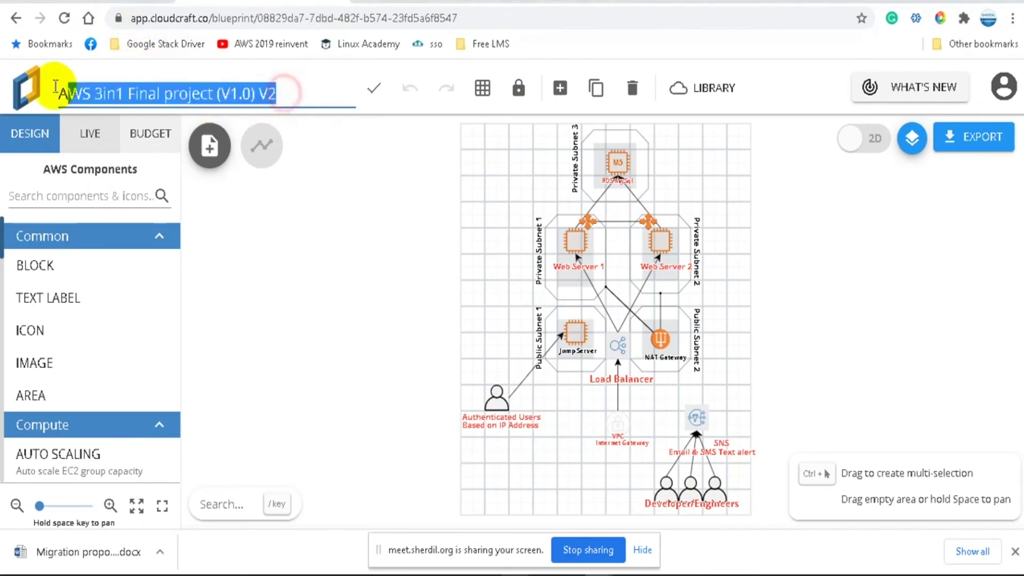
text(1st So)
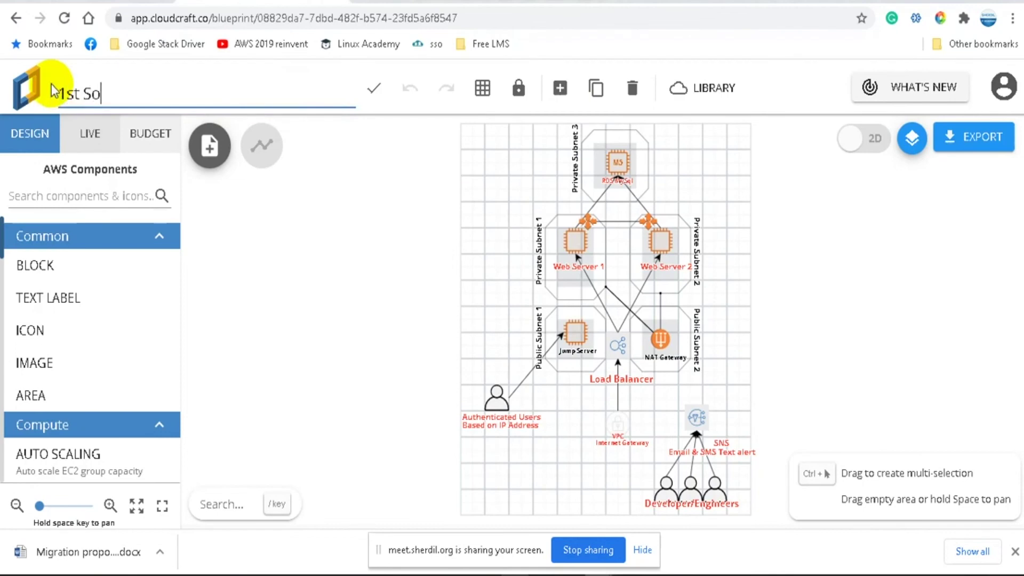
text(lution Pvt Limited)
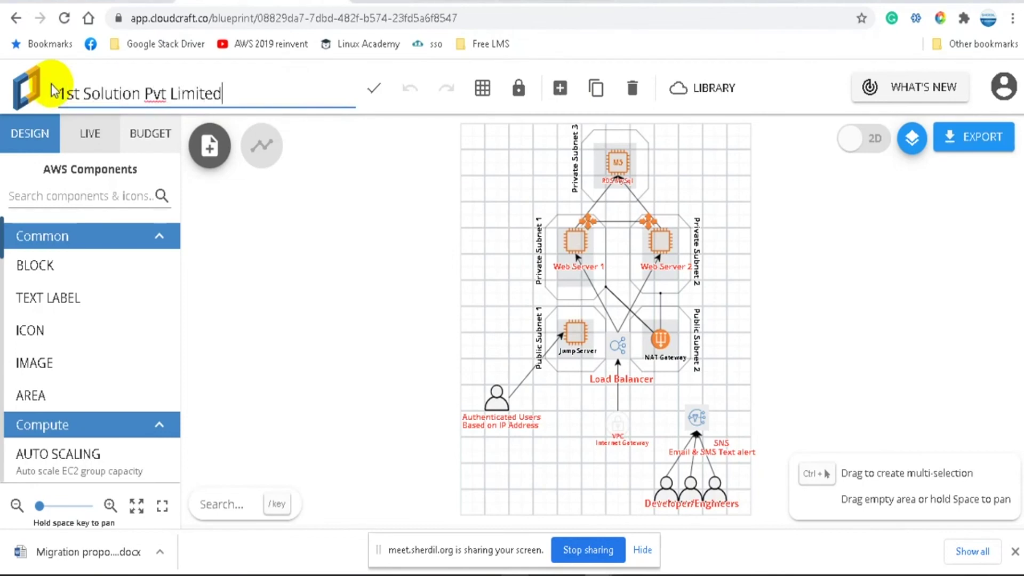
click(374, 89)
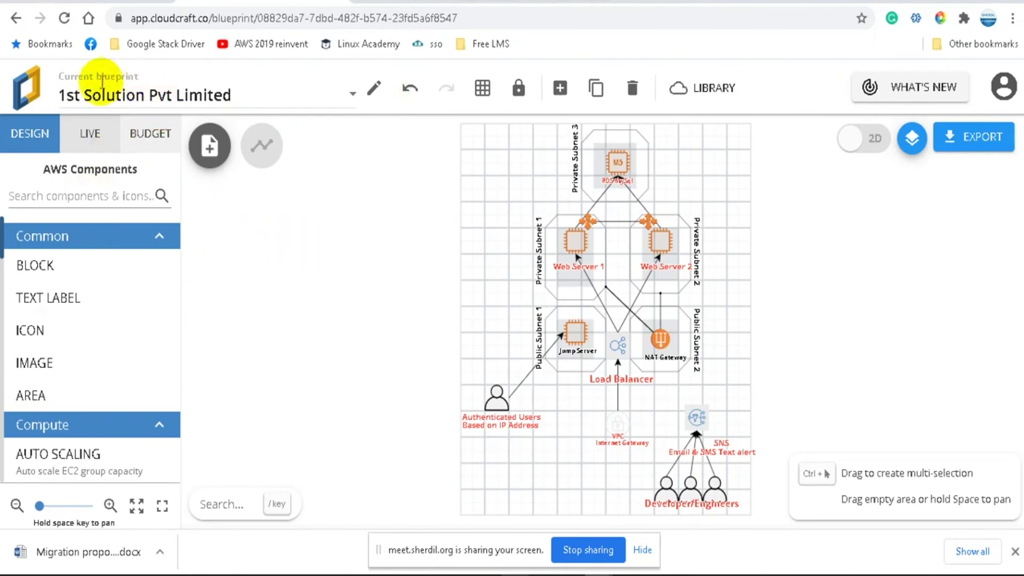
Step: Look through the open AWS and Google Cloud calculators, and check the Application VM and Database VM / RDS rows in the price comparison sheet
click(454, 3)
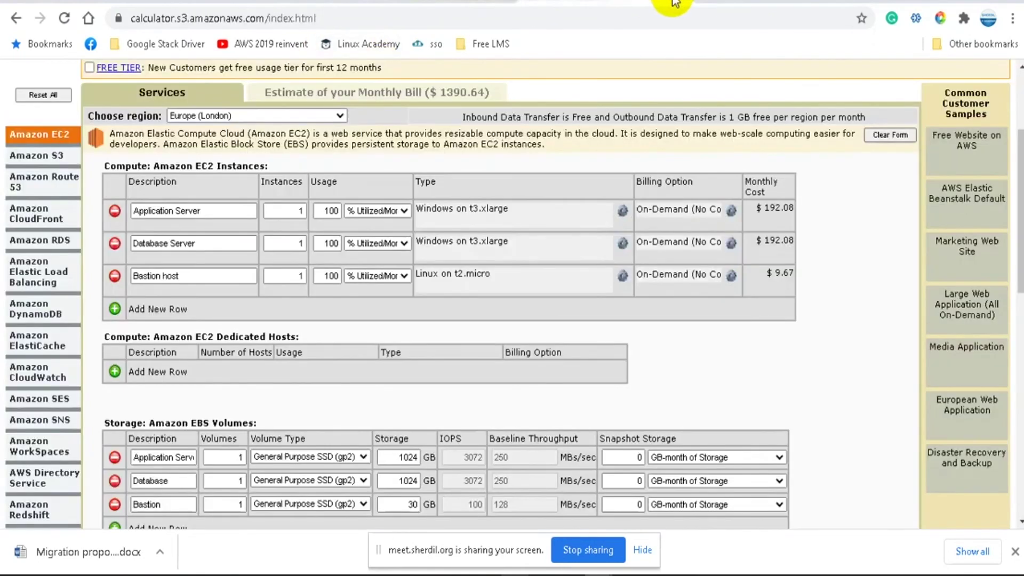
click(627, 4)
click(732, 3)
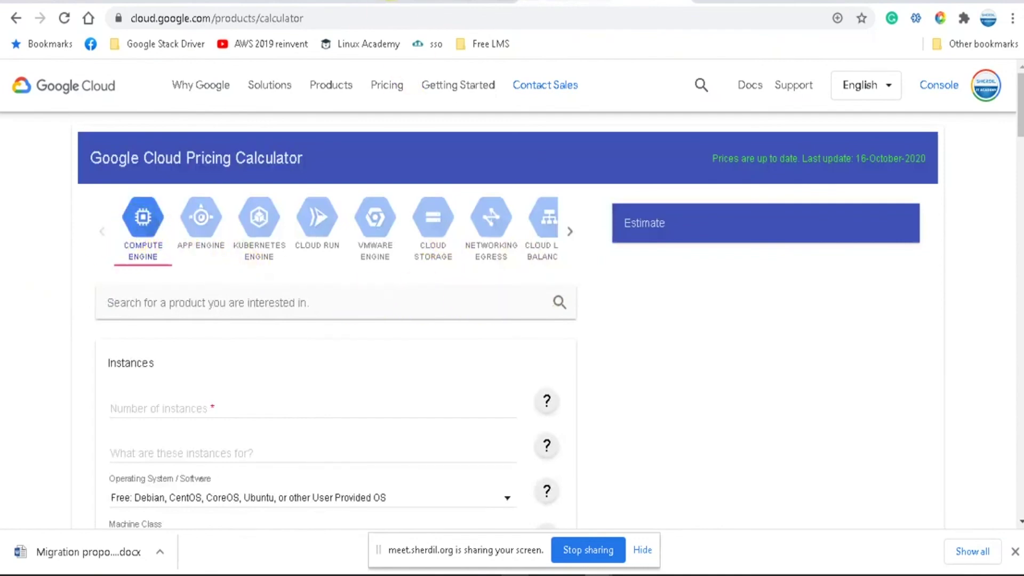
click(391, 3)
click(128, 269)
click(132, 295)
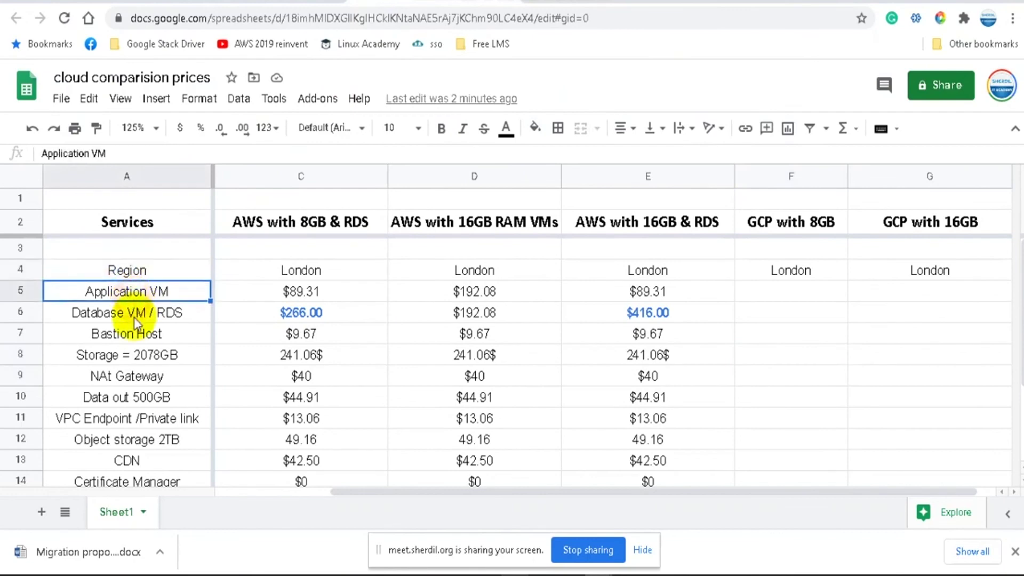
click(133, 318)
Step: Switch to the Google Cloud Pricing Calculator, set the number of Compute Engine instances to 2, and start entering what the instances are for
click(513, 3)
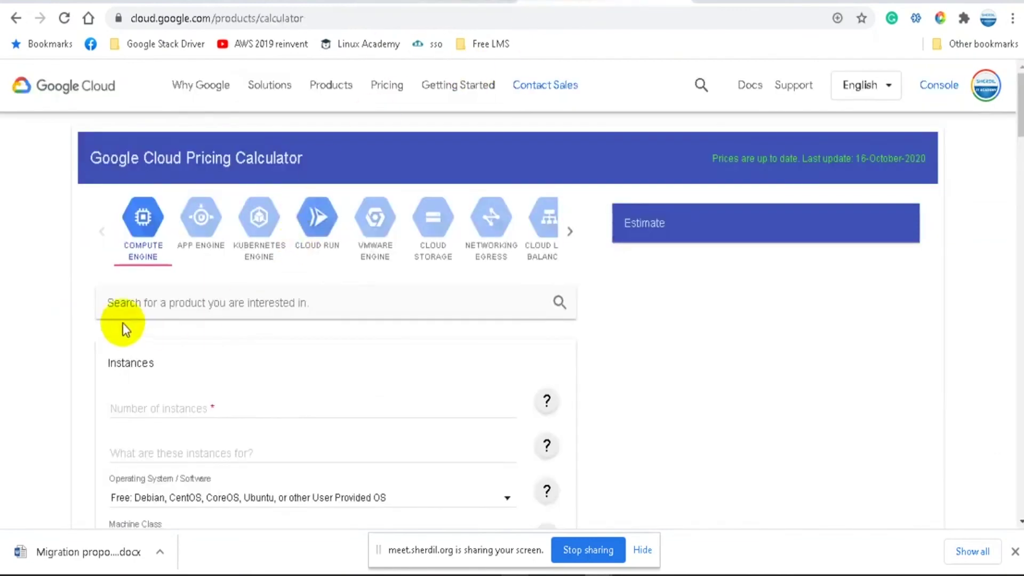
scroll(228, 327, down, 1)
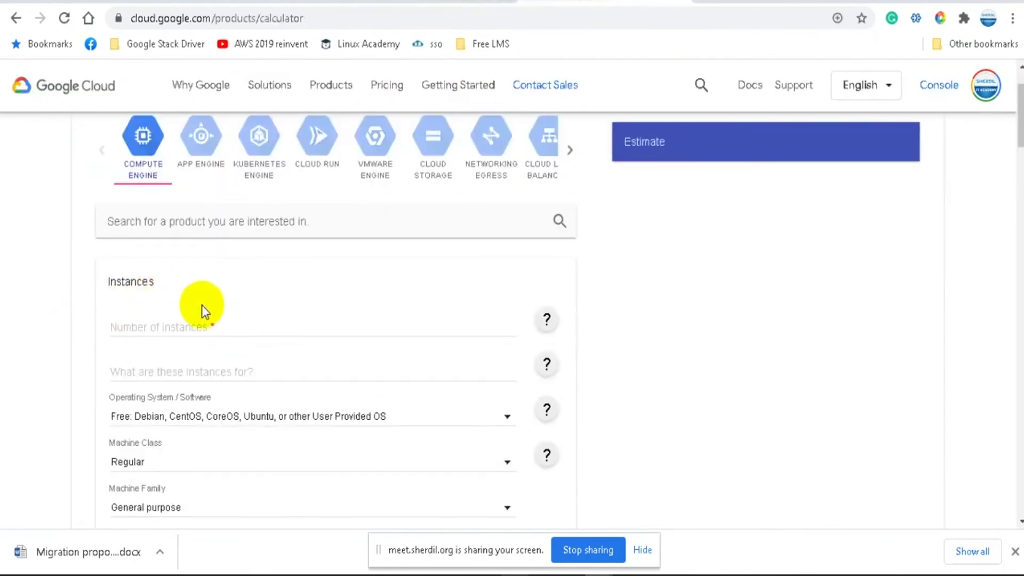
click(171, 327)
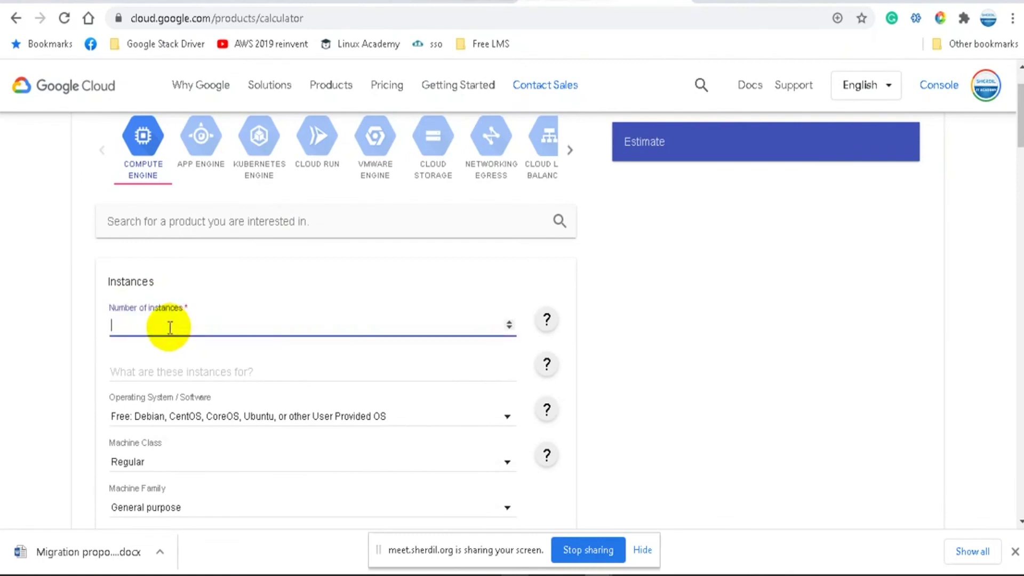
text(2)
scroll(47, 289, down, 2)
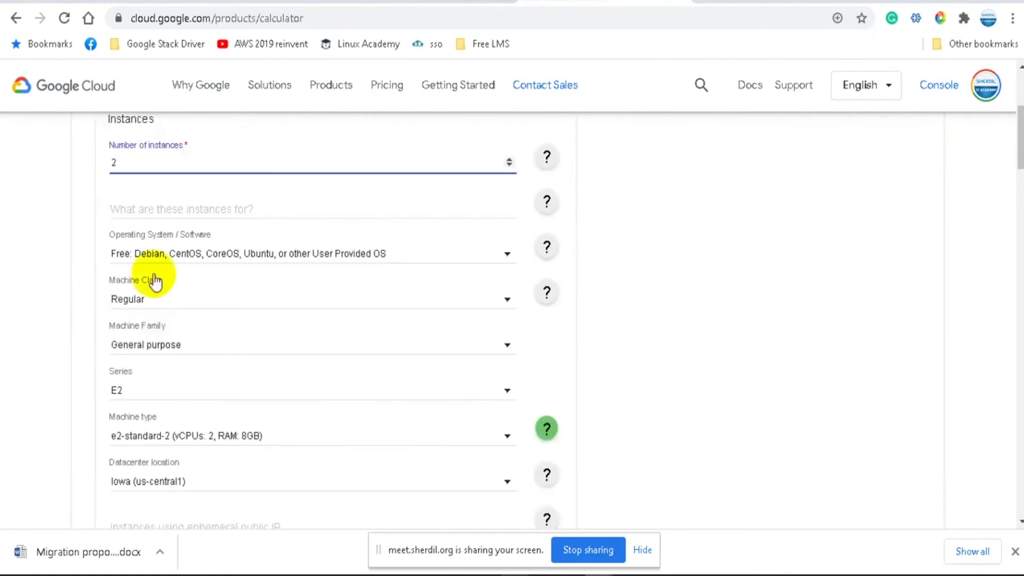
click(234, 203)
text(A)
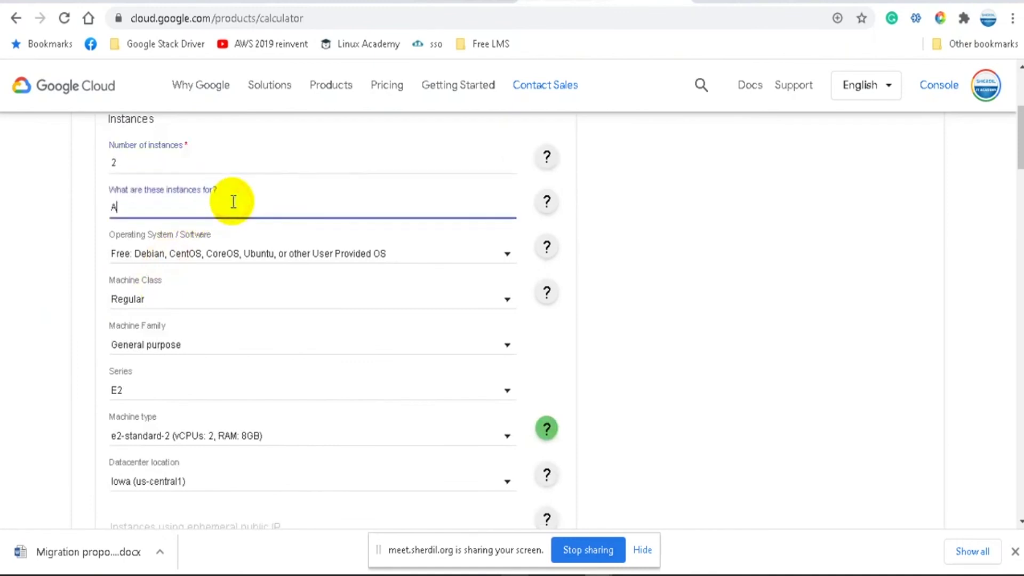
Step: Describe the instances as "Application & Database" and choose the paid Windows Server option as their operating system
text(pplication & Database)
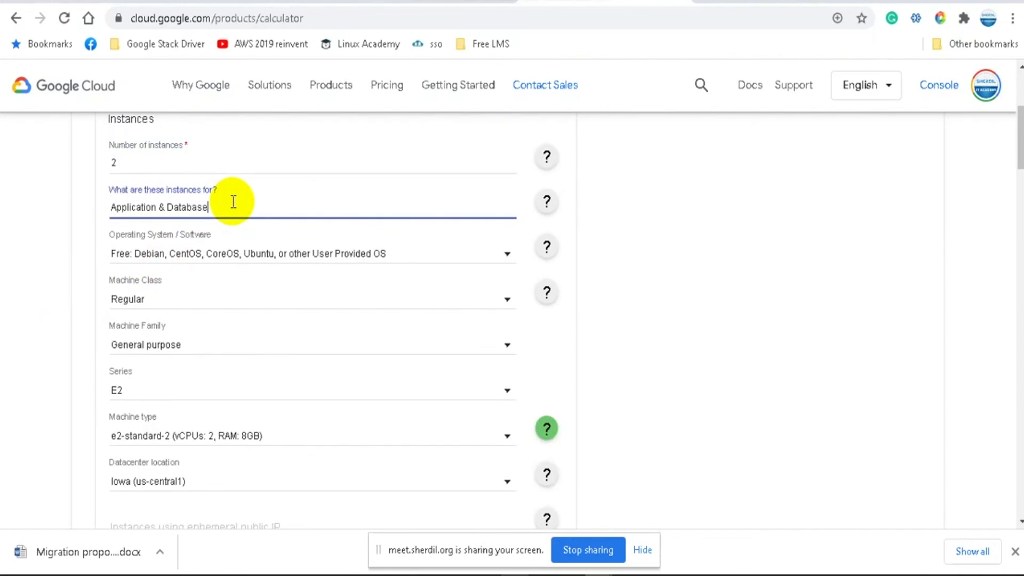
click(218, 260)
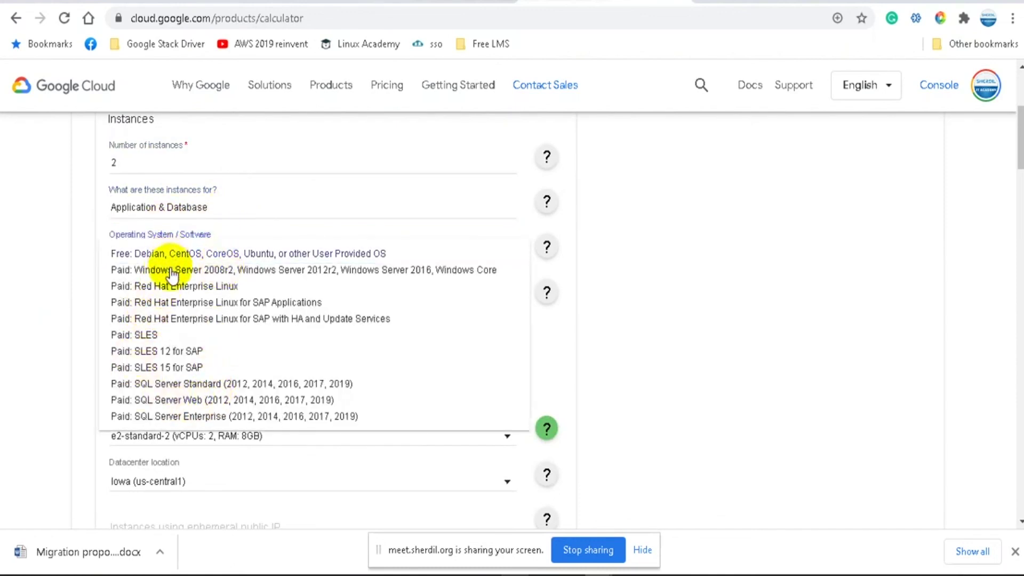
click(172, 271)
Step: Select Regular as the instances' machine class and General purpose as their machine family
click(153, 300)
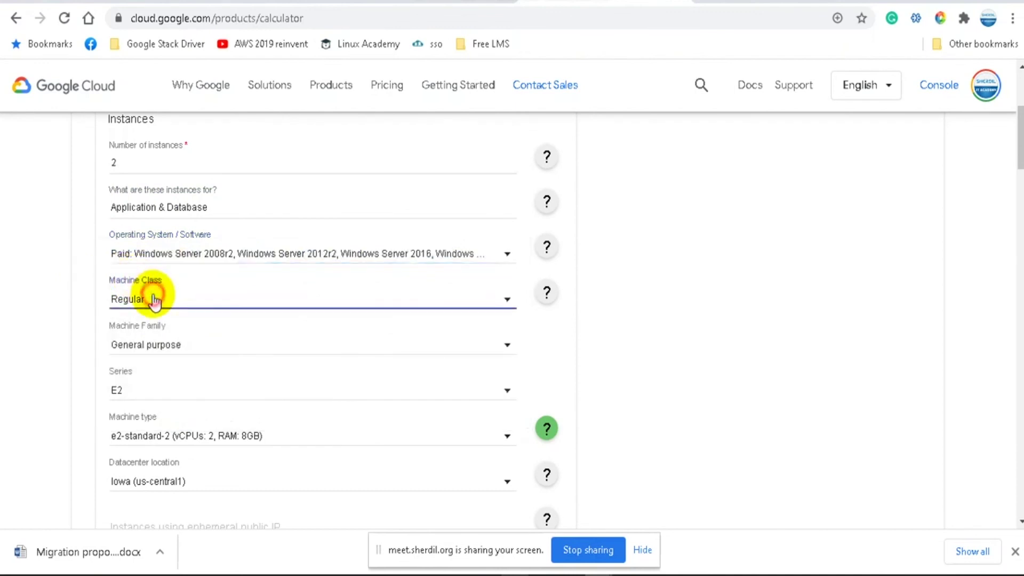
click(149, 297)
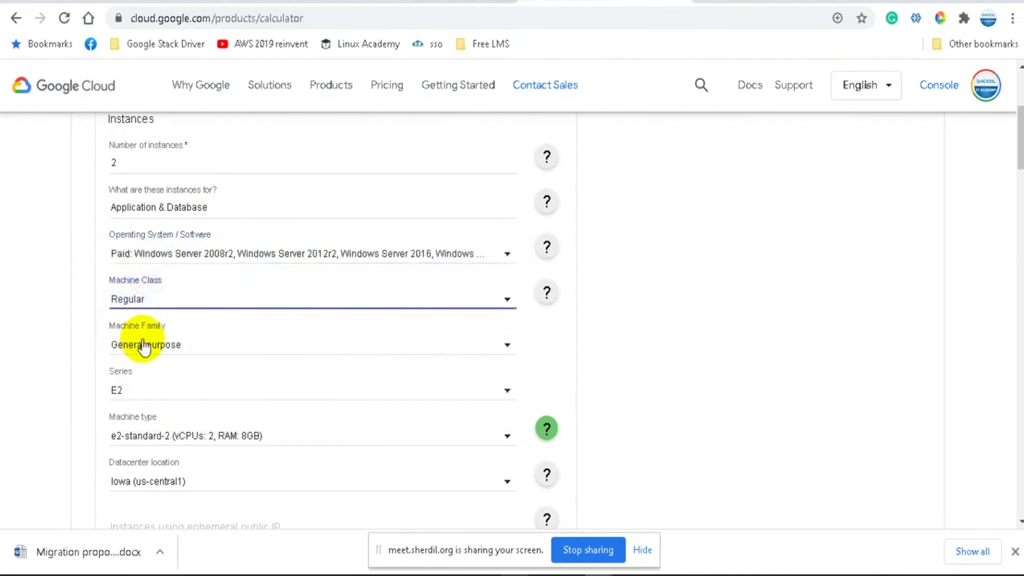
click(173, 352)
click(169, 347)
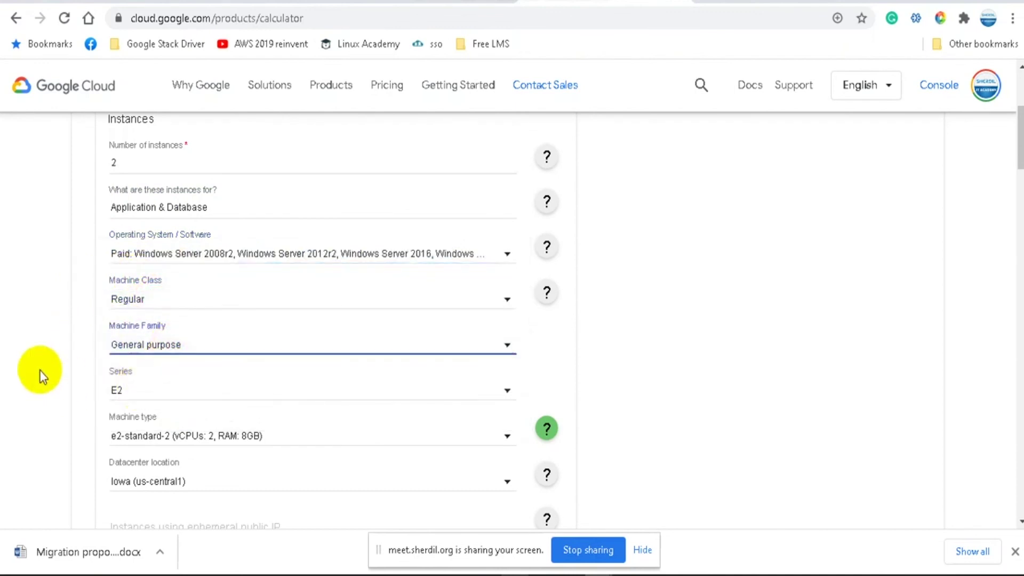
Step: Select the E2 series and the e2-standard-2 machine type with 2 vCPUs and 8GB RAM
scroll(106, 331, down, 2)
click(130, 312)
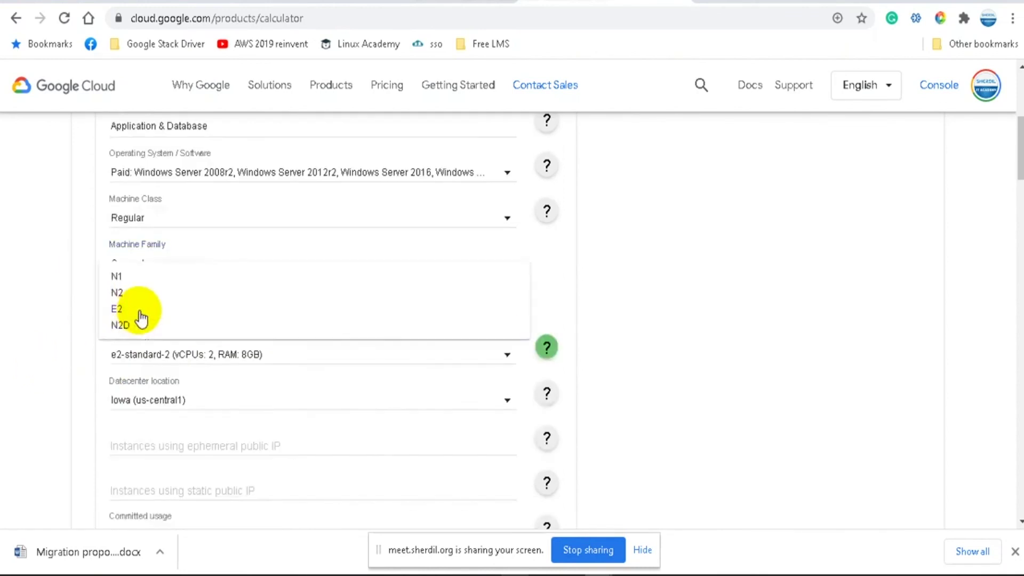
click(69, 314)
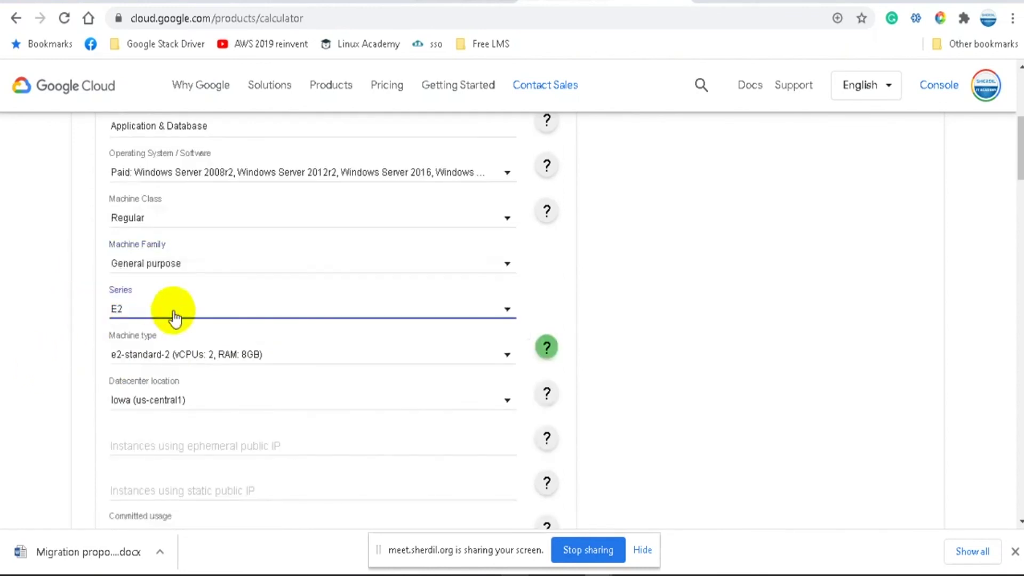
click(189, 358)
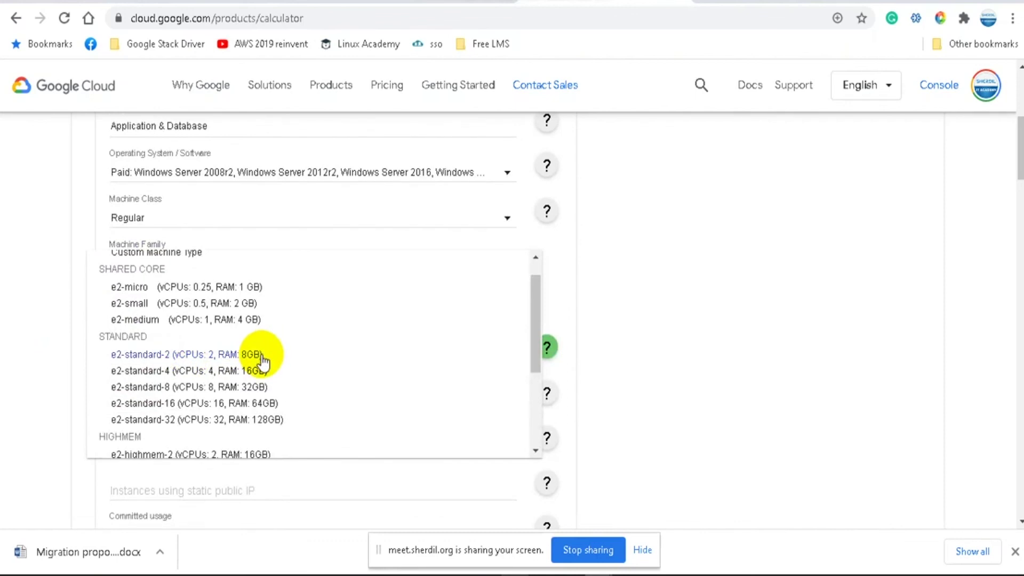
click(262, 357)
Step: Set the instances' datacenter location to London (europe-west2), leaving the ephemeral public IP count empty
scroll(155, 397, down, 2)
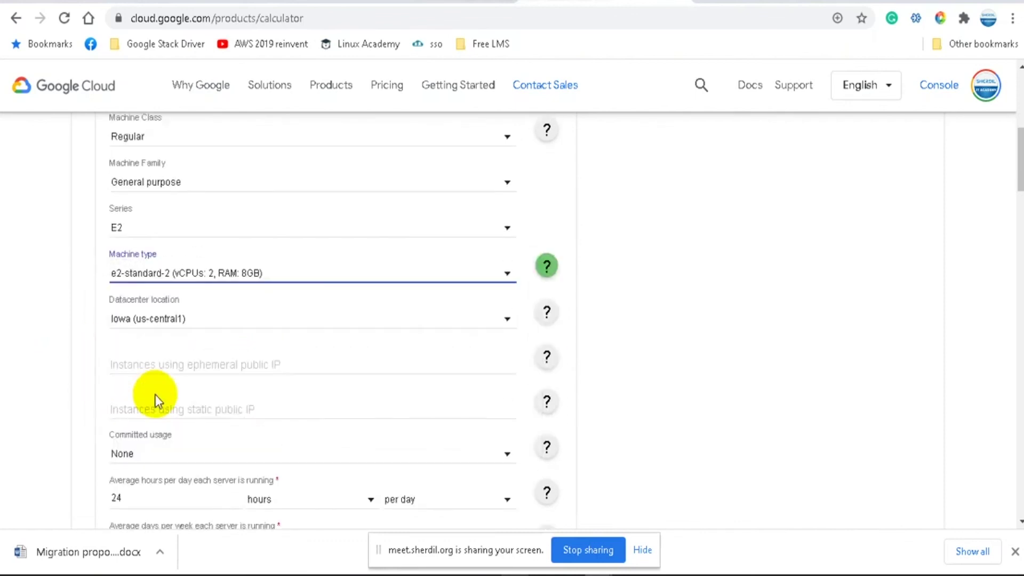
click(201, 319)
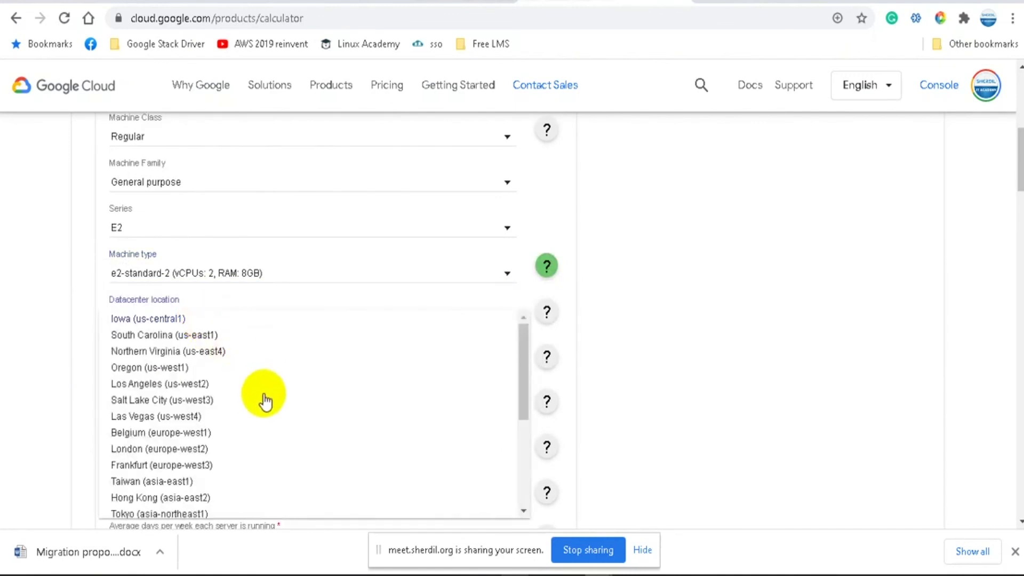
click(160, 449)
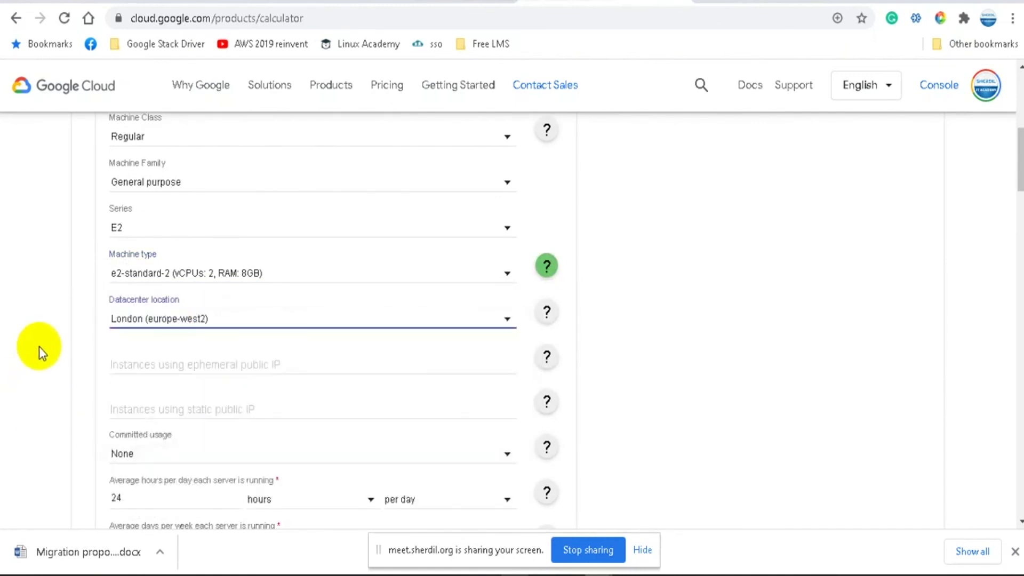
scroll(41, 346, down, 2)
click(212, 283)
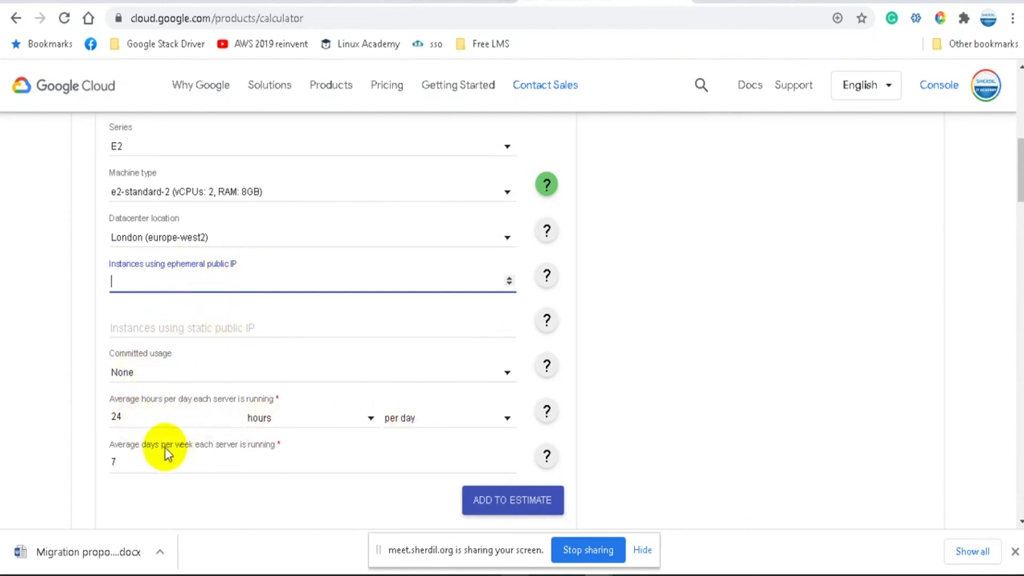
Step: Set the Persistent Disk location to London (europe-west2)
scroll(228, 297, down, 2)
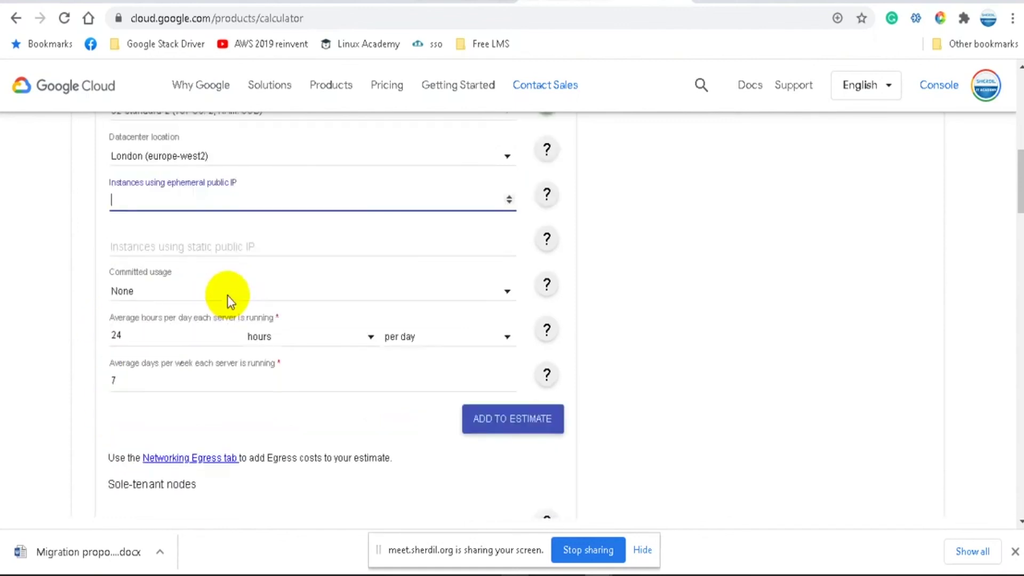
scroll(235, 302, down, 3)
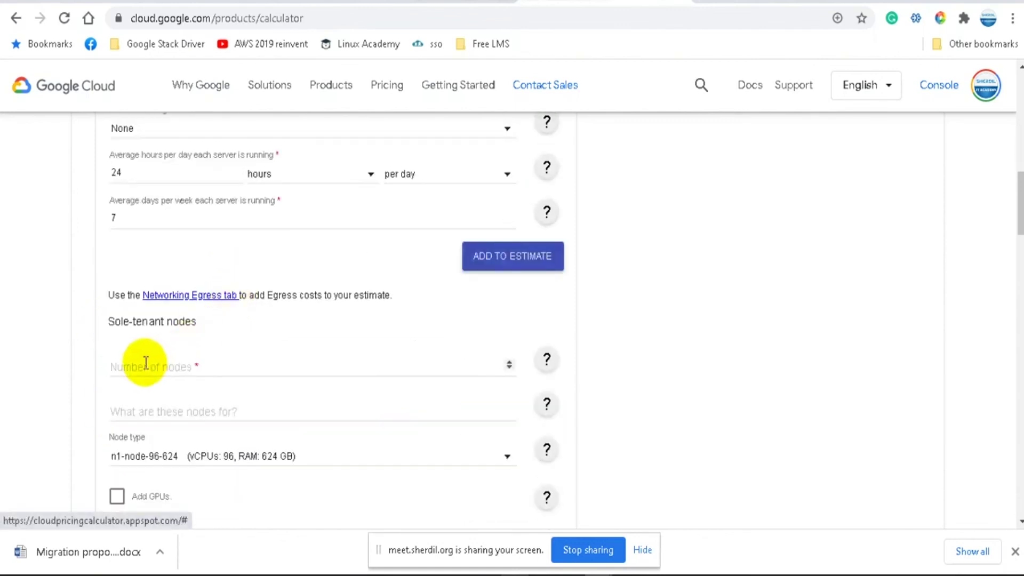
scroll(215, 354, down, 6)
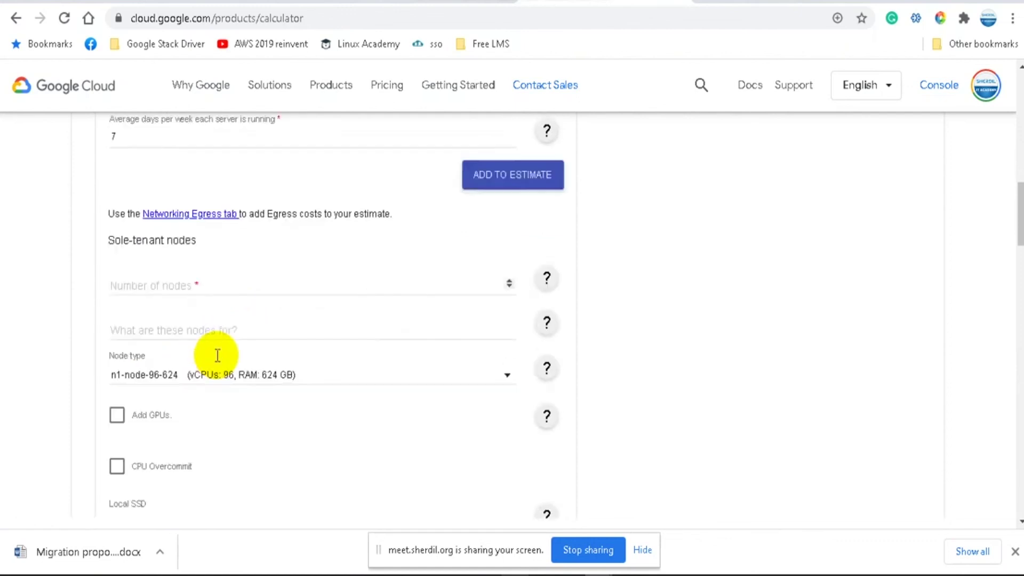
scroll(221, 341, down, 3)
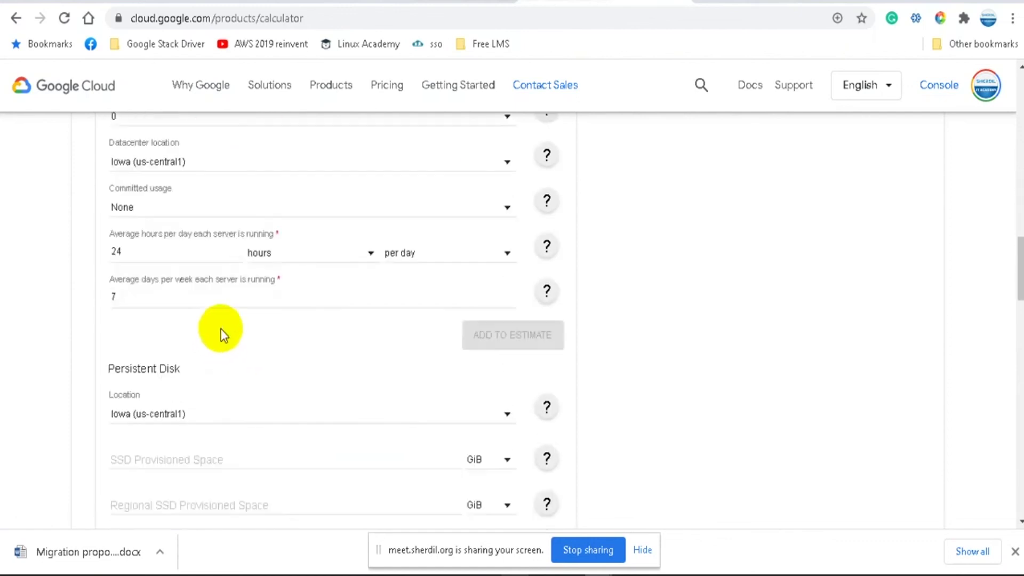
scroll(192, 288, down, 3)
click(165, 255)
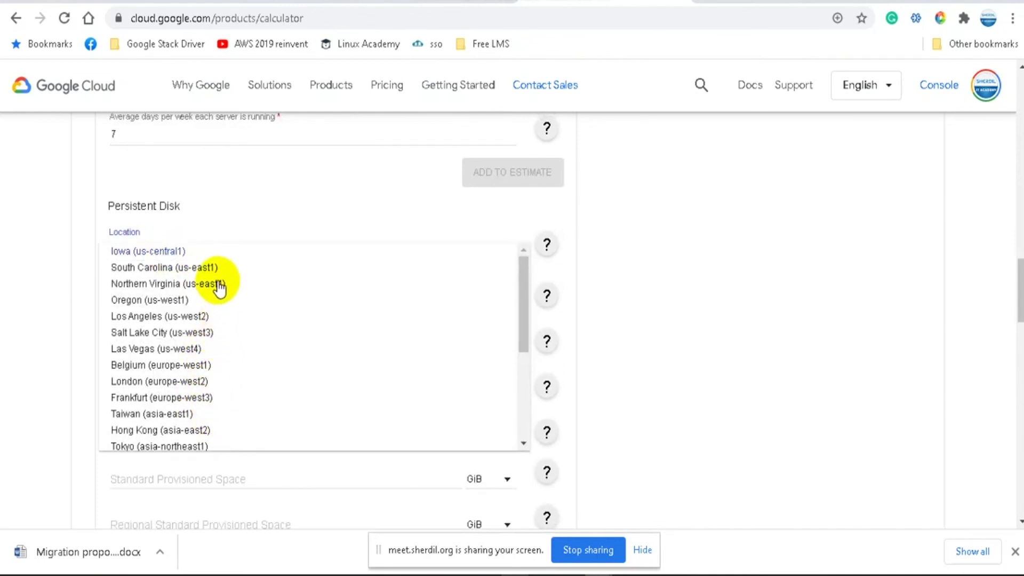
scroll(229, 362, down, 3)
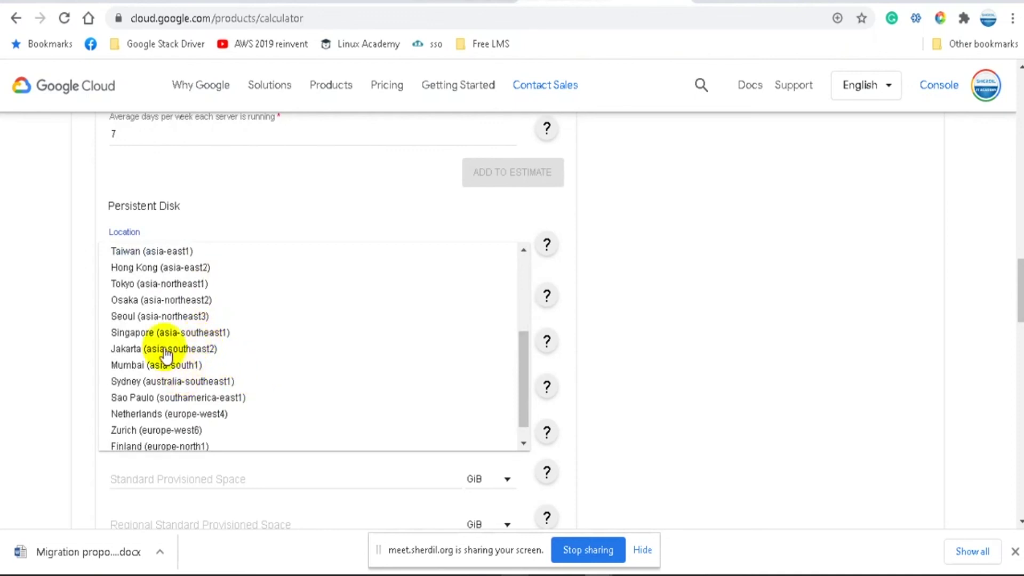
scroll(212, 333, down, 1)
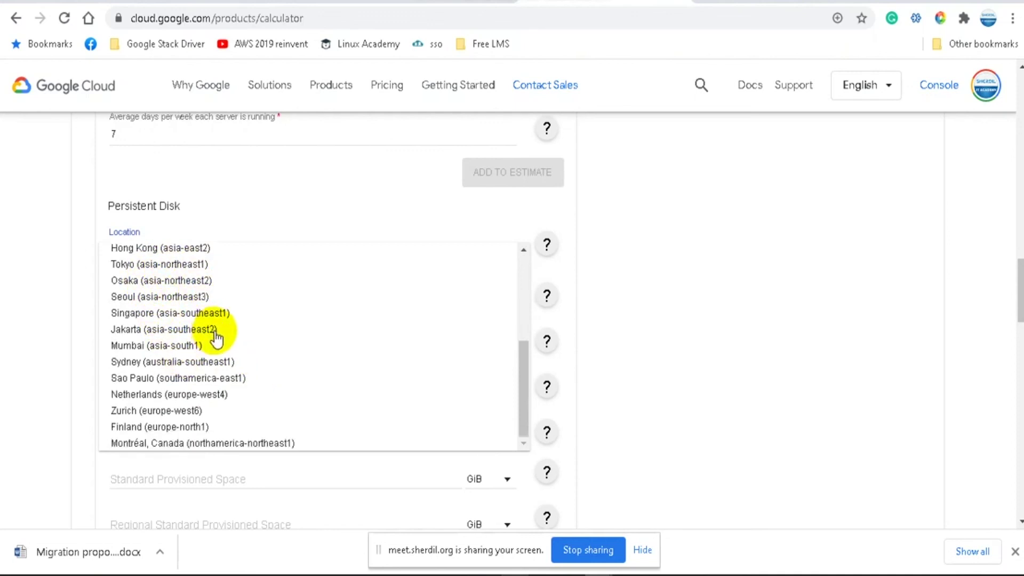
scroll(215, 336, down, 2)
scroll(224, 331, up, 3)
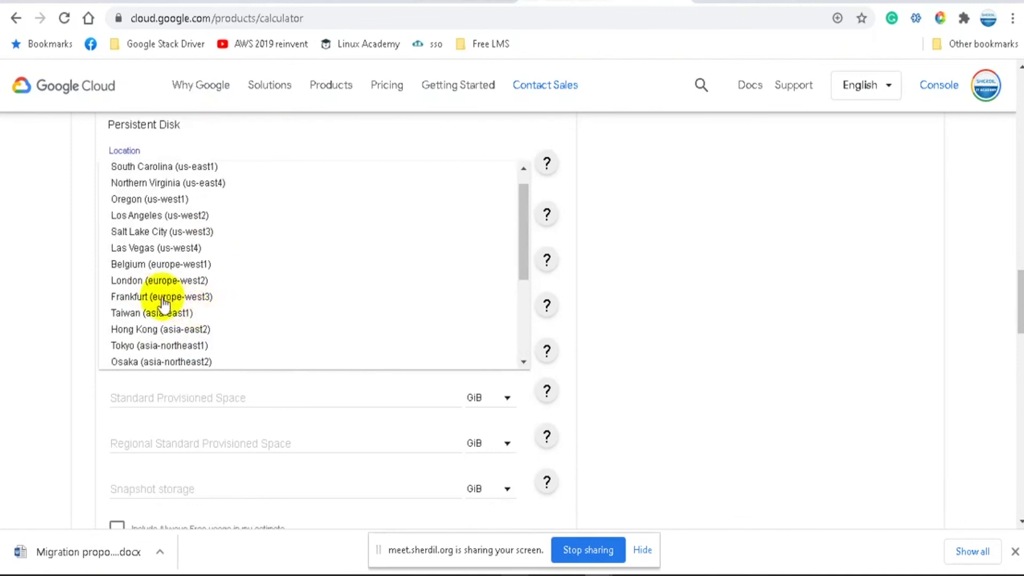
click(30, 268)
scroll(32, 274, up, 2)
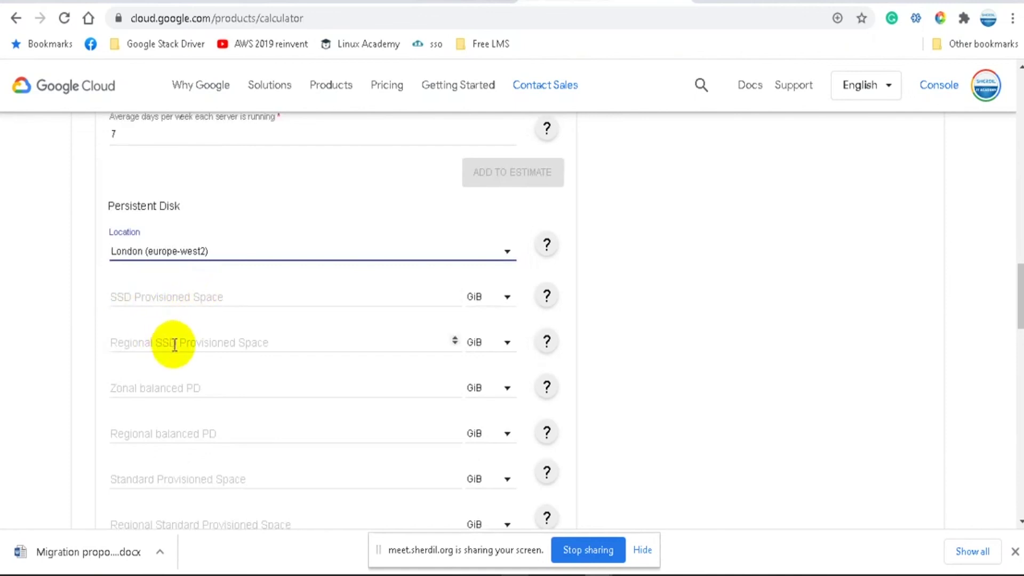
Step: Set the persistent disk's SSD provisioned space to 2 TiB
scroll(155, 391, down, 2)
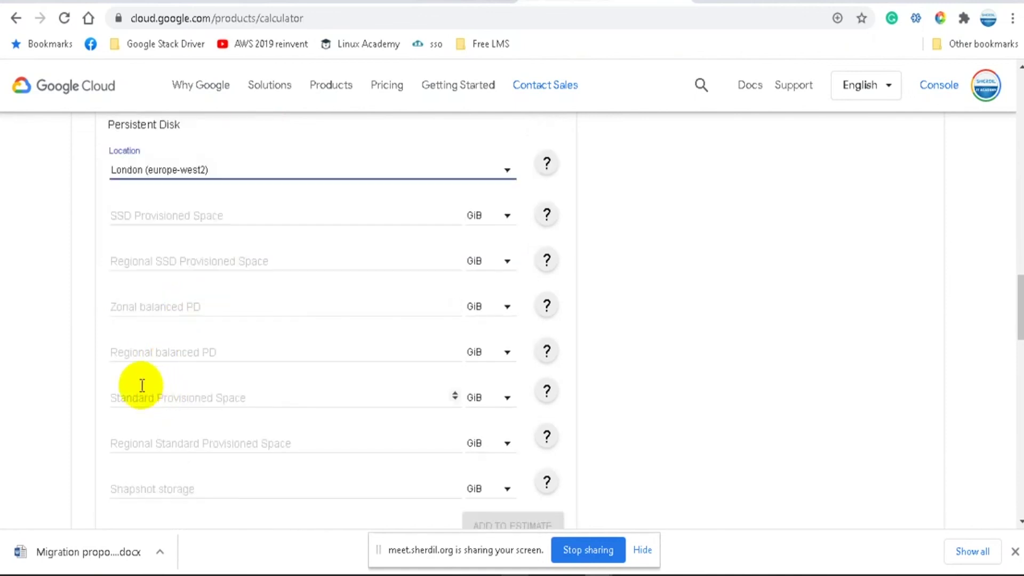
click(155, 212)
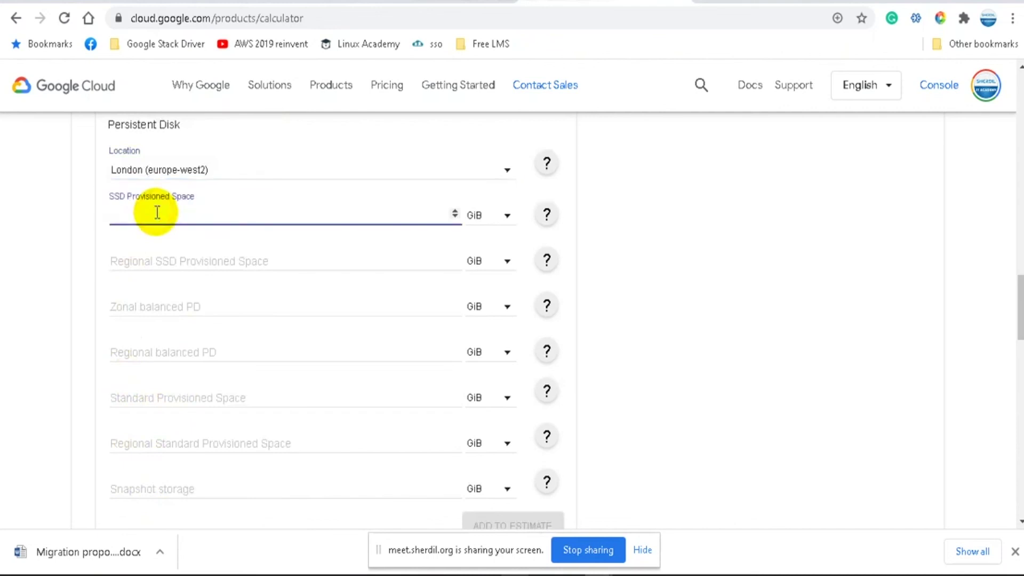
click(506, 215)
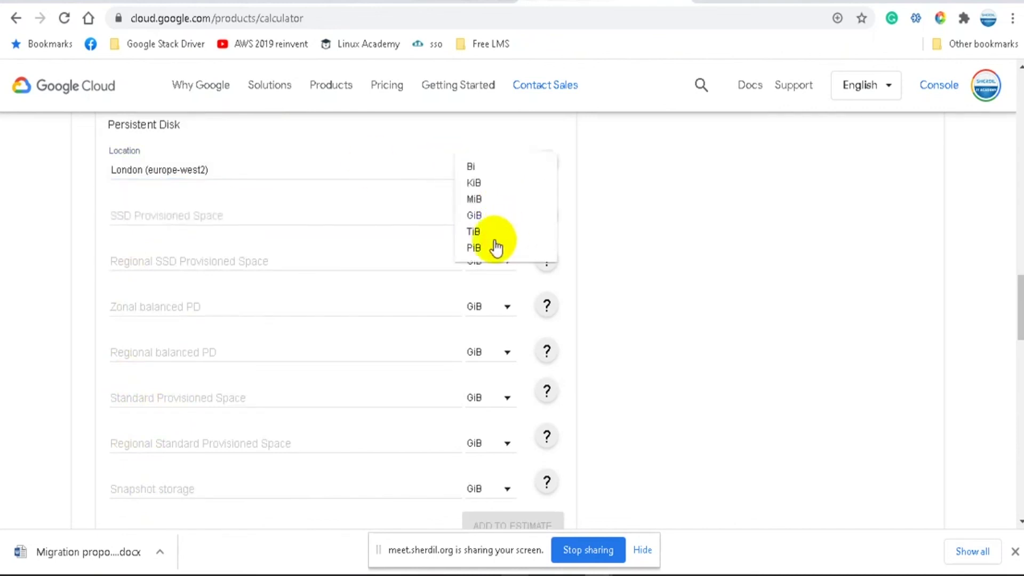
click(479, 232)
click(338, 216)
text(2)
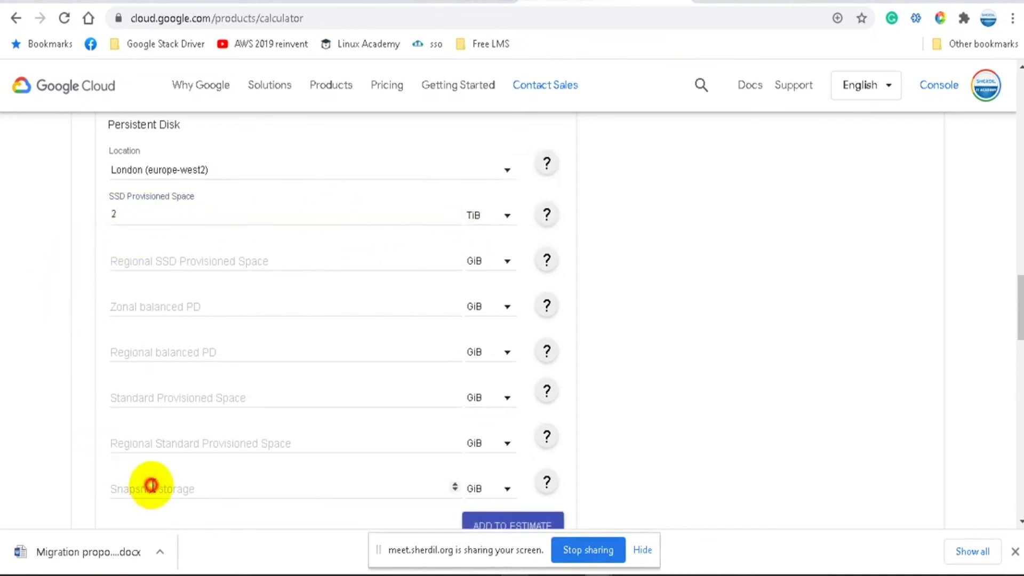
Step: Set the persistent disk's snapshot storage to 500 GiB
click(151, 486)
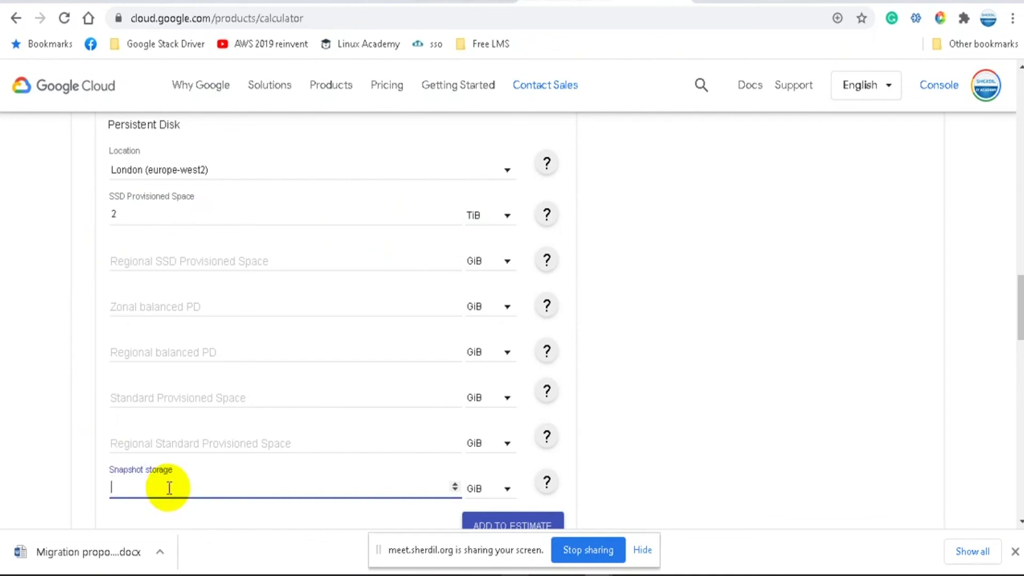
text(500)
click(643, 418)
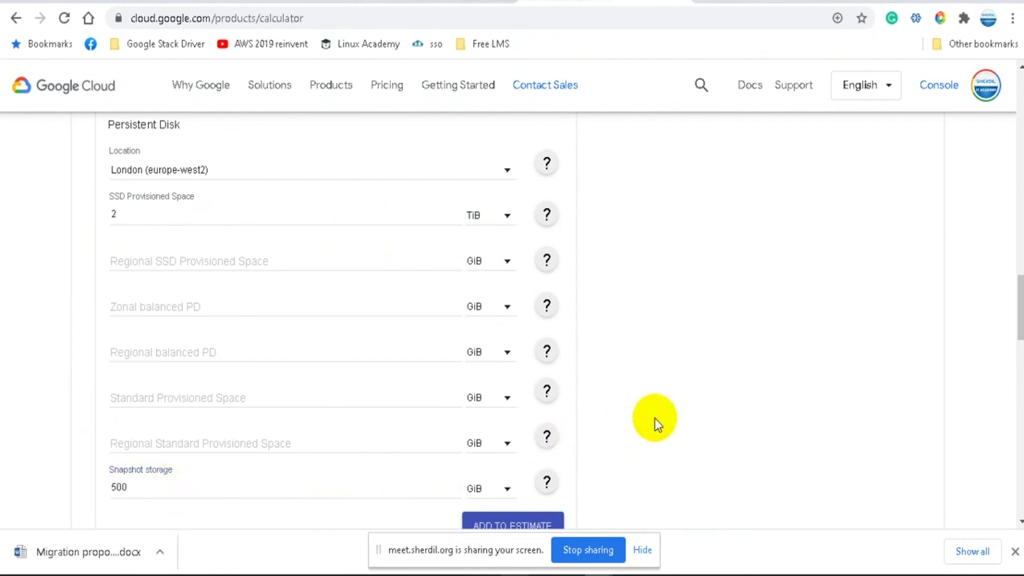
Step: Add the two configured Application & Database instances to the cost estimate
scroll(651, 414, down, 3)
scroll(646, 409, down, 2)
scroll(256, 339, down, 5)
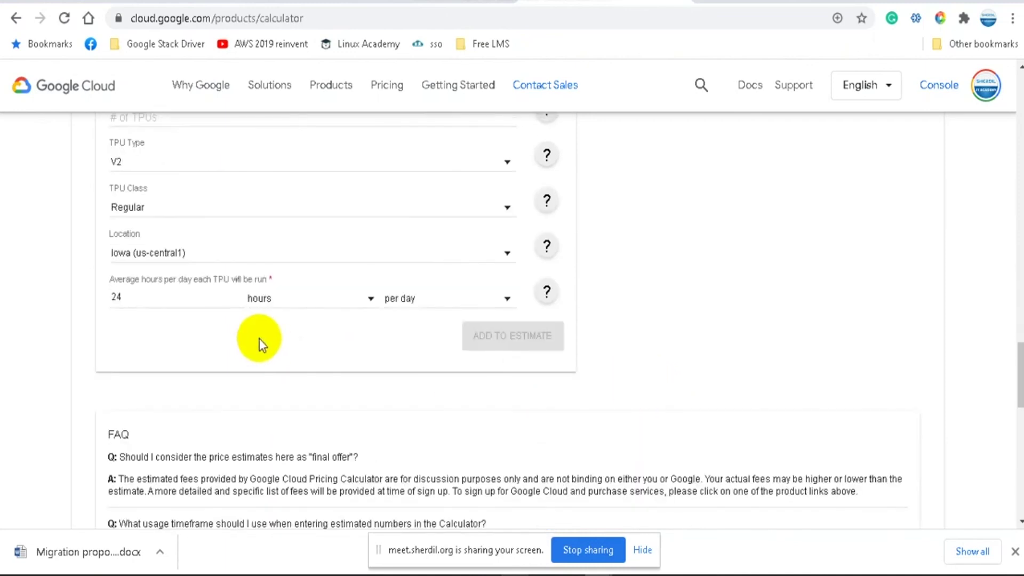
scroll(268, 347, up, 5)
scroll(268, 347, up, 10)
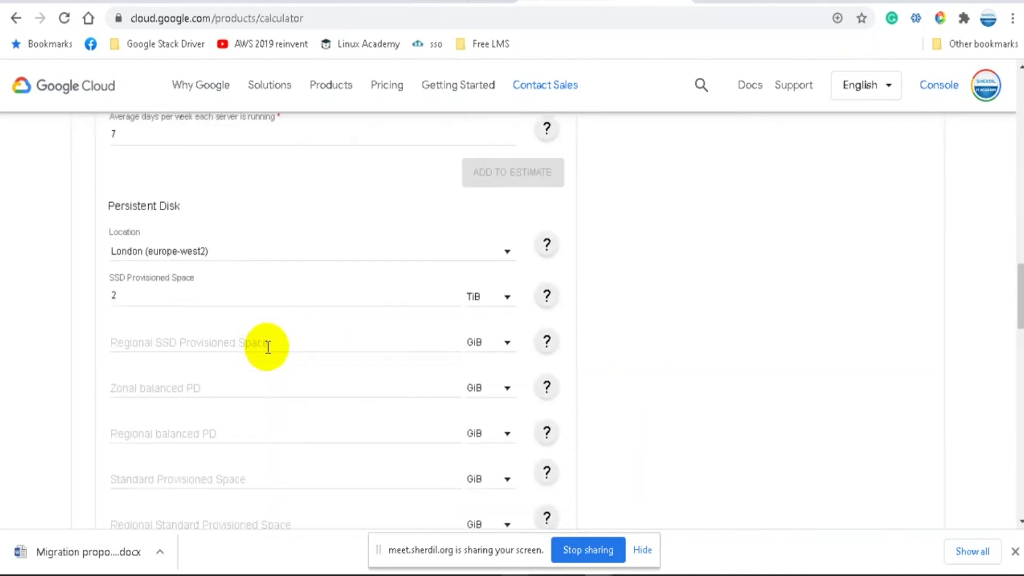
scroll(268, 347, up, 3)
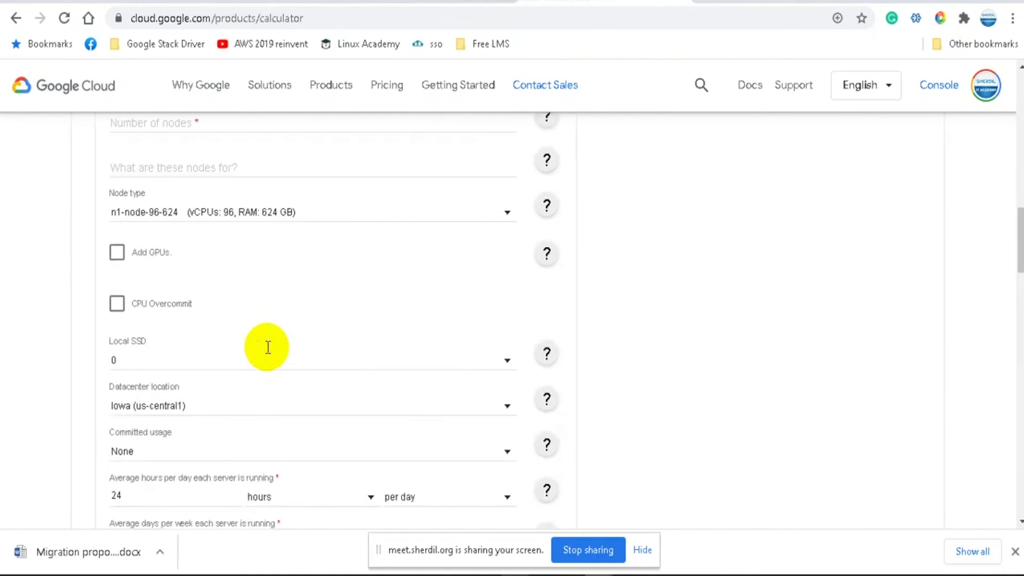
scroll(268, 347, up, 3)
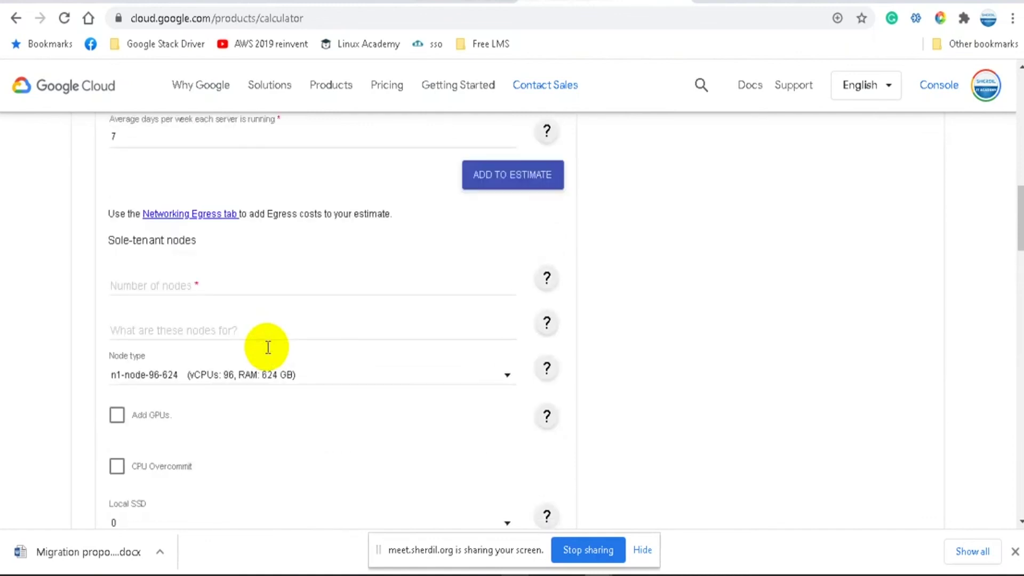
scroll(266, 348, up, 2)
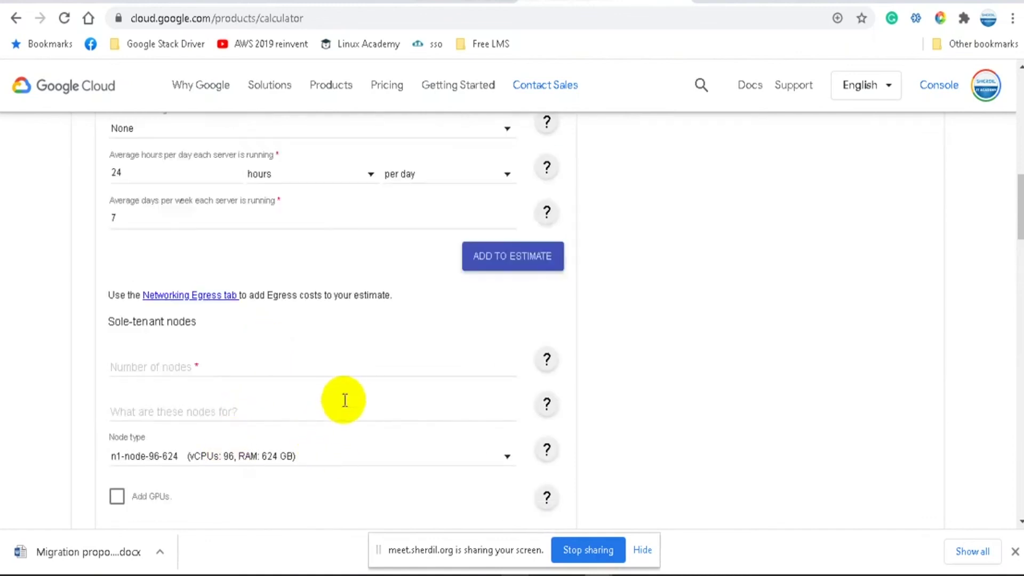
scroll(346, 397, up, 4)
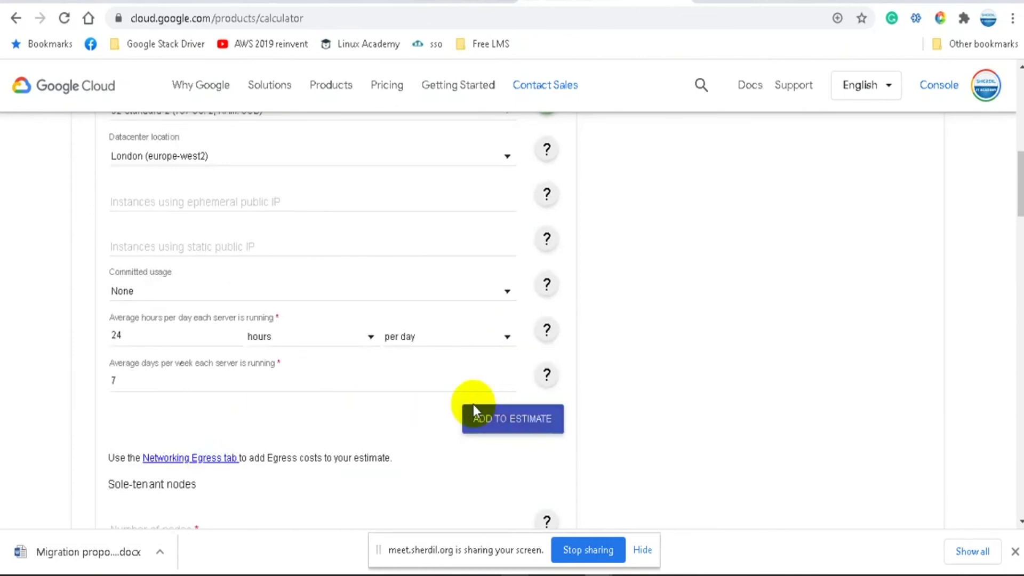
click(474, 406)
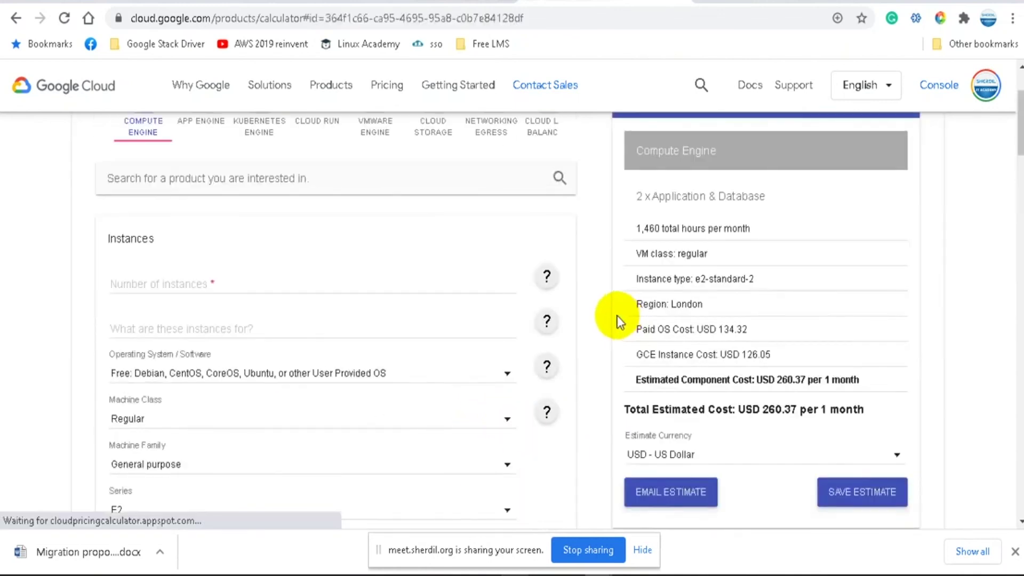
Step: Add the configured London persistent disk to the cost estimate and check its entry
scroll(527, 309, down, 20)
scroll(526, 307, up, 3)
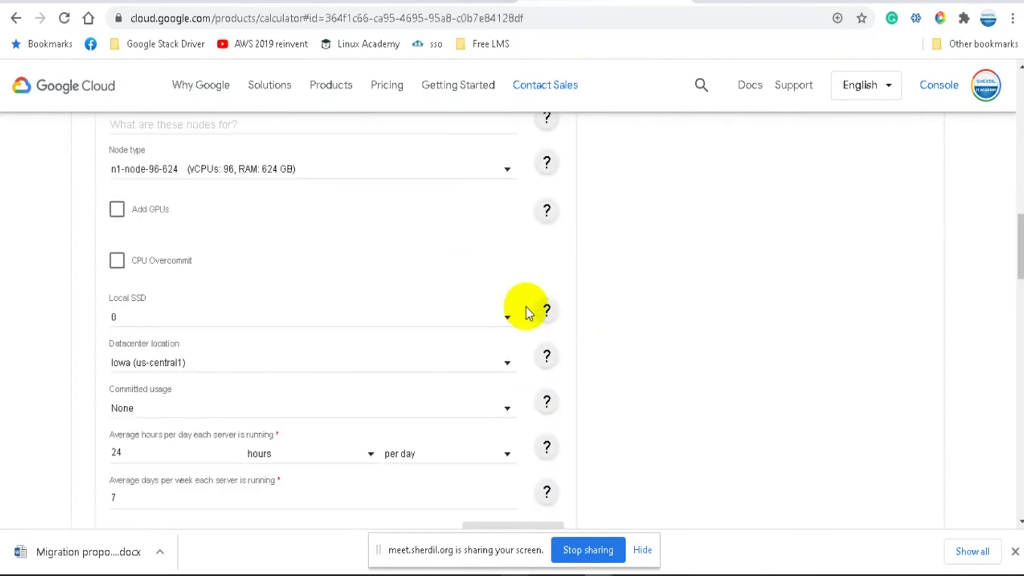
scroll(525, 306, down, 9)
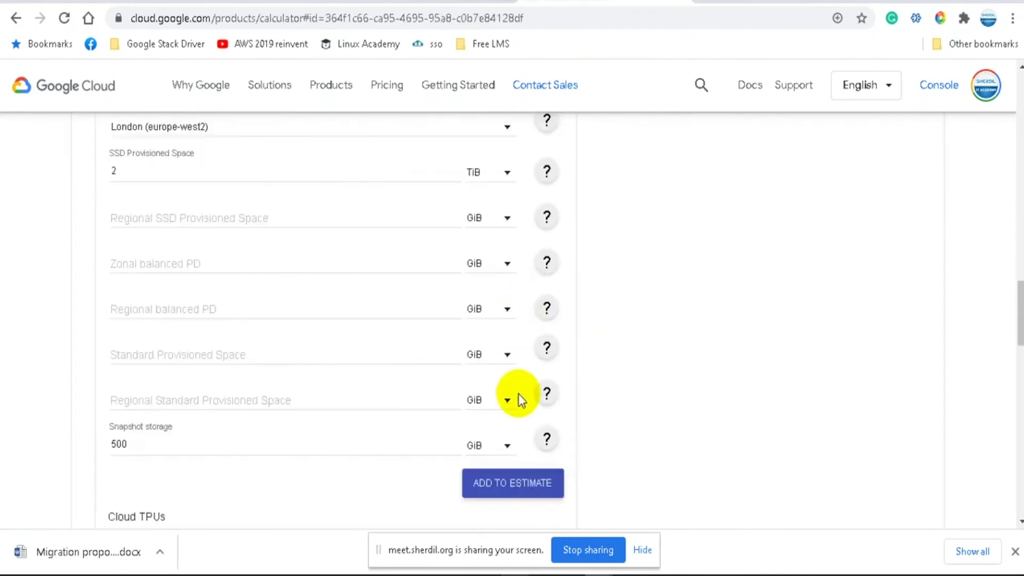
click(508, 490)
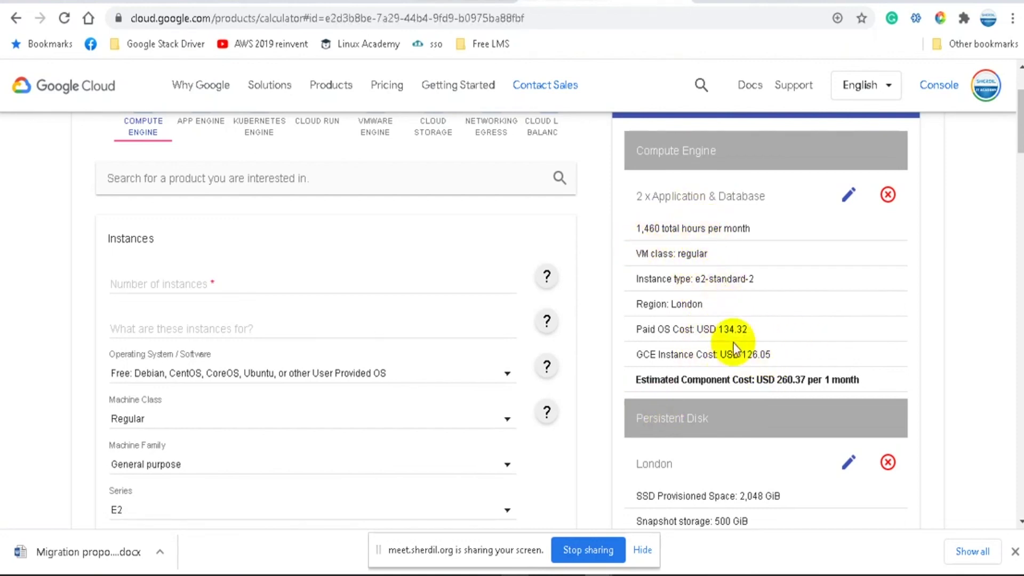
scroll(791, 388, down, 3)
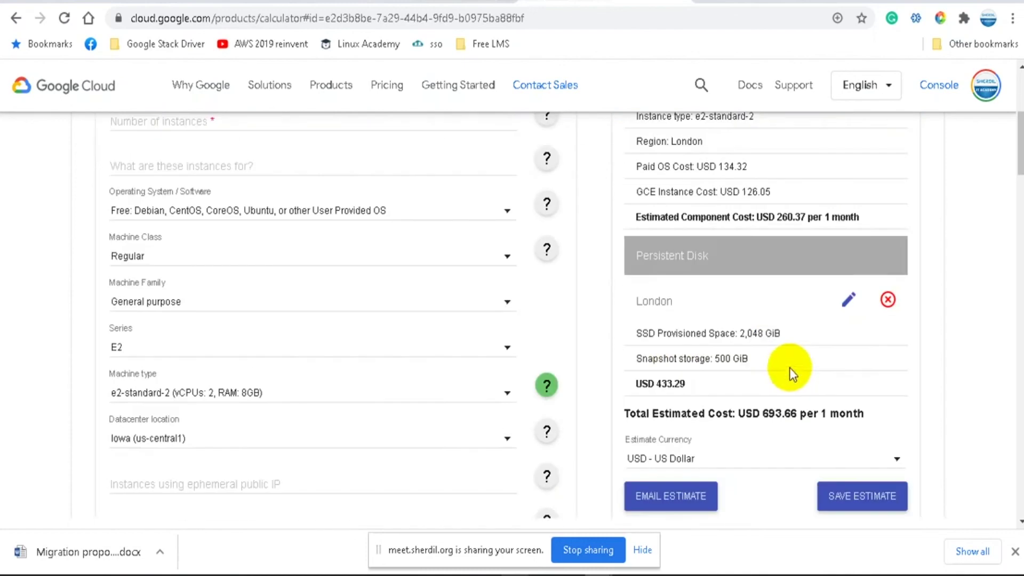
scroll(760, 358, up, 5)
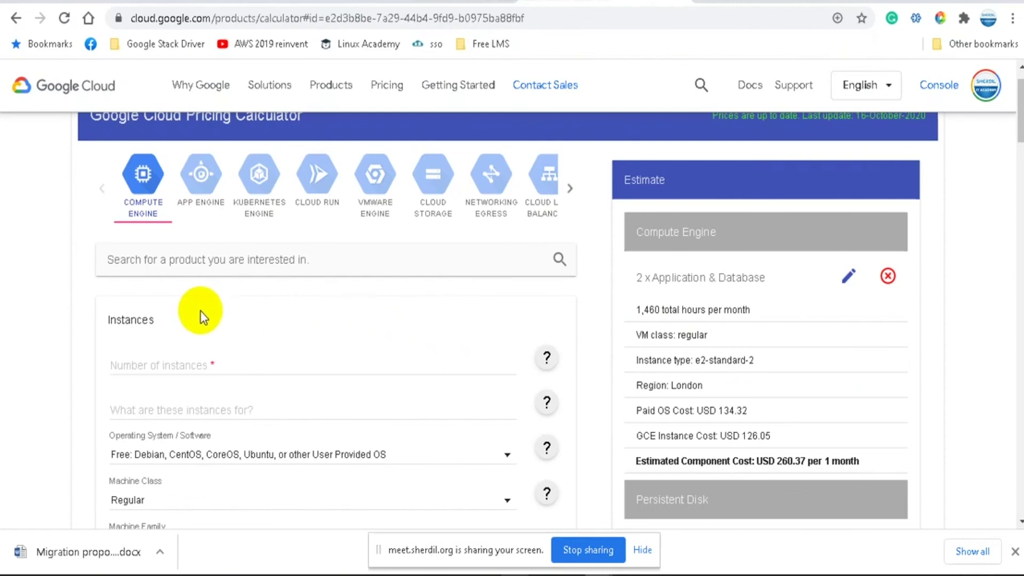
Step: Start a new instance entry with 1 instance and describe its purpose as "Bastion host"
scroll(160, 288, down, 2)
click(158, 282)
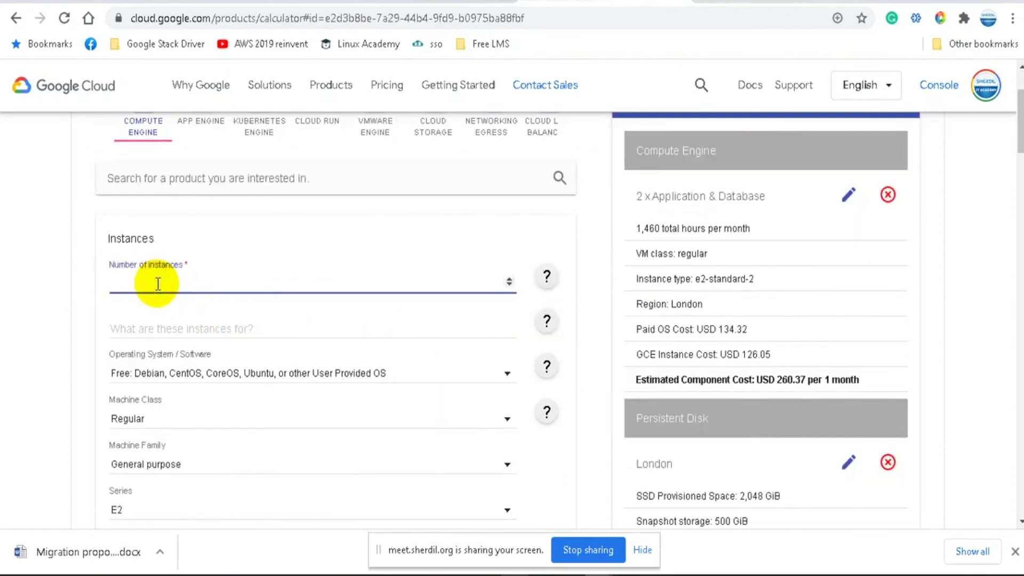
text(1)
click(172, 325)
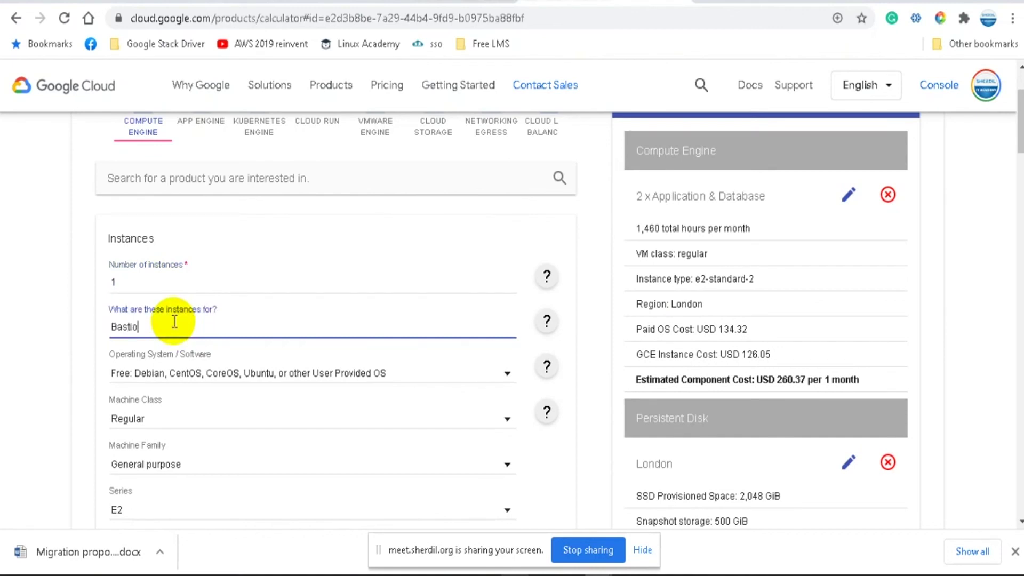
Step: Set the bastion host's operating system to the paid Windows Server 2008r2, 2012r2, 2016 and Windows Core option
click(207, 368)
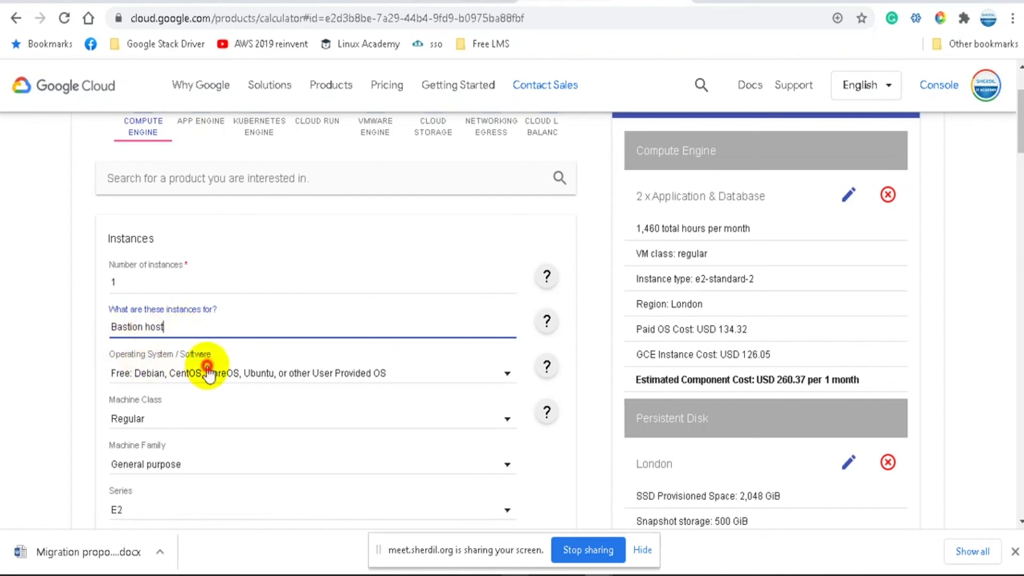
click(208, 369)
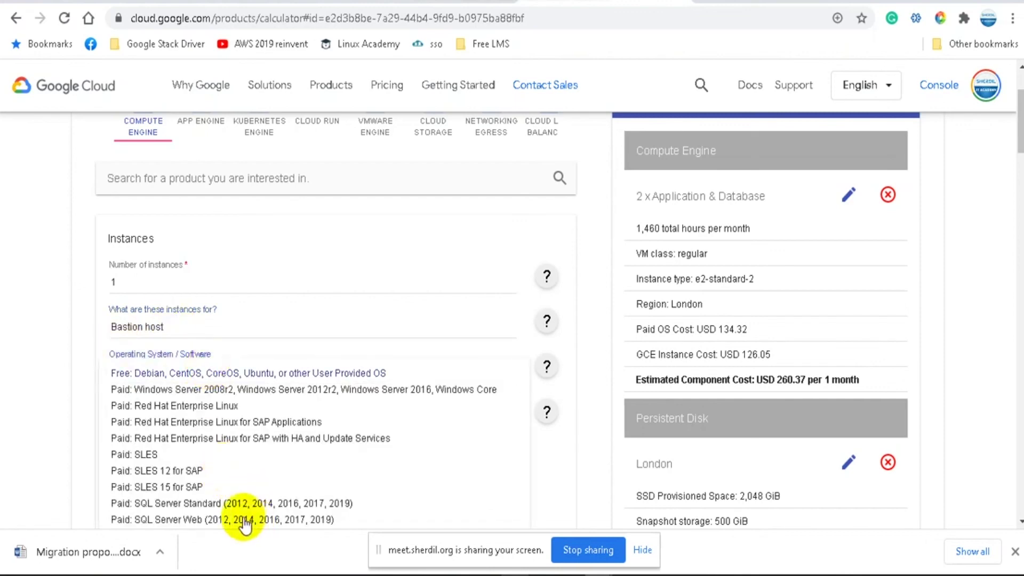
scroll(282, 473, down, 3)
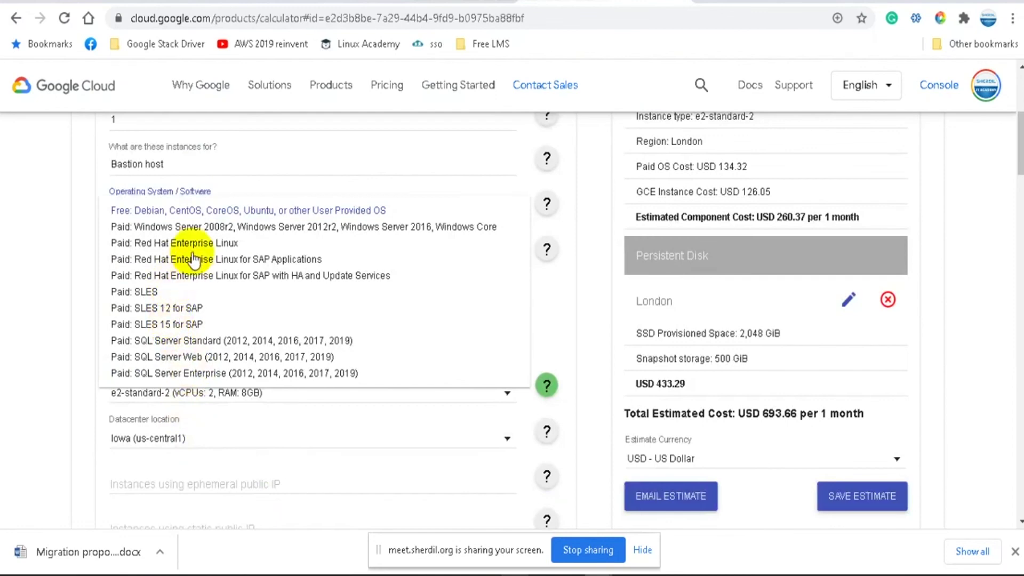
click(192, 234)
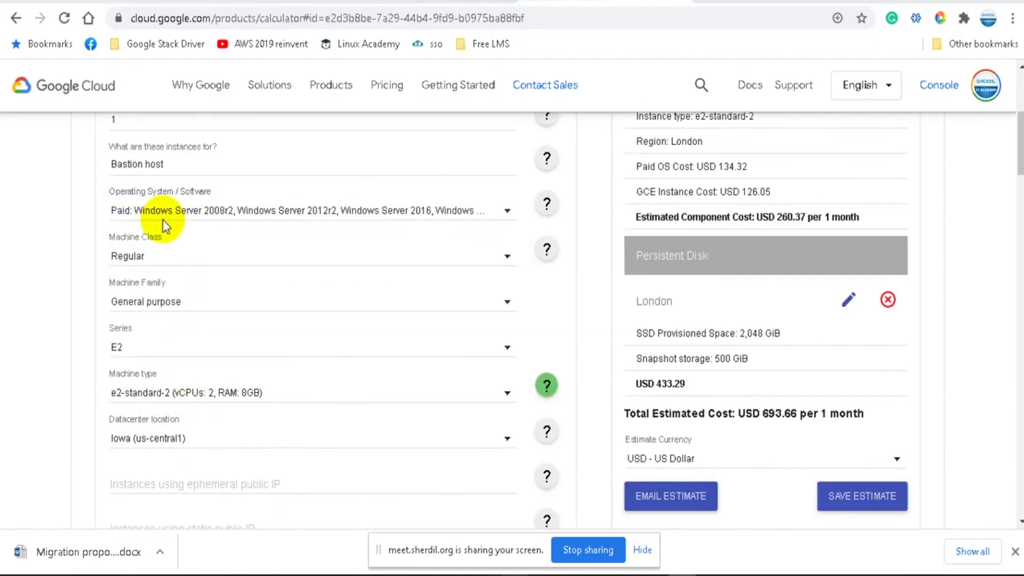
Step: Set the bastion host's series to N1 and its machine type to g1-small (shared vCPUs, 1.70 GB RAM)
click(133, 349)
click(114, 315)
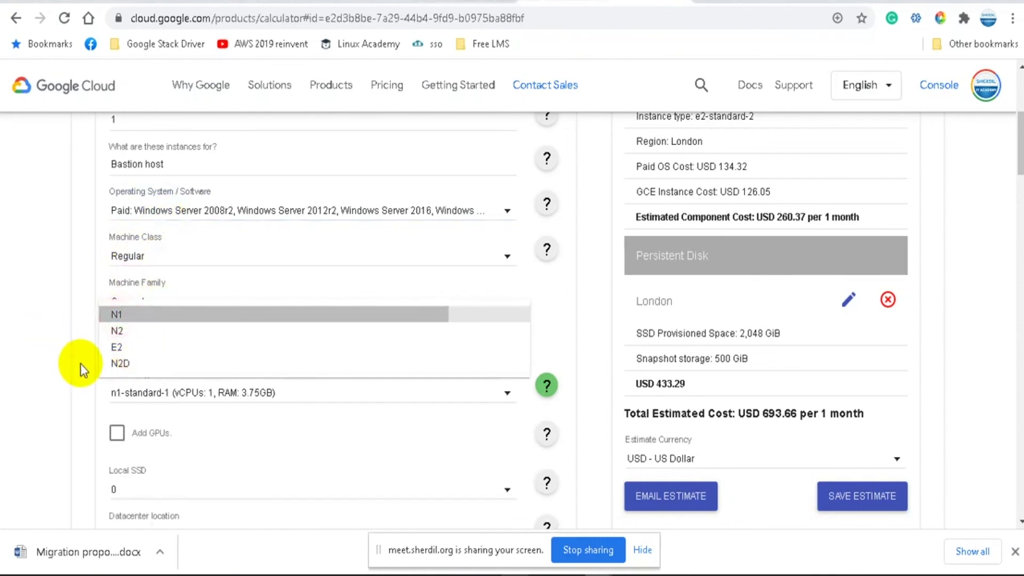
click(163, 393)
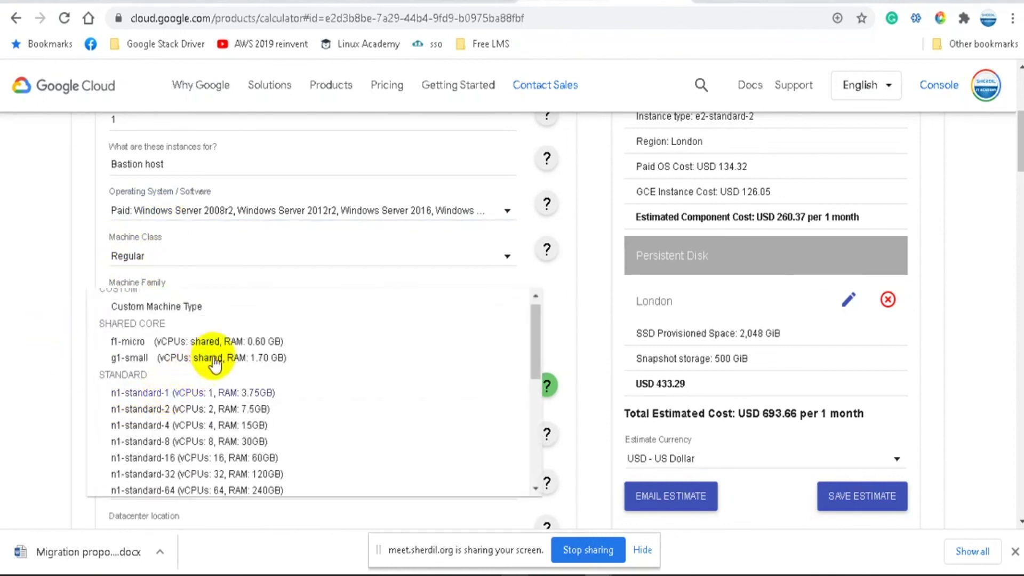
click(218, 362)
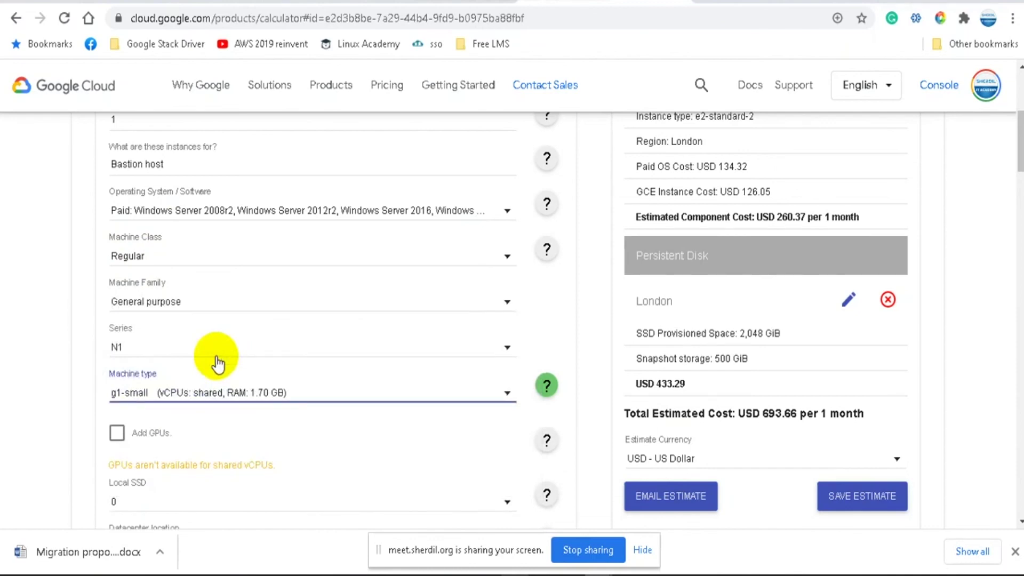
scroll(218, 364, down, 13)
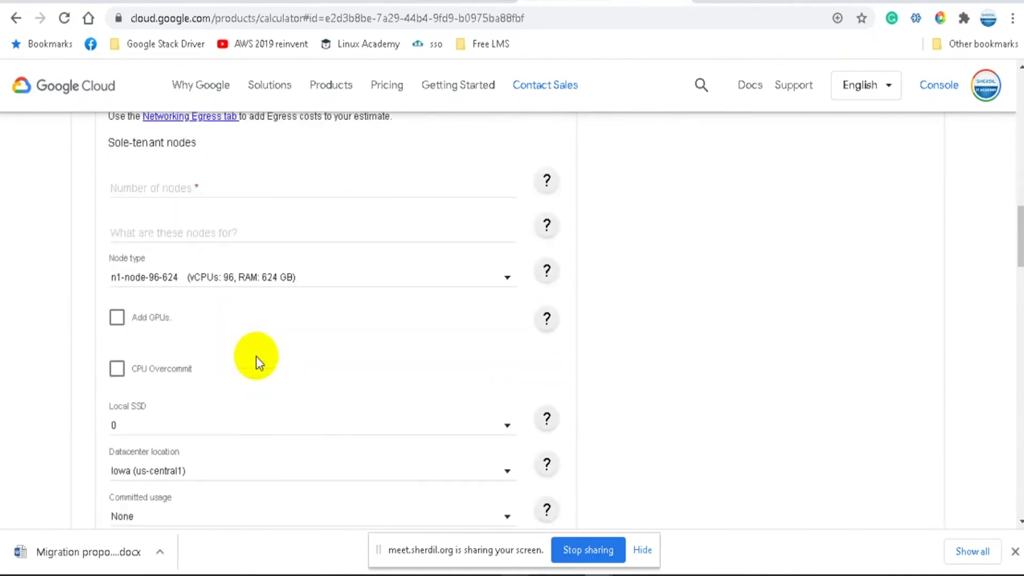
scroll(257, 363, down, 3)
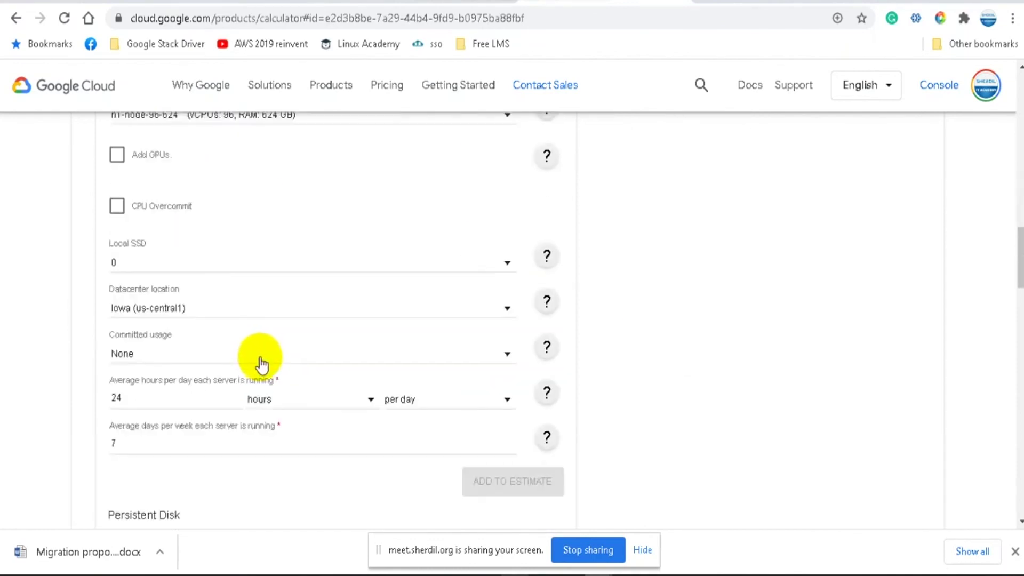
click(179, 308)
click(56, 297)
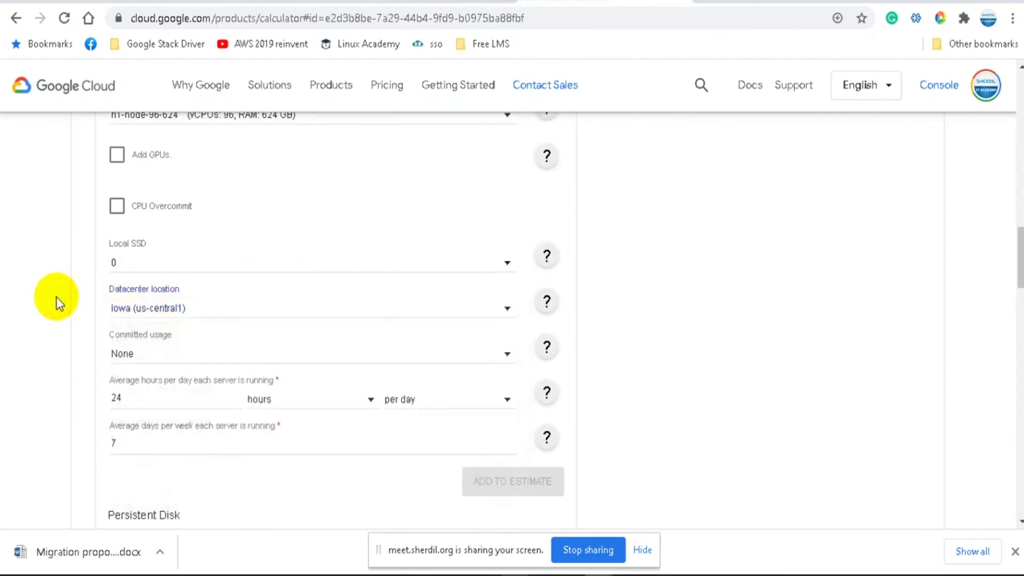
Step: Set the location of the new persistent disk entry to London (europe-west2)
scroll(56, 296, down, 3)
scroll(56, 297, down, 3)
click(164, 238)
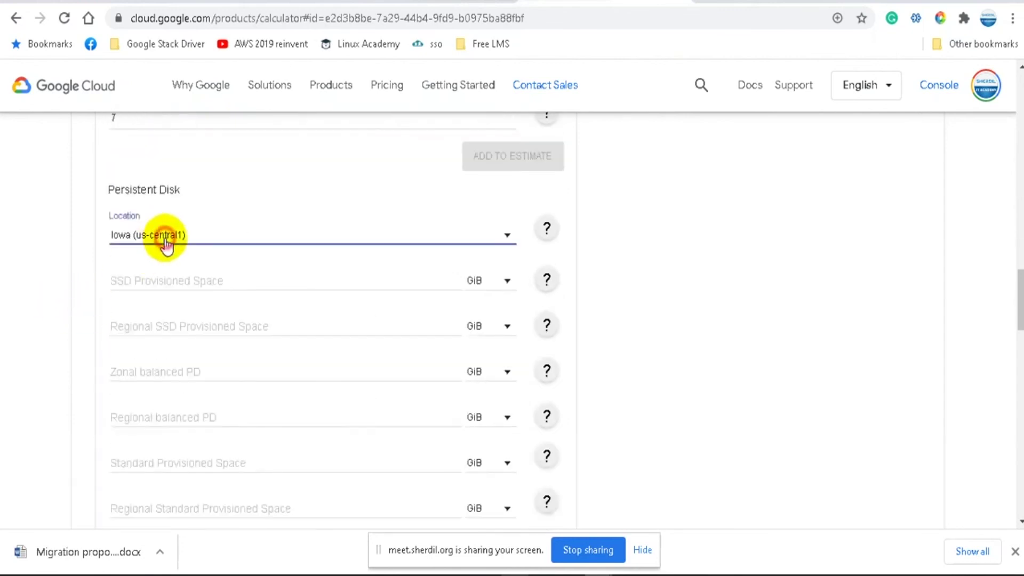
click(184, 365)
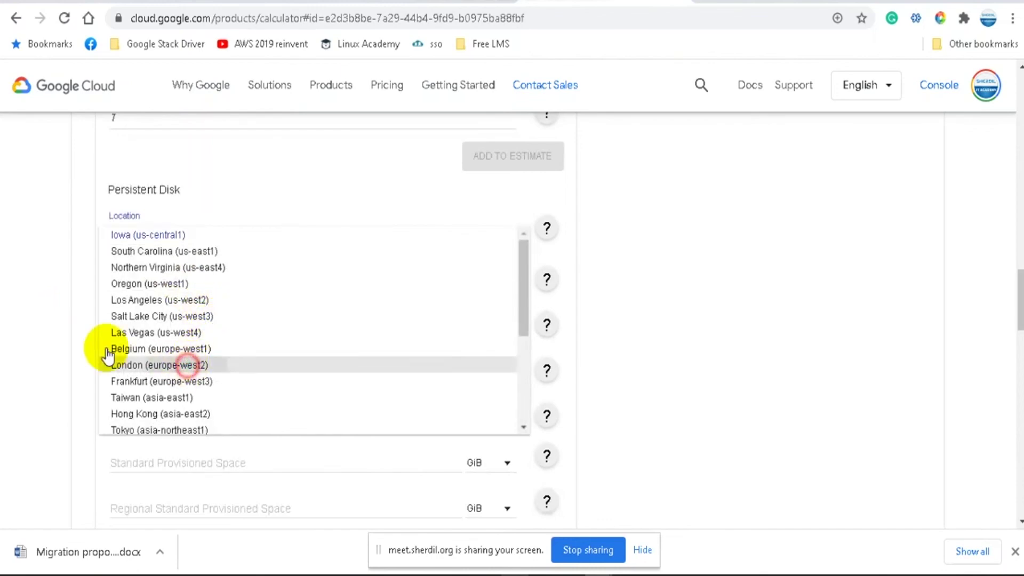
Step: Set the bastion host instance's datacenter location to London (europe-west2)
scroll(44, 301, up, 15)
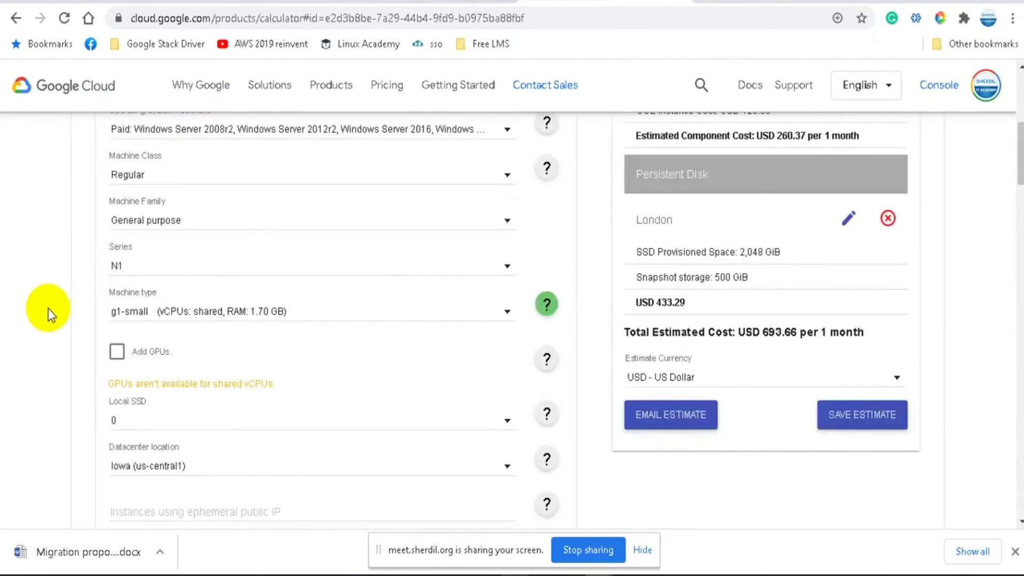
scroll(48, 309, up, 1)
scroll(48, 308, down, 3)
scroll(53, 311, down, 1)
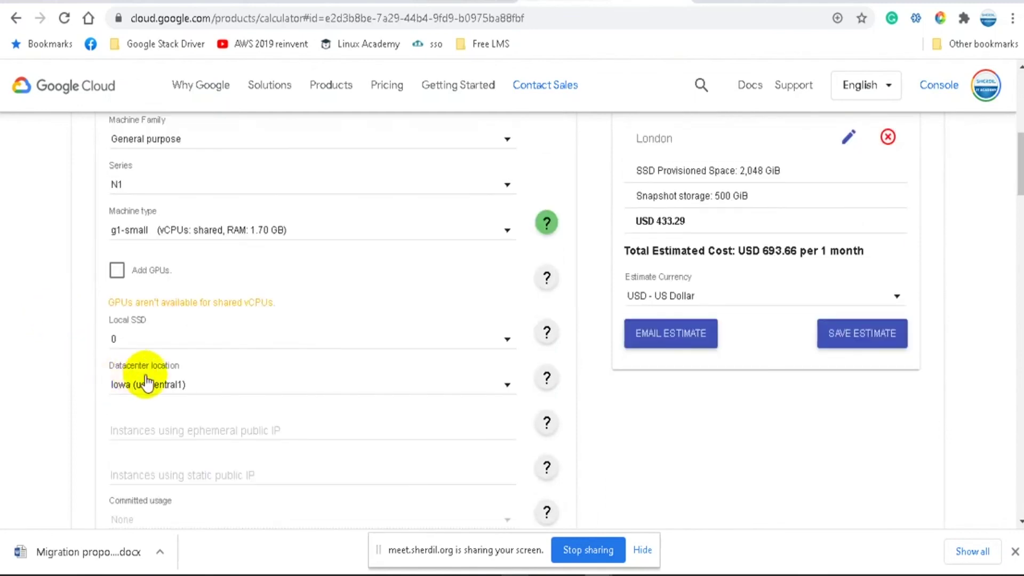
scroll(217, 338, up, 3)
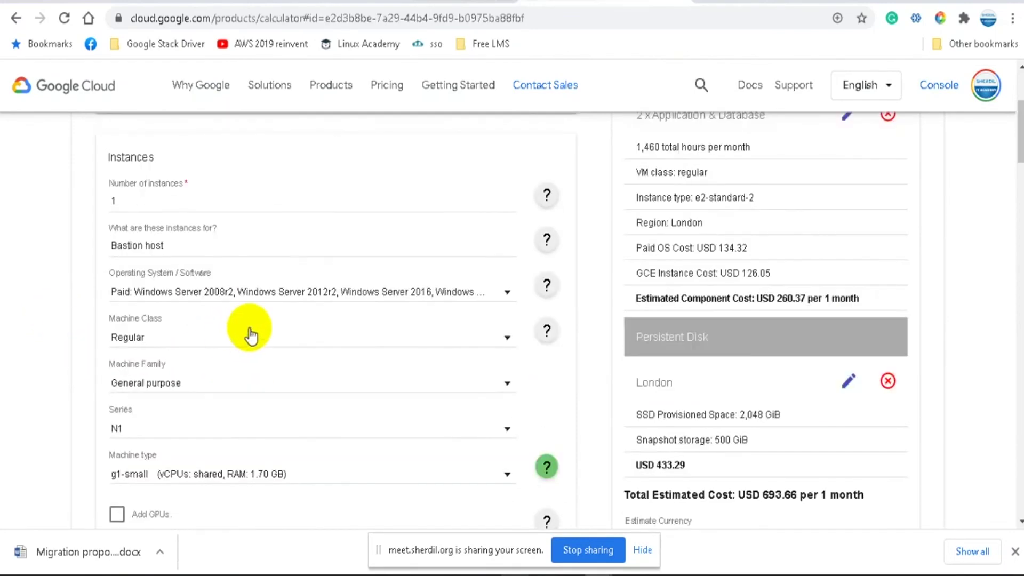
scroll(247, 332, down, 2)
scroll(251, 328, down, 3)
click(167, 303)
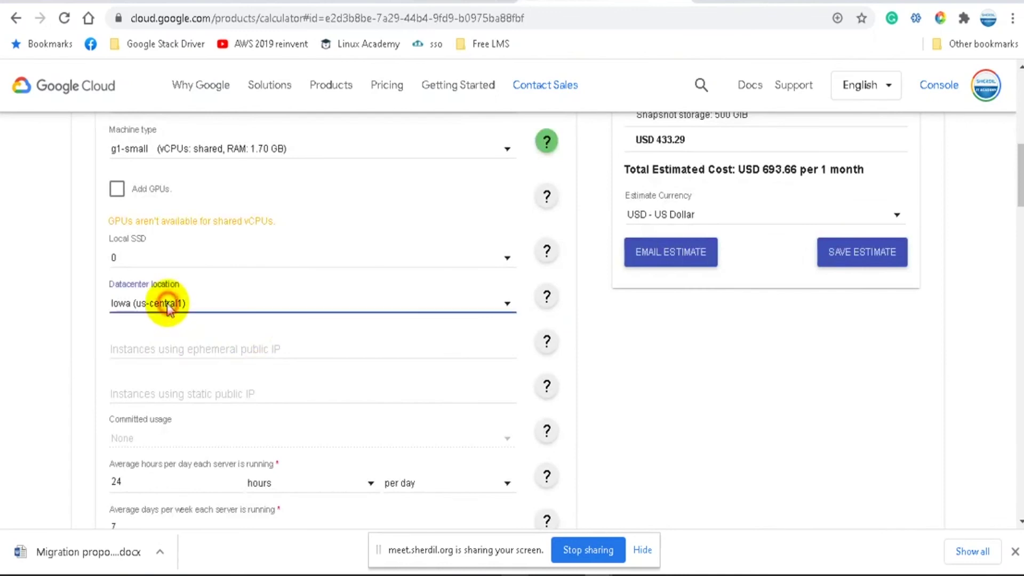
scroll(205, 423, down, 2)
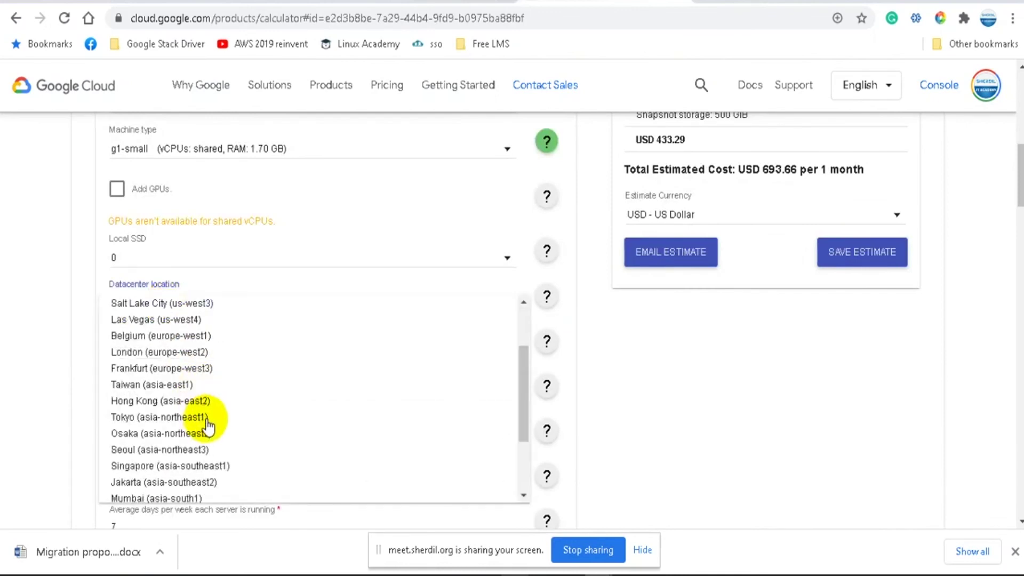
scroll(240, 435, down, 2)
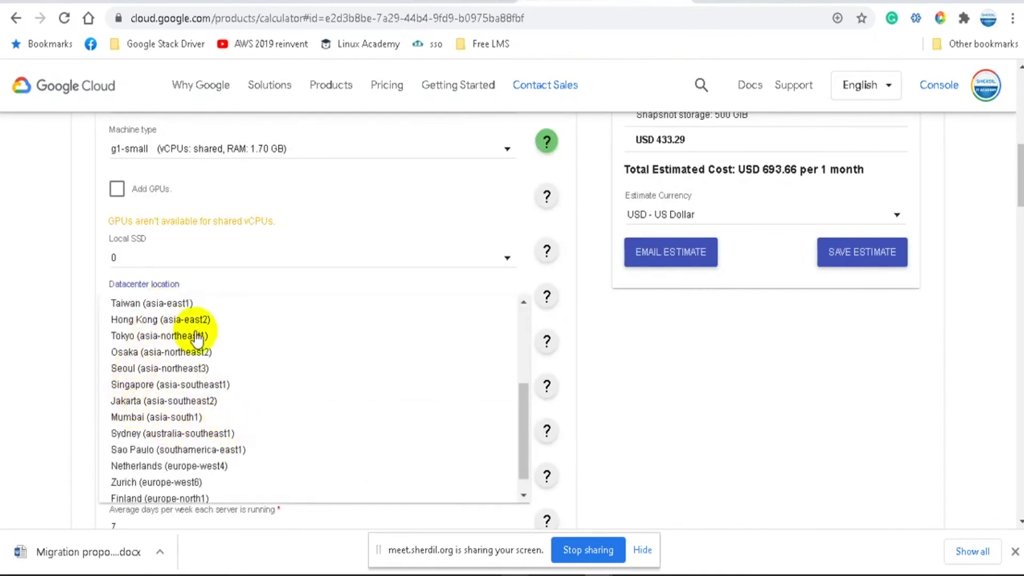
scroll(200, 347, down, 1)
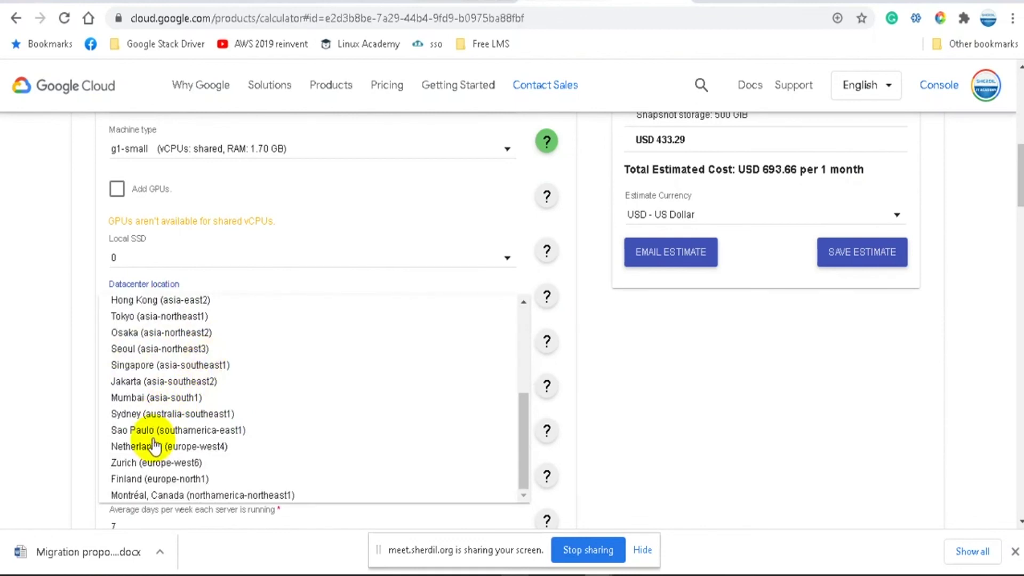
scroll(144, 443, up, 4)
click(128, 414)
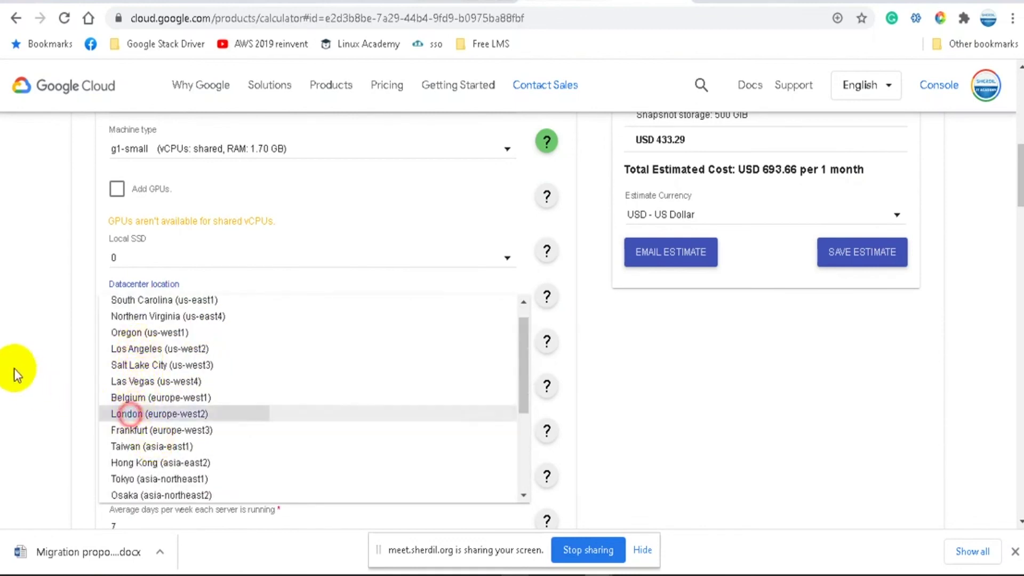
Step: Enter the SSD provisioned space for the London persistent disk and add the disk to the estimate
scroll(43, 329, down, 10)
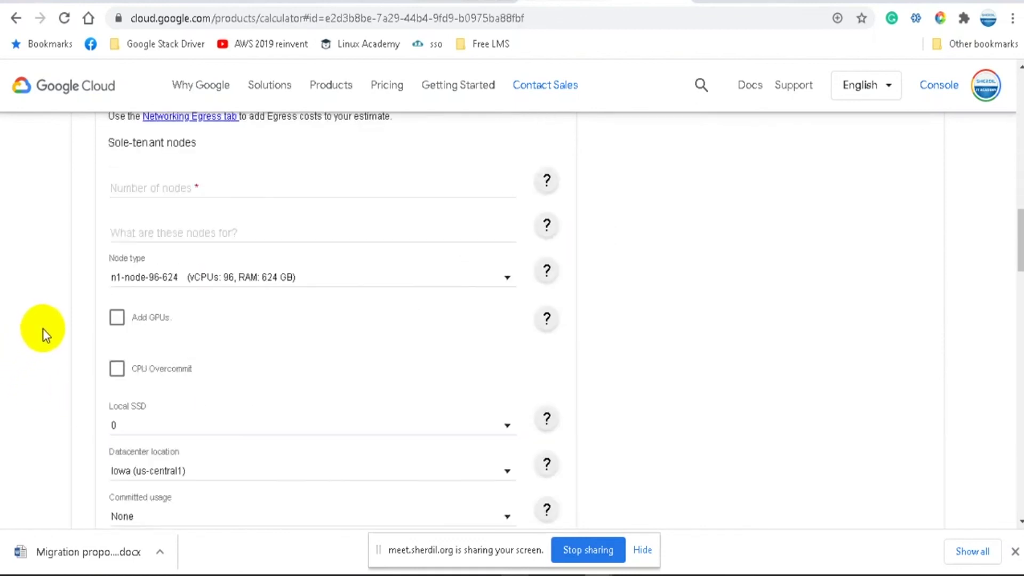
scroll(42, 328, down, 3)
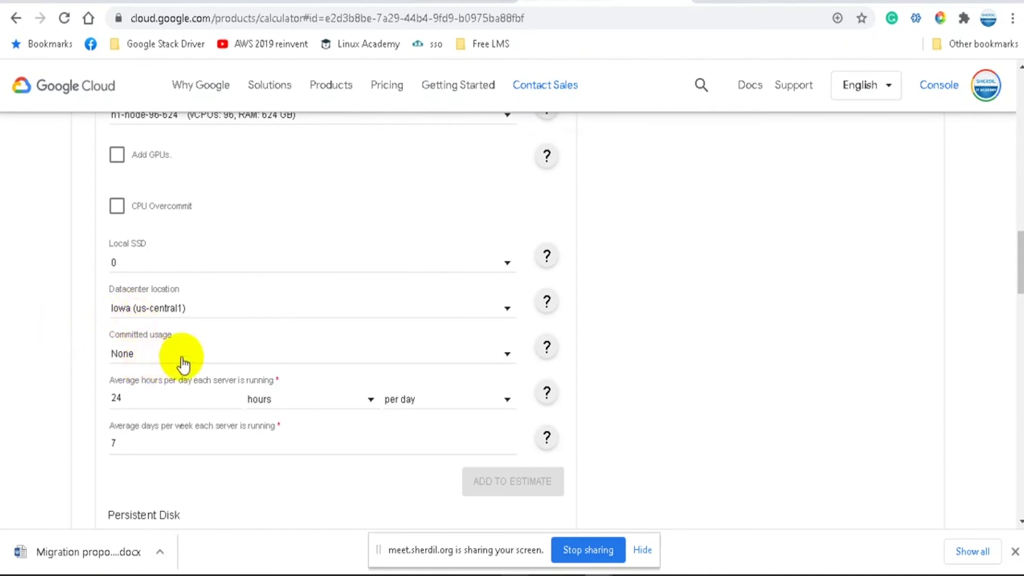
scroll(180, 343, down, 6)
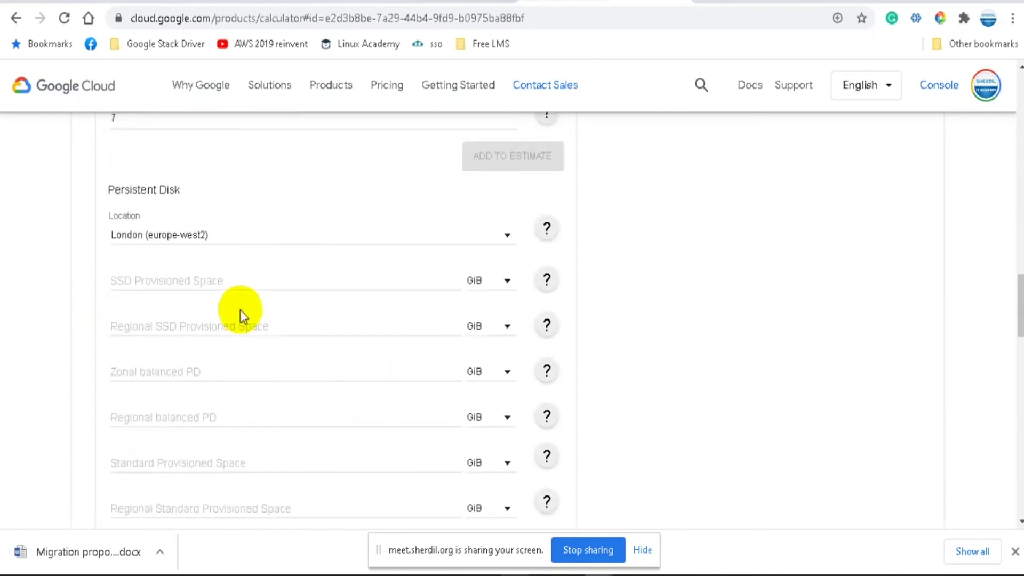
scroll(247, 308, up, 6)
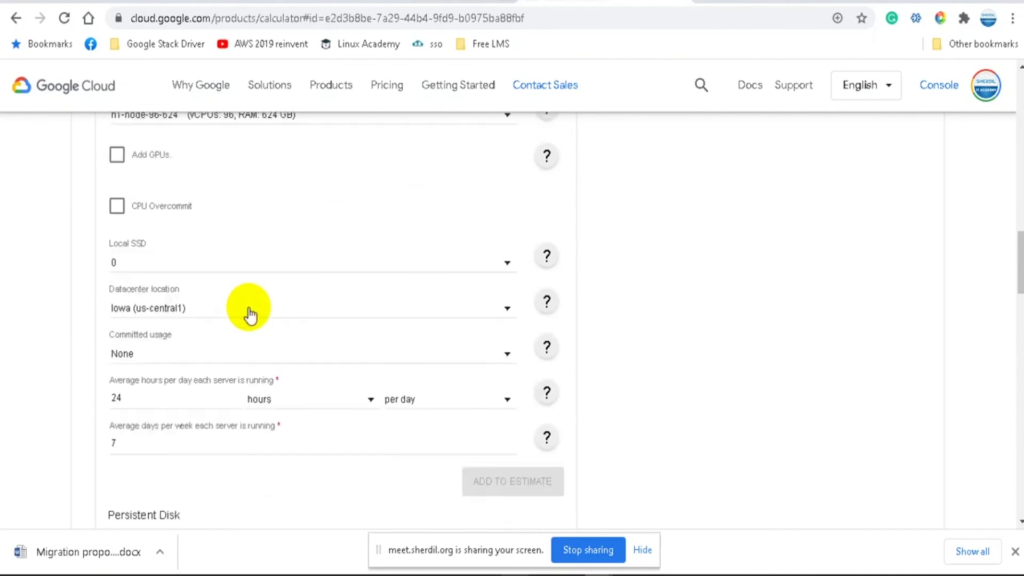
scroll(250, 315, down, 8)
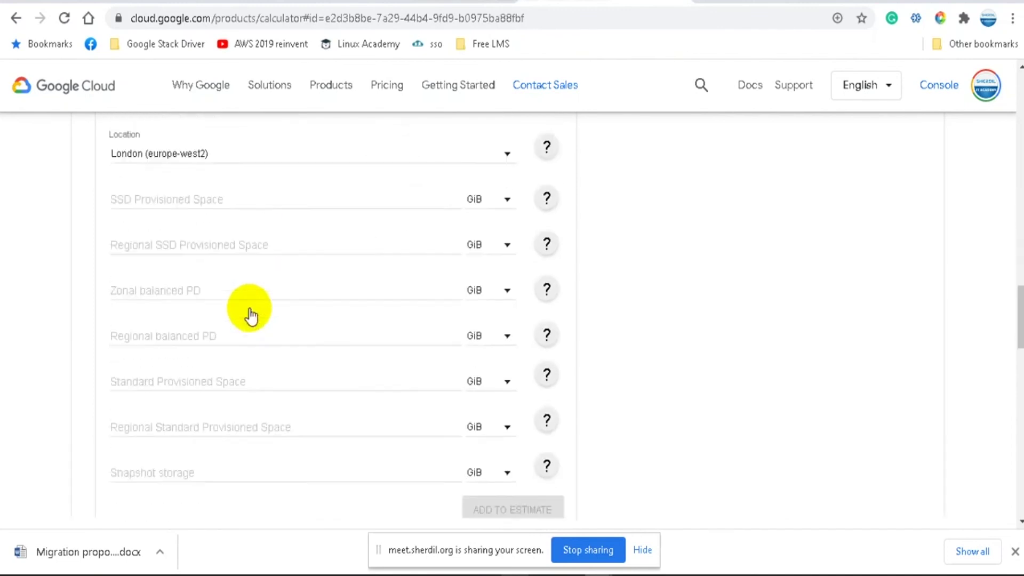
scroll(251, 316, up, 2)
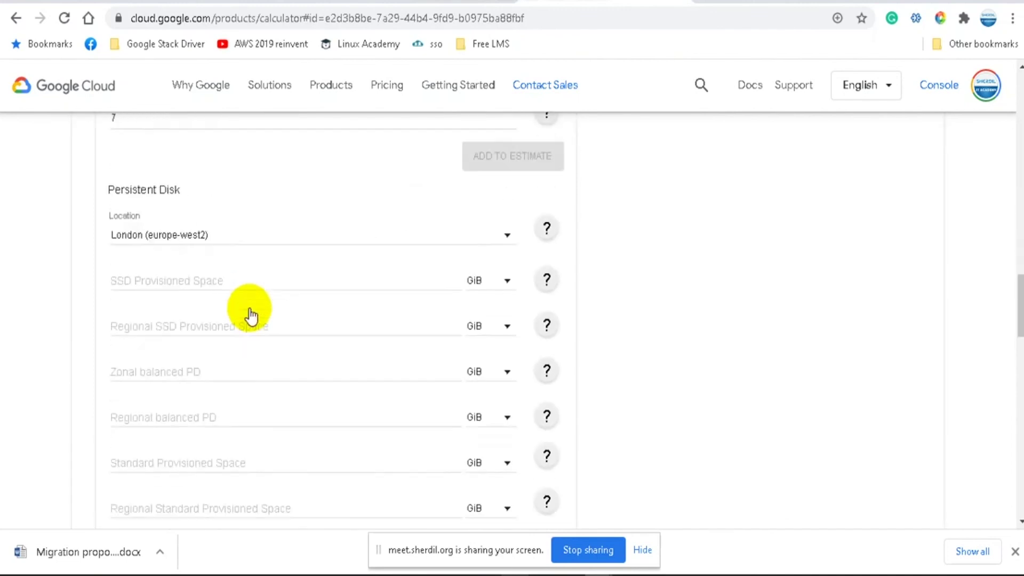
click(183, 280)
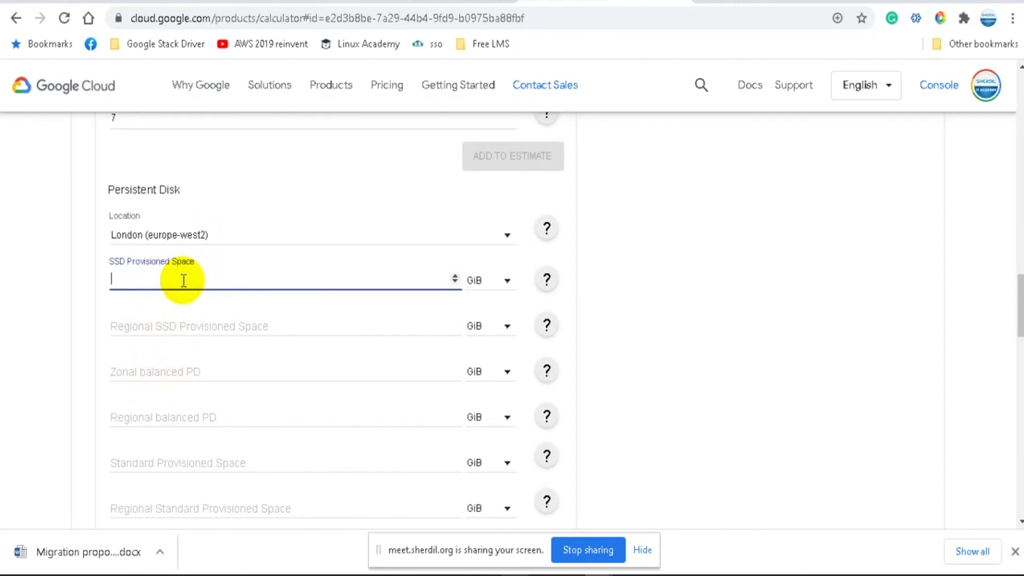
click(656, 269)
scroll(653, 271, down, 6)
scroll(395, 318, down, 3)
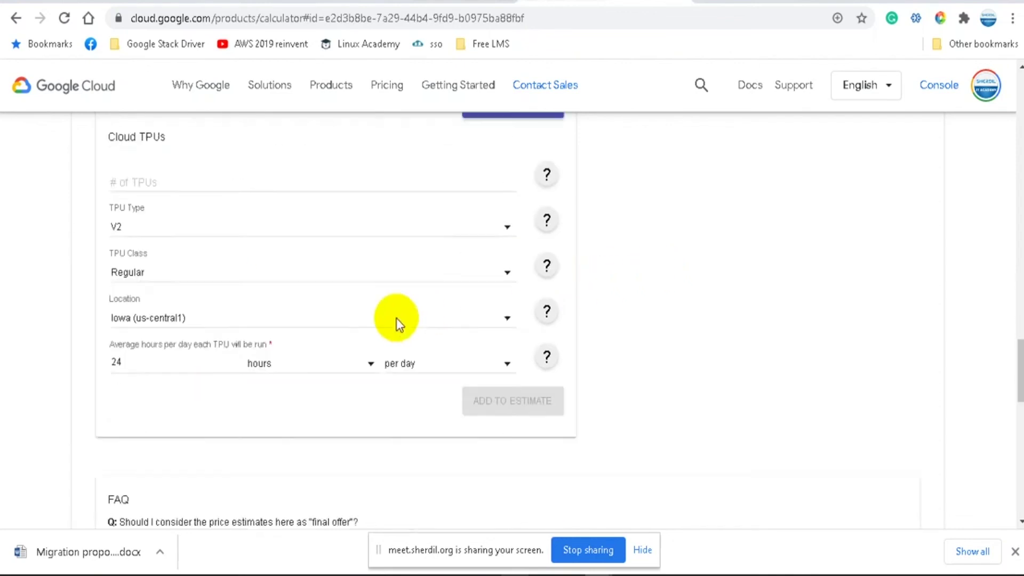
scroll(400, 320, up, 3)
click(517, 267)
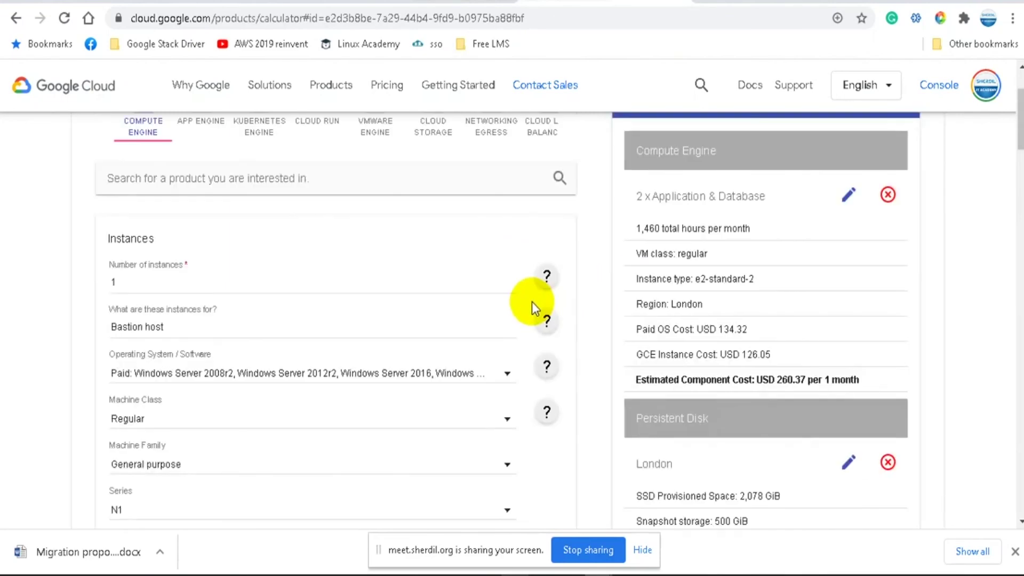
Step: Add the bastion host instance to the estimate and review the itemised compute and persistent disk costs
scroll(508, 305, down, 5)
scroll(417, 408, down, 8)
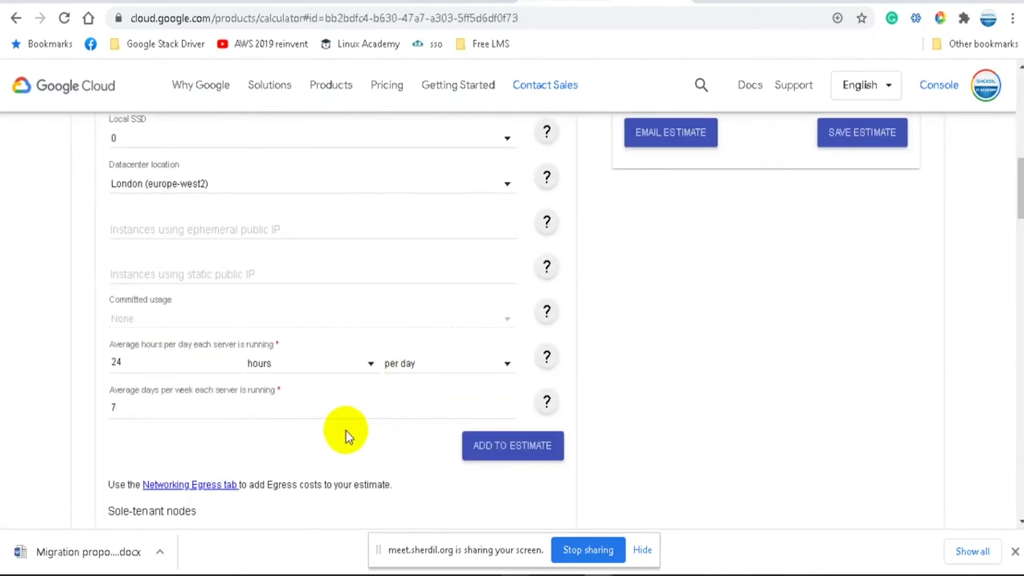
click(528, 450)
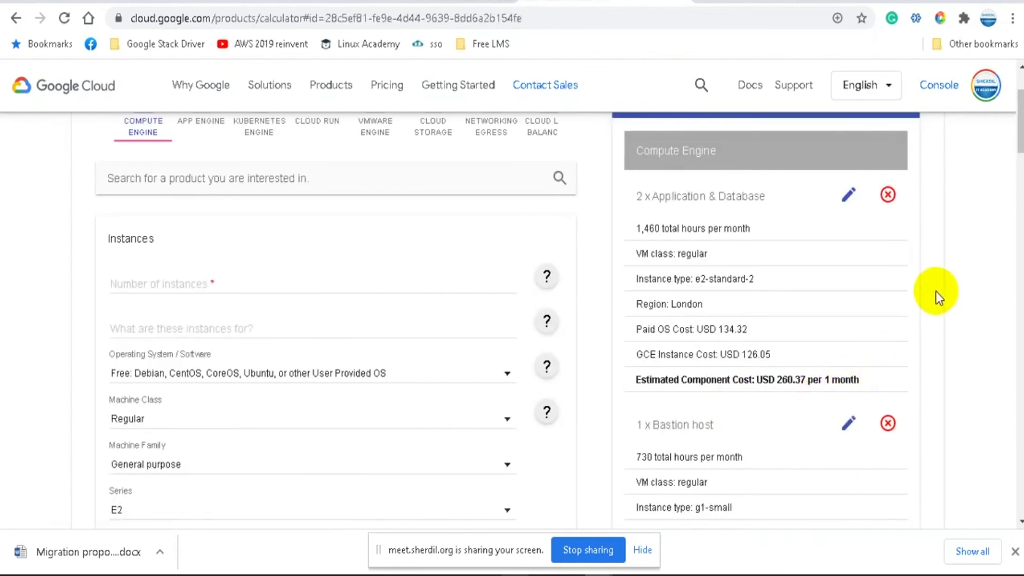
scroll(939, 299, down, 6)
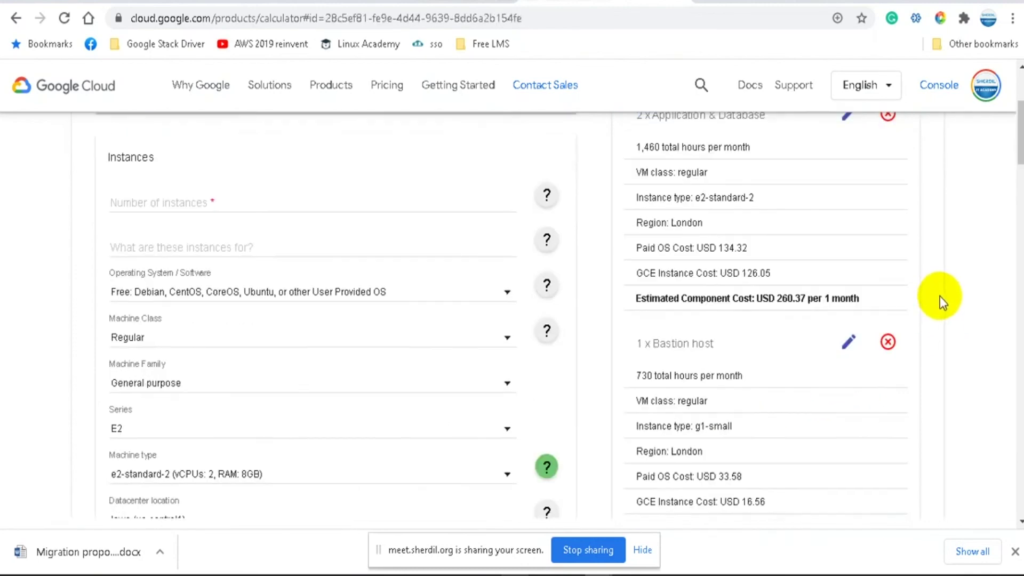
scroll(942, 303, down, 3)
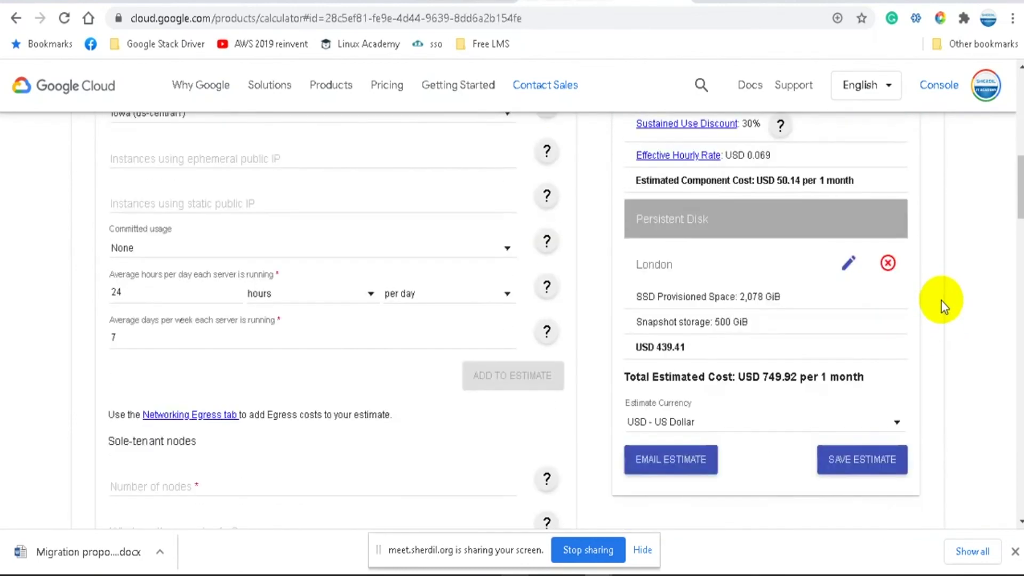
scroll(942, 303, up, 5)
scroll(942, 303, up, 1)
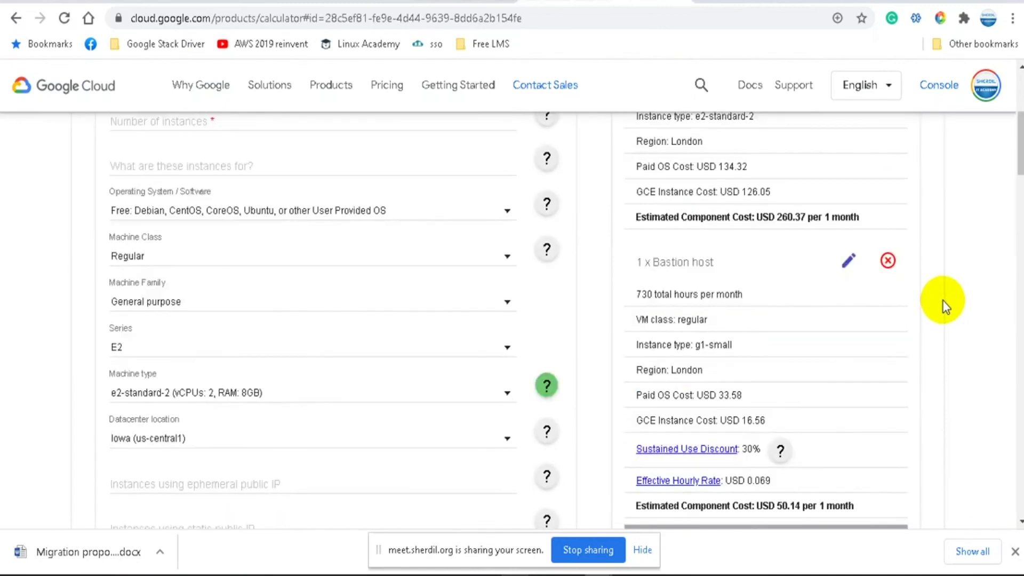
scroll(768, 315, down, 4)
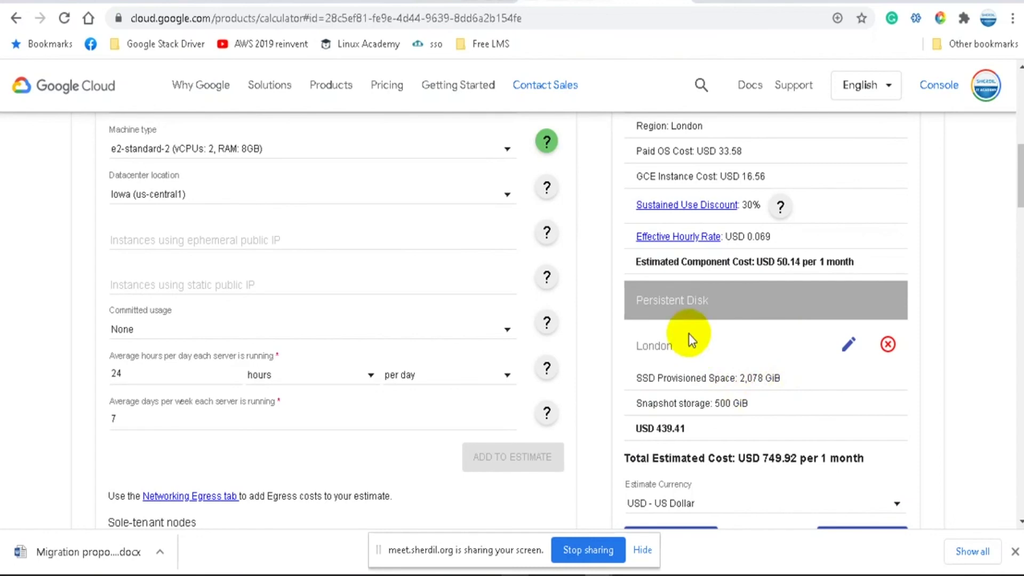
Step: Open the Networking Egress calculator and examine its internet, VM-to-VM and interconnect egress fields
scroll(690, 334, up, 10)
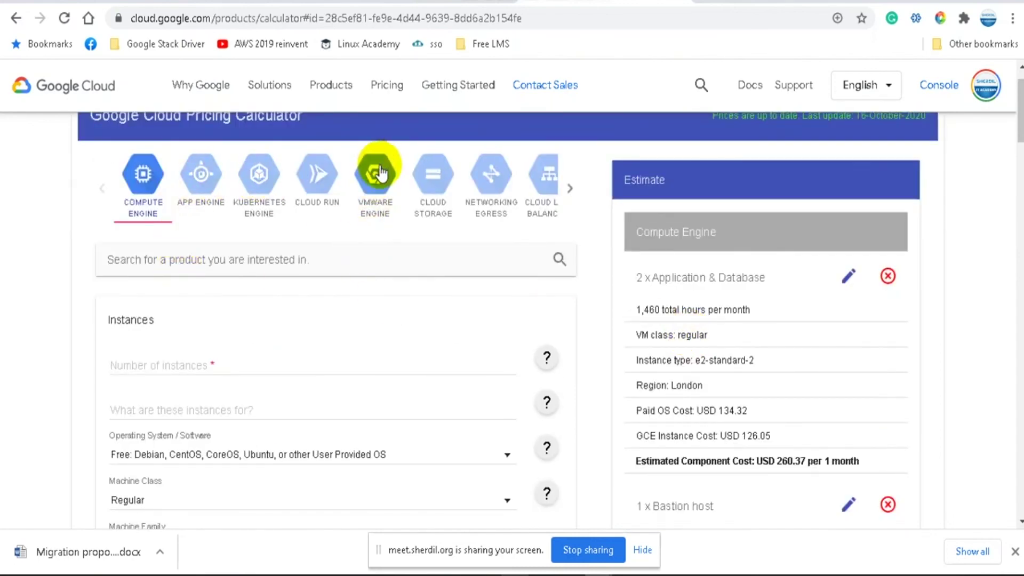
click(502, 176)
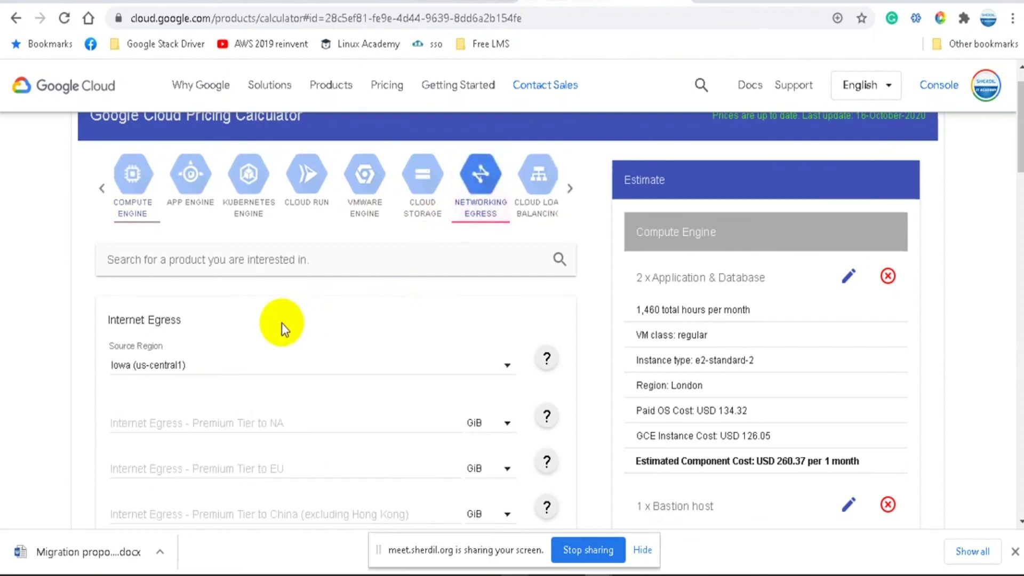
scroll(281, 327, down, 2)
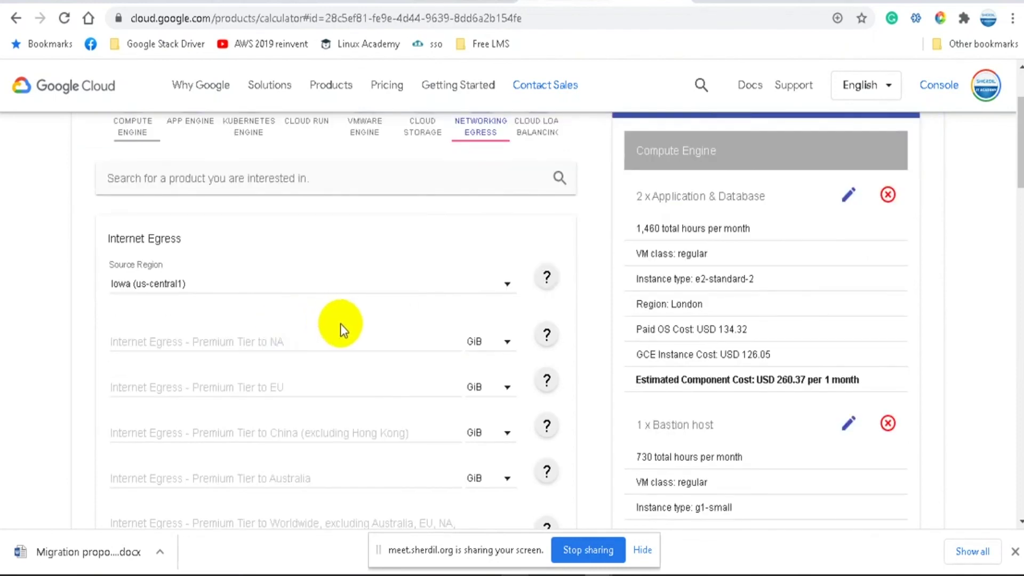
scroll(341, 326, down, 5)
scroll(344, 327, down, 11)
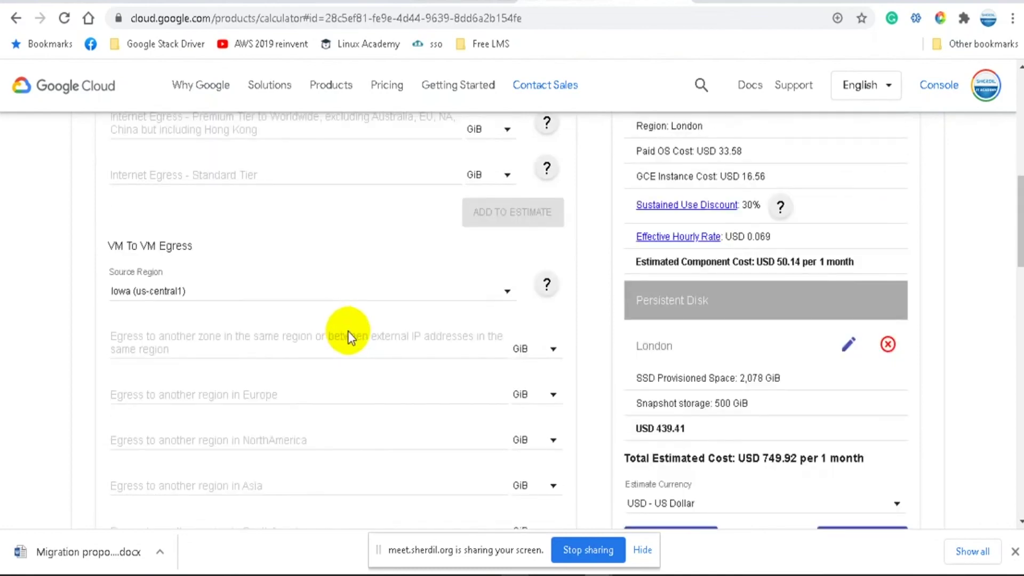
scroll(366, 336, down, 4)
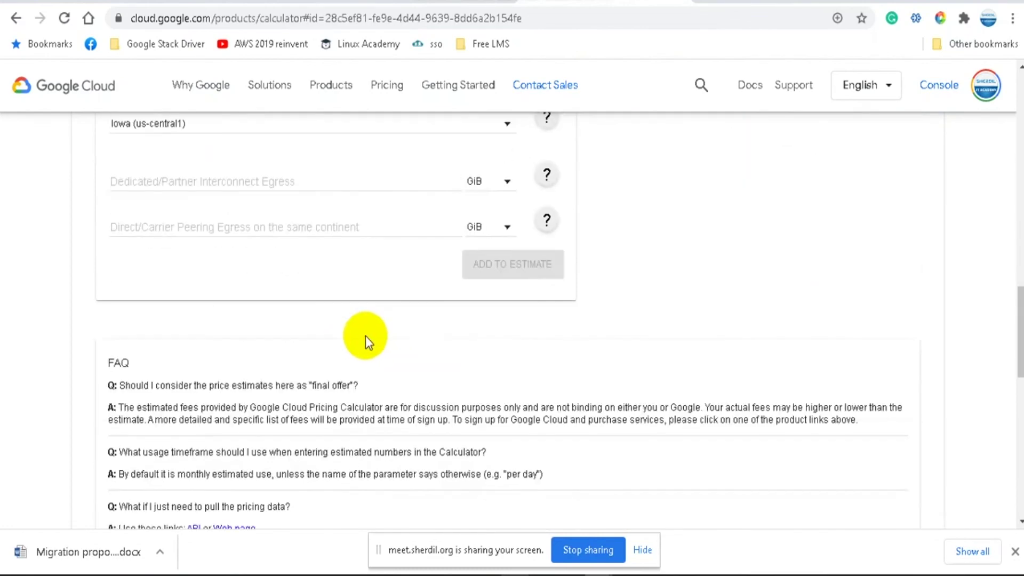
scroll(366, 336, up, 18)
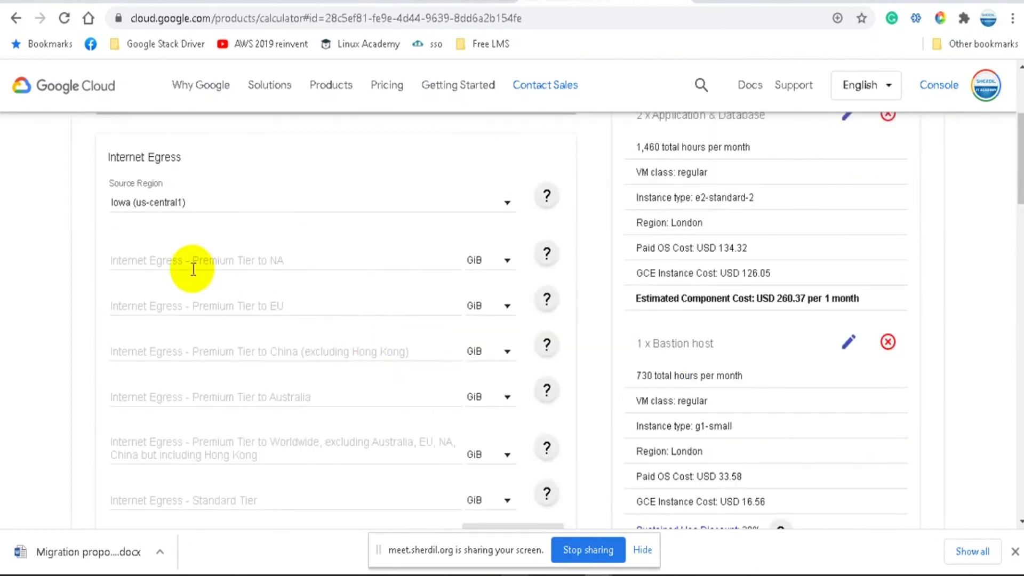
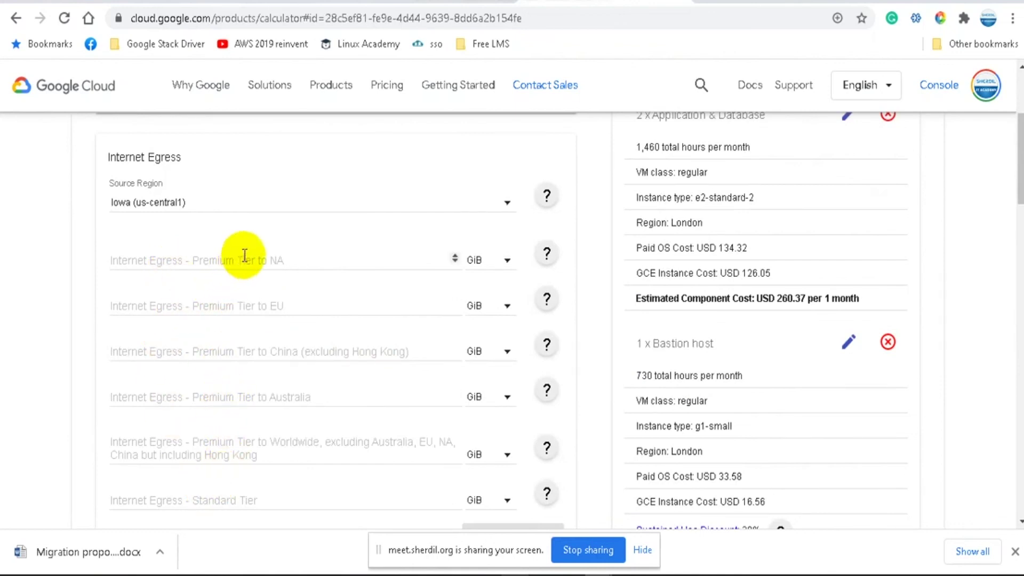
click(267, 305)
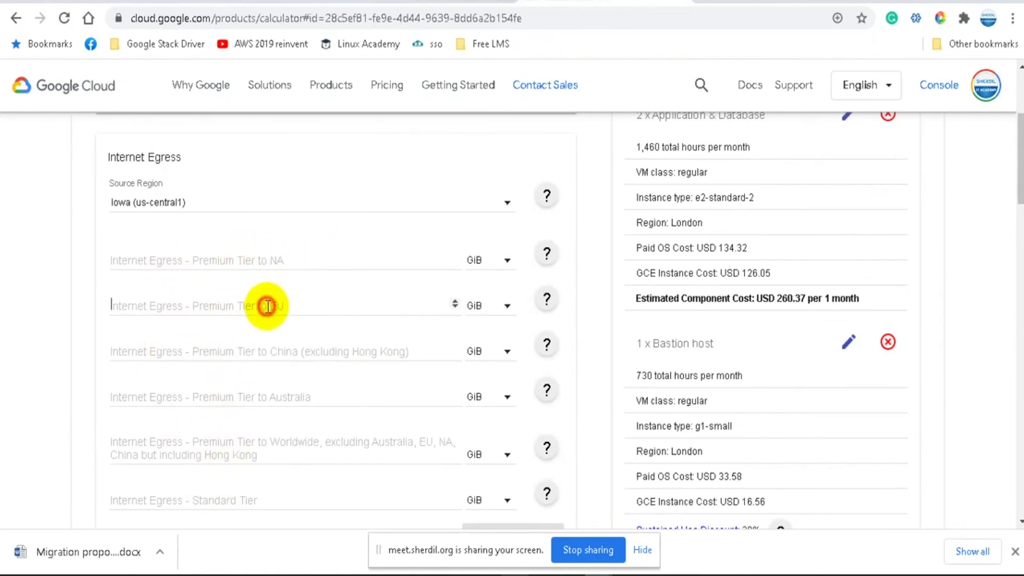
text(2)
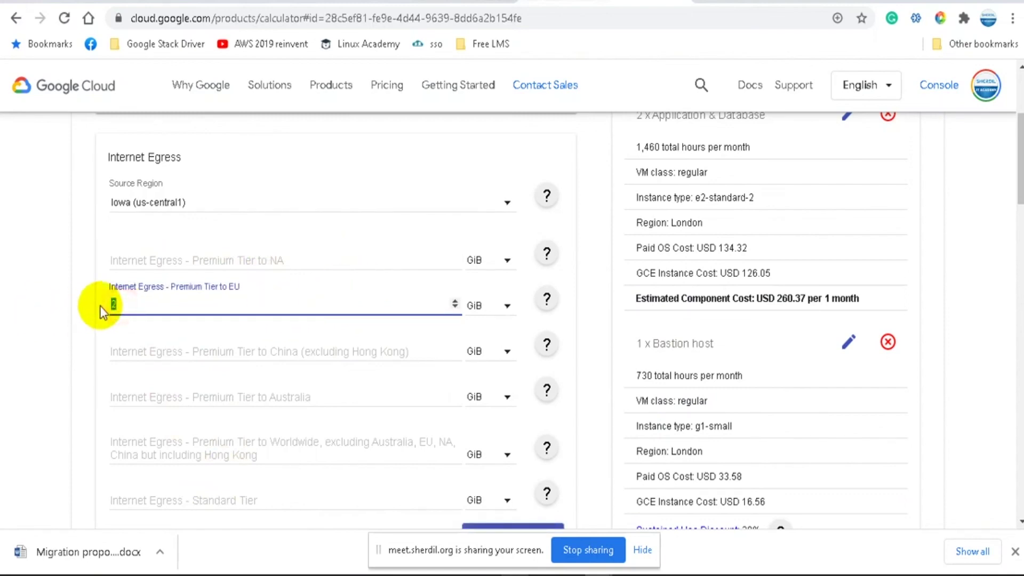
key(BackSpace)
click(31, 268)
Step: Open the Cloud Load Balancing calculator and set its location to London (europe-west2)
scroll(31, 267, up, 3)
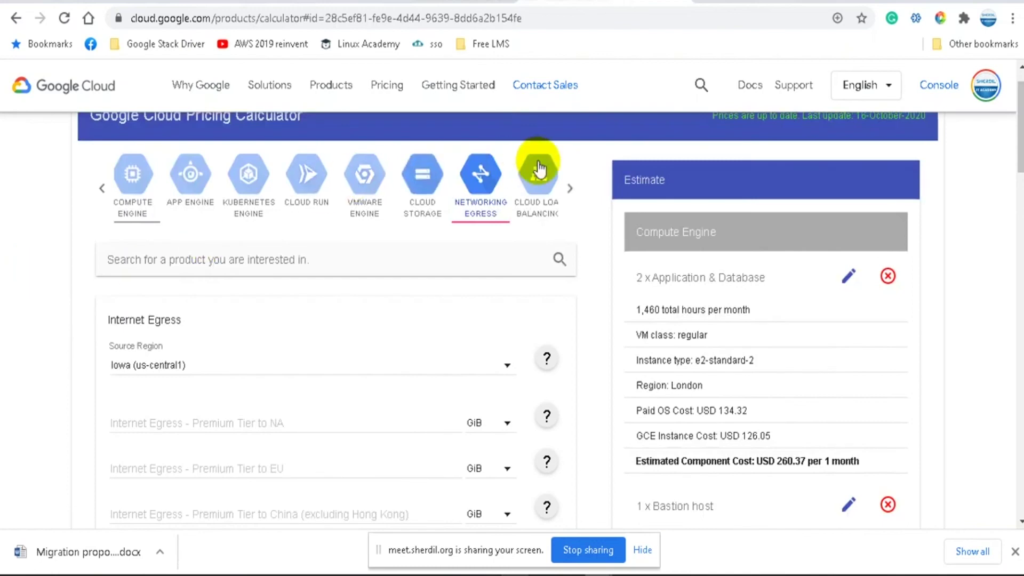
click(570, 188)
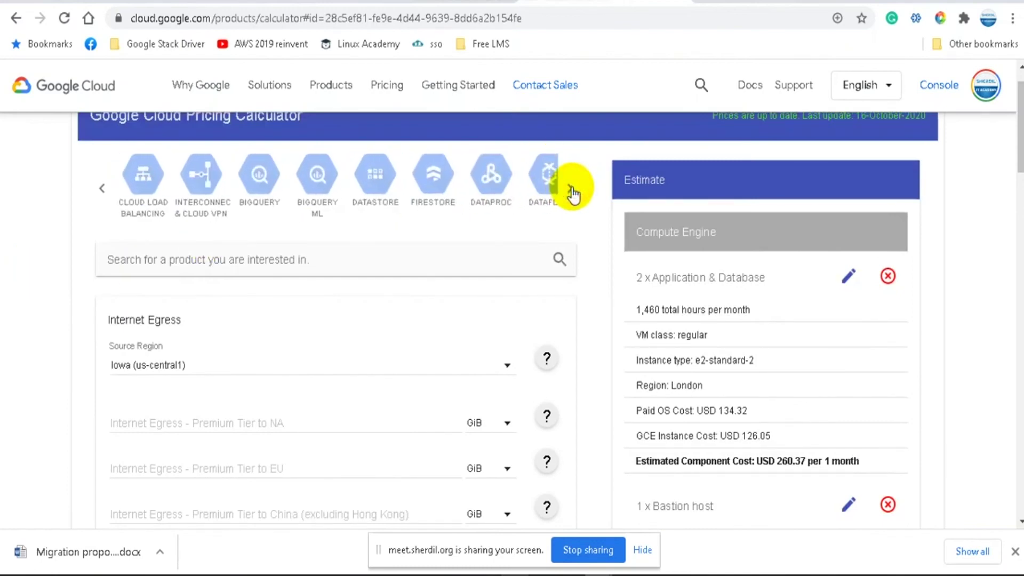
click(142, 176)
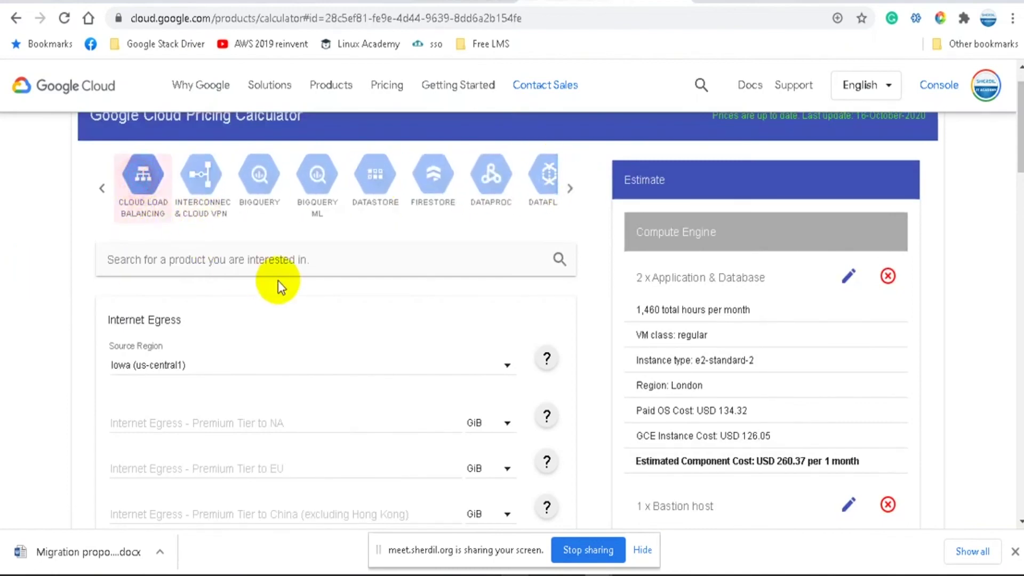
scroll(213, 360, down, 2)
click(158, 285)
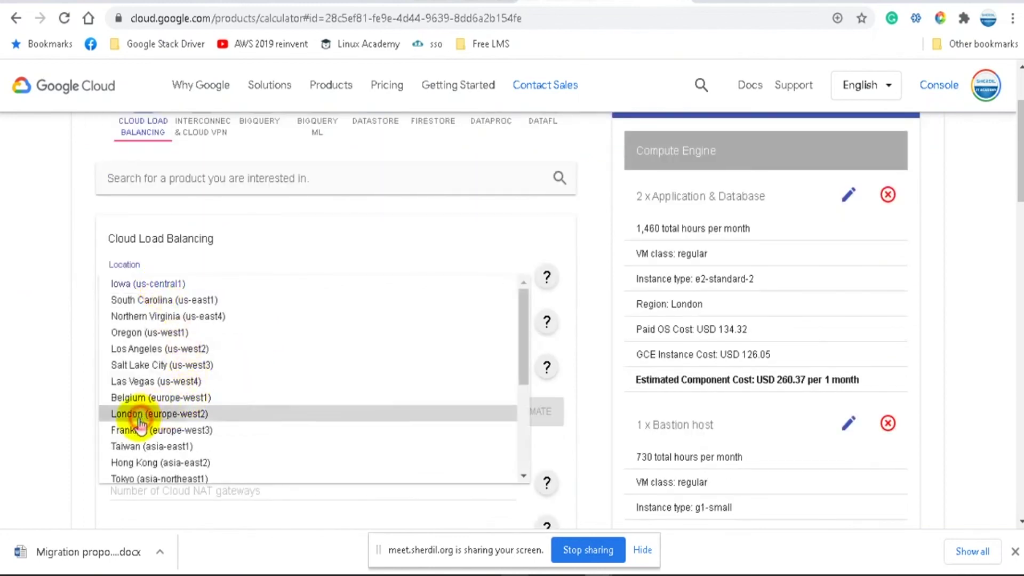
click(139, 416)
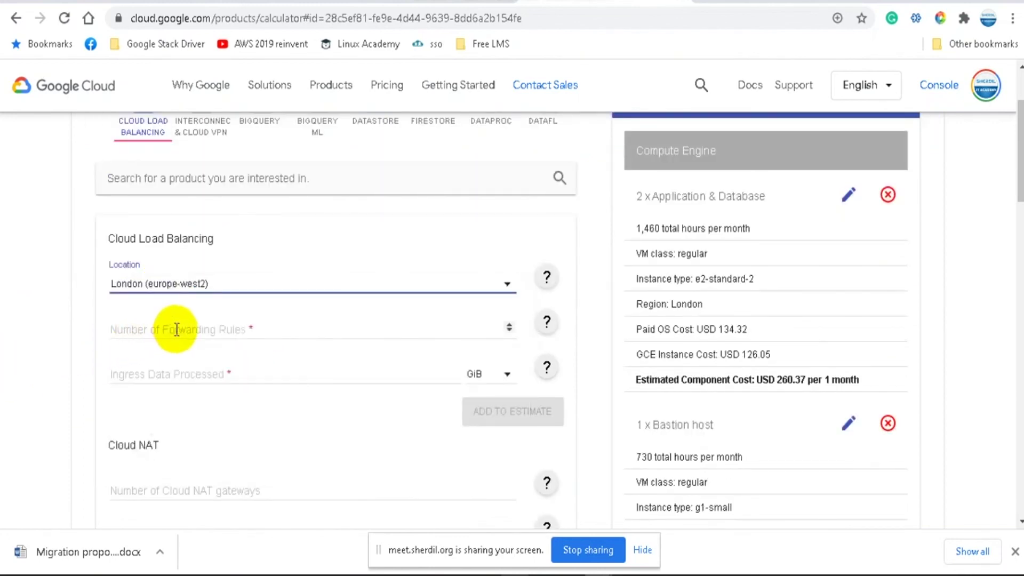
Step: Set the load balancer to 1 forwarding rule and 100 GiB of ingress data processed
click(176, 329)
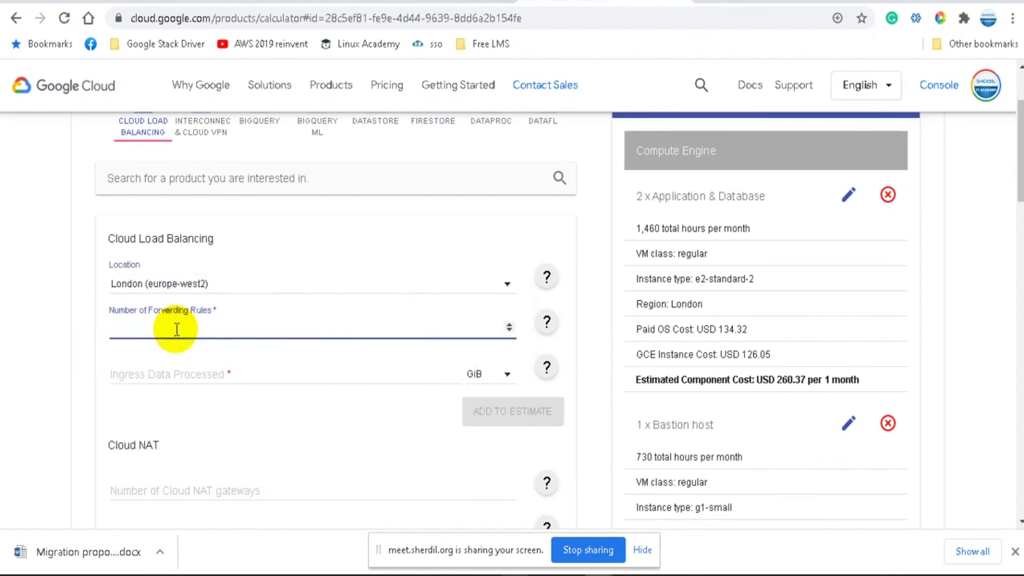
text(1)
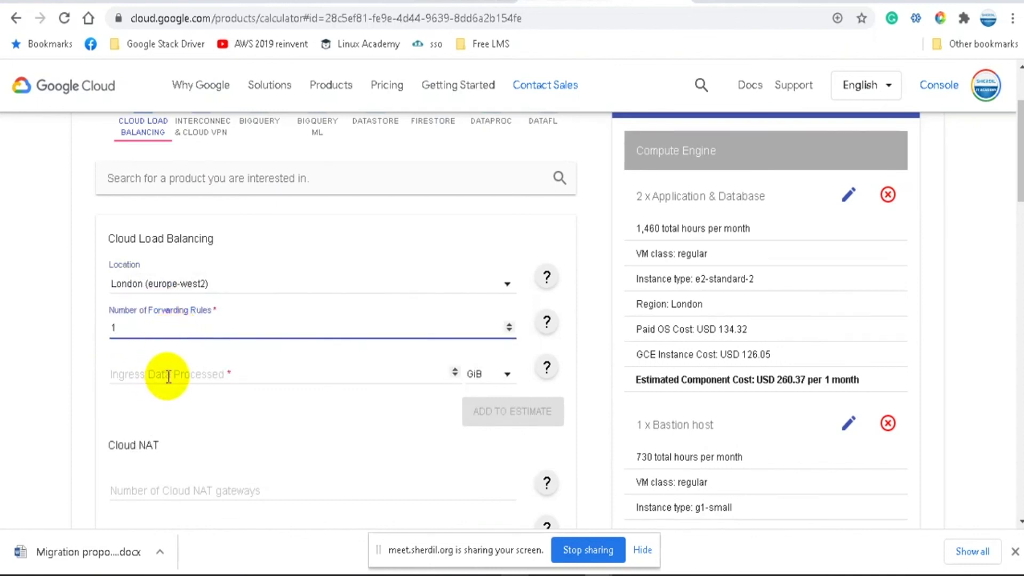
click(170, 373)
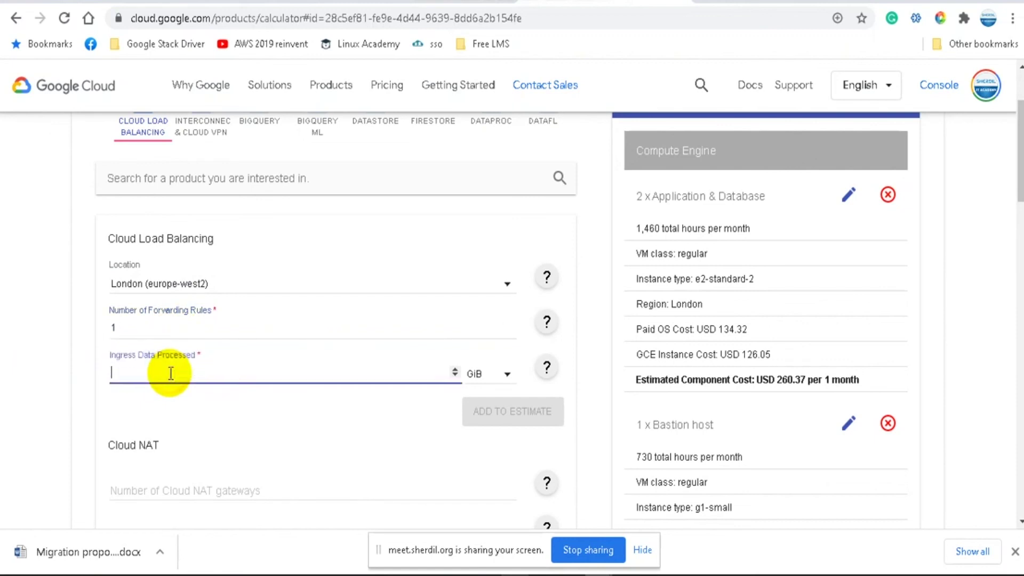
text(100)
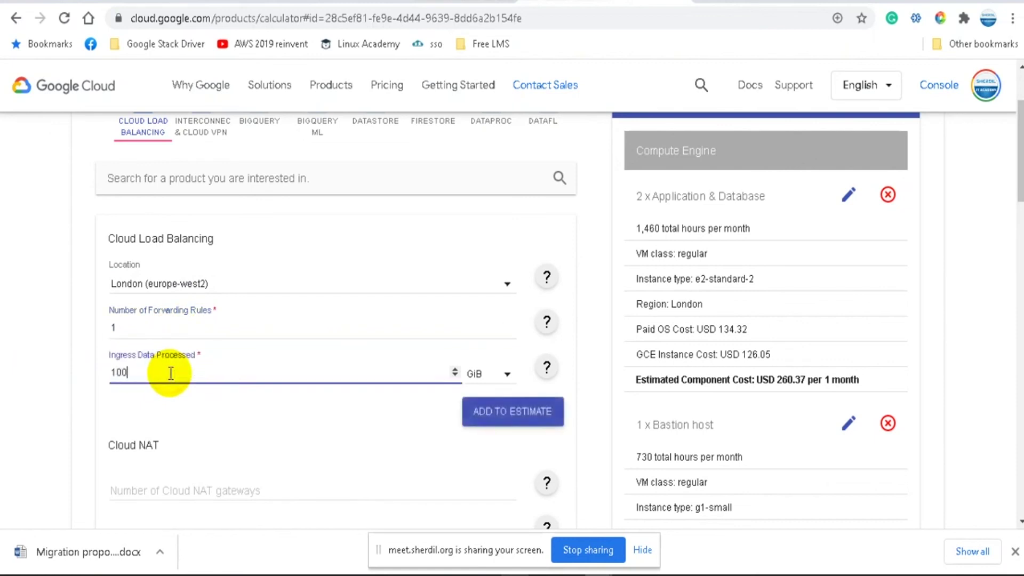
click(56, 376)
Step: Set Cloud NAT to 1 gateway with 100 GiB of processed data
scroll(55, 376, down, 3)
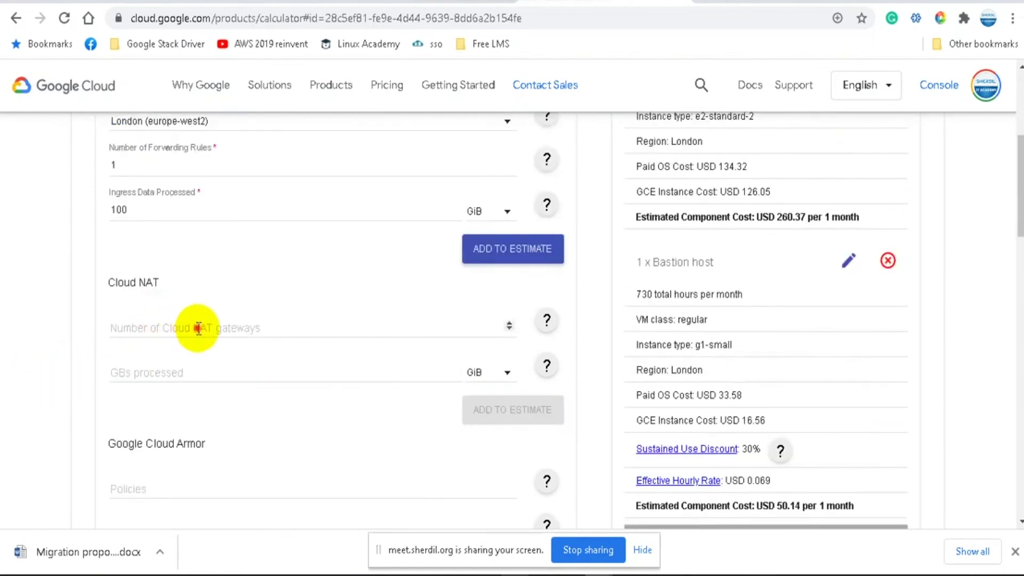
click(199, 328)
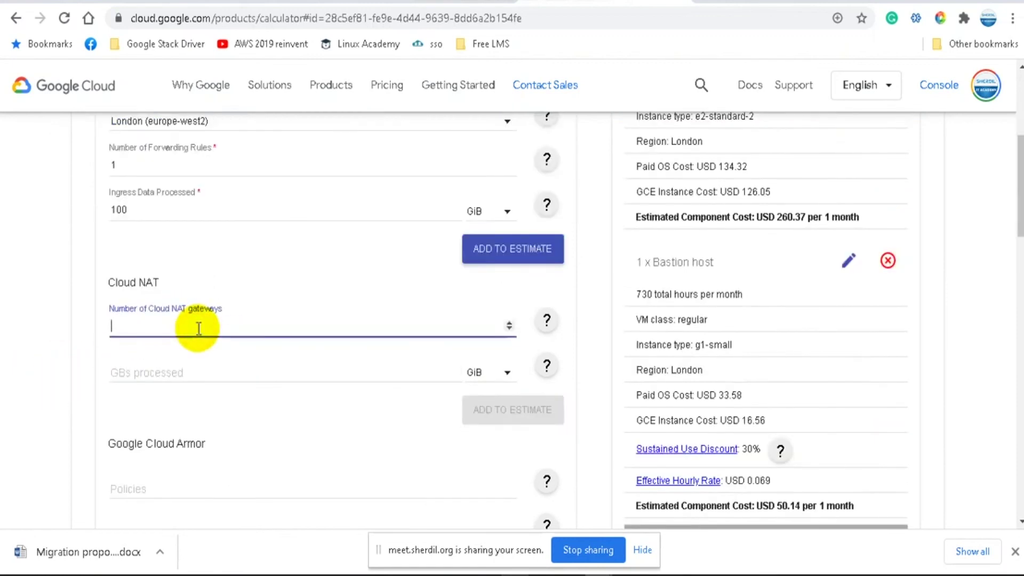
text(1)
click(177, 372)
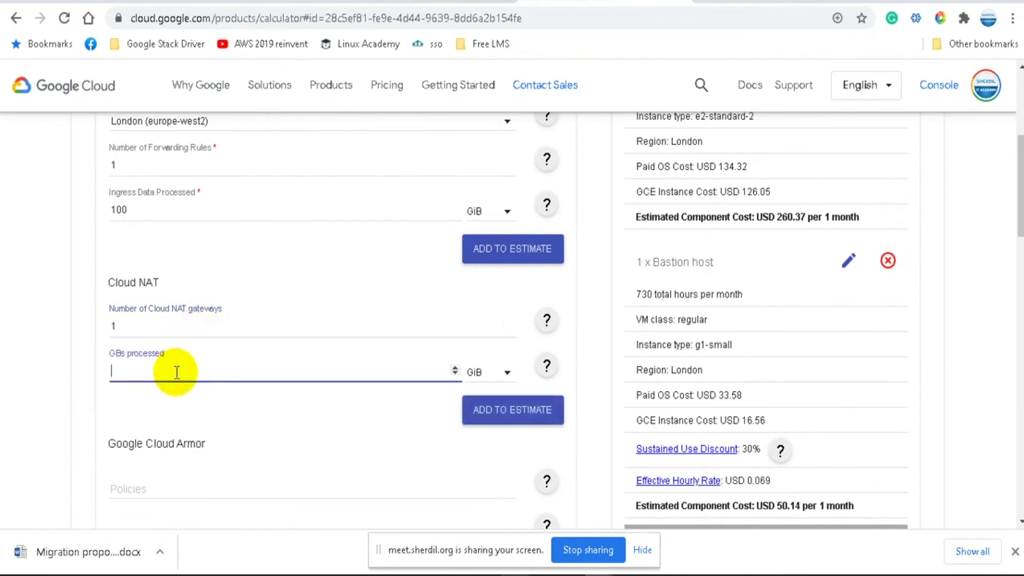
click(56, 340)
Step: Add the Cloud Load Balancing and Cloud NAT configurations to the estimate
scroll(54, 339, down, 6)
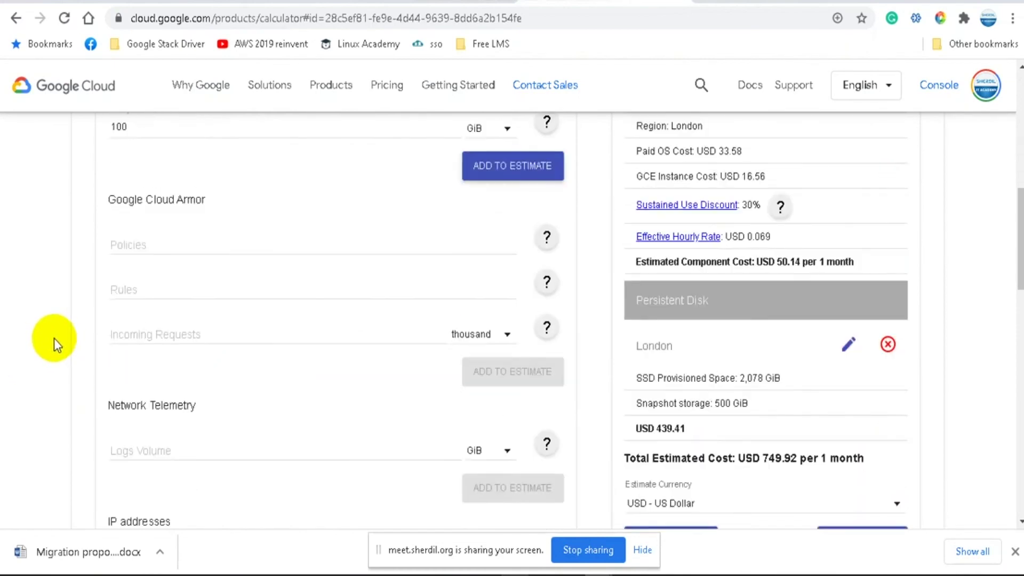
scroll(55, 339, down, 2)
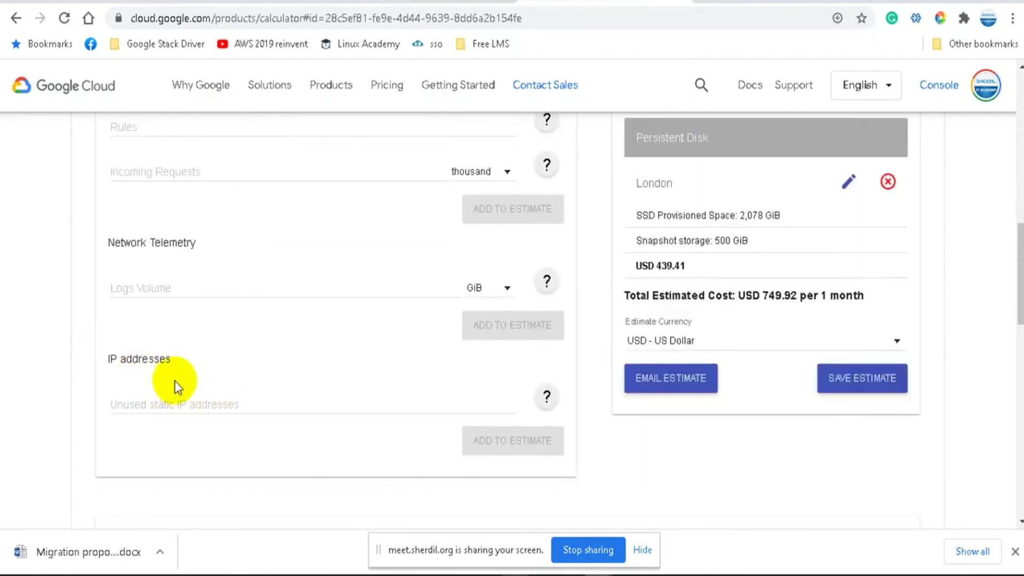
scroll(178, 387, up, 10)
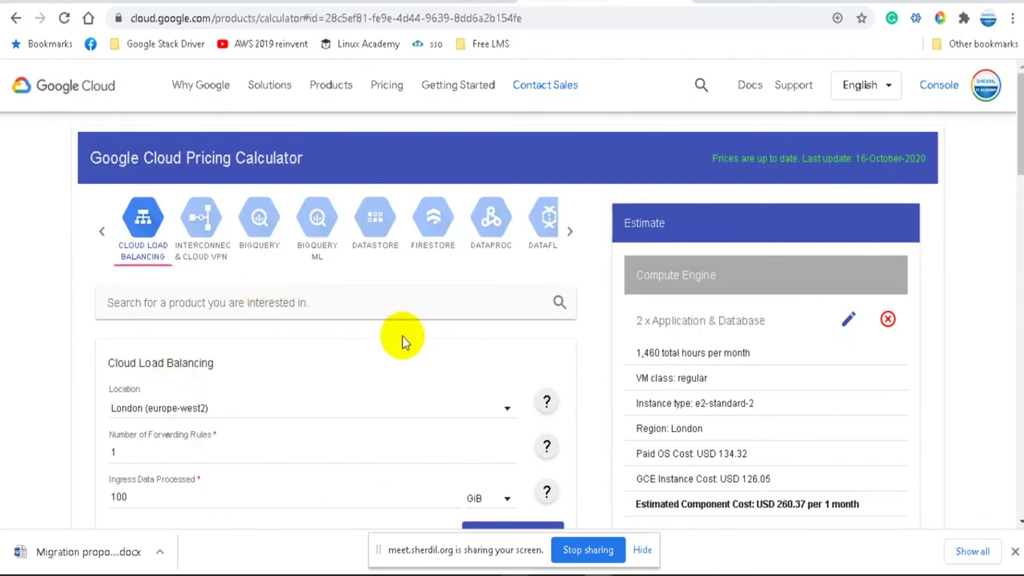
scroll(402, 335, down, 4)
click(507, 301)
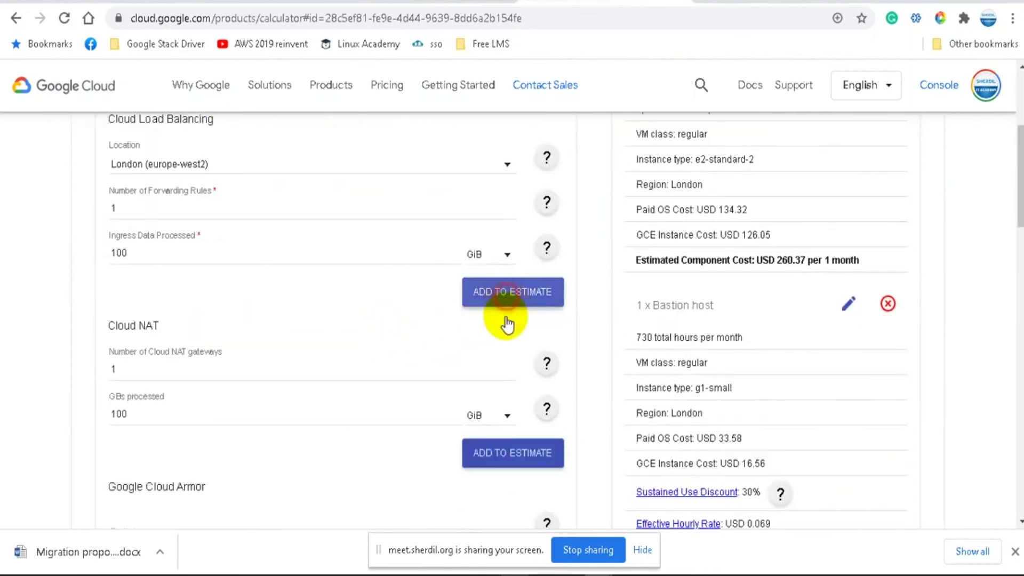
scroll(405, 383, down, 4)
click(492, 328)
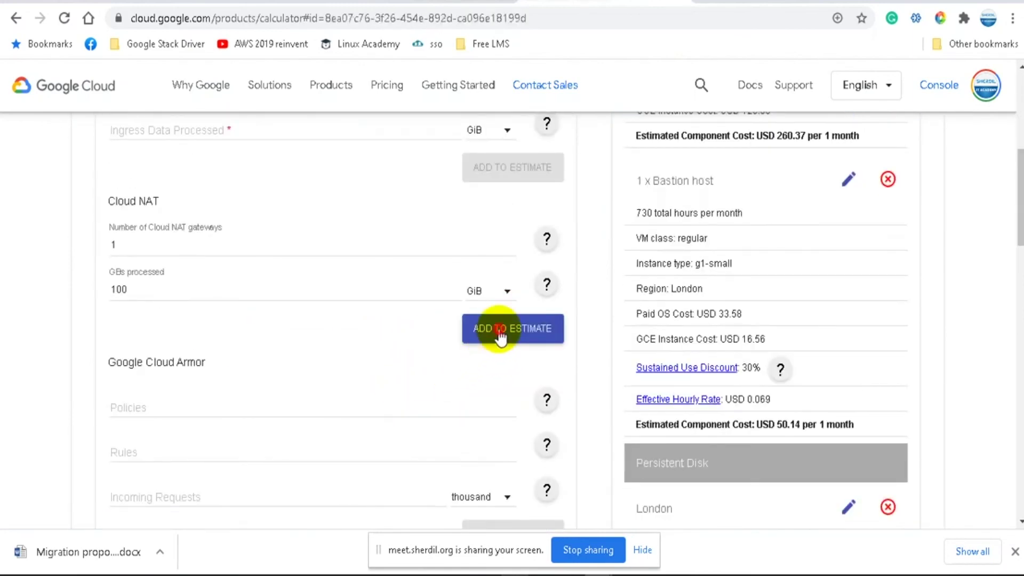
Step: Browse past Interconnect & Cloud VPN to the Cloud SQL calculator and open its Cloud SQL for SQL Server form
scroll(362, 364, up, 2)
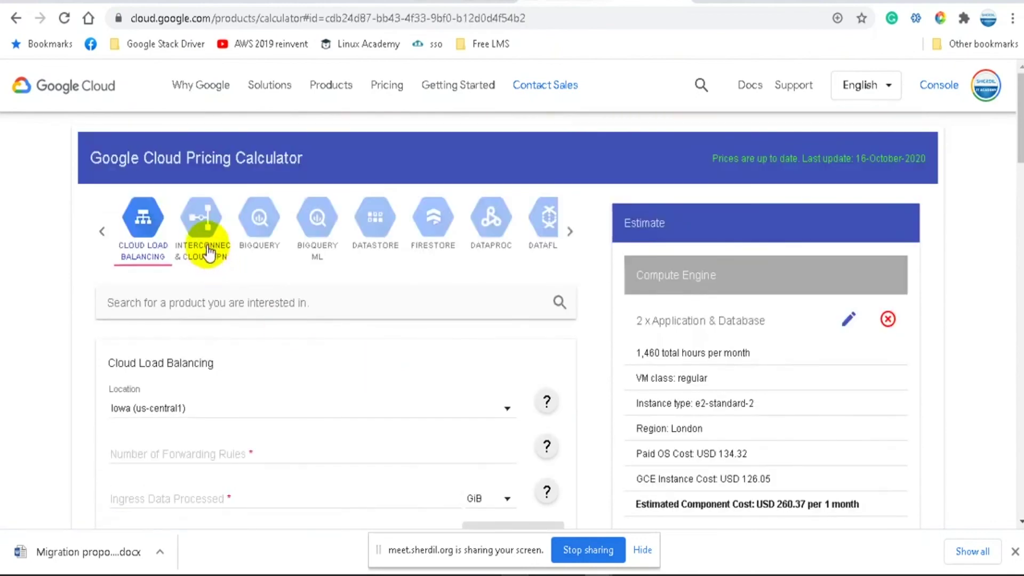
click(199, 218)
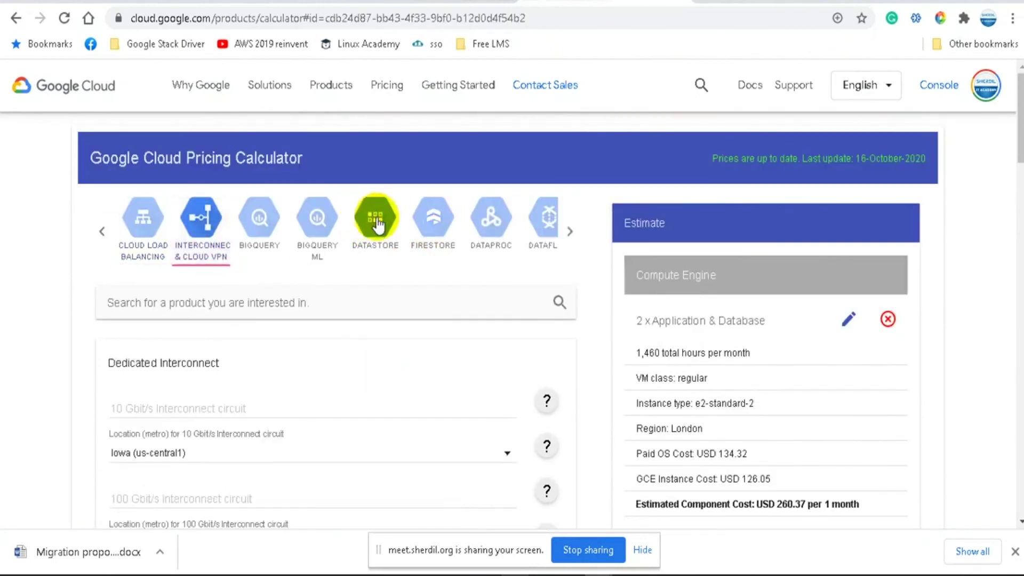
click(571, 231)
click(573, 234)
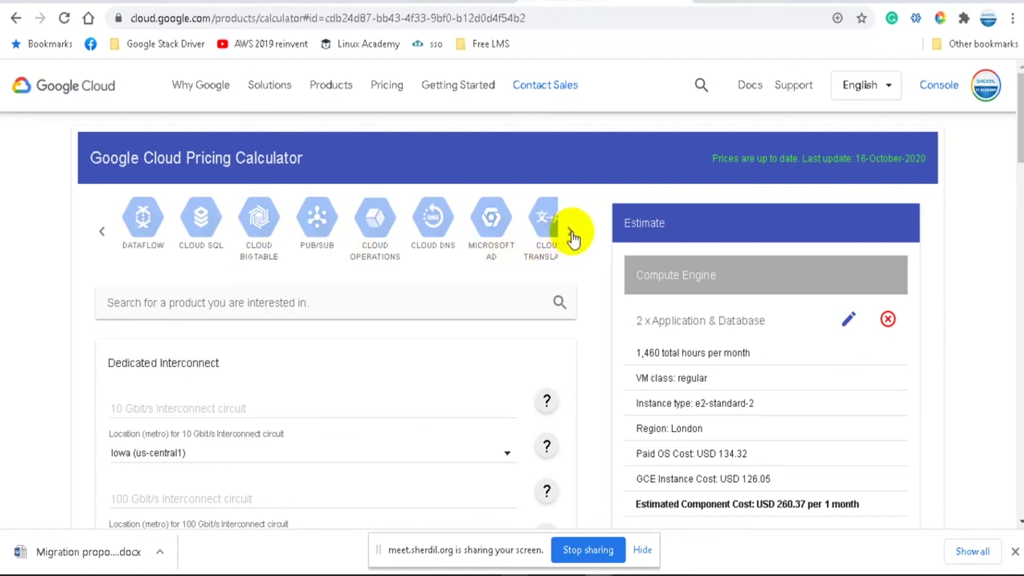
click(201, 219)
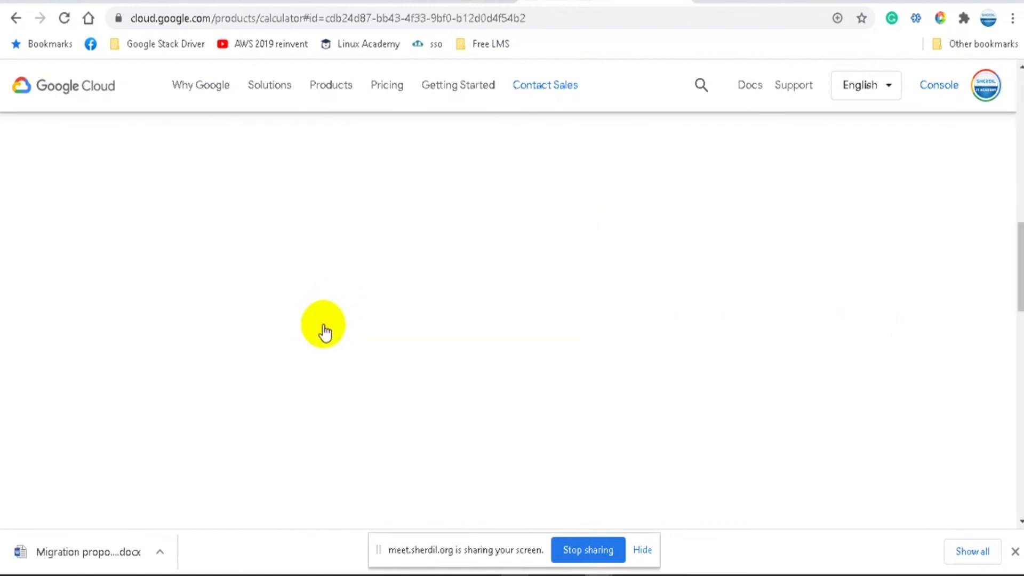
scroll(324, 324, up, 6)
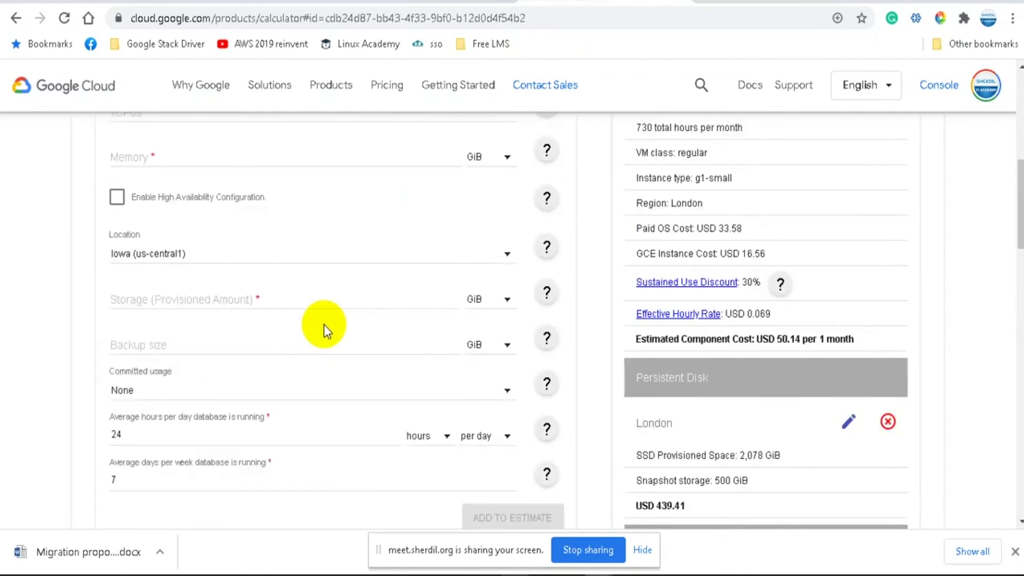
scroll(212, 251, up, 3)
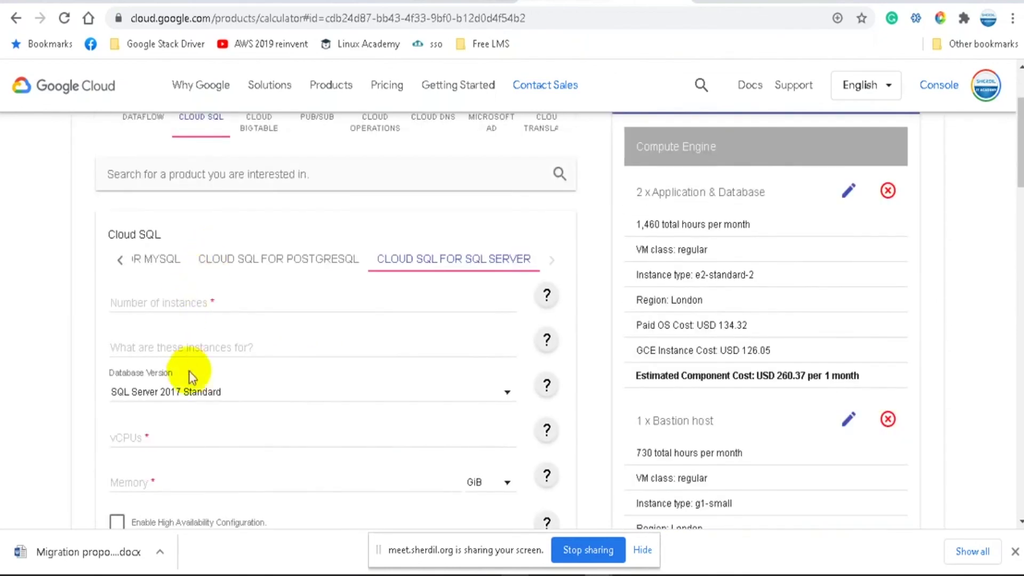
Step: Define 1 Cloud SQL instance described as "Database" with the SQL Server 2017 Express version
scroll(222, 369, down, 1)
scroll(188, 310, up, 1)
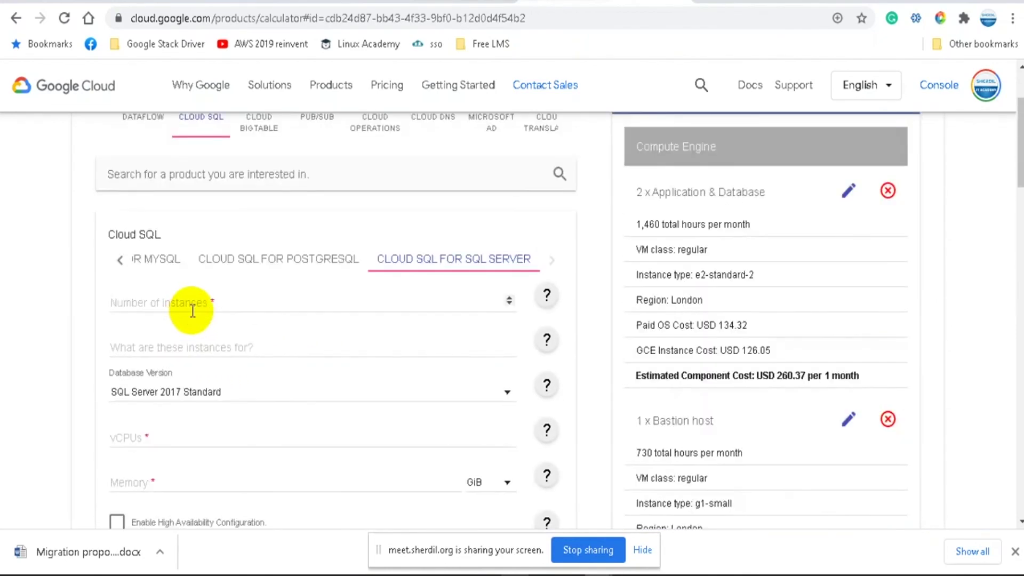
scroll(224, 298, up, 1)
scroll(229, 291, down, 2)
click(193, 311)
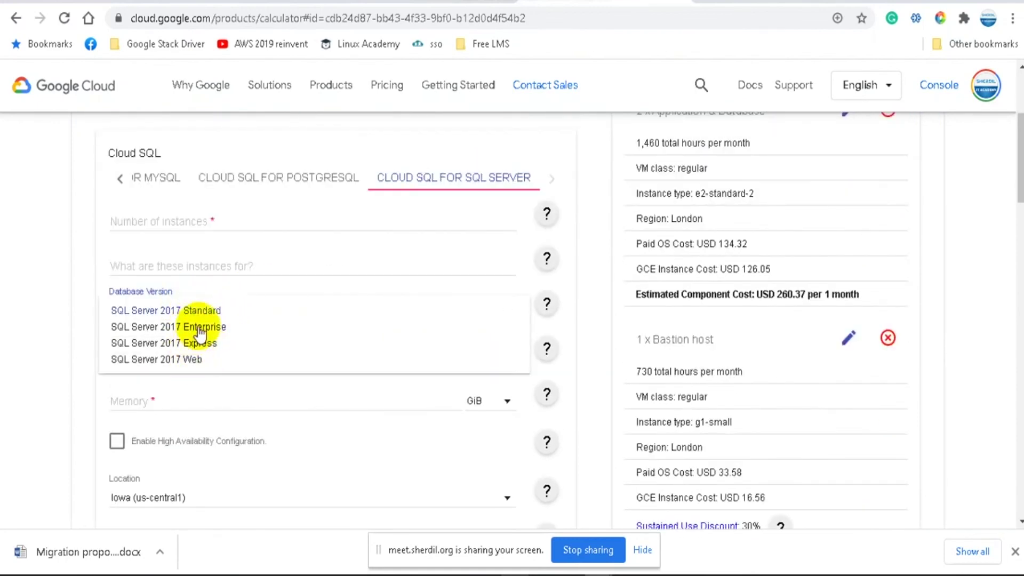
click(201, 343)
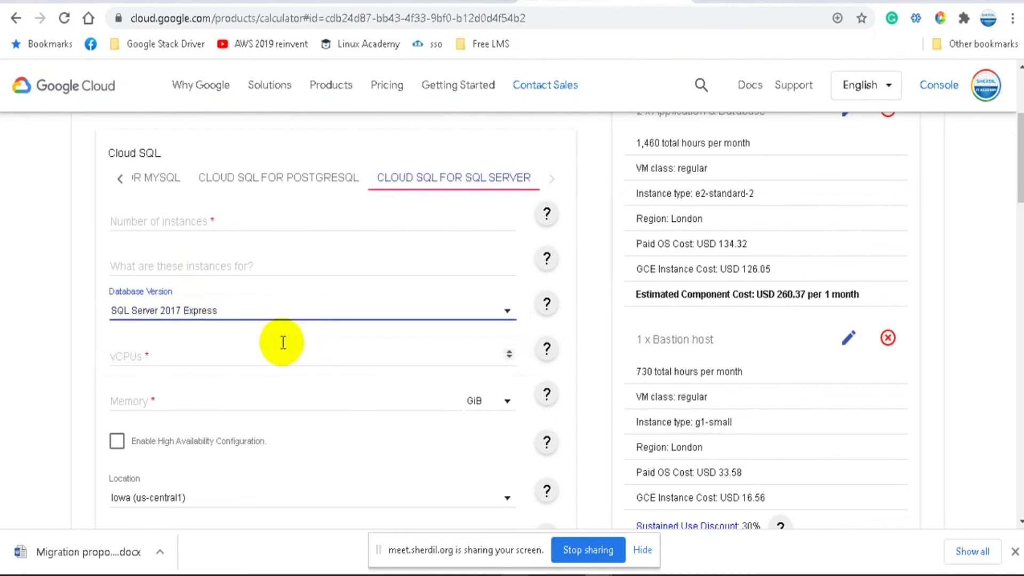
click(179, 221)
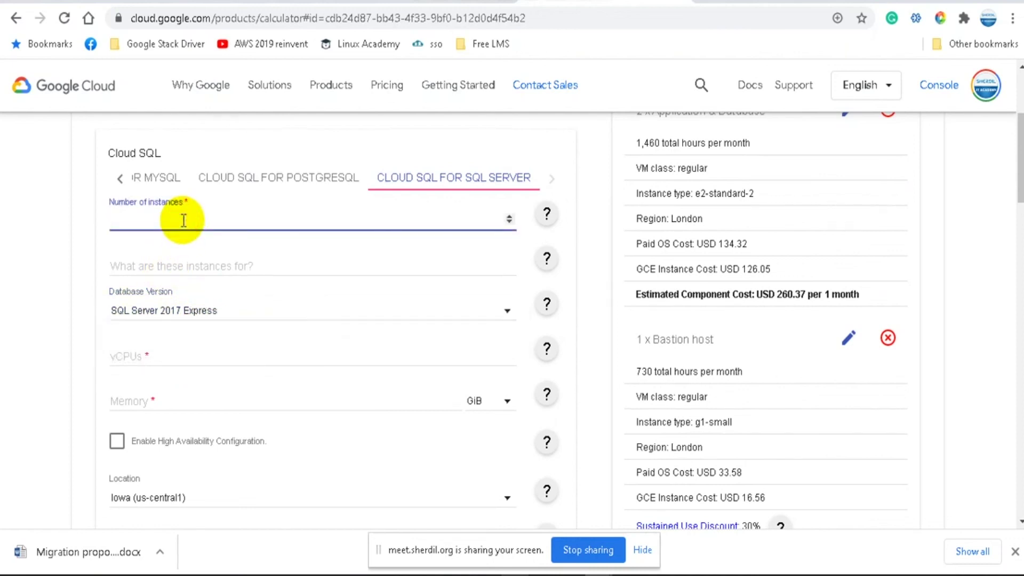
click(221, 267)
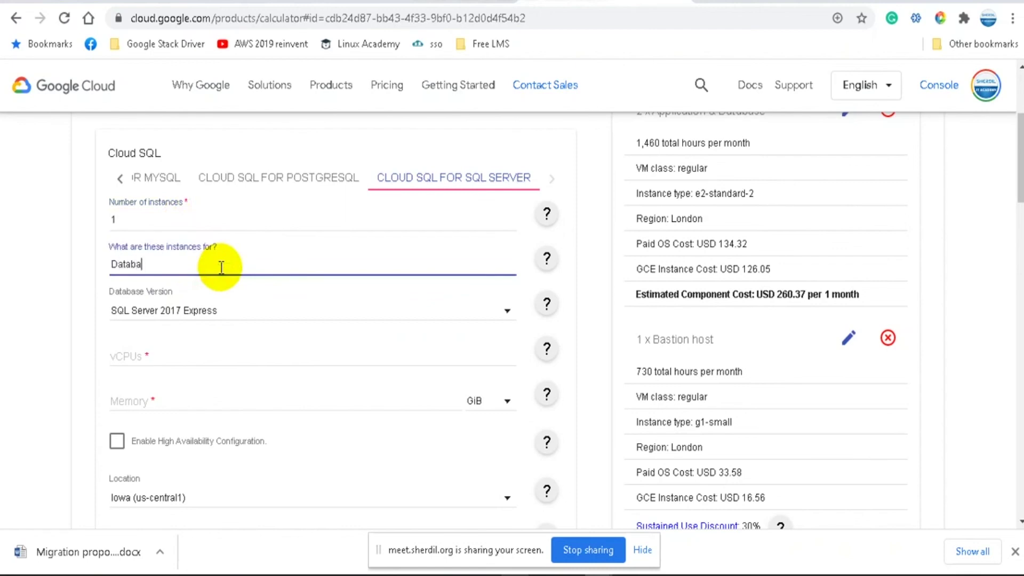
Step: Give the SQL Server instance 2 vCPUs and 8 GiB of memory
scroll(201, 282, down, 2)
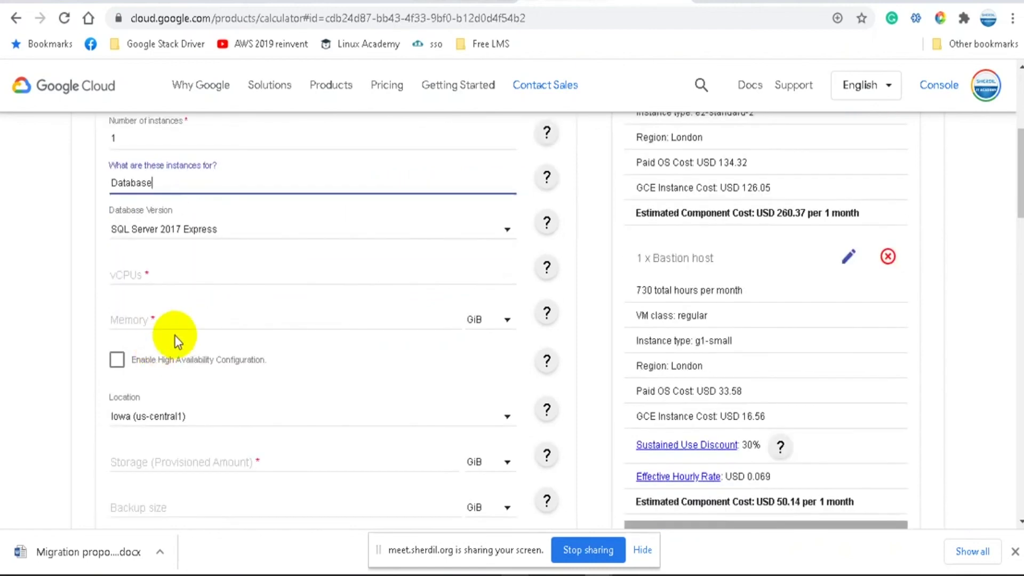
click(165, 277)
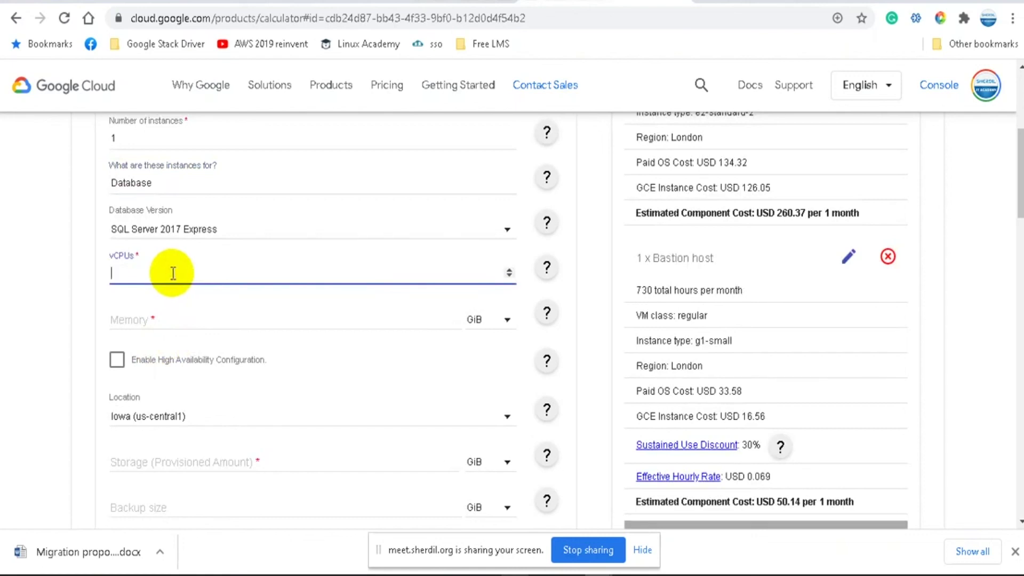
text(2)
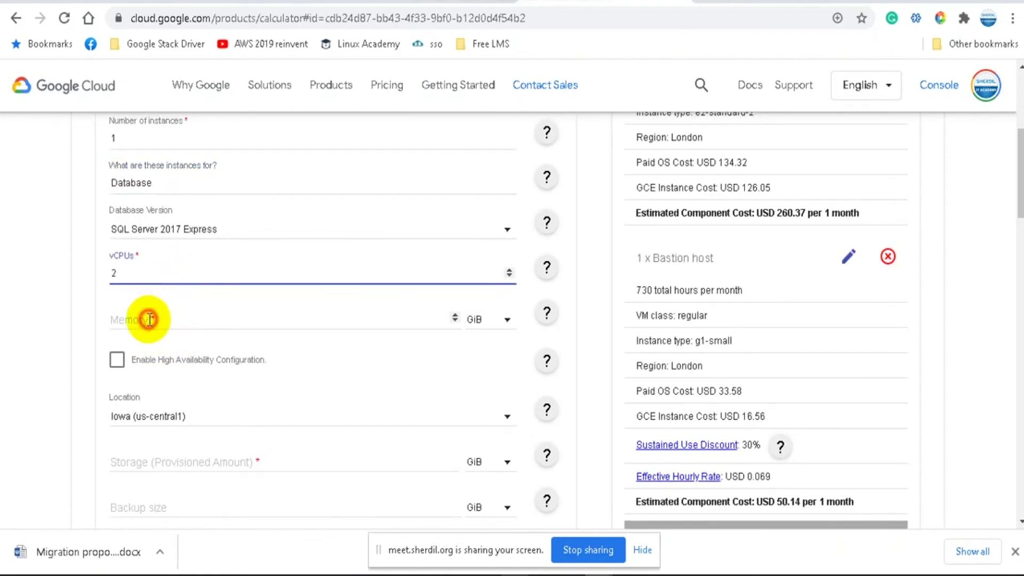
click(149, 319)
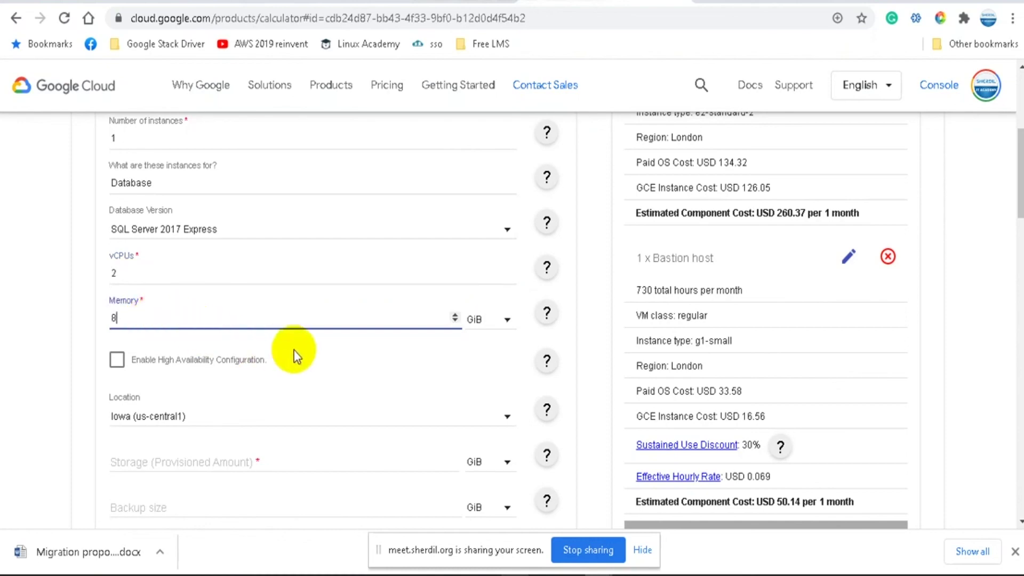
Step: Set the SQL Server instance's location to London (europe-west2)
scroll(277, 350, down, 2)
click(151, 337)
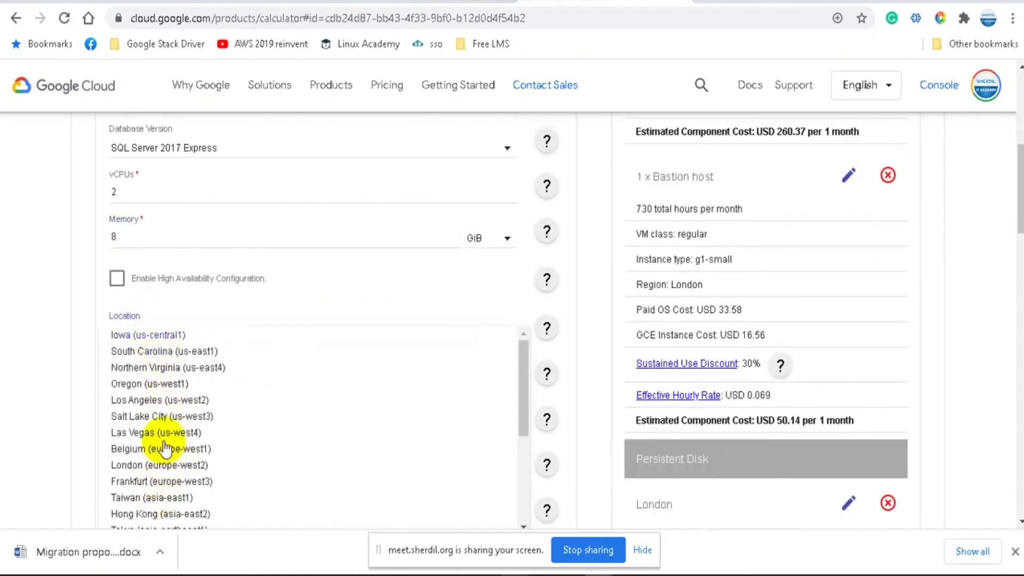
scroll(165, 404, down, 2)
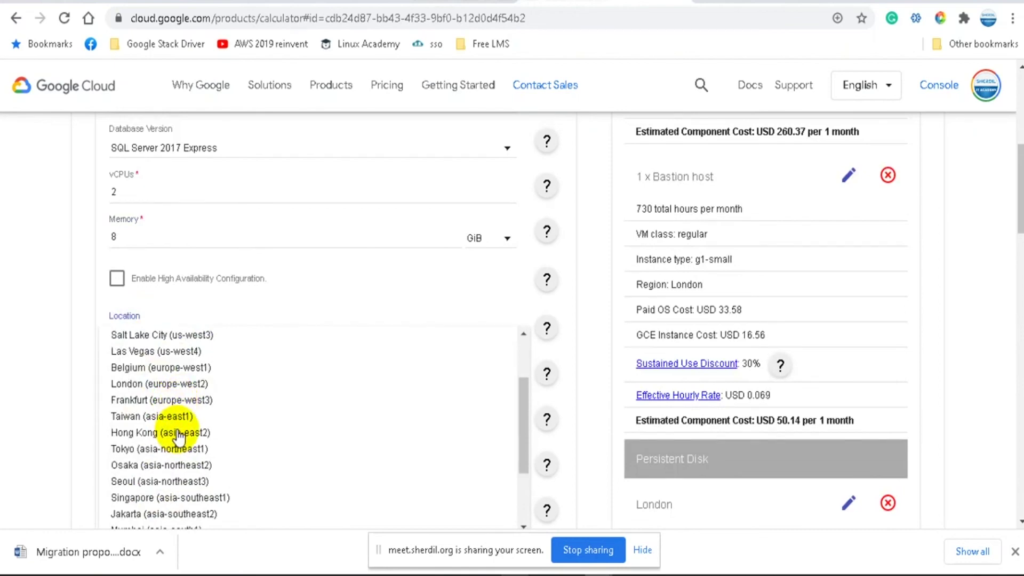
click(149, 384)
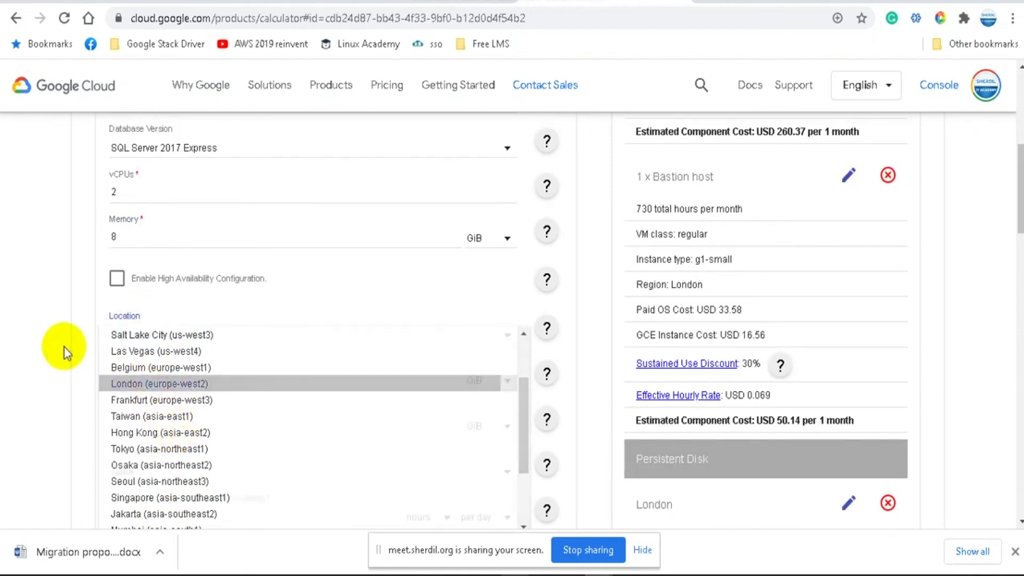
scroll(35, 338, up, 3)
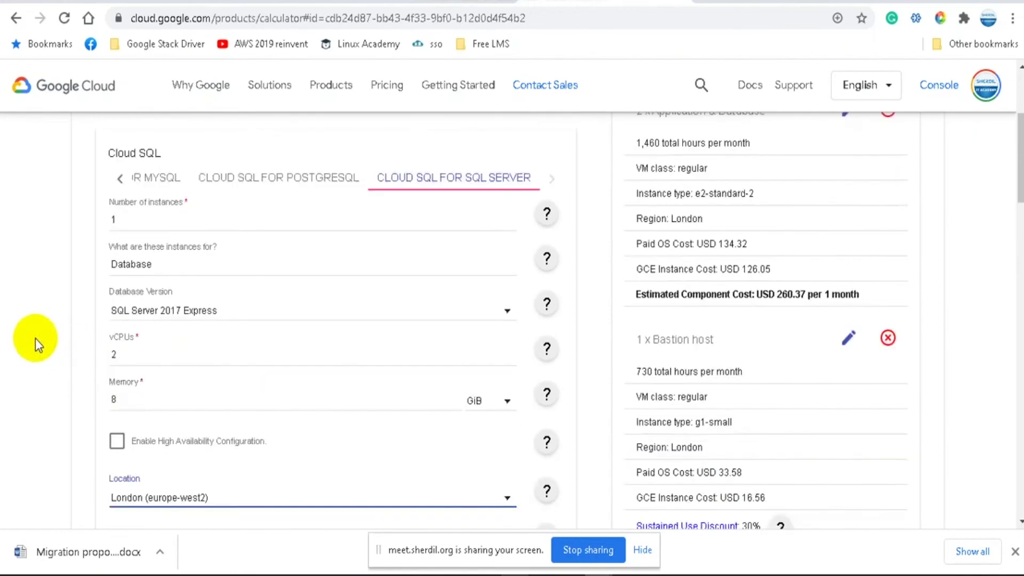
Step: Set the SQL Server instance's provisioned storage to 1024 GiB and its backup size to 250 GiB
scroll(240, 289, down, 3)
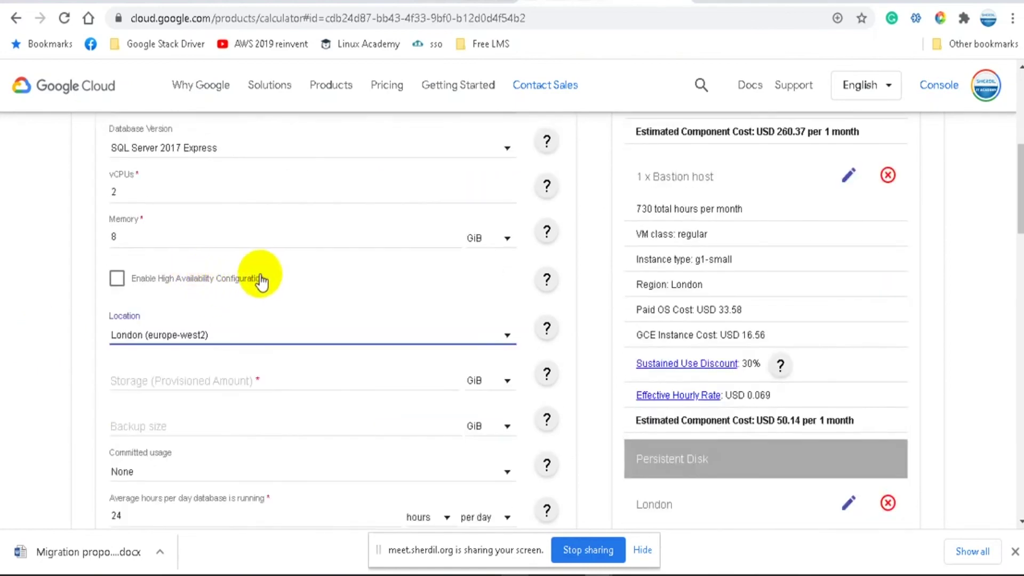
scroll(240, 280, down, 2)
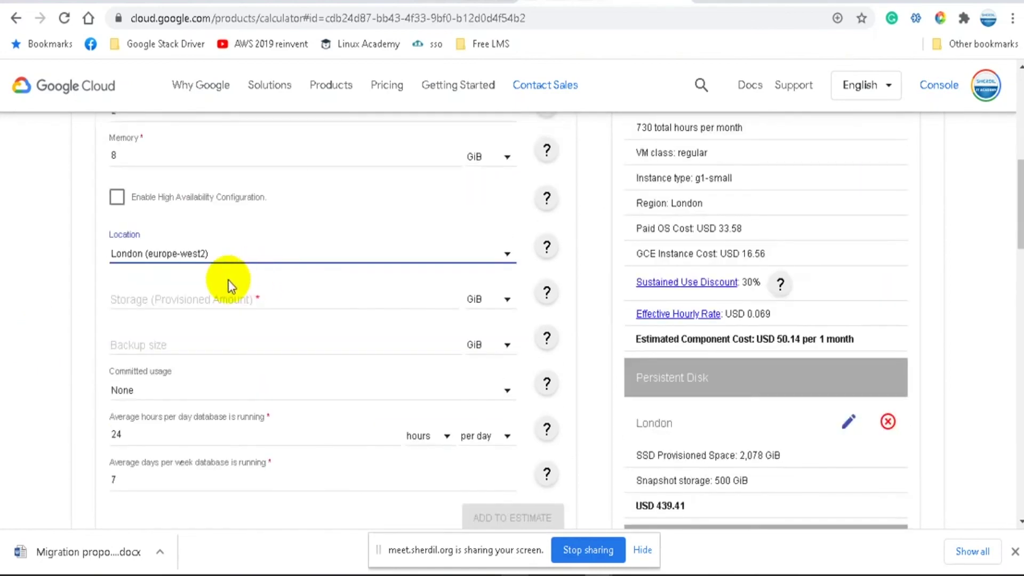
click(155, 345)
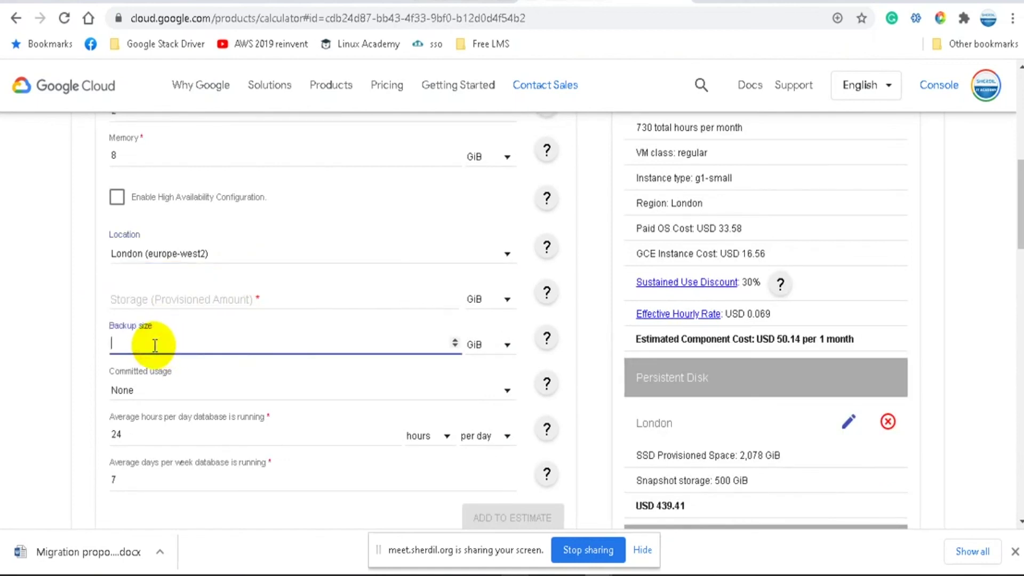
click(169, 299)
text(1024)
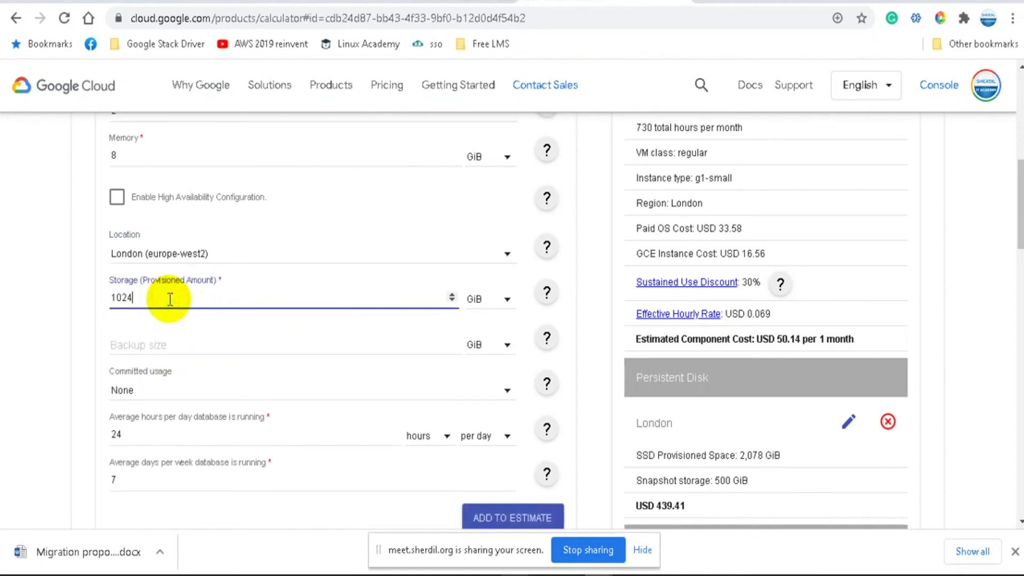
click(147, 344)
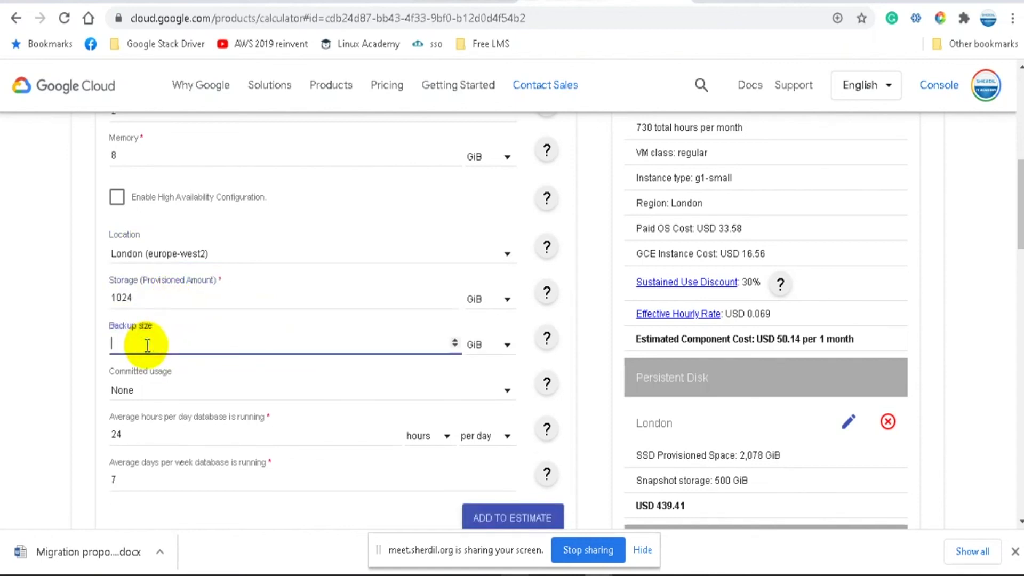
text(250)
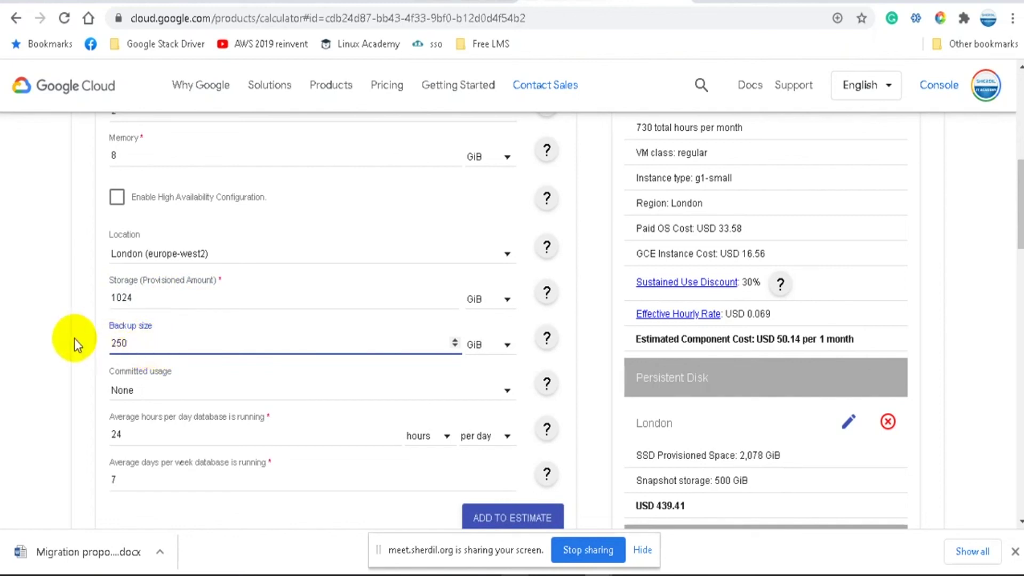
click(71, 344)
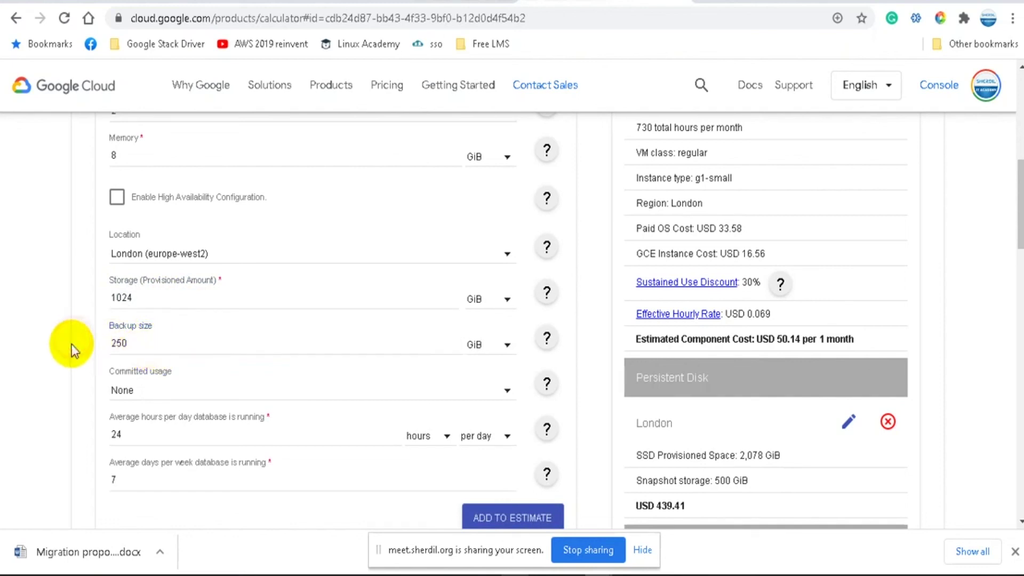
Step: Keep the SQL Server 2017 Express instance's committed usage at None and add the instance to the estimate
click(132, 394)
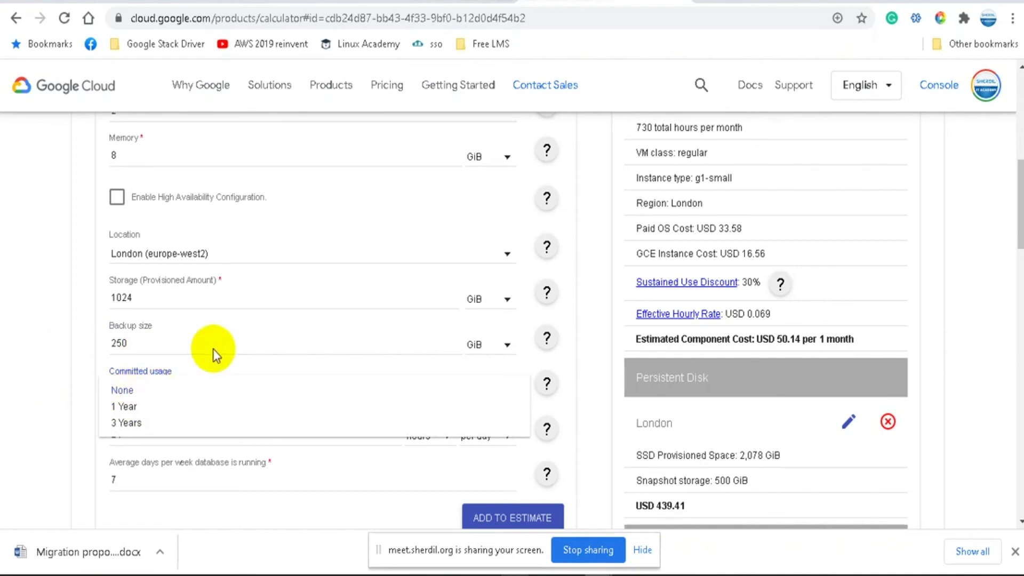
click(148, 368)
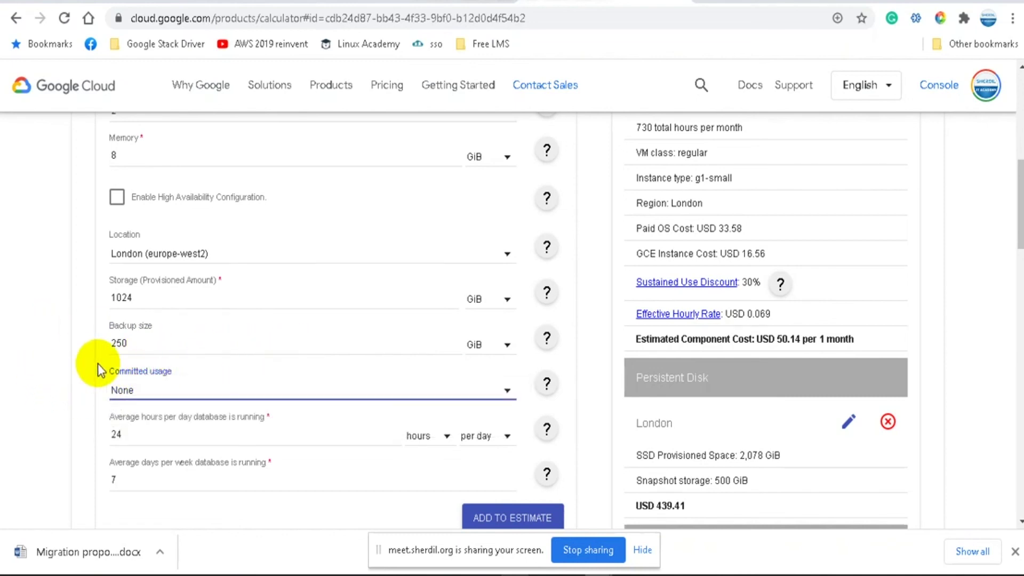
scroll(330, 321, up, 1)
scroll(329, 322, up, 2)
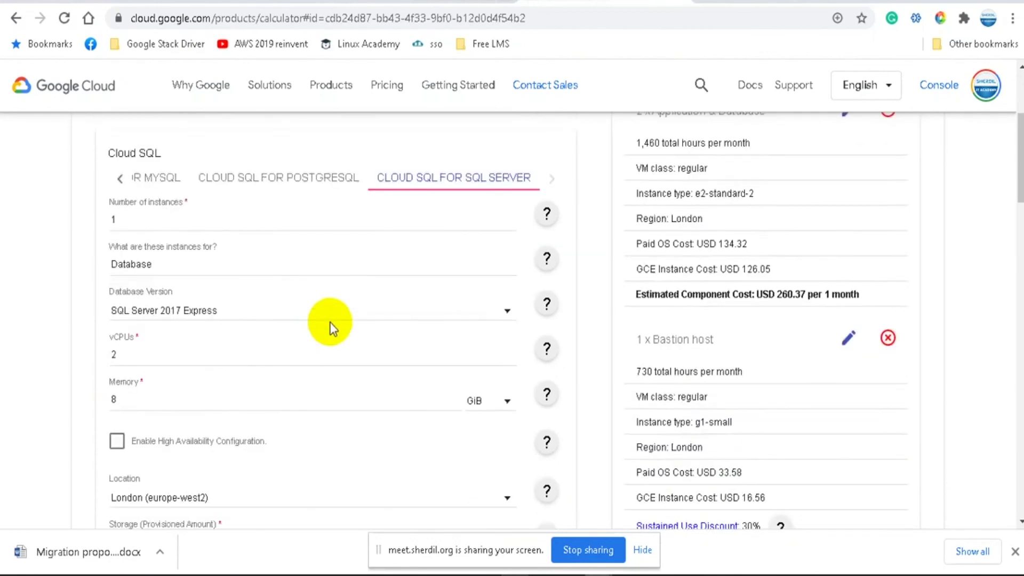
scroll(332, 327, down, 6)
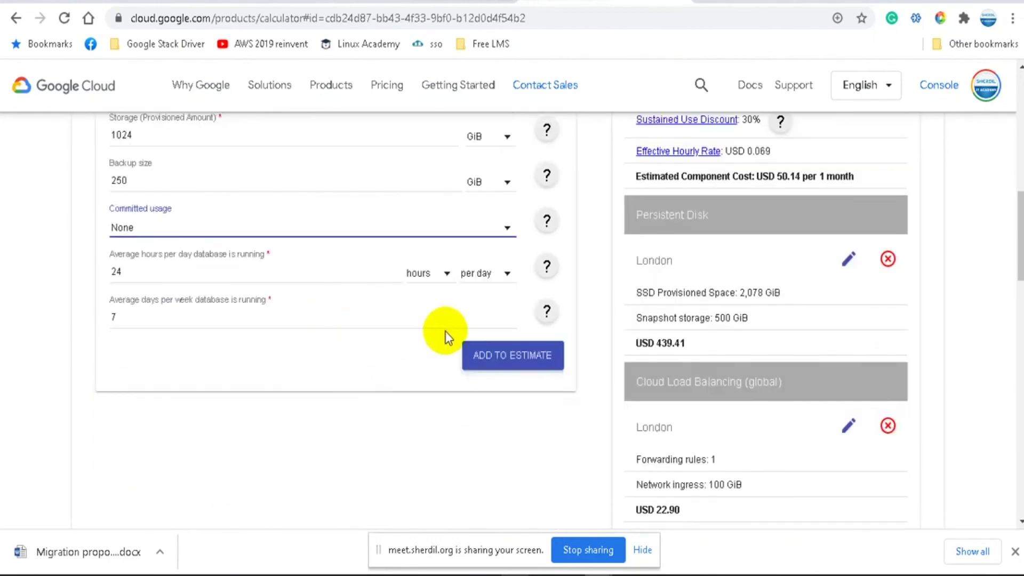
click(493, 365)
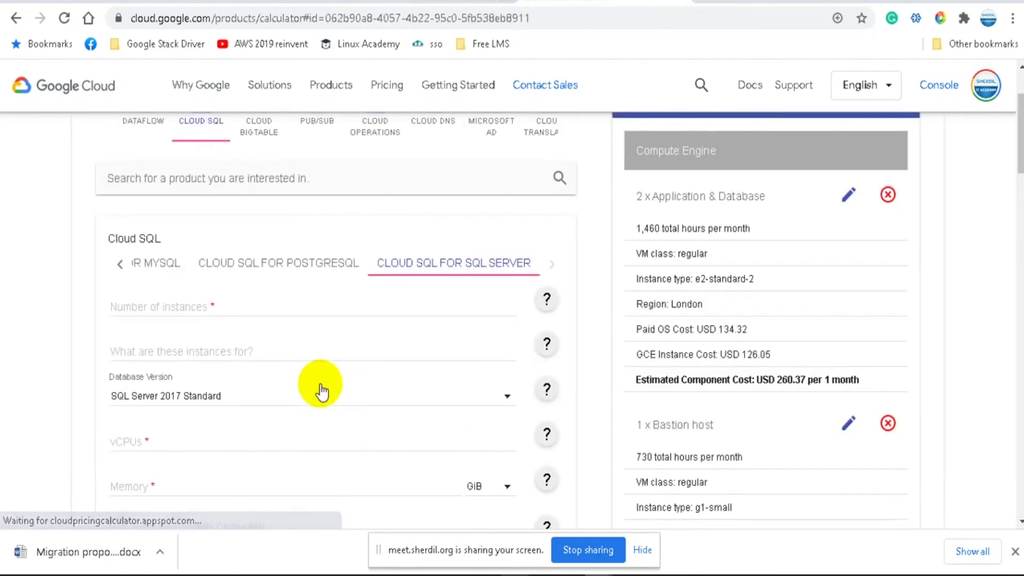
Step: Give a second SQL Server instance, version SQL Server 2017 Standard, 4 vCPUs and 16 GiB of memory
scroll(163, 344, down, 1)
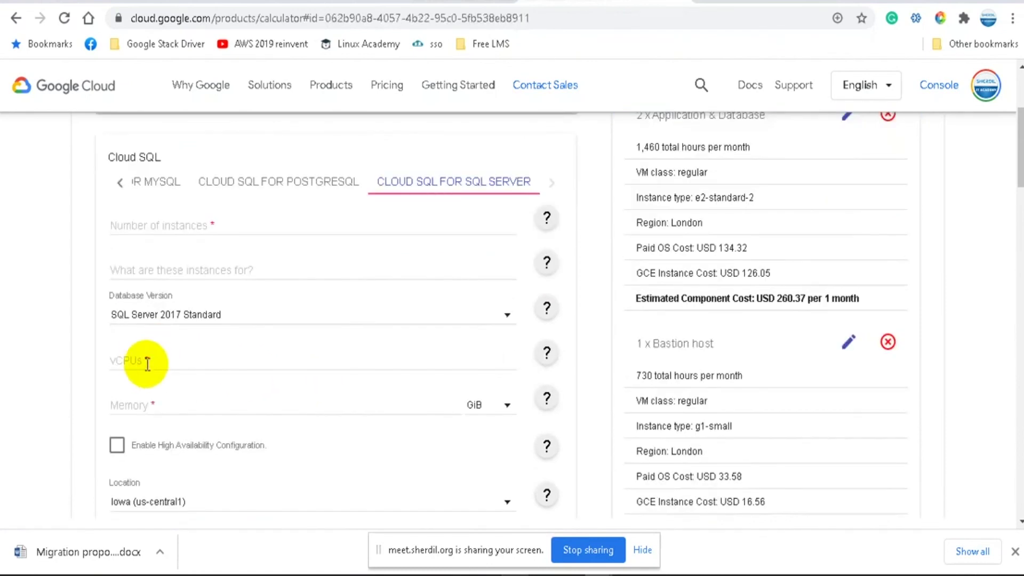
click(181, 359)
text(4)
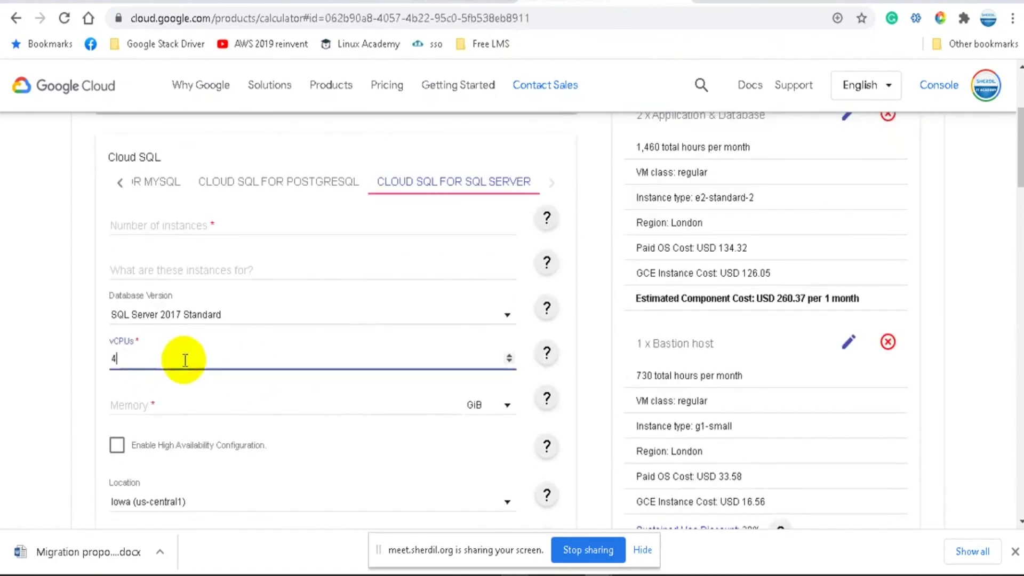
click(160, 405)
text(16)
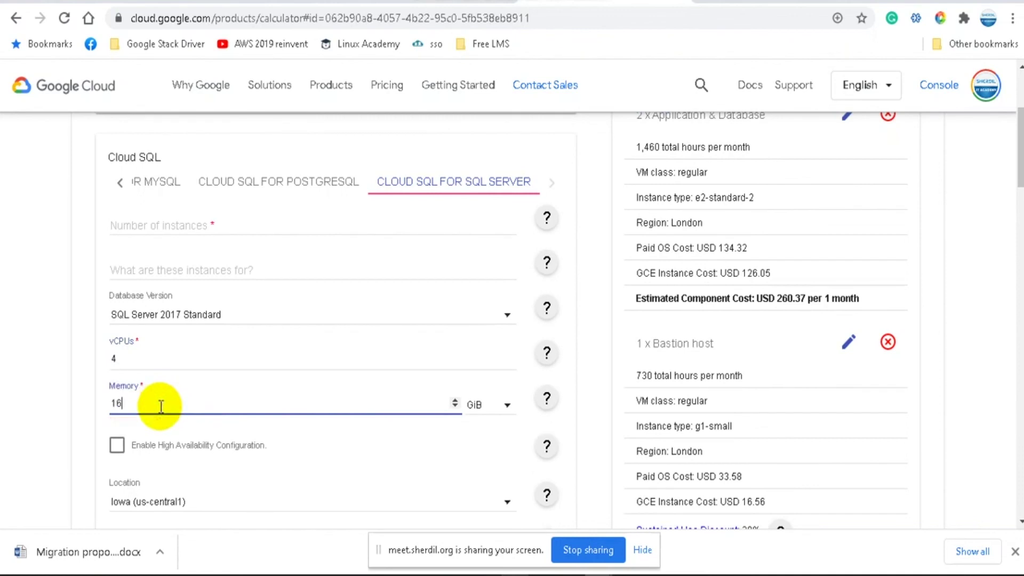
Step: Set the second SQL Server entry to 1 instance with the description "Databse 16gb"
click(176, 225)
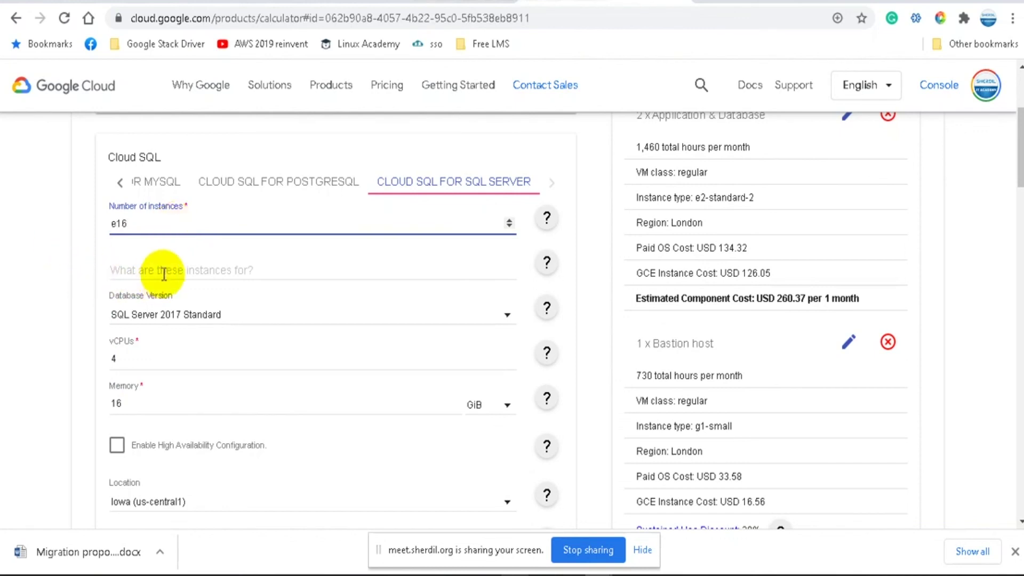
drag(144, 223, 83, 228)
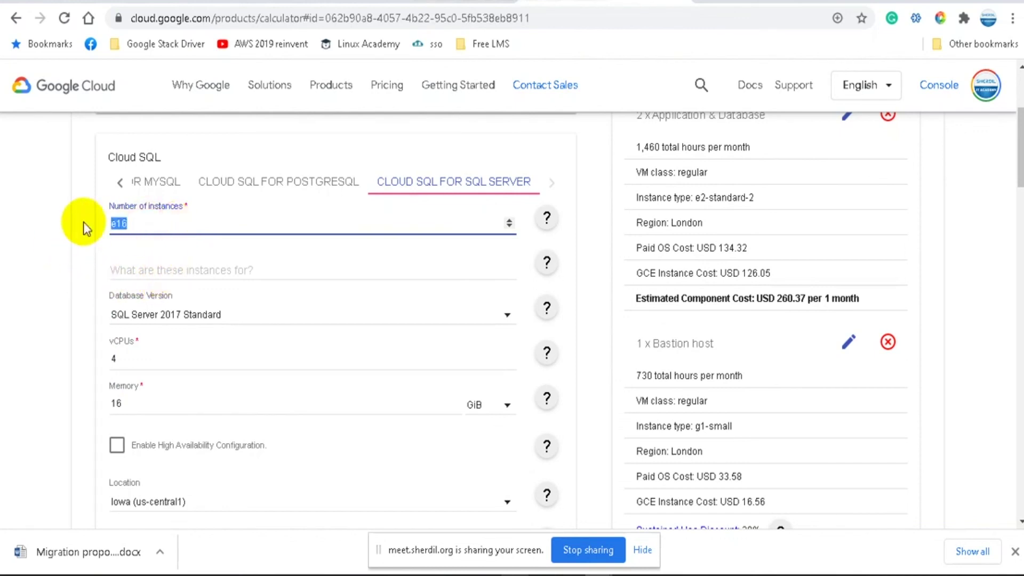
text(1)
click(151, 266)
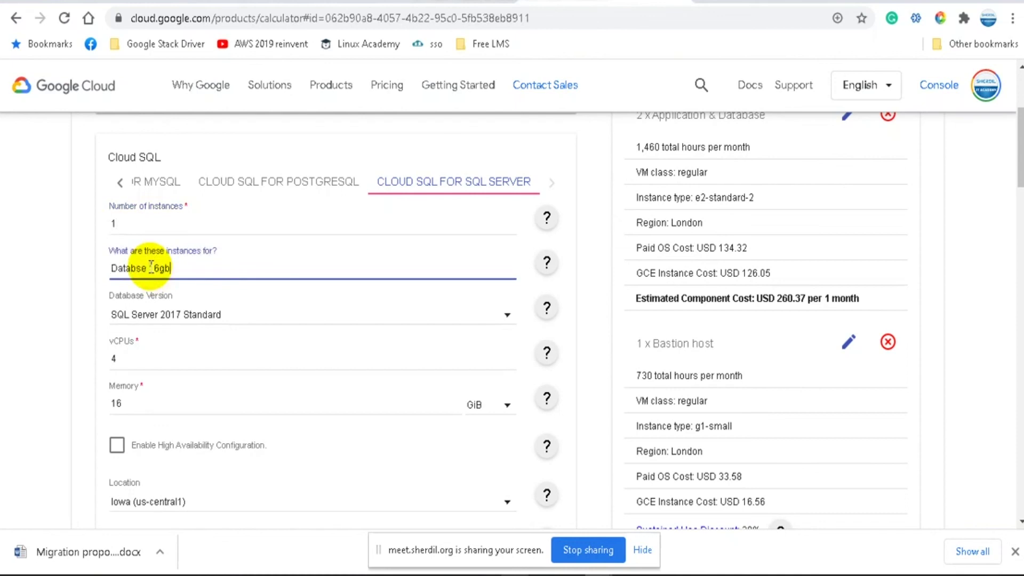
click(59, 299)
Step: Set the second SQL Server instance's location to London (europe-west2)
scroll(59, 301, down, 3)
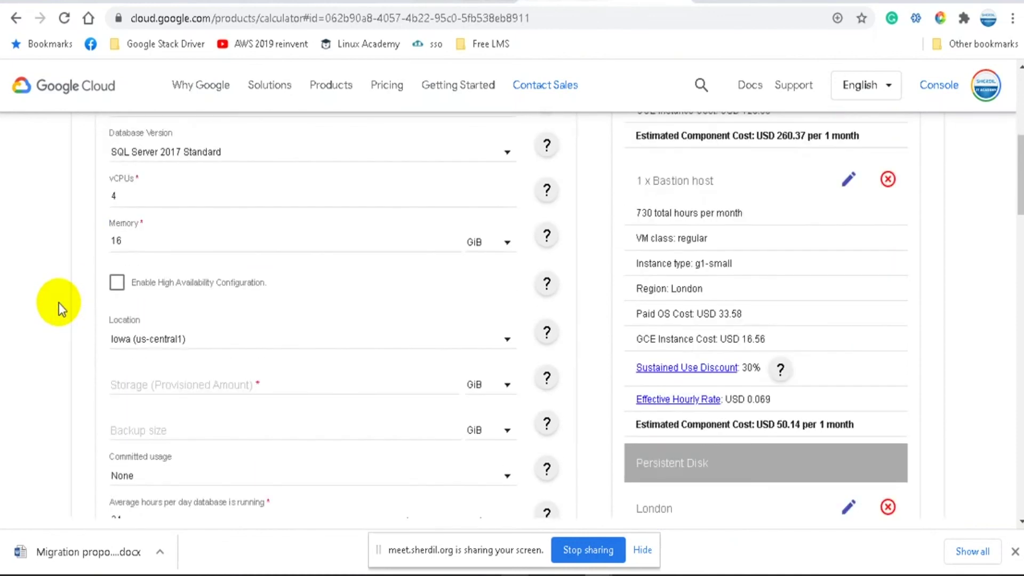
click(160, 344)
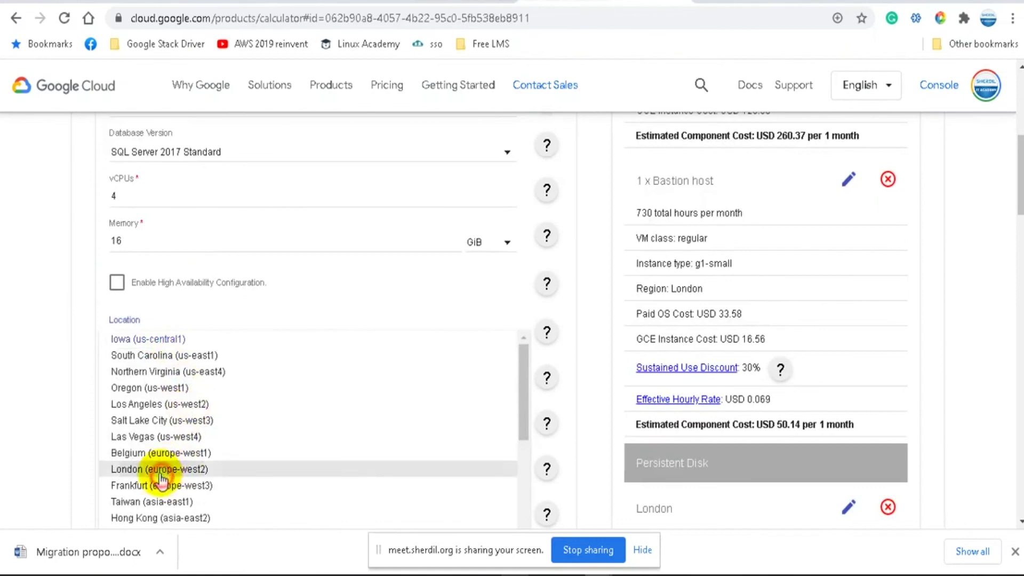
click(160, 470)
Step: Give the 16 GiB SQL Server instance 1024 GiB of storage and a 250 GiB backup, and add it to the estimate
click(172, 386)
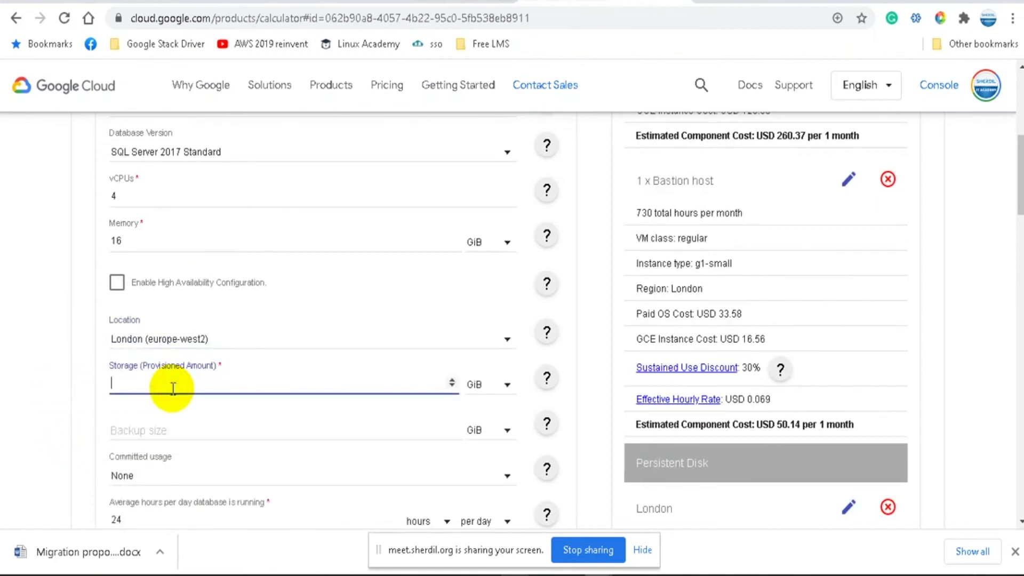
click(180, 432)
text(250)
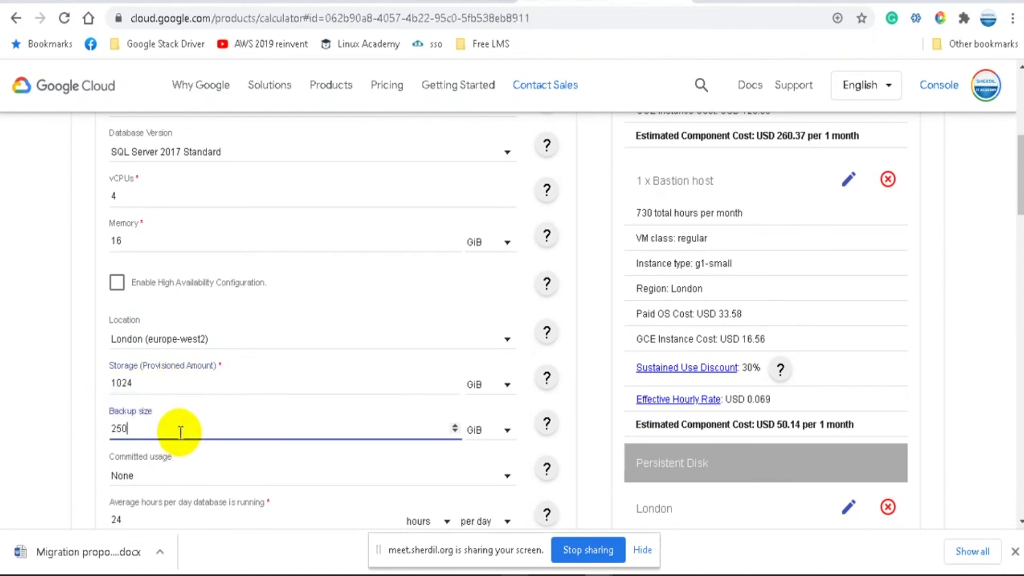
click(43, 350)
scroll(43, 350, down, 3)
click(536, 441)
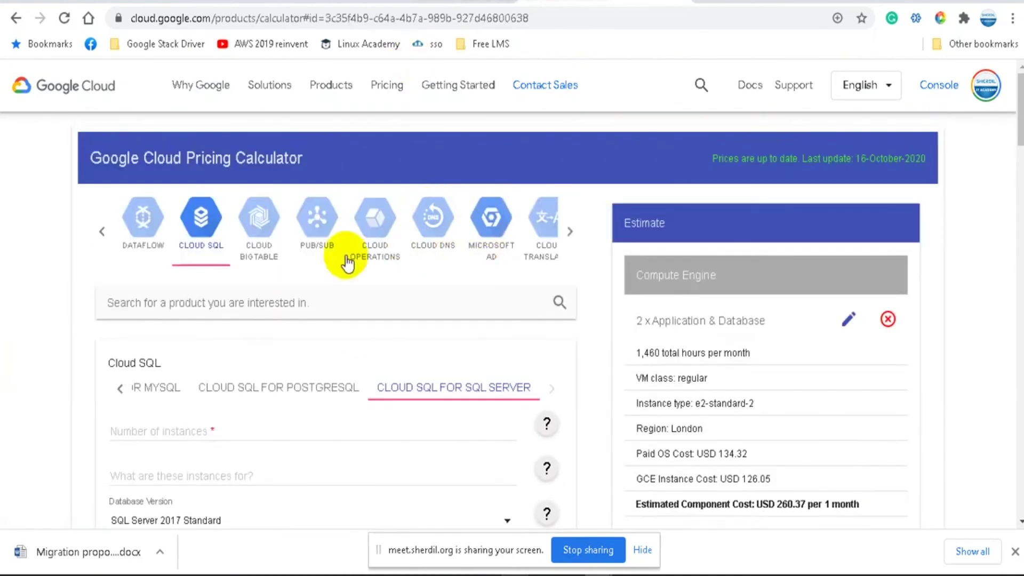
Step: Add Cloud Key Management Service with 2 crypto key versions to the estimate
click(572, 234)
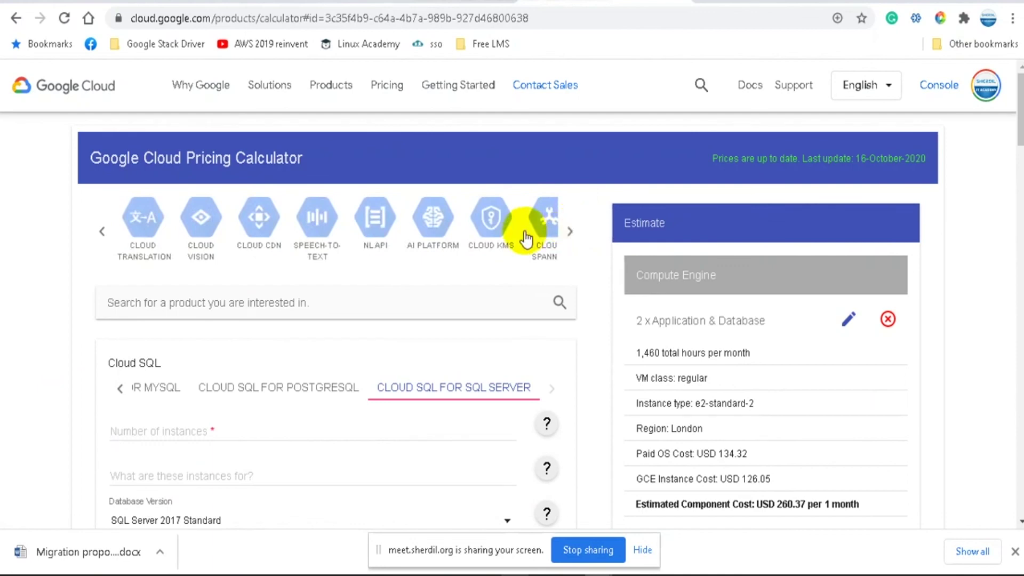
click(488, 219)
scroll(420, 260, down, 2)
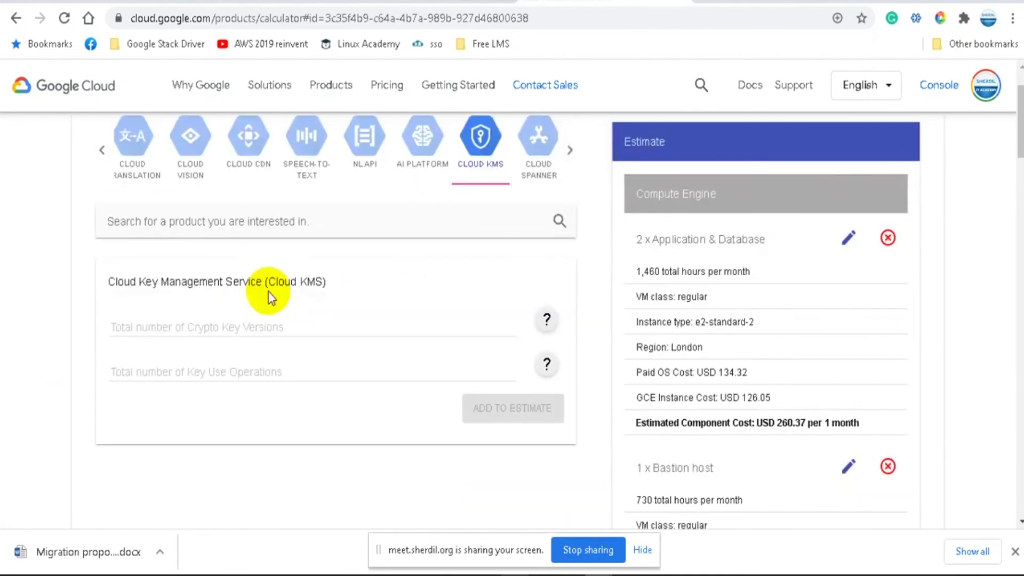
click(182, 326)
text(2)
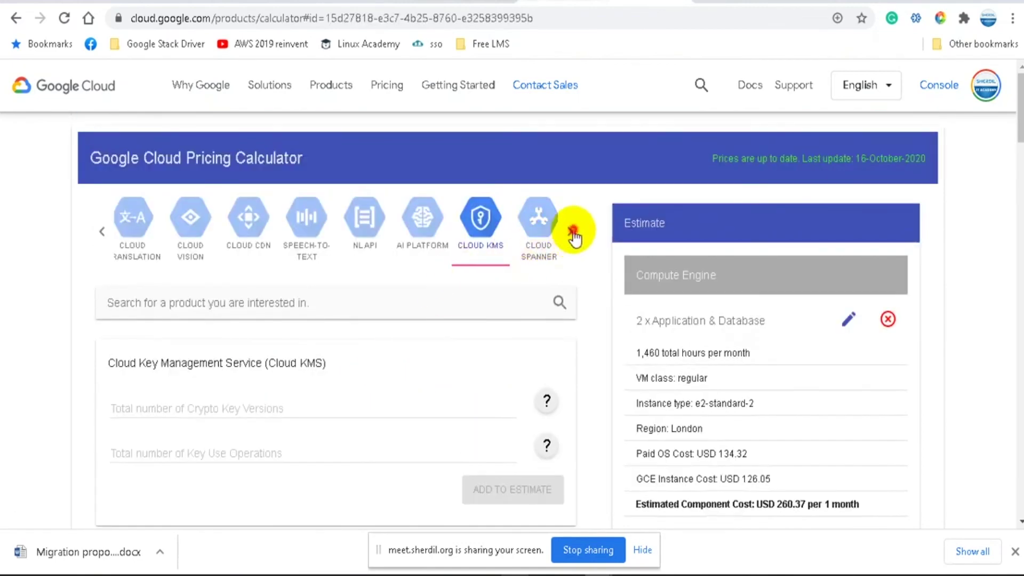
Step: Browse the calculator's remaining products beyond Cloud KMS for further services to estimate
click(572, 233)
click(573, 234)
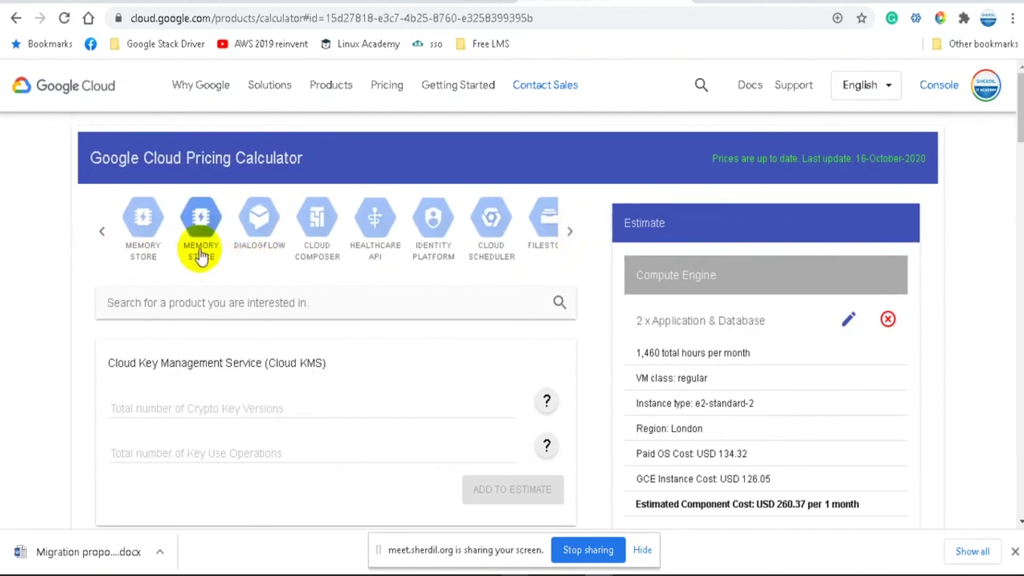
click(102, 231)
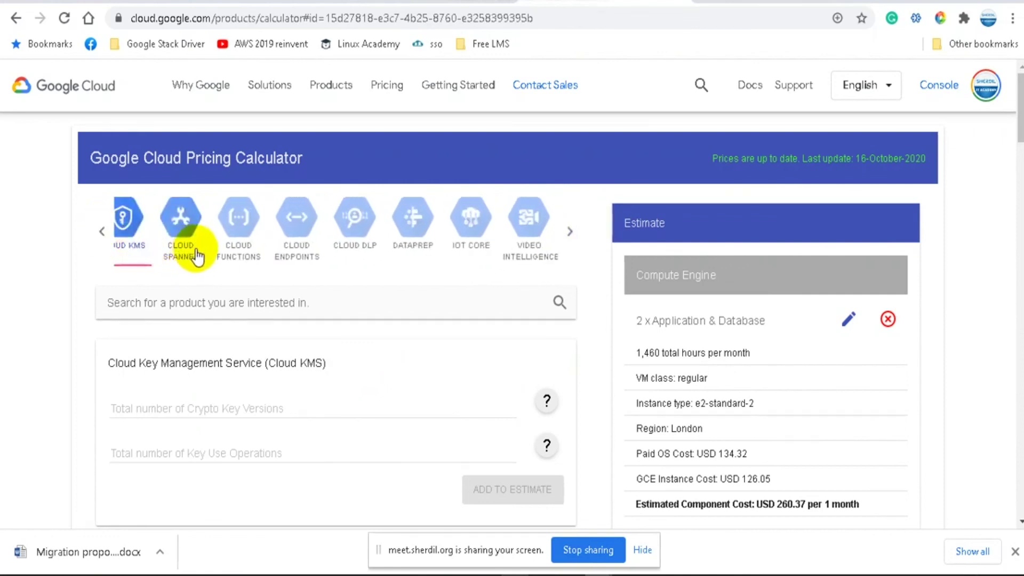
click(571, 233)
click(571, 235)
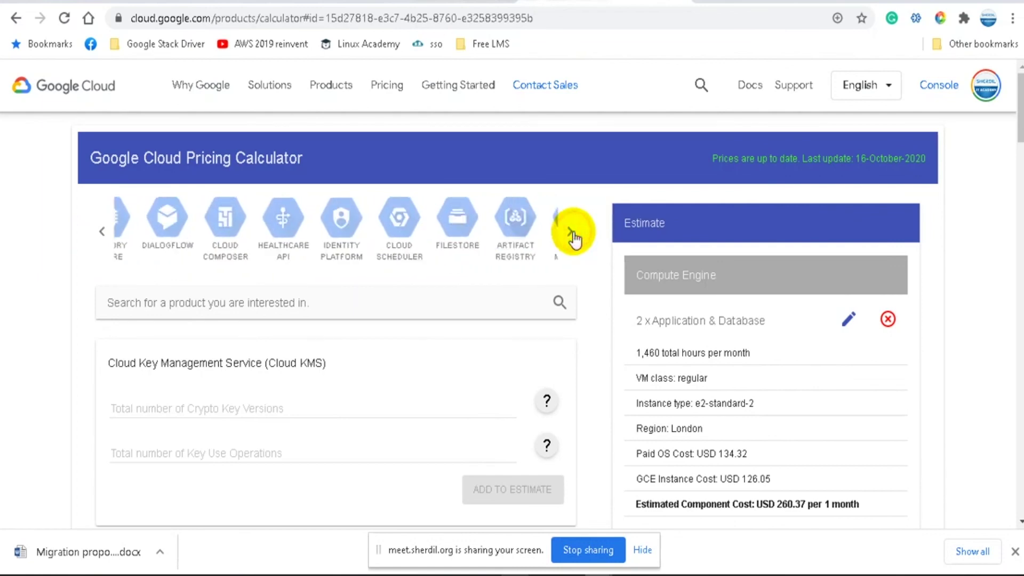
click(572, 234)
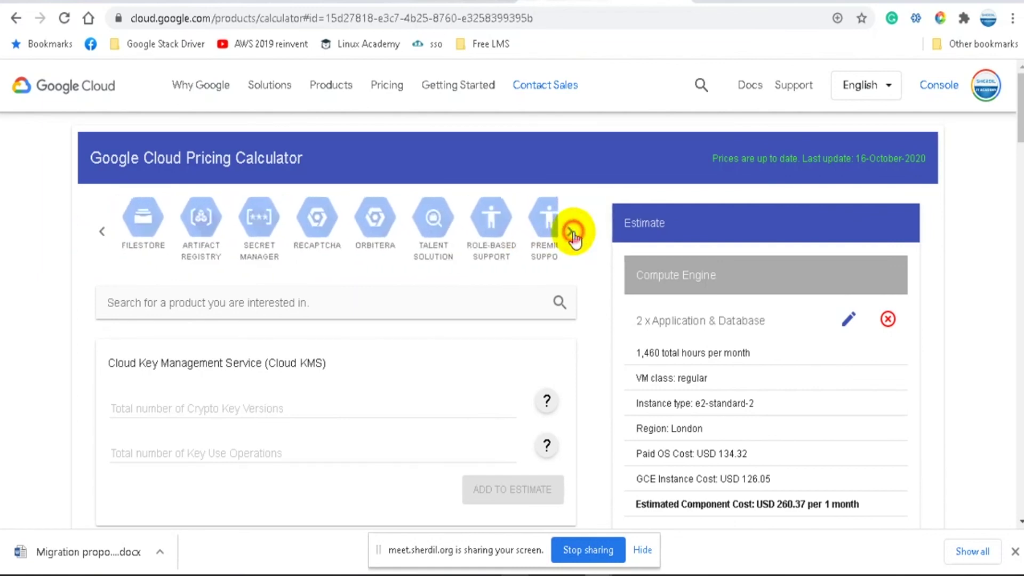
Step: Choose the Cloud Storage product and set the Google Cloud Storage location to Finland and Netherlands (eur4)
click(103, 232)
click(104, 233)
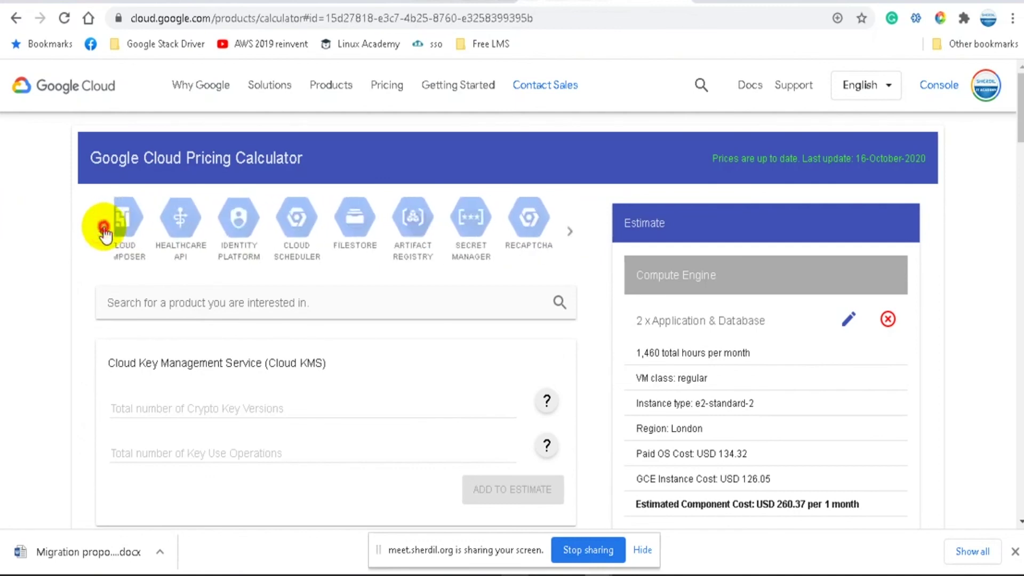
click(104, 233)
click(104, 233)
click(104, 233)
click(104, 233)
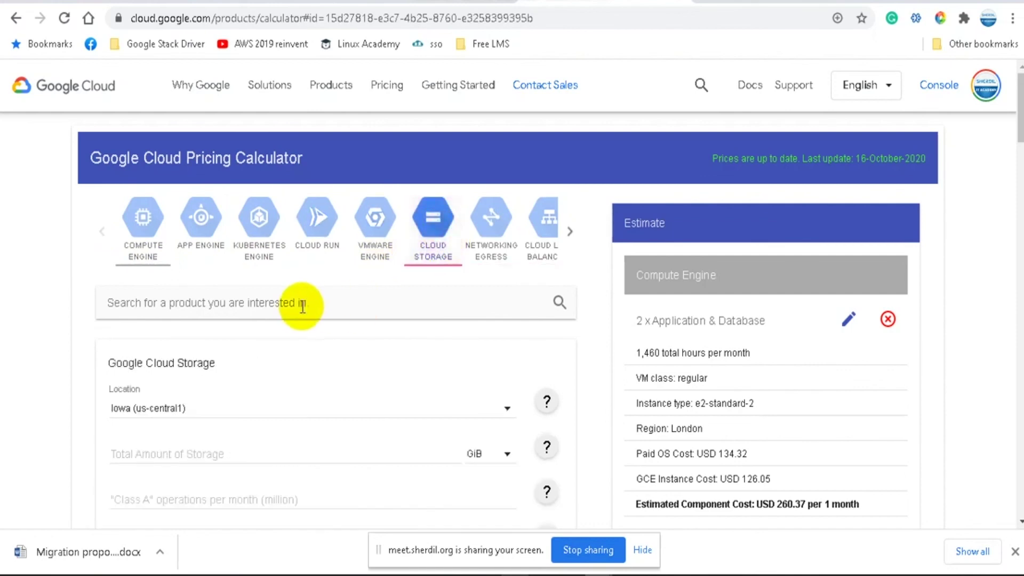
scroll(267, 315, down, 1)
click(168, 336)
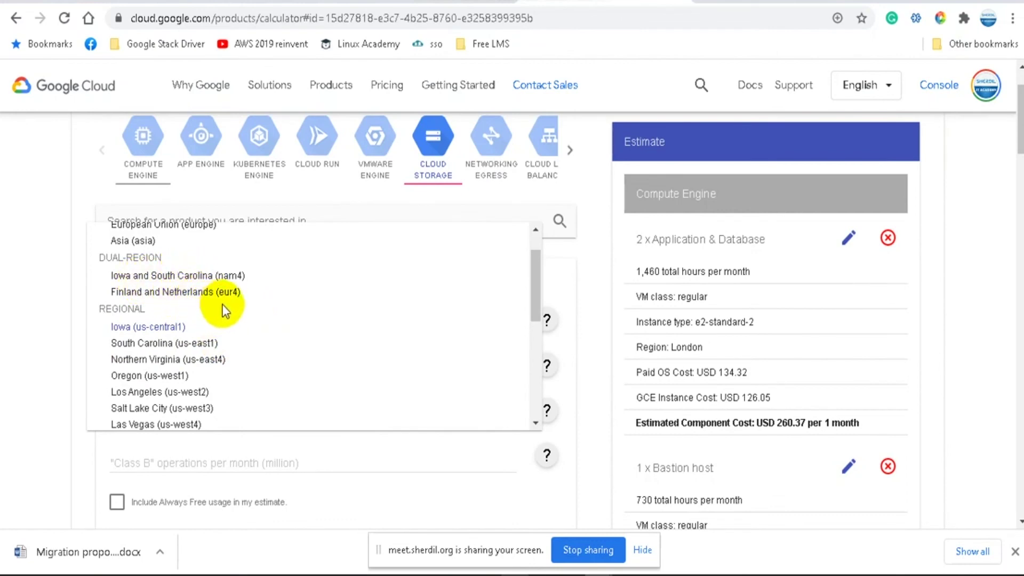
click(200, 293)
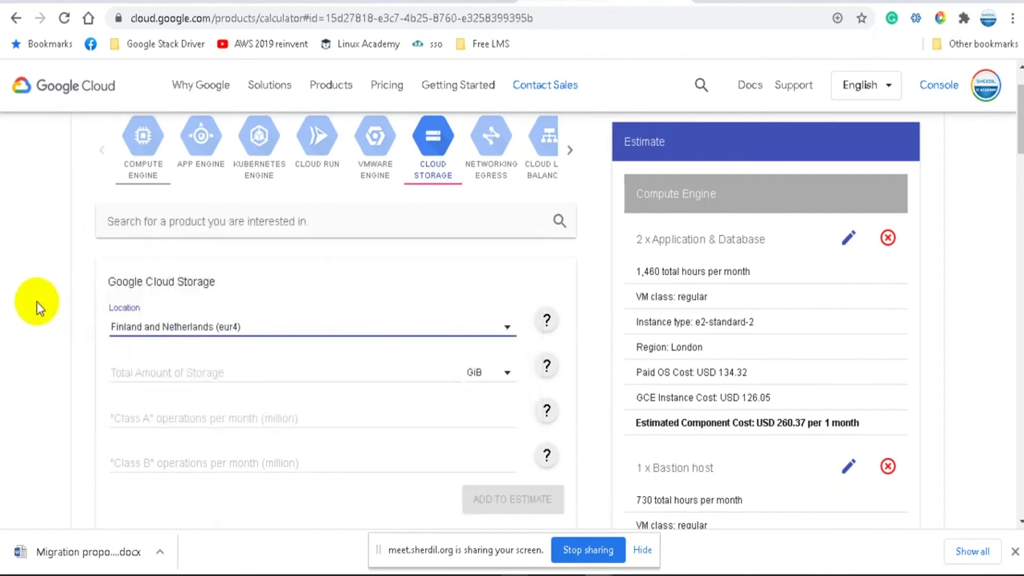
Step: Set the total amount of Google Cloud Storage to 2048 GiB and add it to the estimate
scroll(78, 313, down, 3)
click(199, 209)
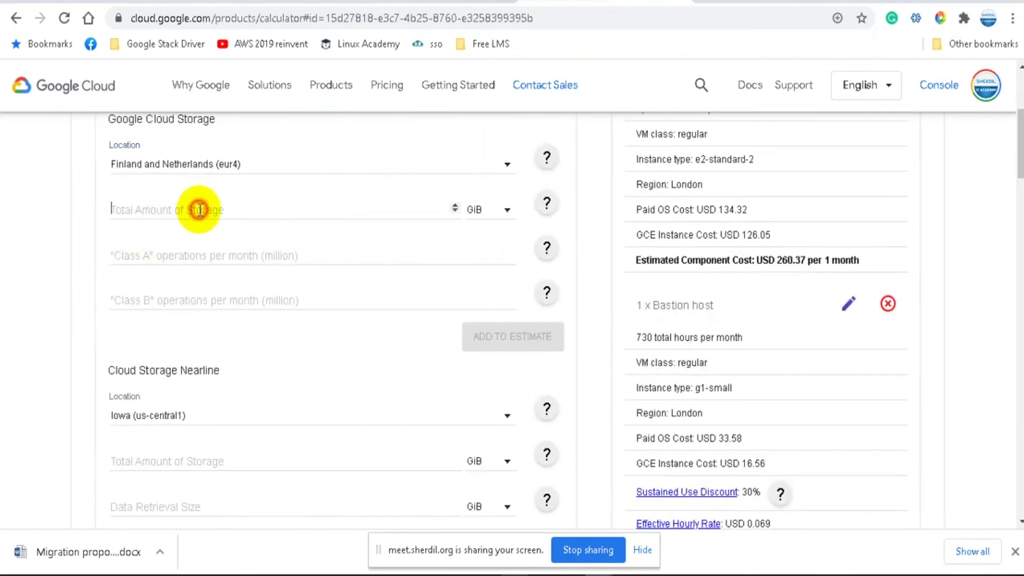
text(2048)
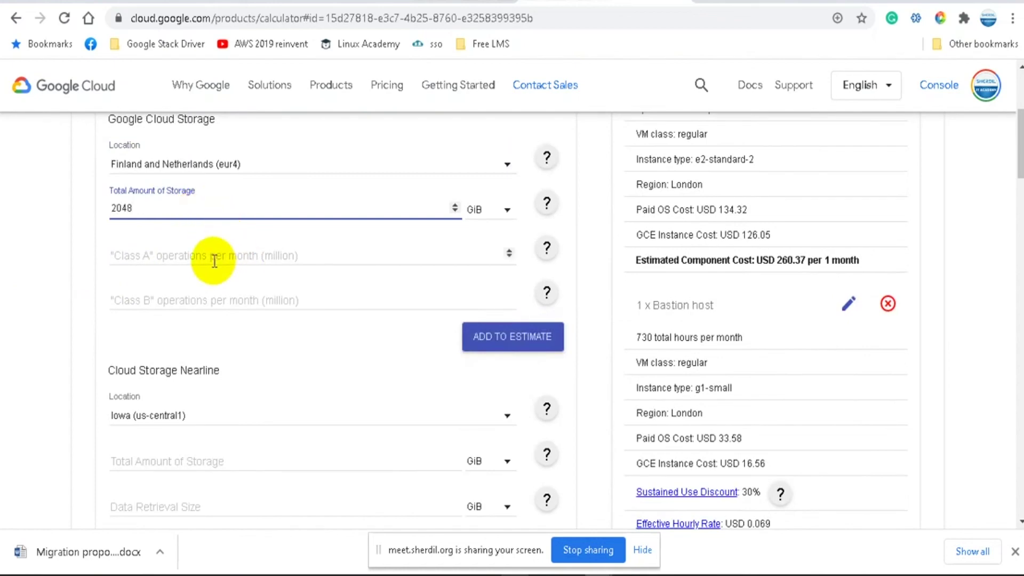
scroll(411, 327, up, 3)
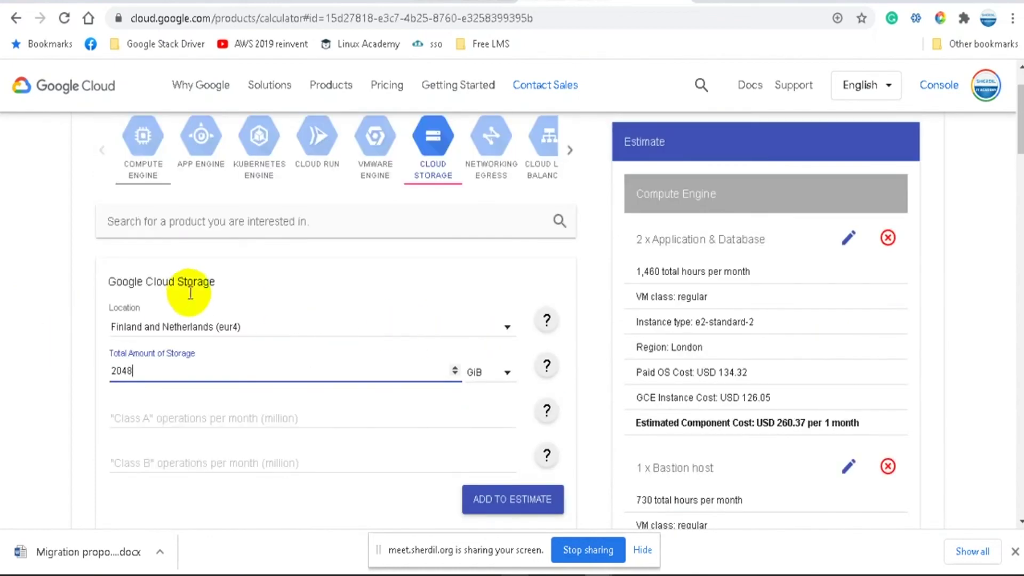
scroll(164, 228, down, 2)
click(499, 419)
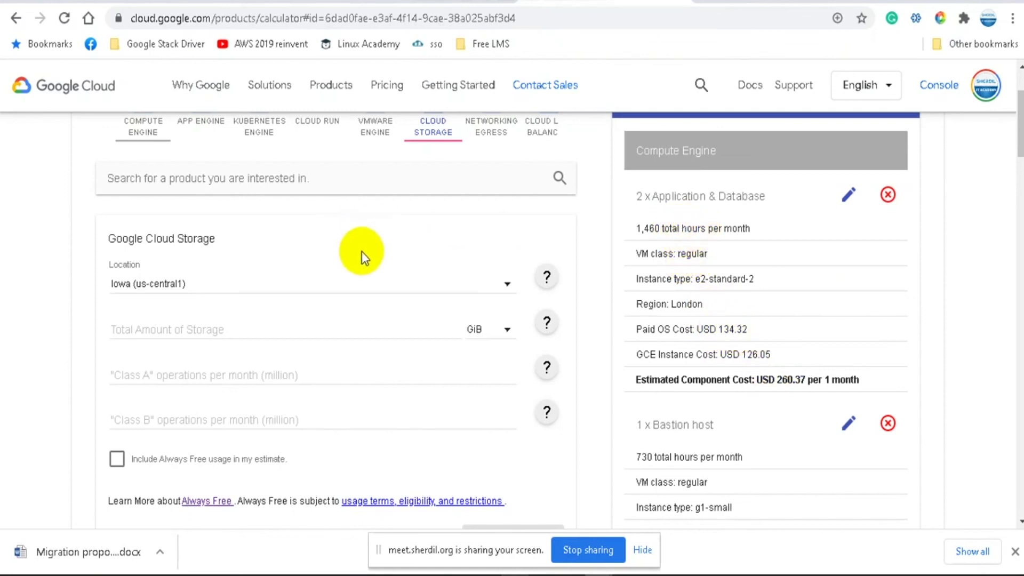
Step: Choose the Compute Engine product and enter 2 instances with the purpose "database & application 16gb"
scroll(362, 251, up, 2)
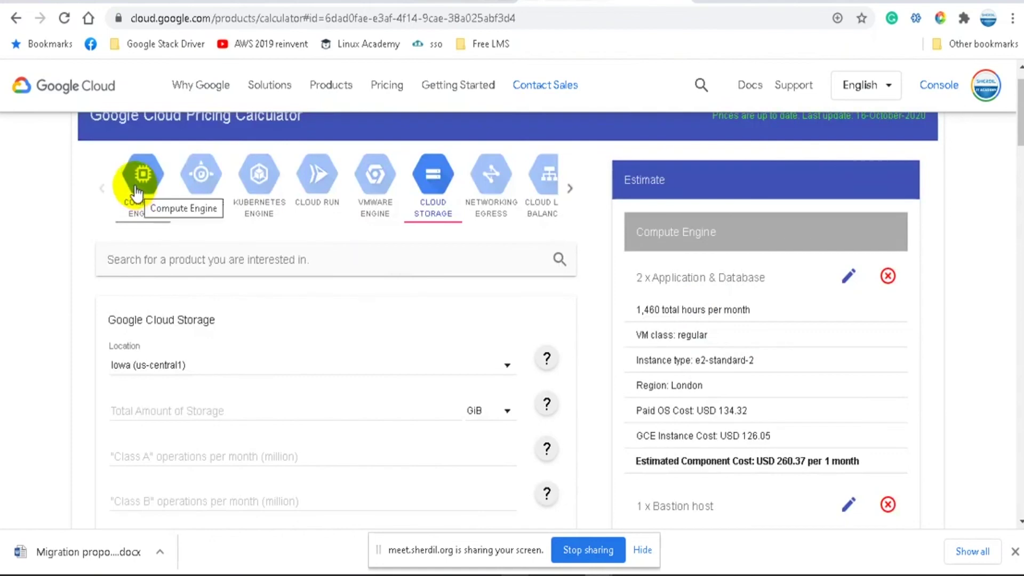
click(141, 189)
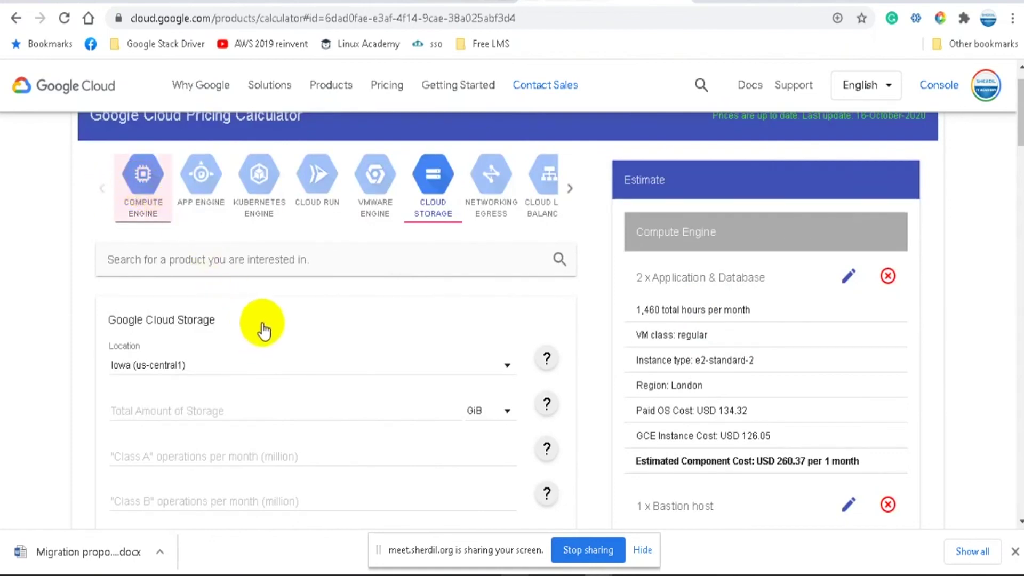
click(147, 216)
scroll(293, 332, down, 2)
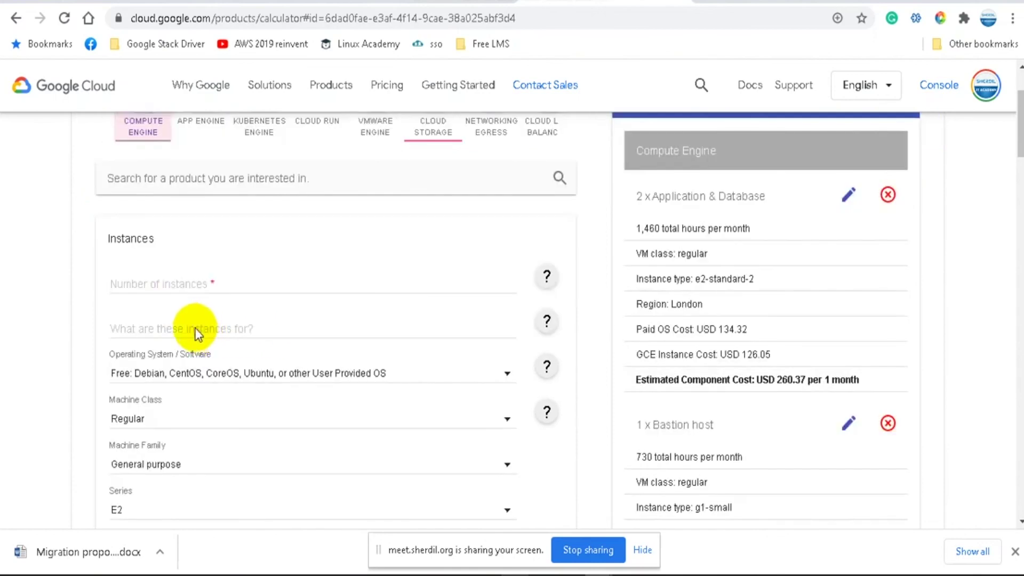
click(162, 277)
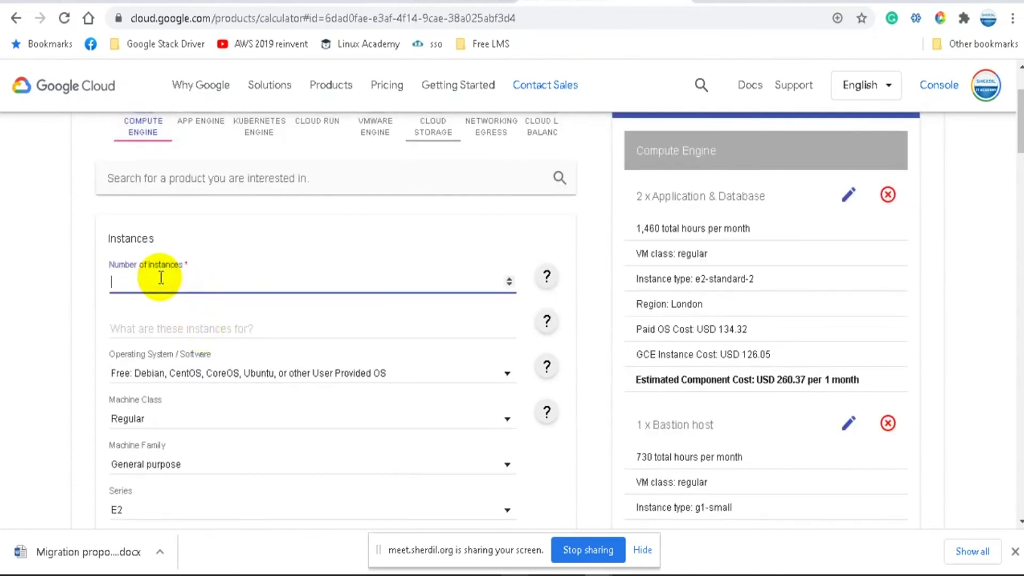
text(2)
click(193, 330)
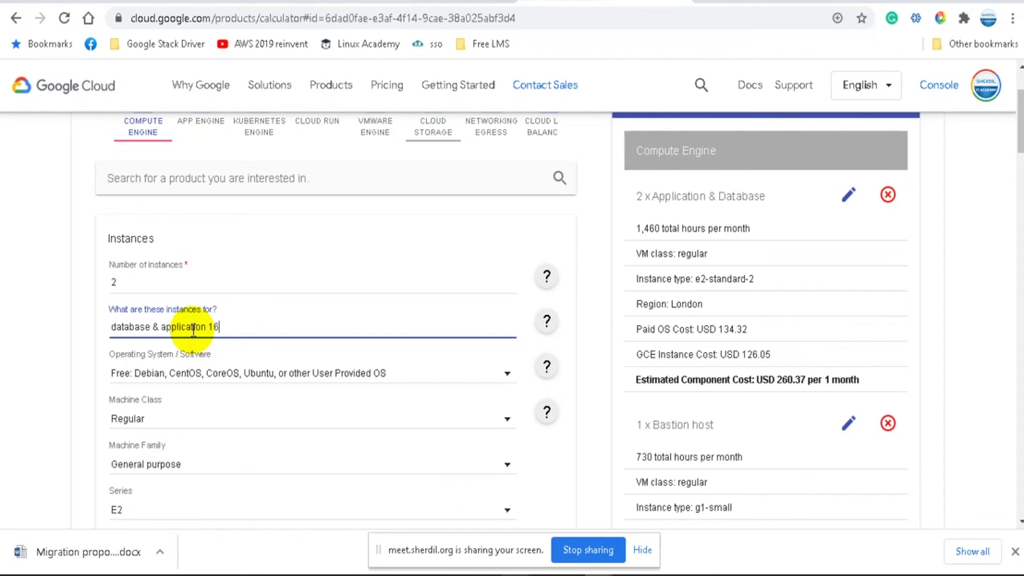
Step: Set the instances' operating system to paid Windows Server, machine type to e2-standard-4 (4 vCPUs, 16GB RAM) and datacenter location to London (europe-west2)
click(178, 376)
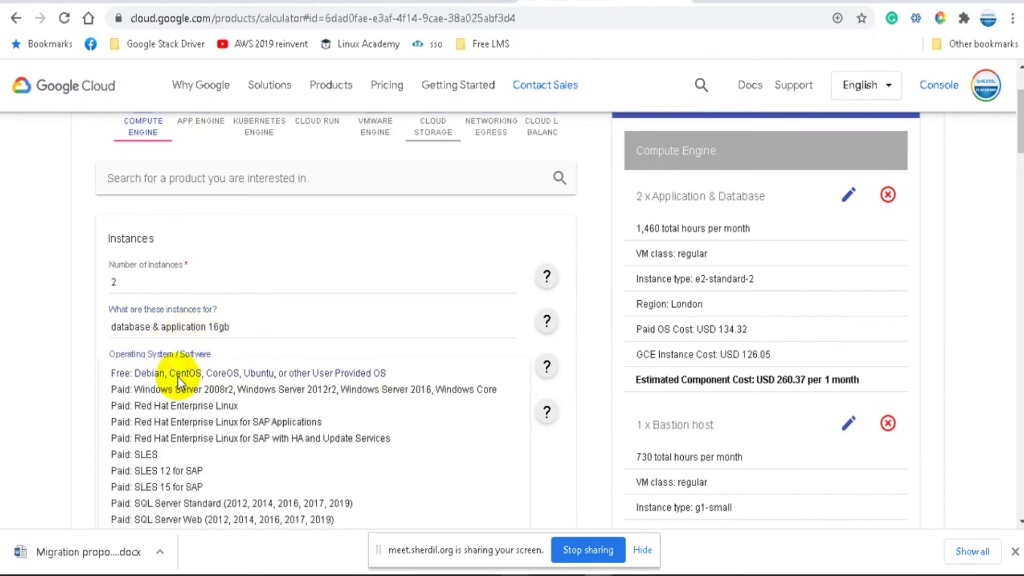
click(205, 391)
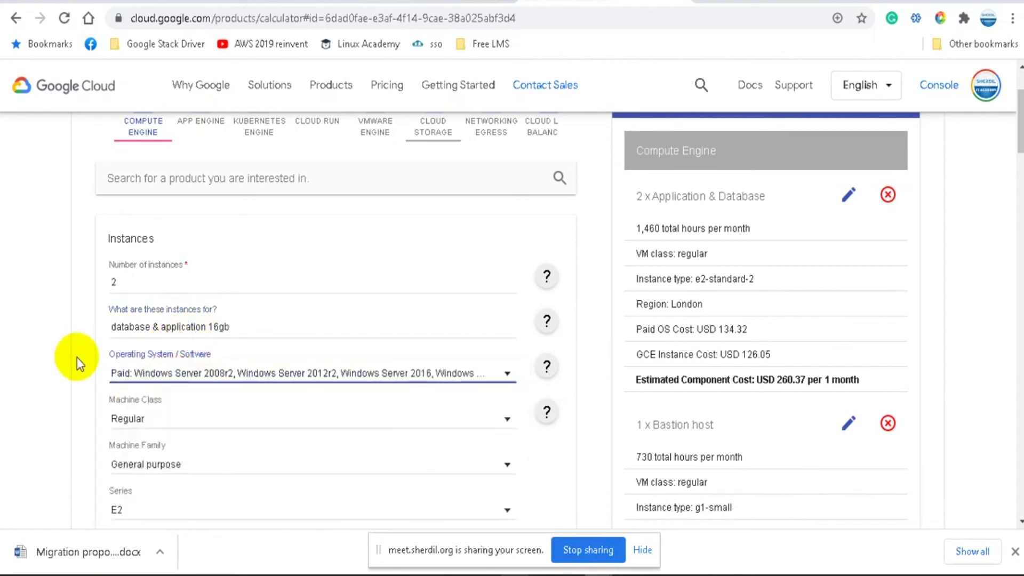
scroll(164, 297, down, 3)
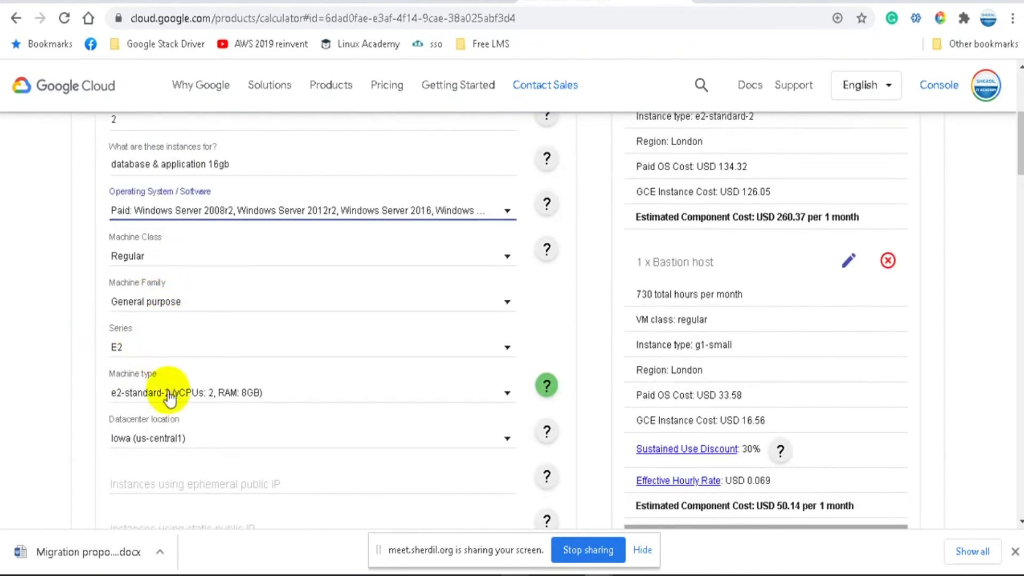
click(187, 399)
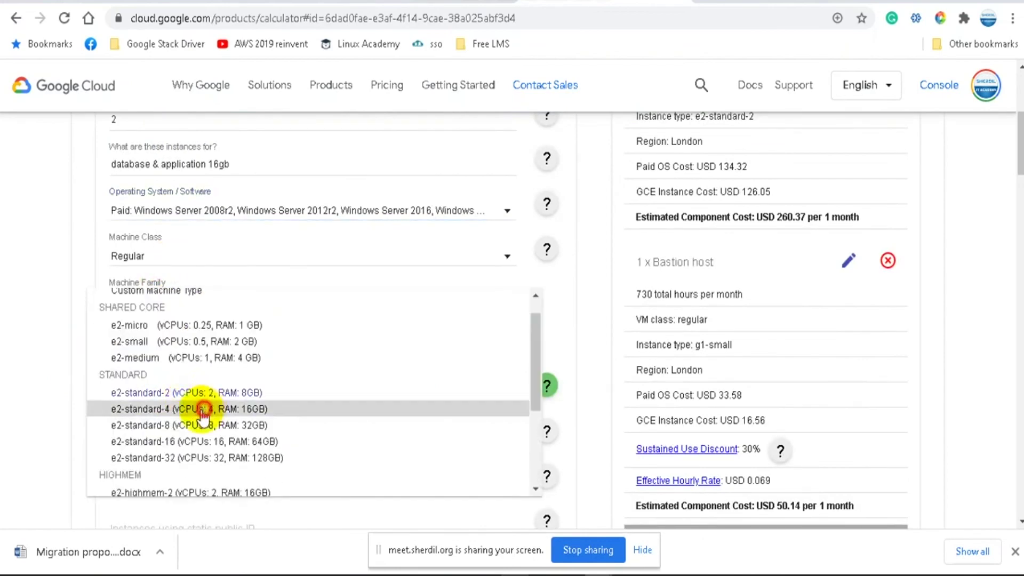
click(49, 394)
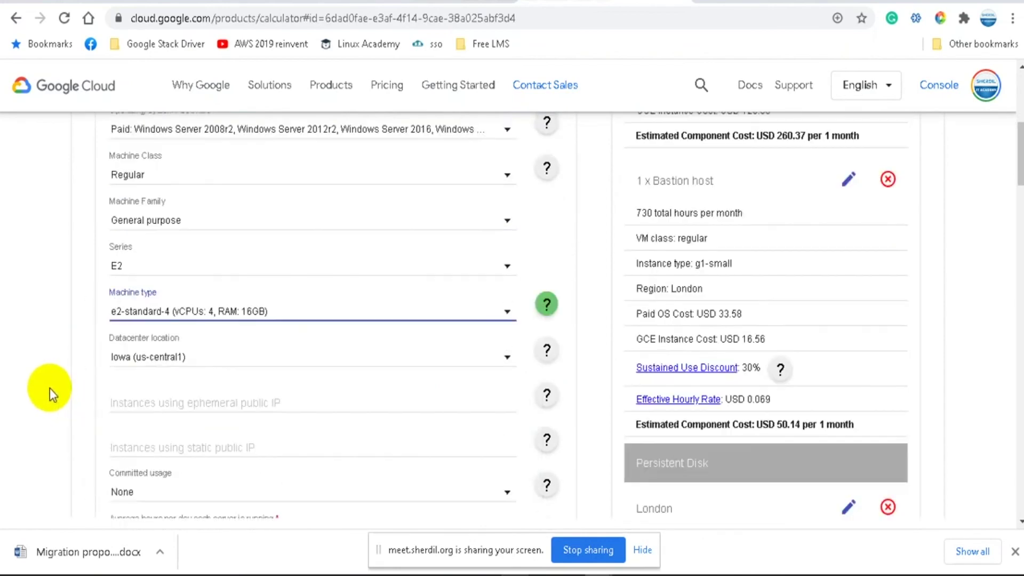
click(163, 357)
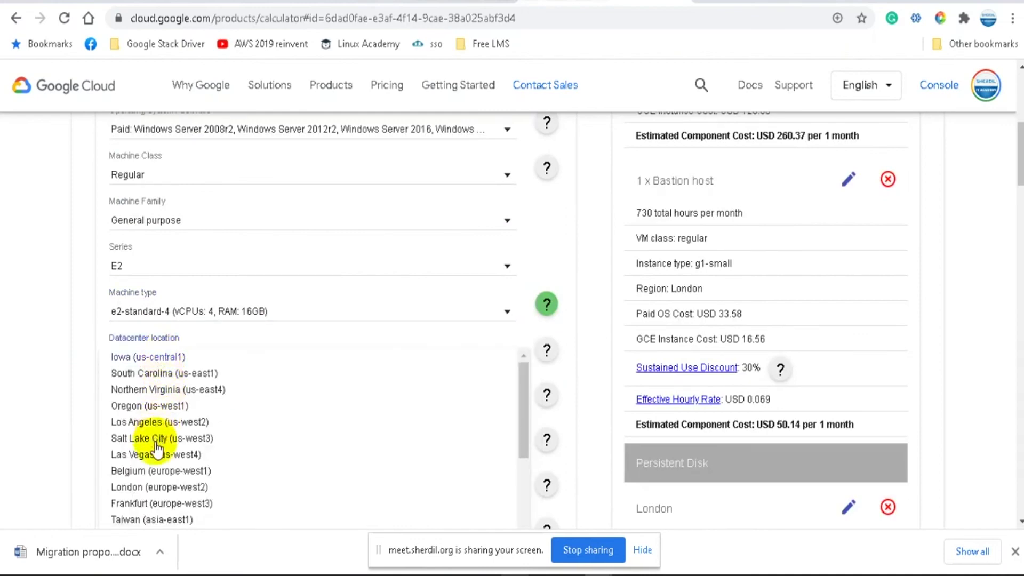
click(143, 485)
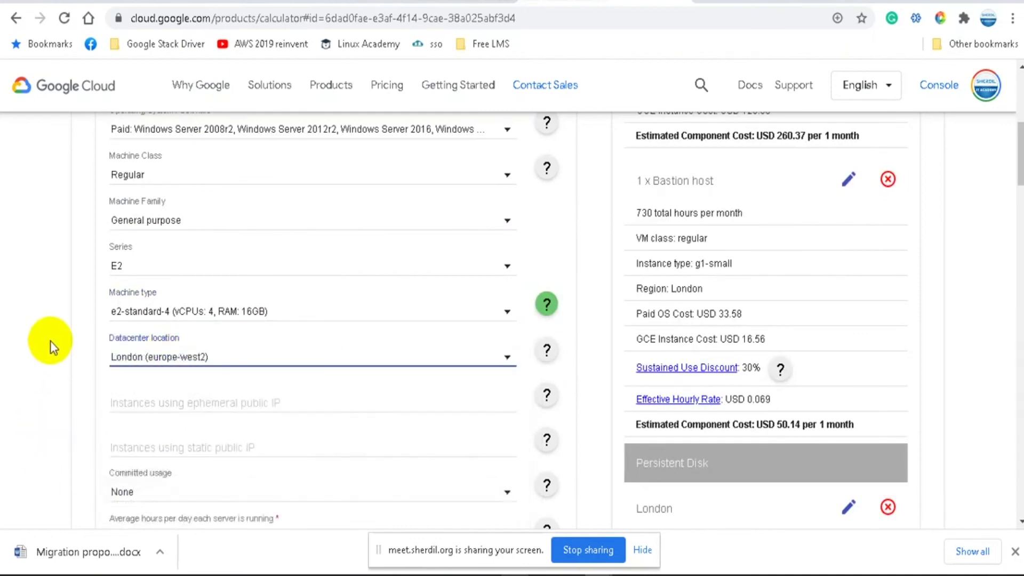
Step: Set the Persistent Disk location to London (europe-west2) and its SSD provisioned space to 2048 GiB
scroll(49, 344, down, 3)
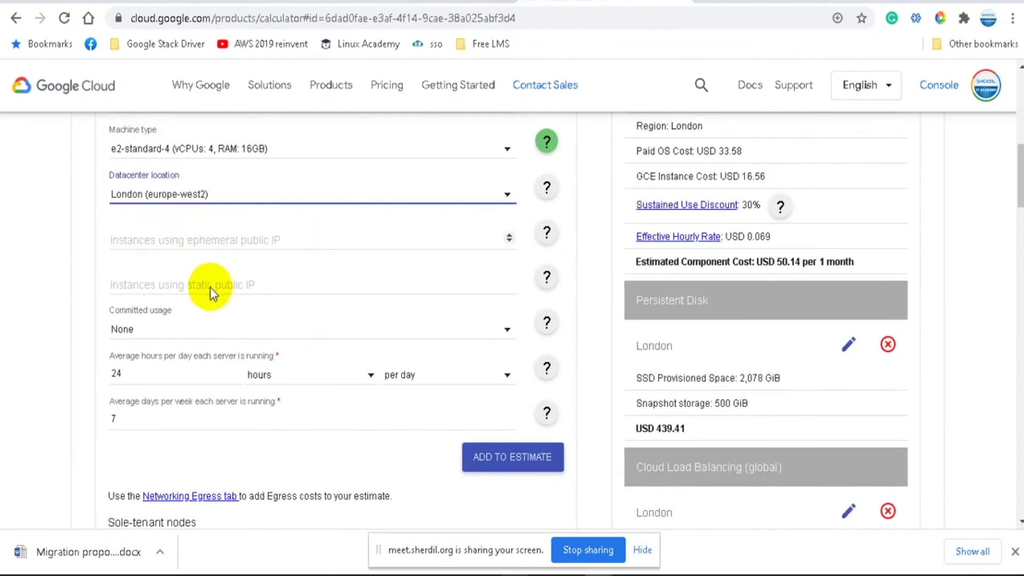
scroll(229, 289, down, 2)
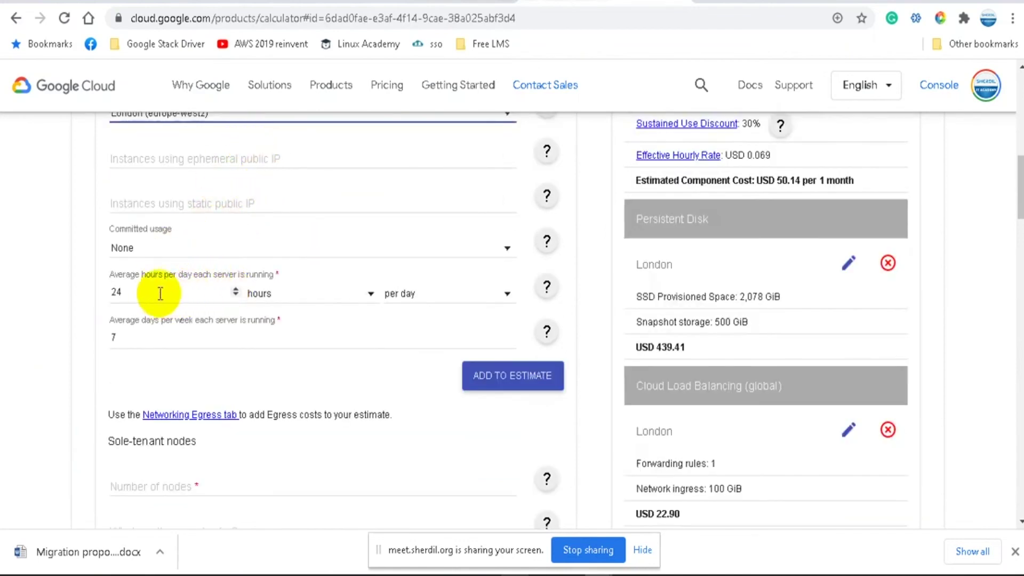
scroll(168, 289, down, 2)
scroll(168, 288, down, 8)
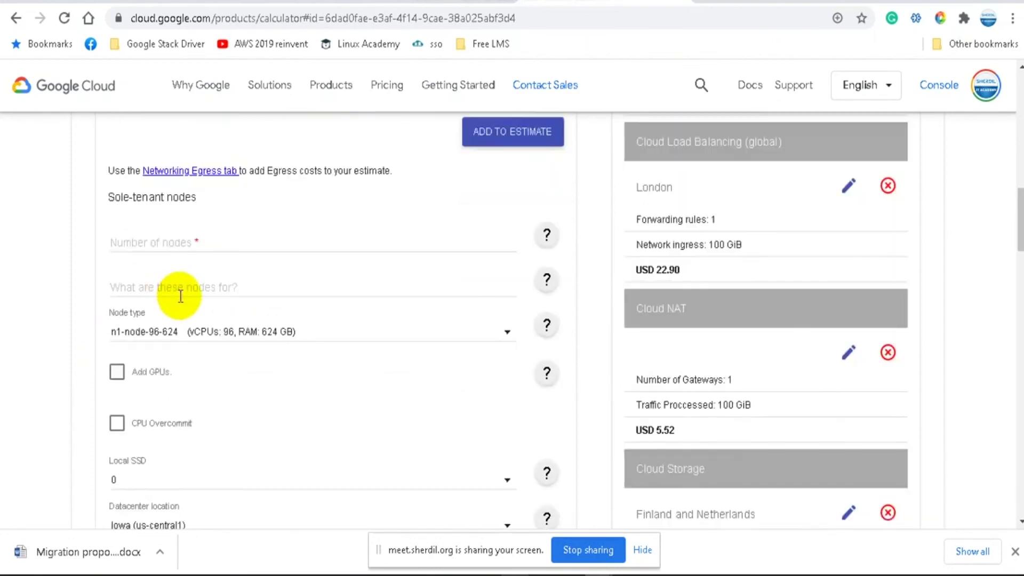
scroll(176, 320, down, 8)
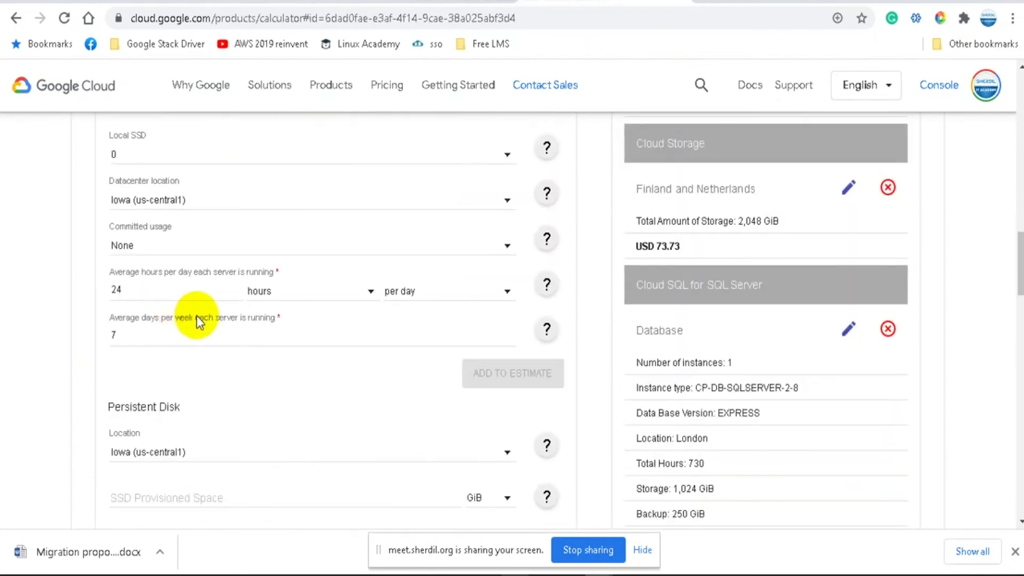
click(168, 294)
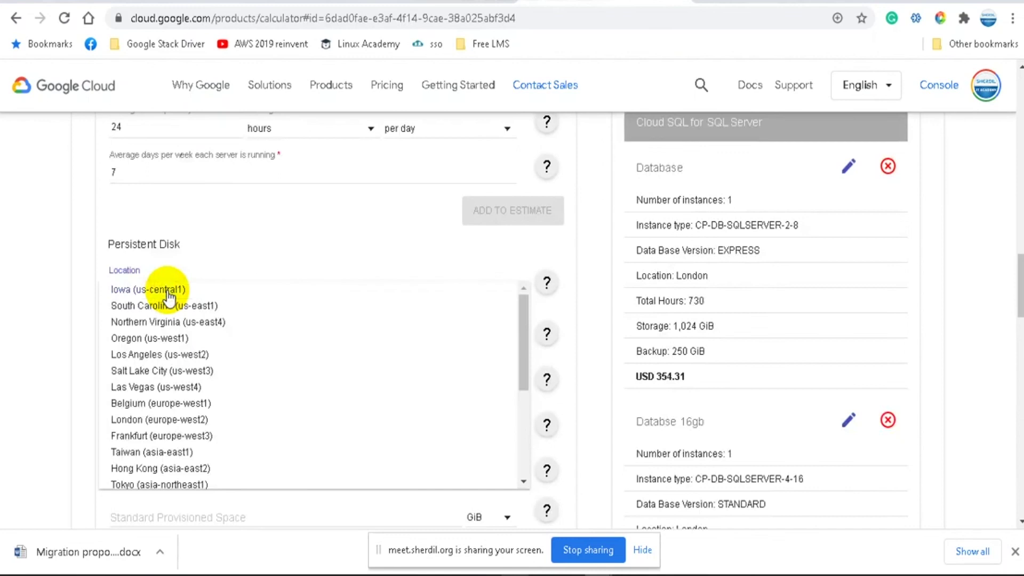
click(144, 418)
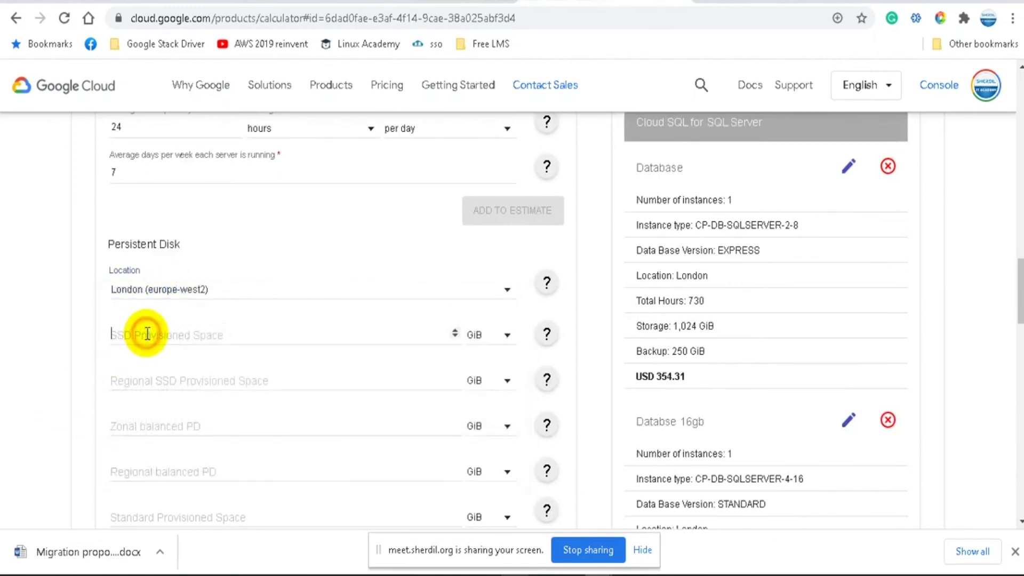
click(148, 334)
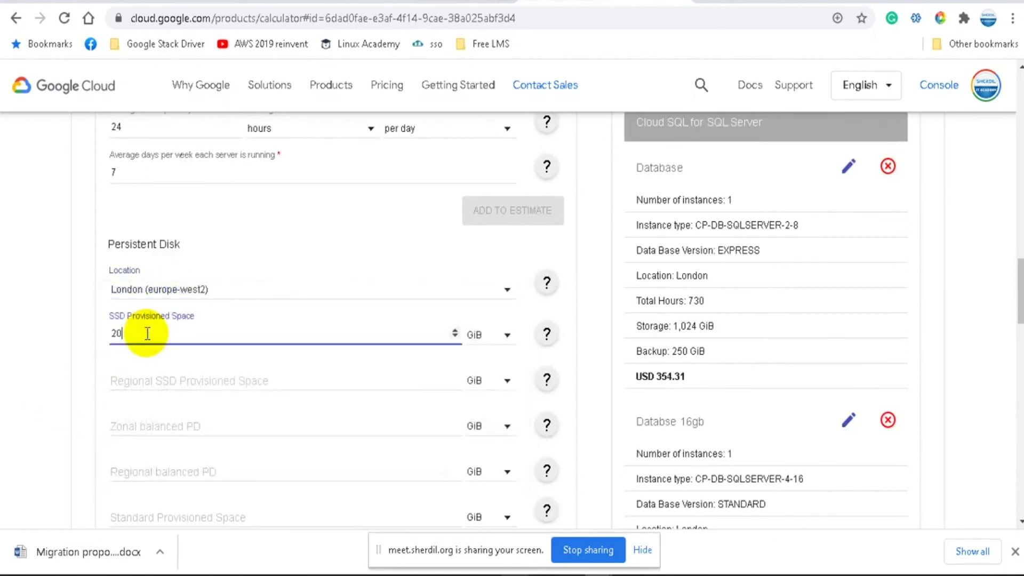
click(53, 352)
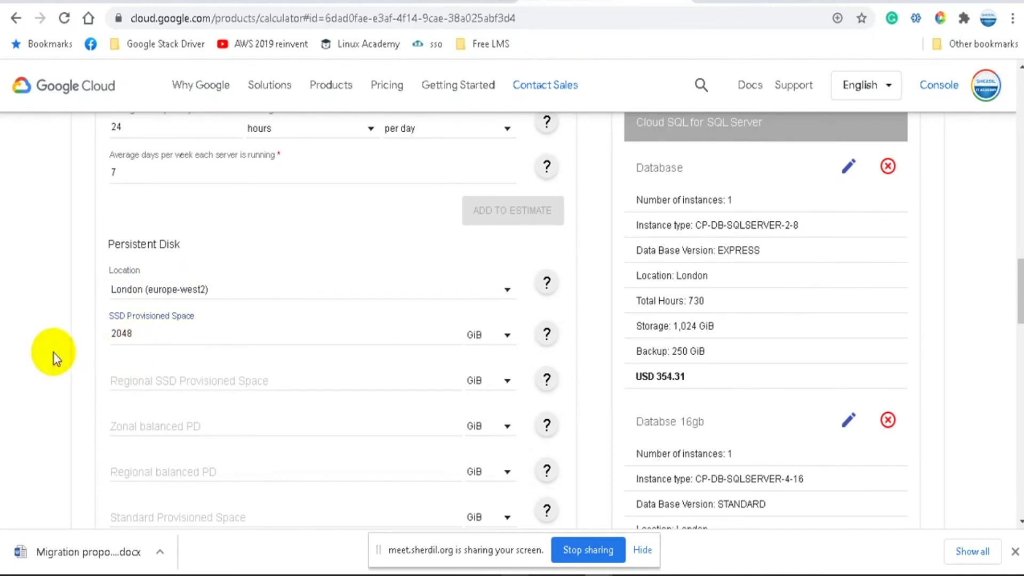
Step: Add the two e2-standard-4 "database & application 16gb" instances to the estimate
scroll(53, 352, up, 6)
scroll(54, 352, up, 12)
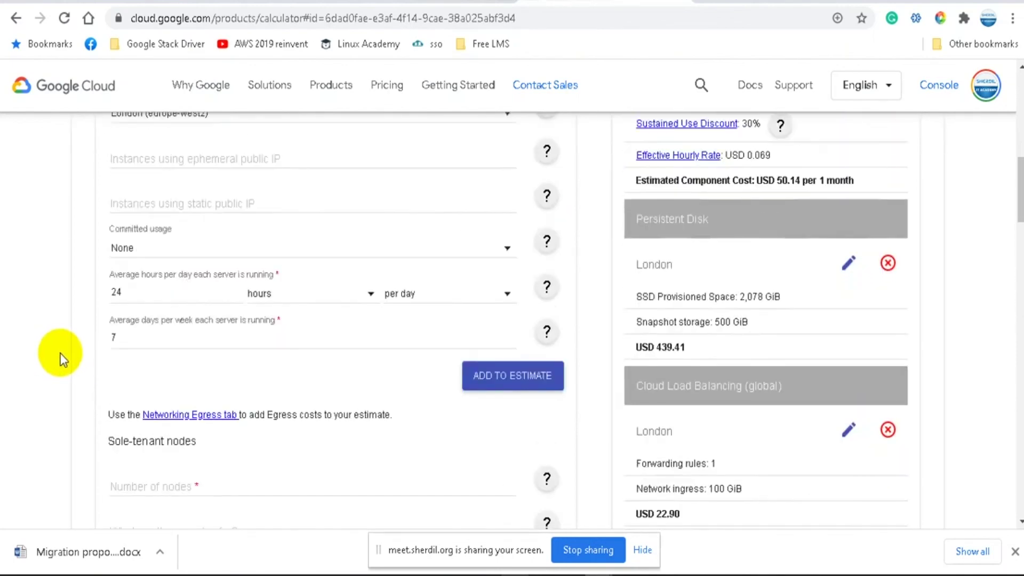
scroll(50, 395, up, 2)
scroll(50, 394, down, 3)
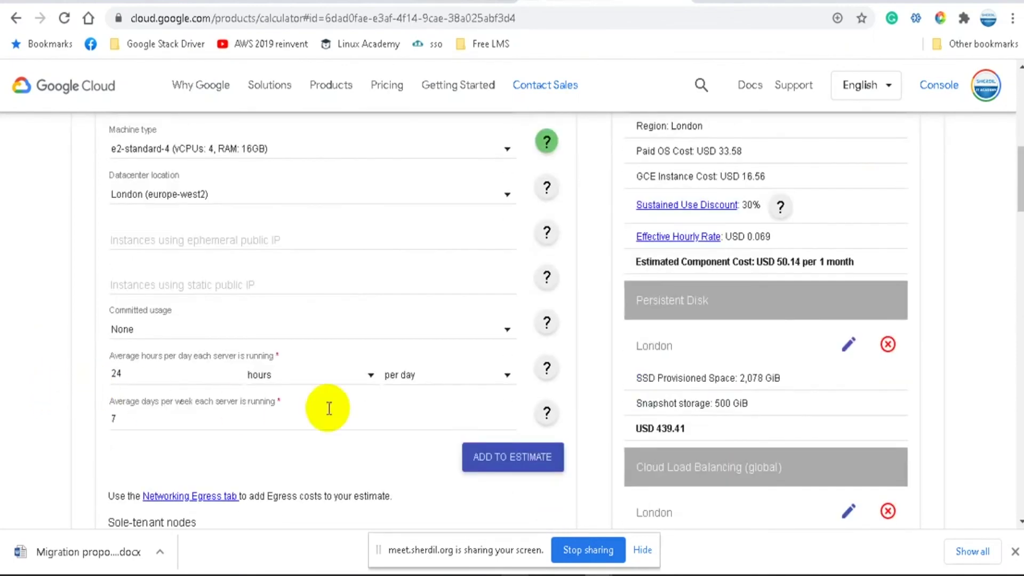
click(502, 460)
Step: Add the London persistent disk with 2048 GiB of SSD space to the estimate
scroll(57, 239, down, 15)
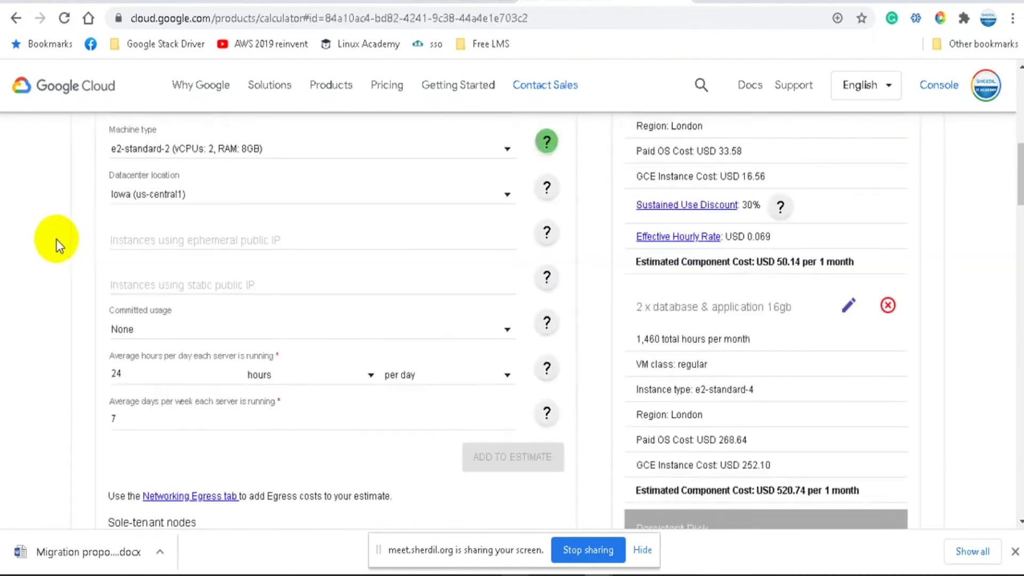
scroll(55, 239, down, 5)
scroll(55, 239, down, 8)
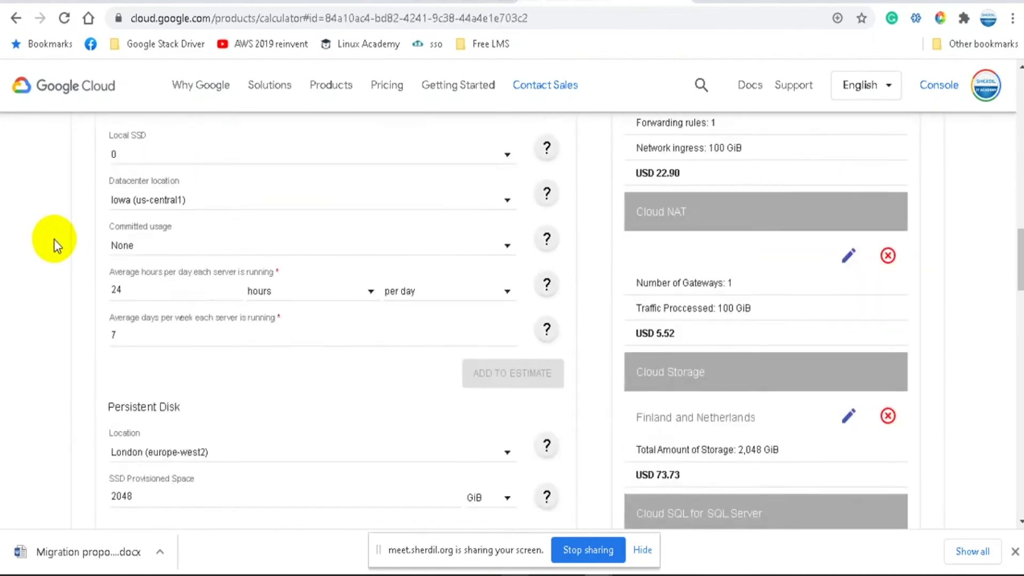
click(508, 494)
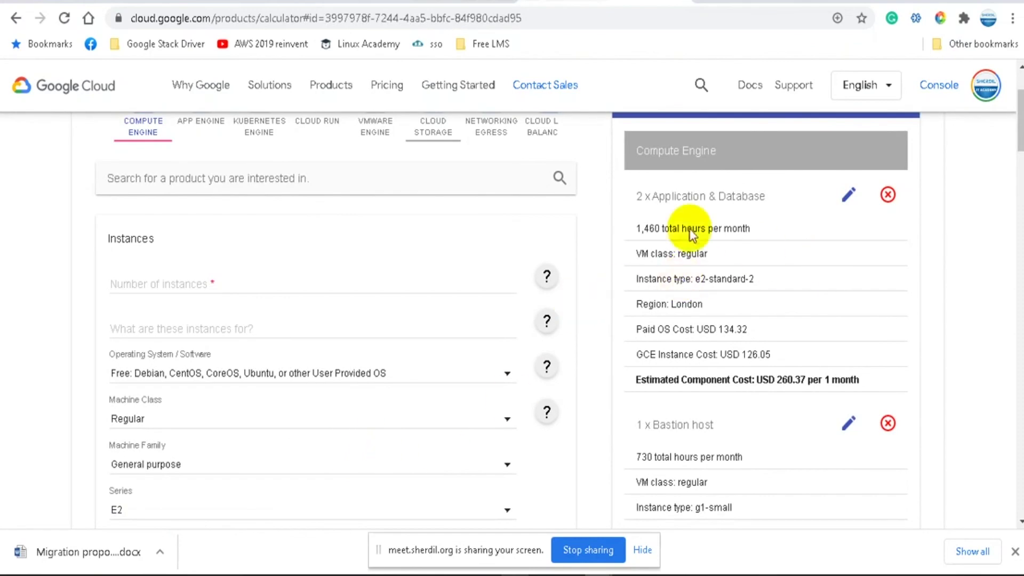
Step: Review the estimate's line items and costs from Compute Engine through Cloud Key Management Service, down to the total estimated cost
scroll(770, 293, down, 6)
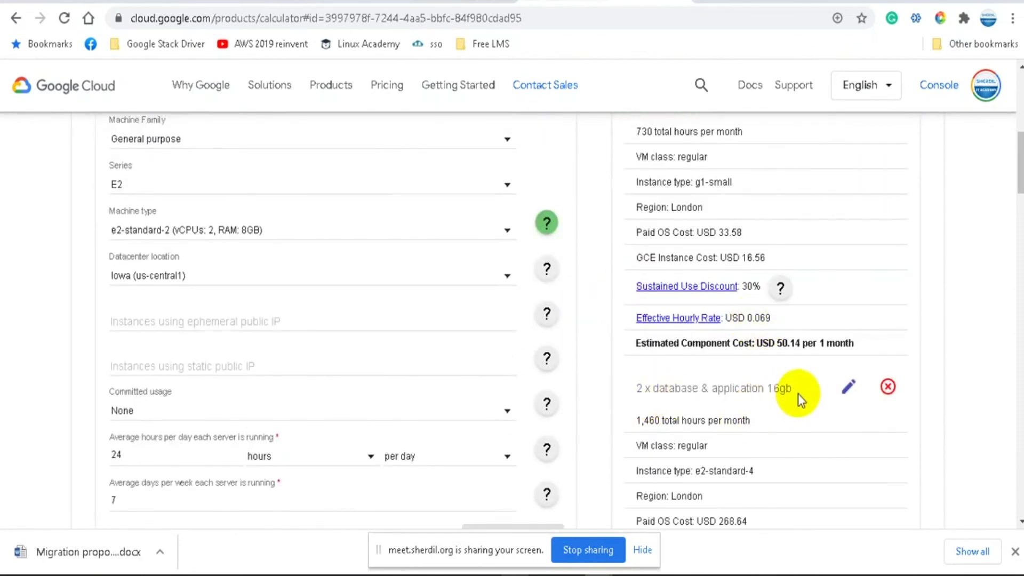
scroll(798, 393, down, 3)
scroll(799, 390, down, 2)
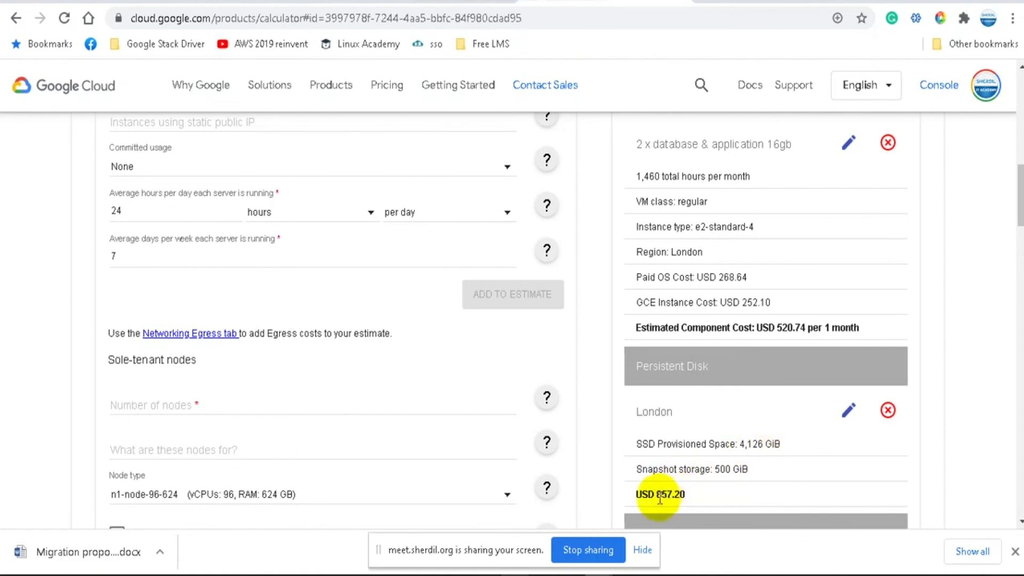
drag(655, 494, 681, 494)
scroll(779, 398, down, 2)
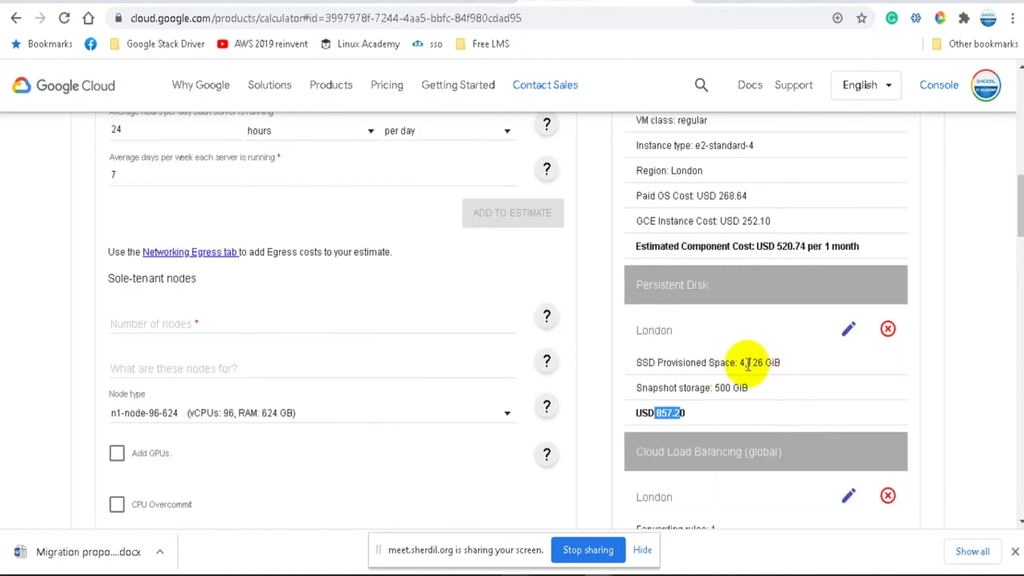
scroll(788, 383, down, 2)
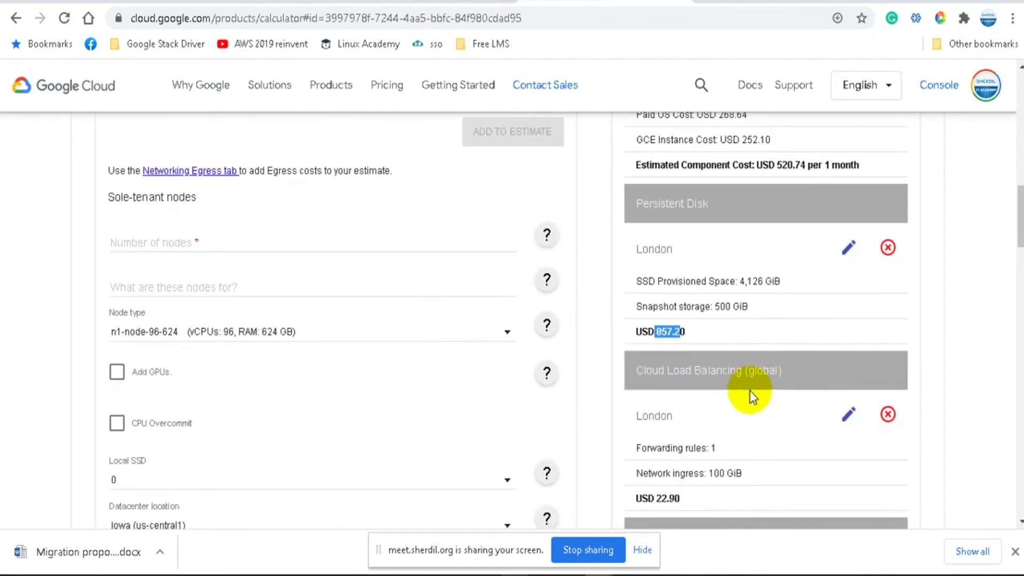
scroll(750, 395, down, 3)
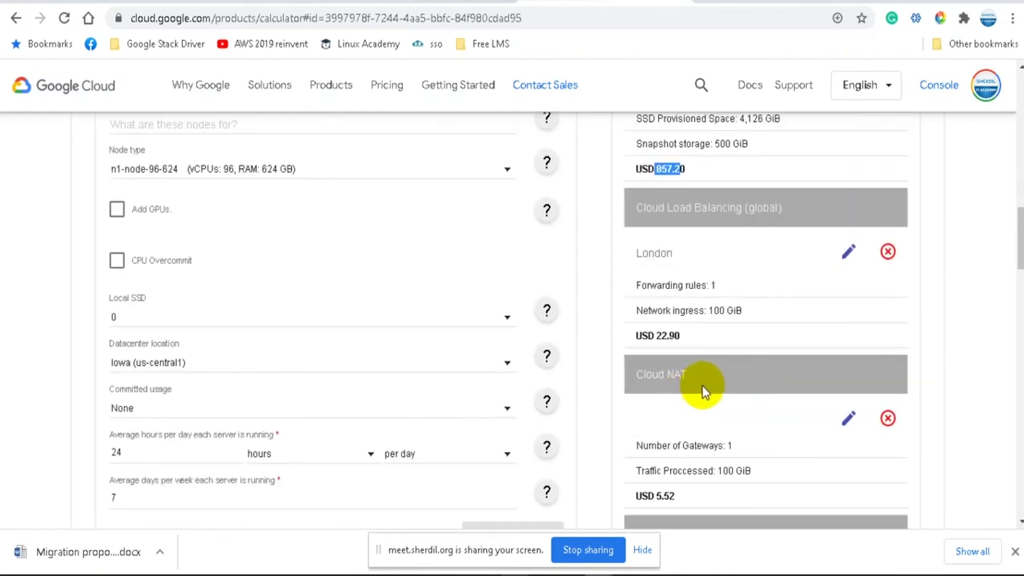
scroll(702, 386, down, 3)
scroll(740, 383, up, 2)
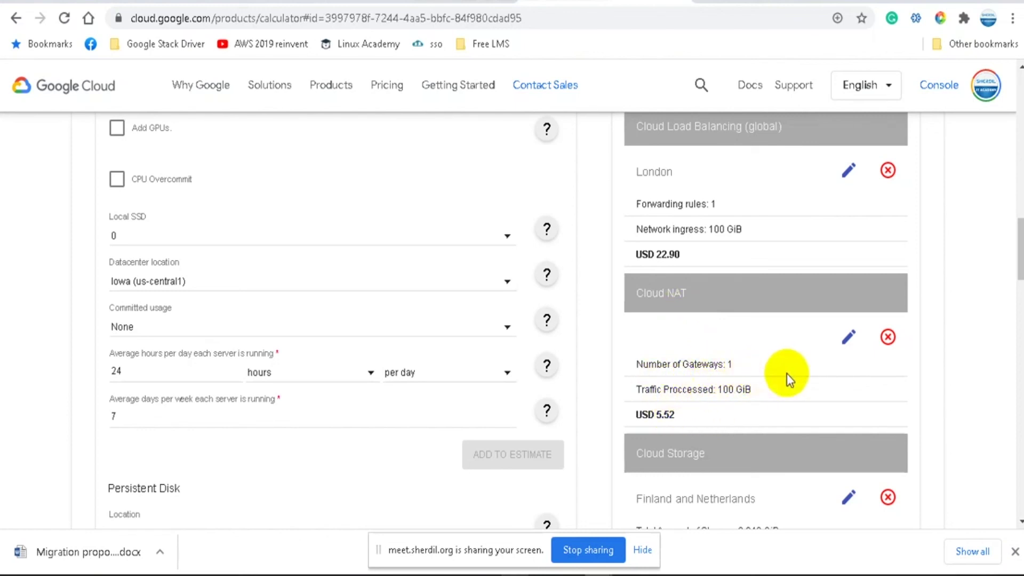
scroll(721, 408, down, 2)
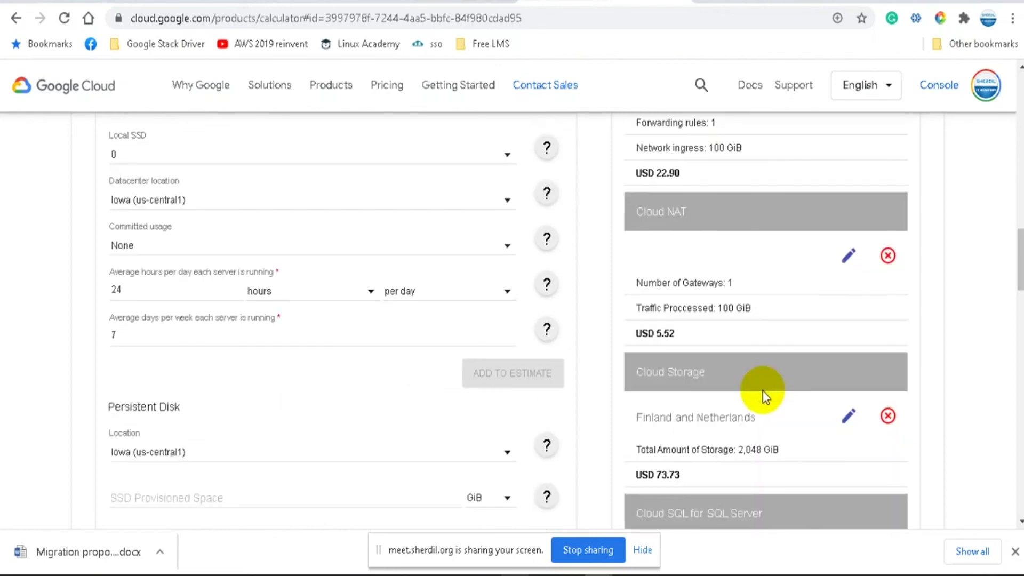
scroll(766, 396, down, 4)
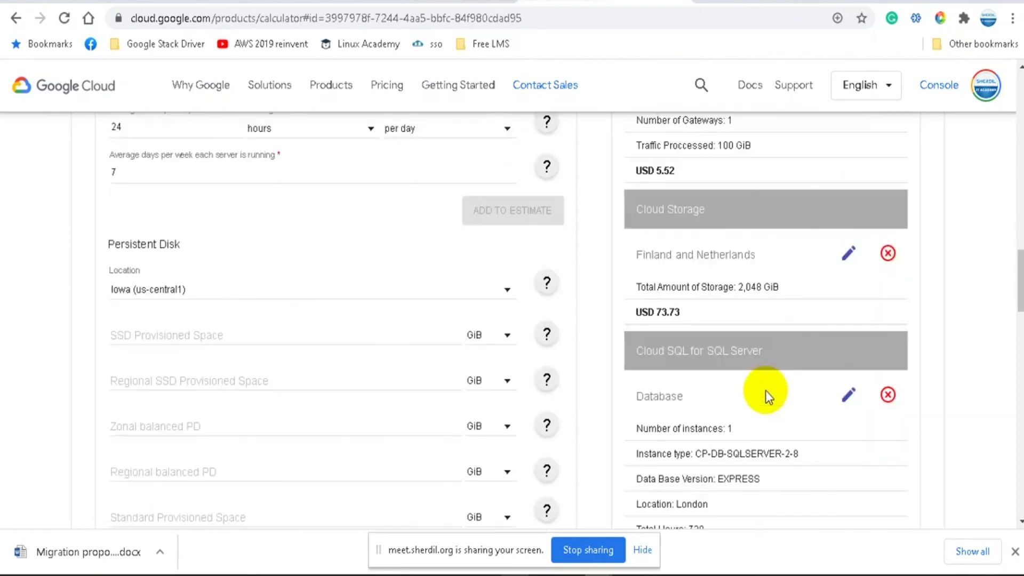
scroll(767, 396, down, 2)
scroll(776, 396, down, 12)
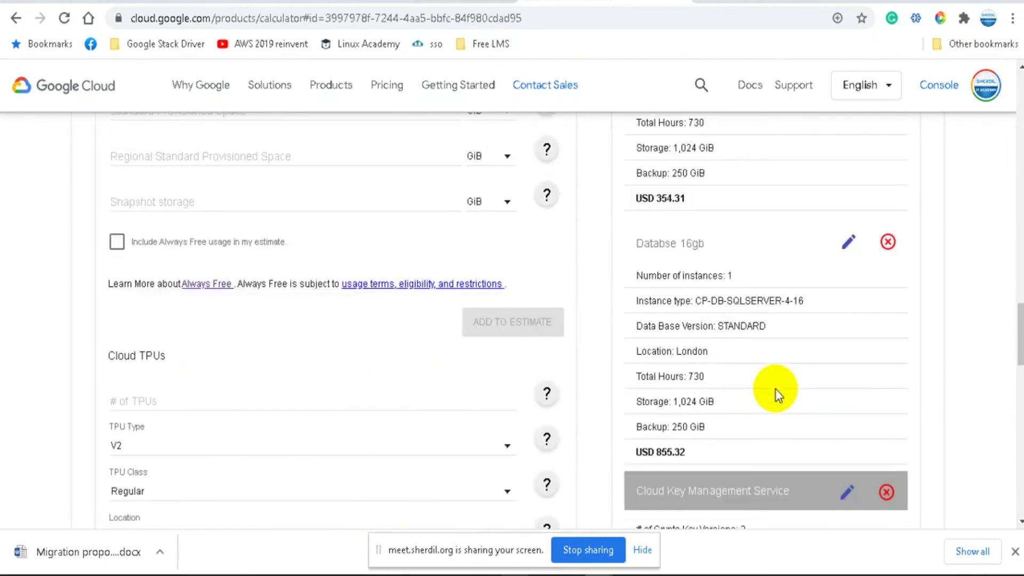
scroll(775, 388, down, 3)
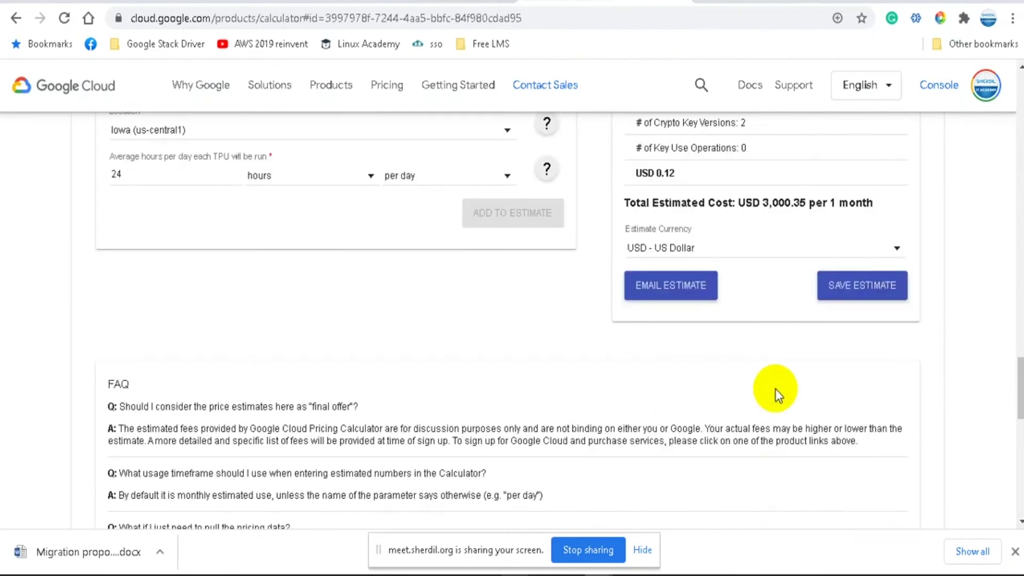
Step: In the cloud comparision prices spreadsheet, enter $130.185 as the Application VM cost under GCP with 8GB, half the calculator's two-instance cost
scroll(775, 388, up, 20)
scroll(777, 389, up, 7)
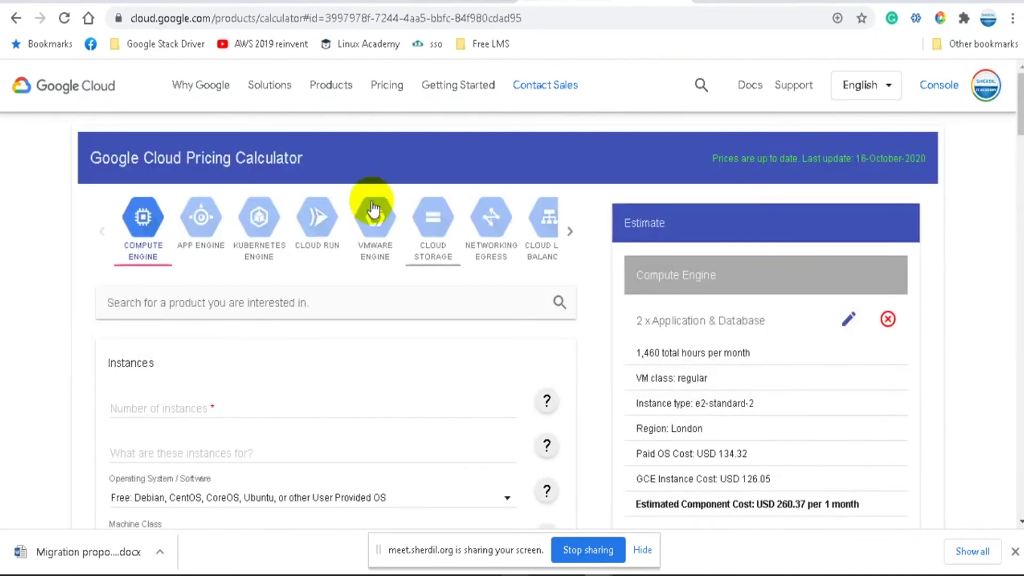
scroll(706, 282, down, 2)
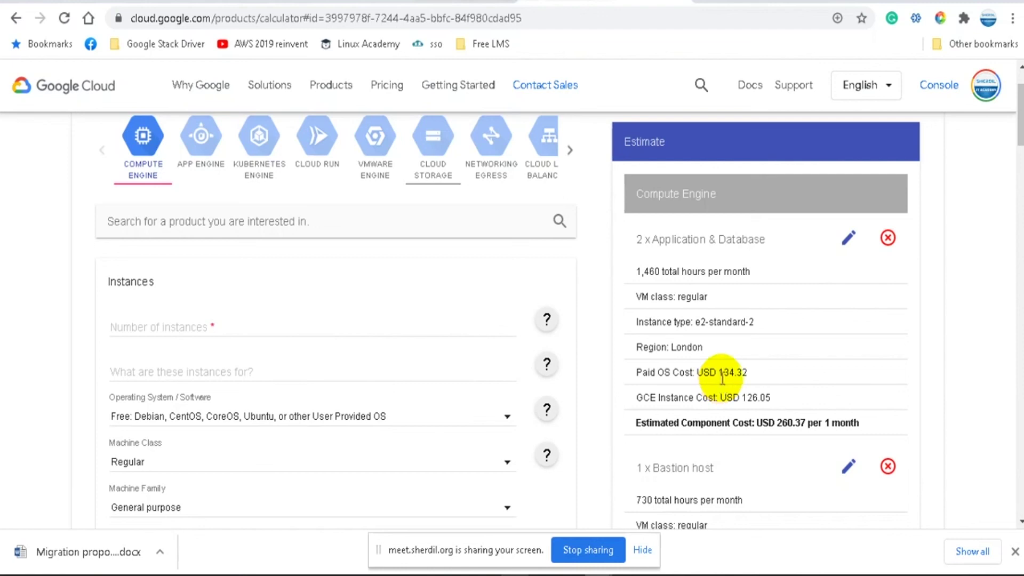
click(445, 3)
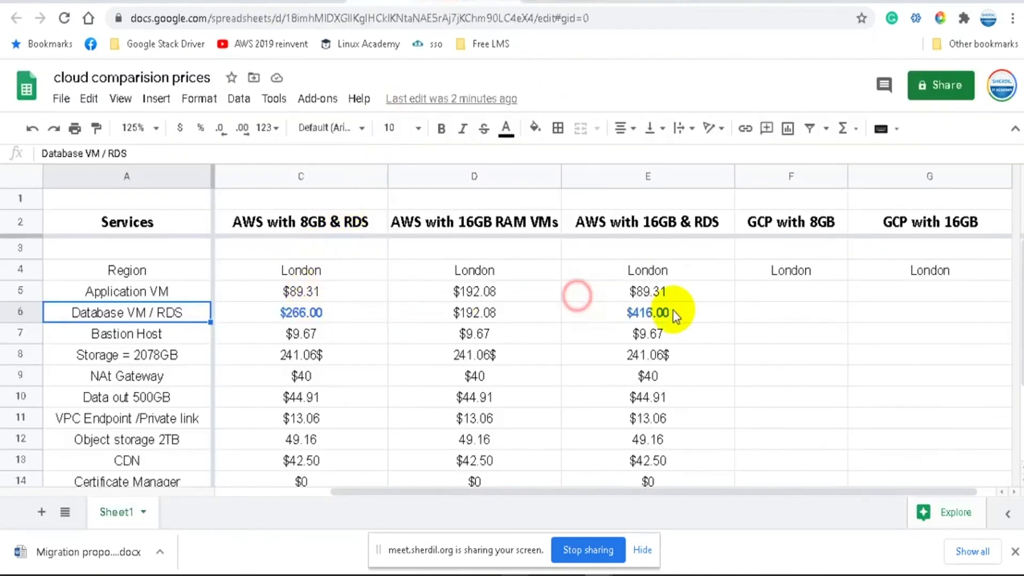
click(780, 315)
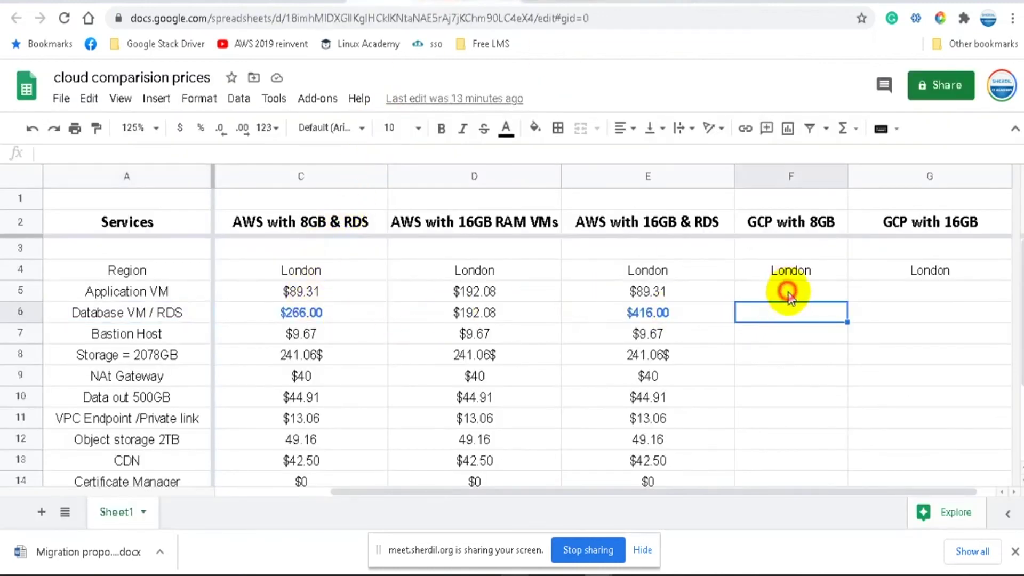
click(788, 293)
text(13)
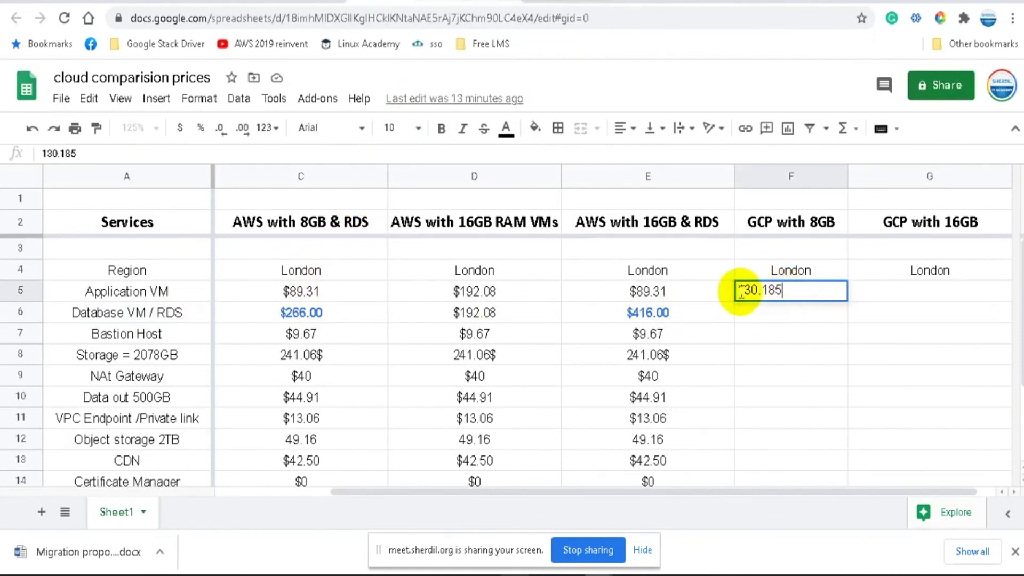
text(0.185)
key(Home)
text($)
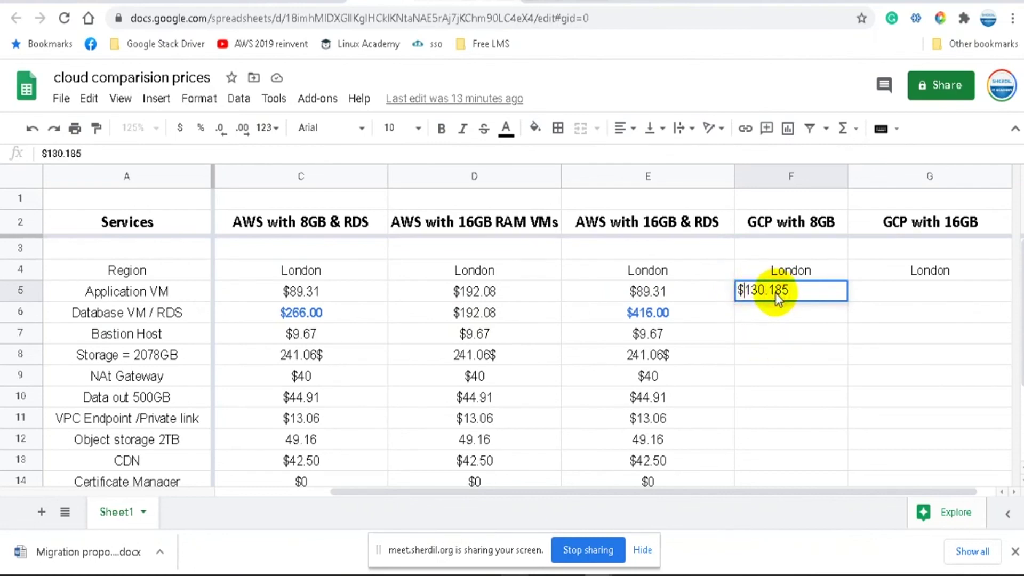
key(ctrl+Return)
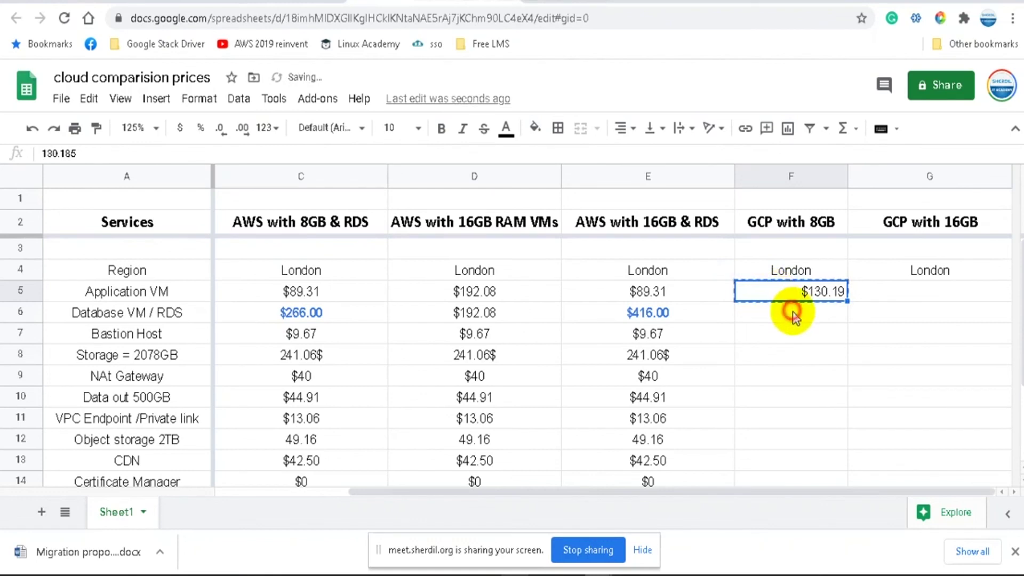
Step: Copy the Application VM cost into the Database VM / RDS row under GCP with 8GB
click(793, 316)
text($130.19)
click(795, 336)
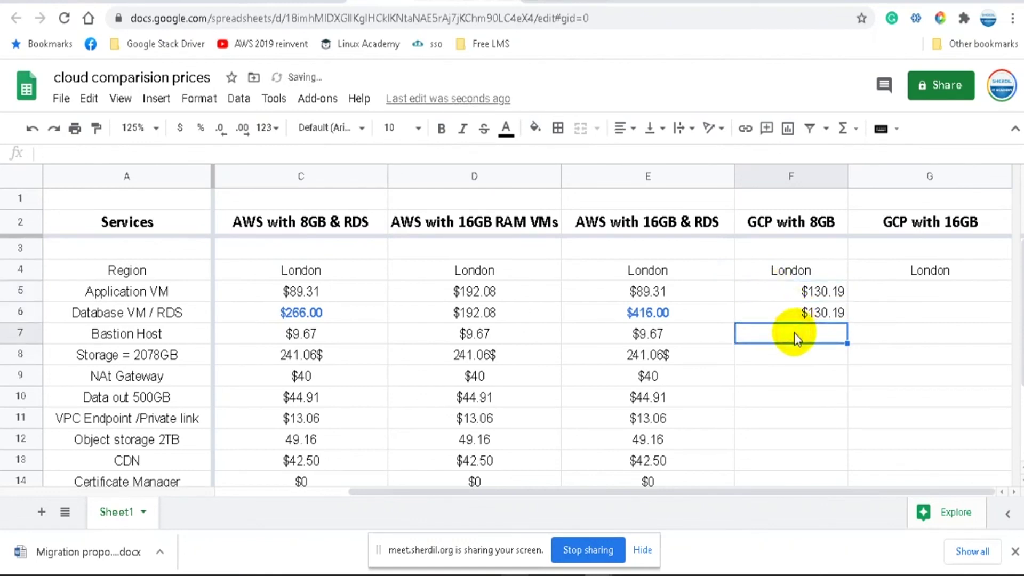
Step: Look up the bastion host's monthly cost in the pricing calculator and enter $50.14 for it under GCP with 8GB in the spreadsheet
click(614, 1)
scroll(803, 343, down, 3)
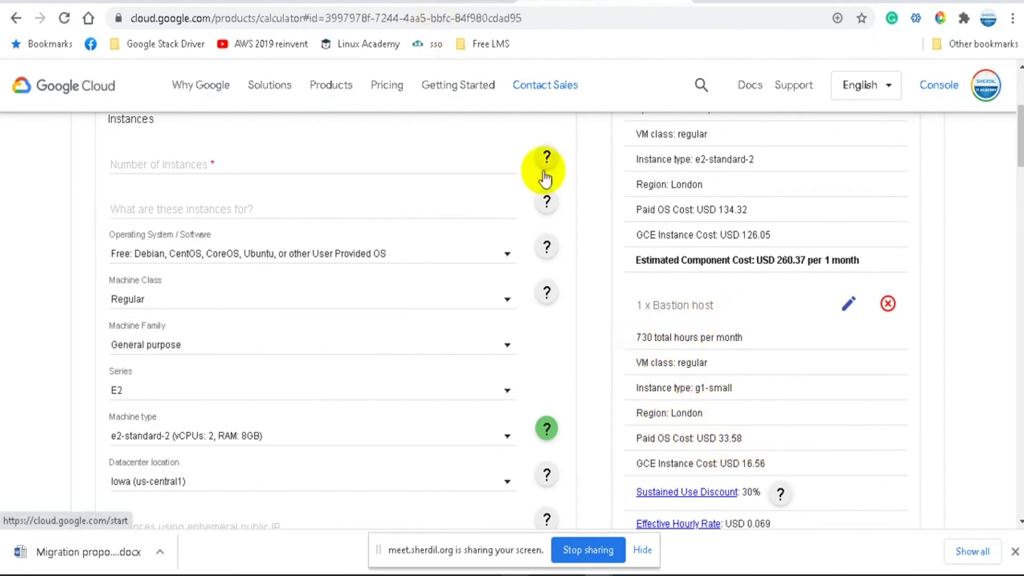
scroll(721, 348, down, 3)
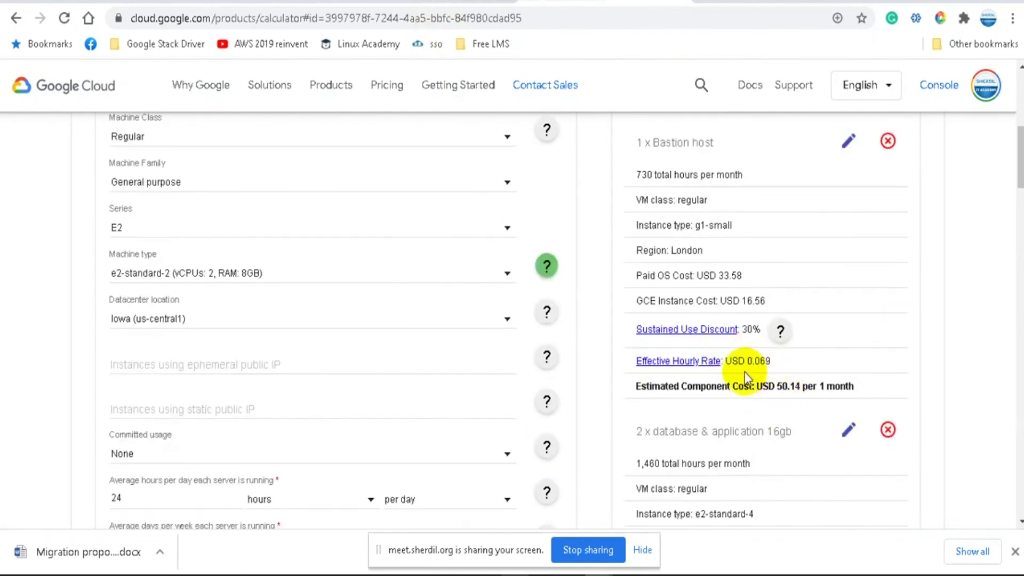
click(448, 6)
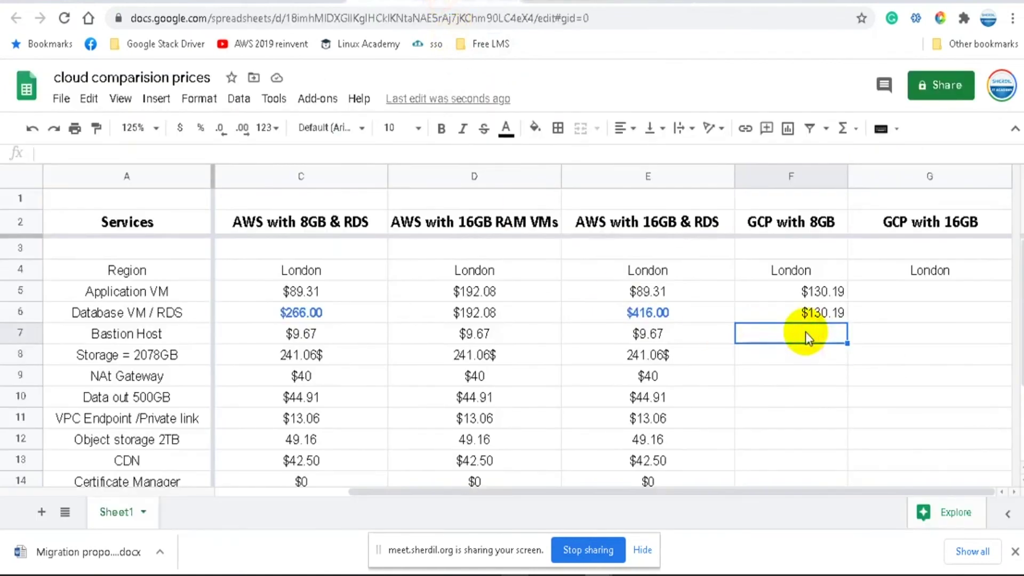
text($50.14)
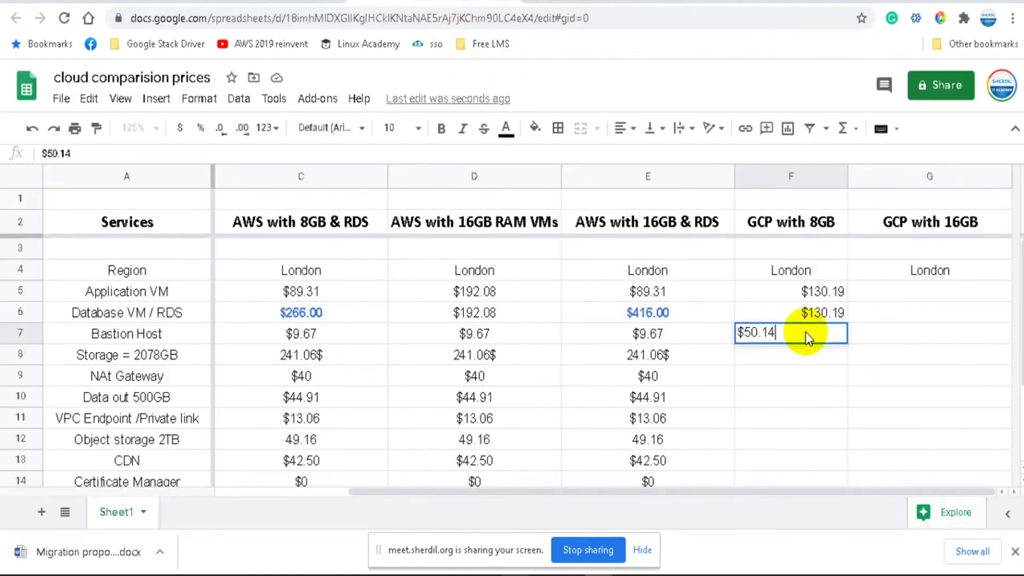
click(787, 360)
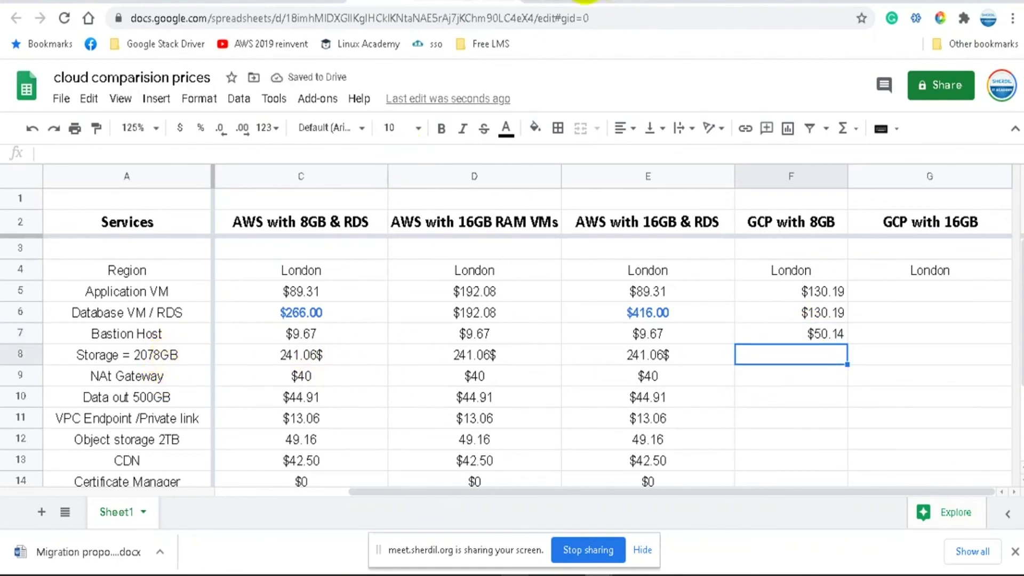
Step: Check the calculator's London persistent disk, then insert a spreadsheet row below "Storage = 2078GB" labelled "Snapshot = 250GB"
click(584, 1)
scroll(723, 304, down, 6)
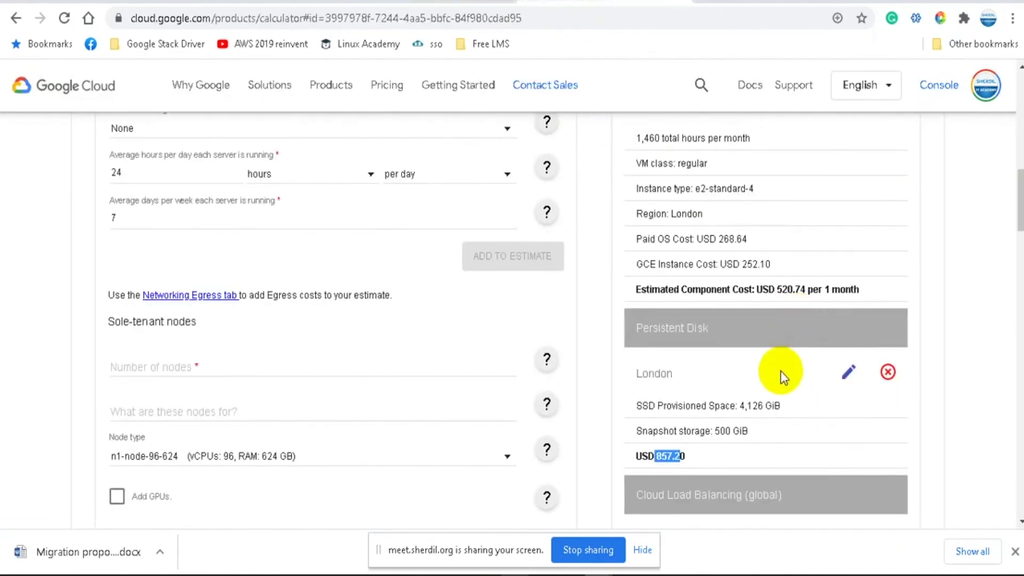
click(777, 372)
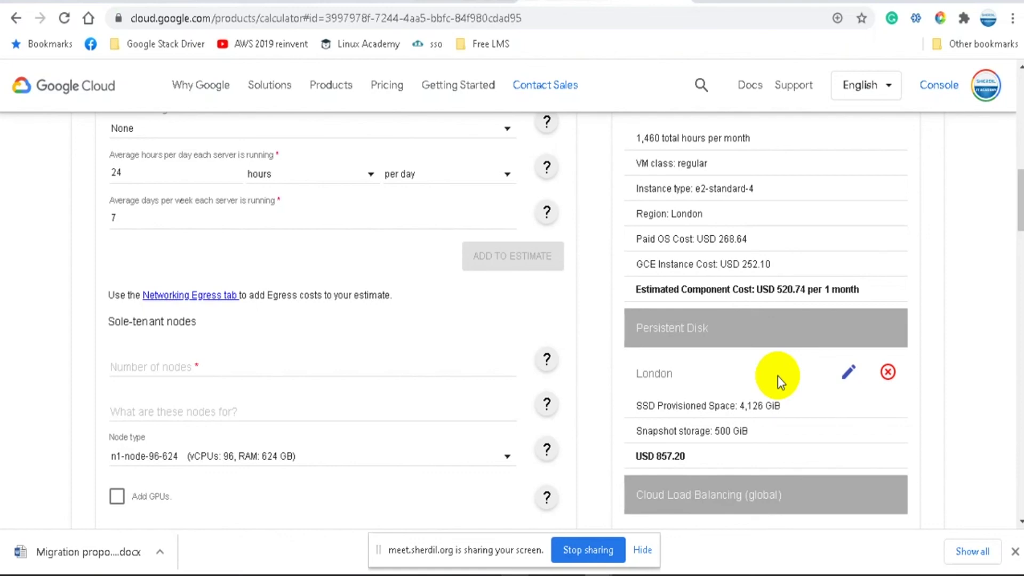
click(849, 375)
click(431, 1)
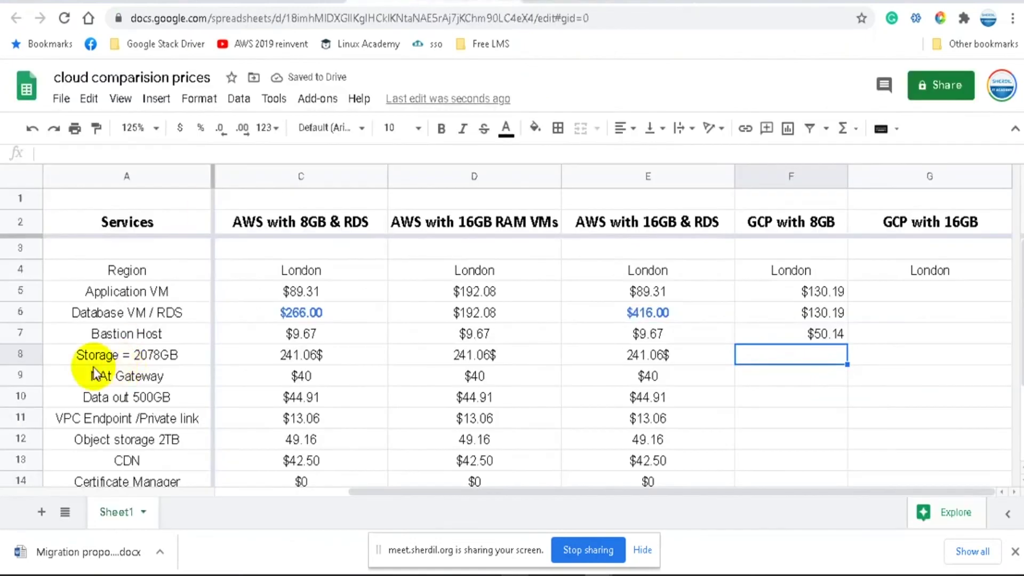
click(21, 355)
right_click(21, 355)
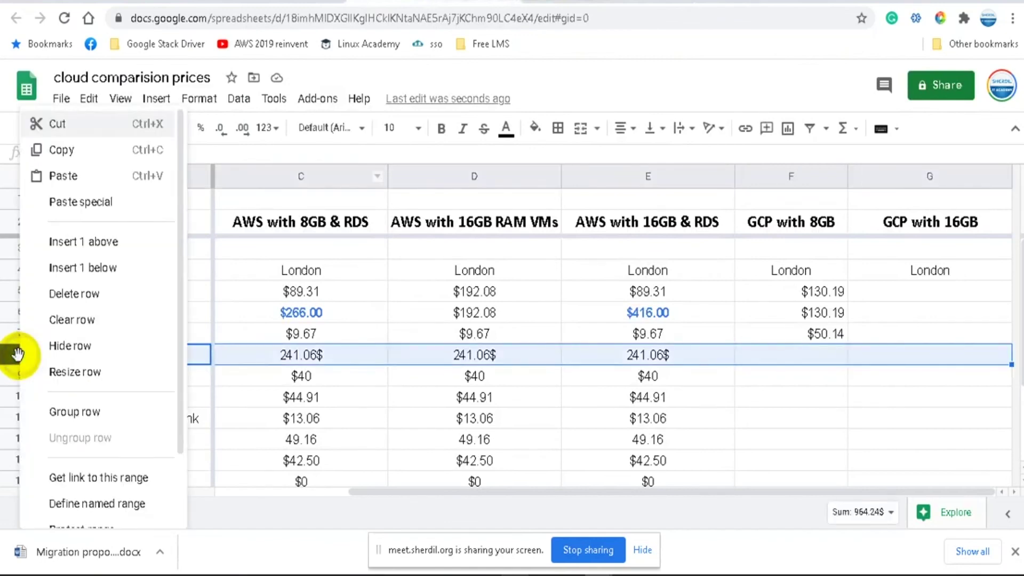
click(183, 375)
text(Snapshot)
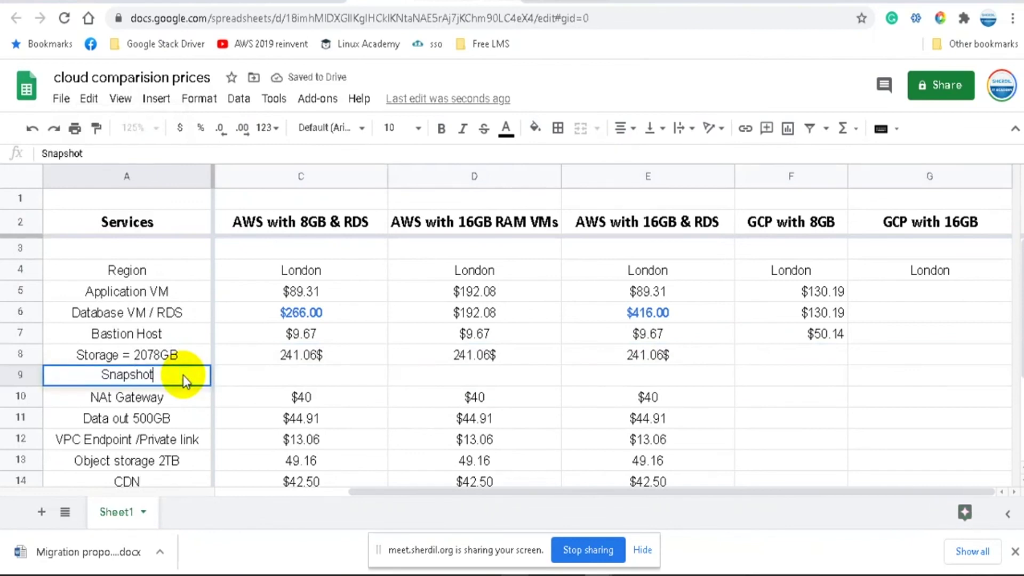
text( = 2)
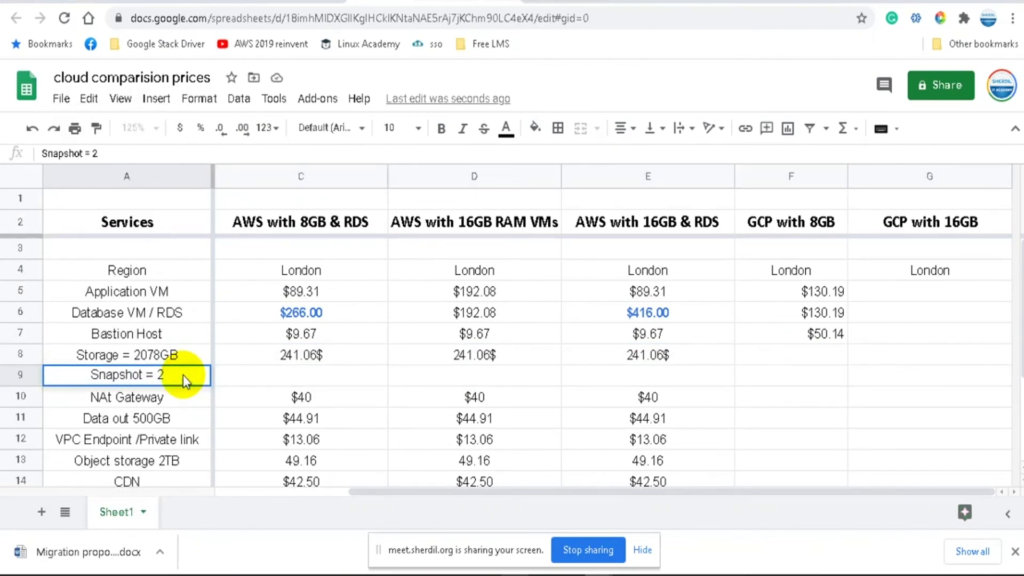
text(50GB)
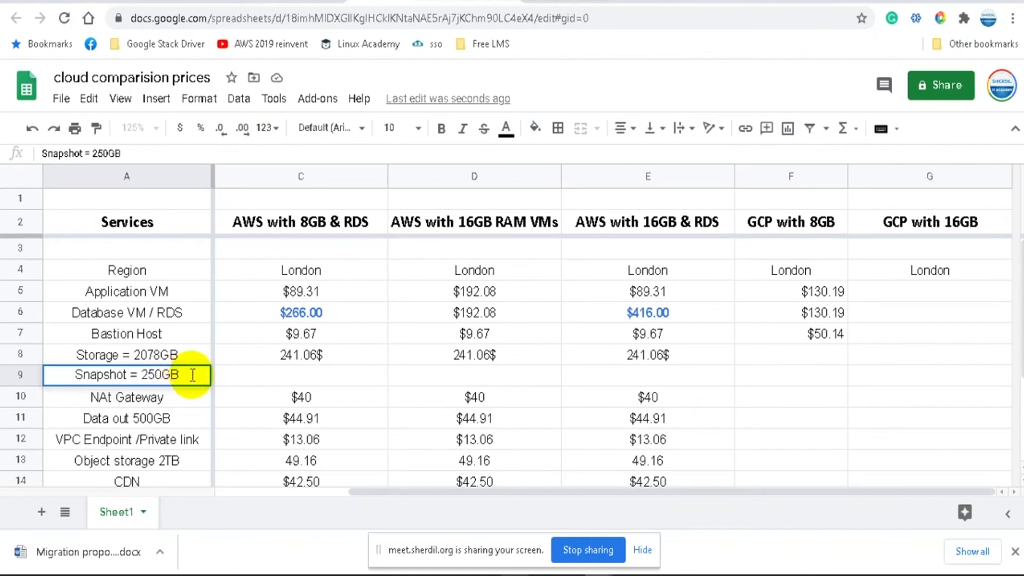
Step: Switch to the pricing calculator and open the London persistent disk item for editing
click(592, 1)
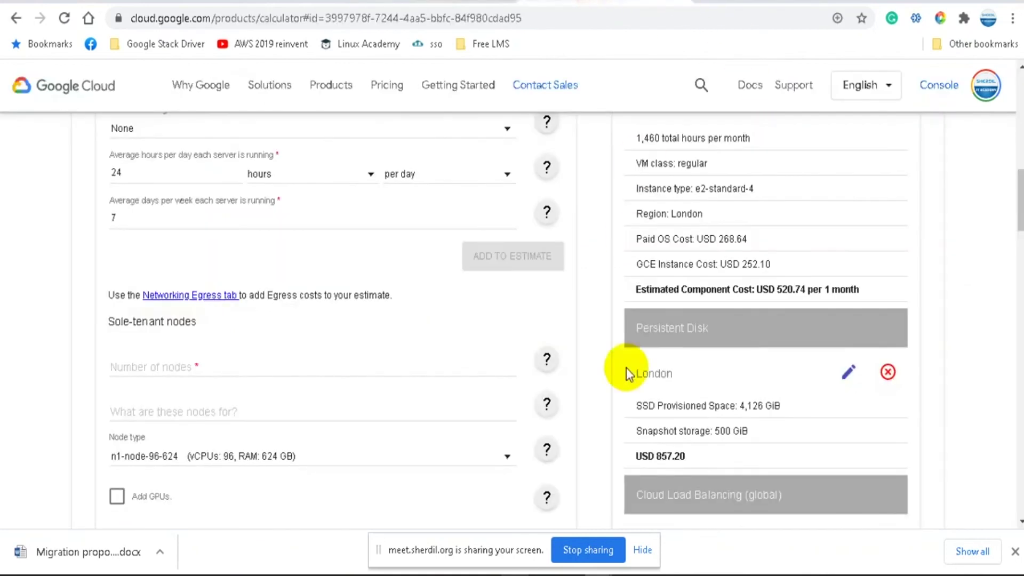
click(849, 374)
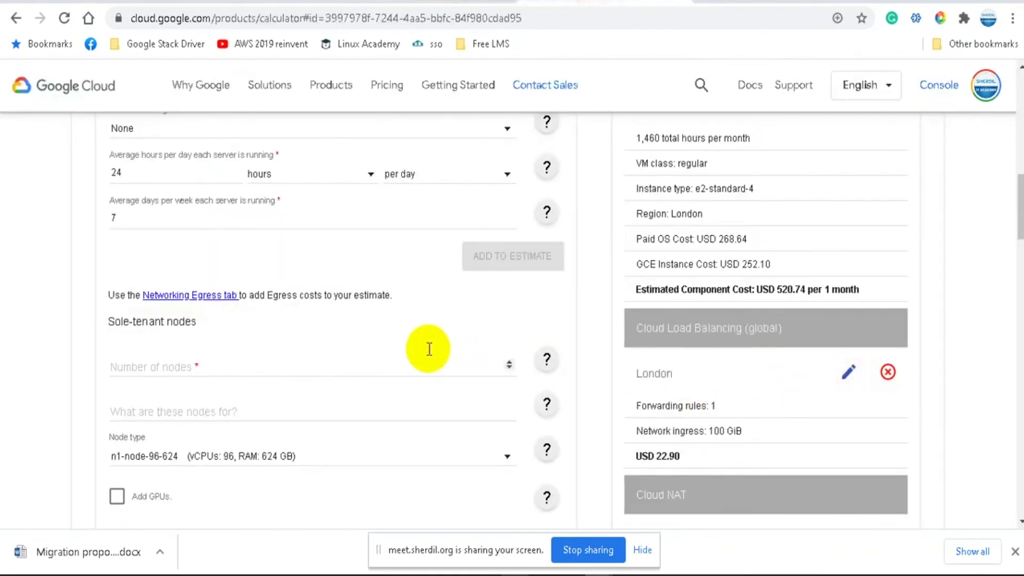
scroll(340, 328, up, 6)
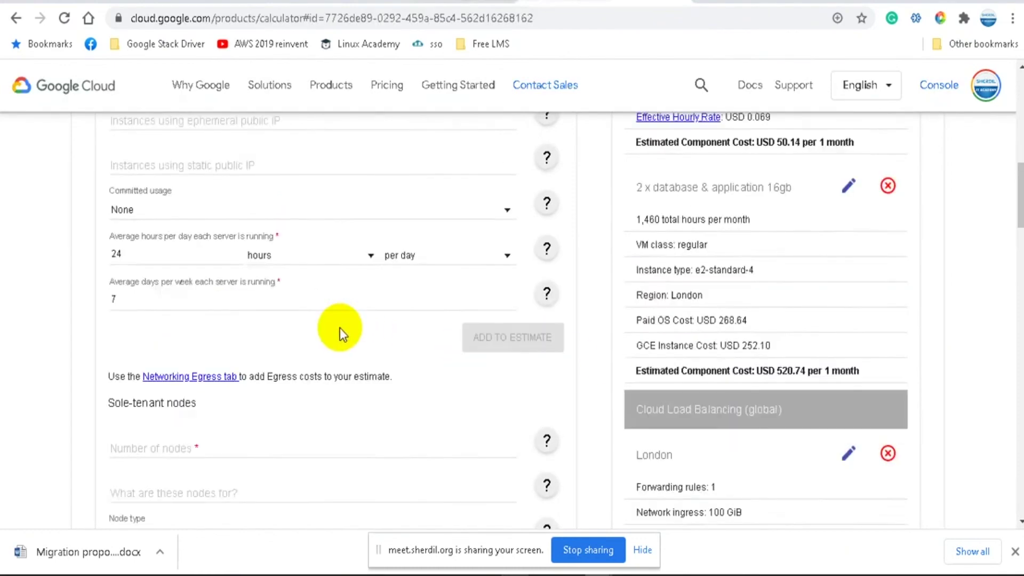
scroll(345, 328, up, 8)
scroll(351, 329, down, 20)
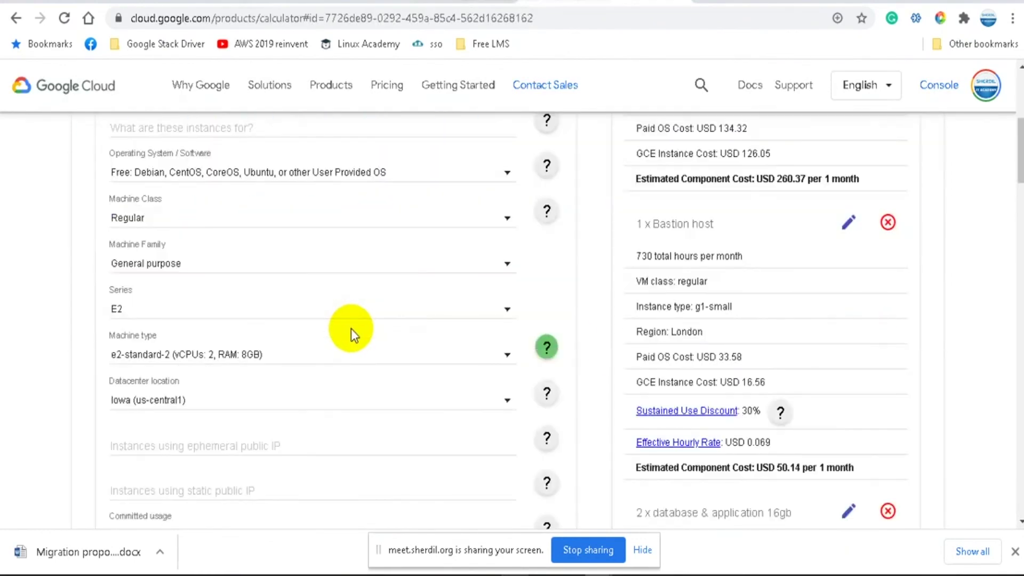
scroll(355, 328, down, 12)
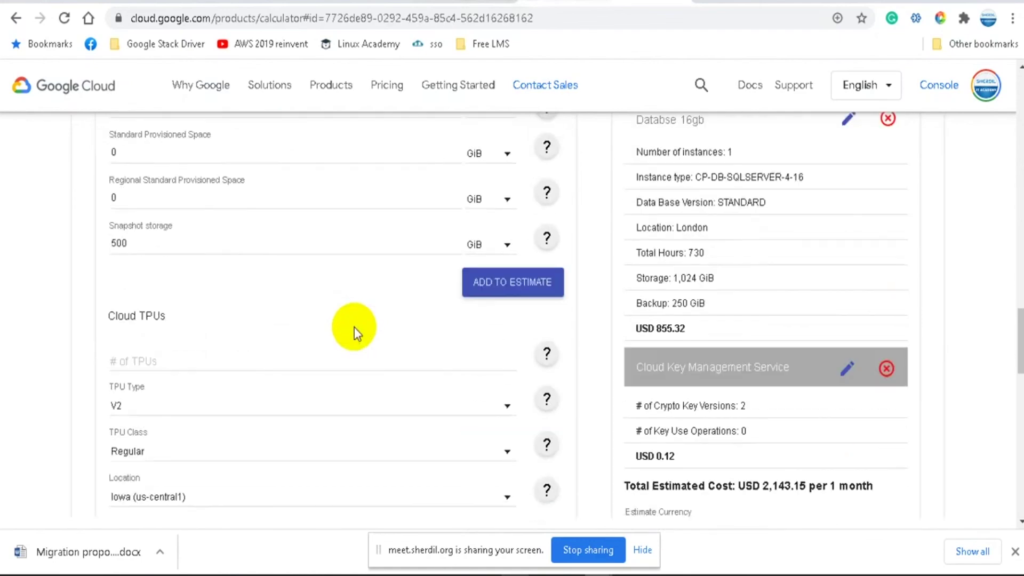
Step: Examine the estimate's remaining items, from the Compute Engine instances through load balancing, NAT, storage and Cloud SQL to Cloud Key Management Service
scroll(363, 330, up, 9)
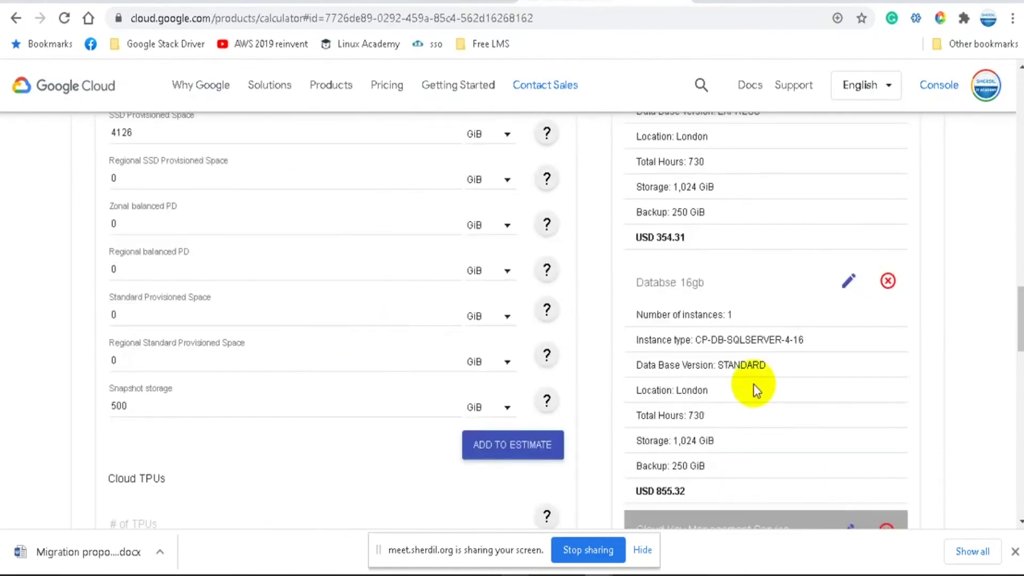
scroll(742, 385, up, 5)
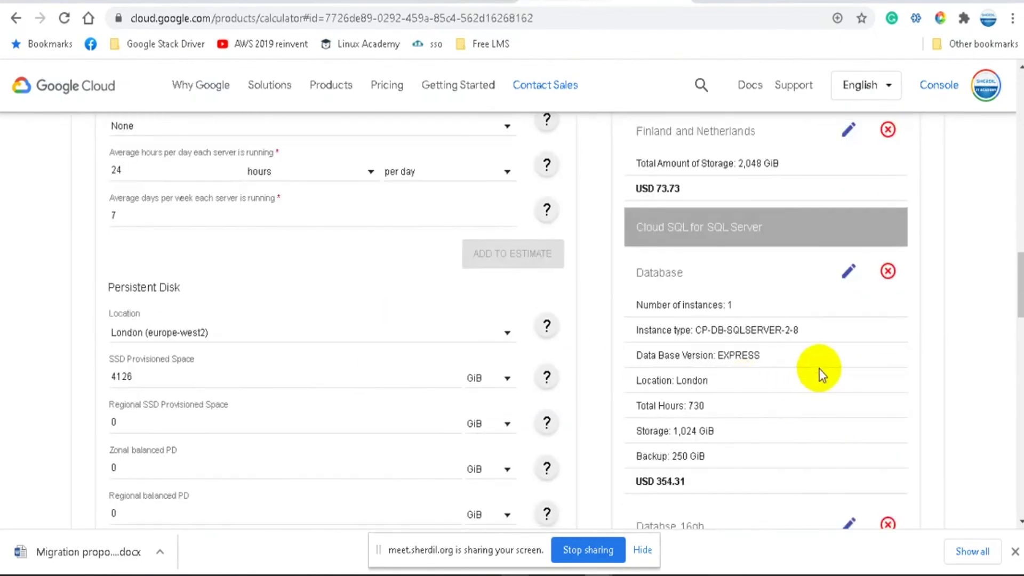
scroll(819, 370, up, 10)
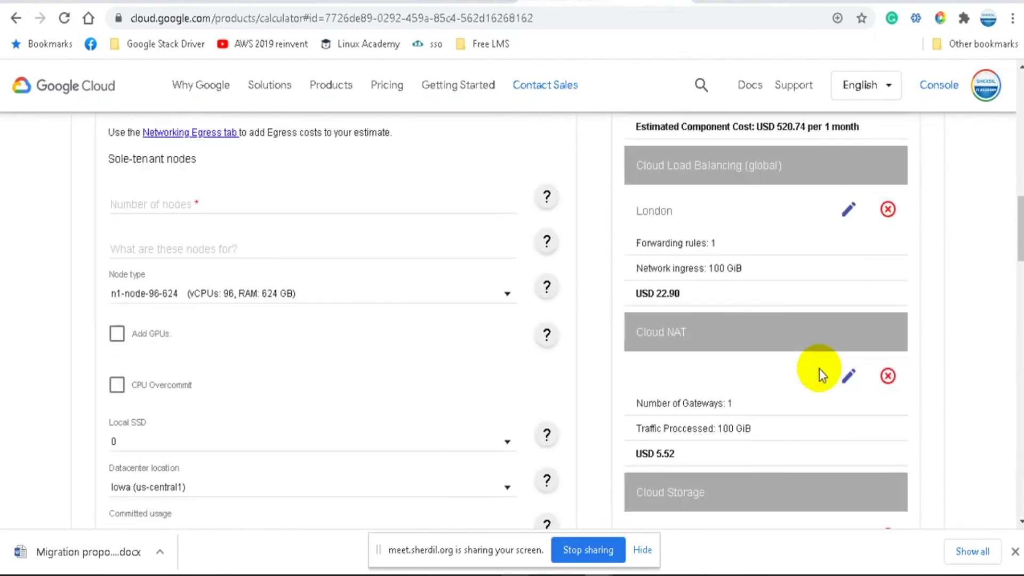
scroll(819, 369, up, 6)
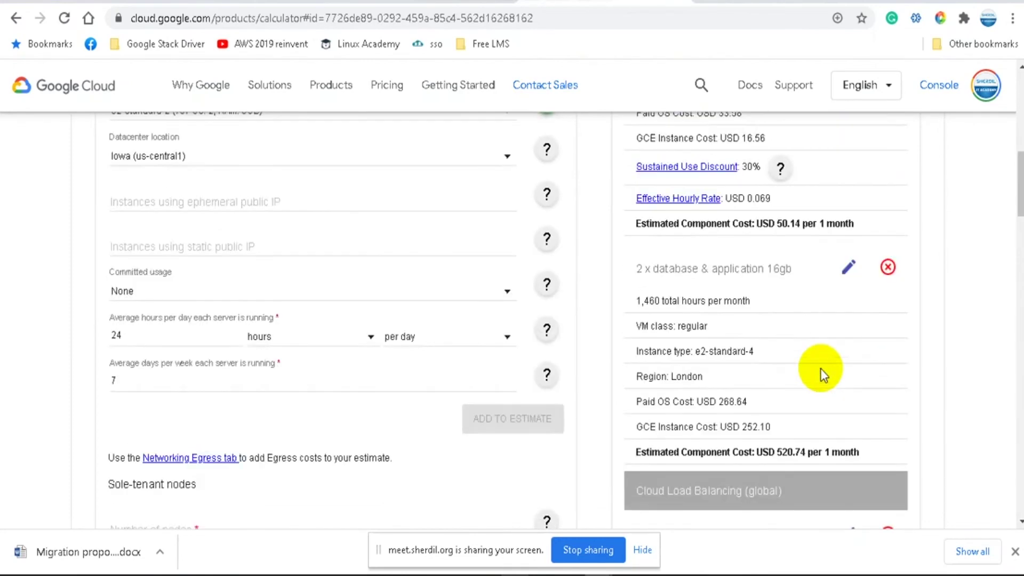
scroll(821, 369, up, 10)
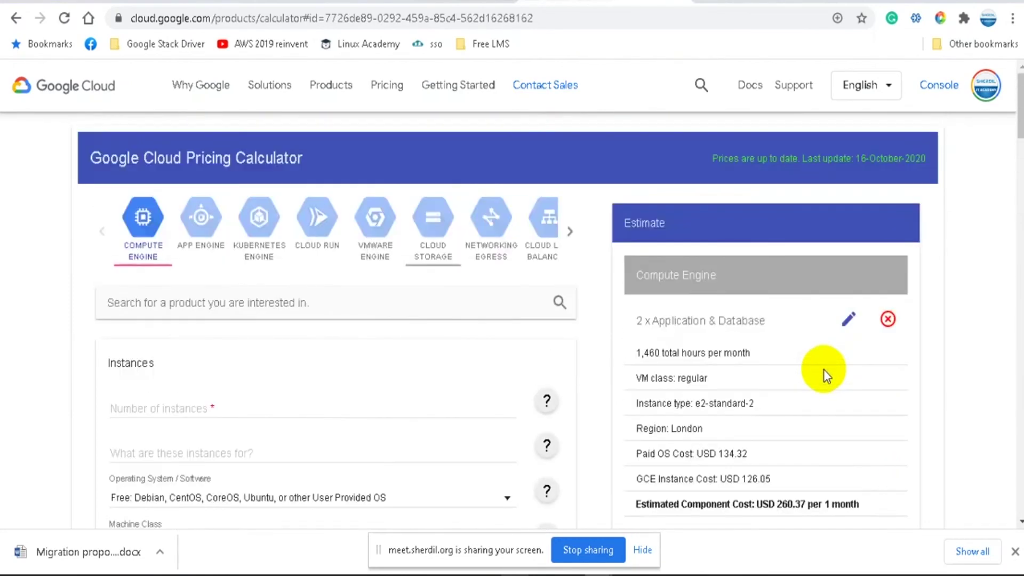
scroll(830, 362, down, 6)
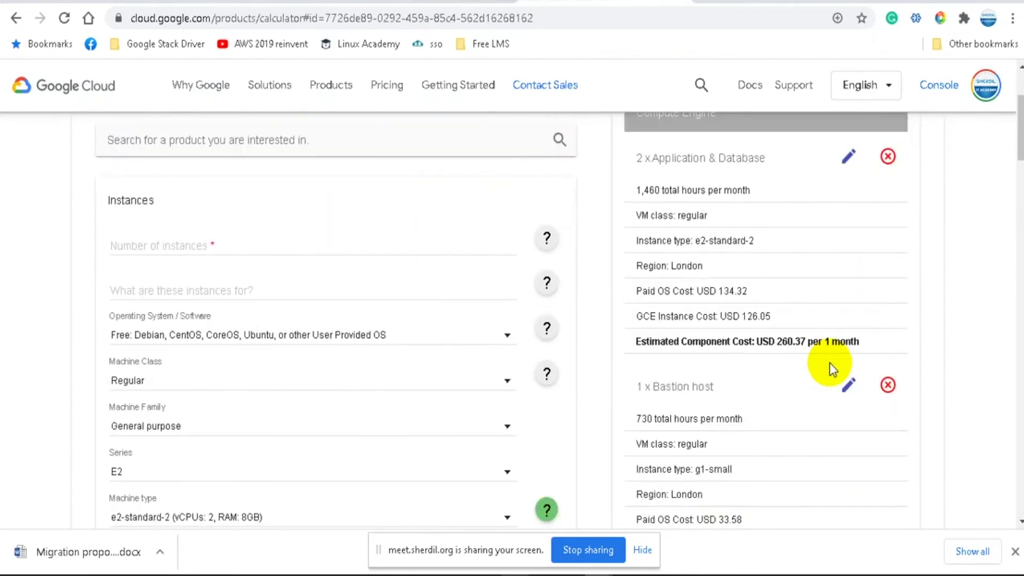
scroll(830, 363, down, 3)
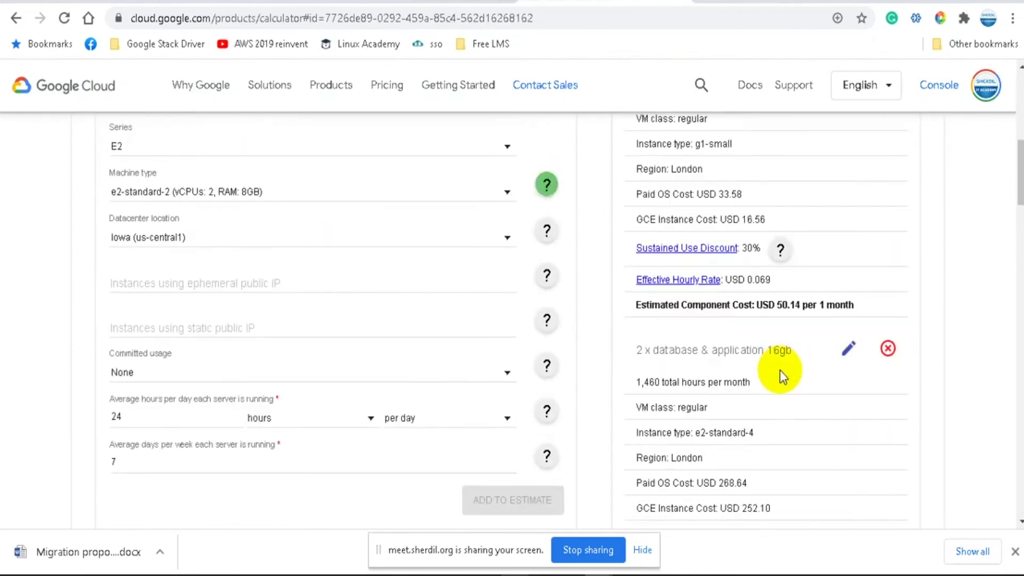
scroll(781, 371, down, 2)
scroll(782, 370, down, 4)
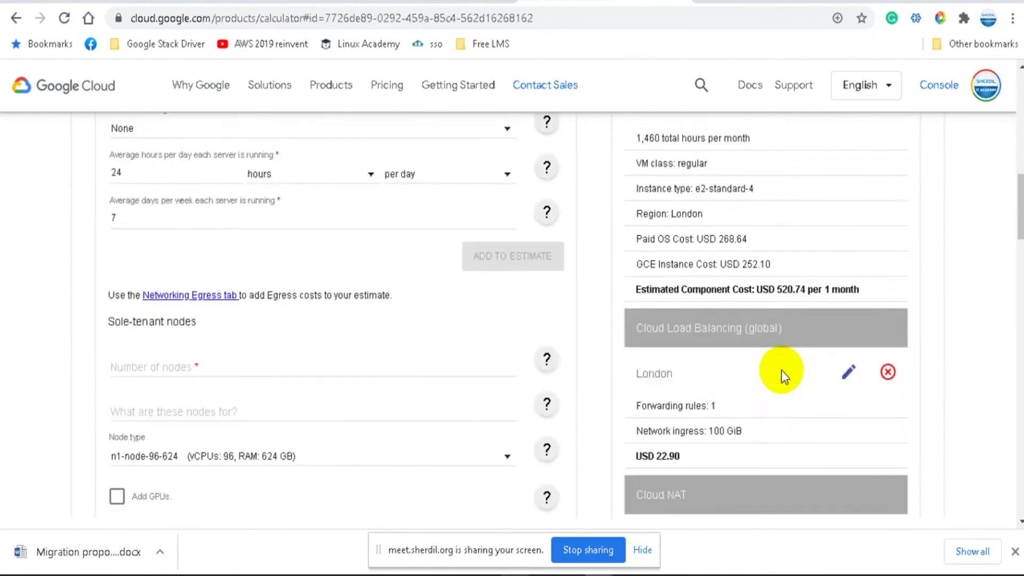
scroll(782, 370, down, 6)
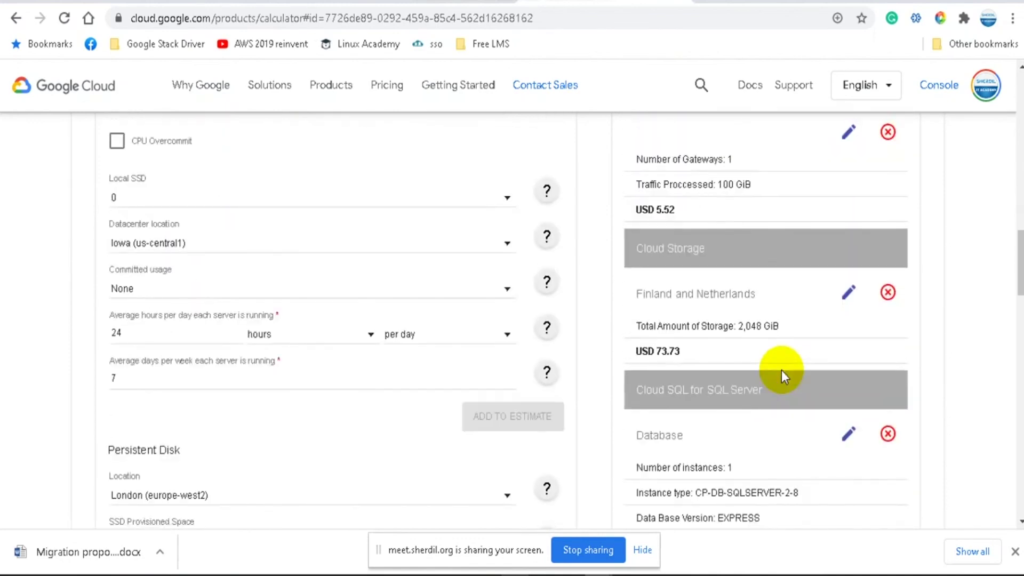
scroll(782, 370, down, 8)
scroll(782, 370, down, 4)
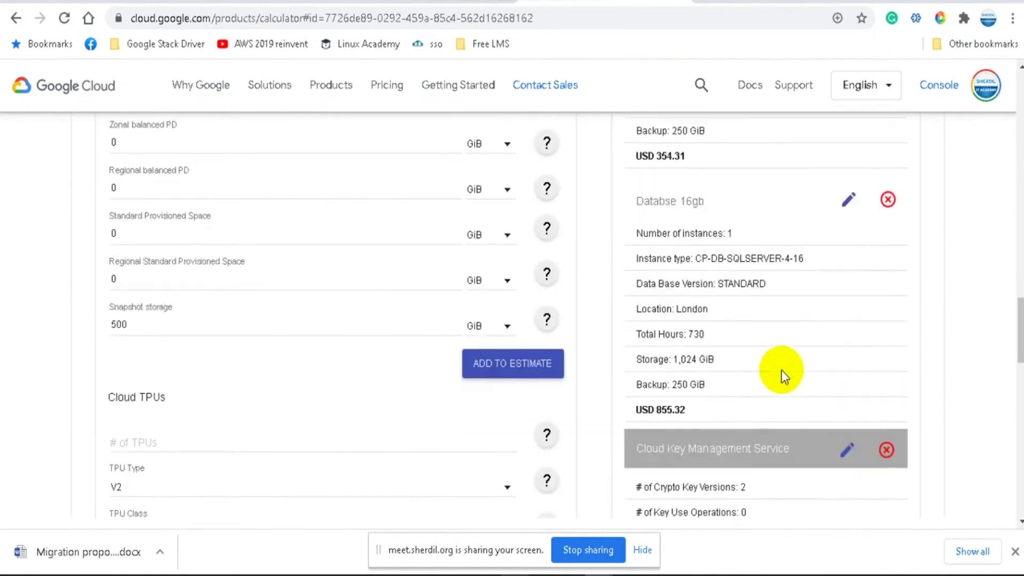
Step: Clear the snapshot storage amount from the London persistent disk, update the estimate, and check the disk's new cost
scroll(782, 371, up, 7)
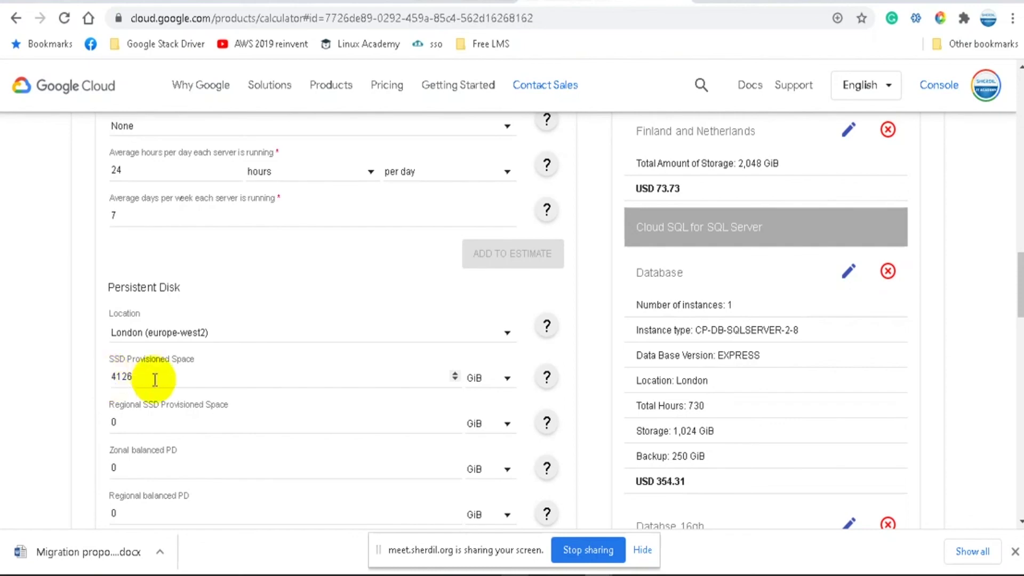
scroll(136, 380, down, 5)
scroll(139, 383, down, 2)
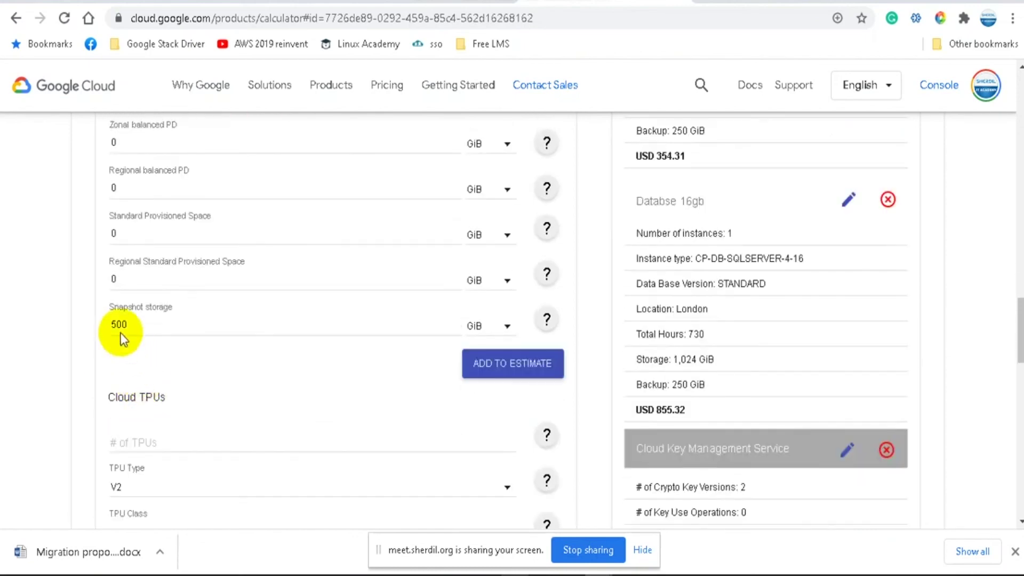
double_click(146, 332)
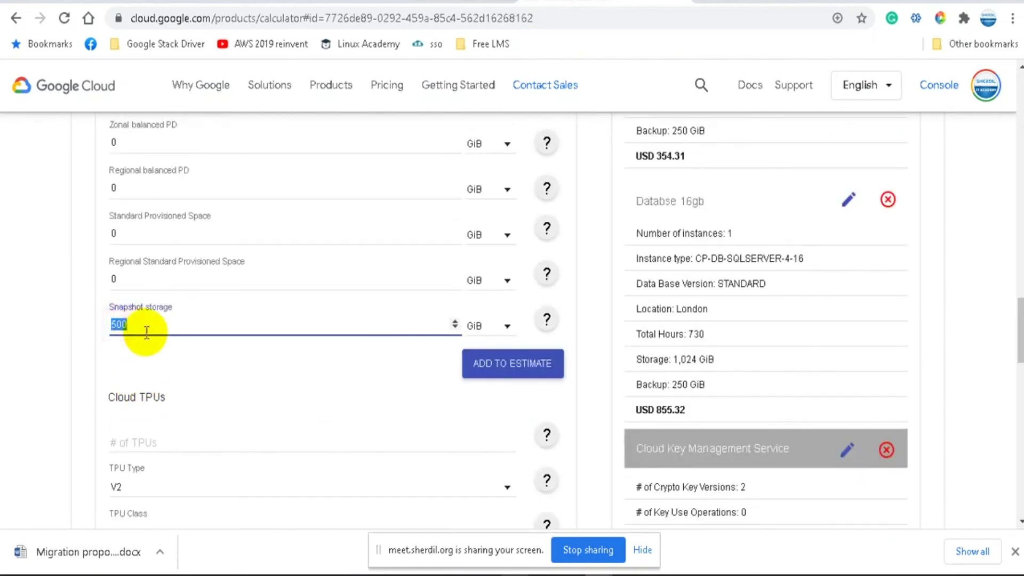
key(BackSpace)
click(490, 363)
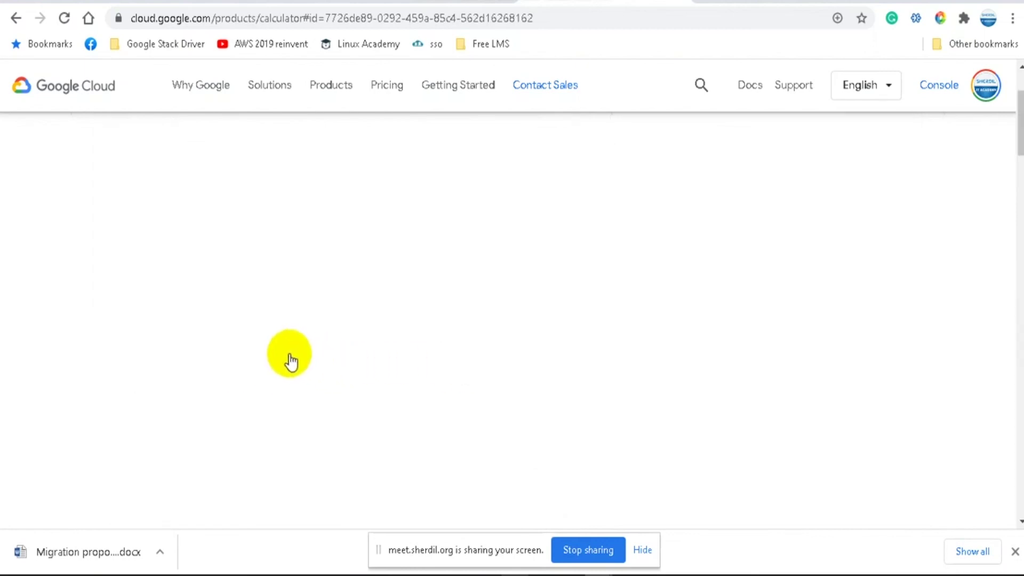
scroll(775, 354, down, 7)
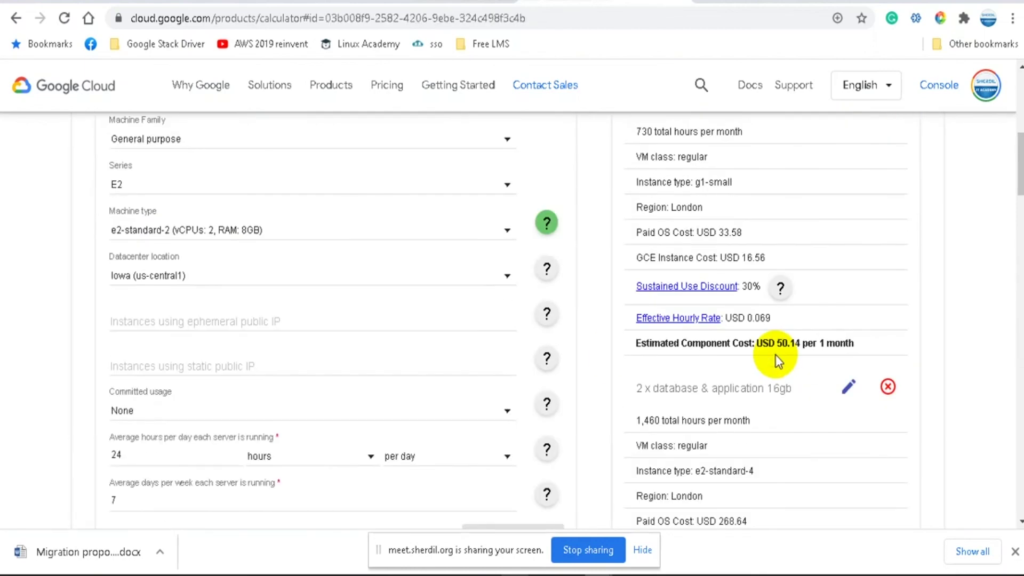
scroll(775, 354, down, 5)
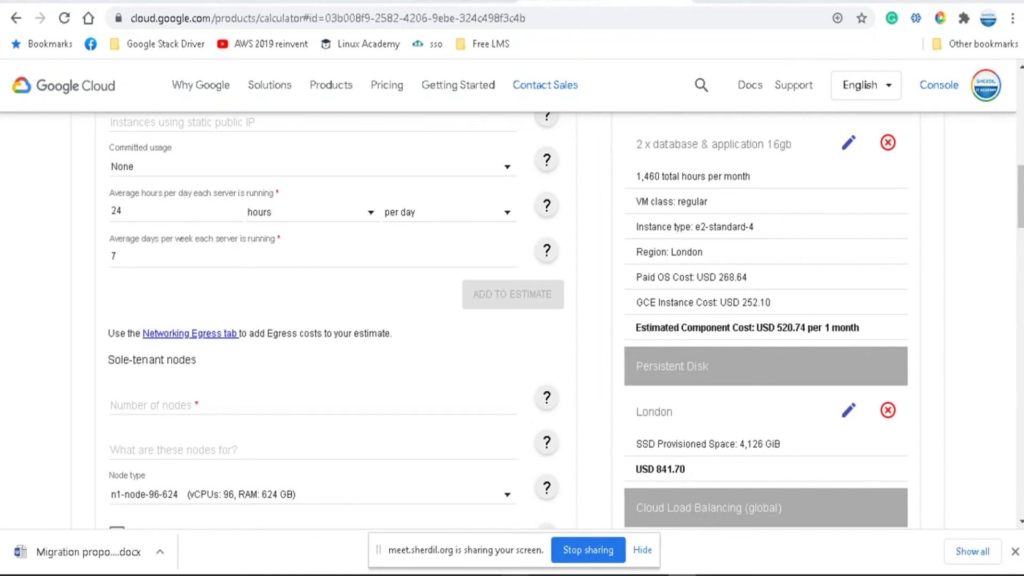
Step: Switch to the comparison spreadsheet and enter $423.9 for "Storage = 2078GB" under GCP with 8GB
click(376, 4)
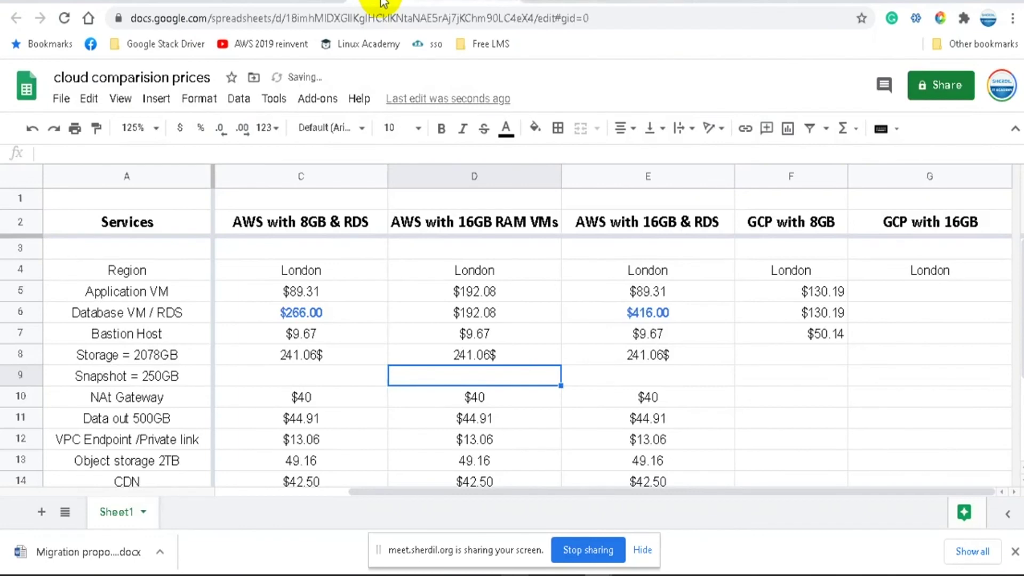
click(170, 359)
click(282, 357)
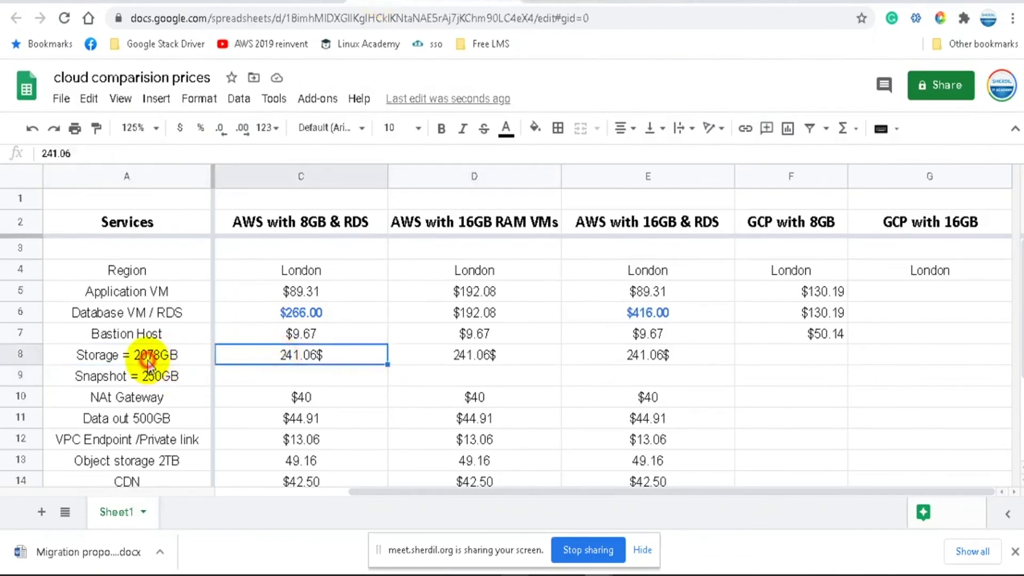
click(149, 364)
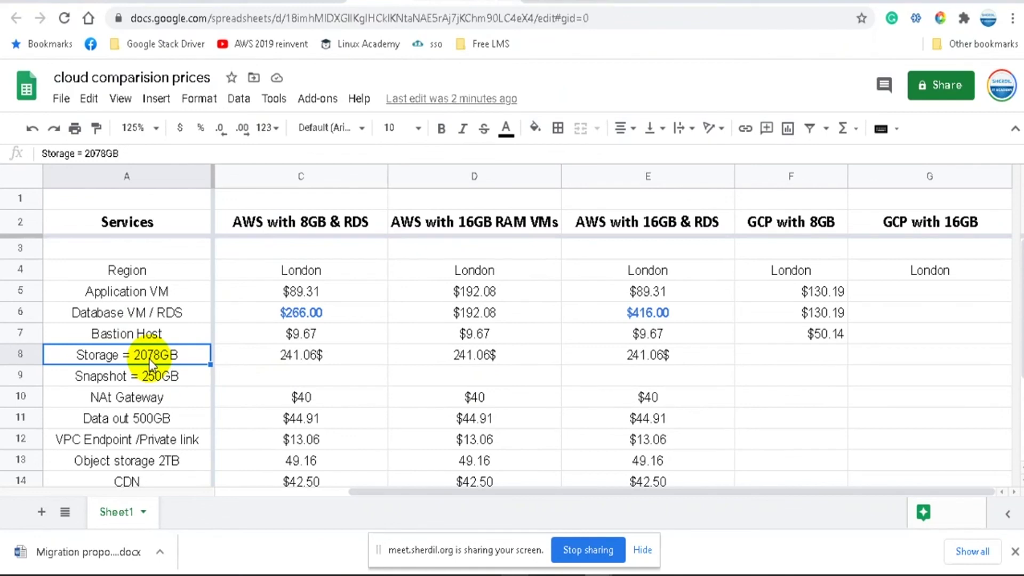
click(791, 356)
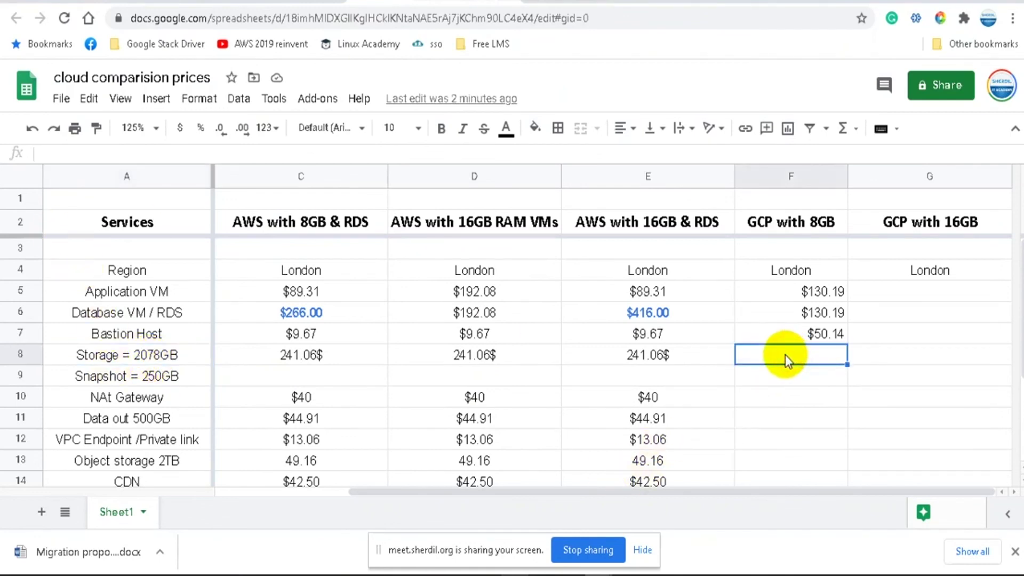
text($423)
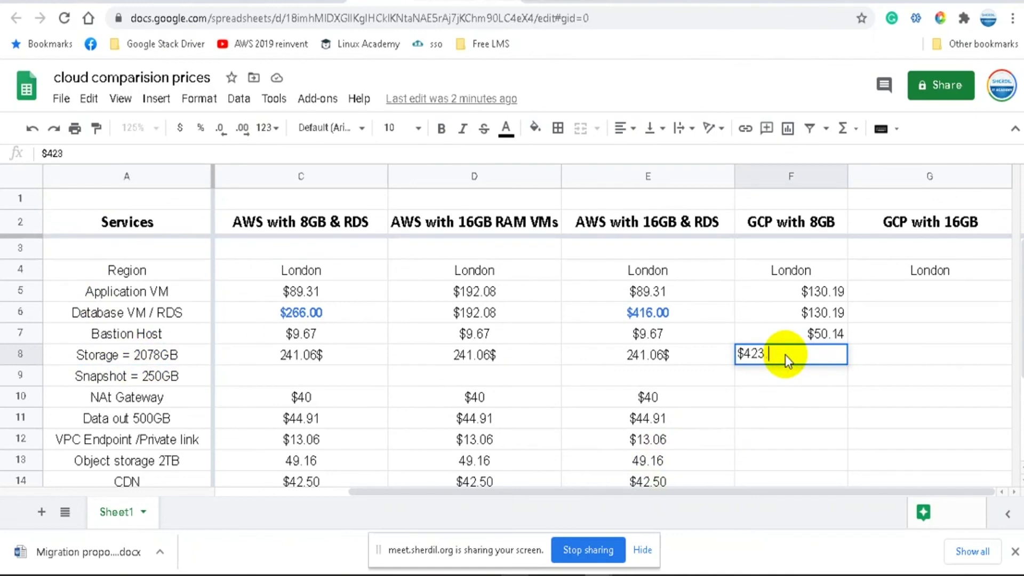
text(.9)
click(799, 398)
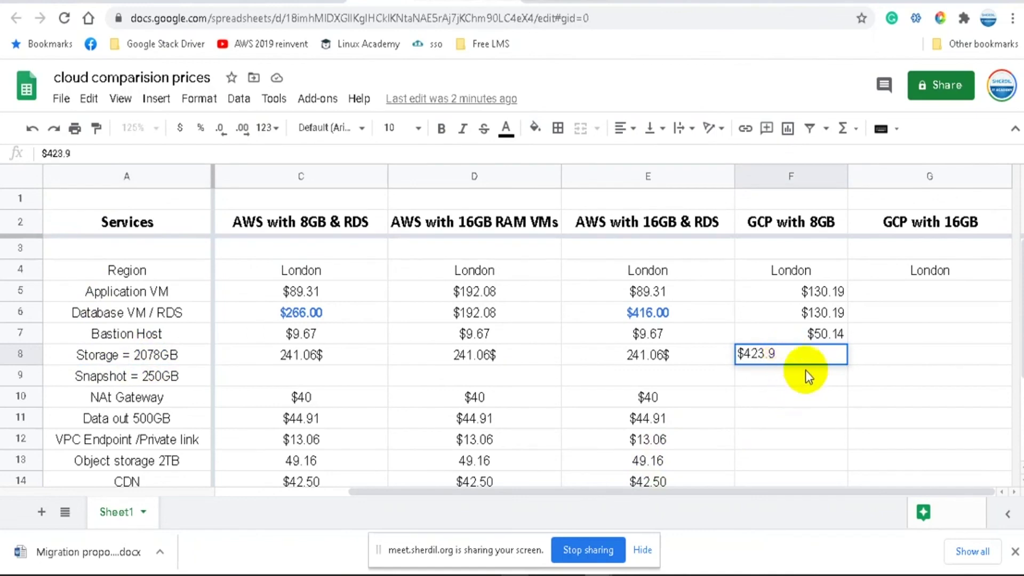
click(811, 355)
click(798, 397)
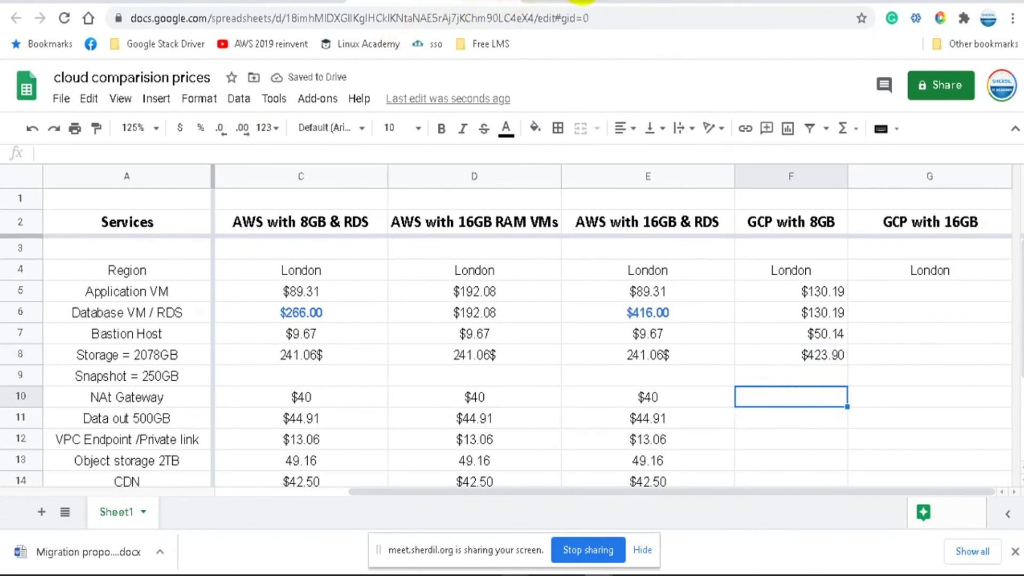
Step: Look up the Cloud NAT cost in the pricing calculator and enter $5.52 for the NAT gateway under GCP with 8GB
key(ctrl+Tab)
scroll(773, 424, down, 3)
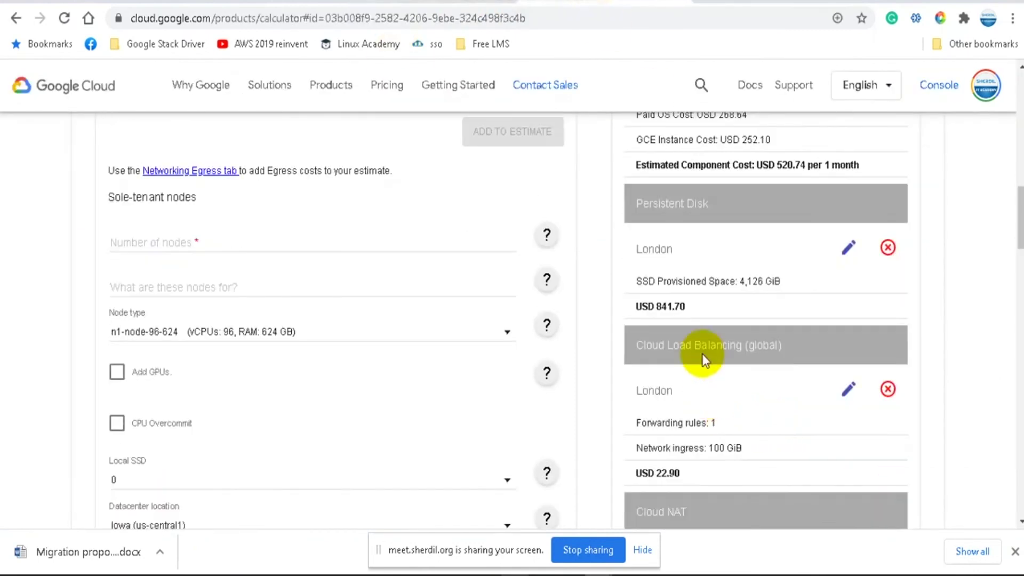
scroll(770, 405, down, 3)
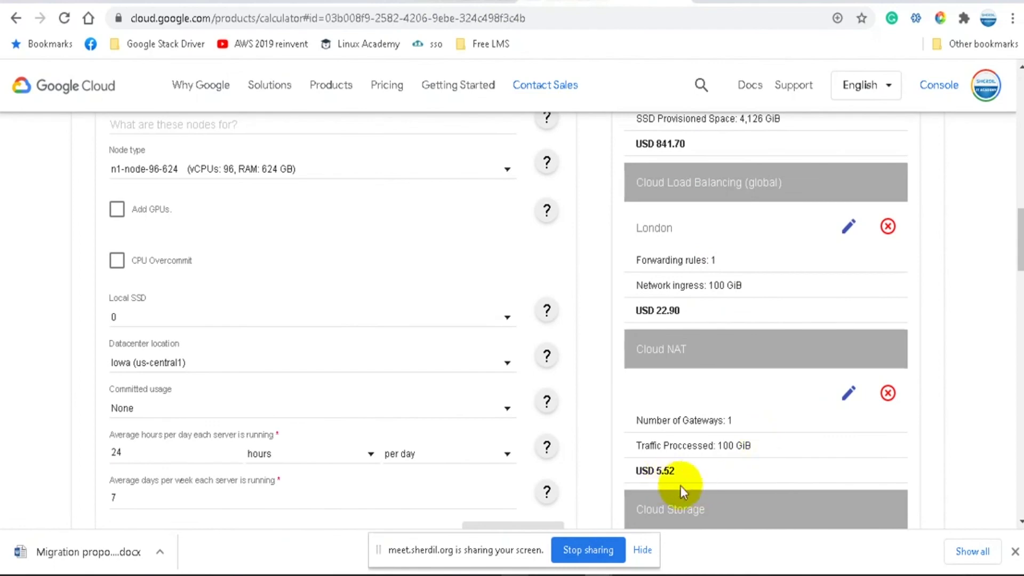
key(ctrl+shift+Tab)
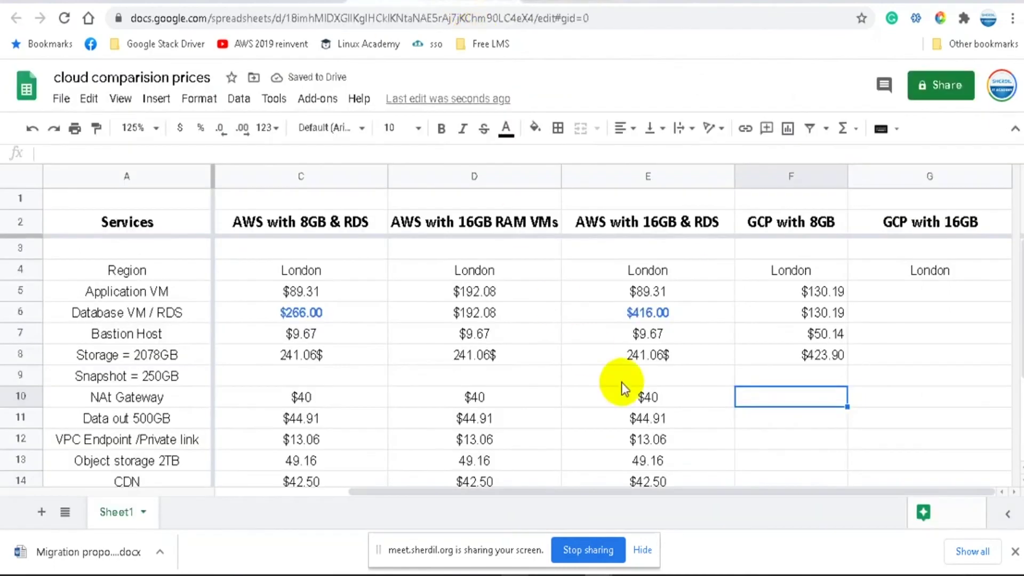
click(787, 394)
text($5.5)
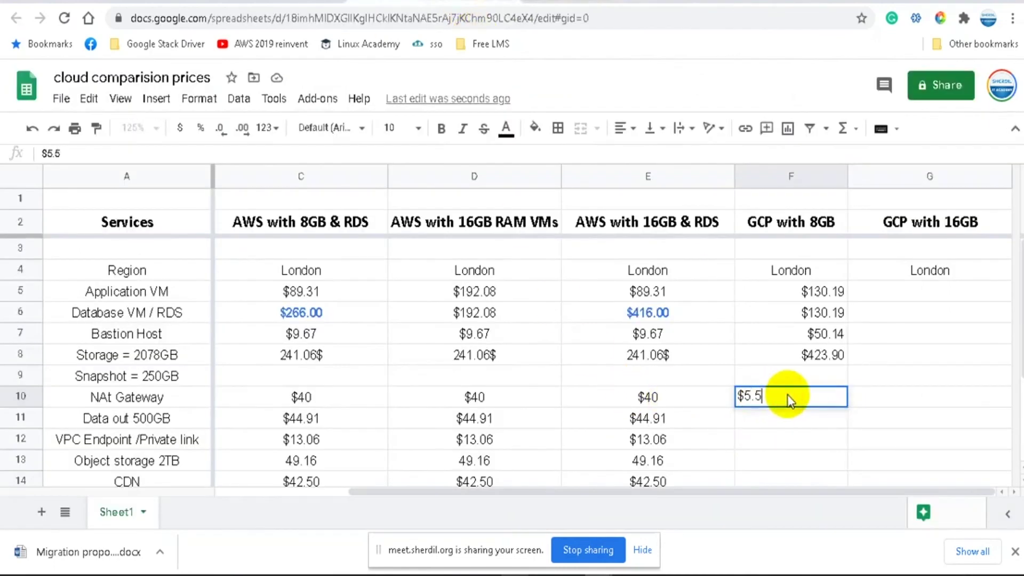
text(2)
click(754, 426)
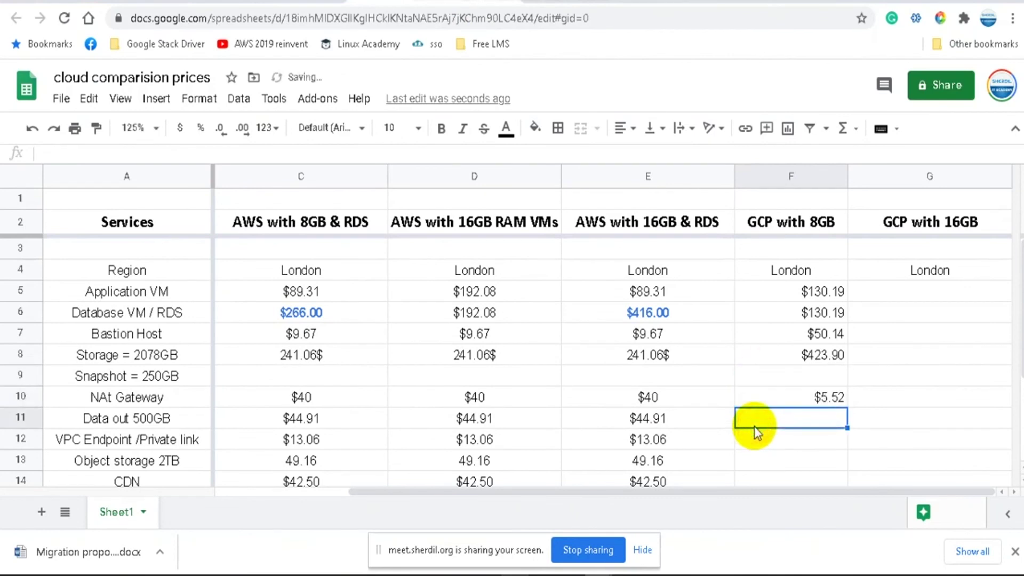
Step: Review the spreadsheet's "Data out 500GB" and "VPC Endpoint /Private link" rows across the AWS columns
click(137, 418)
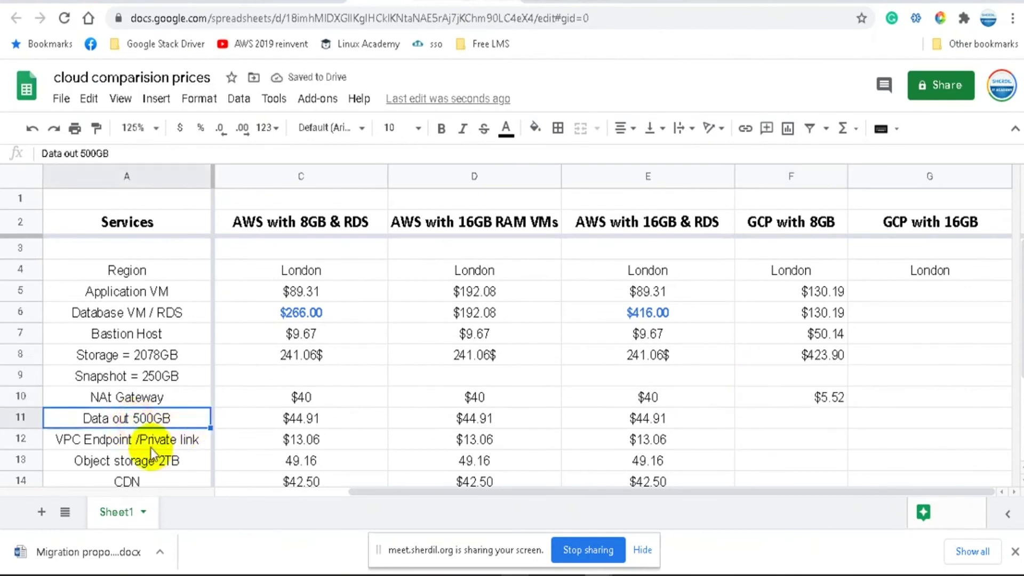
click(151, 447)
click(333, 443)
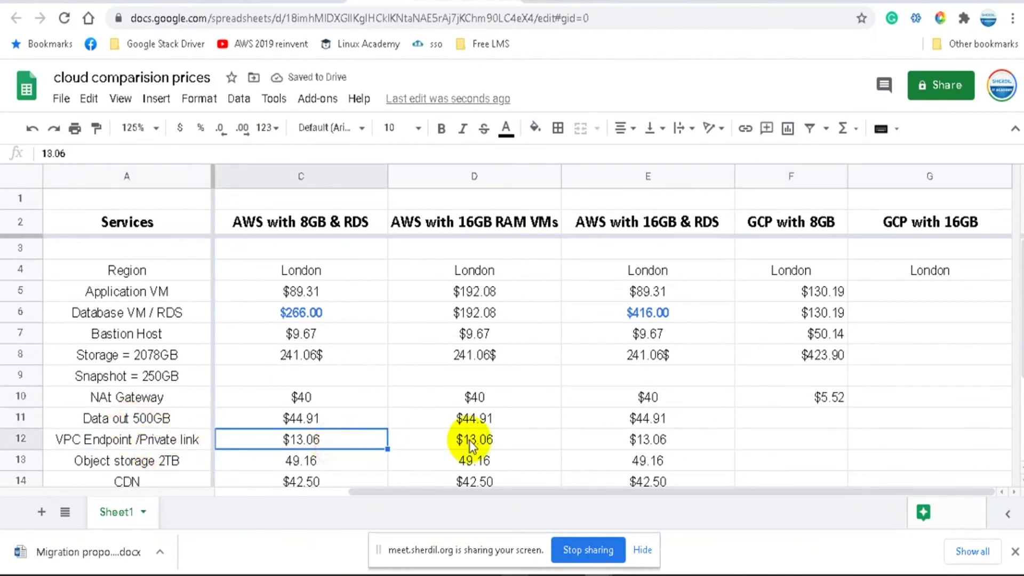
drag(469, 440, 645, 443)
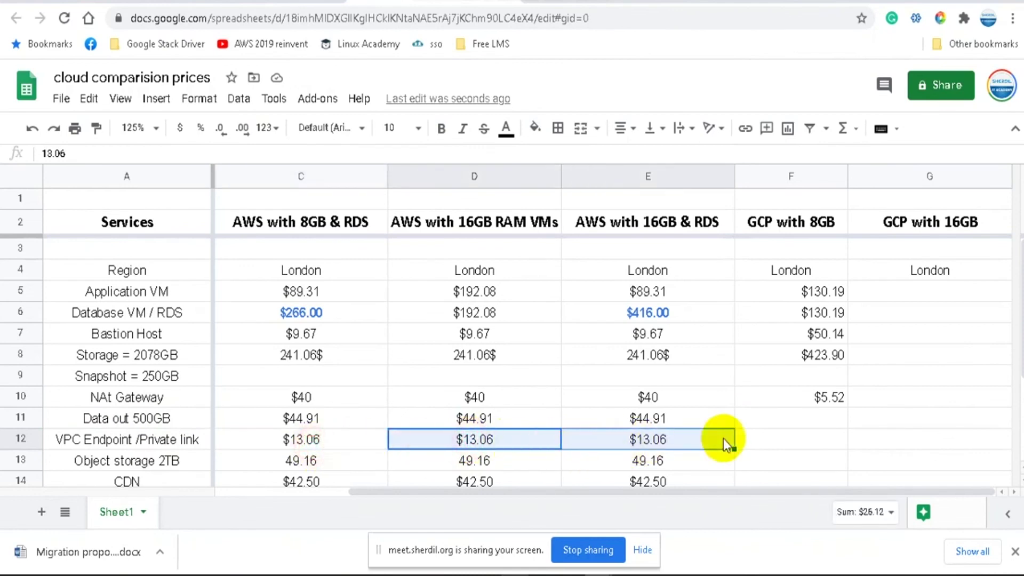
click(811, 437)
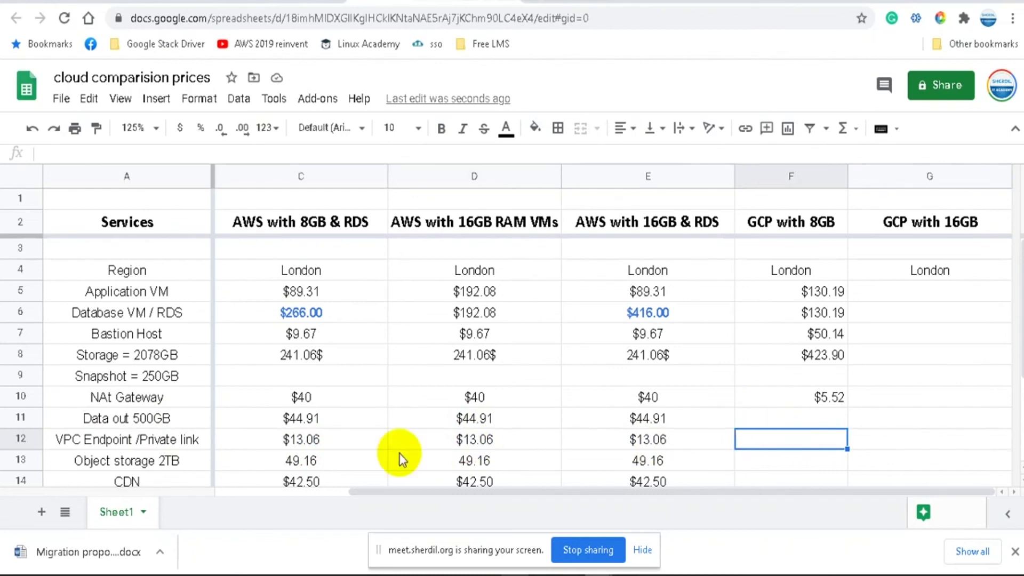
Step: Check the calculator's Cloud Storage cost and location for the spreadsheet's "Object storage 2TB" row under GCP with 8GB
click(165, 467)
click(572, 8)
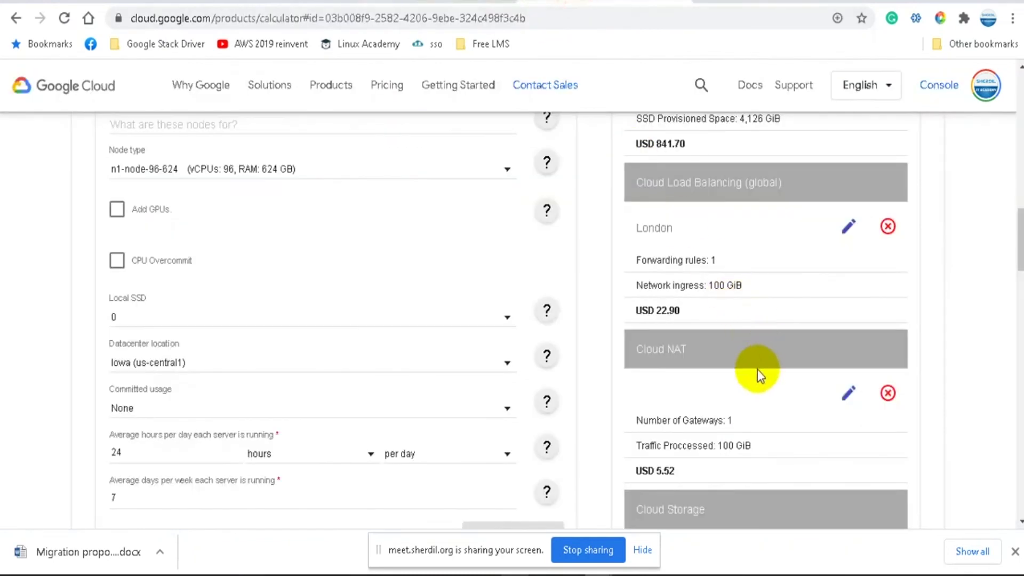
scroll(758, 371, down, 5)
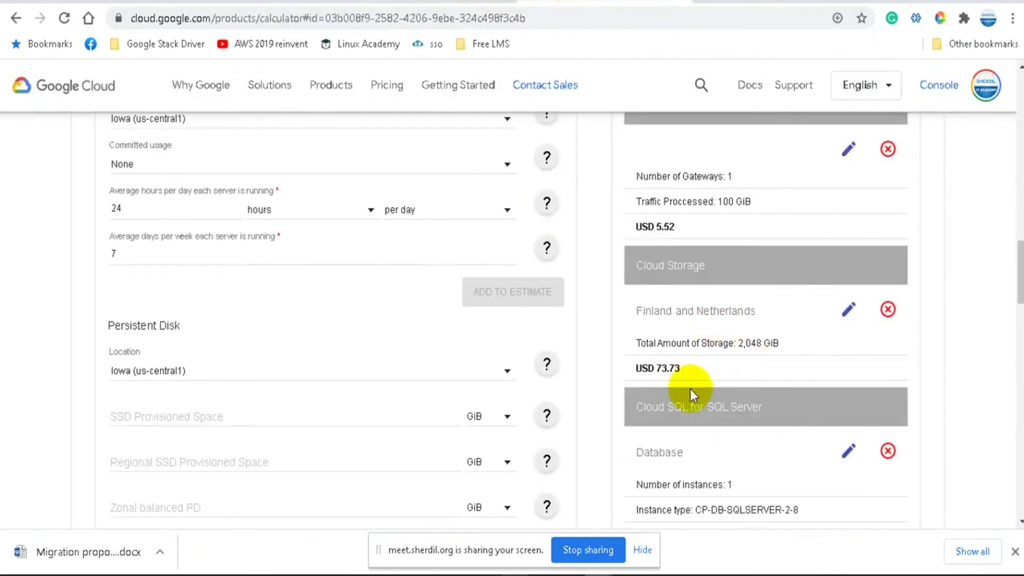
click(454, 6)
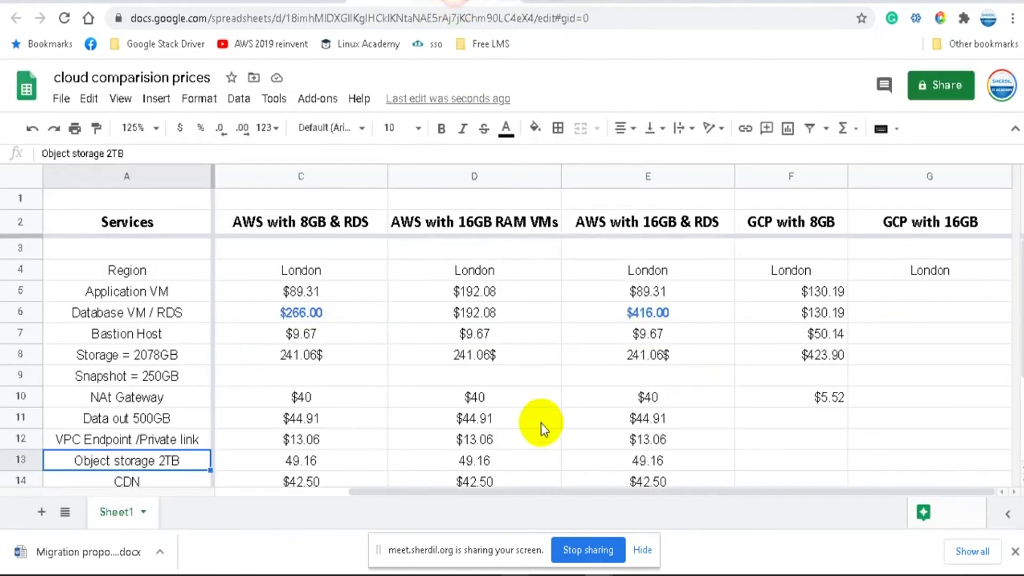
click(779, 463)
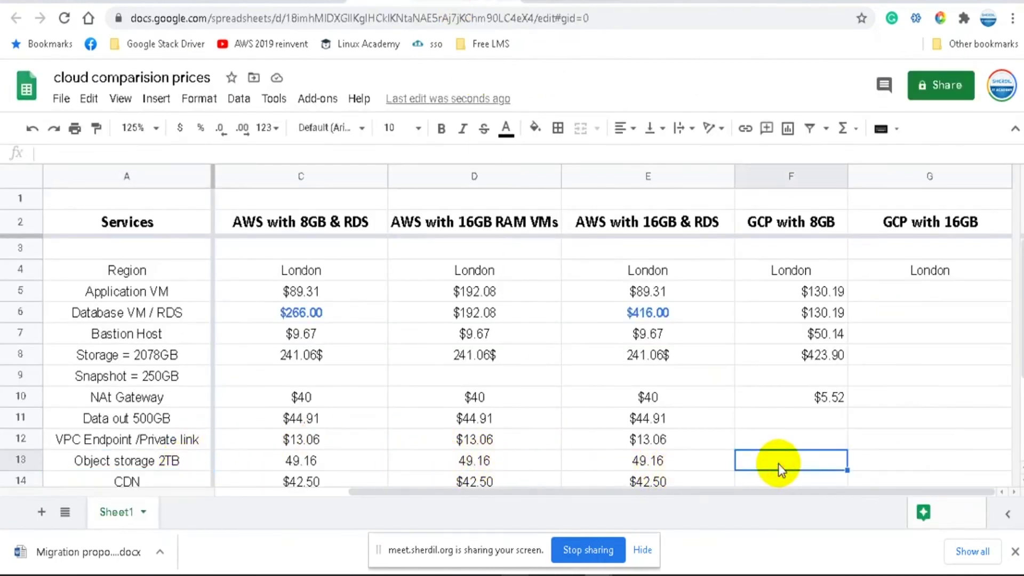
Step: Return to the calculator, change the 2048 GiB Cloud Storage item's location to London (europe-west2), and update the estimate
click(586, 5)
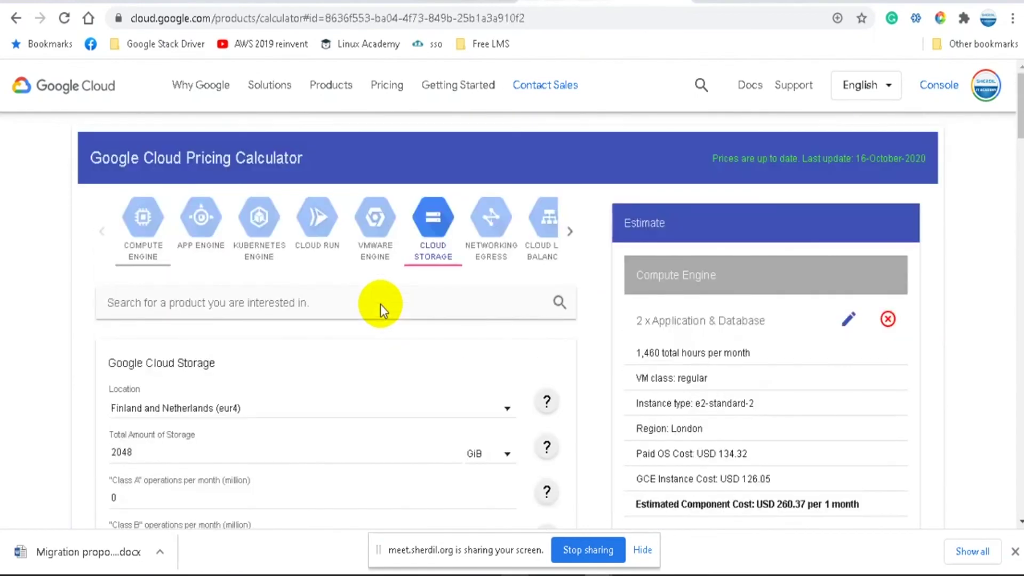
scroll(378, 304, down, 2)
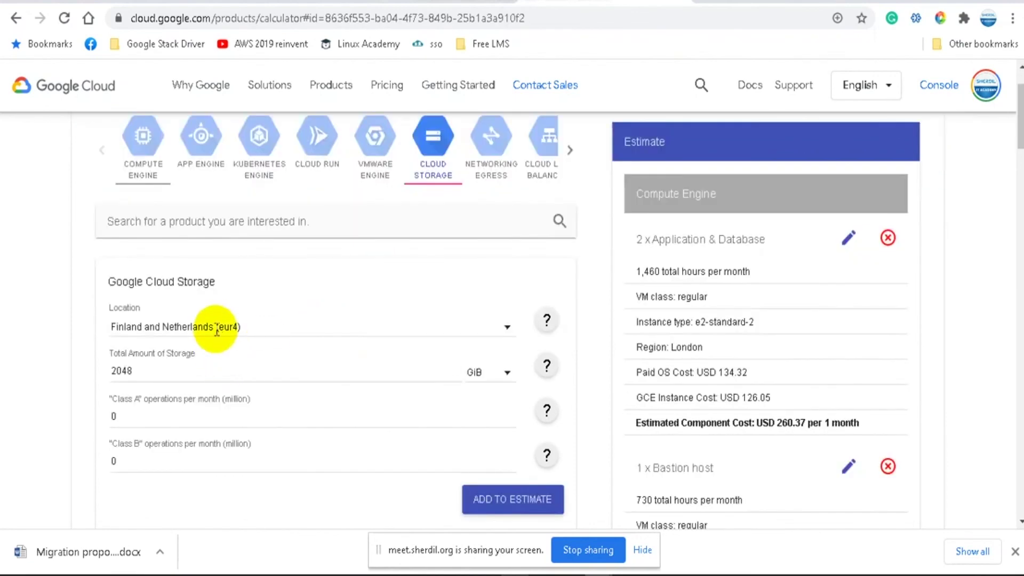
click(214, 327)
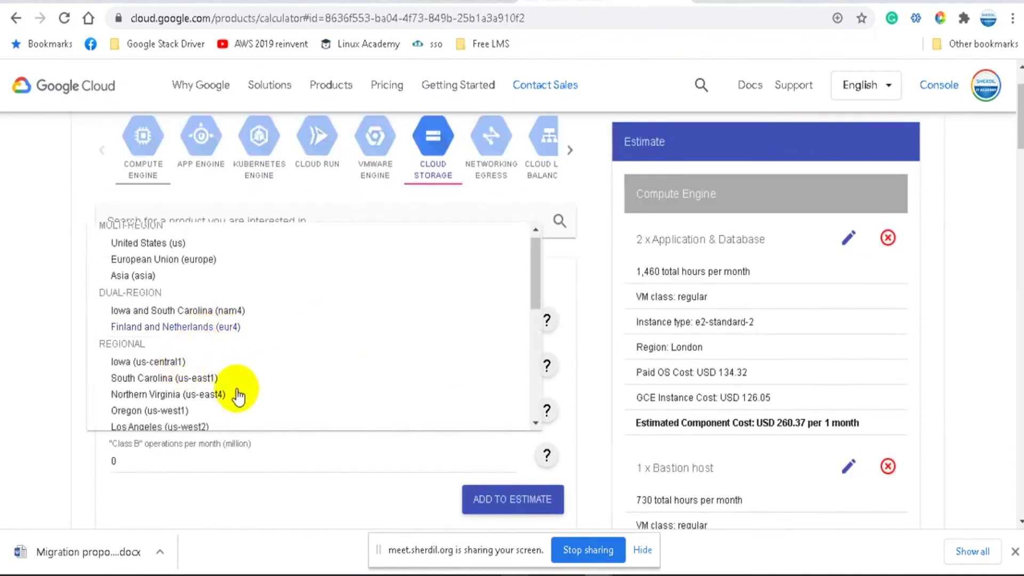
scroll(235, 393, down, 2)
scroll(221, 393, down, 2)
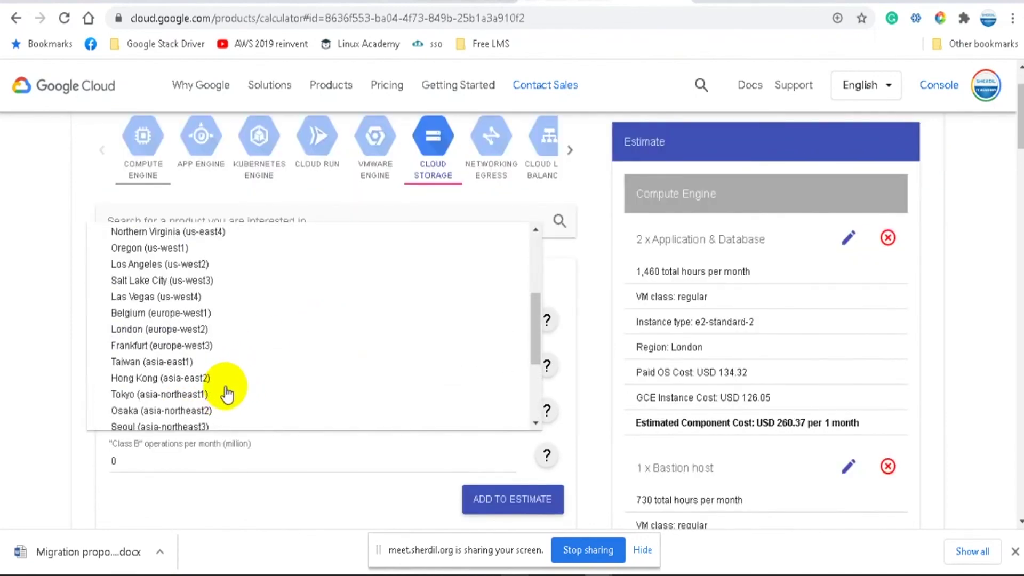
click(141, 329)
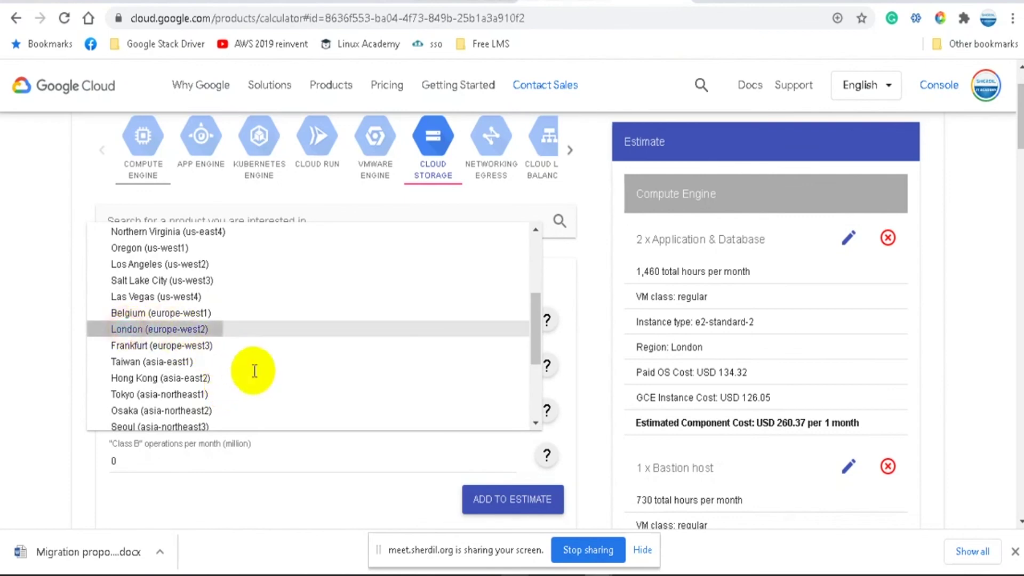
click(513, 500)
Step: Look up the London Cloud Storage cost in the estimate and enter $47.10 for "Object storage 2TB" under GCP with 8GB
scroll(359, 503, down, 1)
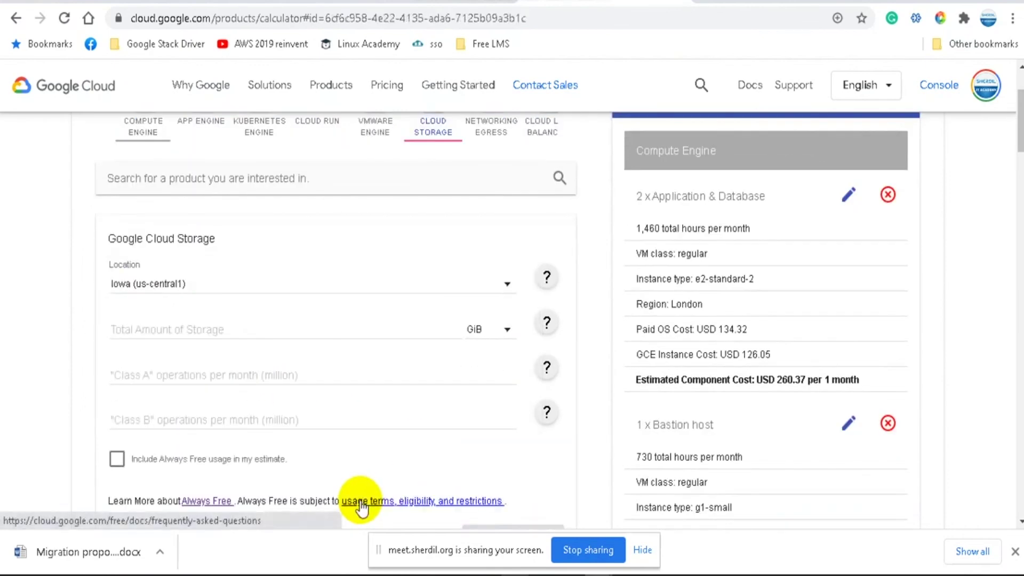
scroll(829, 463, down, 5)
scroll(821, 458, down, 3)
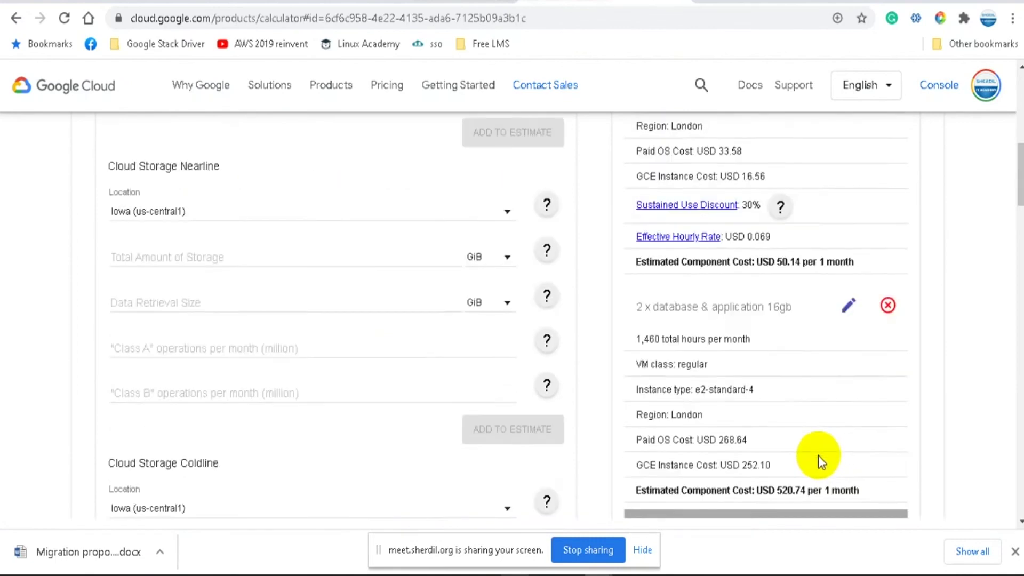
scroll(818, 457, down, 5)
scroll(716, 430, down, 3)
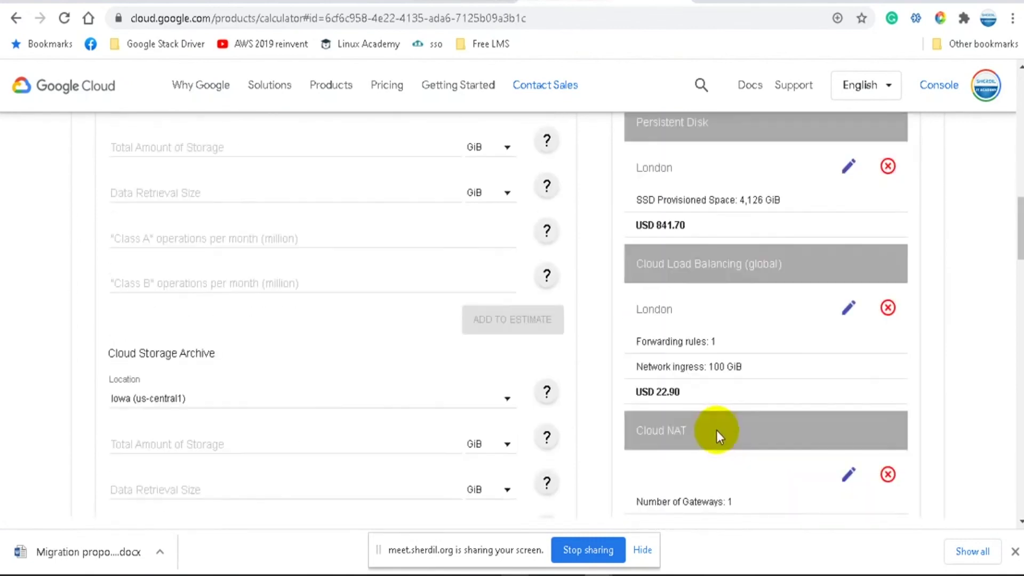
scroll(715, 429, down, 5)
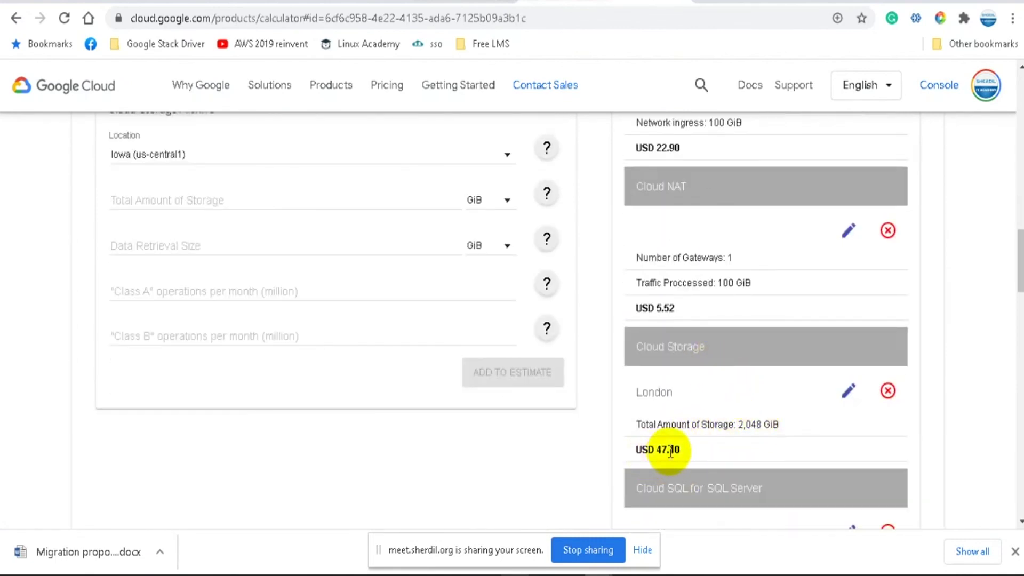
click(427, 4)
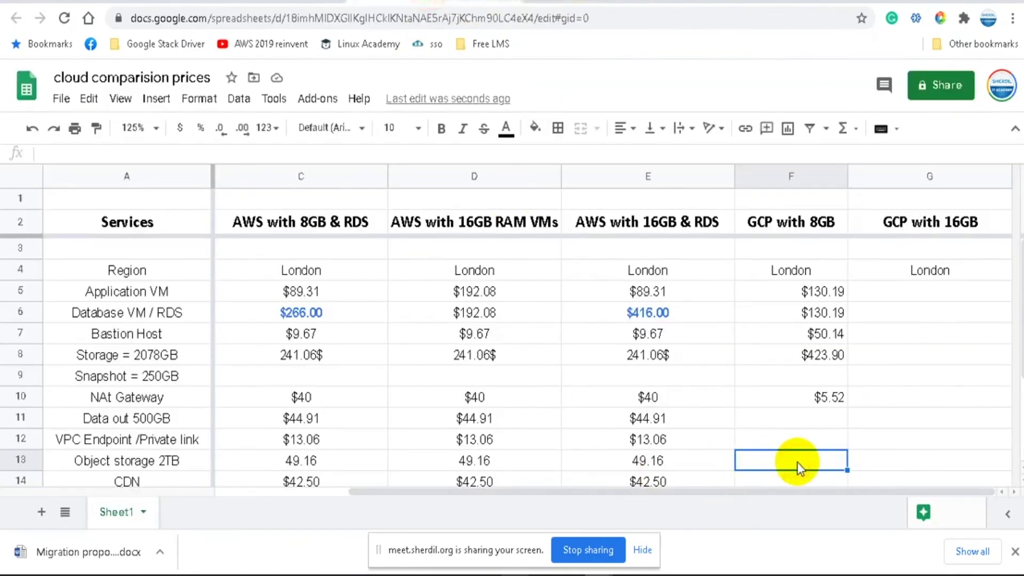
text($47.10)
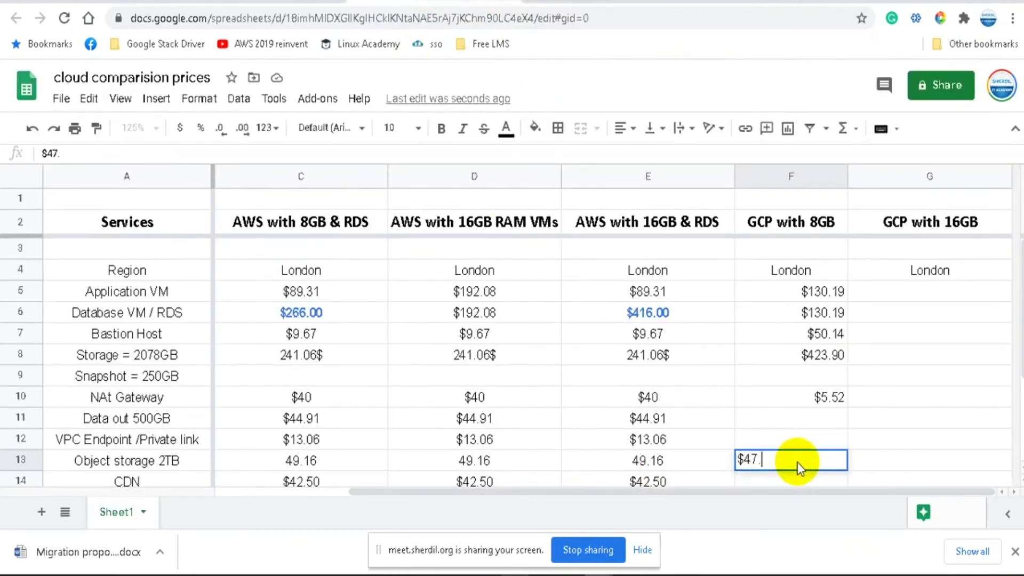
click(777, 424)
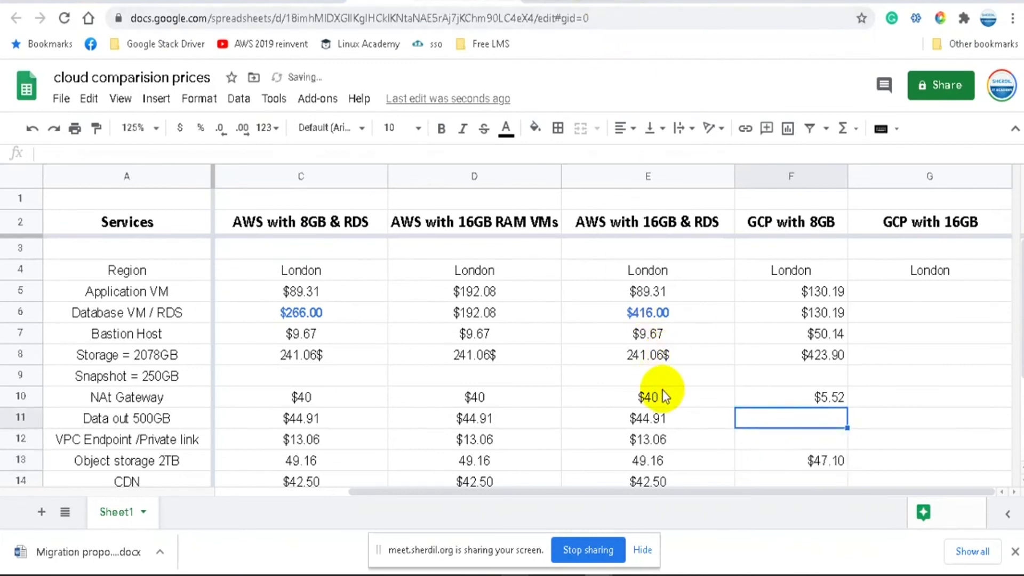
Step: Copy the $0 Certificate Manager price from AWS with 16GB & RDS into the same row under GCP with 8GB
scroll(793, 469, down, 1)
click(800, 450)
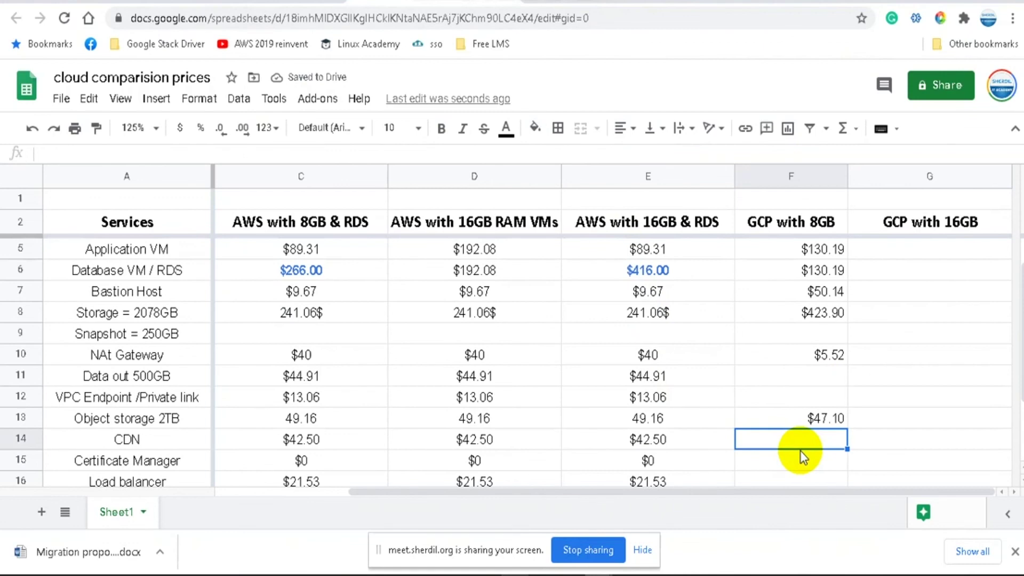
click(796, 465)
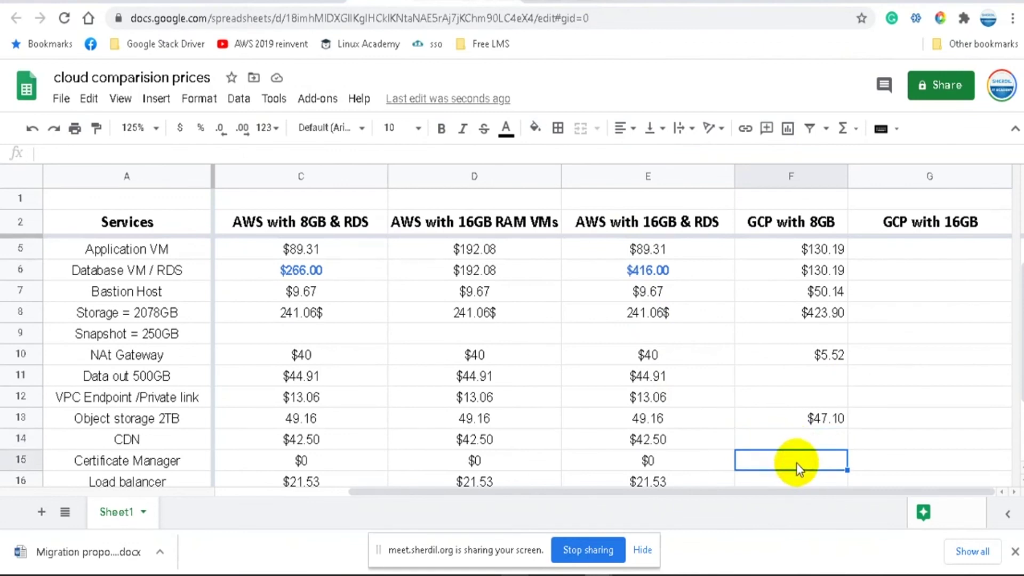
click(682, 469)
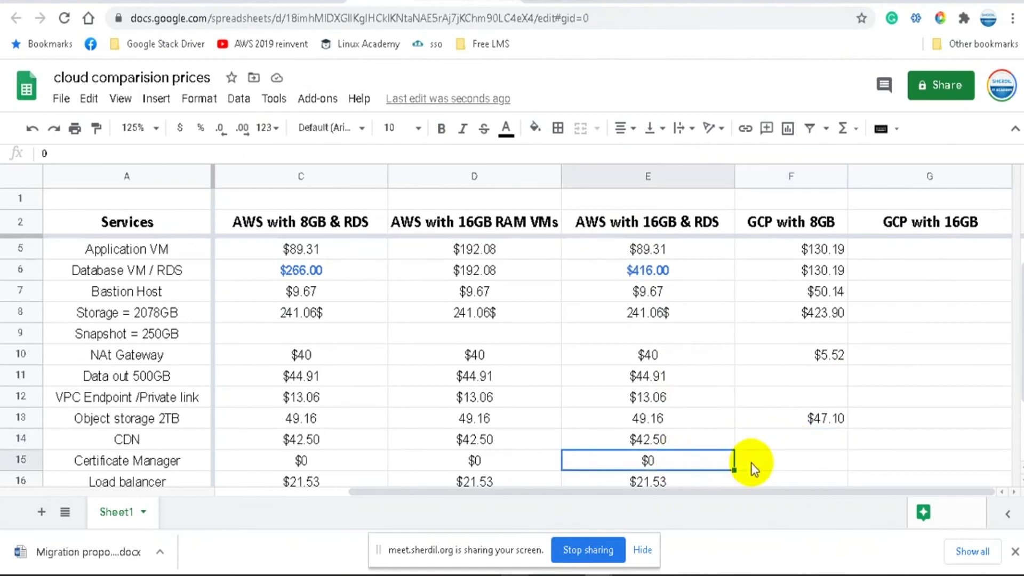
key(ctrl+c)
click(783, 461)
key(ctrl+v)
scroll(747, 403, down, 3)
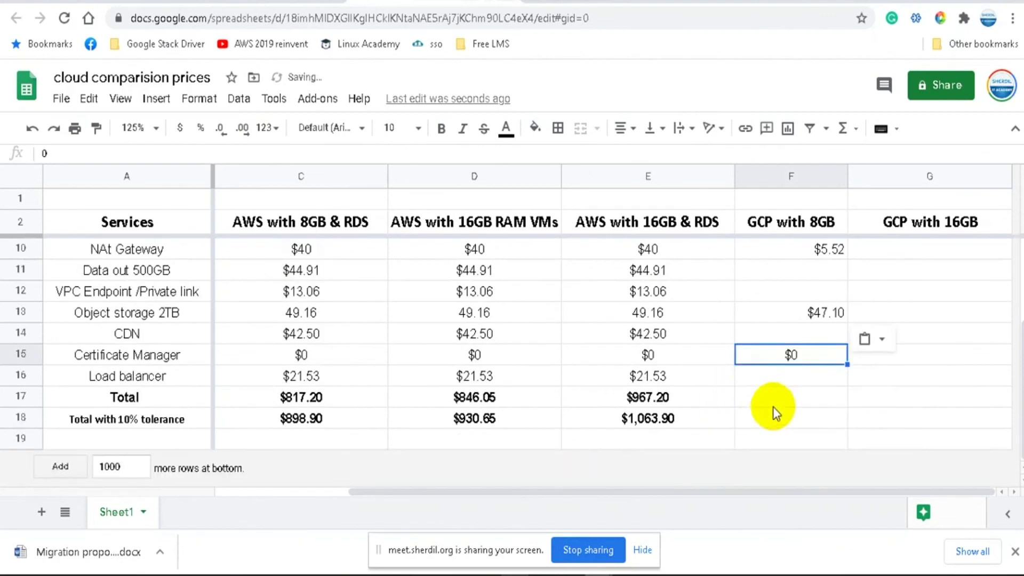
Step: Look up the Cloud Load Balancing cost in the pricing calculator and enter $22.90 for the load balancer under GCP with 8GB
click(777, 380)
click(619, 1)
scroll(769, 385, down, 3)
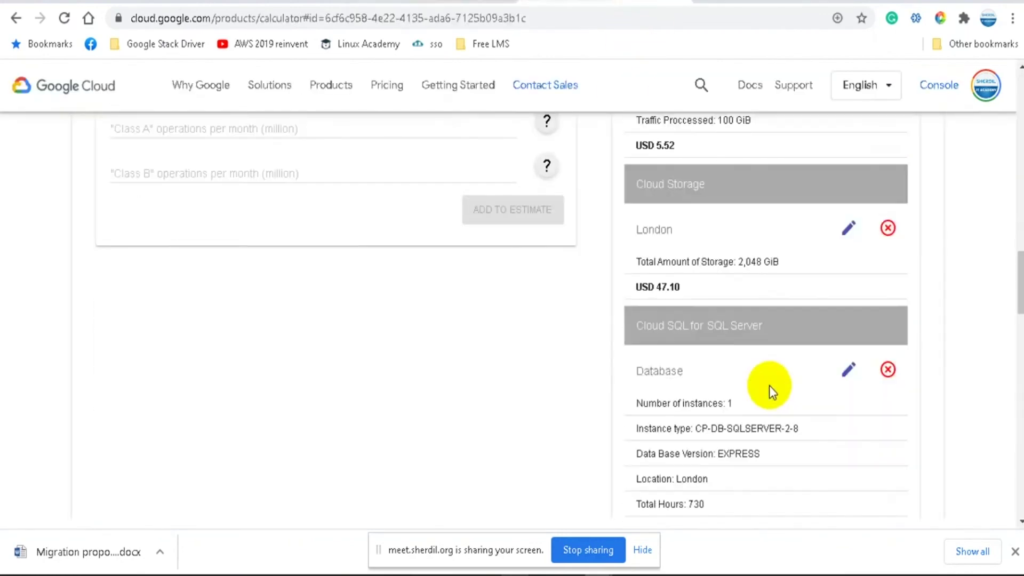
scroll(770, 386, down, 3)
scroll(773, 385, up, 6)
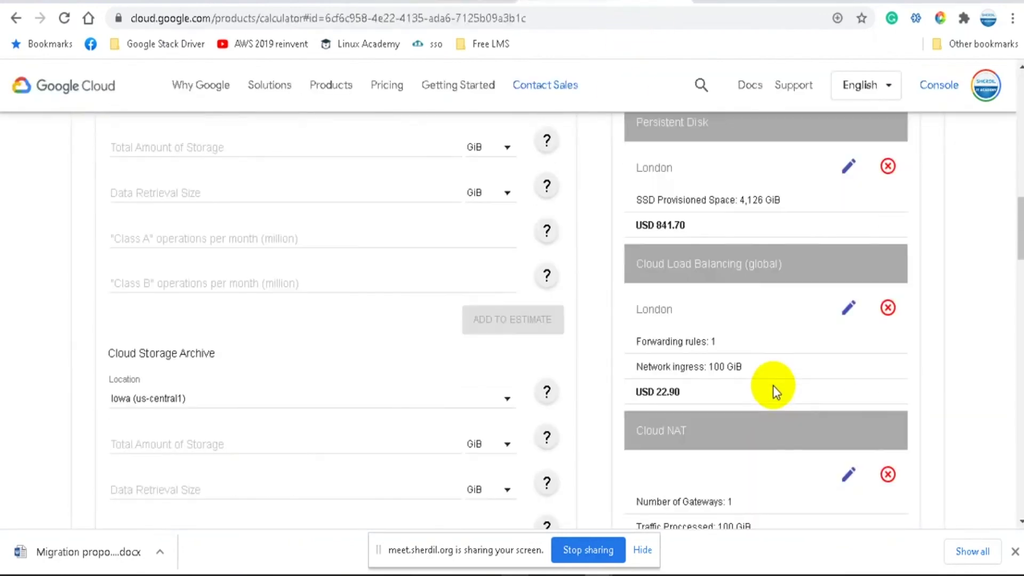
click(434, 2)
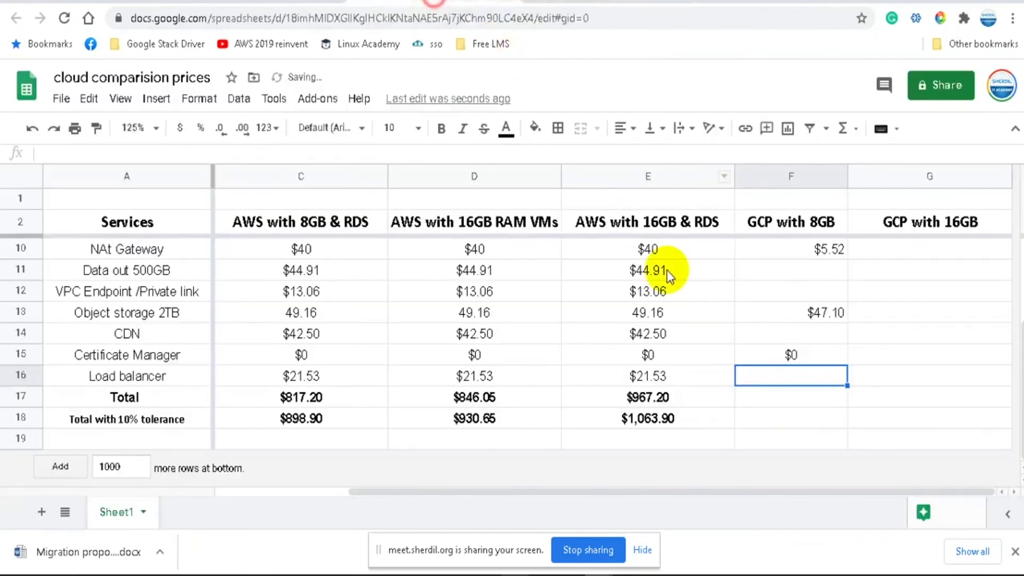
click(788, 377)
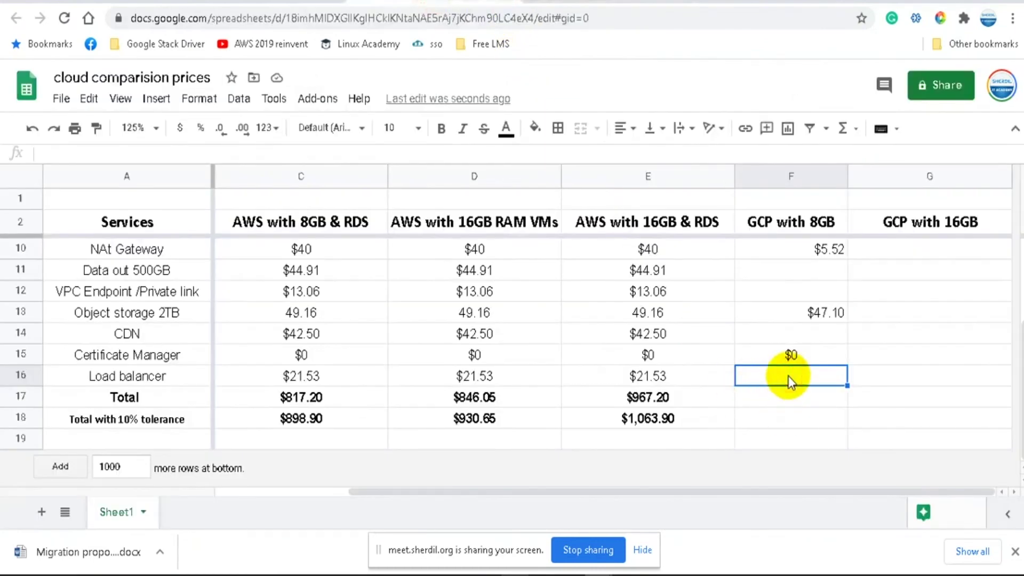
text($22.90)
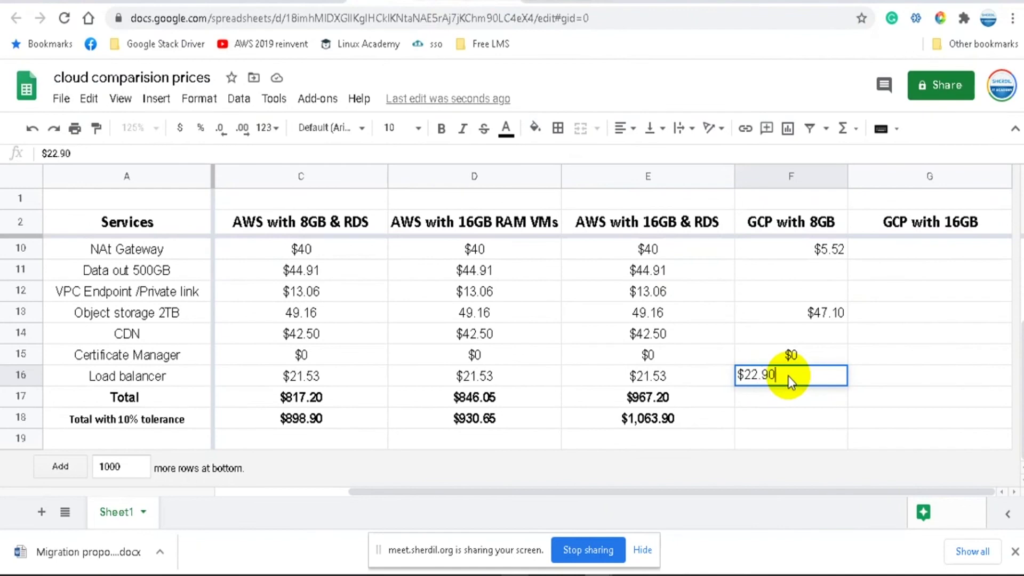
click(739, 311)
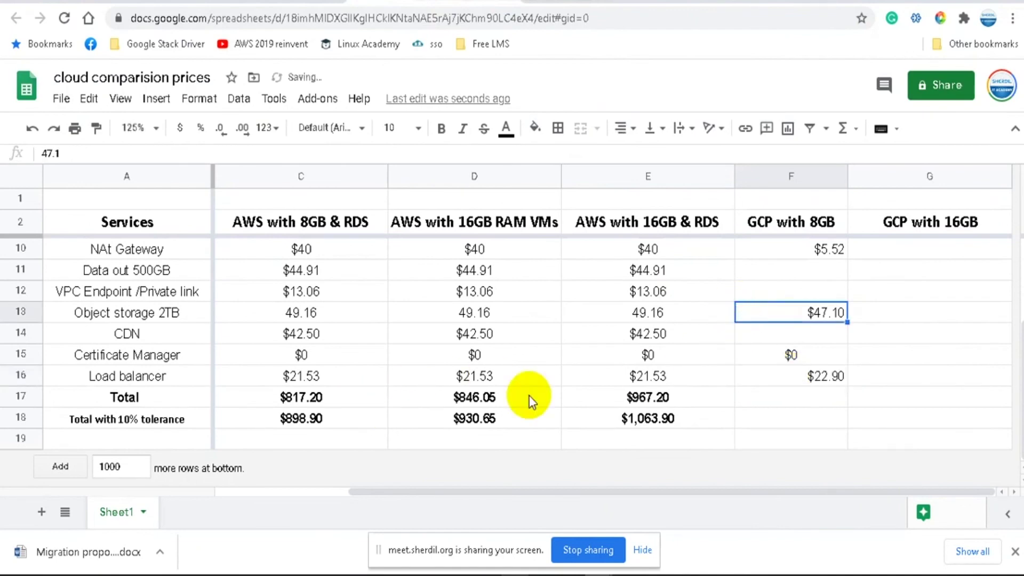
Step: Return to the pricing calculator and look through its full range of products for one covering the spreadsheet's CDN row
click(772, 334)
click(634, 6)
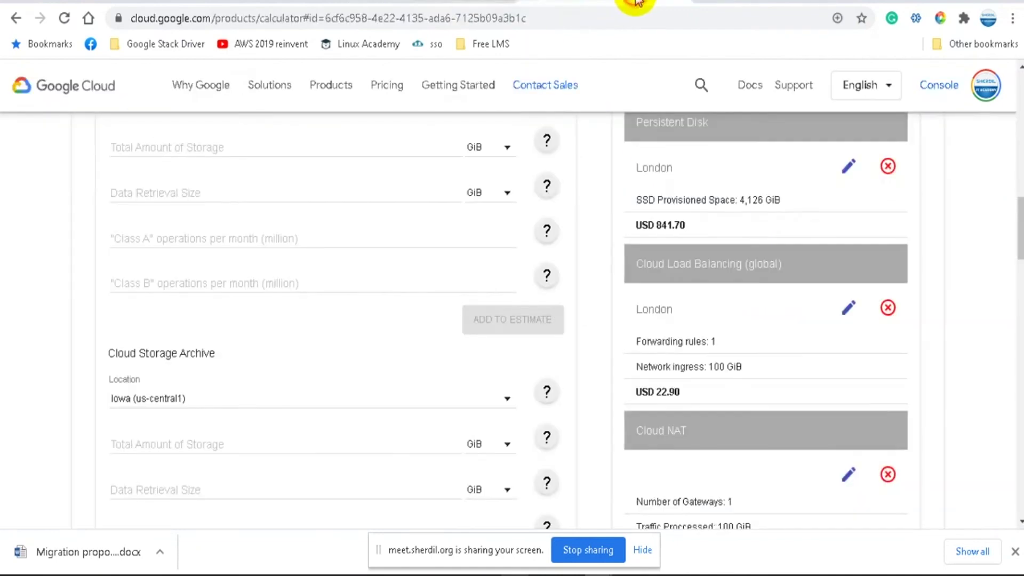
scroll(460, 273, up, 10)
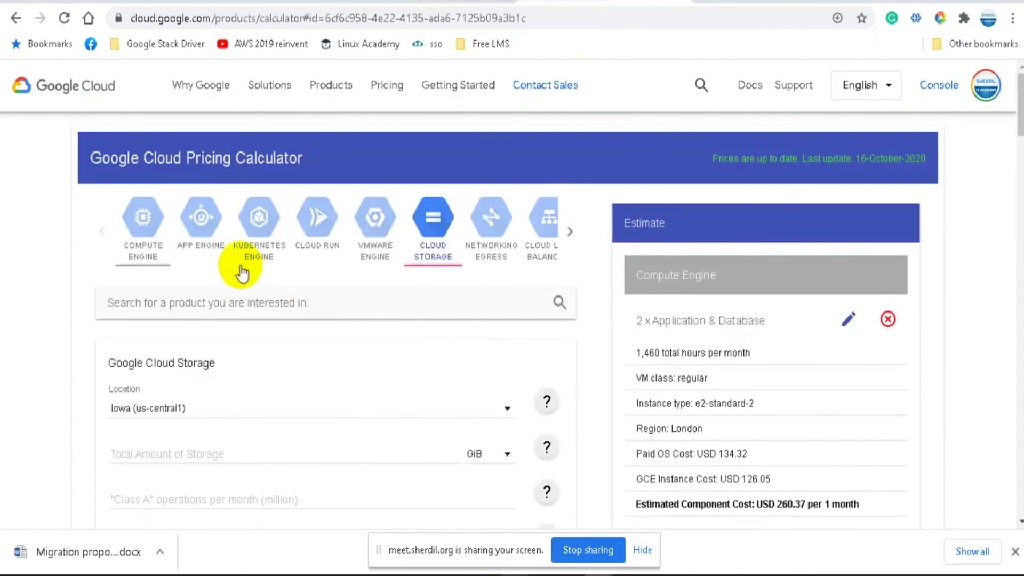
click(570, 234)
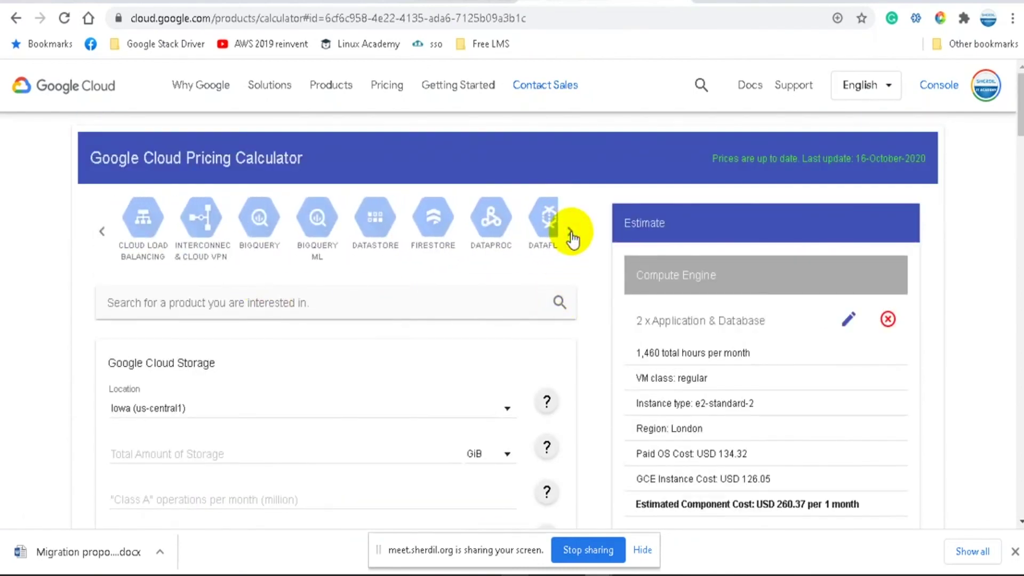
click(570, 234)
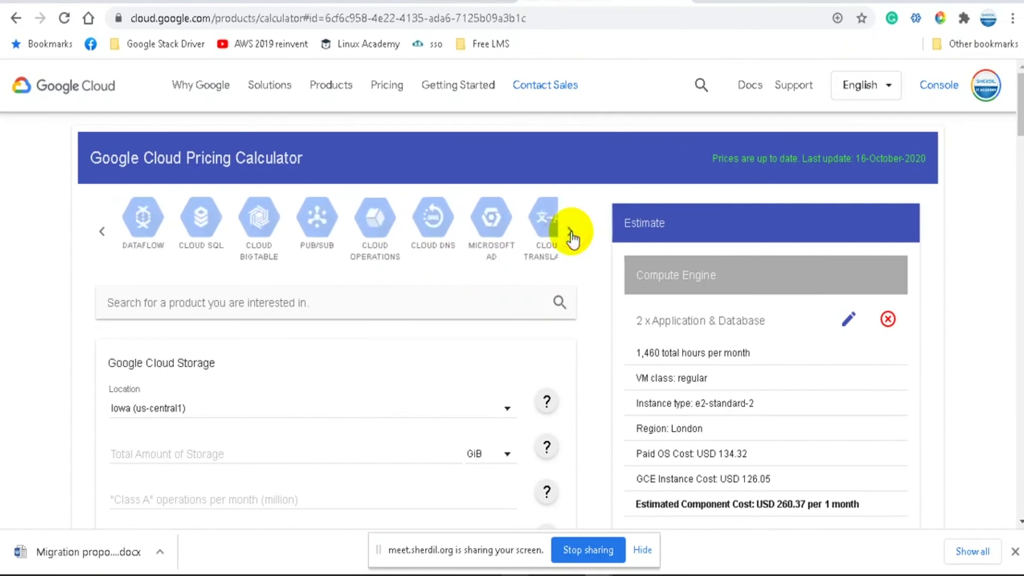
click(571, 234)
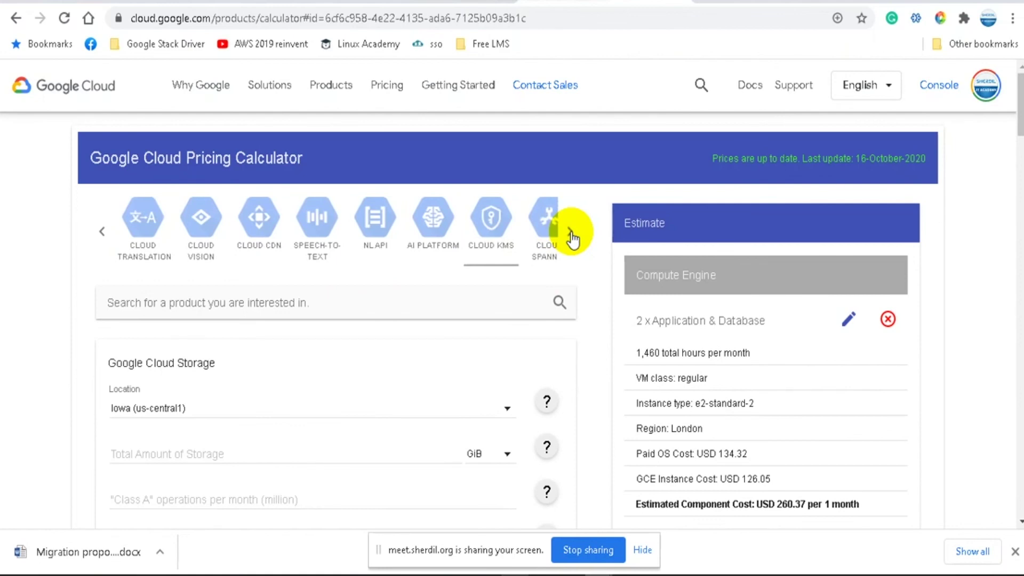
click(571, 234)
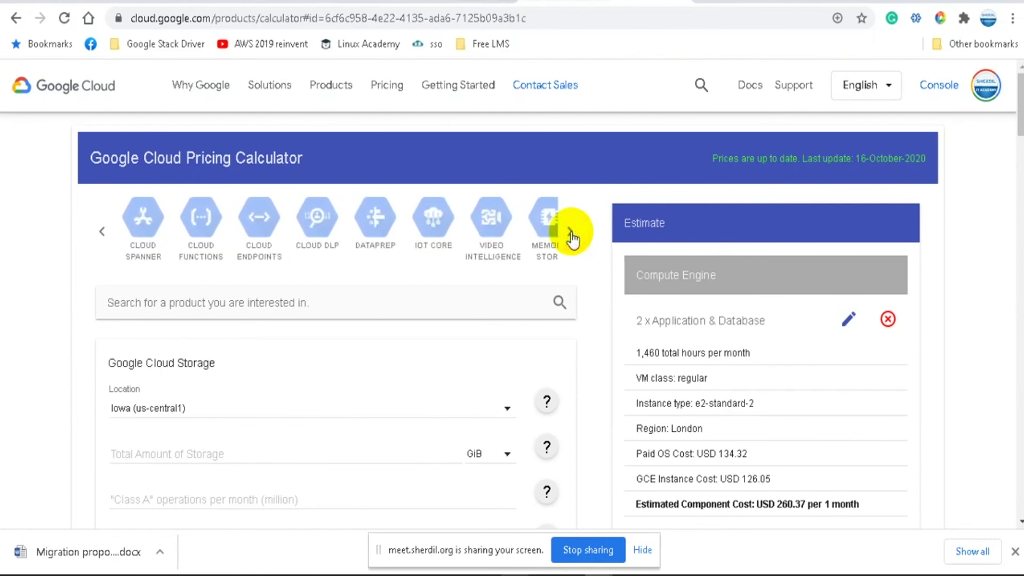
click(570, 233)
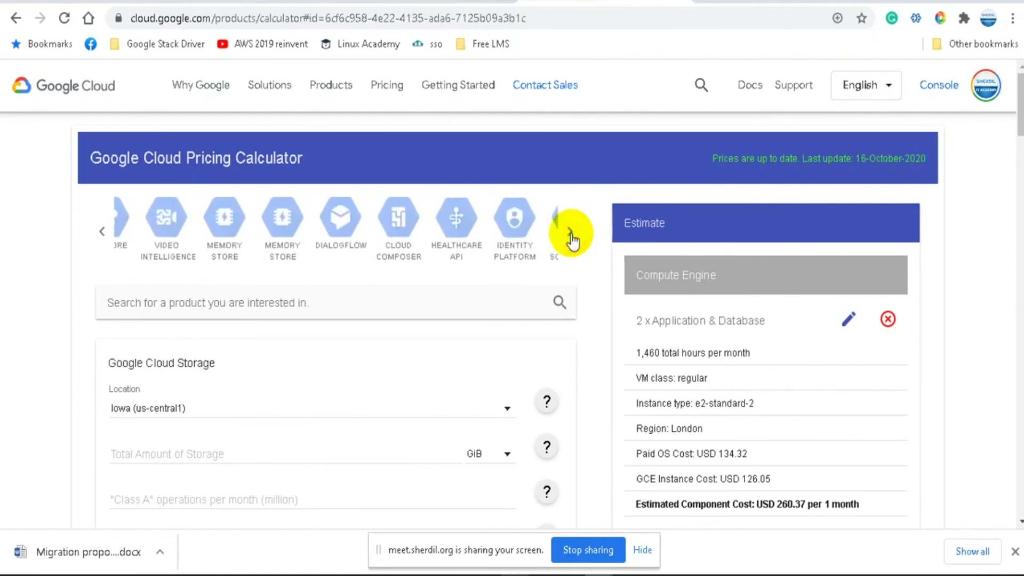
click(570, 235)
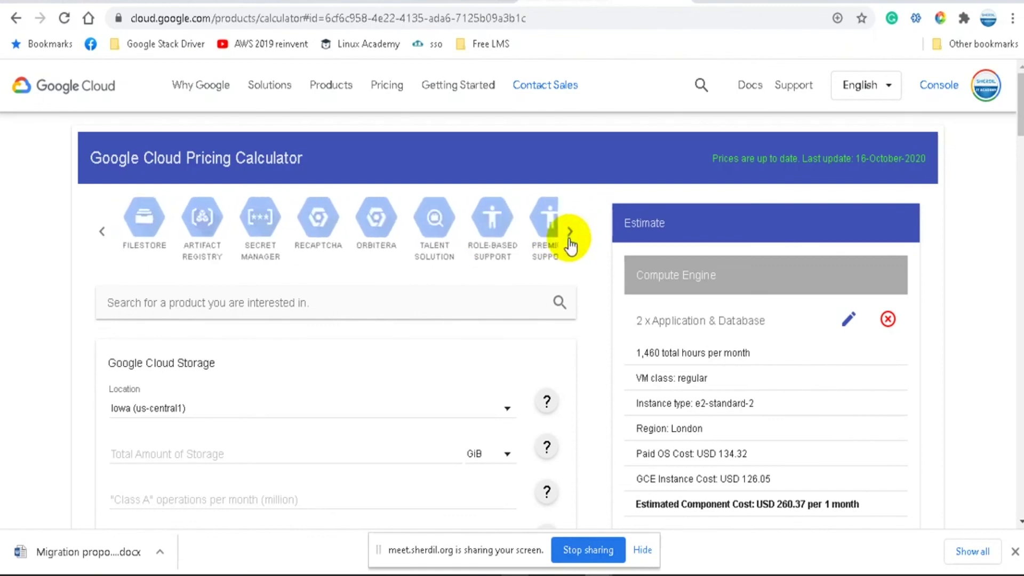
click(569, 237)
click(568, 239)
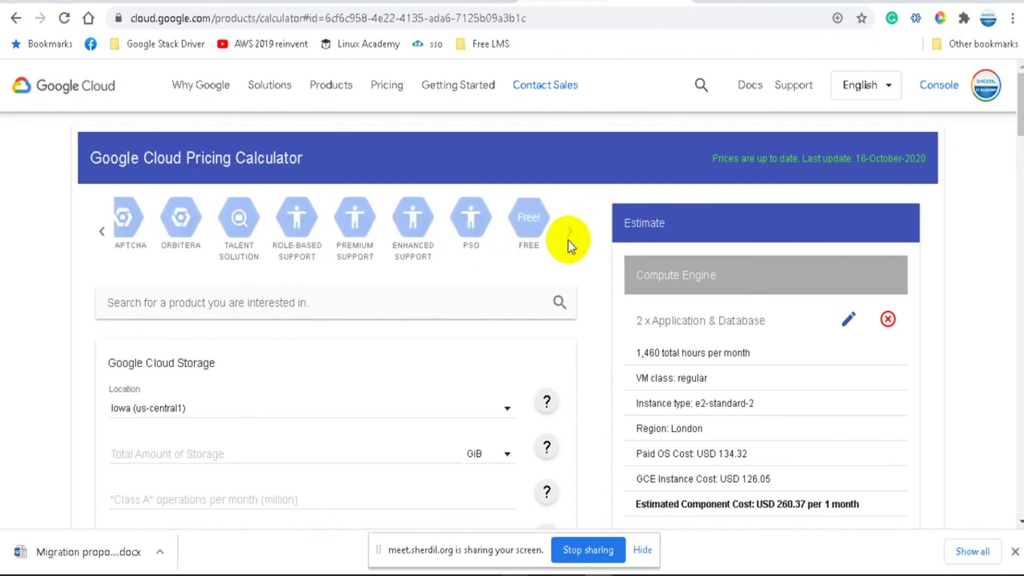
Step: Search Google for "google cloud cdn price" in a new browser tab
click(899, 2)
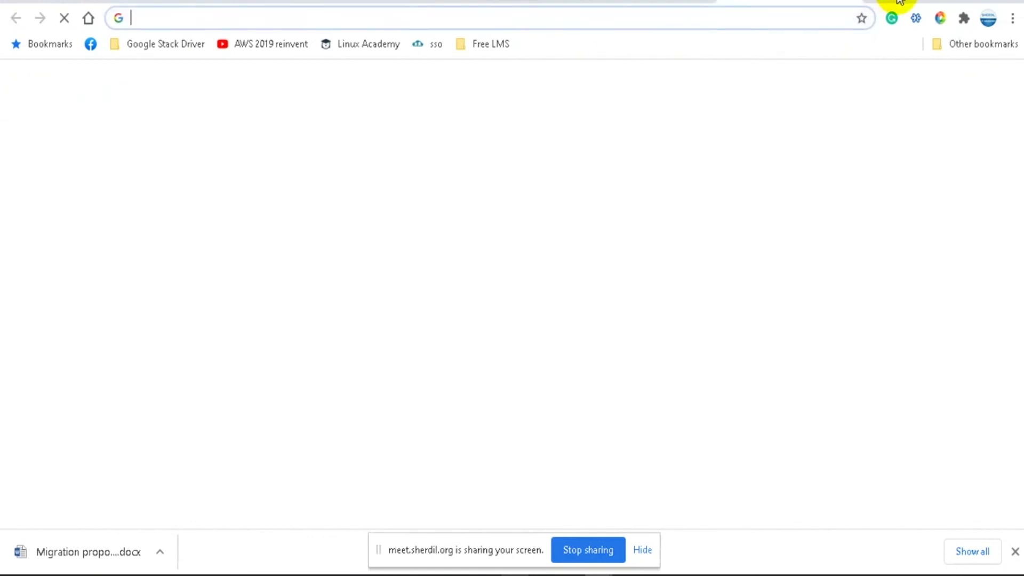
text(google cloud cdn p)
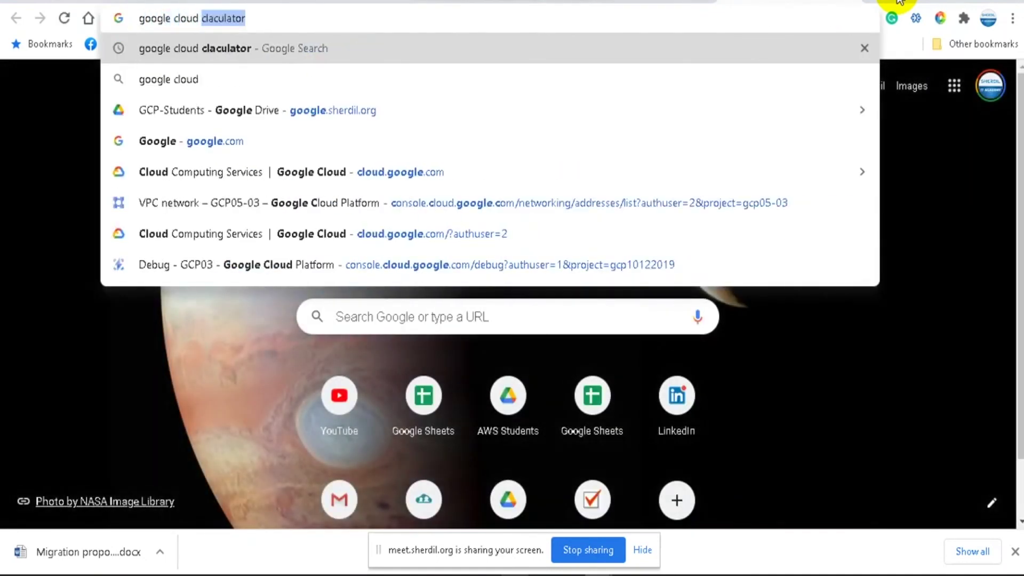
text(rice)
key(Return)
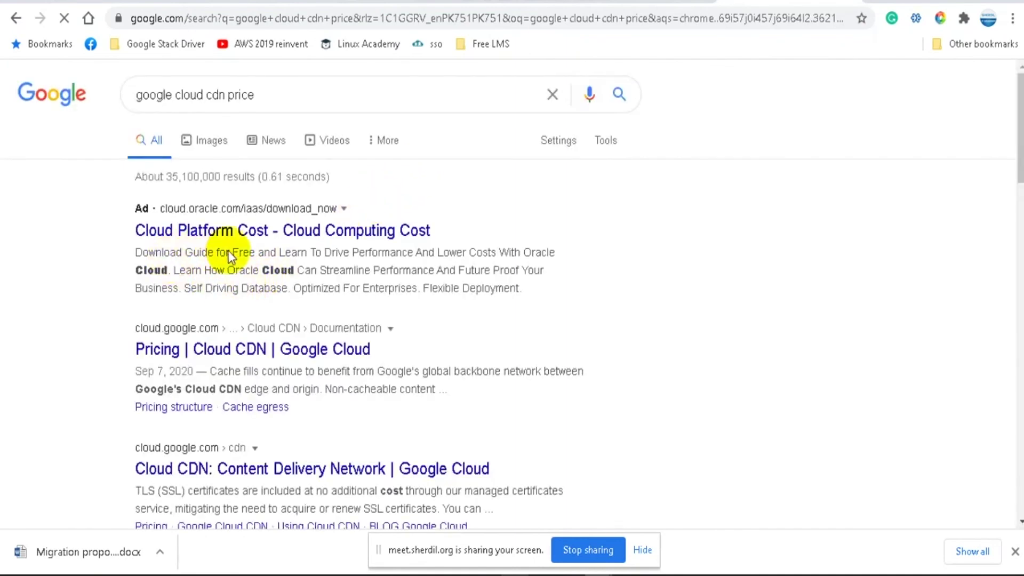
Step: Open the Cloud CDN pricing page from the search results in its own tab and read its pricing structure and price overview
right_click(251, 355)
click(266, 365)
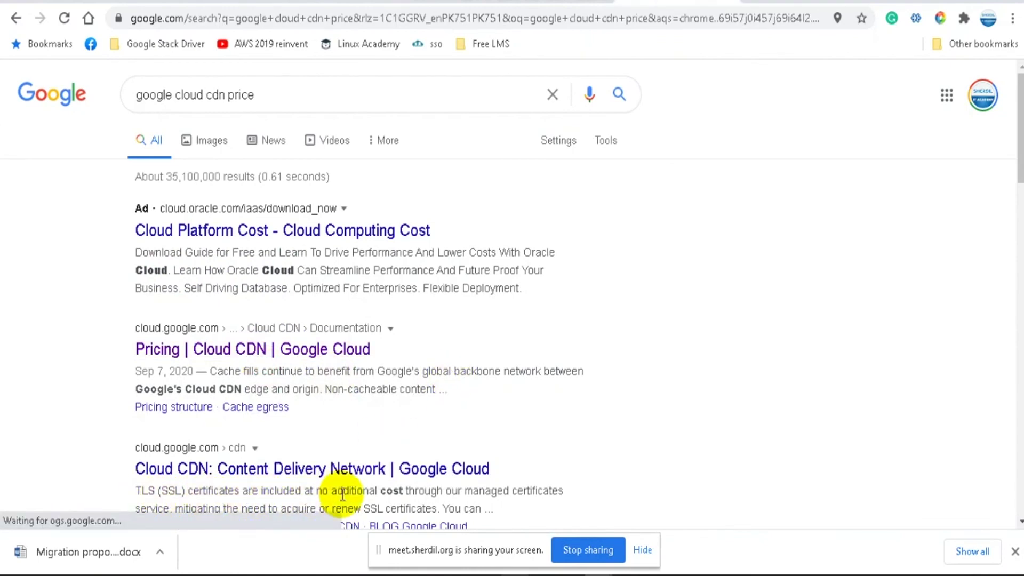
scroll(699, 361, down, 2)
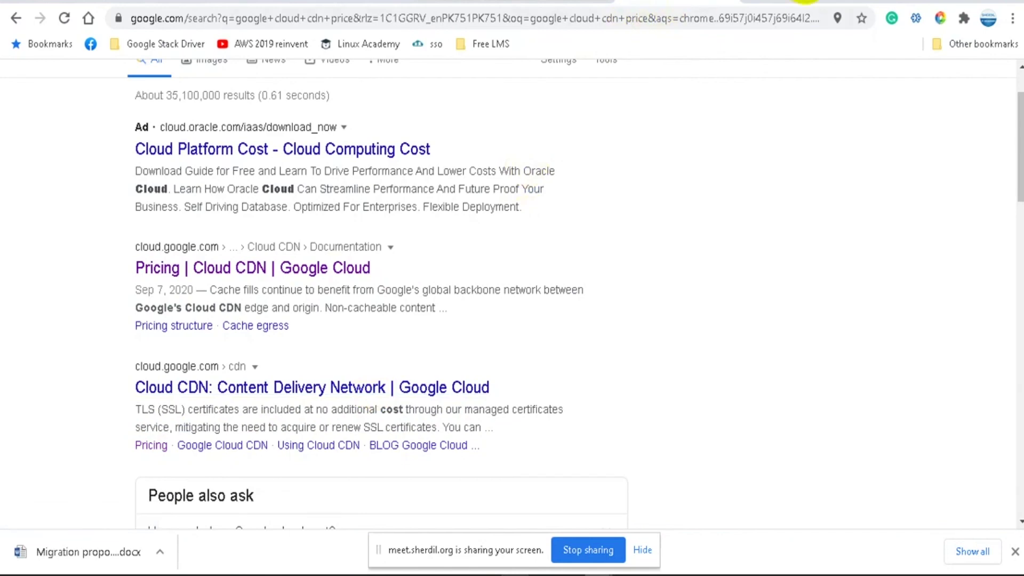
click(804, 1)
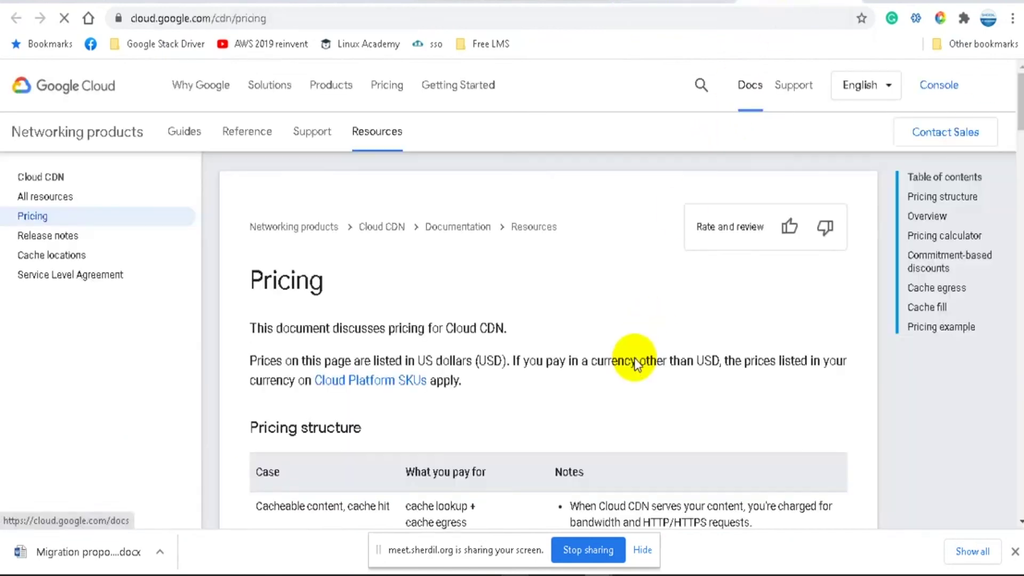
scroll(552, 330, down, 3)
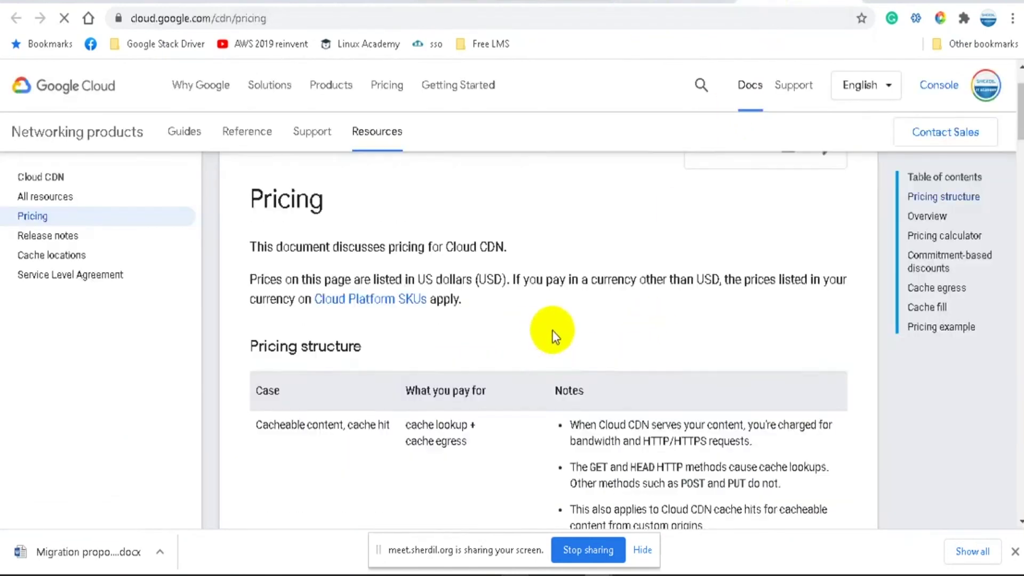
scroll(533, 365, down, 3)
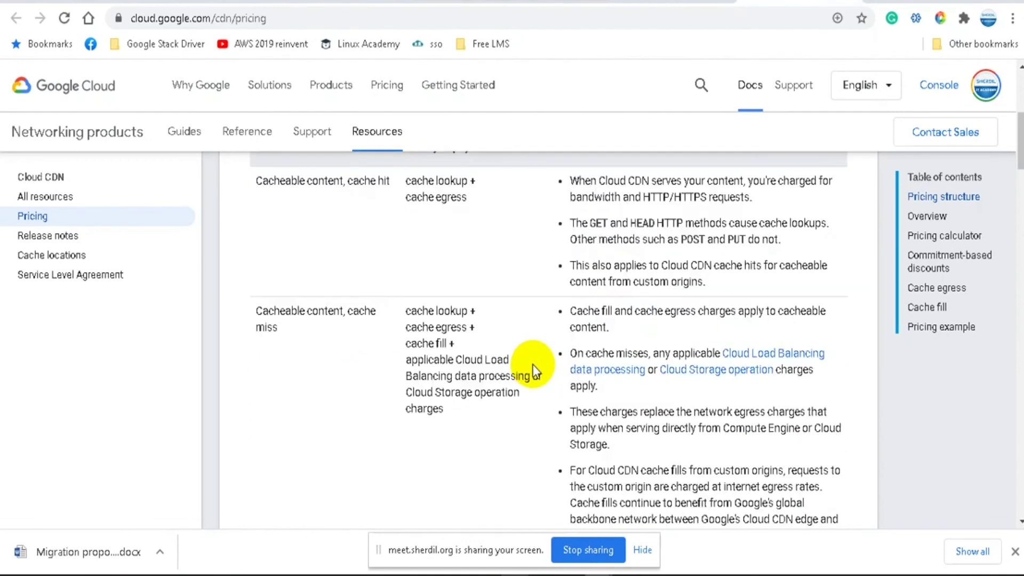
scroll(532, 363, down, 6)
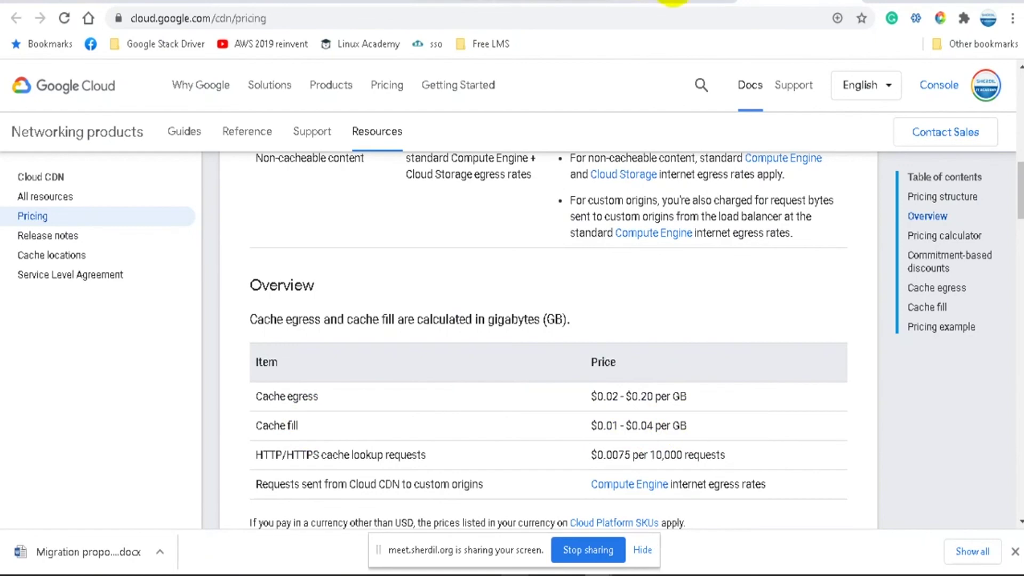
Step: Check the spreadsheet's CDN row, then look up the Amazon CloudFront data transfer settings in the AWS calculator
click(312, 3)
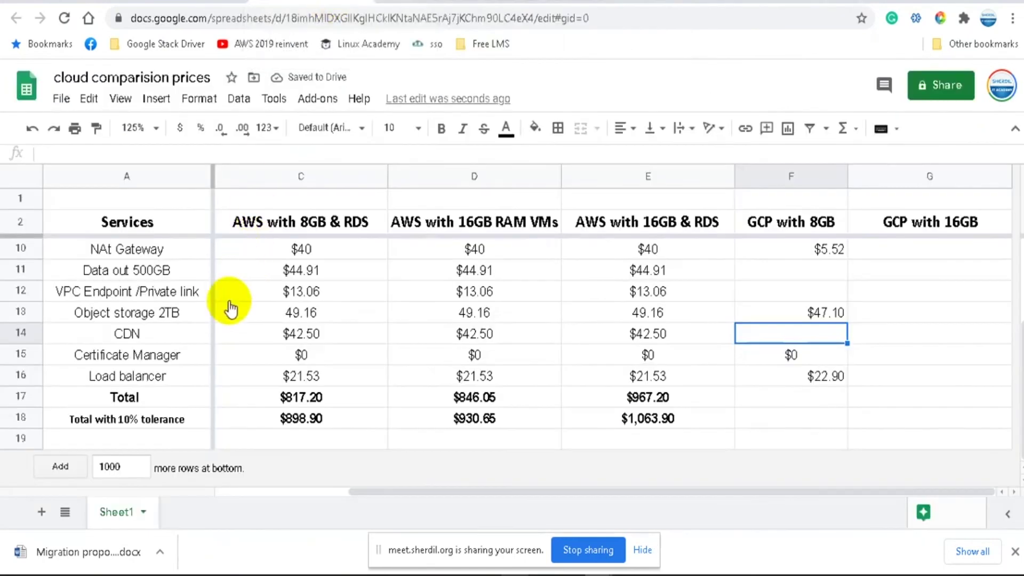
click(158, 331)
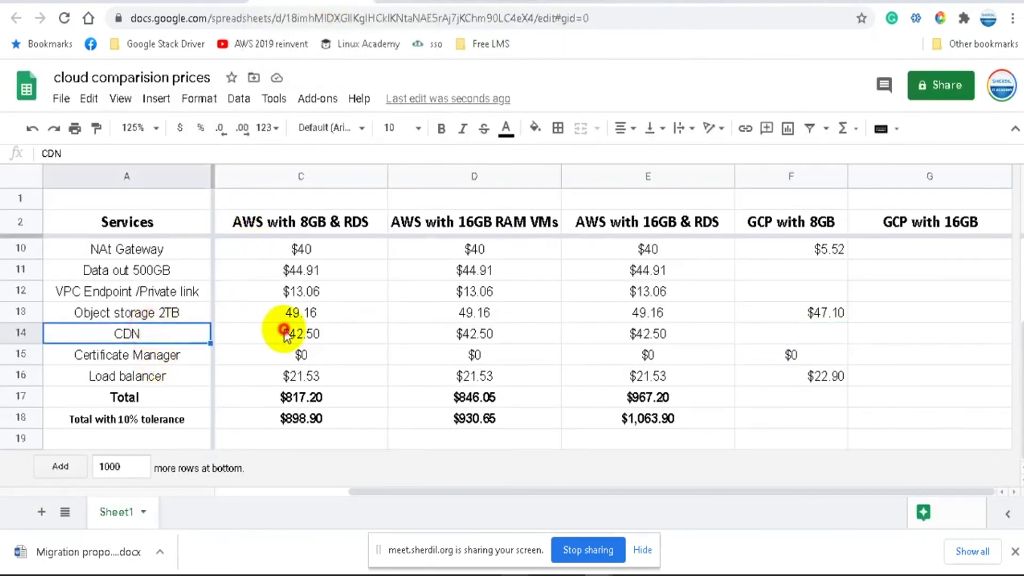
click(284, 331)
click(154, 332)
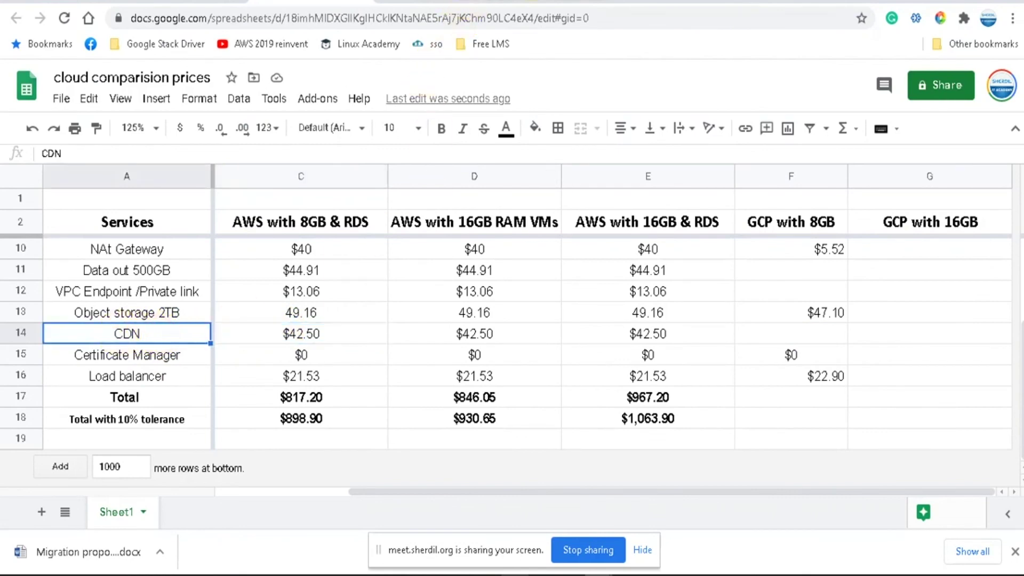
click(528, 2)
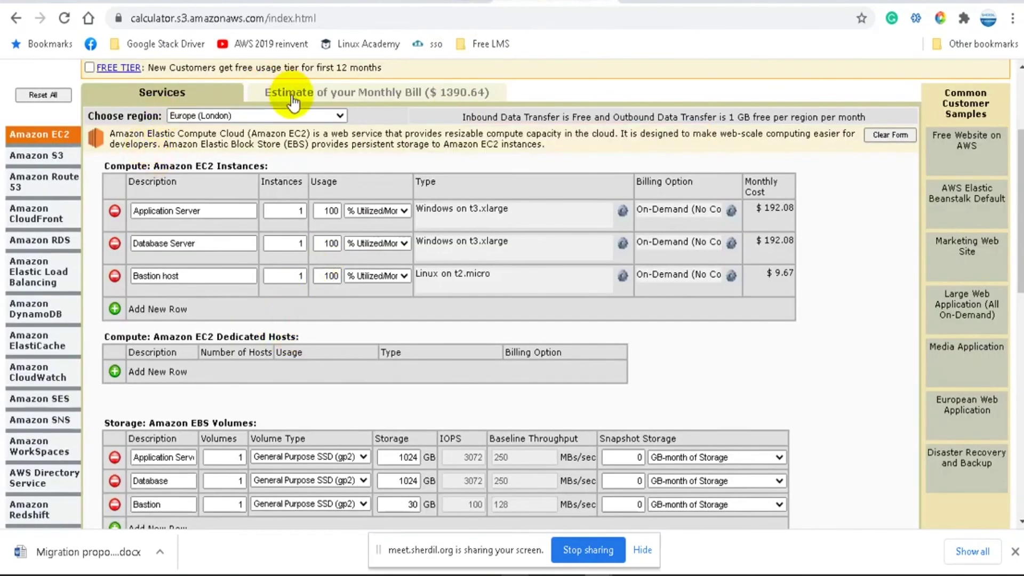
click(57, 224)
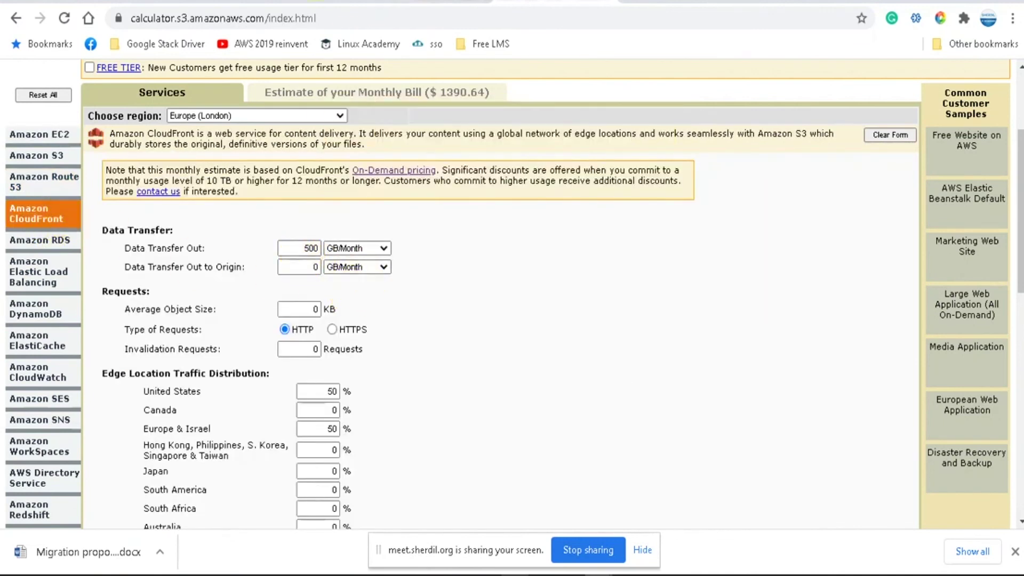
Step: Extend the CDN row's label in the comparison spreadsheet to "CDN 500GB"
click(310, 1)
double_click(162, 331)
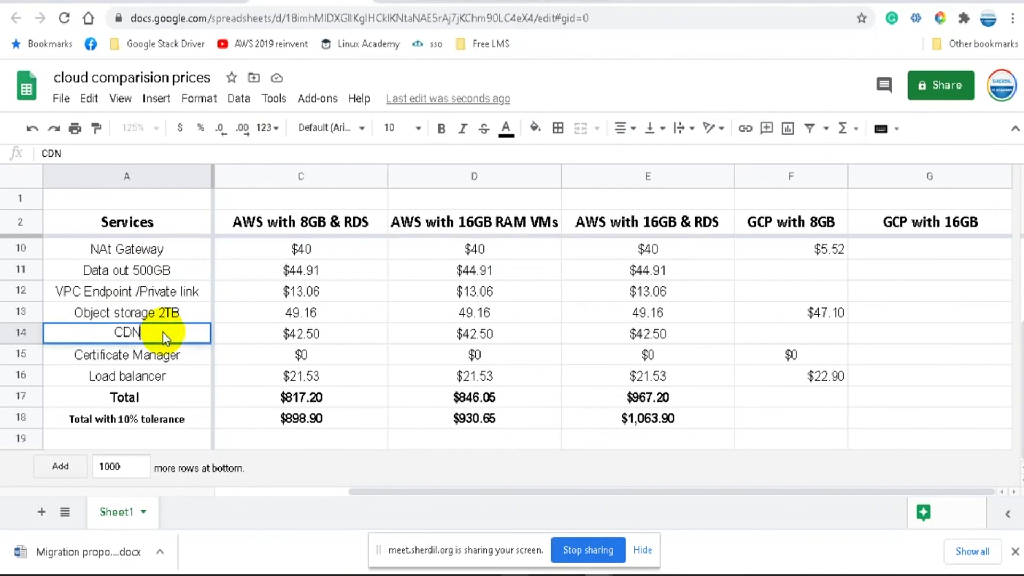
text(500GB)
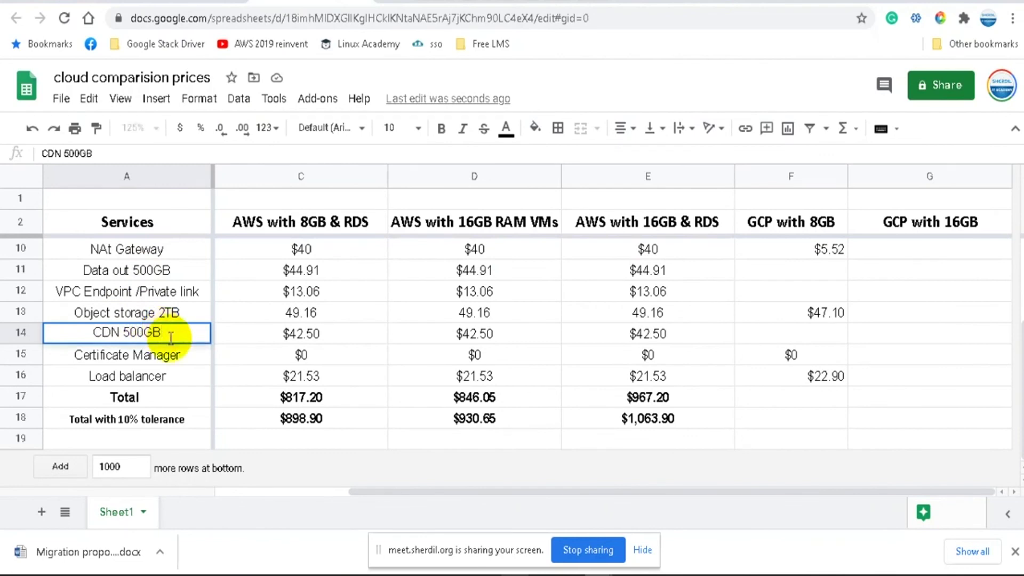
Step: Open the pricing calculator linked from the Cloud CDN pricing page in a new browser tab and switch to it
click(595, 6)
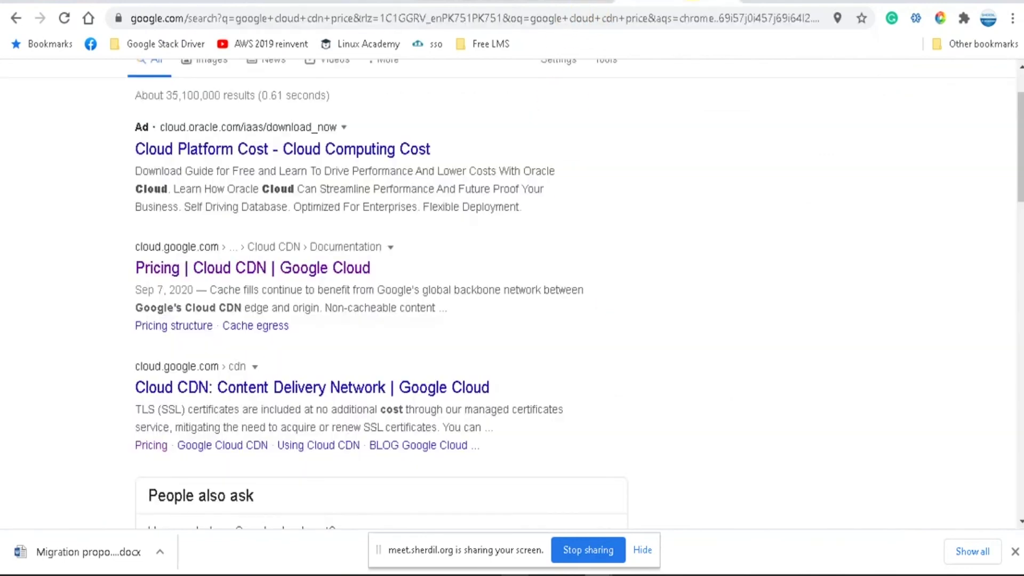
click(613, 2)
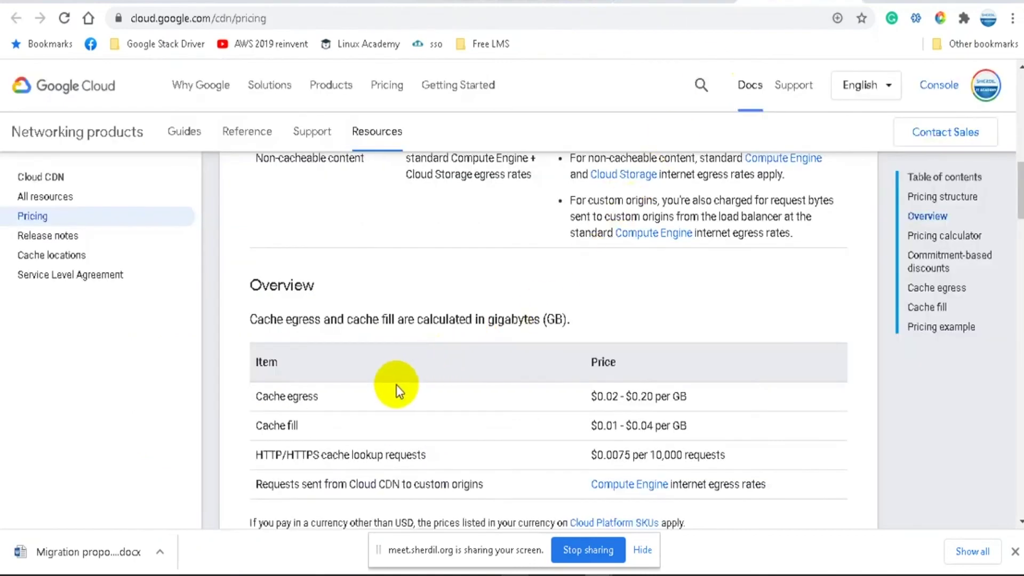
scroll(536, 398, down, 2)
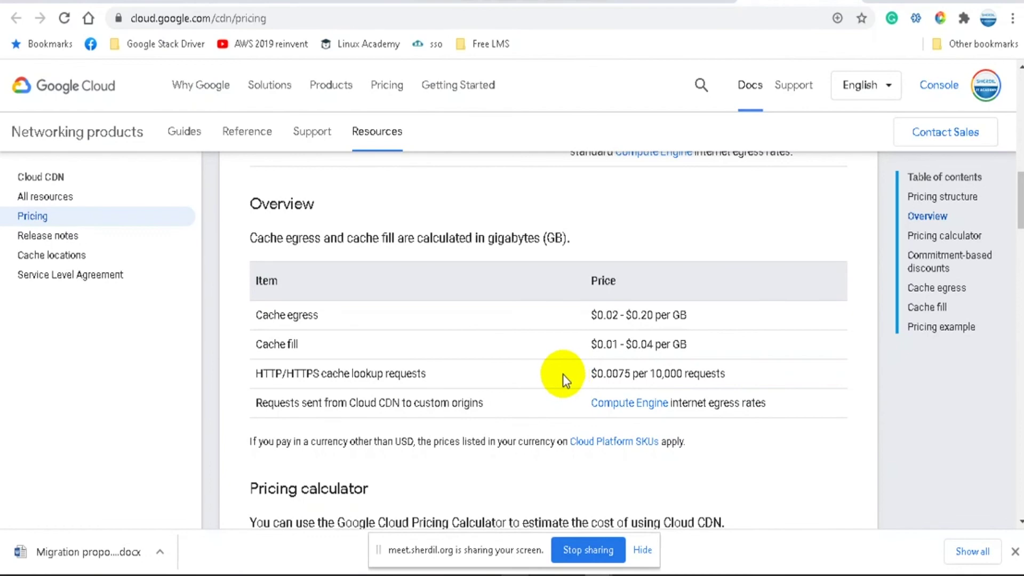
scroll(562, 374, down, 3)
right_click(347, 408)
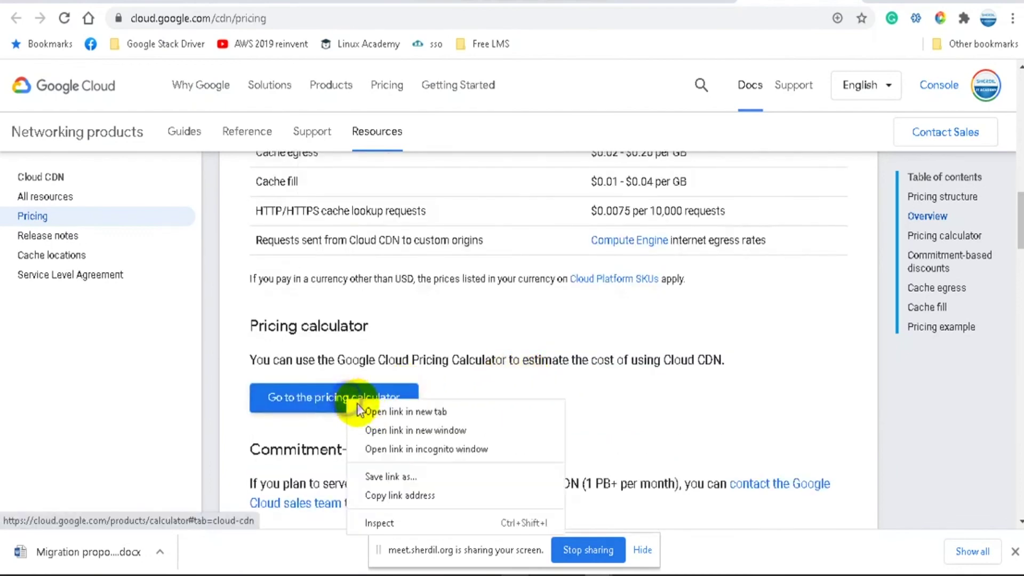
click(392, 412)
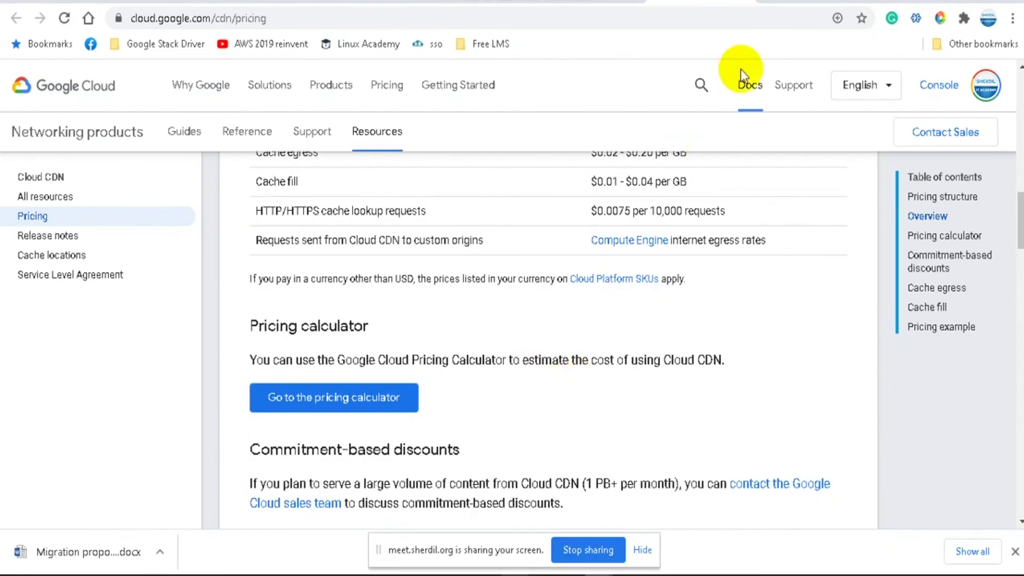
click(696, 0)
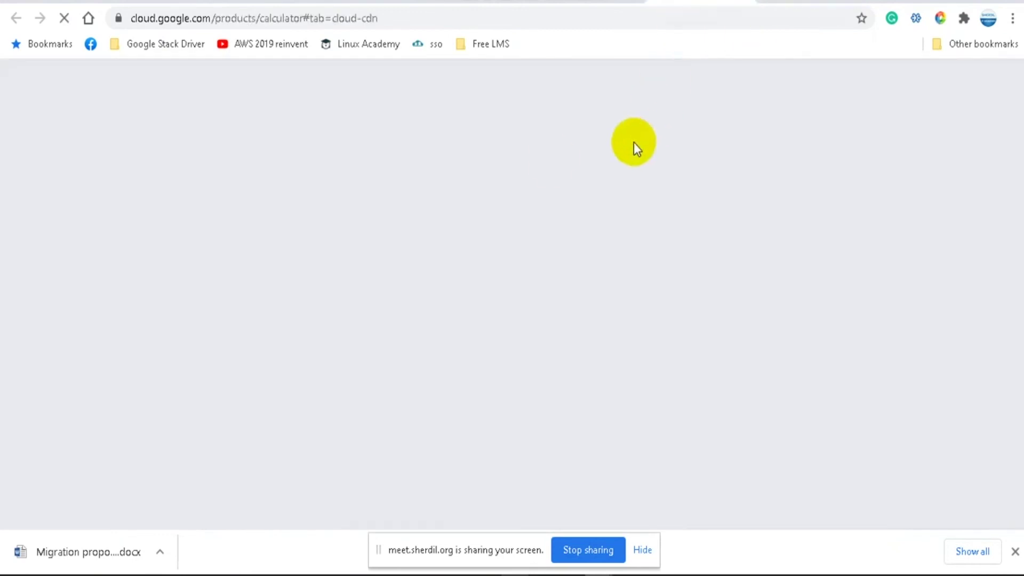
click(614, 0)
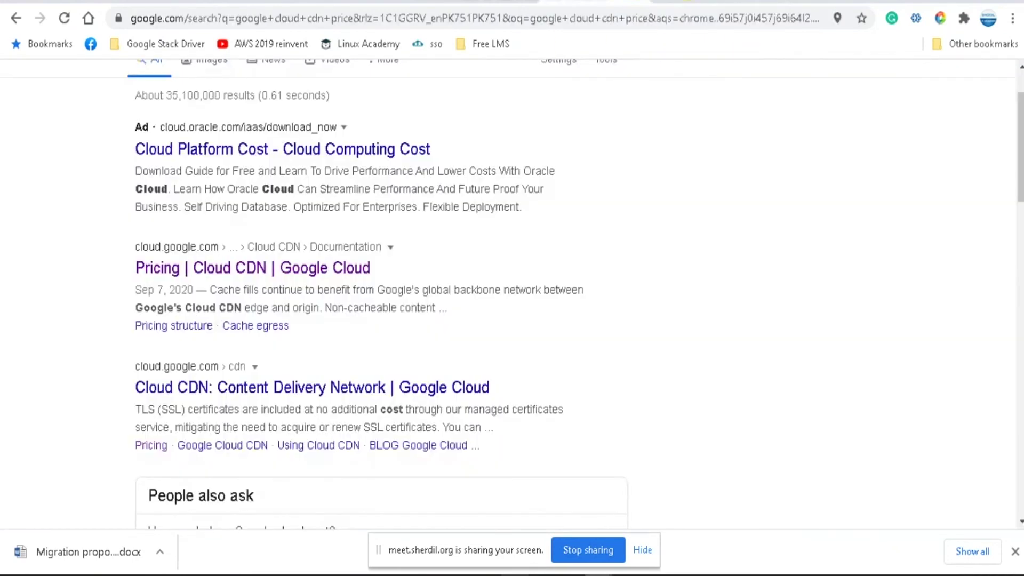
click(489, 1)
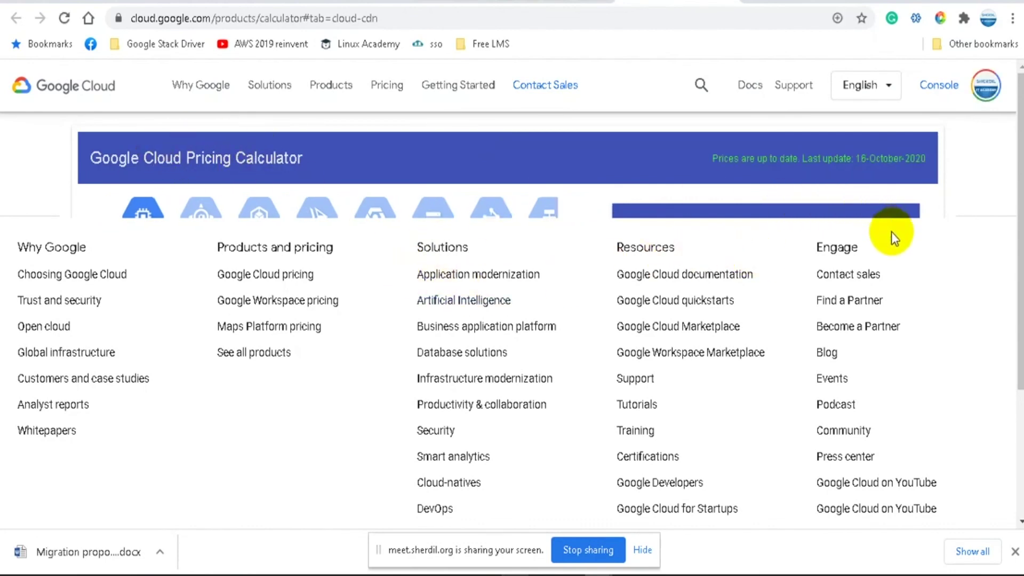
scroll(894, 238, down, 3)
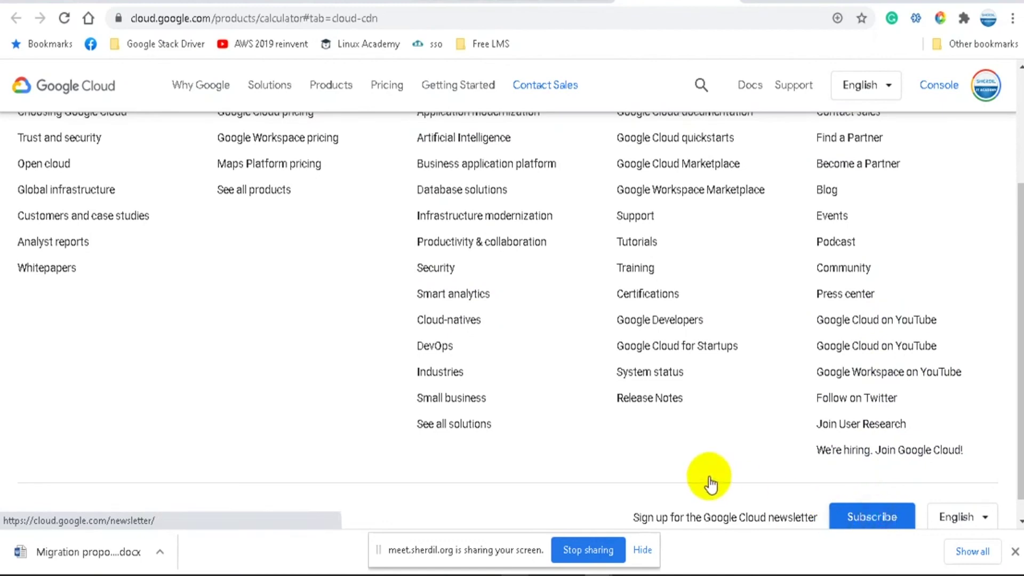
click(872, 515)
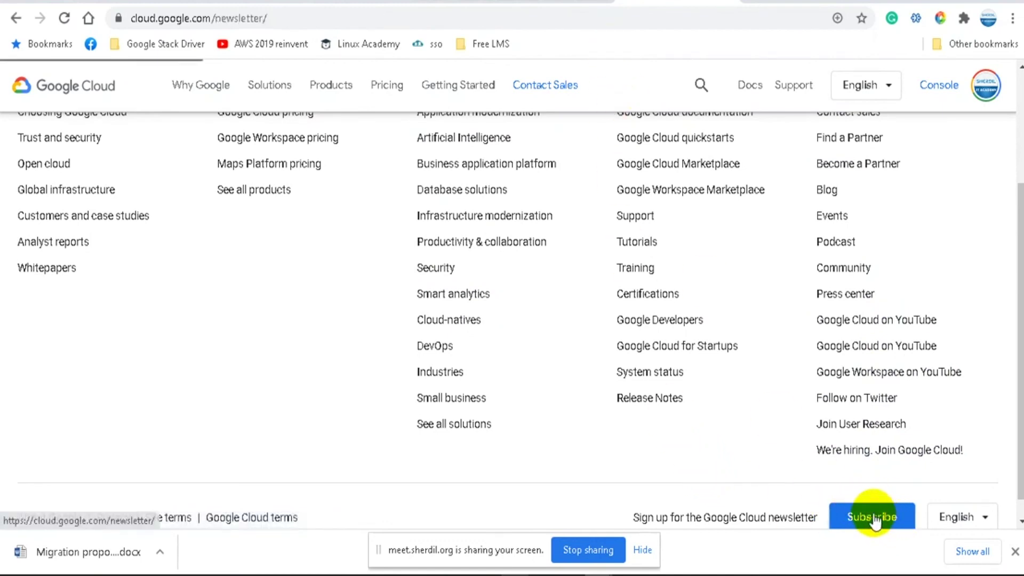
scroll(647, 358, up, 3)
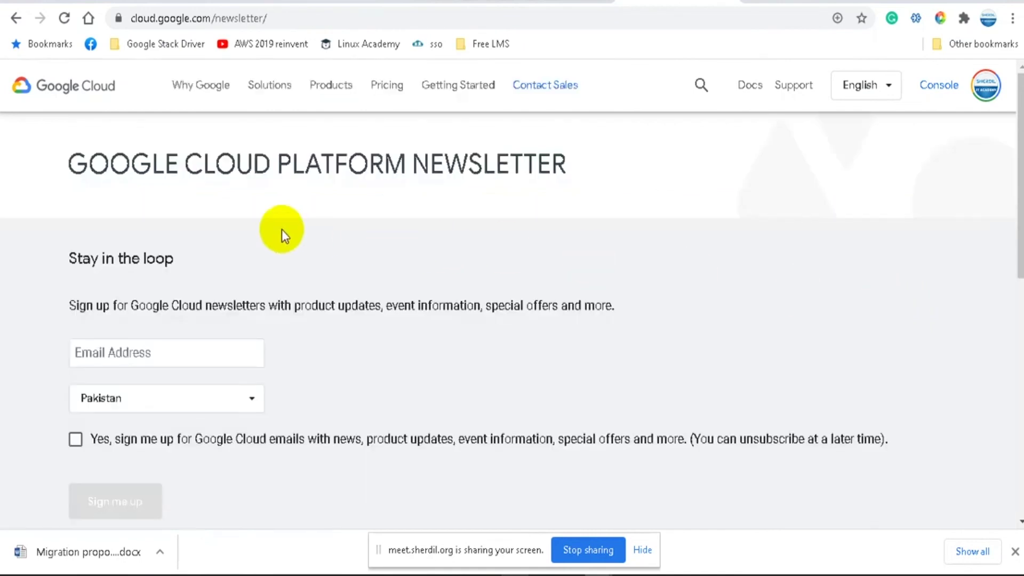
scroll(273, 227, down, 3)
scroll(270, 219, up, 3)
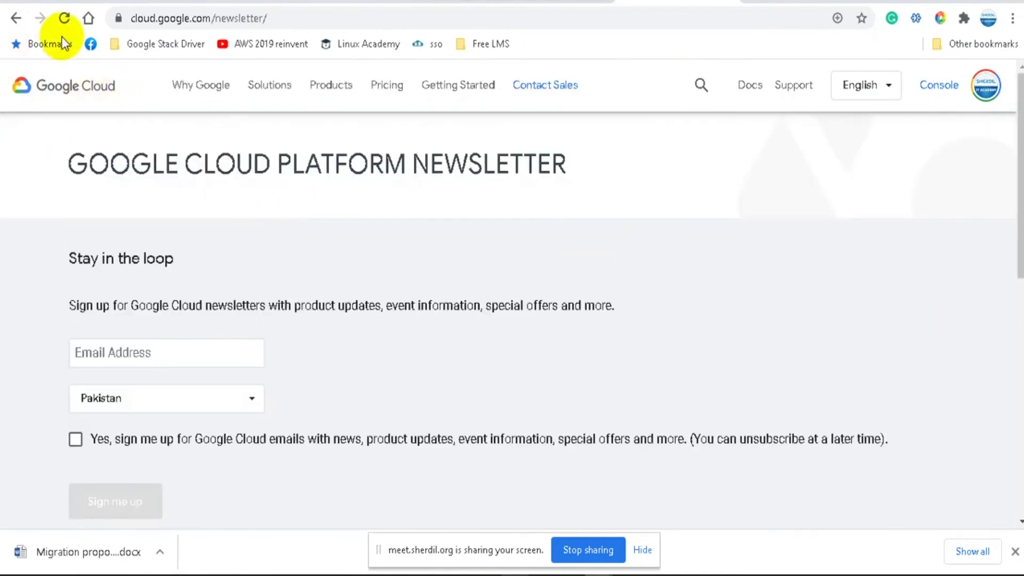
click(21, 21)
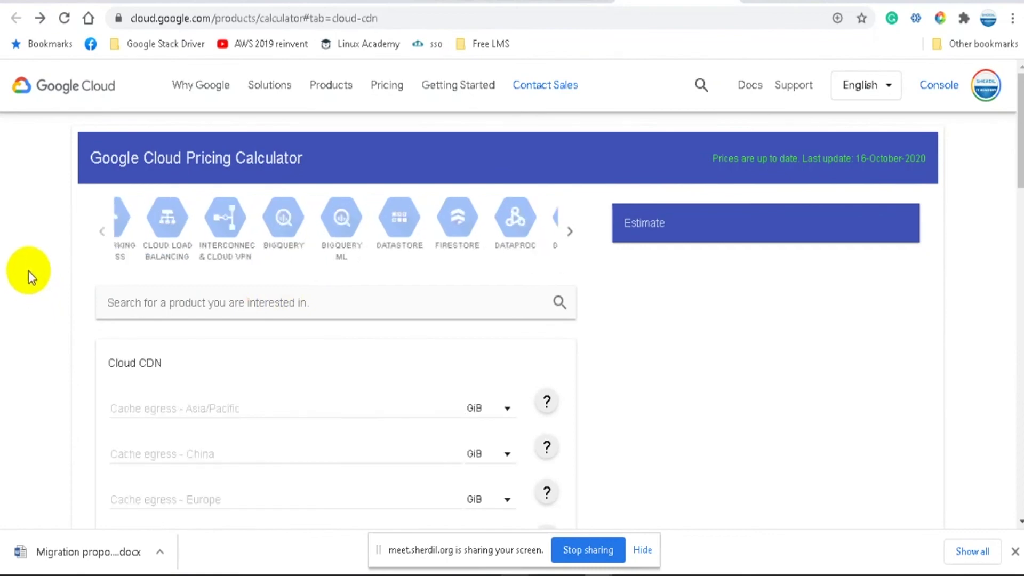
Step: Look through the calculator's Cloud CDN form, examining its cache egress destinations and cache fill fields
scroll(27, 271, down, 2)
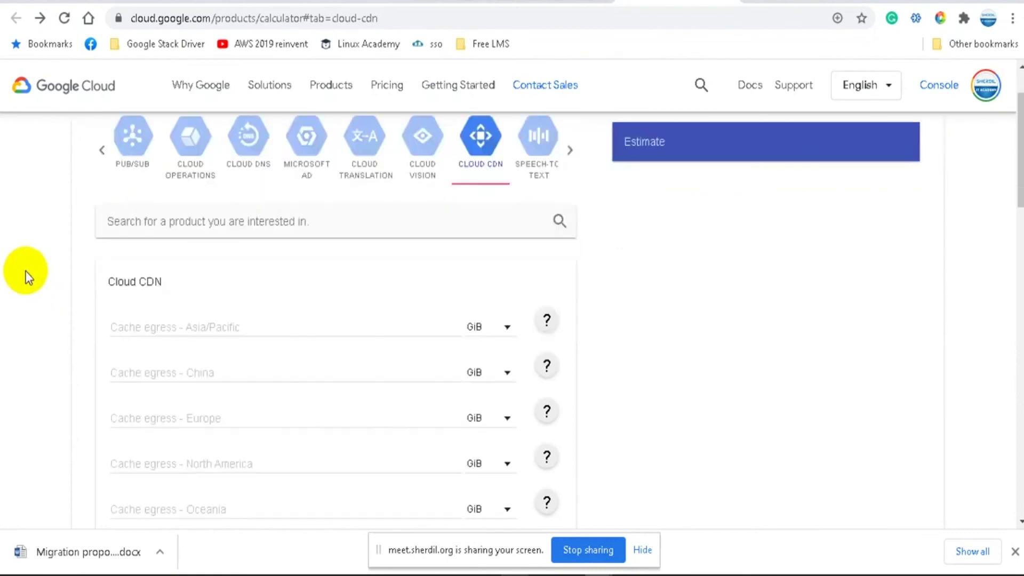
scroll(25, 271, down, 2)
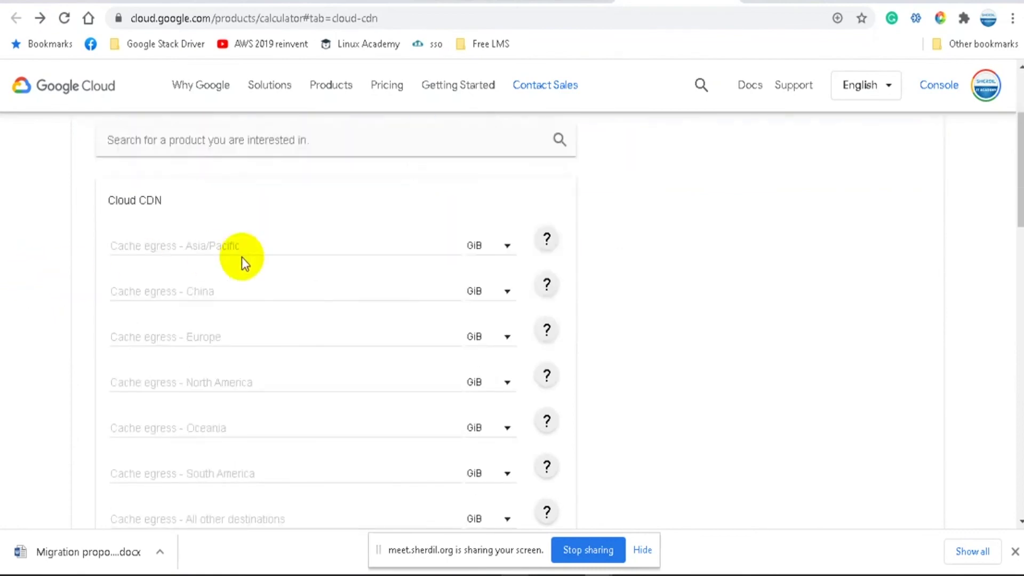
click(234, 245)
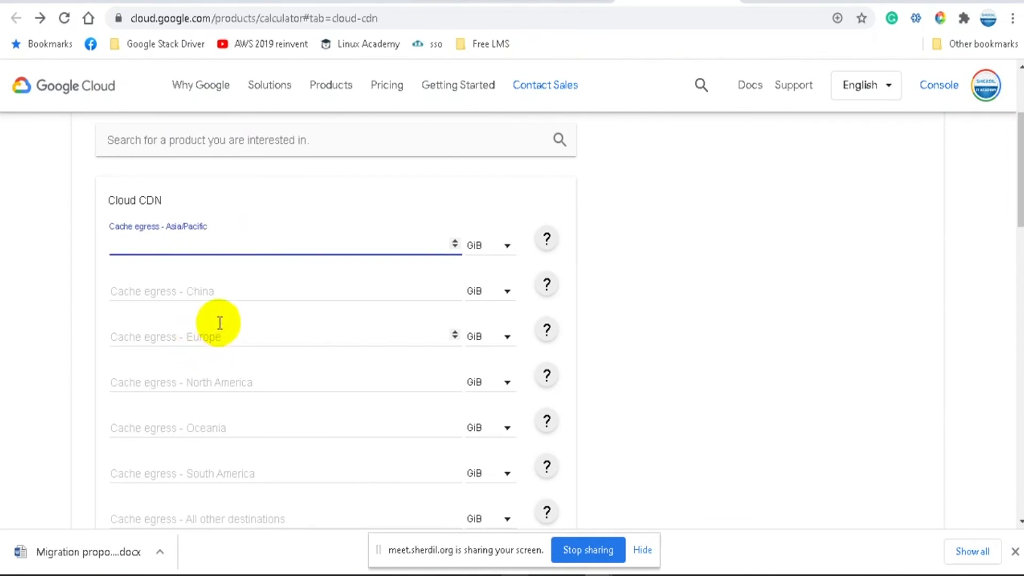
scroll(217, 324, down, 3)
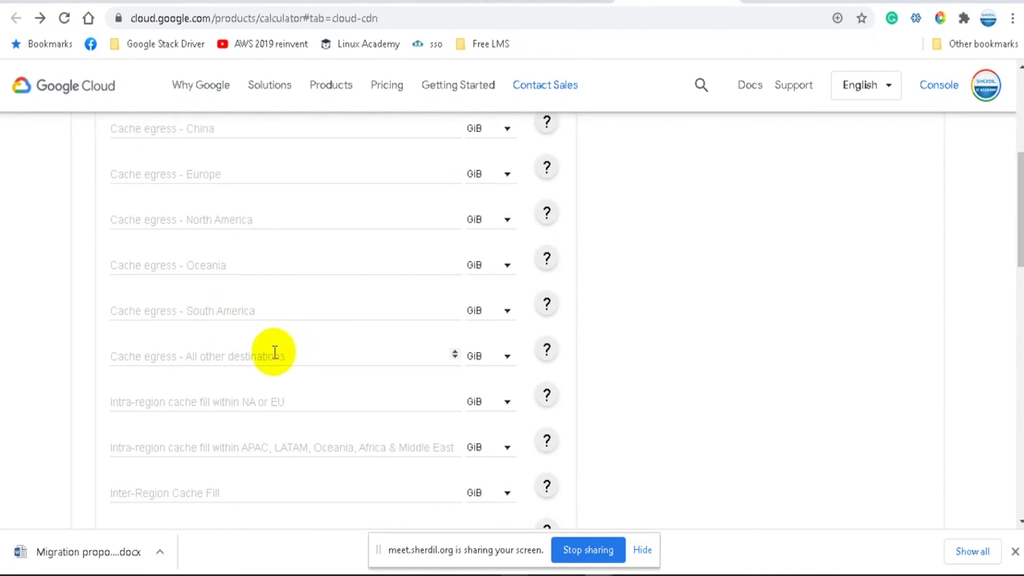
click(293, 351)
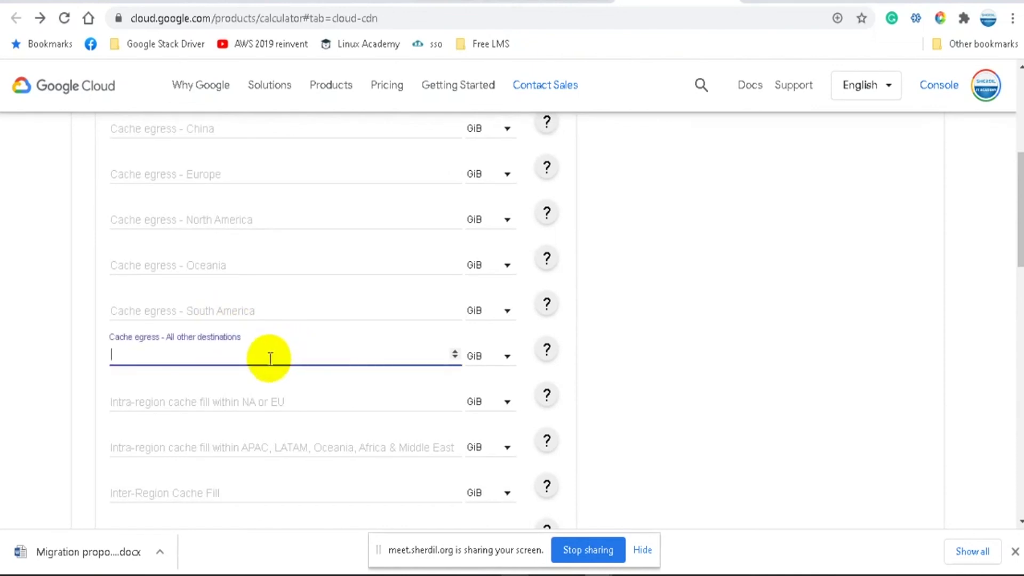
drag(133, 355, 71, 352)
scroll(62, 340, up, 5)
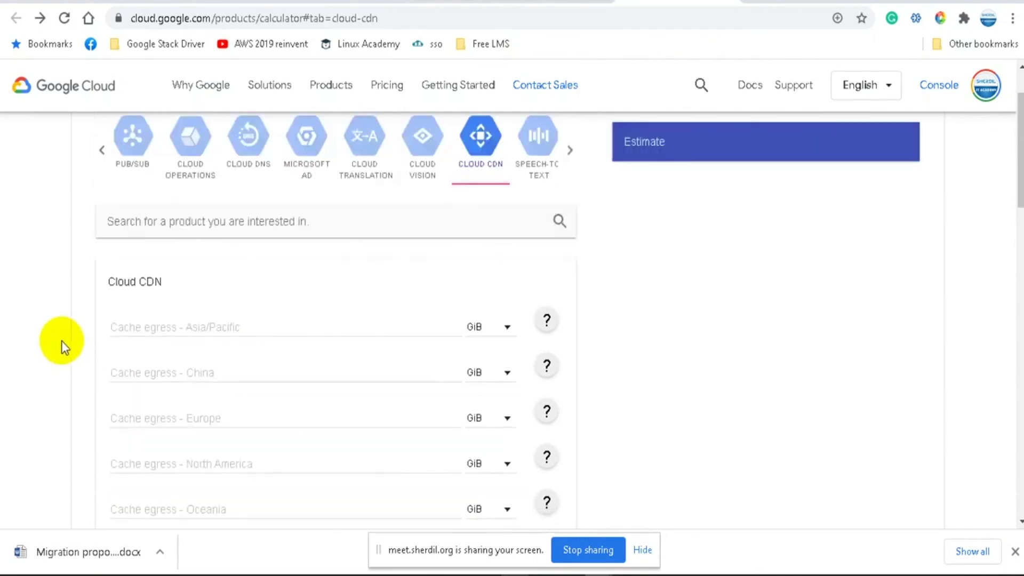
Step: Set Cloud CDN cache egress for all other destinations to 500 GiB and add it to the estimate
scroll(62, 340, down, 7)
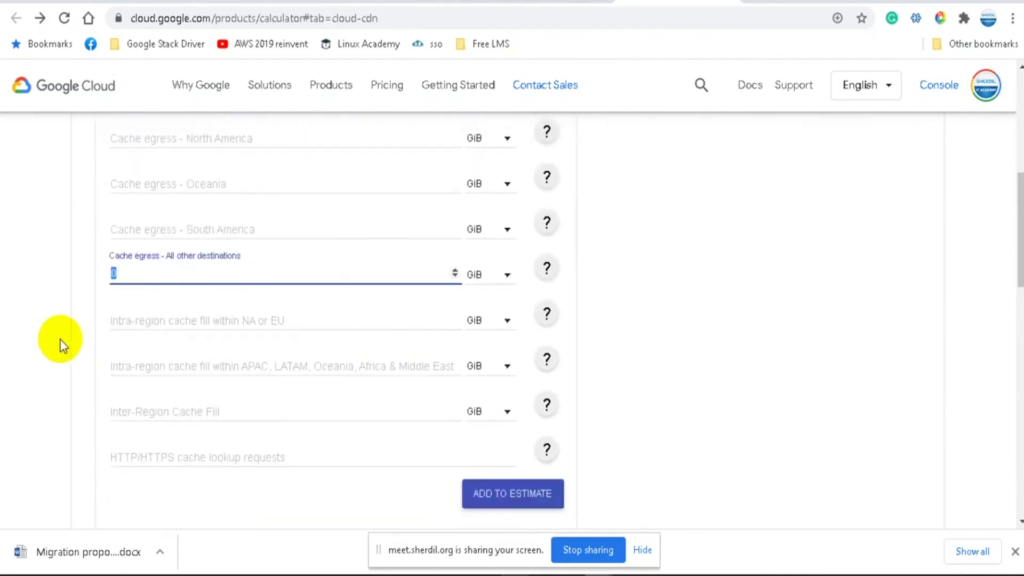
scroll(60, 338, up, 5)
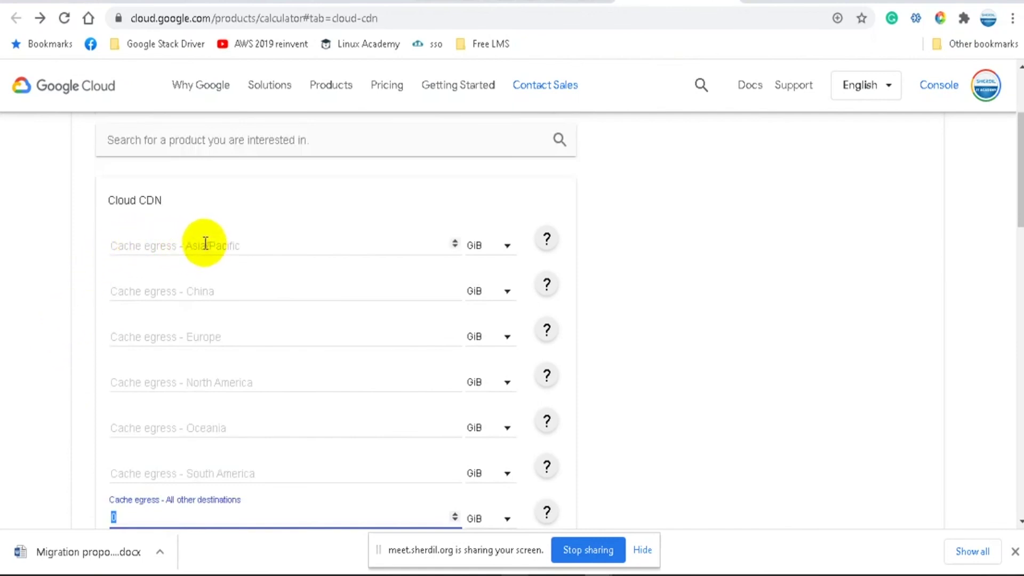
scroll(58, 414, down, 2)
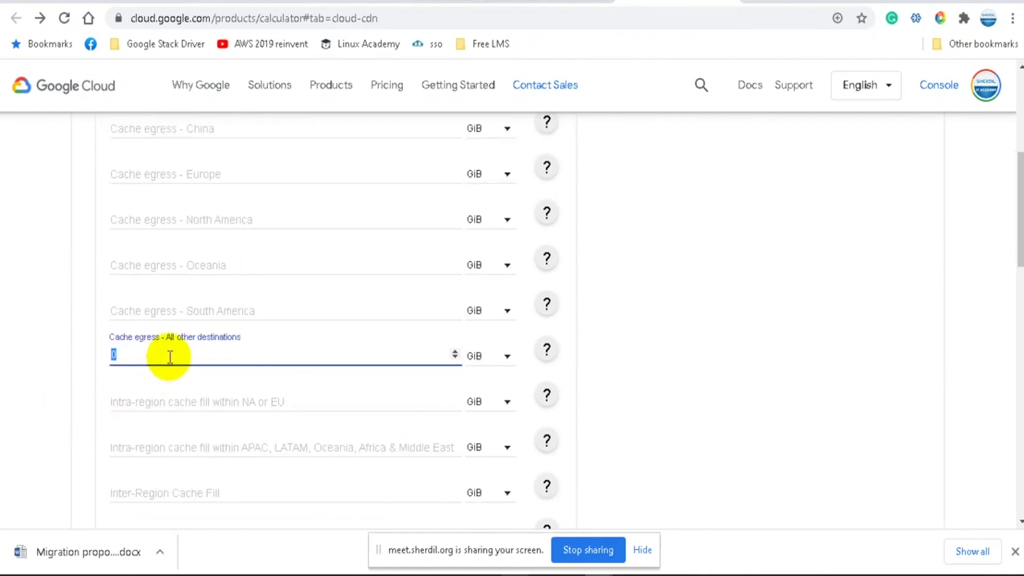
click(51, 338)
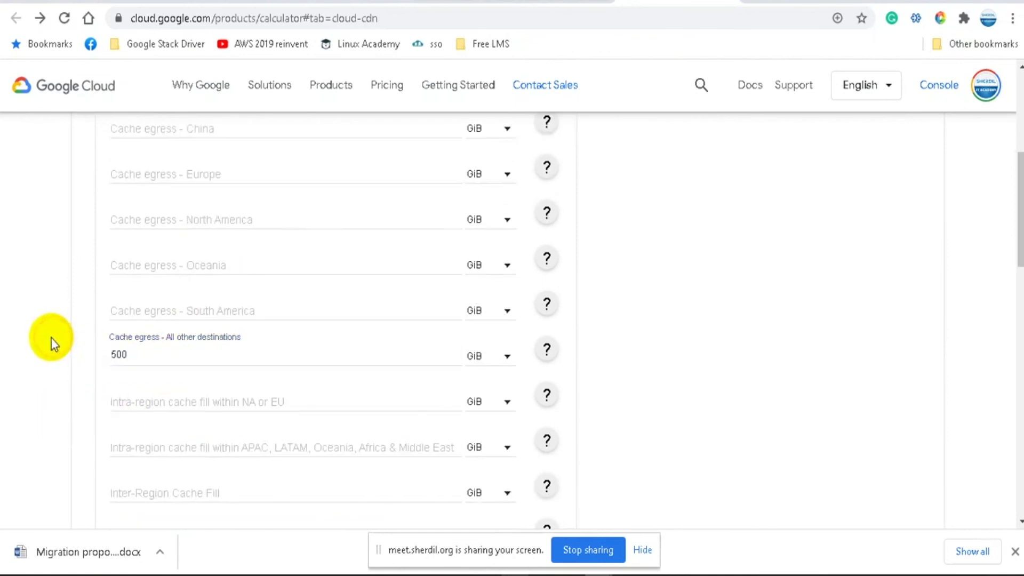
scroll(50, 338, down, 3)
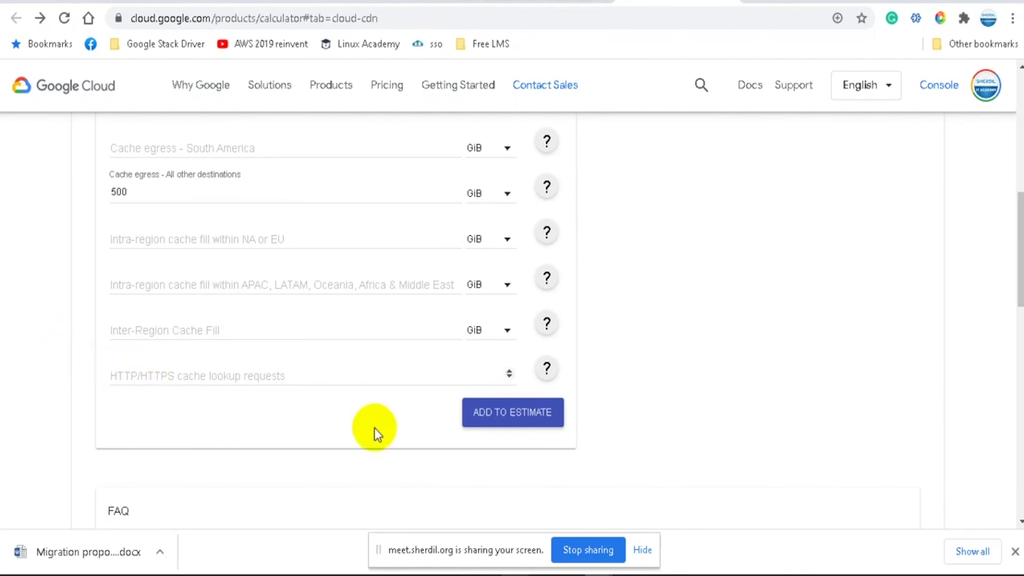
click(485, 419)
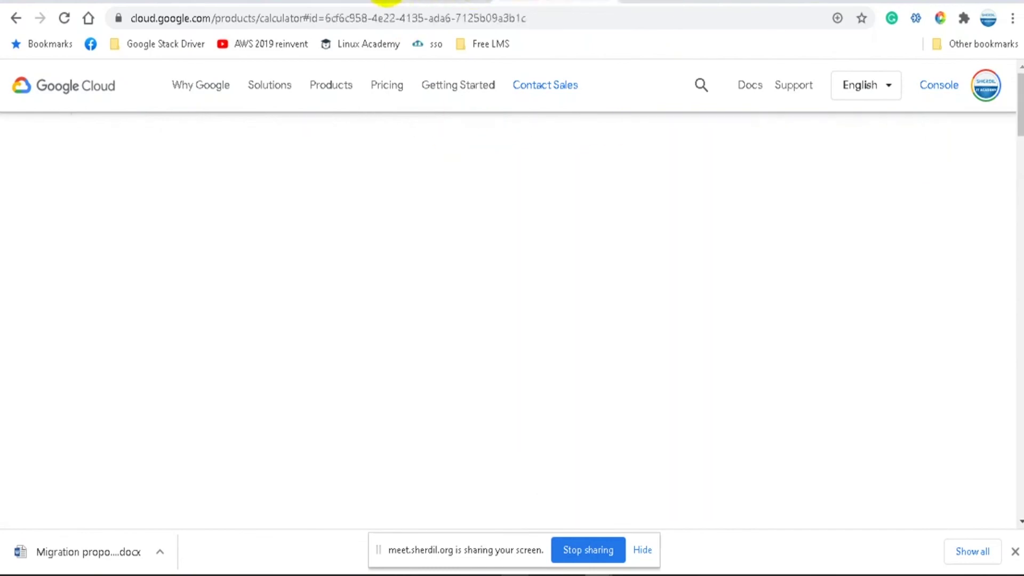
Step: Switch to the cloud comparision prices spreadsheet and enter $45 for CDN 500GB under GCP with 8GB
click(387, 4)
key(ctrl+Right)
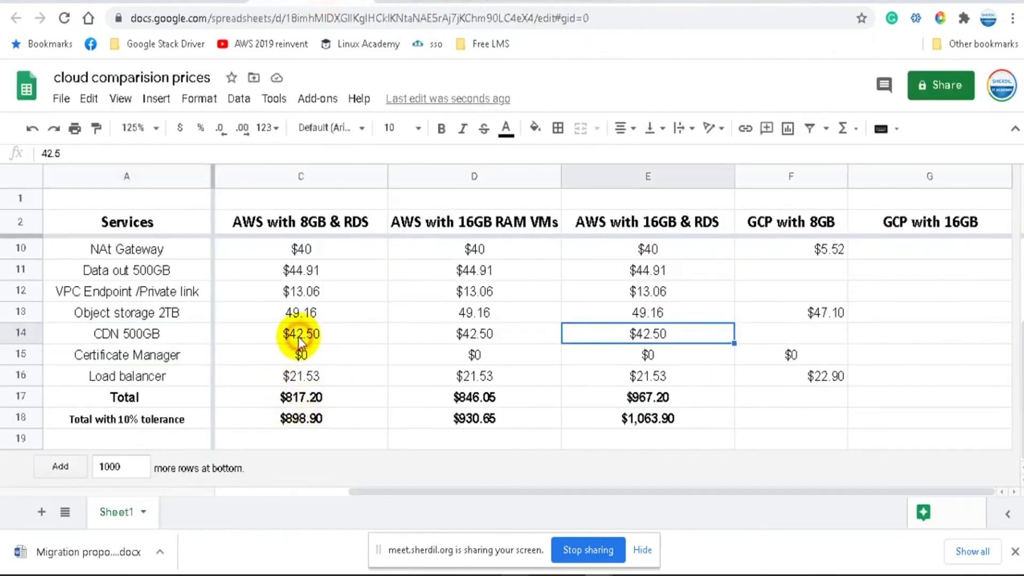
click(379, 335)
click(775, 337)
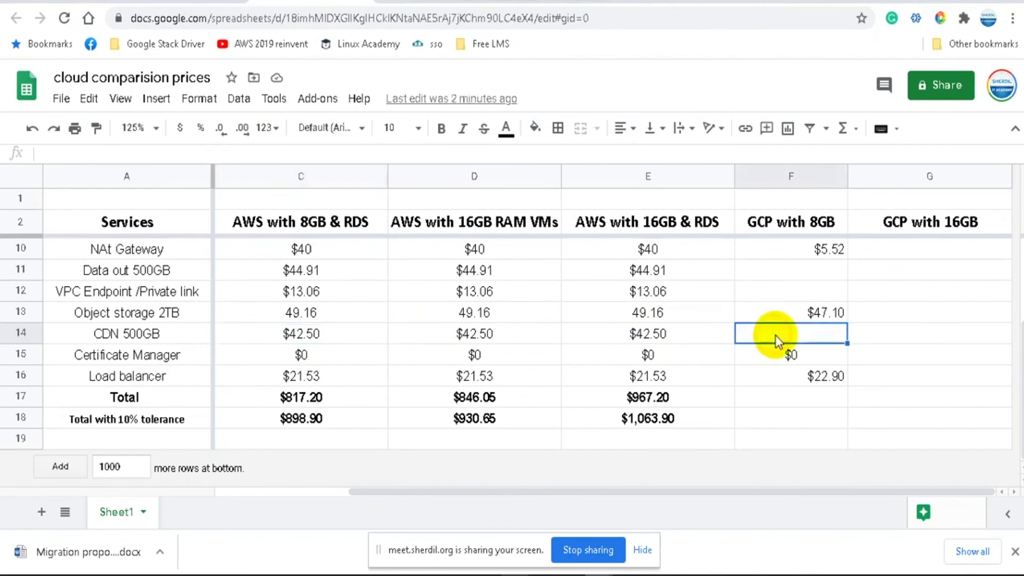
text($45)
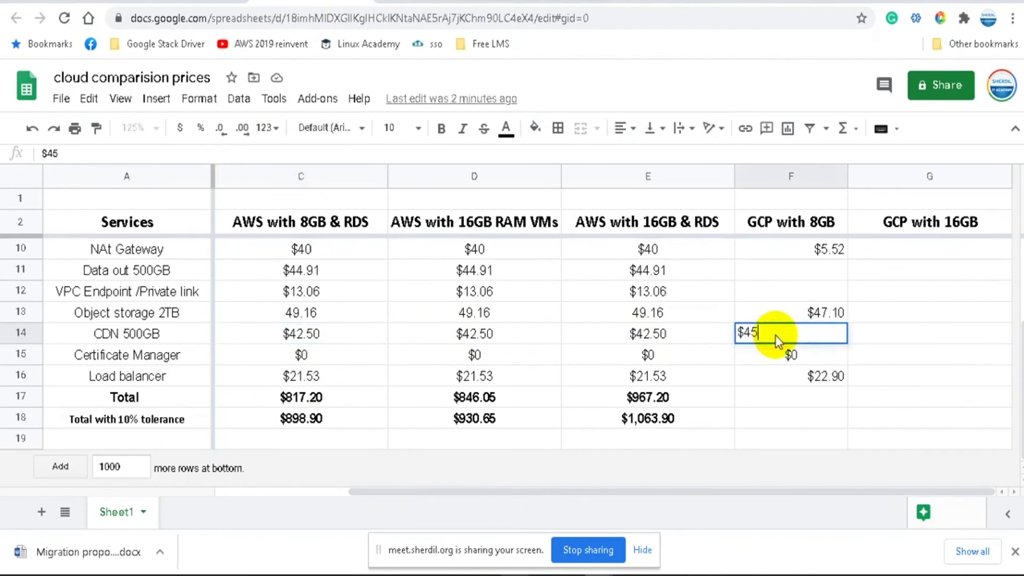
click(769, 418)
Step: Select the Data out 500GB service, then switch to the Google Cloud Pricing Calculator and open the Networking Egress form
click(148, 292)
click(142, 274)
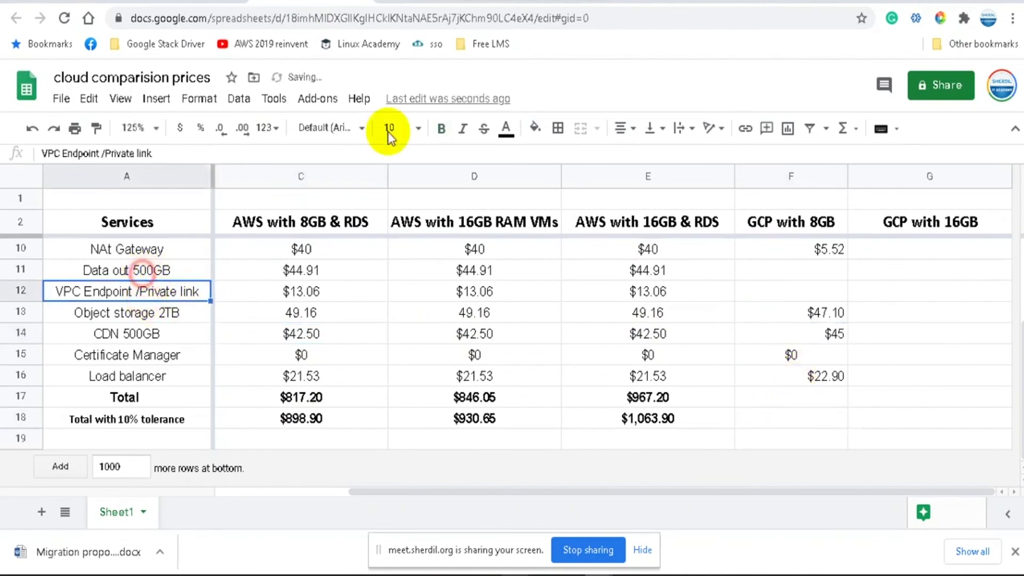
click(424, 1)
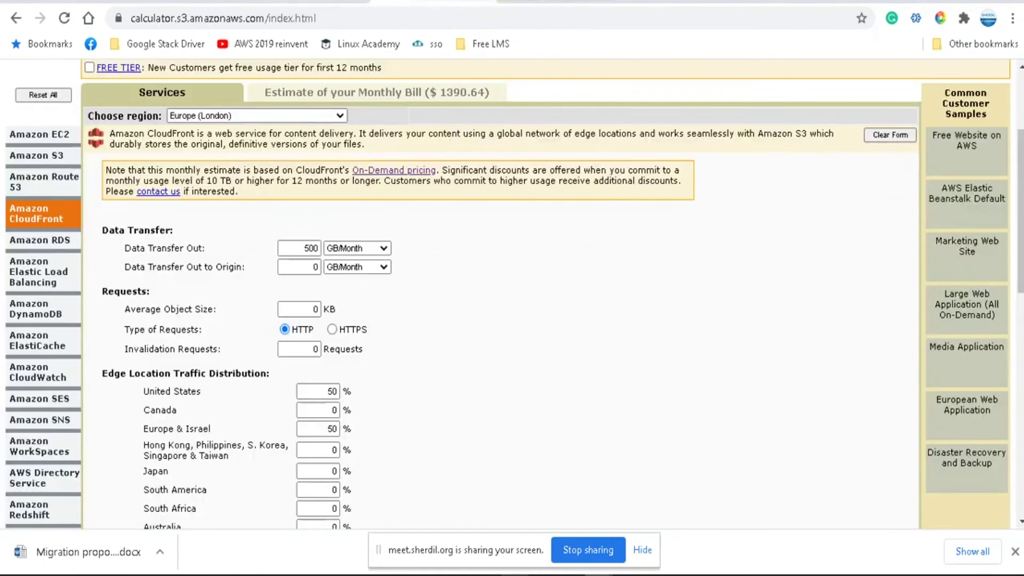
click(320, 1)
click(103, 232)
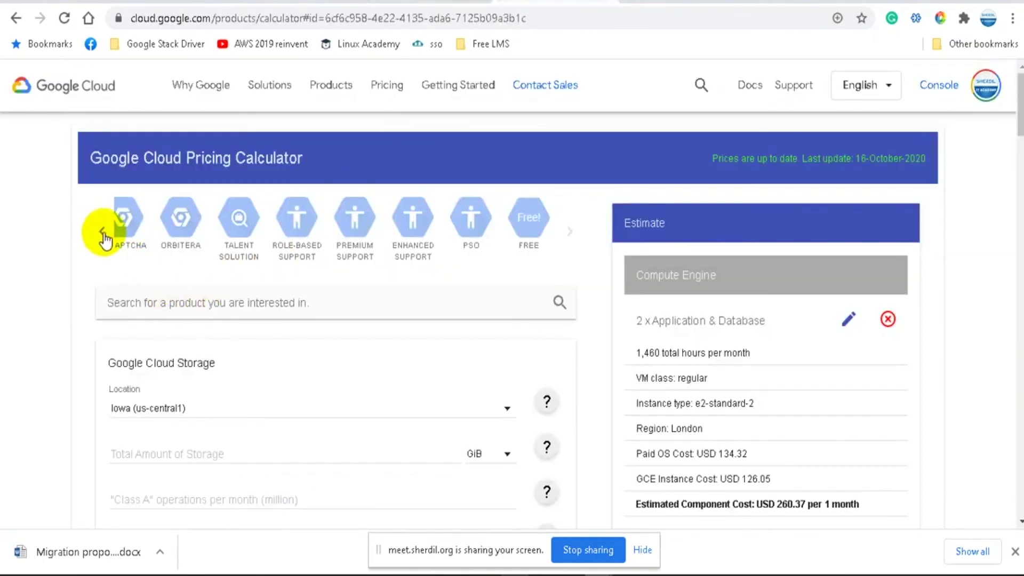
click(104, 233)
click(103, 233)
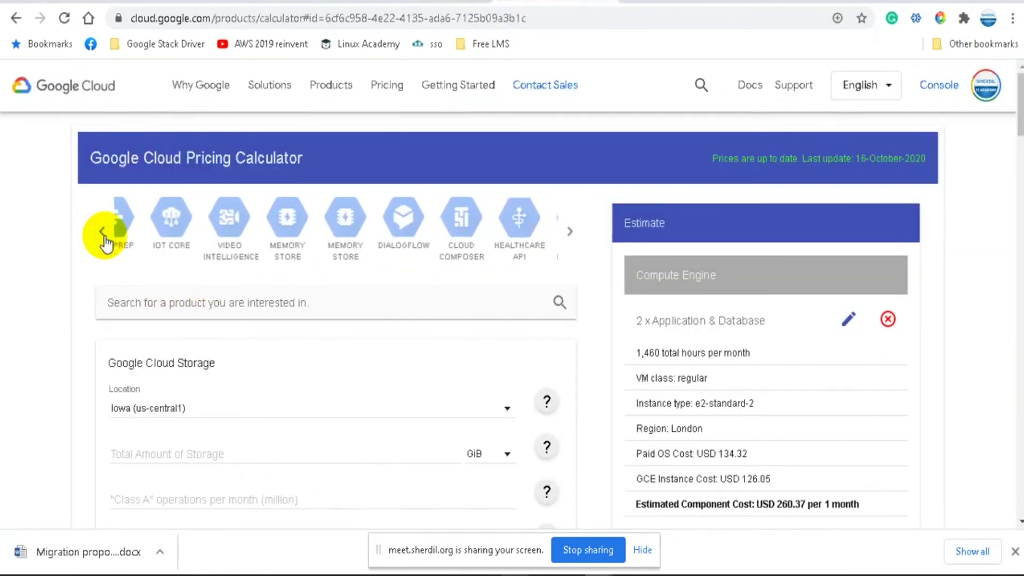
click(104, 233)
click(104, 233)
click(103, 233)
click(104, 233)
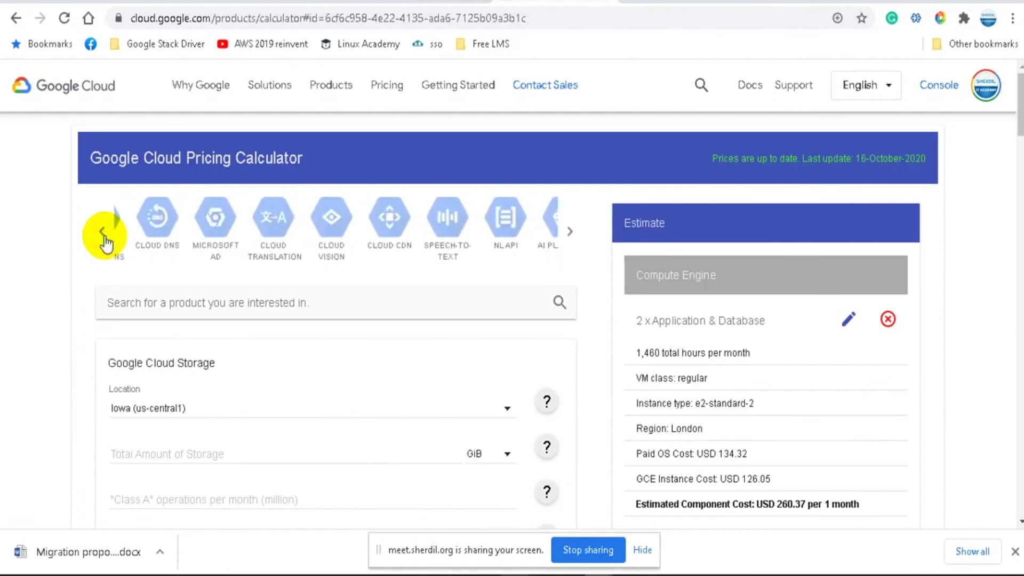
click(104, 233)
click(104, 234)
click(104, 234)
click(104, 235)
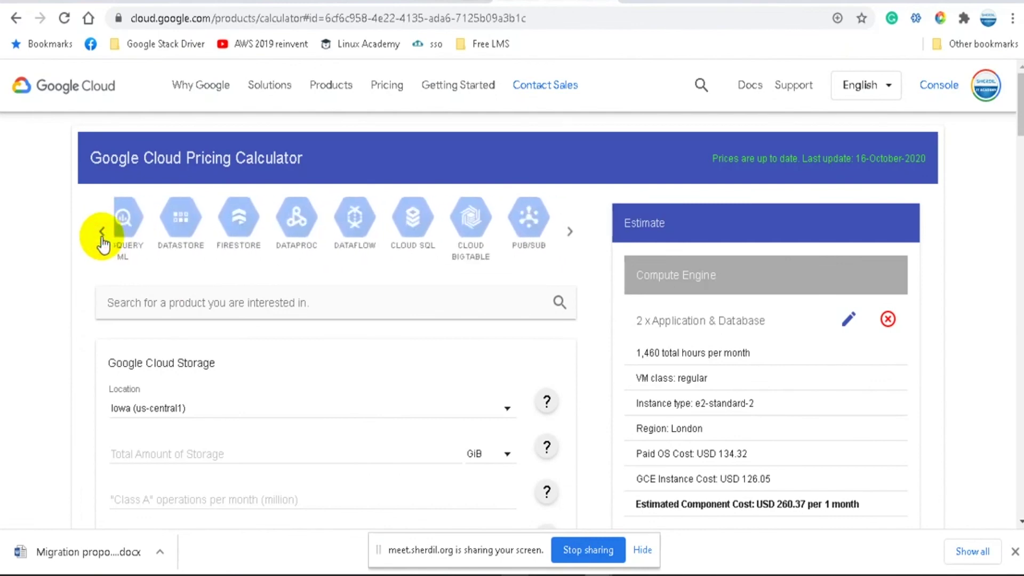
click(102, 233)
click(101, 233)
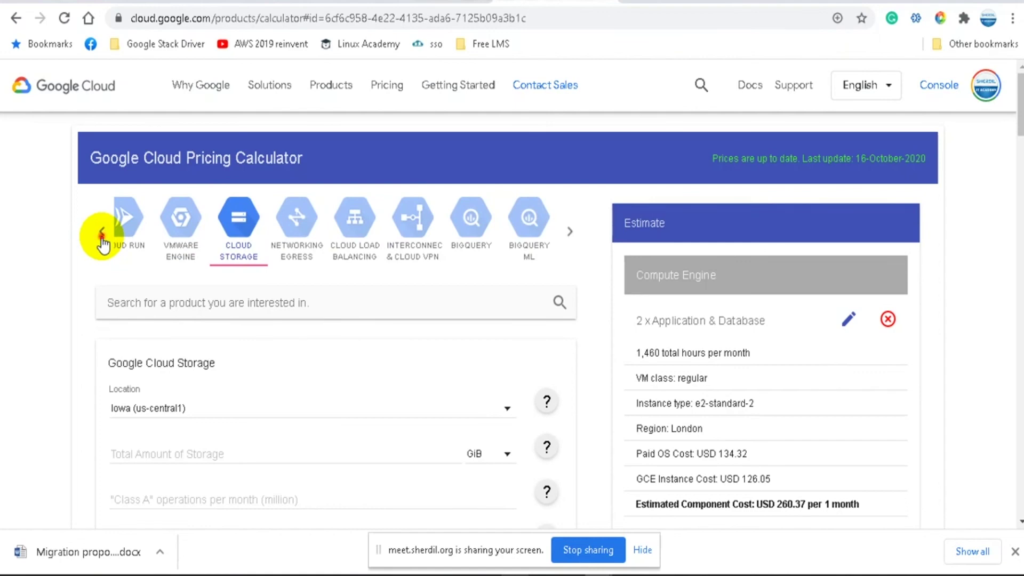
click(101, 238)
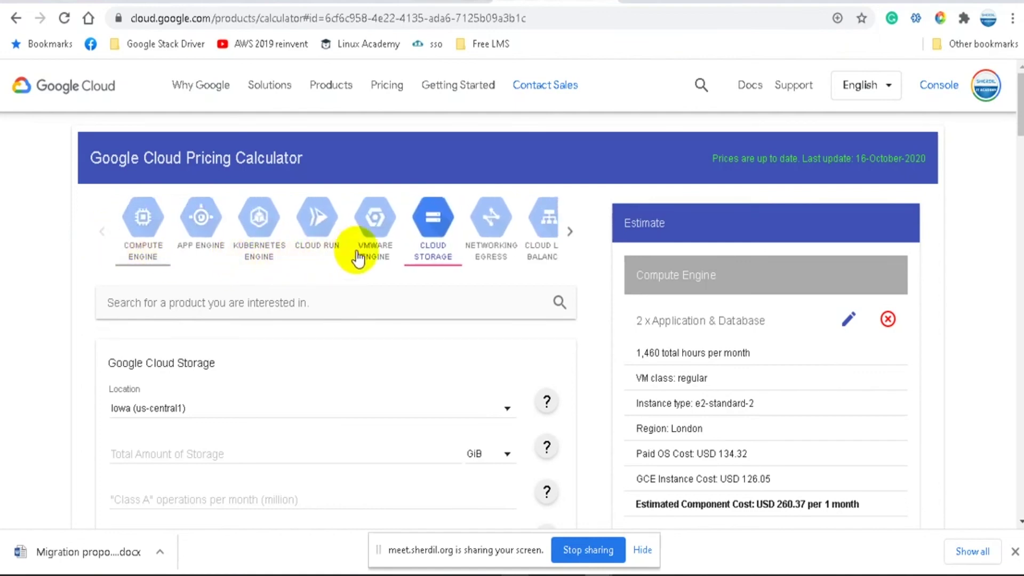
click(491, 257)
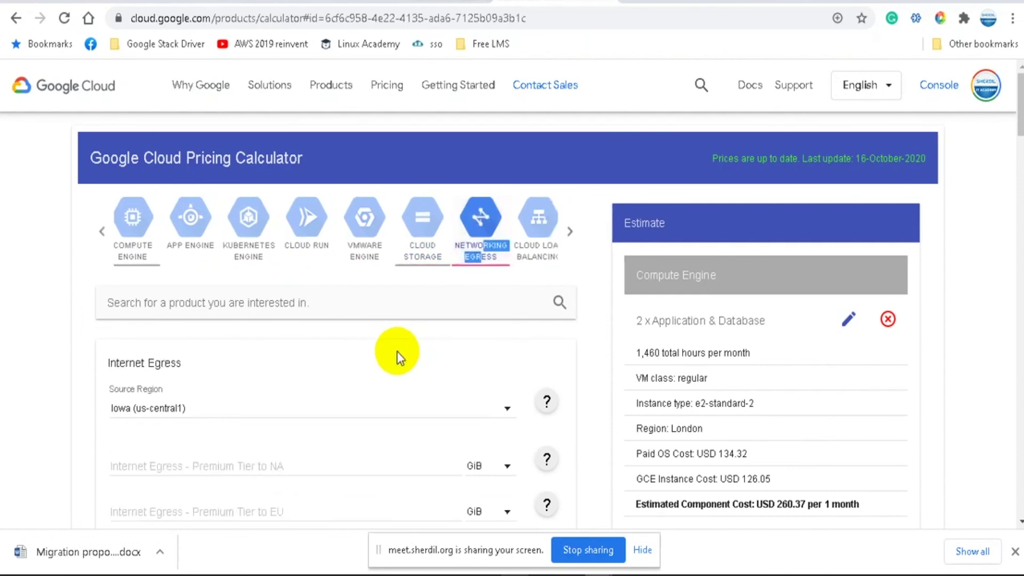
Step: Set the Internet Egress source region to London (europe-west2)
scroll(397, 351, down, 2)
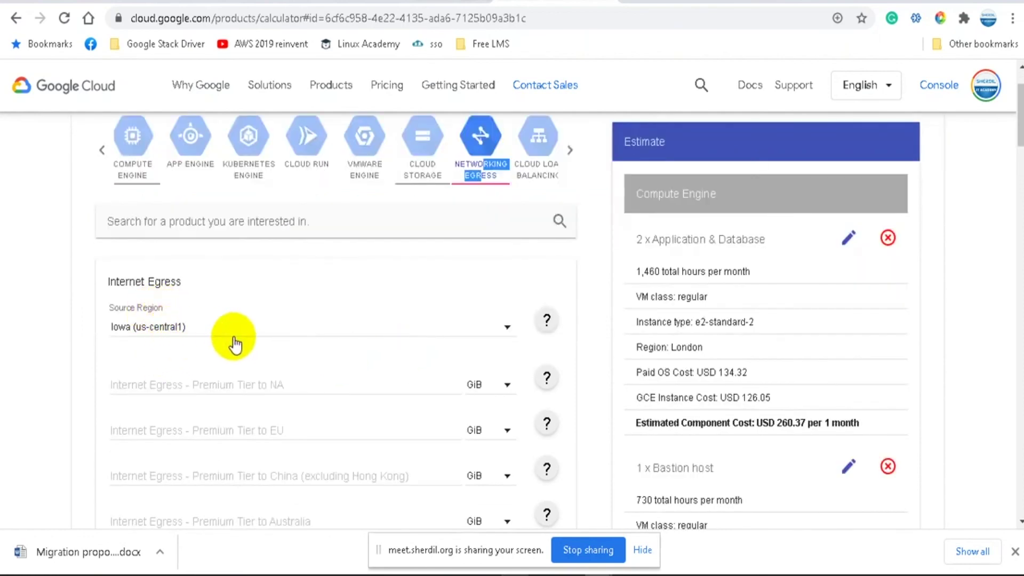
click(178, 336)
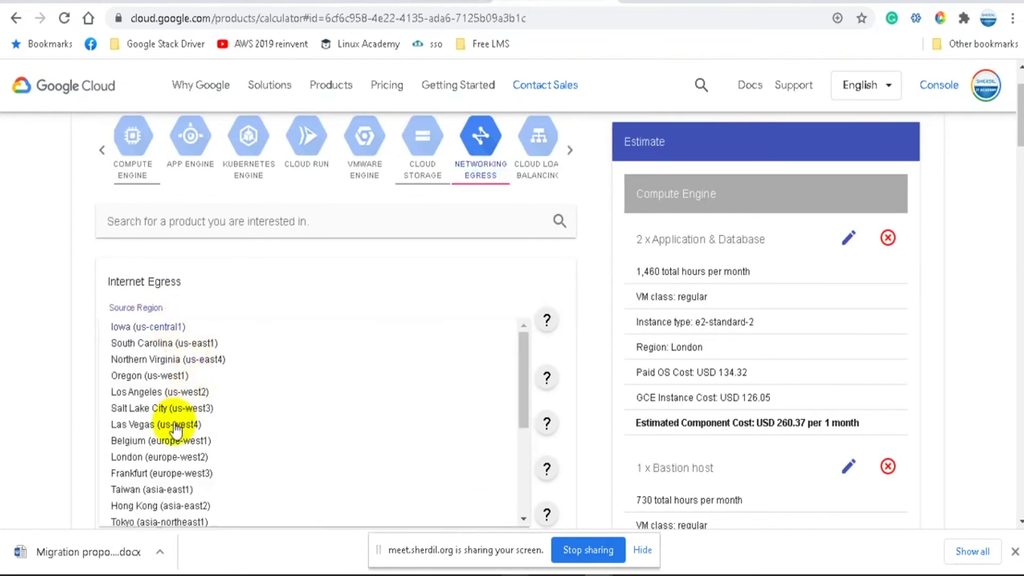
click(140, 457)
scroll(41, 376, down, 2)
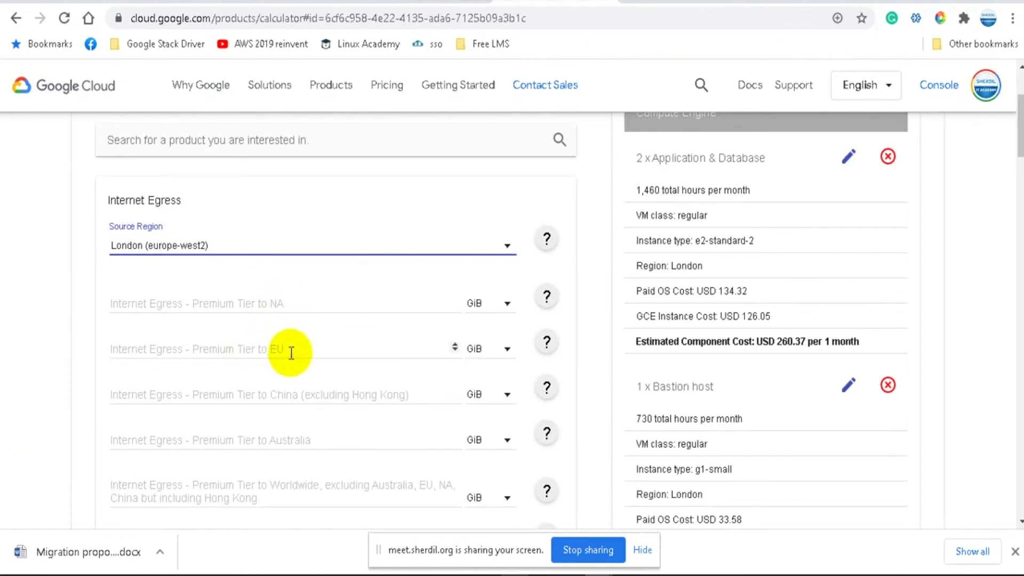
Step: Set Internet Egress Premium Tier to EU to 500 GiB and add it to the estimate
scroll(291, 367, down, 2)
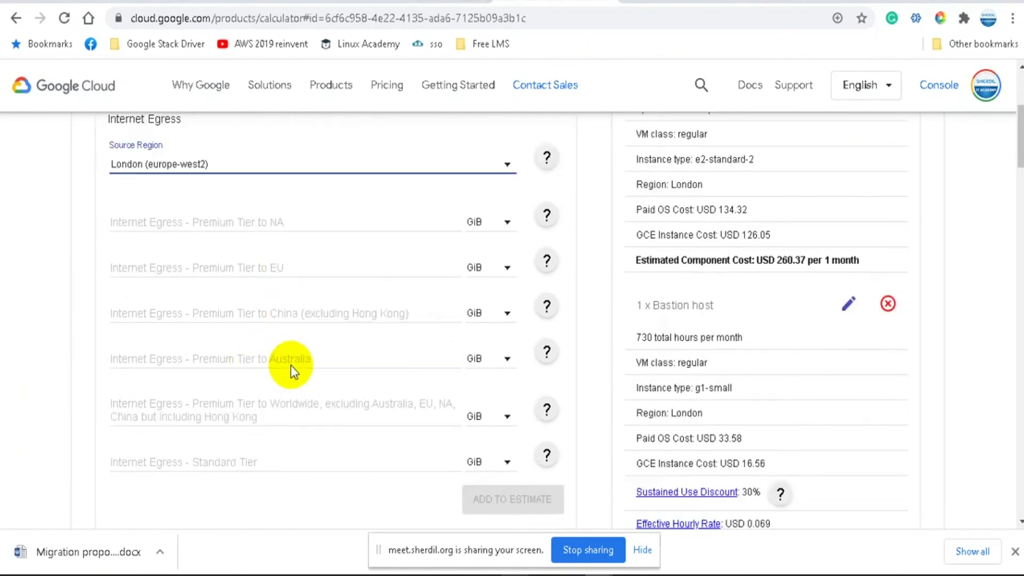
click(272, 411)
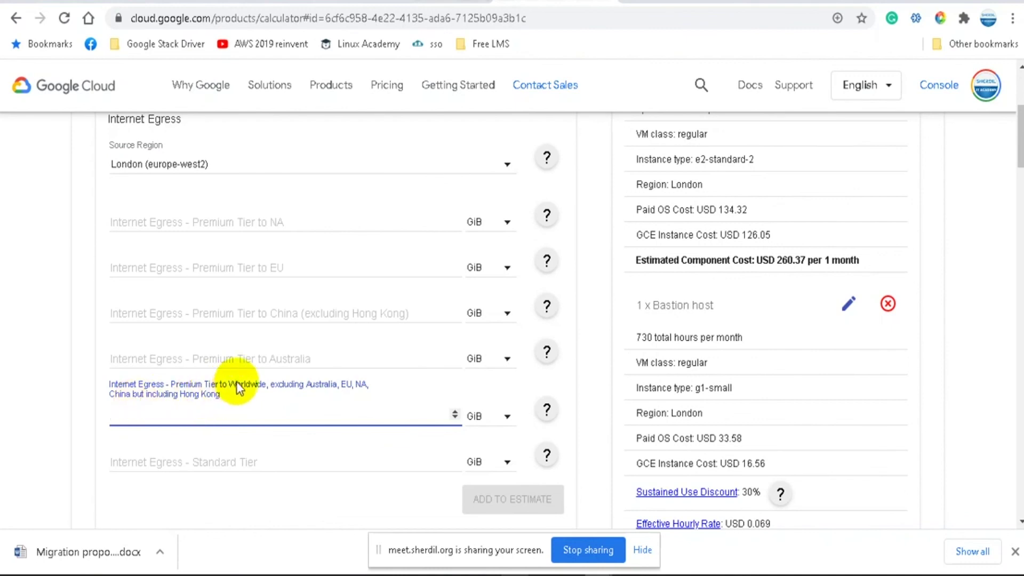
click(267, 457)
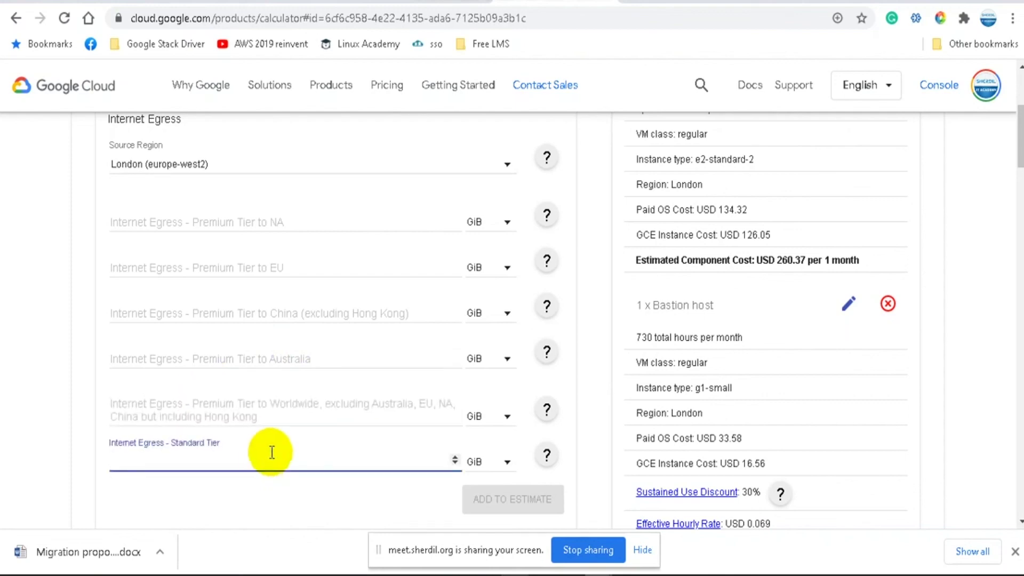
click(267, 262)
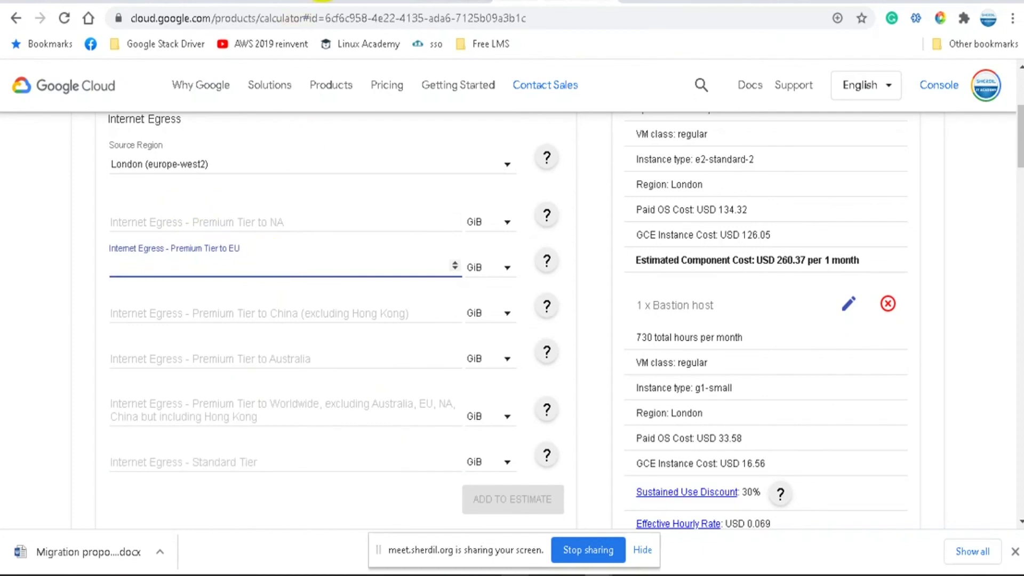
click(322, 1)
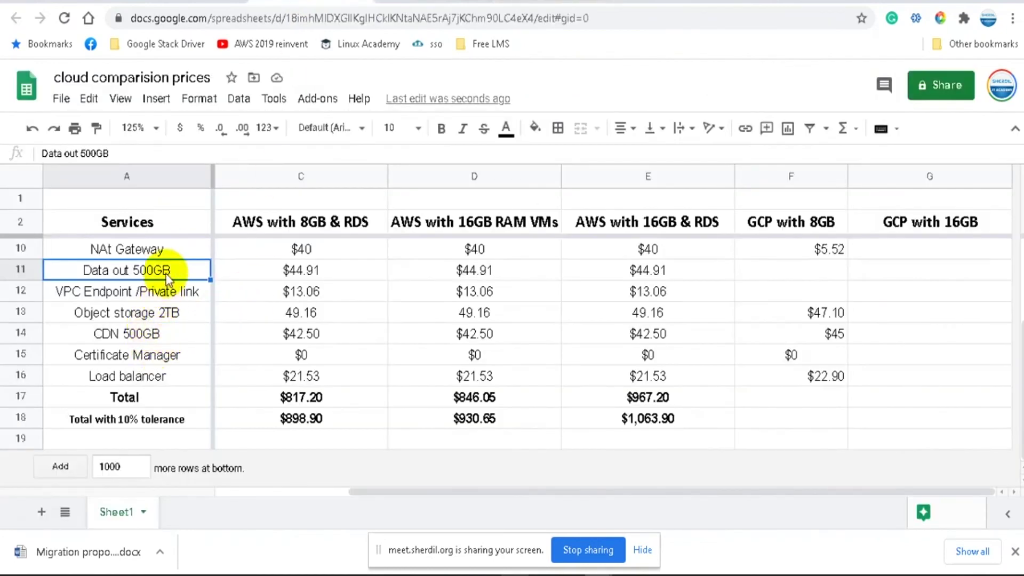
click(576, 2)
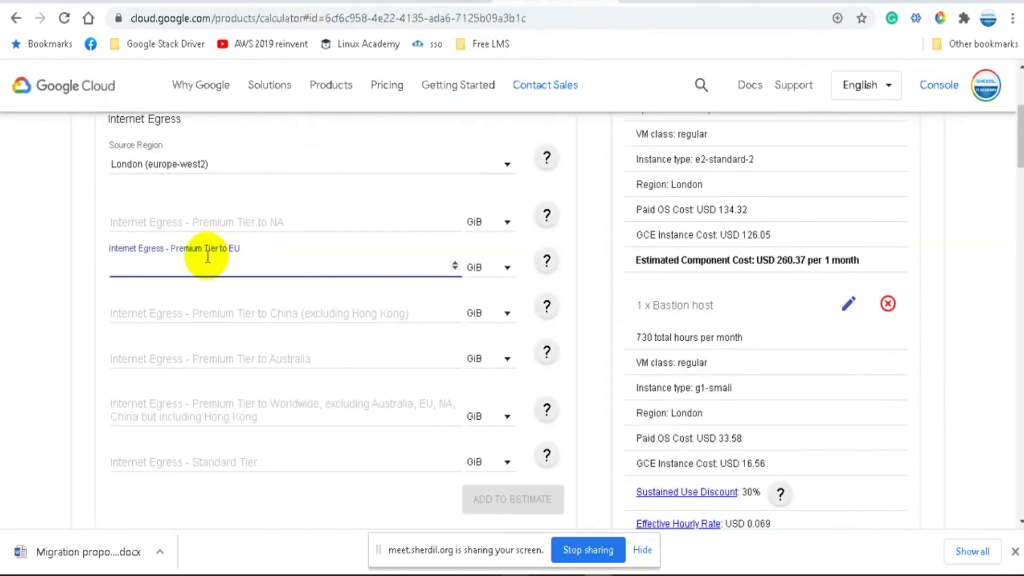
text(500)
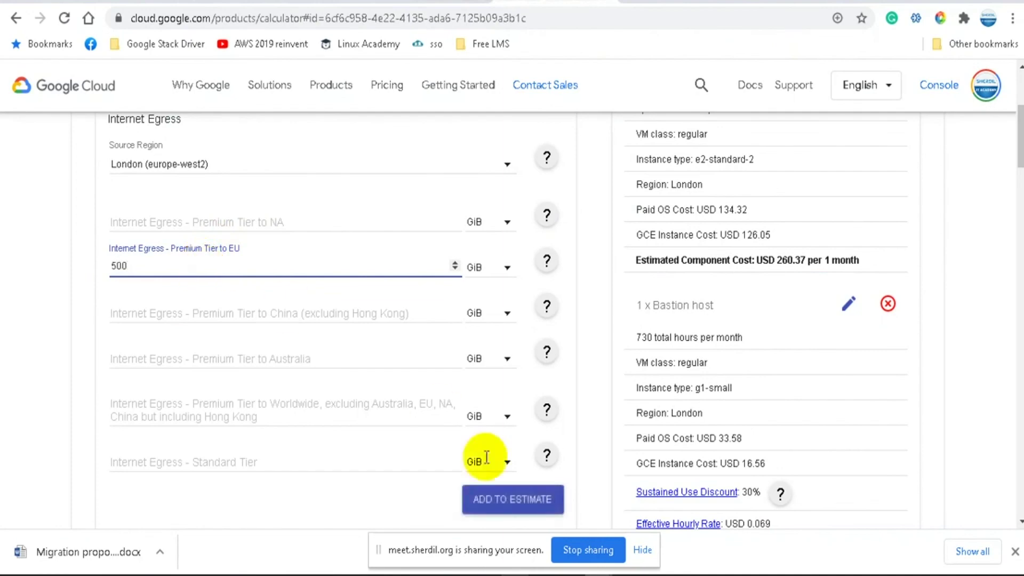
click(520, 504)
Step: Examine the cost of the London Internet Egress item in the pricing calculator's estimate
click(315, 2)
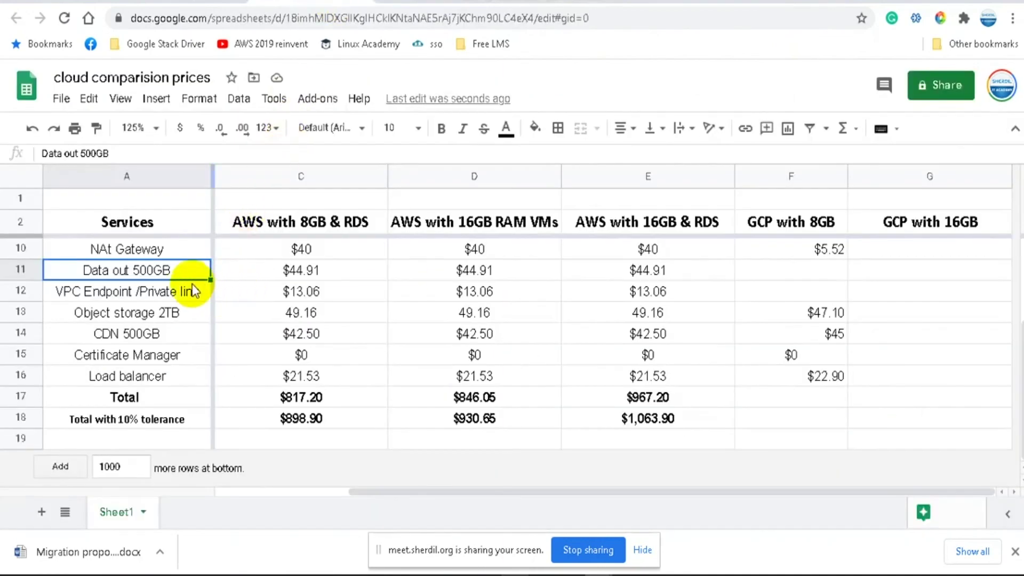
click(440, 6)
click(533, 6)
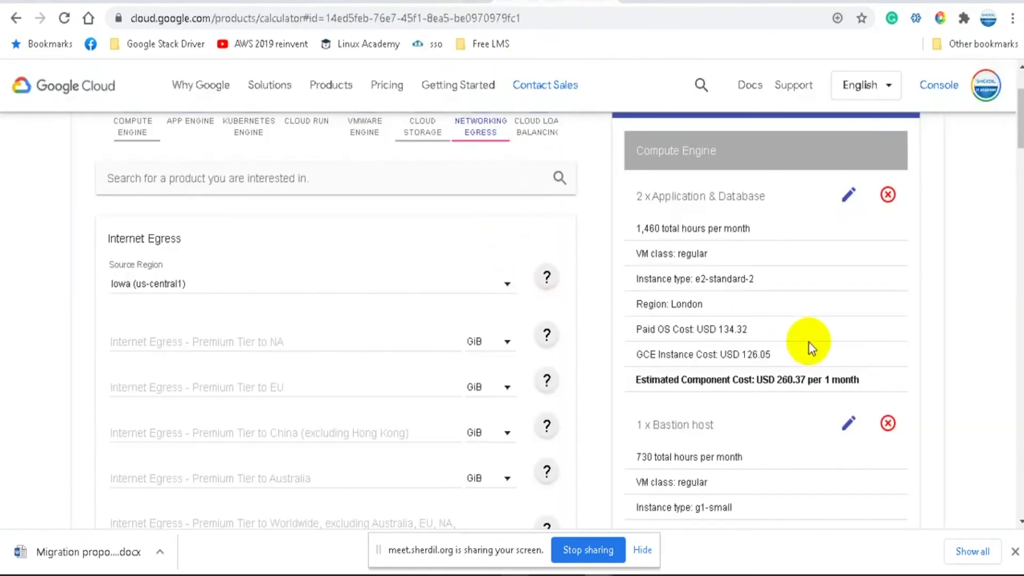
scroll(808, 341, down, 15)
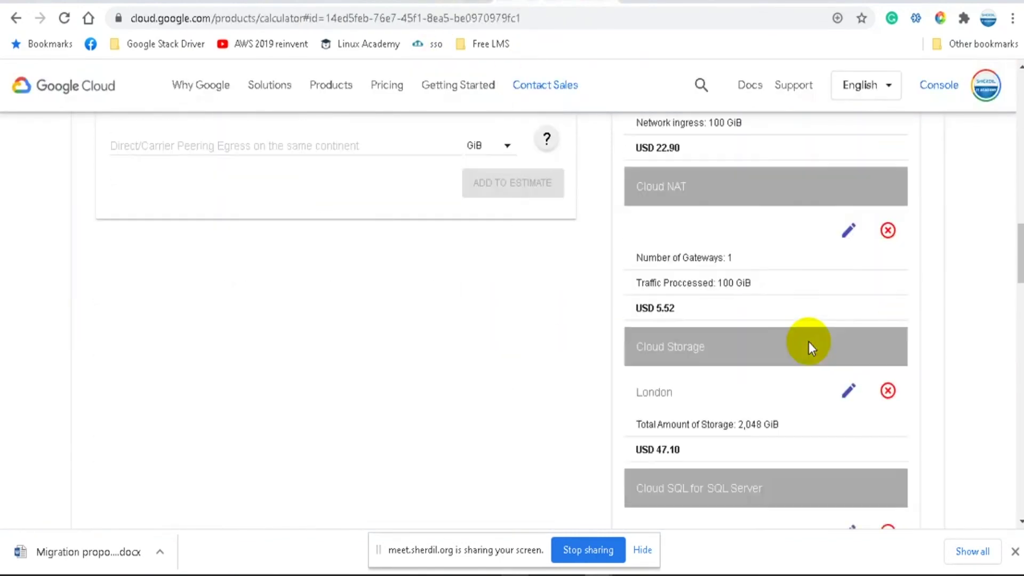
scroll(809, 341, down, 13)
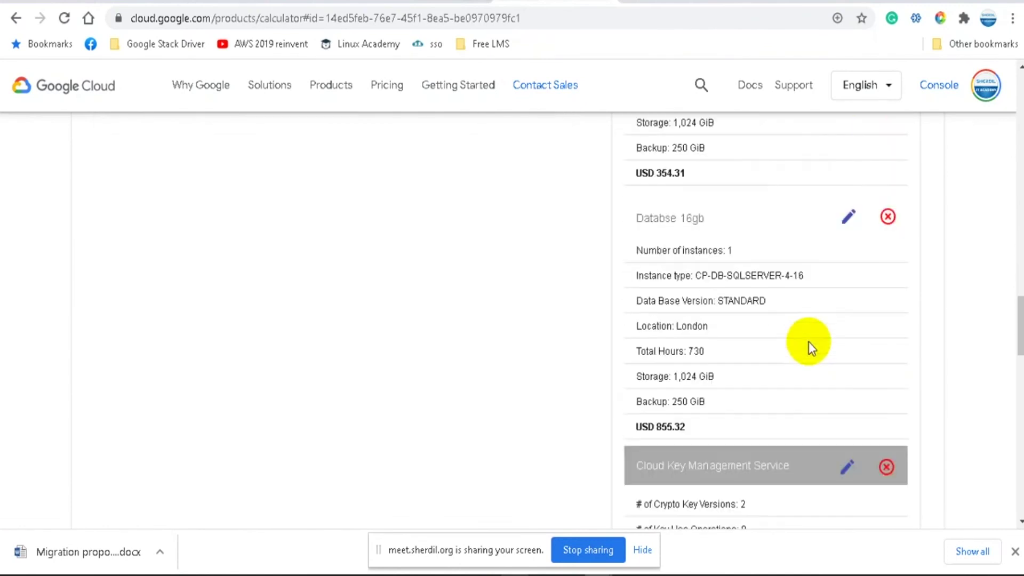
scroll(808, 342, down, 2)
scroll(808, 341, down, 2)
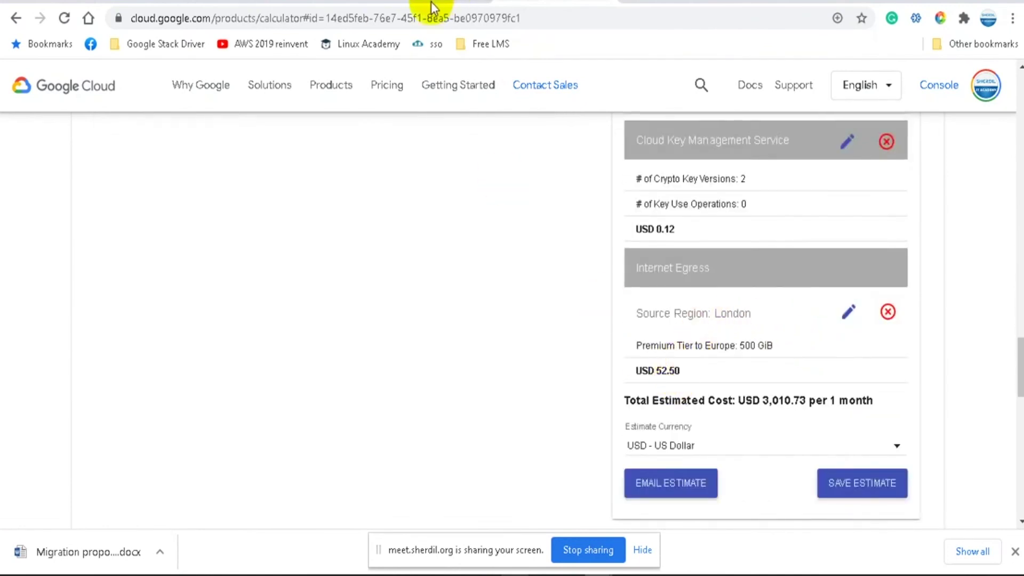
Step: Switch to the cloud comparison spreadsheet and fill the GCP with 8GB column with $52 for Data out 500GB and $0 for VPC Endpoint /Private link
click(310, 4)
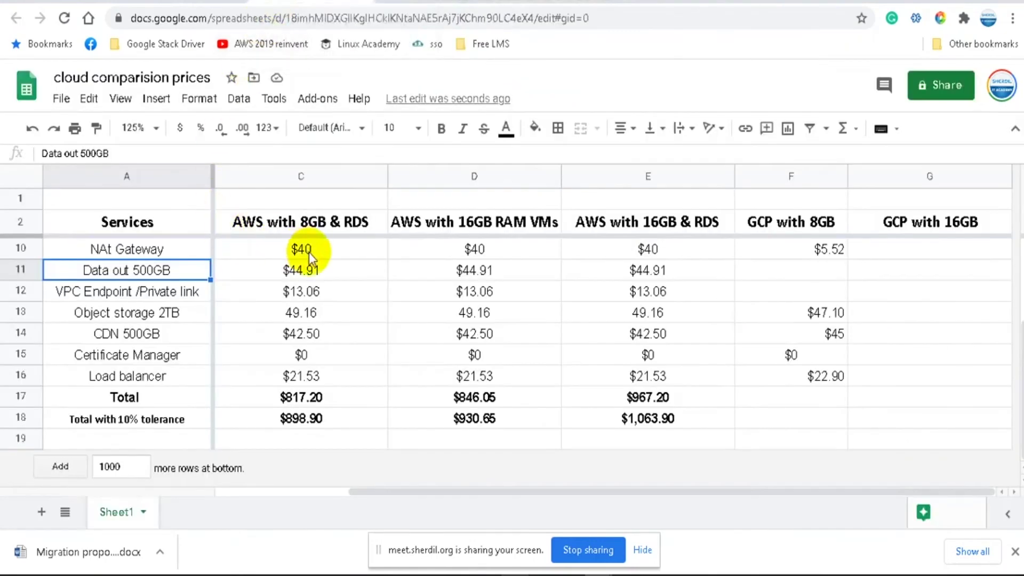
click(792, 271)
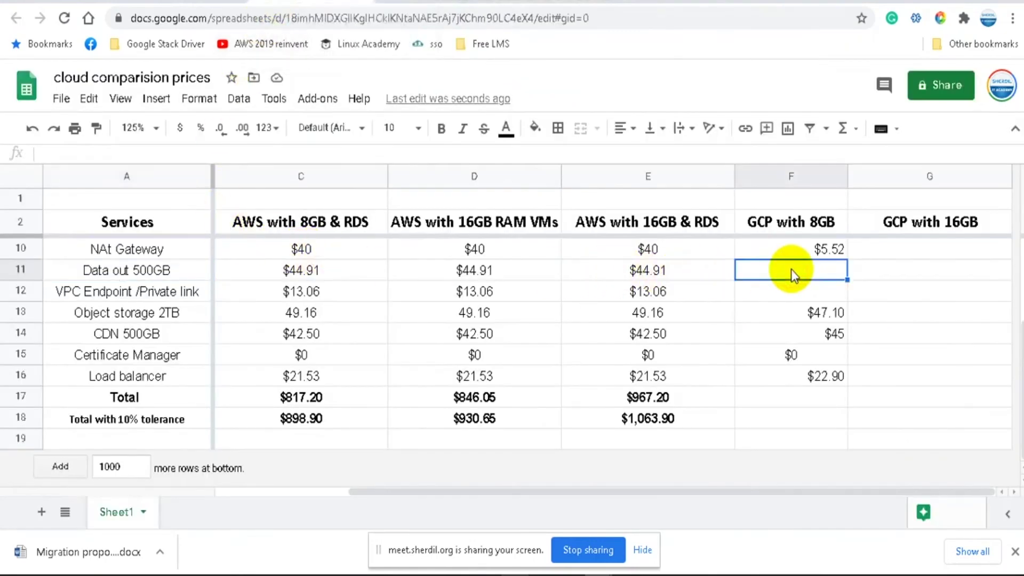
text($62)
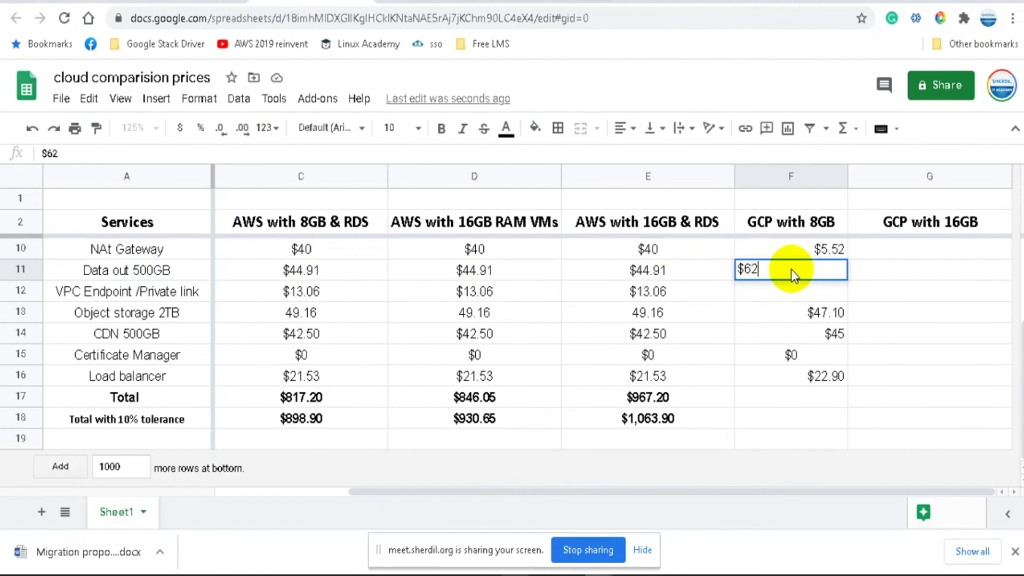
key(BackSpace)
key(BackSpace)
text(52)
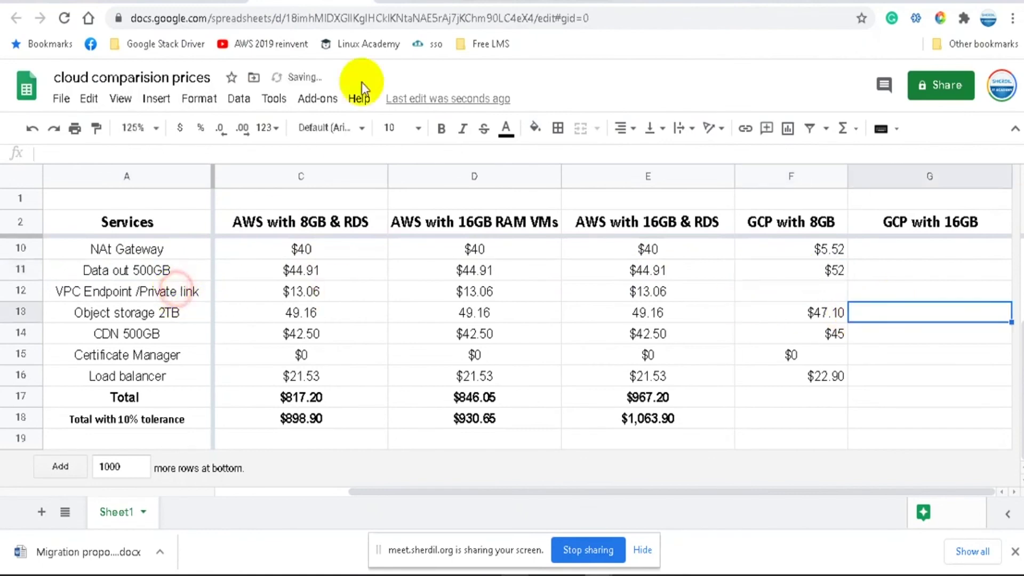
click(178, 290)
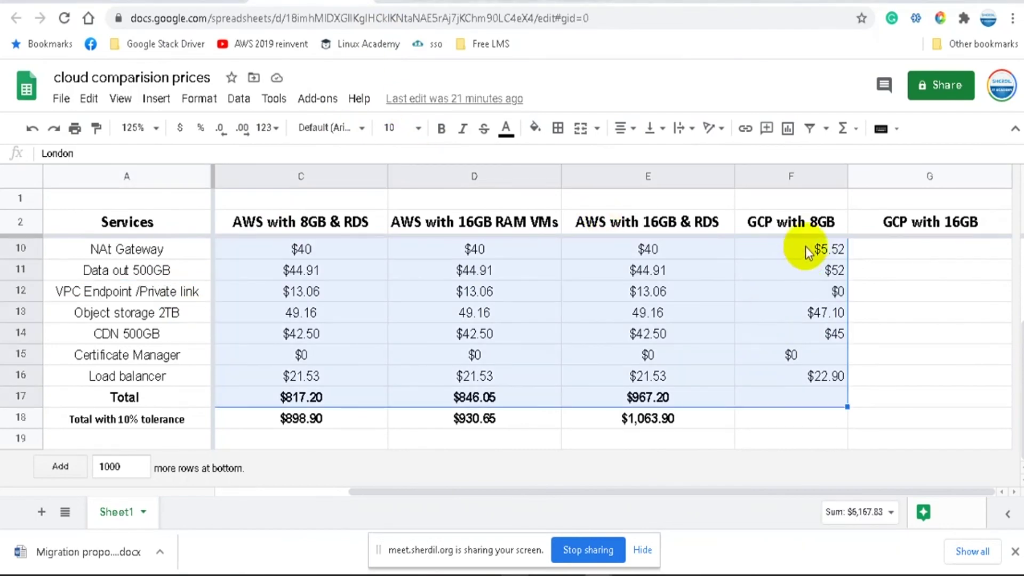
Step: Review the GCP with 8GB costs from Application VM down to Load balancer for services without a price
drag(808, 321, 817, 373)
scroll(814, 386, up, 3)
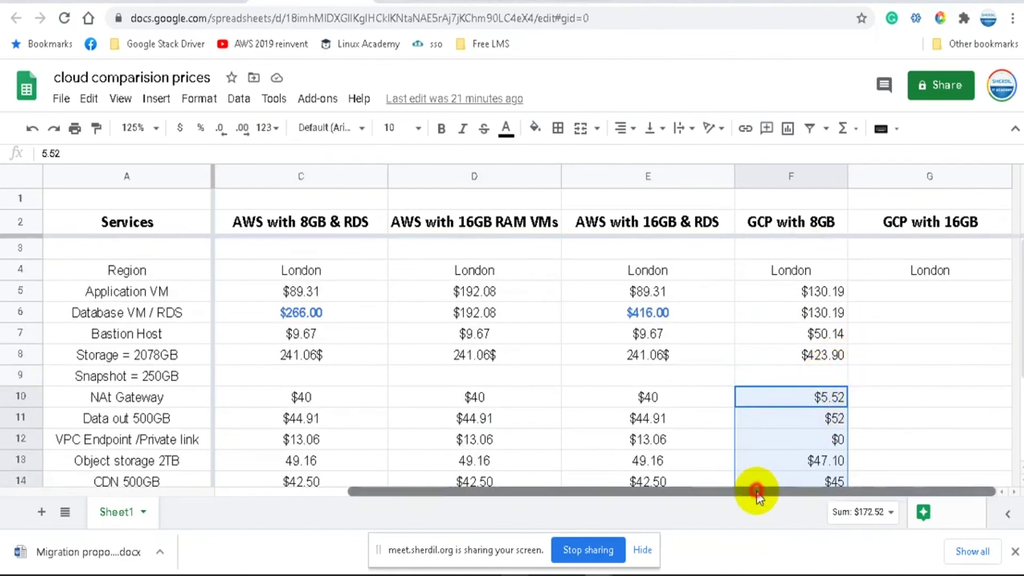
scroll(803, 362, down, 1)
scroll(805, 362, down, 1)
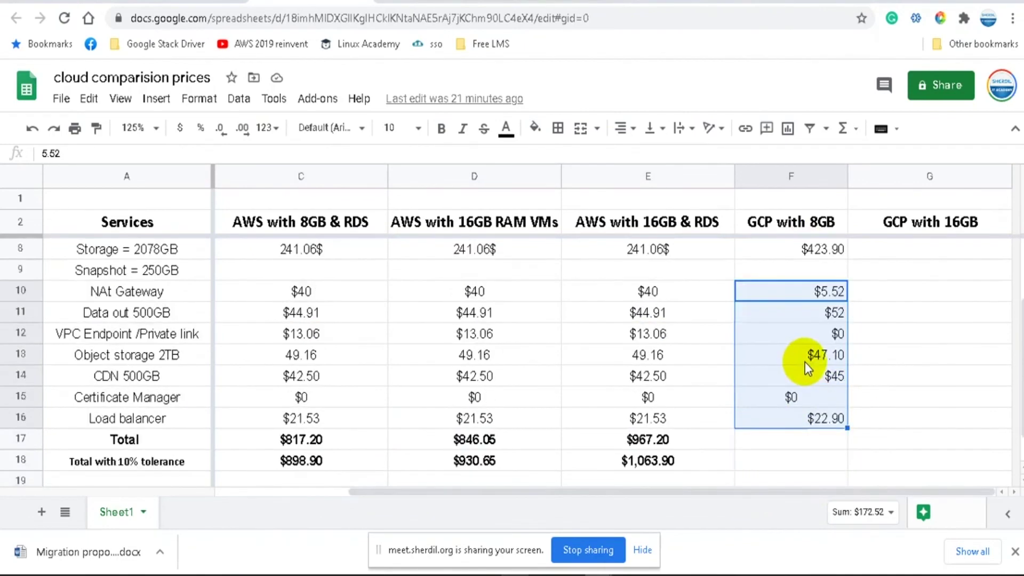
scroll(808, 363, up, 2)
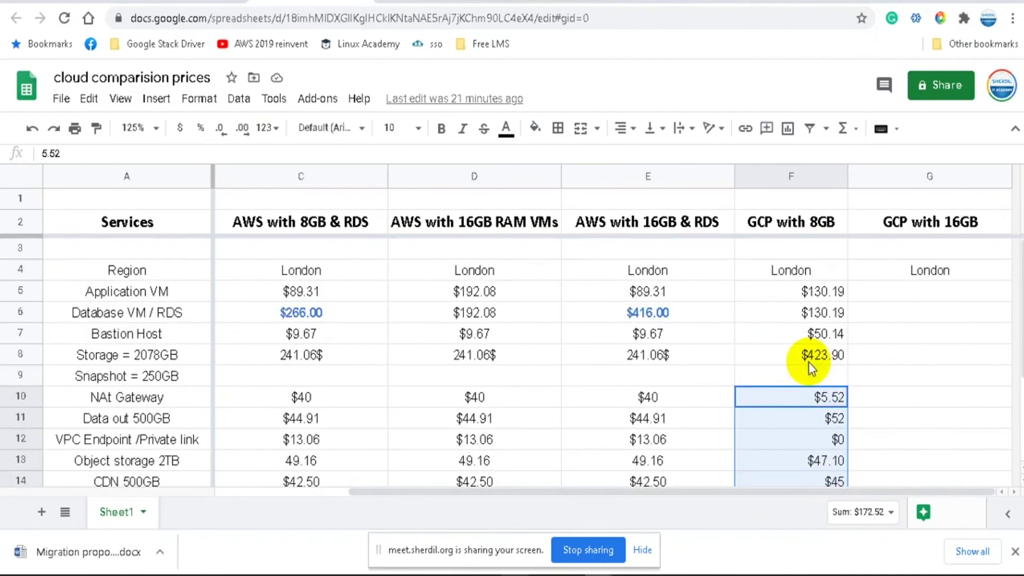
click(792, 222)
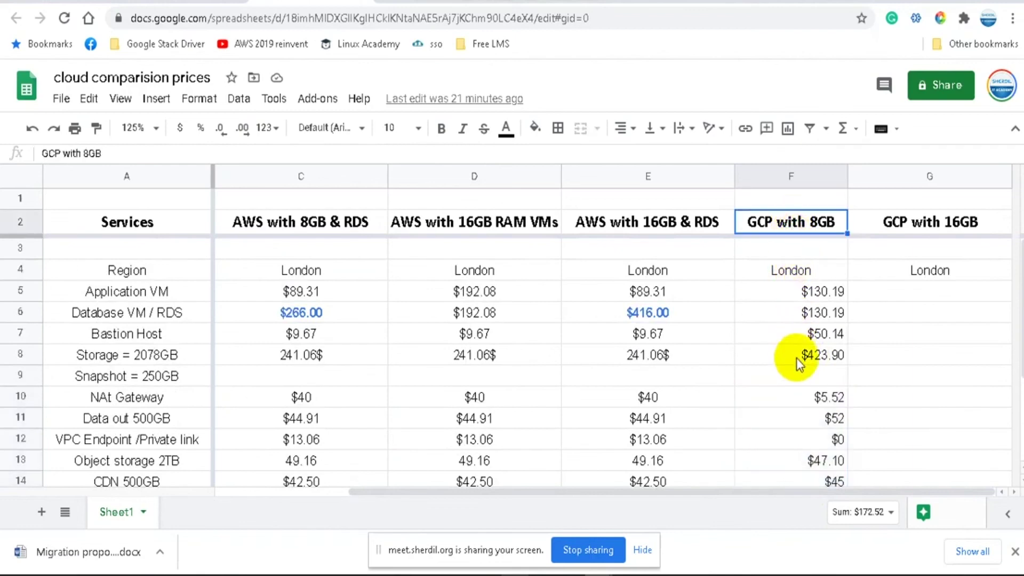
click(805, 316)
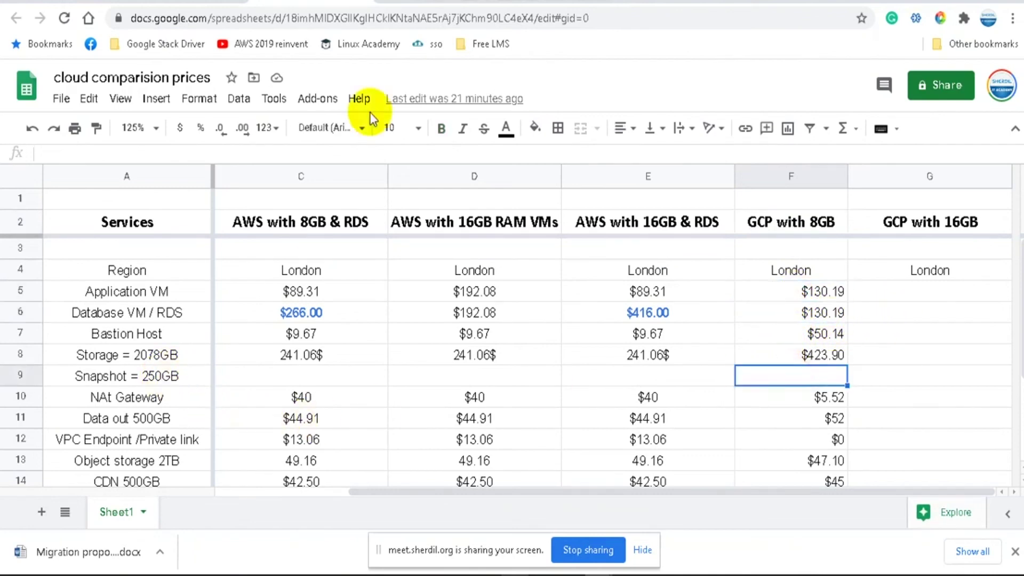
Step: Switch to the Google Cloud Pricing Calculator and add 250 GiB of Persistent Disk snapshot storage in Iowa (us-central1) to the estimate
click(530, 2)
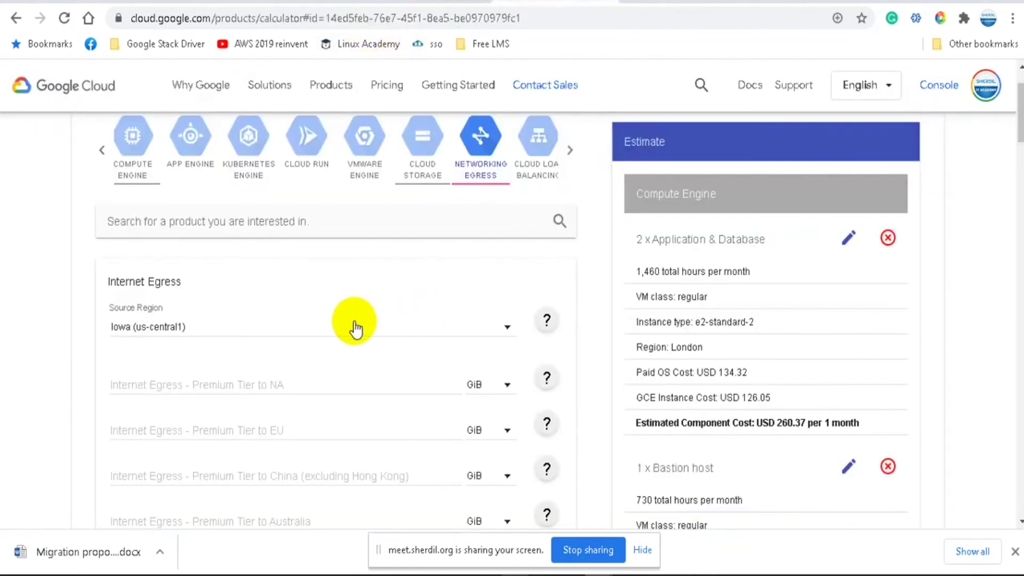
scroll(354, 323, down, 1)
scroll(354, 321, up, 2)
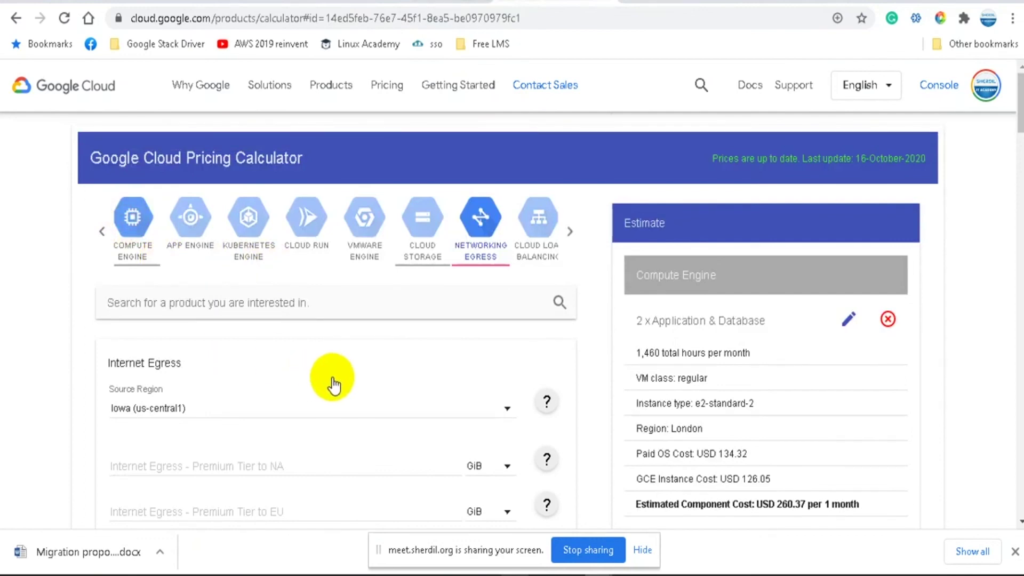
scroll(280, 367, down, 4)
scroll(281, 367, down, 5)
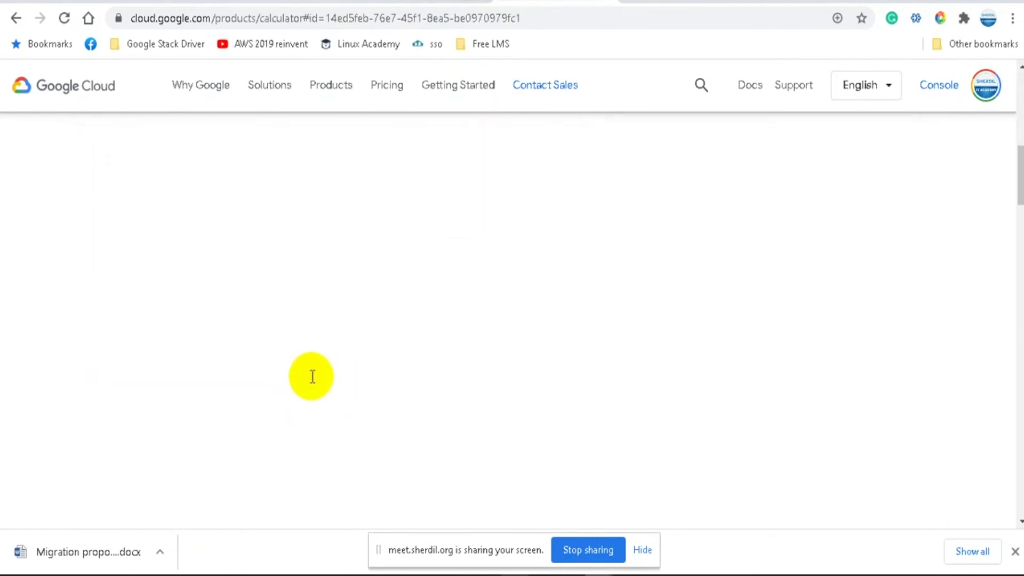
scroll(310, 353, down, 10)
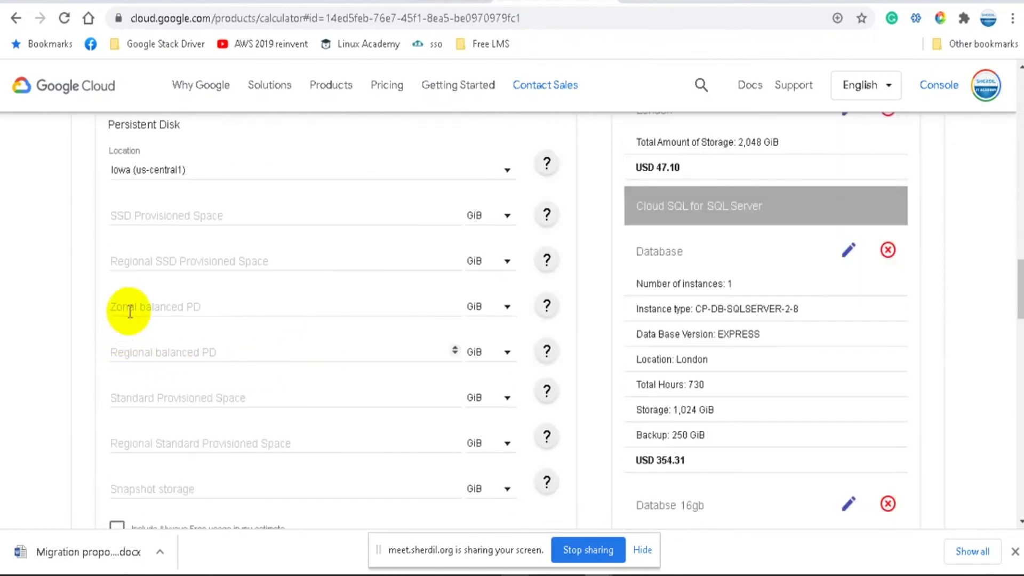
click(172, 488)
text(250)
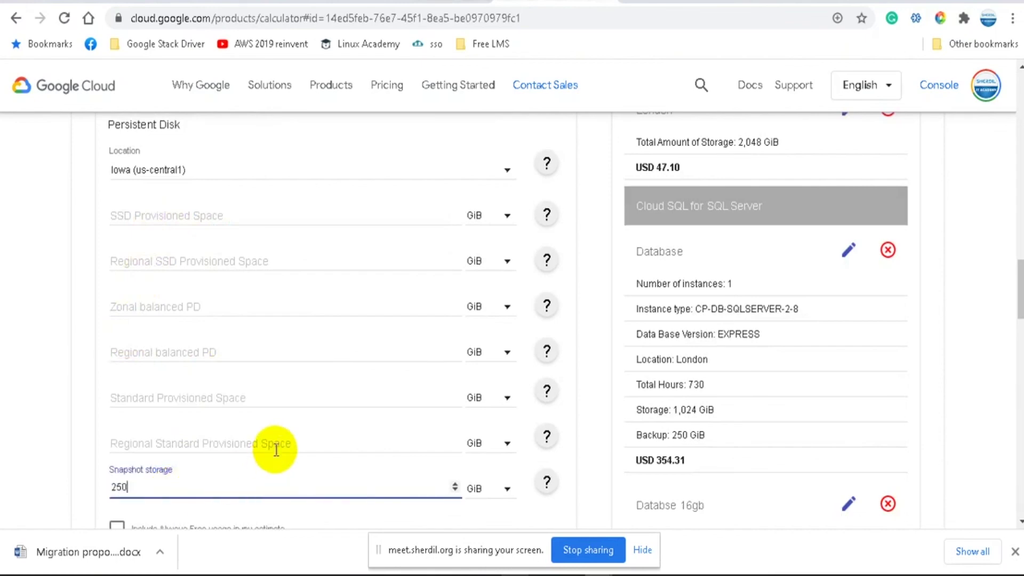
scroll(374, 475, down, 2)
key(Return)
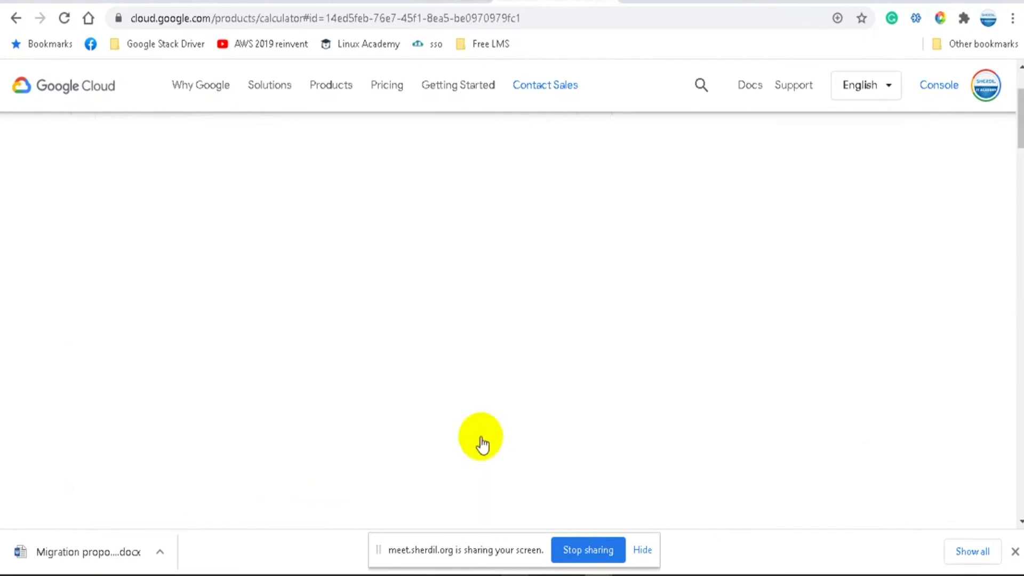
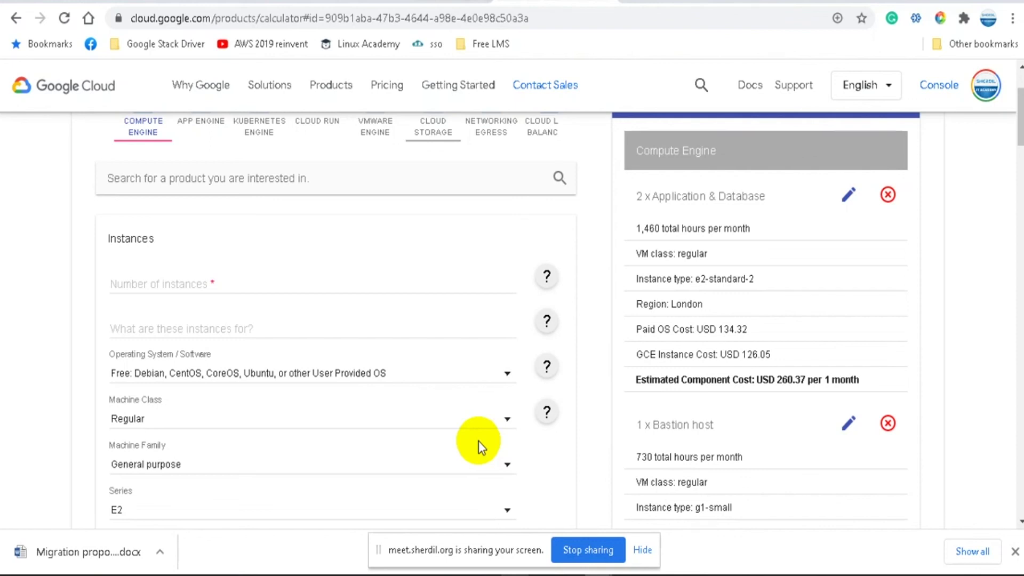
Step: Examine the estimate for the monthly cost of the Persistent Disk snapshot storage item
scroll(479, 441, up, 2)
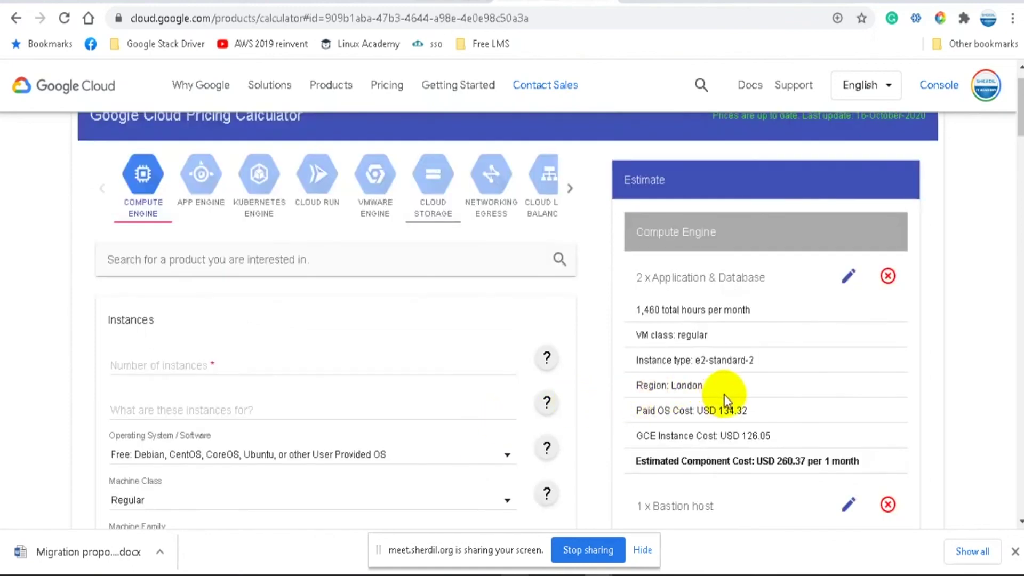
scroll(774, 349, down, 10)
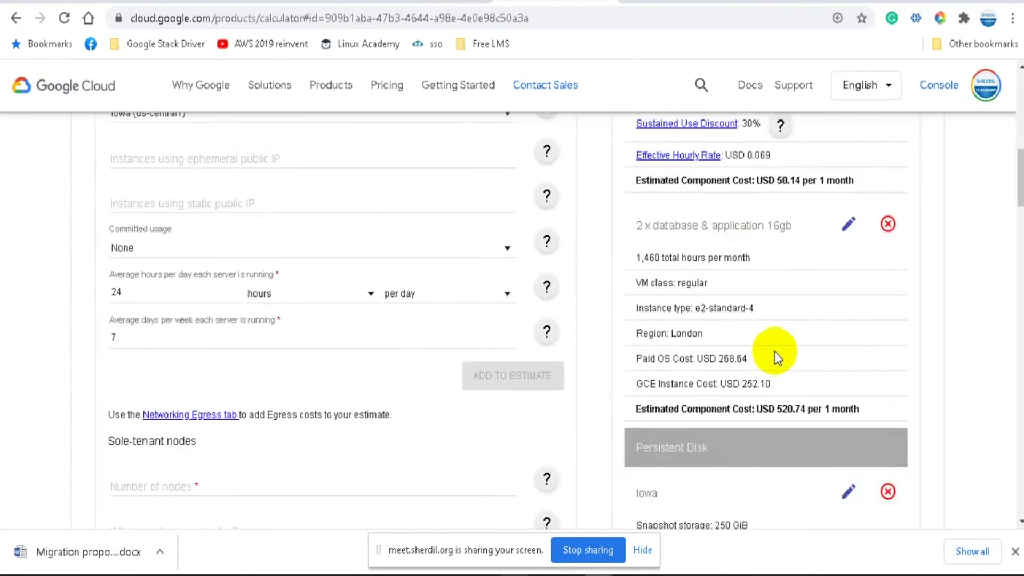
scroll(776, 353, down, 5)
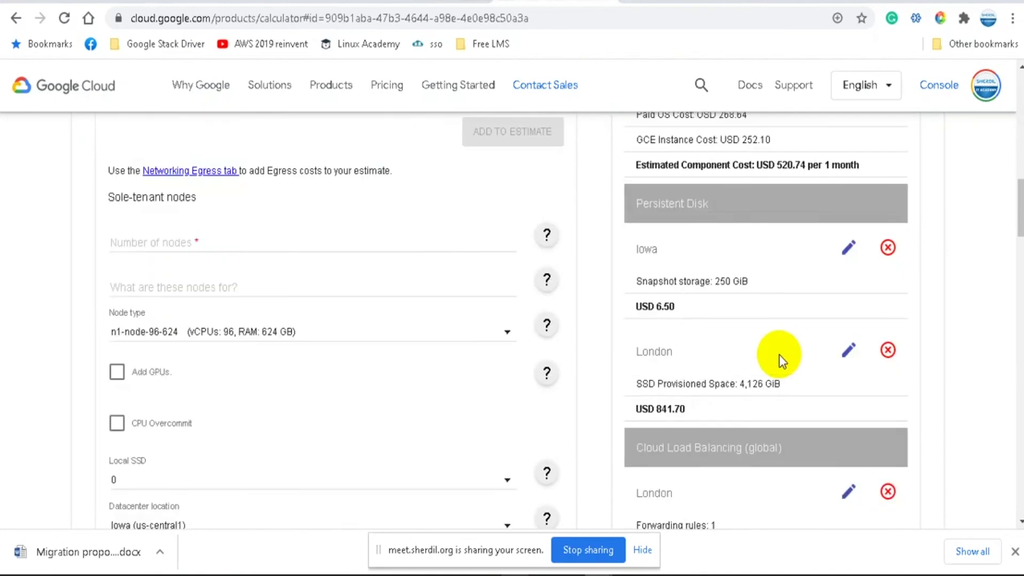
scroll(779, 354, down, 10)
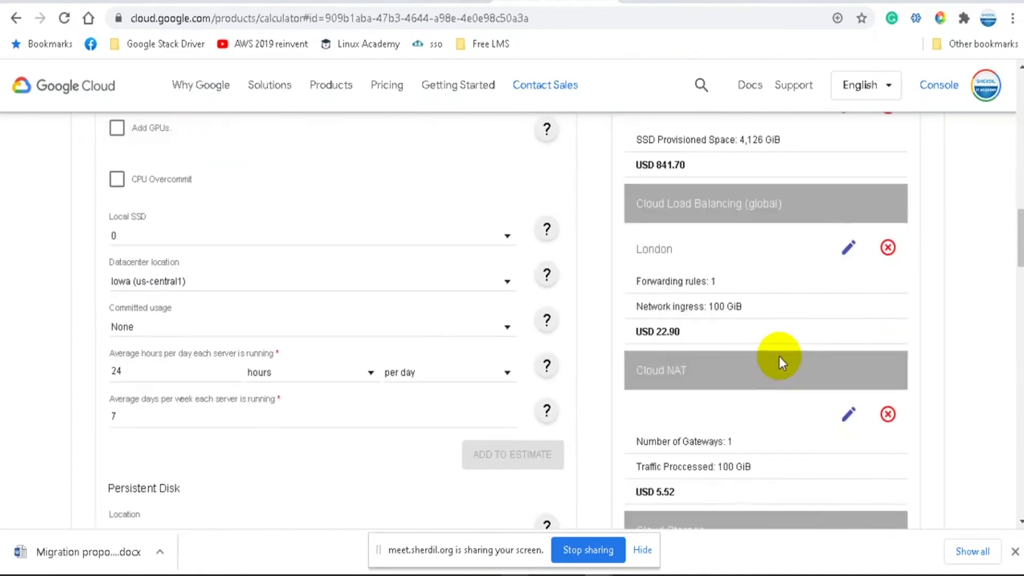
scroll(780, 359, down, 3)
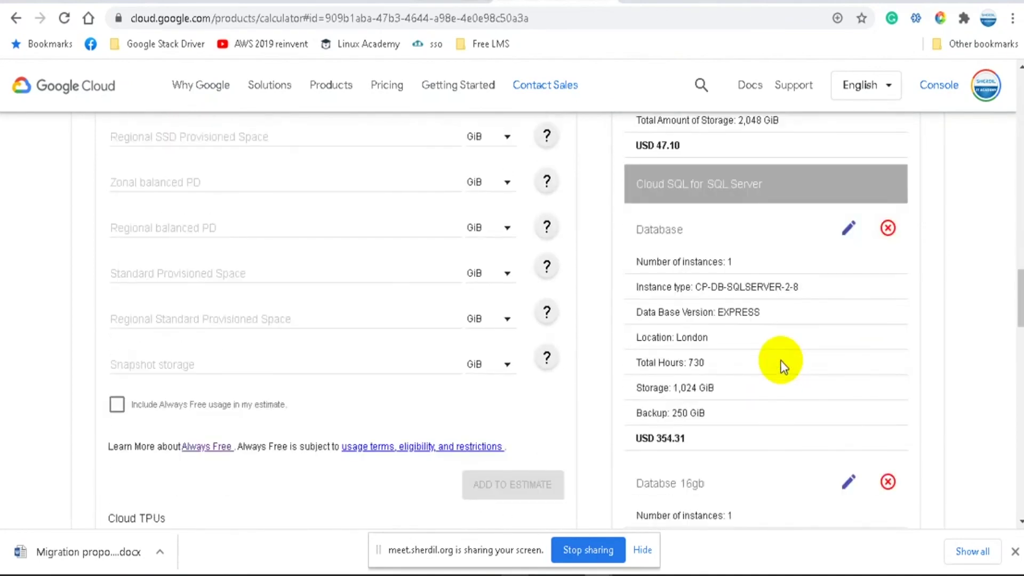
scroll(782, 366, down, 12)
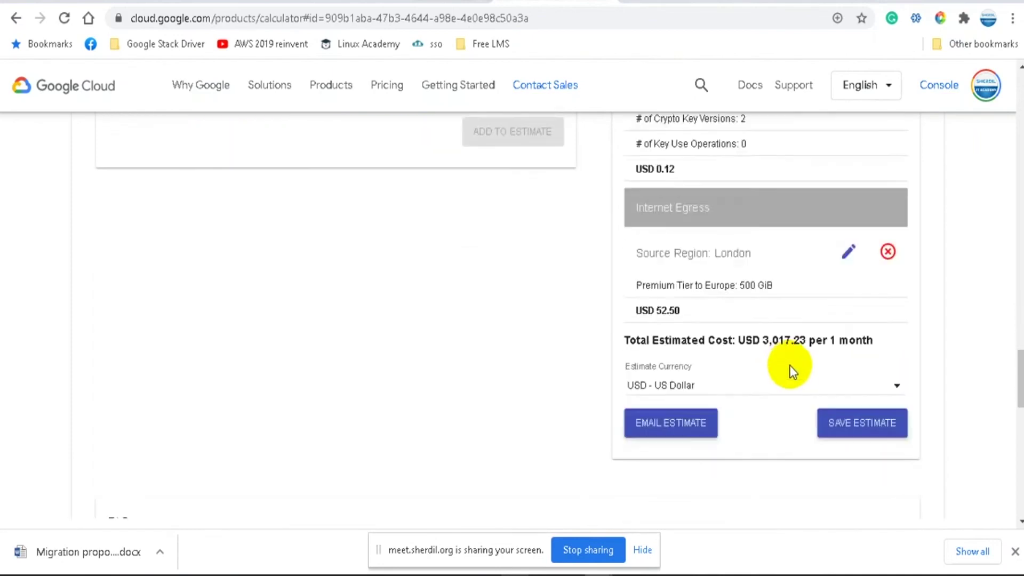
scroll(789, 365, down, 2)
scroll(790, 365, up, 9)
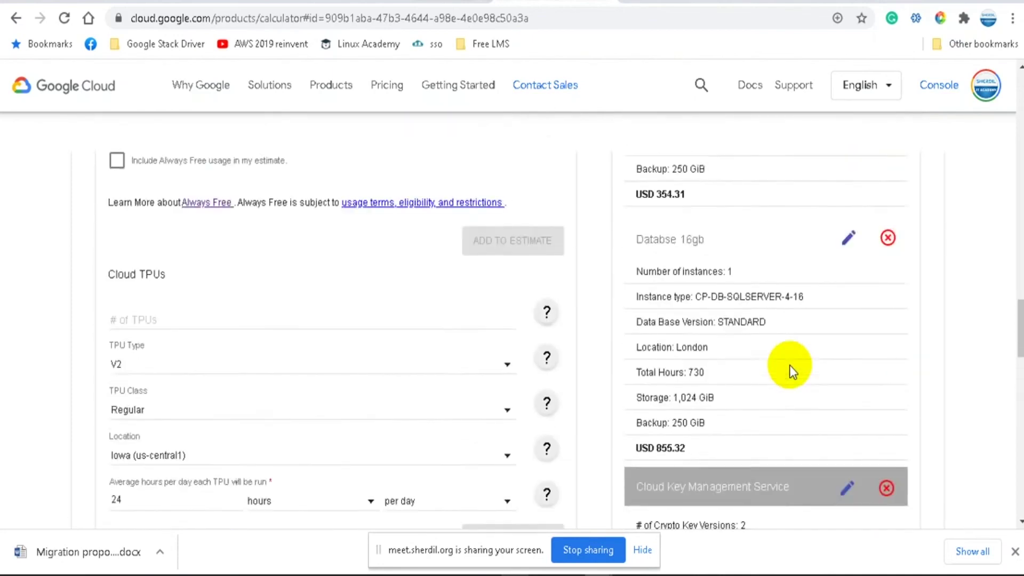
scroll(789, 365, up, 3)
scroll(789, 365, down, 3)
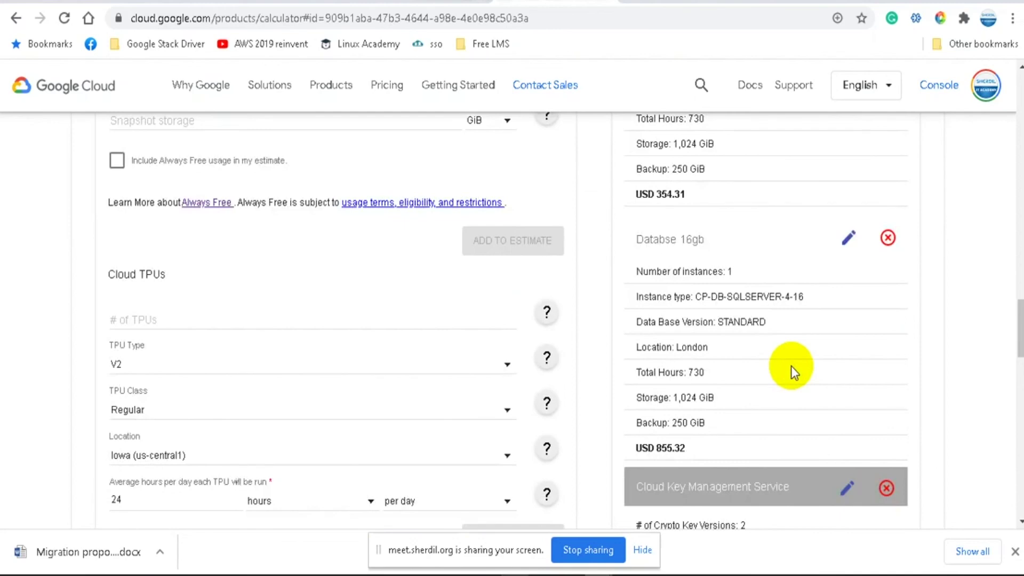
scroll(792, 366, up, 10)
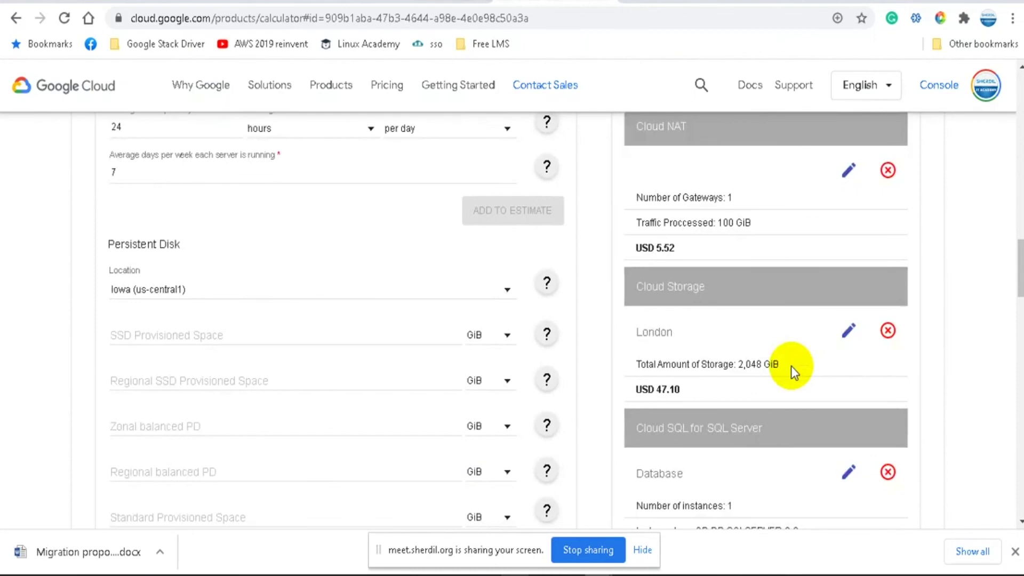
scroll(791, 366, up, 6)
scroll(759, 362, up, 3)
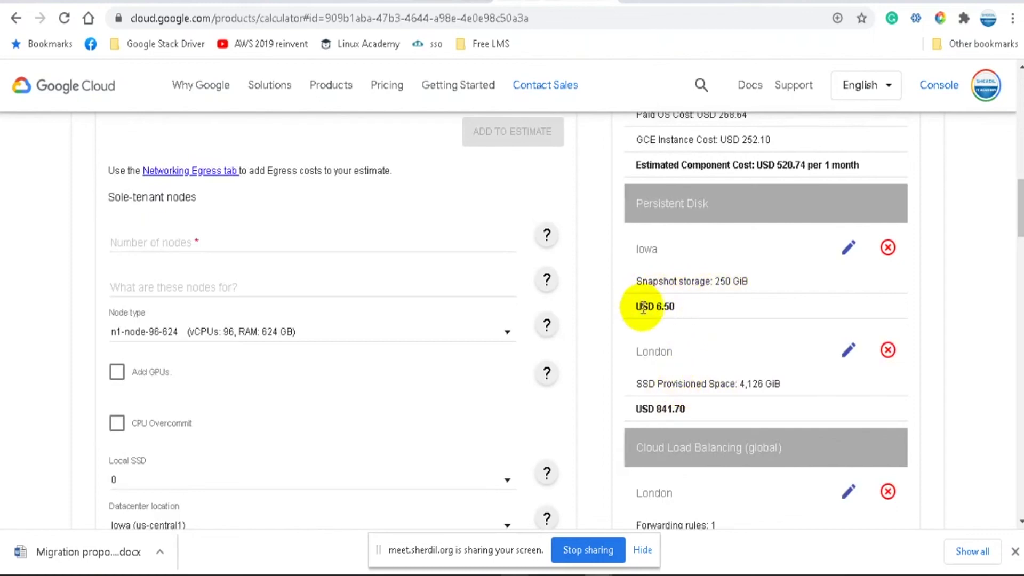
Step: Switch back to the cloud comparison spreadsheet and enter 6.5$ as the GCP with 8GB cost of the 250GB snapshot
click(644, 1)
click(433, 2)
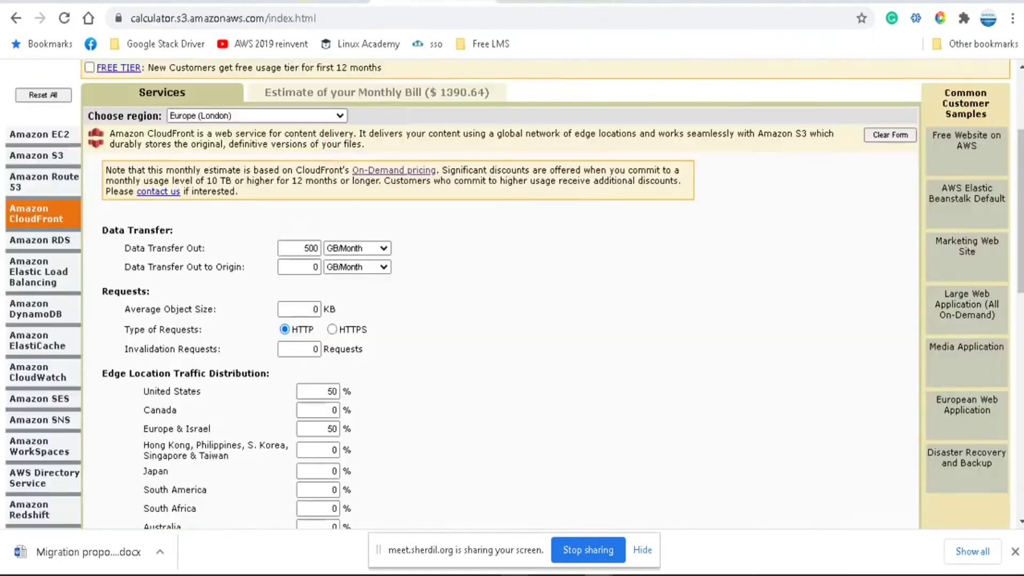
click(299, 2)
click(154, 379)
click(305, 375)
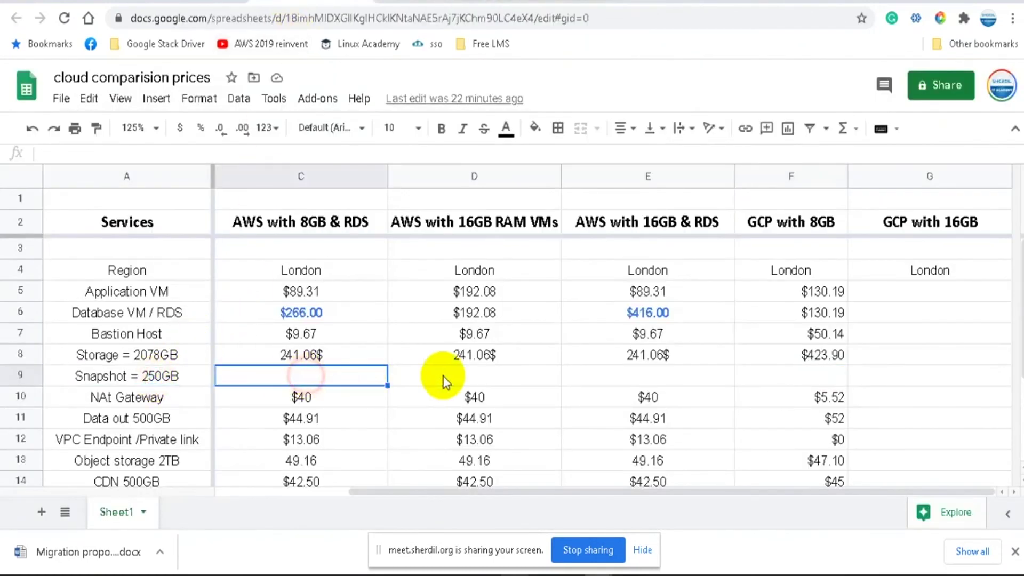
click(444, 376)
click(801, 373)
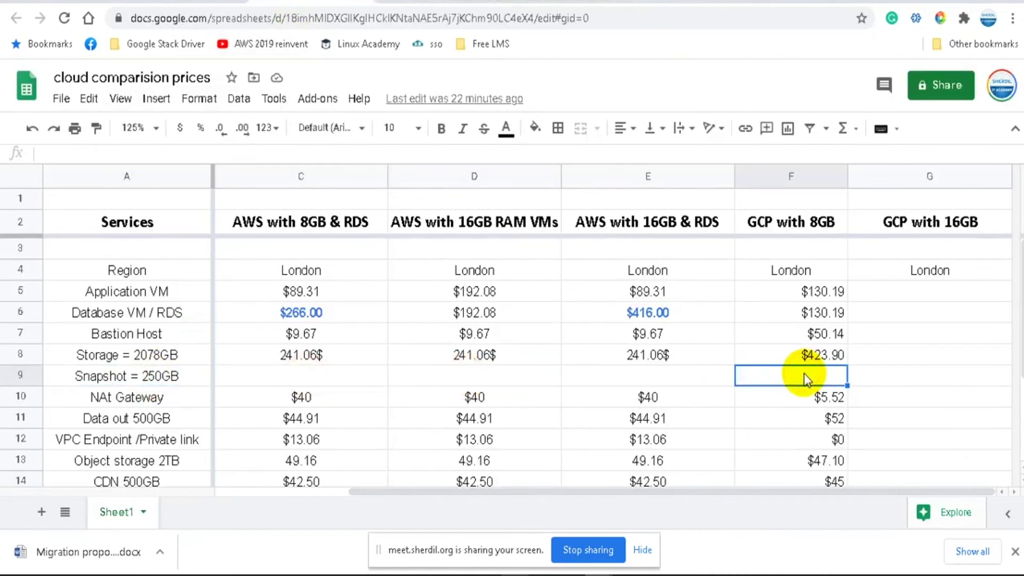
text(6.5$)
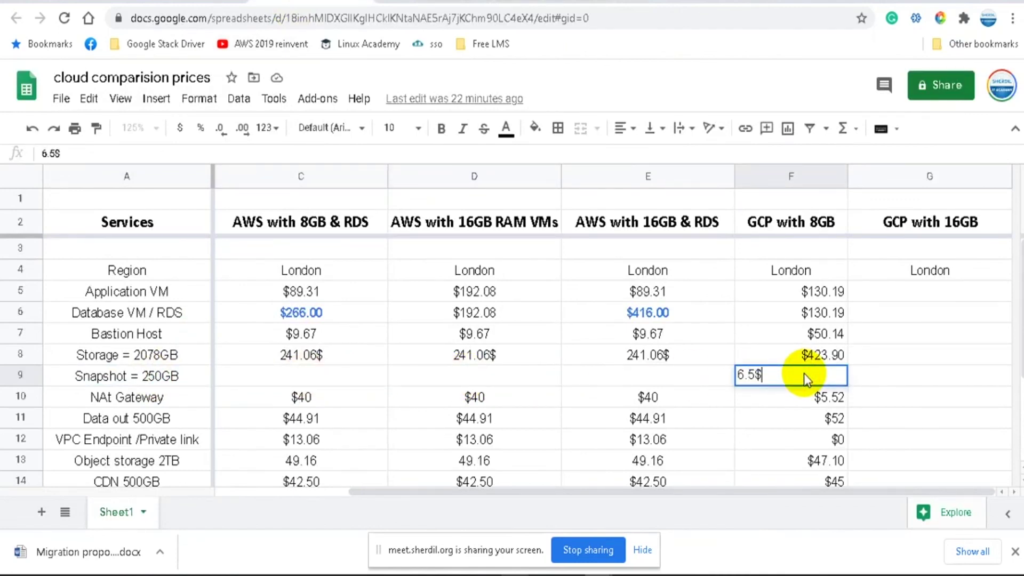
click(668, 380)
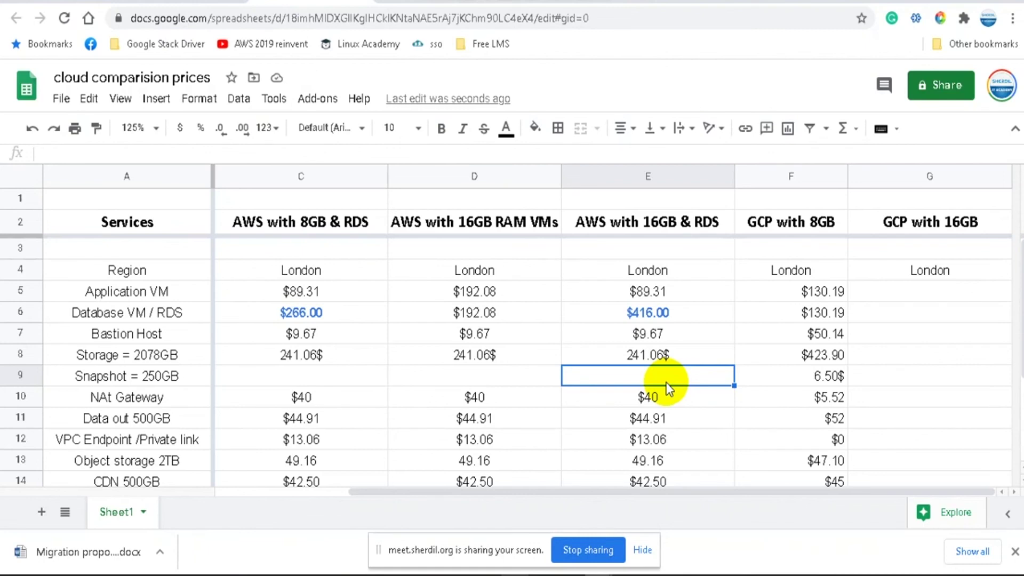
Step: Enter $10 as the 250GB snapshot cost for AWS with 8GB & RDS and copy that cell
click(331, 377)
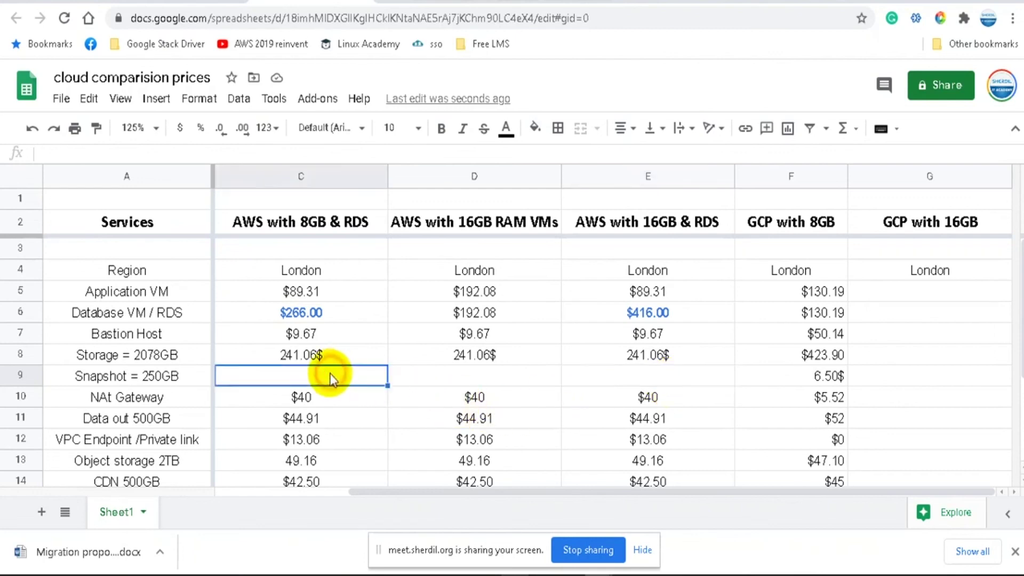
text($10)
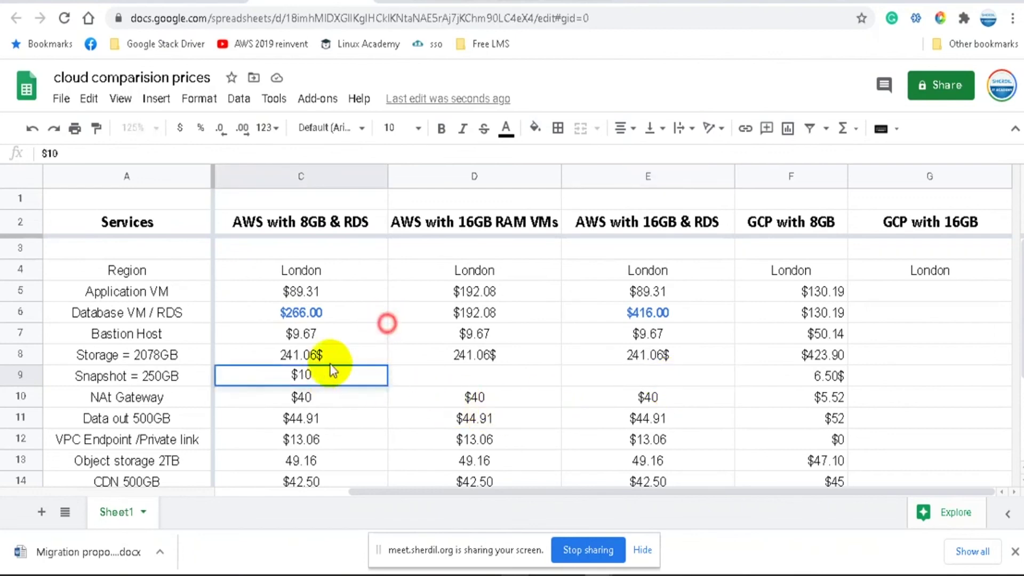
key(Up)
key(Up)
key(Up)
click(308, 373)
key(ctrl+c)
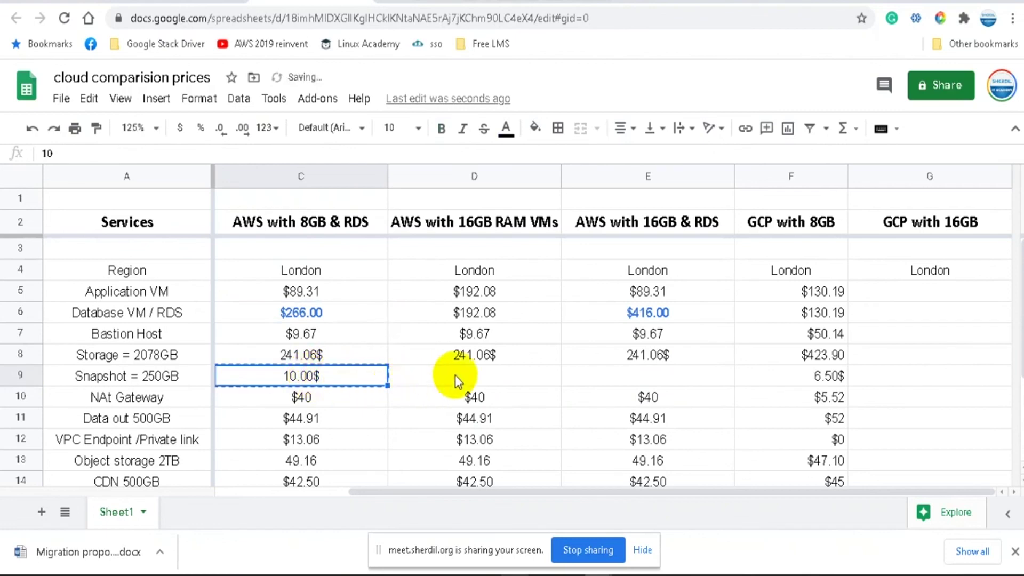
Step: Paste the copied $10 snapshot cost into the AWS with 16GB RAM VMs and AWS with 16GB & RDS columns
click(472, 375)
key(ctrl+v)
click(615, 382)
key(ctrl+v)
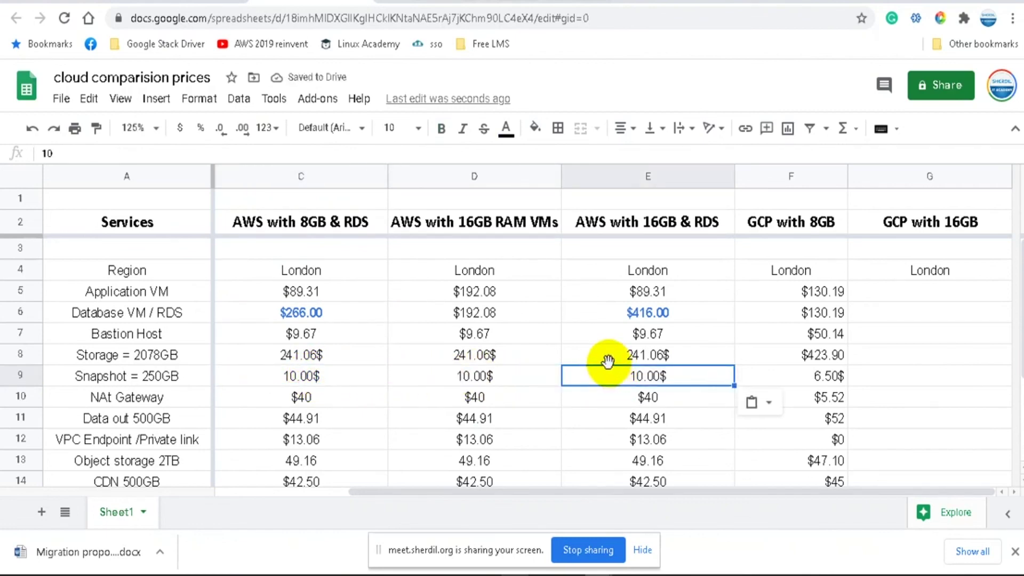
click(508, 403)
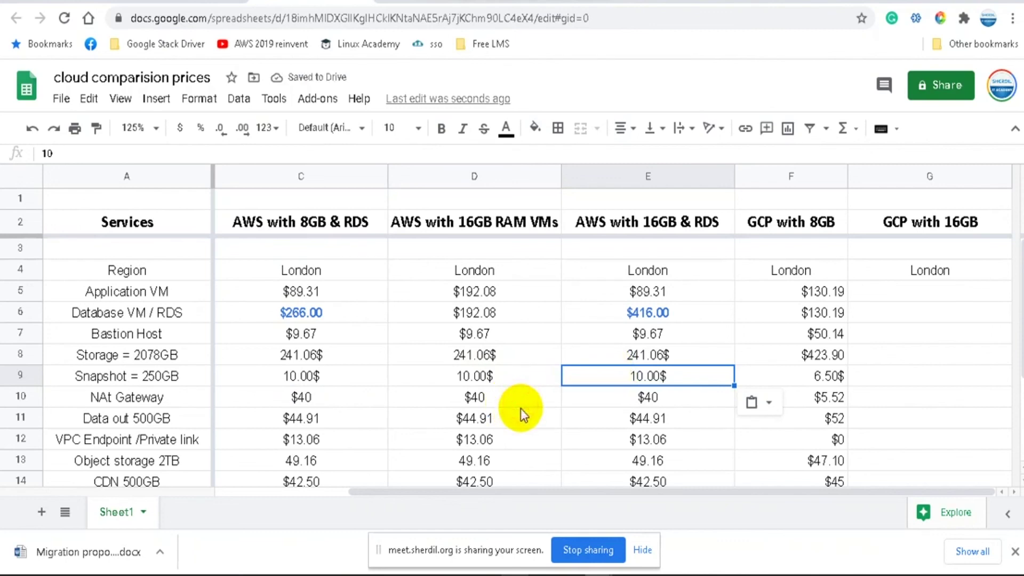
Step: Try to put the dollar sign in front of the 6.5 snapshot cost for GCP with 8GB
click(784, 376)
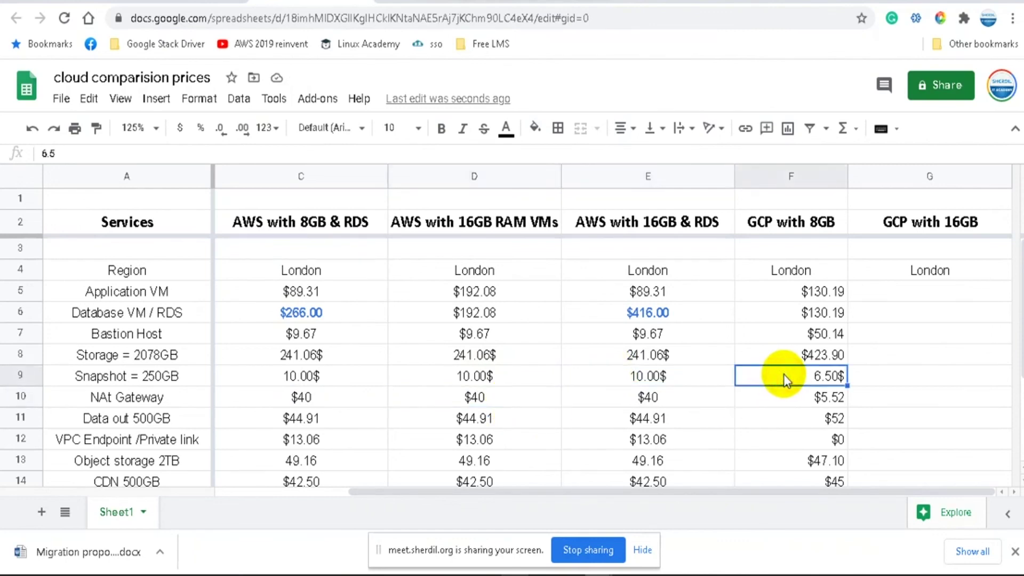
double_click(801, 375)
text($)
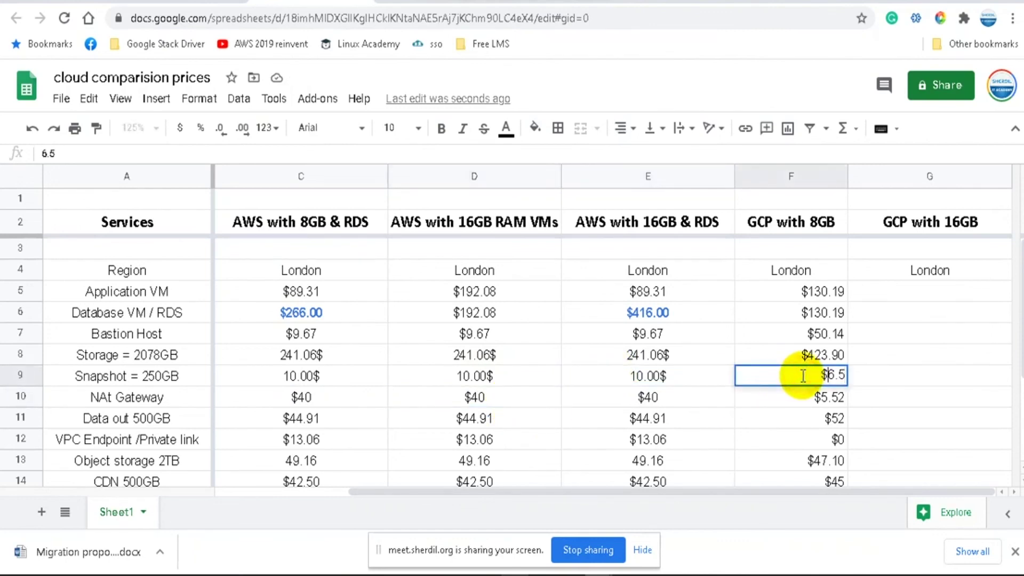
click(783, 413)
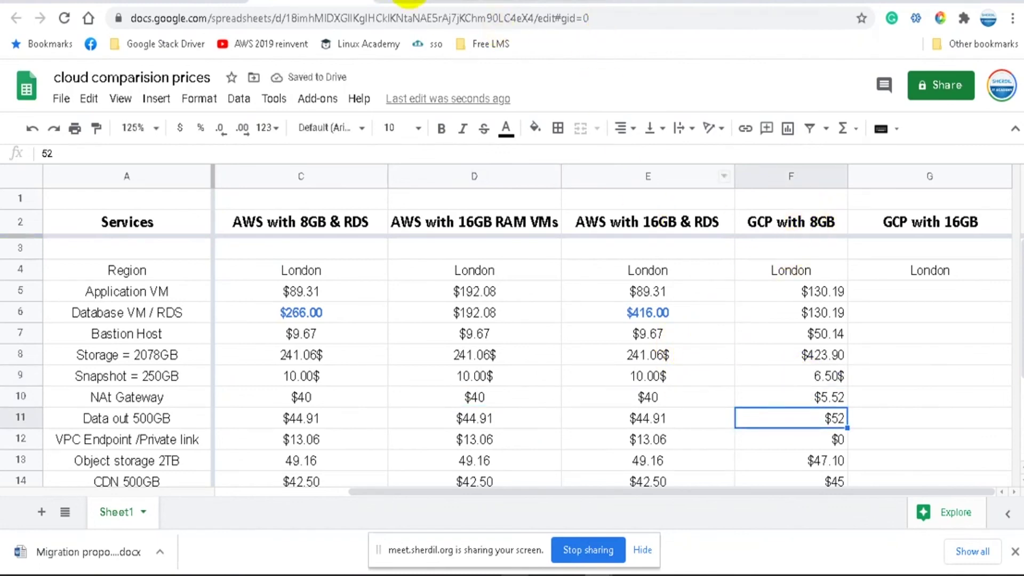
Step: Switch to the Google Cloud Pricing Calculator and examine the monthly costs of the Compute Engine items in the estimate
click(531, 3)
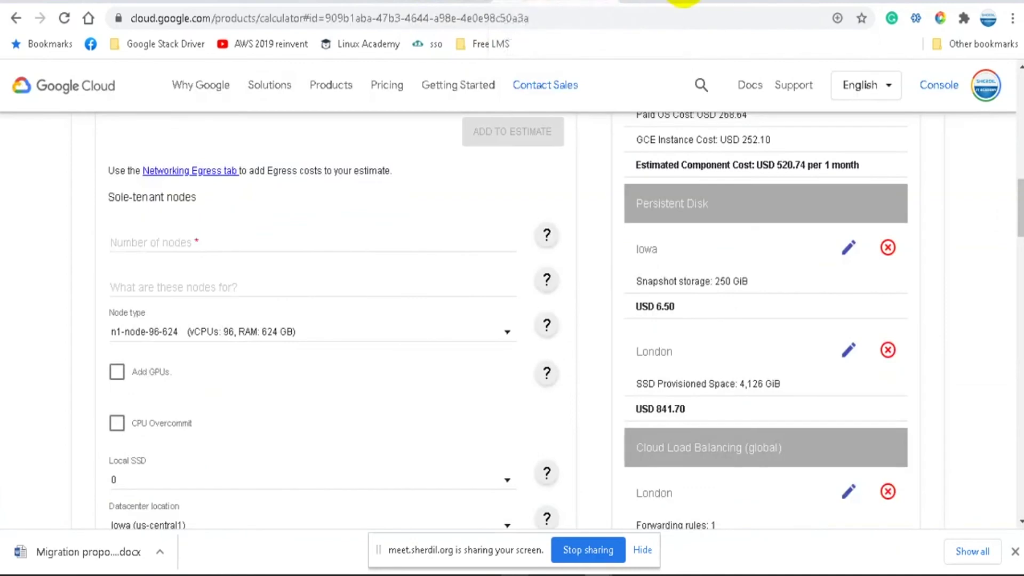
scroll(480, 283, up, 15)
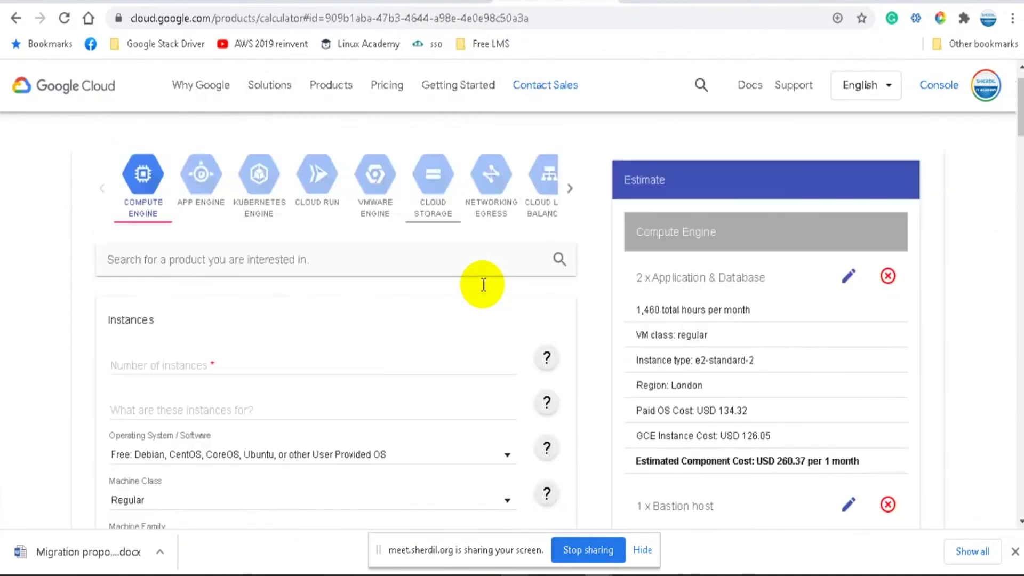
scroll(716, 334, down, 6)
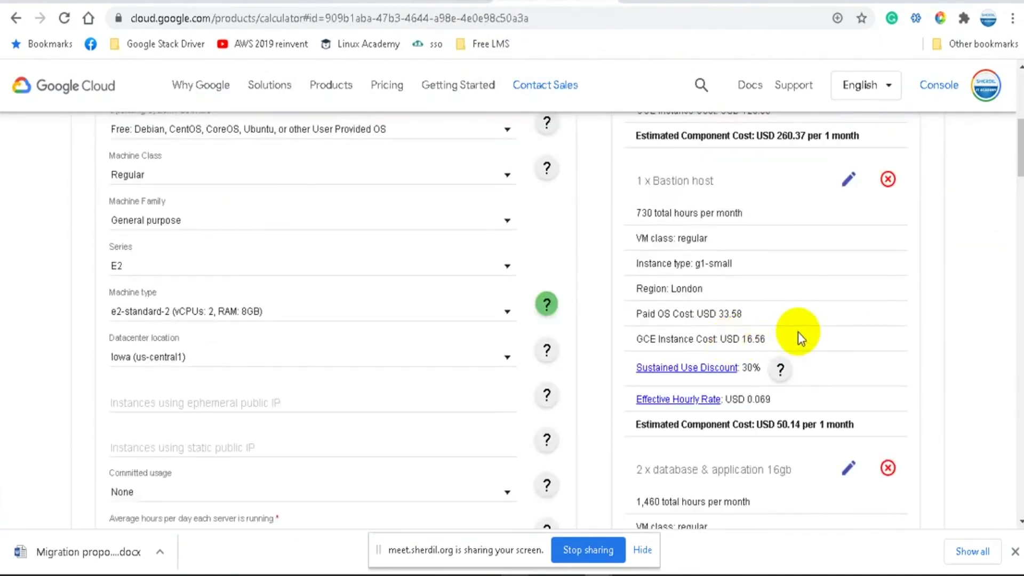
scroll(798, 332, down, 3)
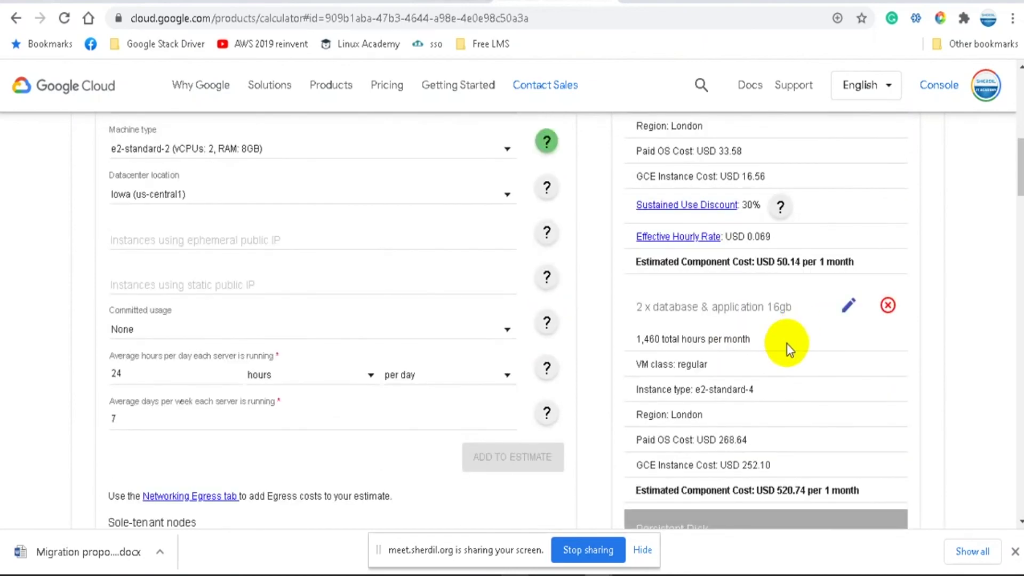
scroll(786, 348, up, 3)
scroll(786, 344, down, 6)
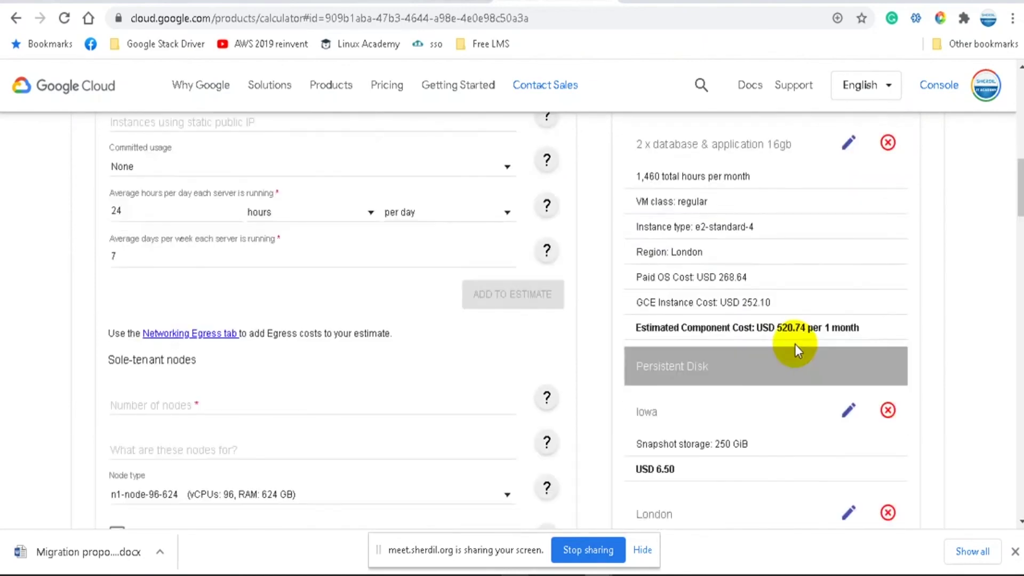
scroll(798, 344, up, 2)
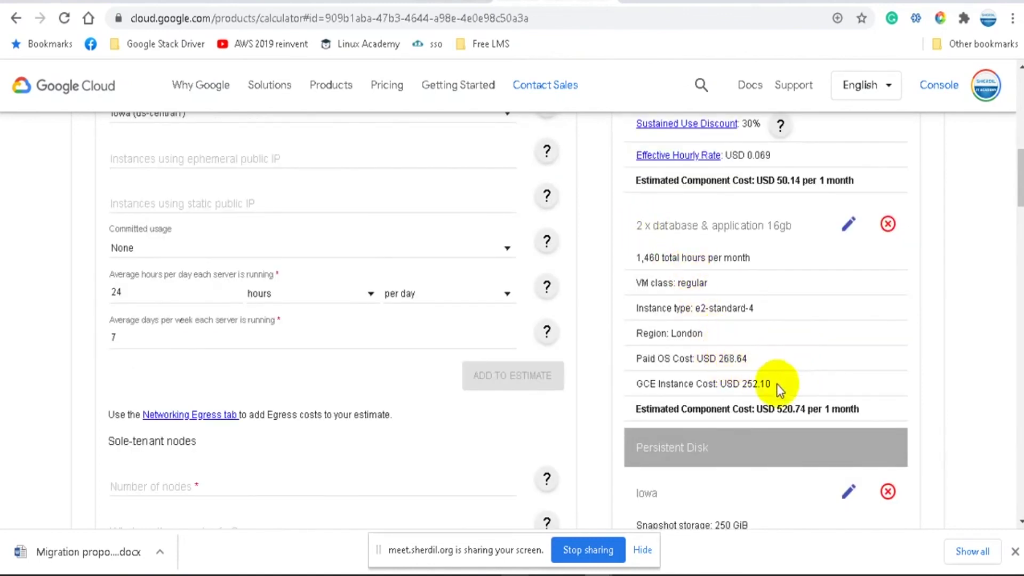
click(653, 3)
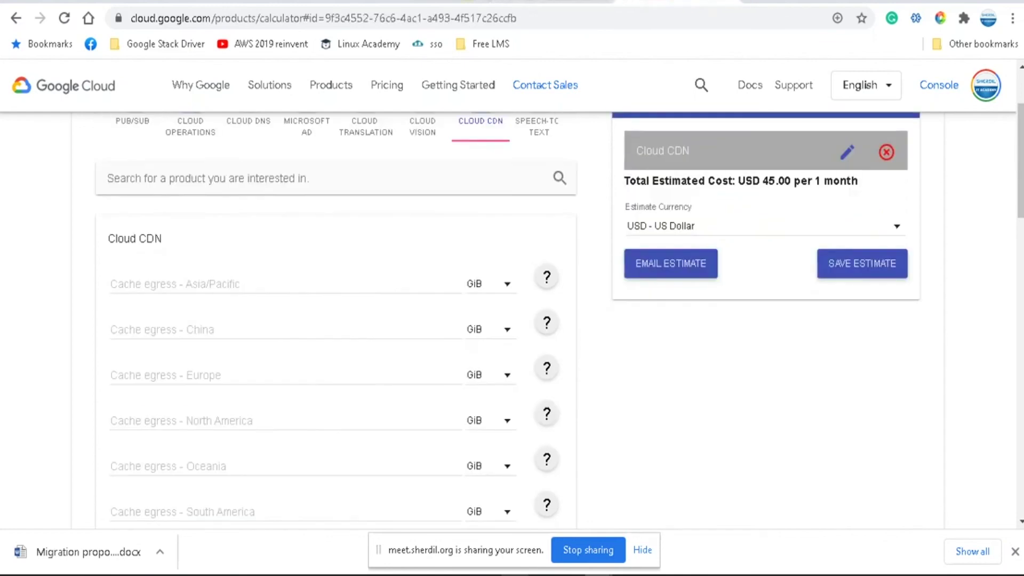
Step: Switch back to the cloud comparison spreadsheet and insert an empty column to the right of GCP with 8GB
click(438, 2)
click(357, 2)
click(643, 216)
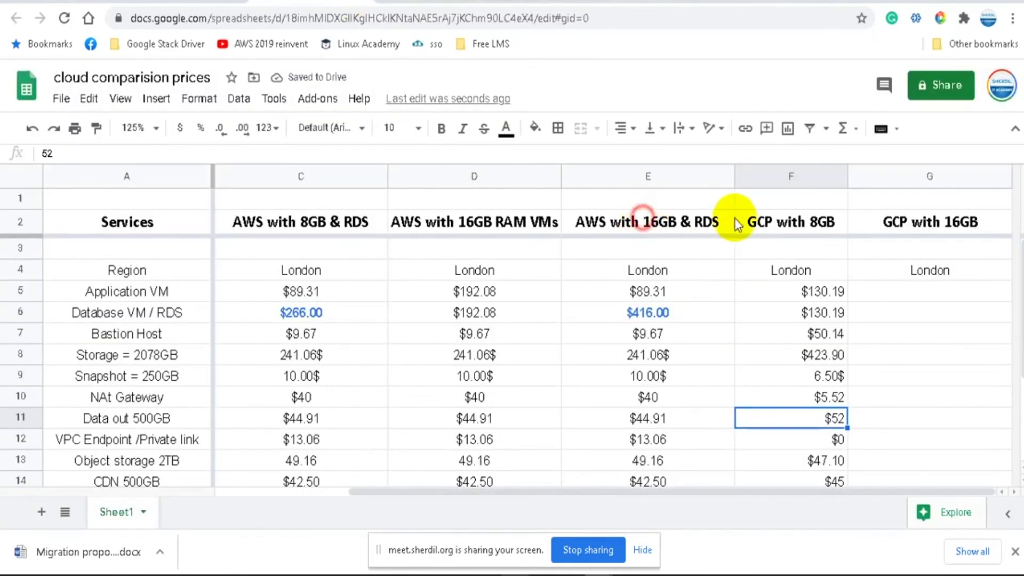
click(763, 215)
click(773, 172)
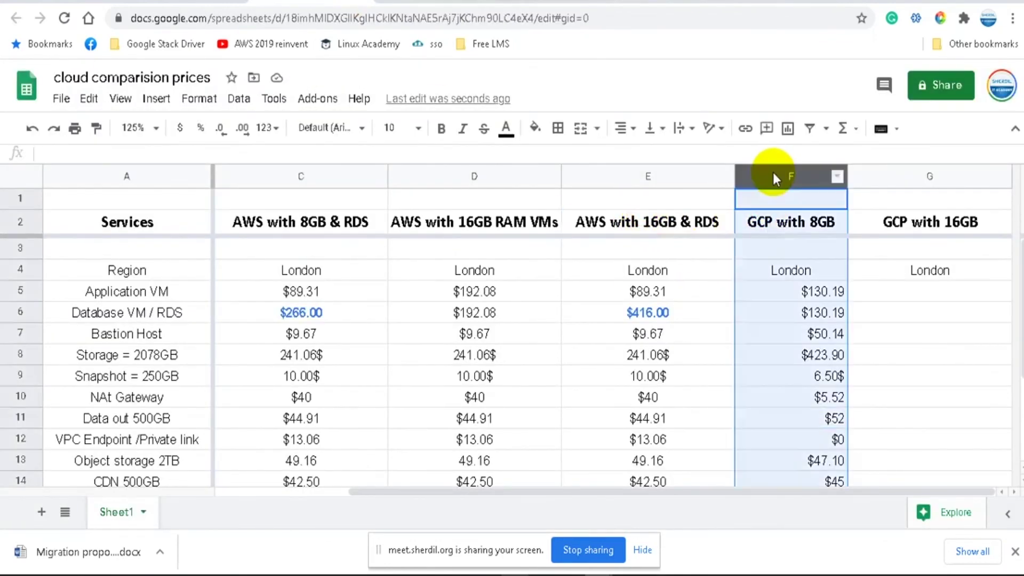
right_click(773, 171)
click(832, 268)
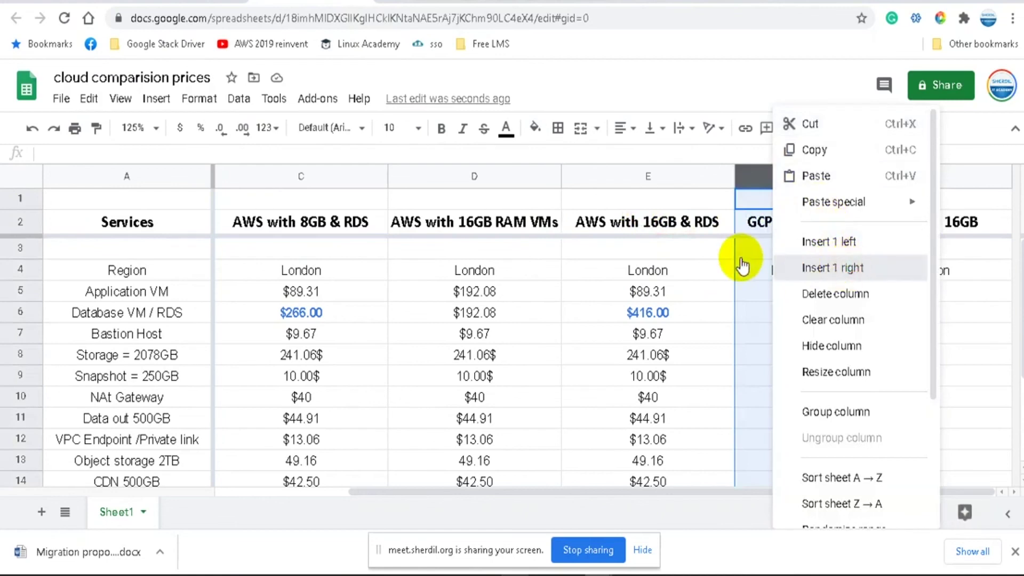
click(887, 228)
Step: Copy the GCP with 8GB header into the new column and change it to GCP with 8GB RDS
click(806, 228)
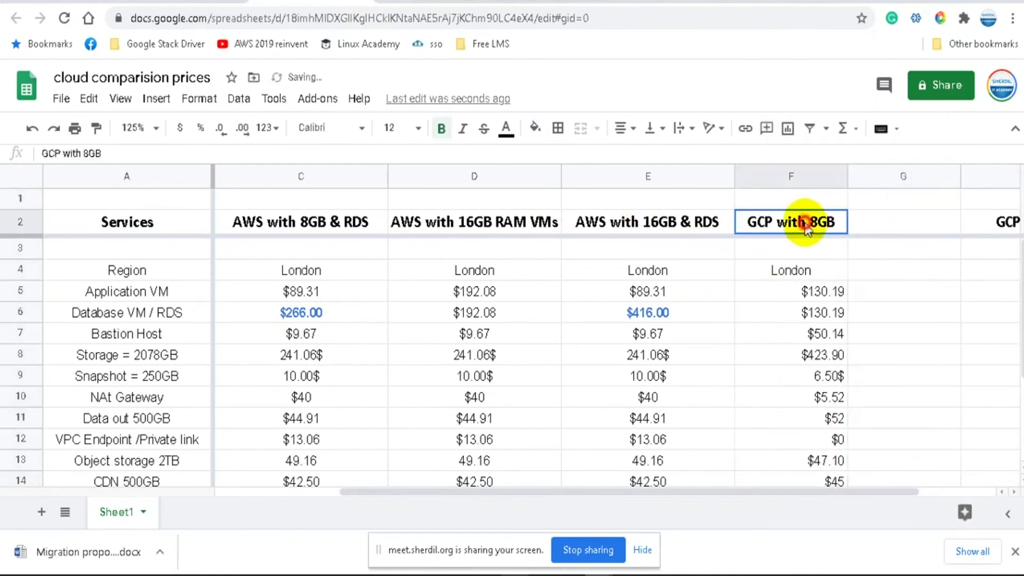
key(ctrl+c)
click(893, 223)
key(ctrl+v)
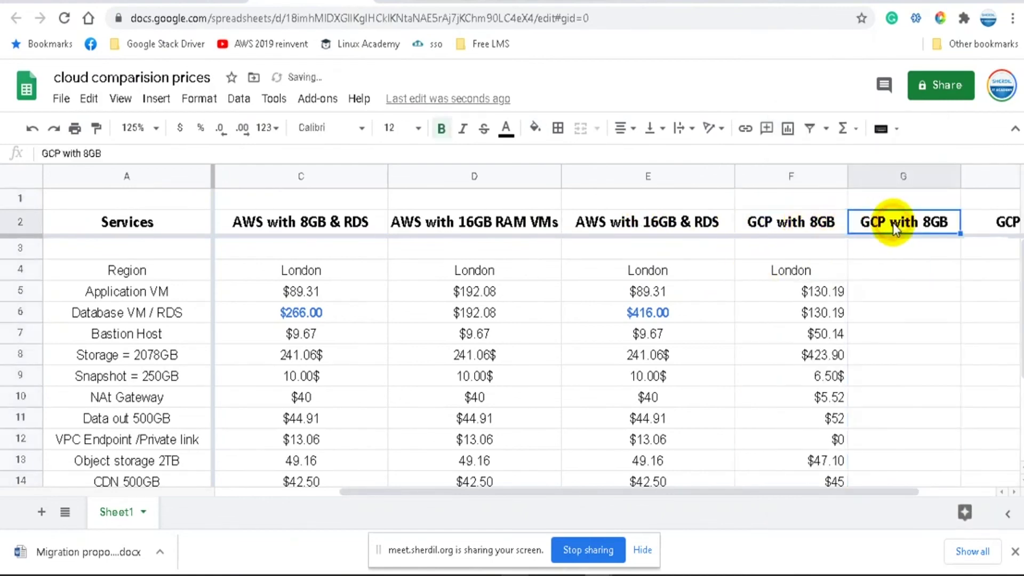
double_click(951, 225)
text(R)
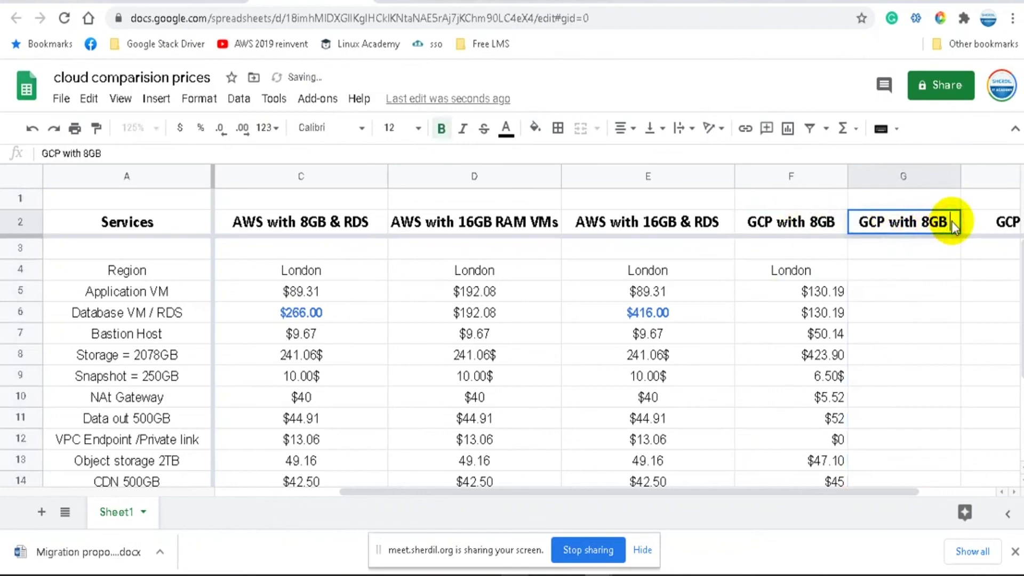
text(DS)
click(892, 318)
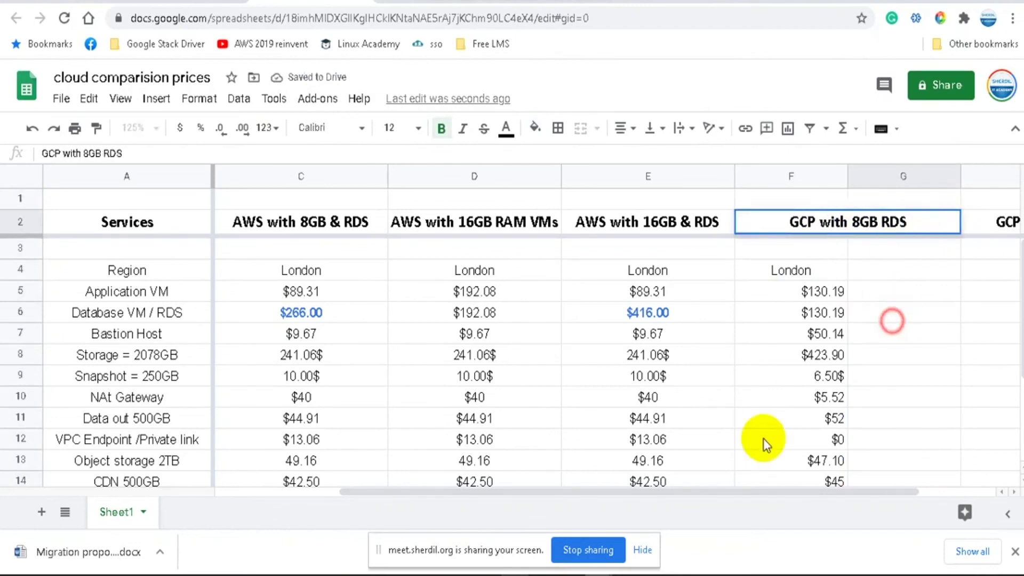
Step: Widen the GCP with 8GB RDS column to fit its header and narrow the GCP with 16GB column
drag(766, 490, 905, 494)
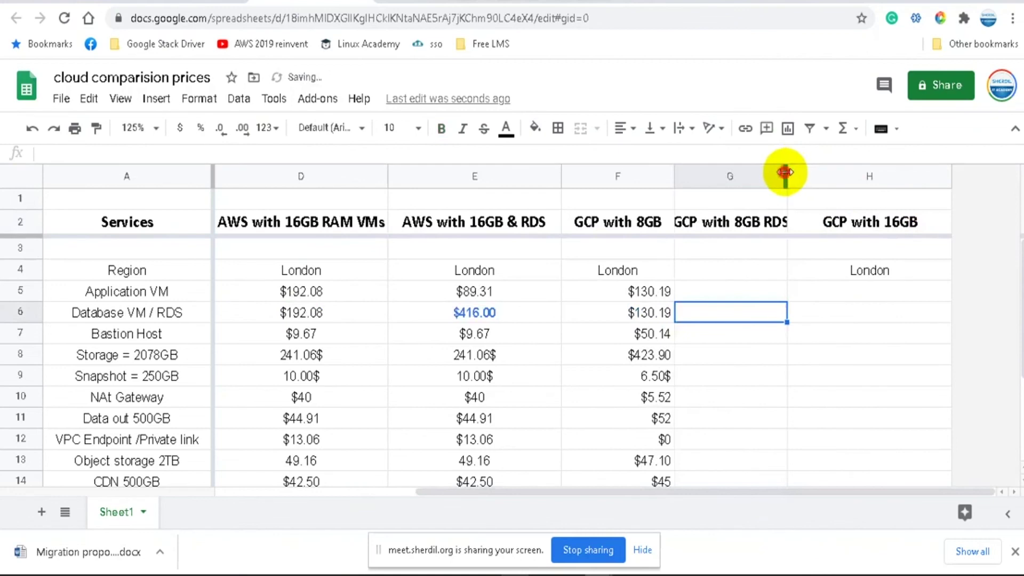
drag(786, 174, 811, 171)
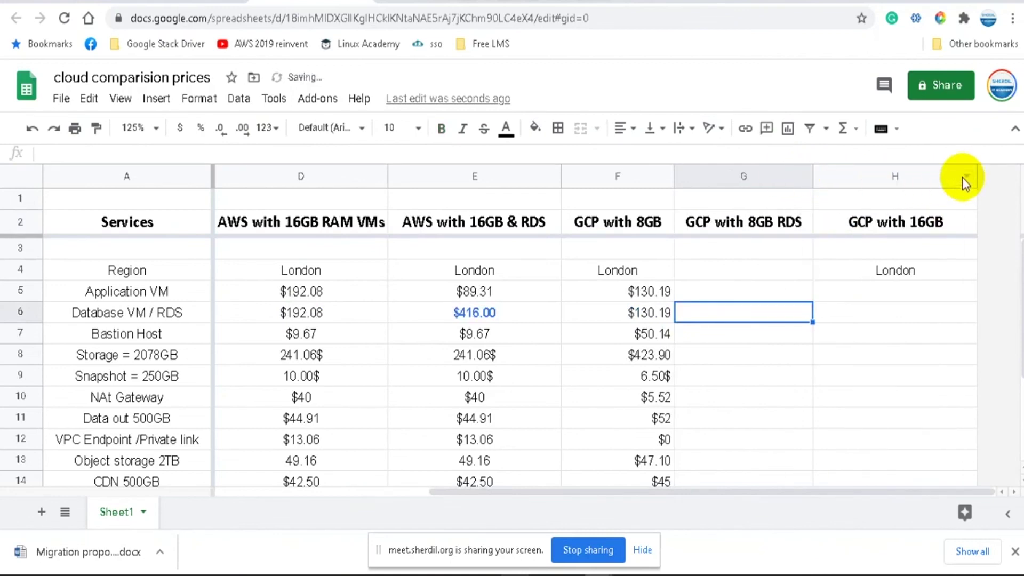
drag(976, 173, 926, 175)
Step: Insert a column to the right of GCP with 16GB and copy the GCP with 16GB header into it
right_click(836, 175)
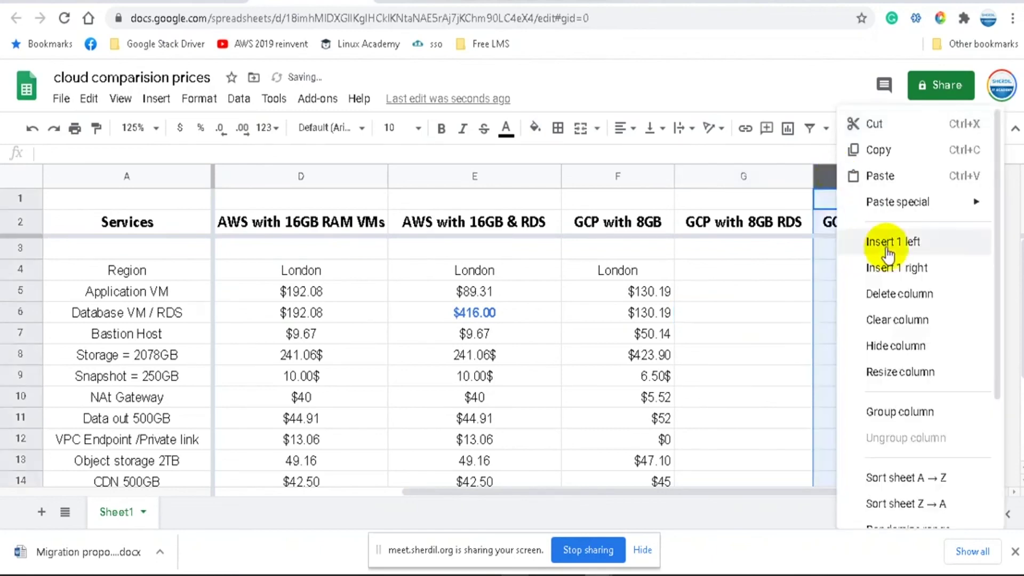
click(889, 267)
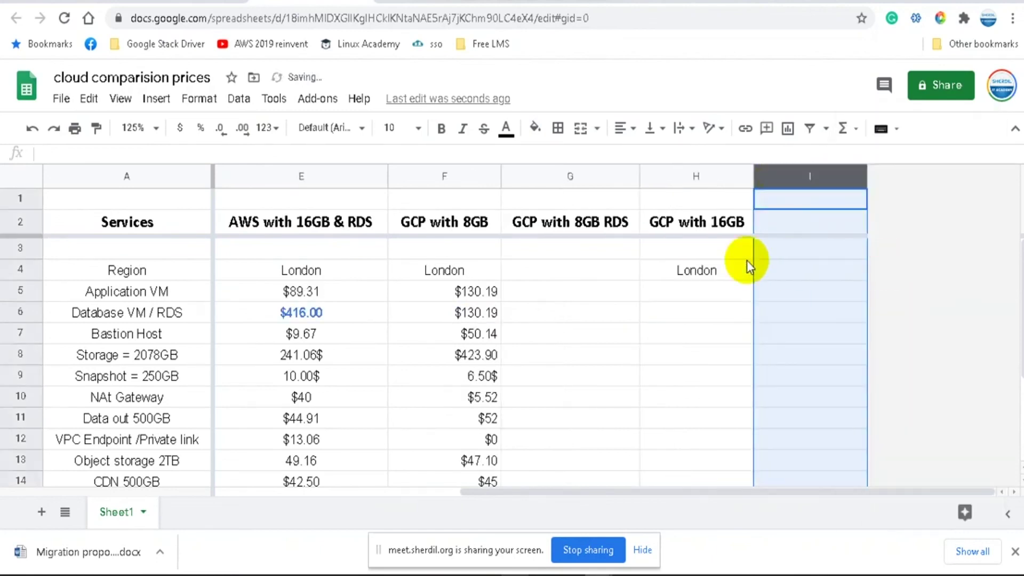
click(716, 226)
key(ctrl+c)
click(789, 229)
key(ctrl+v)
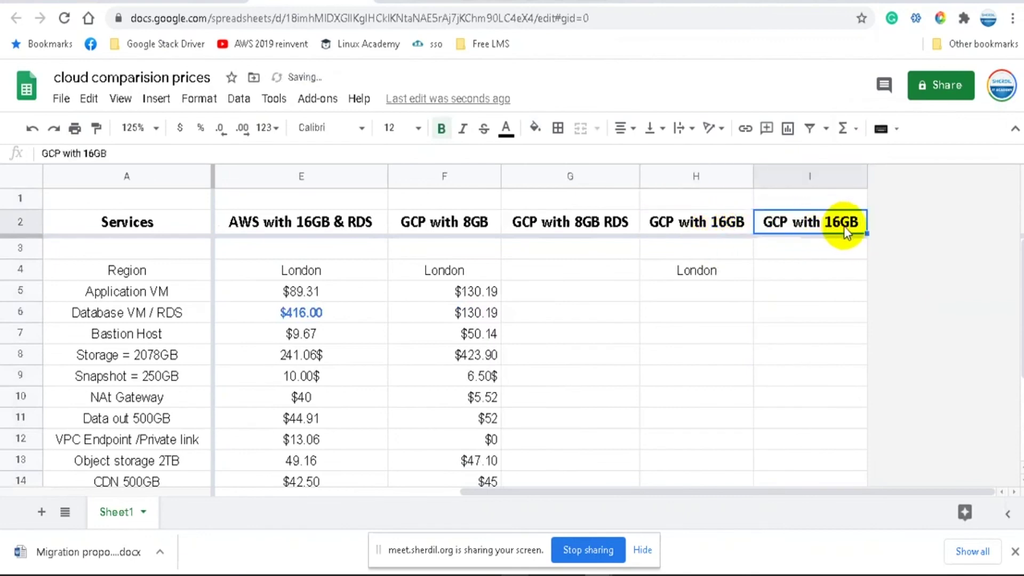
Step: Widen the new last column and change its header to GCP with 16GB RDS
drag(867, 176, 900, 176)
double_click(884, 223)
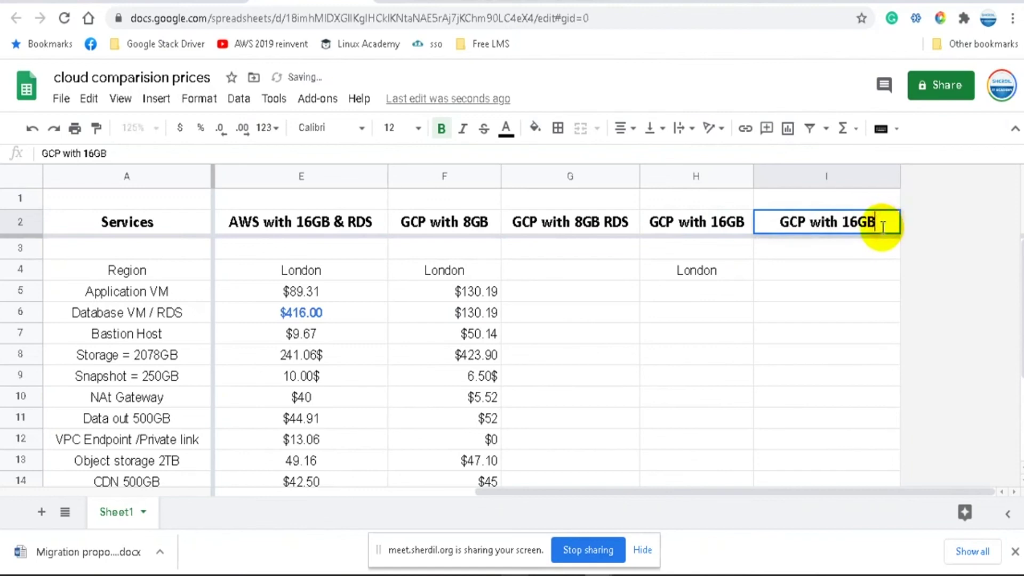
text(RDS)
click(860, 298)
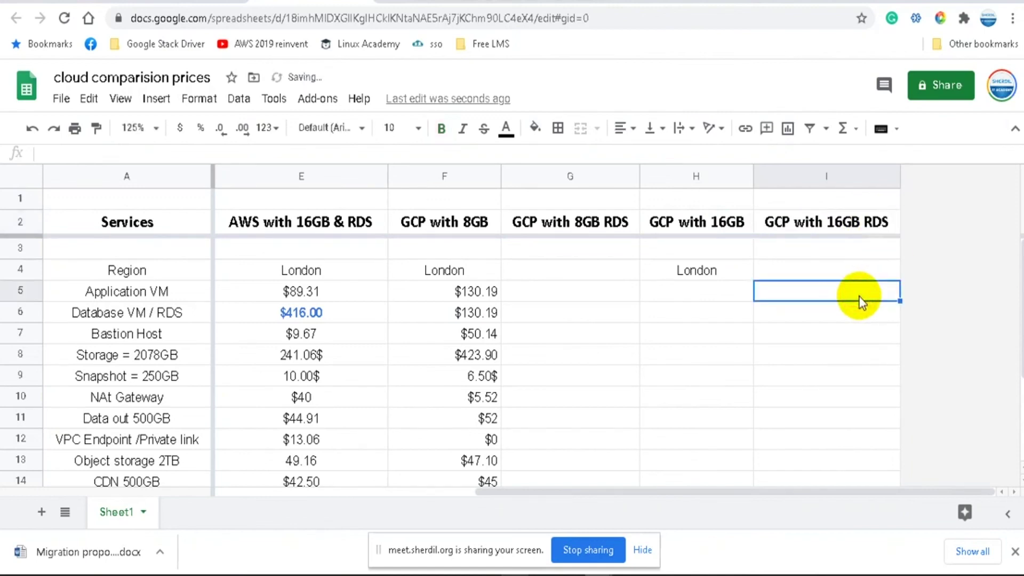
Step: Copy the London region into the GCP with 8GB RDS and GCP with 16GB RDS columns
click(460, 274)
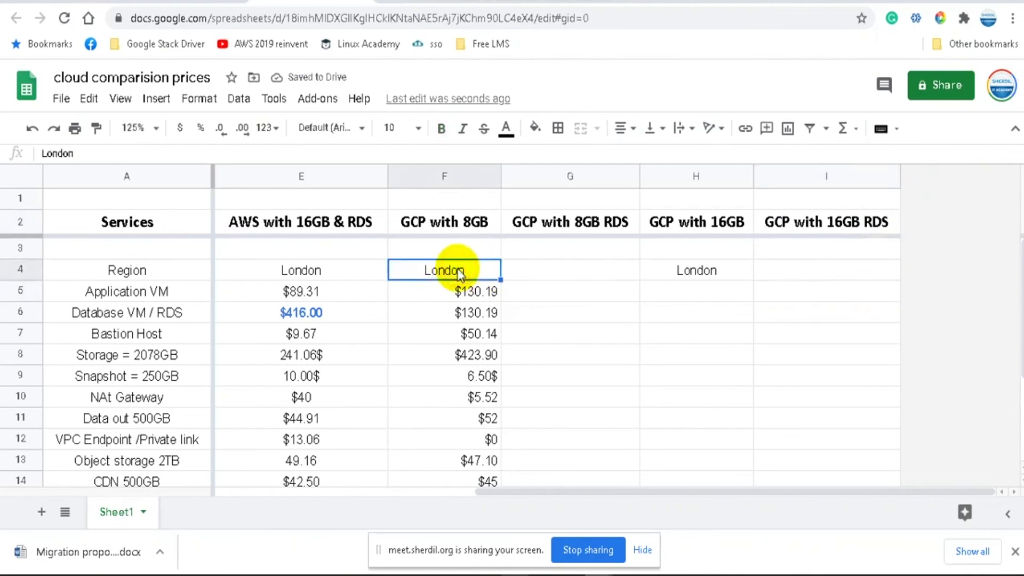
key(ctrl+c)
click(578, 272)
key(ctrl+v)
click(805, 274)
key(ctrl+v)
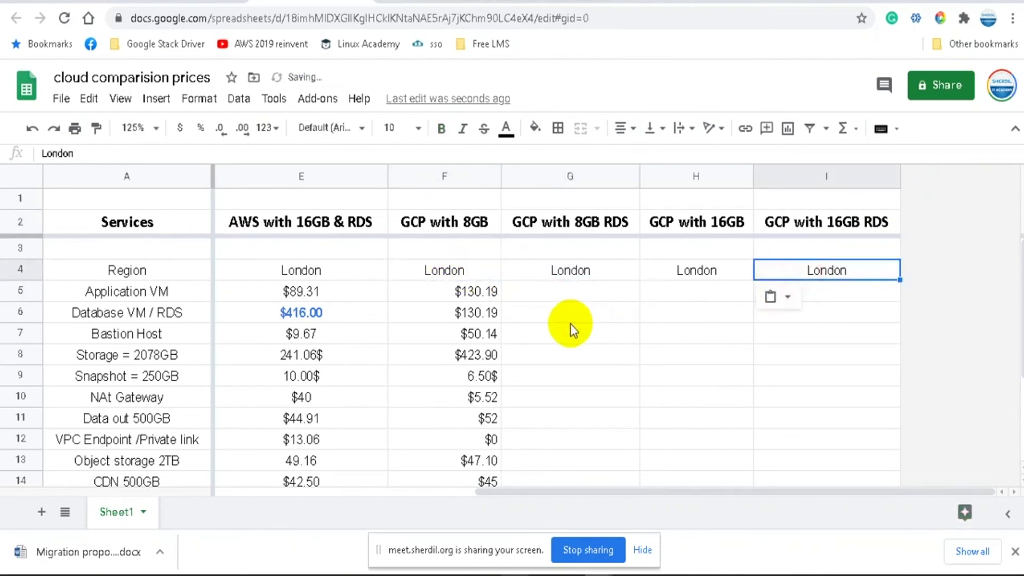
Step: Copy the GCP with 8GB costs from the Application VM row downward into GCP with 8GB RDS, GCP with 16GB and GCP with 16GB RDS
click(569, 323)
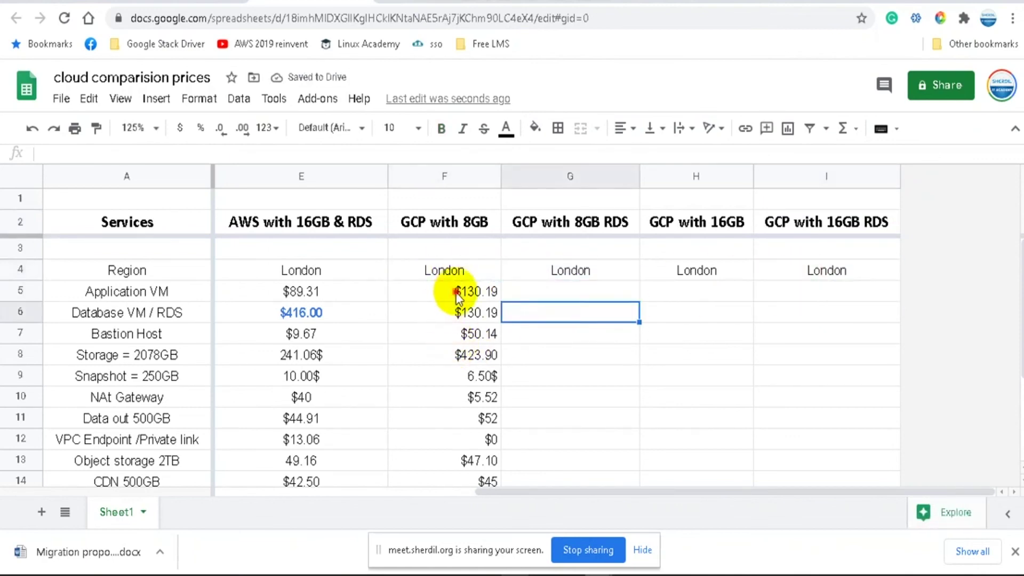
drag(456, 294, 492, 377)
key(ctrl+c)
scroll(595, 389, up, 3)
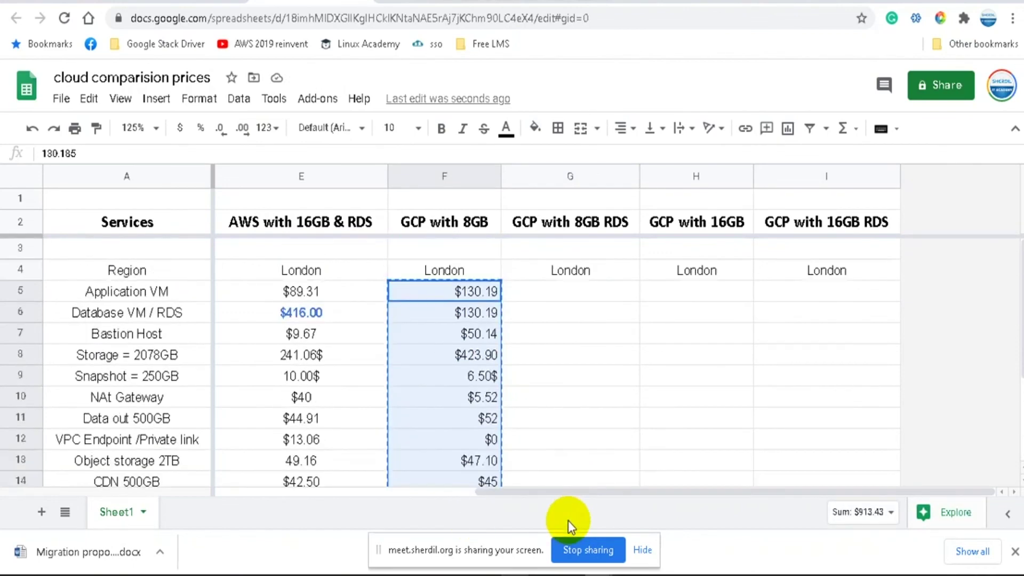
click(574, 289)
key(ctrl+v)
click(697, 290)
key(ctrl+v)
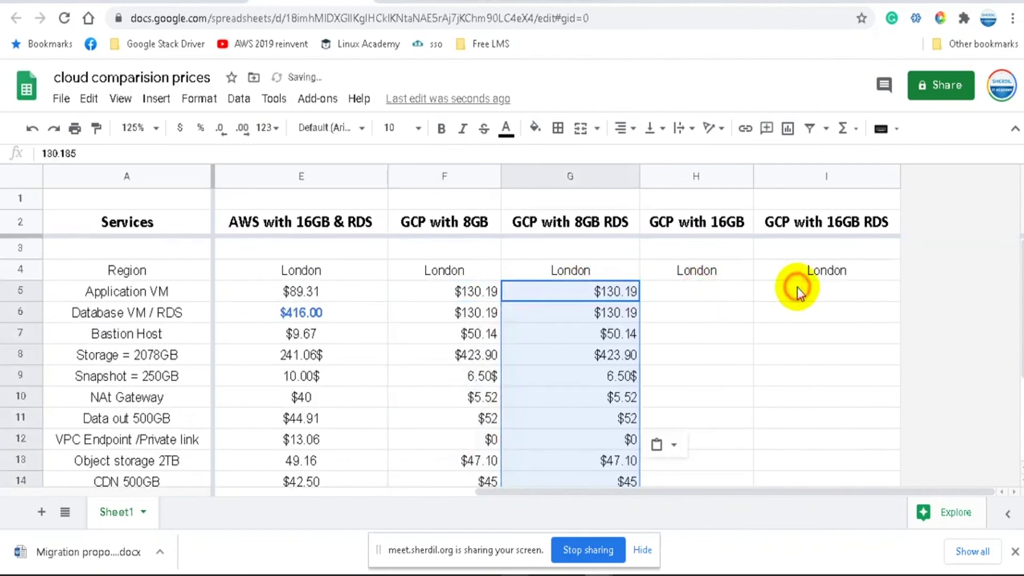
click(794, 287)
key(ctrl+v)
Step: Clear the Database VM / RDS costs under GCP with 8GB RDS, GCP with 16GB and GCP with 16GB RDS
click(604, 317)
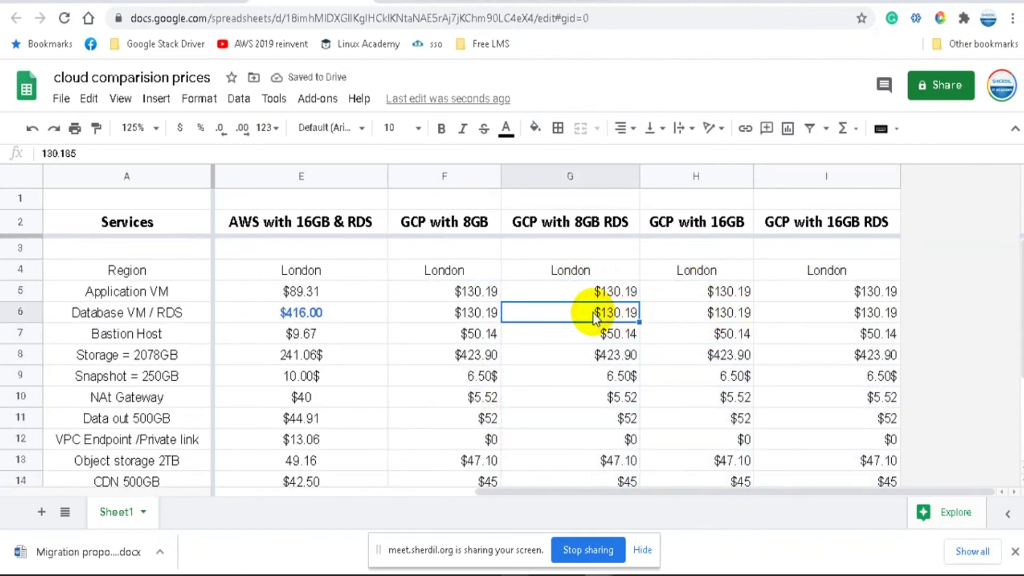
drag(605, 317, 795, 314)
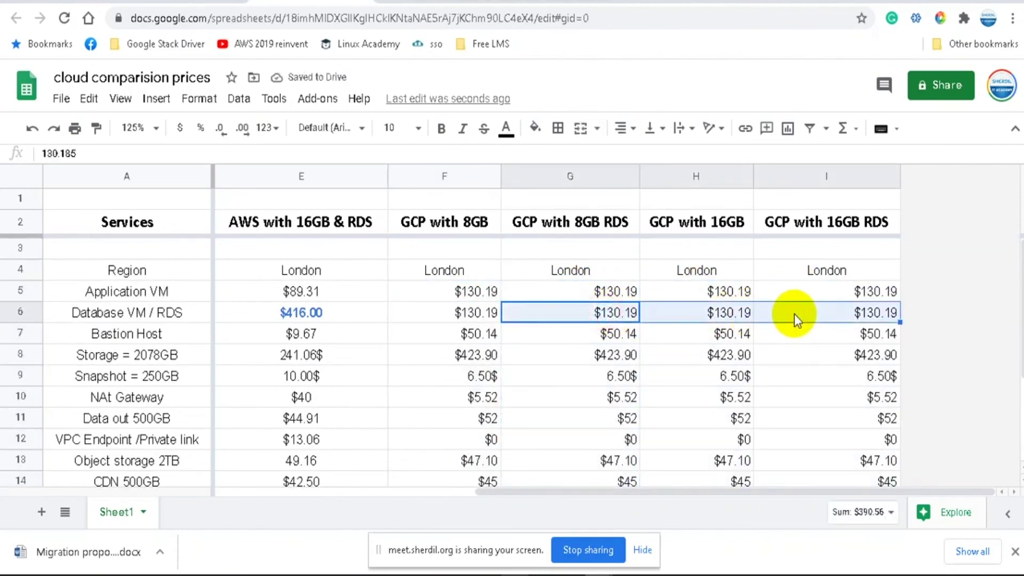
key(Delete)
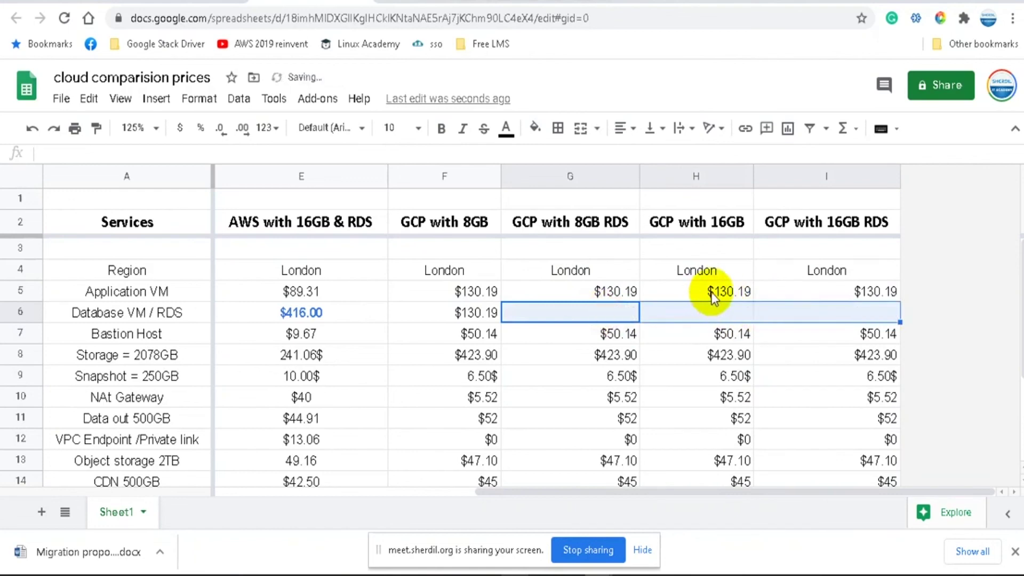
click(711, 296)
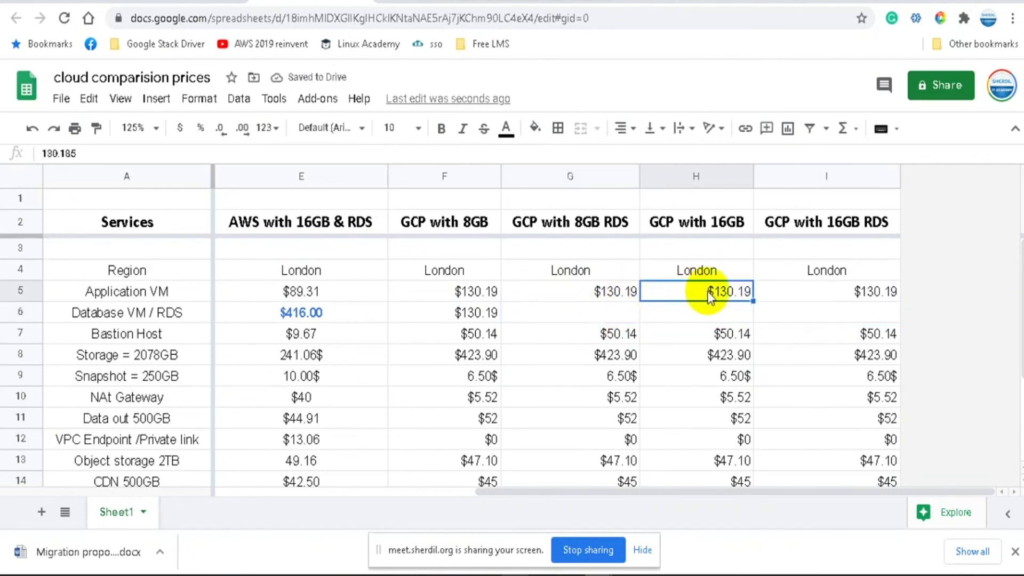
Step: Clear the Application VM costs under GCP with 16GB and GCP with 16GB RDS
shift+click(837, 291)
key(Delete)
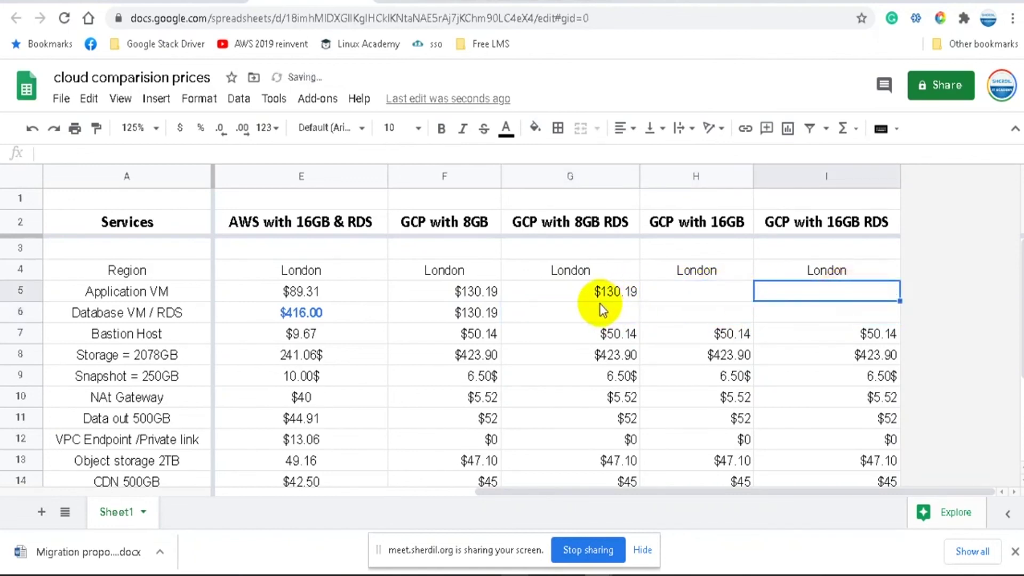
Step: Switch to the Google Cloud Pricing Calculator estimate and look up the monthly Cloud SQL for SQL Server cost of the 8GB database
click(593, 320)
click(647, 5)
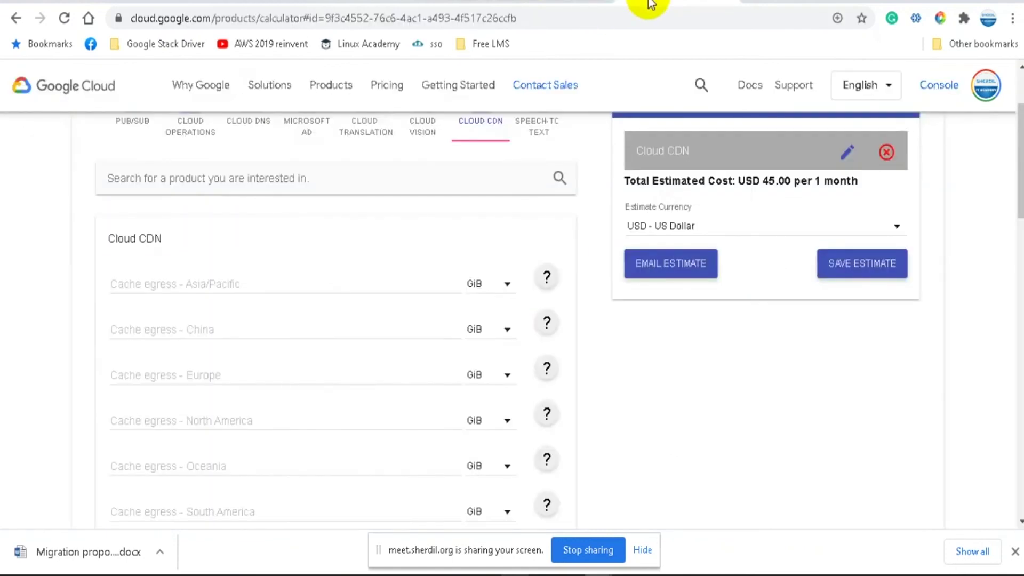
scroll(599, 386, up, 2)
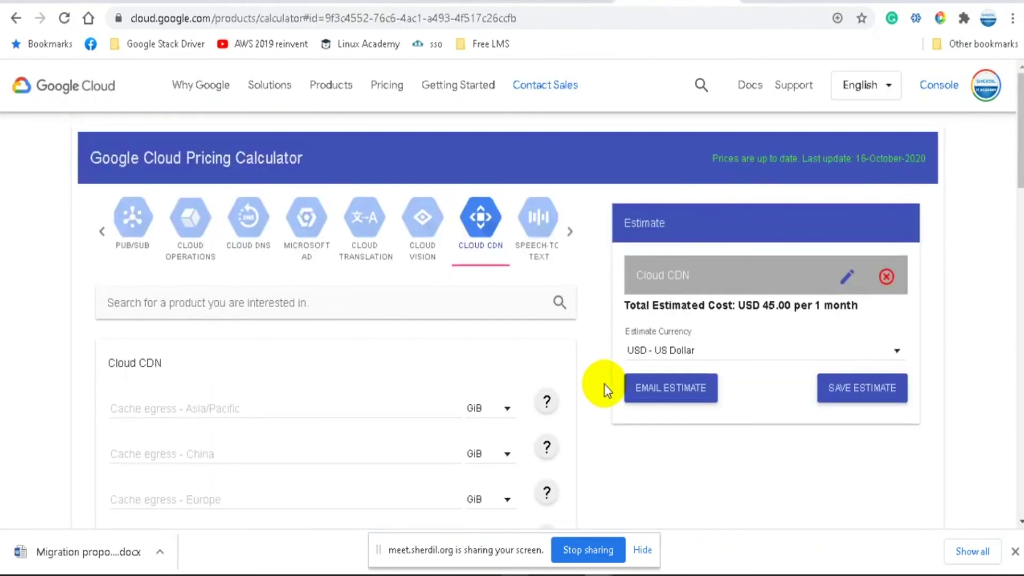
click(730, 1)
click(729, 2)
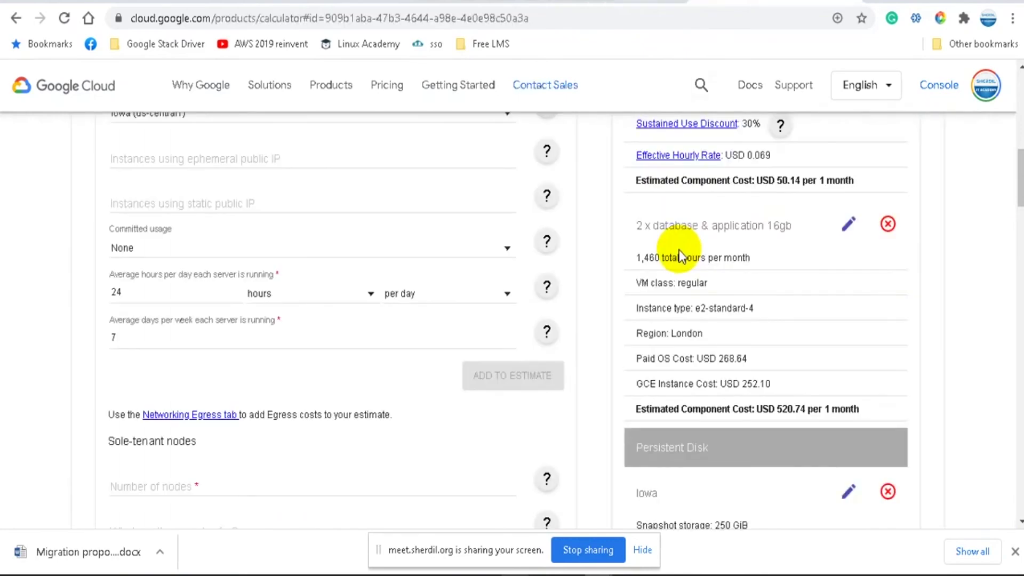
scroll(872, 306, up, 3)
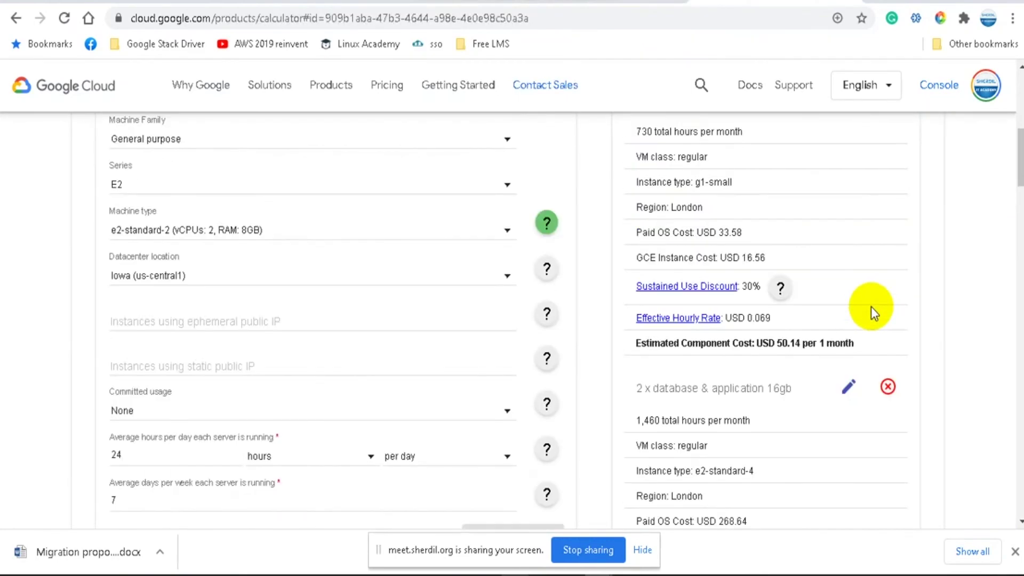
scroll(872, 306, up, 3)
scroll(871, 306, up, 5)
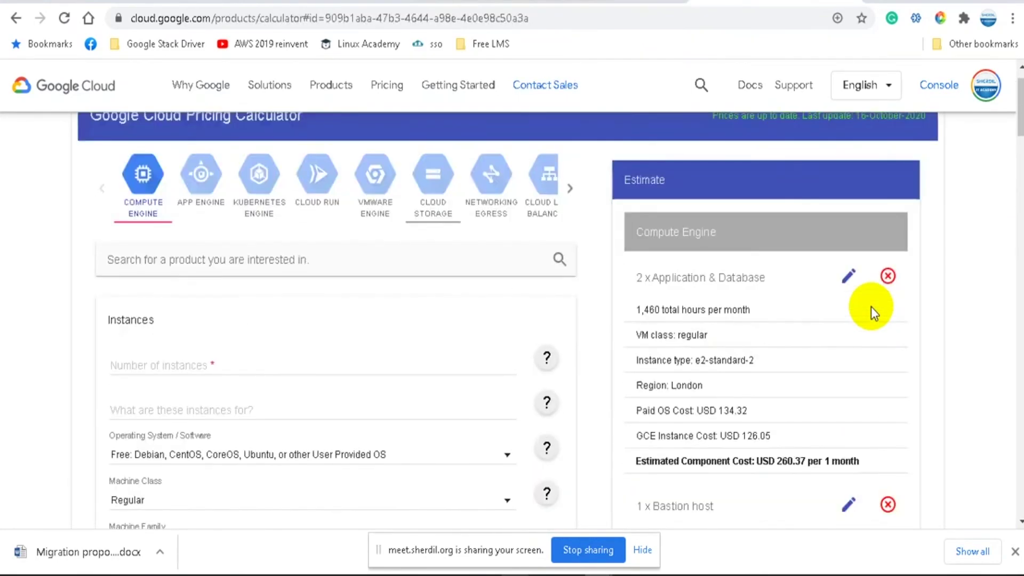
scroll(872, 306, down, 6)
scroll(873, 307, down, 3)
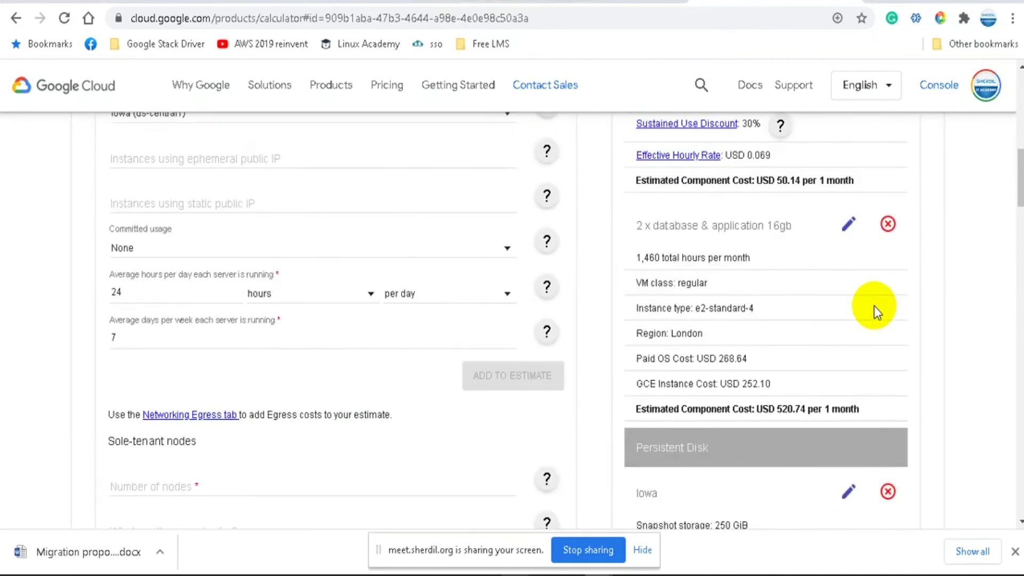
scroll(875, 306, down, 15)
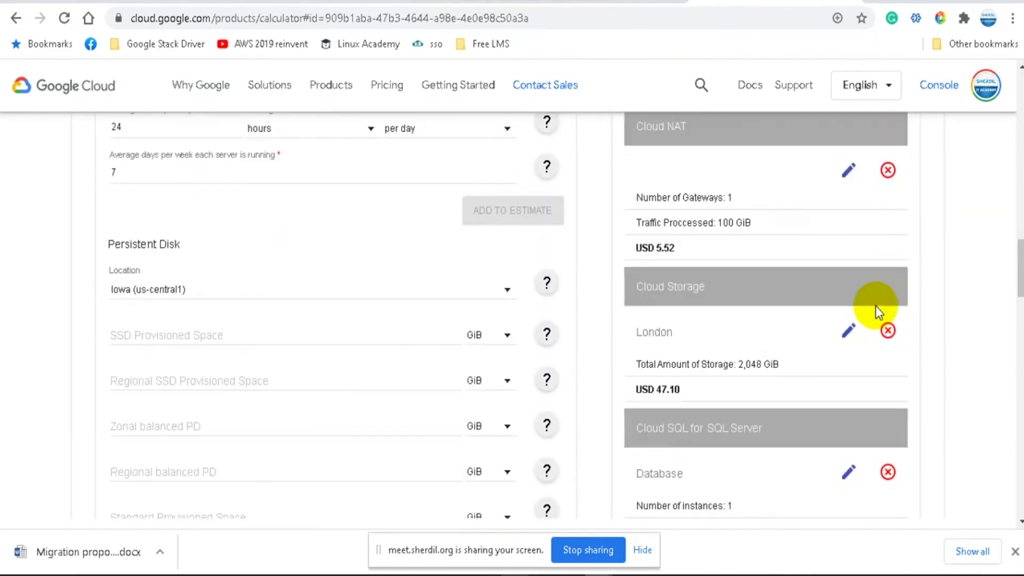
scroll(875, 305, down, 5)
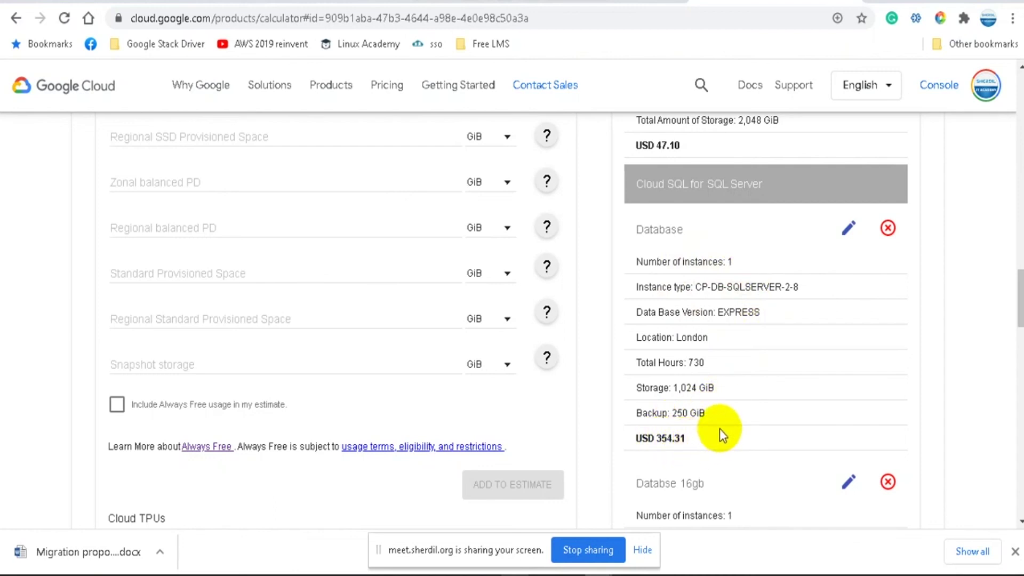
Step: Back in the price comparison spreadsheet, enter $354 as the Database VM / RDS cost under GCP with 8GB RDS
click(423, 1)
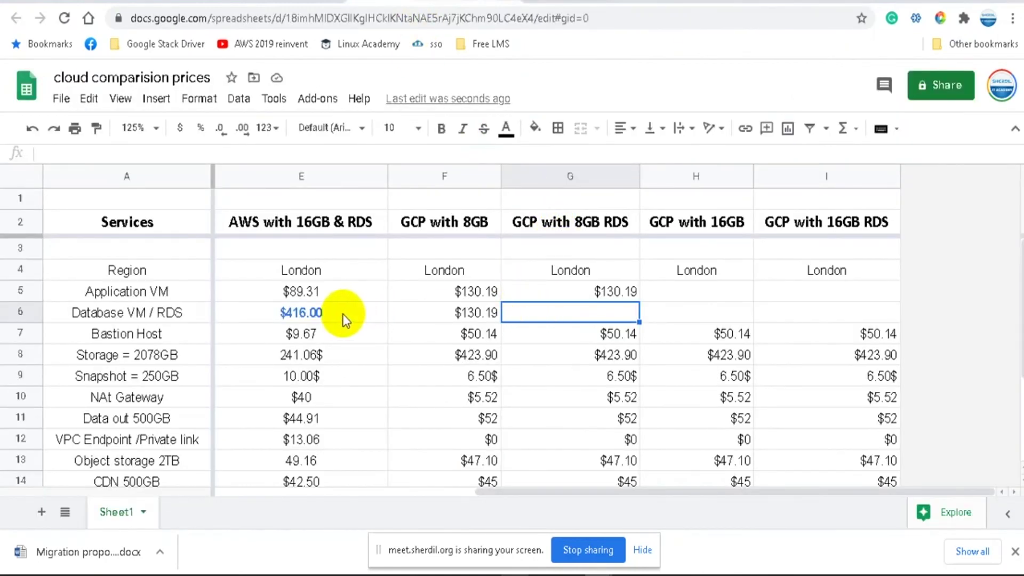
click(329, 310)
click(560, 312)
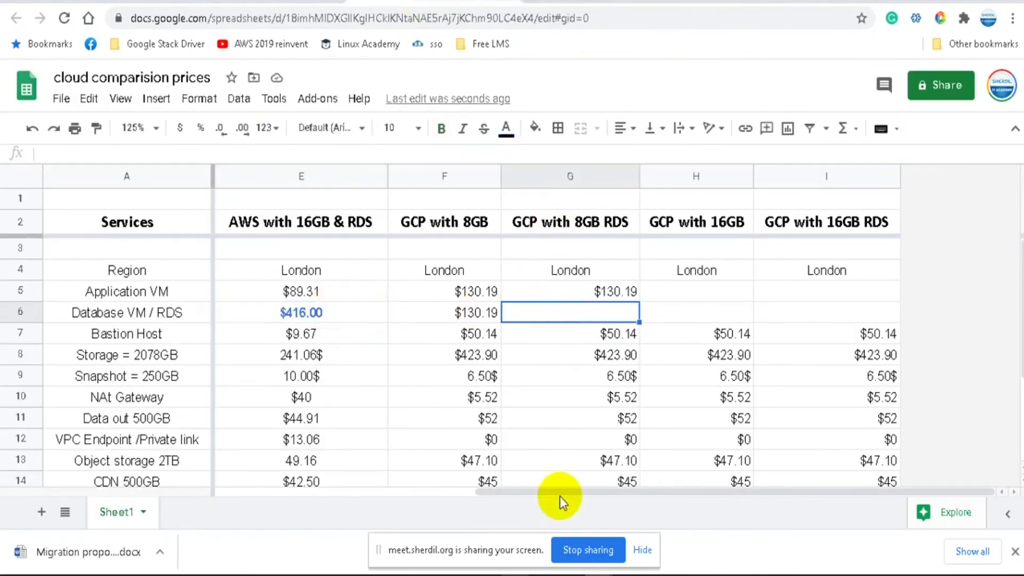
mouse_move(557, 492)
mouse_down()
mouse_move(479, 497)
mouse_move(571, 504)
mouse_up()
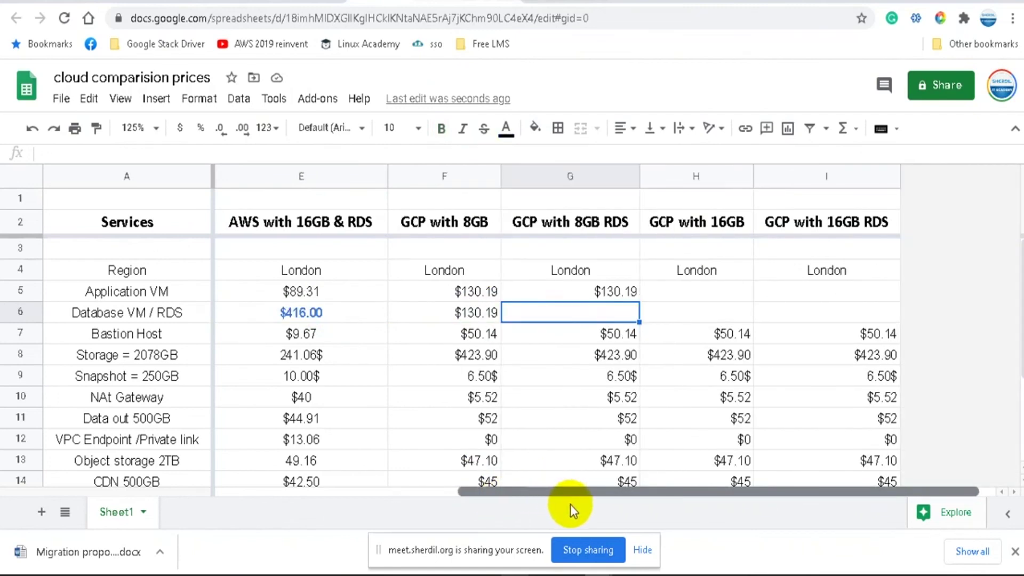
text($354)
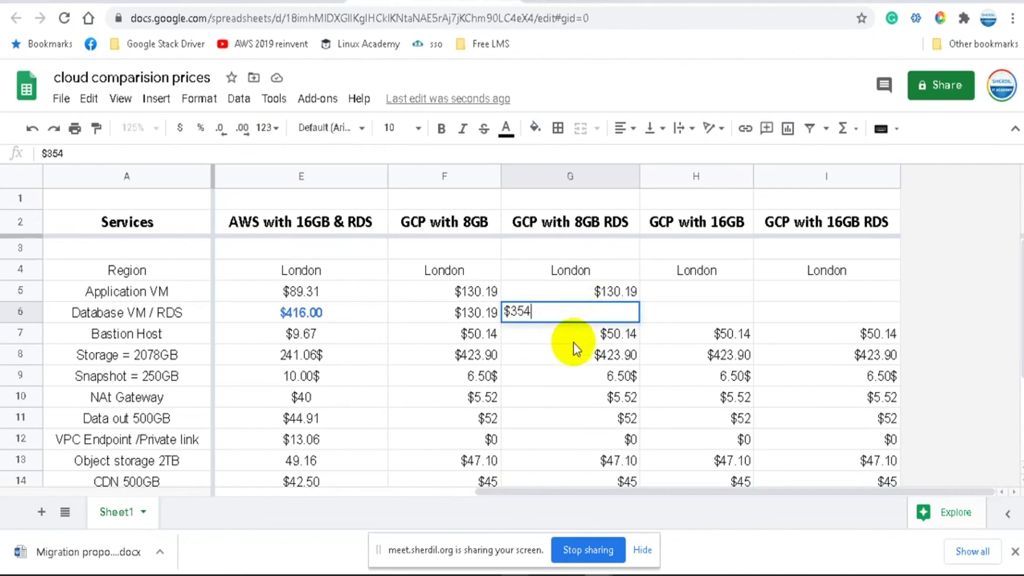
key(Return)
key(Down)
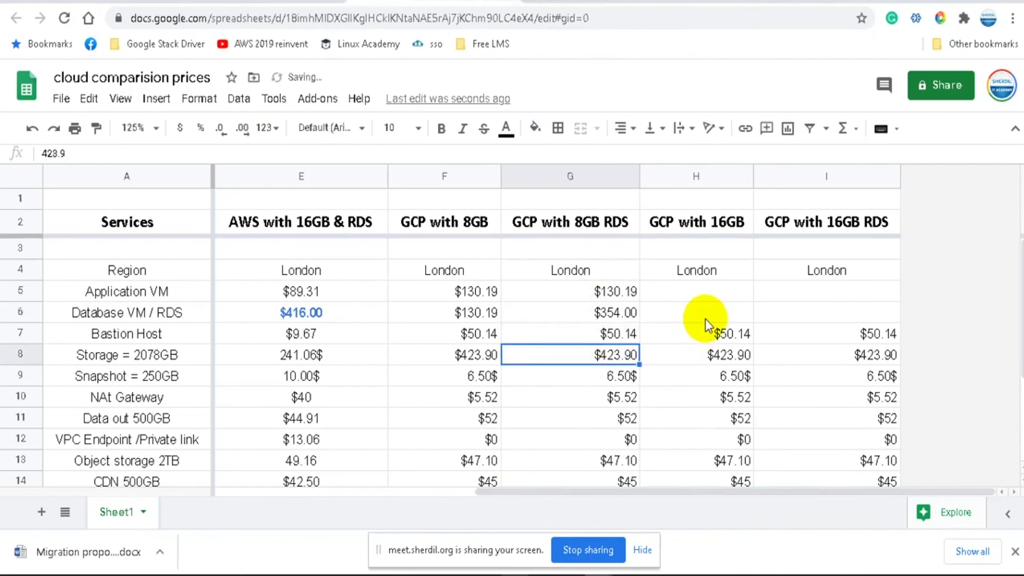
Step: Change the text colour of the Database VM / RDS cost under GCP with 8GB RDS to light blue
click(706, 319)
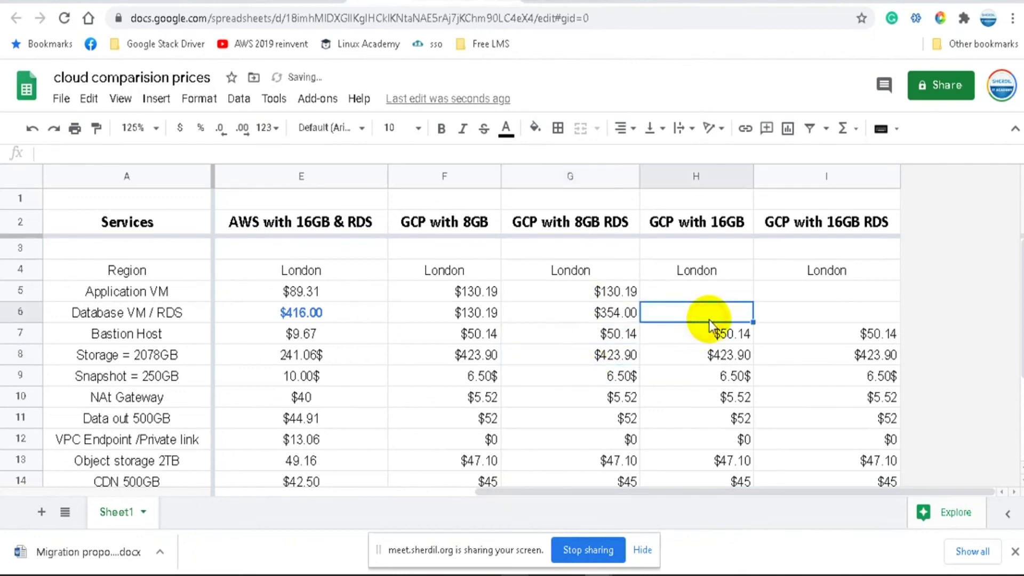
click(608, 318)
click(505, 128)
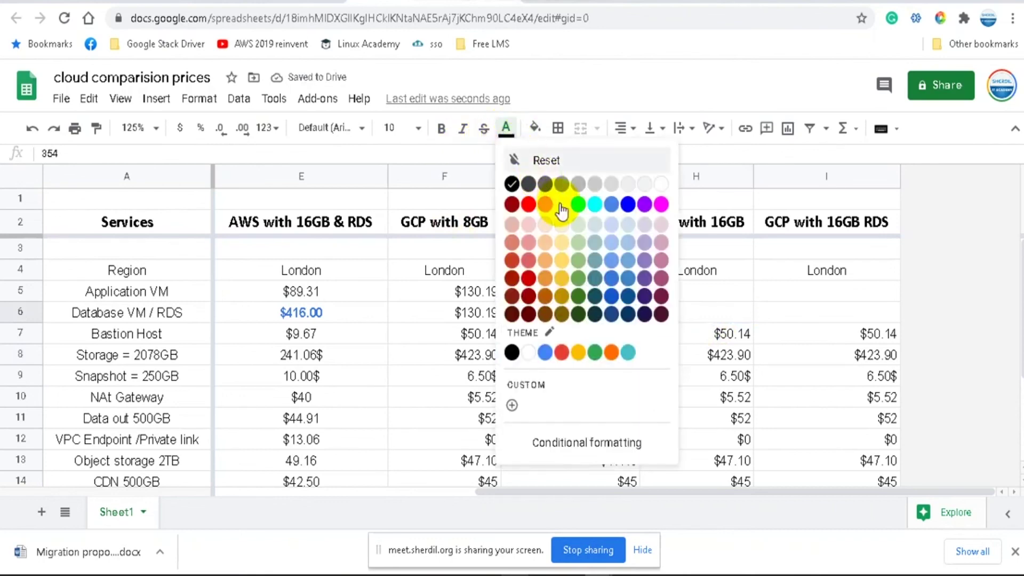
click(628, 259)
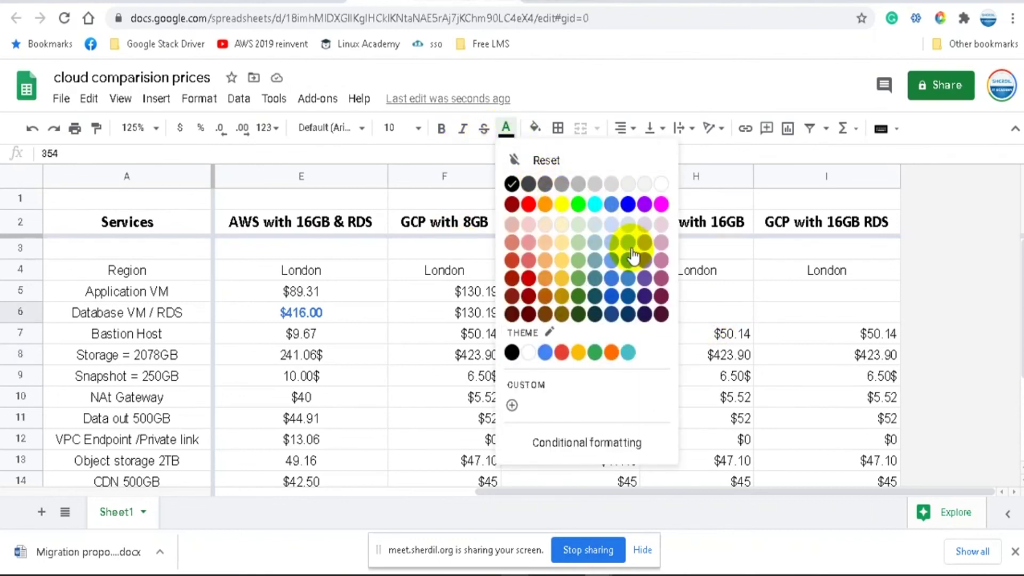
Step: Return to the Google Cloud Pricing Calculator estimate and compare the 8GB and 16GB Cloud SQL databases, checking the 16GB instance's monthly cost
click(838, 314)
click(838, 313)
click(723, 5)
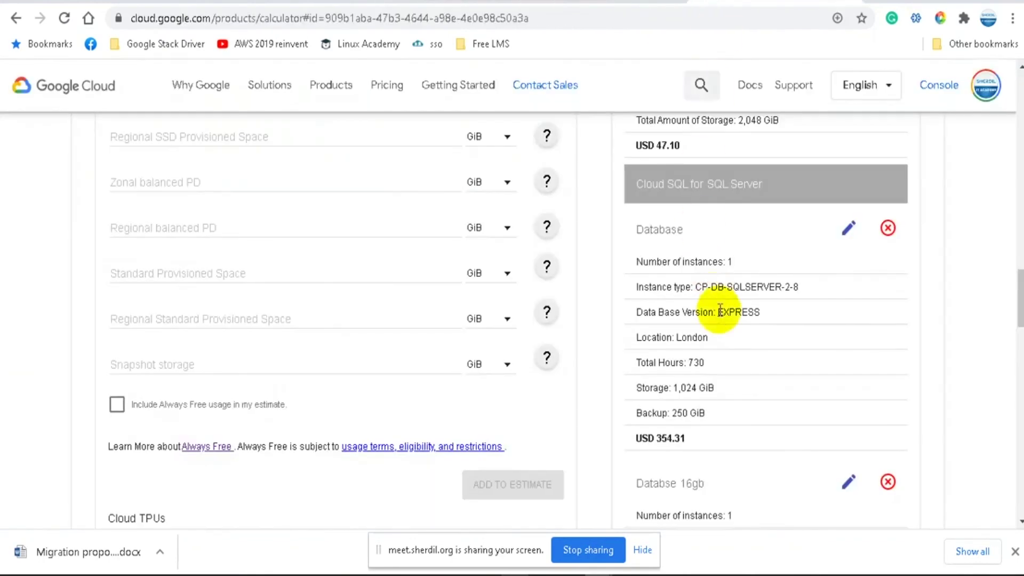
scroll(844, 345, down, 2)
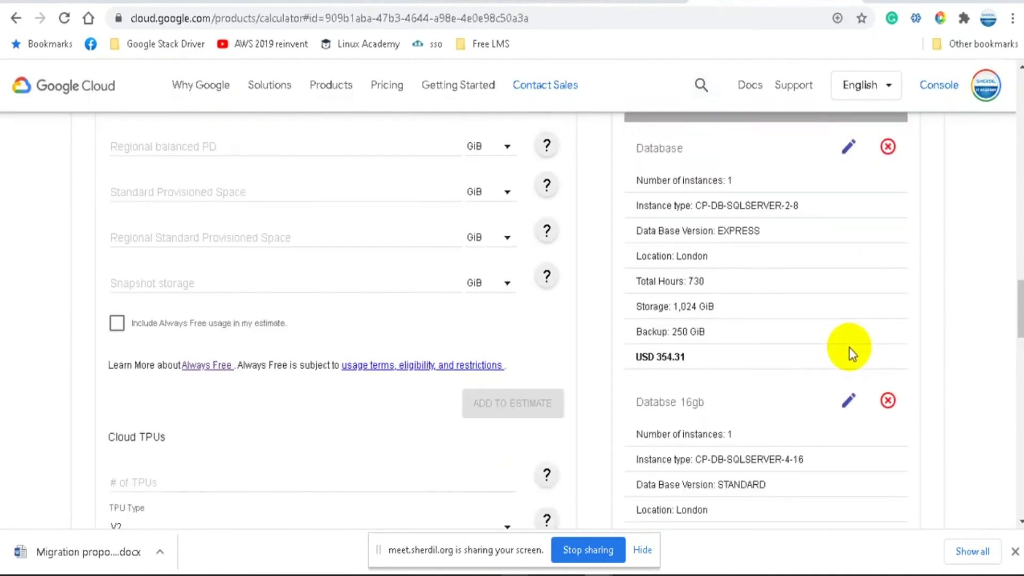
scroll(852, 352, down, 2)
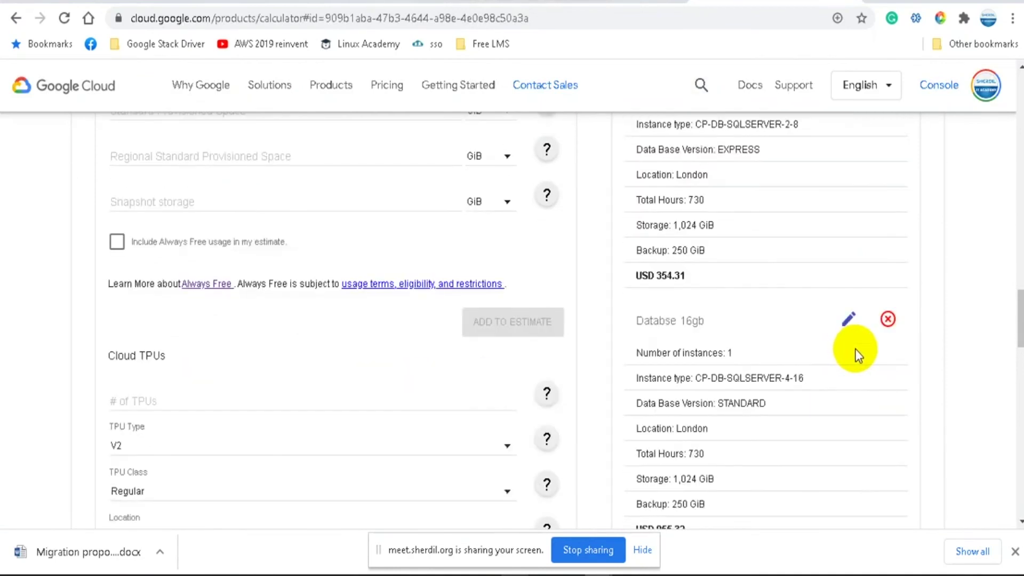
scroll(862, 356, up, 2)
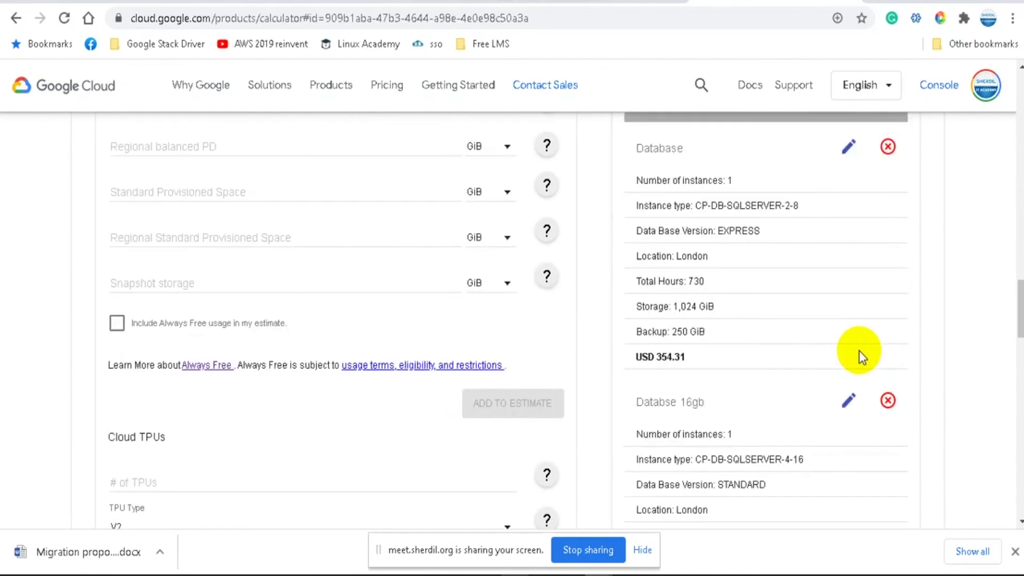
scroll(862, 352, down, 4)
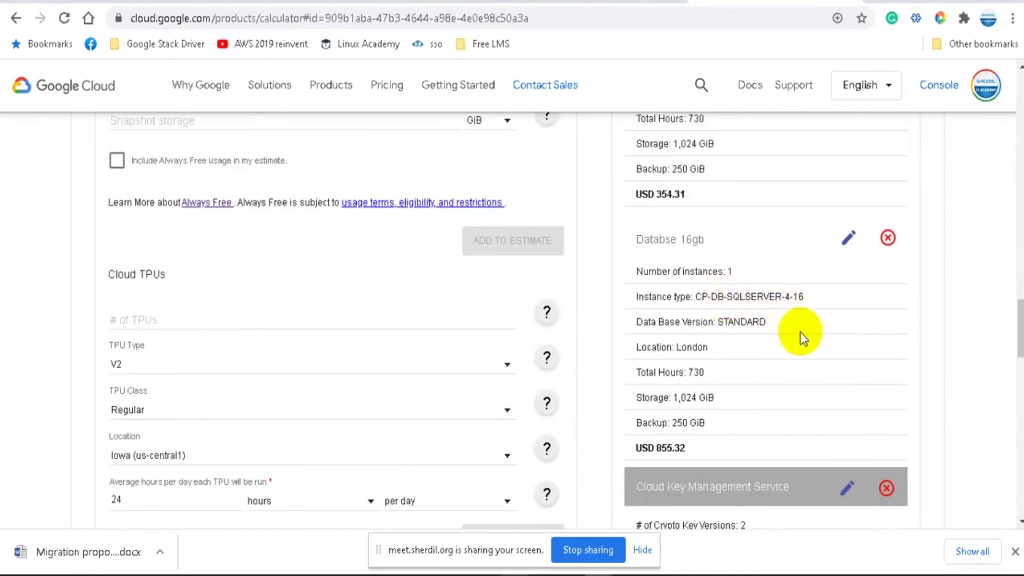
scroll(800, 331, up, 4)
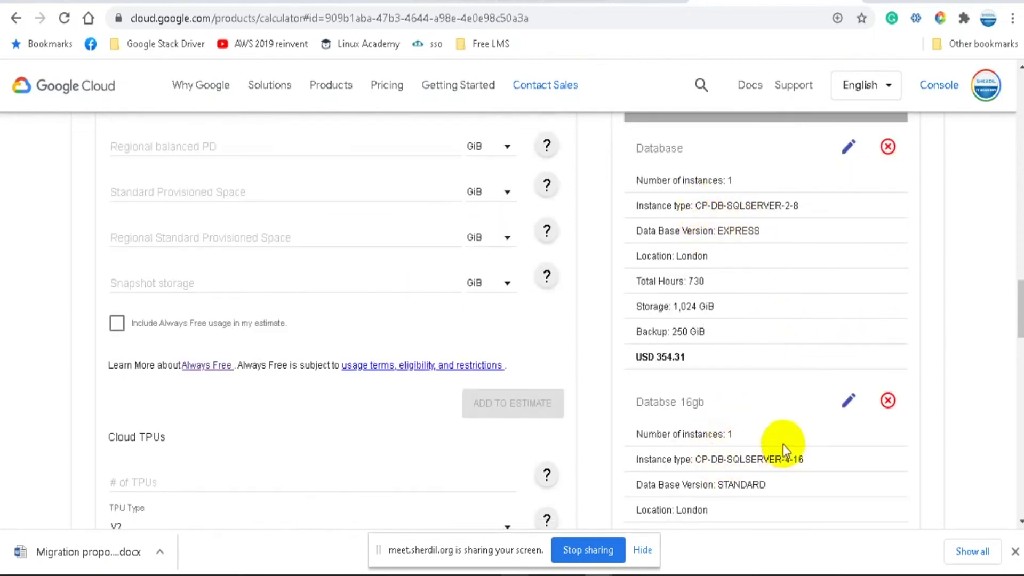
scroll(783, 444, down, 2)
scroll(776, 414, down, 2)
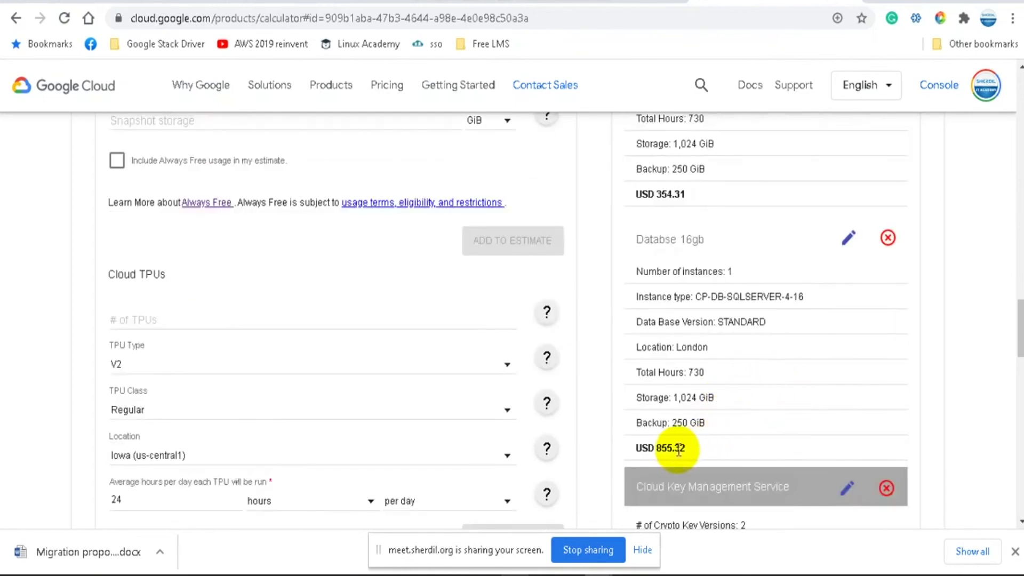
Step: Back in the spreadsheet, enter $855 as the Database VM / RDS cost under GCP with 16GB RDS
click(375, 1)
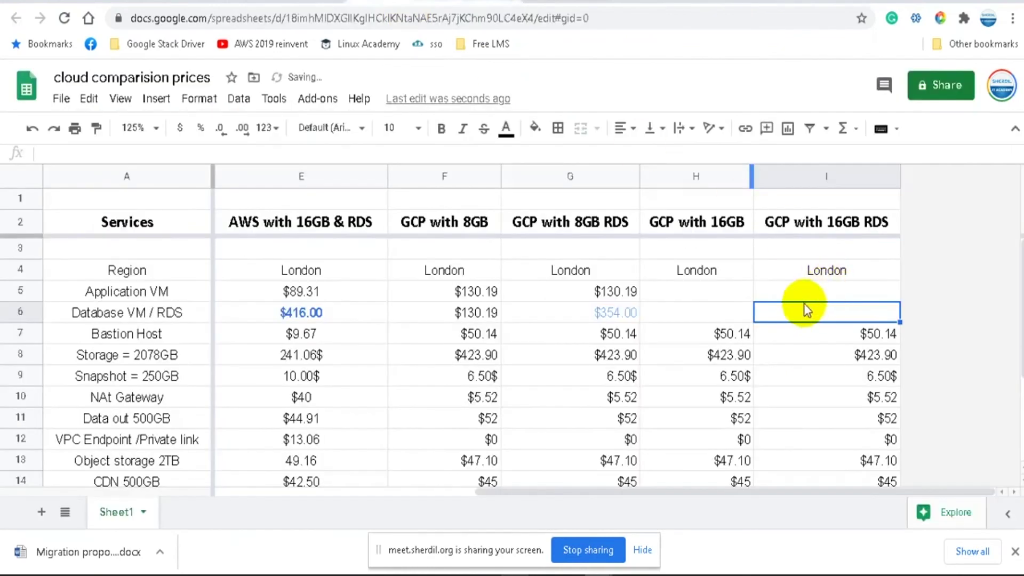
click(822, 313)
text($855)
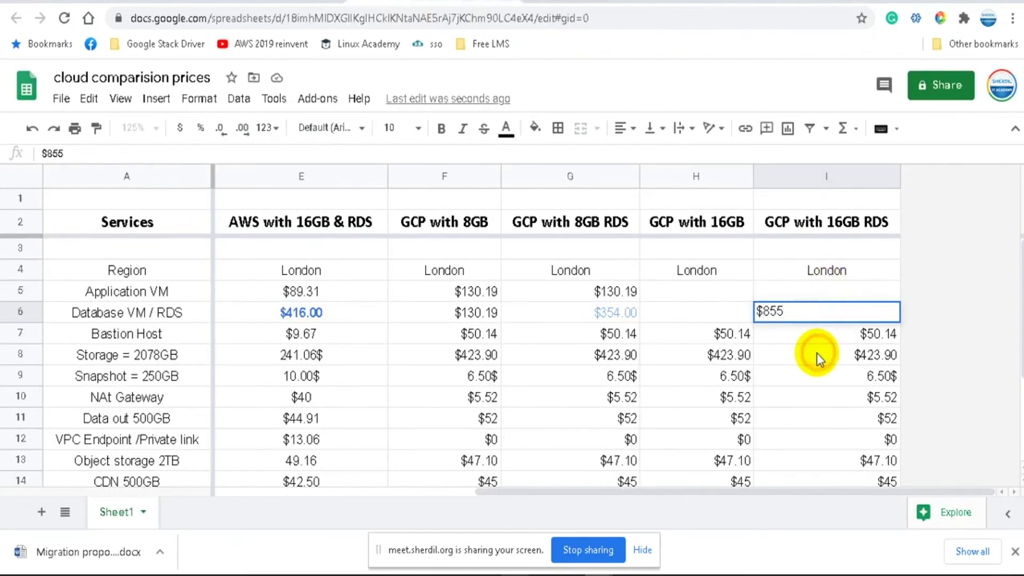
key(Return)
Step: Format the Database VM / RDS cells from GCP with 8GB RDS through GCP with 16GB RDS as bold, darker blue text
drag(609, 318, 803, 308)
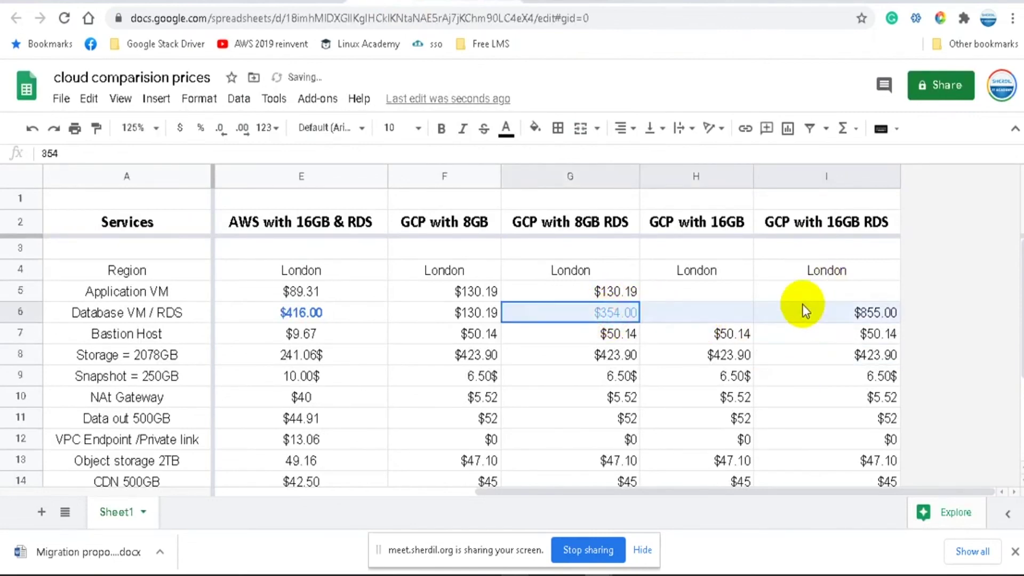
click(505, 128)
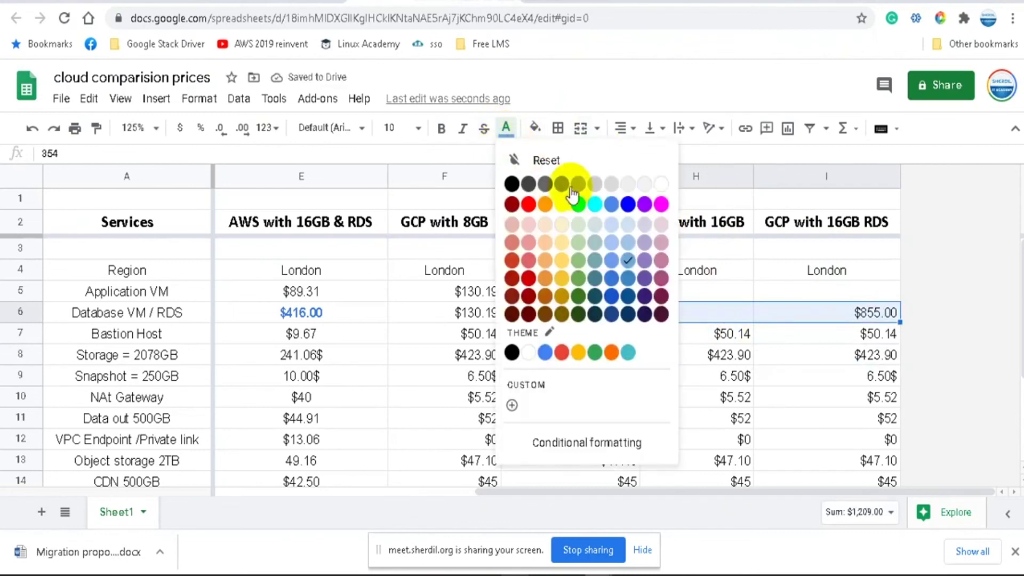
click(627, 278)
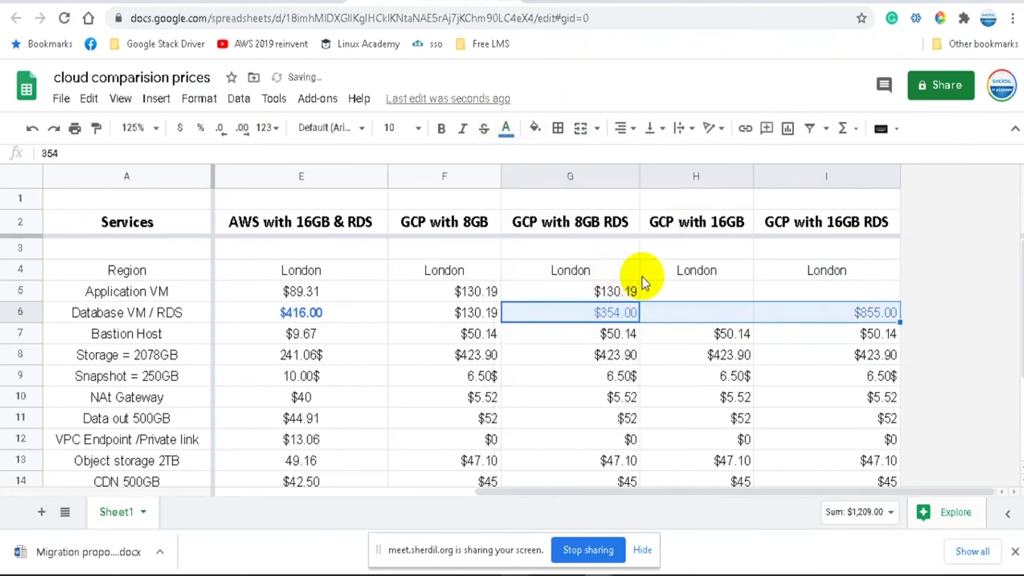
click(674, 356)
Step: Look up the monthly Compute Engine cost of the 16GB database and application VMs in the Google Cloud Pricing Calculator estimate
click(699, 316)
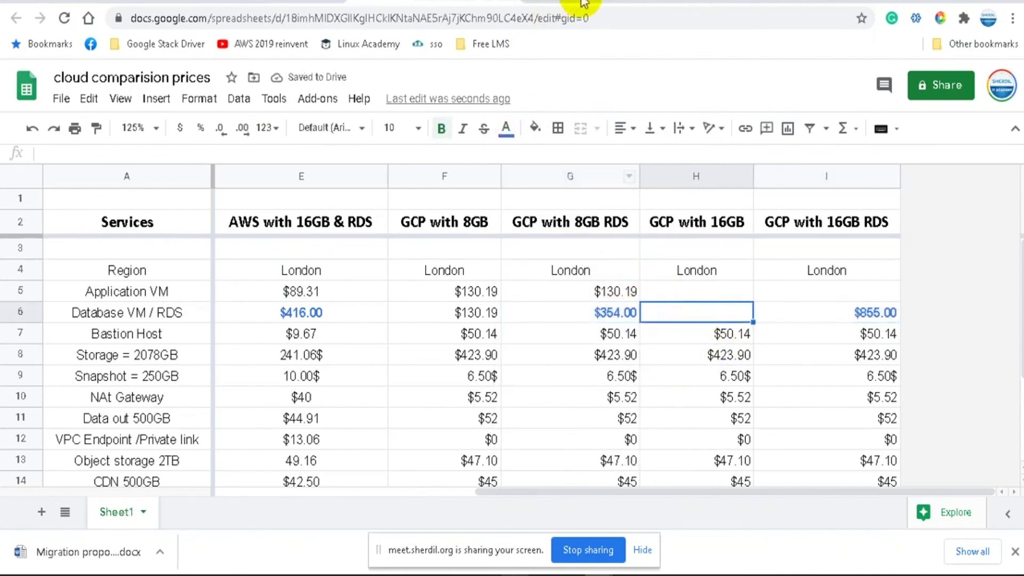
click(616, 3)
click(762, 4)
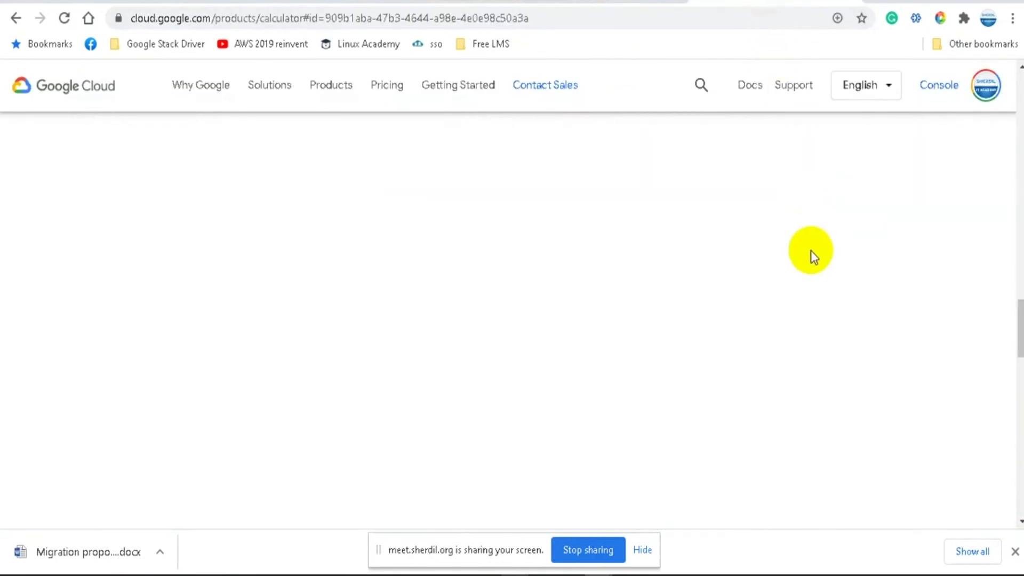
scroll(811, 250, up, 5)
scroll(811, 251, up, 10)
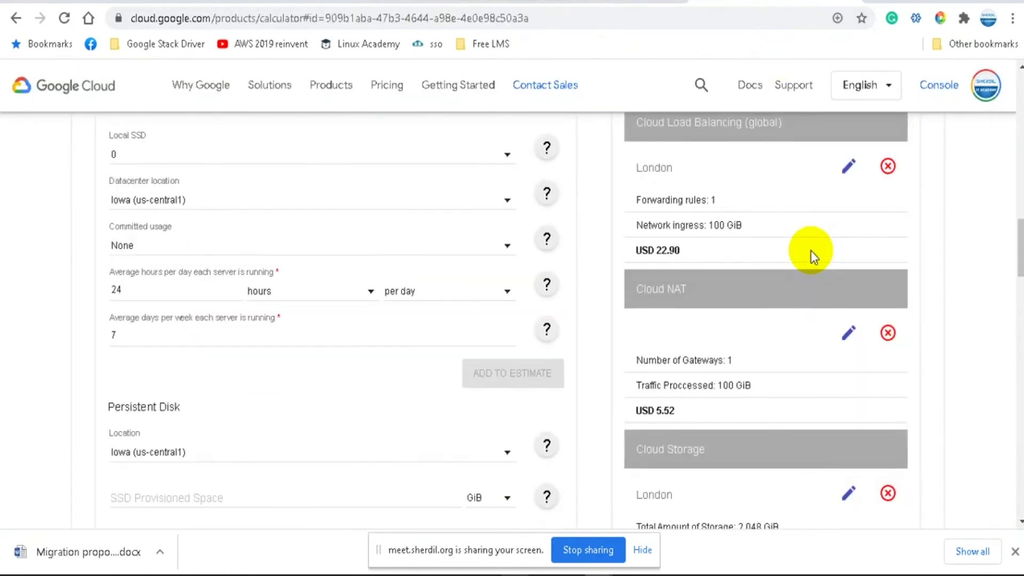
click(463, 1)
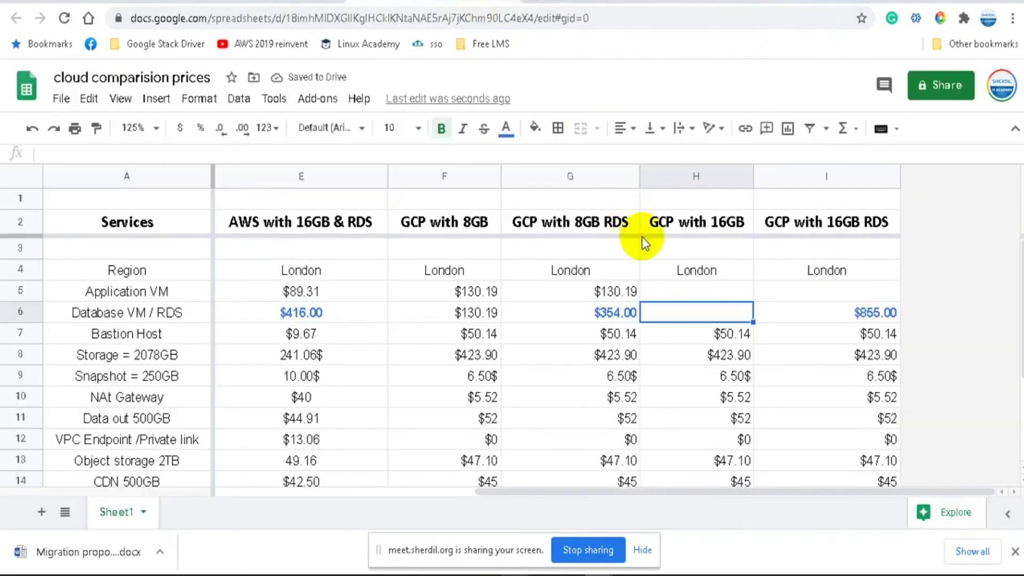
click(681, 290)
click(751, 2)
scroll(776, 246, up, 6)
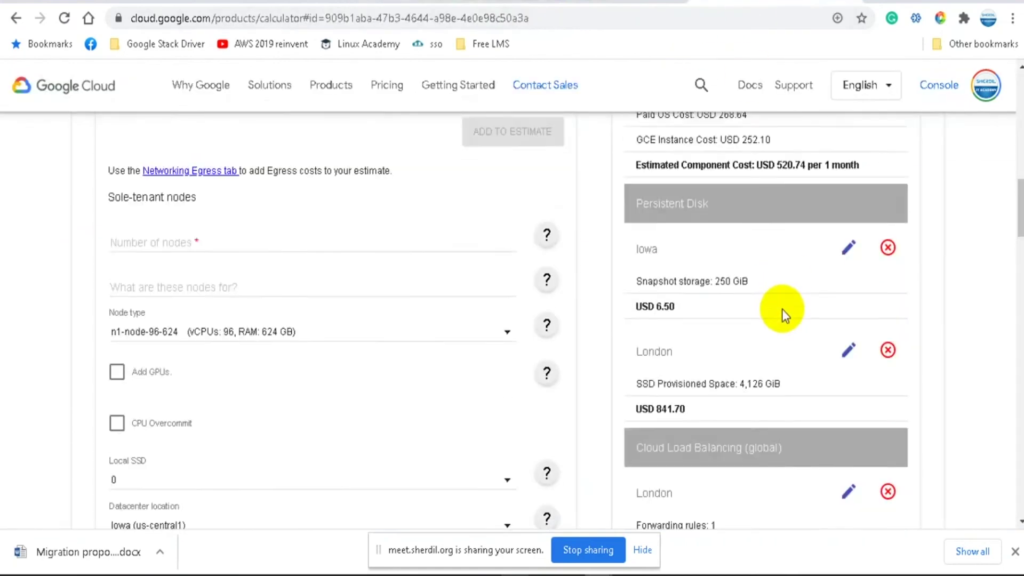
scroll(784, 326, up, 2)
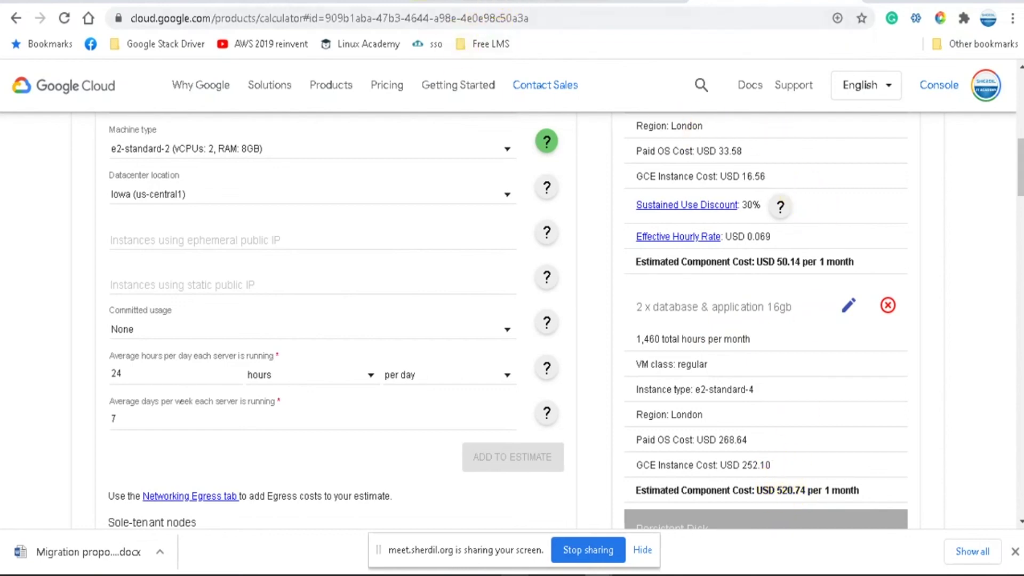
Step: Switch to the spreadsheet and enter $260.37 as the Application VM cost under GCP with 16GB
click(507, 4)
click(686, 291)
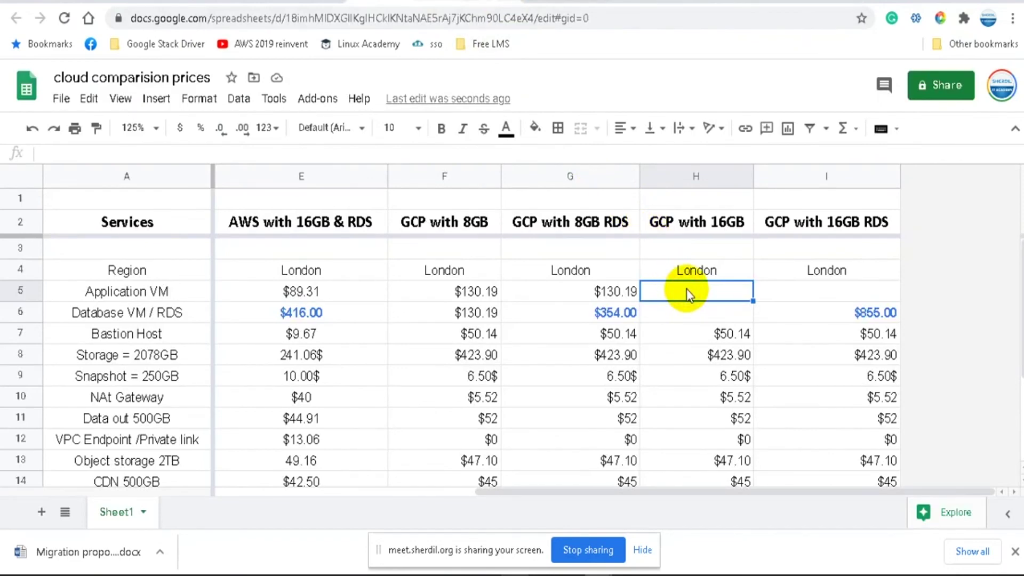
text(26.37)
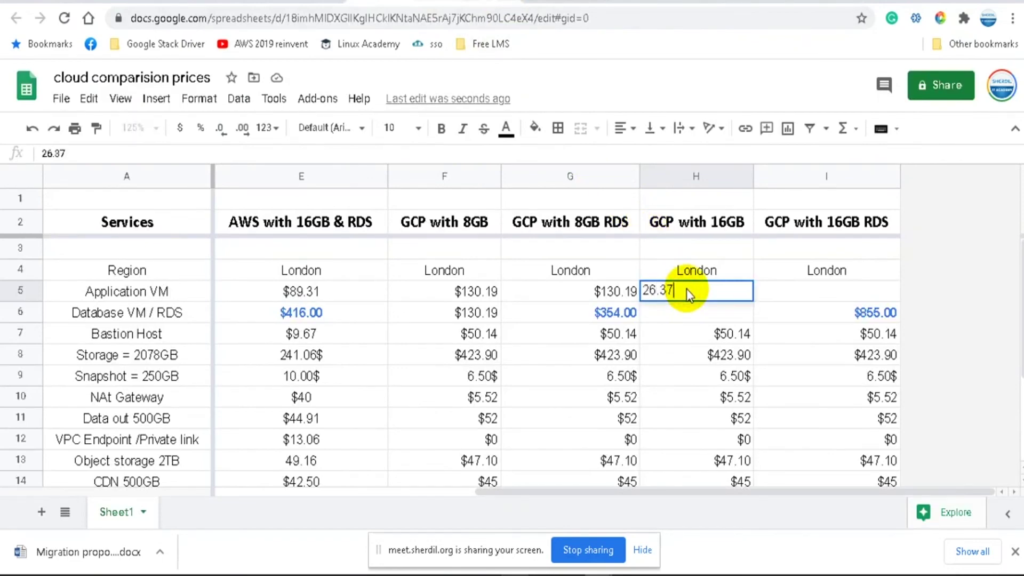
click(657, 291)
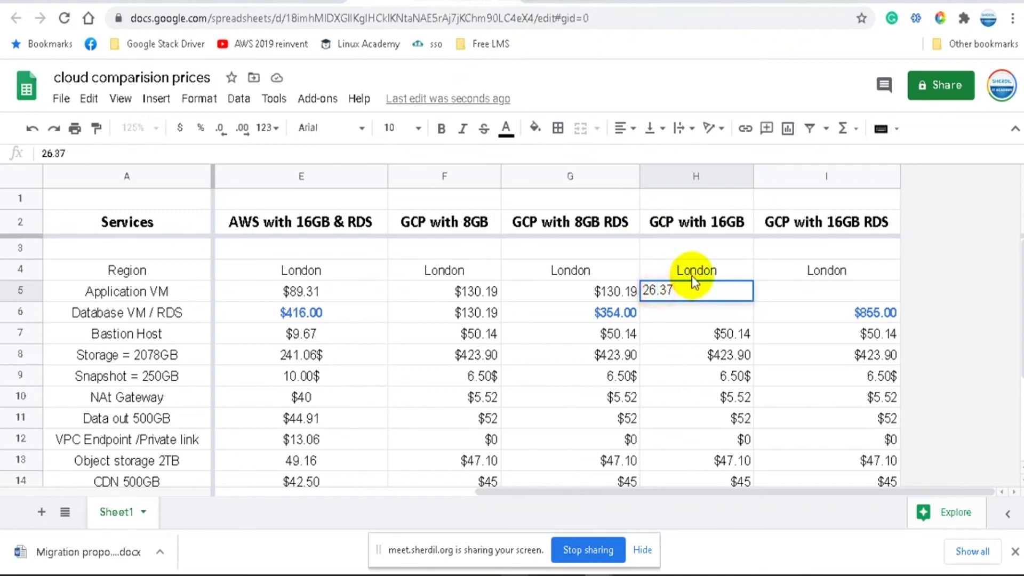
text(0)
click(651, 292)
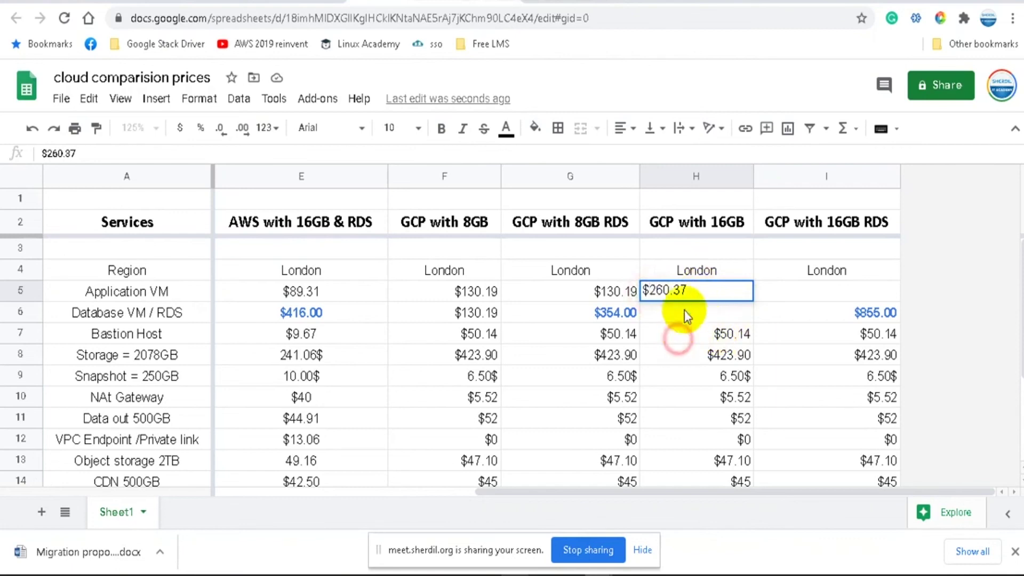
click(680, 336)
Step: Copy the GCP with 16GB Application VM cost to the Application VM cell under GCP with 16GB RDS and the GCP with 16GB Database VM / RDS cell
click(688, 293)
key(ctrl+c)
click(821, 292)
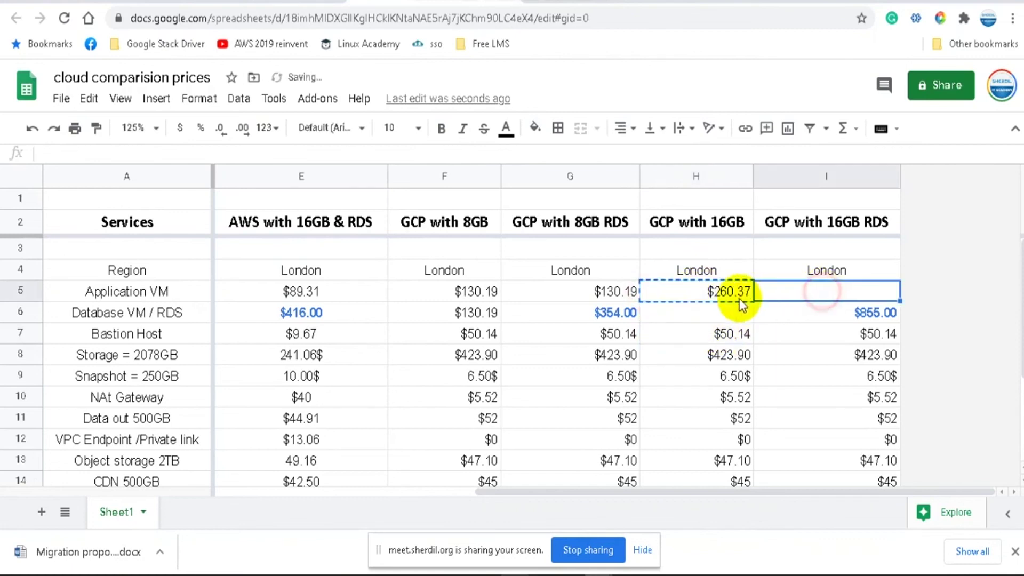
key(ctrl+v)
click(707, 310)
click(702, 292)
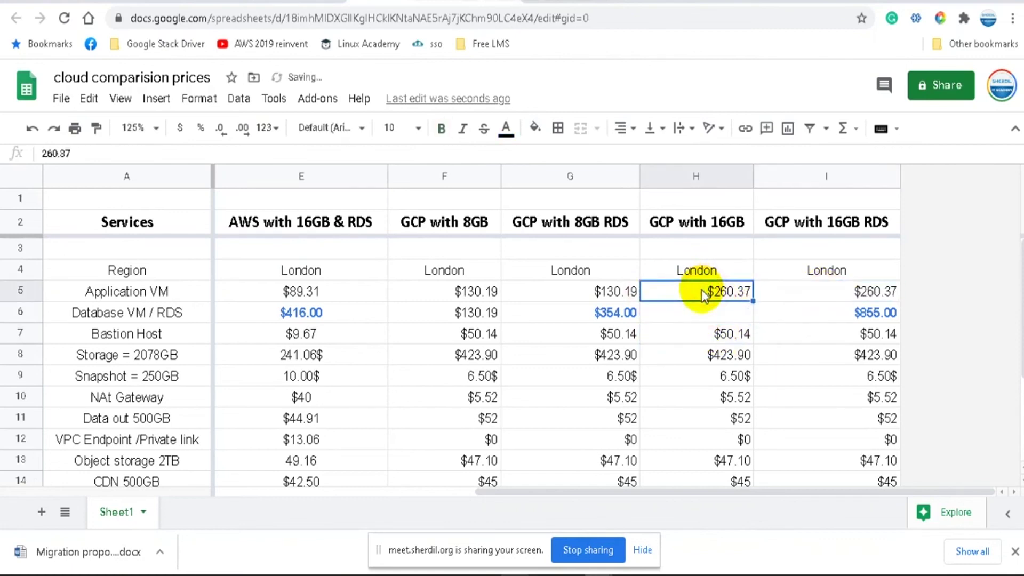
key(ctrl+c)
click(704, 311)
key(ctrl+v)
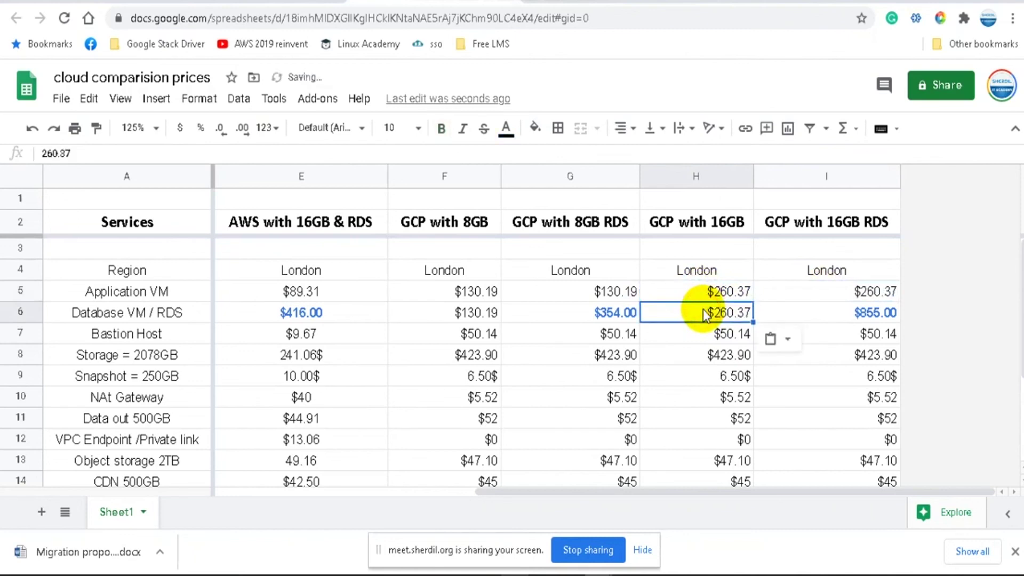
click(691, 341)
Step: Center-align the cost cells from AWS with 16GB & RDS through GCP with 16GB RDS, from Application VM down to Load balancer
scroll(697, 341, down, 3)
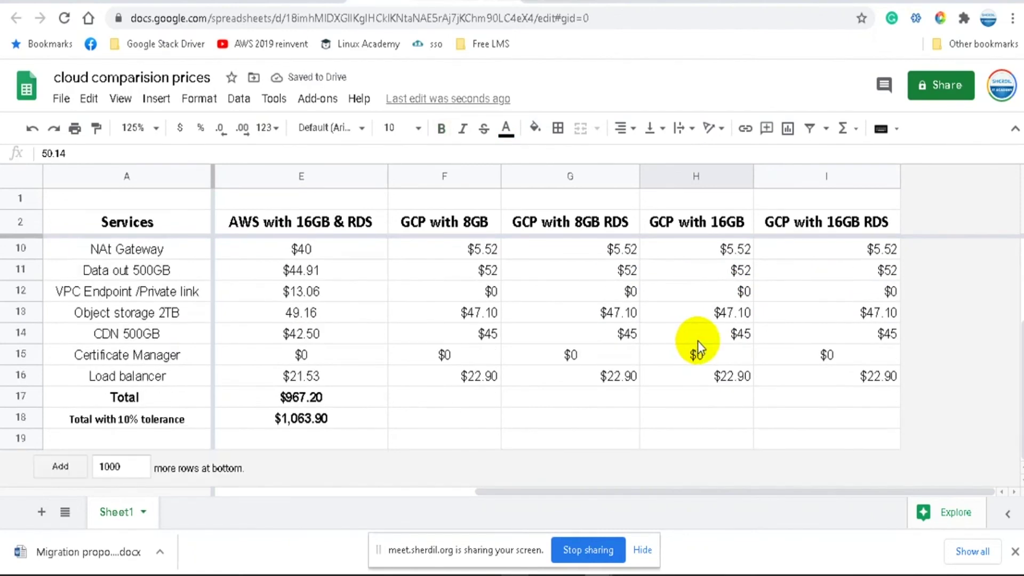
scroll(695, 312, up, 5)
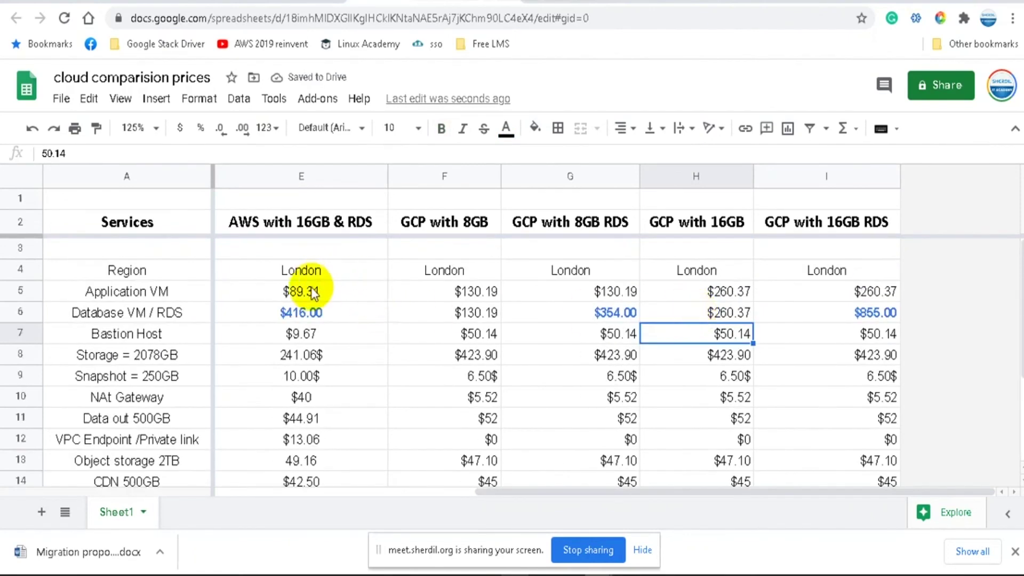
drag(592, 304, 878, 381)
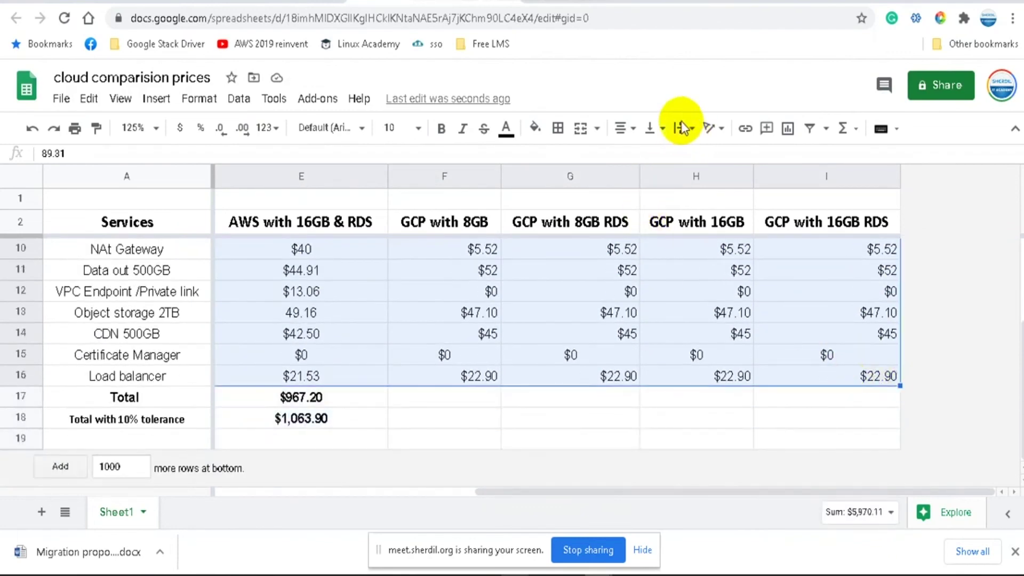
click(635, 133)
click(638, 155)
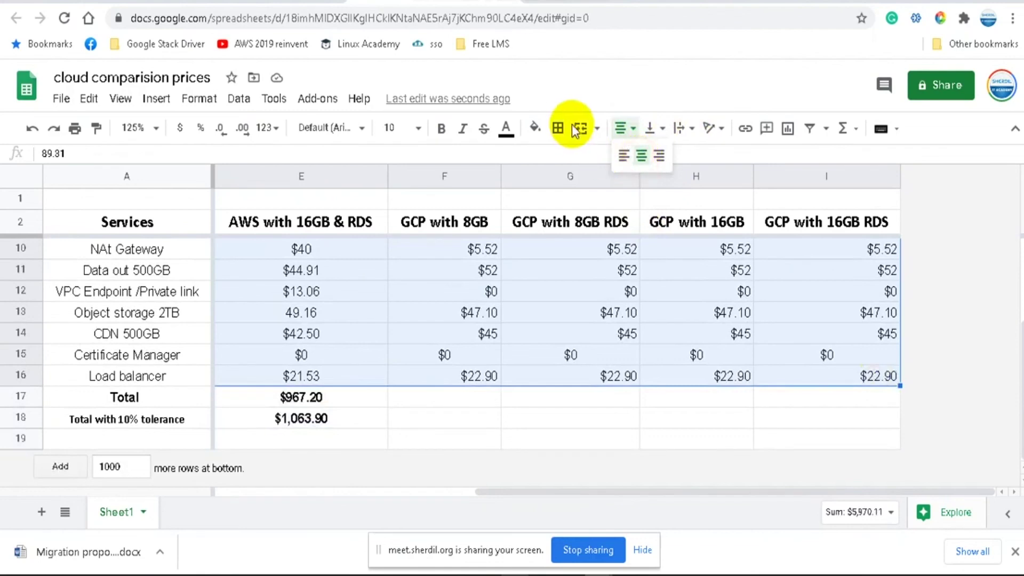
Step: Review the Compute Engine costs of the 8GB and 16GB application and database VMs in the Google Cloud Pricing Calculator estimate
click(566, 7)
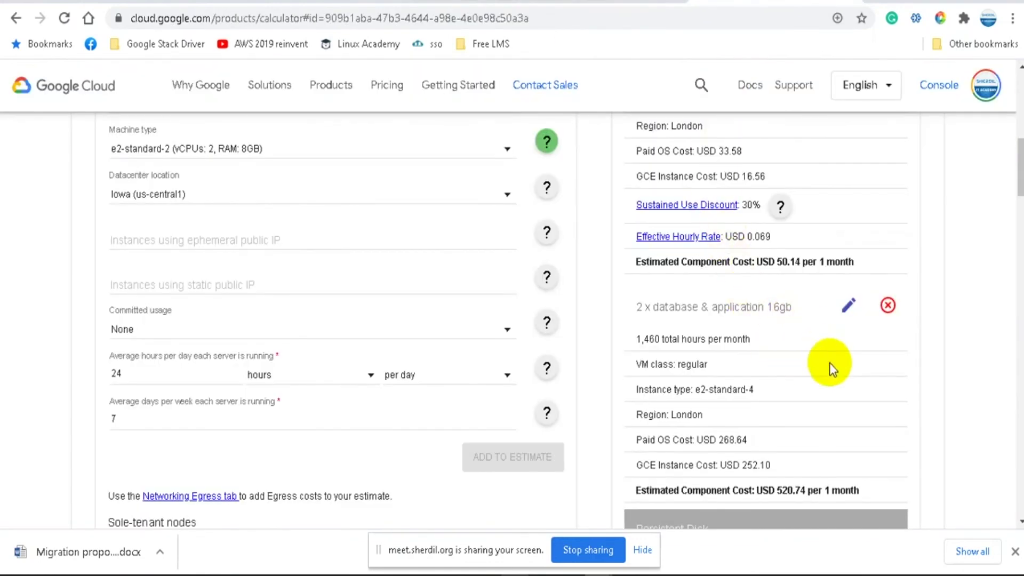
scroll(830, 360, down, 3)
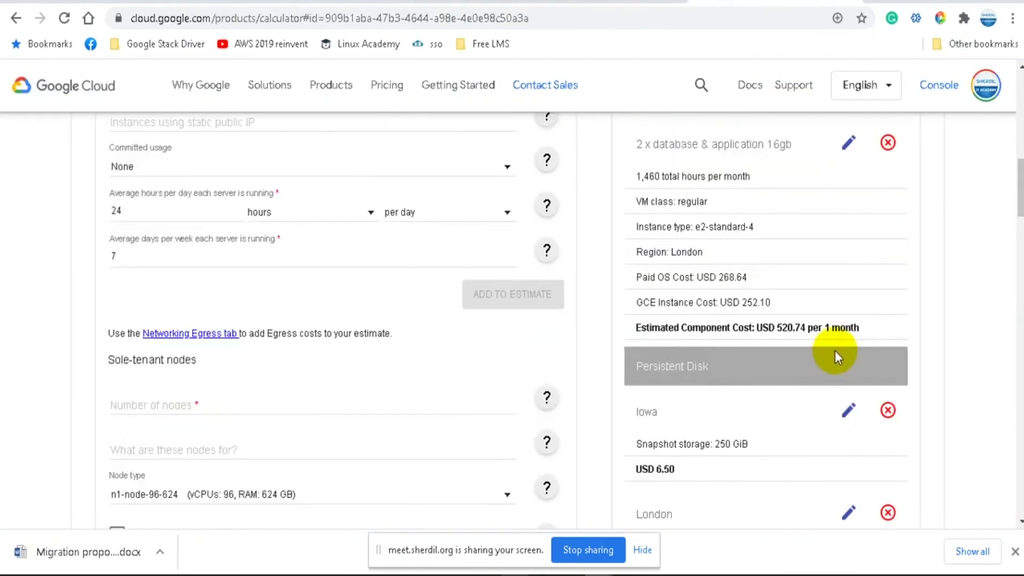
scroll(860, 326, up, 2)
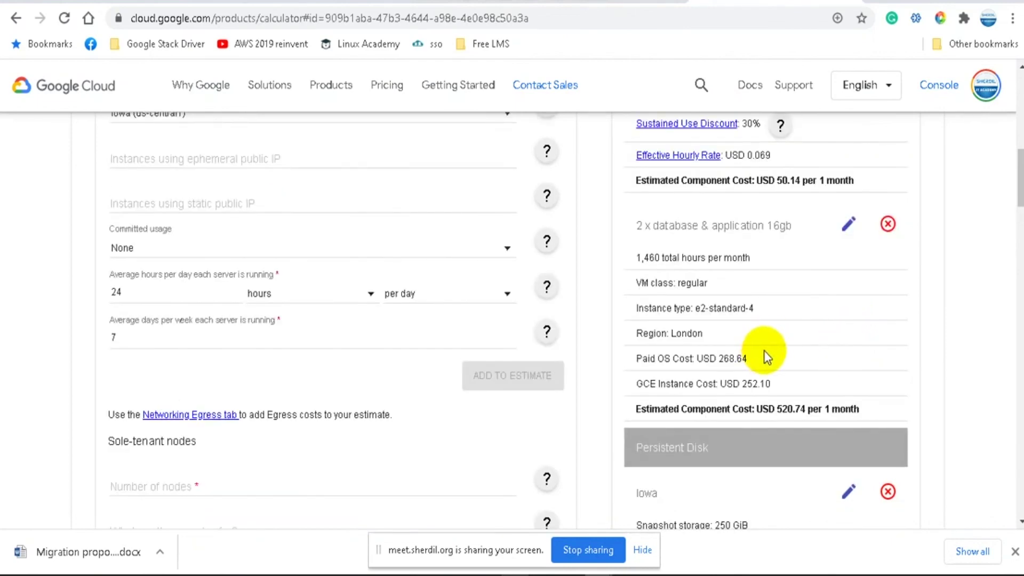
scroll(767, 351, up, 8)
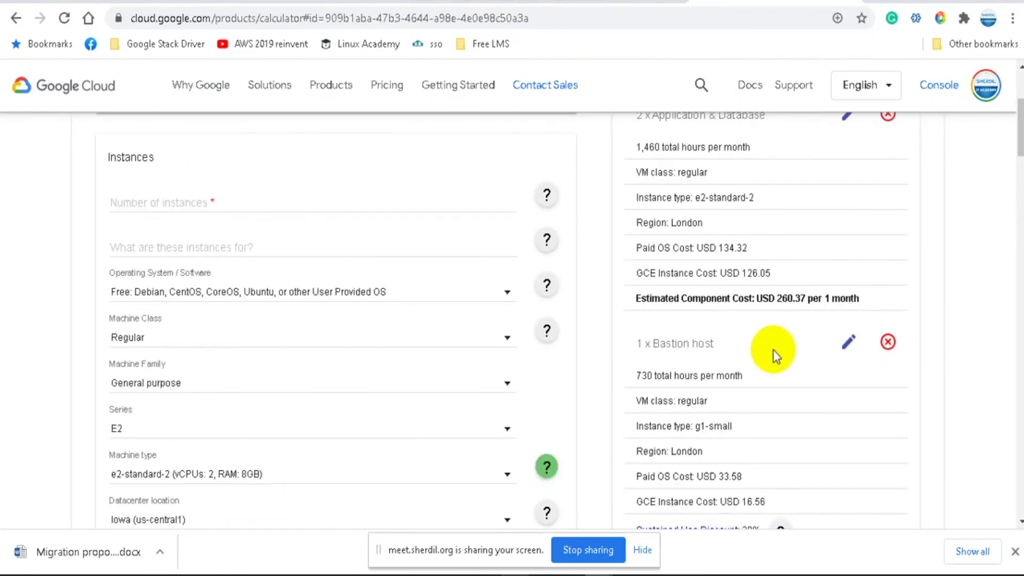
scroll(776, 356, down, 2)
scroll(776, 355, up, 4)
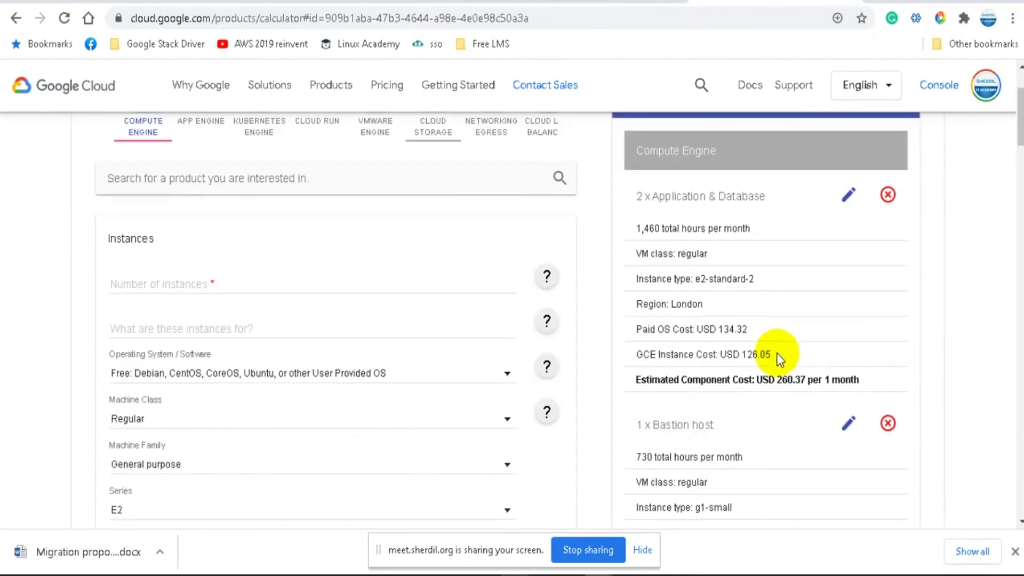
scroll(777, 359, up, 3)
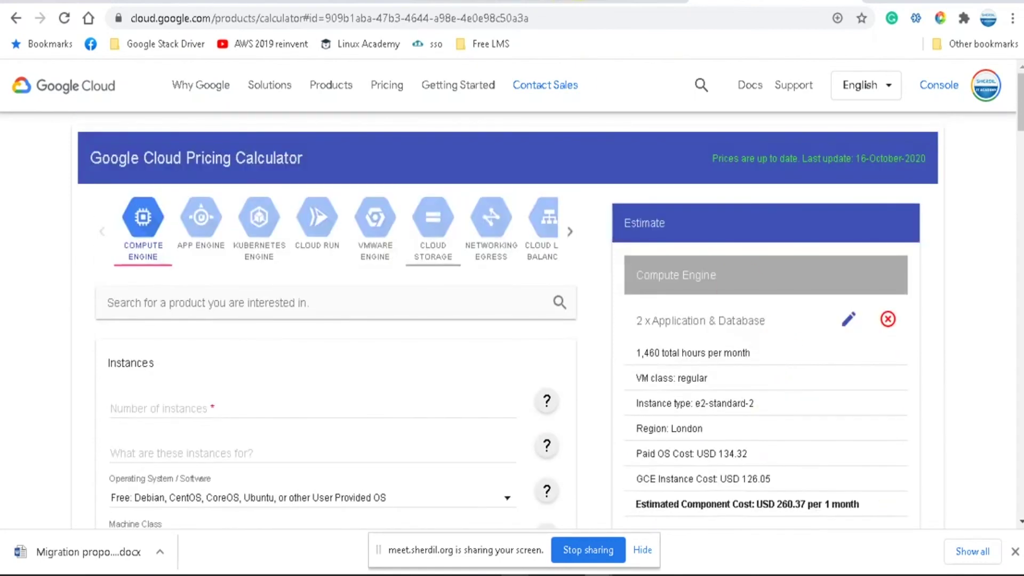
Step: Back in the spreadsheet, clear the Total and Total with 10% tolerance values of all four AWS columns
click(575, 1)
click(443, 1)
click(537, 404)
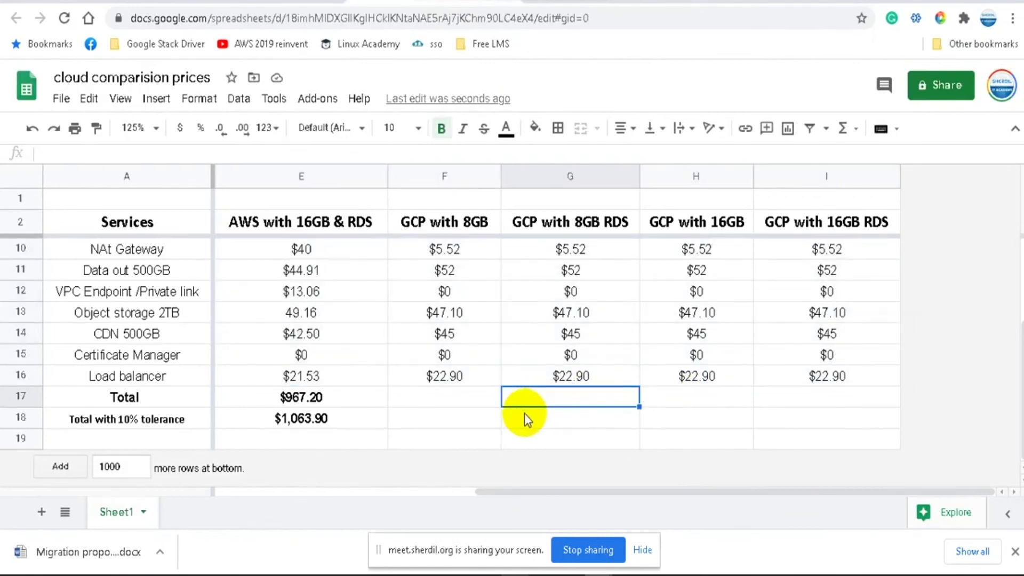
click(304, 403)
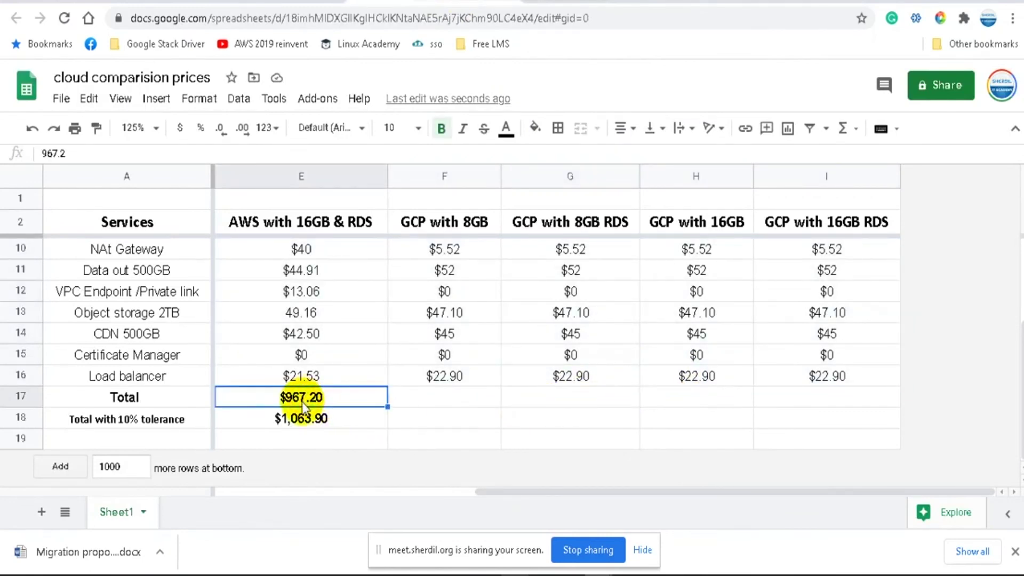
drag(508, 486, 330, 501)
drag(302, 396, 828, 422)
key(Delete)
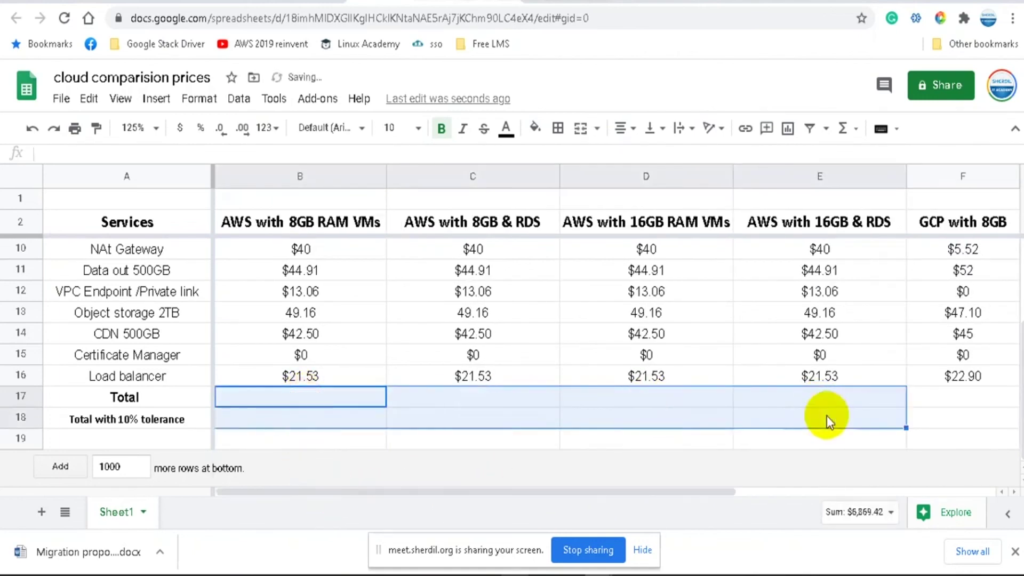
Step: Copy the Snapshot = 250GB cost from AWS with 8GB & RDS to AWS with 8GB RAM VMs, dismissing the sign-in prompt
scroll(640, 315, up, 2)
scroll(595, 325, up, 1)
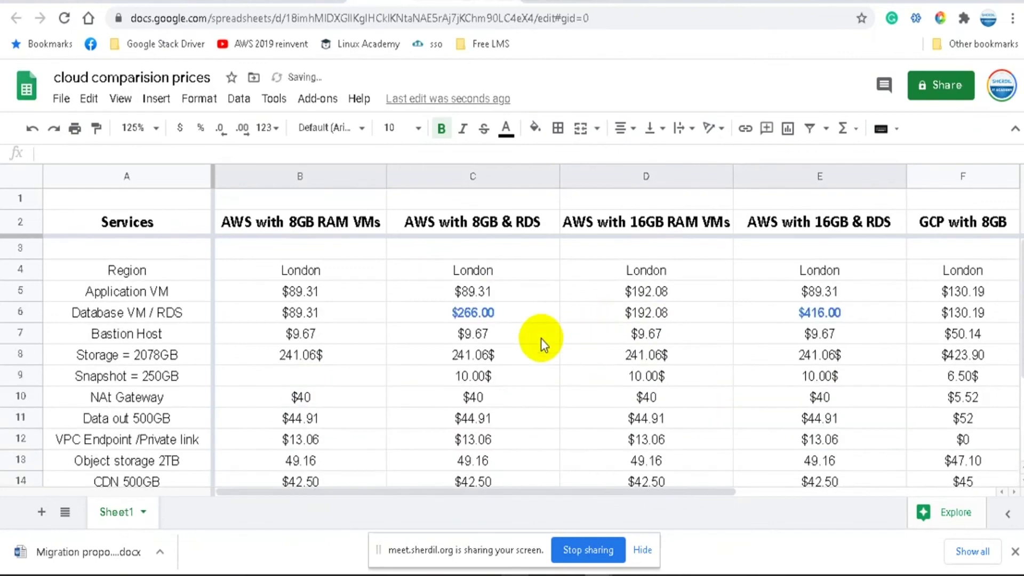
click(332, 378)
click(453, 384)
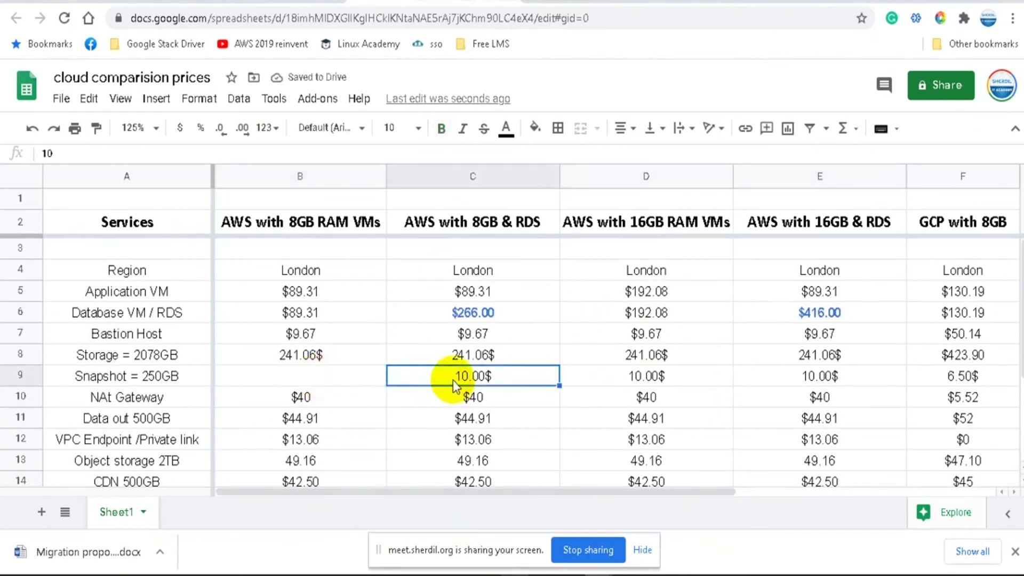
key(ctrl+c)
click(338, 377)
key(ctrl+v)
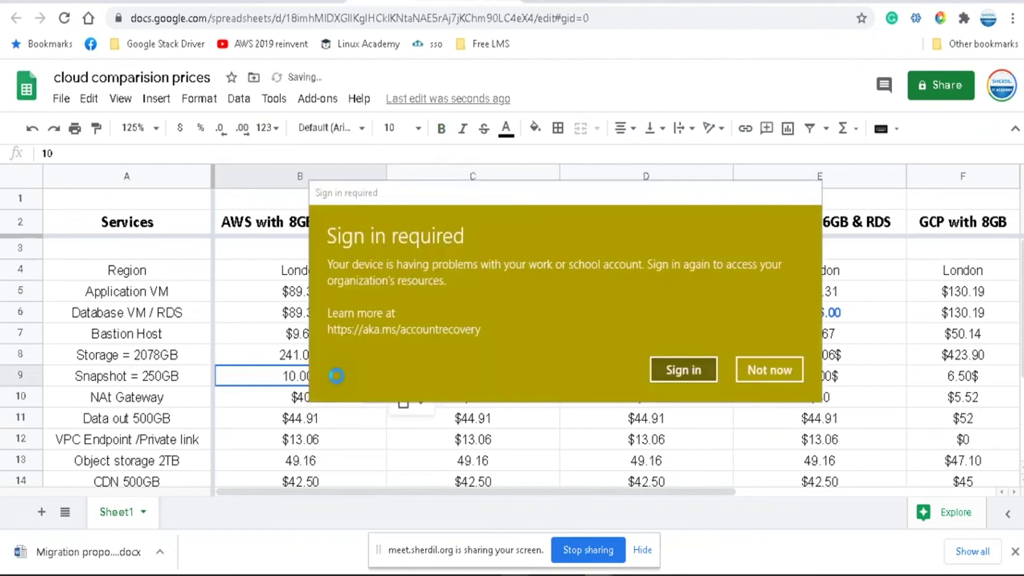
click(783, 374)
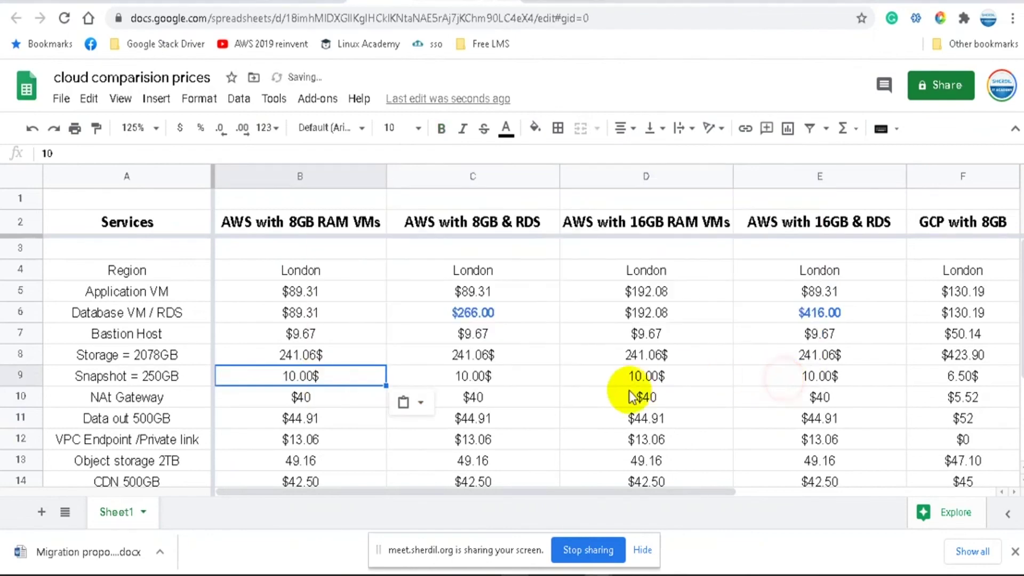
Step: Try to put the dollar sign in front of the Snapshot = 250GB cost under AWS with 8GB RAM VMs
click(572, 410)
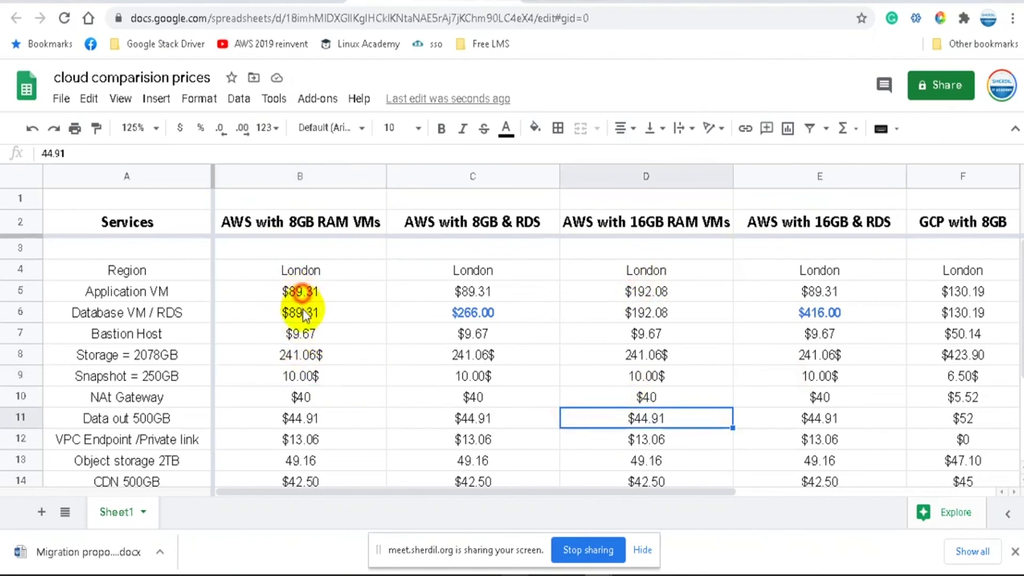
drag(301, 293, 347, 367)
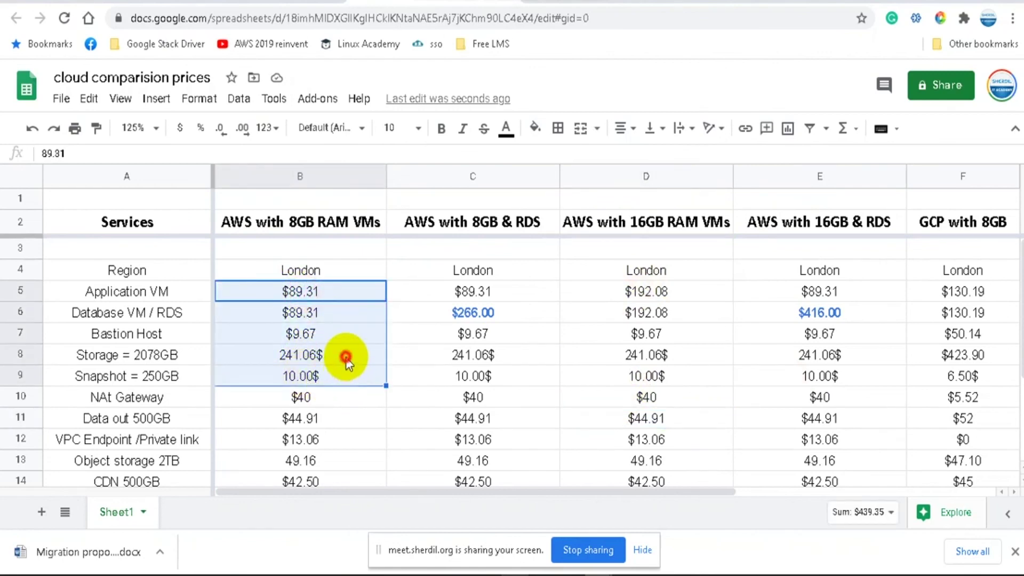
click(346, 355)
double_click(295, 354)
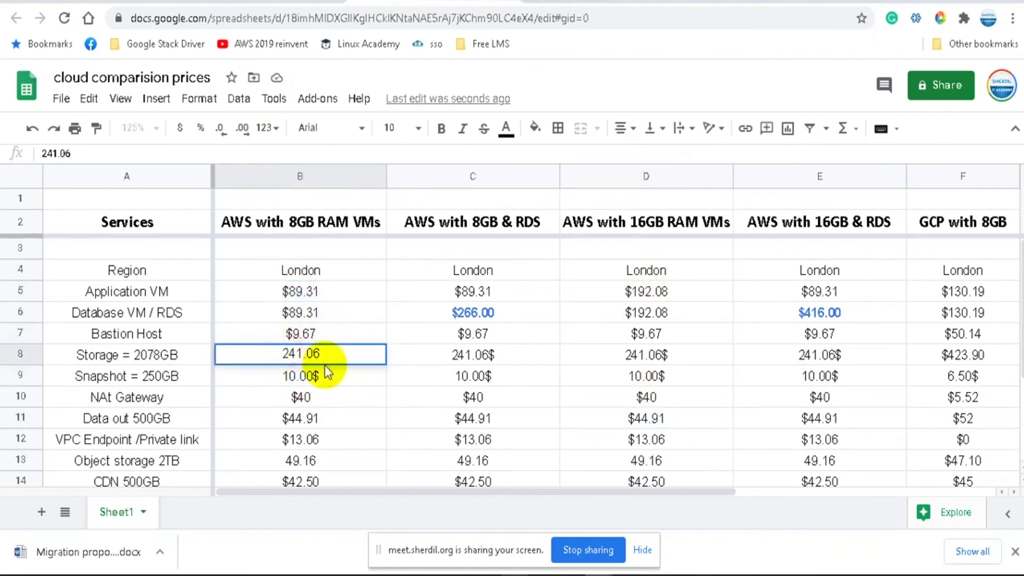
double_click(313, 378)
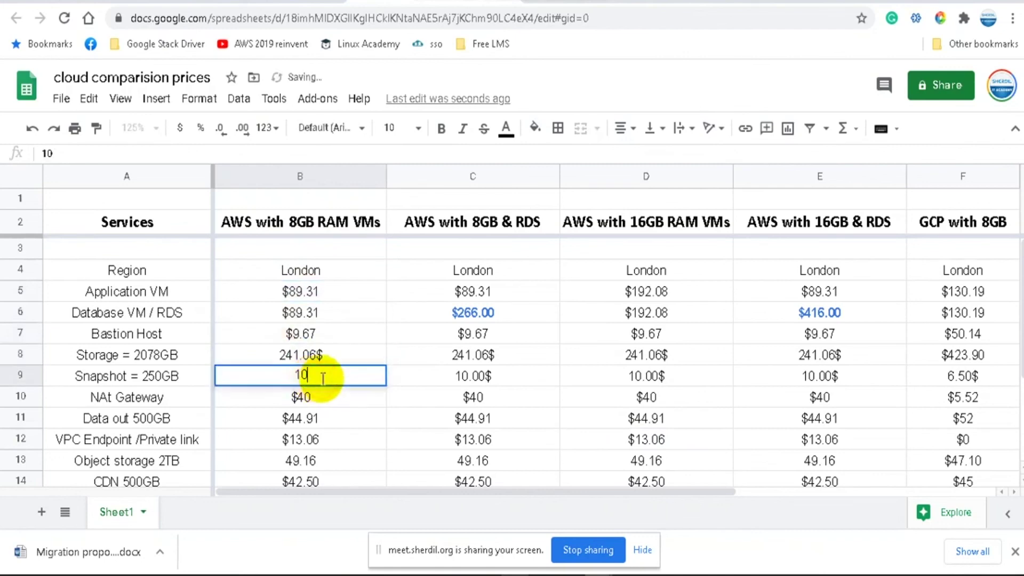
click(276, 378)
text($)
click(366, 418)
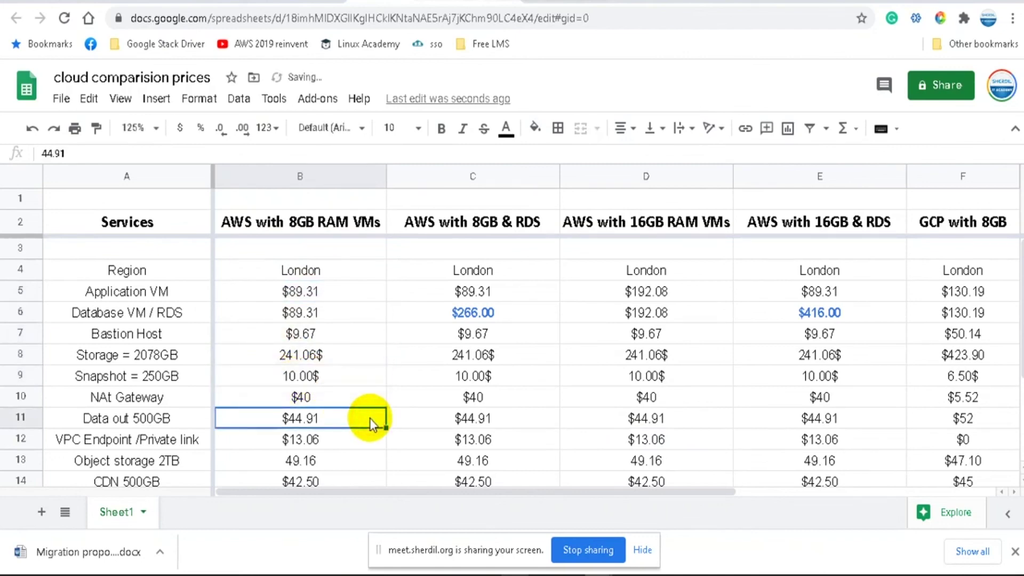
click(343, 356)
Step: Sum the AWS with 8GB RAM VMs costs from Application VM to Load balancer and enter 650.51 as that column's Total
mouse_move(331, 379)
mouse_down()
mouse_move(337, 505)
mouse_move(344, 379)
mouse_up()
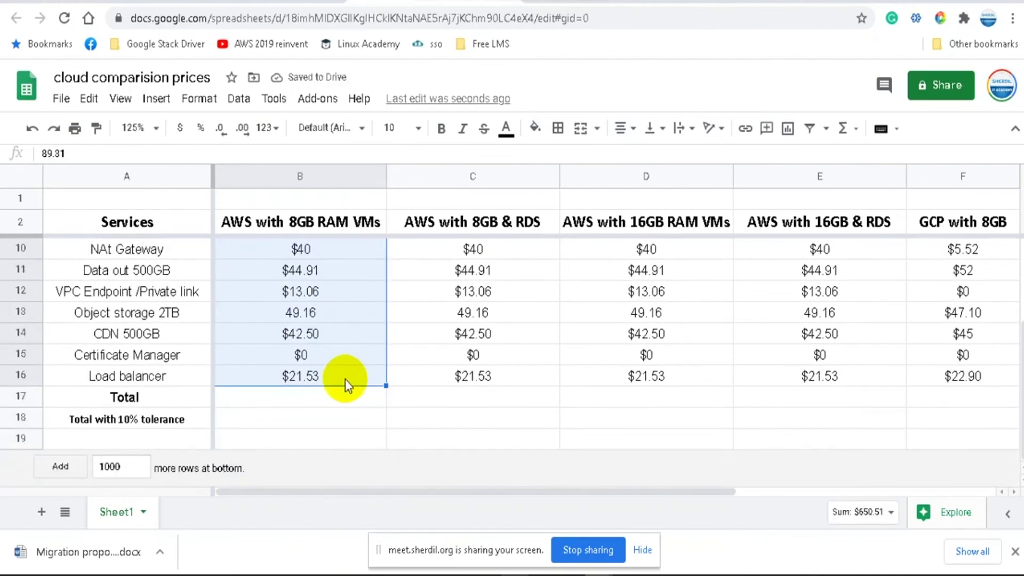
scroll(345, 379, up, 3)
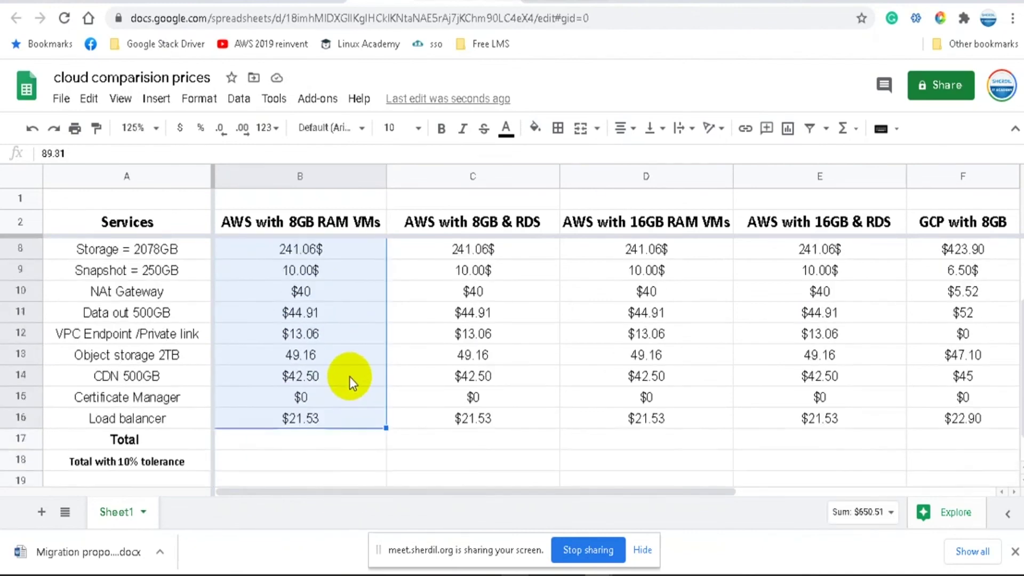
scroll(351, 352, down, 2)
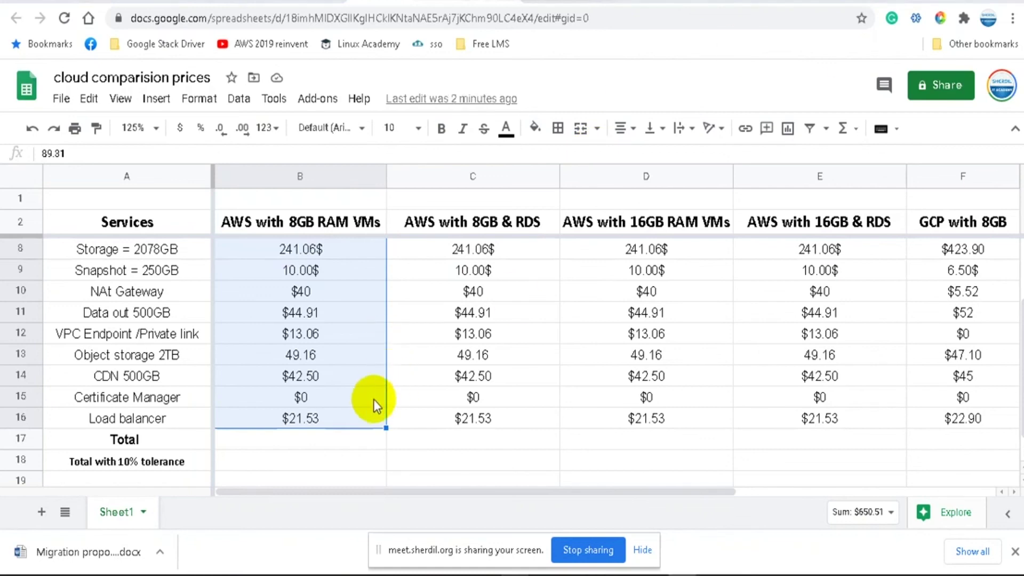
click(304, 439)
text(65)
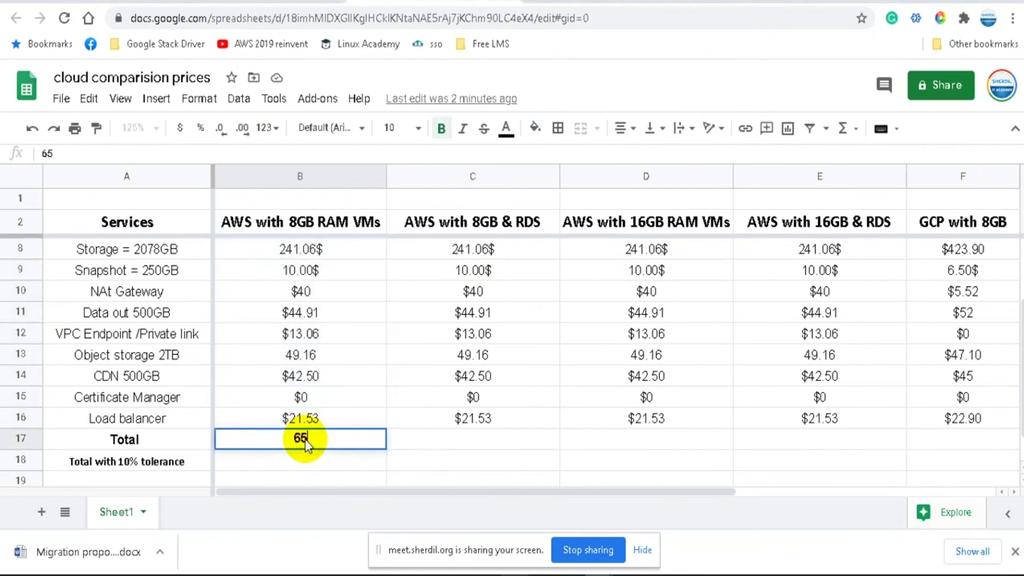
text(0.51)
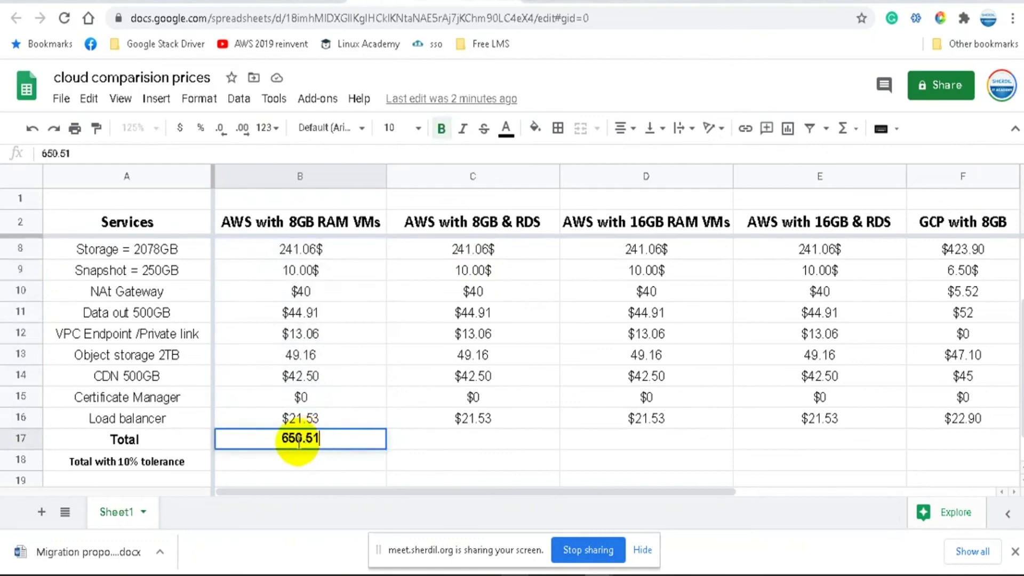
key(Return)
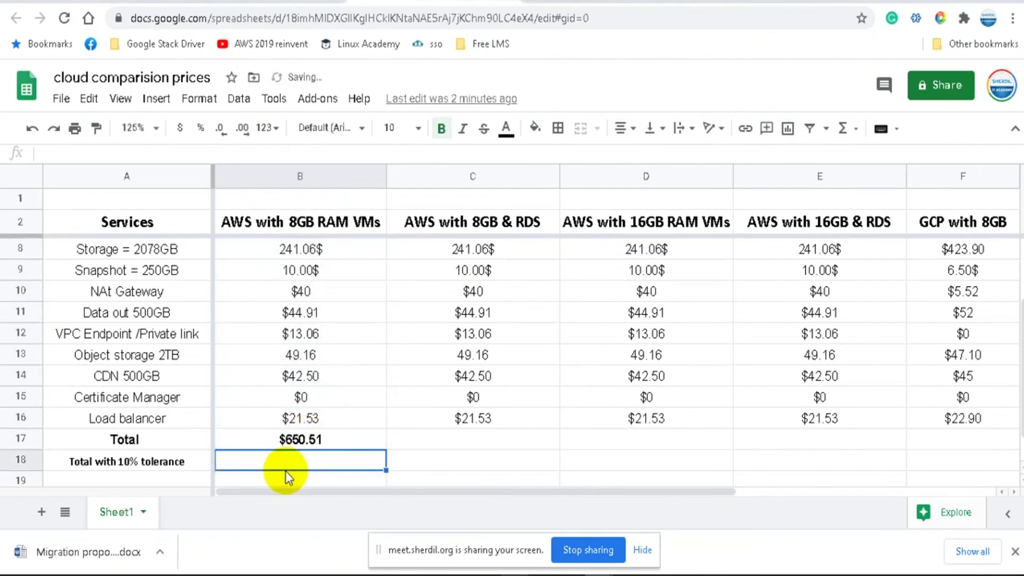
Step: Add the service label "Google 30% discount on VMs" in the row below Total with 10% tolerance
click(313, 445)
scroll(133, 448, down, 1)
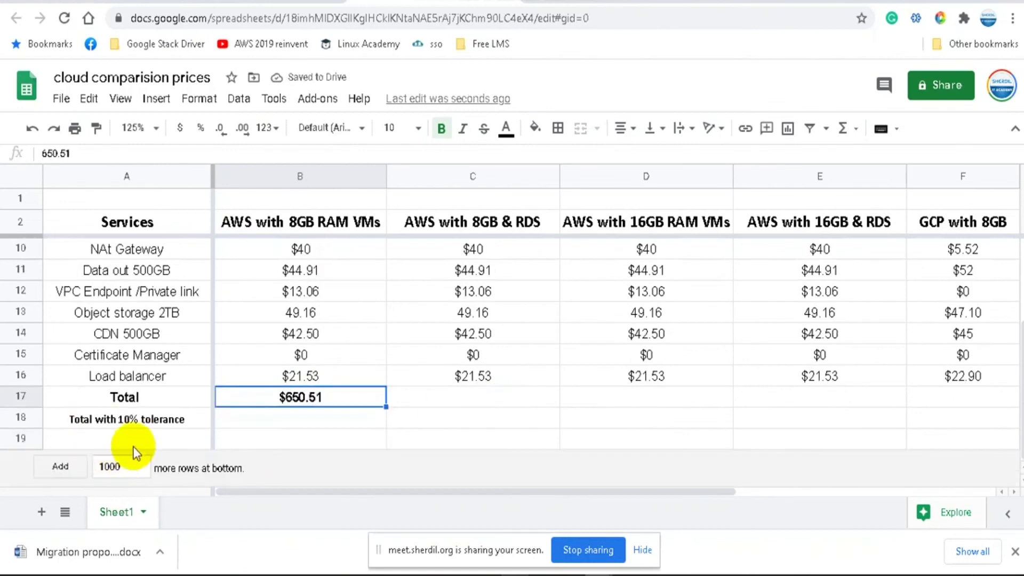
click(154, 442)
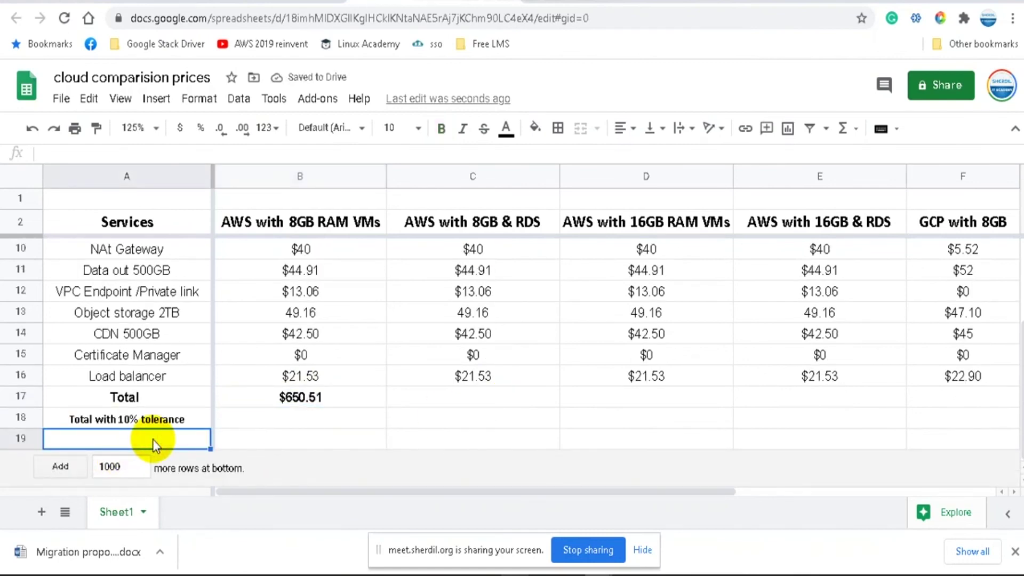
text(Google 30)
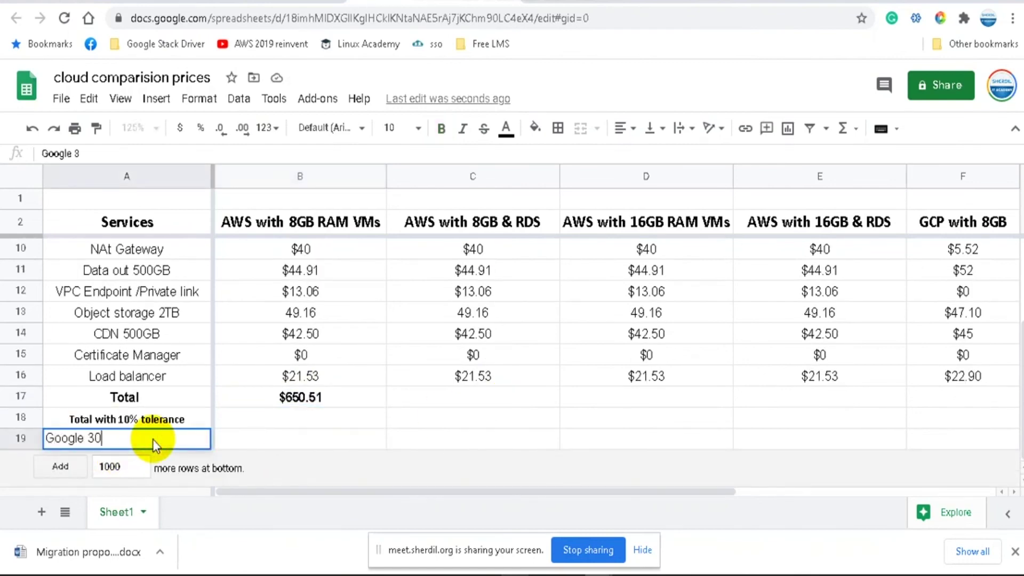
text(% discount)
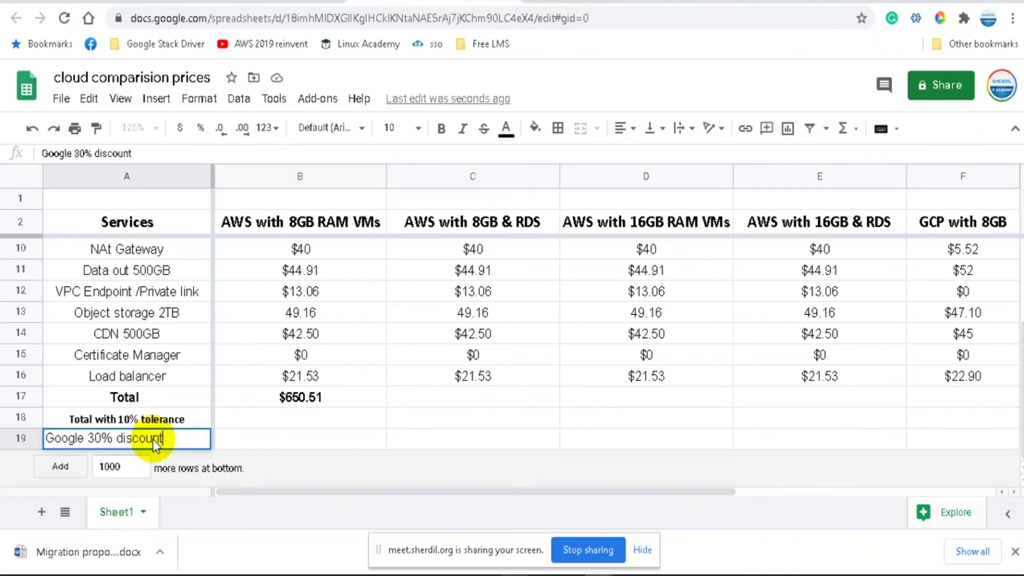
text( on VMs)
click(241, 401)
click(145, 439)
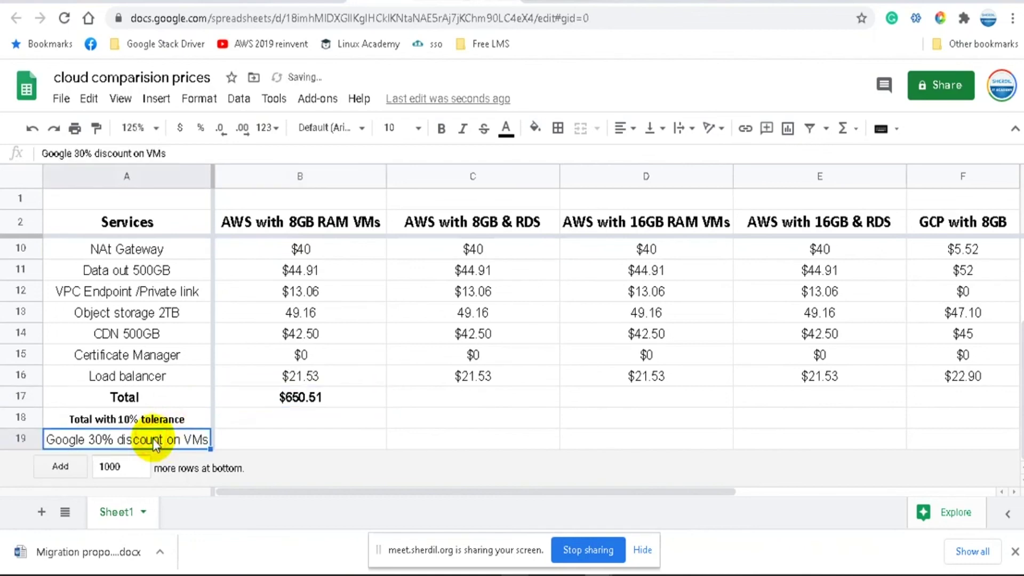
Step: Select the whole comparison table and set its font to Calibri
click(137, 290)
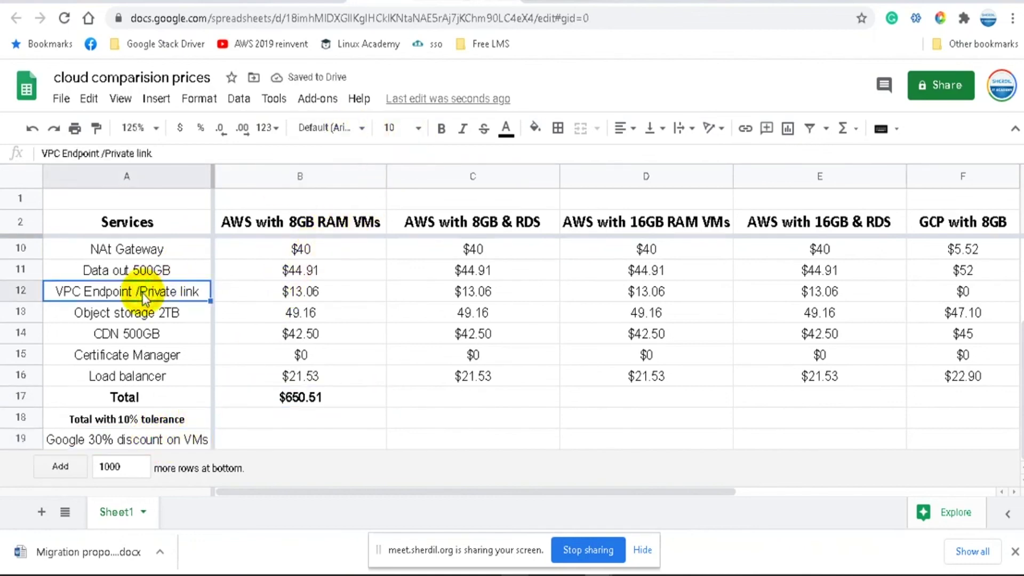
key(ctrl+a)
click(359, 128)
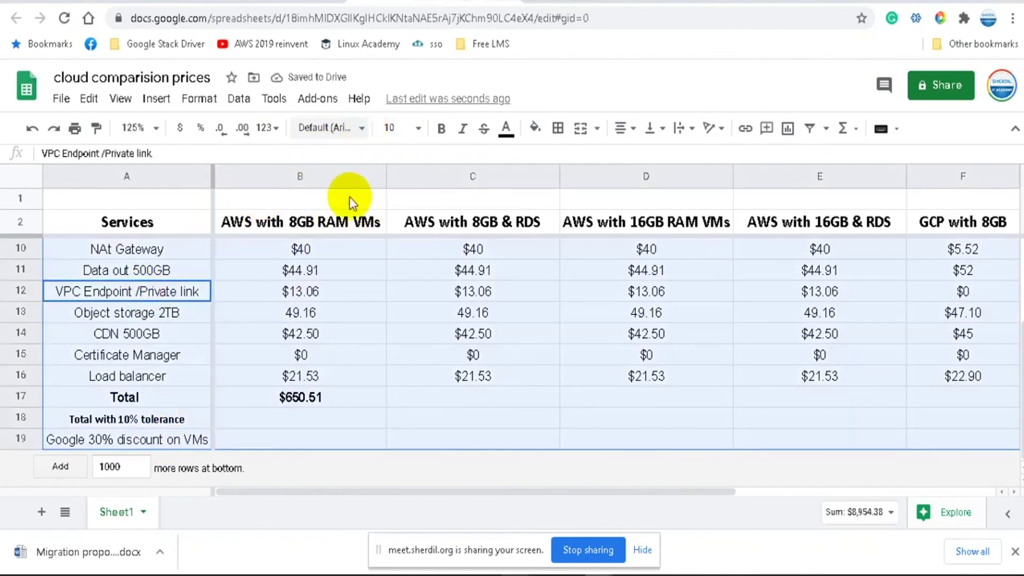
click(333, 289)
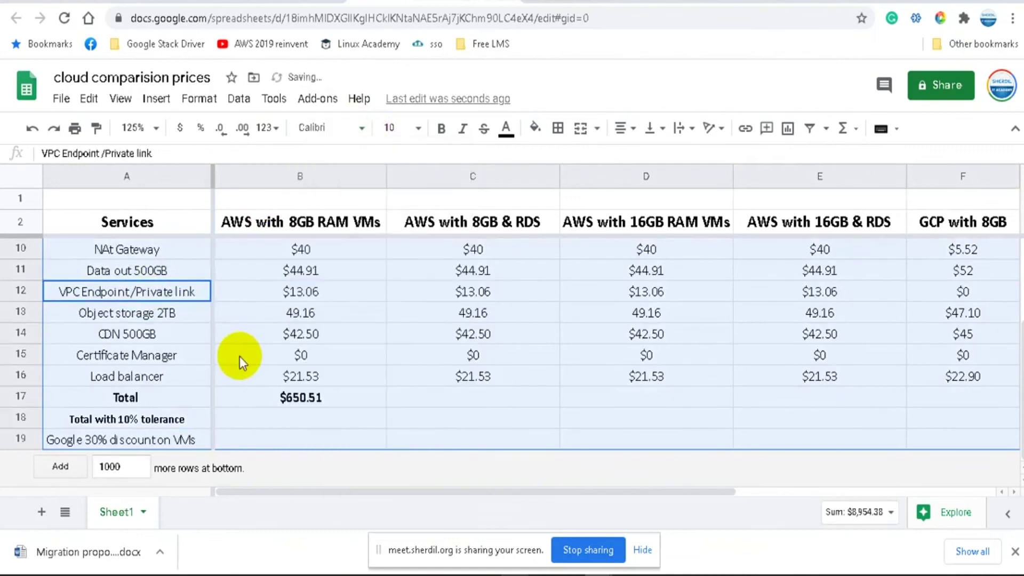
Step: Try font size 11 on the whole table, return it to 10 and deselect the table
click(415, 130)
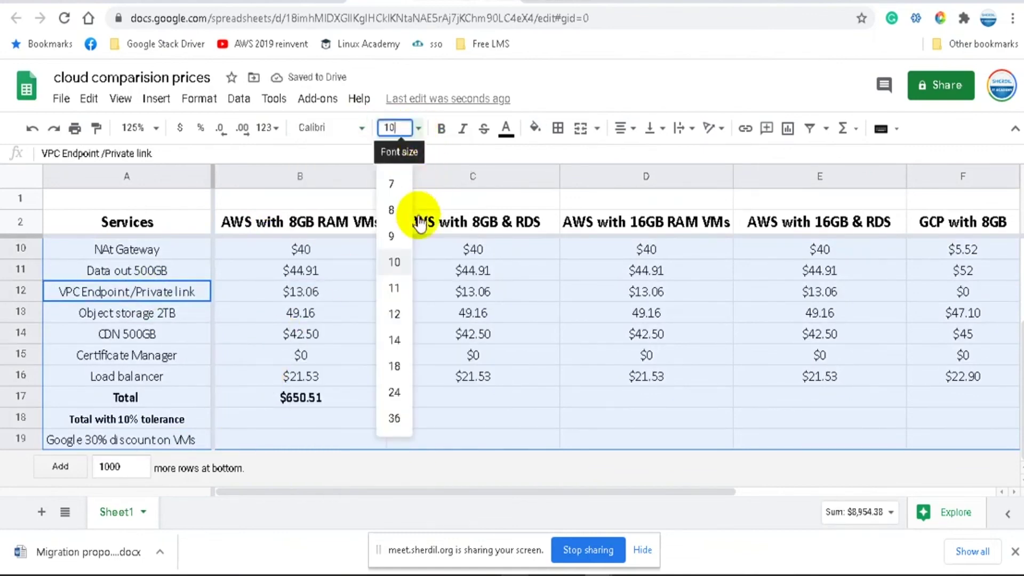
click(395, 290)
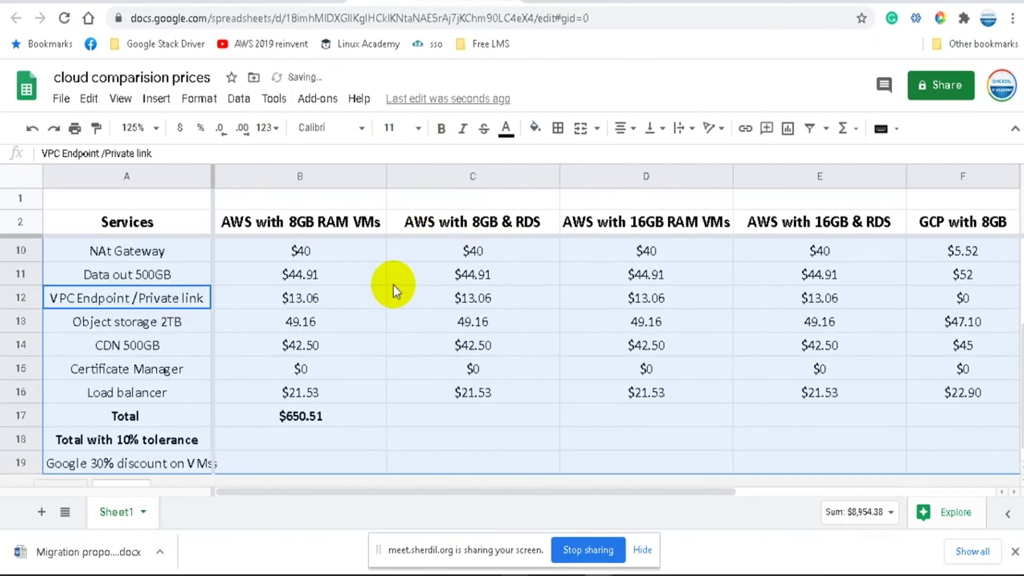
click(416, 128)
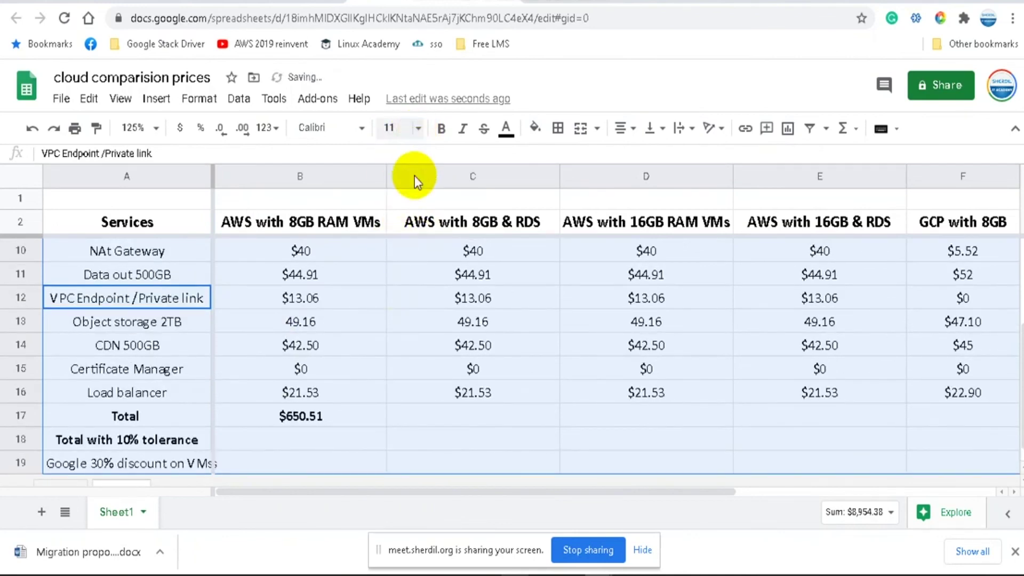
click(394, 262)
click(344, 332)
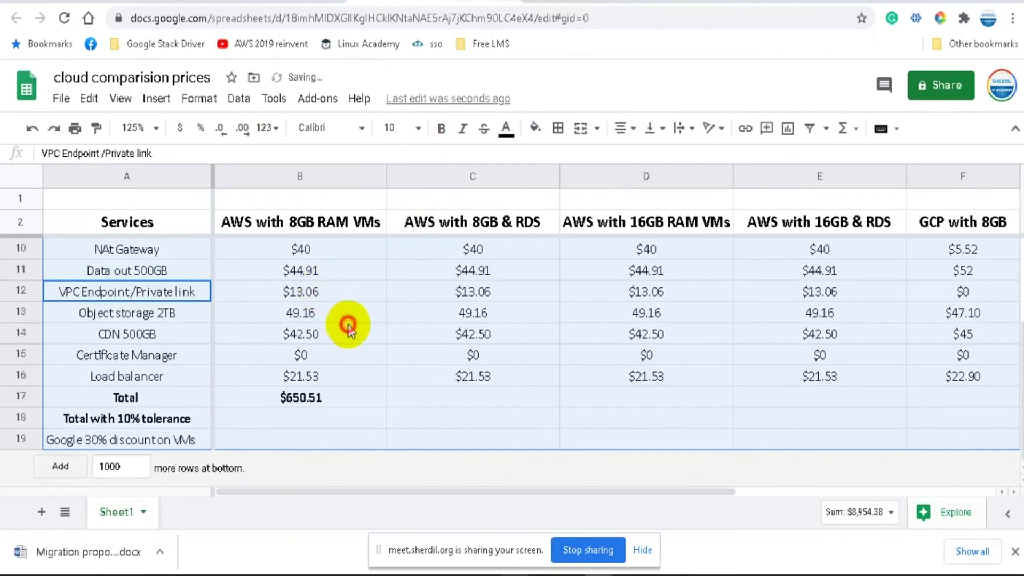
click(139, 436)
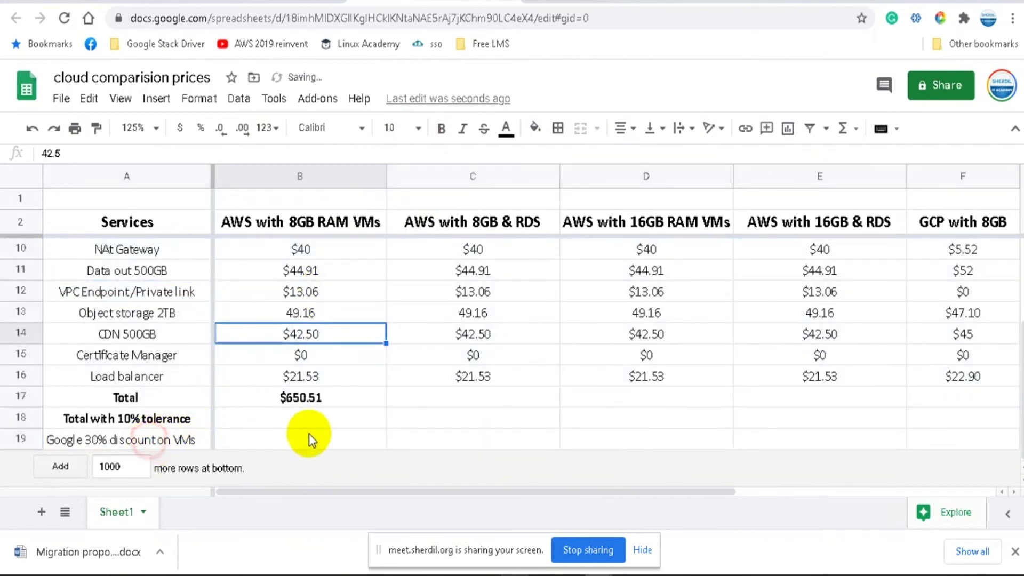
Step: Sum the AWS with 8GB & RDS costs from Application VM to Load balancer and enter $827.20 as that column's Total
click(312, 404)
scroll(463, 328, up, 3)
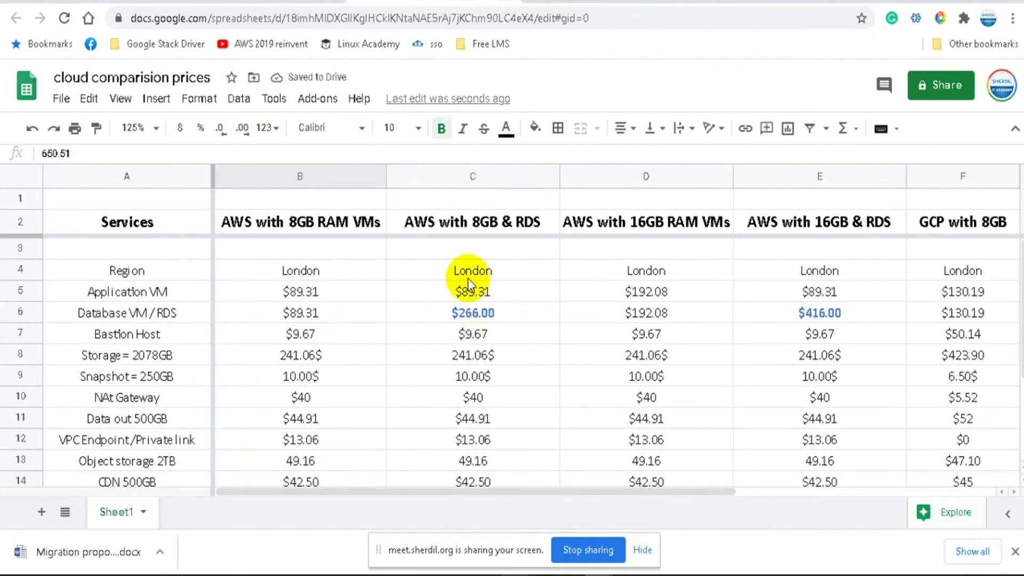
drag(472, 404, 488, 380)
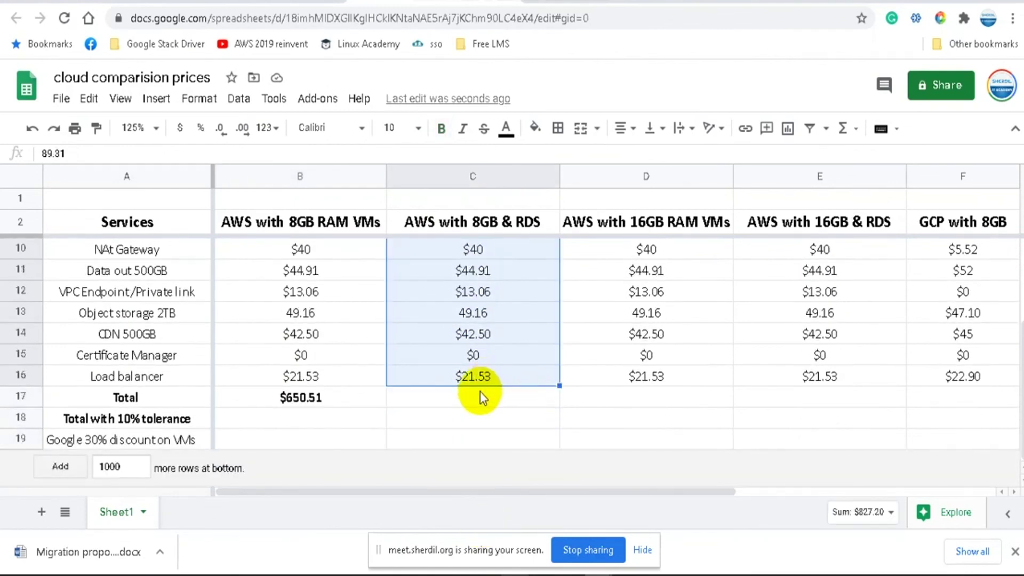
click(482, 407)
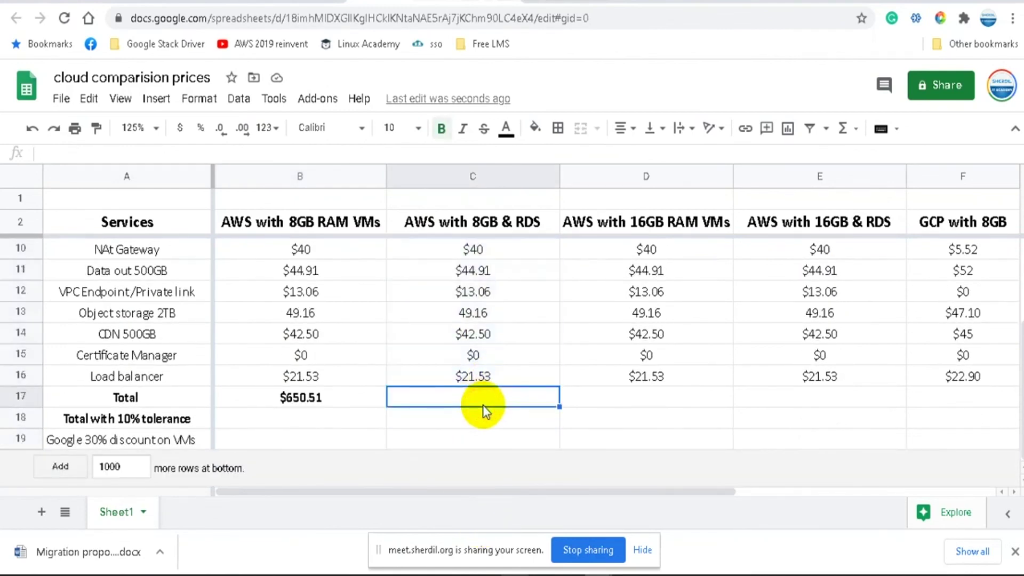
text($827)
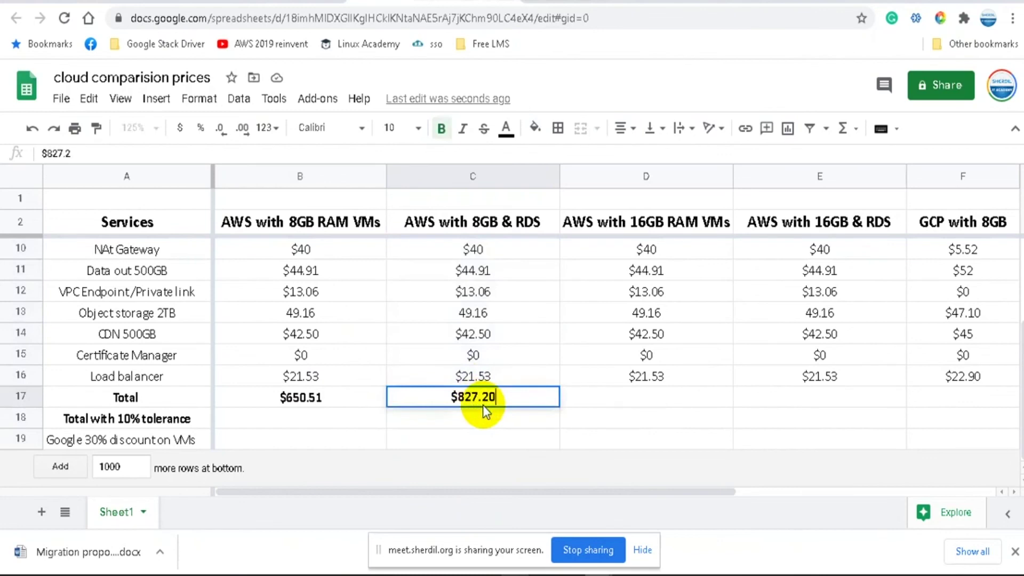
text(.20)
Step: Sum the AWS with 16GB RAM VMs costs from Application VM to Load balancer and enter $856.05 as that column's Total
click(619, 337)
scroll(620, 337, up, 2)
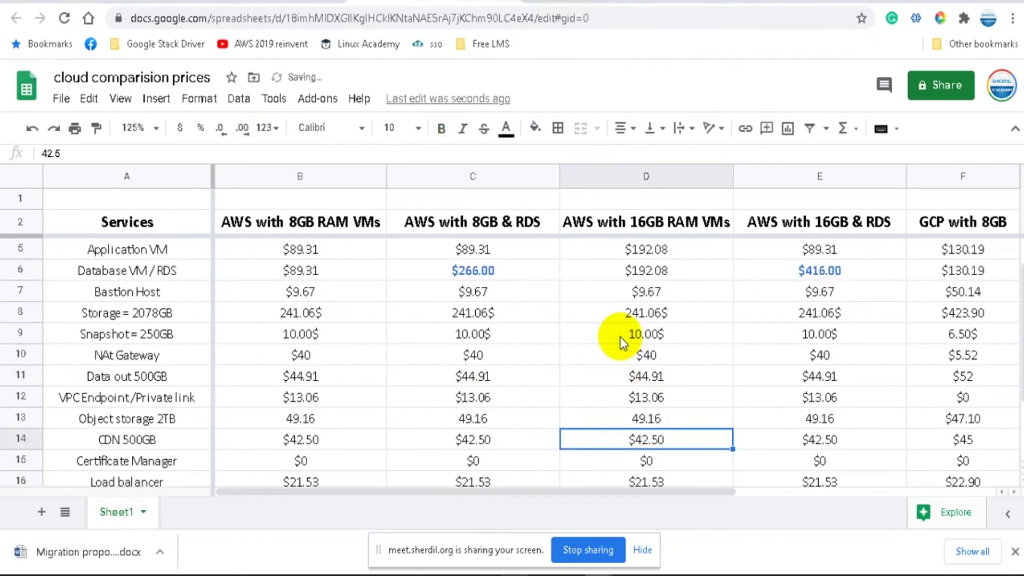
scroll(621, 320, up, 1)
drag(627, 293, 654, 382)
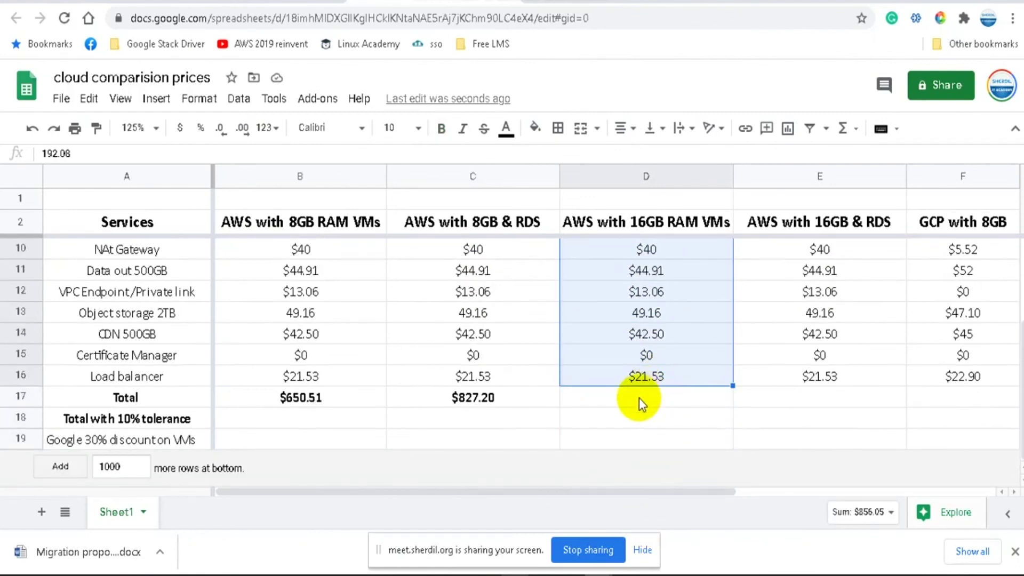
click(639, 398)
text($)
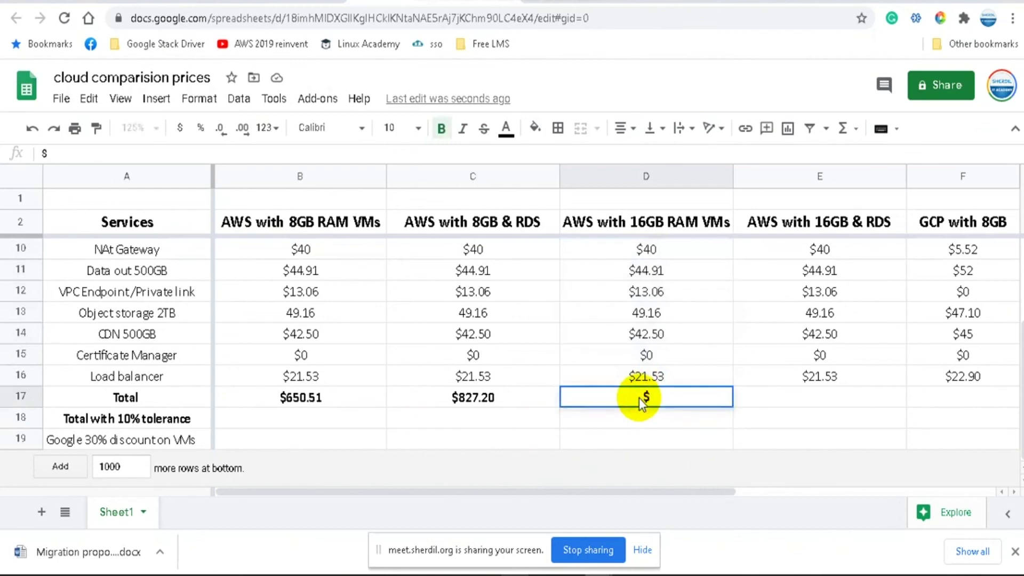
text(856.05)
Step: Sum the AWS with 16GB & RDS costs from Application VM to Load balancer and enter $977.20 as that column's Total
click(773, 363)
scroll(773, 353, up, 3)
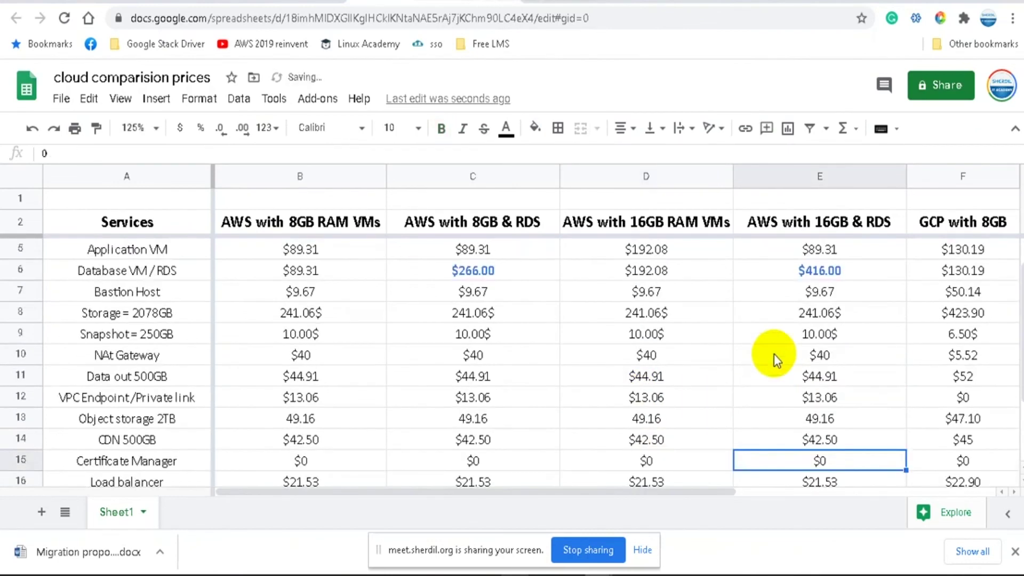
drag(780, 299, 819, 380)
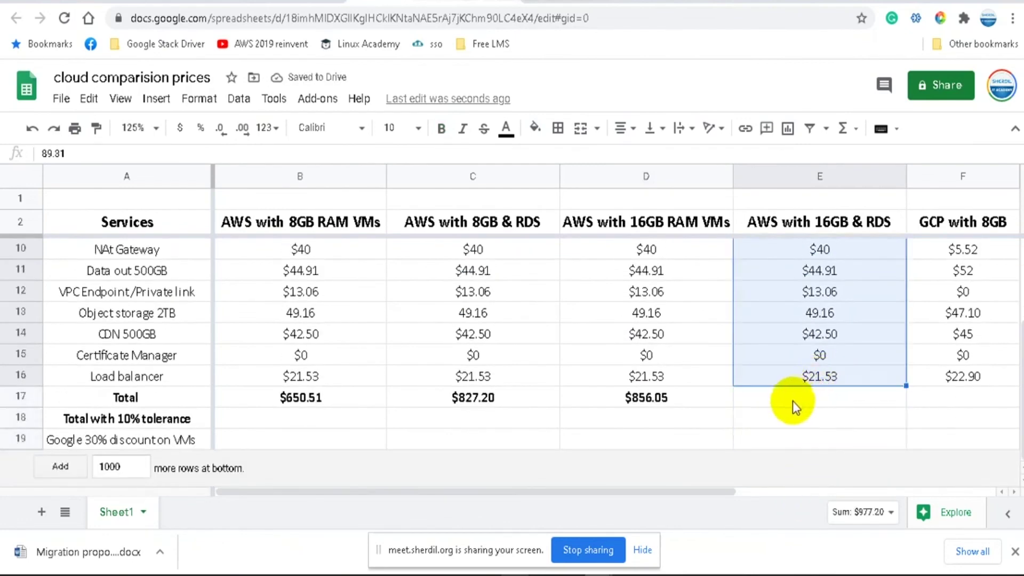
click(821, 399)
text($9)
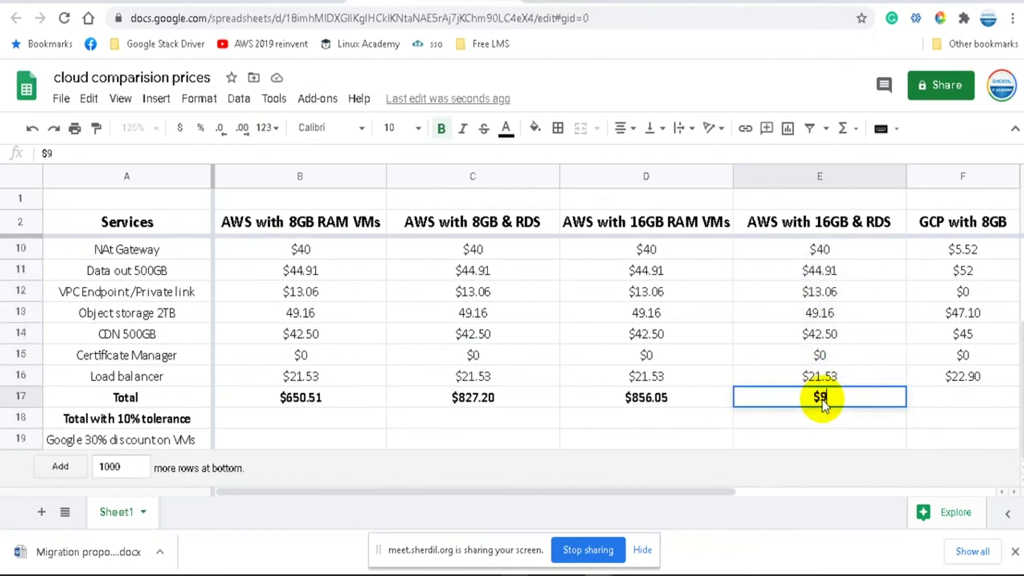
text(77.20)
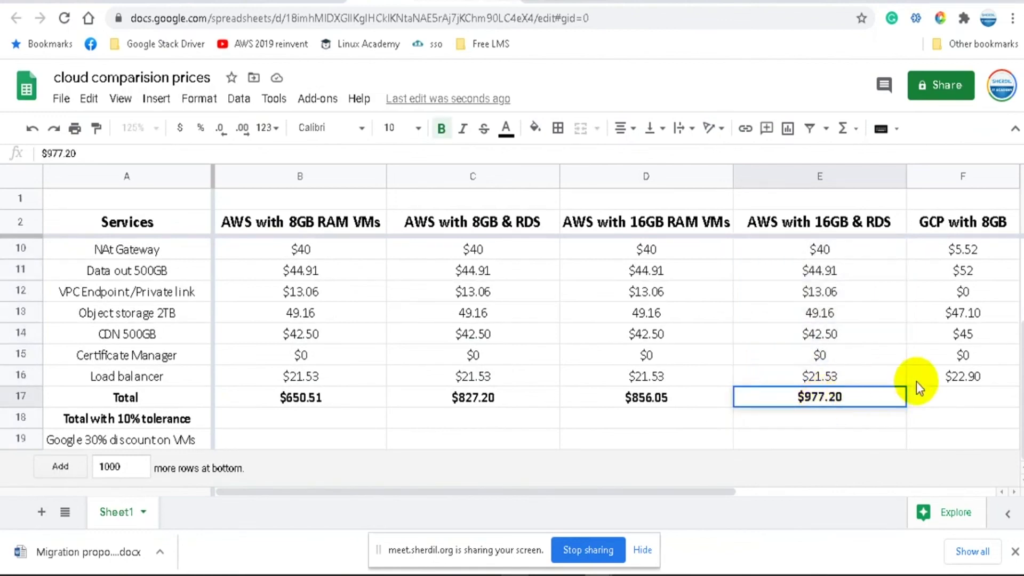
Step: Sum the GCP with 8GB costs from Application VM to Load balancer and enter $913.43 as that column's Total
click(918, 389)
drag(674, 491, 812, 472)
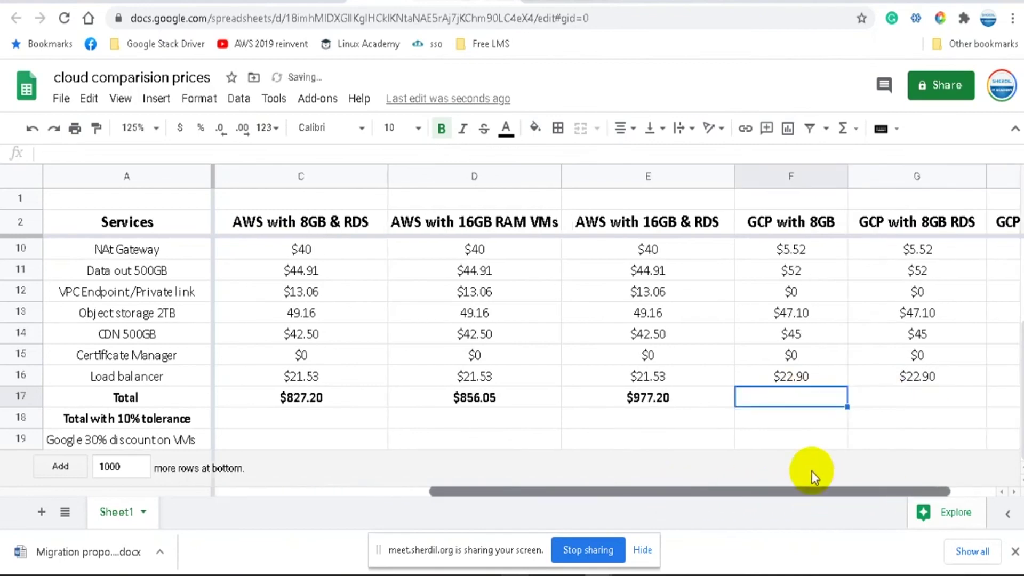
scroll(752, 409, up, 3)
click(788, 292)
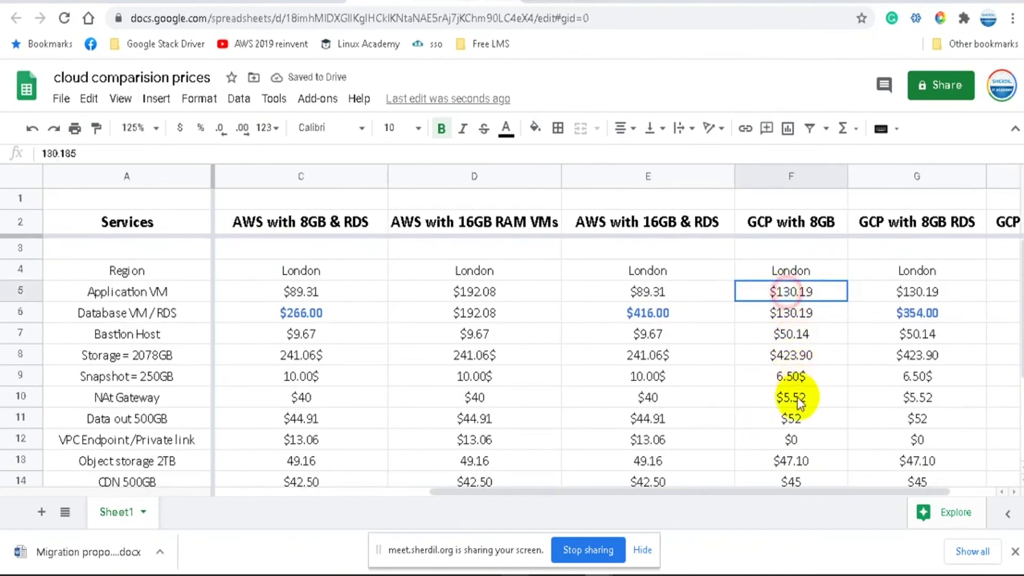
mouse_move(798, 397)
mouse_down()
mouse_move(805, 507)
mouse_move(813, 387)
mouse_up()
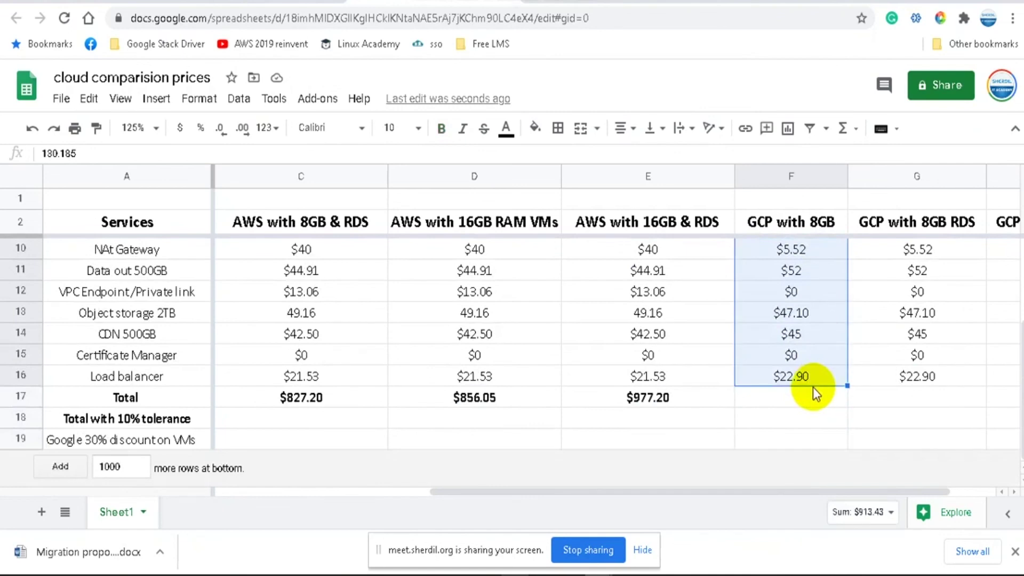
click(787, 399)
text(913.)
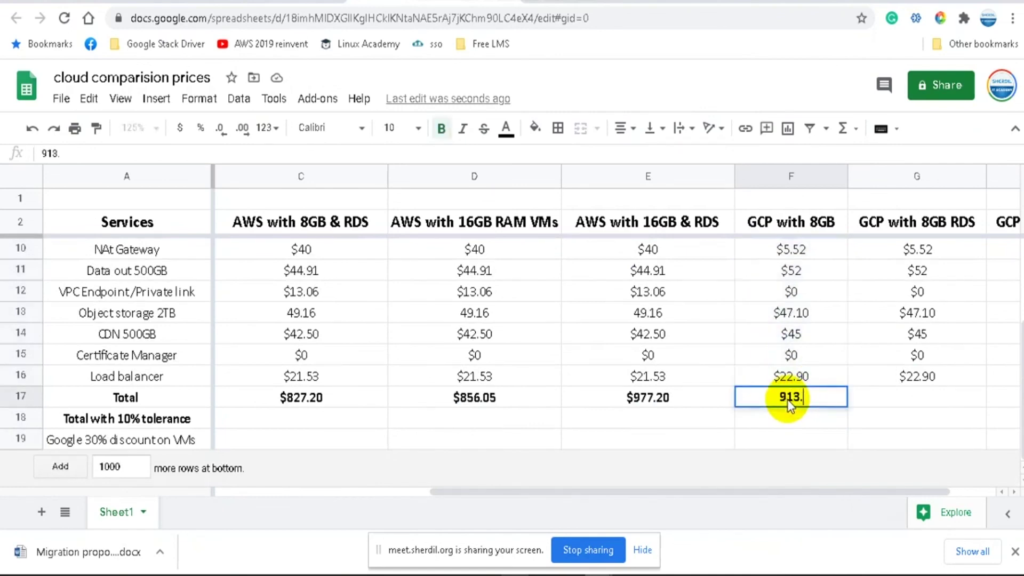
text(43)
click(760, 395)
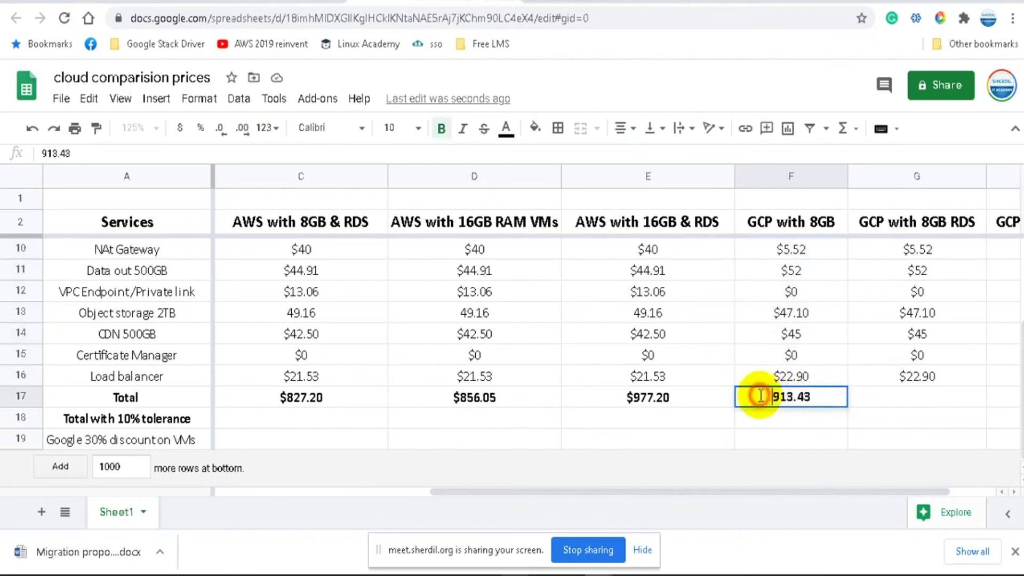
Step: Sum the GCP with 8GB RDS costs from Application VM to Load balancer and enter $1,137.25 as that column's Total
click(895, 382)
scroll(894, 383, up, 3)
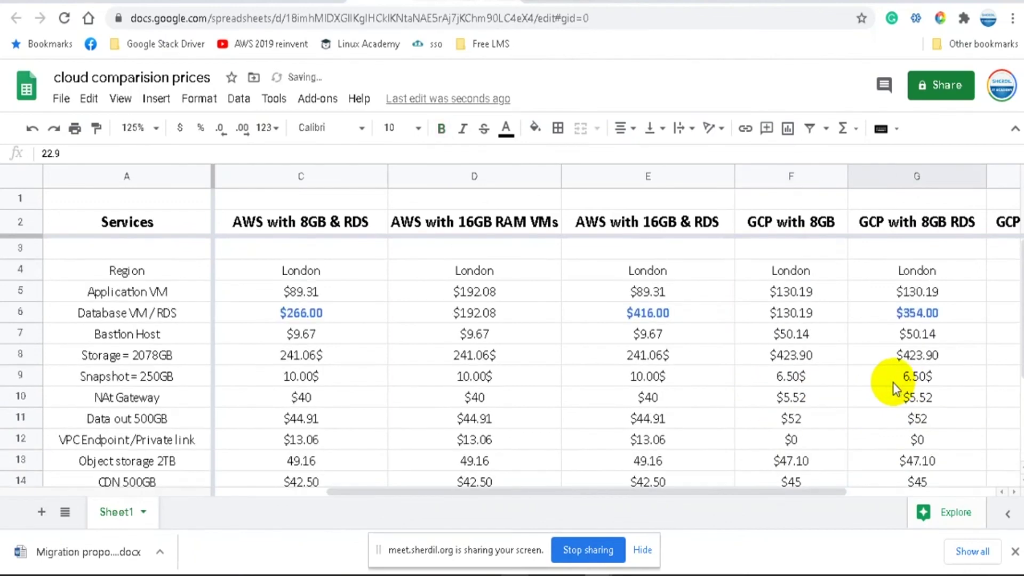
drag(903, 297, 935, 447)
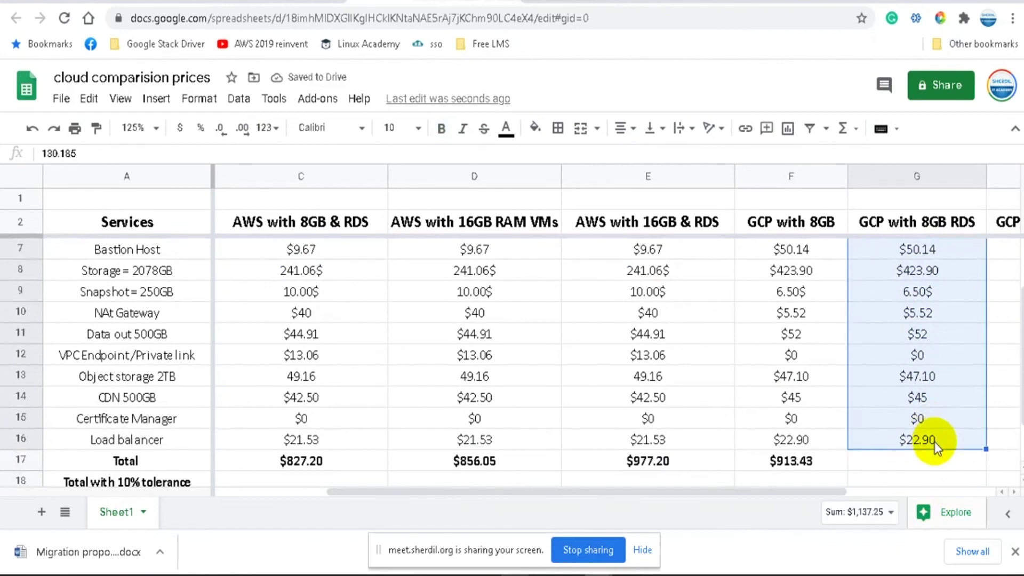
click(905, 465)
text(11)
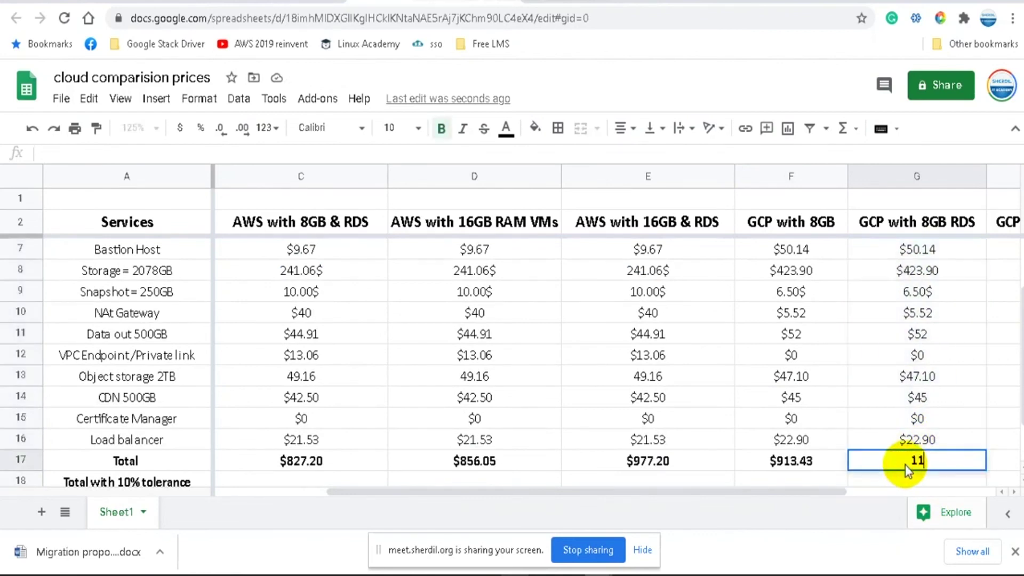
text(37.25)
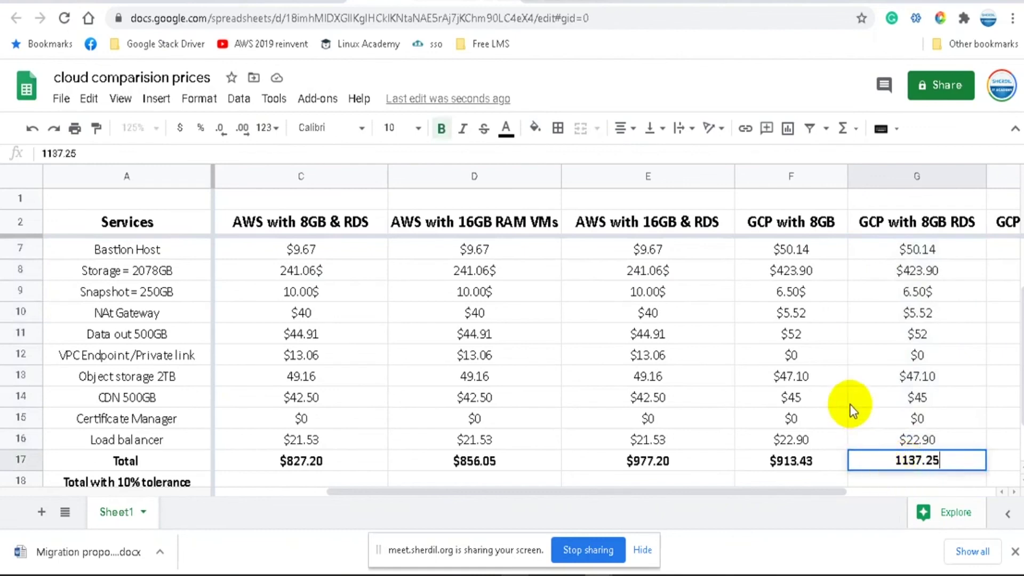
click(890, 459)
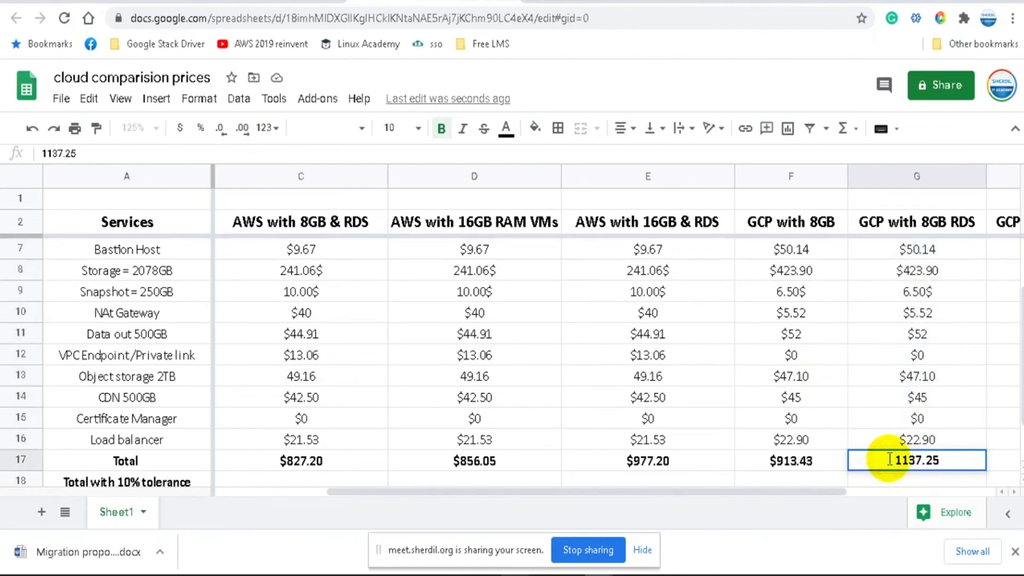
text($1,)
scroll(626, 368, down, 1)
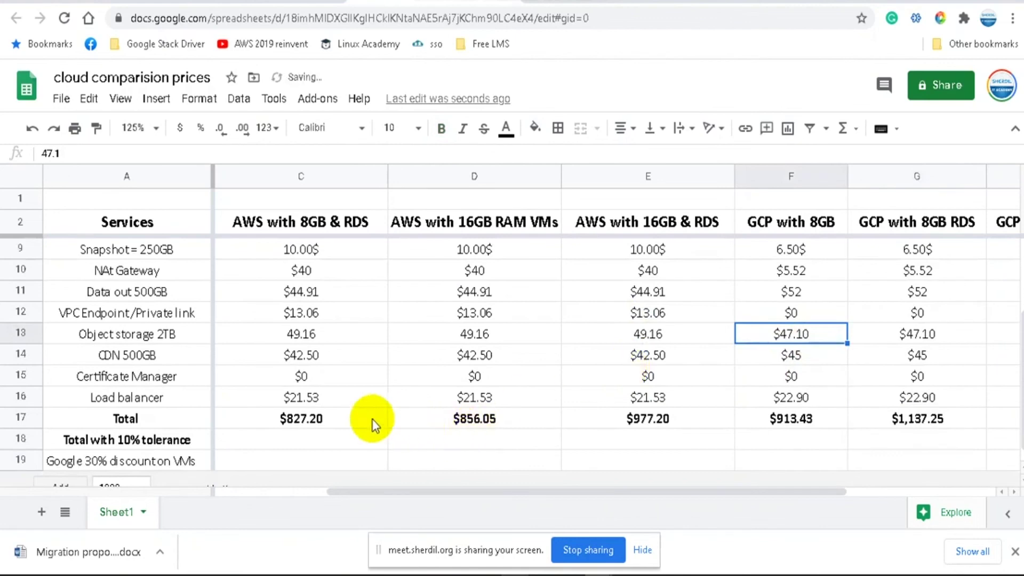
Step: Enter $909.90 as the Total with 10% tolerance for AWS with 8GB & RDS
click(299, 418)
click(314, 438)
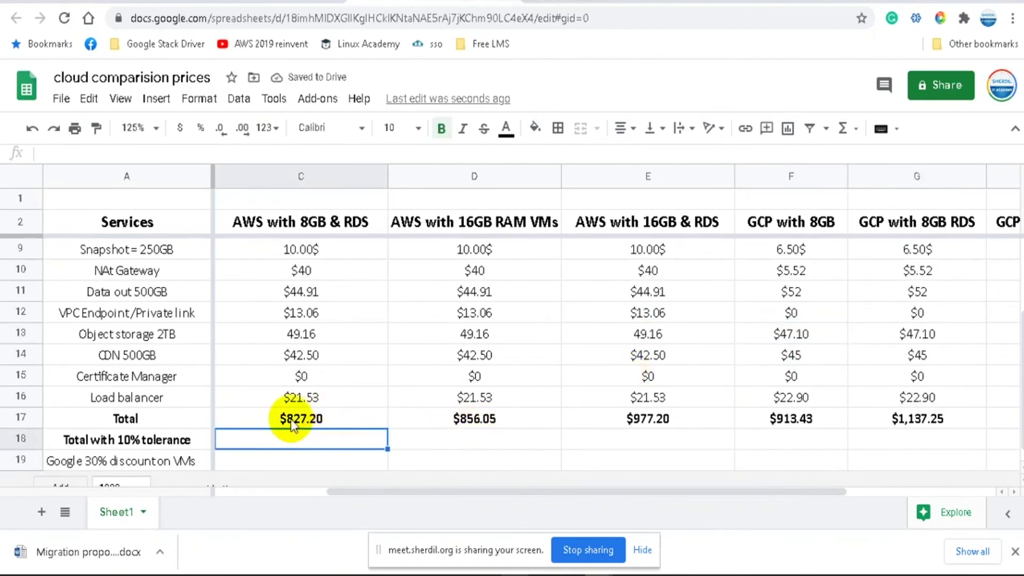
click(303, 421)
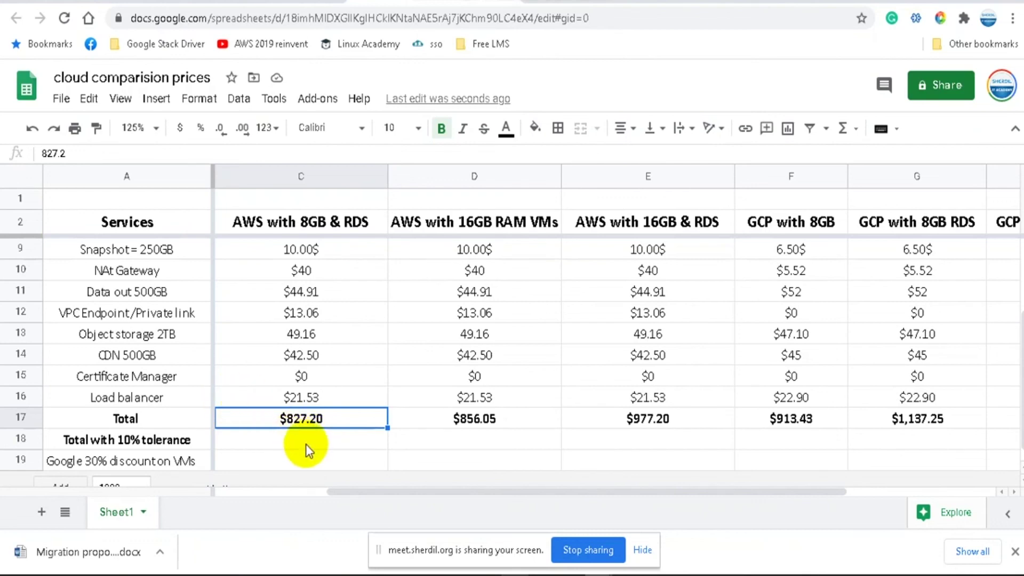
click(307, 447)
text(909)
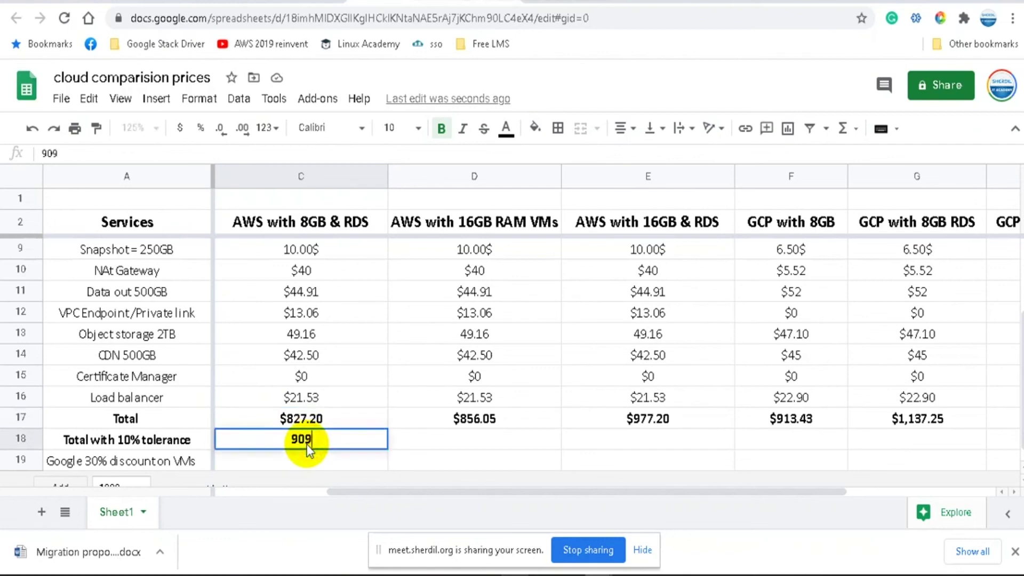
text(.9)
click(286, 438)
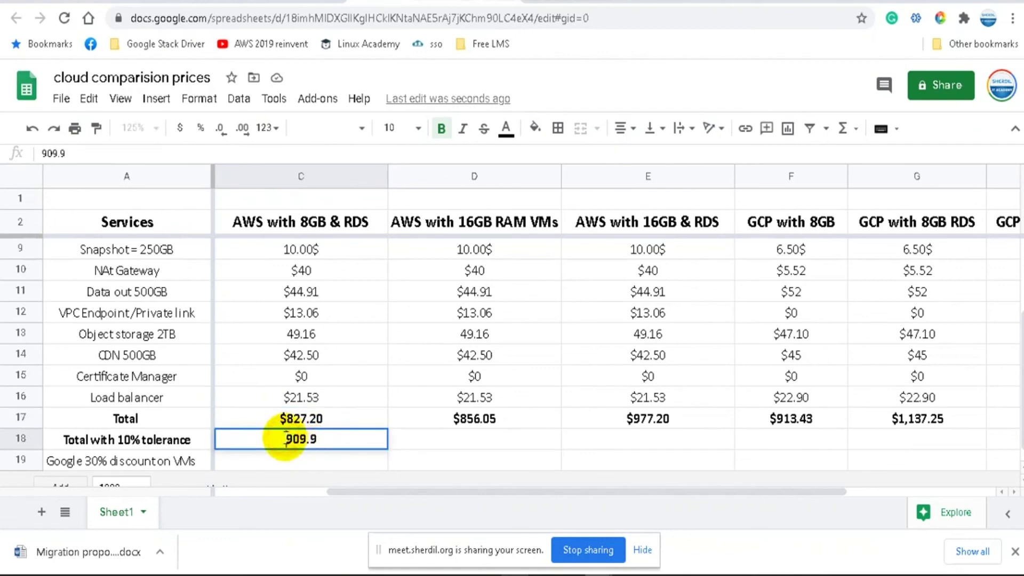
Step: Enter 10% tolerance totals of $941.65 for AWS with 16GB RAM VMs and $1,074.90 for AWS with 16GB & RDS
click(462, 439)
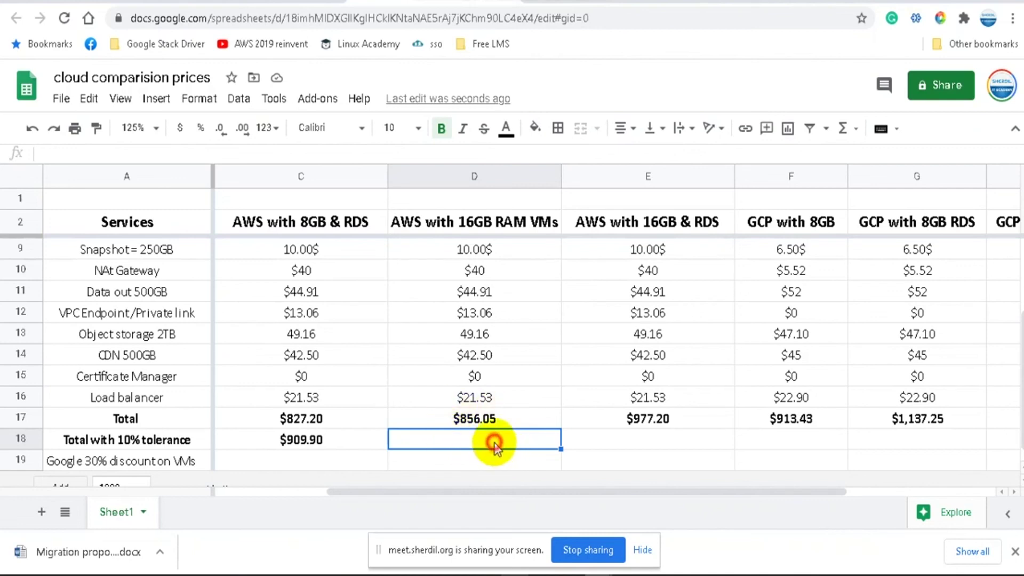
text($94)
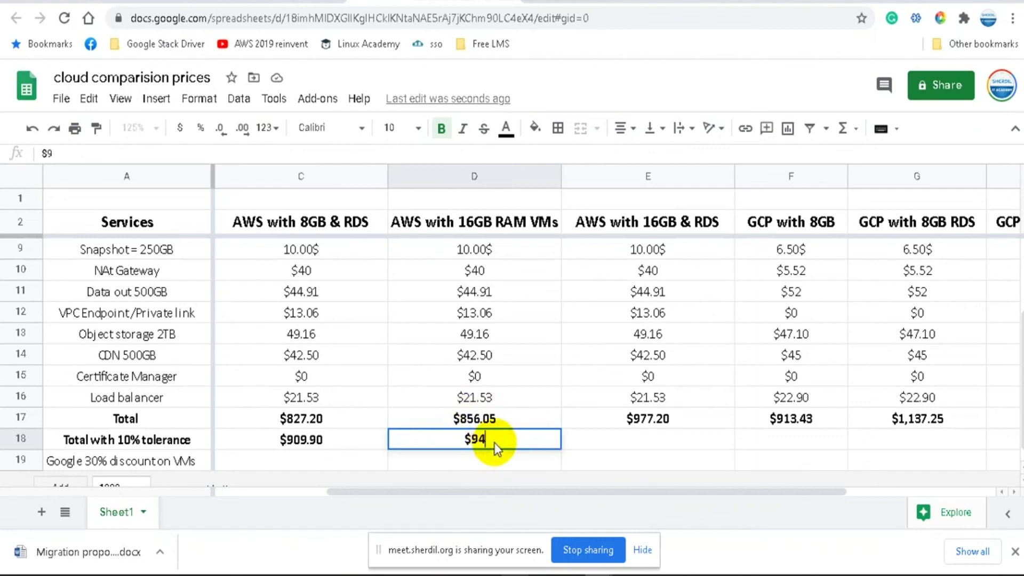
text(1.65)
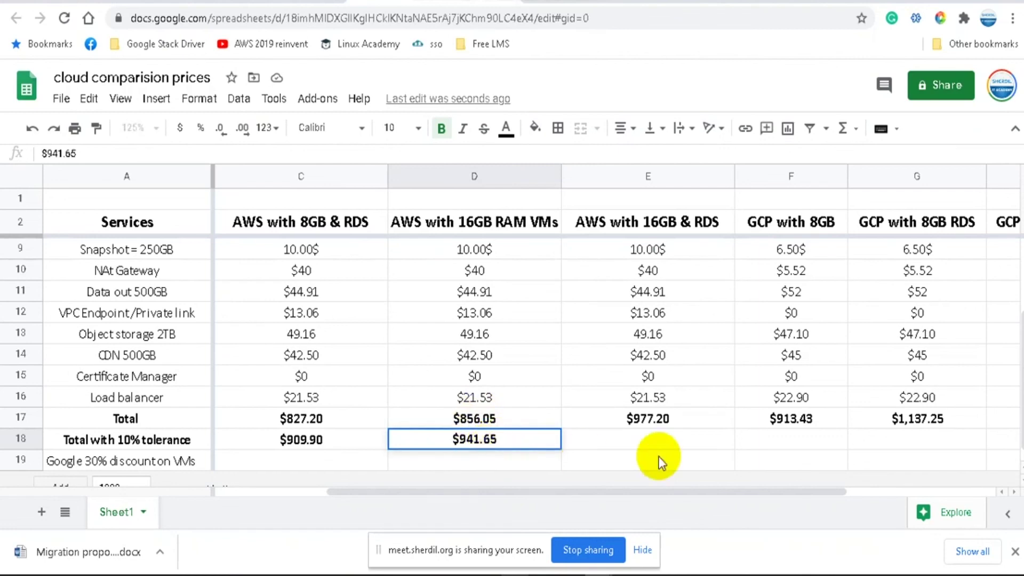
click(683, 445)
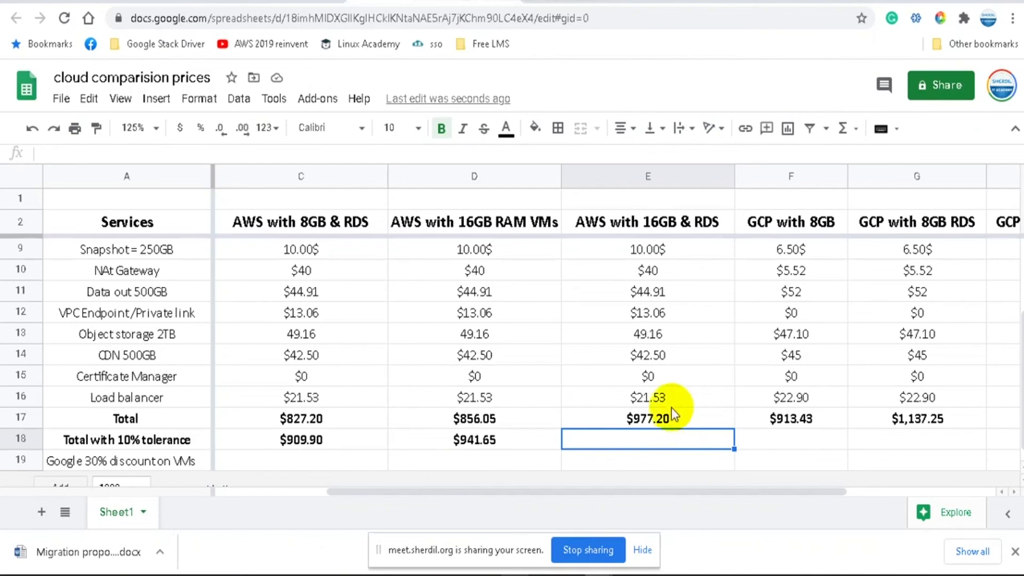
text(107)
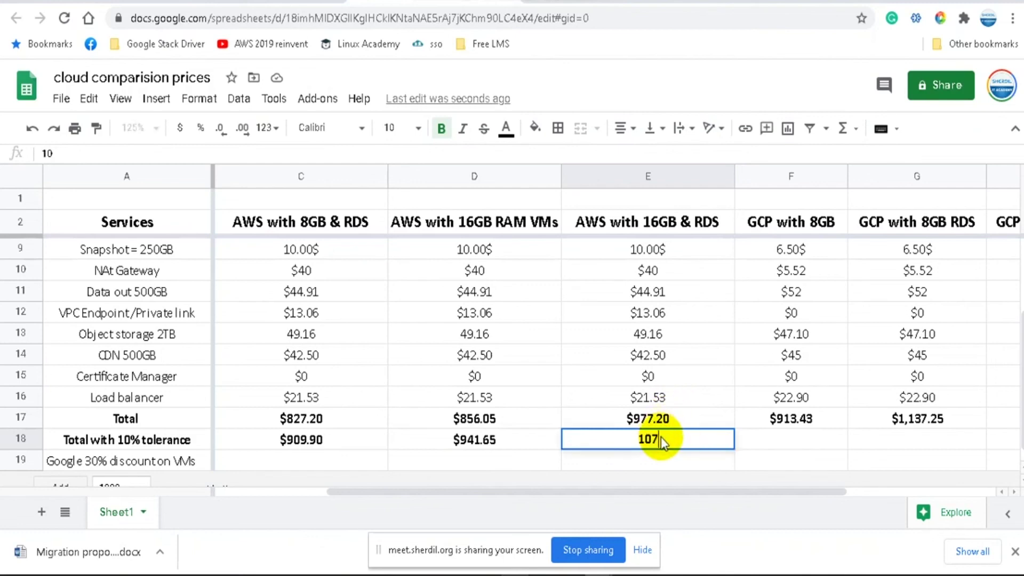
text(4.9)
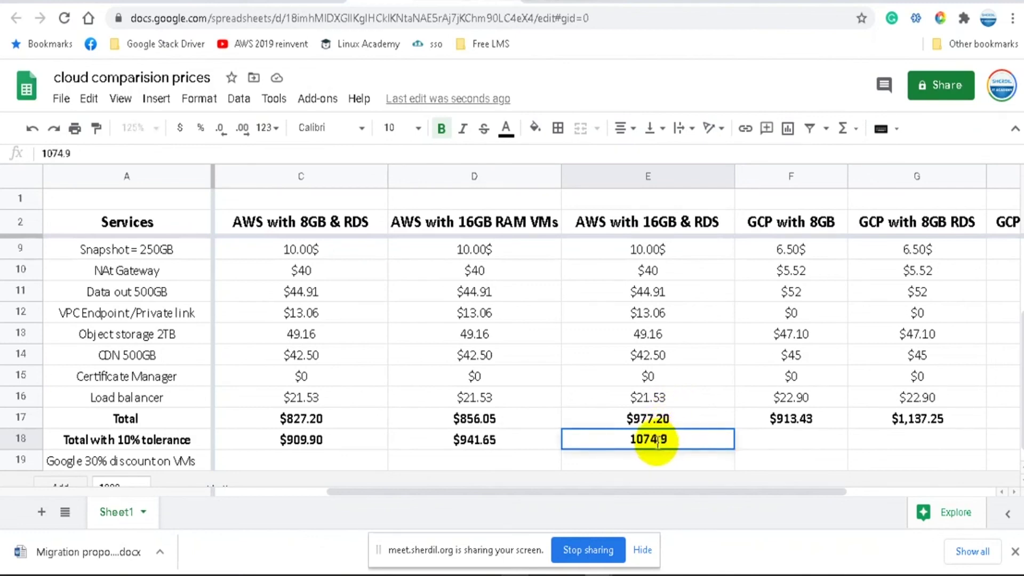
key(Home)
text($)
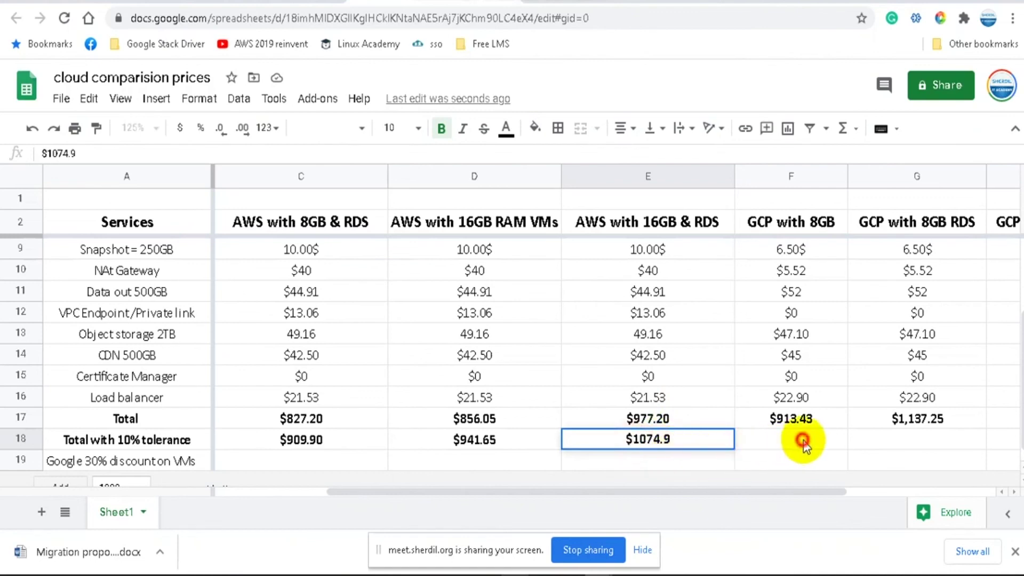
Step: Enter 10% tolerance totals of $1,004.73 for GCP with 8GB and $1,250.95 for GCP with 8GB RDS
click(803, 440)
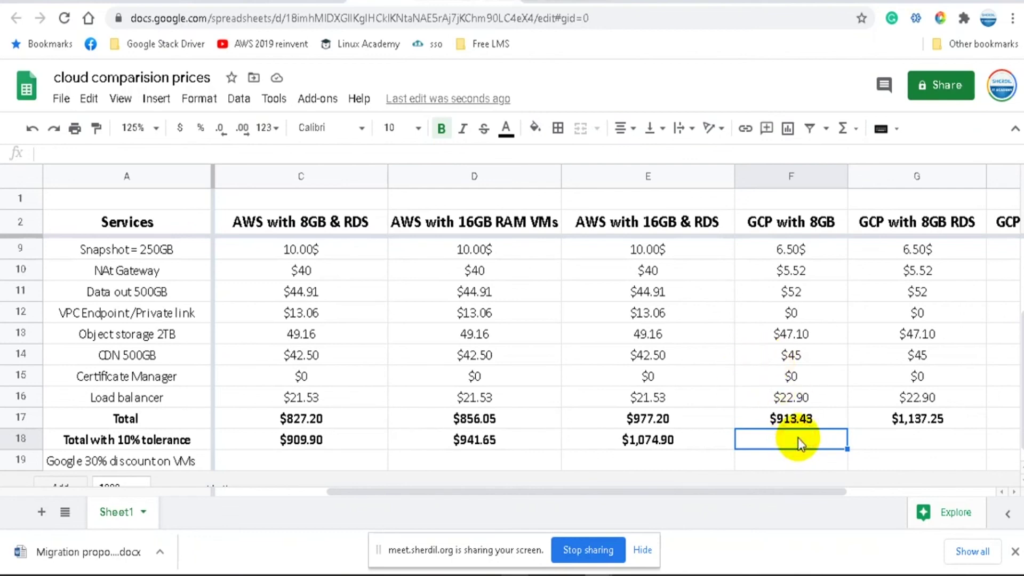
text($1,004.7)
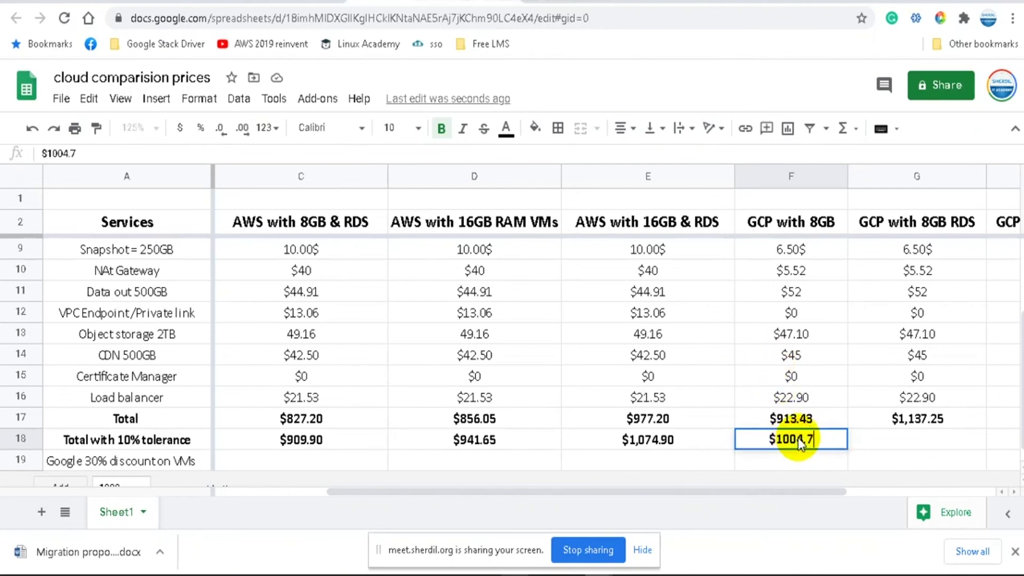
text(3)
click(926, 441)
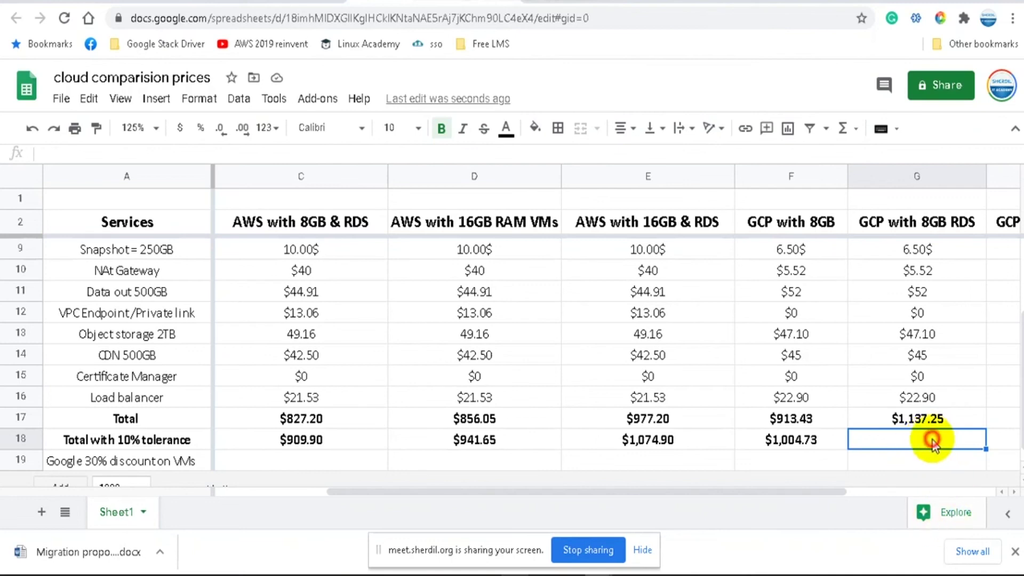
text(1250)
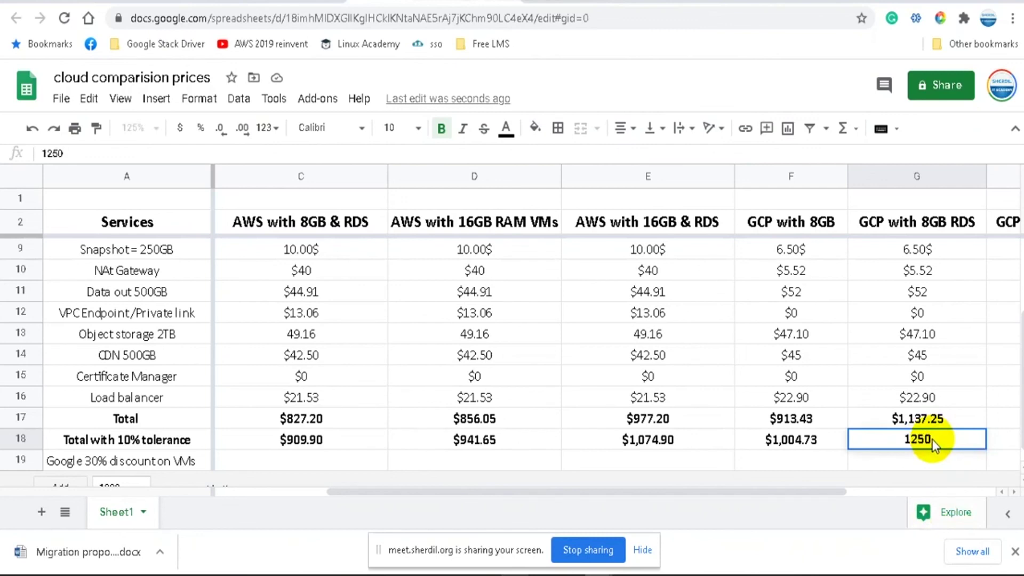
text(.95)
click(886, 438)
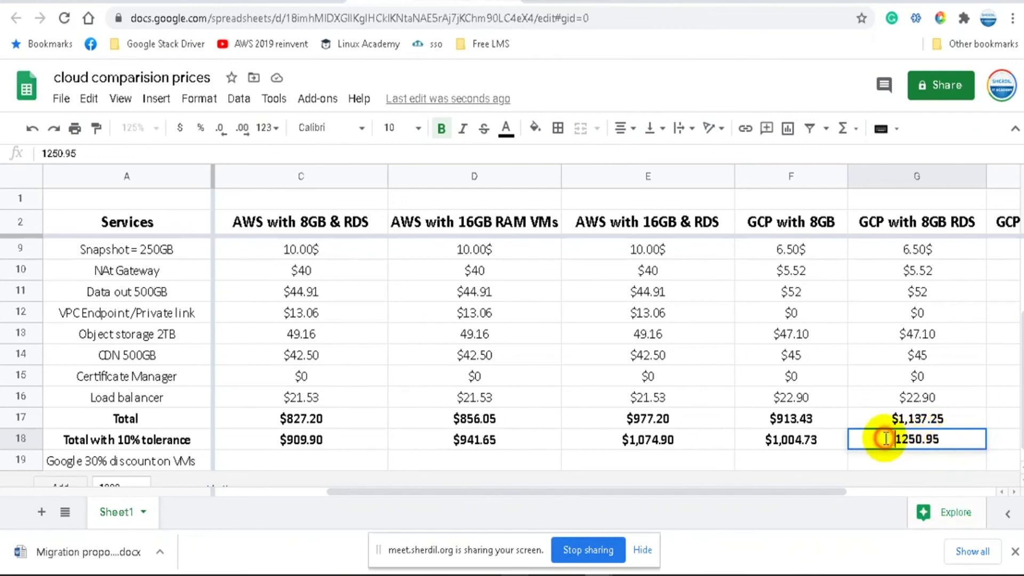
text($)
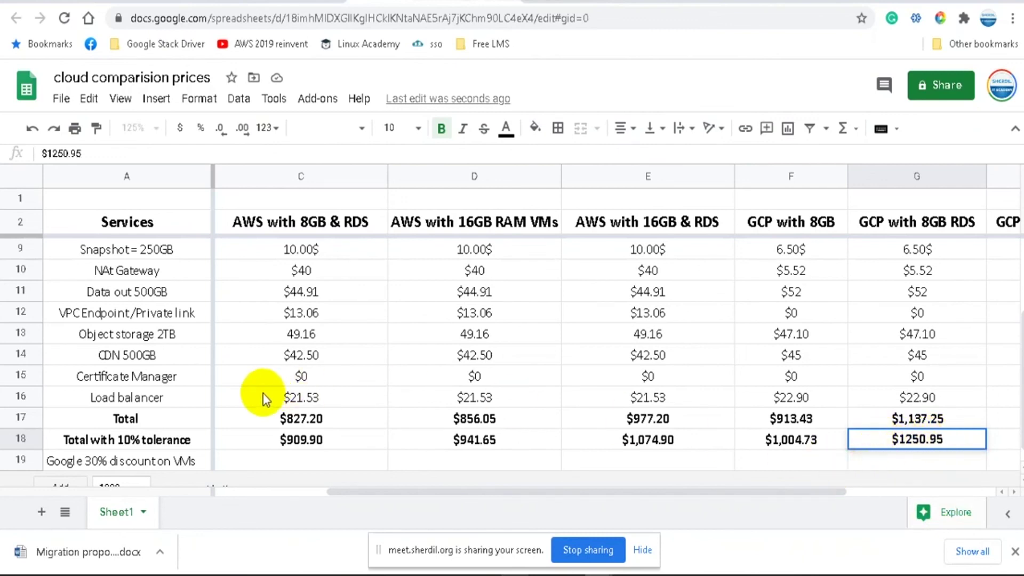
key(Return)
Step: Sum the GCP with 16GB costs from Application VM to Load balancer and enter $1,173.80 as that column's Total
click(770, 397)
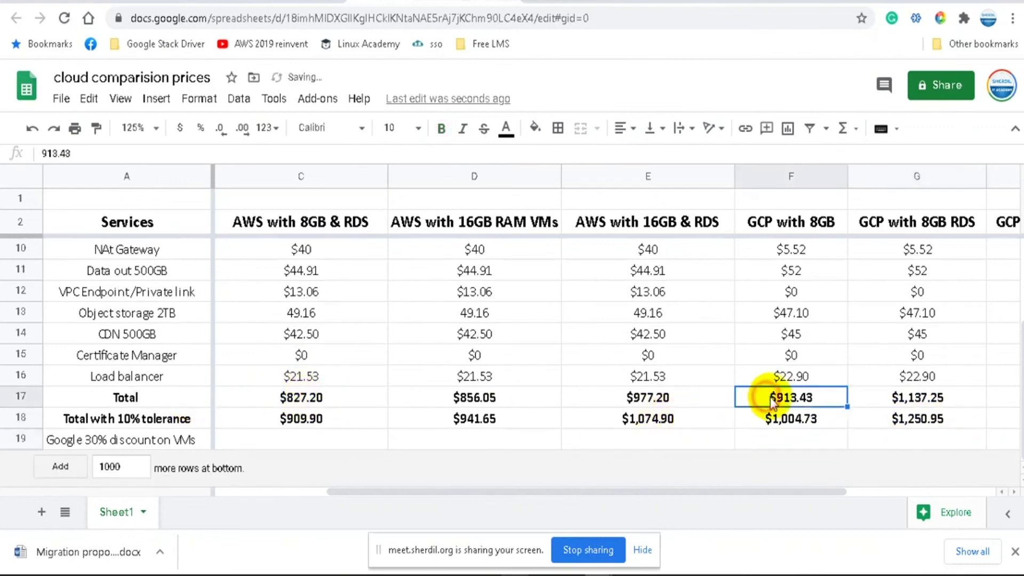
drag(684, 491, 856, 501)
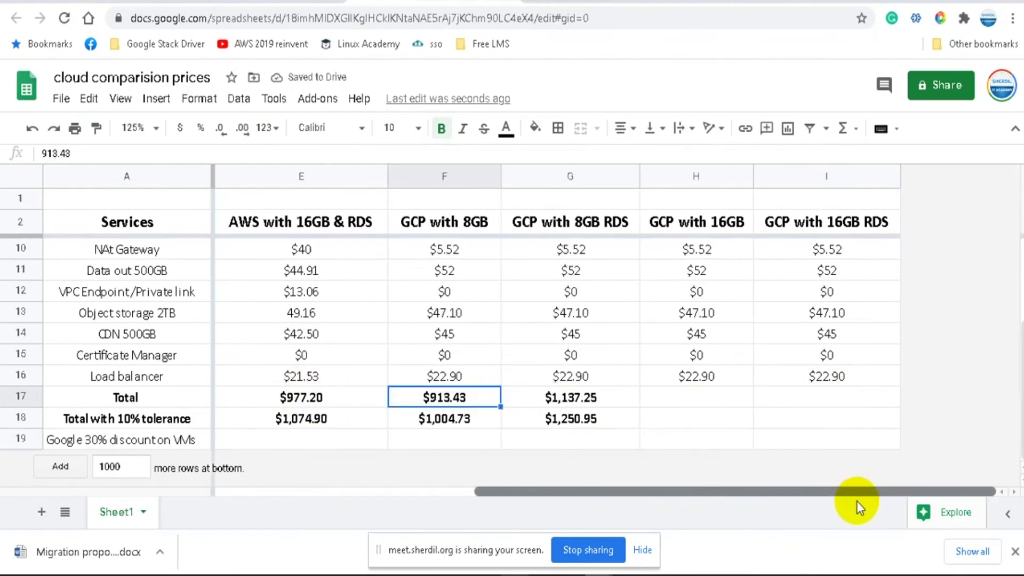
click(669, 400)
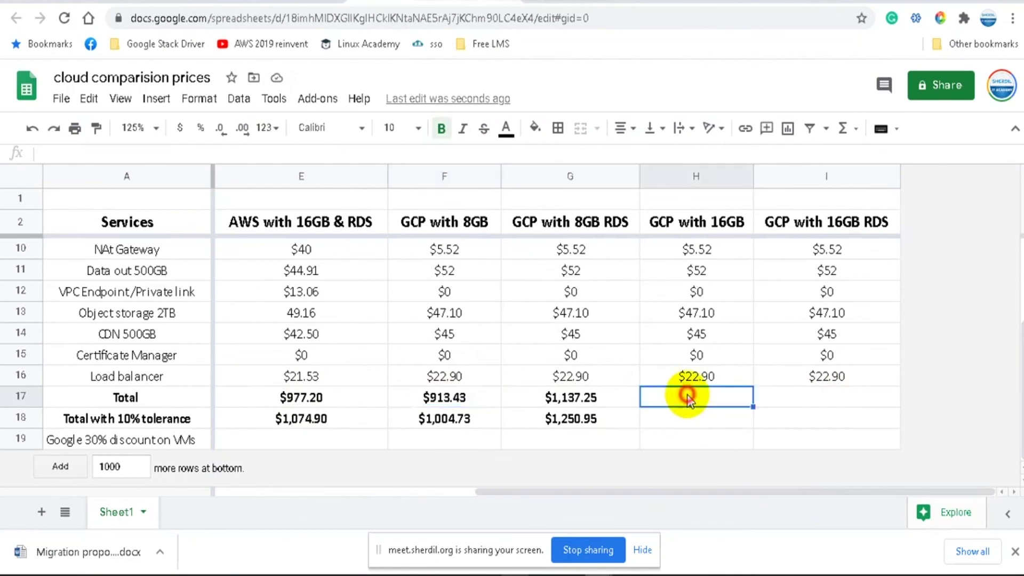
scroll(690, 389, up, 3)
drag(691, 295, 714, 441)
drag(713, 394, 708, 380)
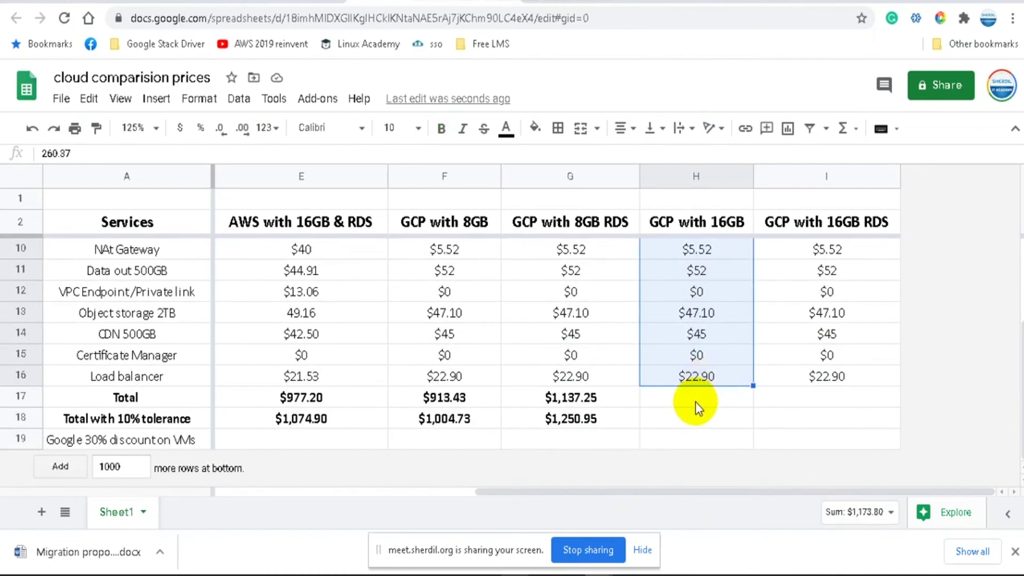
click(696, 401)
text(1173.)
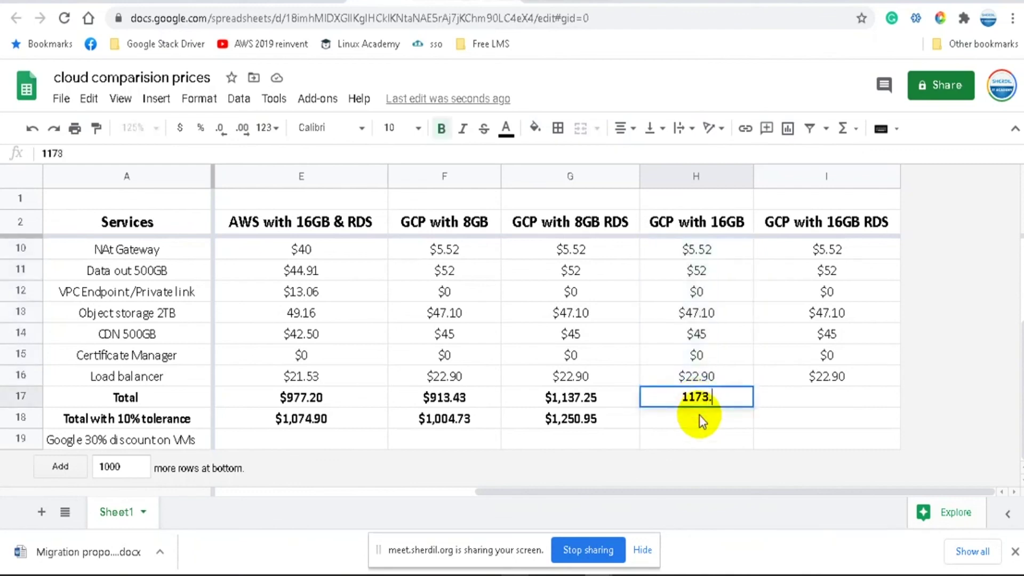
text(80)
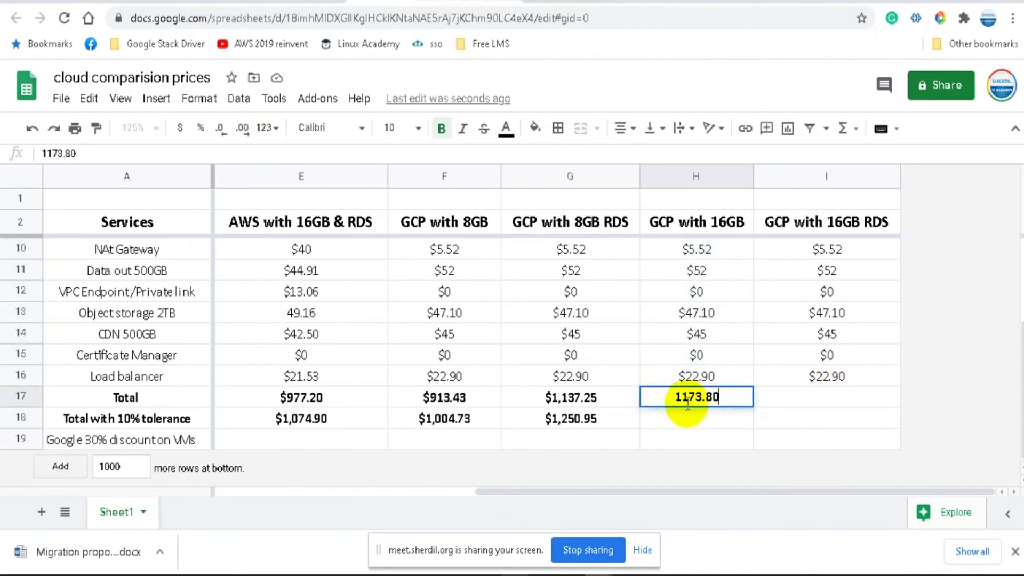
click(670, 396)
key(Tab)
Step: Sum the GCP with 16GB RDS costs from Application VM to Load balancer and enter $1,768.43 as that column's Total
scroll(747, 369, up, 3)
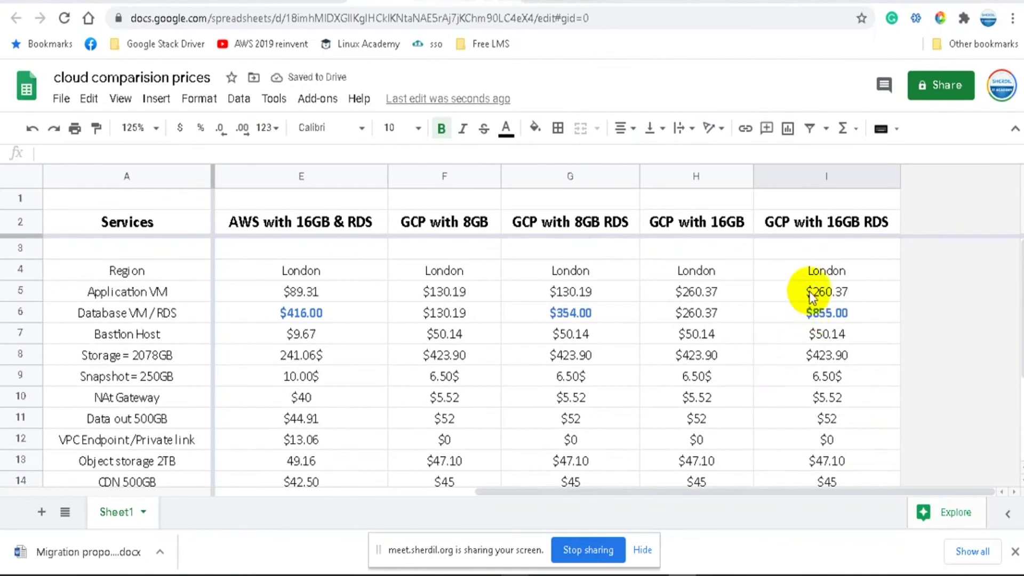
drag(824, 397, 832, 437)
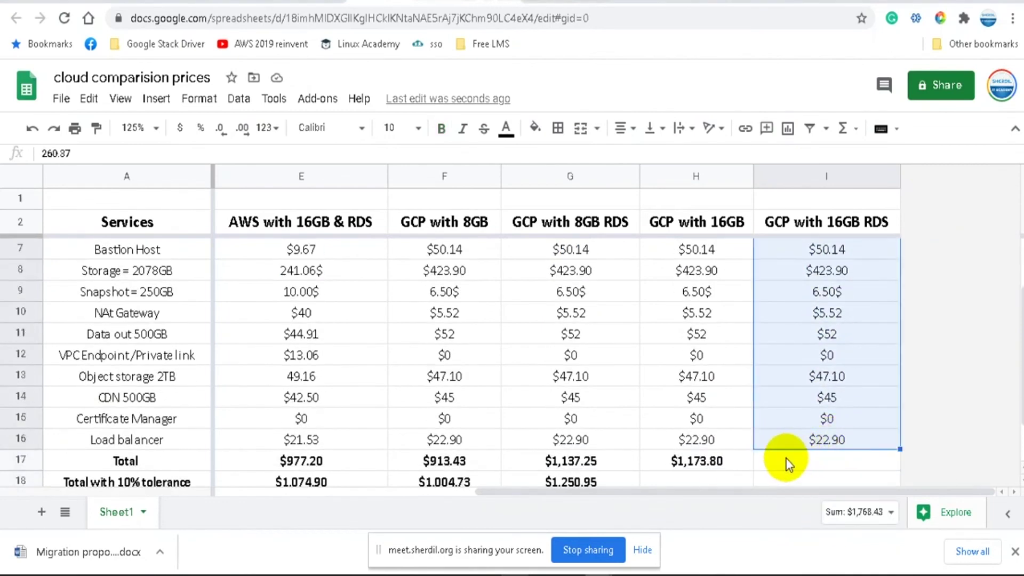
click(824, 465)
text(17)
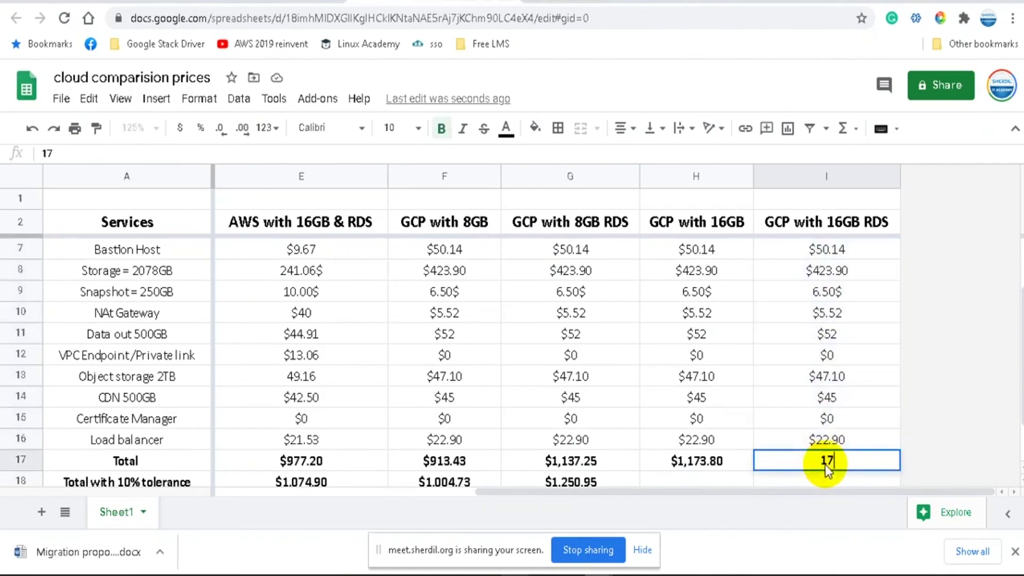
text(68.43)
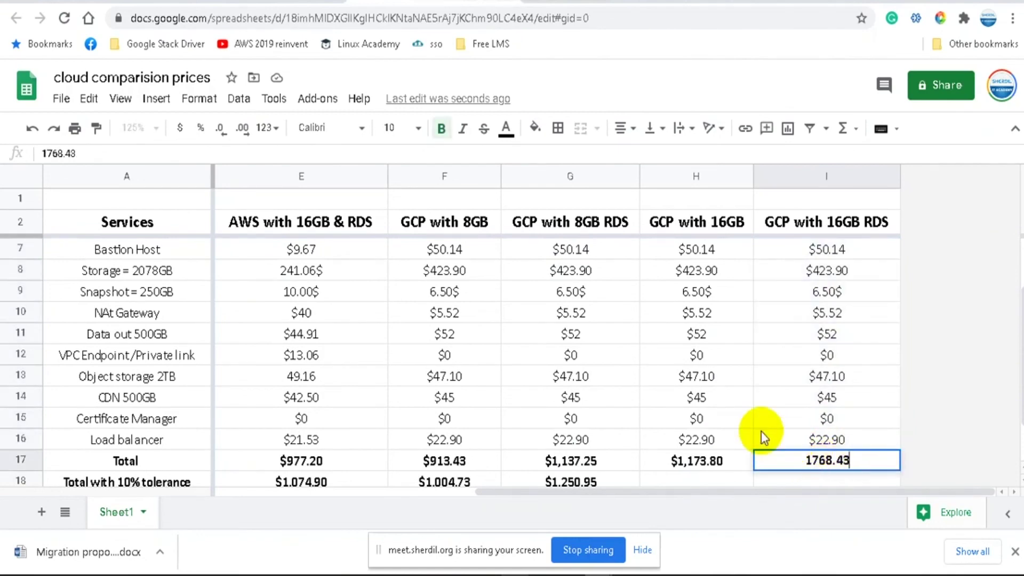
click(744, 419)
click(796, 462)
double_click(797, 462)
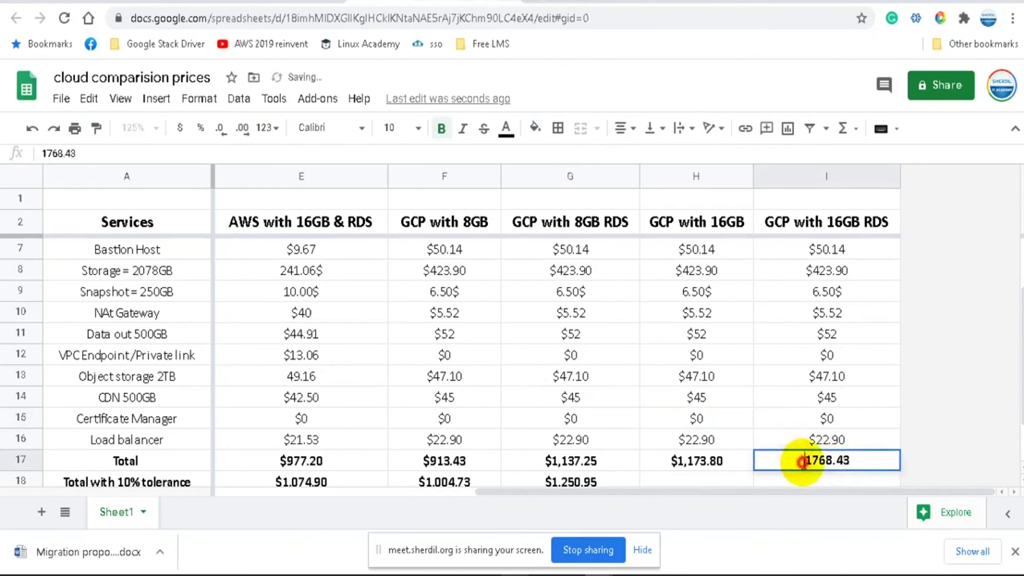
text($)
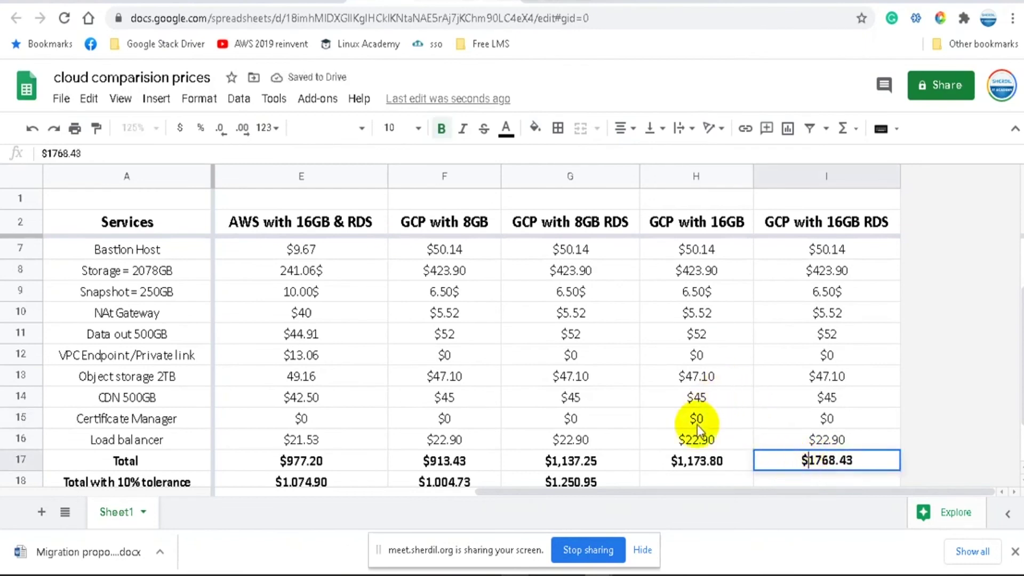
click(697, 425)
Step: Enter 10% tolerance totals of $1,291.11 for GCP with 16GB and $1,945.23 for GCP with 16GB RDS
scroll(698, 454, down, 3)
click(695, 420)
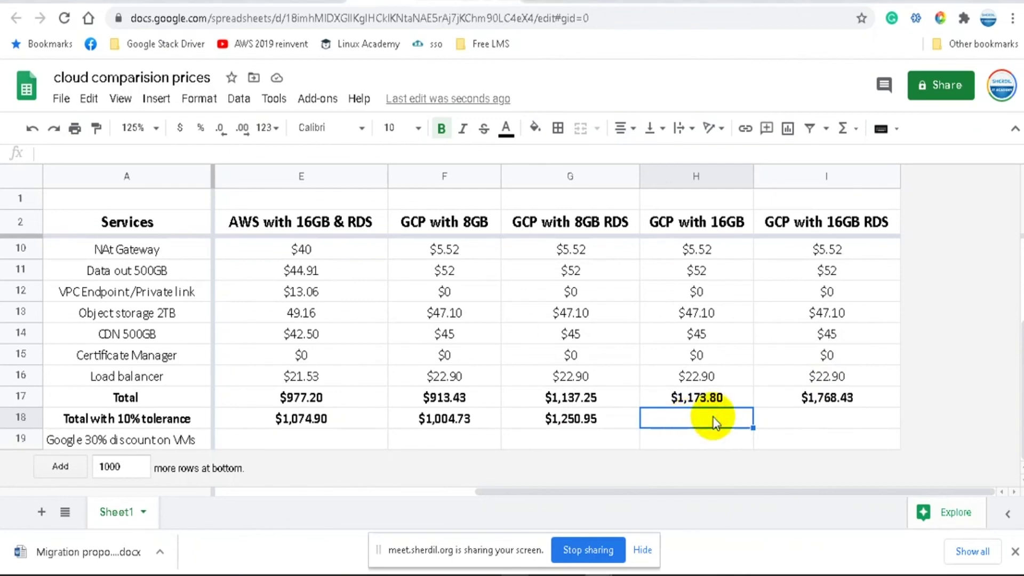
text($1,291.11)
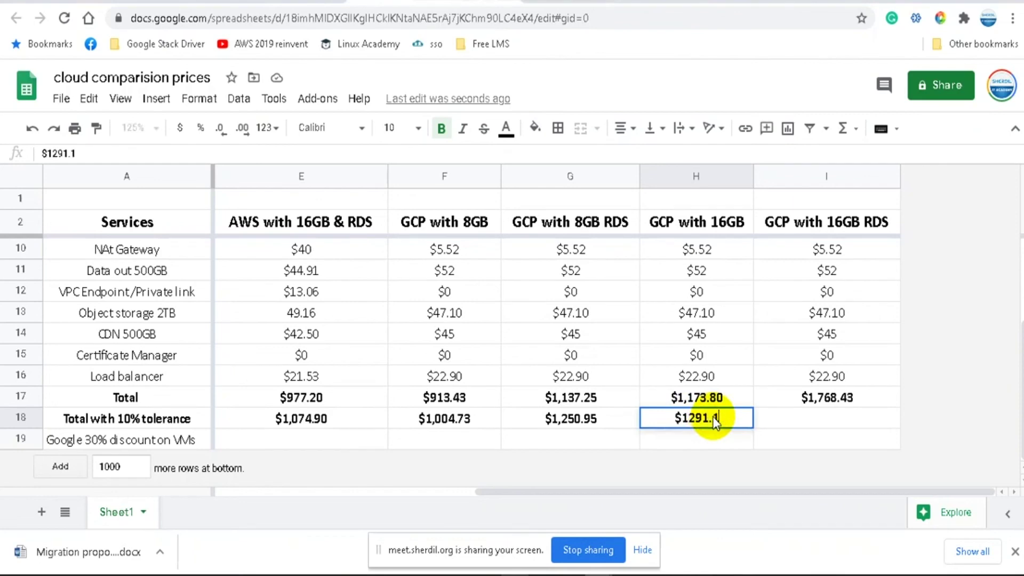
click(797, 421)
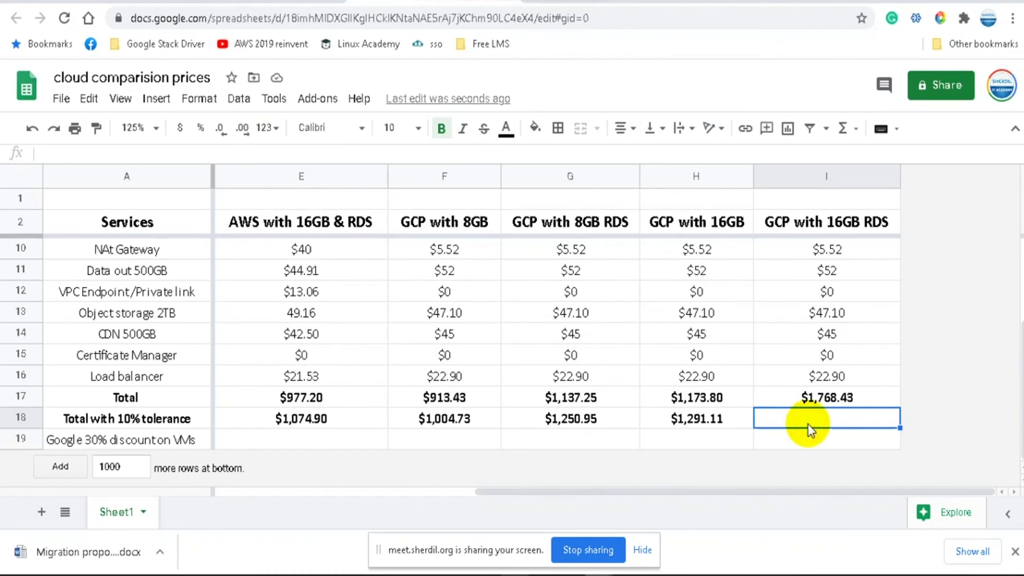
text($1,945)
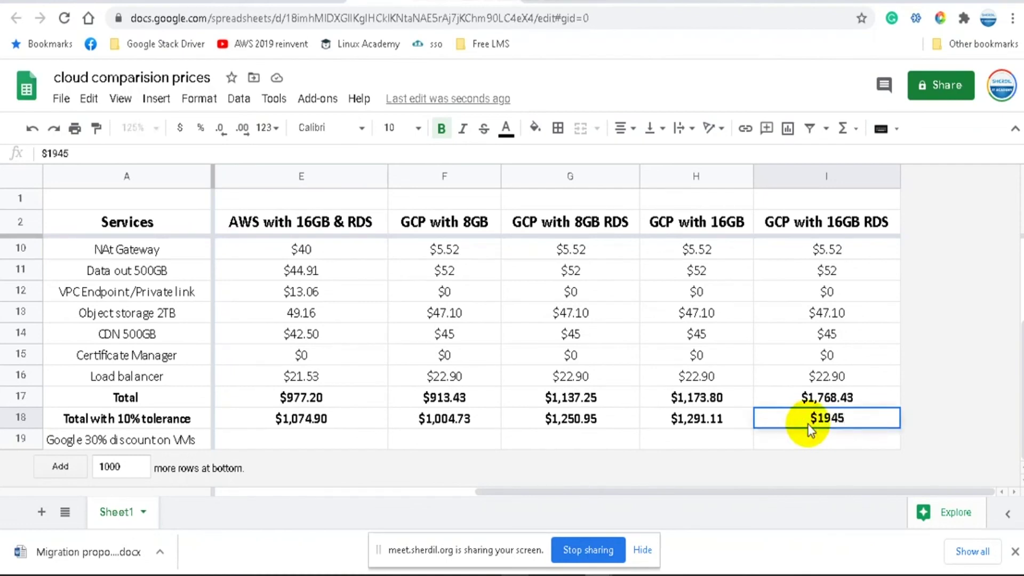
text(.23)
click(654, 353)
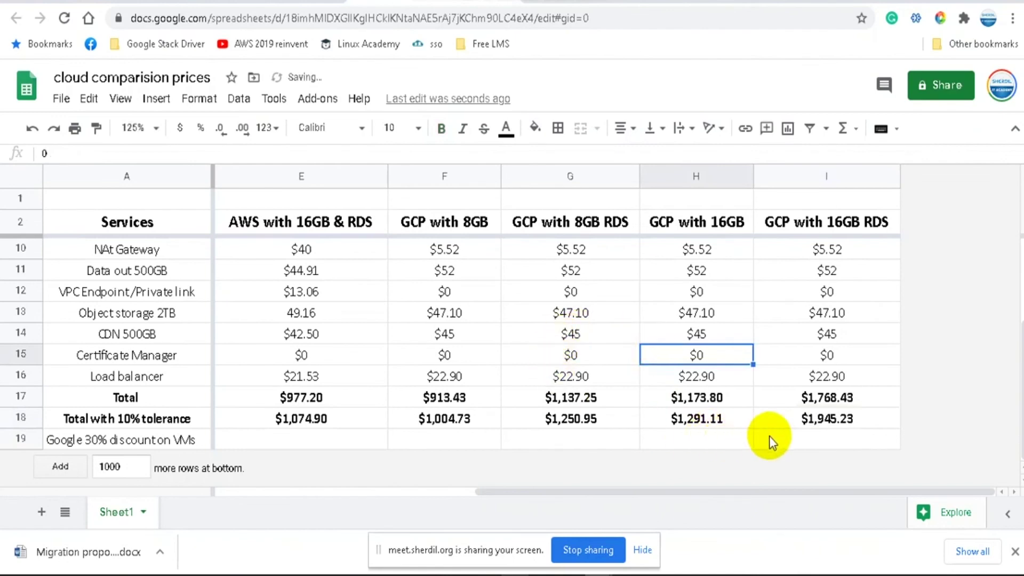
click(309, 440)
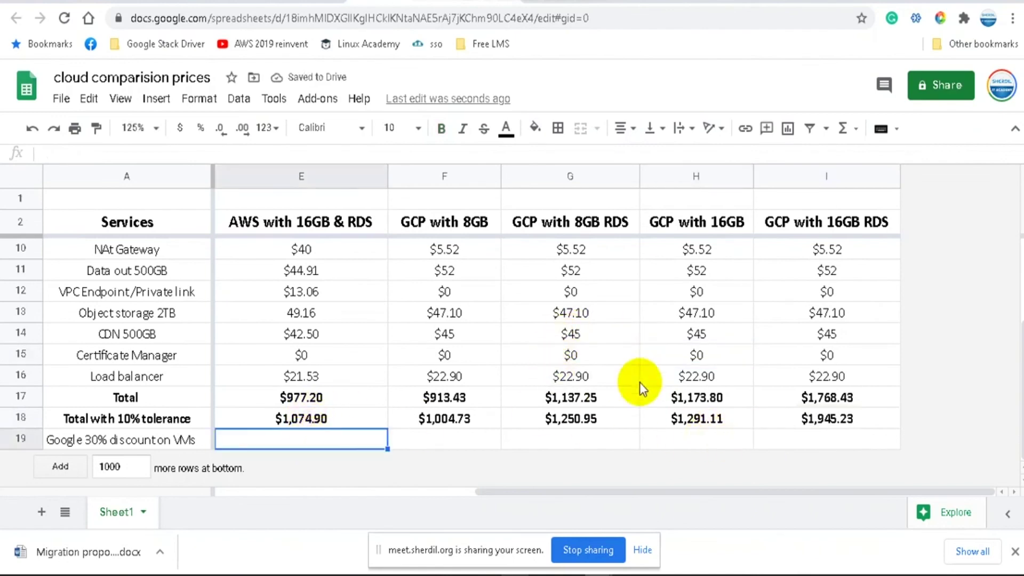
Step: Calculate 30% of the two GCP with 8GB VM costs and enter $78.114 as that column's Google discount
scroll(695, 363, up, 3)
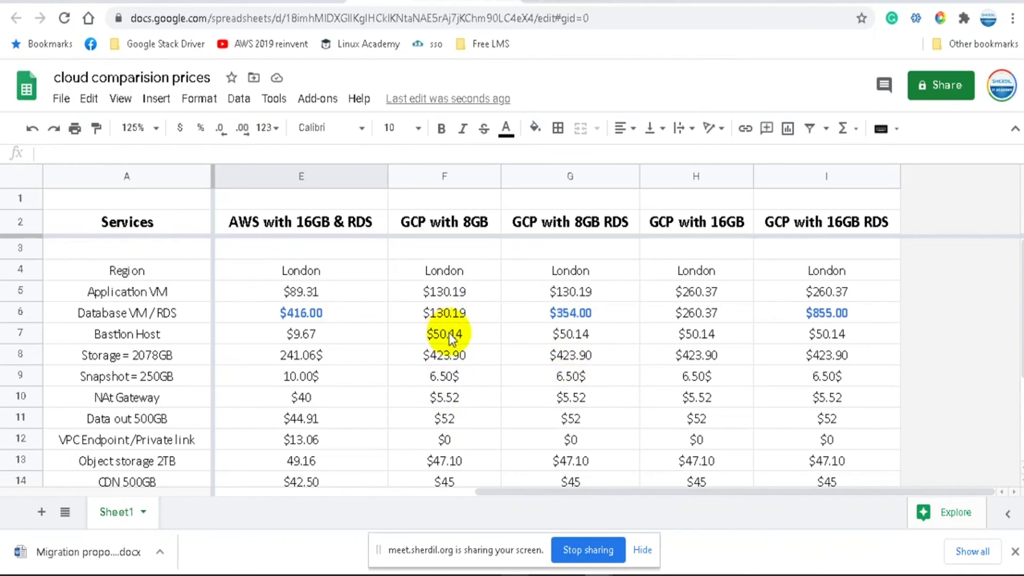
scroll(449, 338, down, 3)
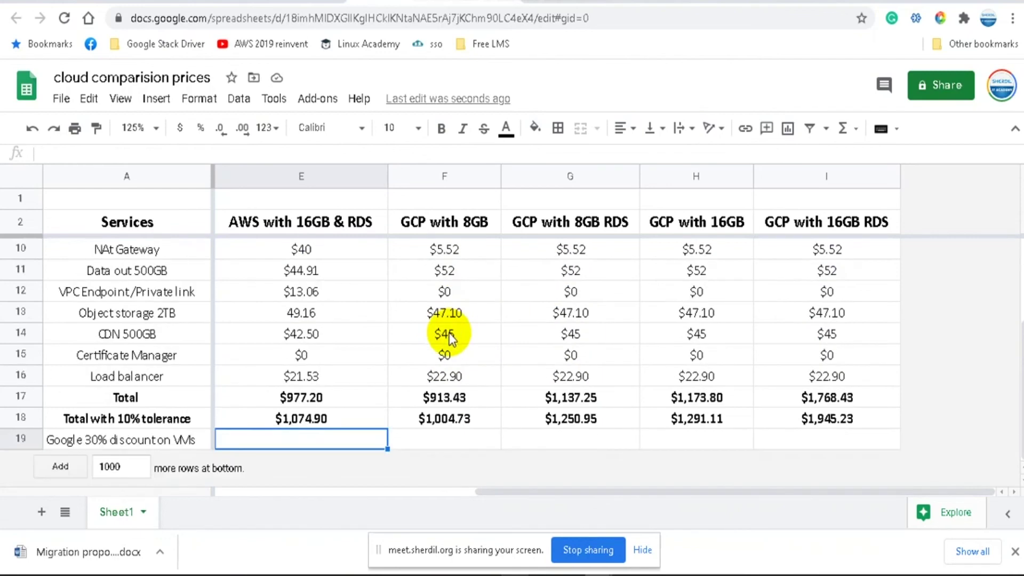
click(453, 438)
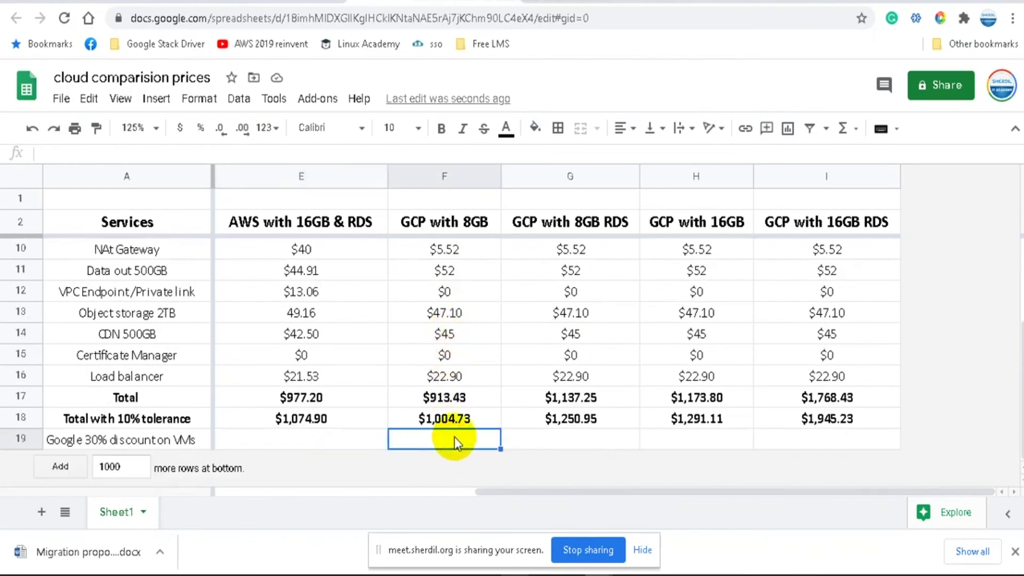
scroll(454, 437, up, 3)
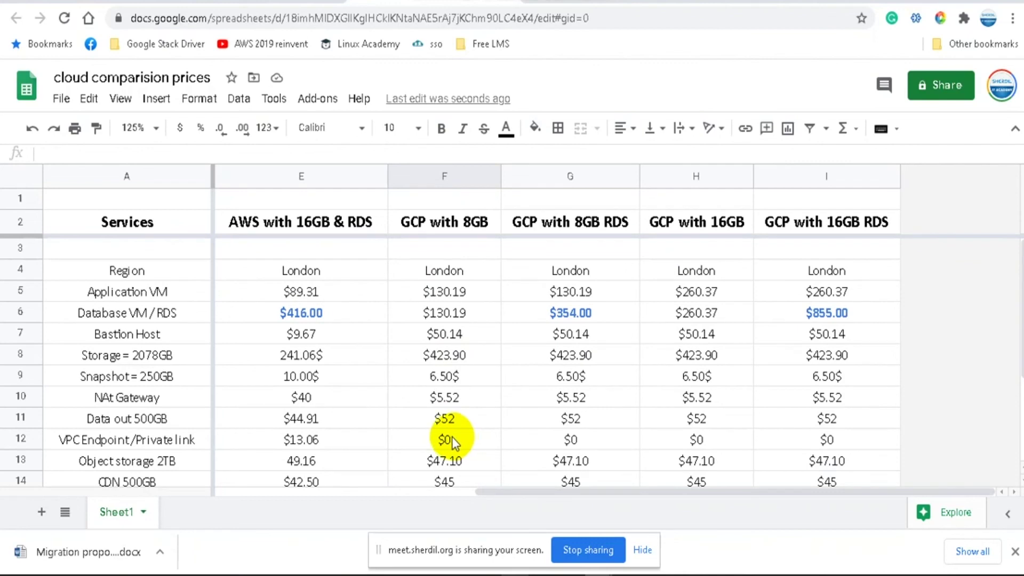
scroll(405, 443, down, 3)
click(447, 451)
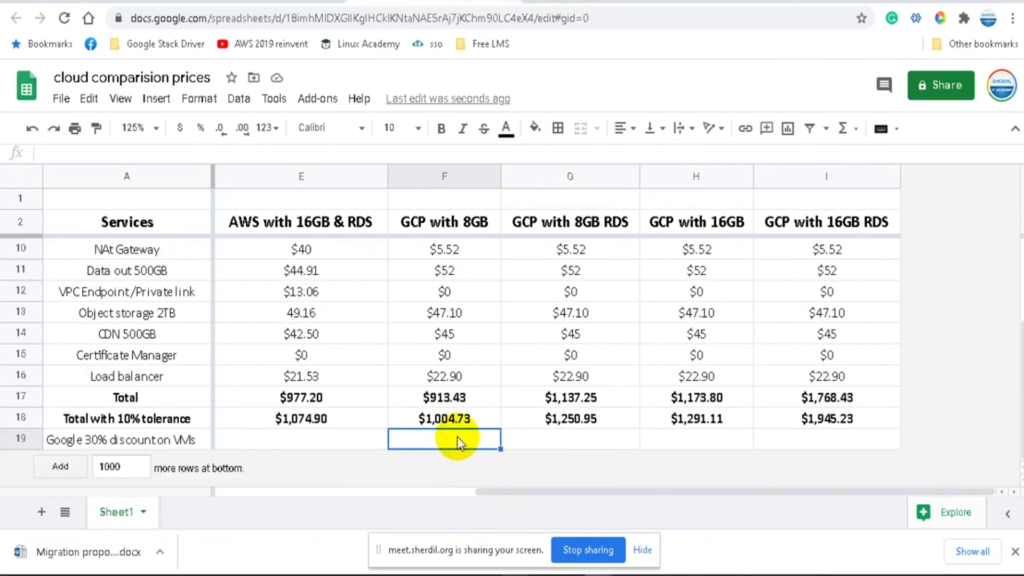
text(78.)
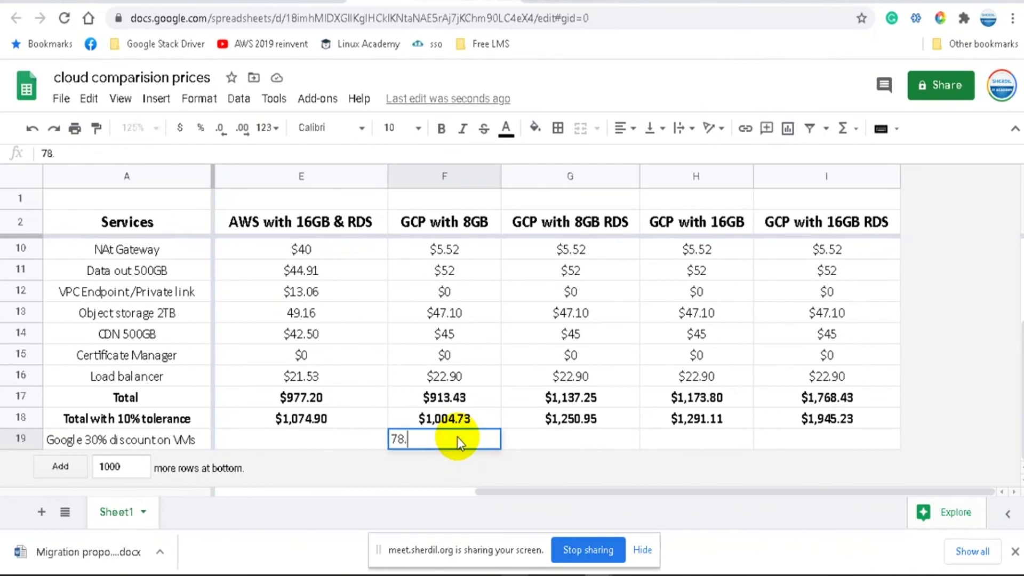
text(114)
click(392, 440)
text($)
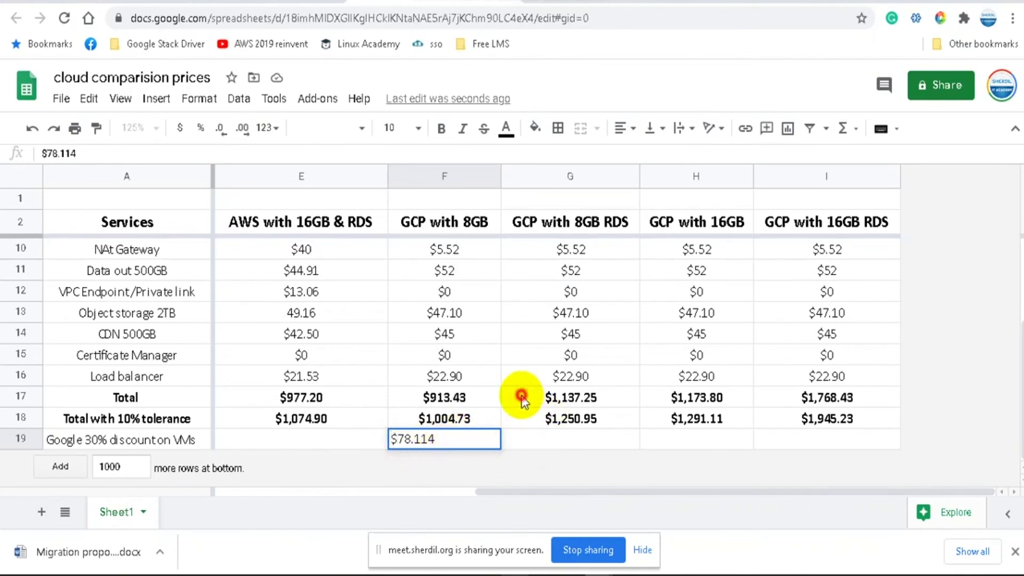
click(522, 395)
Step: Set the GCP with 8GB Google discount to $93.156, 30% of its Application VM, Database VM and Bastion Host costs
scroll(524, 395, up, 3)
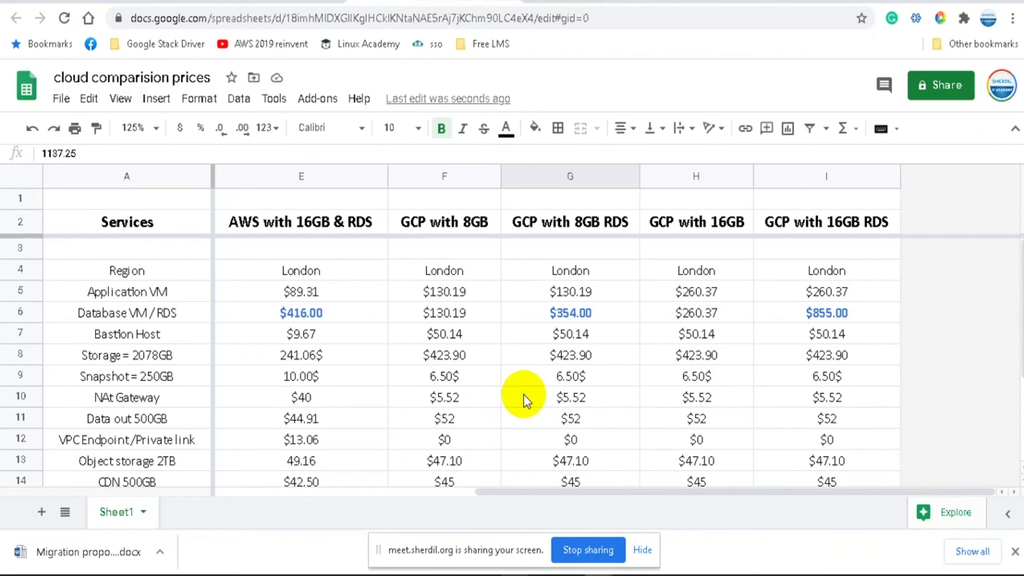
scroll(425, 429, down, 3)
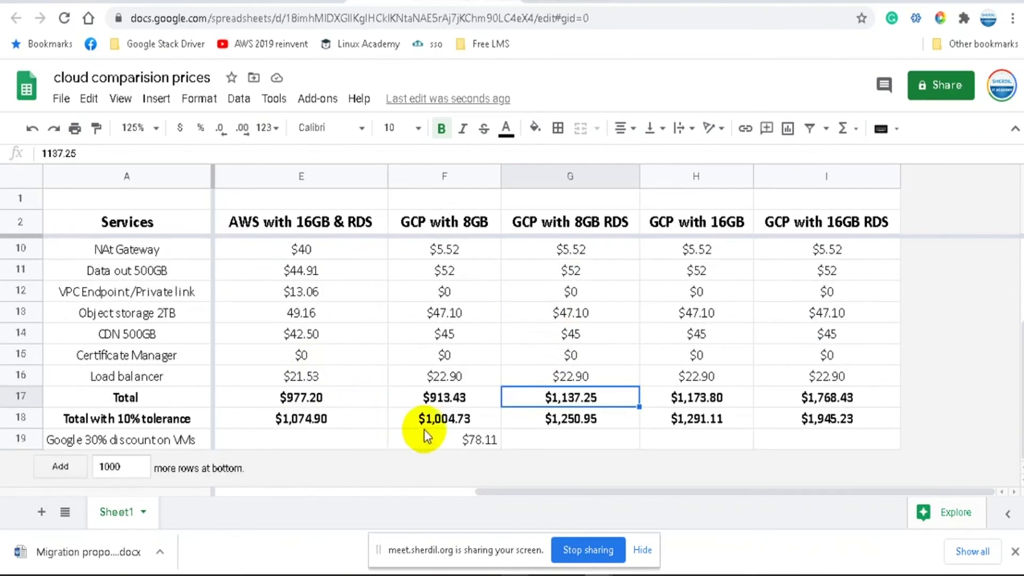
double_click(463, 443)
drag(458, 442, 532, 438)
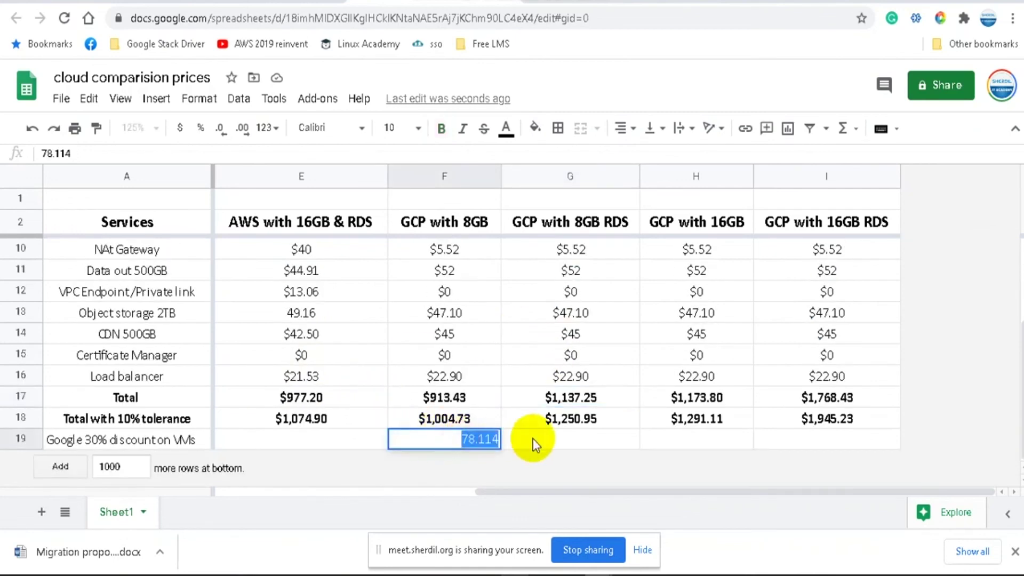
text($93.)
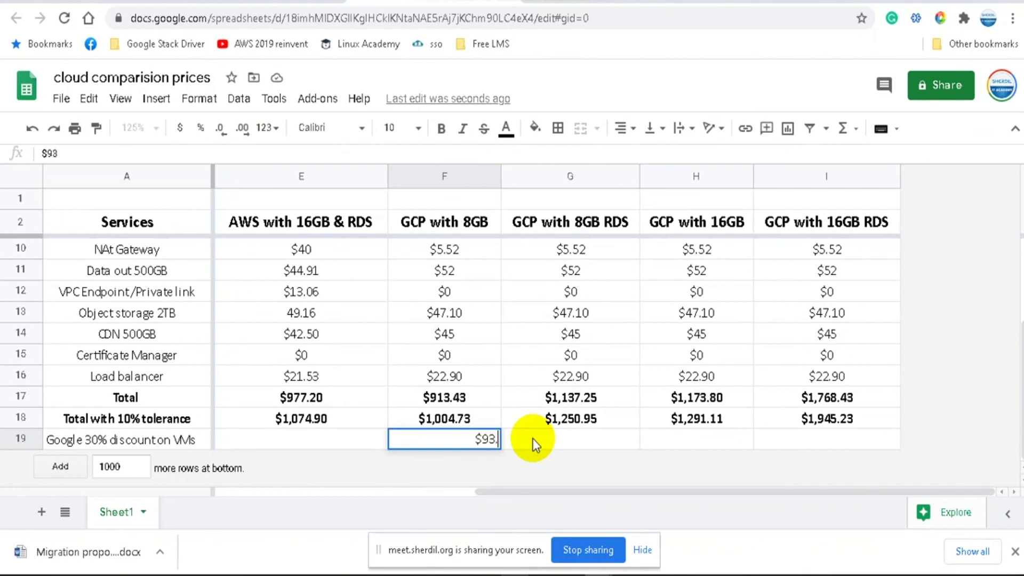
text(156)
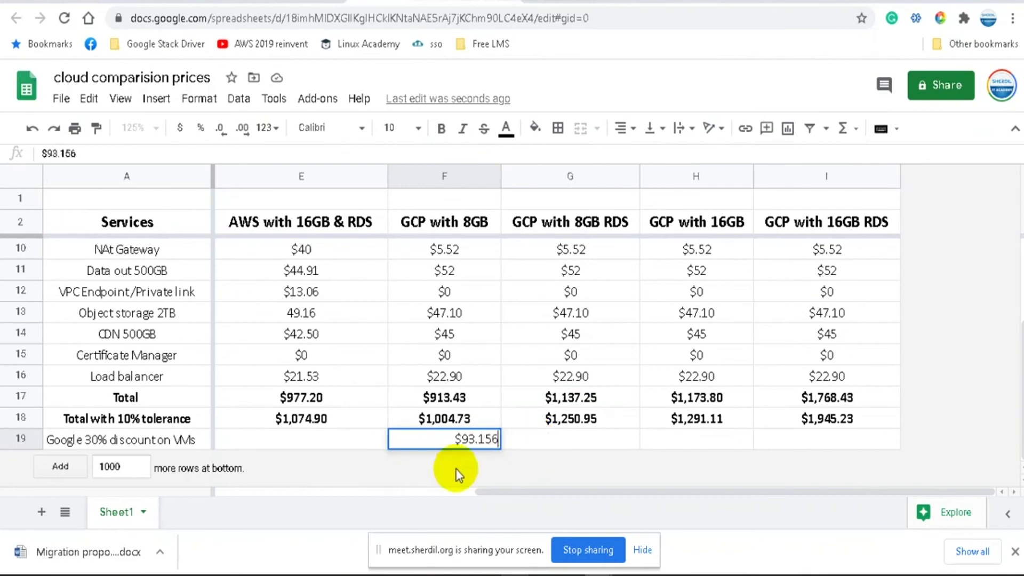
click(536, 398)
Step: Enter $54.099 as the GCP with 8GB RDS discount, 30% of its Application VM and Bastion Host costs
scroll(535, 398, up, 3)
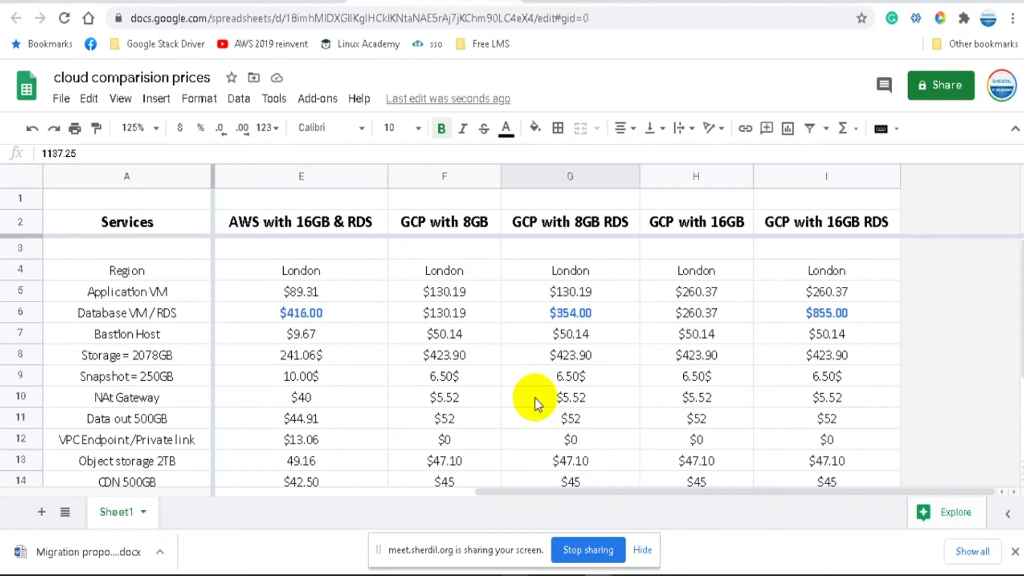
scroll(619, 327, down, 3)
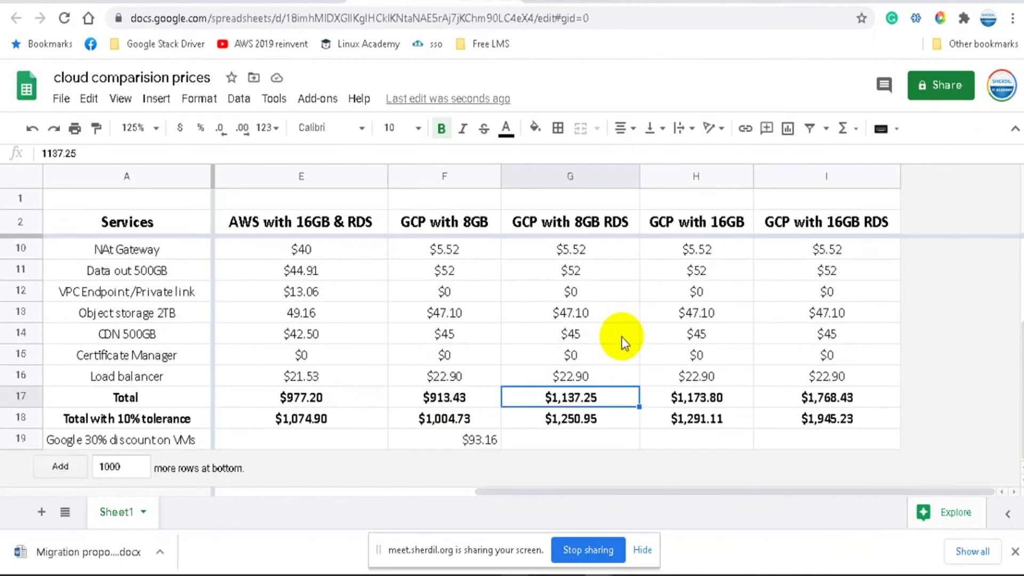
click(578, 443)
text($54)
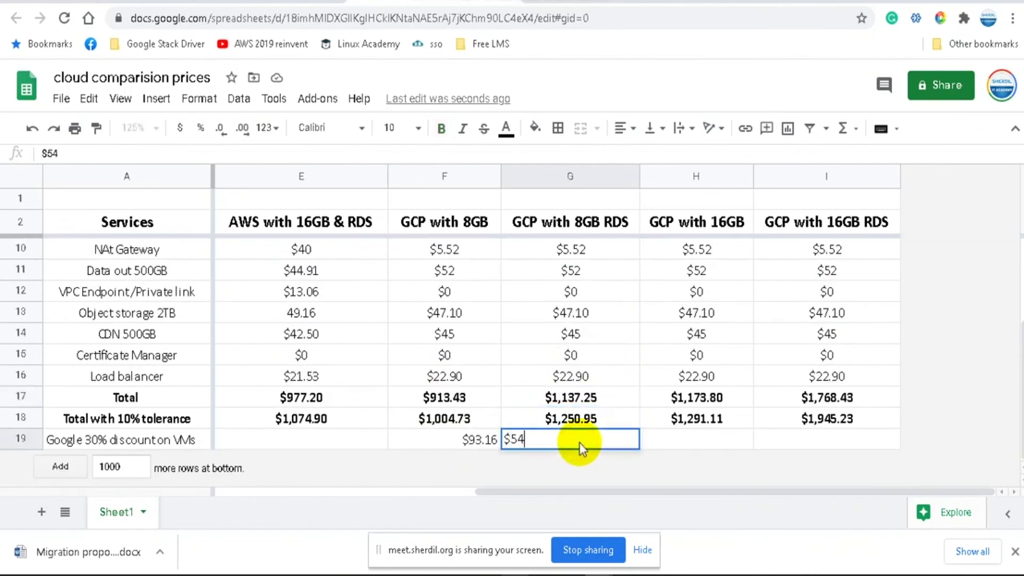
text(.099)
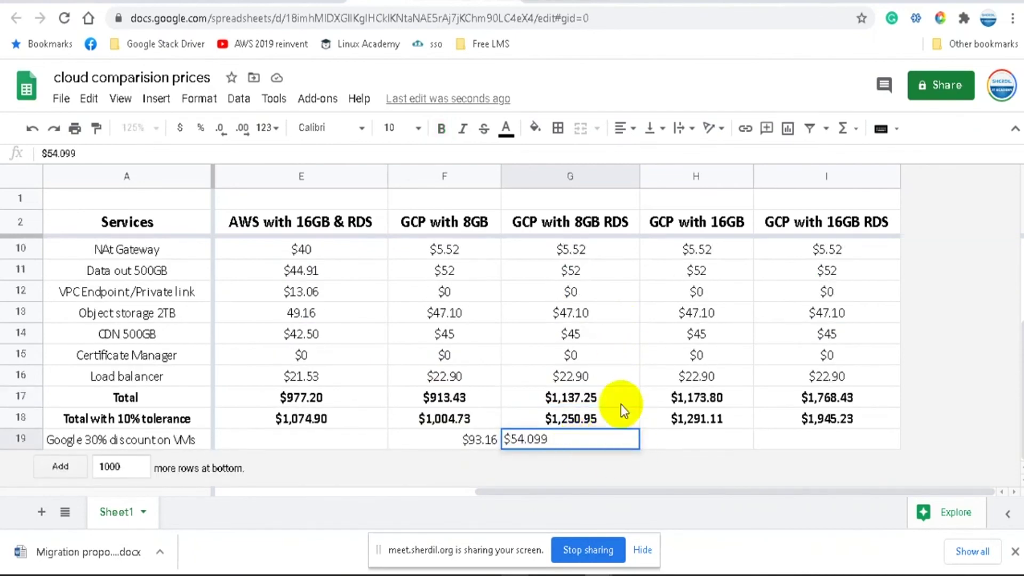
click(656, 356)
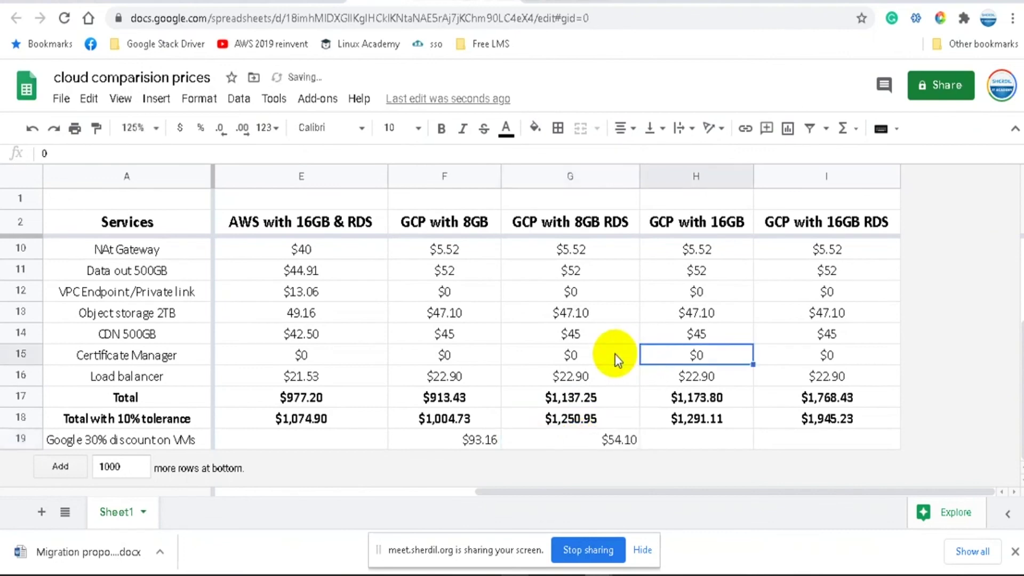
Step: Enter $171.264 as the GCP with 16GB discount, 30% of its Application VM, Database VM and Bastion Host costs
scroll(616, 354, up, 3)
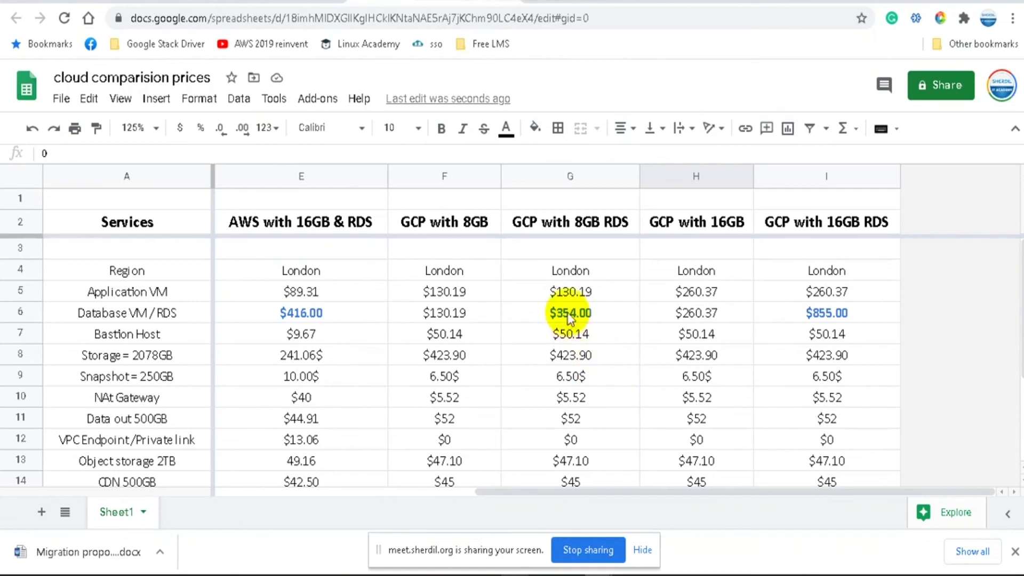
scroll(650, 306, down, 3)
click(687, 439)
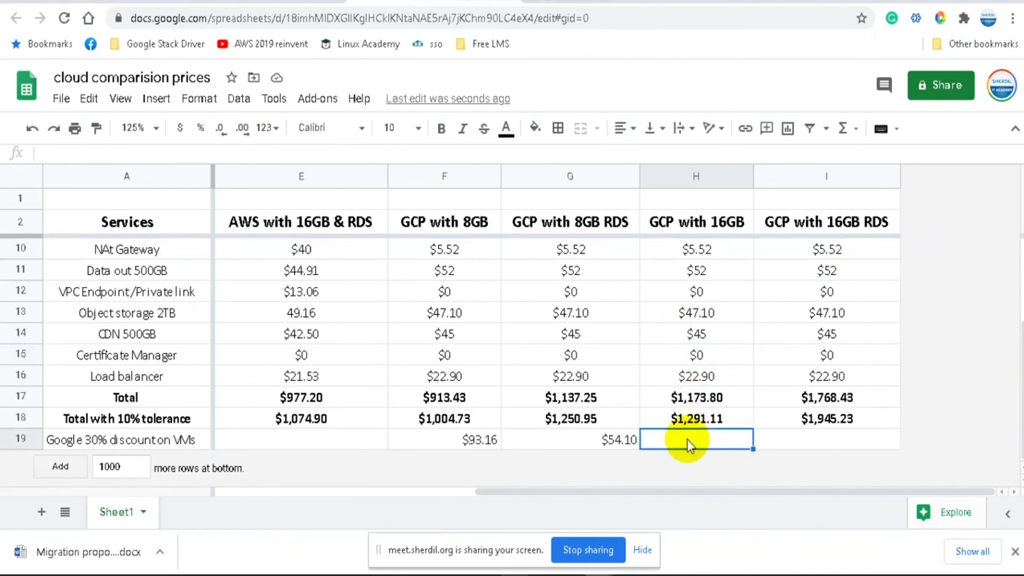
text($171)
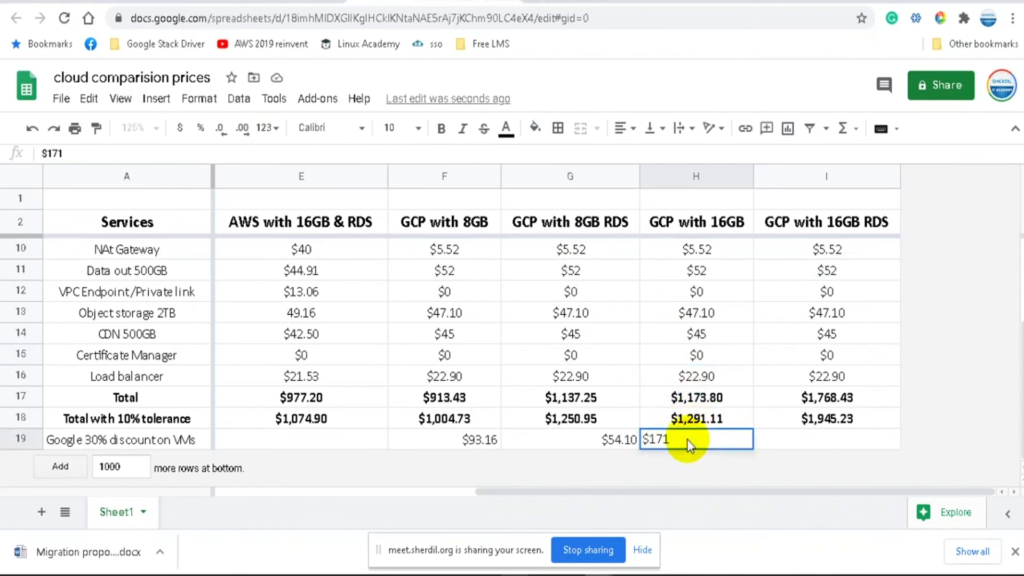
text(.264)
click(725, 330)
Step: Copy the $93.16 discount from GCP with 8GB into the Google discount cell for GCP with 16GB RDS
scroll(725, 330, up, 3)
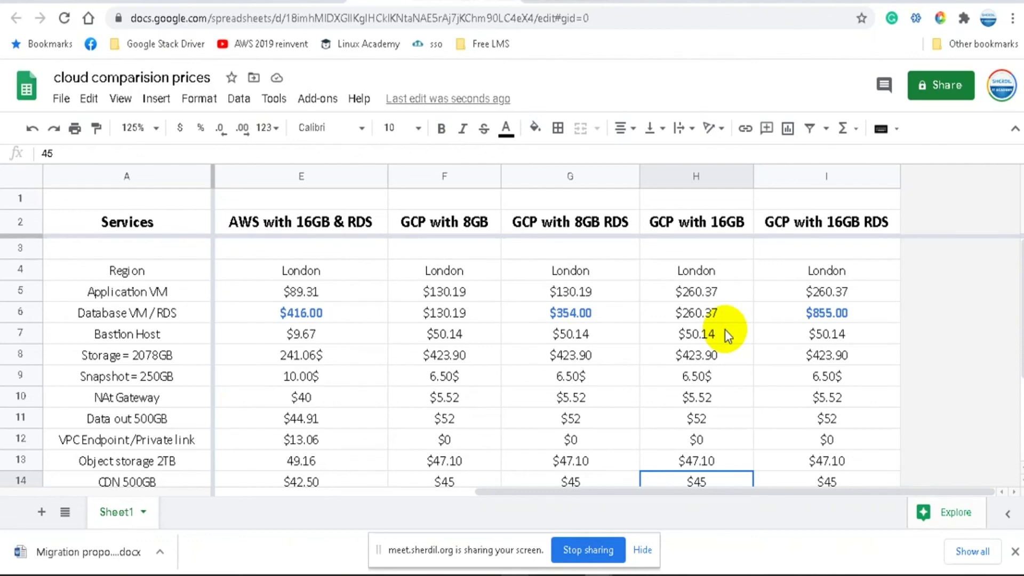
scroll(688, 299, down, 3)
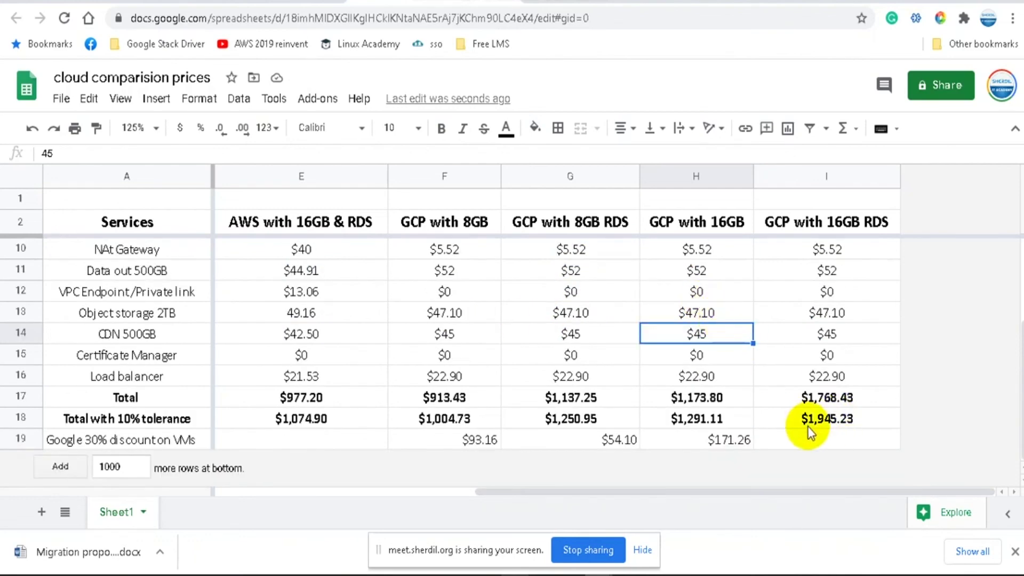
click(471, 440)
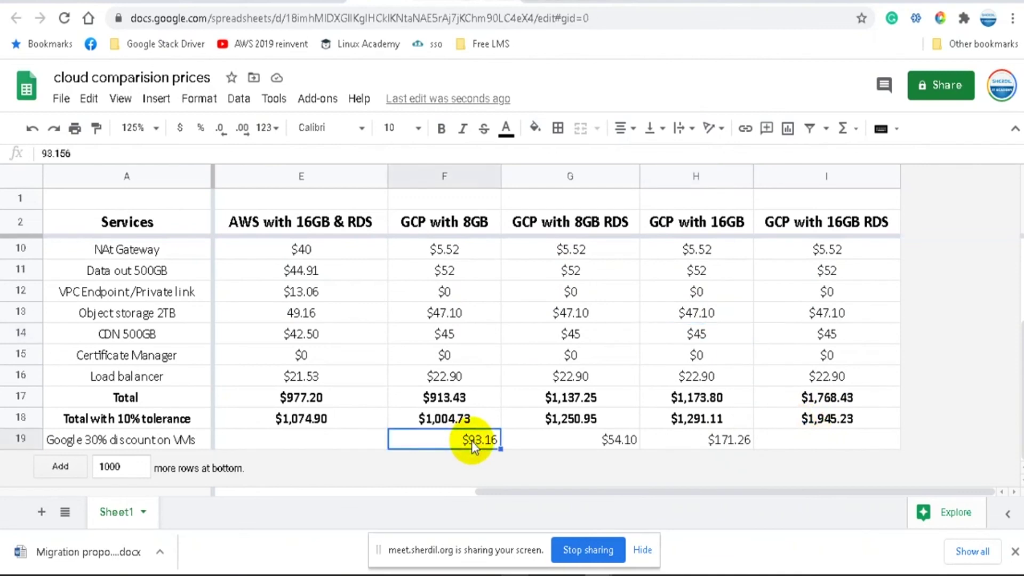
scroll(496, 392, up, 3)
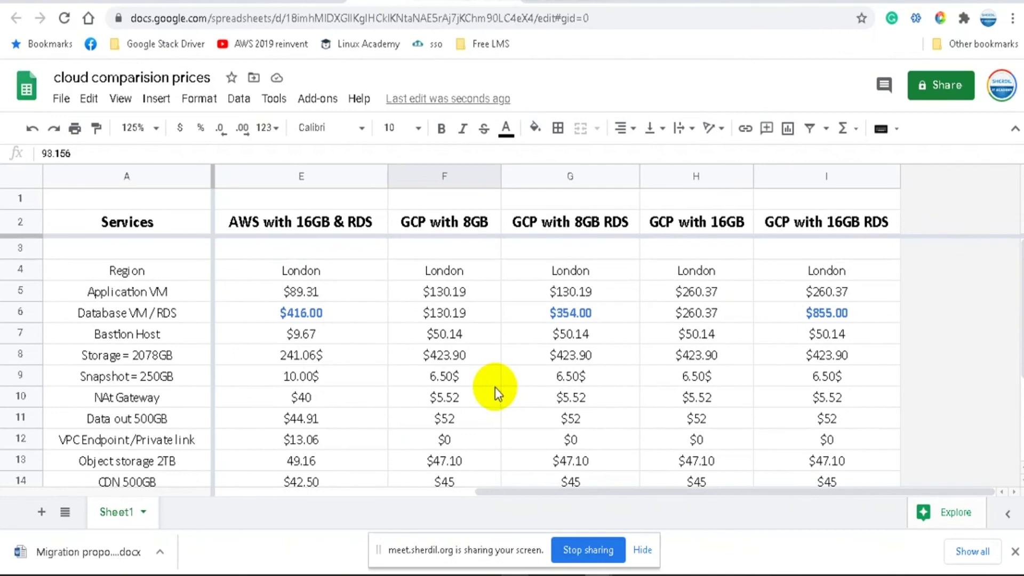
scroll(495, 388, down, 3)
click(804, 442)
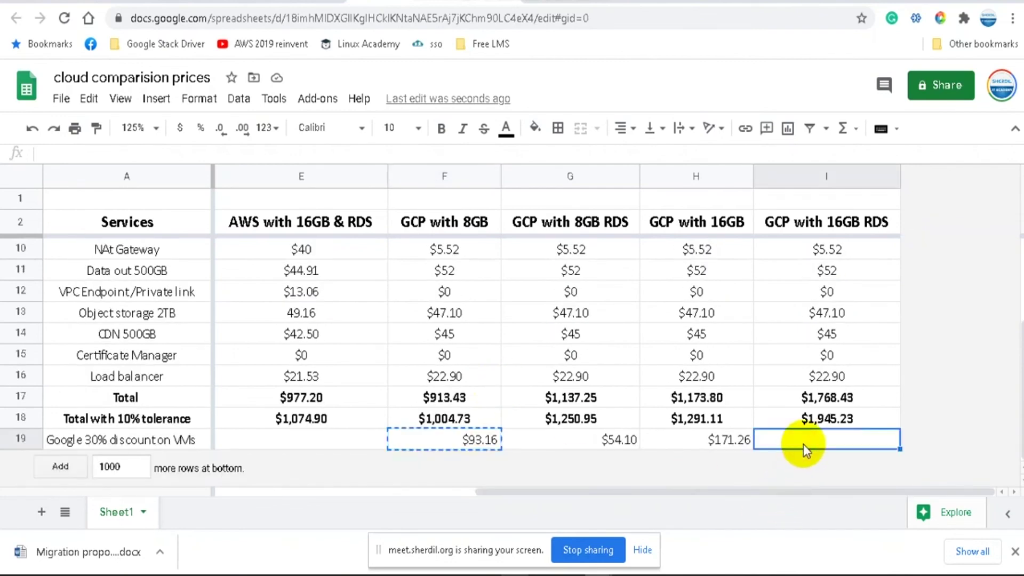
text($93.16)
click(632, 342)
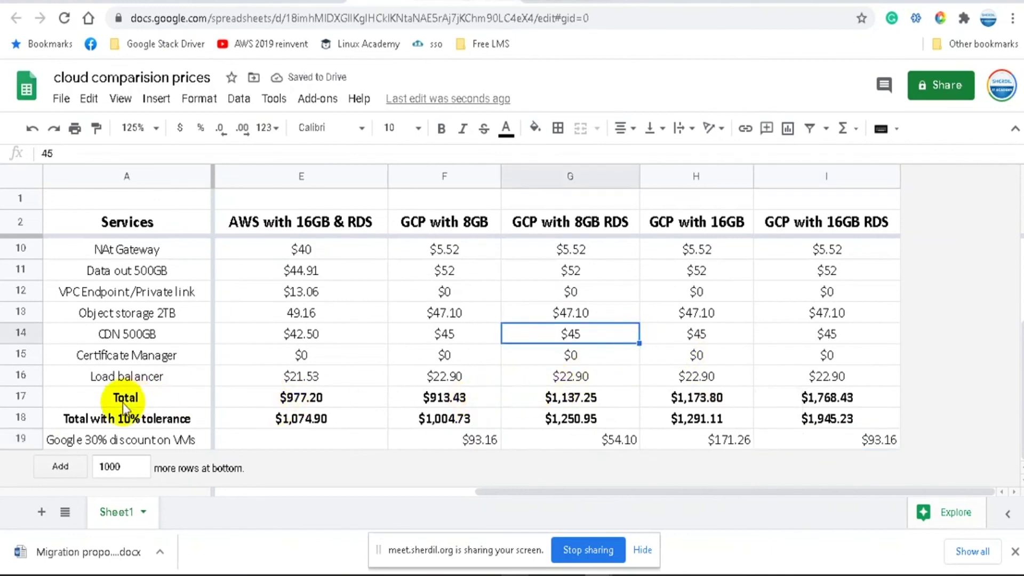
Step: Insert four empty rows below the Google 30% discount row
click(14, 395)
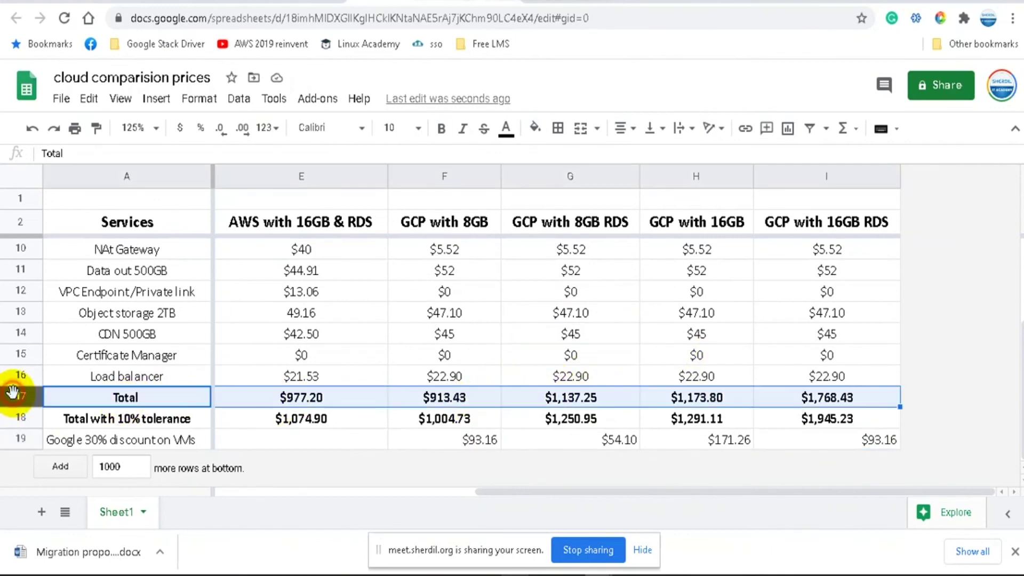
key(Down)
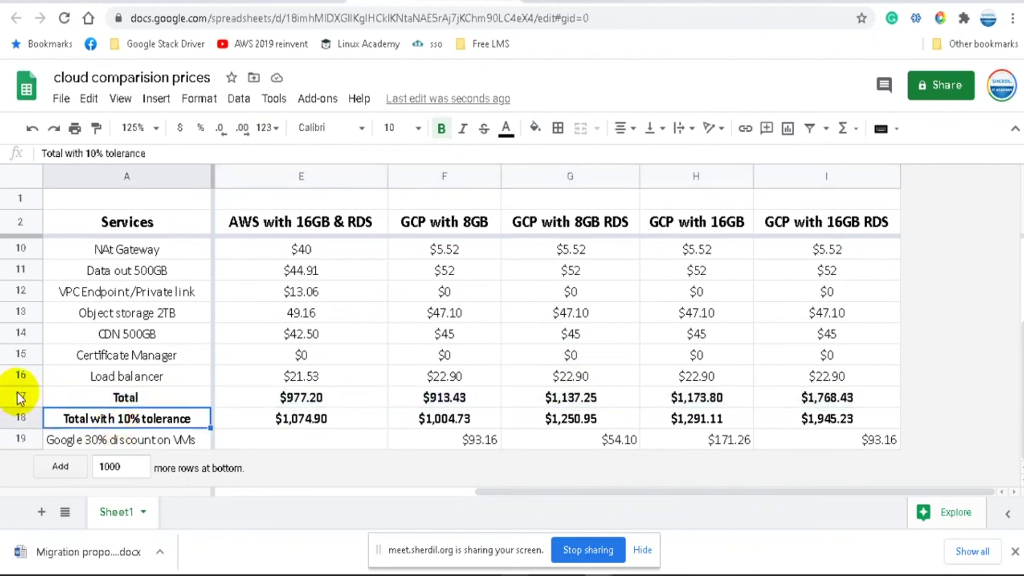
drag(17, 377, 120, 435)
right_click(120, 435)
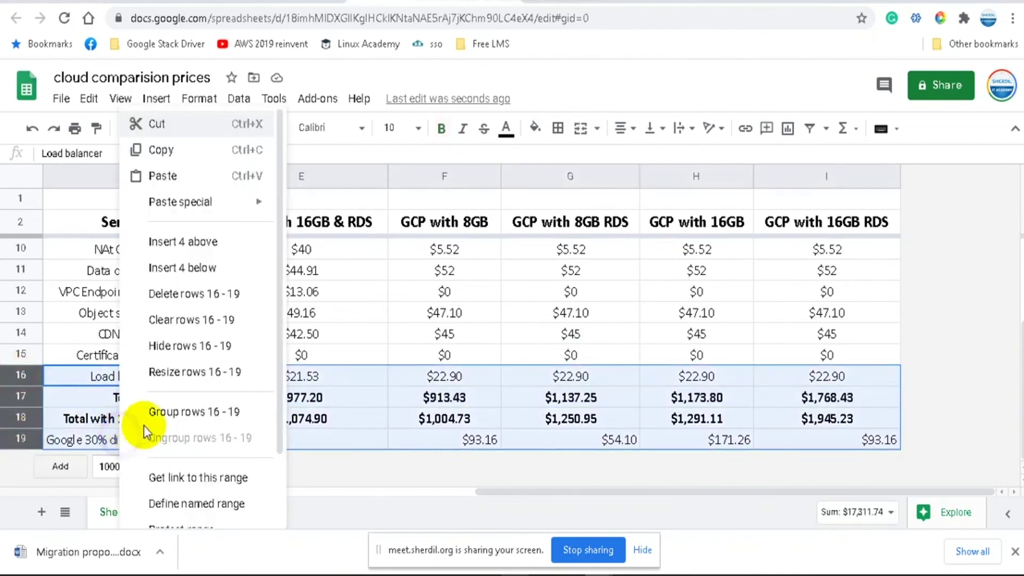
click(202, 268)
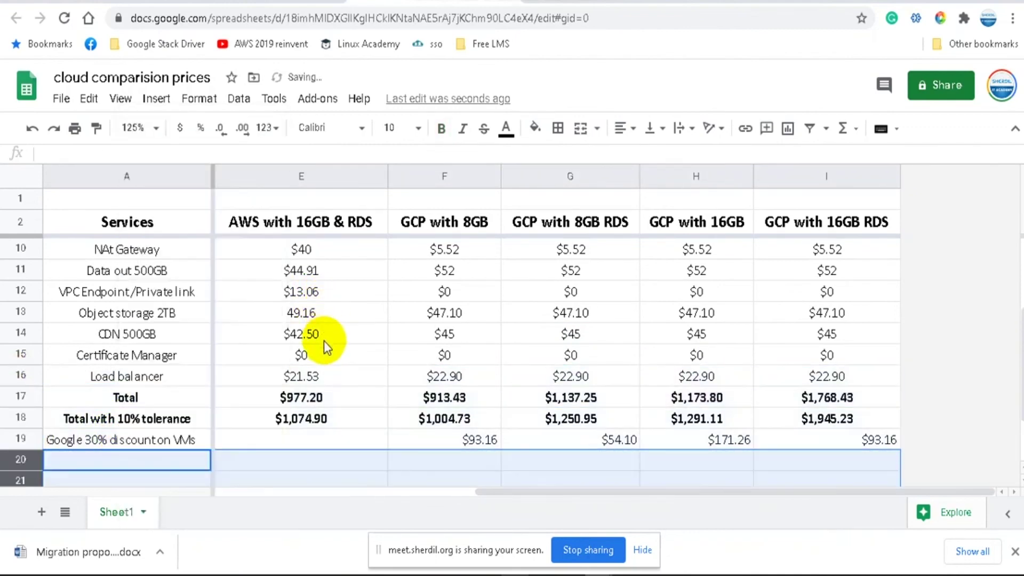
Step: Label the first new row, directly under the Google discount row, "Grand total after discount"
scroll(325, 341, down, 3)
click(152, 376)
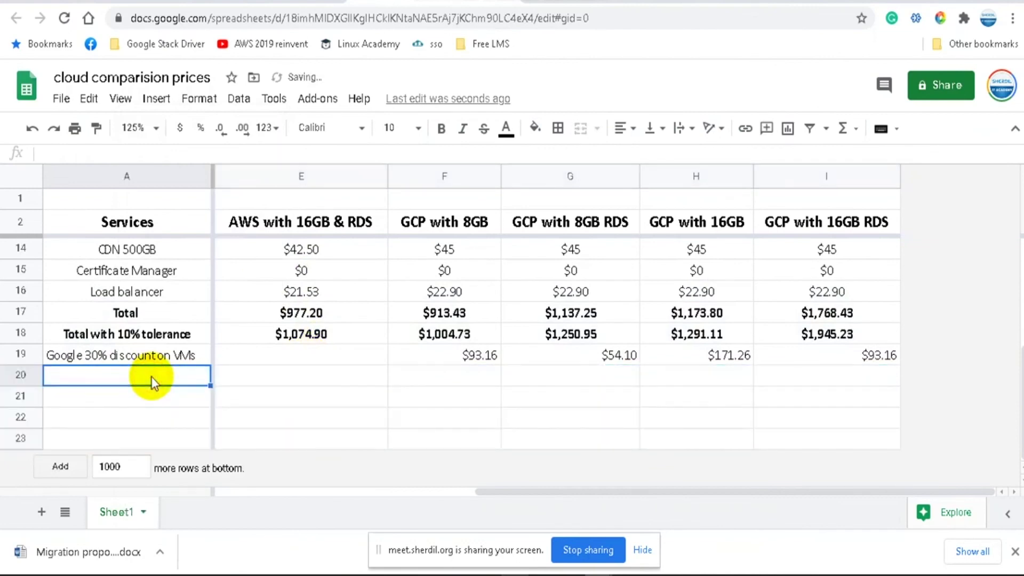
text(Grand tota)
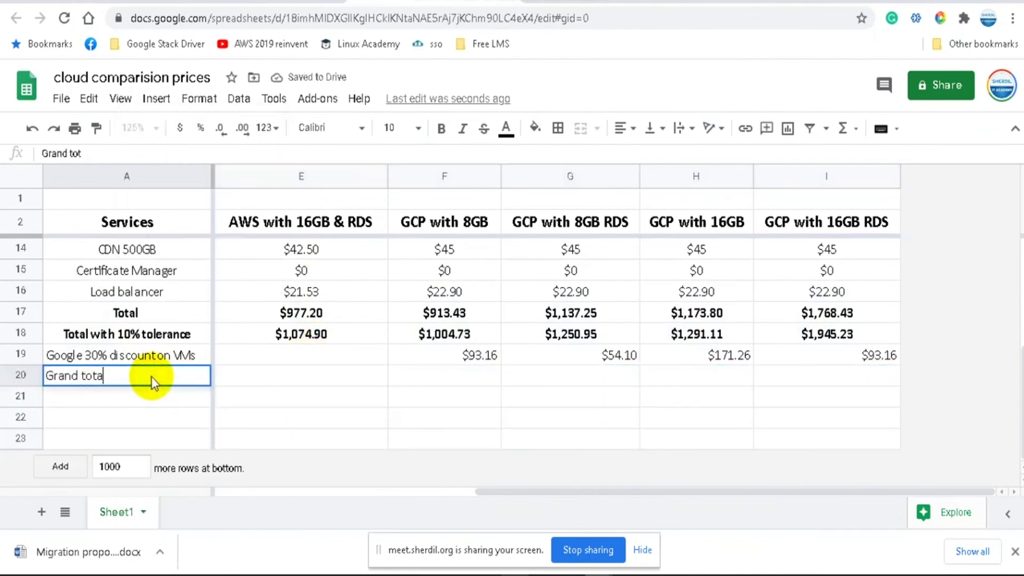
text(l after )
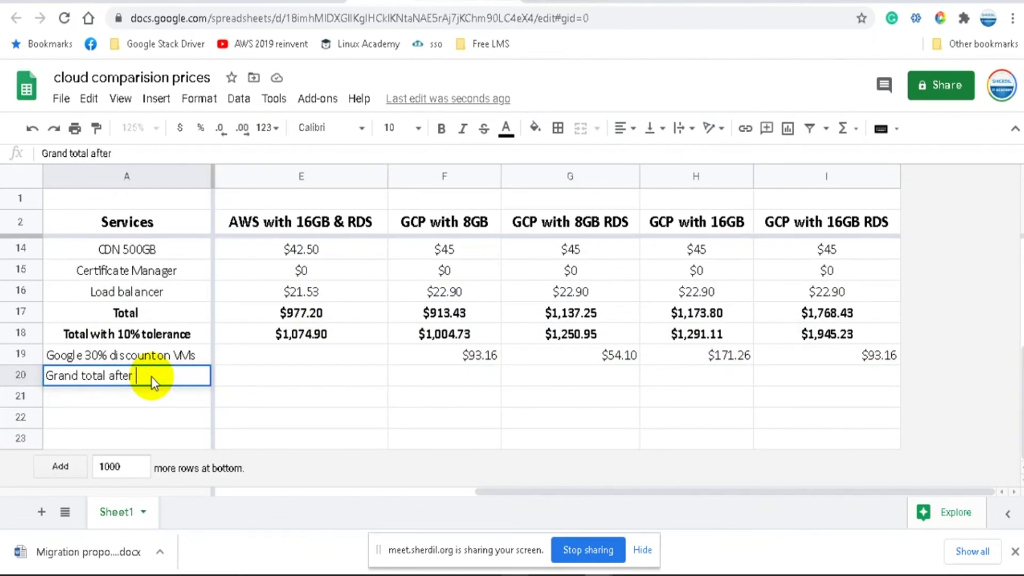
text(discount)
click(331, 379)
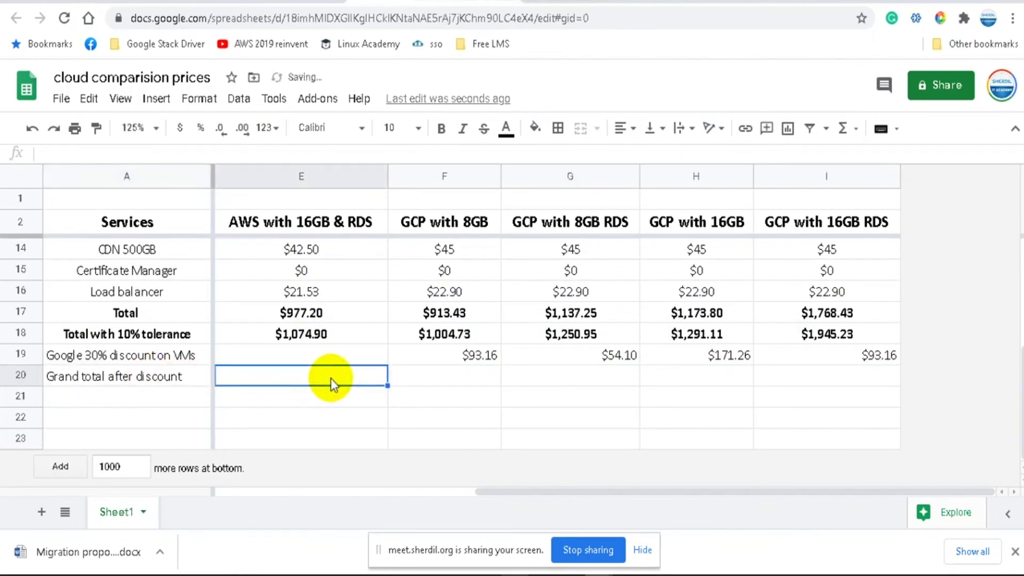
drag(369, 309, 396, 309)
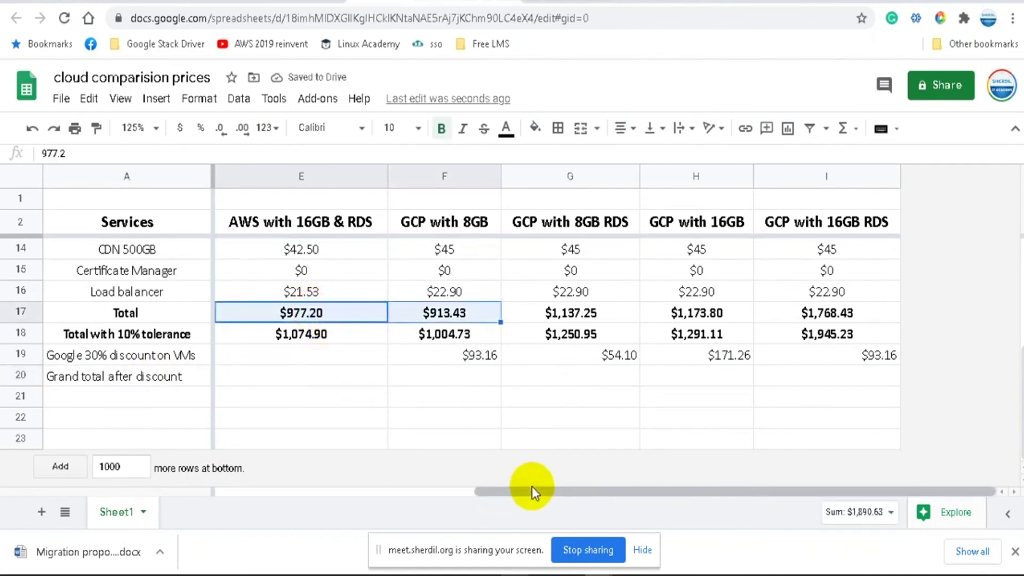
Step: Enter $715.51 as the Total with 10% tolerance for AWS with 8GB RAM VMs
drag(533, 489, 280, 495)
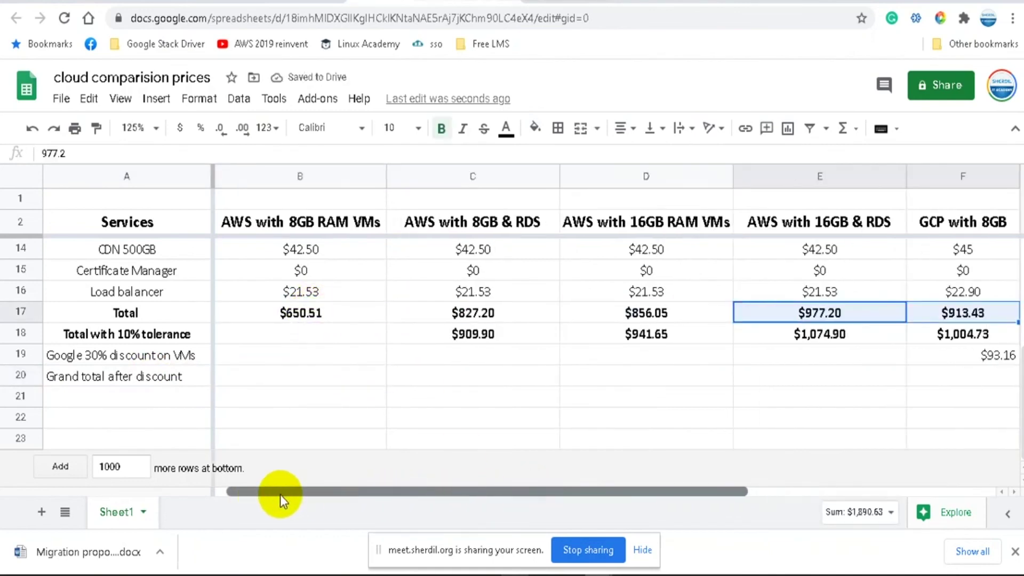
click(335, 375)
click(329, 310)
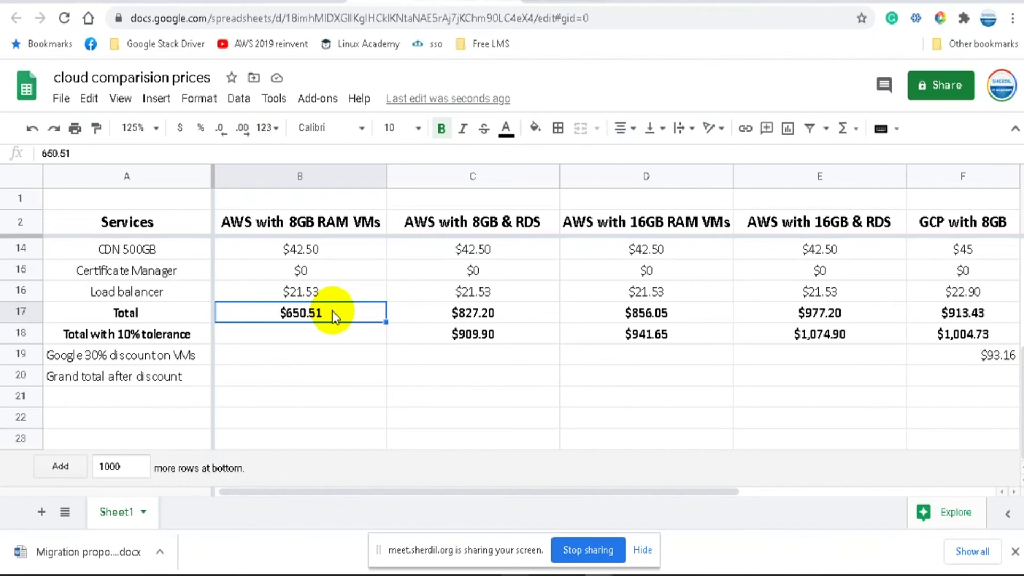
click(283, 331)
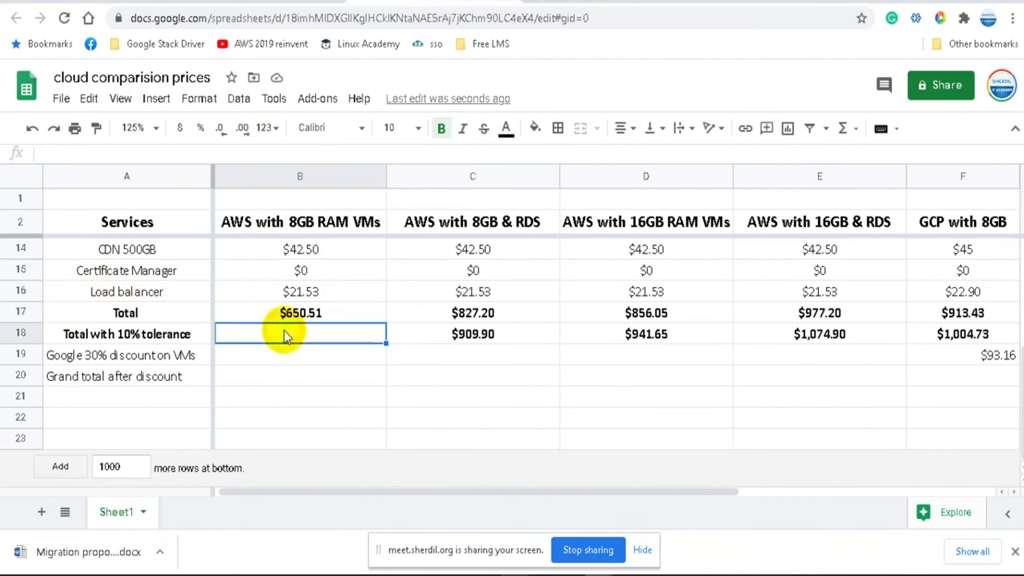
text($715.51)
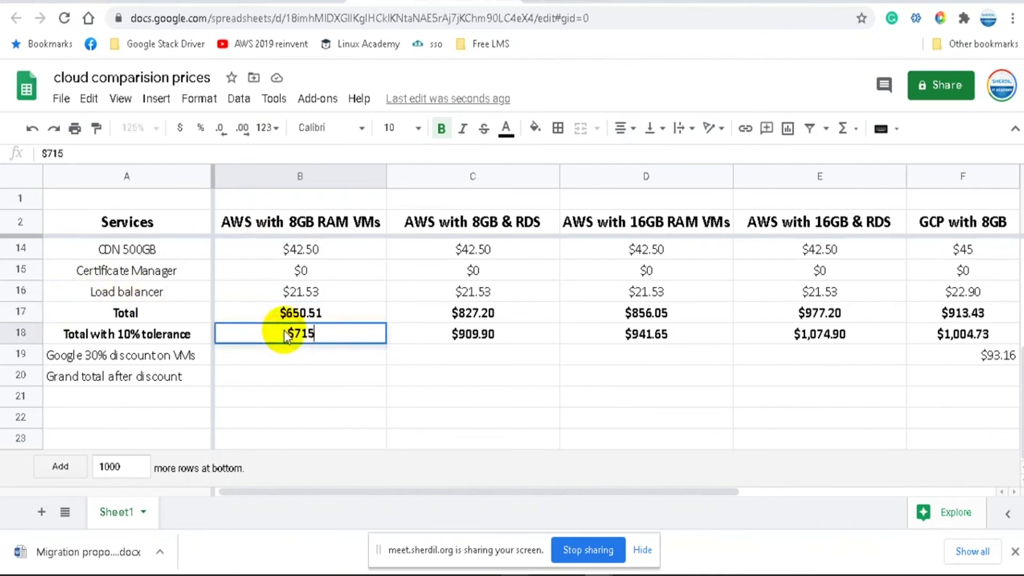
click(338, 351)
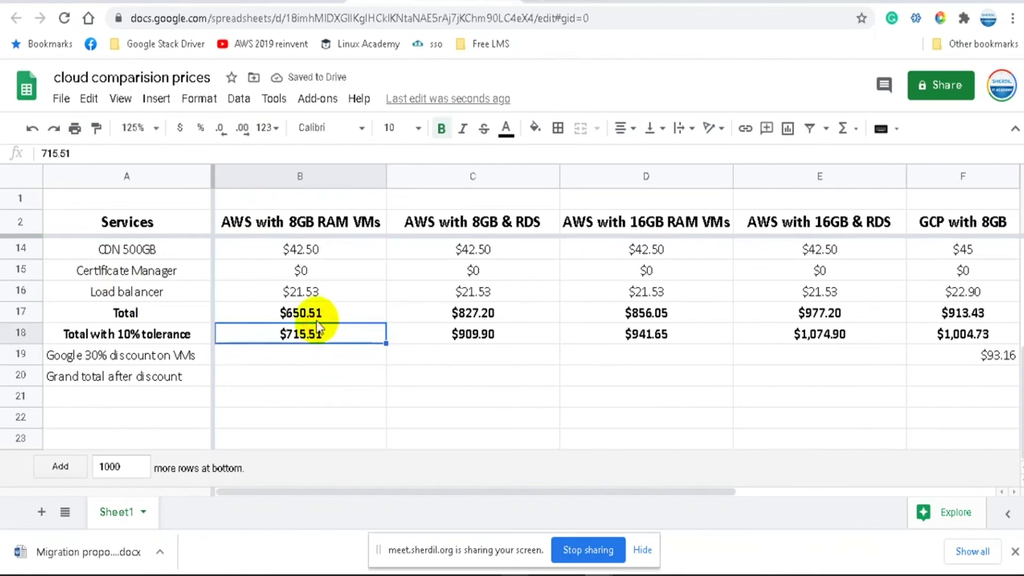
Step: Copy the Total values of the four AWS options into their Grand total after discount cells
click(331, 311)
drag(361, 308, 783, 321)
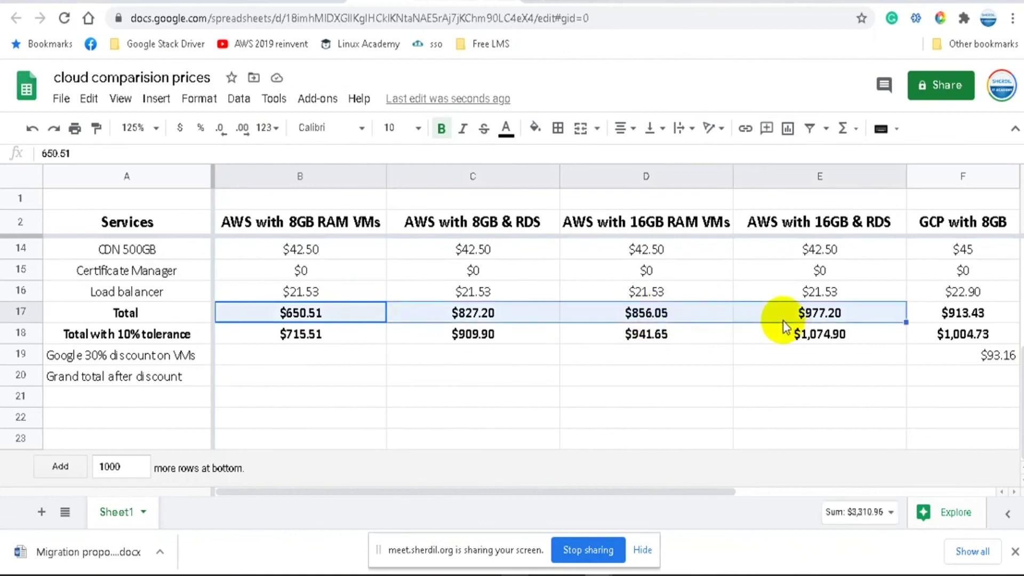
key(ctrl+c)
click(297, 380)
key(ctrl+v)
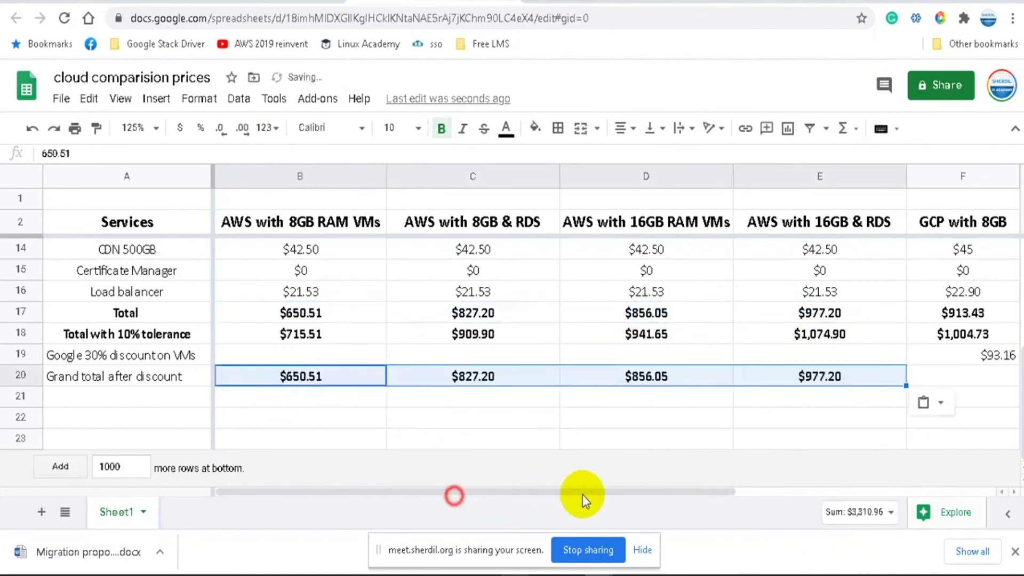
Step: Enter $820.27 as the Grand total after discount for GCP with 8GB
drag(622, 490, 905, 491)
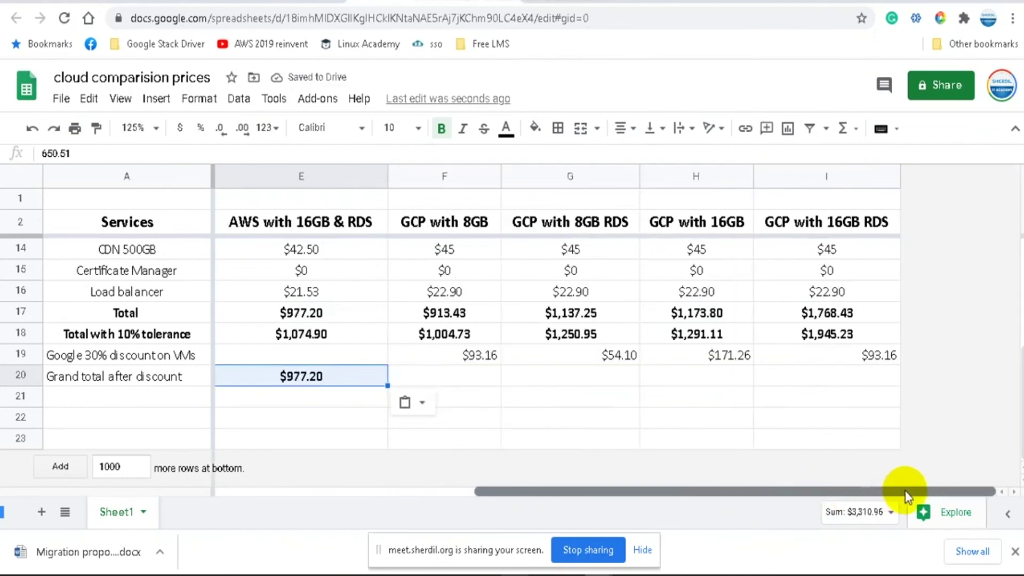
click(524, 397)
click(457, 378)
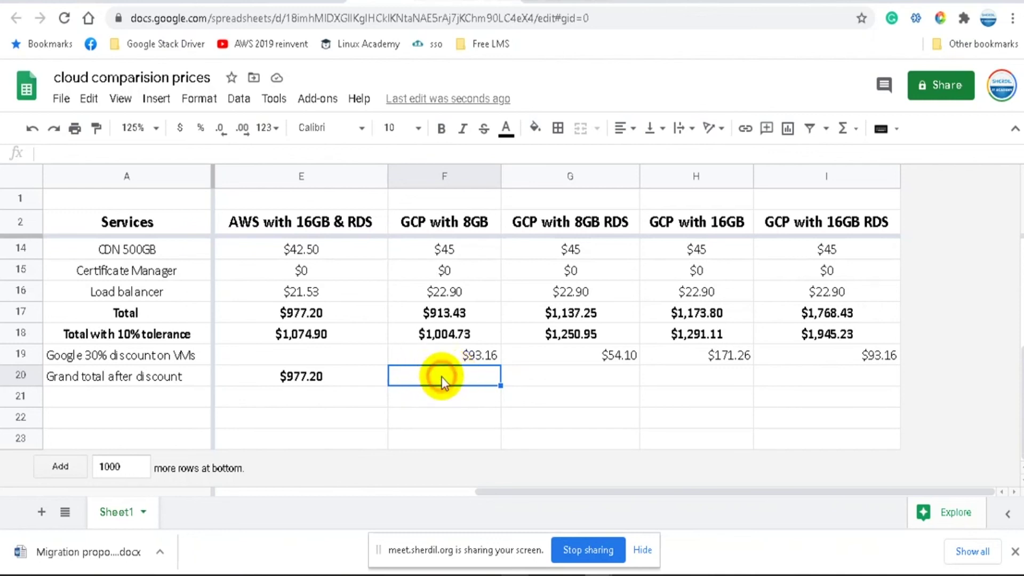
text(820)
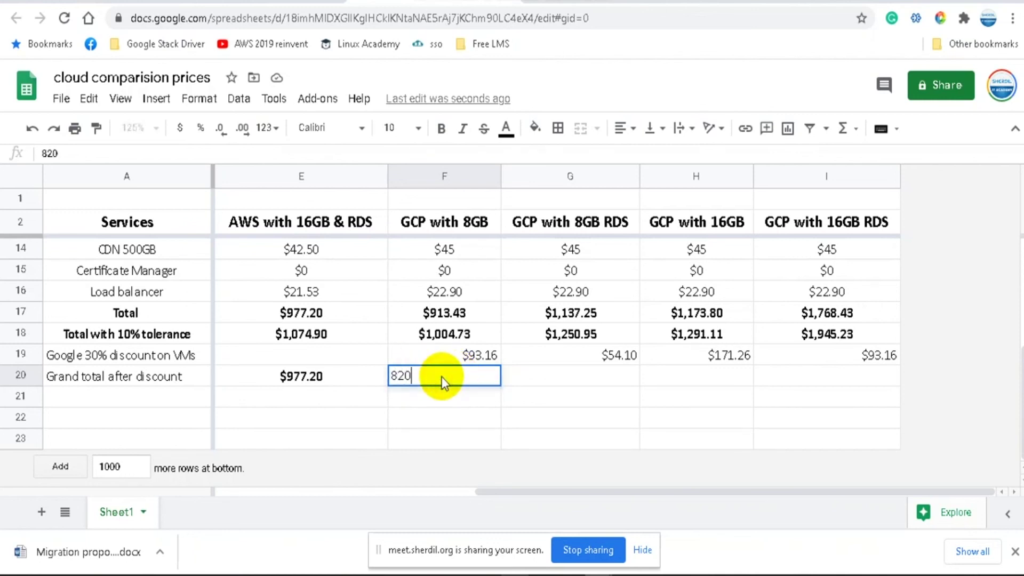
text(.27)
click(392, 376)
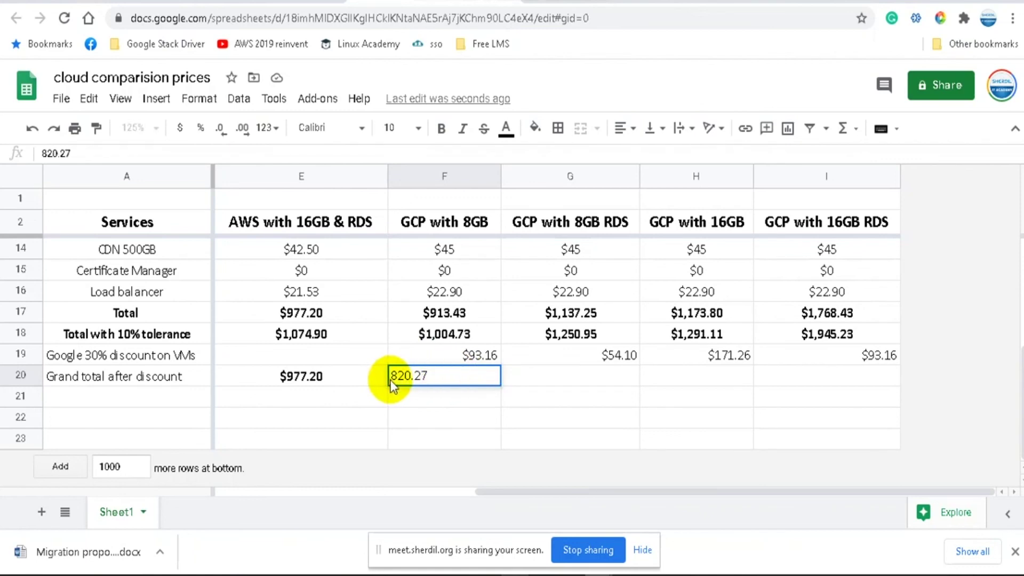
text($)
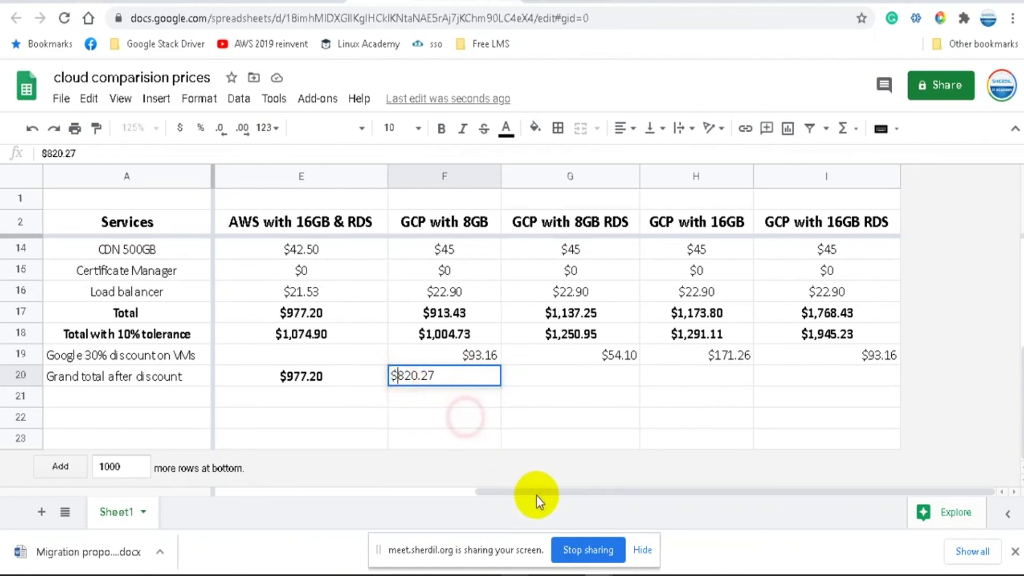
key(Return)
Step: Enter $1083.15 as the Grand total after discount for GCP with 8GB RDS
drag(542, 495, 520, 507)
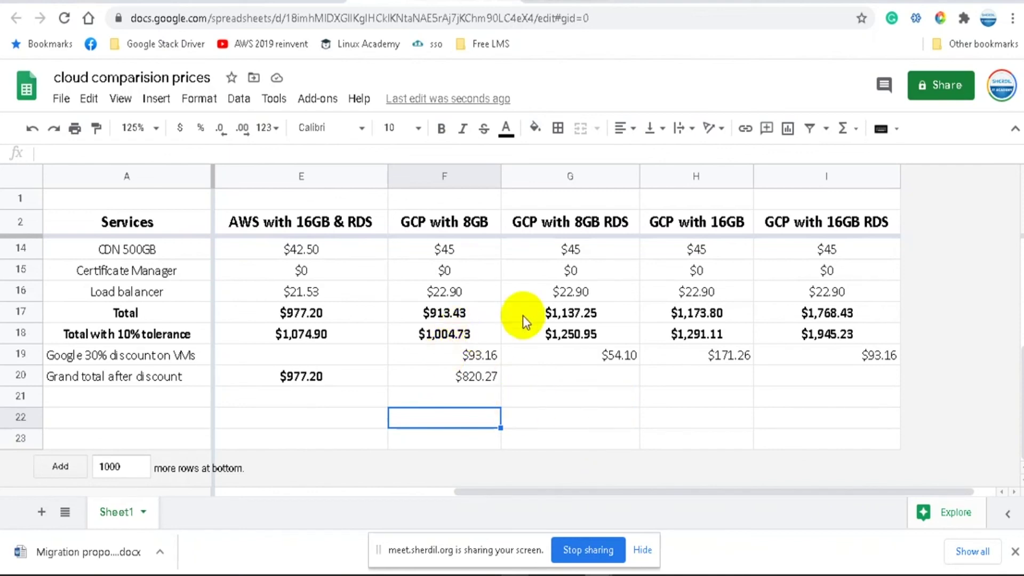
click(579, 378)
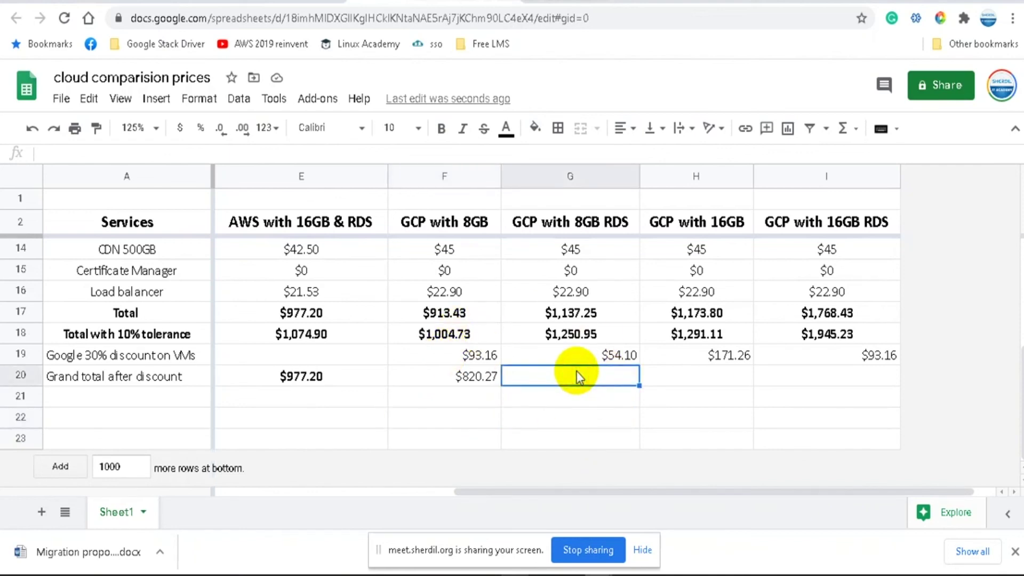
text($1083.15)
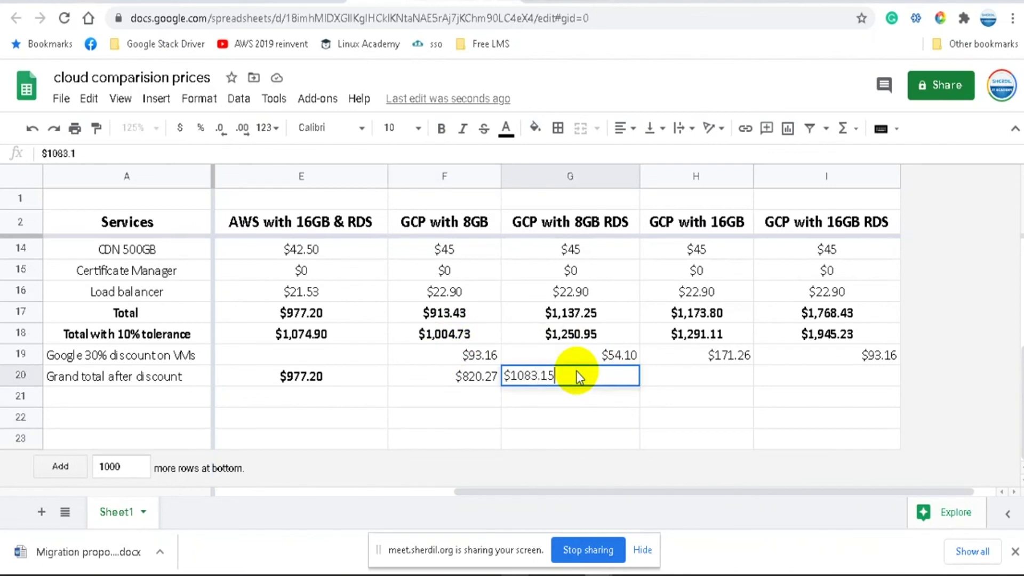
click(714, 399)
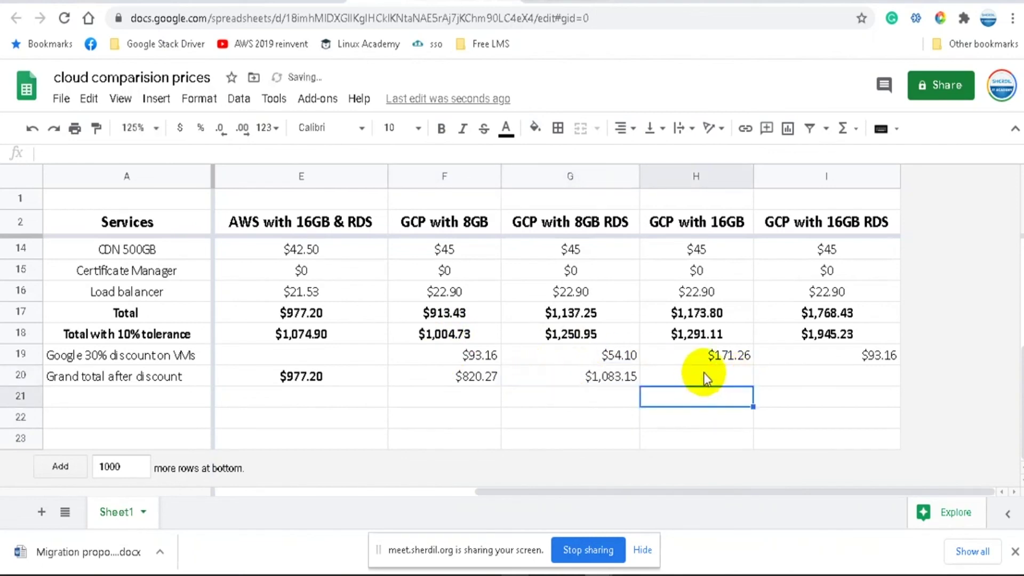
Step: Enter $1345.06 as the Grand total after discount for GCP with 16GB
click(704, 376)
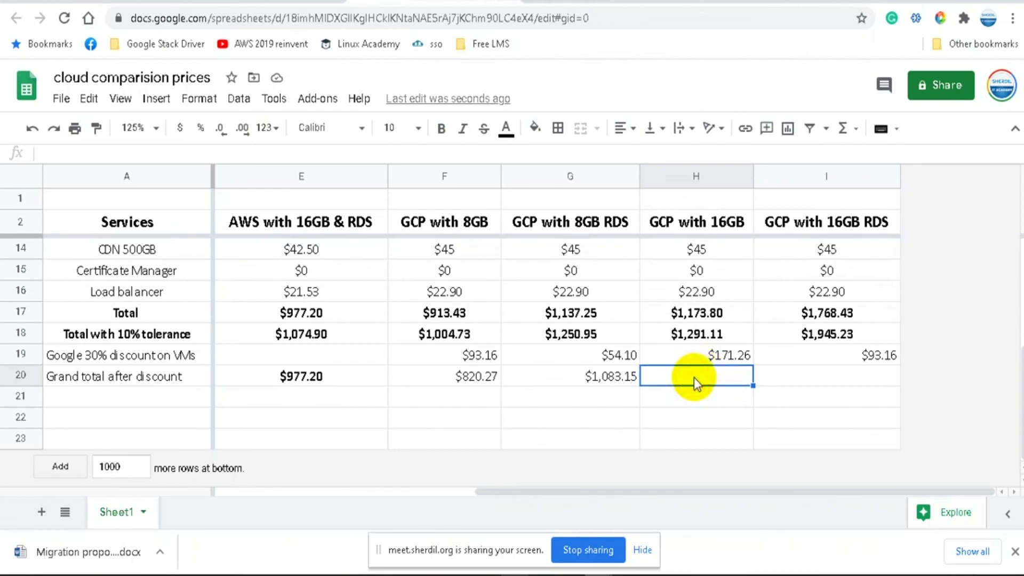
text($1,345.06)
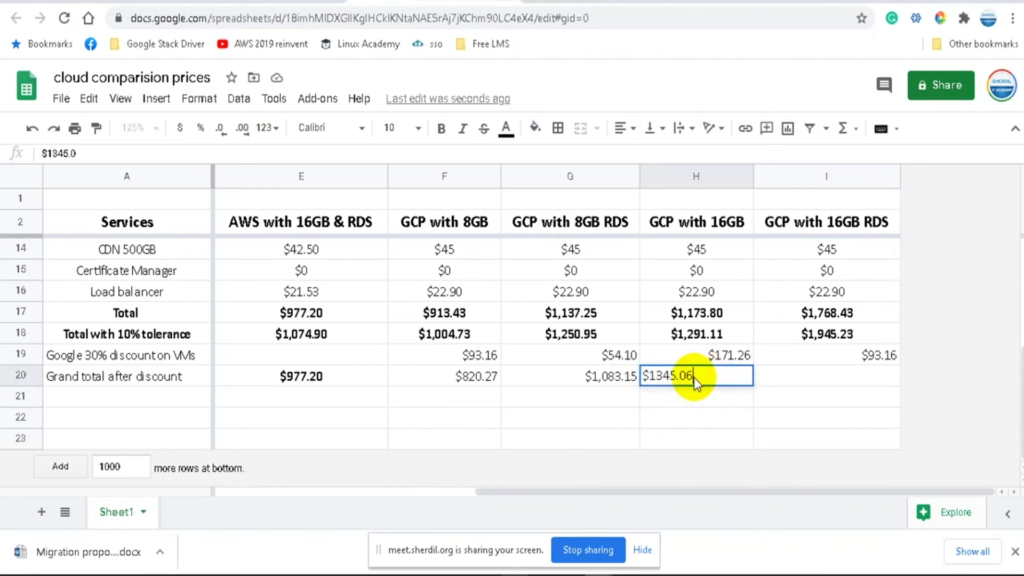
click(831, 375)
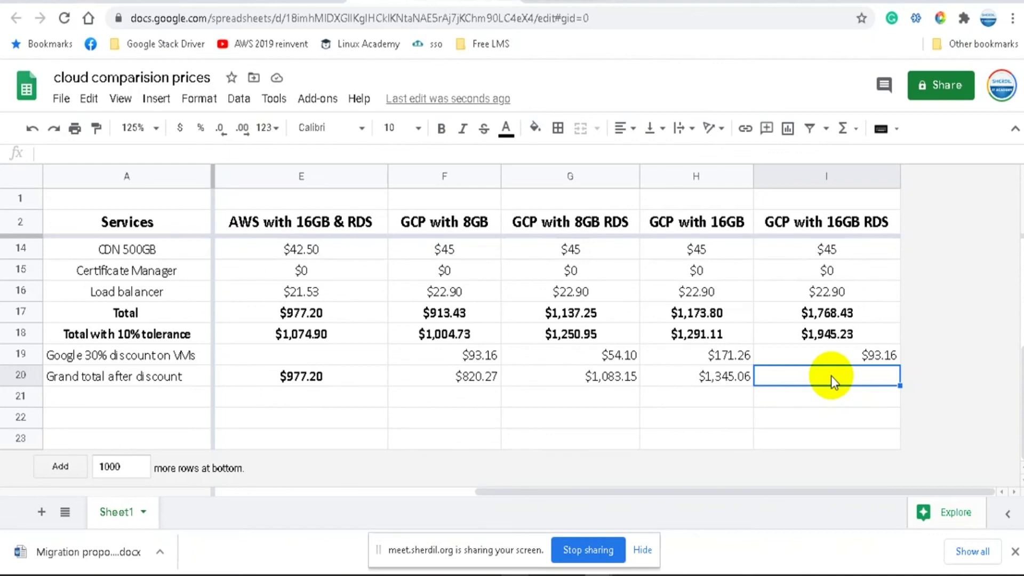
Step: Correct the GCP with 16GB grand total after discount to $1002.54 and enter $1675.27 for GCP with 16GB RDS
click(707, 378)
text($1002.54)
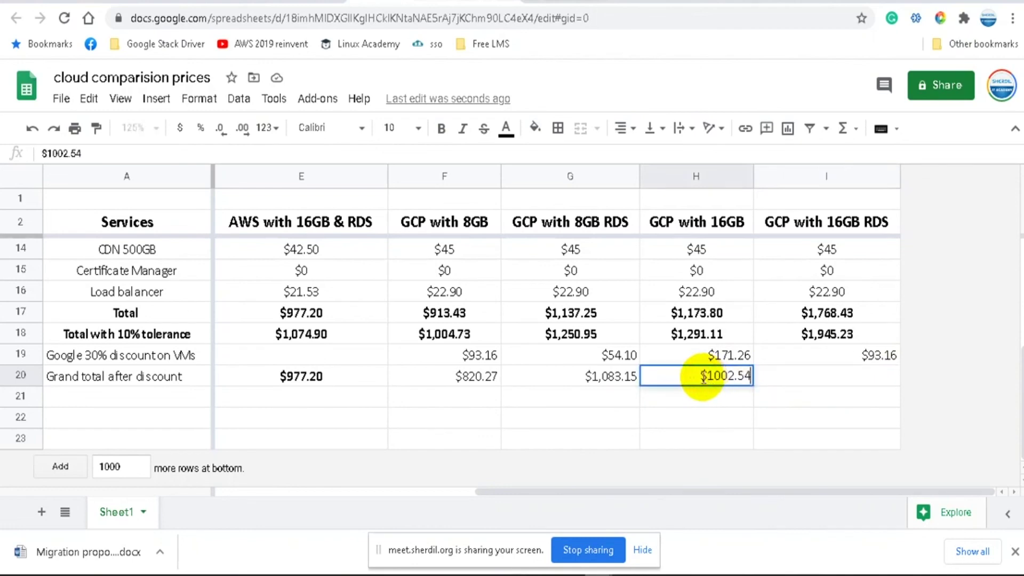
click(834, 377)
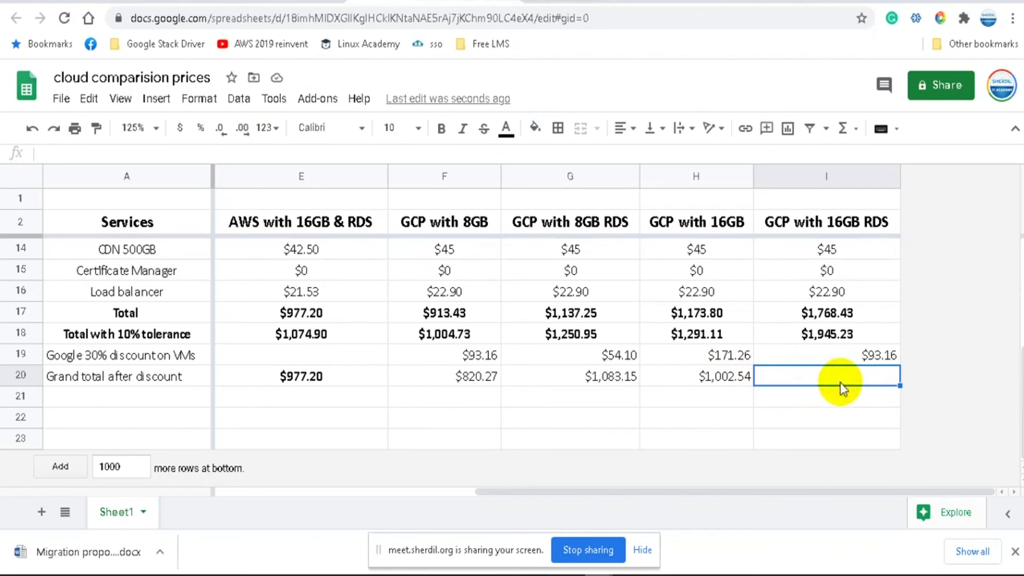
text($1675)
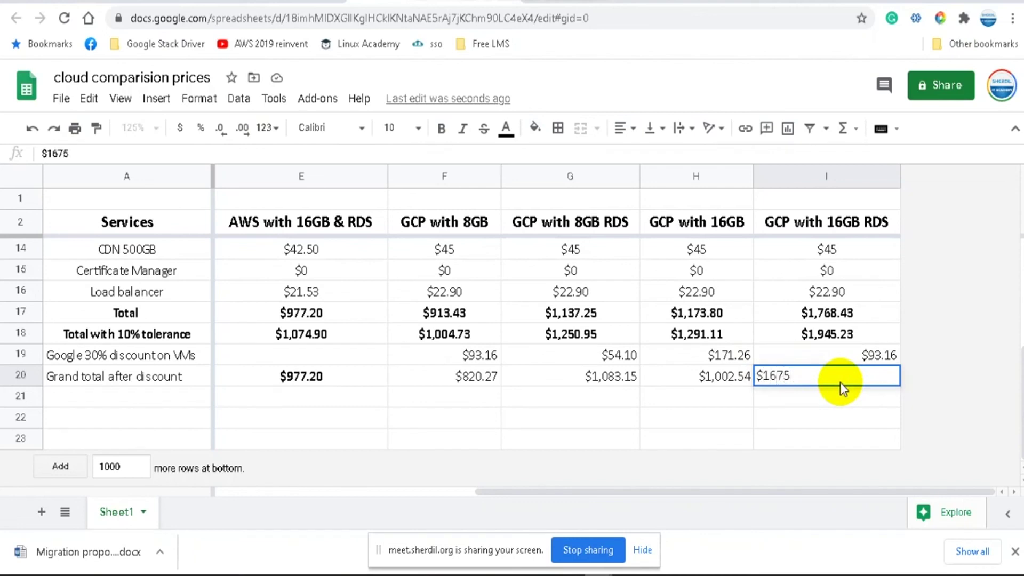
text(.27)
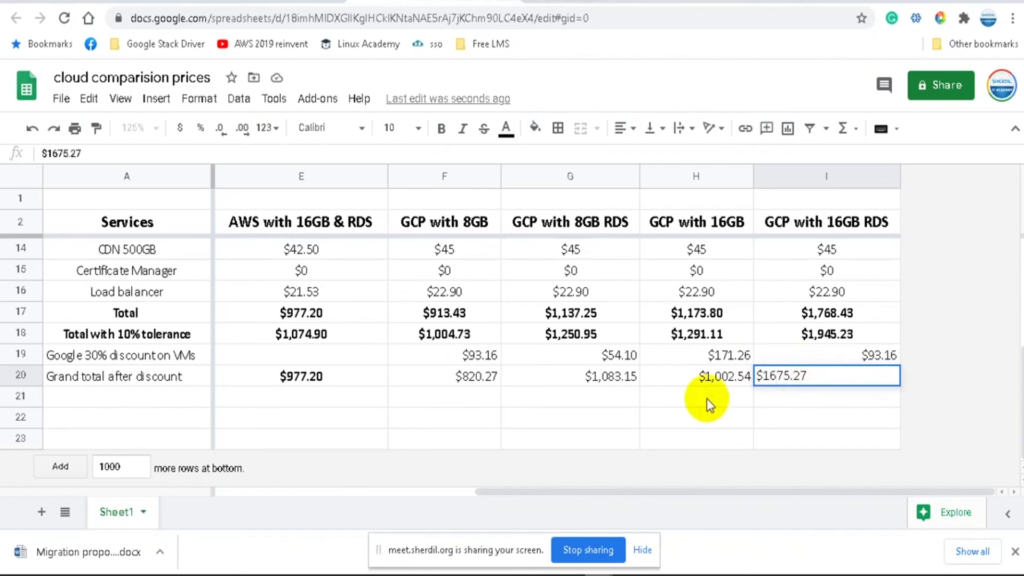
click(672, 404)
Step: Center the Google discount and grand total values of all four GCP options horizontally
drag(464, 355, 863, 376)
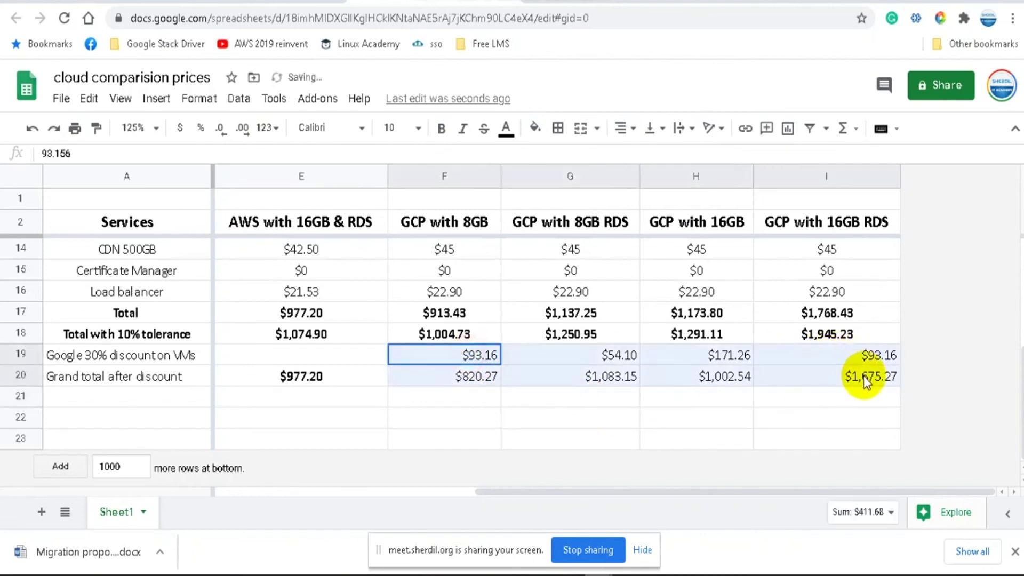
click(629, 128)
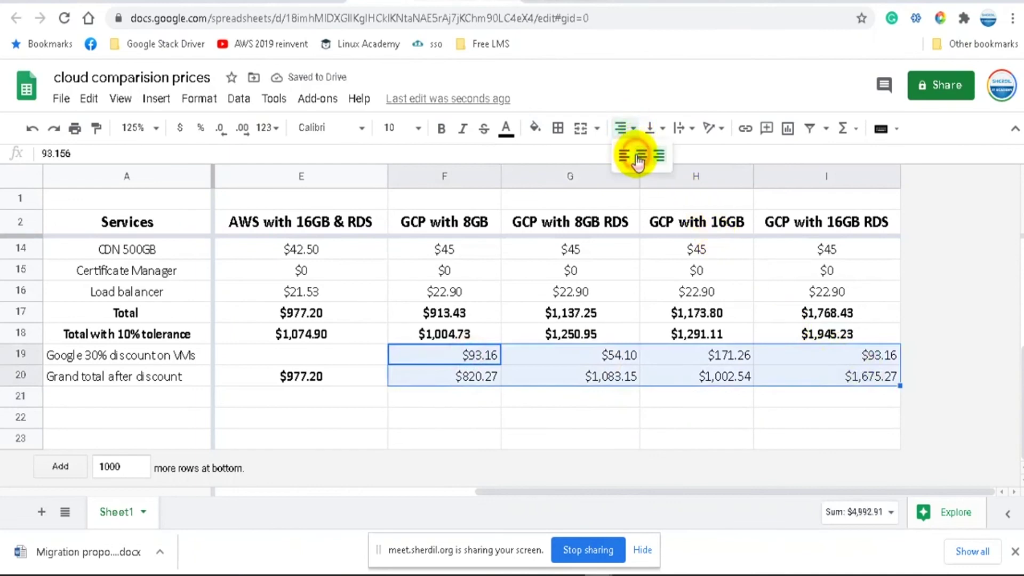
click(640, 155)
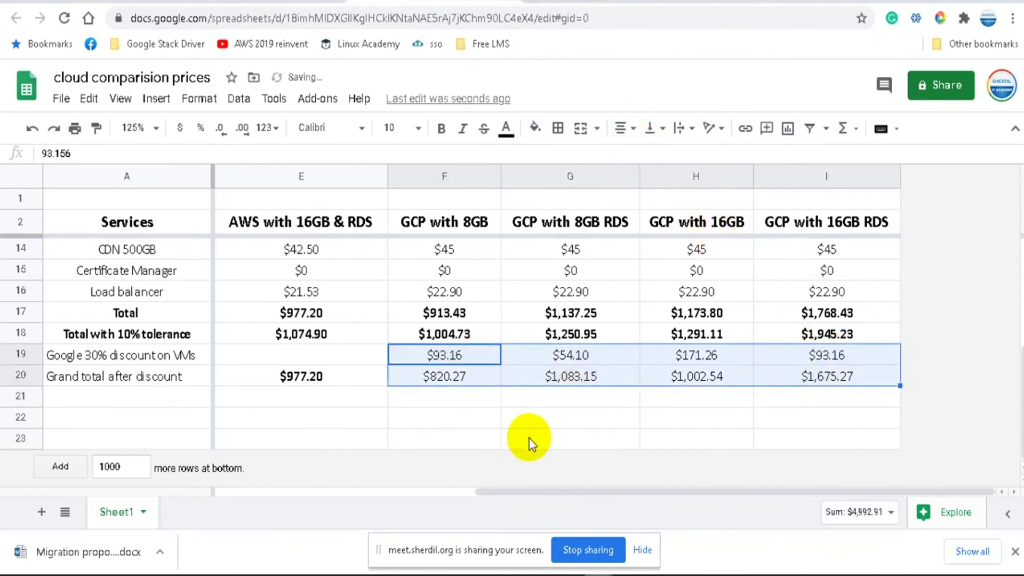
Step: Make the Grand total after discount values of the four GCP options bold
click(433, 376)
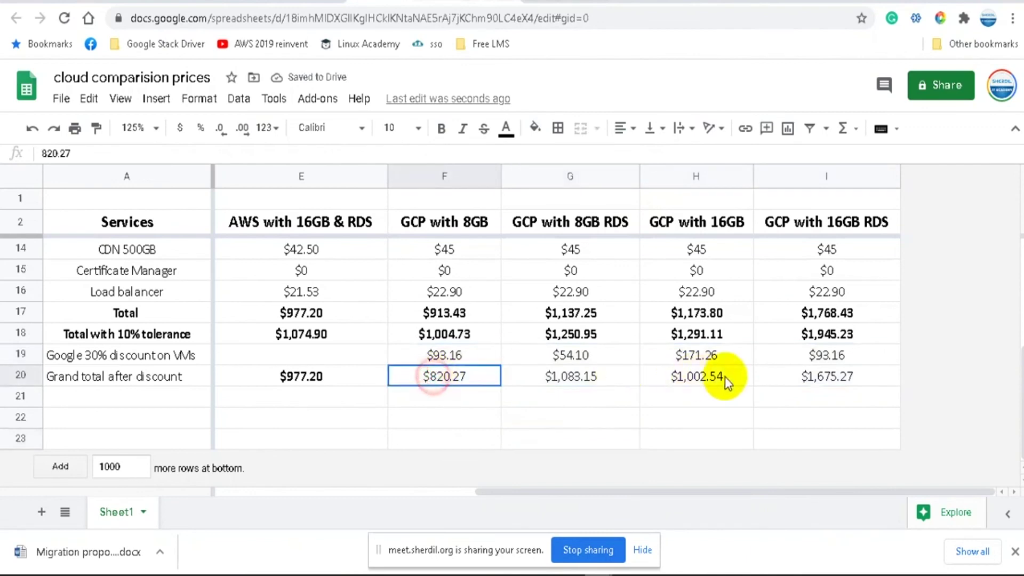
drag(724, 377, 825, 385)
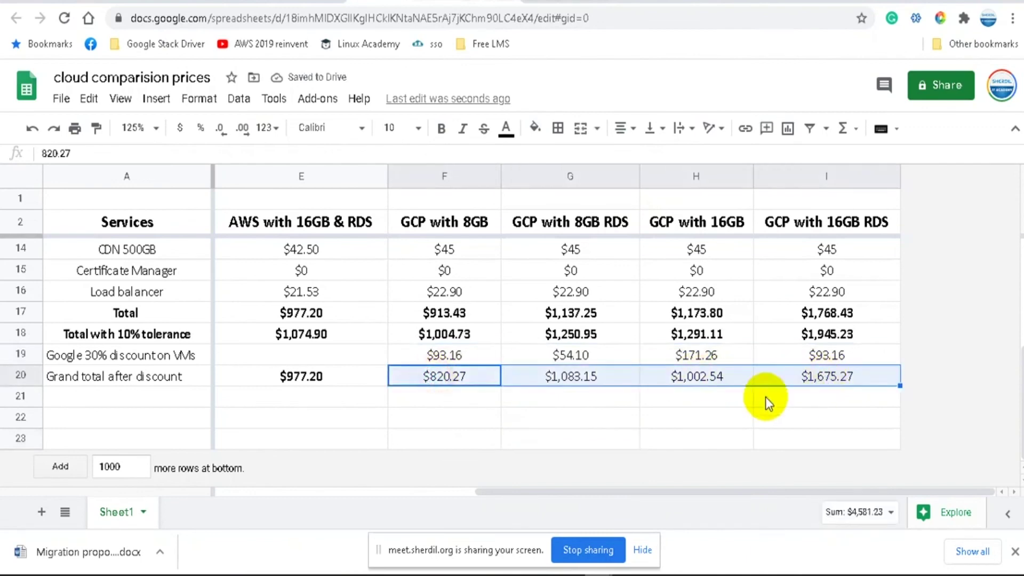
key(ctrl+b)
click(560, 424)
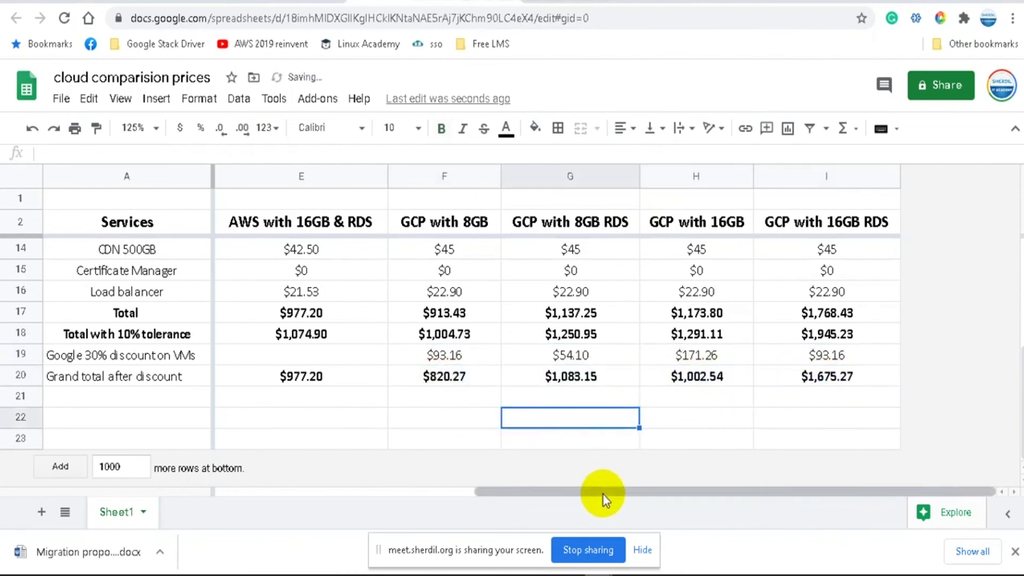
Step: Center the whole Grand total after discount row horizontally, including its label
drag(601, 494, 274, 489)
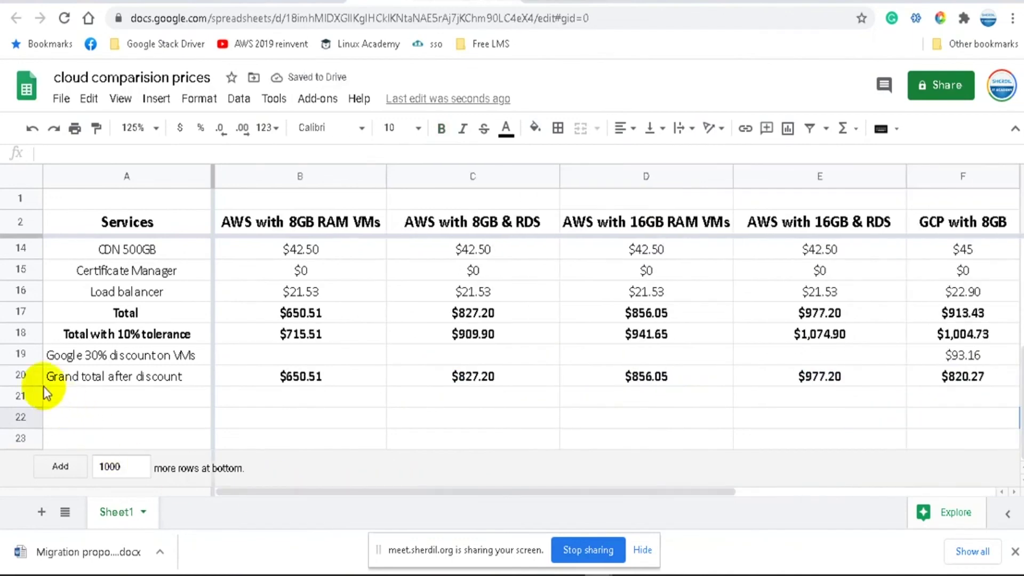
click(625, 130)
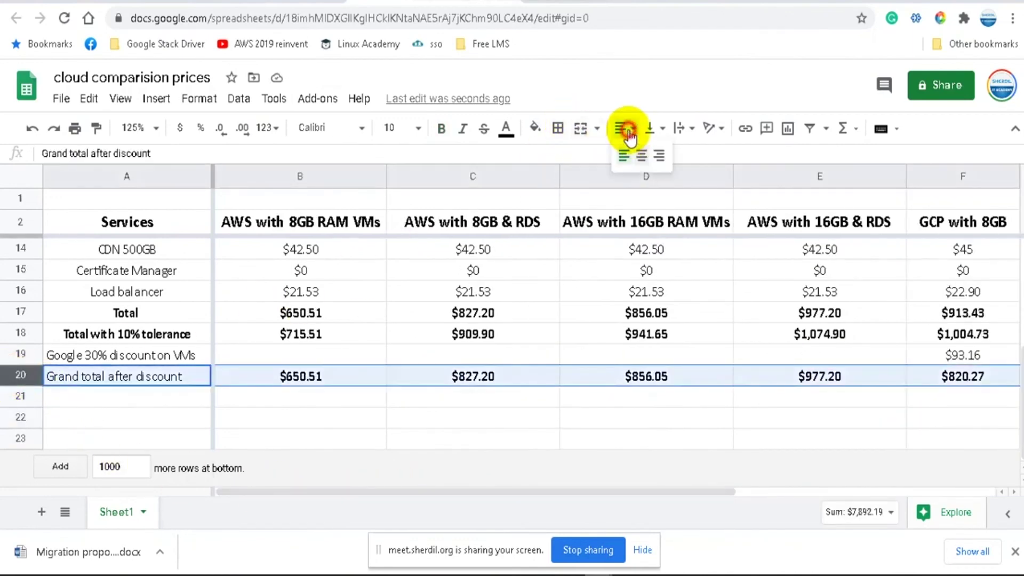
click(642, 157)
click(292, 430)
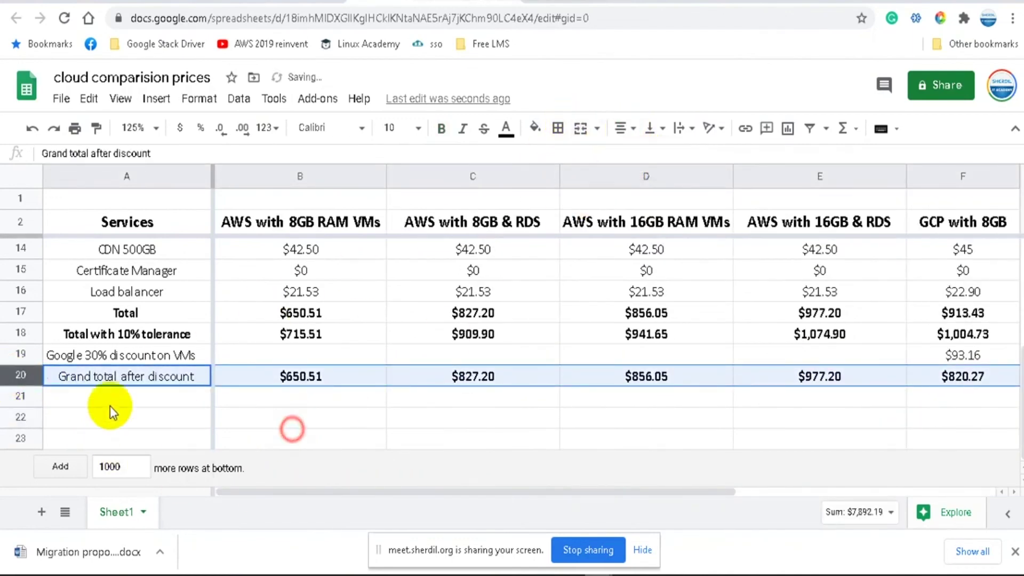
Step: Add an outer border around the whole Grand total after discount row and set its line style to medium-thick solid black
click(20, 376)
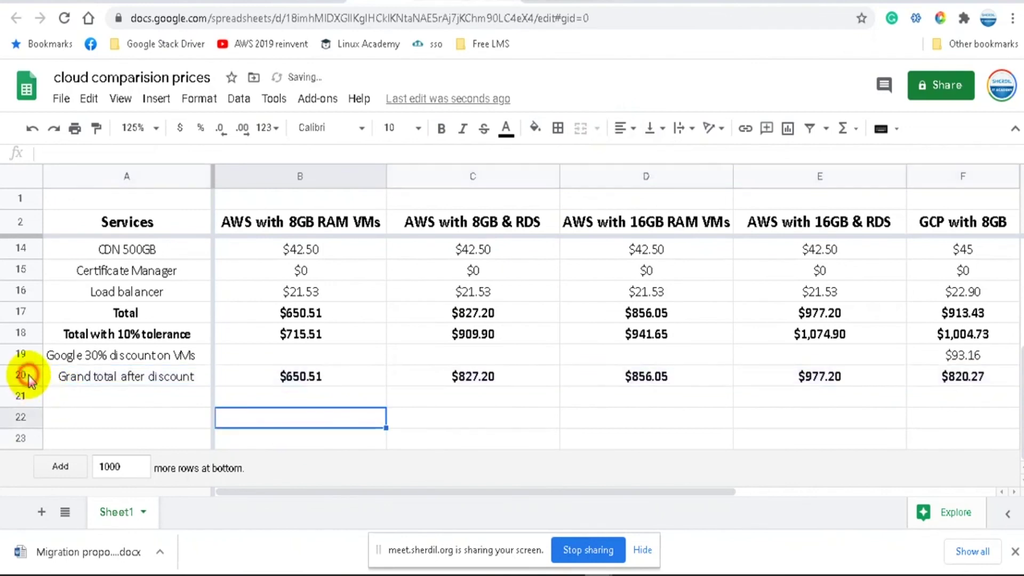
click(557, 128)
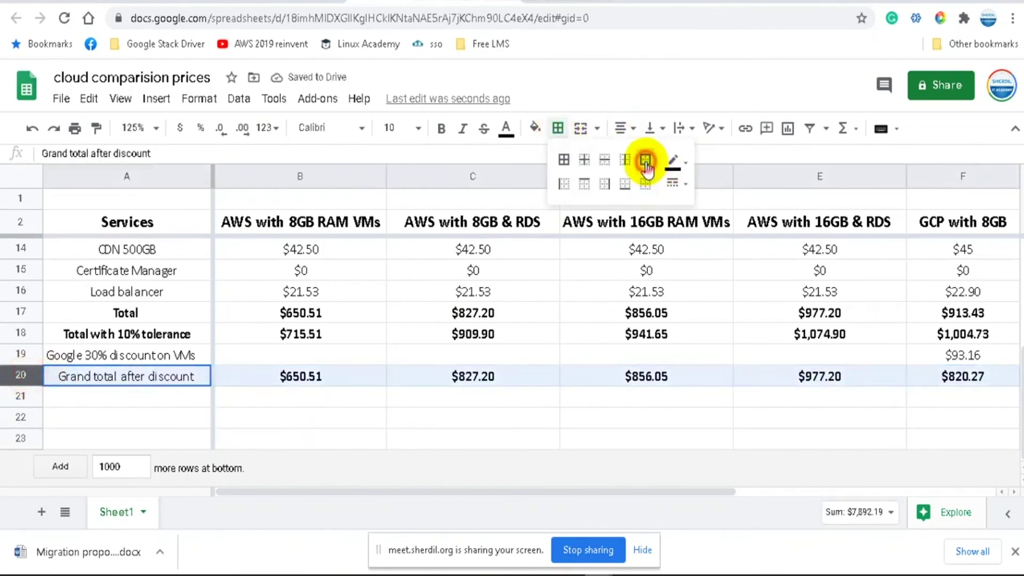
click(646, 160)
click(675, 184)
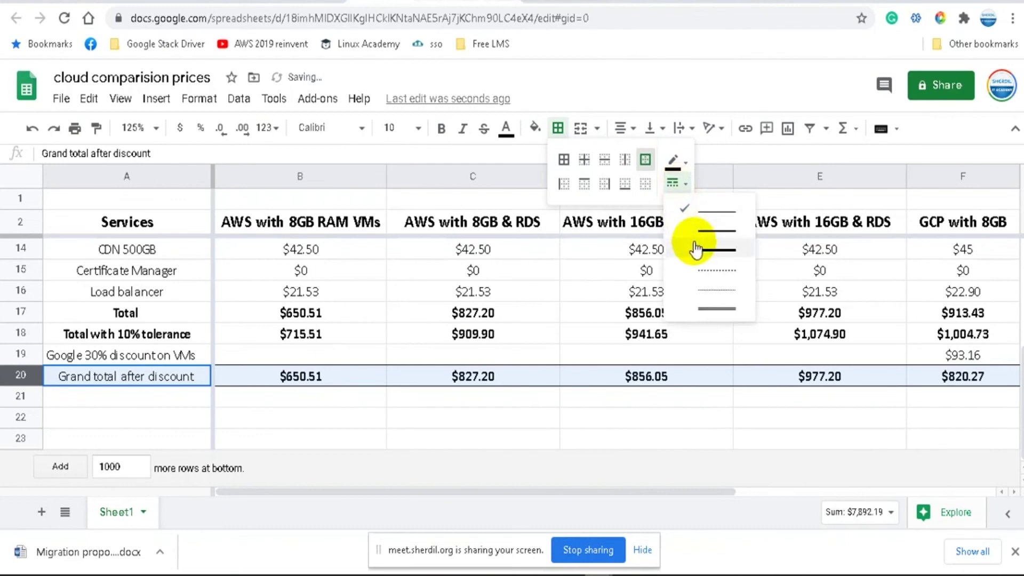
click(688, 249)
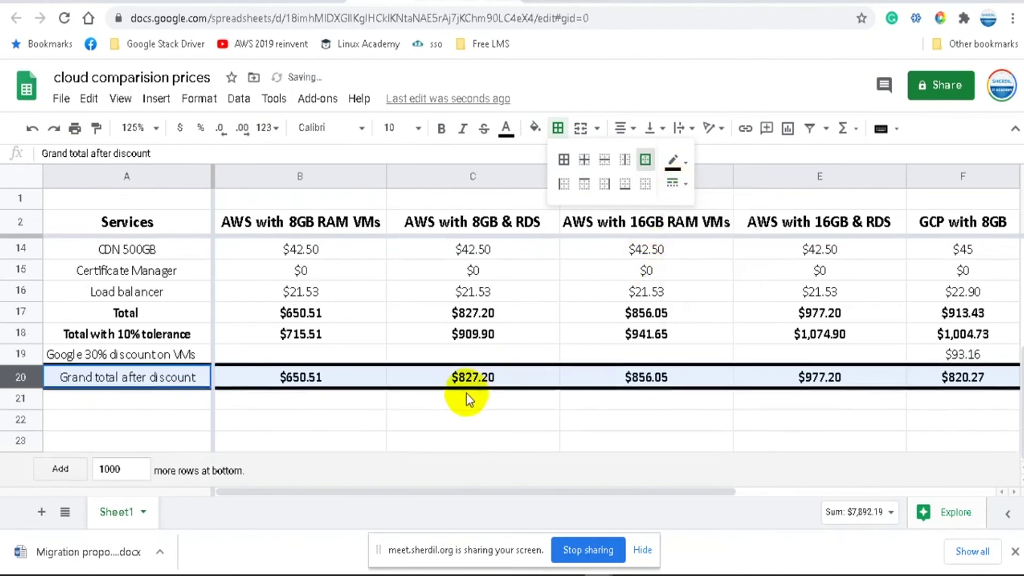
click(676, 183)
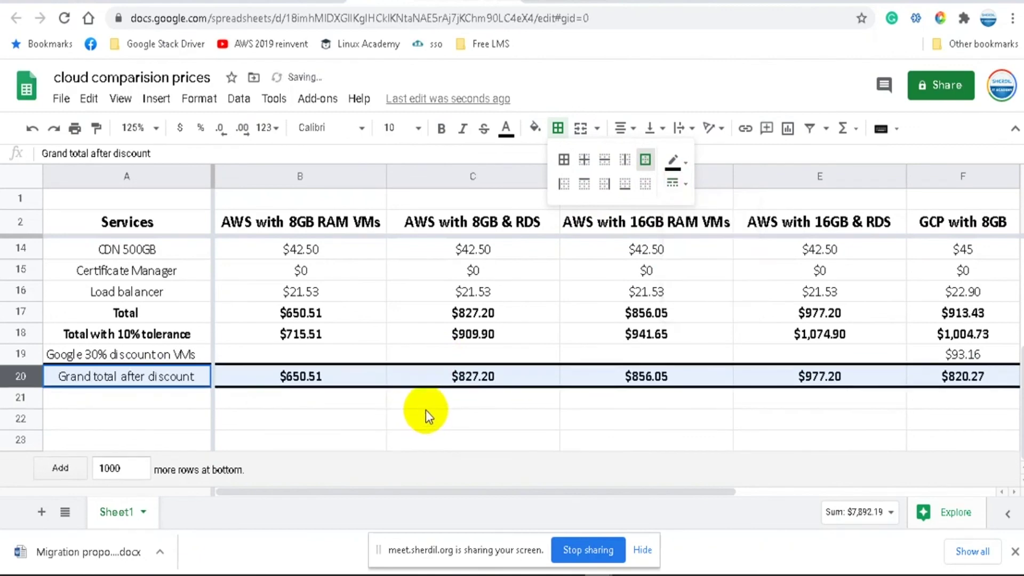
click(453, 405)
Step: Review the AWS with 8GB RAM VMs prices from the region row down to the grand total after discount
scroll(455, 405, up, 5)
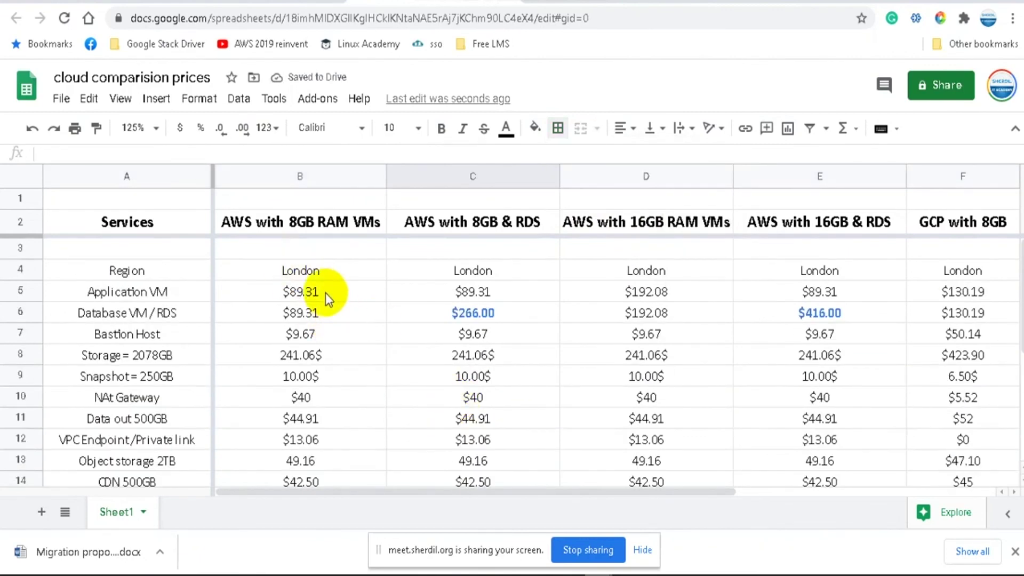
click(320, 274)
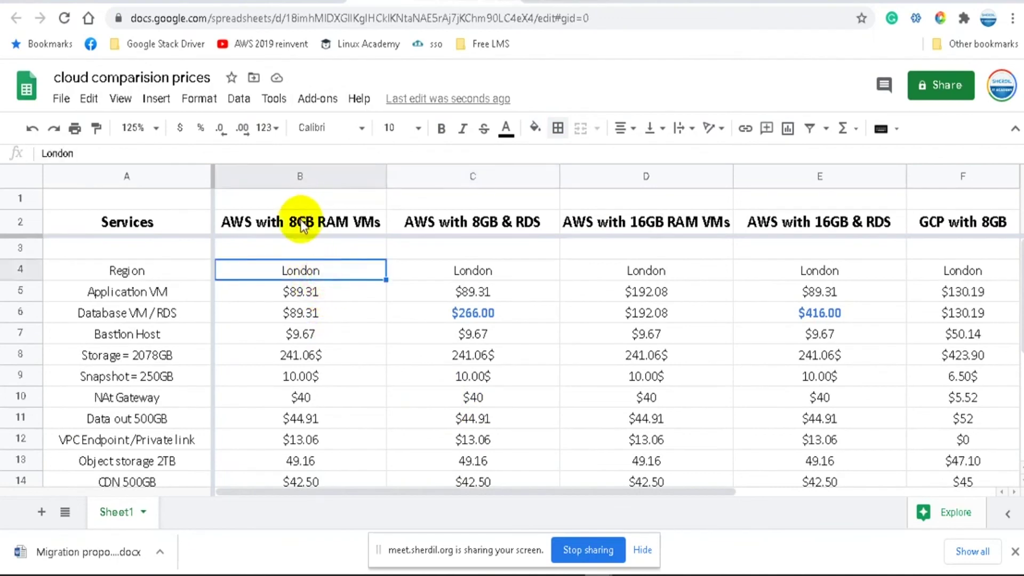
click(301, 224)
scroll(369, 280, down, 3)
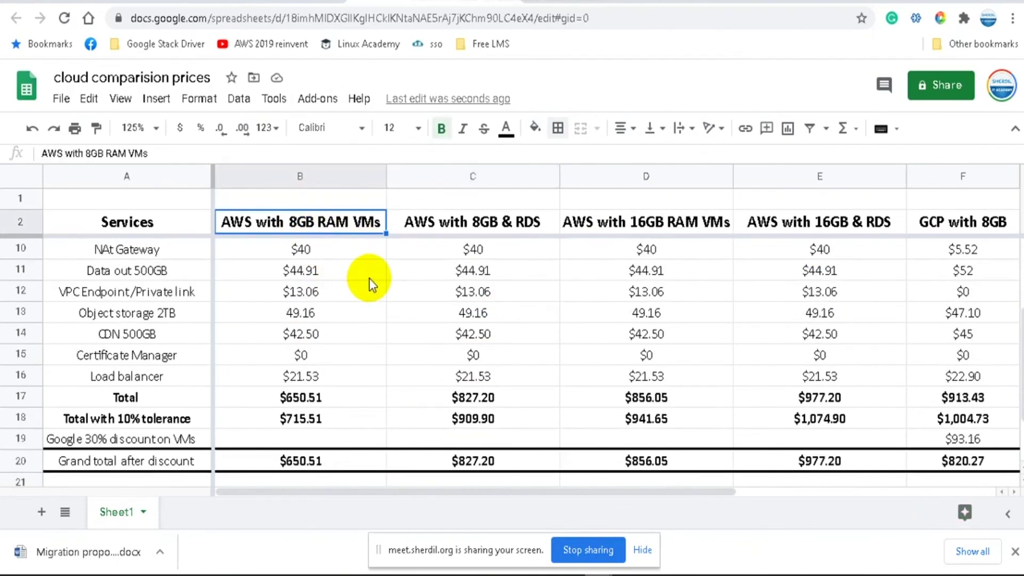
scroll(369, 278, up, 3)
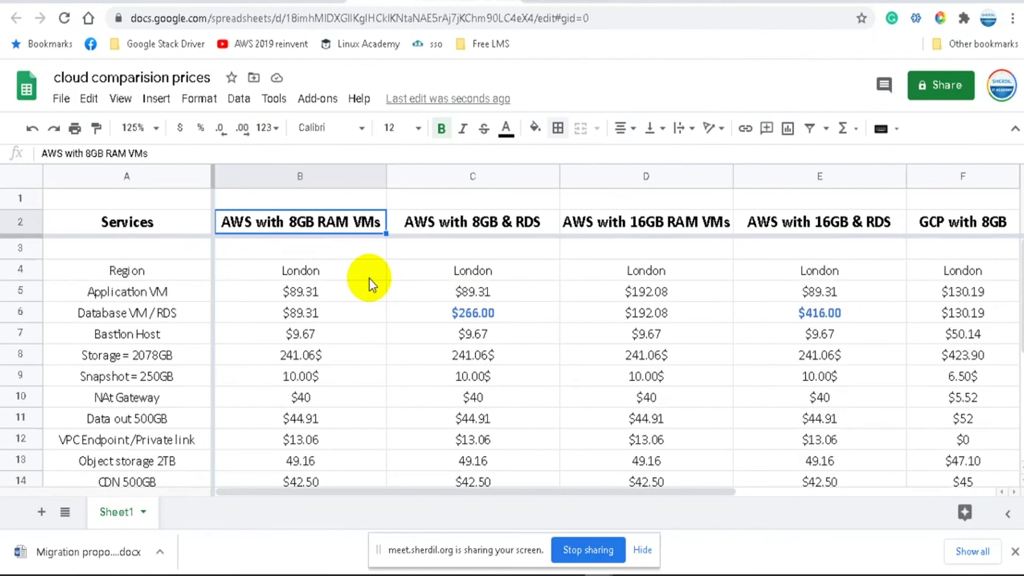
scroll(371, 277, down, 3)
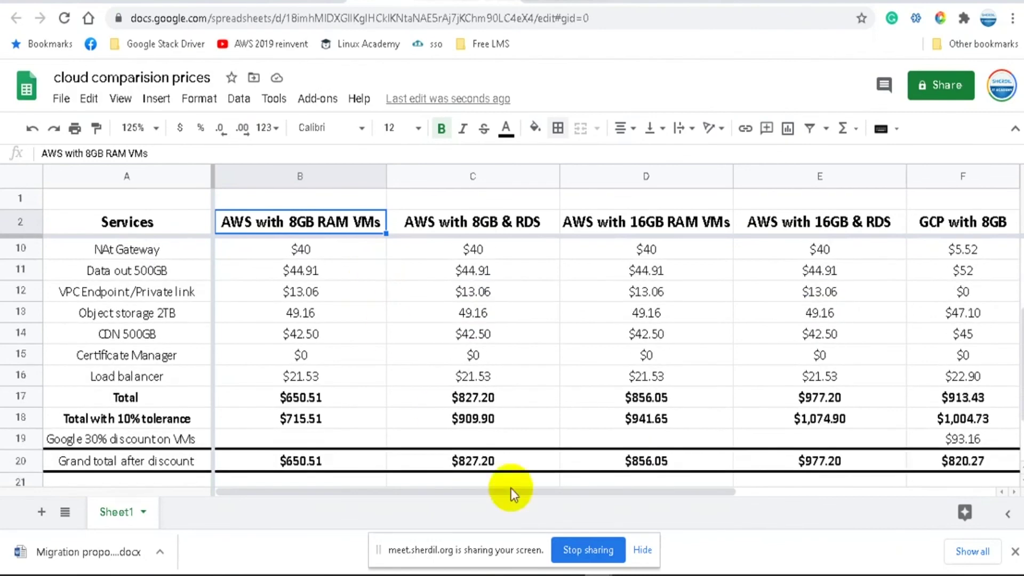